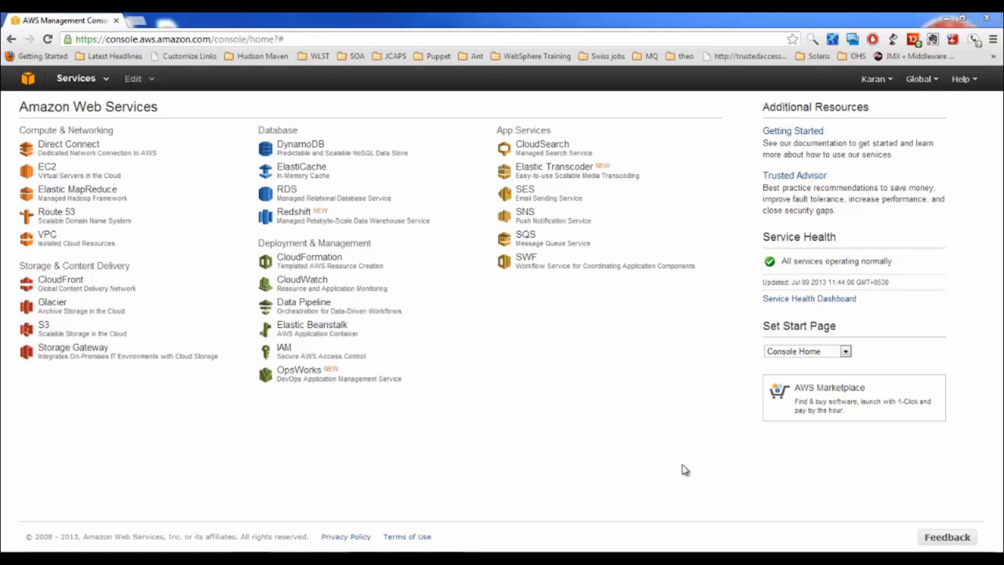
# Open the EC2 Dashboard in N. Virginia, showing 0 running instances, 2 key pairs and 1 load balancer
pyautogui.click(47, 167)
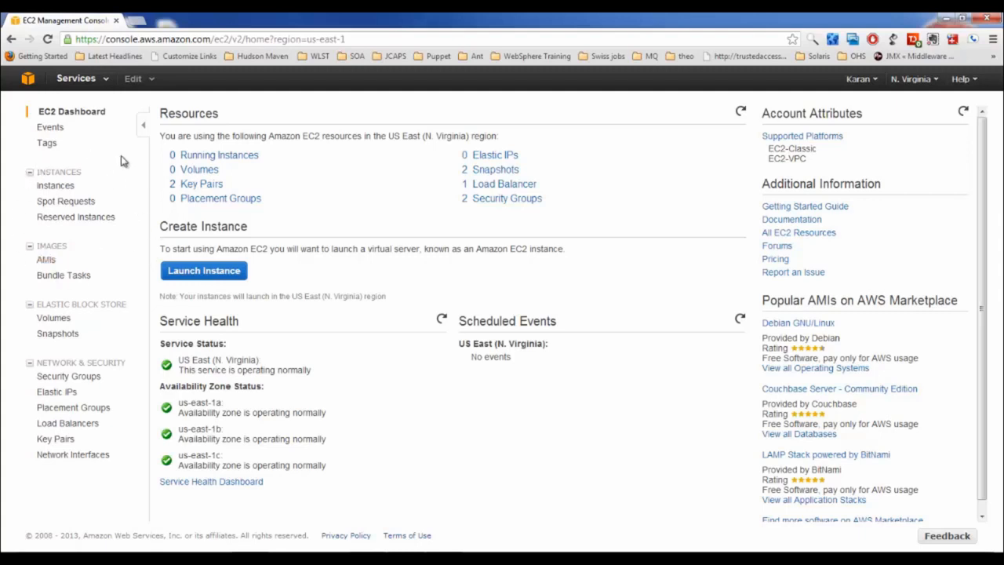
# From the Instances page, check the region list and start a new instance launch
pyautogui.click(68, 190)
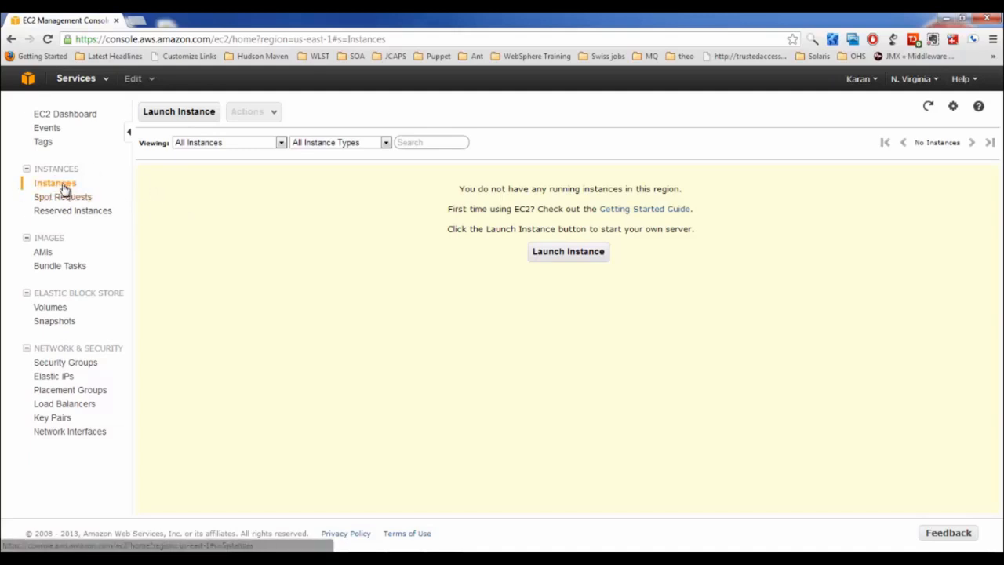
pyautogui.click(936, 82)
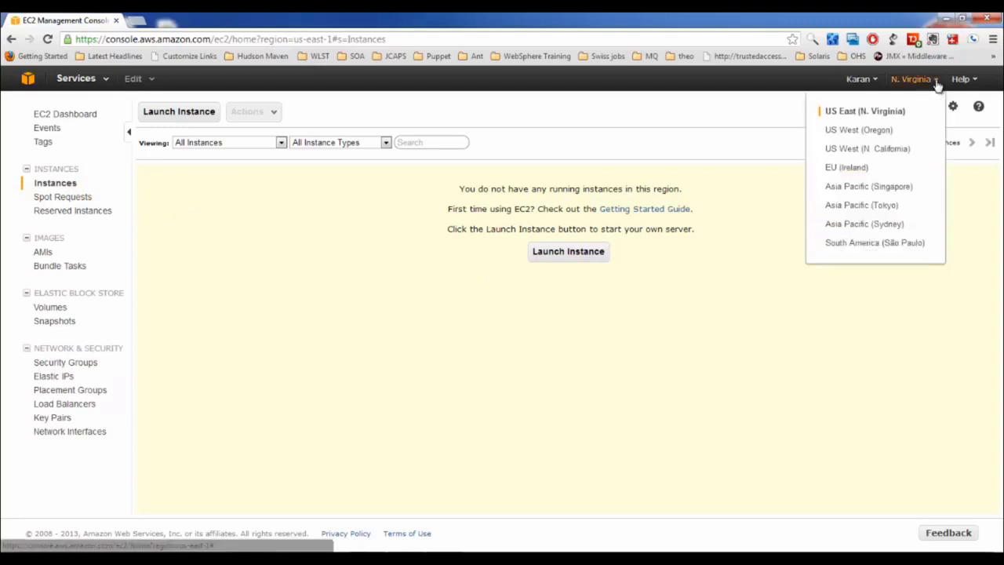
pyautogui.click(561, 252)
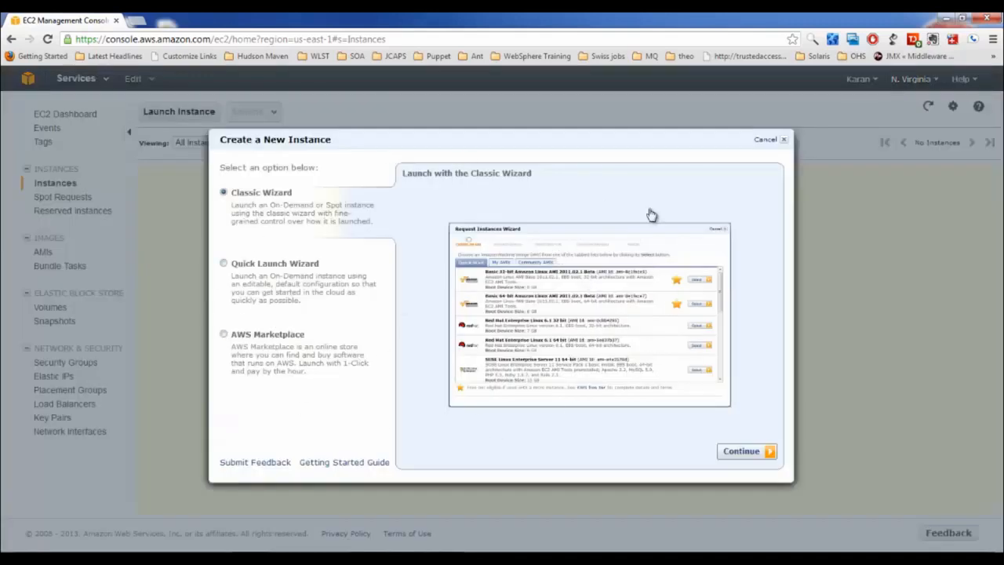
# Continue with the Classic Wizard, search Community AMIs for 'centos', then return to Quick Start
pyautogui.click(745, 452)
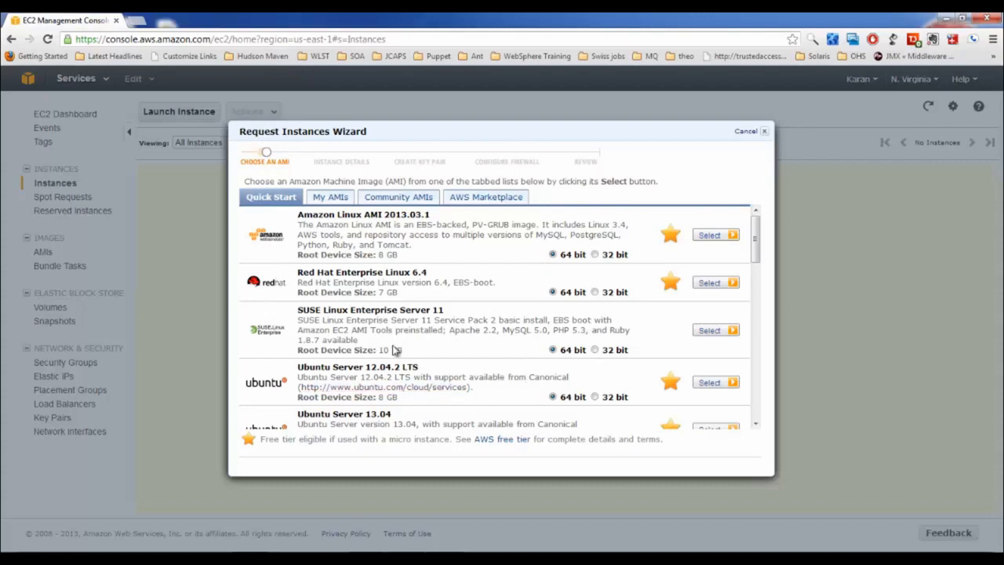
pyautogui.click(414, 197)
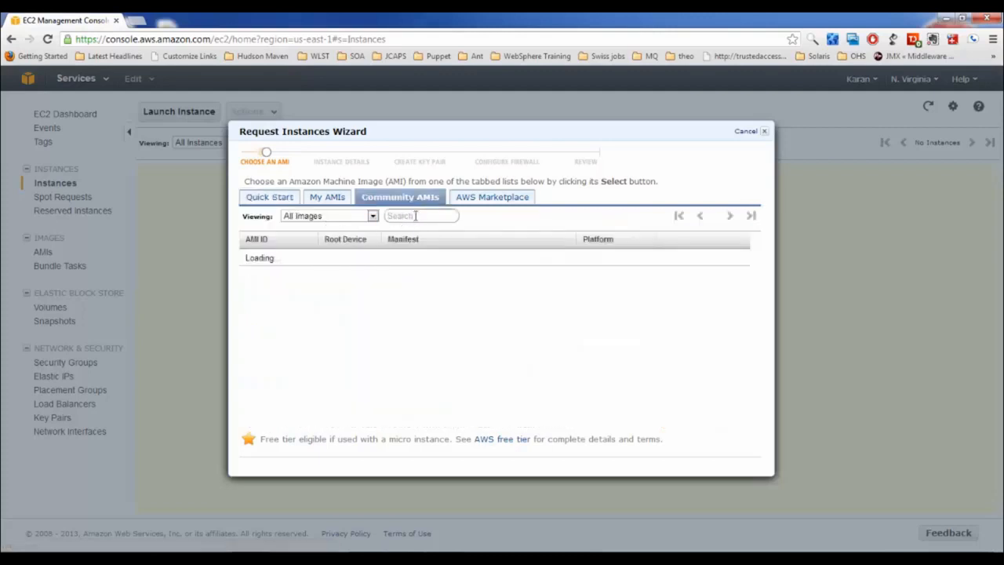
pyautogui.click(416, 217)
pyautogui.write('centos')
pyautogui.click(373, 216)
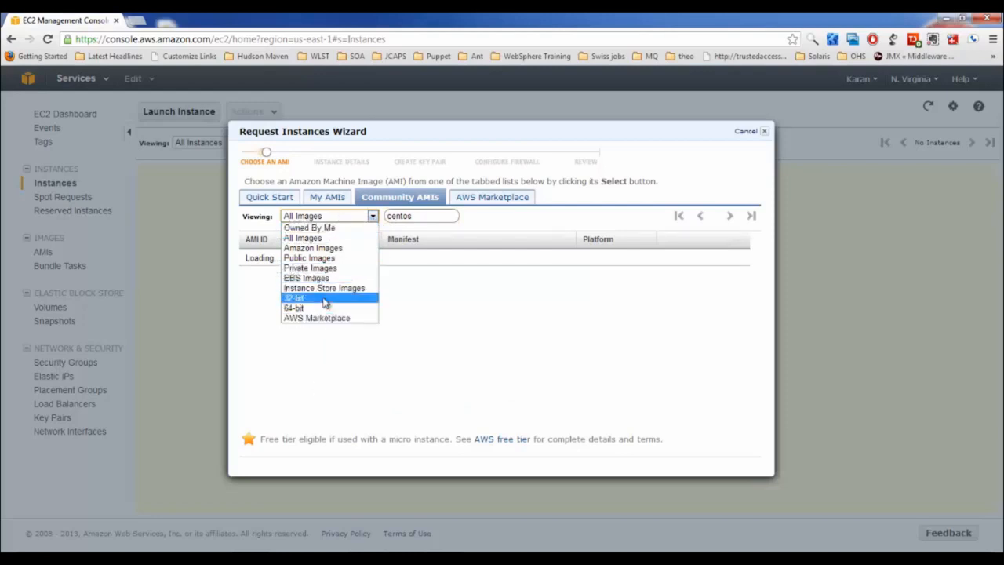
pyautogui.click(262, 200)
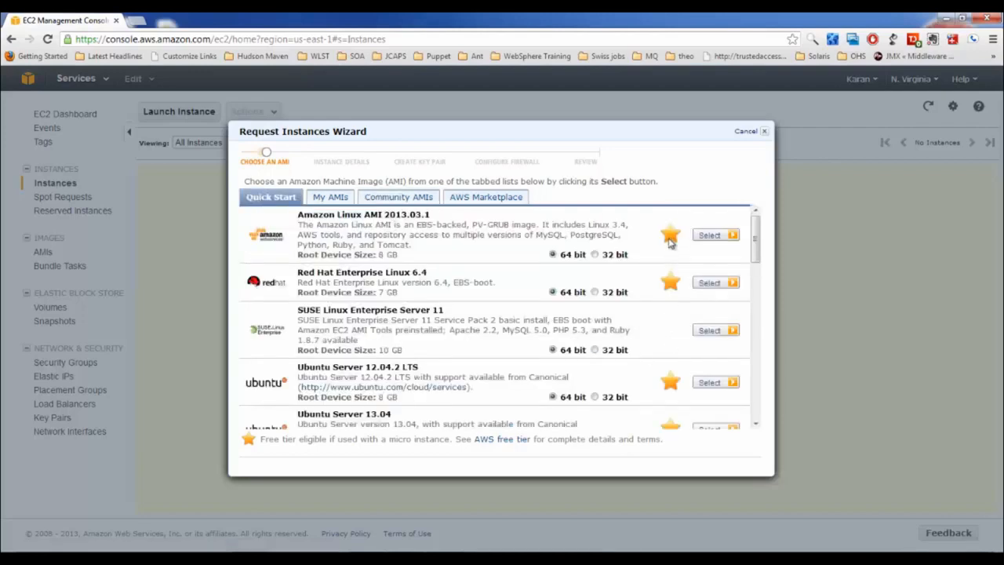
# Highlight words in the Amazon Linux description and open the AWS free tier page in a new tab
pyautogui.doubleClick(353, 235)
pyautogui.doubleClick(397, 237)
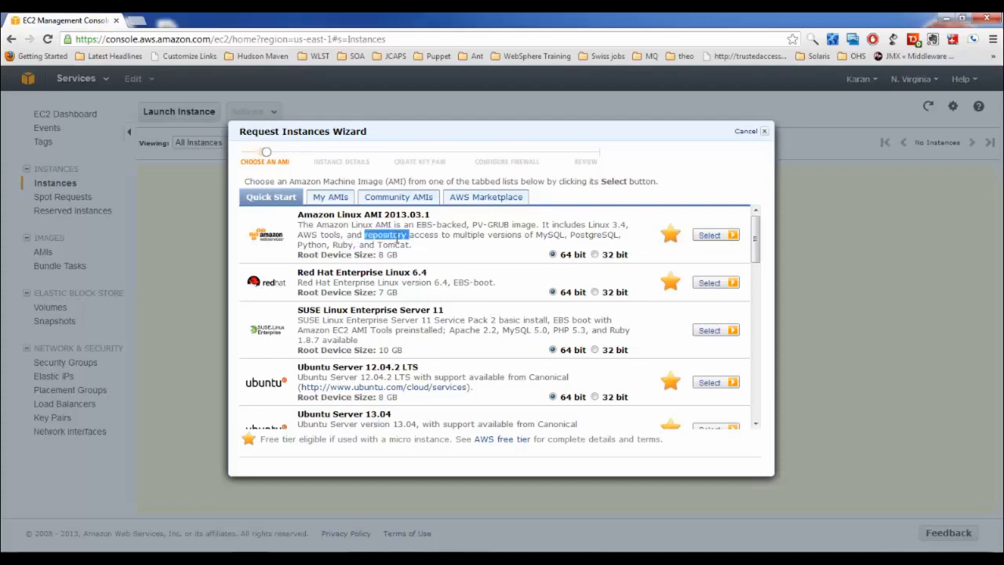
pyautogui.doubleClick(367, 245)
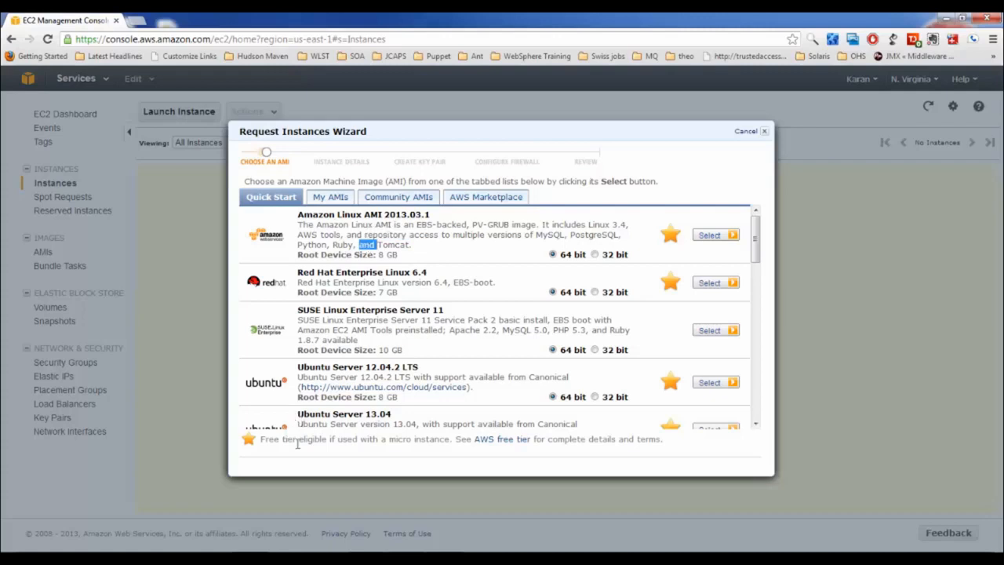
pyautogui.rightClick(503, 444)
pyautogui.click(557, 242)
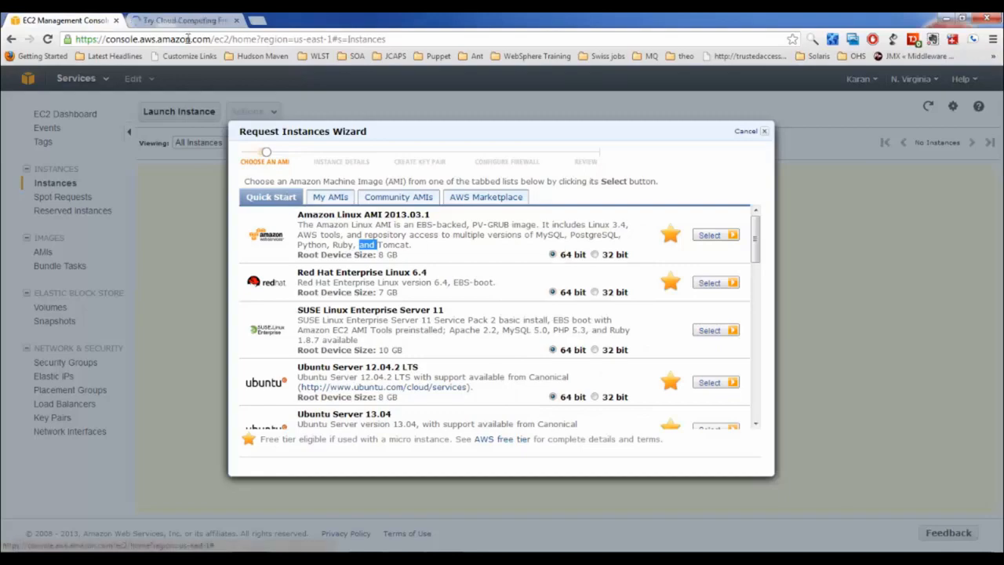
pyautogui.click(185, 20)
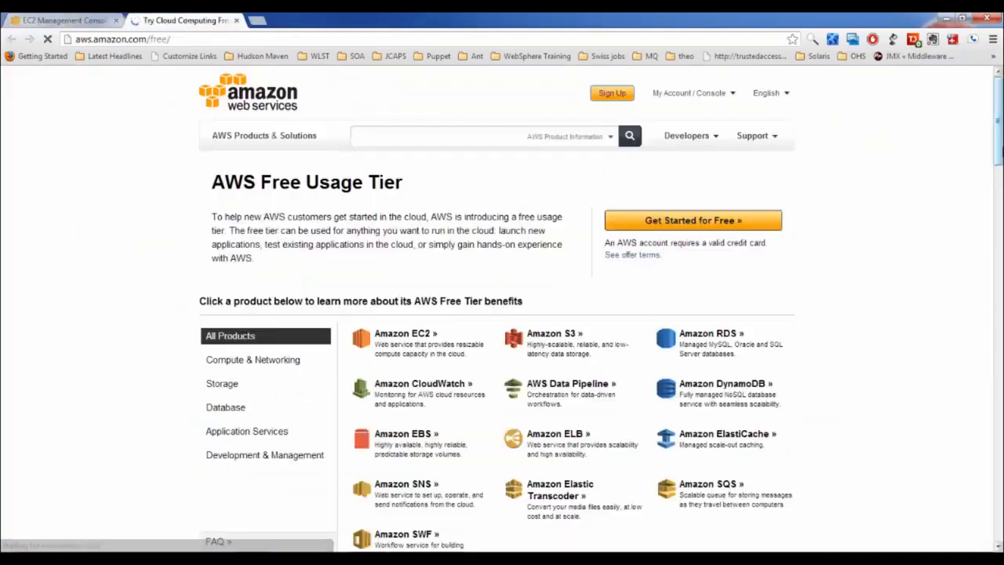
# Highlight the 750-hour EC2, 15 GB data processing and 30 GB EBS free tier allowances
pyautogui.moveTo(998, 135); pyautogui.dragTo(999, 252)
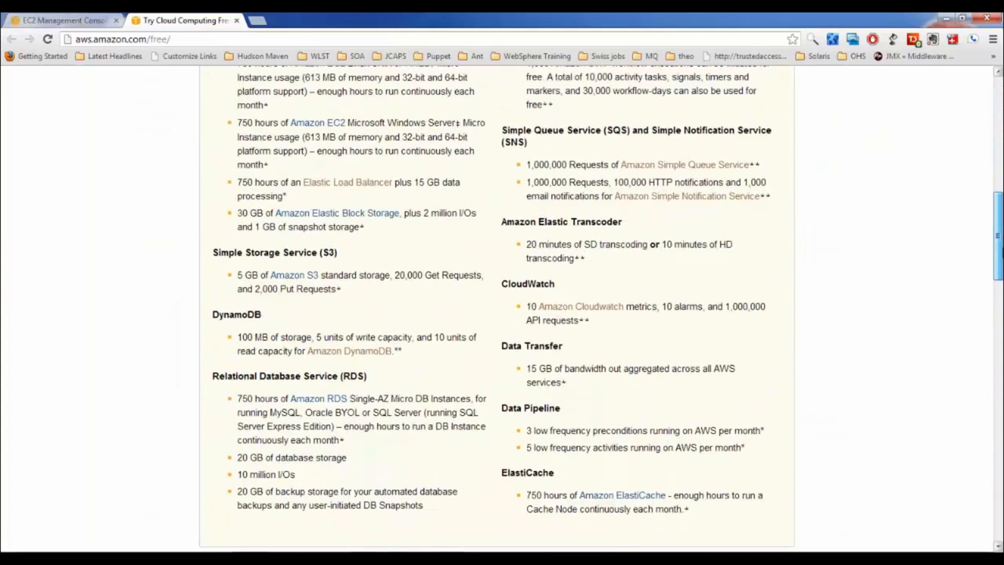
pyautogui.doubleClick(247, 123)
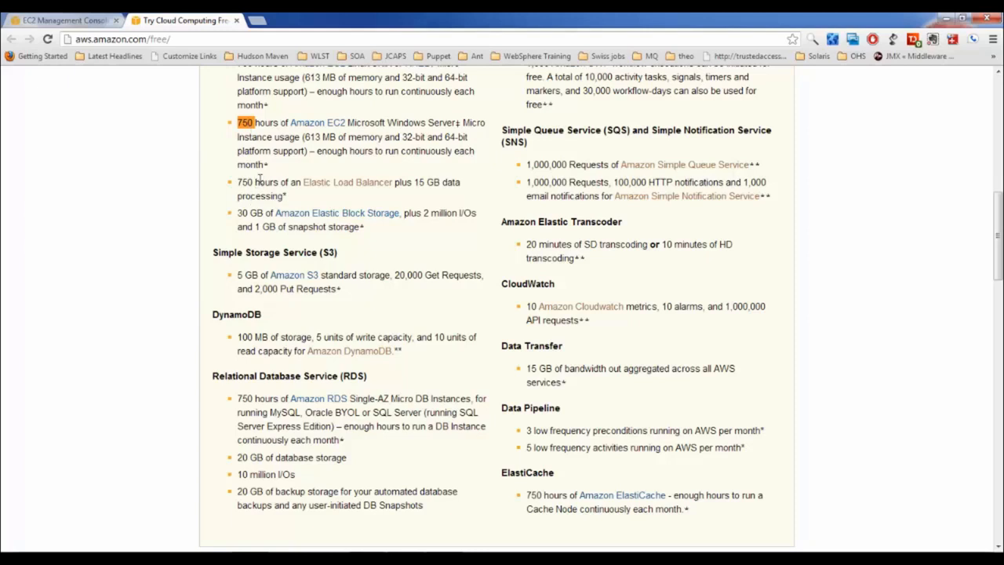
pyautogui.doubleClick(432, 183)
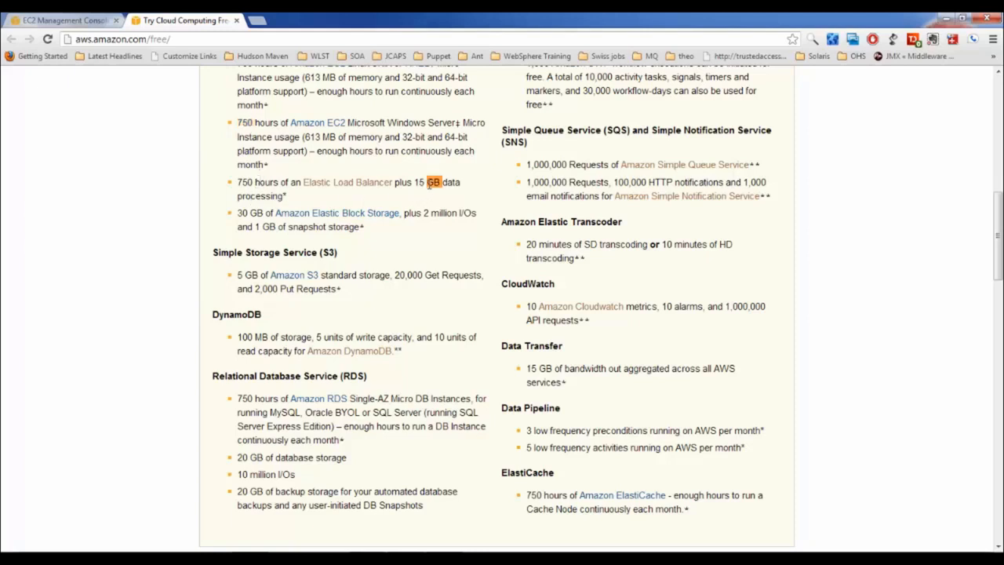
pyautogui.doubleClick(242, 213)
# Back in the EC2 console, select the Amazon Linux AMI 2013.03.1 image
pyautogui.click(64, 21)
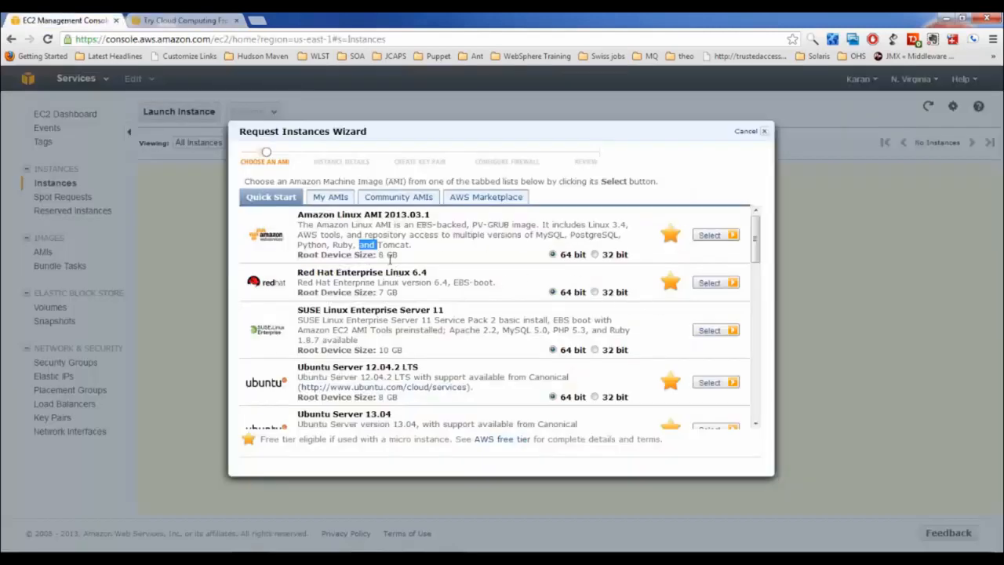
pyautogui.tripleClick(390, 254)
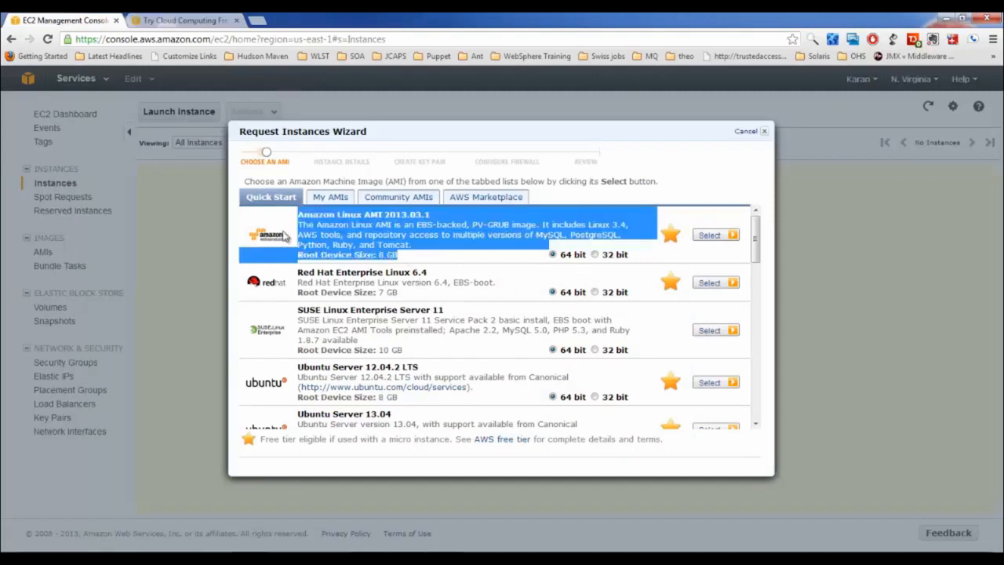
pyautogui.click(350, 233)
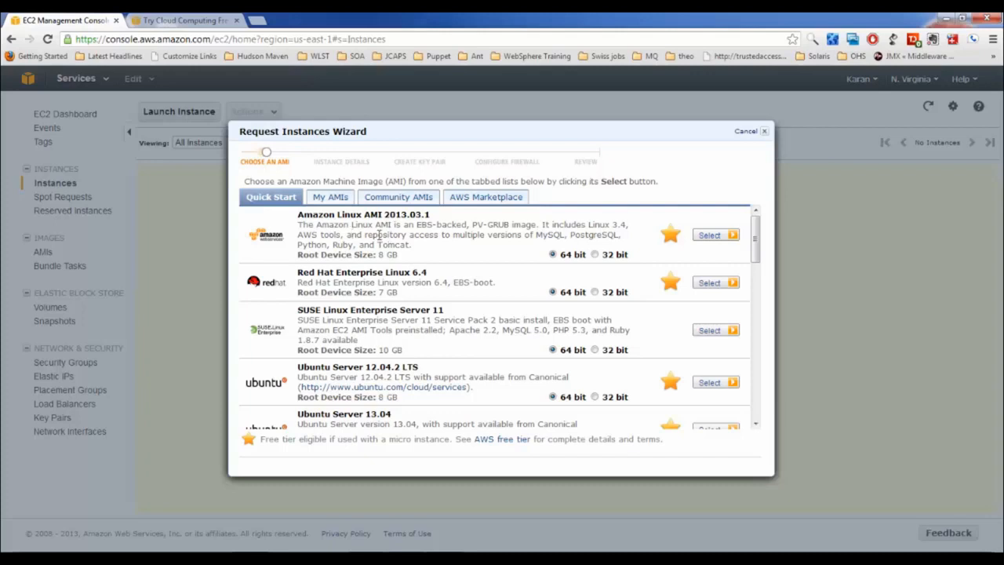
pyautogui.doubleClick(380, 234)
pyautogui.click(443, 232)
pyautogui.click(717, 237)
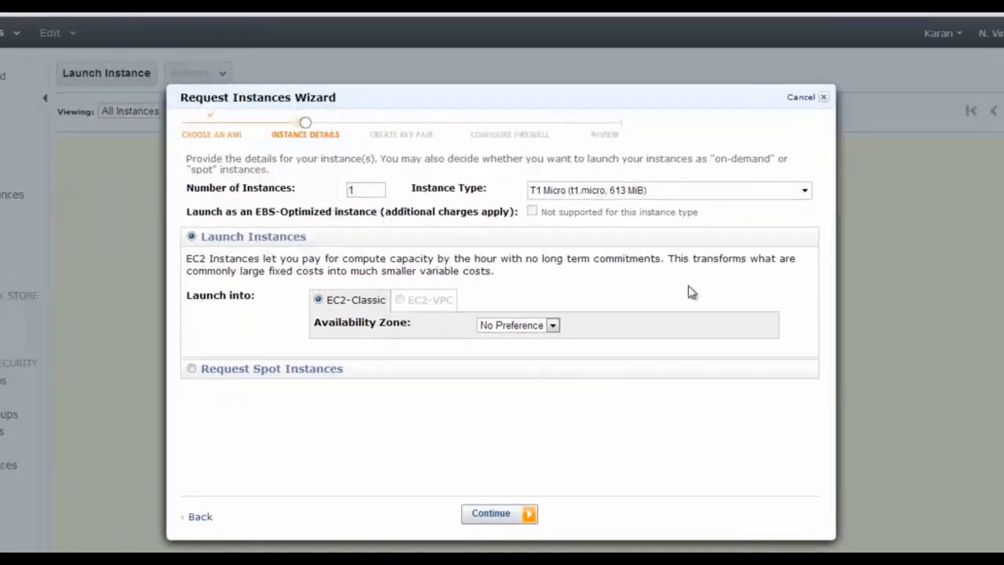
pyautogui.click(628, 197)
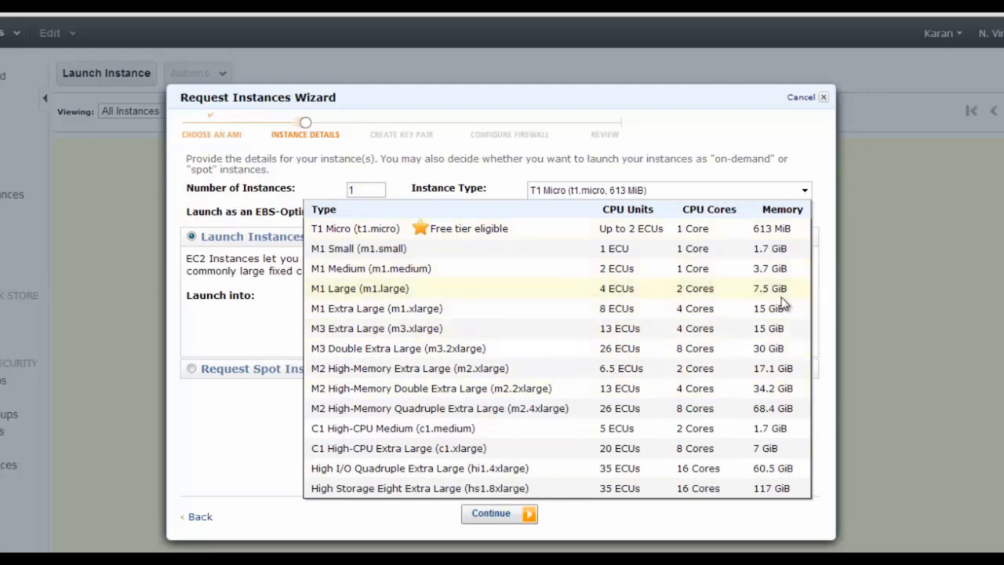
pyautogui.click(253, 453)
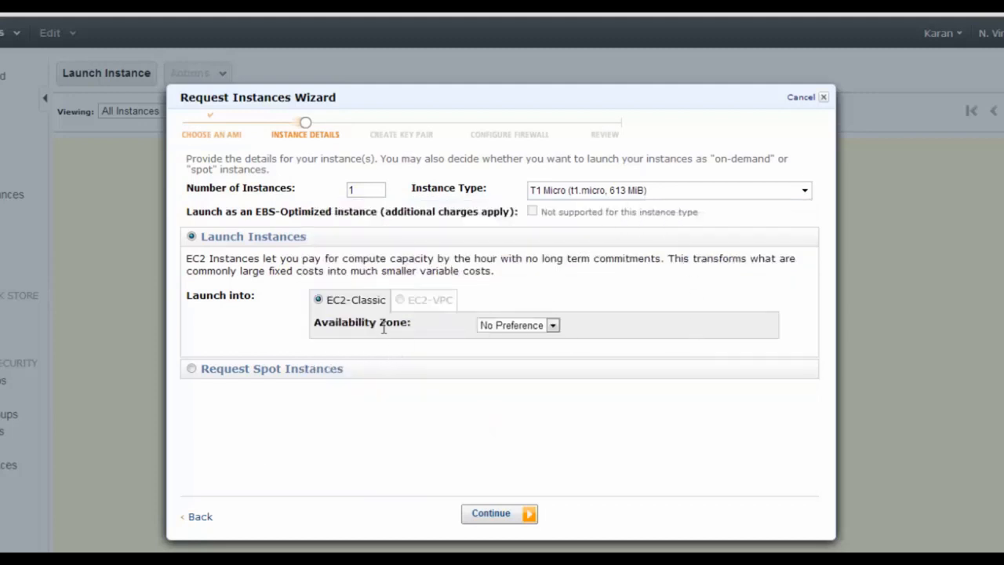
pyautogui.doubleClick(358, 323)
pyautogui.click(534, 329)
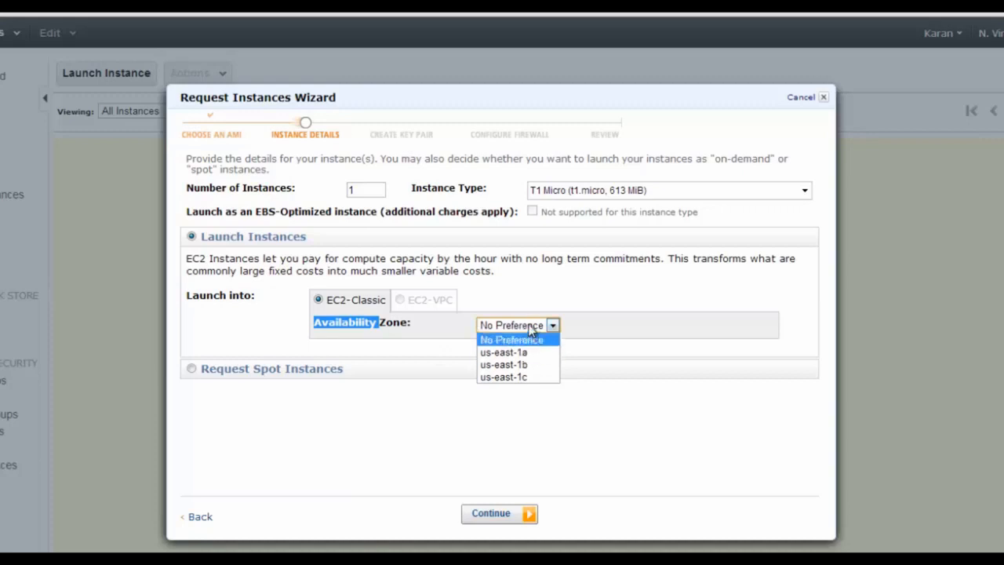
pyautogui.click(529, 329)
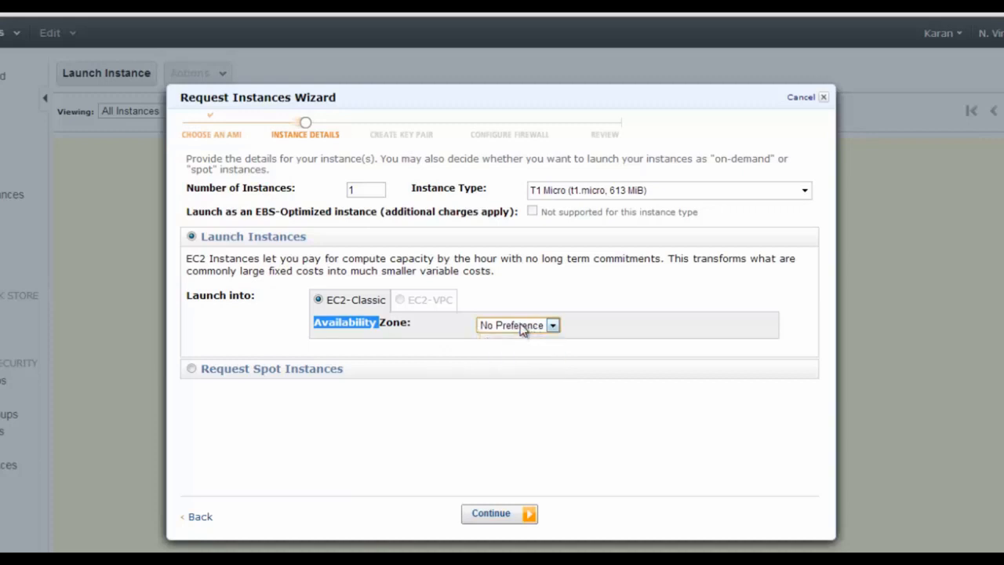
# Enable termination protection with Stop shutdown behaviour and advance to the storage settings
pyautogui.click(496, 514)
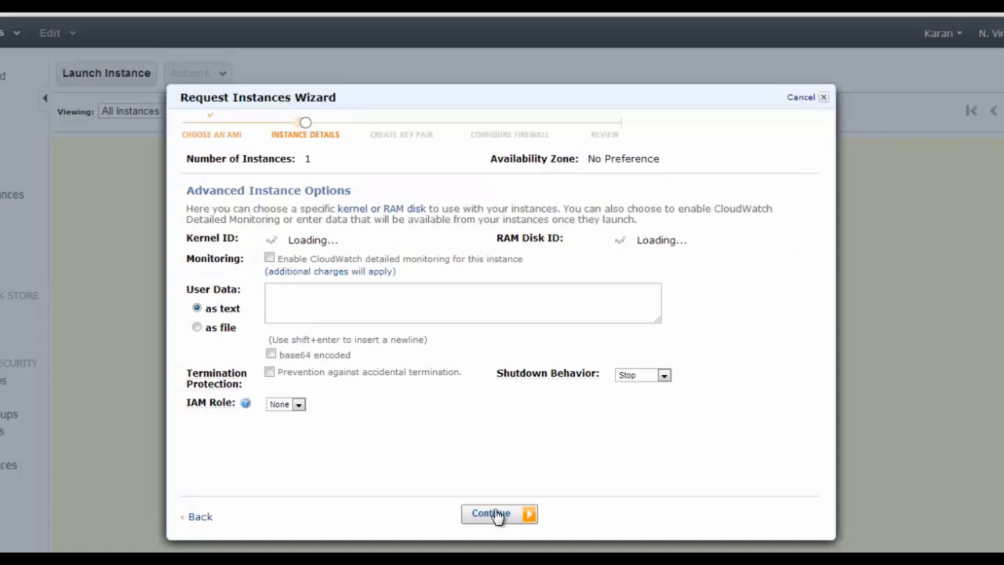
pyautogui.moveTo(281, 375); pyautogui.dragTo(466, 376)
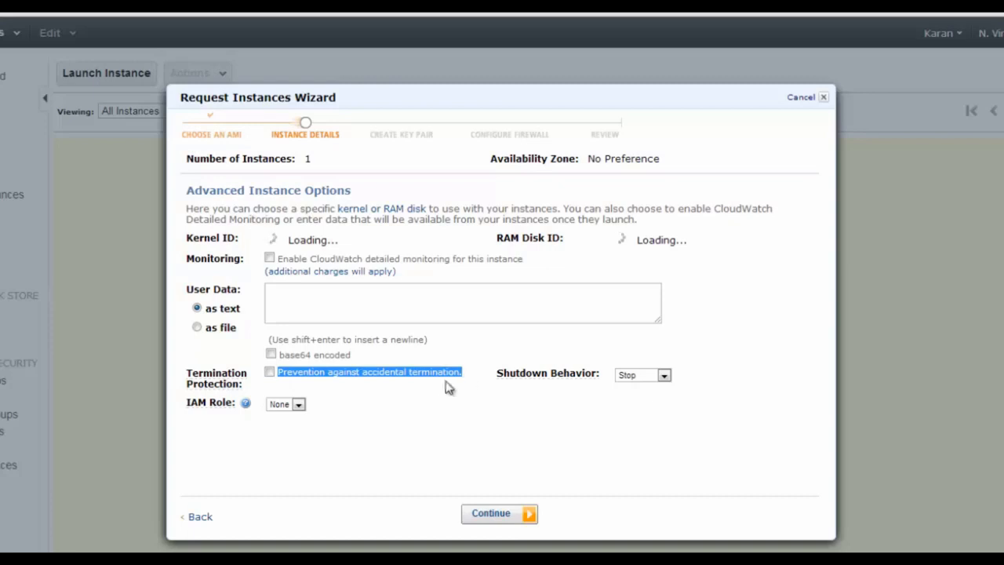
pyautogui.click(309, 381)
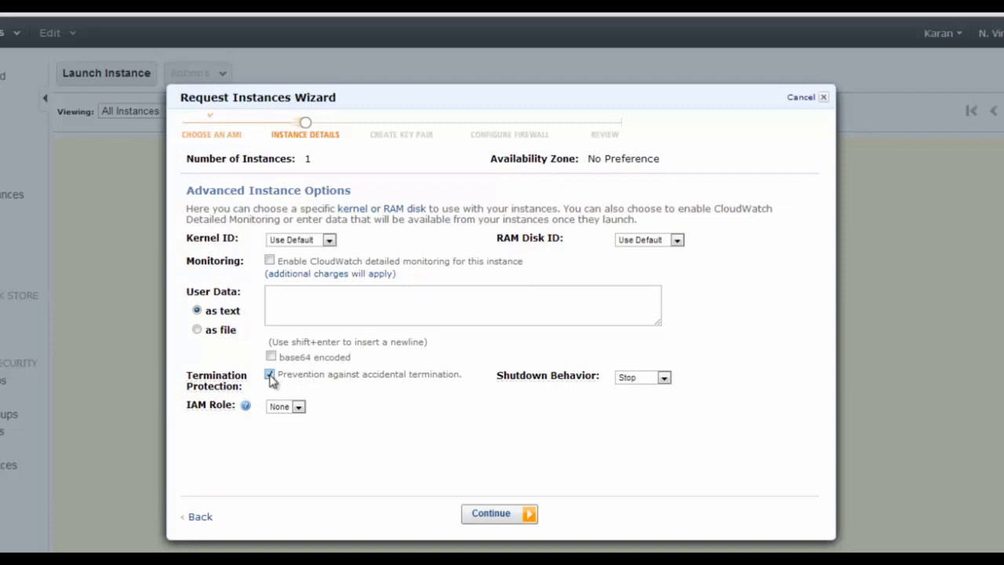
pyautogui.click(641, 379)
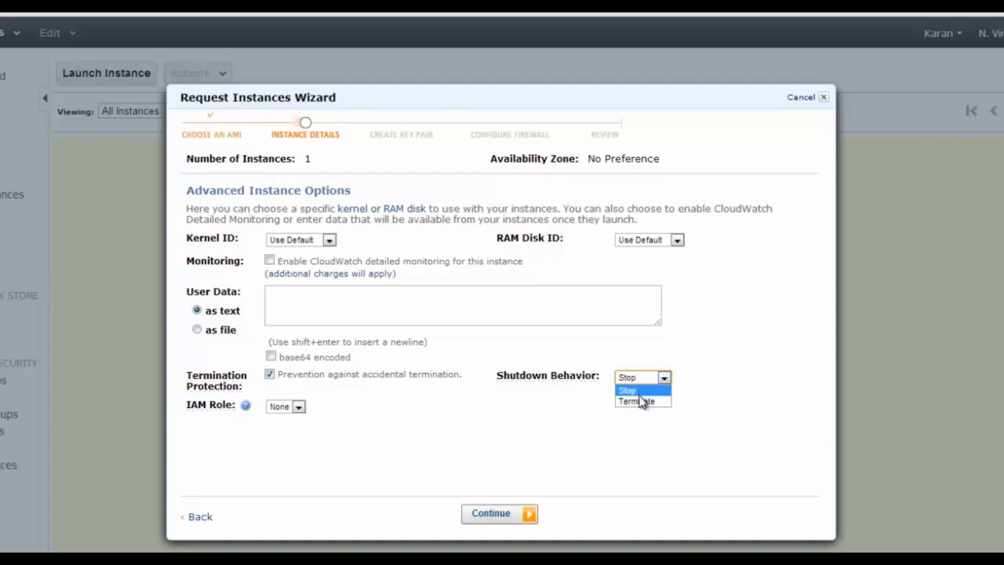
pyautogui.click(635, 391)
pyautogui.click(507, 514)
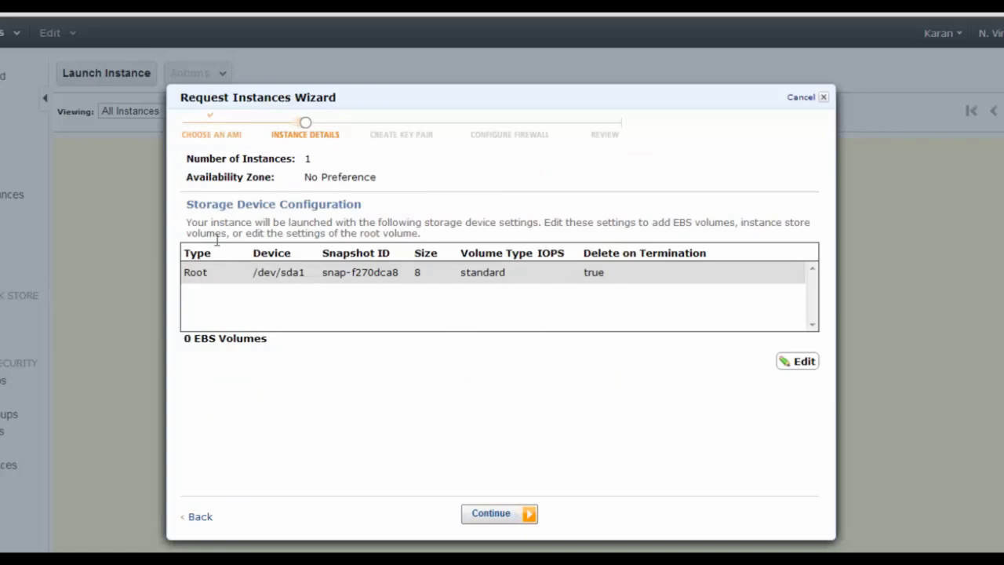
pyautogui.doubleClick(416, 276)
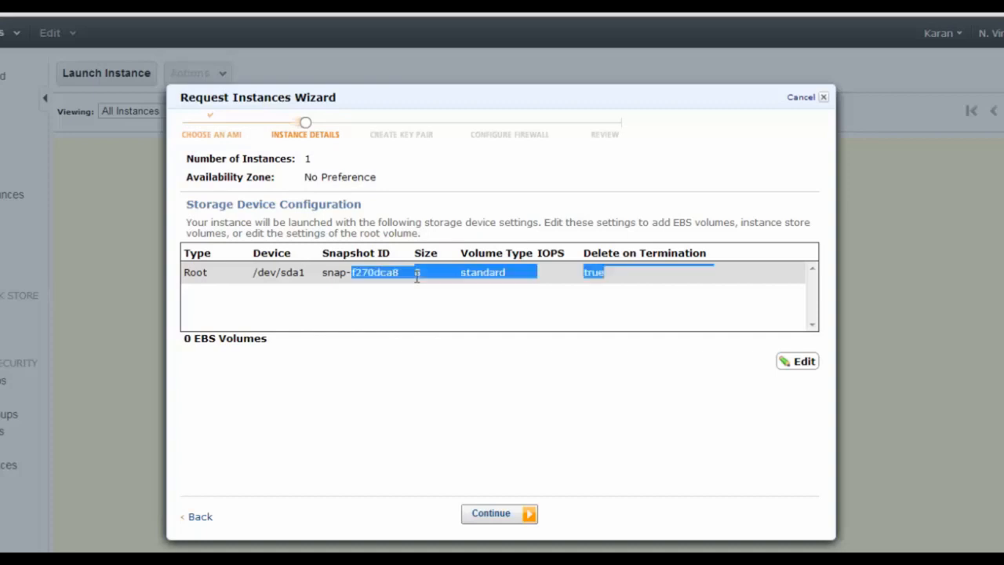
pyautogui.doubleClick(201, 275)
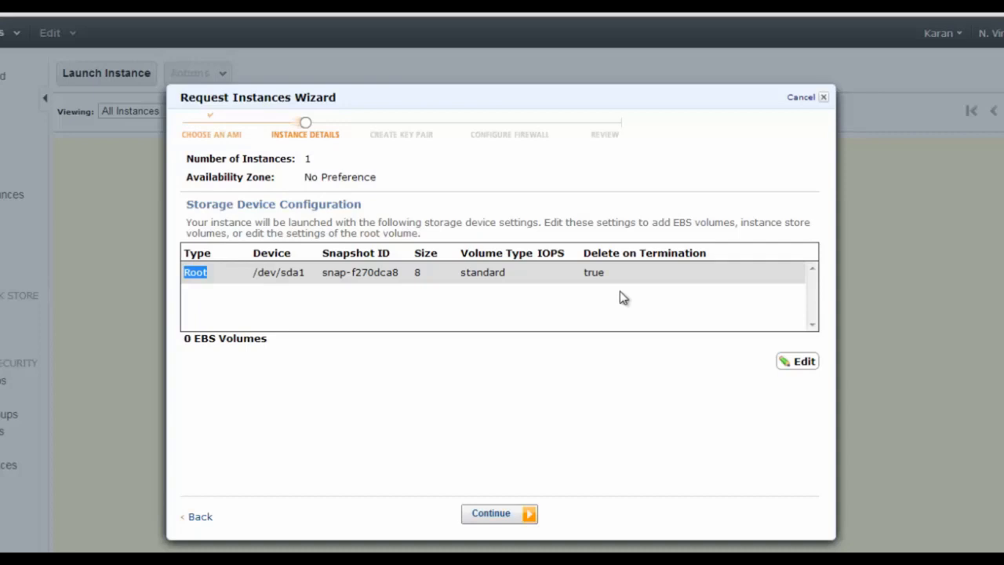
pyautogui.click(499, 408)
# Keep the default storage and tag the instance with the Name MyFirstServer
pyautogui.click(498, 516)
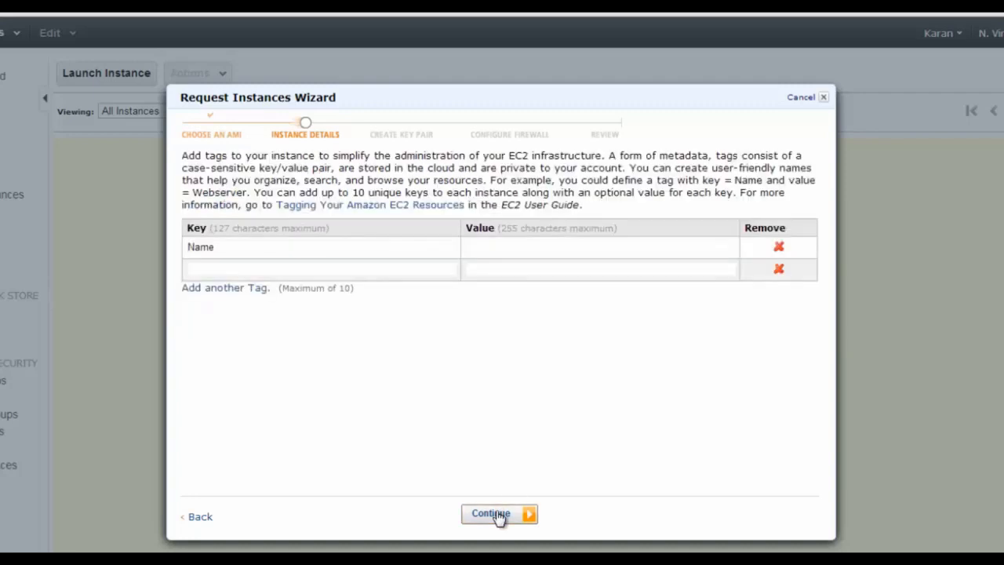
pyautogui.click(523, 246)
pyautogui.write('M')
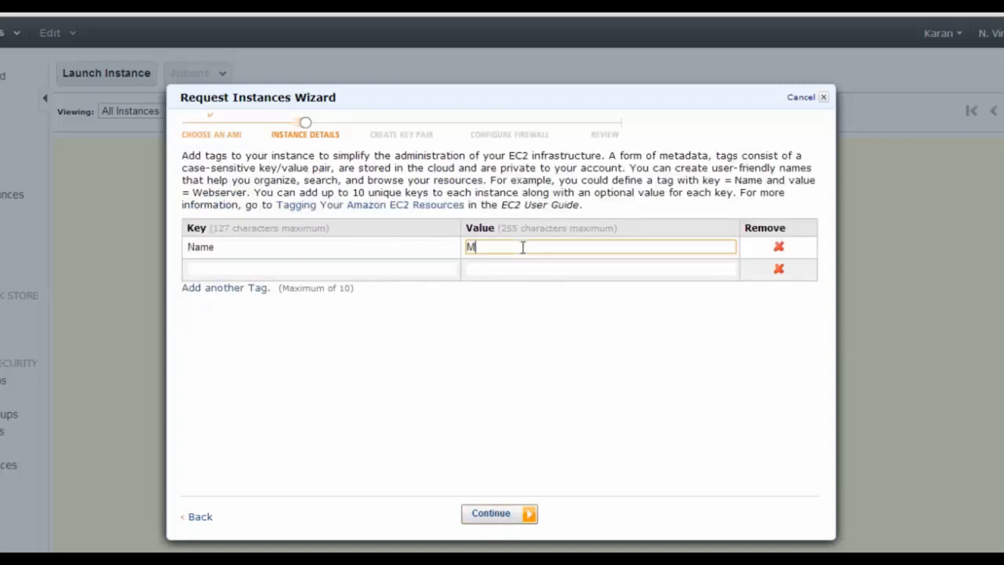
pyautogui.write('yFirstServer')
pyautogui.click(506, 518)
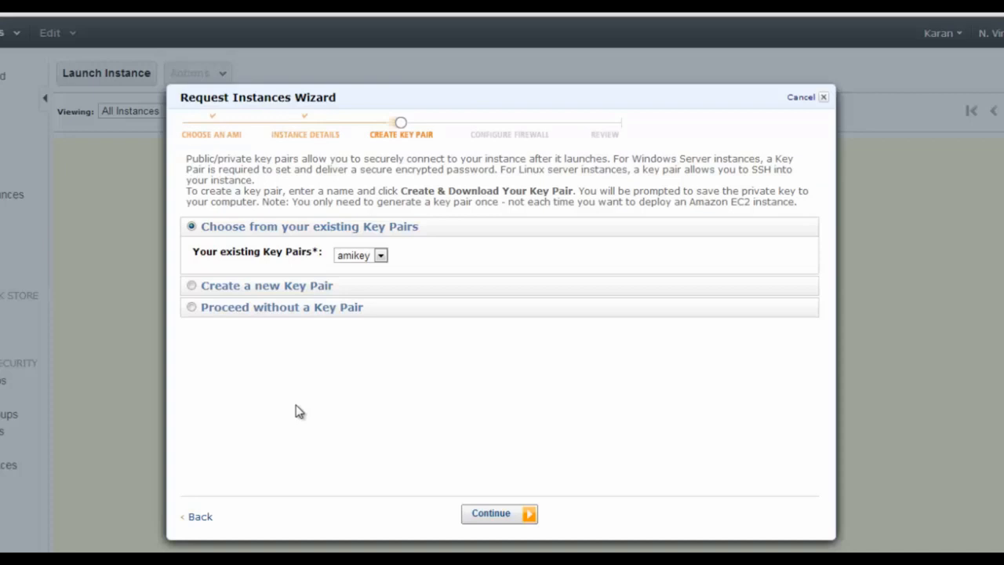
# Create key pair mynewkey, save its .pem file in the Desktop keys folder, and choose a new security group
pyautogui.click(263, 289)
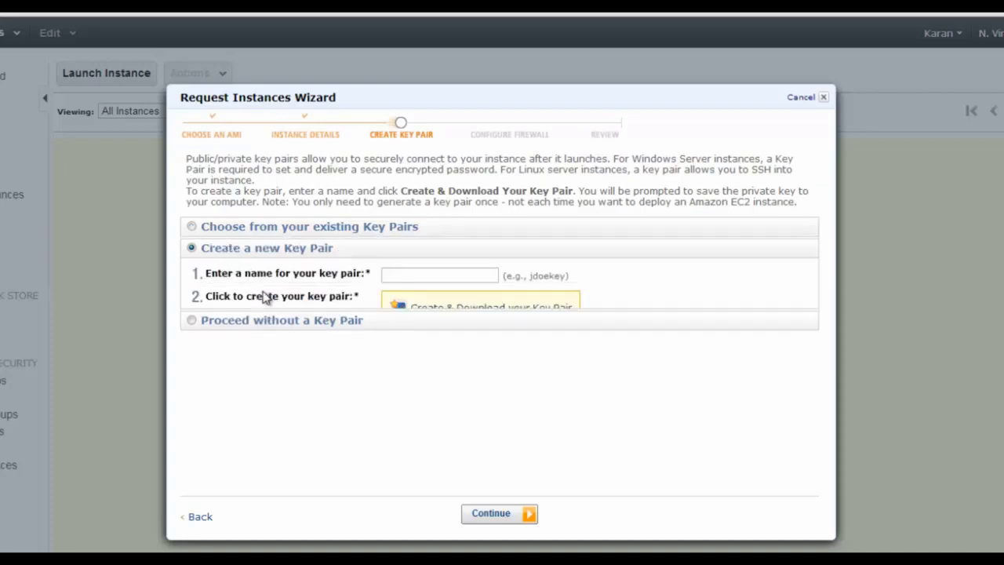
pyautogui.click(458, 278)
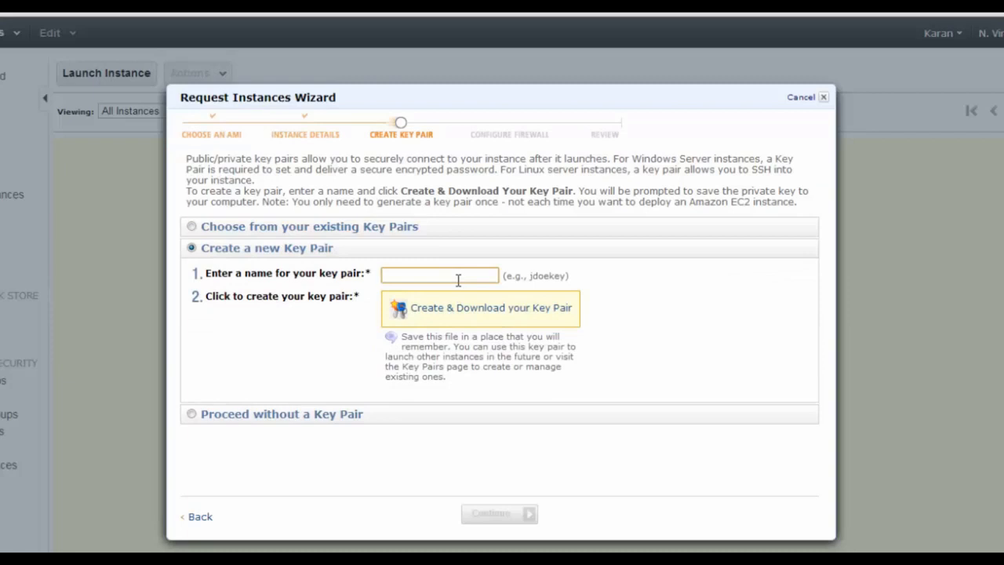
pyautogui.write('mynewkey')
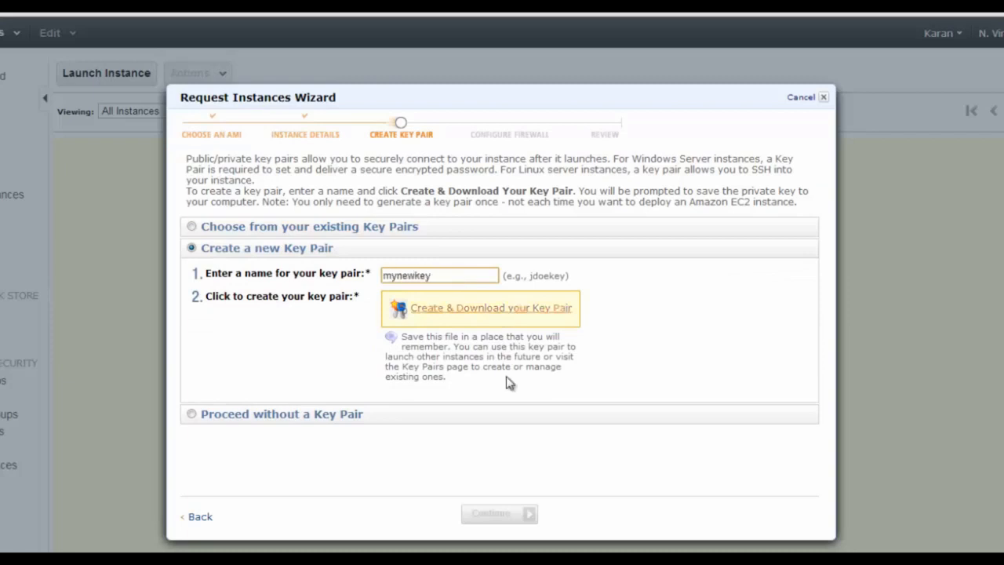
pyautogui.click(485, 309)
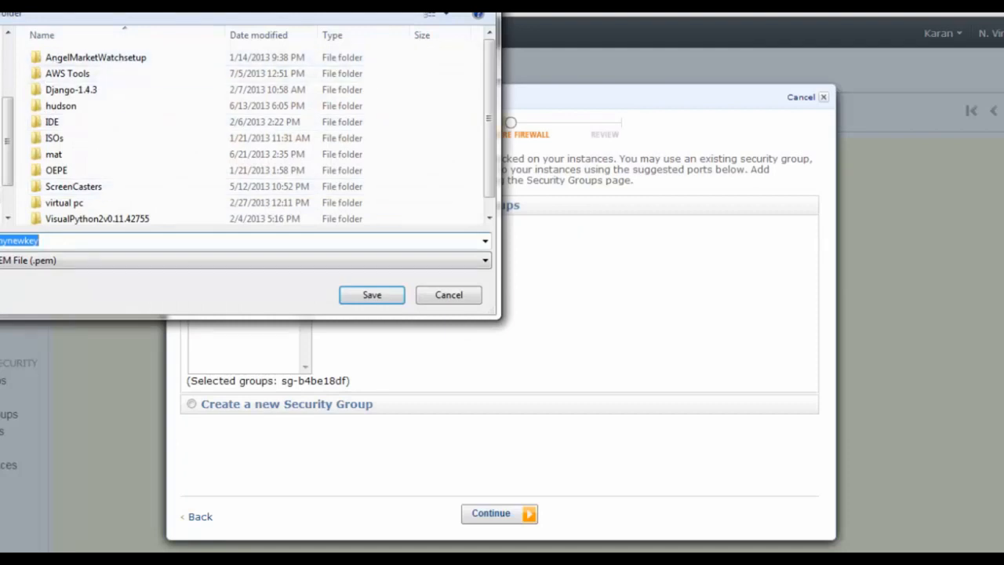
pyautogui.moveTo(4, 25); pyautogui.dragTo(10, 15)
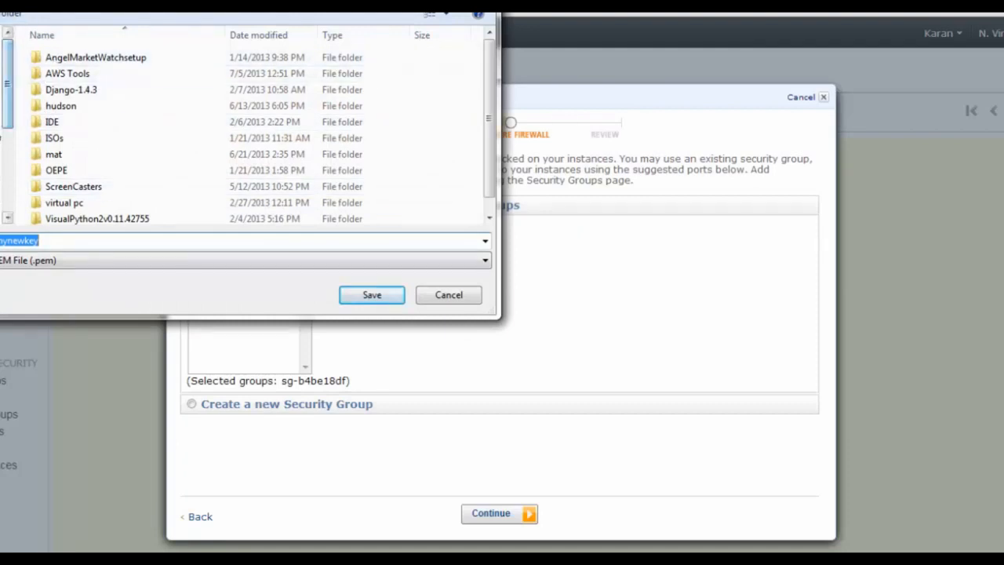
pyautogui.click(2, 52)
pyautogui.doubleClick(115, 144)
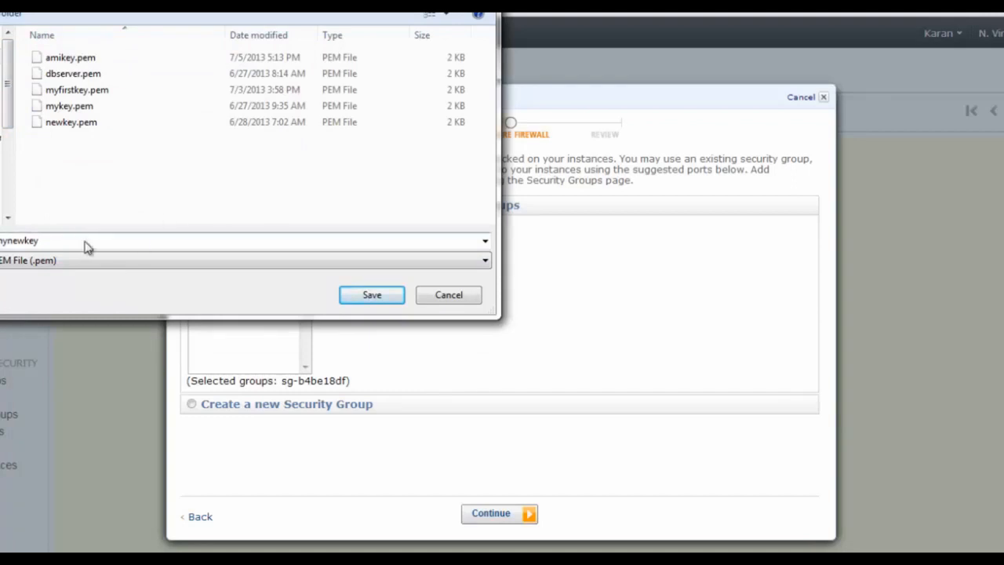
pyautogui.click(375, 296)
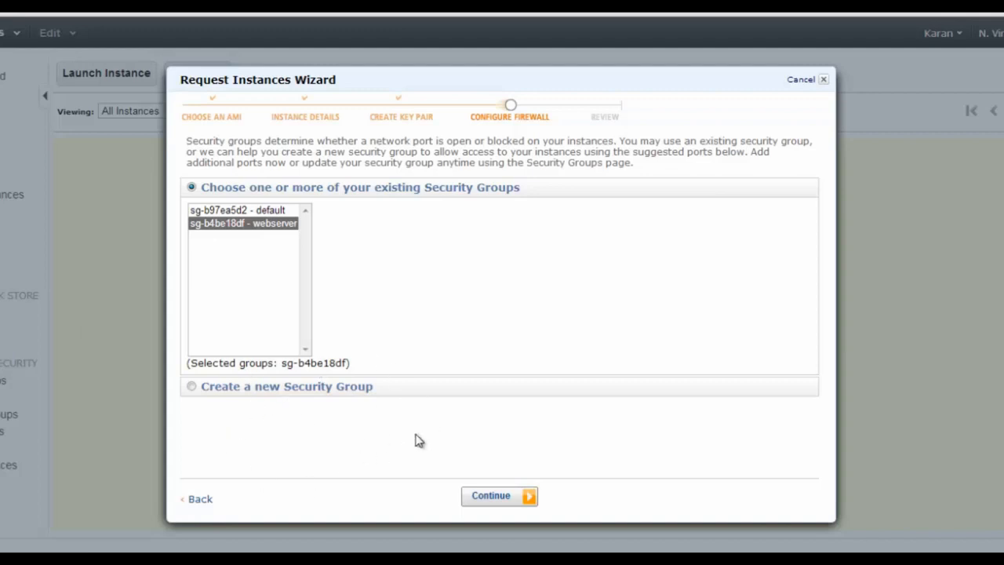
pyautogui.click(192, 386)
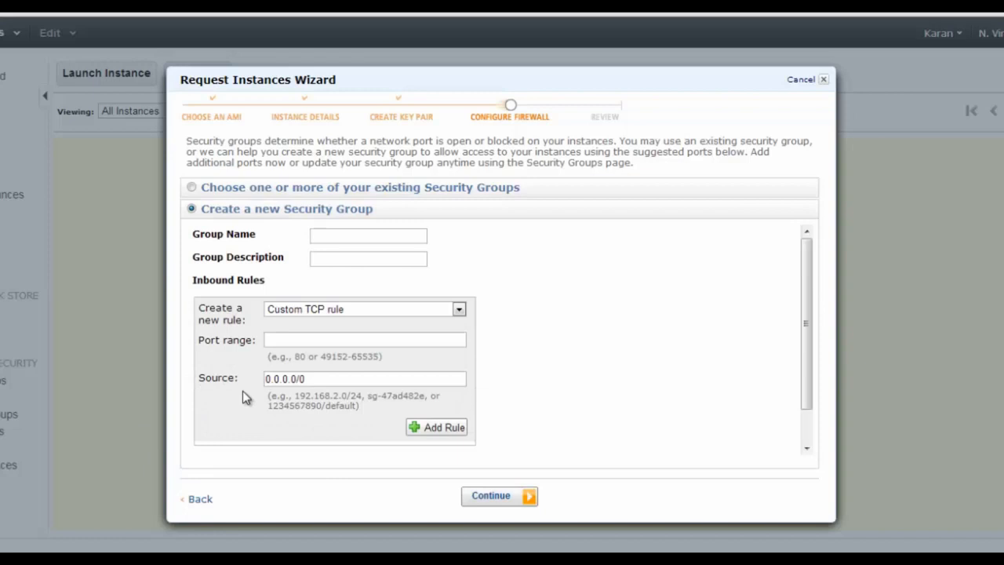
# Name the security group myfirstgroup with the description 'Group for demo'
pyautogui.click(369, 236)
pyautogui.write('myfirstgroup')
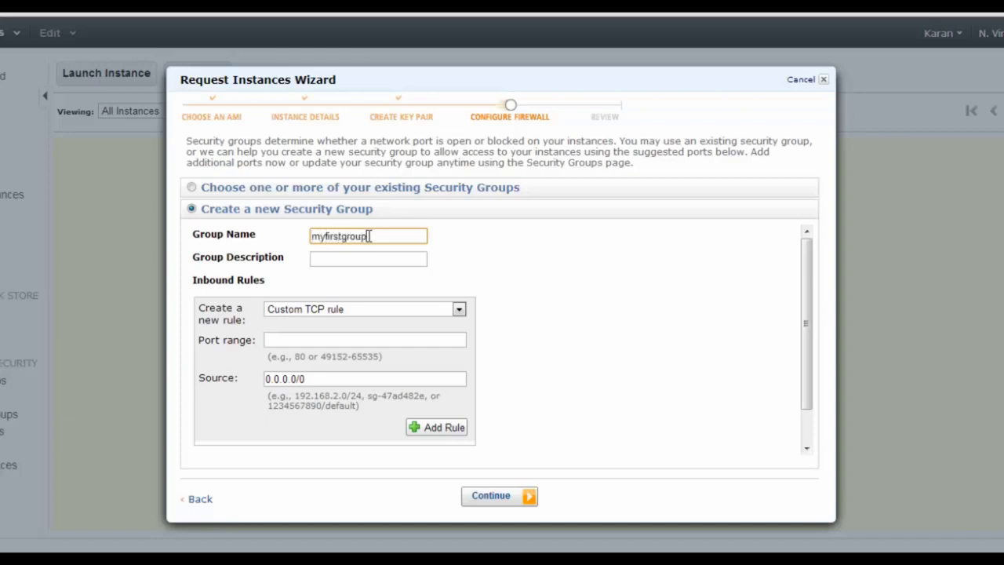
pyautogui.press('Tab')
pyautogui.write('Group ')
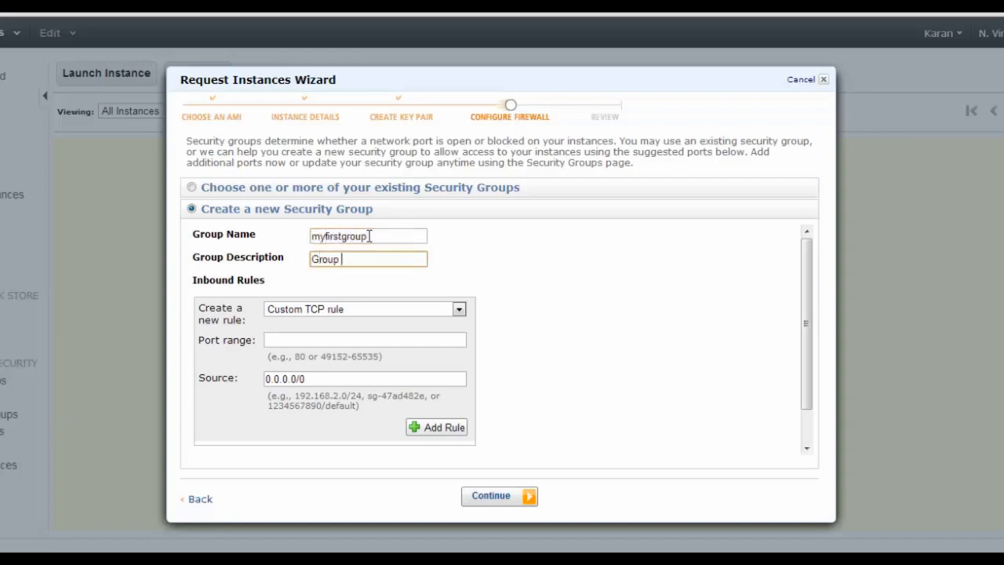
pyautogui.write('for demo')
# Add an inbound SSH rule on port 22 from 0.0.0.0/0
pyautogui.click(377, 311)
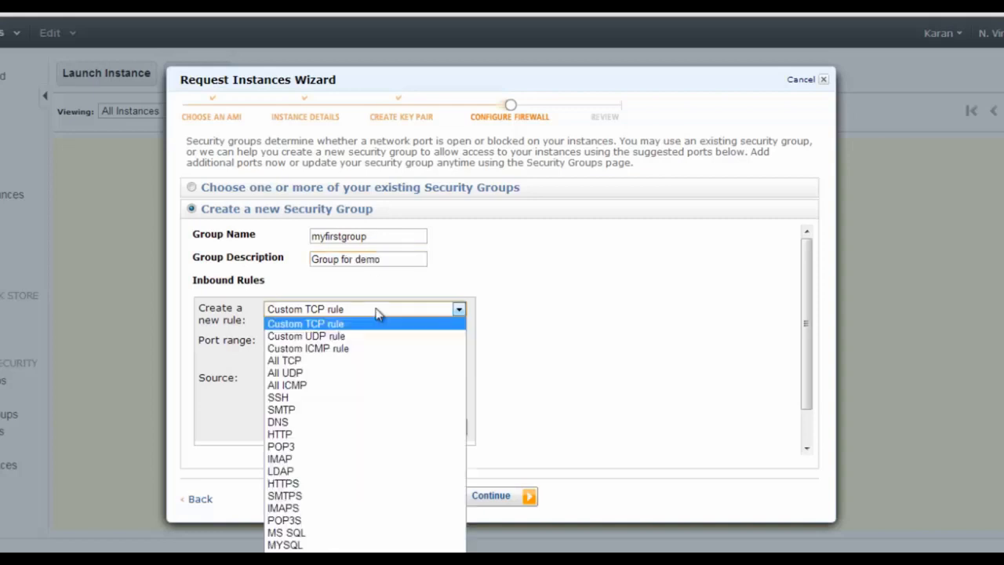
pyautogui.click(312, 399)
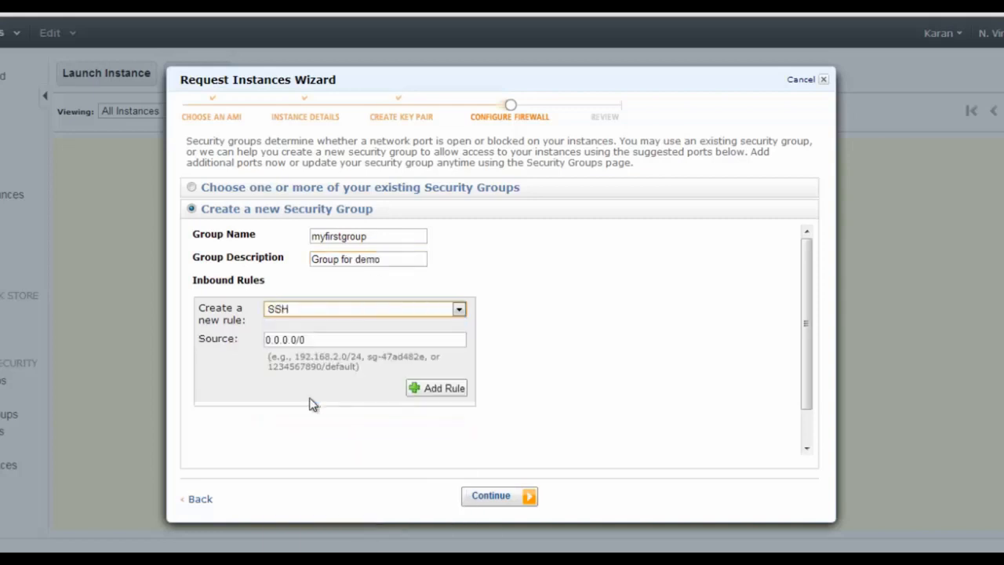
pyautogui.doubleClick(325, 340)
pyautogui.click(325, 340)
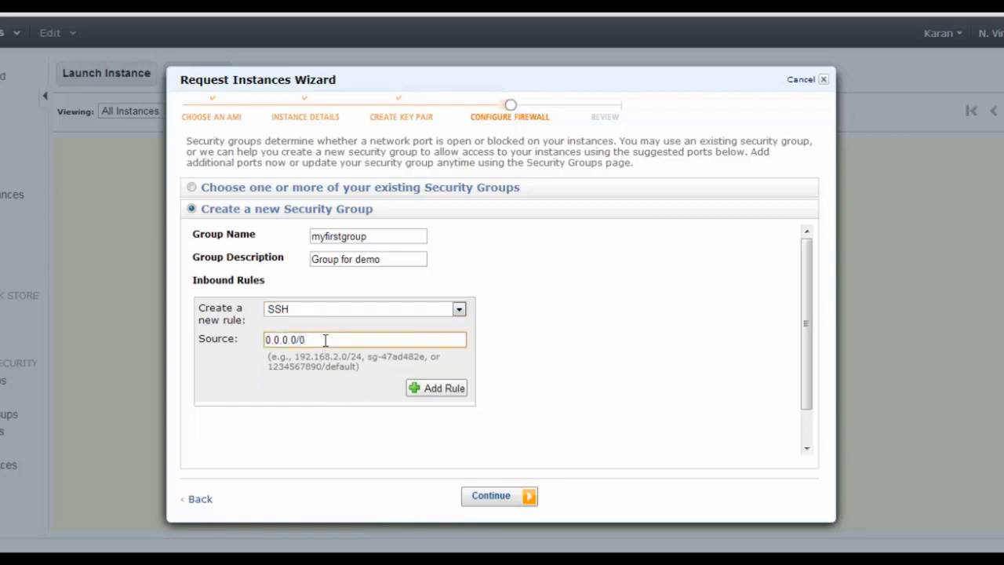
pyautogui.moveTo(325, 339); pyautogui.dragTo(240, 352)
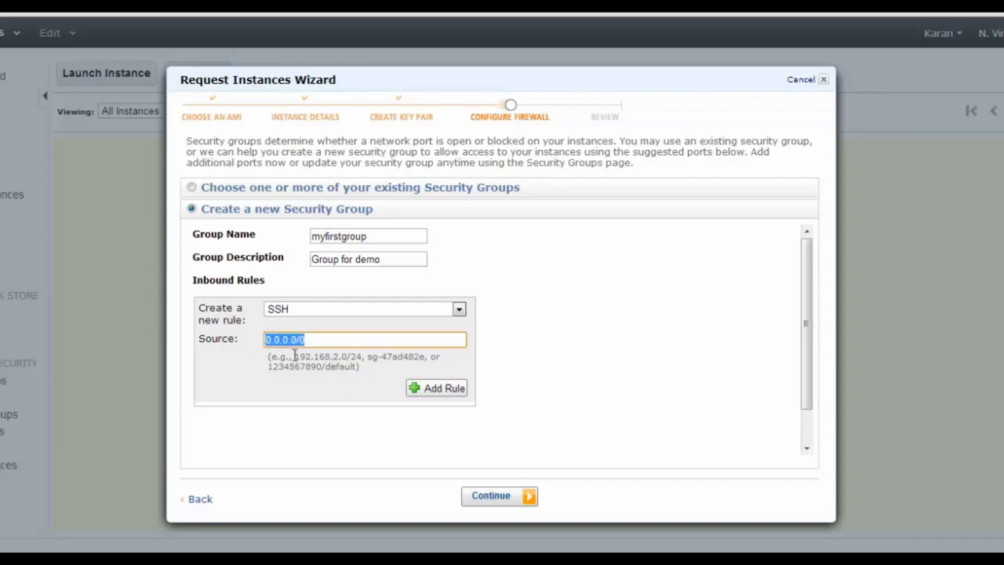
pyautogui.click(436, 392)
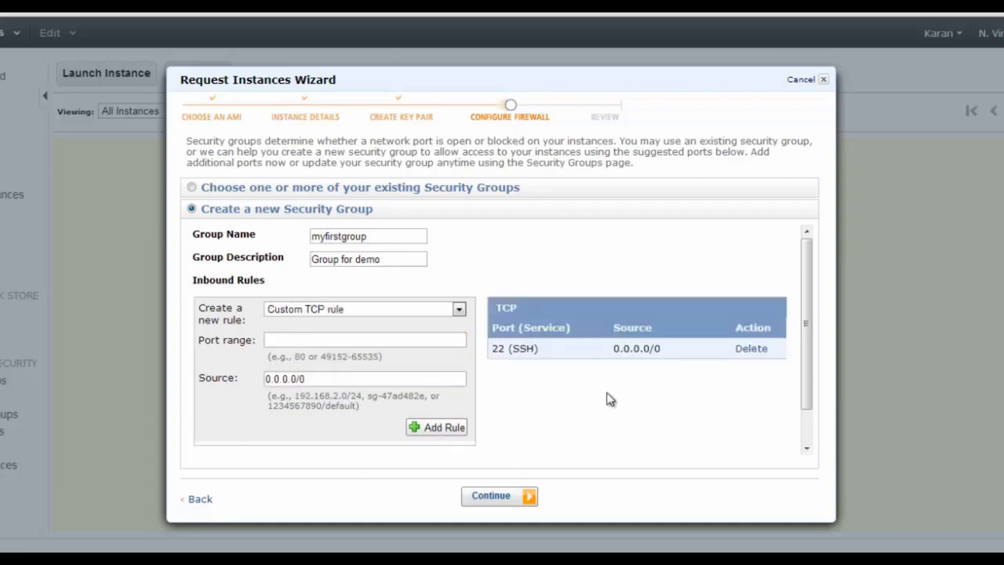
# Add an inbound HTTP rule on port 80 and proceed to the Review page
pyautogui.doubleClick(518, 353)
pyautogui.click(420, 315)
pyautogui.click(333, 436)
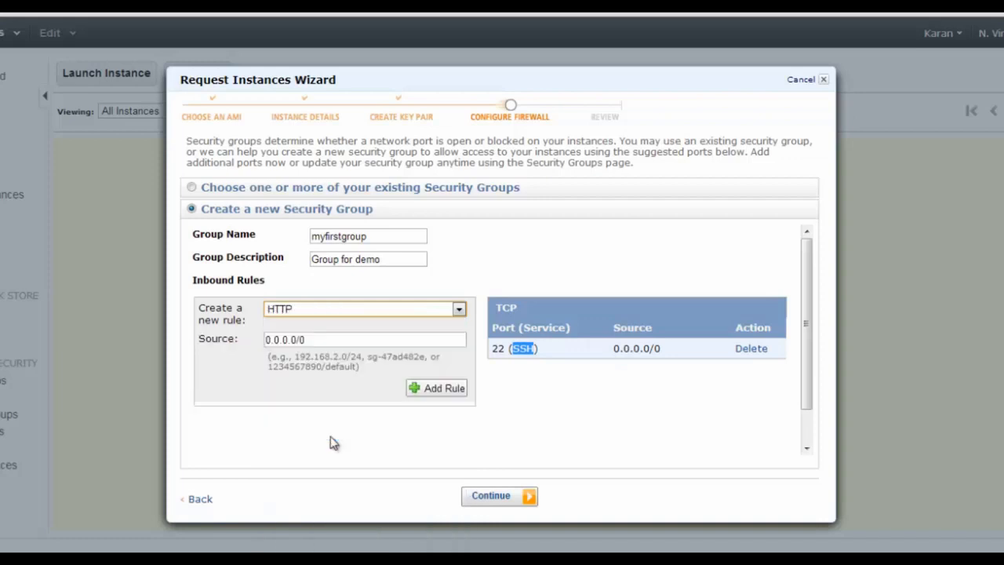
pyautogui.click(430, 386)
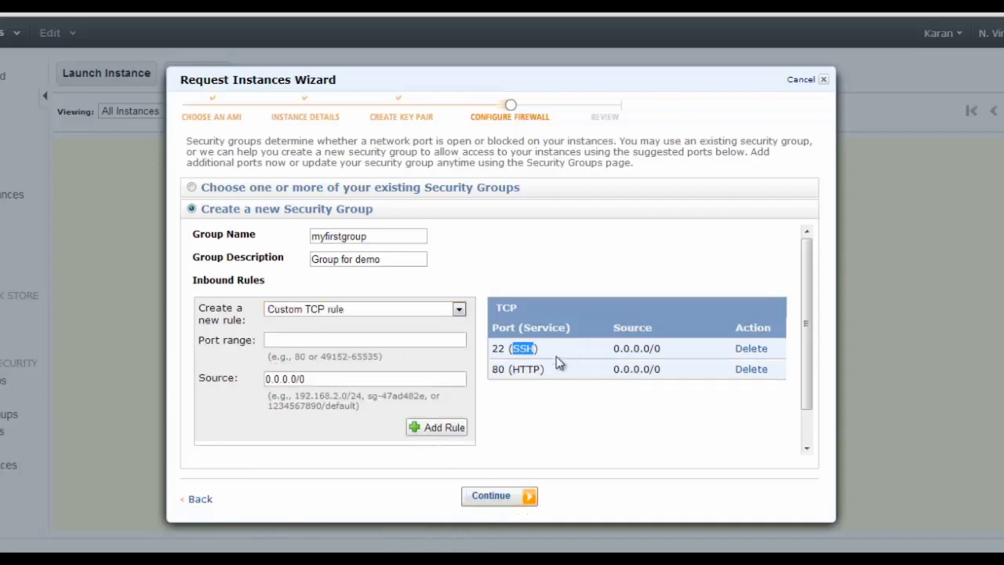
pyautogui.click(501, 497)
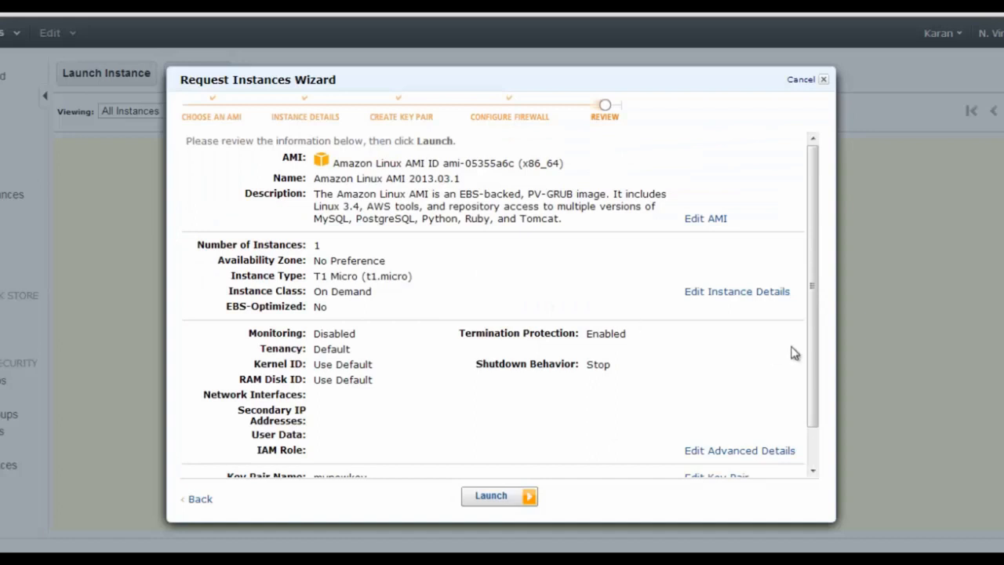
# Launch the reviewed instance and close the confirmation so MyFirstServer shows as pending
pyautogui.moveTo(816, 290); pyautogui.dragTo(822, 380)
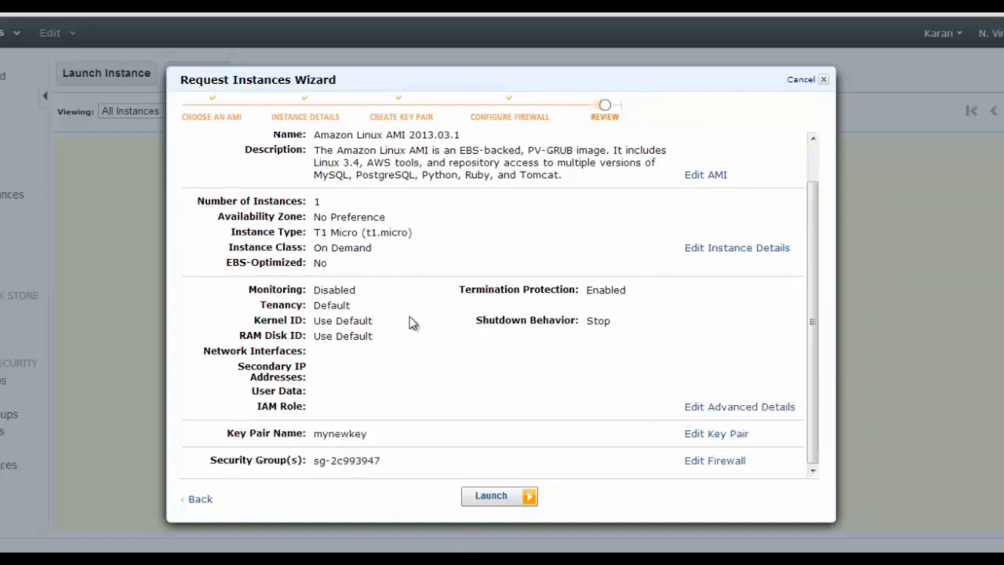
pyautogui.click(485, 500)
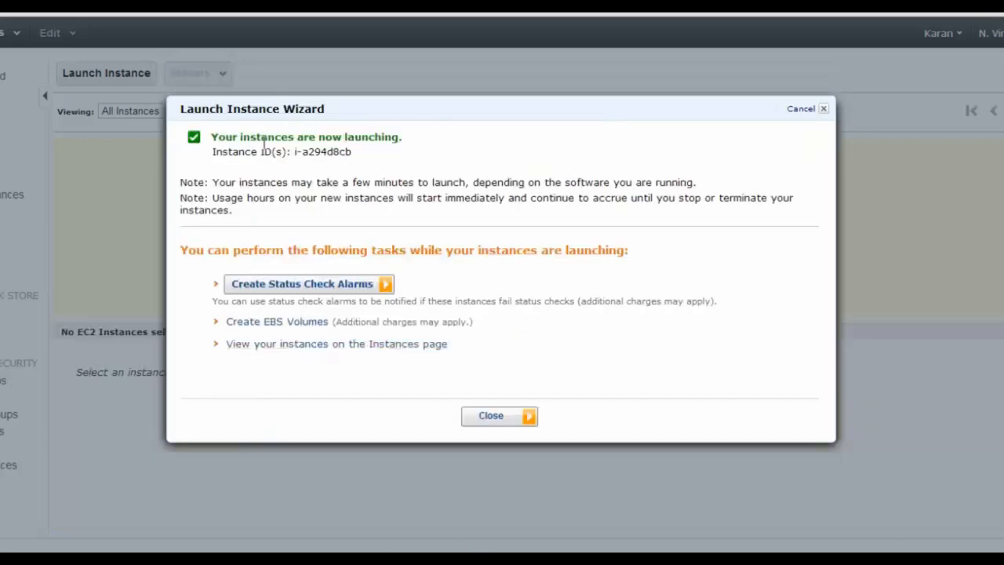
pyautogui.moveTo(238, 137); pyautogui.dragTo(375, 137)
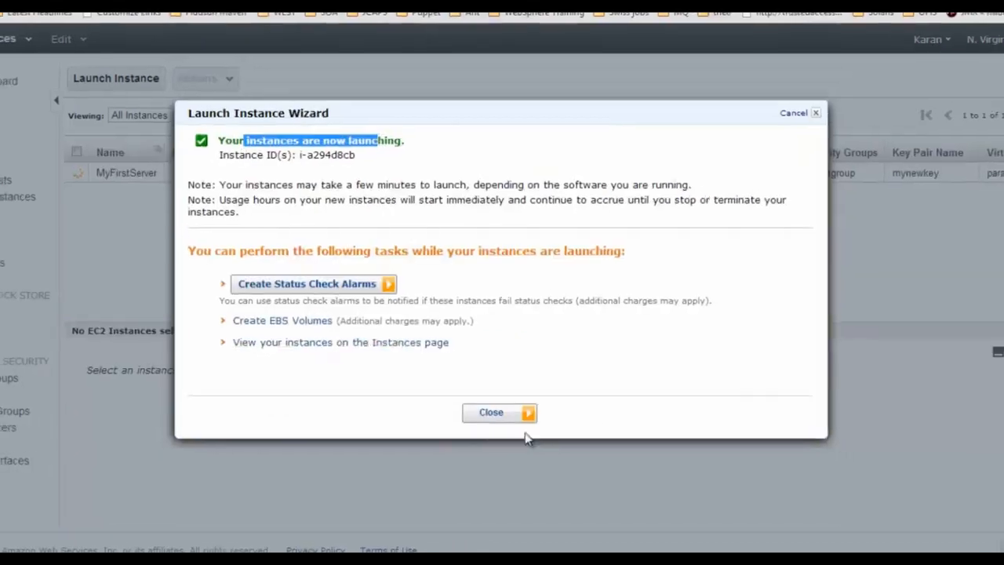
pyautogui.click(494, 416)
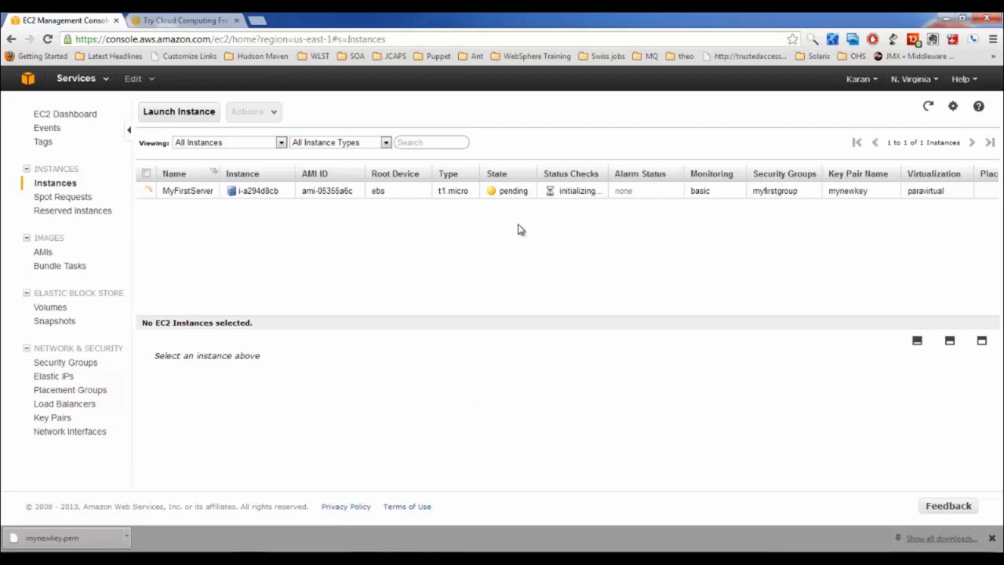
# Select MyFirstServer and highlight its availability zone and micro instance type
pyautogui.click(146, 191)
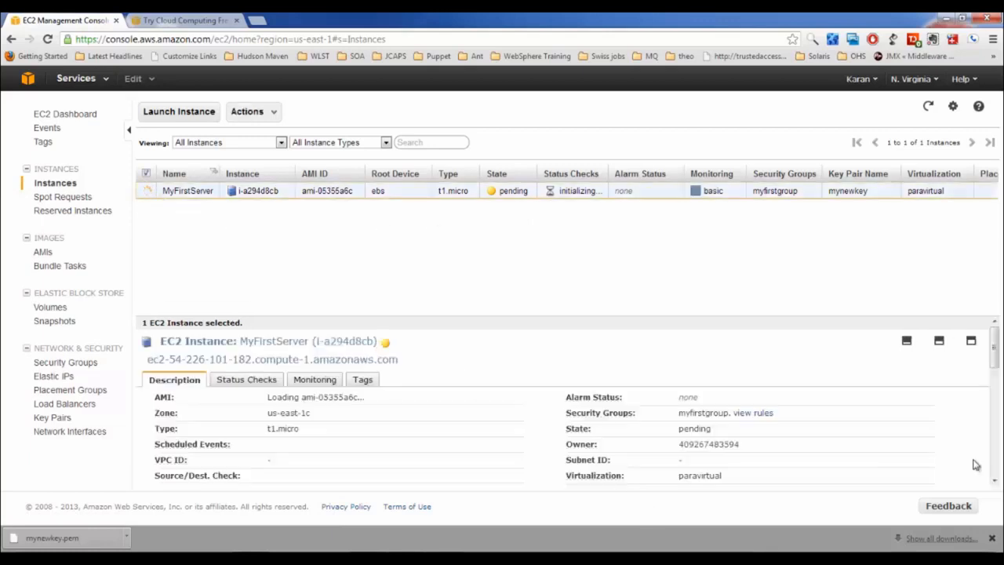
pyautogui.moveTo(996, 367); pyautogui.dragTo(996, 387)
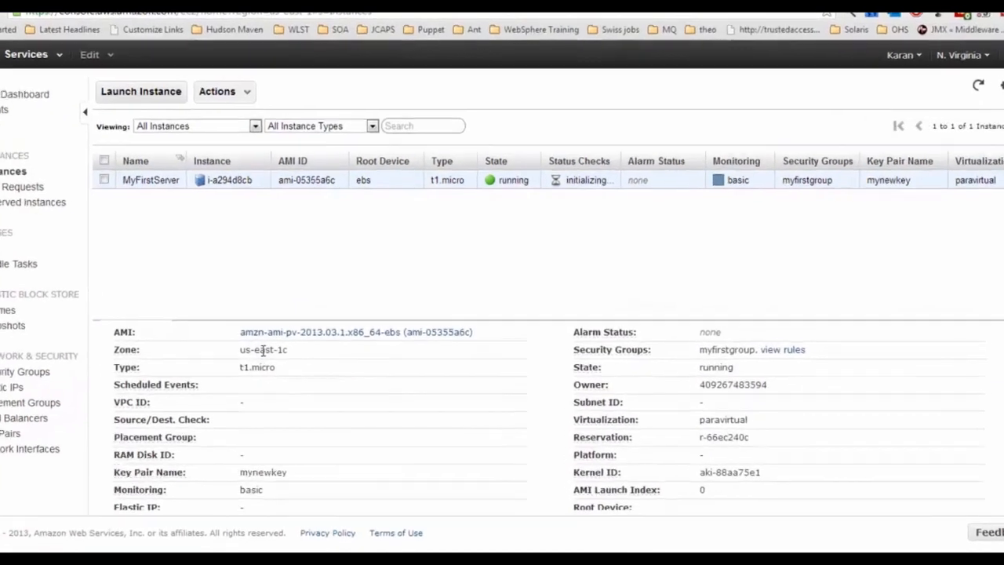
pyautogui.moveTo(240, 350); pyautogui.dragTo(283, 350)
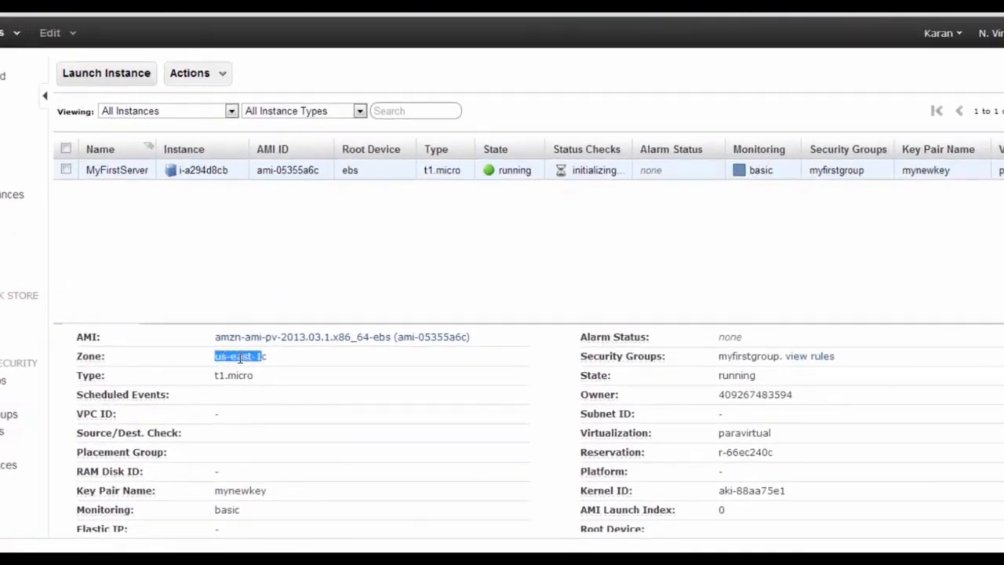
pyautogui.doubleClick(240, 375)
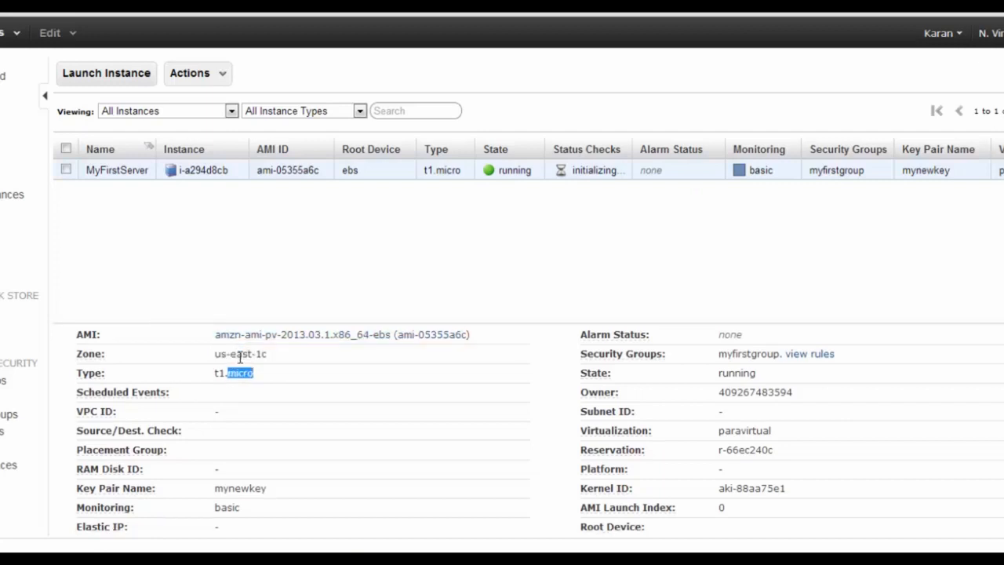
# Highlight the instance's key pair name, public DNS and full private DNS name
pyautogui.scroll(-3, 240, 357)
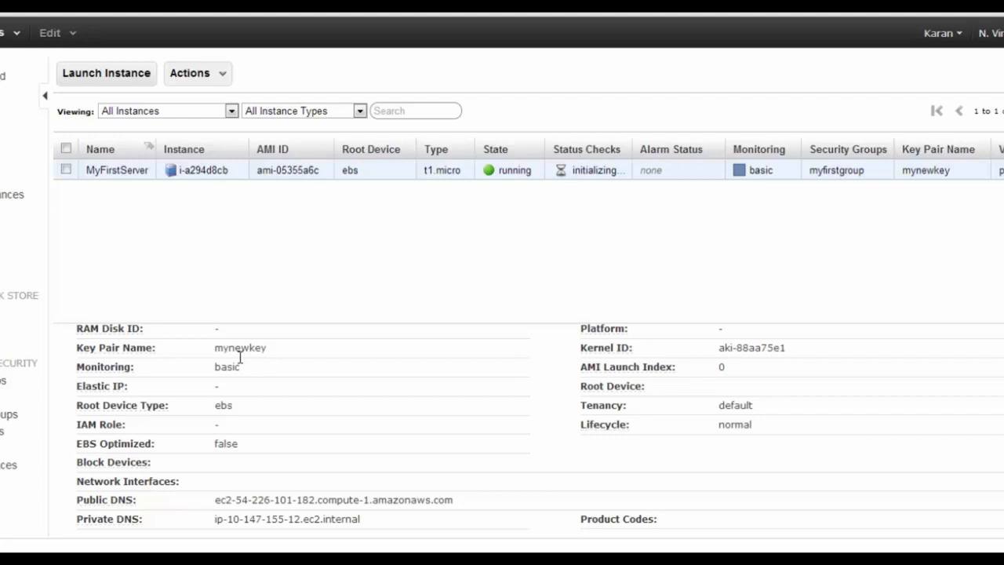
pyautogui.doubleClick(240, 354)
pyautogui.moveTo(215, 499)
pyautogui.mouseDown()
pyautogui.moveTo(453, 500)
pyautogui.moveTo(76, 500)
pyautogui.mouseUp()
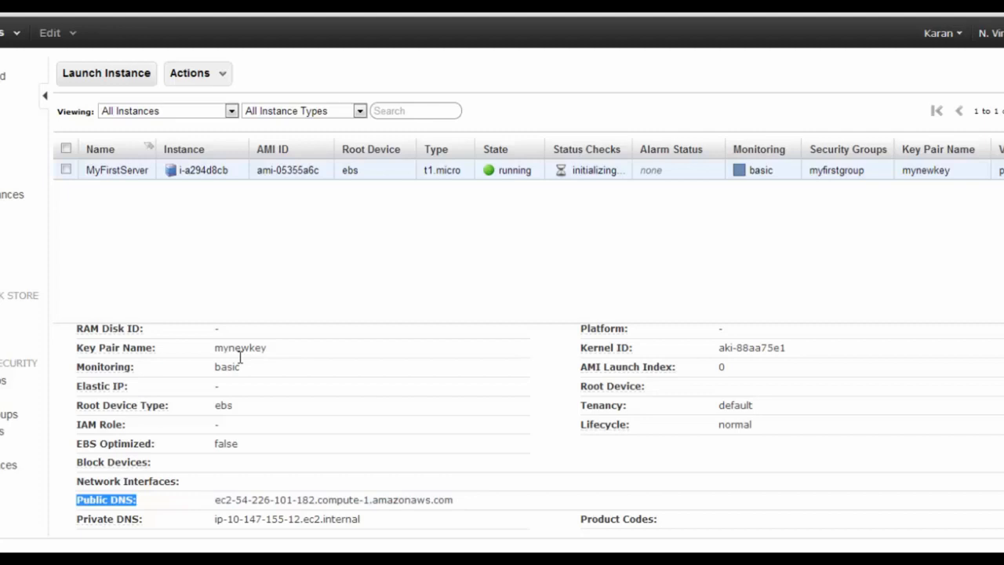
pyautogui.doubleClick(338, 499)
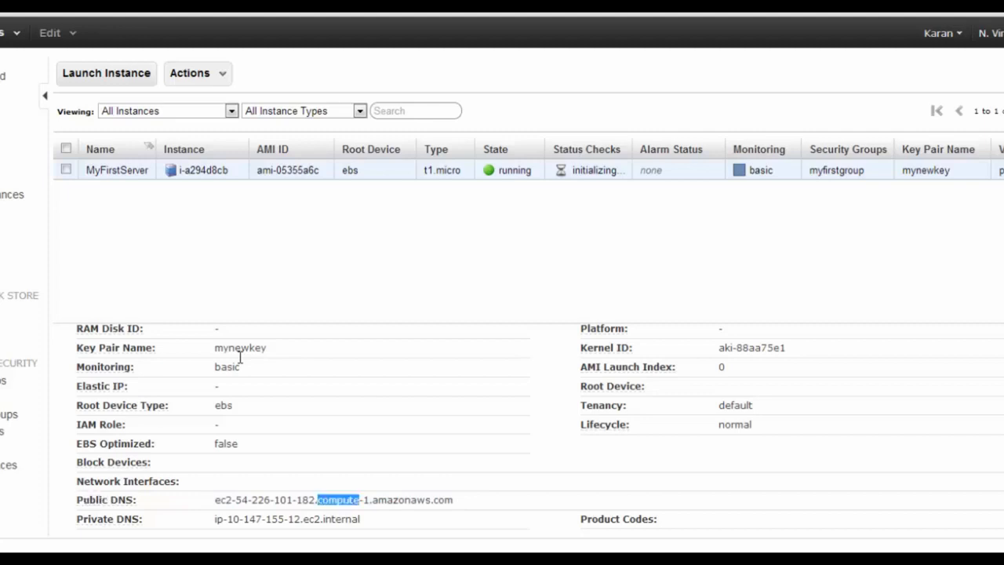
pyautogui.doubleClick(274, 519)
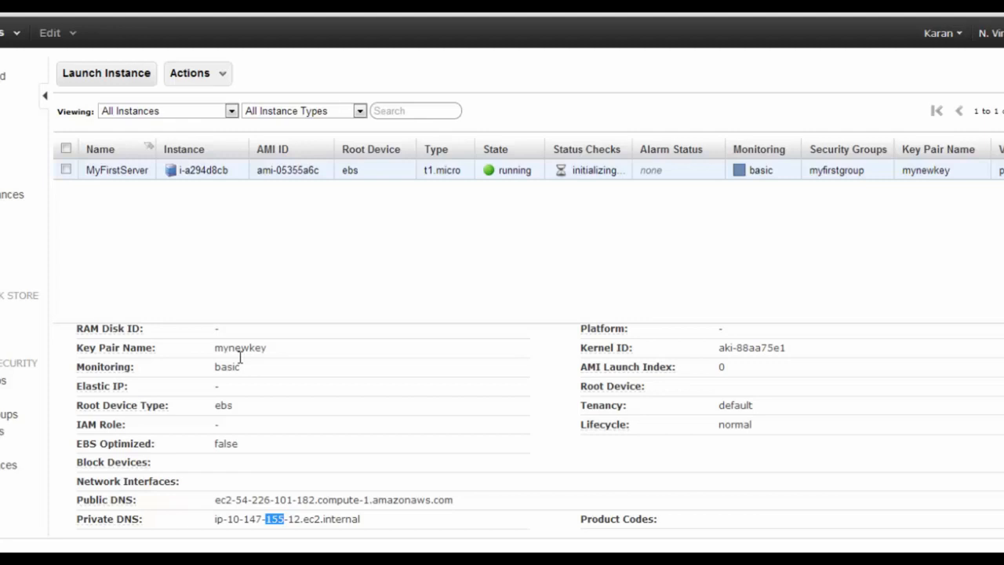
pyautogui.moveTo(214, 518); pyautogui.dragTo(357, 519)
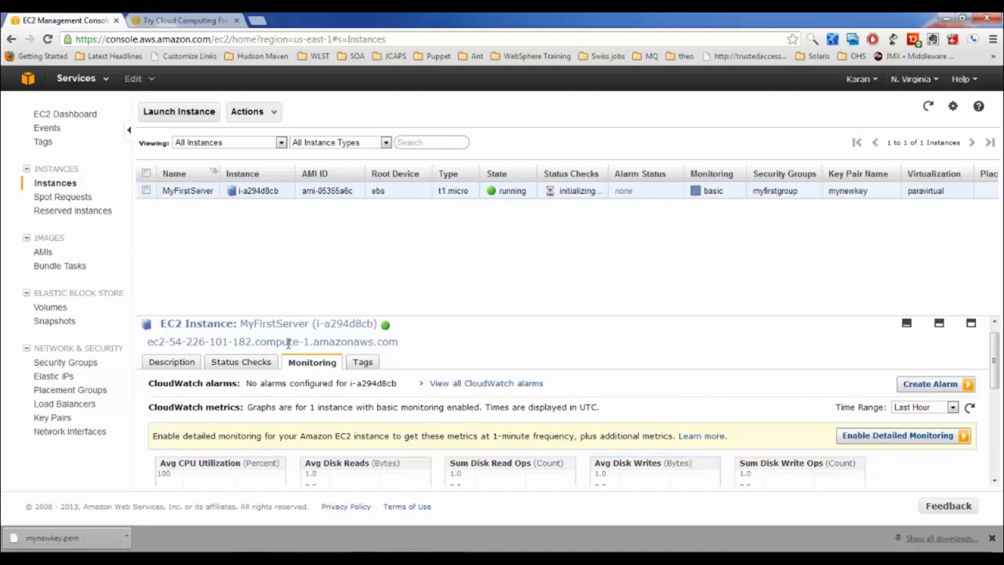
# View MyFirstServer's status checks, highlighting the system and instance status check descriptions
pyautogui.click(242, 362)
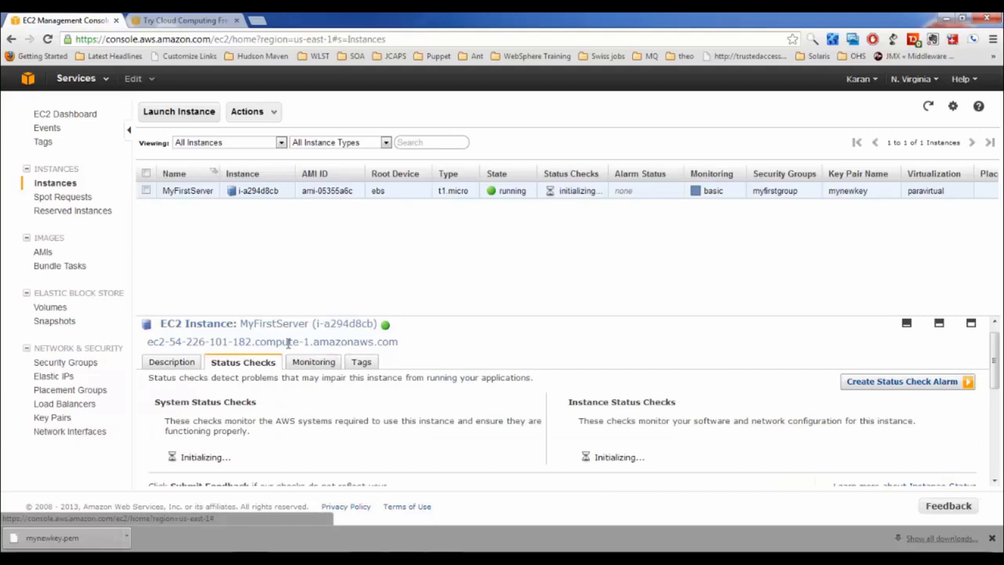
pyautogui.scroll(-1, 289, 343)
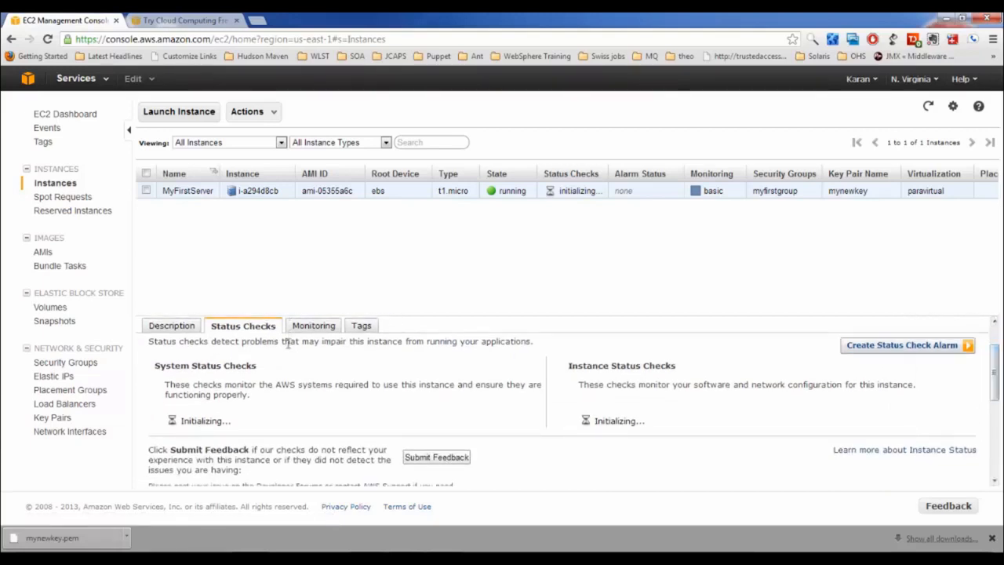
pyautogui.moveTo(275, 384); pyautogui.dragTo(309, 384)
pyautogui.doubleClick(437, 385)
pyautogui.doubleClick(188, 394)
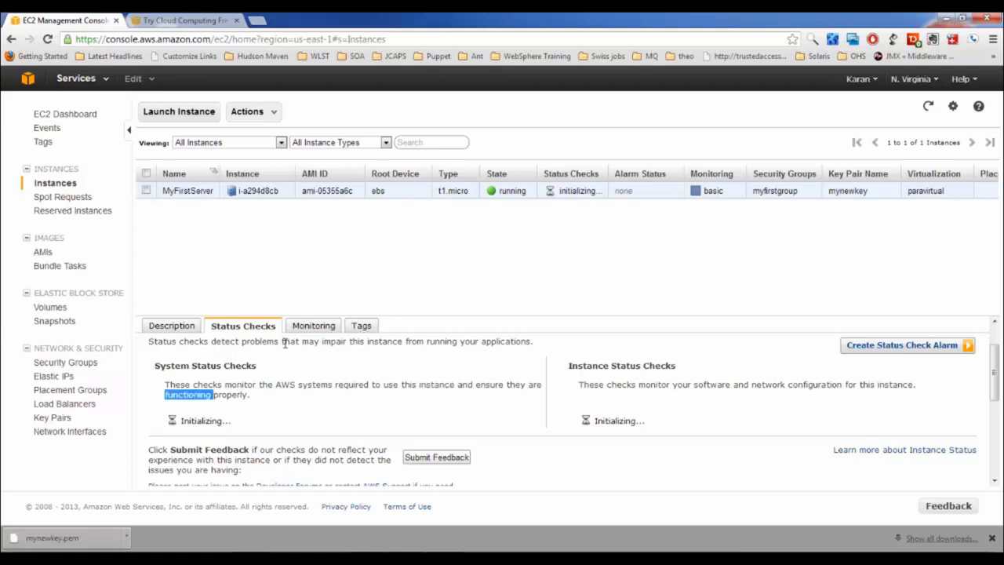
pyautogui.click(275, 342)
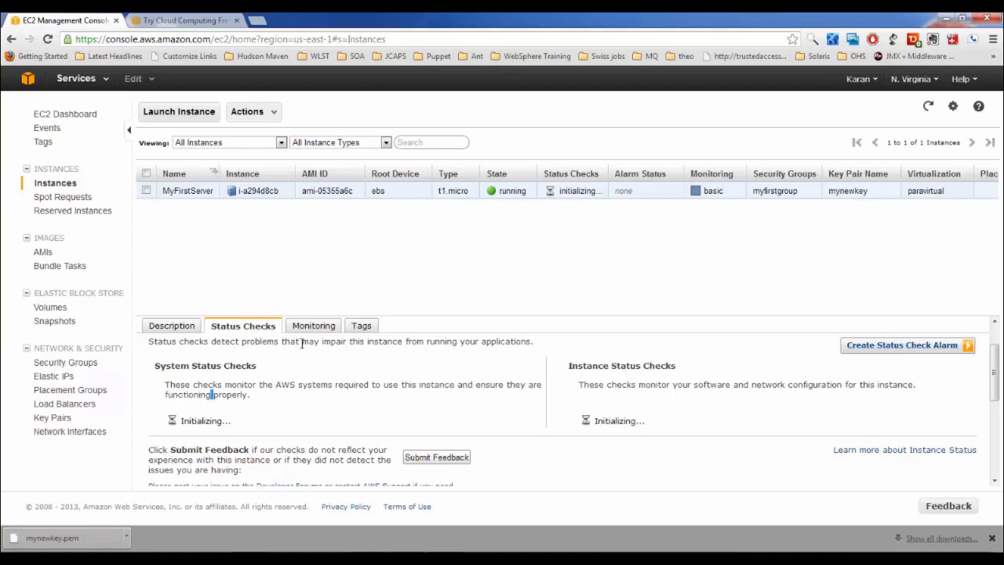
pyautogui.doubleClick(681, 384)
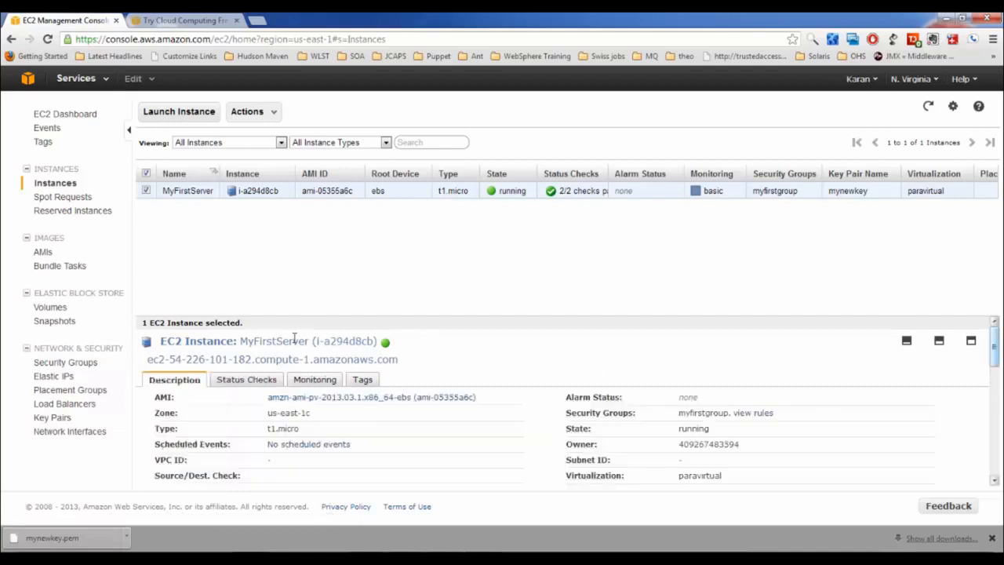
pyautogui.scroll(-5, 294, 338)
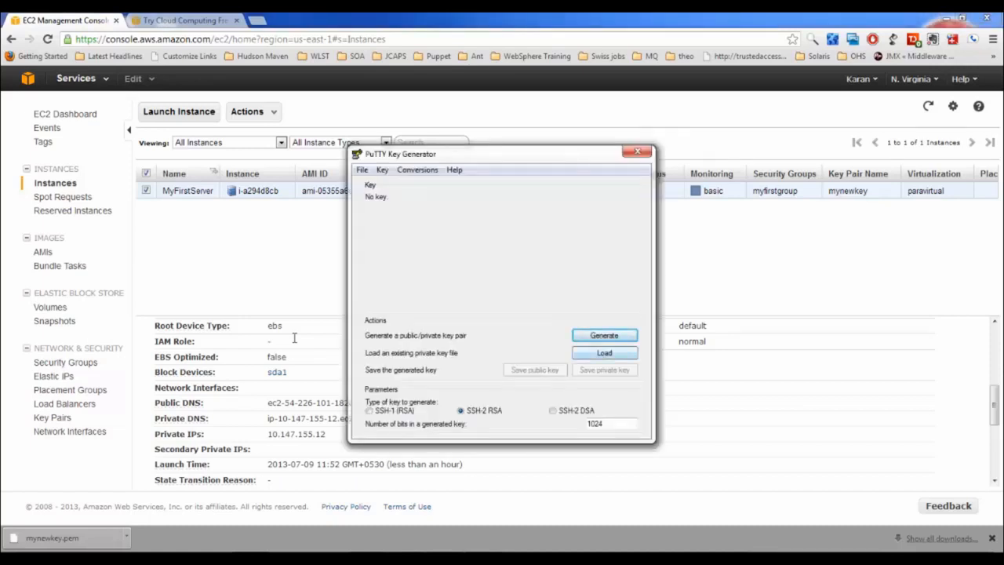
# Load the mykey.pem private key into PuTTY Key Generator
pyautogui.click(604, 352)
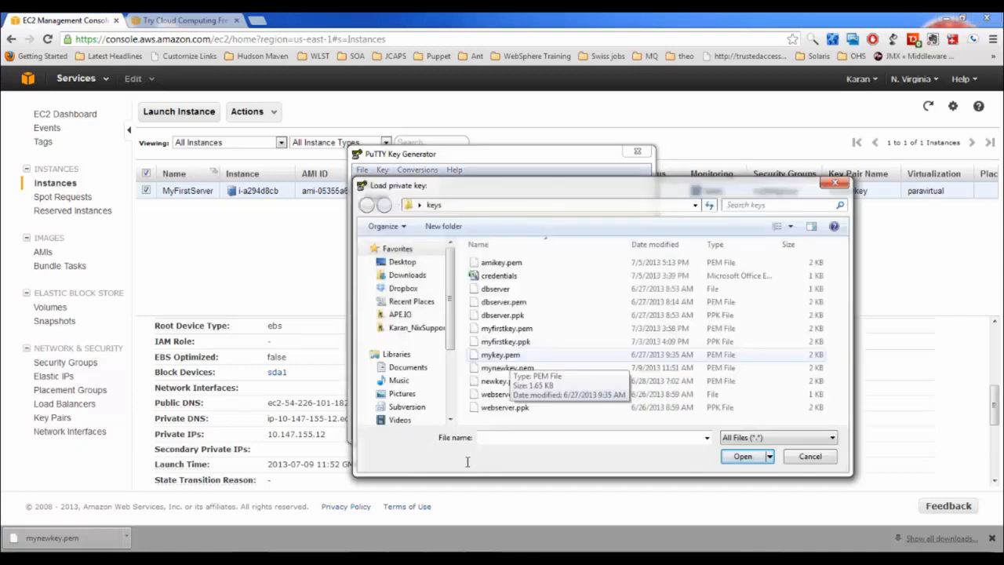
pyautogui.click(500, 355)
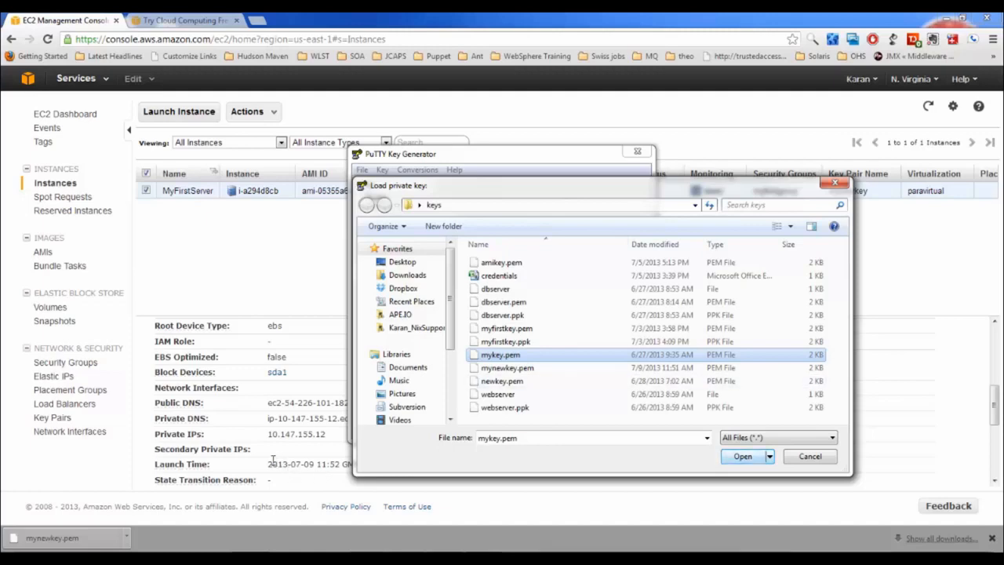
pyautogui.press('Return')
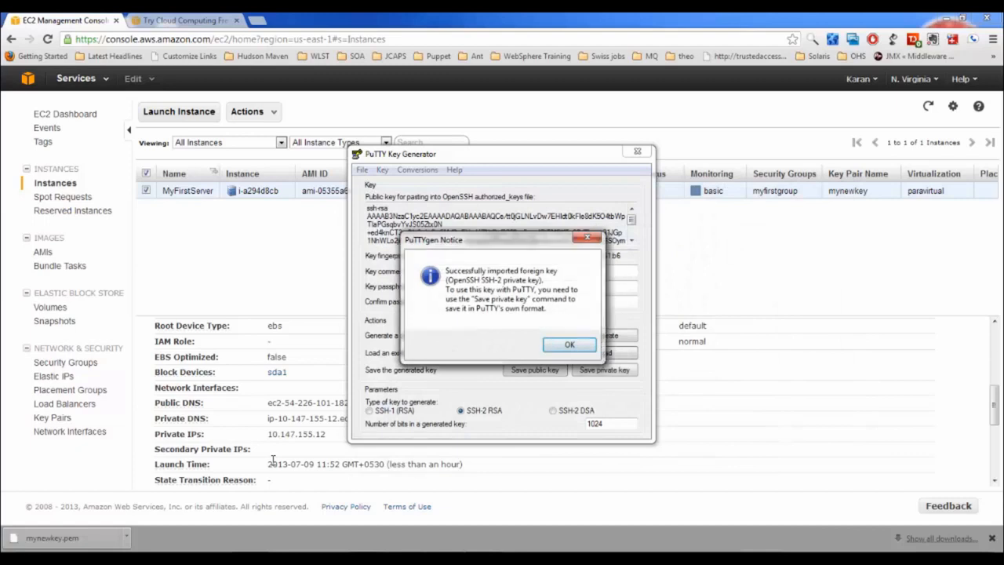
pyautogui.press('Return')
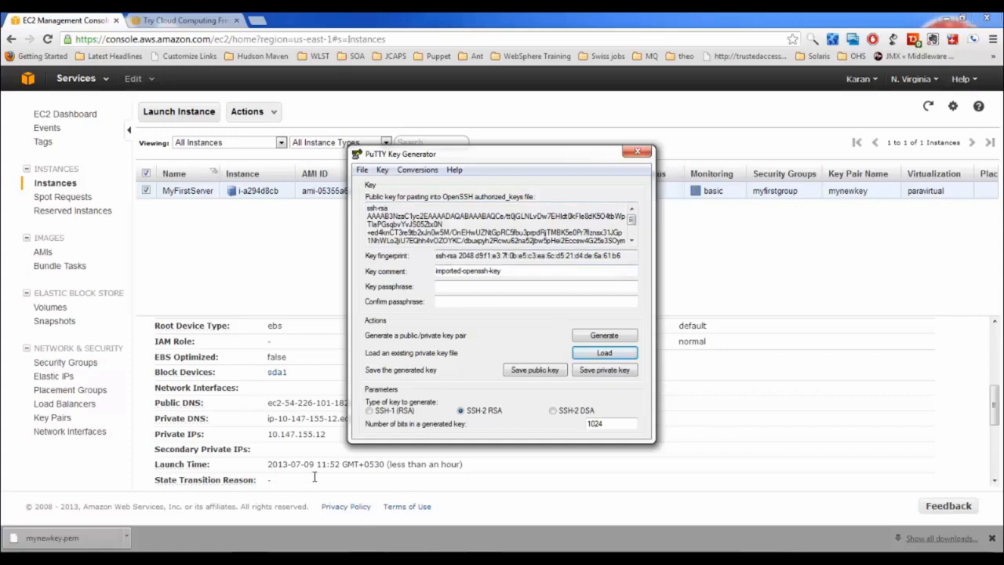
# Save the key without a passphrase as mynewkey.ppk and close PuTTYgen
pyautogui.hotkey('alt', 's')
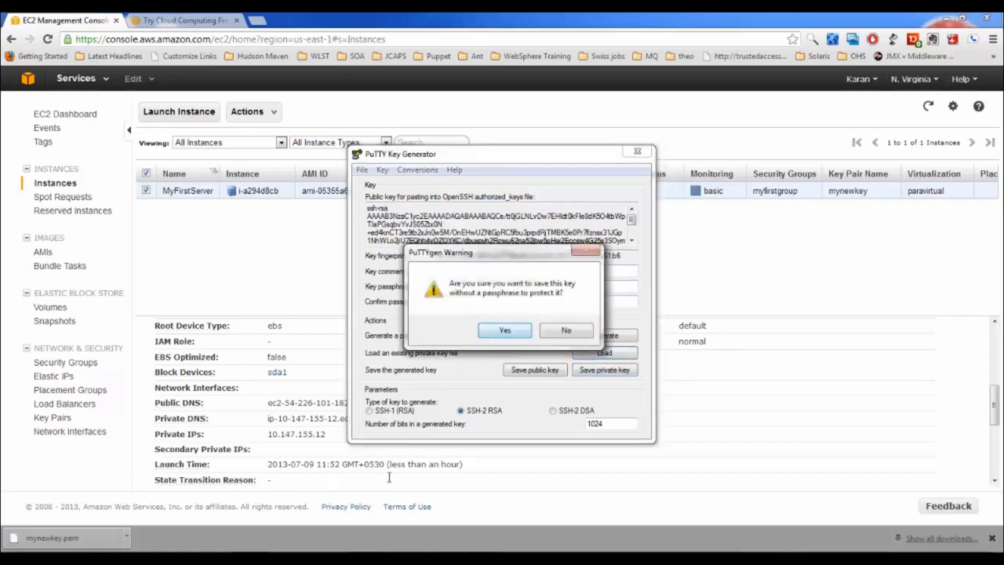
pyautogui.press('Return')
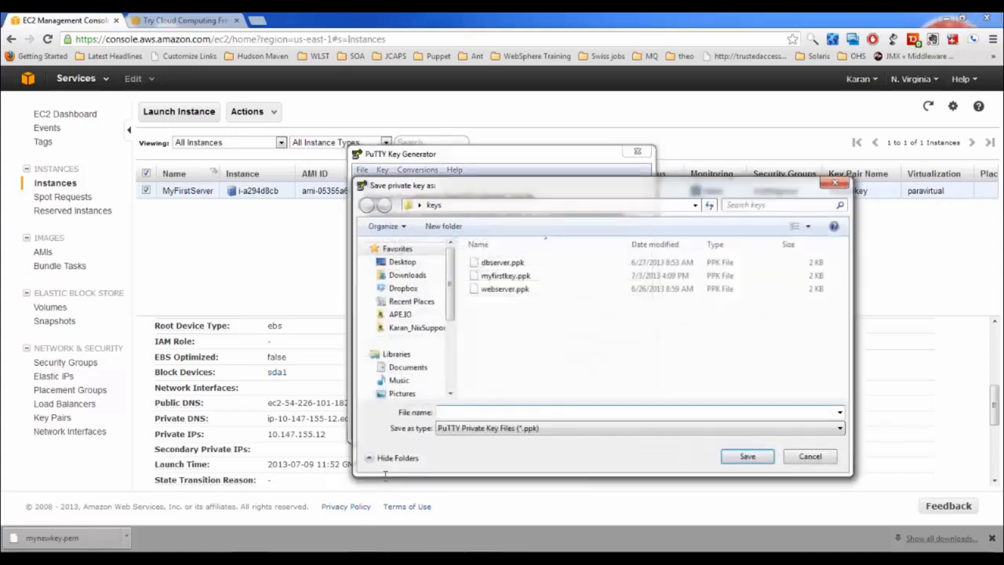
pyautogui.write('mynewkey')
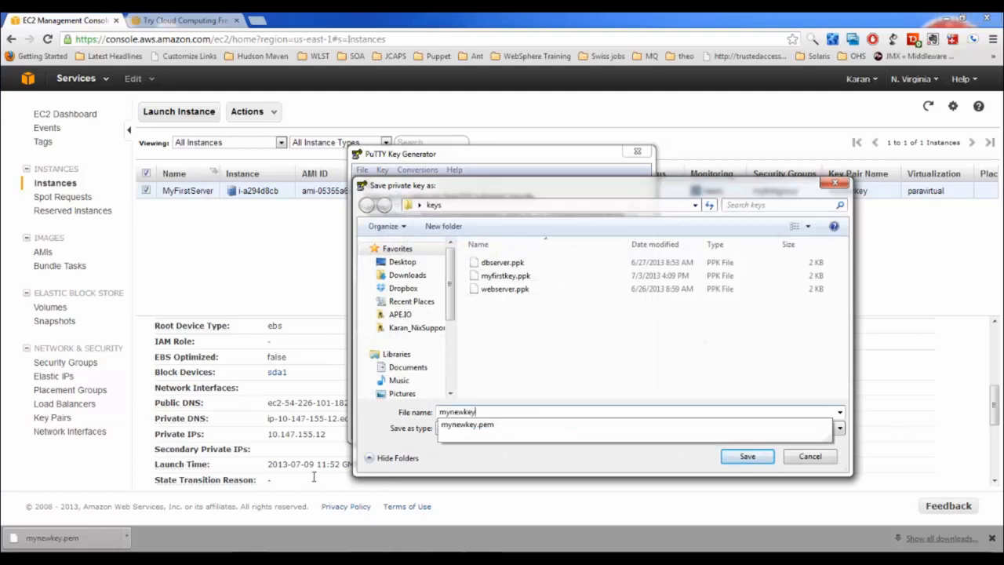
pyautogui.press('Tab')
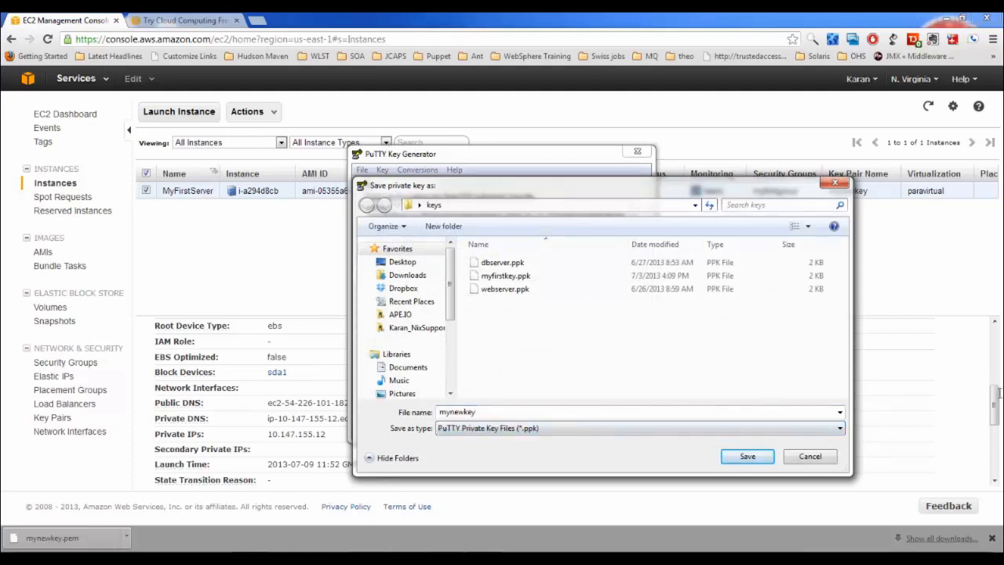
pyautogui.press('Return')
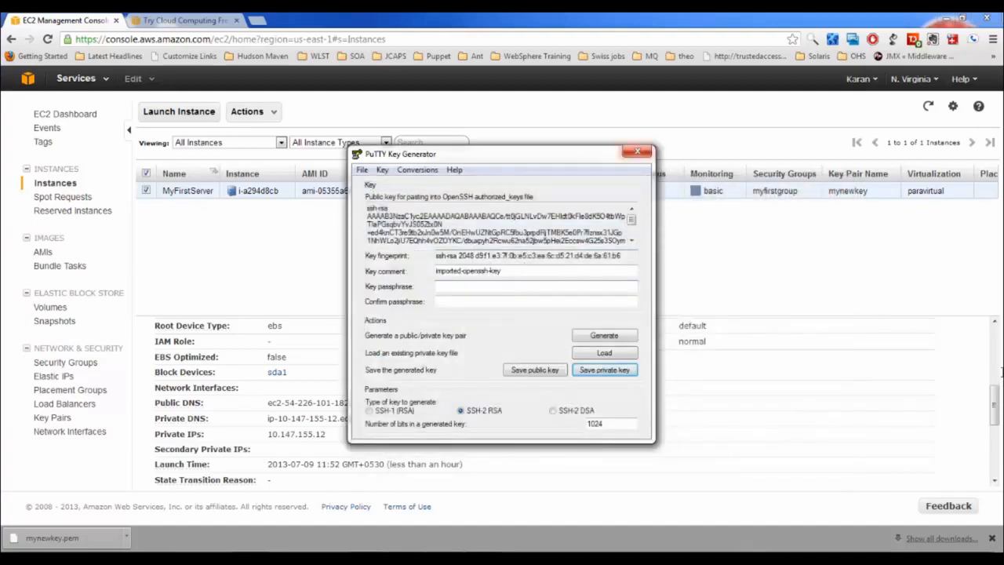
pyautogui.click(637, 150)
# Select the public DNS ec2-54-226-101-182.compute-1.amazonaws.com at the top of the description
pyautogui.scroll(5, 521, 371)
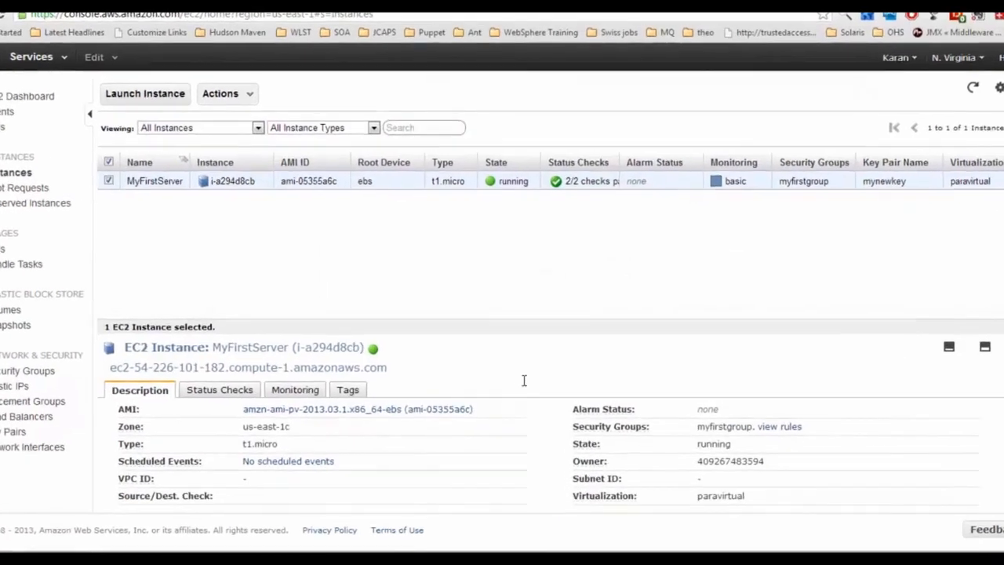
pyautogui.moveTo(67, 376); pyautogui.dragTo(375, 376)
pyautogui.hotkey('ctrl', 'c')
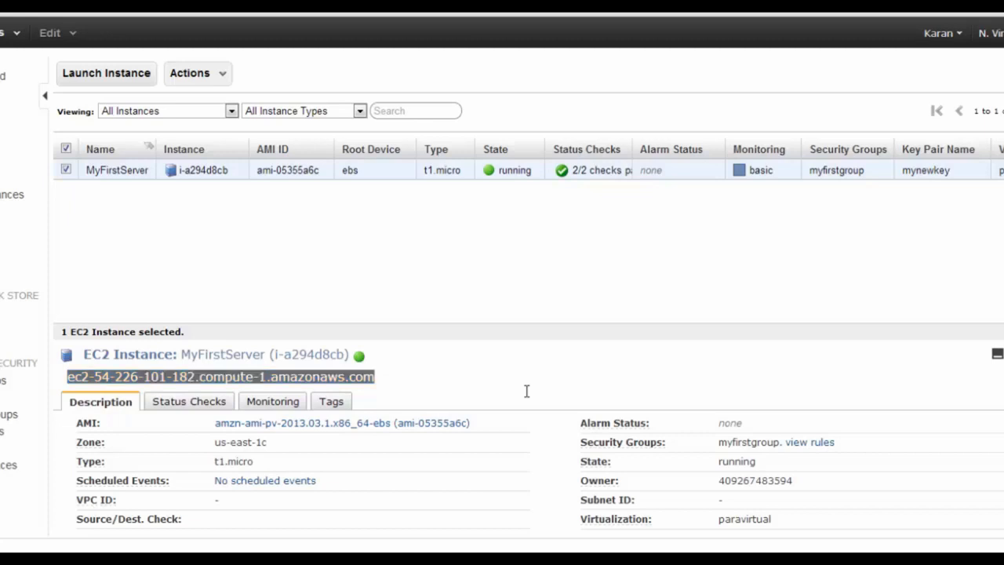
# Open a PuTTY SSH session to the pasted public DNS using mynewkey.ppk, logging in as ec2-user
pyautogui.press('Return')
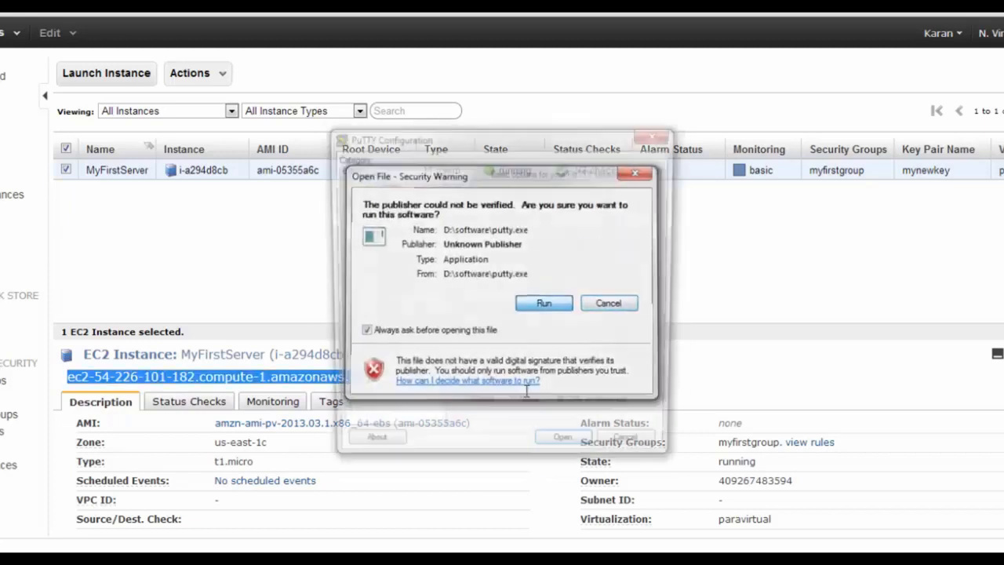
pyautogui.hotkey('ctrl', 'v')
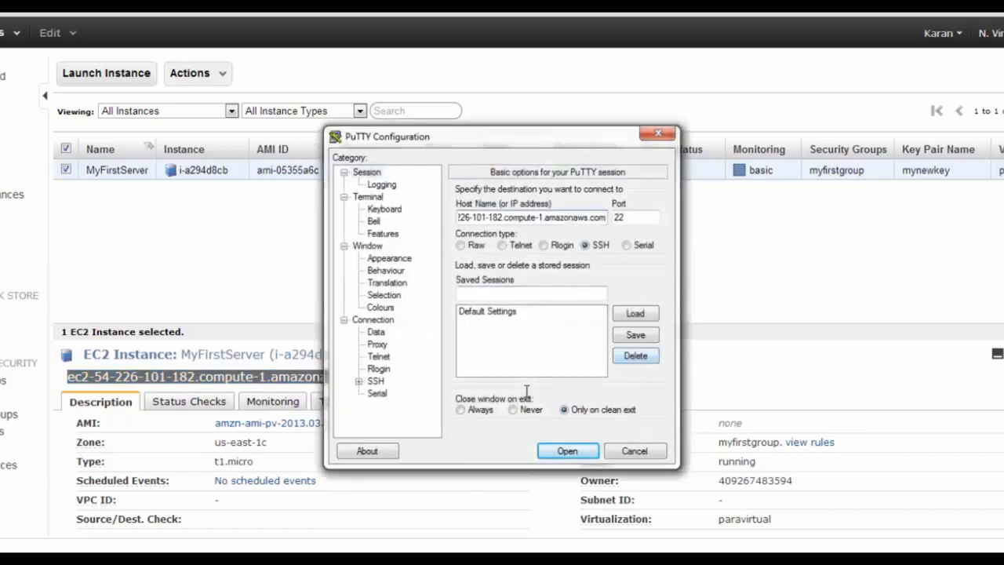
pyautogui.click(358, 380)
pyautogui.click(389, 380)
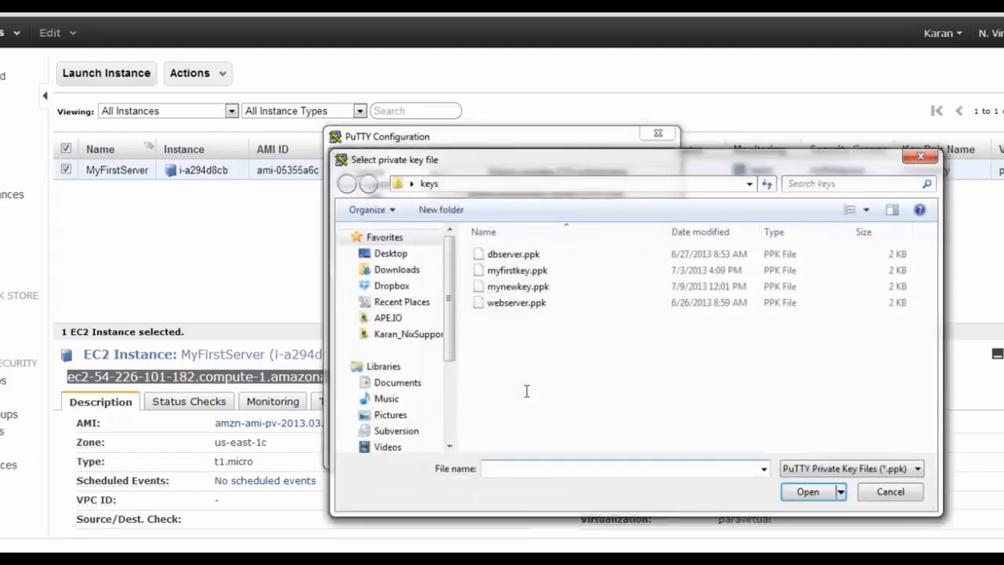
pyautogui.doubleClick(519, 287)
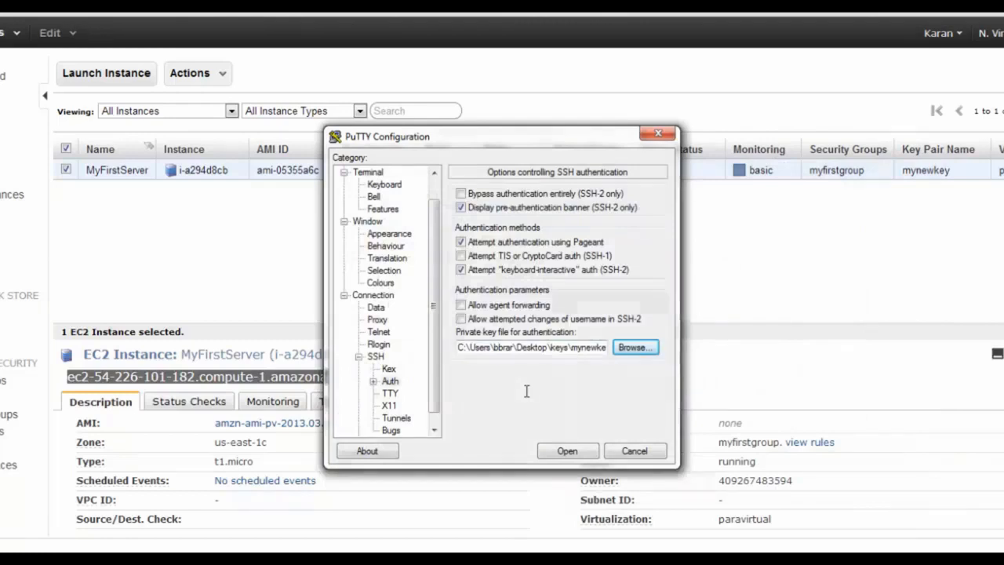
pyautogui.press('Return')
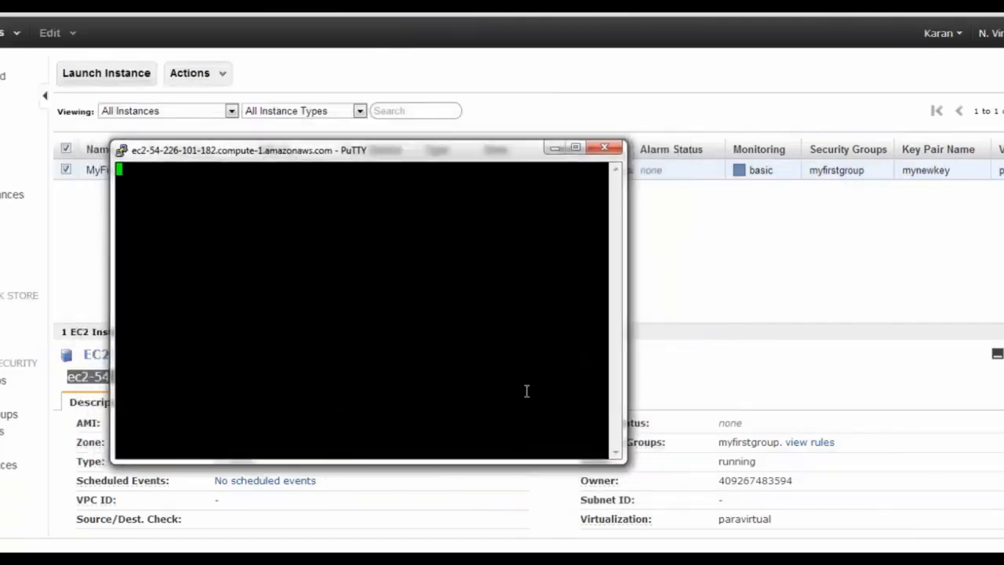
pyautogui.write('ec2-u')
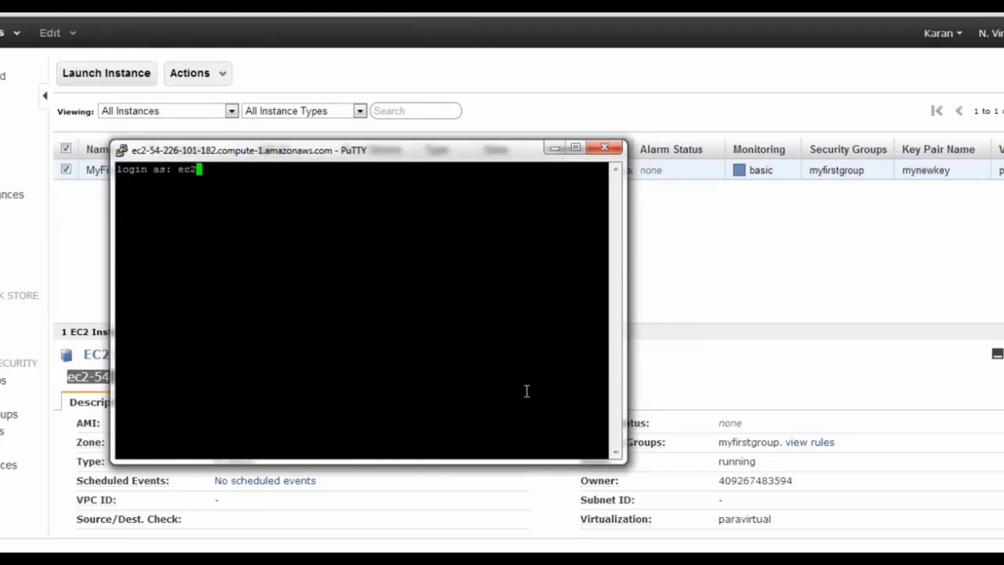
pyautogui.write('ser')
pyautogui.press('Return')
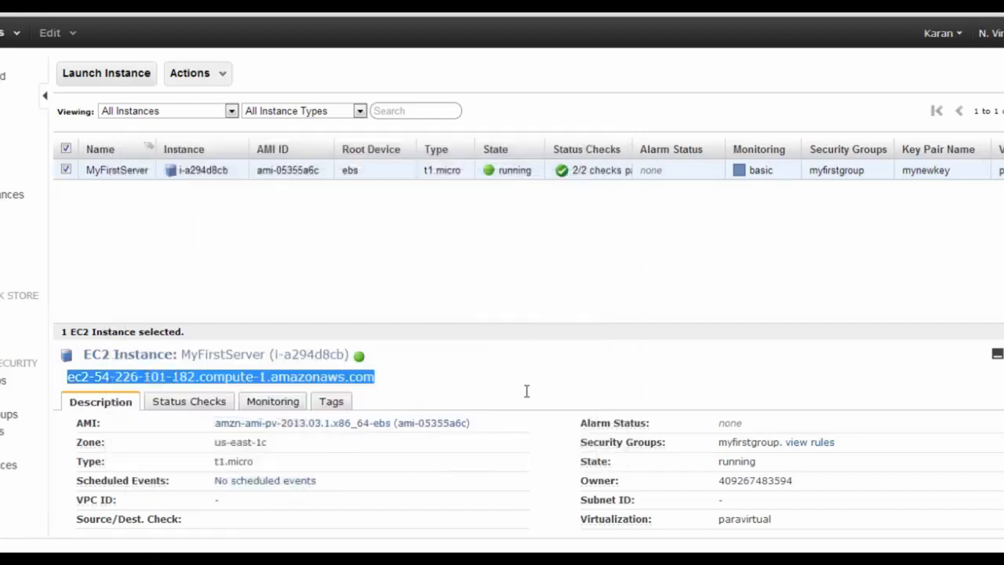
pyautogui.rightClick(625, 173)
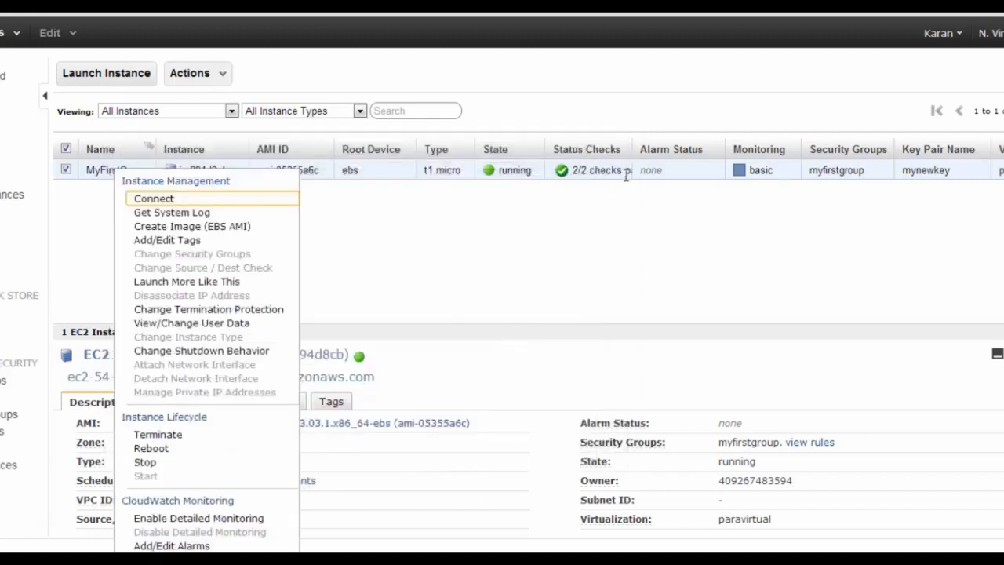
pyautogui.press('Return')
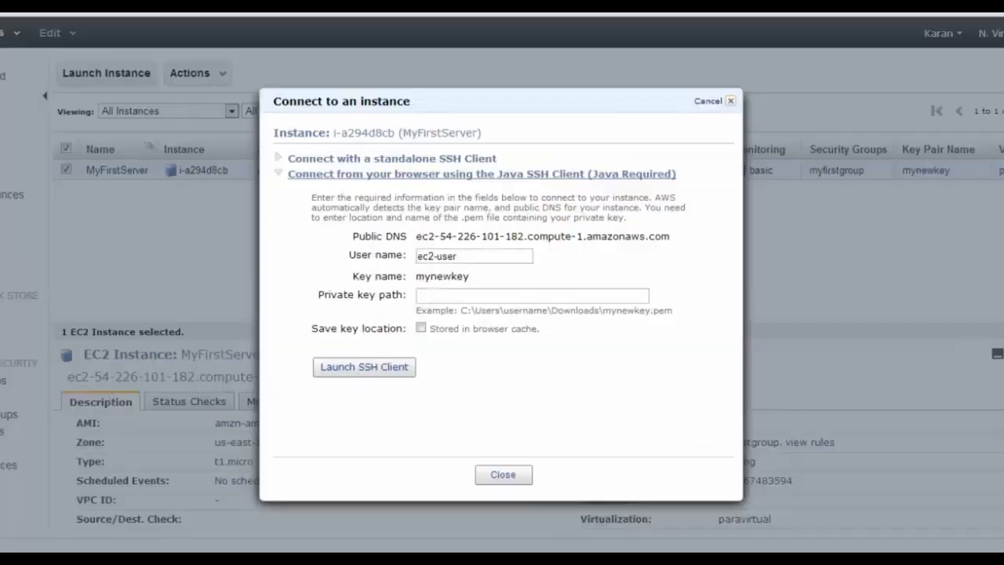
pyautogui.click(456, 256)
pyautogui.hotkey('ctrl', 'a')
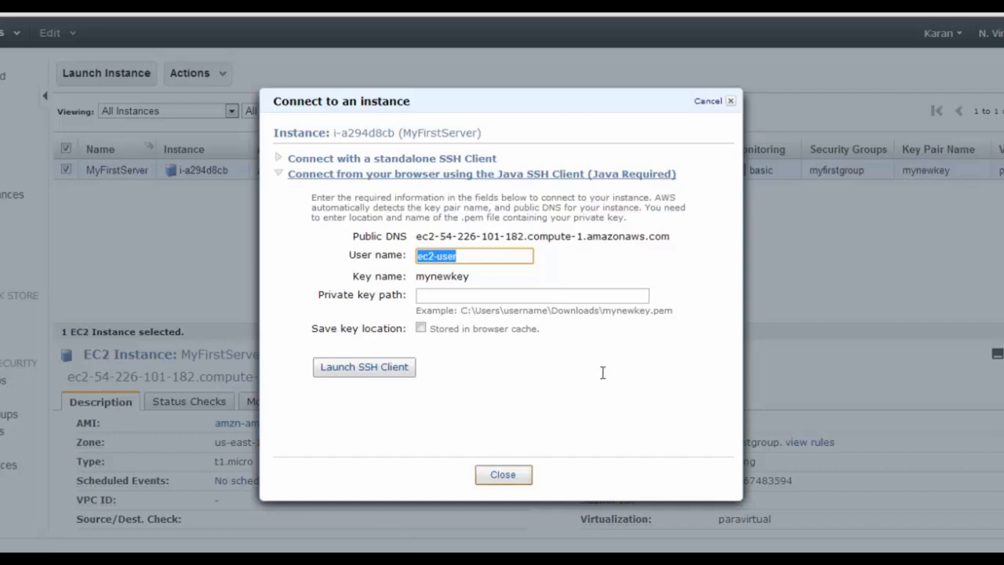
pyautogui.click(503, 474)
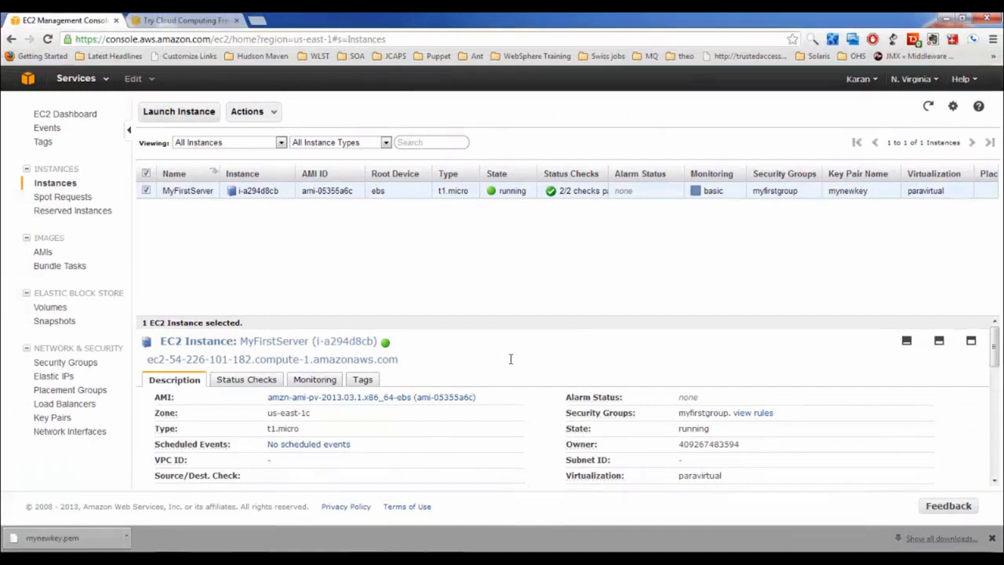
# Switch to the Volumes list, then return to the Instances list
pyautogui.click(50, 307)
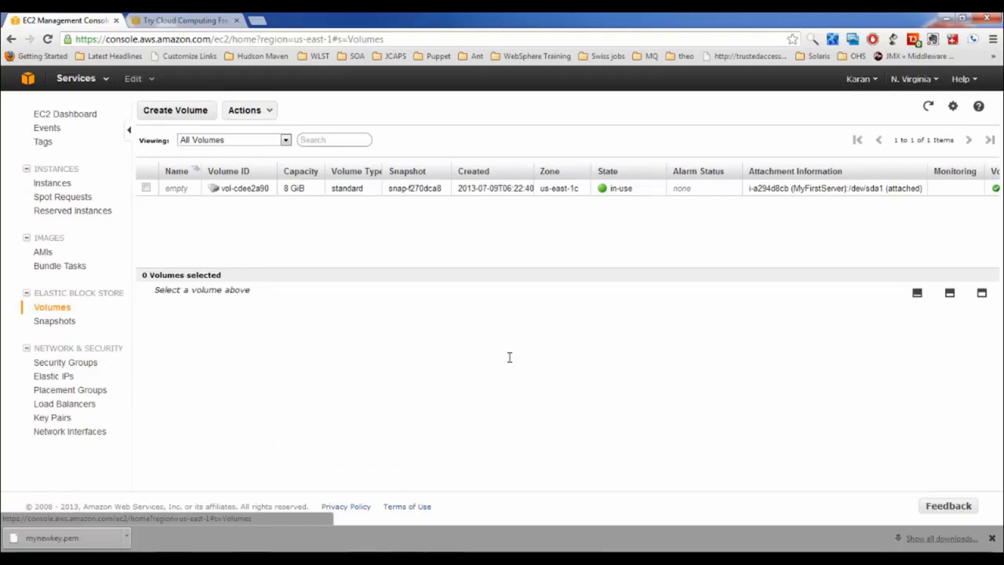
pyautogui.click(51, 183)
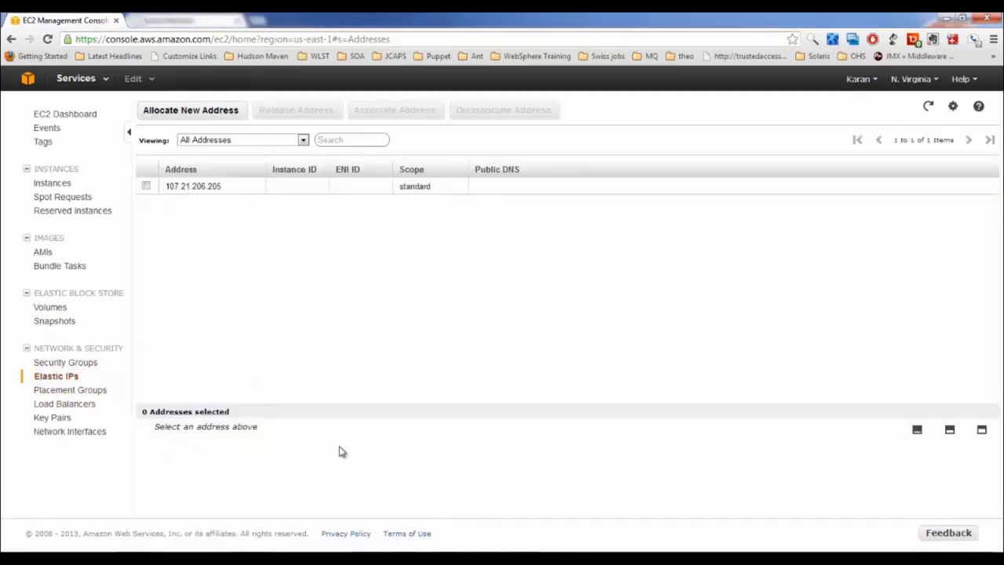
# Allocate Elastic IP 54.225.117.143, associate it with MyFirstServer, and widen the Instance ID column
pyautogui.click(182, 114)
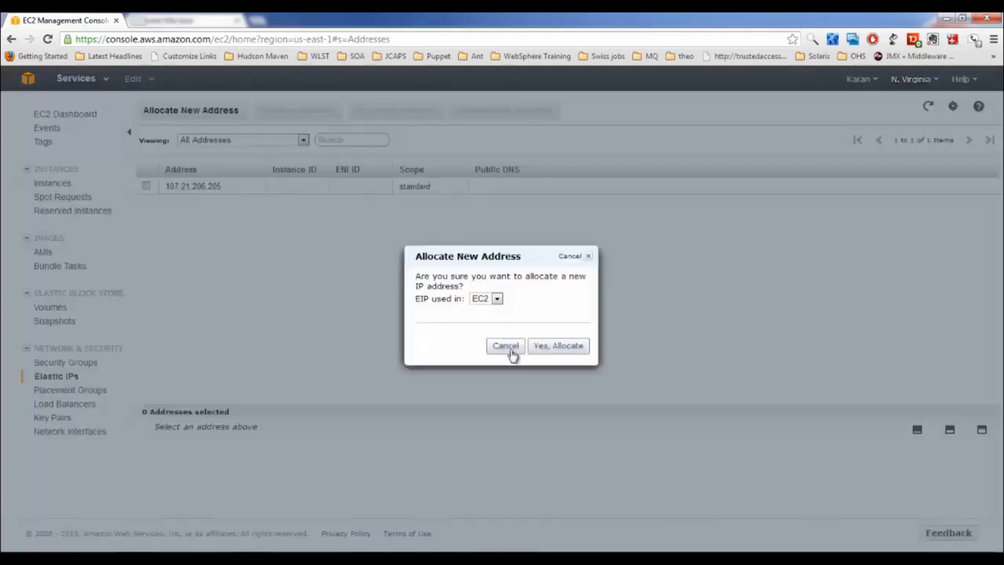
pyautogui.click(538, 350)
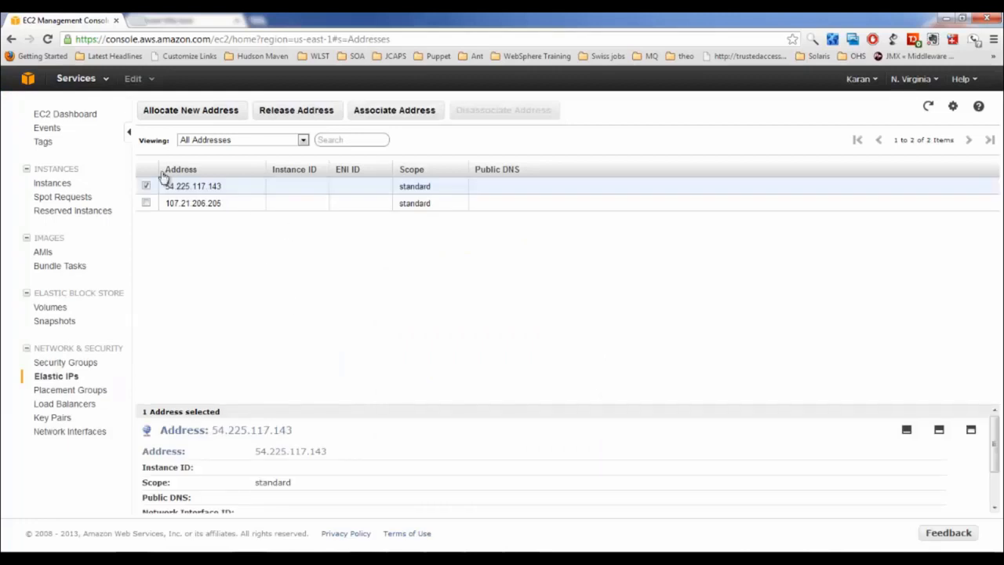
pyautogui.rightClick(186, 185)
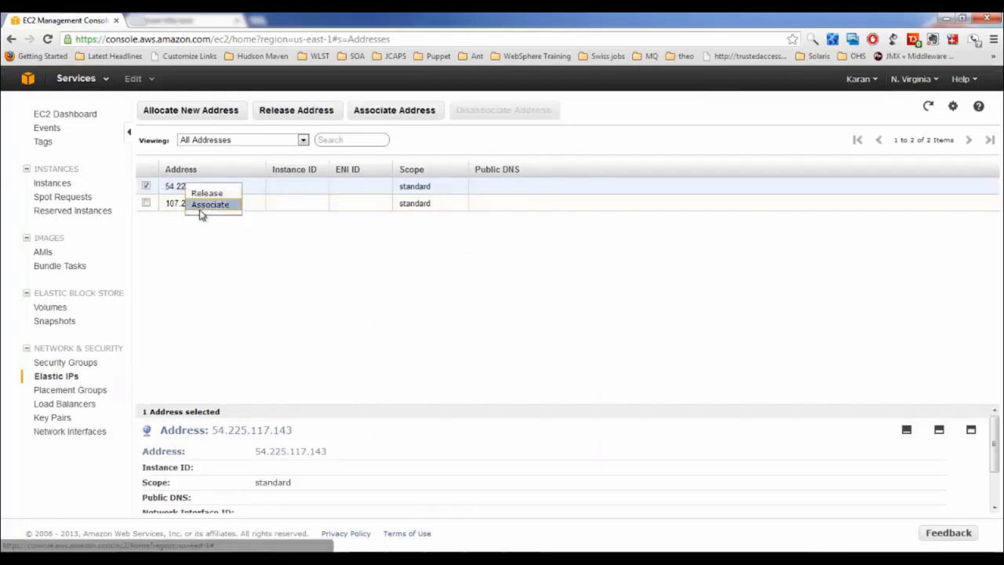
pyautogui.click(200, 206)
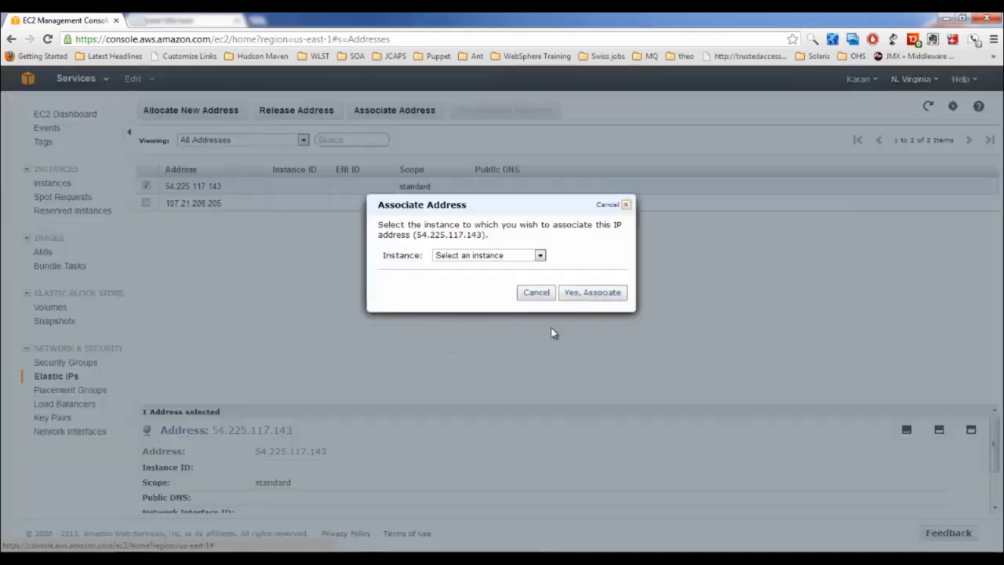
pyautogui.click(478, 257)
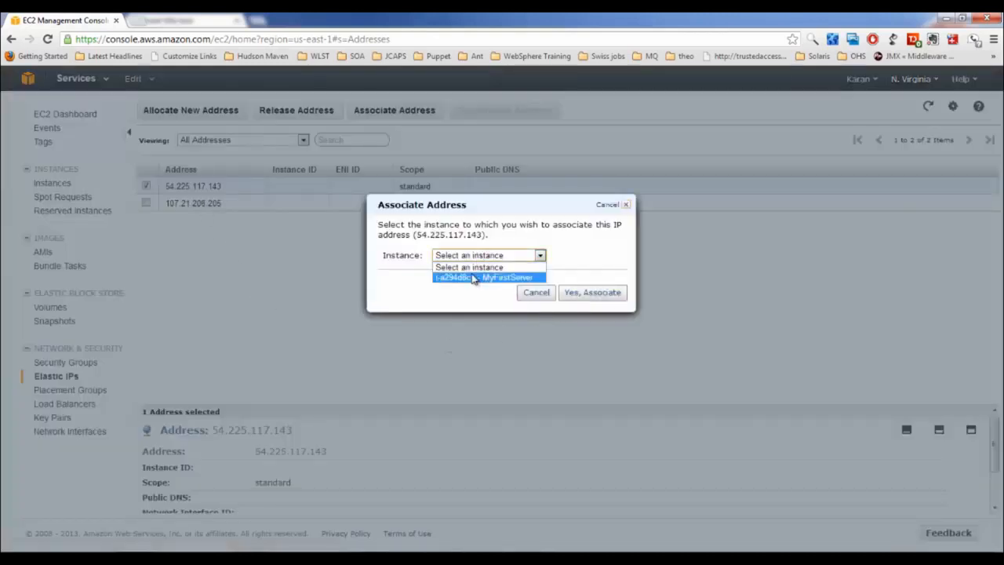
pyautogui.click(474, 279)
pyautogui.click(594, 293)
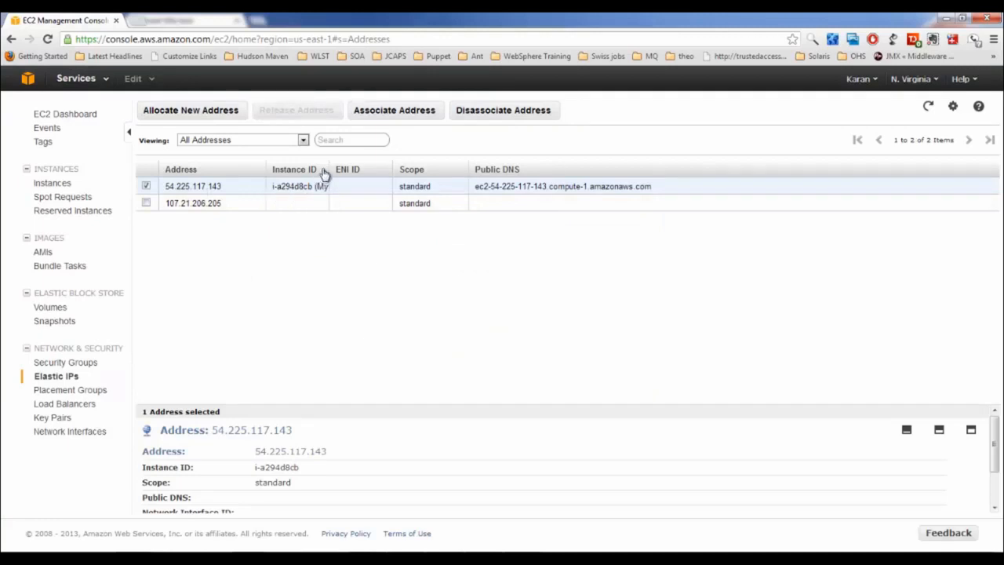
pyautogui.moveTo(326, 169); pyautogui.dragTo(421, 169)
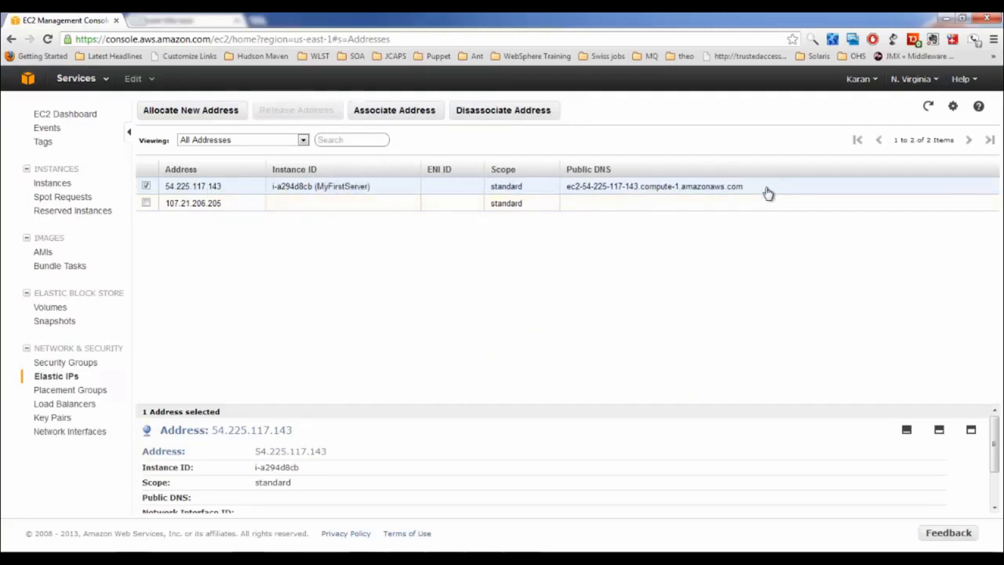
pyautogui.moveTo(758, 194); pyautogui.dragTo(569, 185)
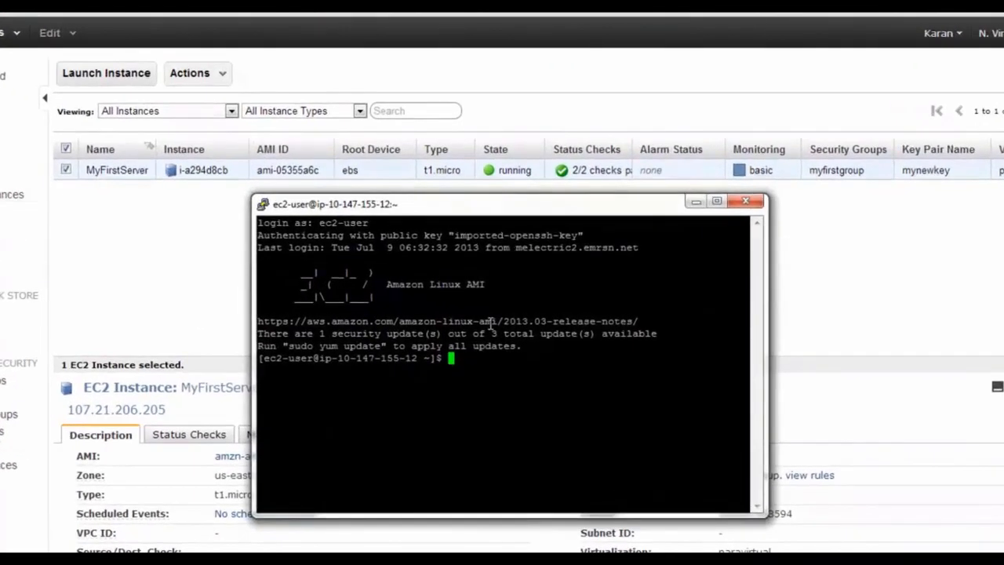
# Become root with sudo -i, then run yum install php and confirm with y
pyautogui.write('sudo -i')
pyautogui.press('Return')
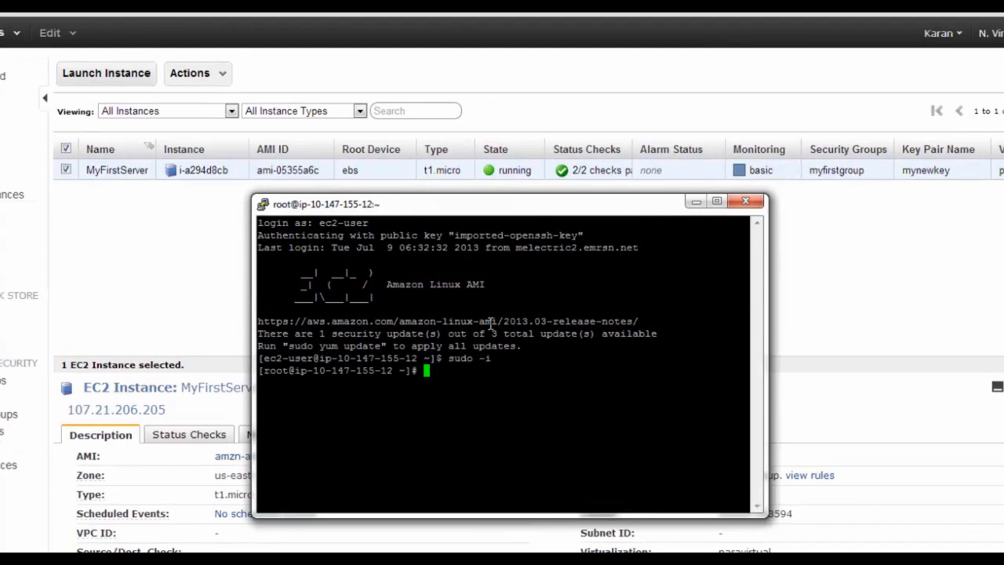
pyautogui.write('yum install php')
pyautogui.press('Return')
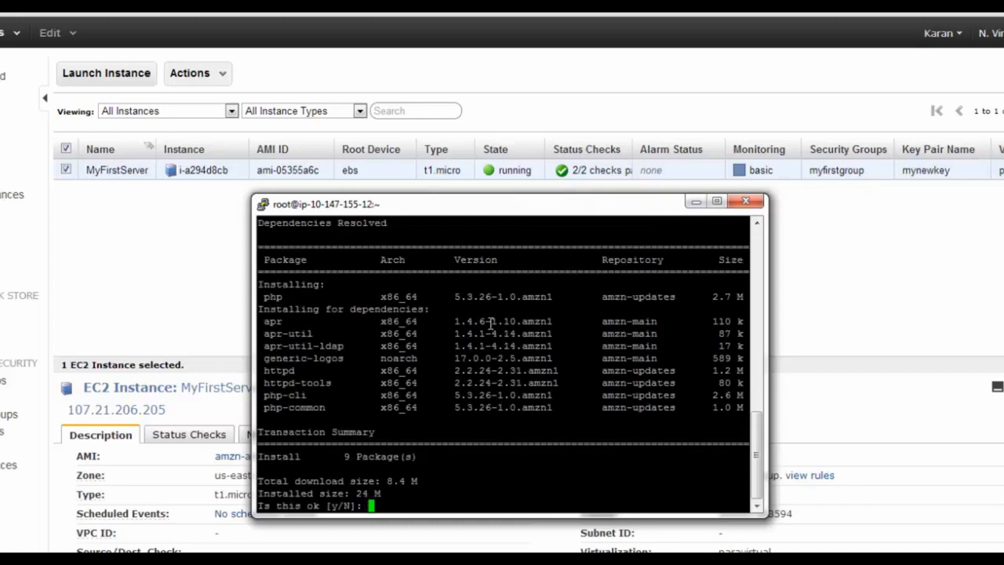
pyautogui.write('y')
pyautogui.press('Return')
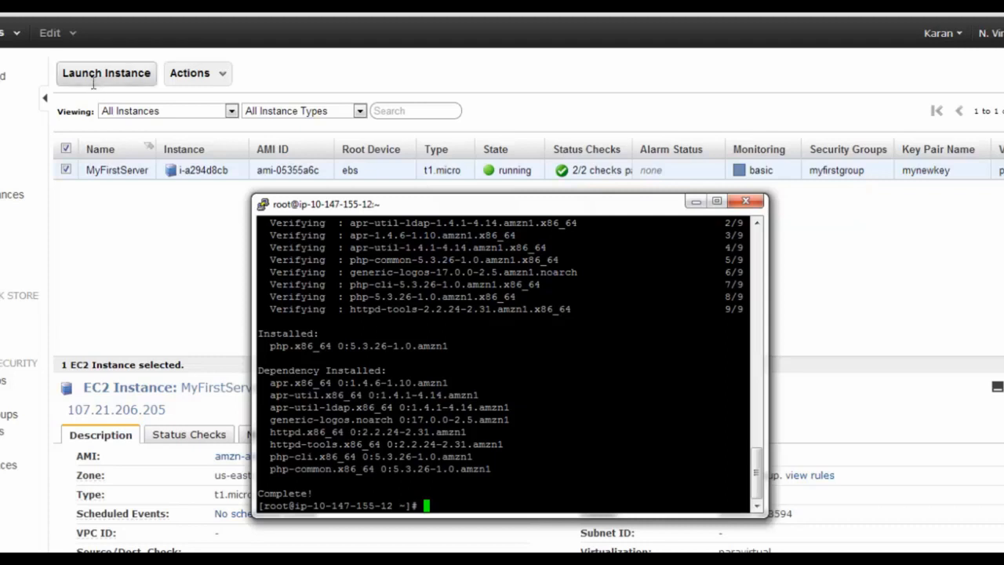
# Create an image of MyFirstServer named web_server_ami, described 'AMI for all webservers'
pyautogui.rightClick(105, 177)
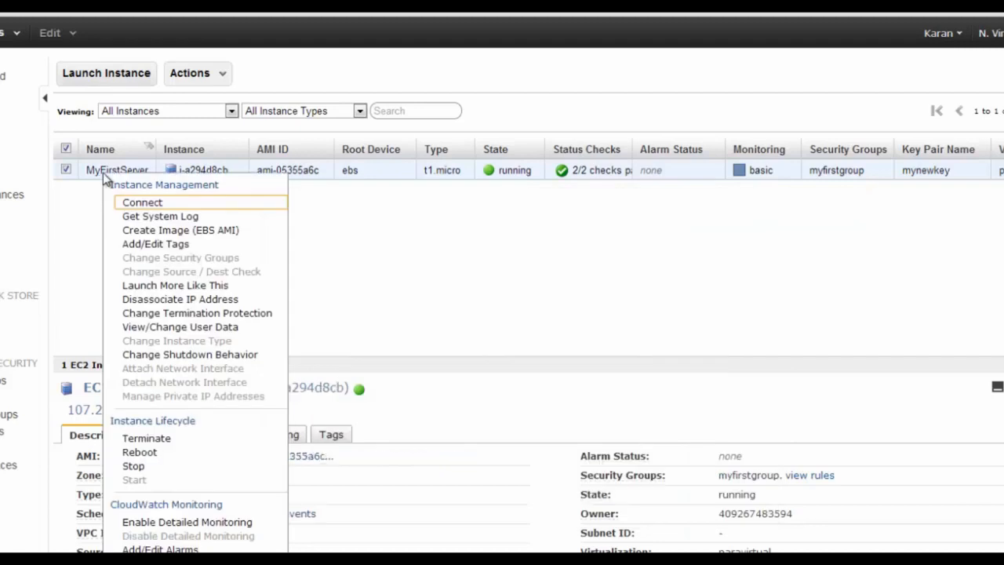
pyautogui.click(174, 232)
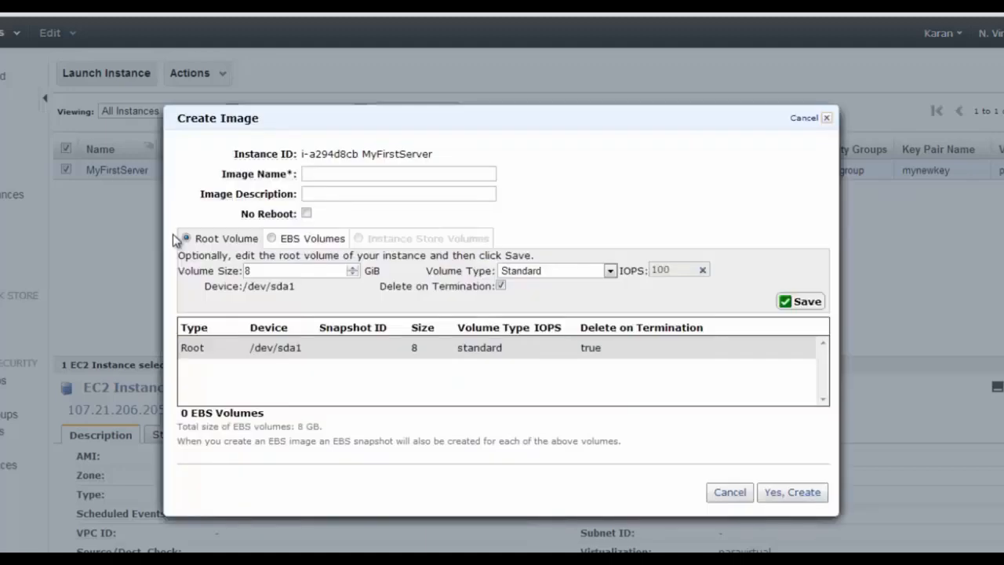
pyautogui.click(387, 178)
pyautogui.write('web')
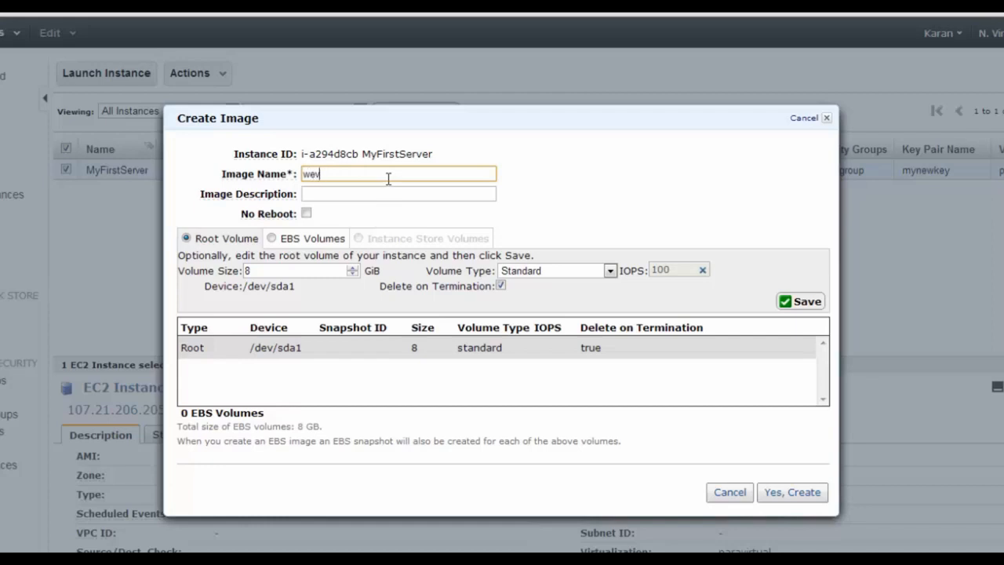
pyautogui.write('_server_ami')
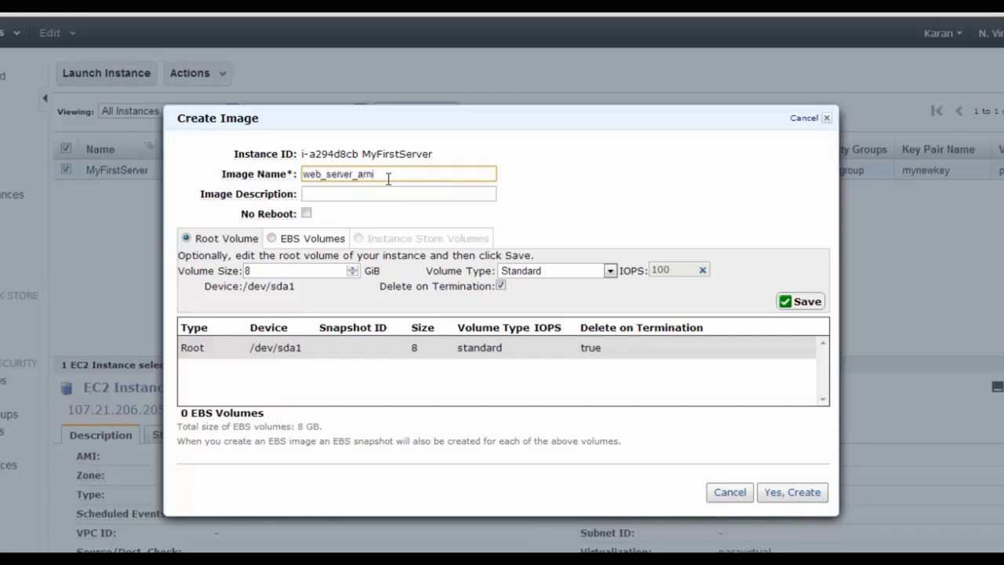
pyautogui.click(350, 195)
pyautogui.write('MI')
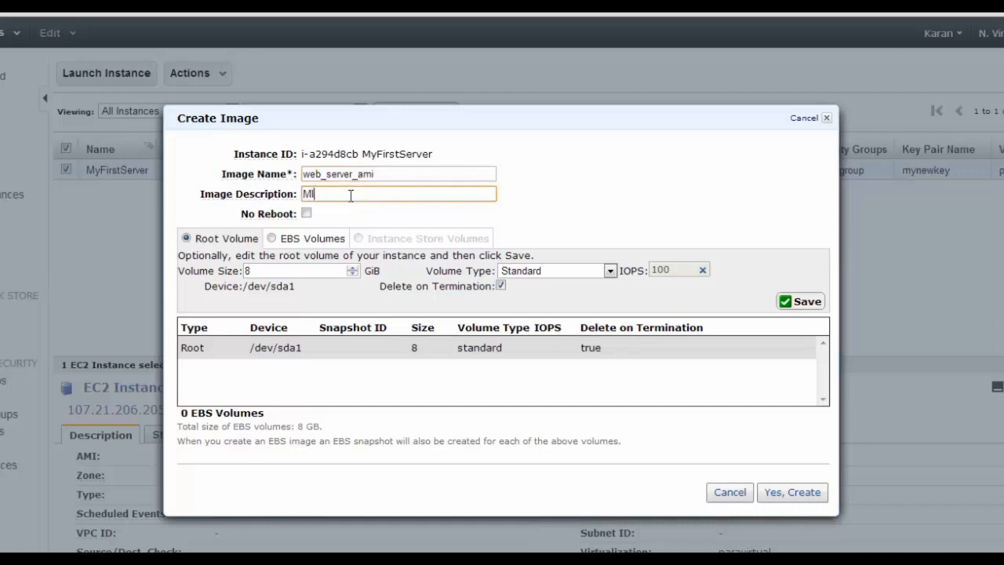
pyautogui.press('BackSpace')
pyautogui.press('BackSpace')
pyautogui.write('AMI for all webservers')
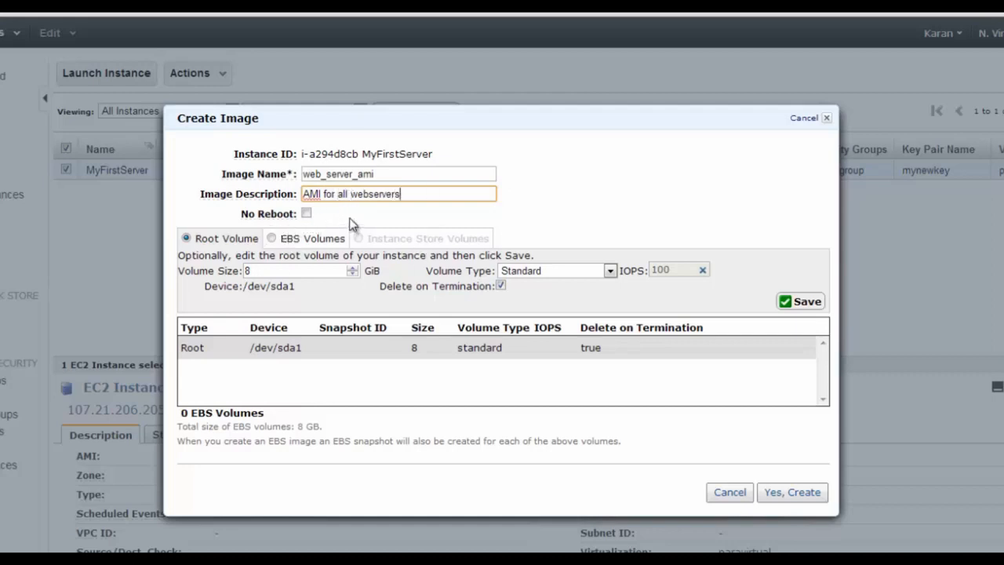
# Tick No Reboot, check the EBS volume options, and submit the image request
pyautogui.click(307, 214)
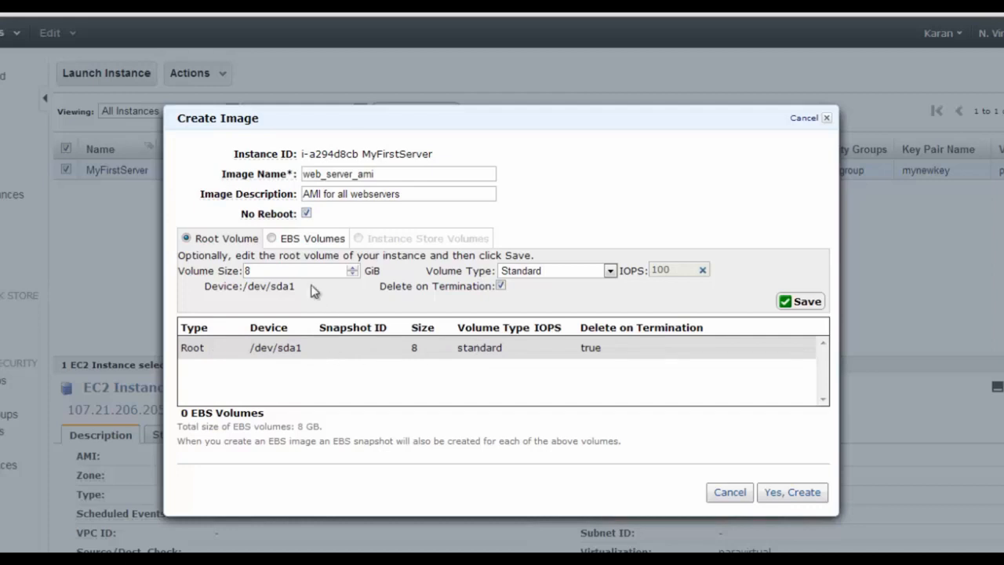
pyautogui.click(271, 239)
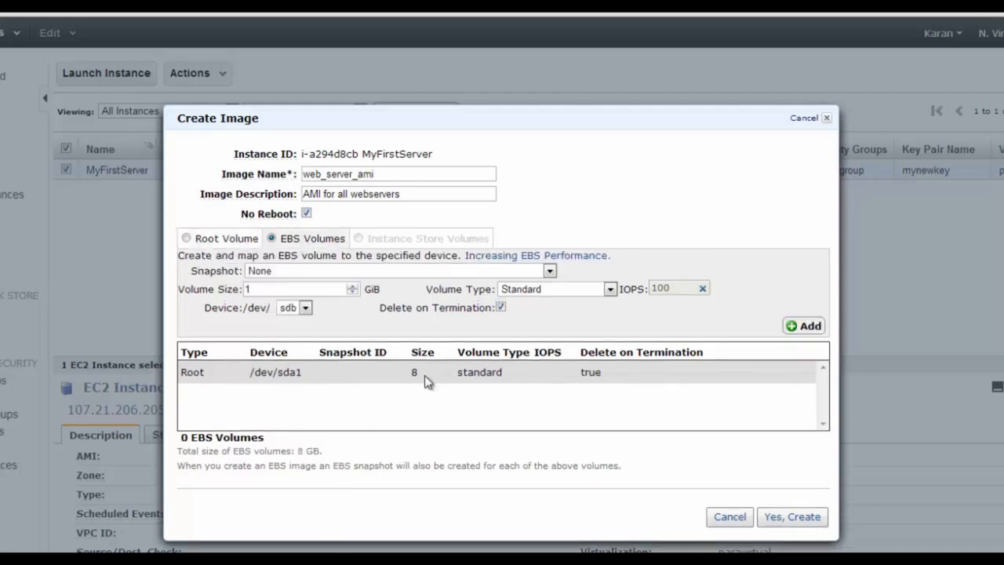
pyautogui.click(196, 240)
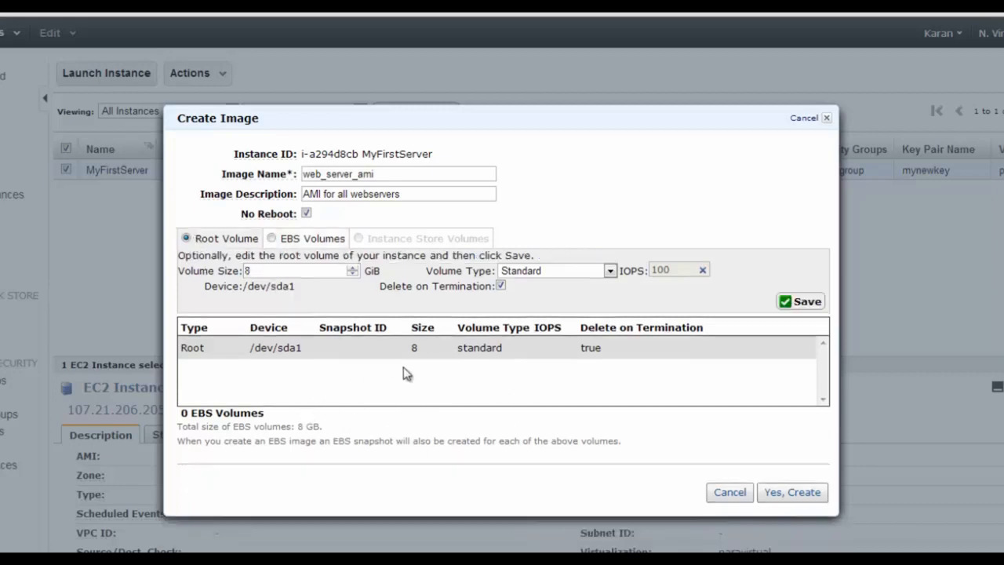
pyautogui.click(792, 493)
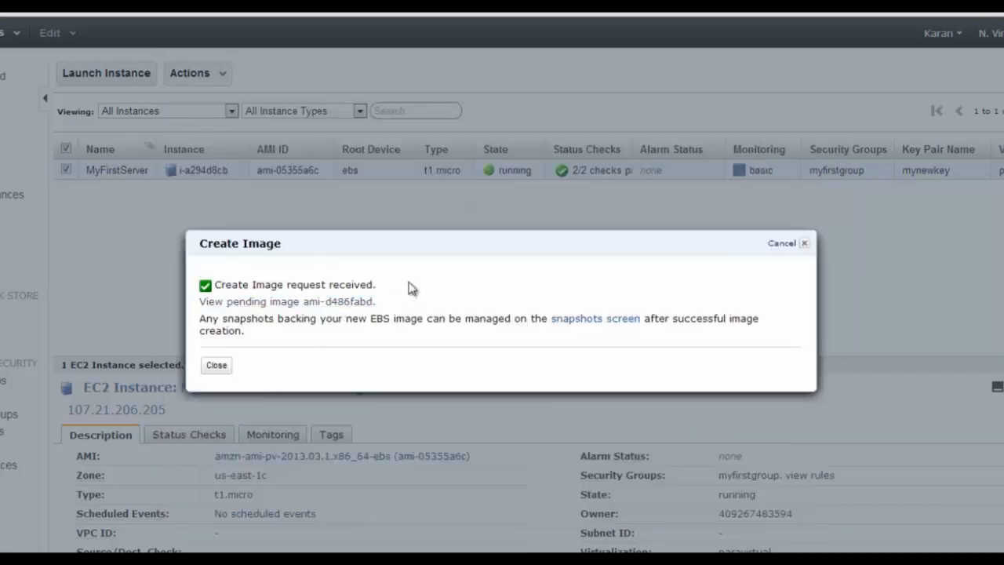
# Dismiss the image request confirmation and minimise the terminal to reveal the AMIs list
pyautogui.click(218, 365)
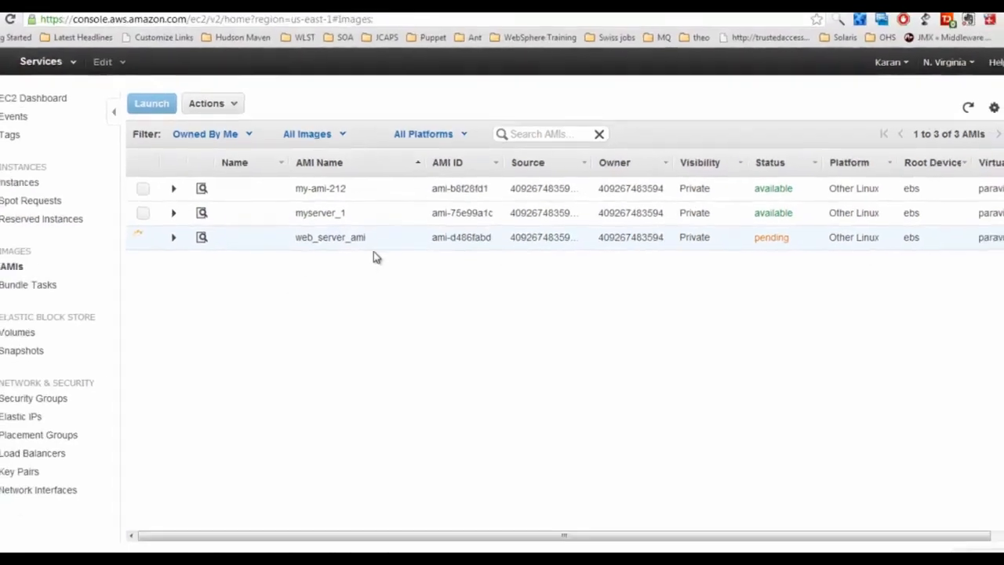
pyautogui.hotkey('alt', 'Tab')
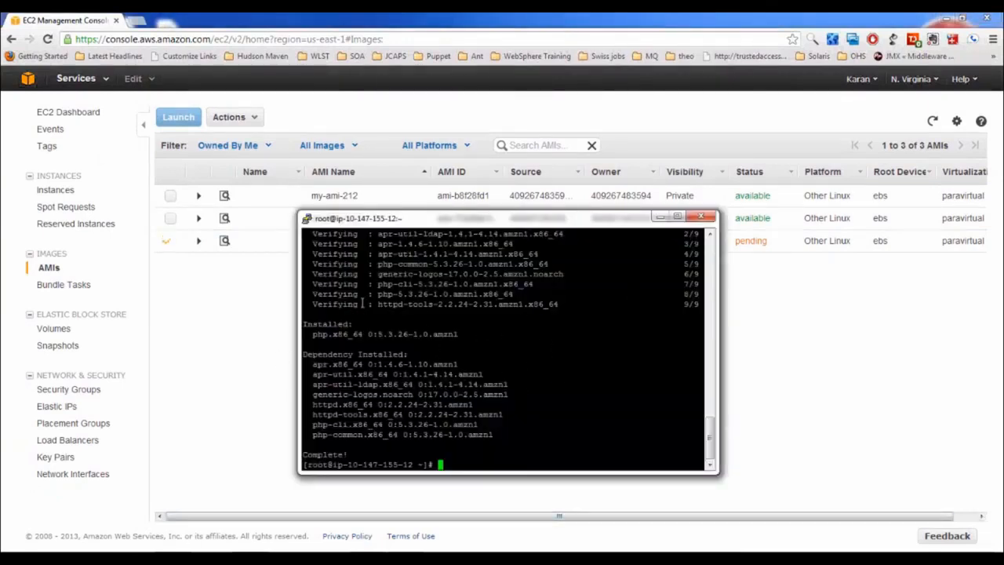
pyautogui.click(660, 216)
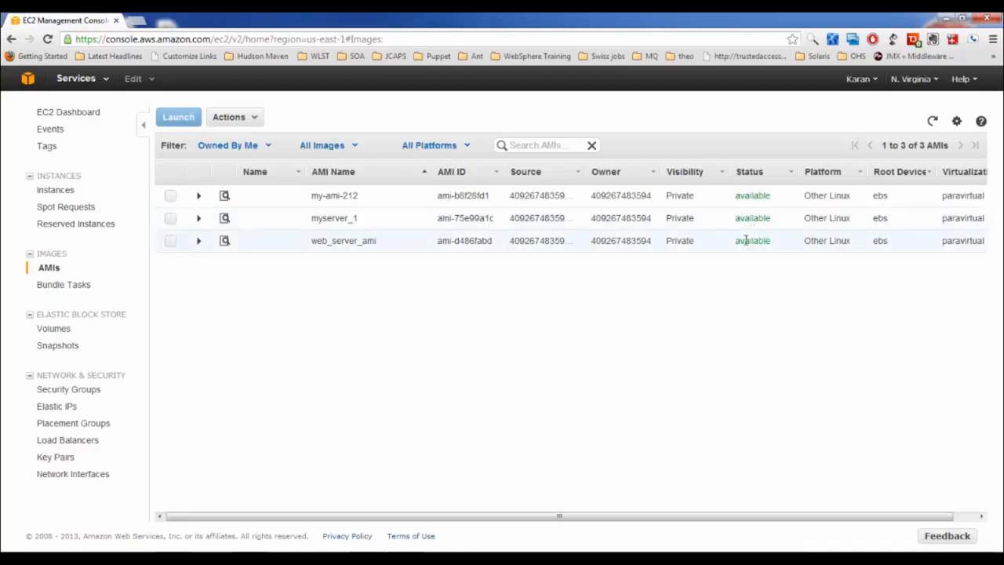
# Select web_server_ami, noting its Private visibility, and open it with Edit
pyautogui.doubleClick(740, 241)
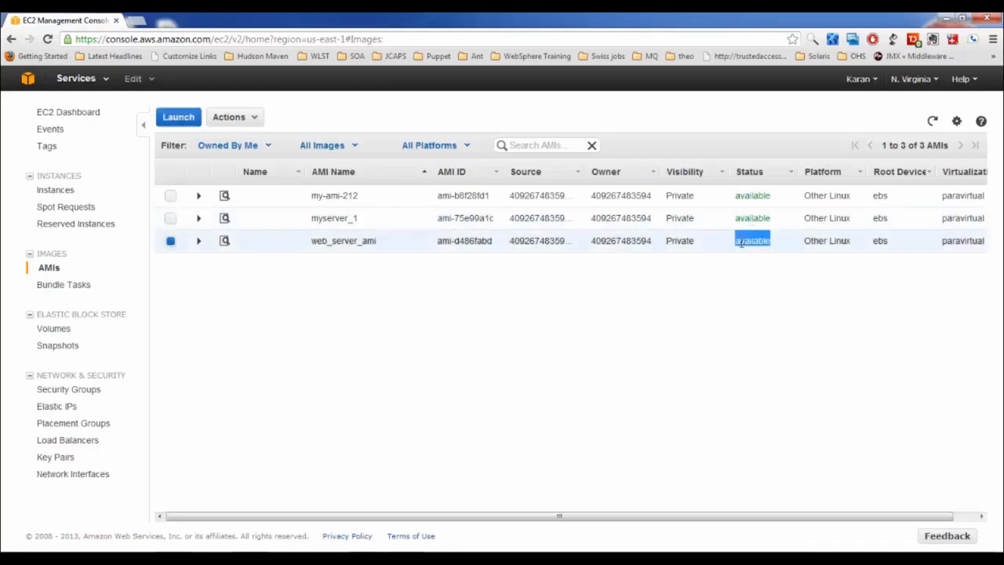
pyautogui.doubleClick(684, 241)
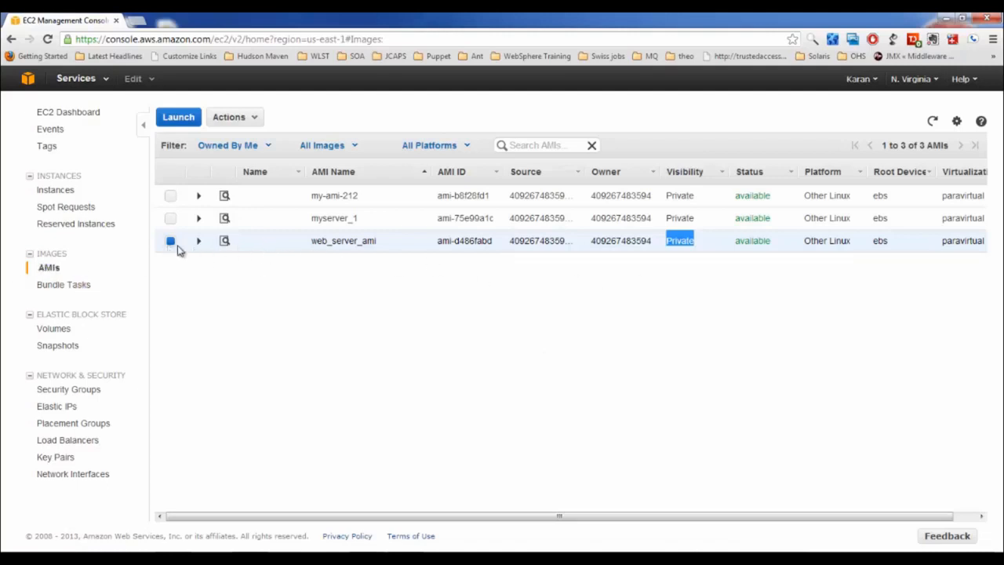
pyautogui.rightClick(267, 248)
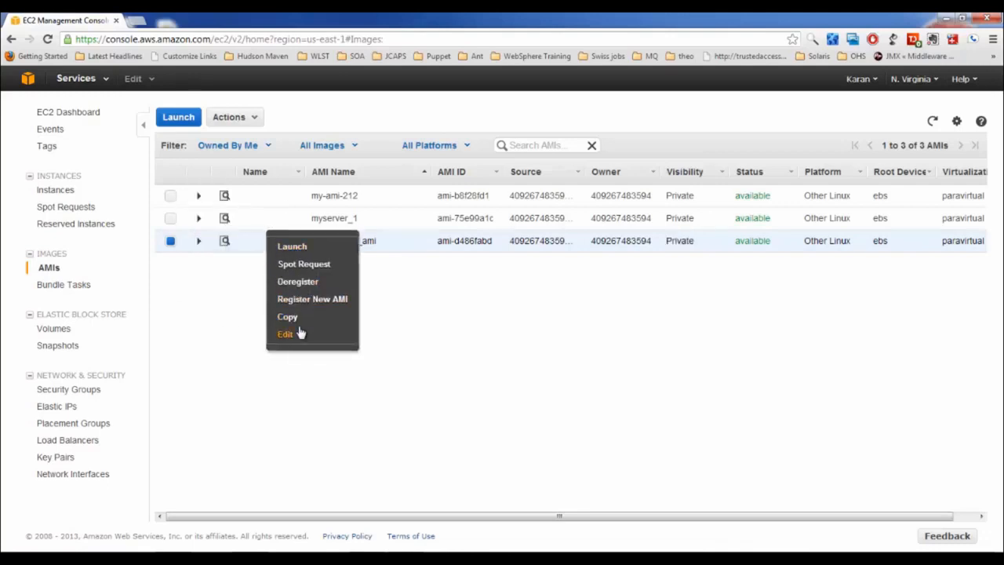
pyautogui.click(298, 334)
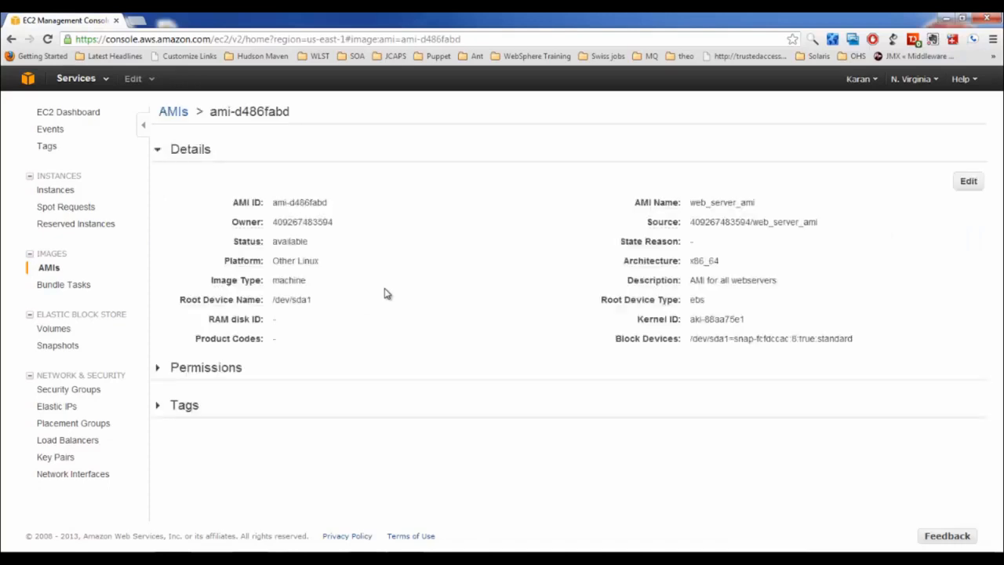
# Switch web_server_ami's permission to Public, revert it to Private, and go back to the AMIs list
pyautogui.click(182, 373)
pyautogui.scroll(-1, 287, 398)
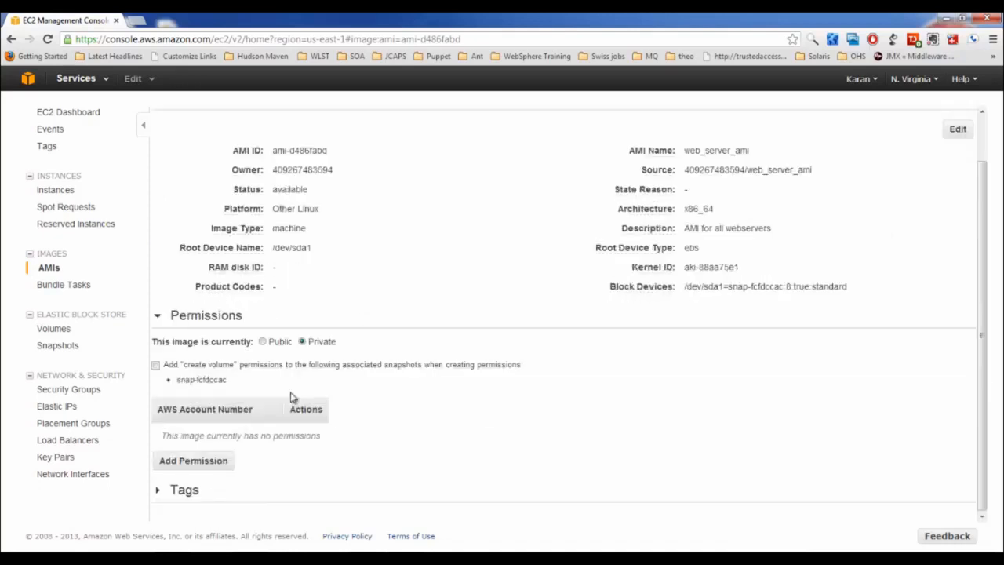
pyautogui.click(263, 343)
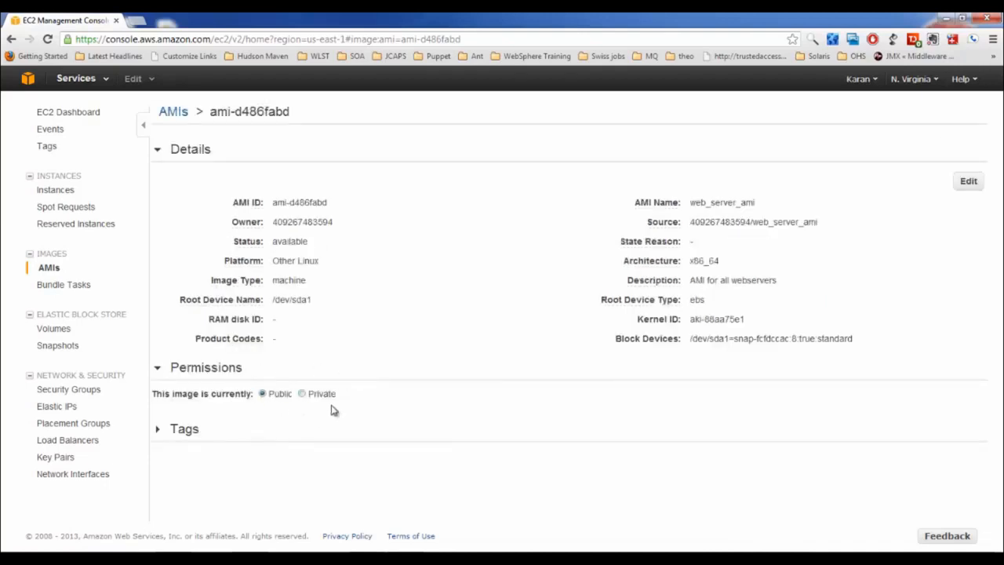
pyautogui.click(302, 394)
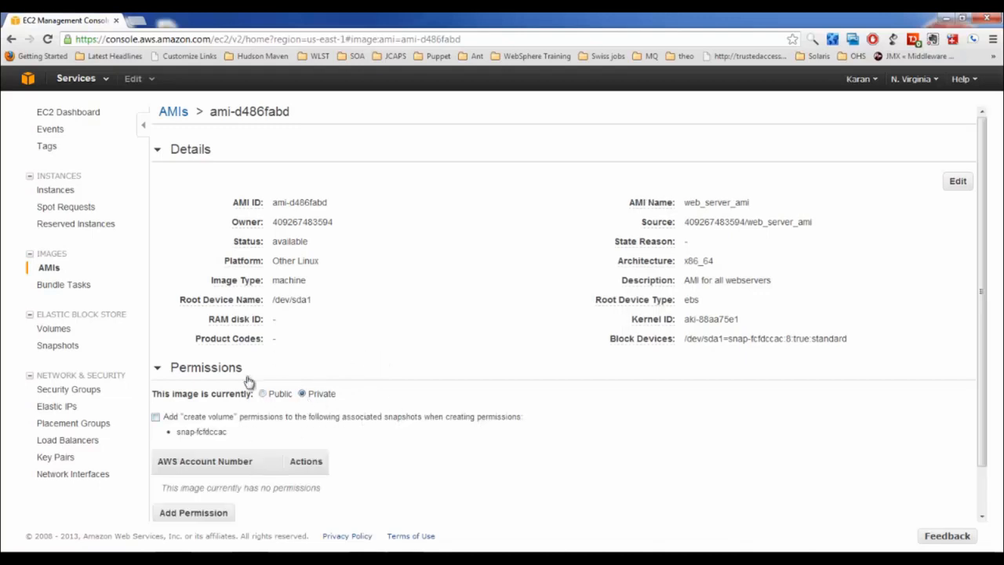
pyautogui.click(48, 269)
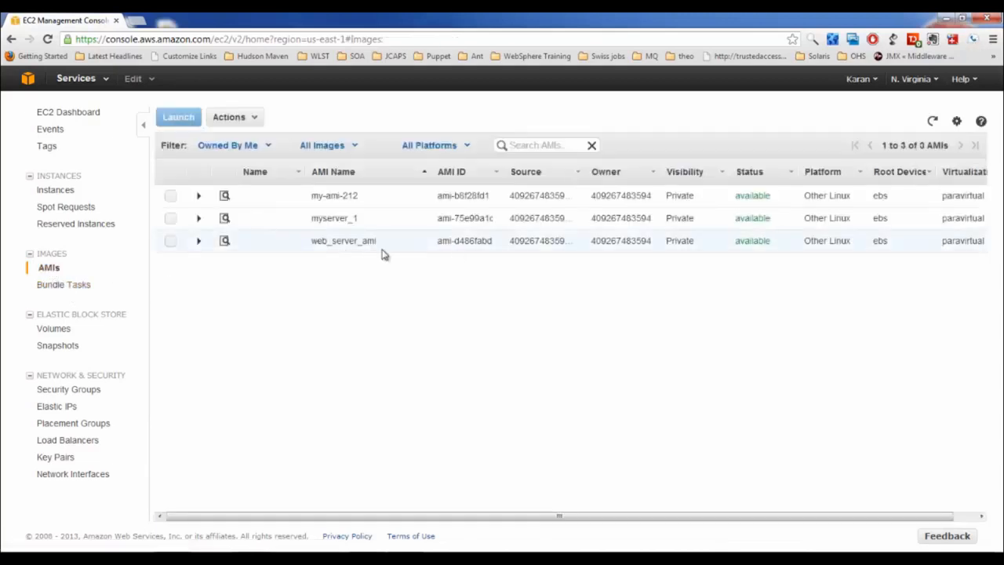
pyautogui.rightClick(280, 249)
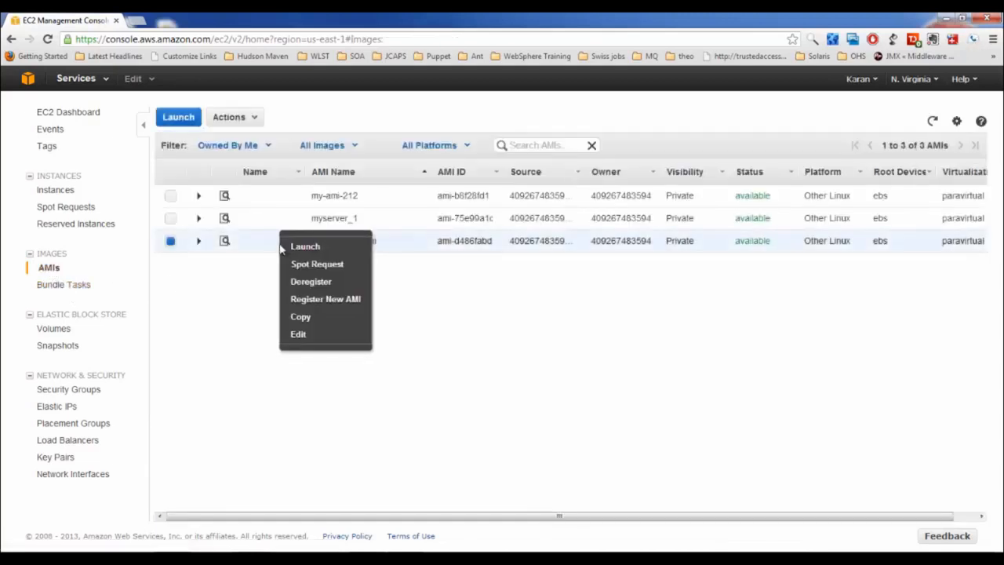
pyautogui.click(291, 246)
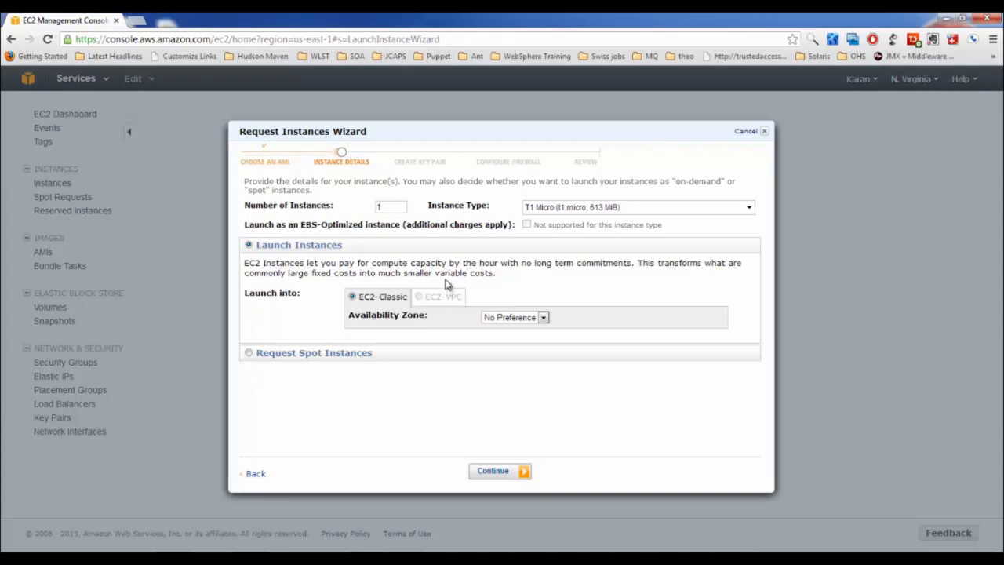
pyautogui.click(746, 132)
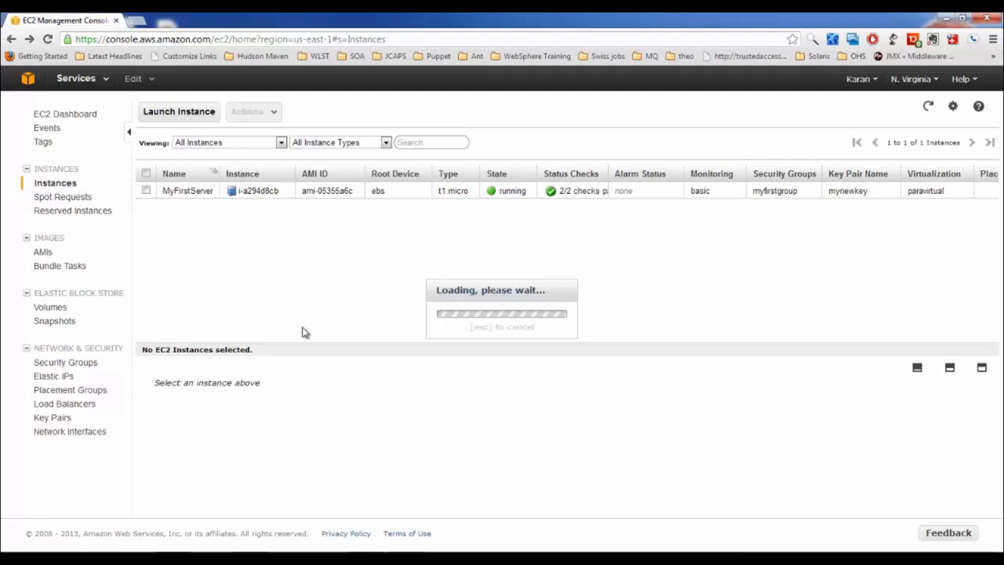
pyautogui.click(42, 253)
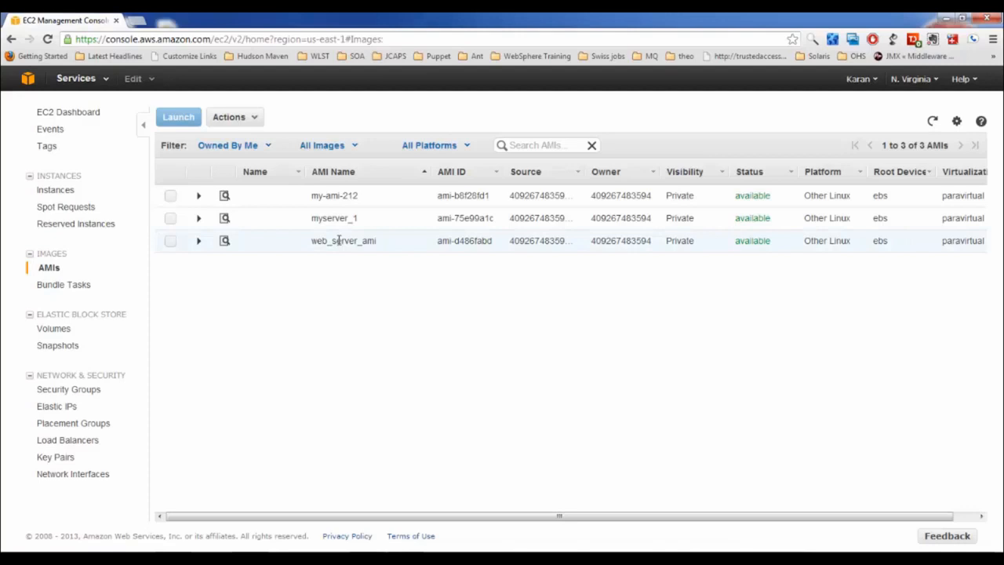
# Copy web_server_ami to Asia Pacific (Sydney), creating ami-4439aa7e, and close the confirmation
pyautogui.rightClick(249, 249)
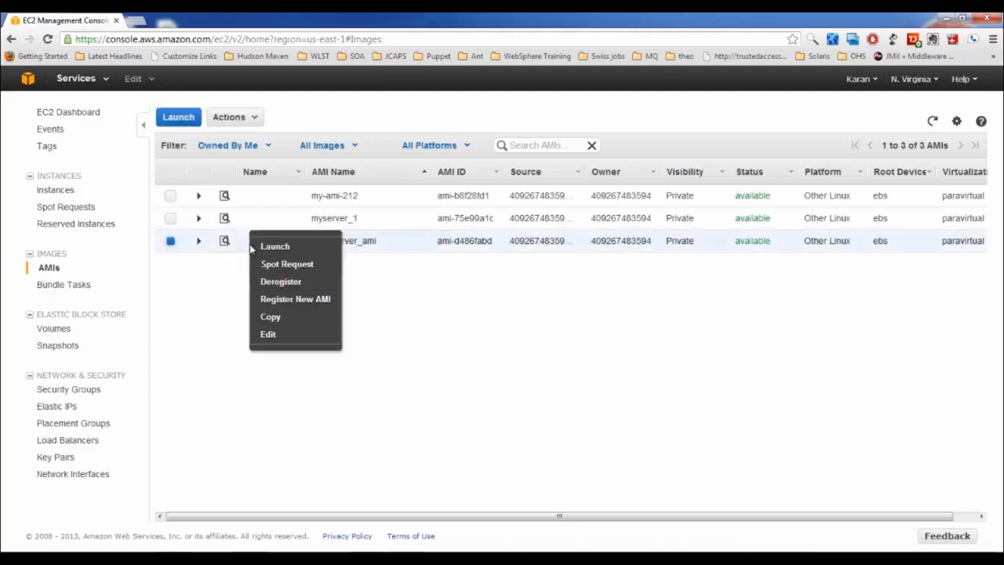
pyautogui.click(263, 318)
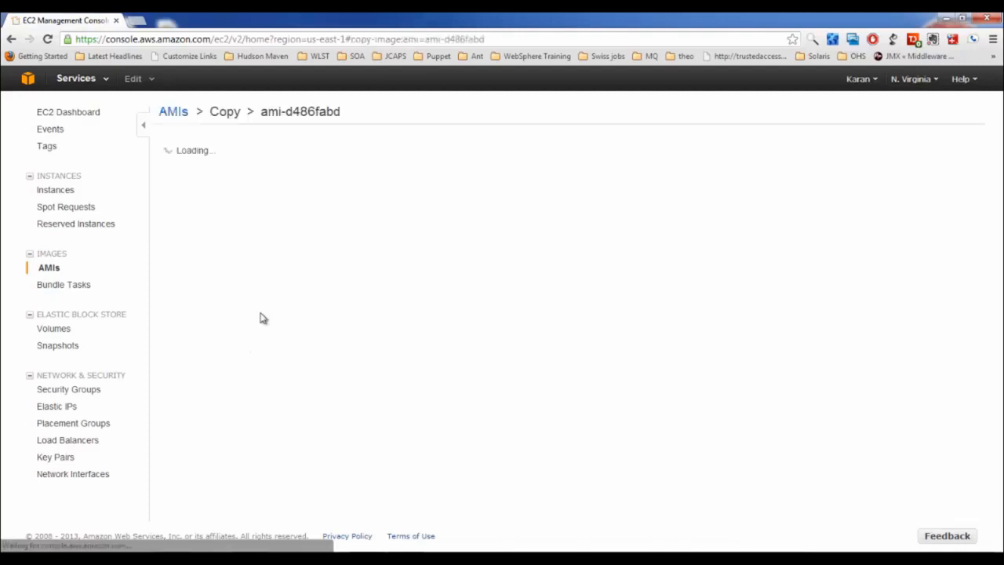
pyautogui.click(365, 160)
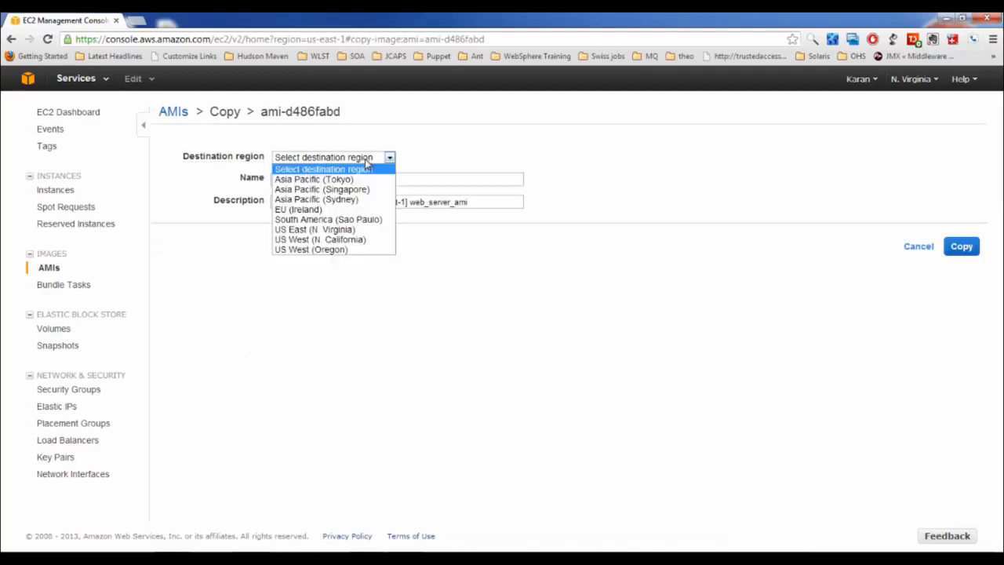
pyautogui.click(322, 200)
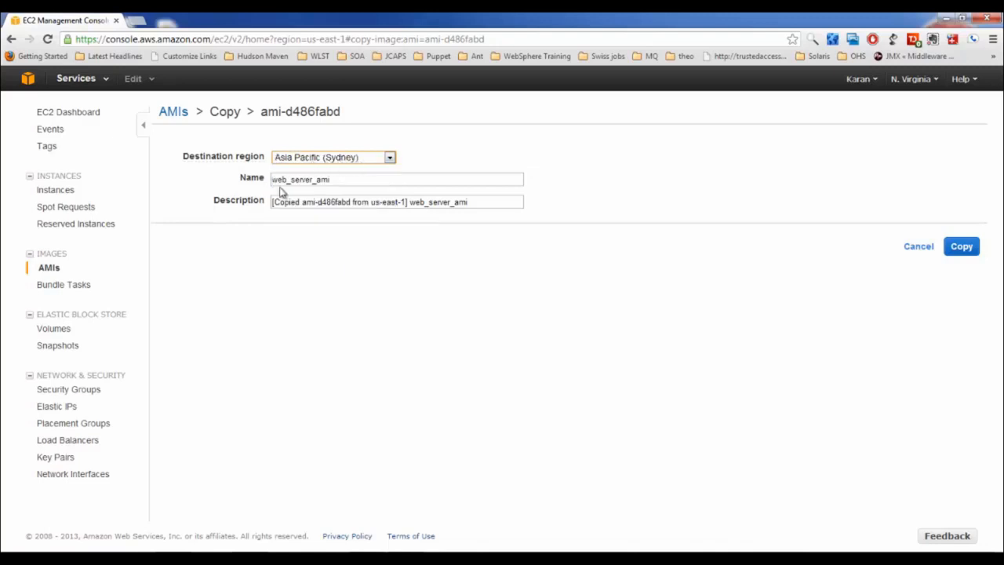
pyautogui.moveTo(345, 180); pyautogui.dragTo(218, 190)
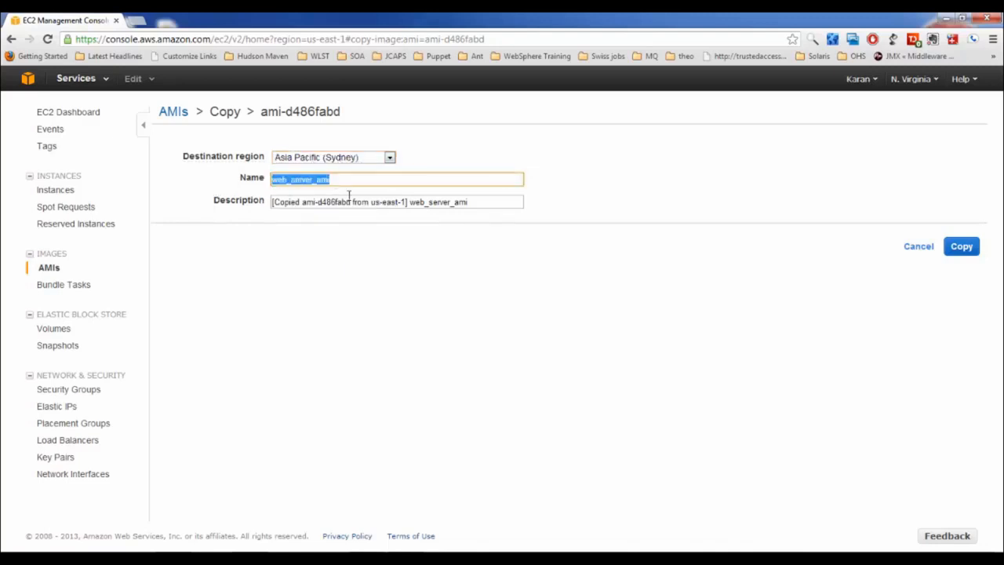
pyautogui.moveTo(478, 202); pyautogui.dragTo(181, 243)
pyautogui.click(265, 258)
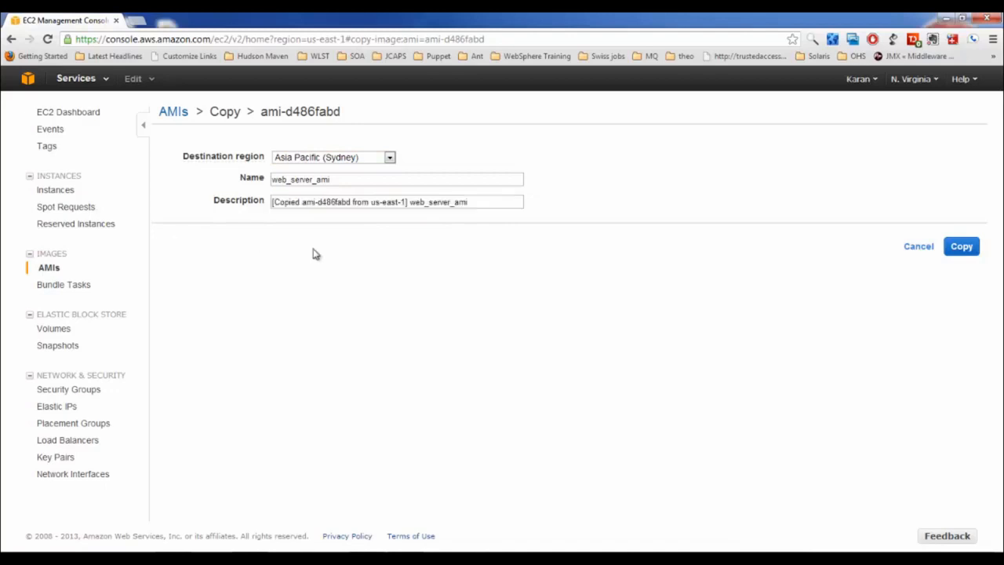
pyautogui.click(967, 252)
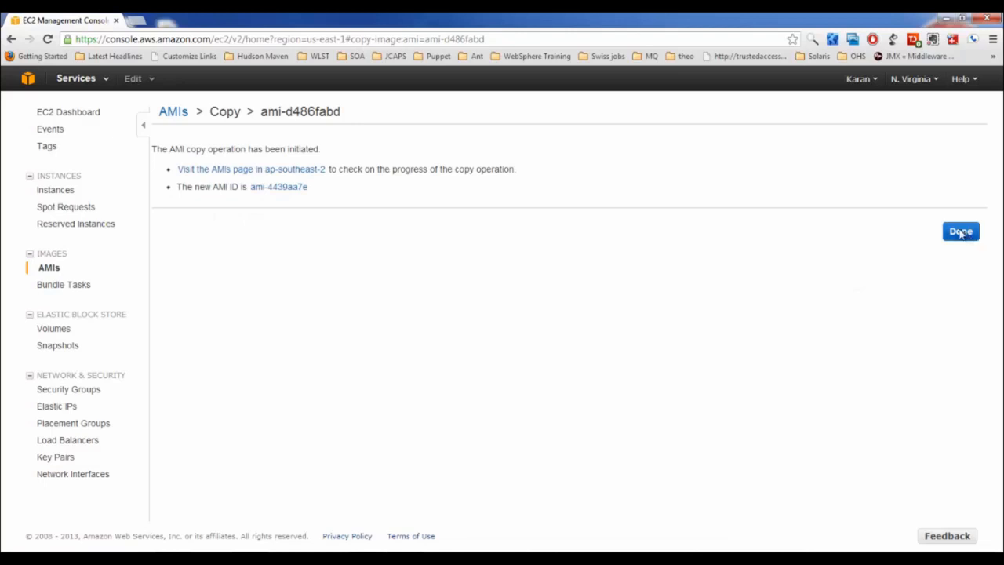
pyautogui.click(961, 232)
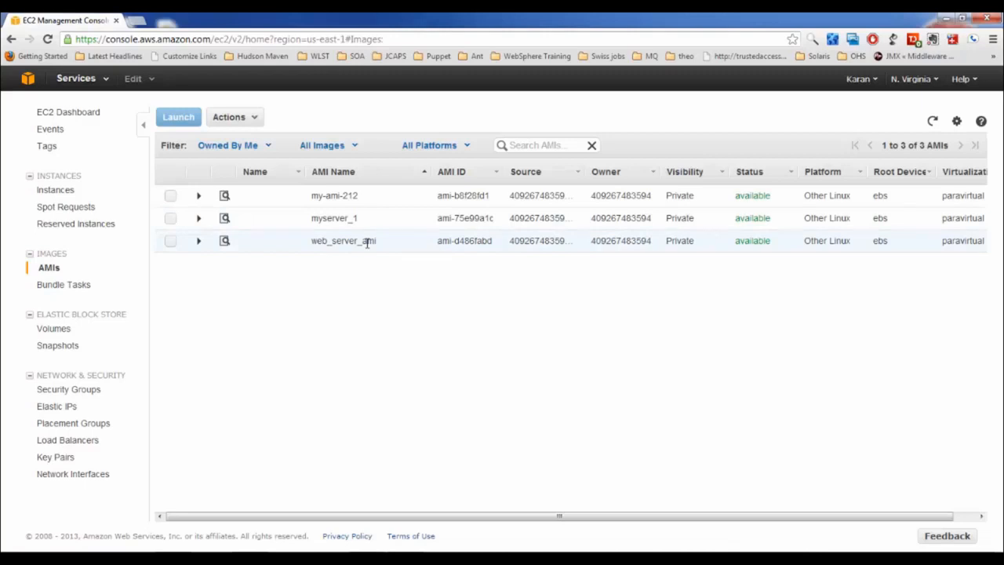
# Highlight the web_server_ami name in the AMI list
pyautogui.moveTo(312, 241); pyautogui.dragTo(377, 241)
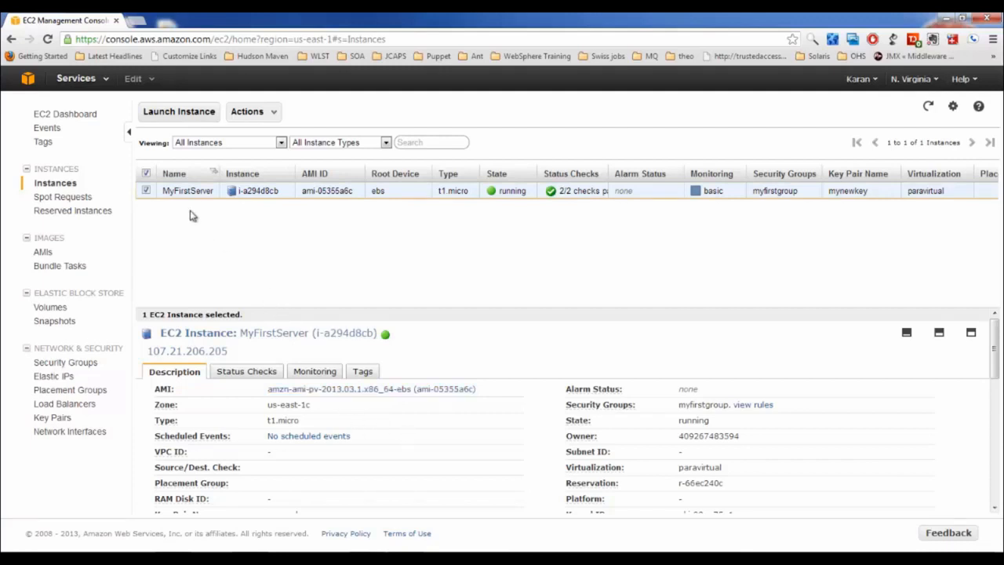
pyautogui.moveTo(179, 198)
# From Volumes, create a Standard volume of size 2 GiB in availability zone us-east-1c
pyautogui.click(57, 308)
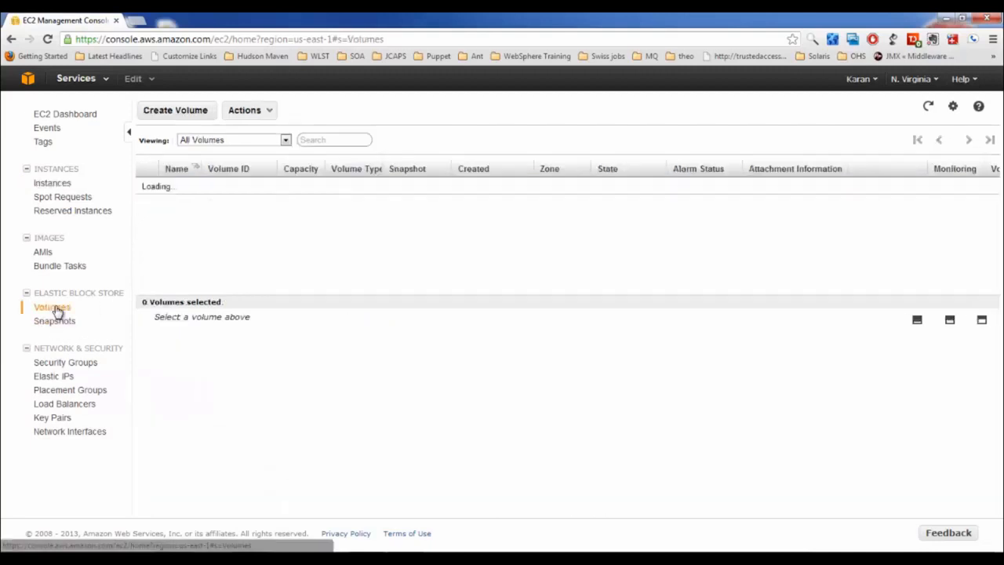
pyautogui.click(177, 113)
pyautogui.click(484, 244)
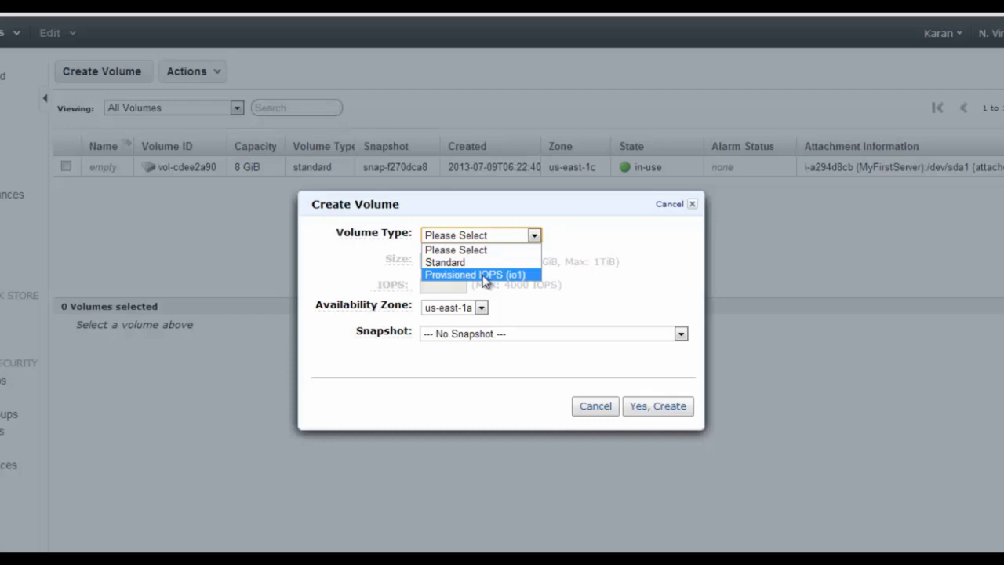
pyautogui.click(460, 262)
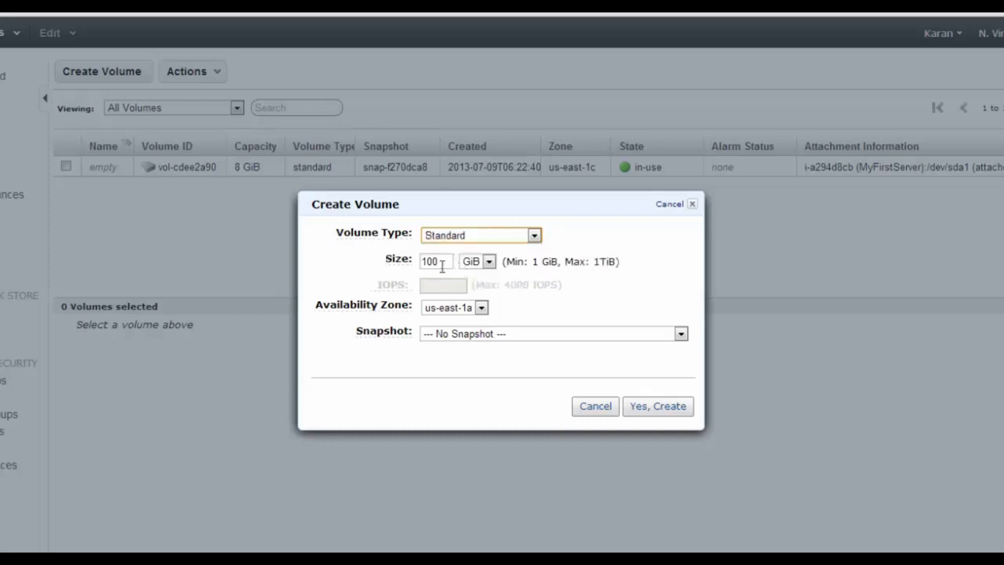
pyautogui.doubleClick(442, 265)
pyautogui.write('2')
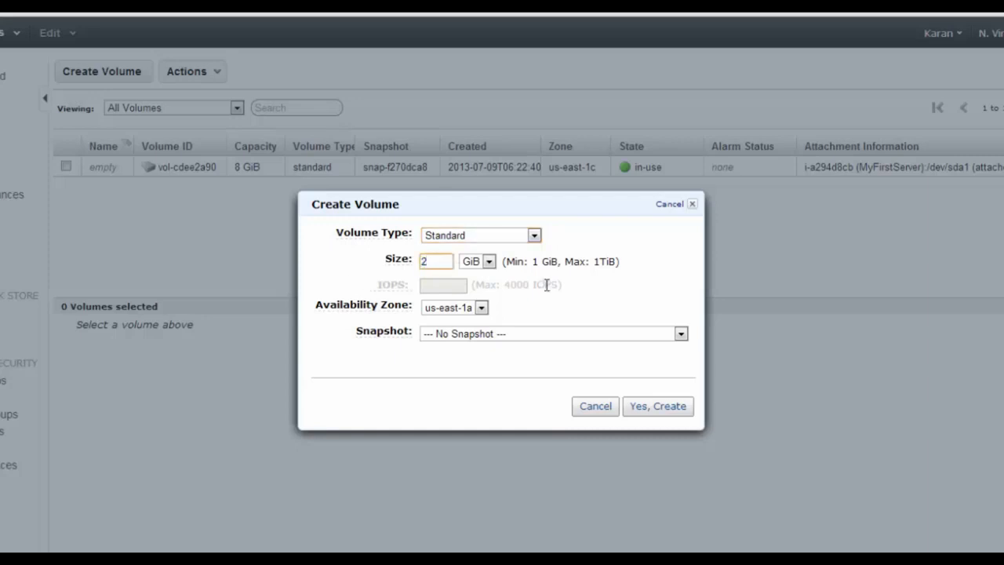
pyautogui.click(465, 311)
pyautogui.click(481, 307)
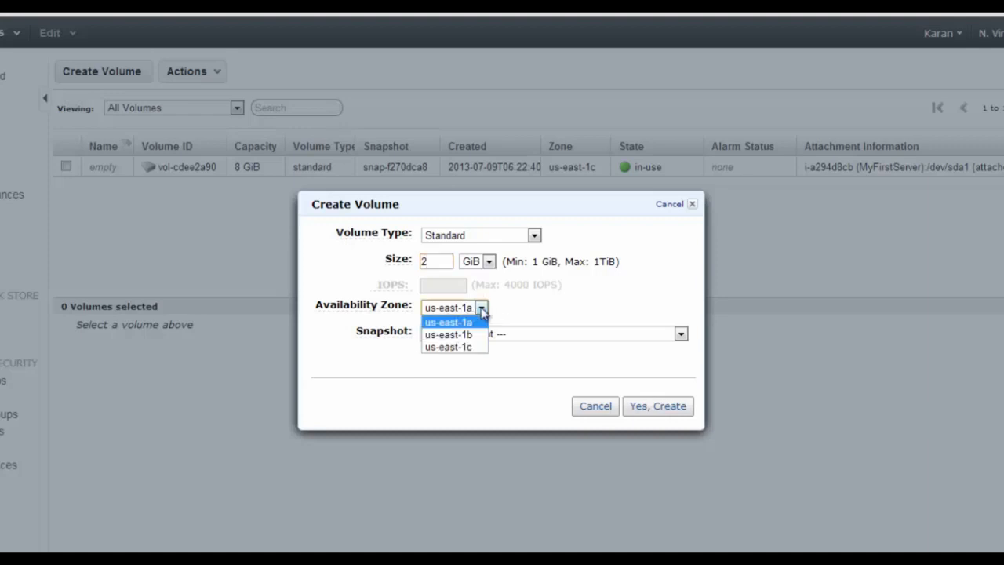
pyautogui.click(465, 348)
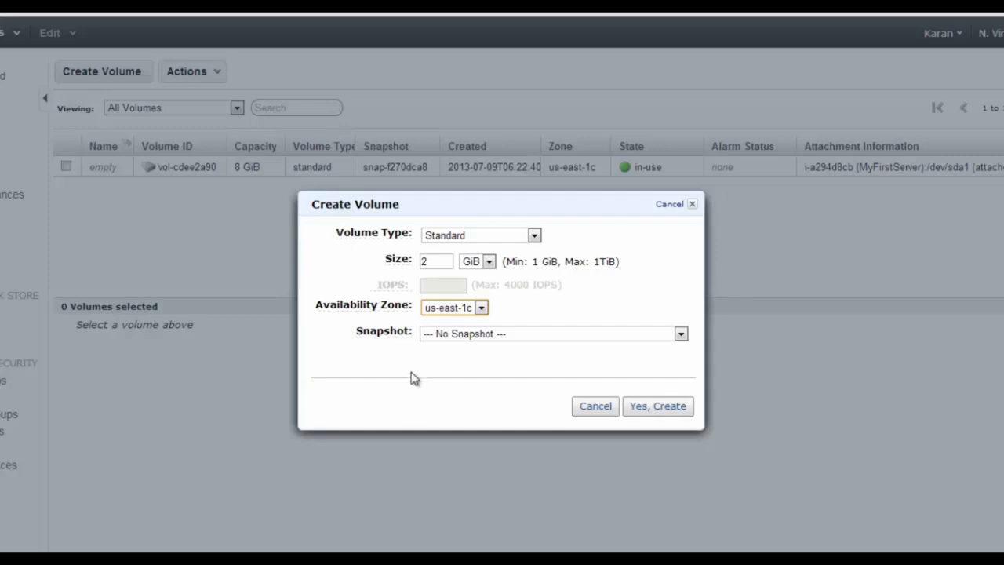
pyautogui.click(671, 406)
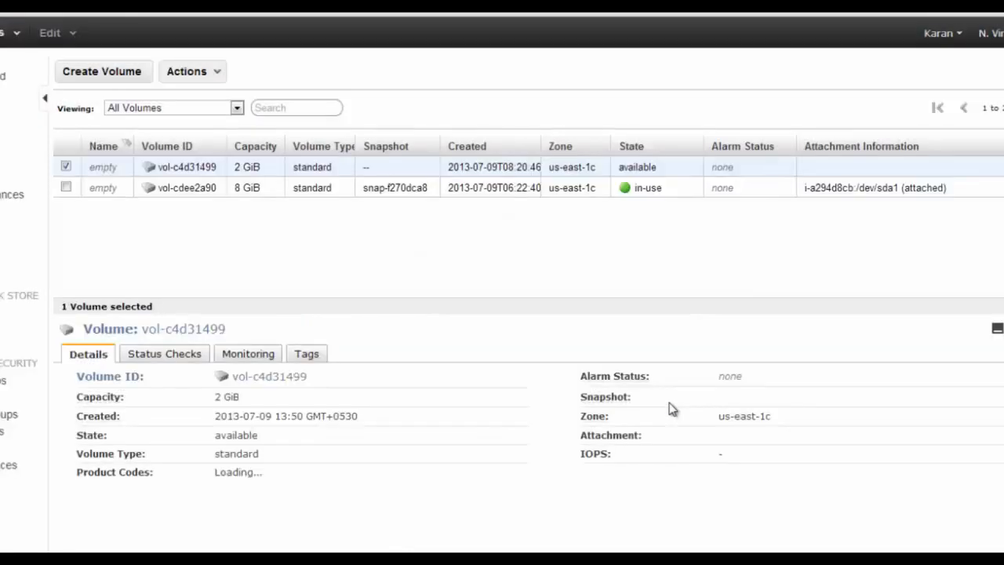
# Attach volume vol-c4d31499 to the MyFirstServer instance as /dev/sdf
pyautogui.click(66, 167)
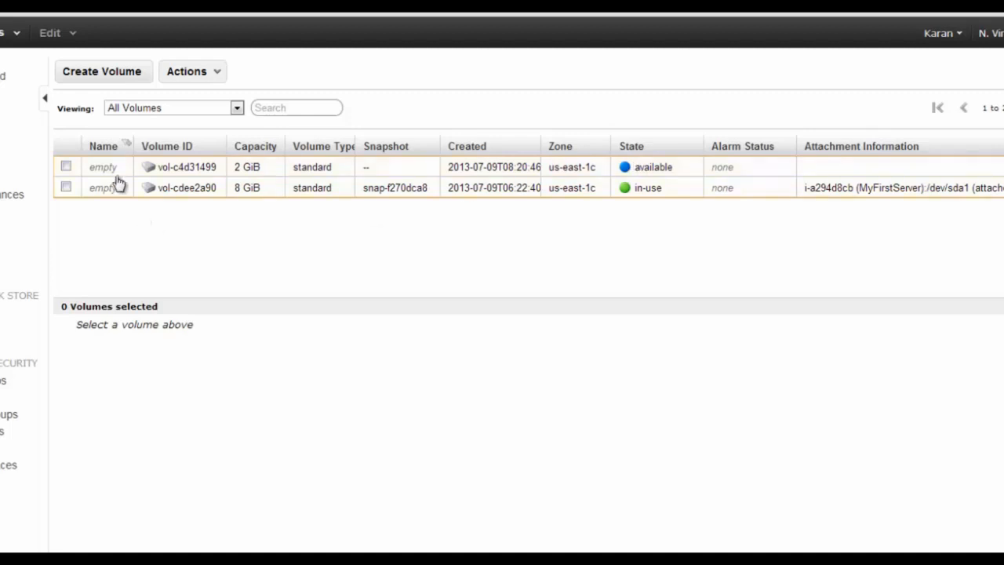
pyautogui.rightClick(93, 169)
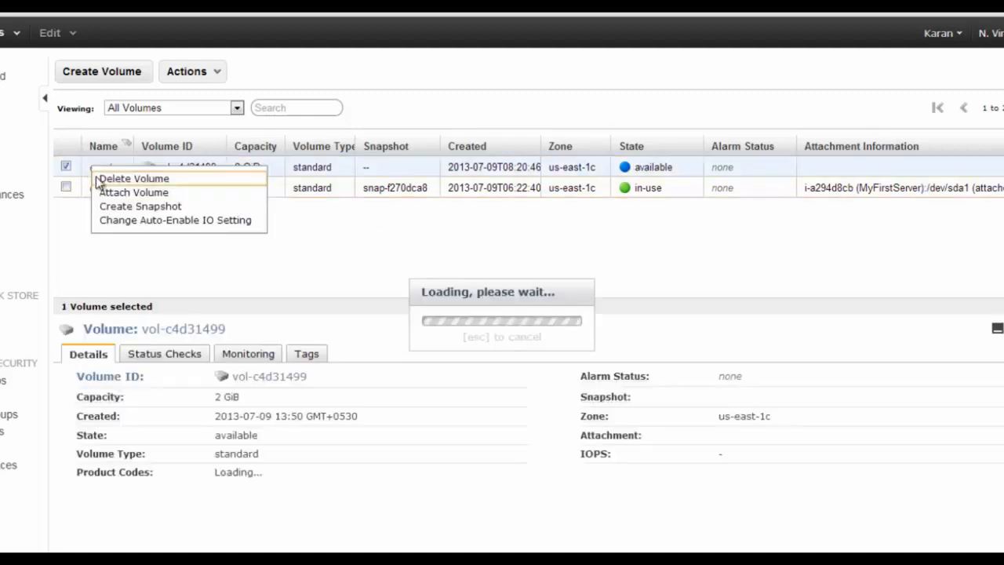
pyautogui.click(104, 193)
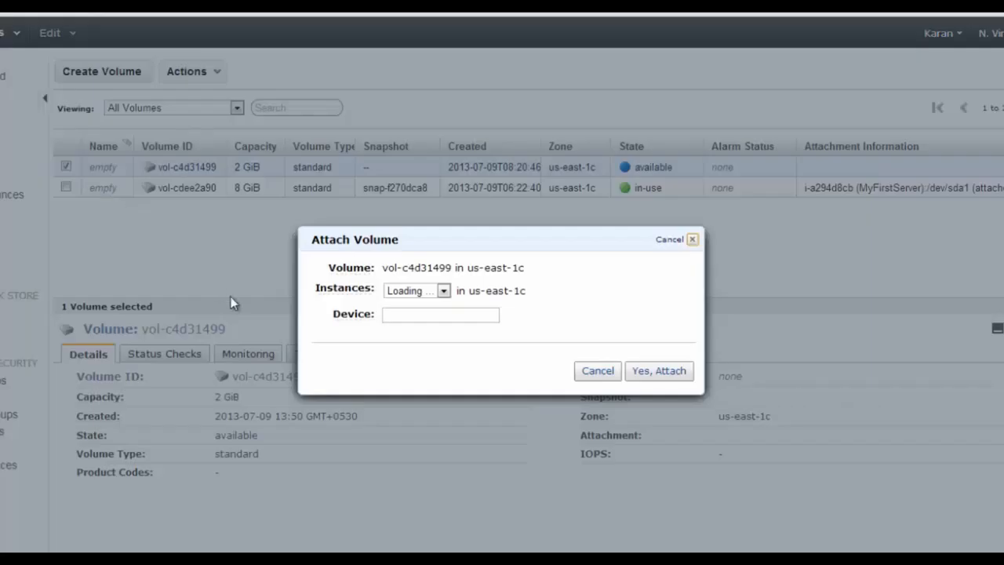
pyautogui.click(470, 290)
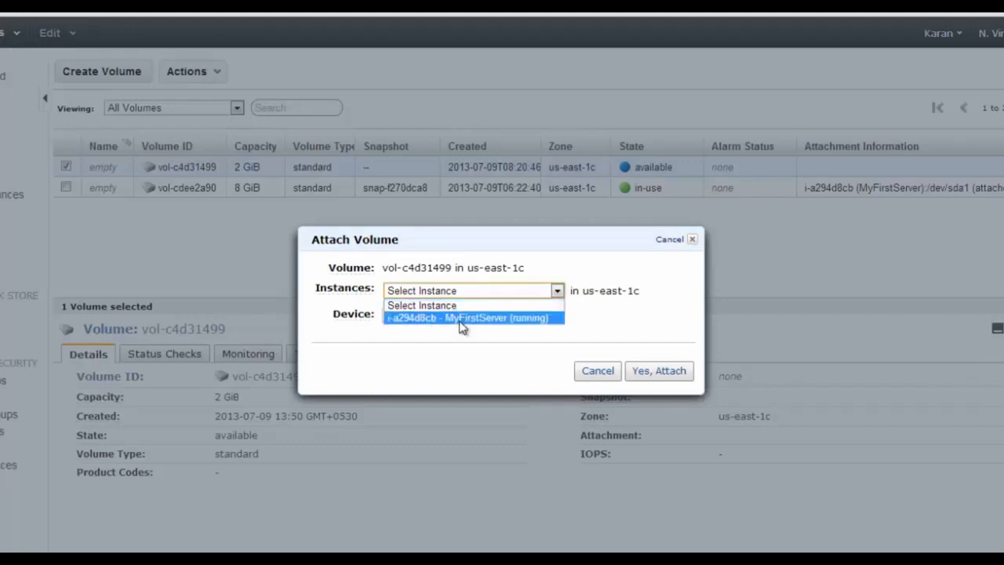
pyautogui.click(462, 318)
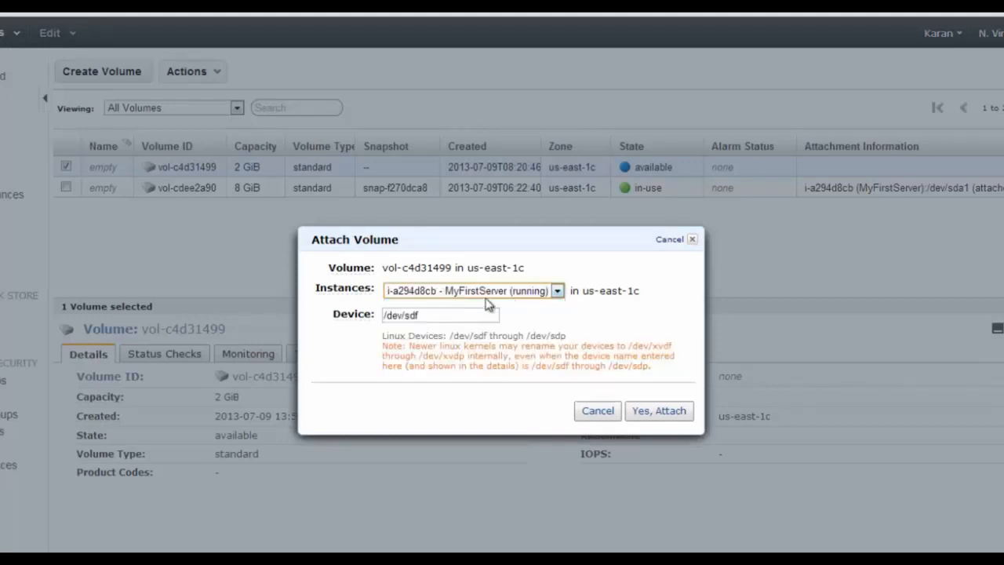
pyautogui.click(660, 418)
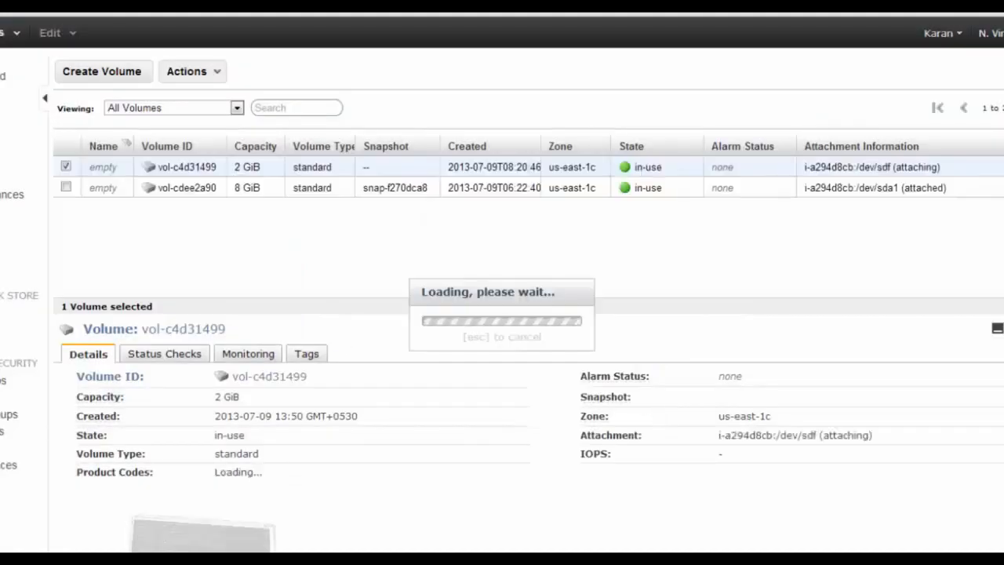
pyautogui.hotkey('alt', 'Tab')
# Maximize PuTTY, run fdisk -l, and highlight the new 2147 MB /dev/xvdf disk
pyautogui.doubleClick(429, 202)
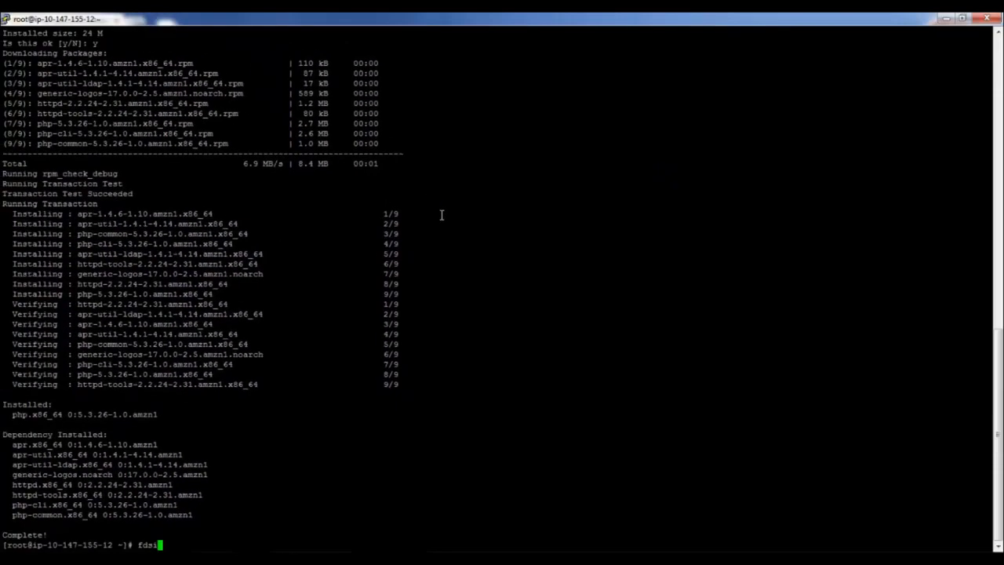
pyautogui.write('fdsik -l')
pyautogui.press('Return')
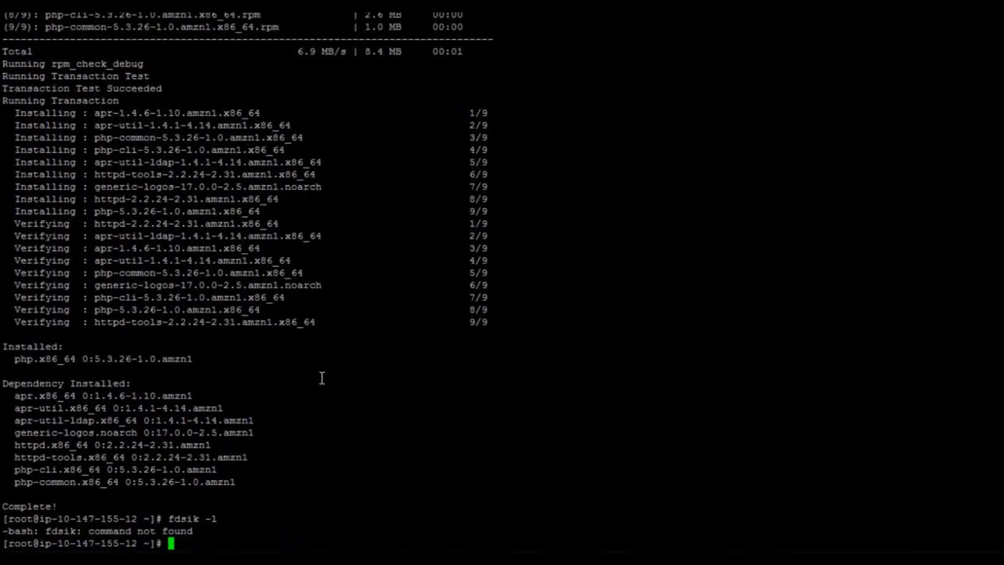
pyautogui.write('fdisk -l')
pyautogui.press('Return')
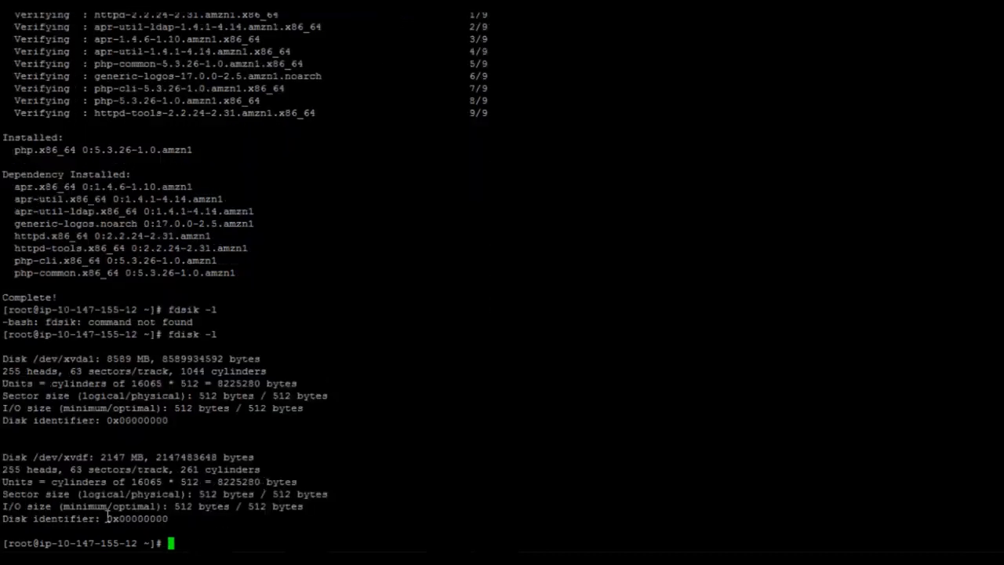
pyautogui.doubleClick(111, 457)
pyautogui.doubleClick(69, 458)
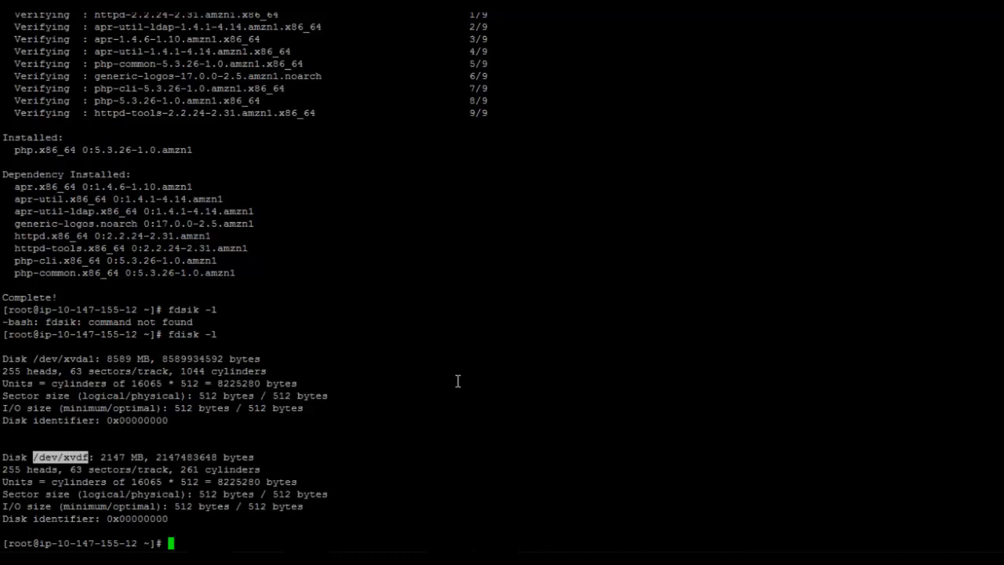
pyautogui.write('mkfs.extxt')
# Format /dev/xvdf as ext3 and create the /mnt/mydisk directory
pyautogui.press('BackSpace')
pyautogui.write('3 /dev/xvdf')
pyautogui.press('Return')
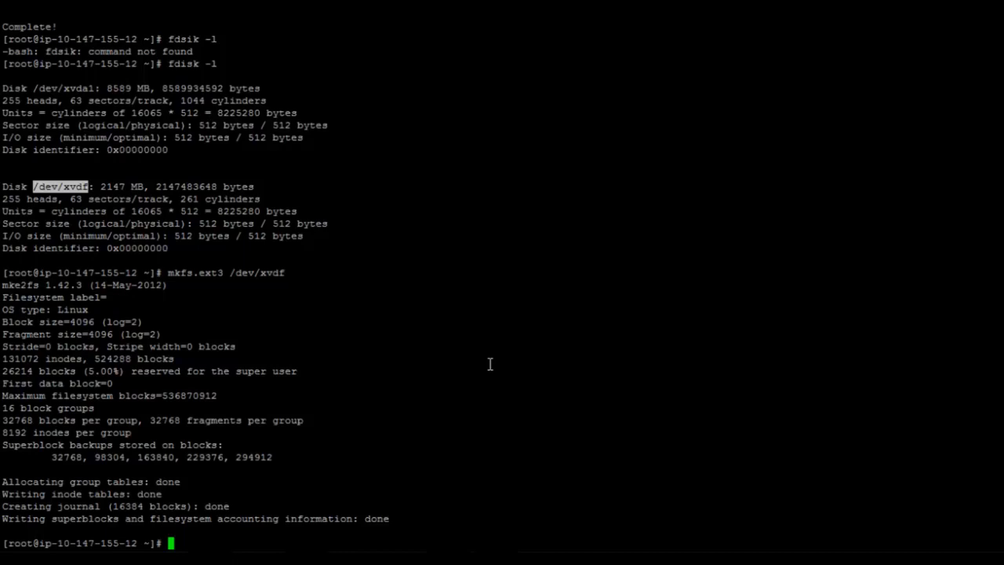
pyautogui.write('mkdir /mnt/mydisk')
pyautogui.press('Return')
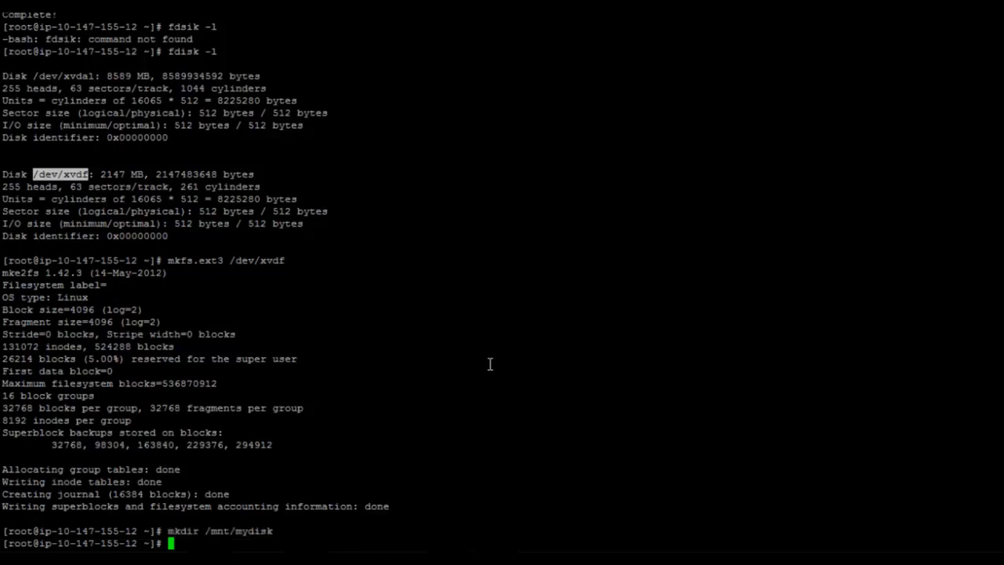
# Mount /dev/xvdf at /mnt/mydisk and confirm its 2.0G size with df -h
pyautogui.write('mount /dev/xvdf')
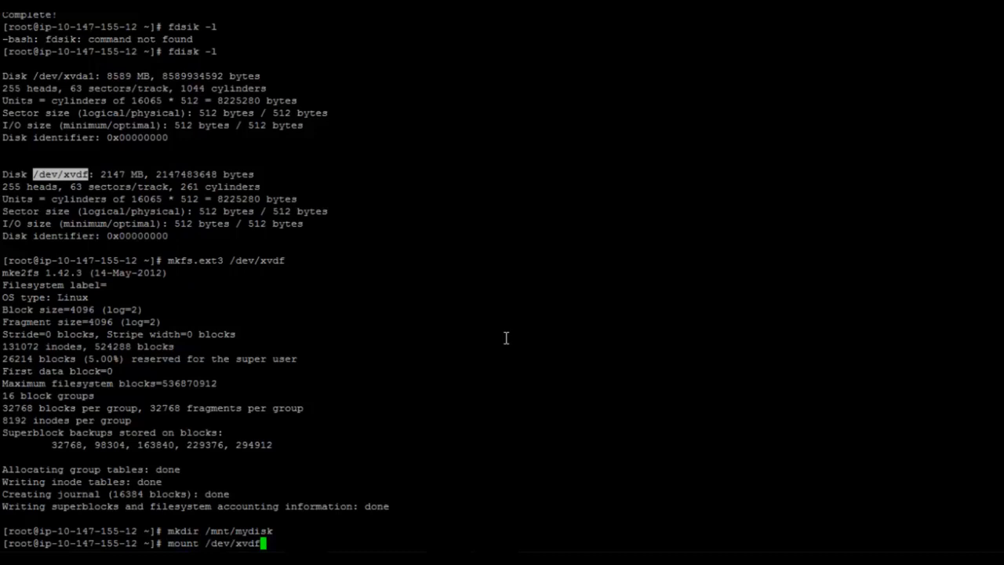
pyautogui.write(' /mnt/mydisk')
pyautogui.press('Return')
pyautogui.write('df ')
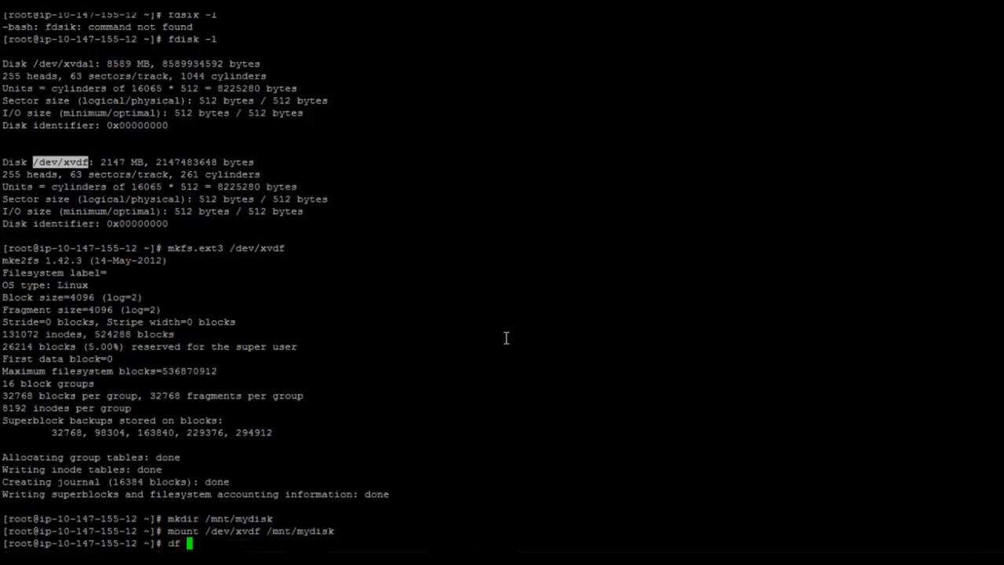
pyautogui.write('-h')
pyautogui.press('Return')
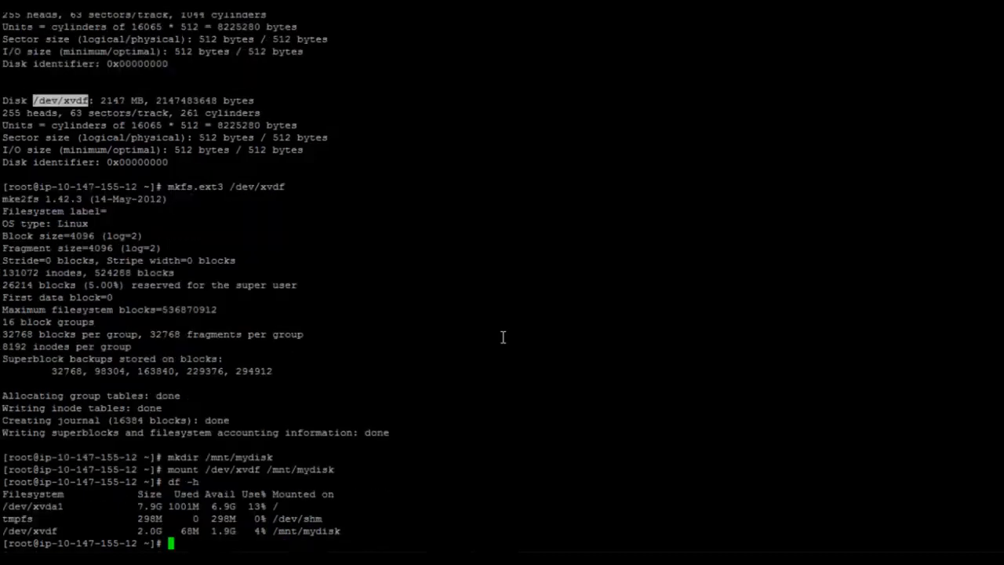
pyautogui.doubleClick(152, 532)
pyautogui.click(46, 534)
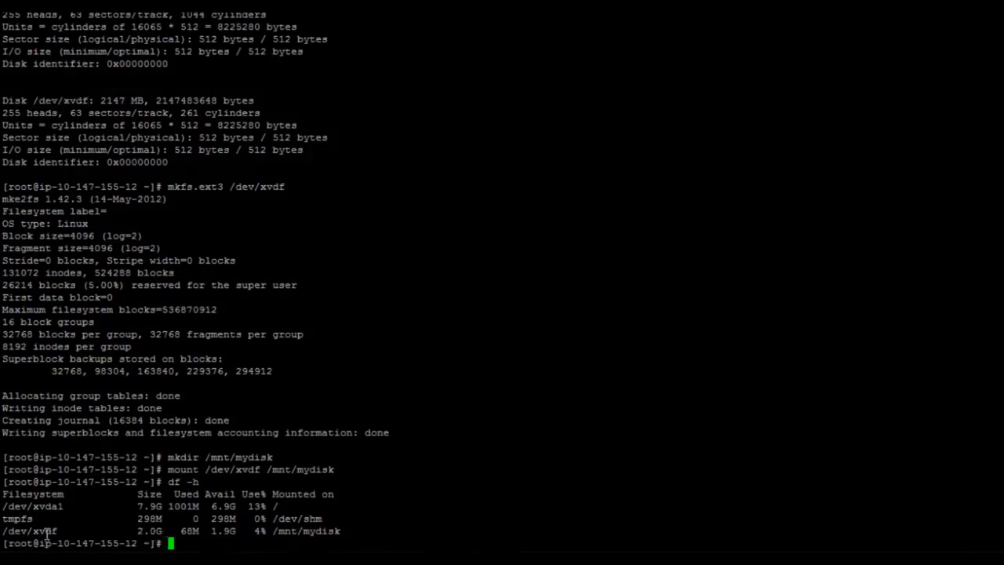
pyautogui.doubleClick(47, 534)
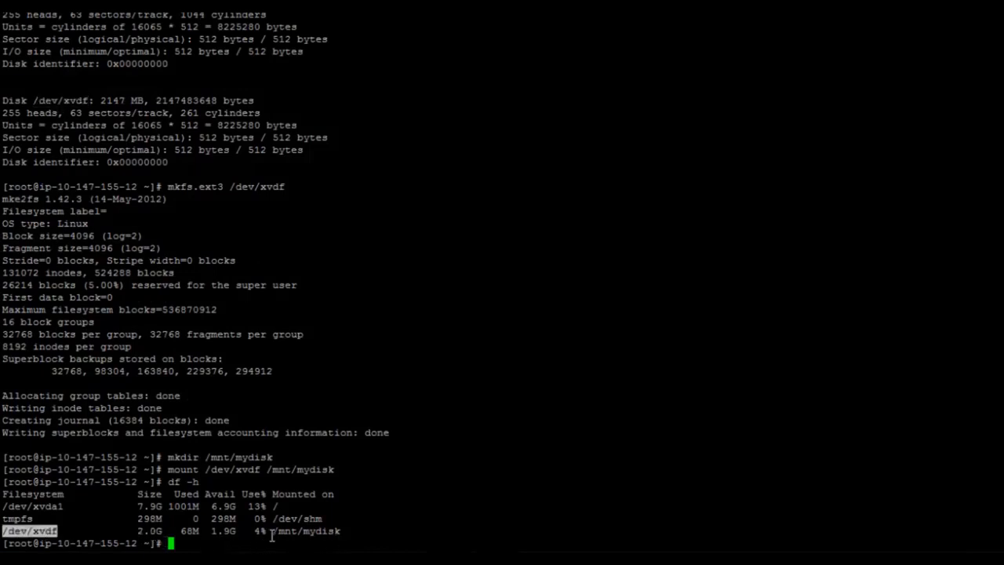
pyautogui.moveTo(272, 536); pyautogui.dragTo(339, 532)
pyautogui.hotkey('ctrl', 'c')
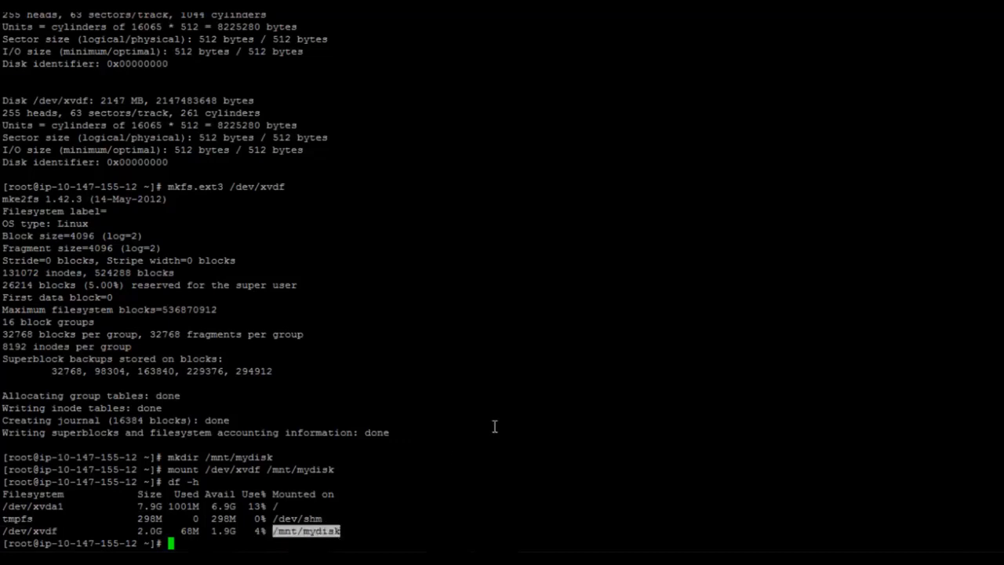
# Change into /mnt/mydisk and list its contents, showing only lost+found
pyautogui.write('cd')
pyautogui.rightClick(542, 353)
pyautogui.press('Return')
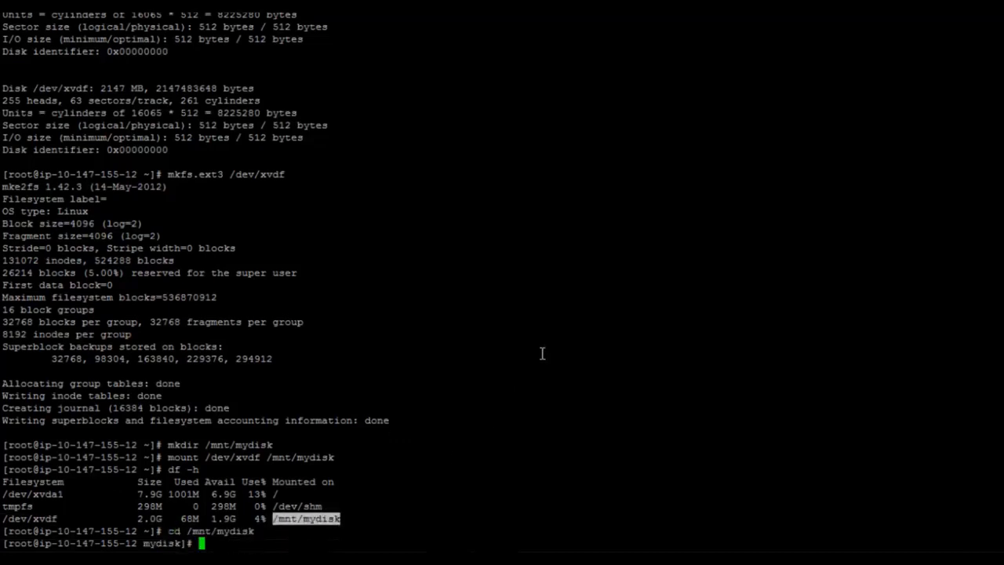
pyautogui.write('ls -l')
pyautogui.press('Return')
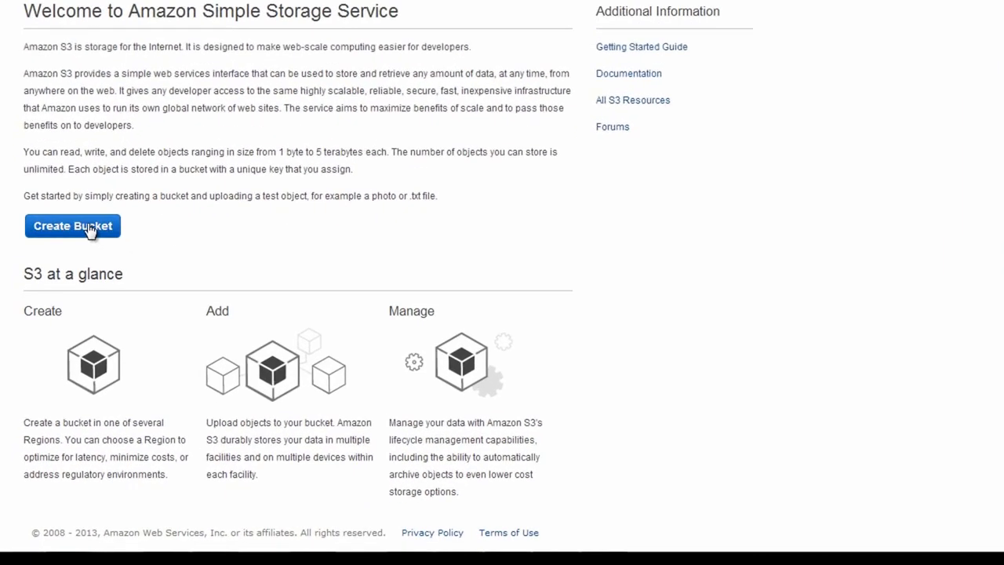
# Create bucket my-first-bucket-1212 with Oregon as its region
pyautogui.click(89, 226)
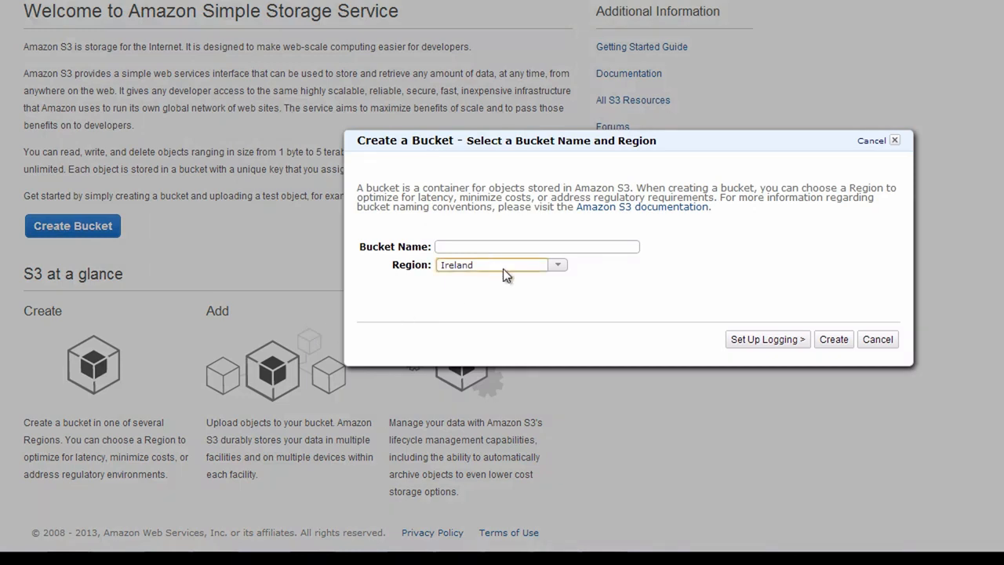
pyautogui.click(558, 266)
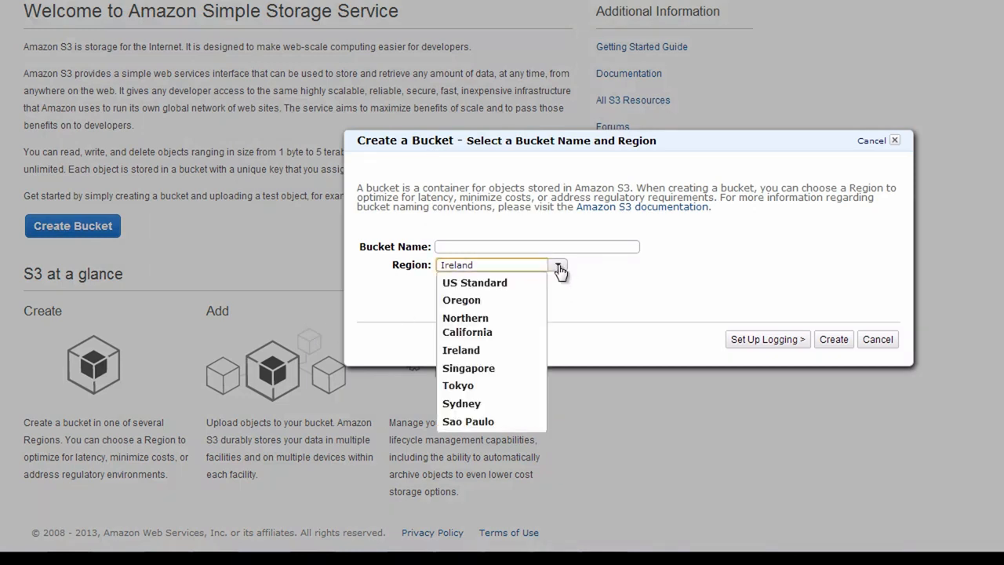
pyautogui.click(478, 299)
pyautogui.click(473, 246)
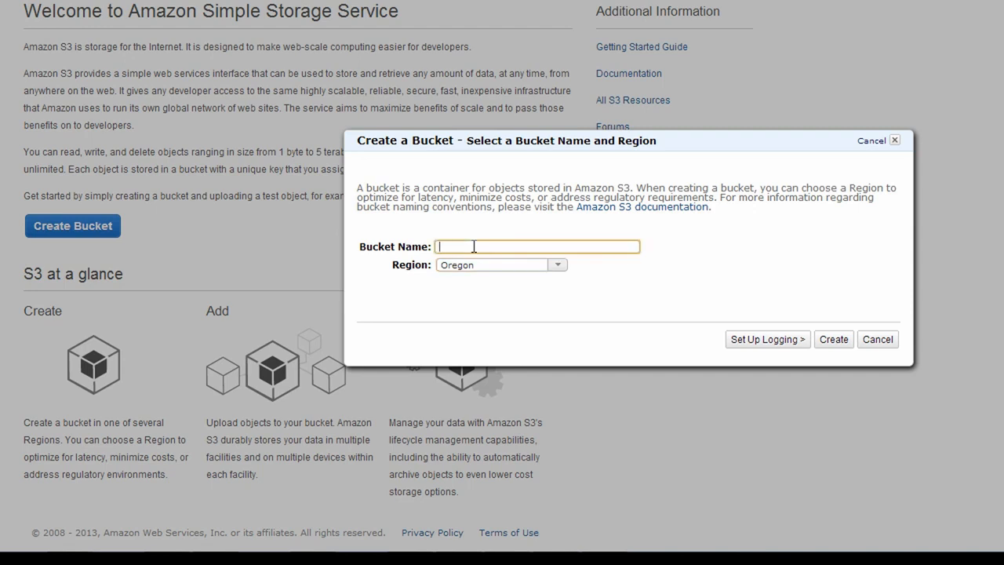
pyautogui.write('my-first-bucket-1212')
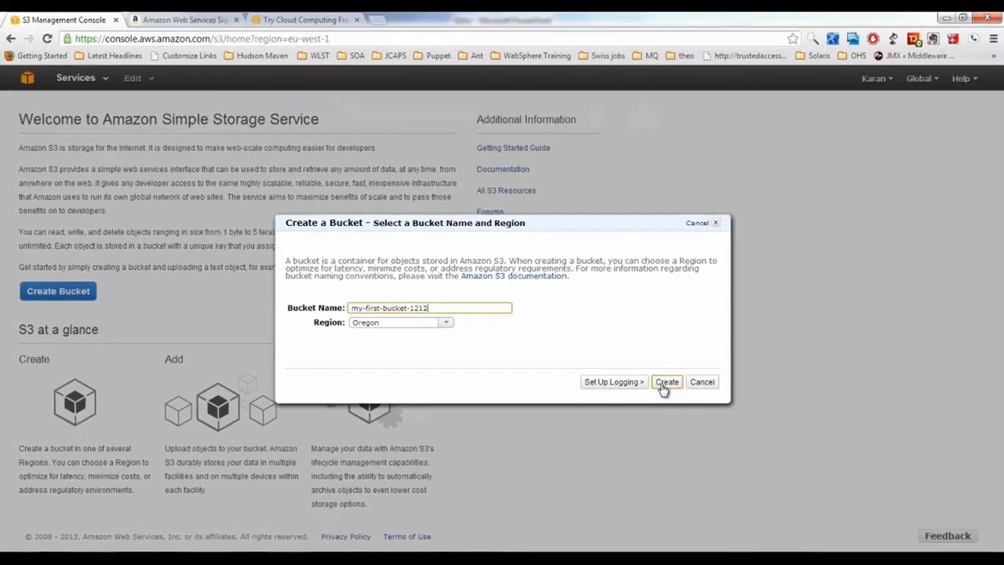
pyautogui.click(665, 384)
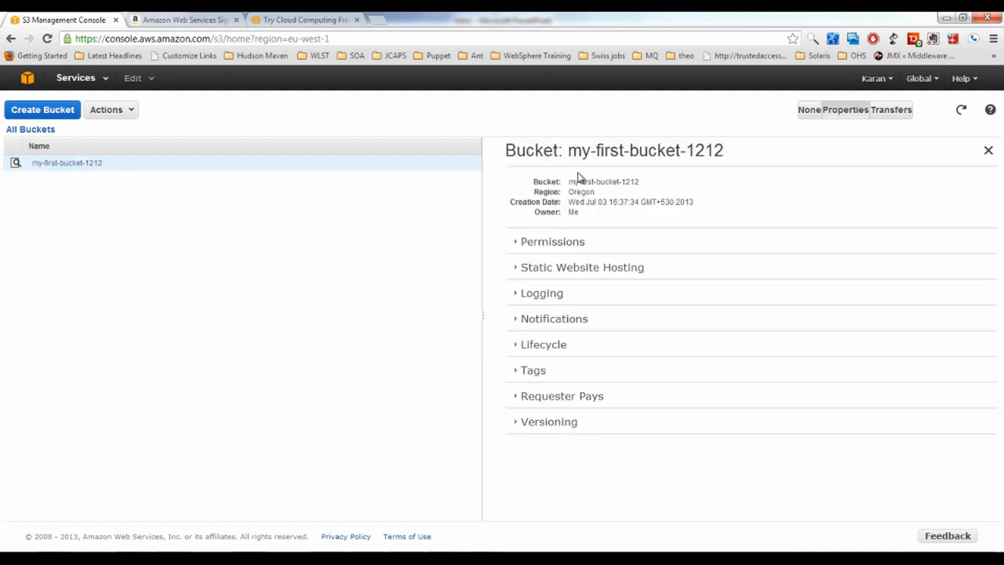
# Review the new bucket's name, its Oregon region and owner Me
pyautogui.moveTo(569, 151); pyautogui.dragTo(734, 147)
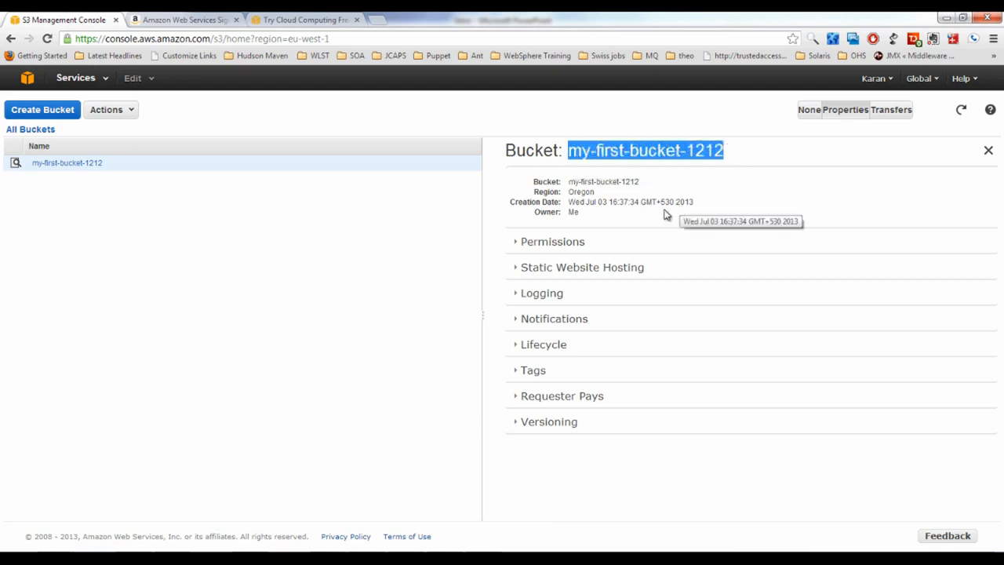
pyautogui.doubleClick(581, 192)
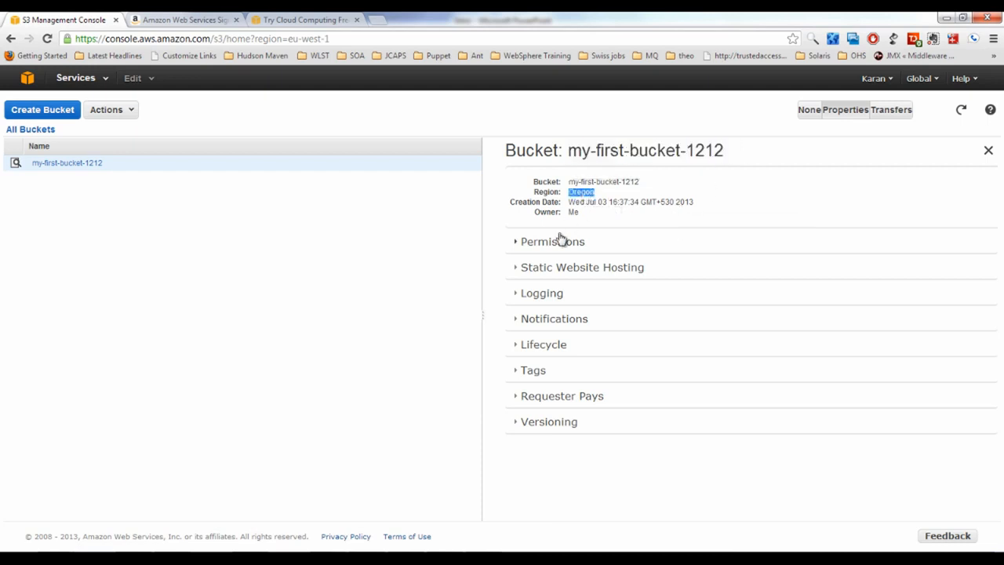
pyautogui.doubleClick(571, 213)
# Add an Everyone grantee with List permission and save the bucket permissions
pyautogui.click(517, 245)
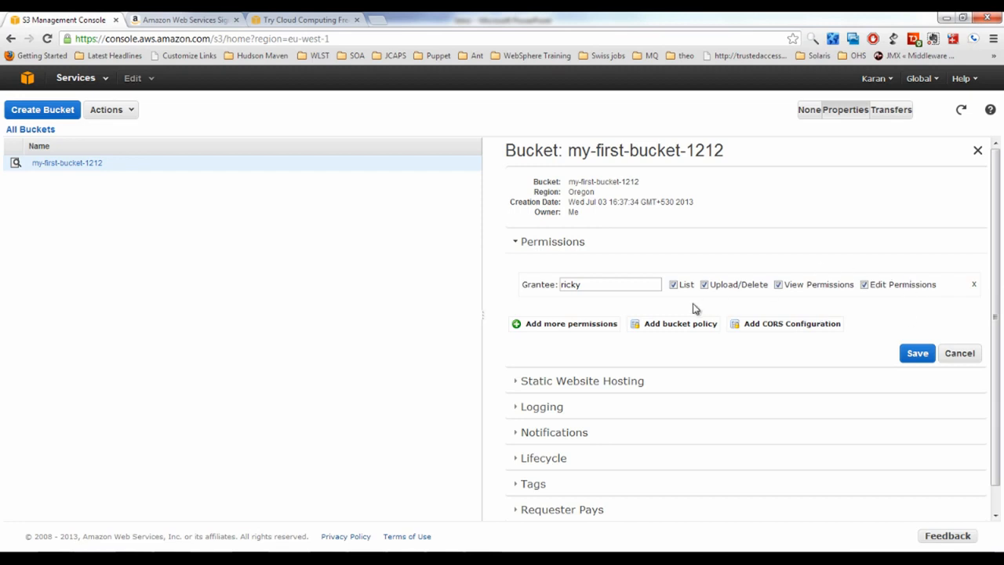
pyautogui.click(585, 326)
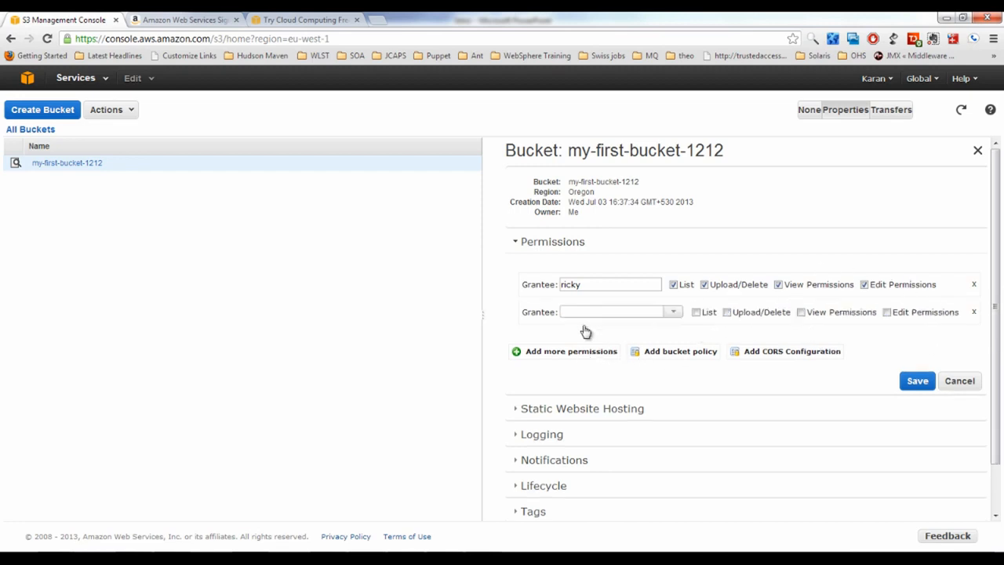
pyautogui.click(672, 312)
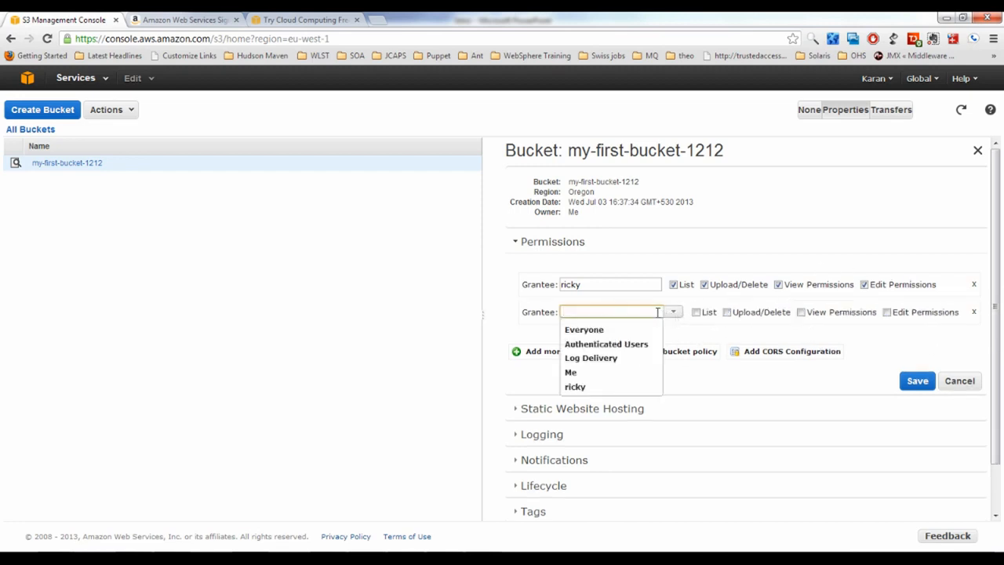
pyautogui.click(587, 329)
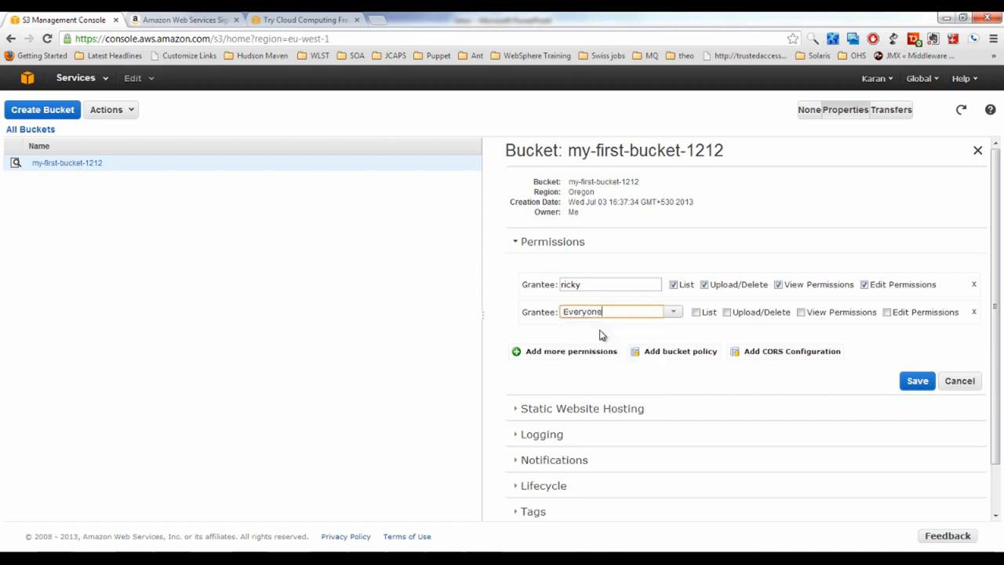
pyautogui.click(695, 313)
pyautogui.click(913, 381)
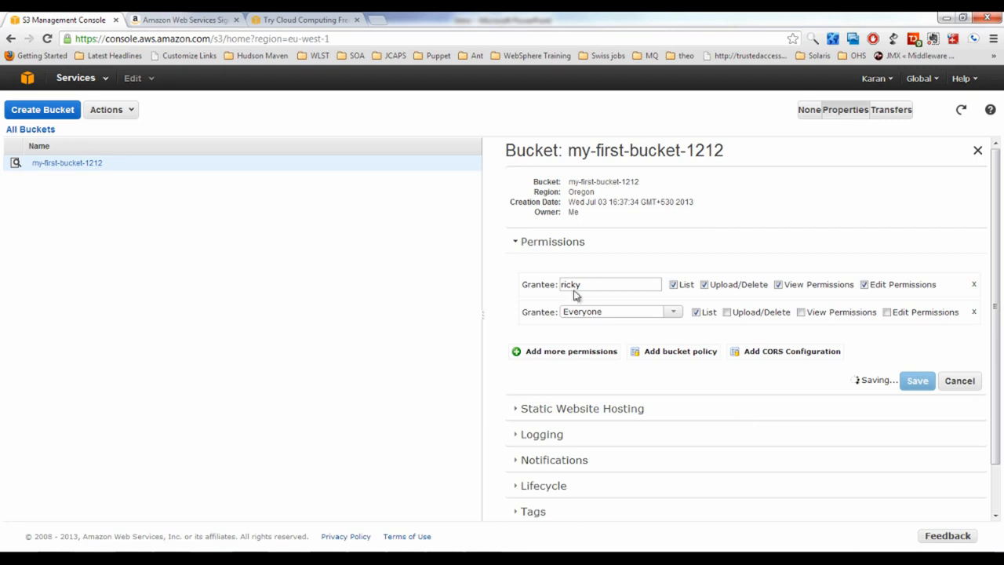
pyautogui.scroll(-1, 675, 303)
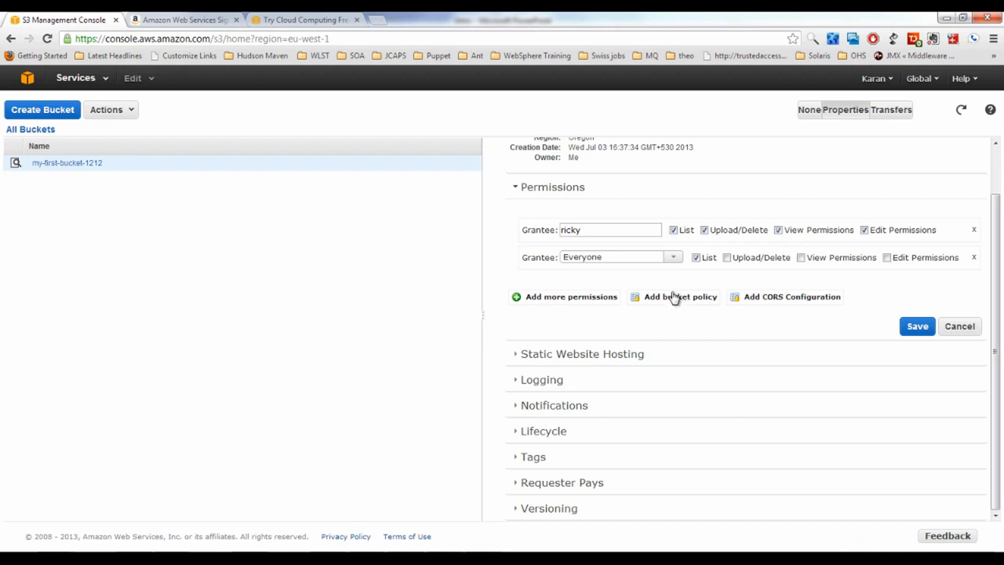
# Open the Static Website Hosting settings and highlight the bucket's website endpoint
pyautogui.click(519, 355)
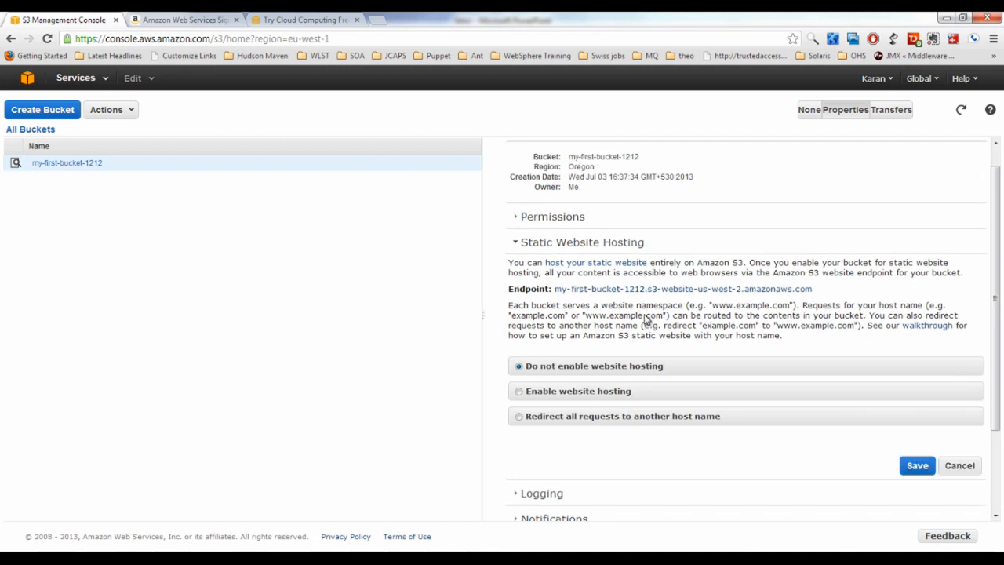
pyautogui.scroll(1, 646, 320)
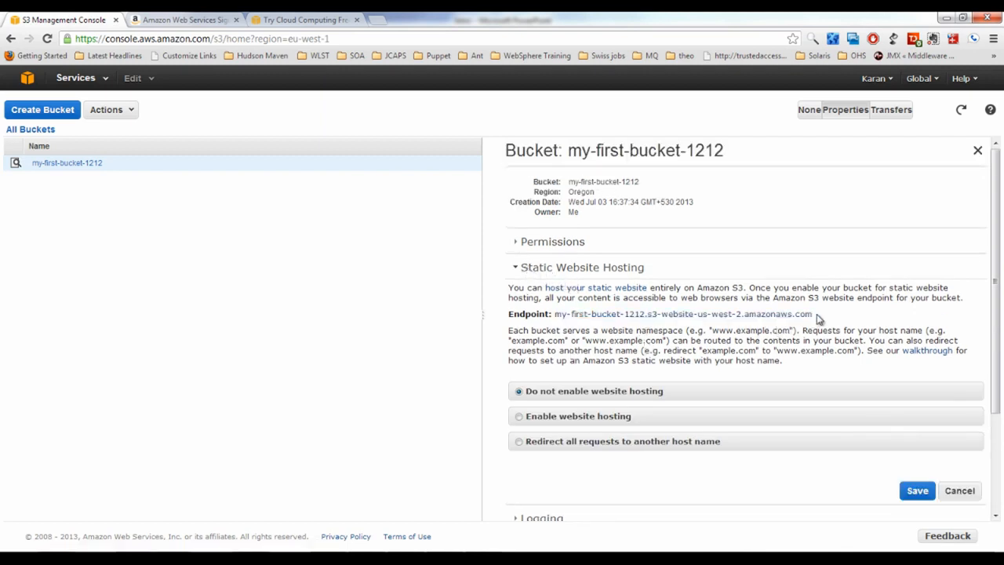
pyautogui.moveTo(818, 317); pyautogui.dragTo(554, 314)
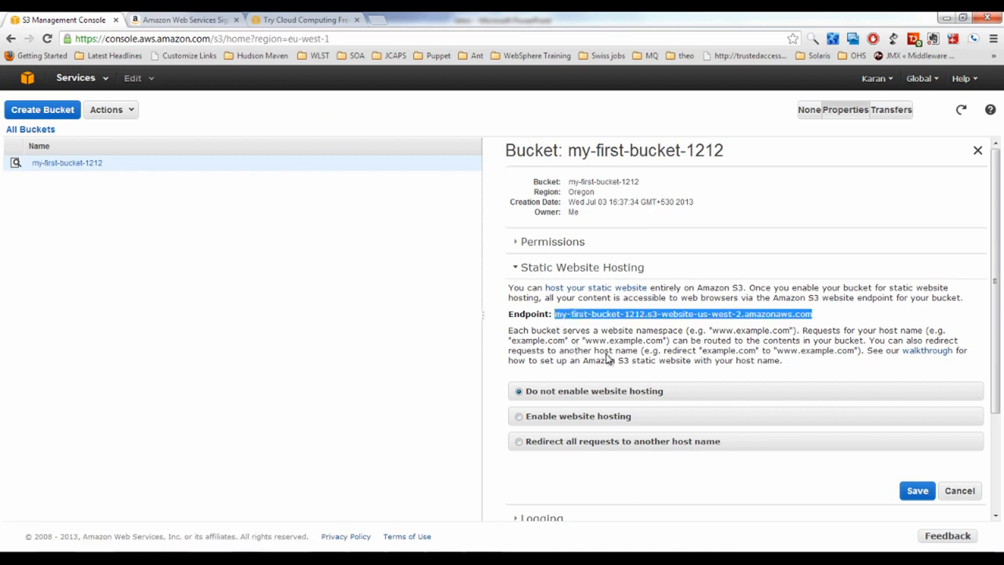
pyautogui.scroll(-3, 562, 411)
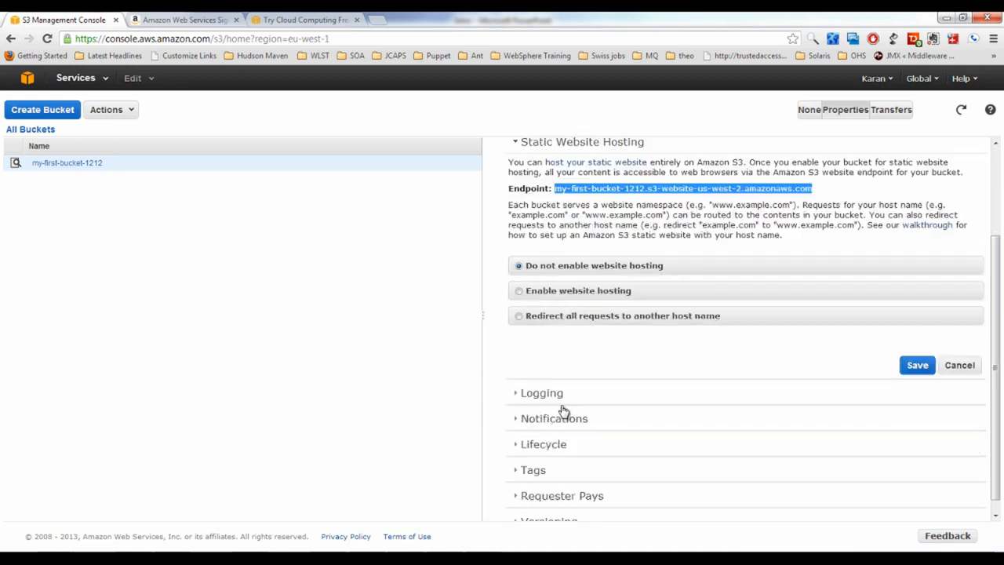
# Enable website hosting with index.html as index and error.html as error document, then save
pyautogui.click(520, 292)
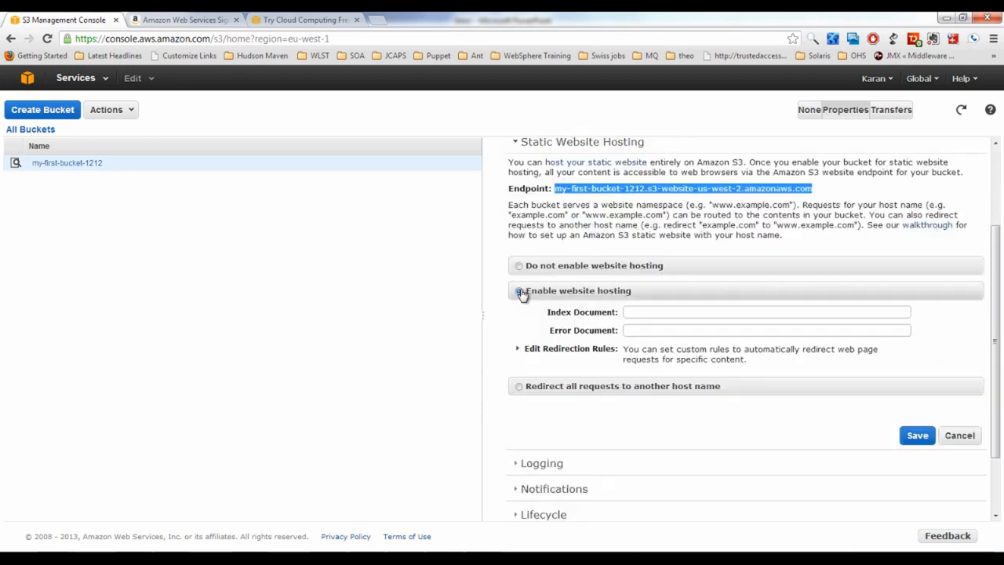
pyautogui.click(651, 313)
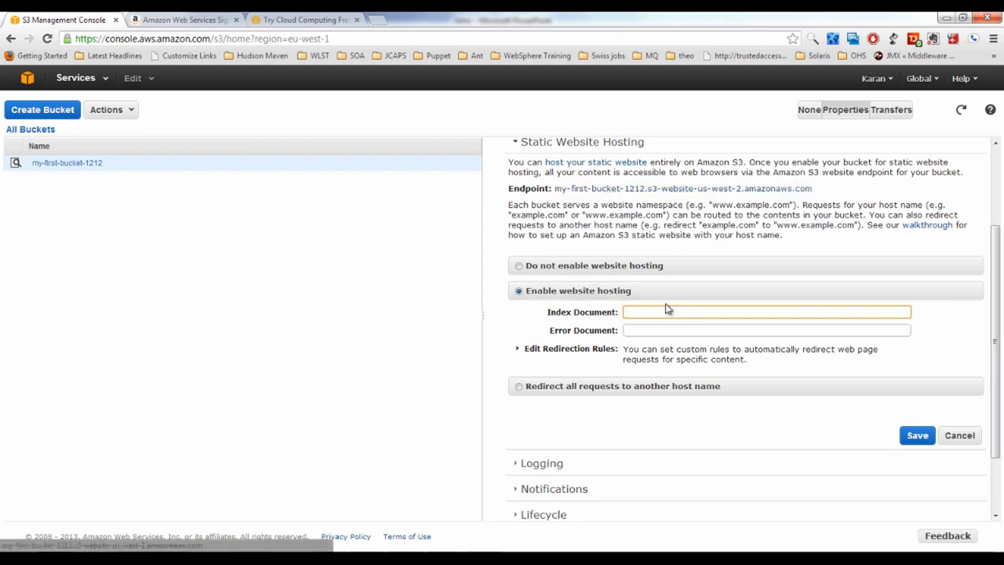
pyautogui.write('index.html')
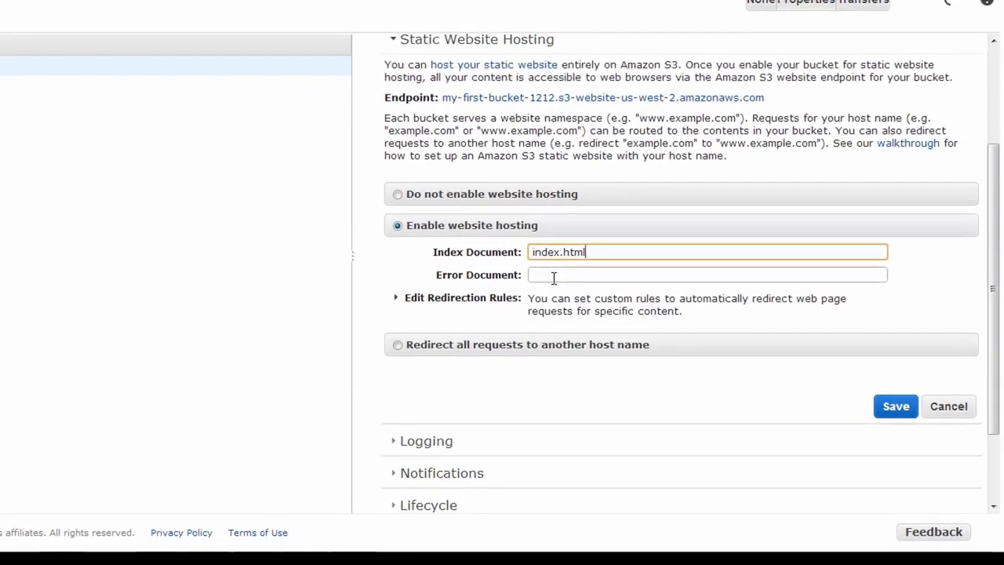
pyautogui.click(638, 327)
pyautogui.write('error.ht')
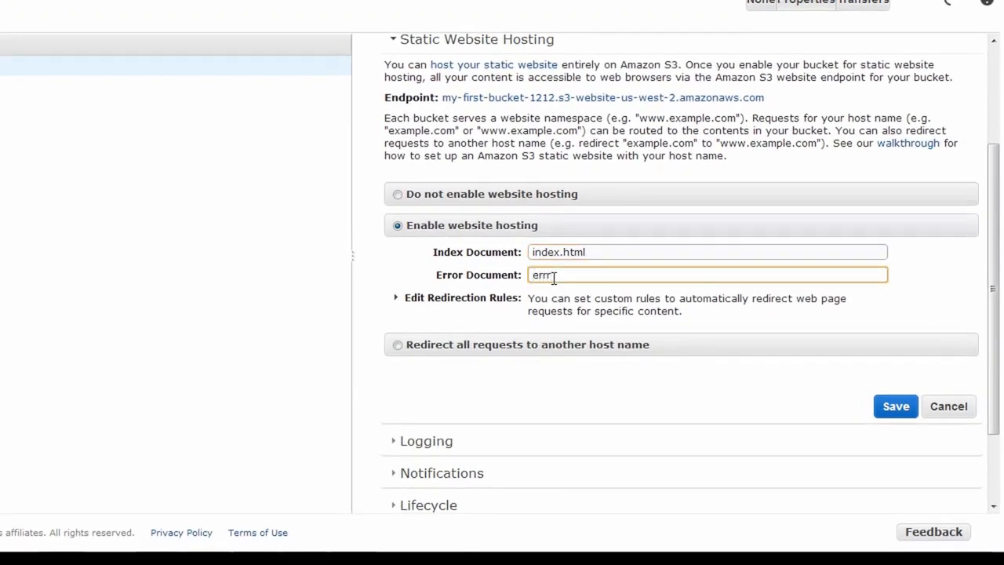
pyautogui.write('ml')
pyautogui.click(878, 408)
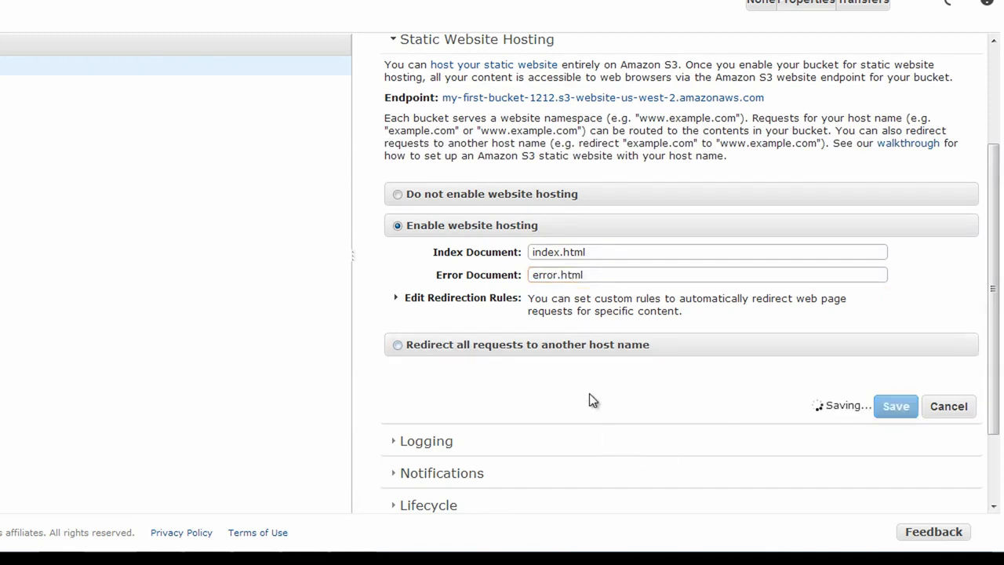
pyautogui.scroll(-2, 589, 396)
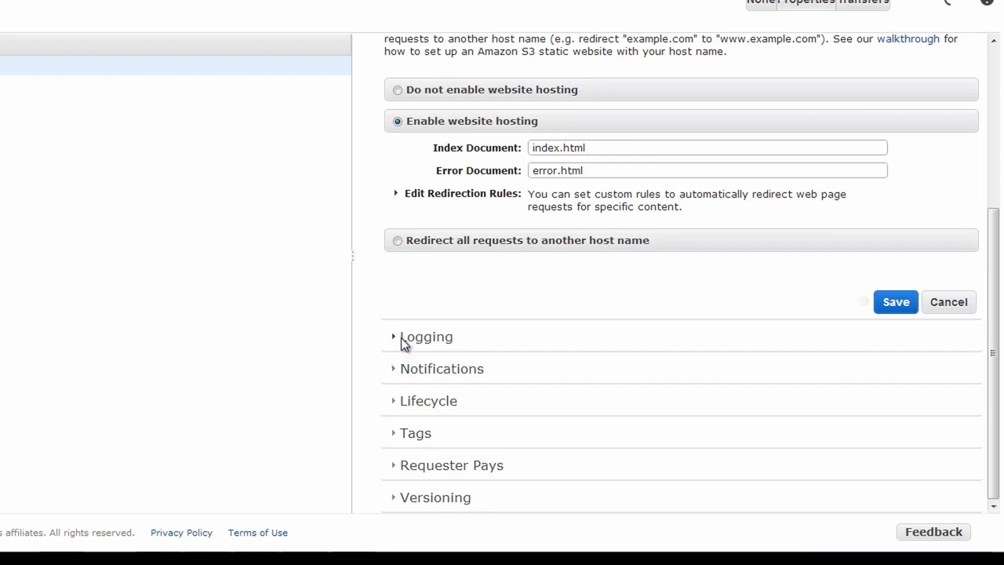
# Enable server access logging to target bucket my-first-bucket-1212 with prefix logs/, and save
pyautogui.click(401, 337)
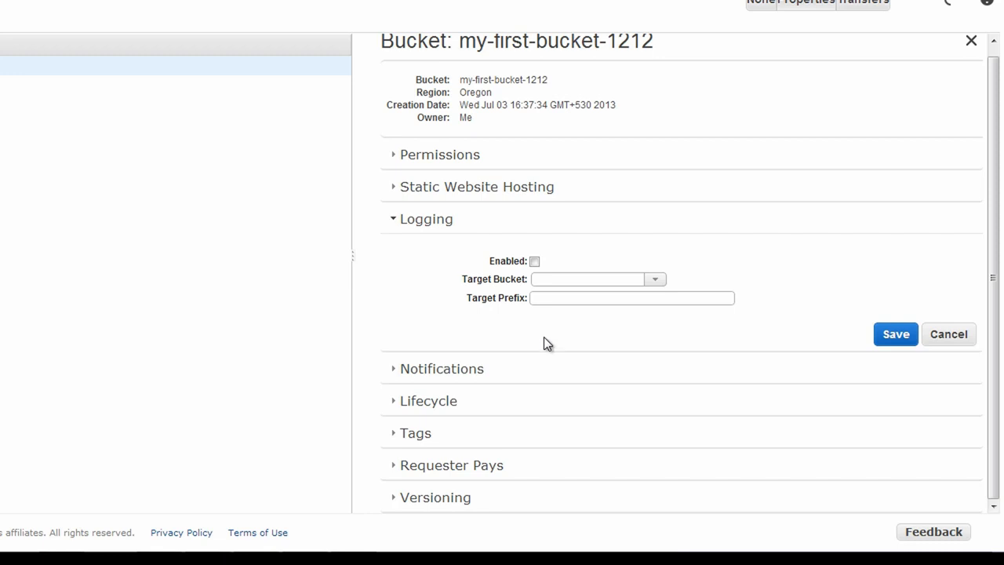
pyautogui.click(534, 262)
pyautogui.click(655, 280)
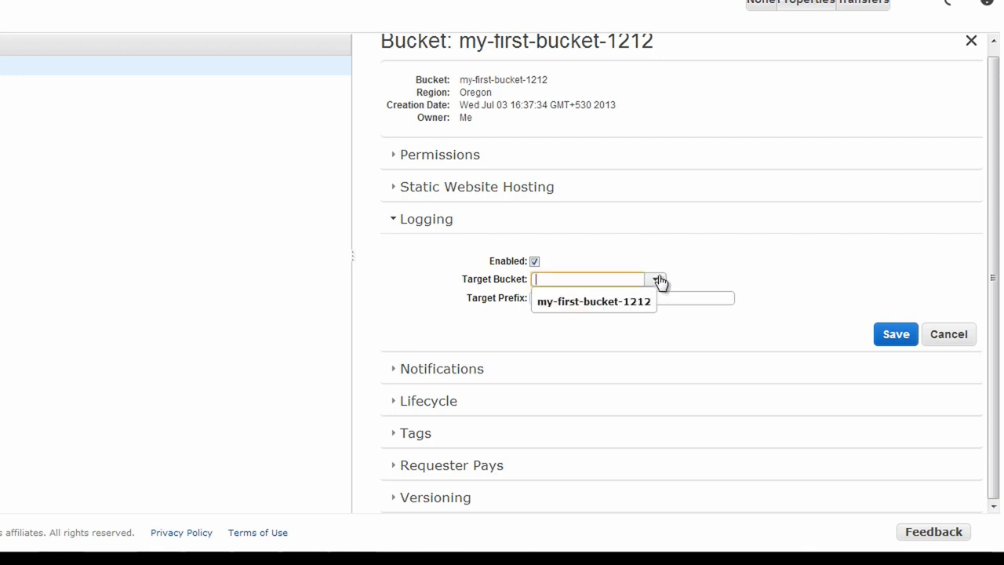
pyautogui.click(600, 307)
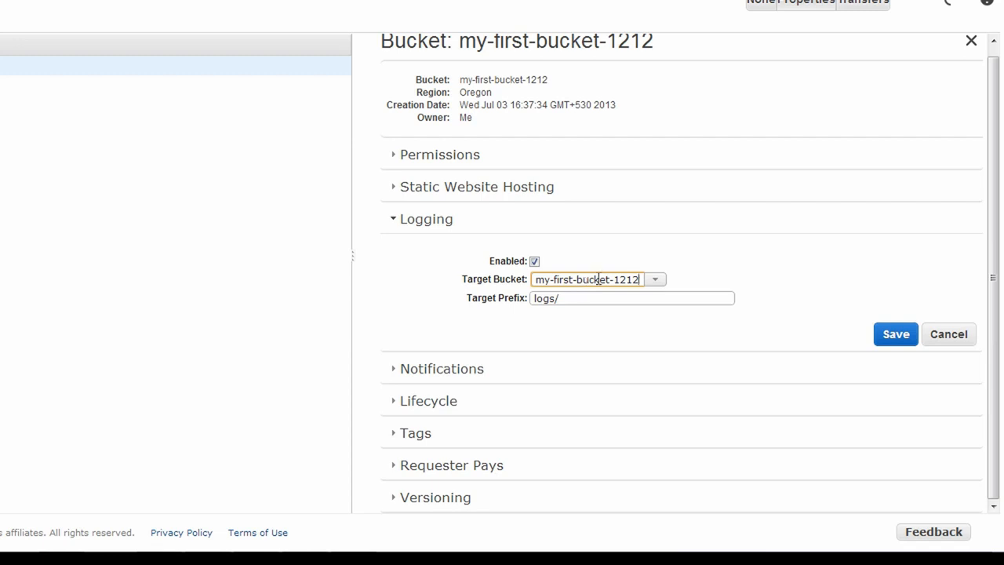
pyautogui.moveTo(565, 298); pyautogui.dragTo(462, 297)
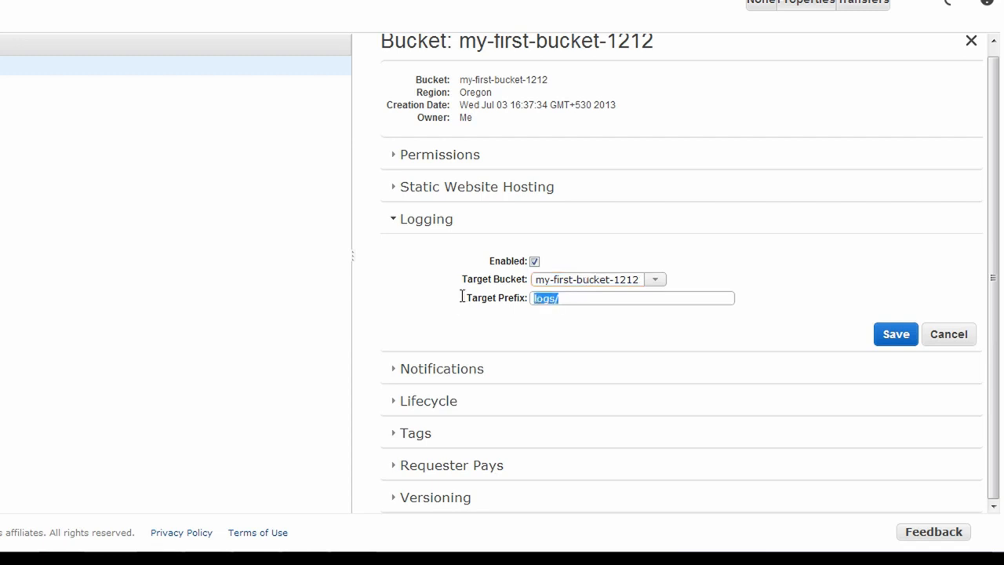
pyautogui.click(556, 301)
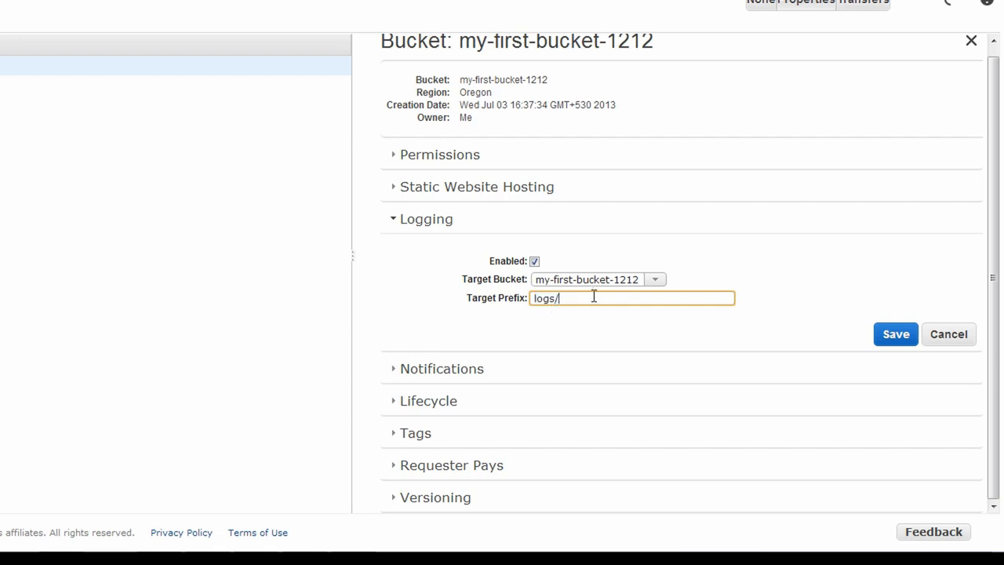
pyautogui.doubleClick(545, 298)
pyautogui.click(897, 337)
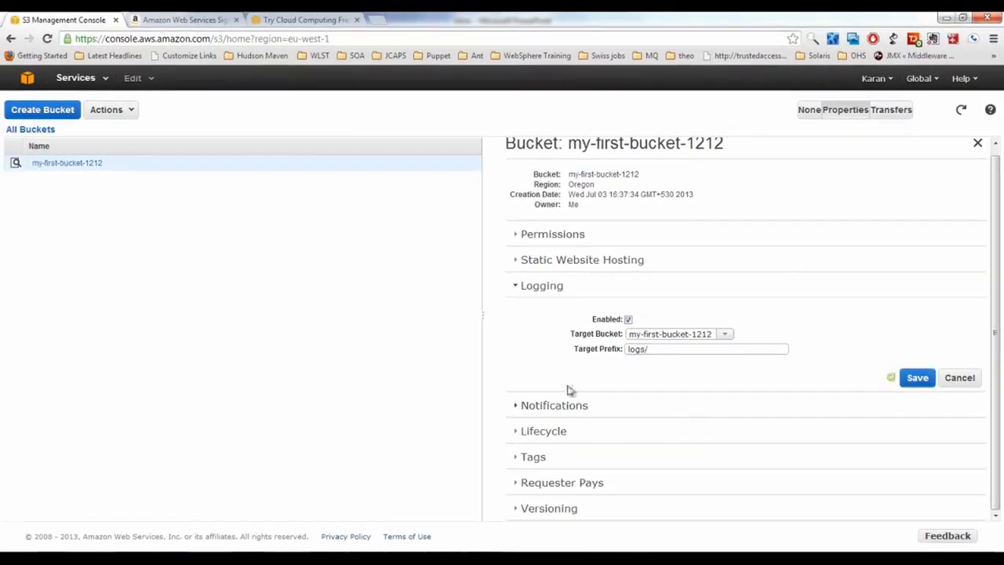
# Expand the Notifications, Lifecycle, Tags and Requester Pays sections of the bucket properties
pyautogui.click(520, 404)
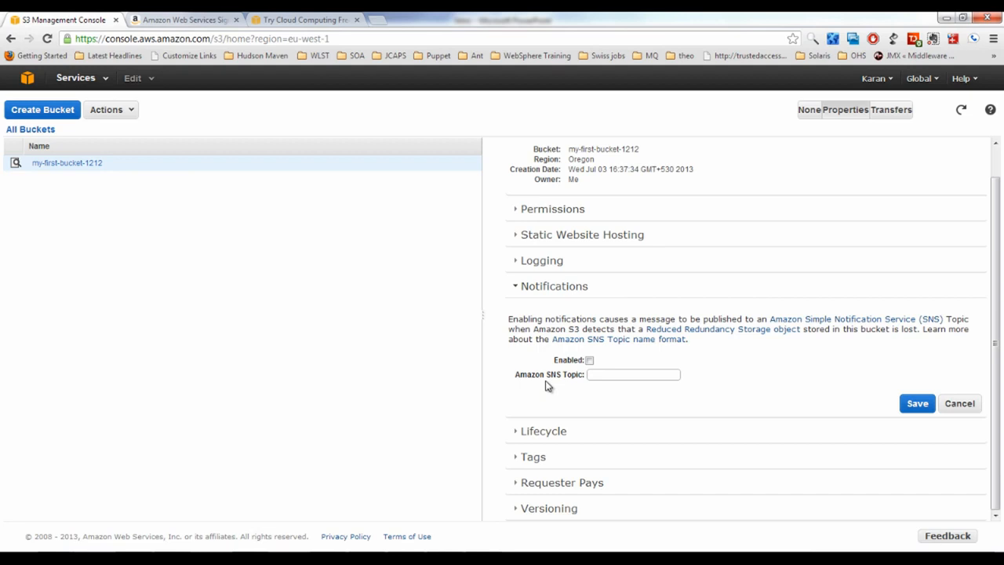
pyautogui.click(519, 432)
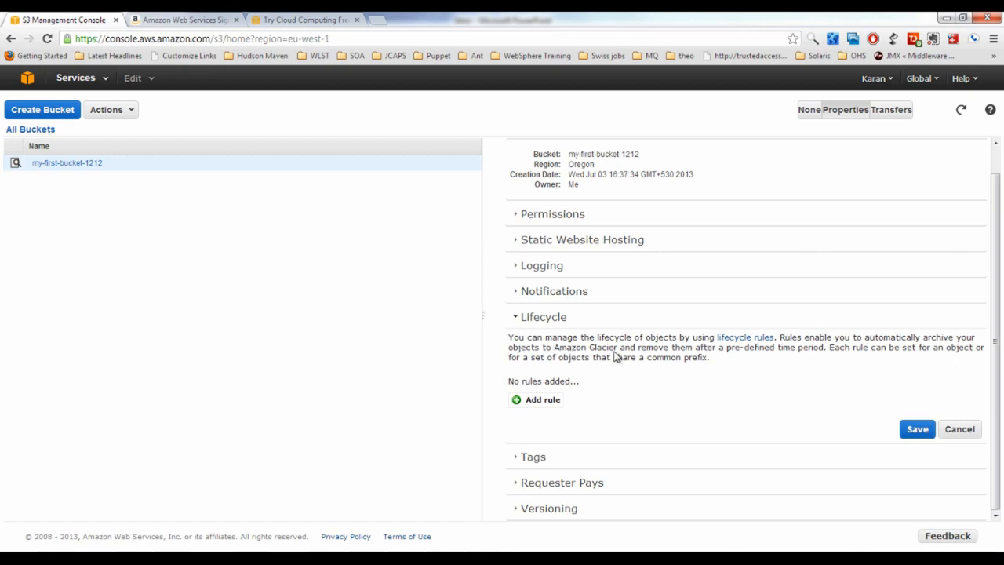
pyautogui.click(525, 456)
pyautogui.click(522, 484)
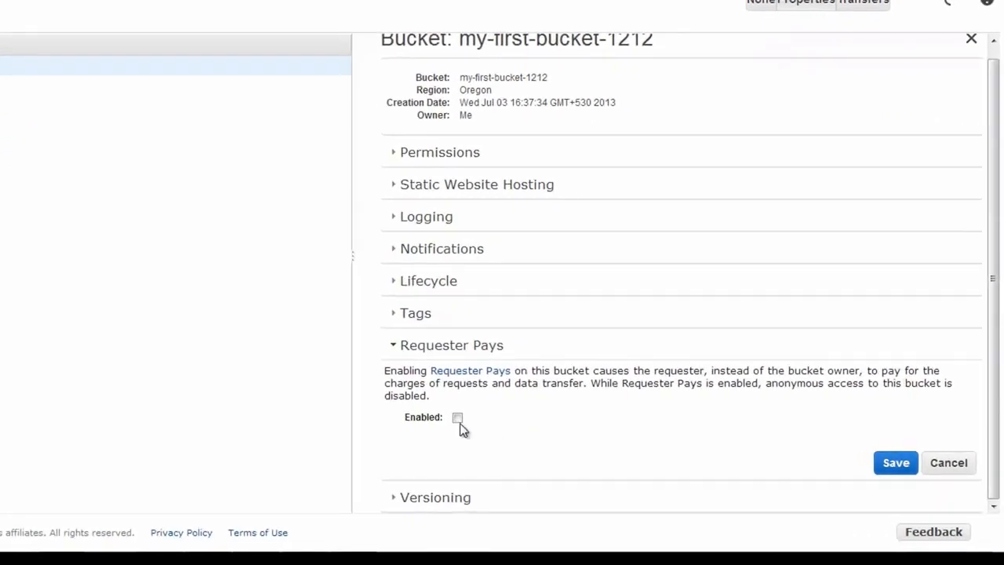
# Tick Enabled under Requester Pays for my-first-bucket-1212
pyautogui.click(455, 418)
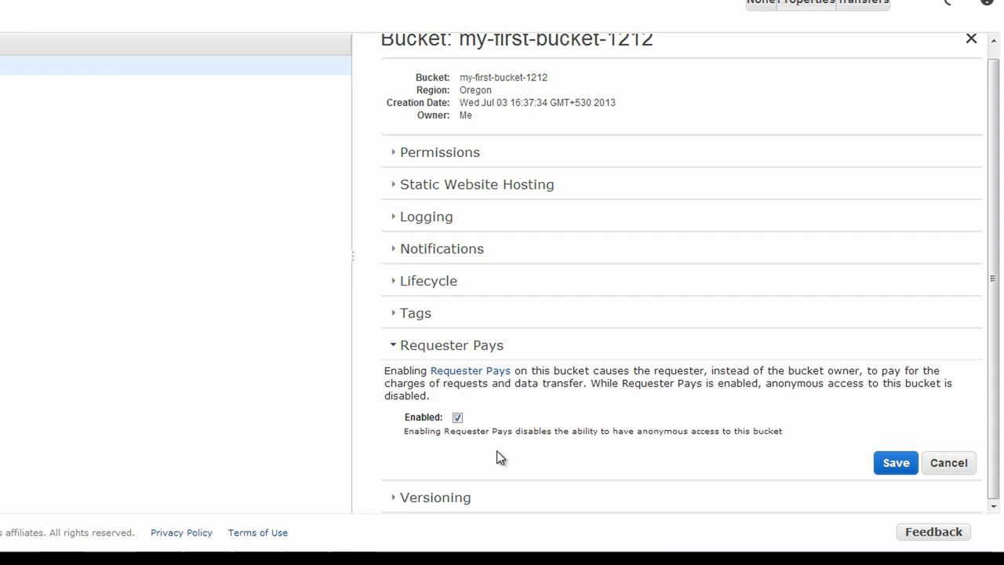
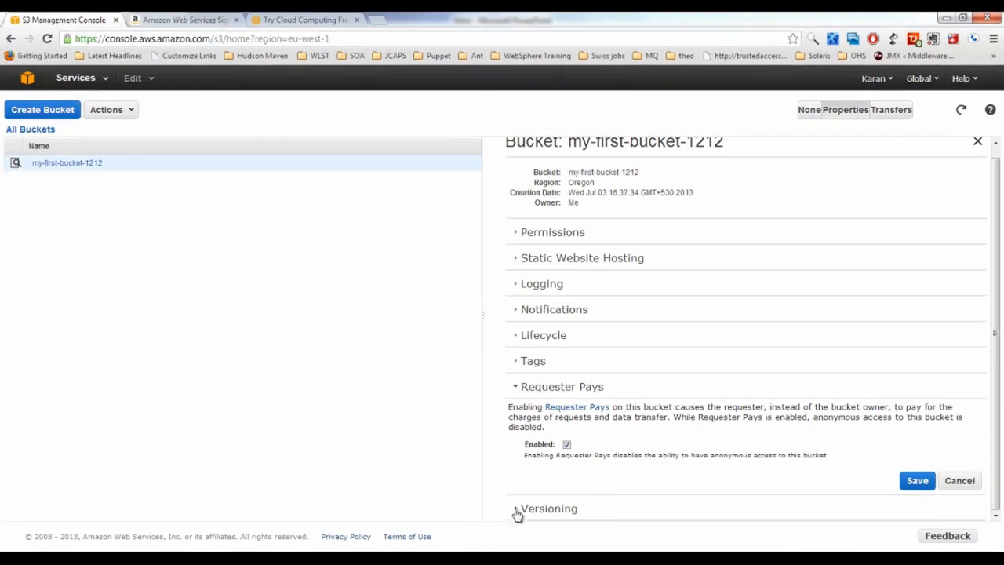
# Expand the Versioning section in my-first-bucket-1212's properties
pyautogui.click(516, 511)
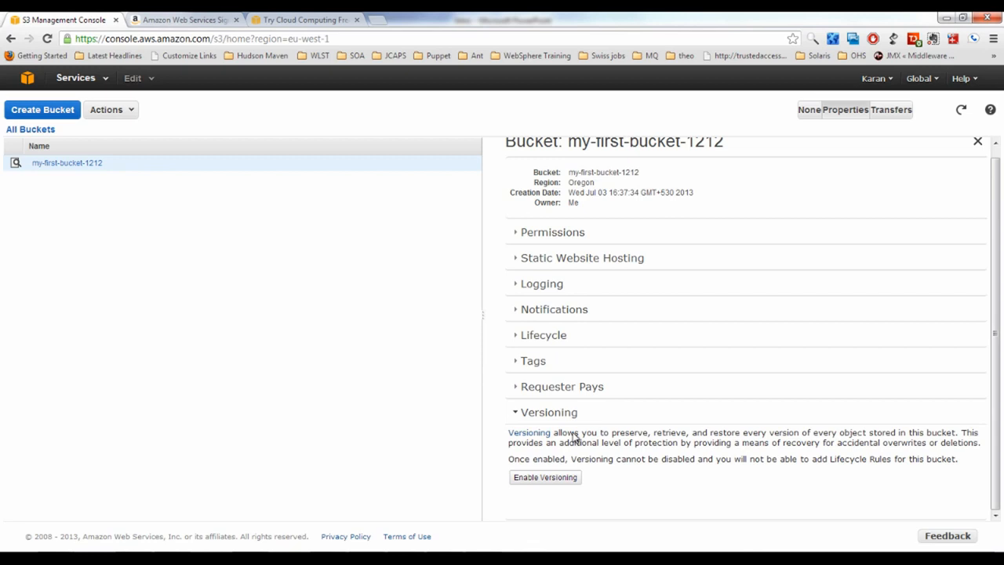
# Open my-first-bucket-1212 from the All Buckets list to see its empty contents
pyautogui.scroll(1, 591, 425)
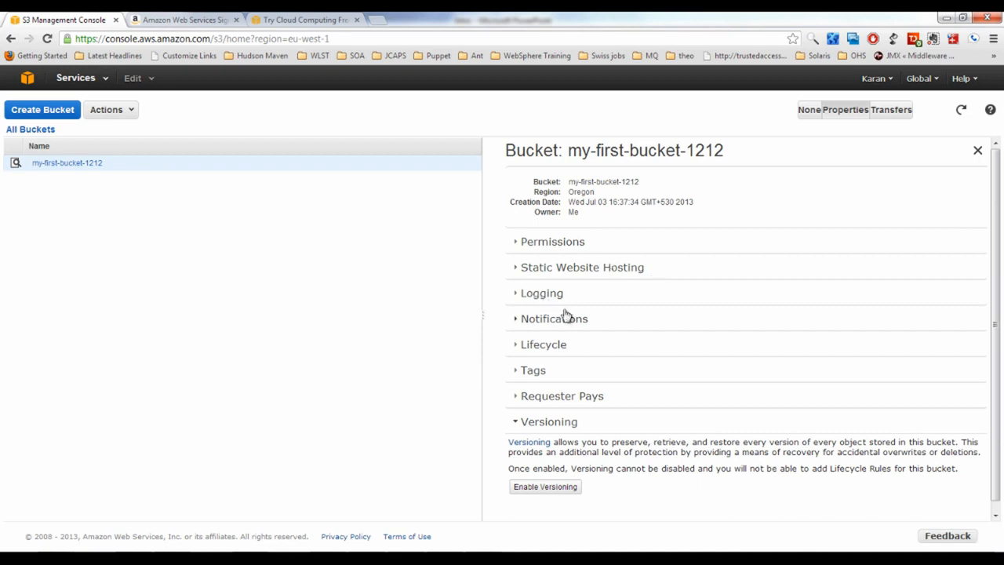
pyautogui.click(66, 165)
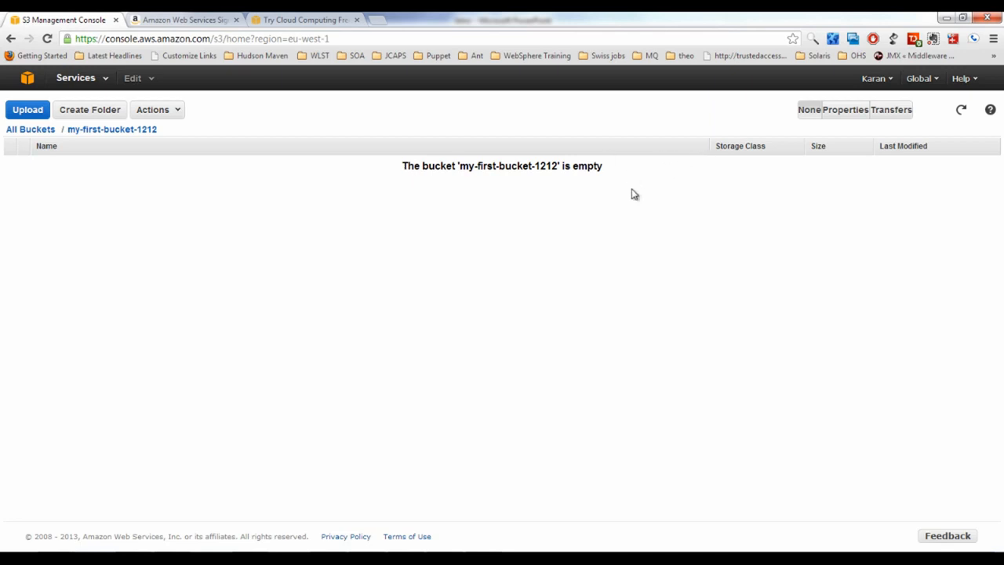
# Upload webserver.ppk from the keys folder into my-first-bucket-1212 via Actions > Upload
pyautogui.click(178, 113)
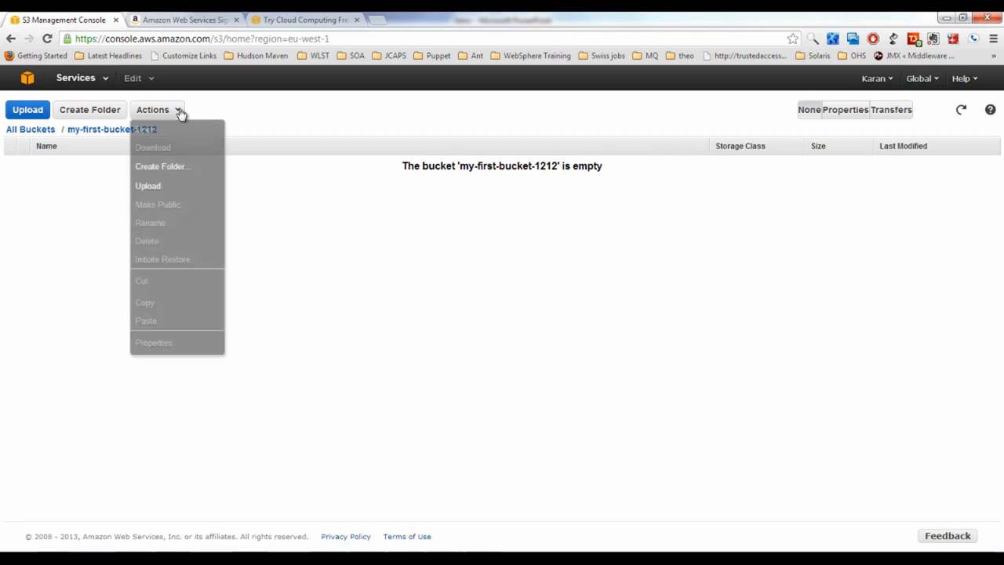
pyautogui.click(157, 193)
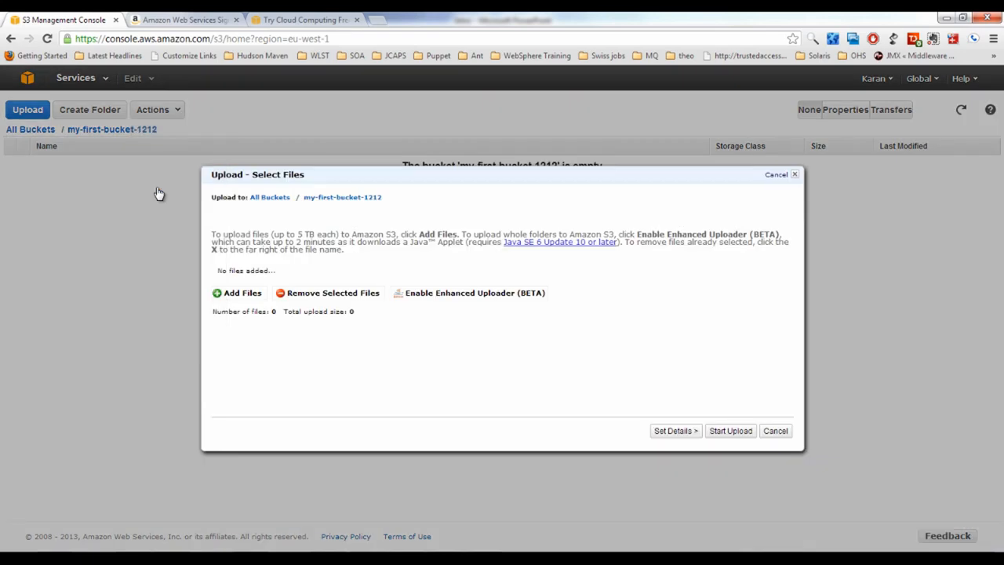
pyautogui.click(284, 345)
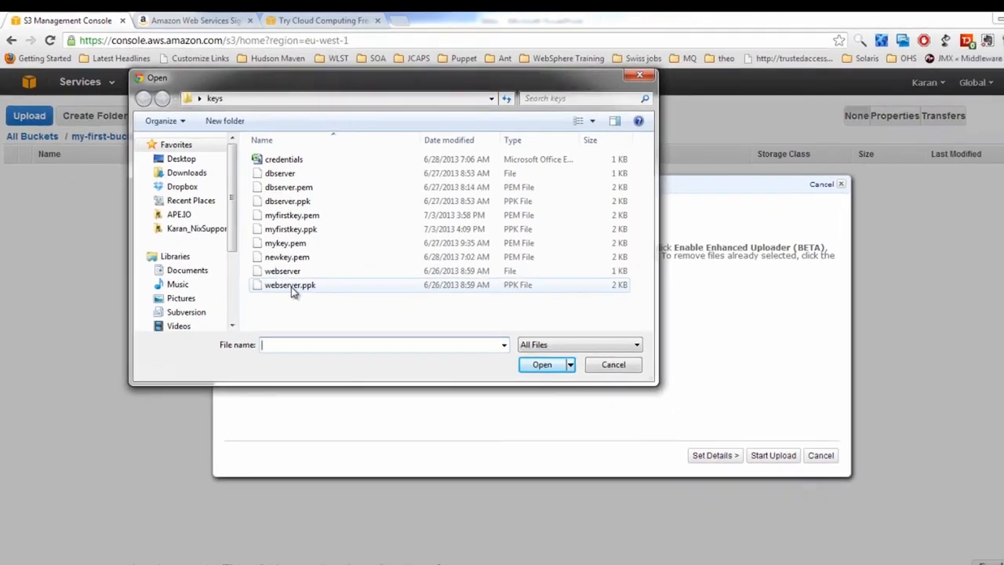
pyautogui.doubleClick(327, 317)
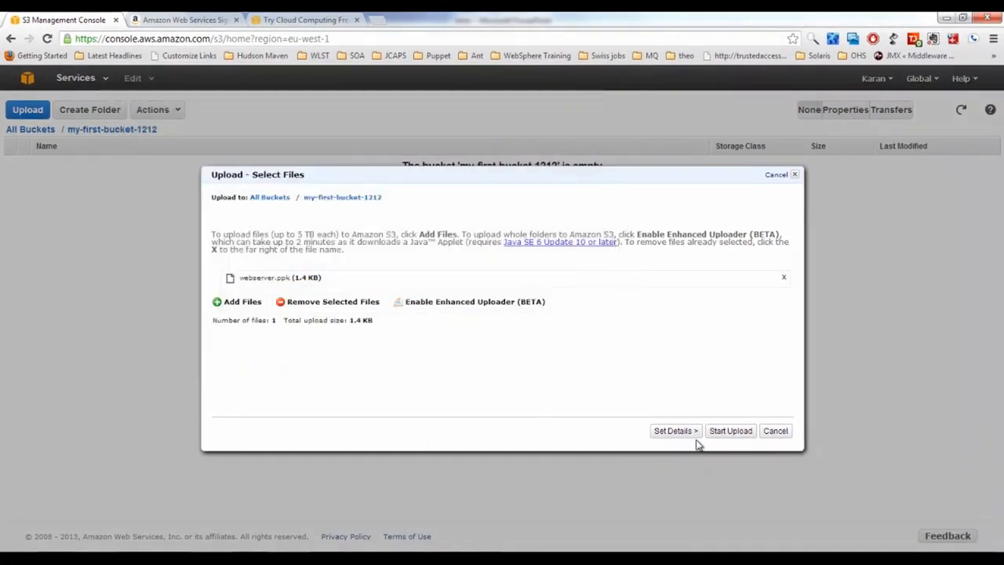
pyautogui.click(720, 433)
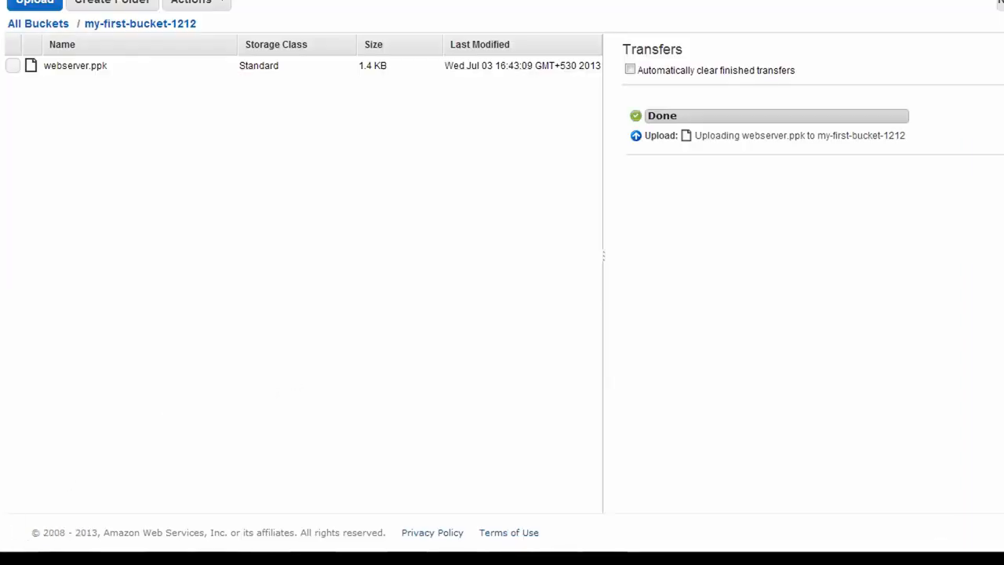
pyautogui.press('super')
# Launch CloudBerry Explorer for Amazon S3 from the CloudBerryLab group, postponing registration
pyautogui.click(56, 503)
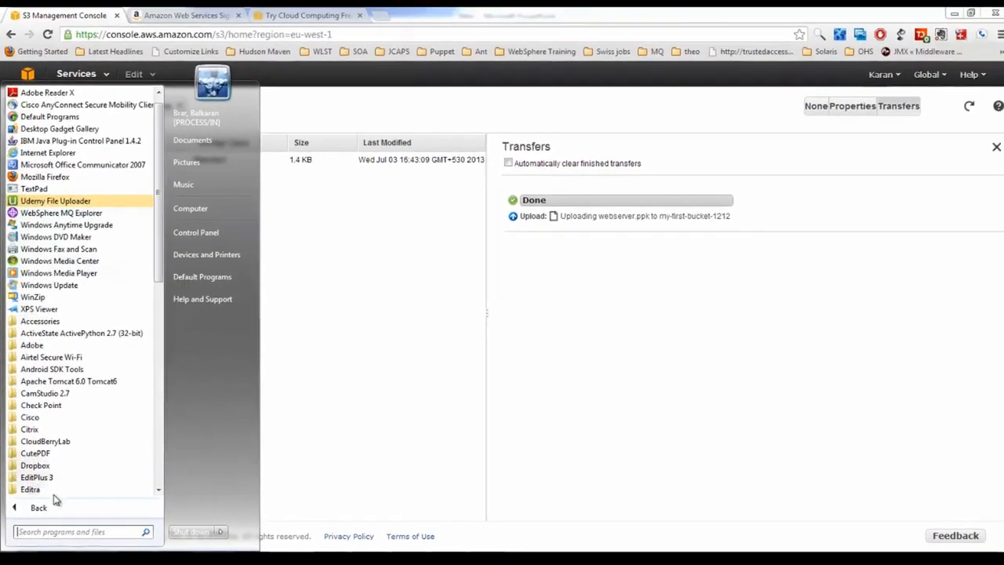
pyautogui.scroll(-1, 55, 444)
pyautogui.click(54, 407)
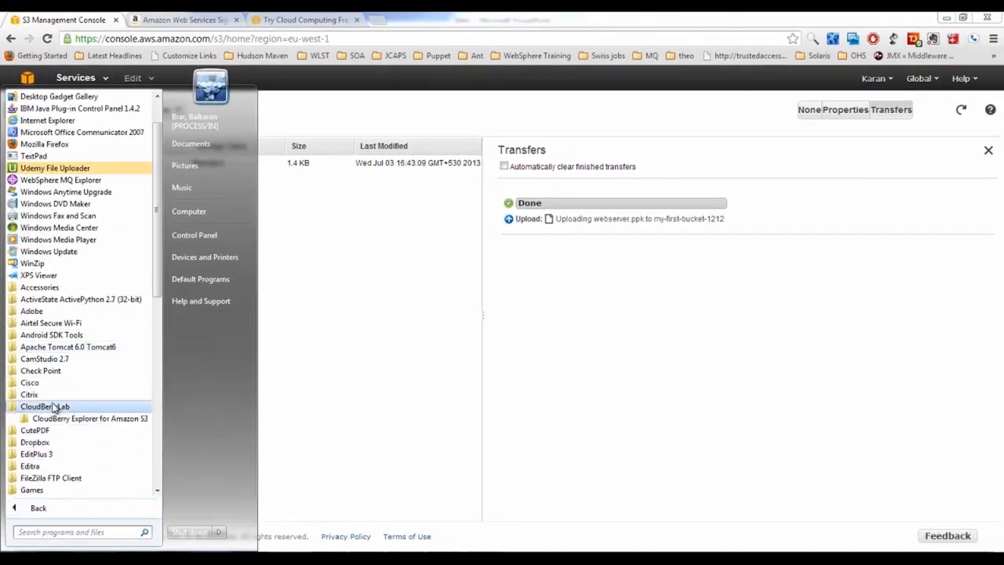
pyautogui.click(79, 418)
pyautogui.click(74, 431)
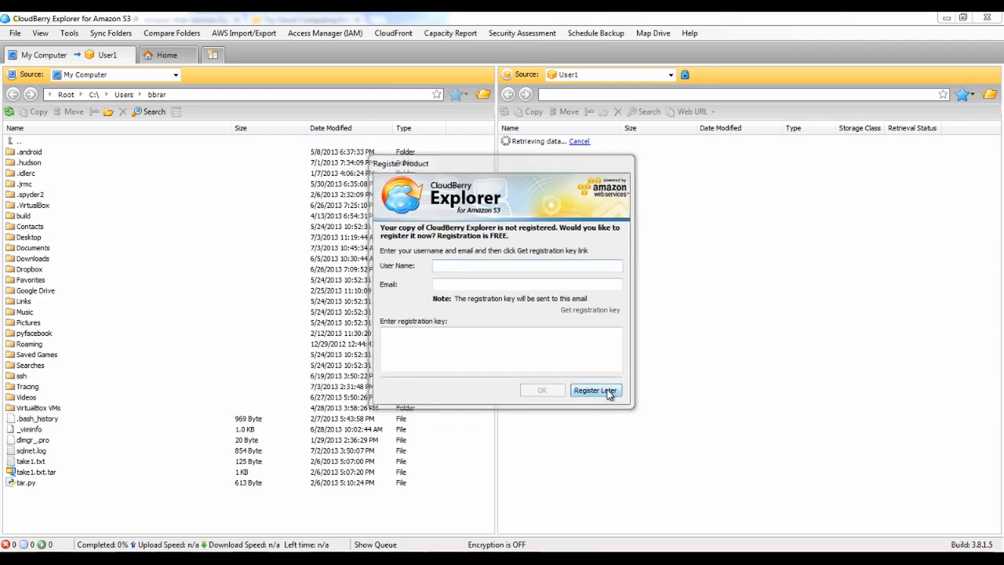
pyautogui.click(594, 391)
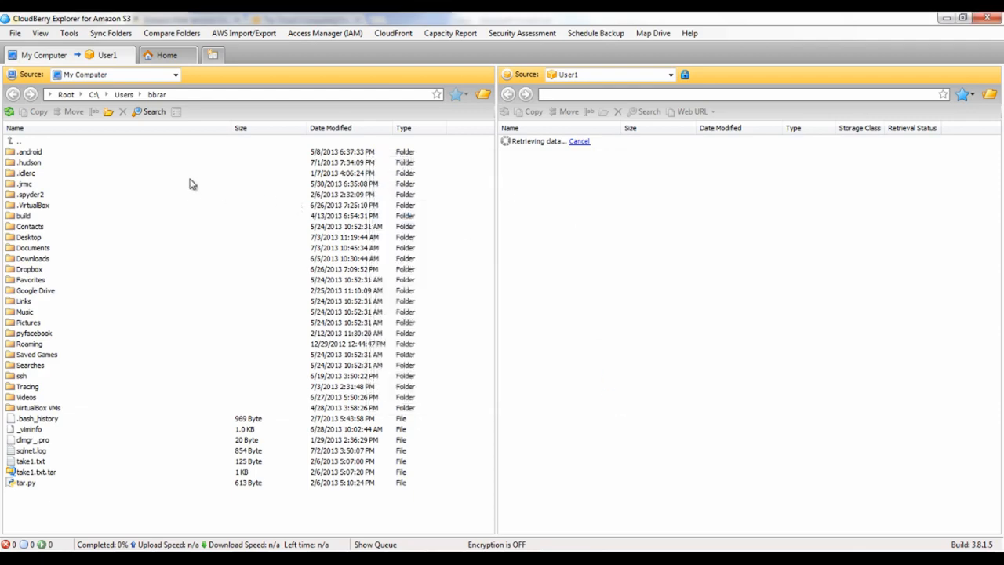
# Review the registered Amazon S3 accounts without adding one, select User 1, and close the list
pyautogui.click(16, 33)
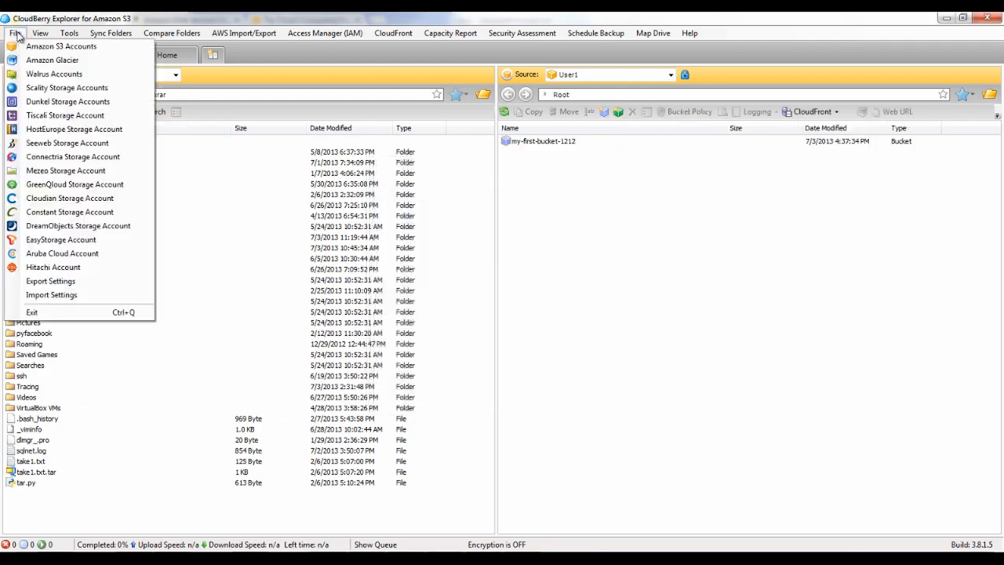
pyautogui.click(25, 45)
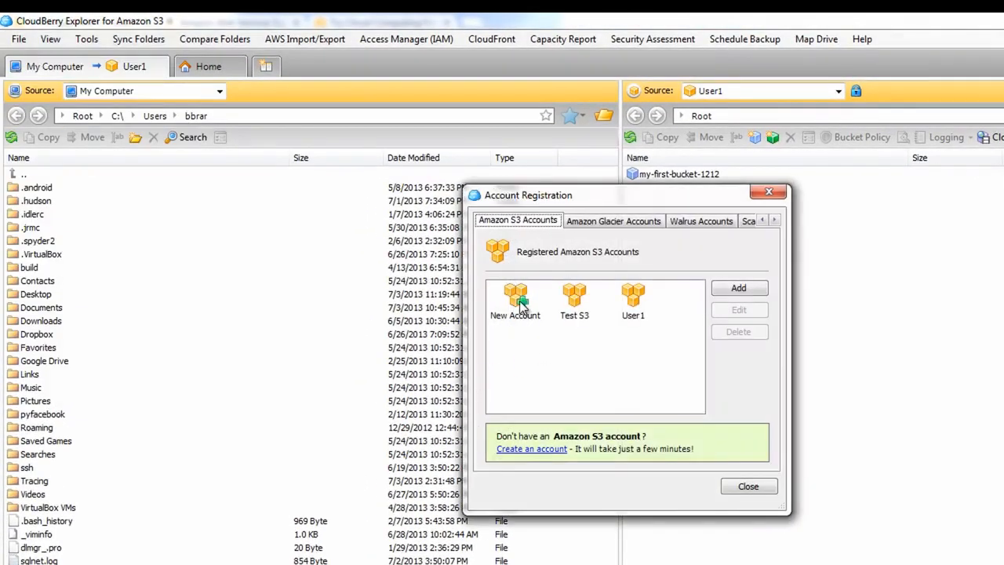
pyautogui.doubleClick(519, 300)
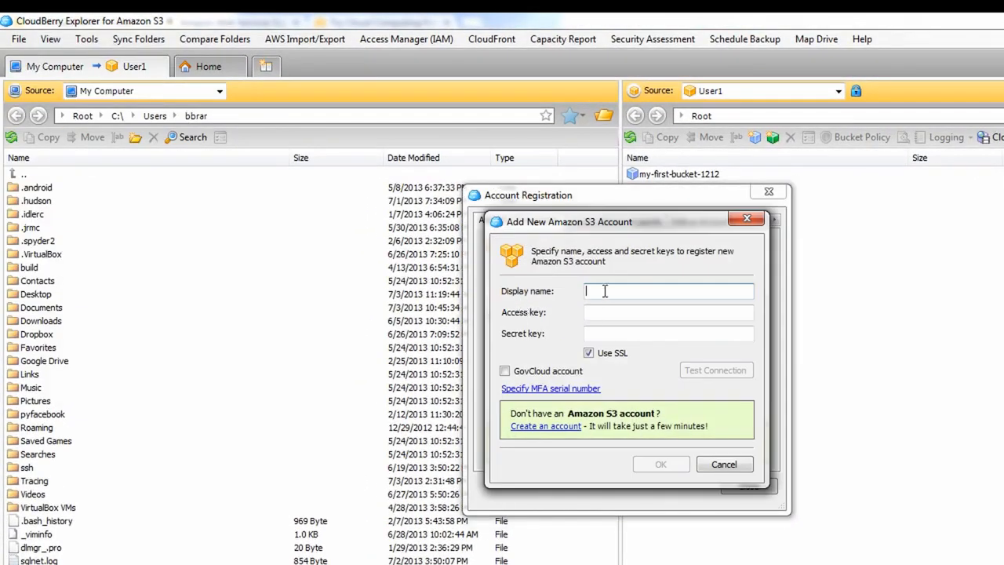
pyautogui.click(599, 310)
pyautogui.click(594, 335)
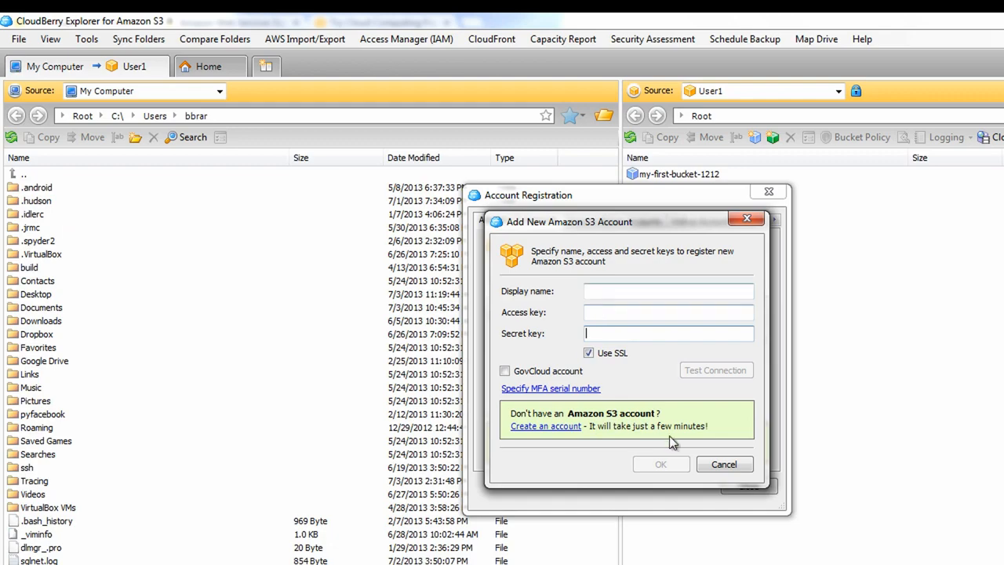
pyautogui.click(723, 464)
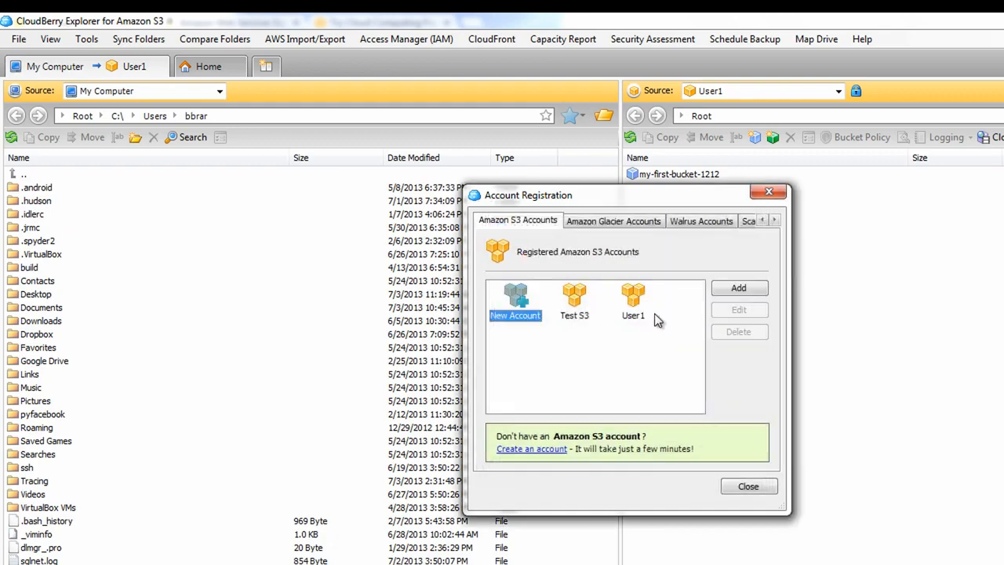
pyautogui.click(662, 320)
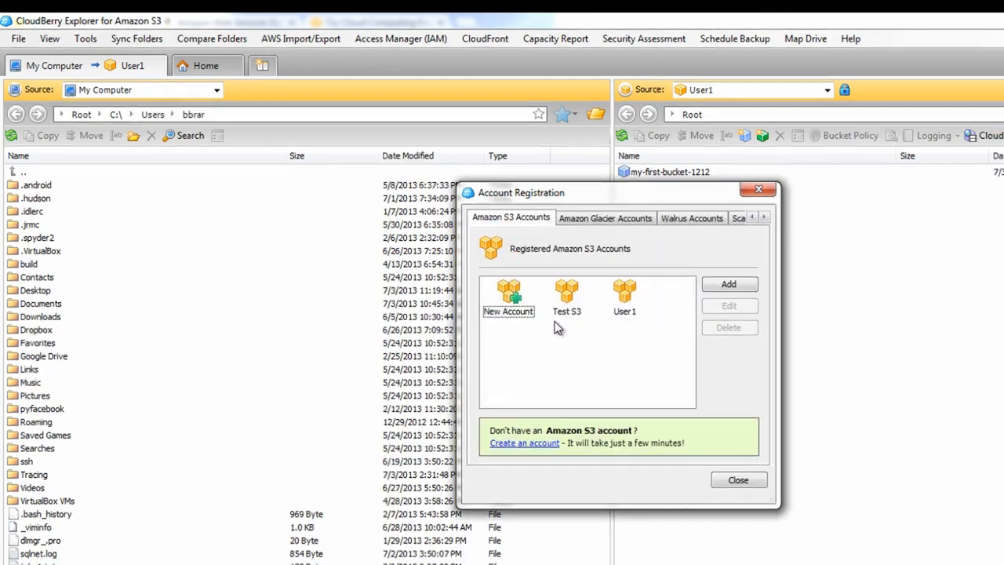
pyautogui.click(564, 302)
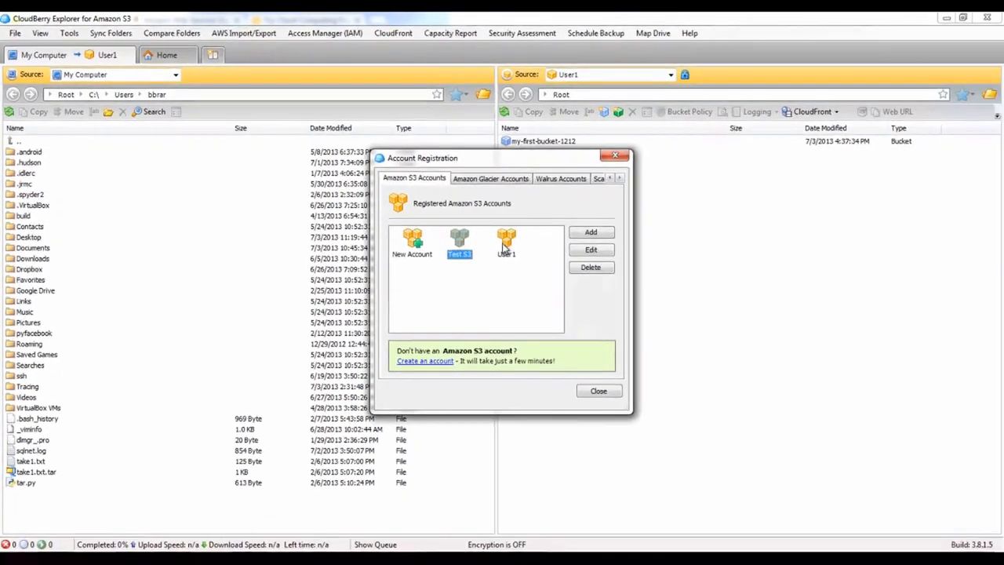
pyautogui.click(624, 294)
pyautogui.click(740, 483)
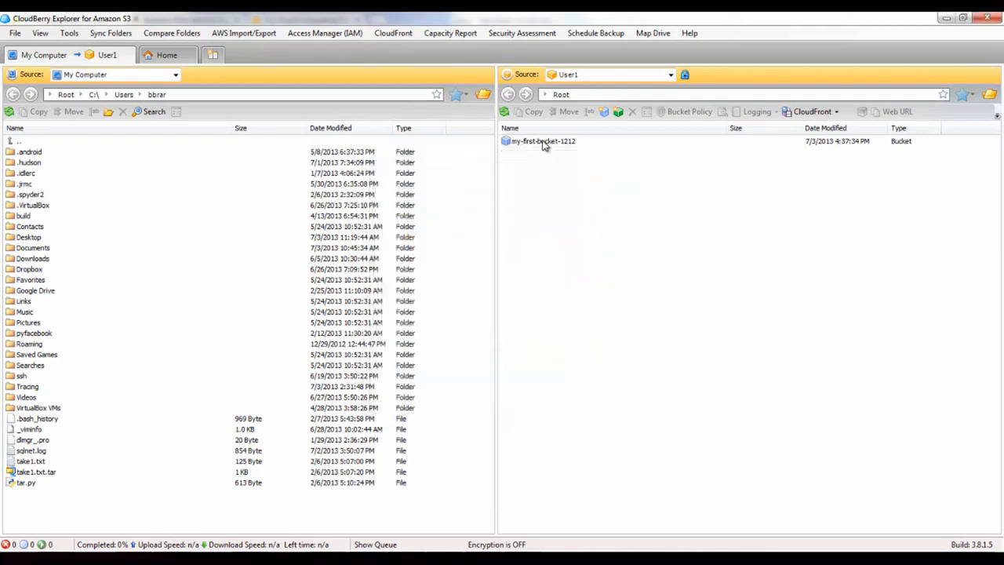
# Open my-first-bucket-1212 in CloudBerry to list its files, including webserver.ppk
pyautogui.click(544, 143)
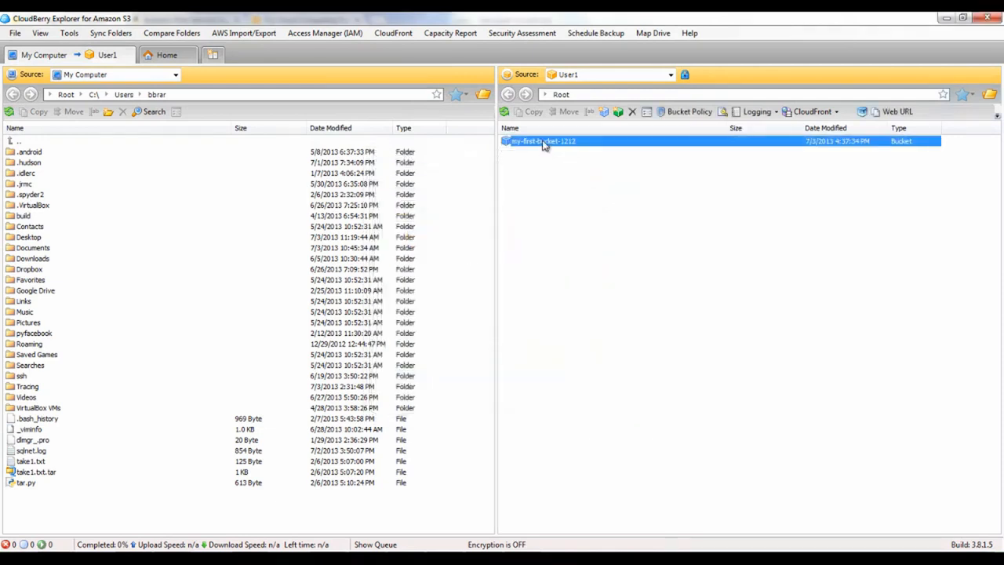
pyautogui.doubleClick(544, 143)
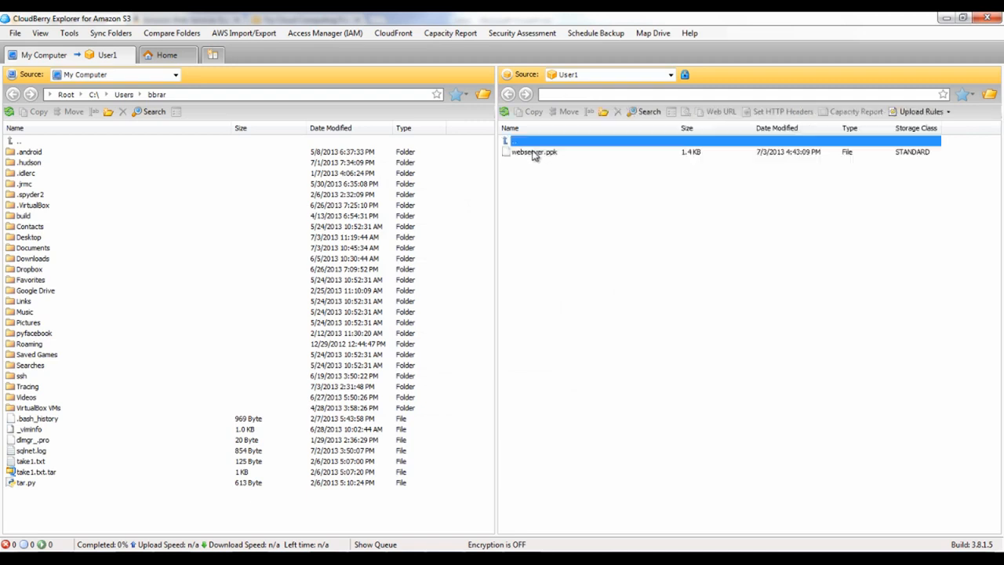
pyautogui.click(532, 153)
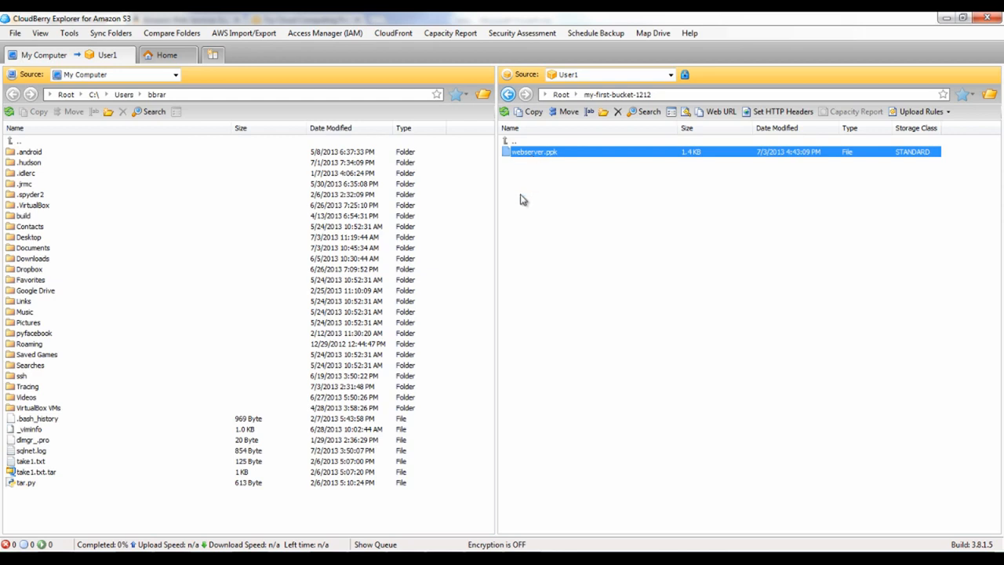
# Copy test.html from the local Desktop into my-first-bucket-1212 and confirm the copy
pyautogui.doubleClick(28, 237)
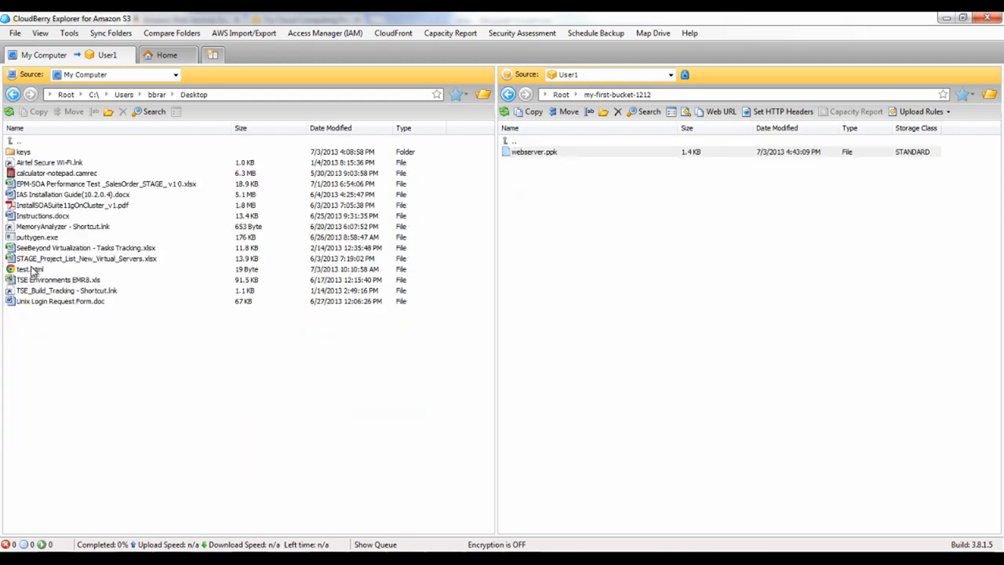
pyautogui.click(32, 270)
pyautogui.rightClick(31, 270)
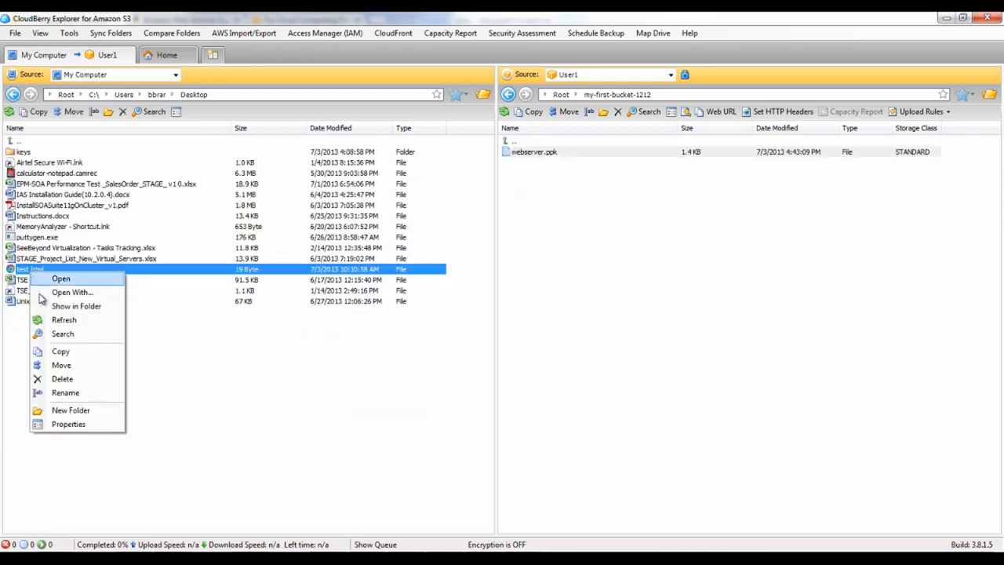
pyautogui.click(152, 400)
pyautogui.click(59, 271)
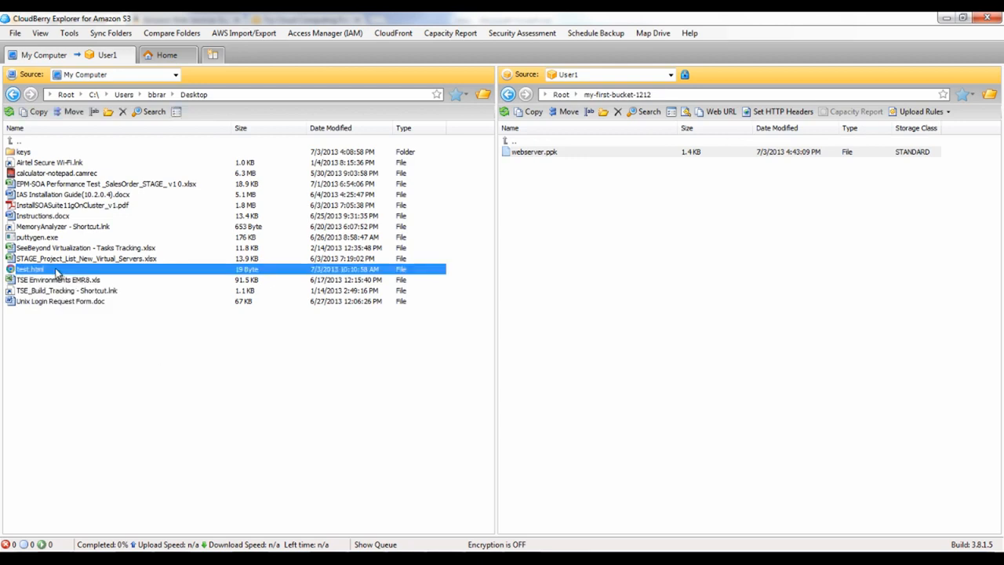
pyautogui.moveTo(51, 272); pyautogui.dragTo(613, 319)
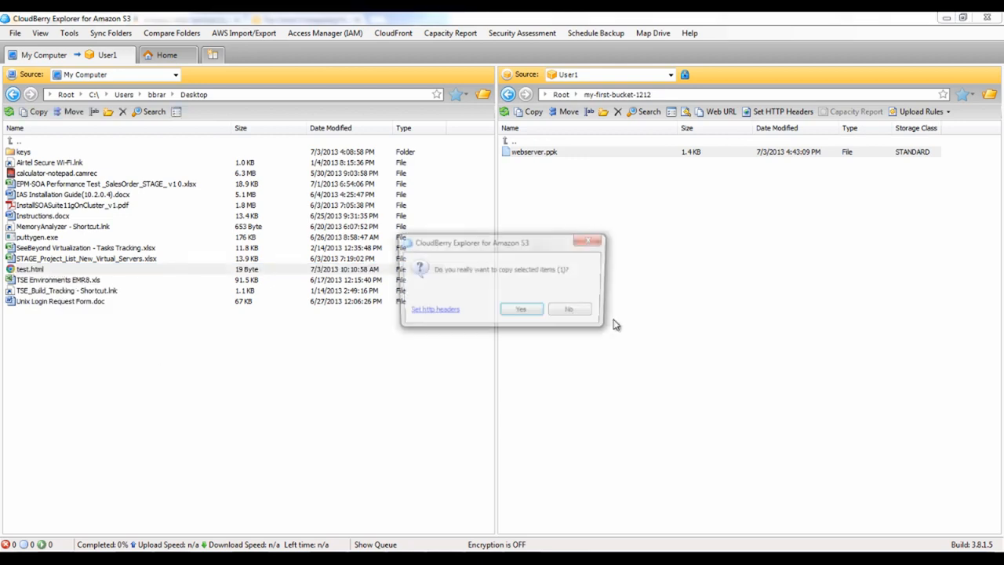
pyautogui.click(523, 312)
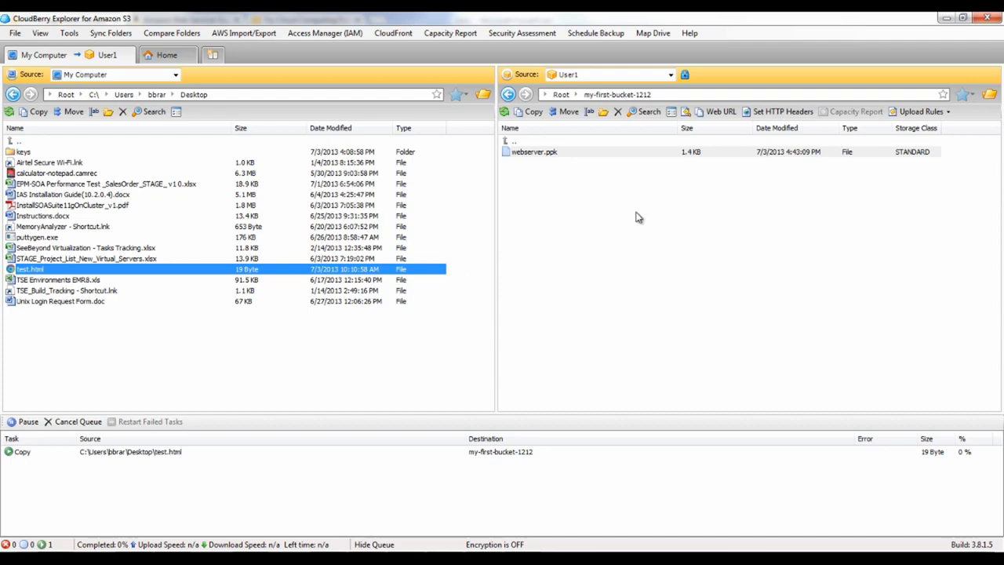
# Return to the S3 console and open the properties of my-first-bucket-1212
pyautogui.click(948, 19)
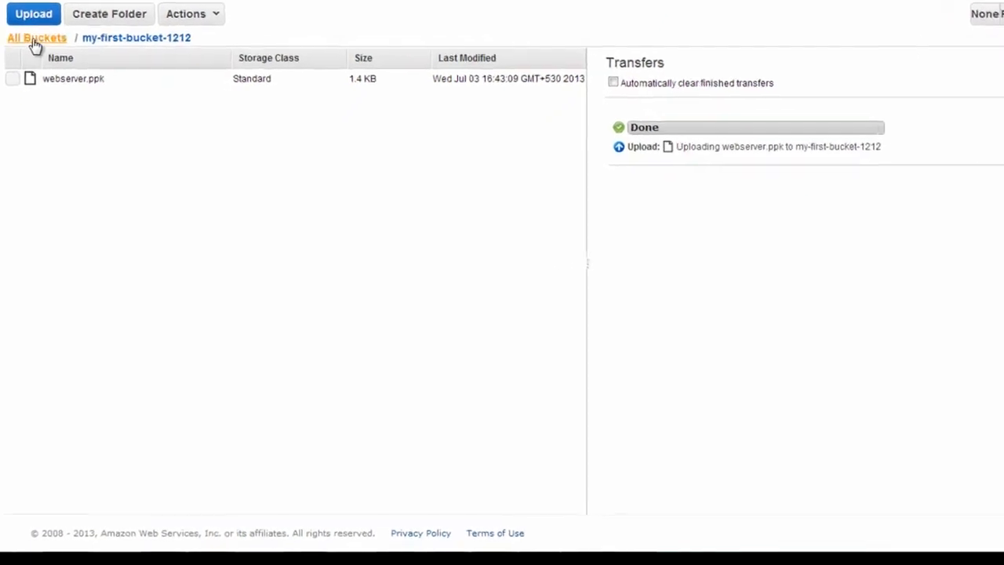
pyautogui.click(34, 39)
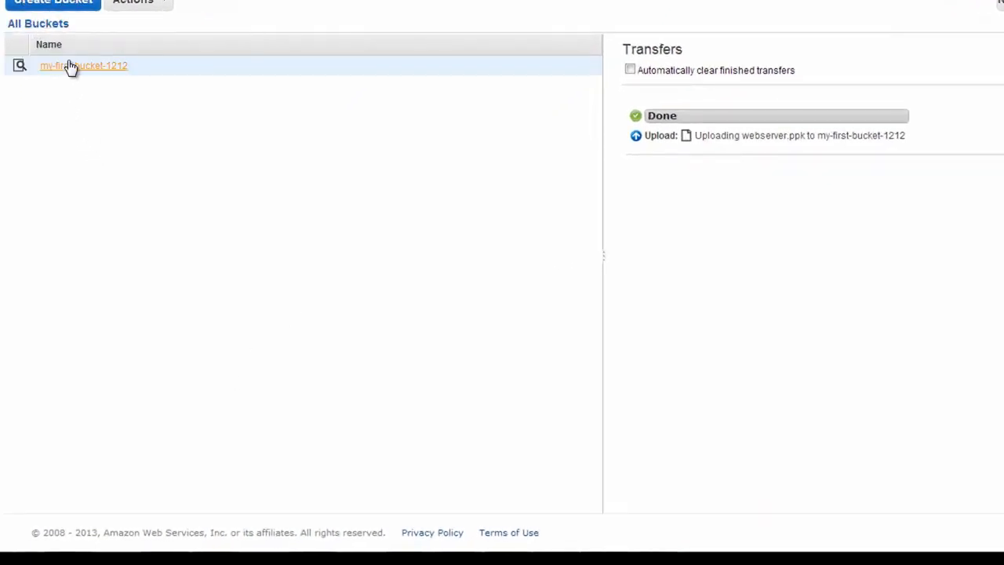
pyautogui.rightClick(69, 67)
pyautogui.click(109, 161)
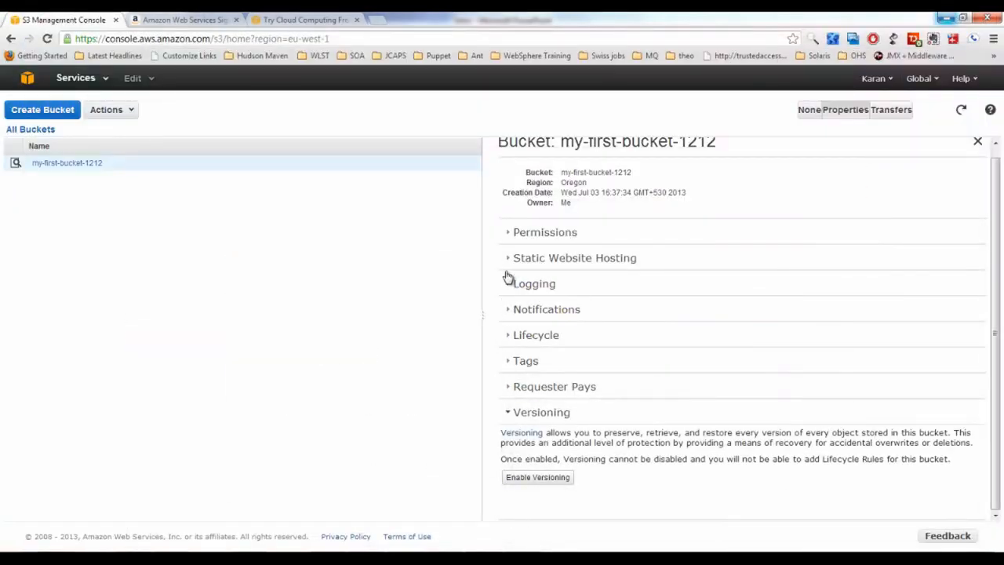
# Select the Static Website Hosting endpoint my-first-bucket-1212.s3-website-us-west-2.amazonaws.com
pyautogui.click(511, 259)
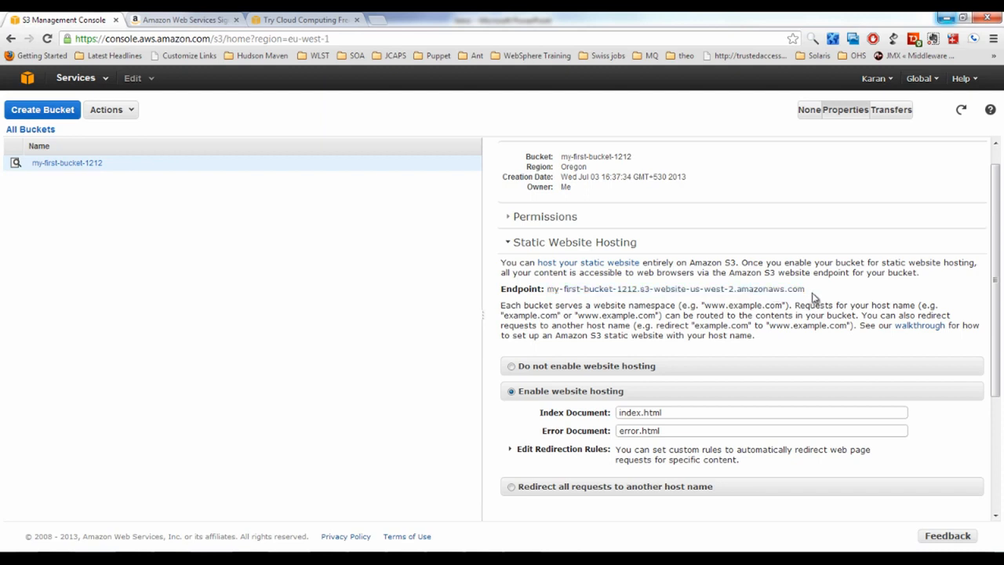
pyautogui.moveTo(816, 292); pyautogui.dragTo(549, 292)
pyautogui.hotkey('ctrl', 'c')
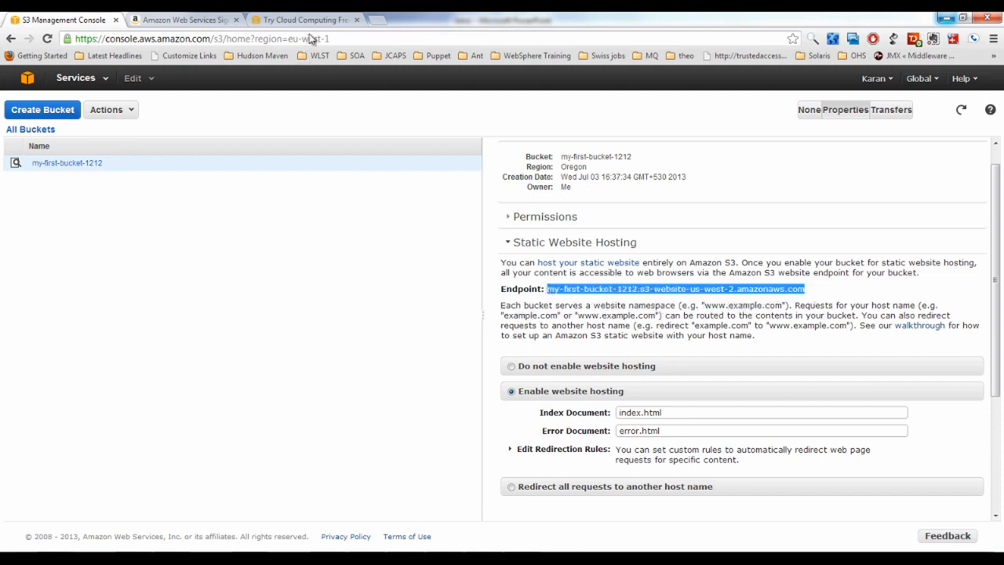
pyautogui.click(377, 20)
# Load the endpoint's /test.html page and verify it reads 'This is a test html'
pyautogui.hotkey('ctrl', 'v')
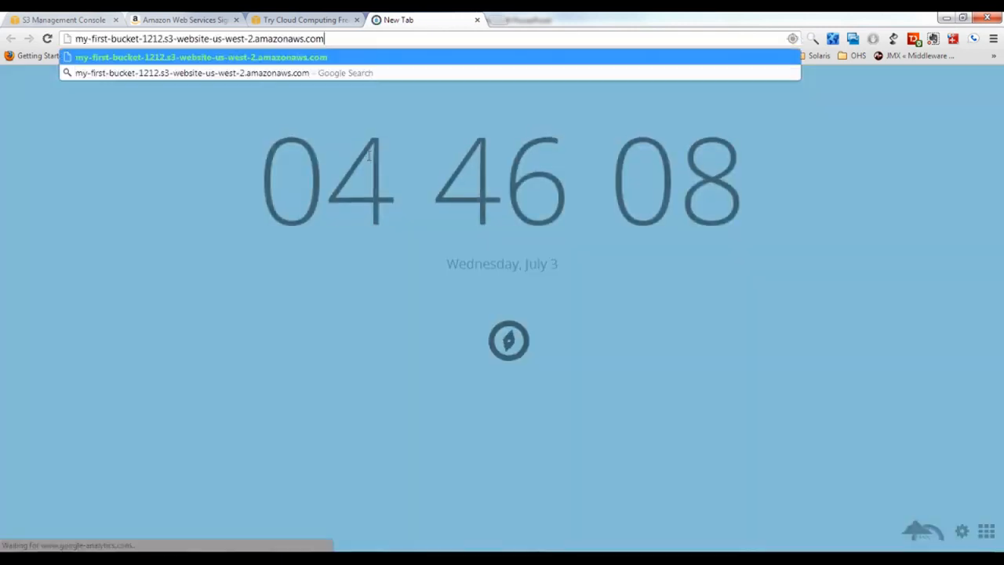
pyautogui.write('/test.html')
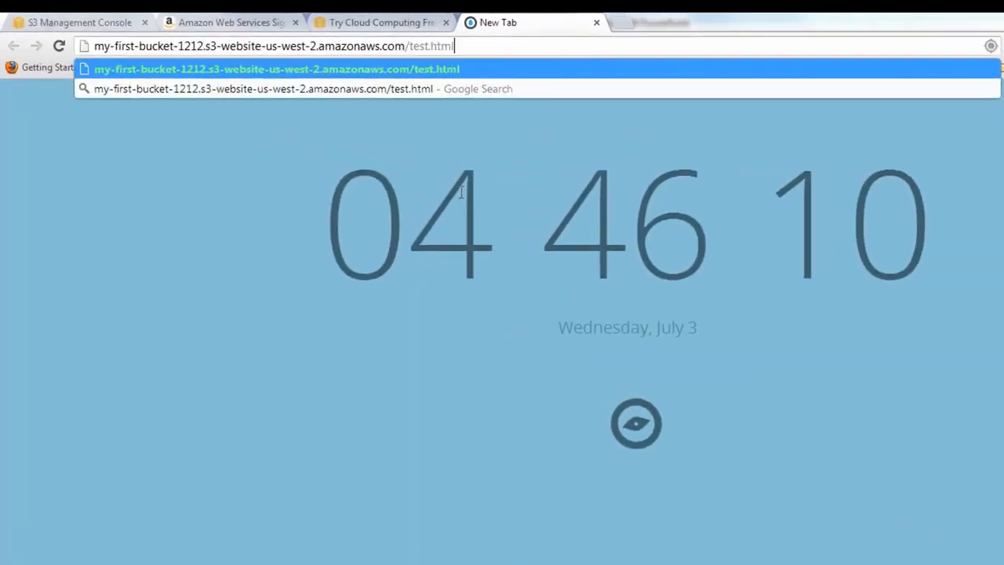
pyautogui.press('Return')
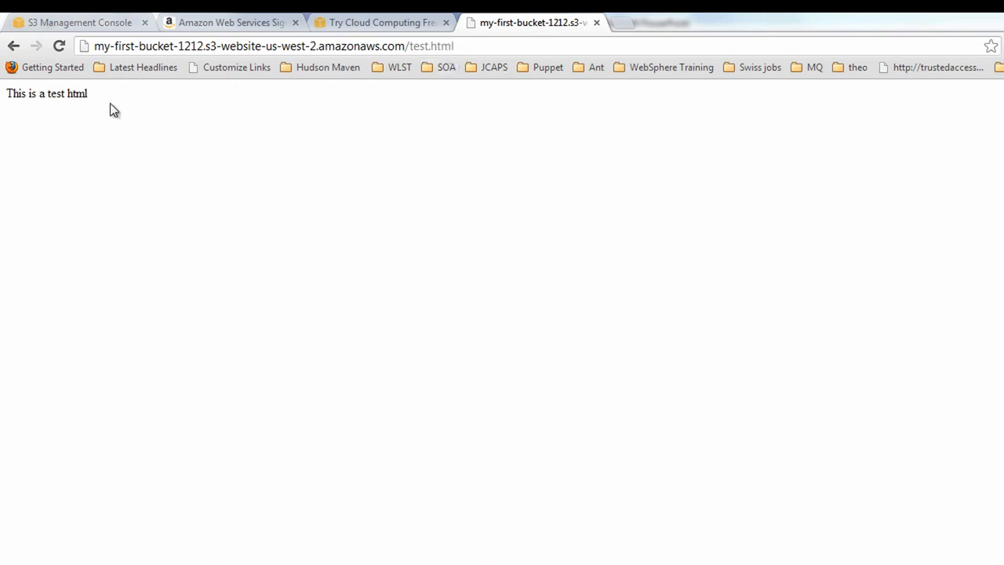
pyautogui.moveTo(96, 97); pyautogui.dragTo(4, 94)
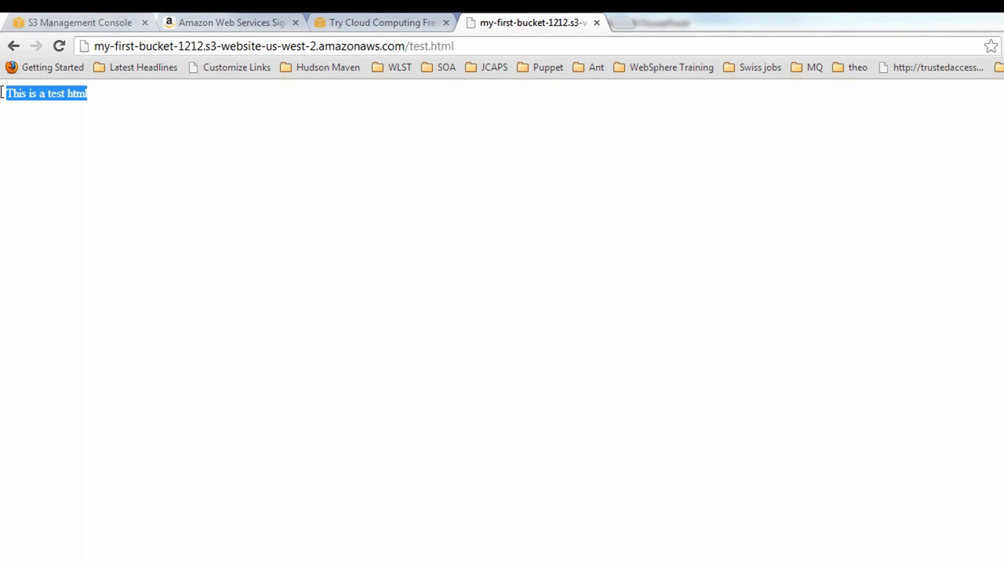
pyautogui.click(35, 162)
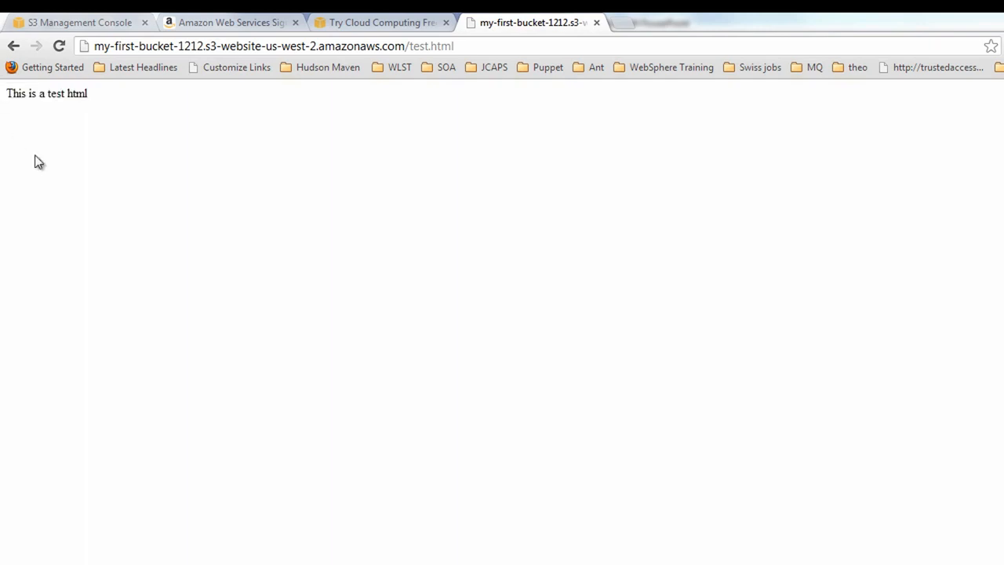
# Select the endpoint host name in the browser address bar
pyautogui.click(405, 46)
pyautogui.moveTo(405, 45); pyautogui.dragTo(94, 60)
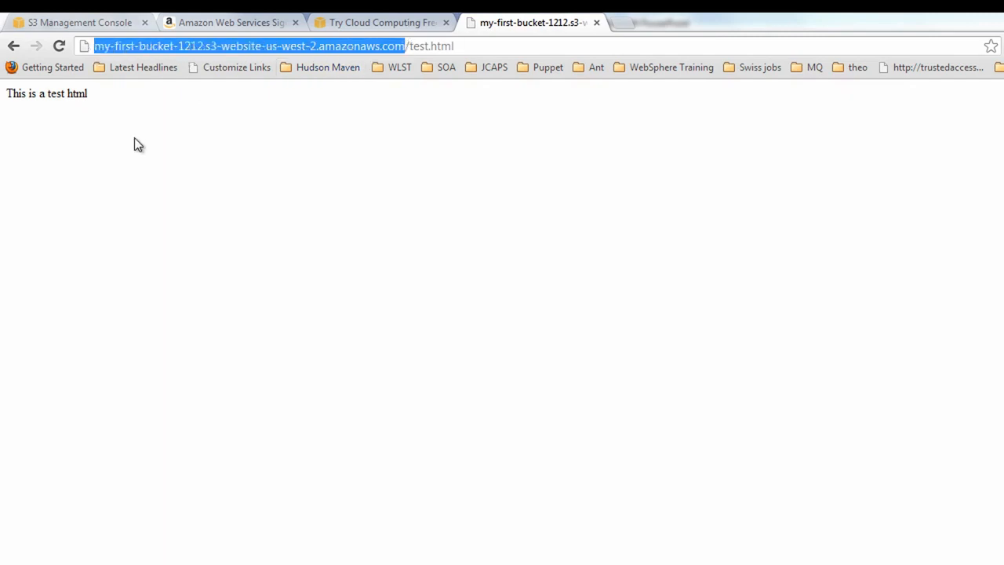
pyautogui.moveTo(94, 46); pyautogui.dragTo(405, 48)
# Go to EC2 Instances and select My First Server's Public DNS value
pyautogui.click(267, 45)
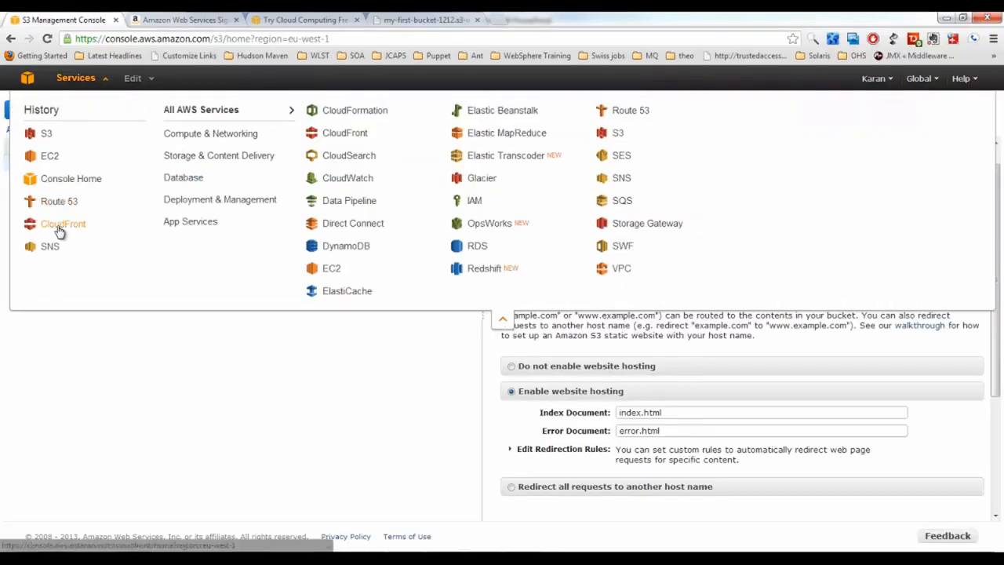
pyautogui.click(50, 156)
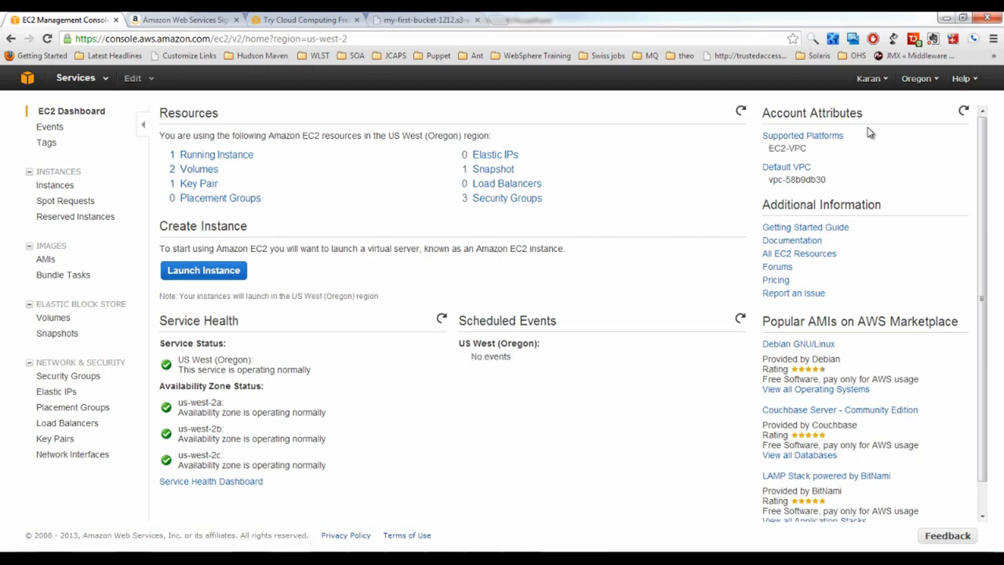
pyautogui.click(43, 186)
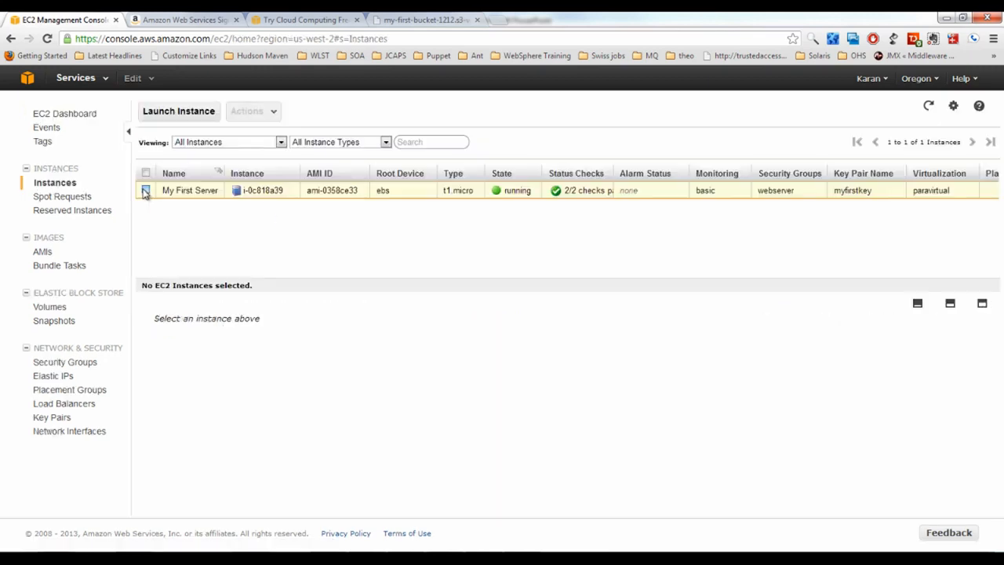
pyautogui.scroll(-3, 241, 400)
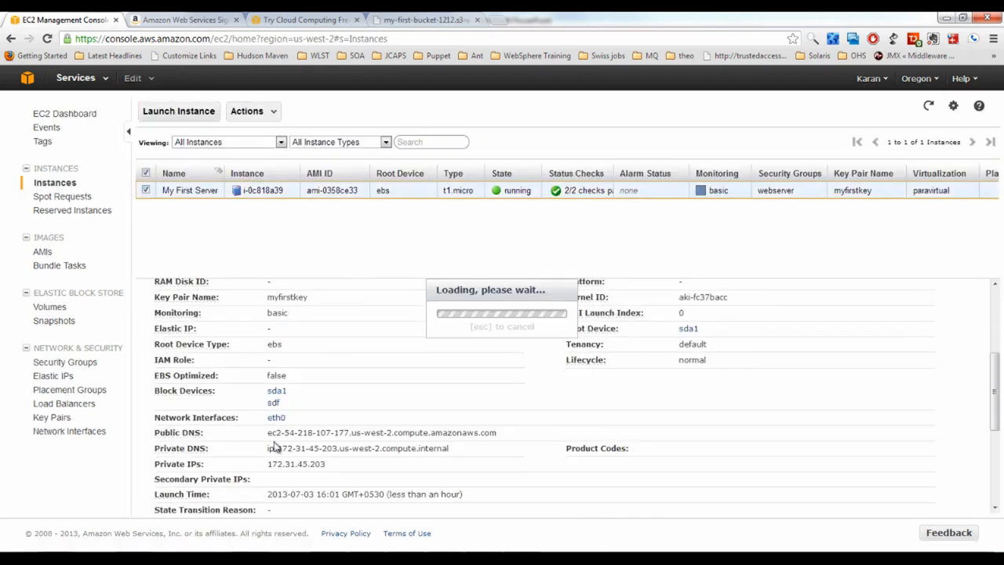
pyautogui.moveTo(270, 436); pyautogui.dragTo(496, 445)
pyautogui.hotkey('ctrl', 'c')
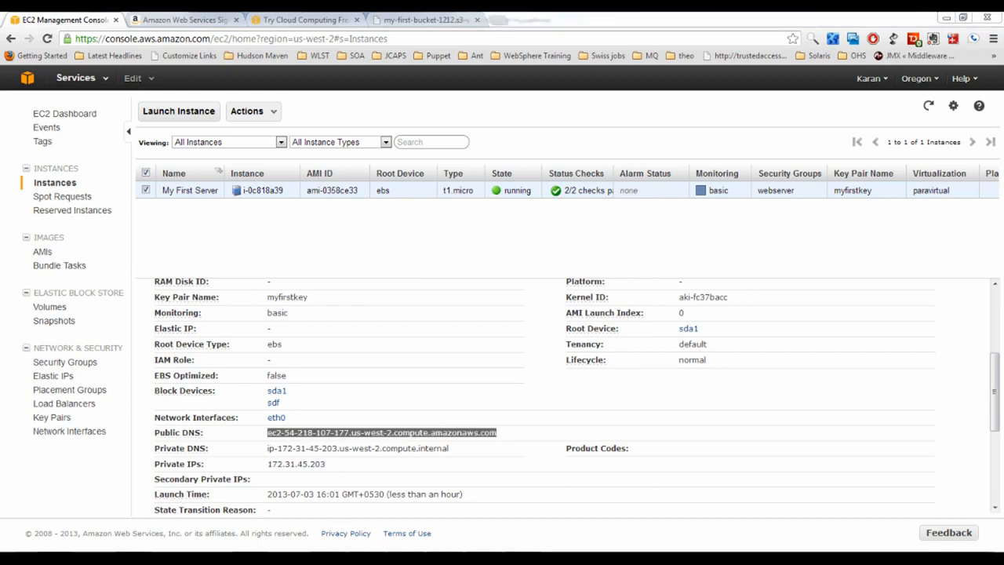
# Open a PuTTY SSH session to the pasted public DNS using the myfirstkey.ppk private key
pyautogui.click(538, 299)
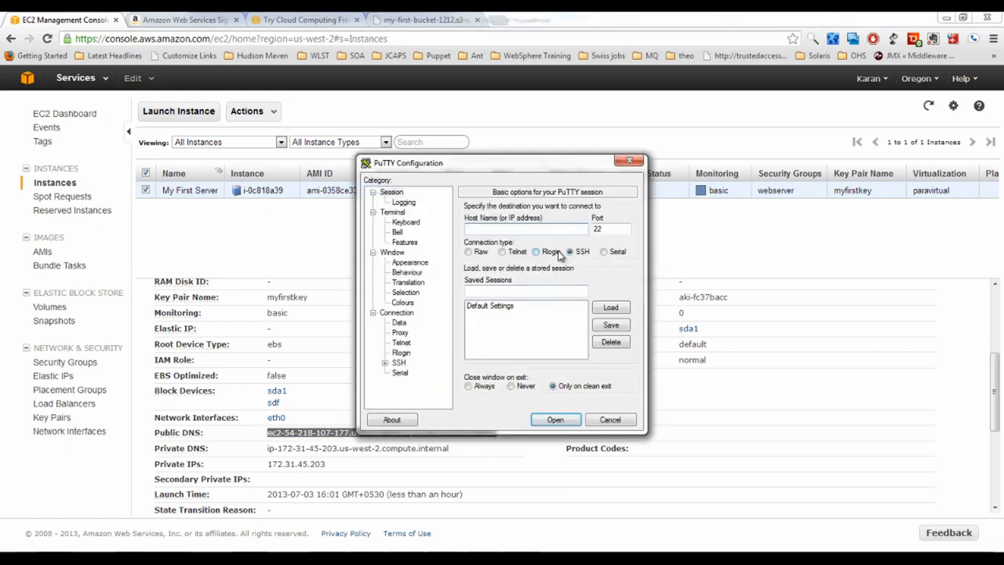
pyautogui.hotkey('ctrl', 'v')
pyautogui.click(384, 362)
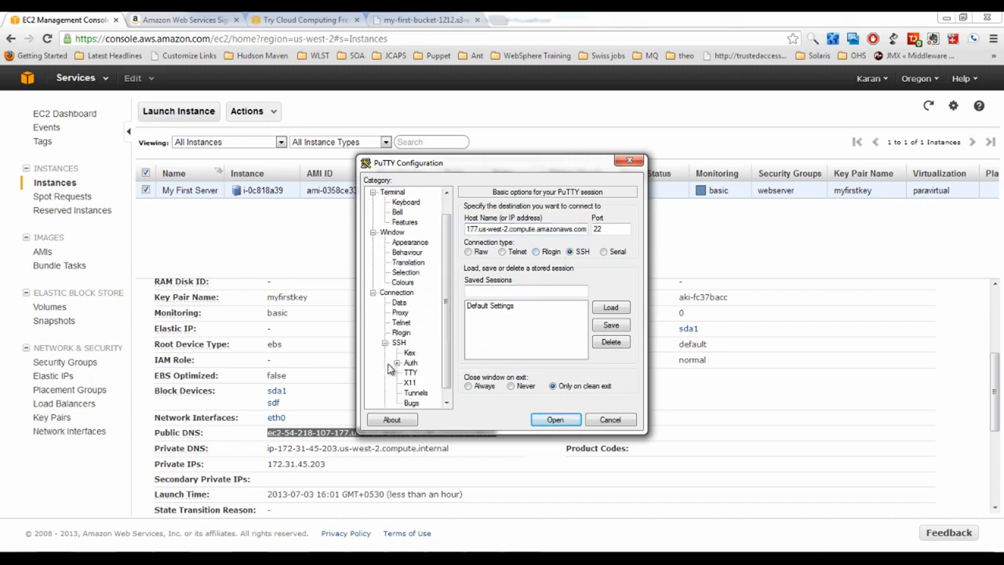
pyautogui.click(410, 363)
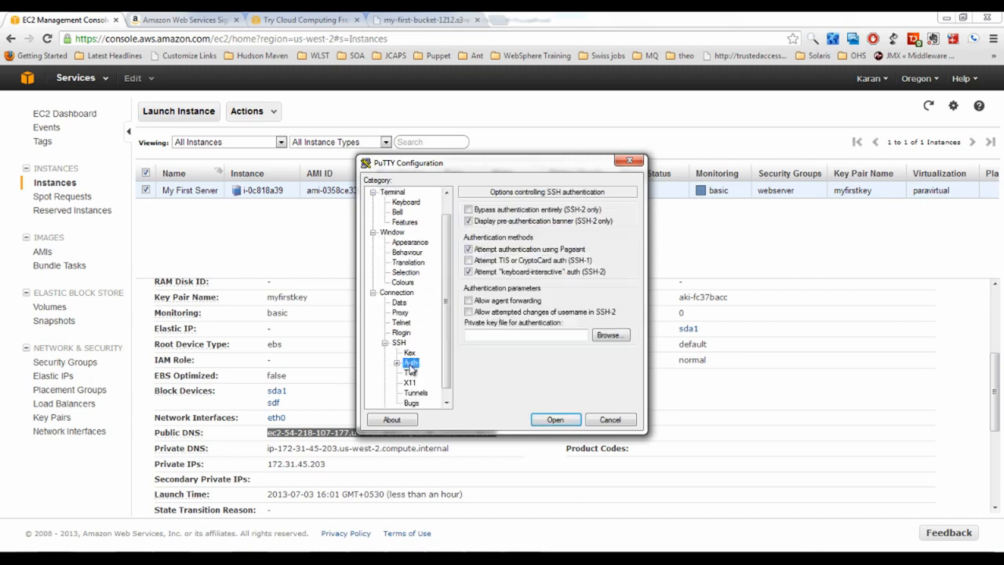
pyautogui.click(610, 336)
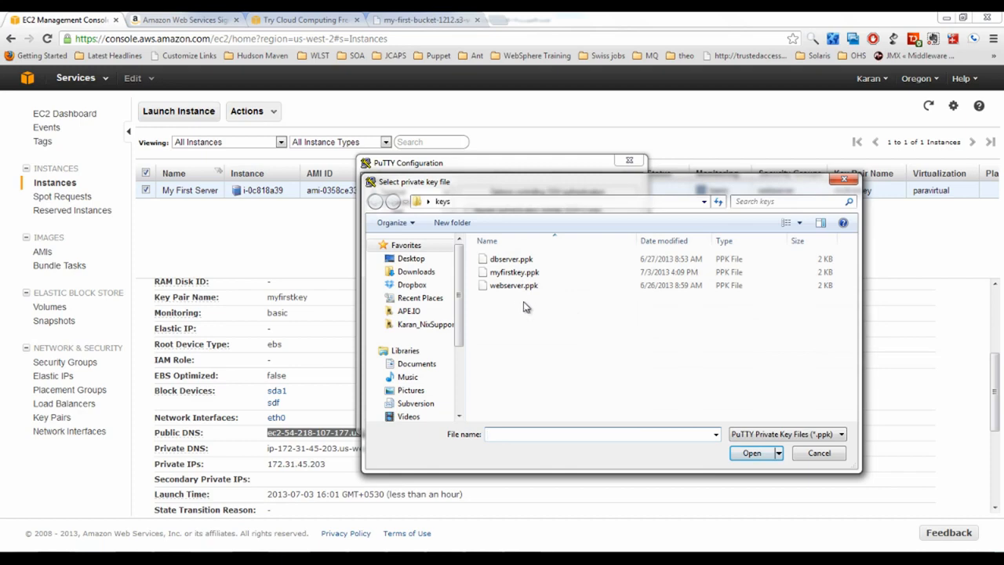
pyautogui.doubleClick(517, 273)
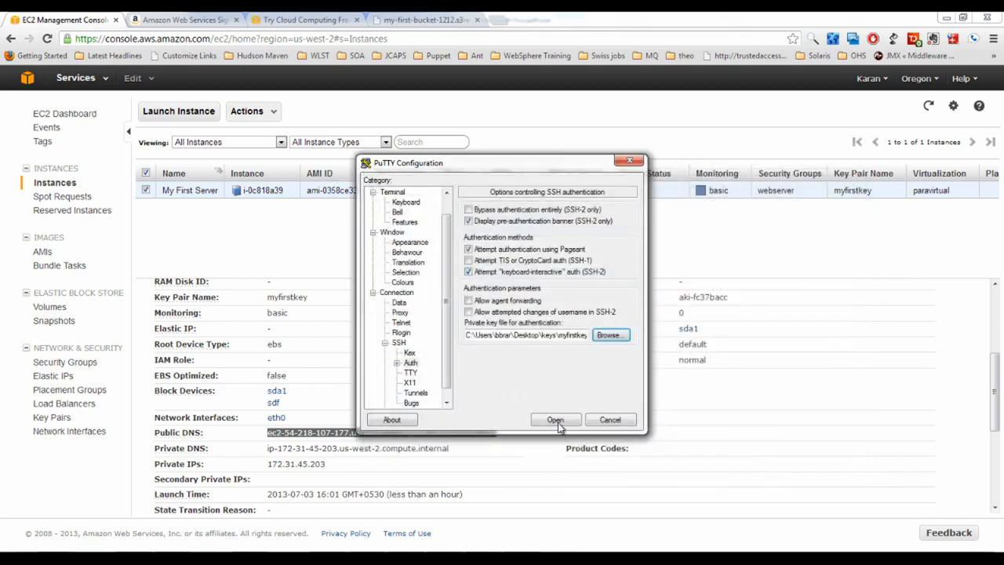
pyautogui.click(558, 419)
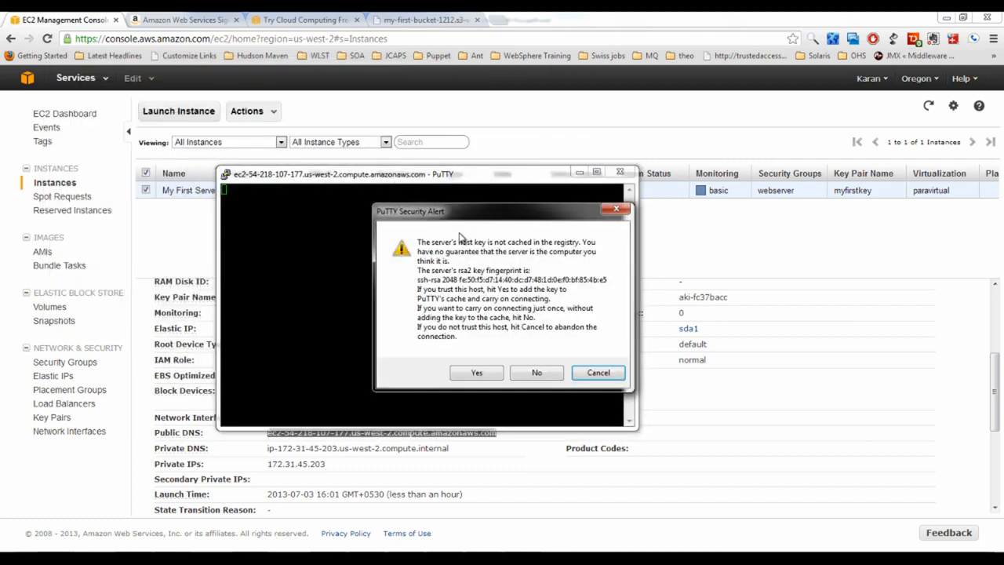
# Accept the server's host key and log in as ec2-user
pyautogui.press('Left')
pyautogui.press('Left')
pyautogui.press('Return')
pyautogui.write('e')
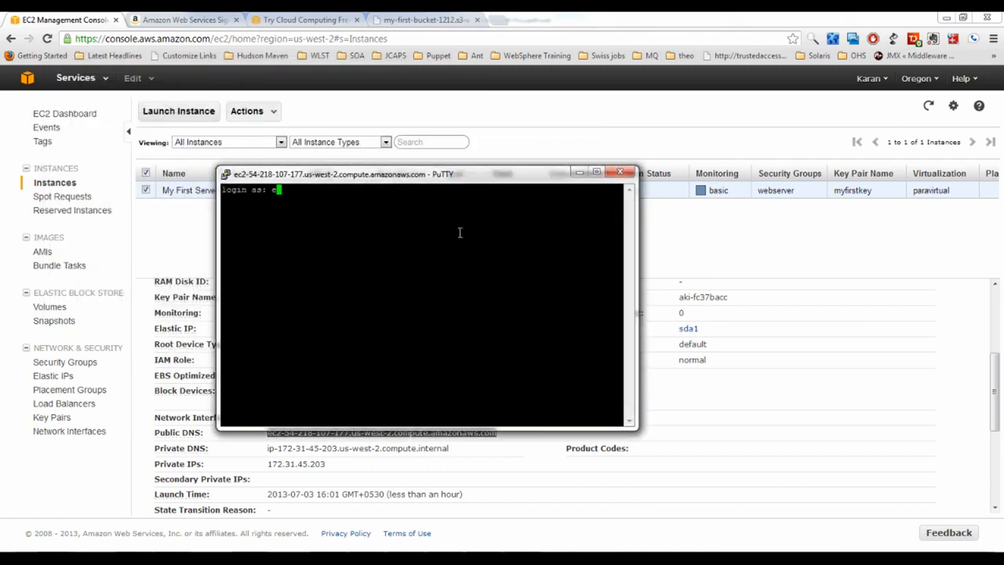
pyautogui.write('c2-user')
pyautogui.press('Return')
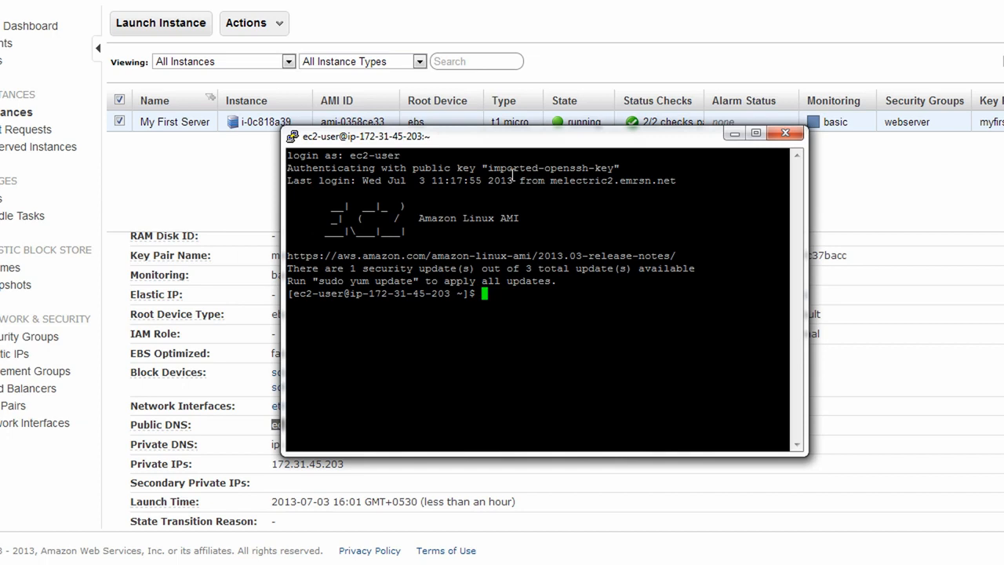
# Become root with sudo -i, yum install s3cmd answering y twice, then run s3cmd --configure
pyautogui.write('sudo -i')
pyautogui.press('Return')
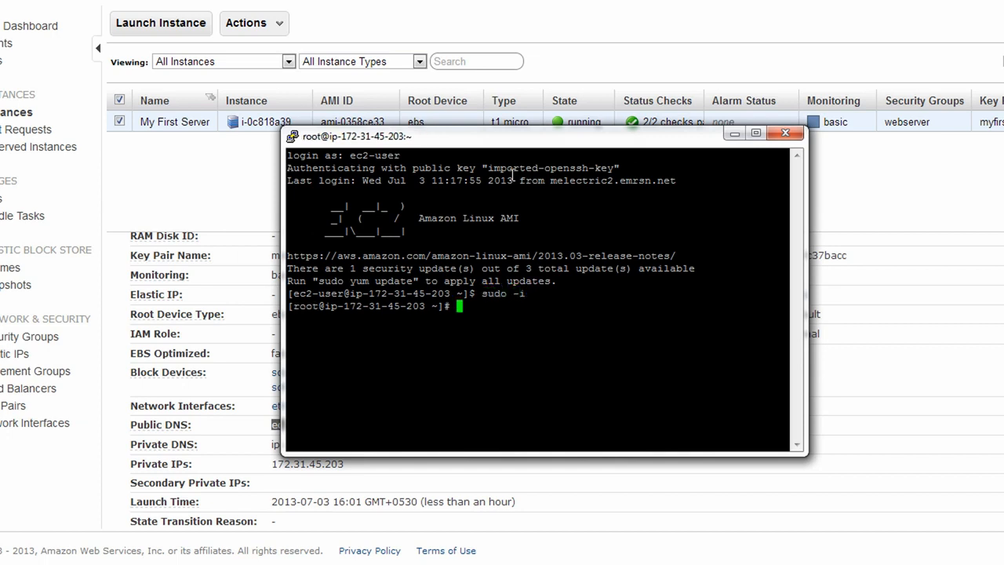
pyautogui.write('yum install s3cmd')
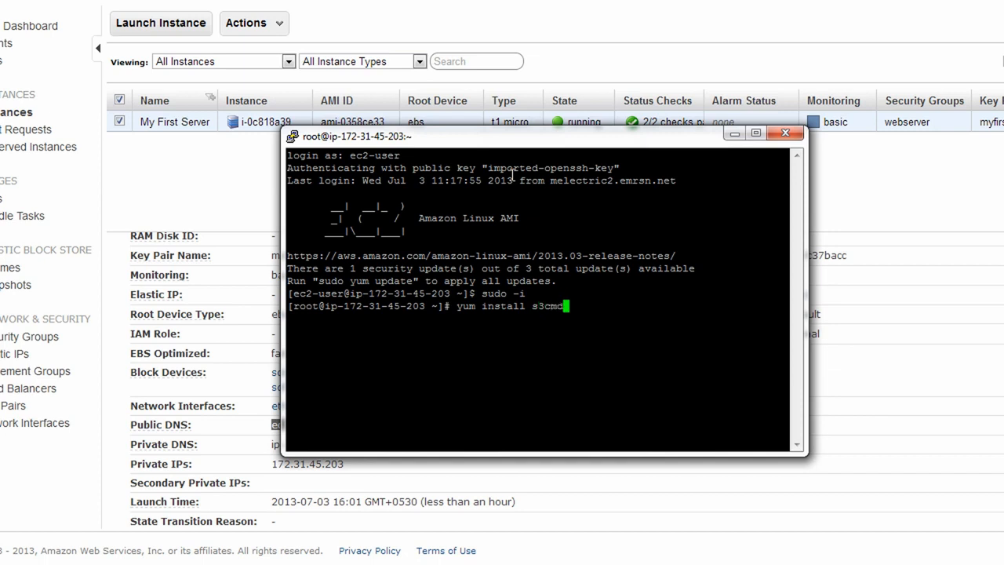
pyautogui.press('Return')
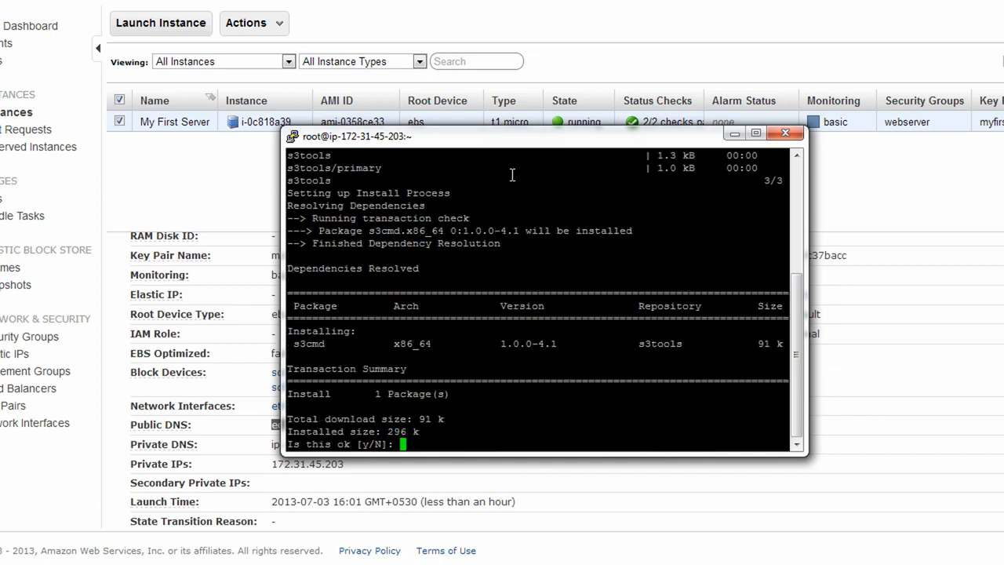
pyautogui.write('y')
pyautogui.press('Return')
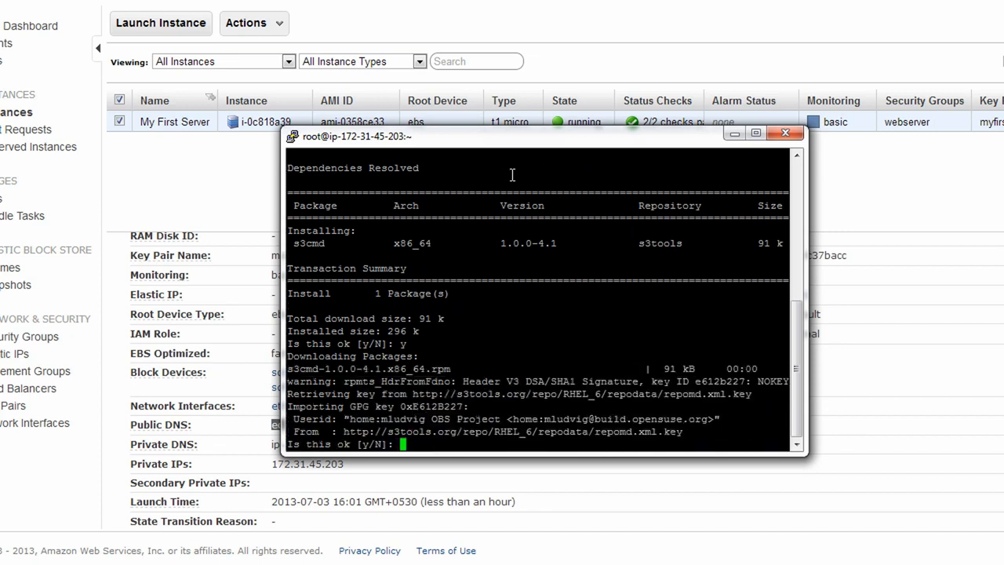
pyautogui.write('y')
pyautogui.press('Return')
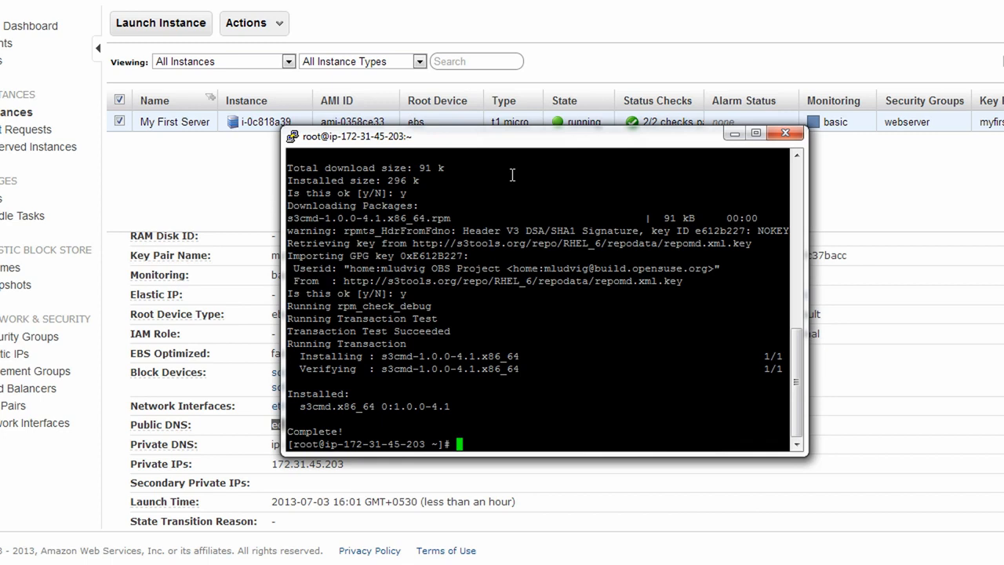
pyautogui.write('s3cmd --configure')
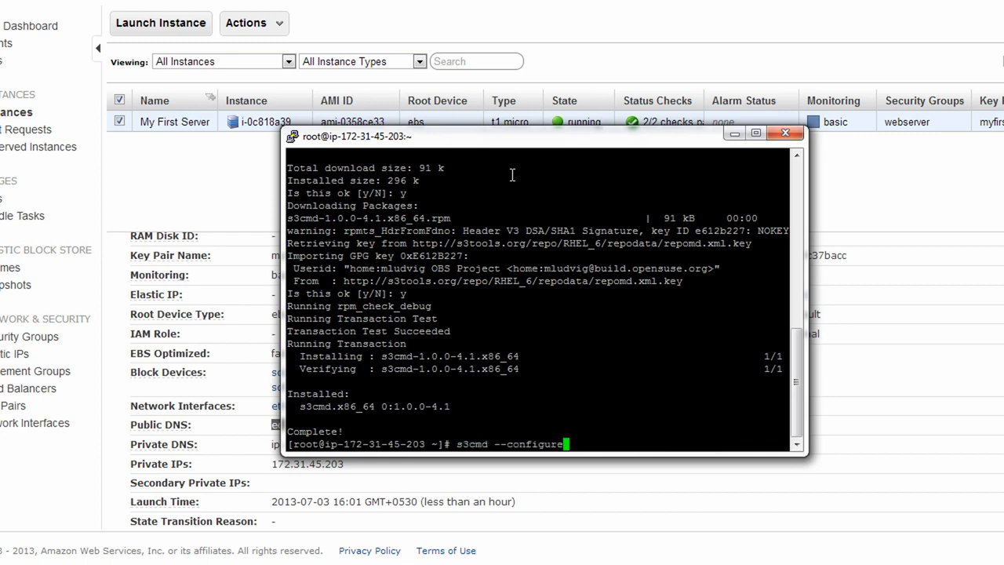
pyautogui.press('Return')
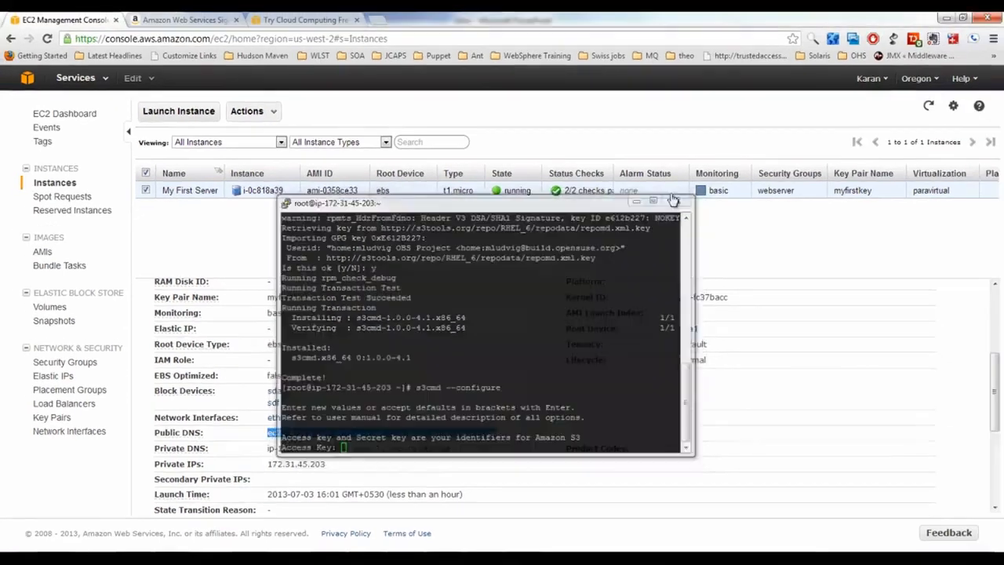
# From the account menu, open Security Credentials, dismiss the root-account warning, and switch to the legacy page
pyautogui.click(671, 201)
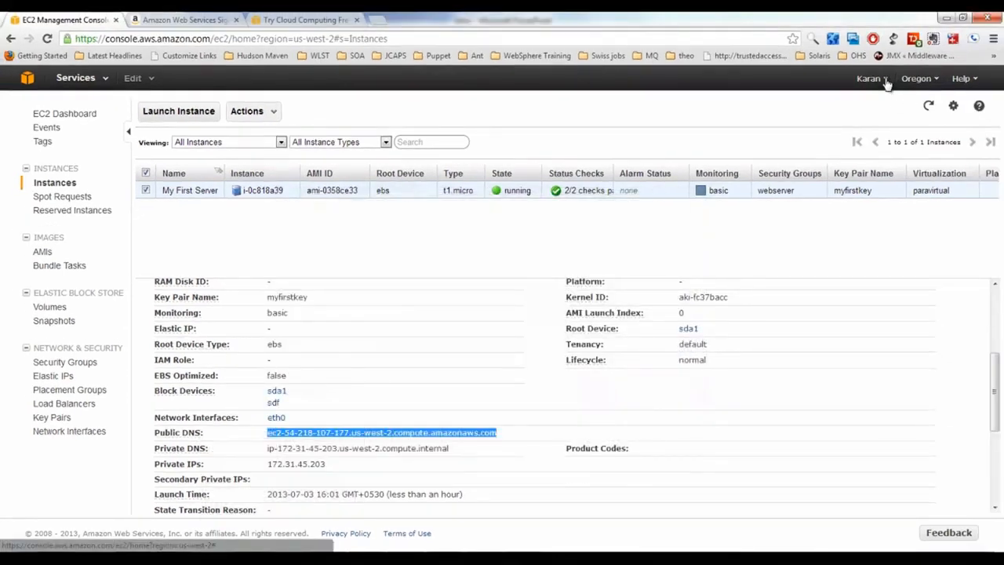
pyautogui.click(886, 81)
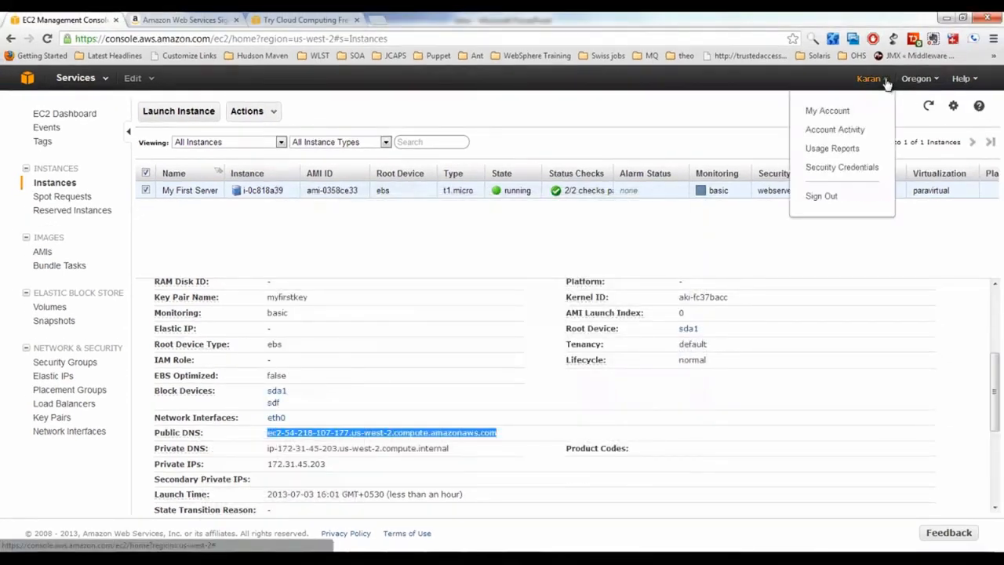
pyautogui.click(836, 171)
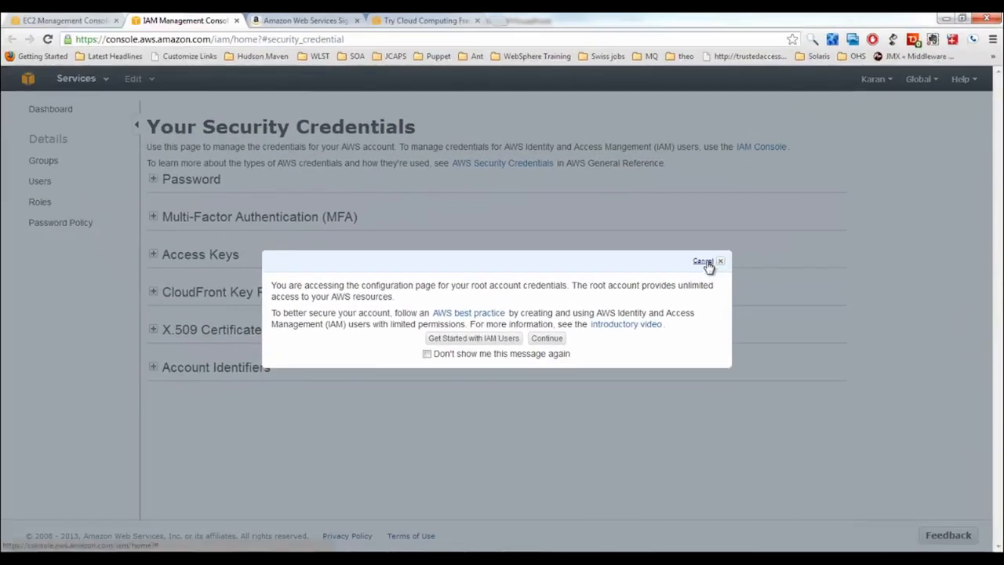
pyautogui.click(706, 262)
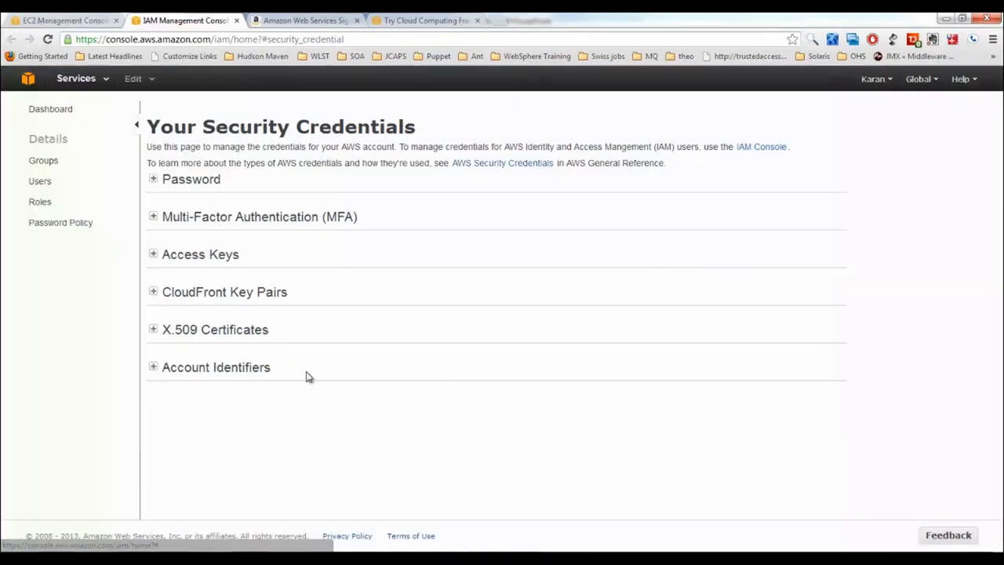
pyautogui.click(153, 255)
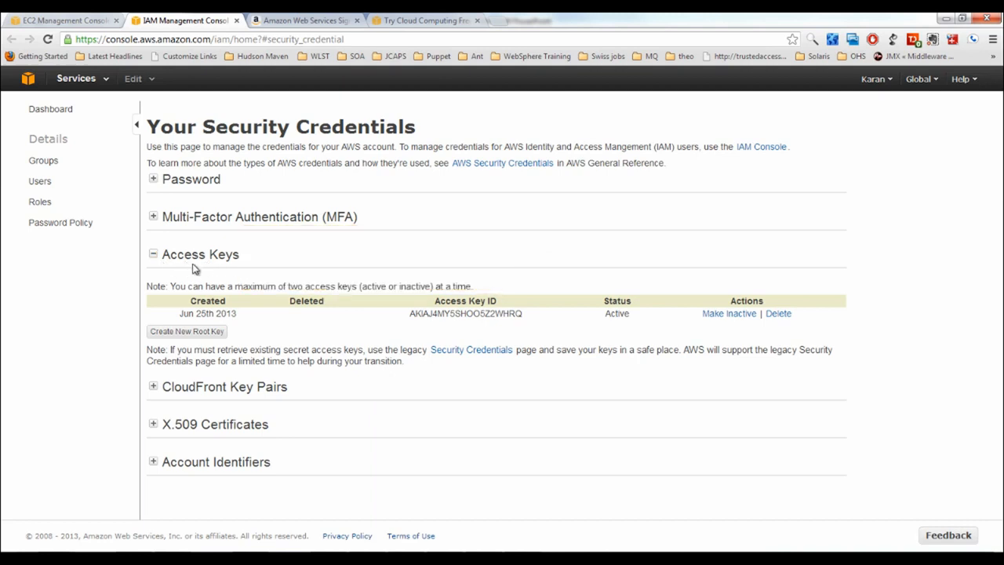
pyautogui.click(463, 353)
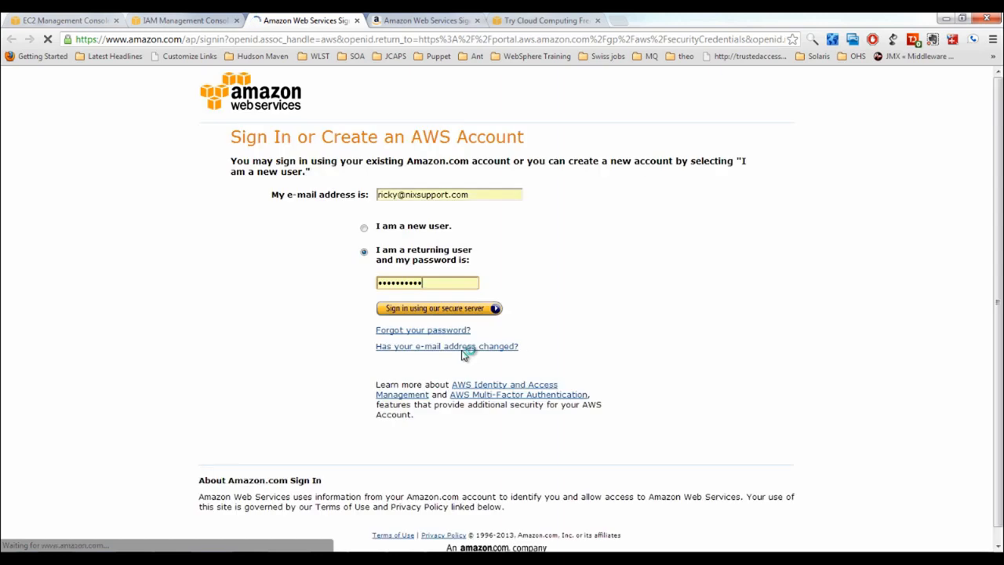
# Sign in, scroll to Access Keys, and copy the access key ID
pyautogui.click(452, 311)
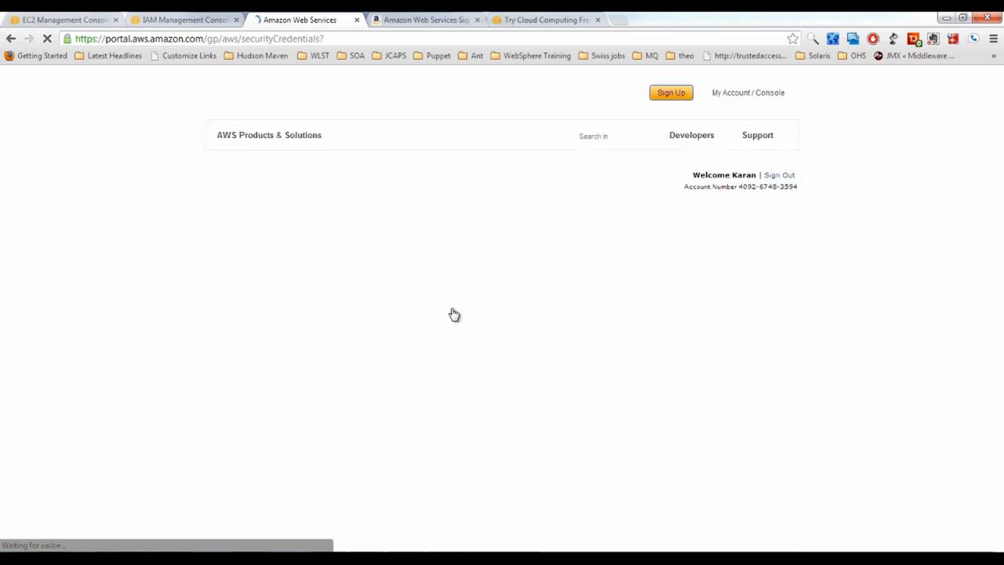
pyautogui.scroll(-3, 454, 313)
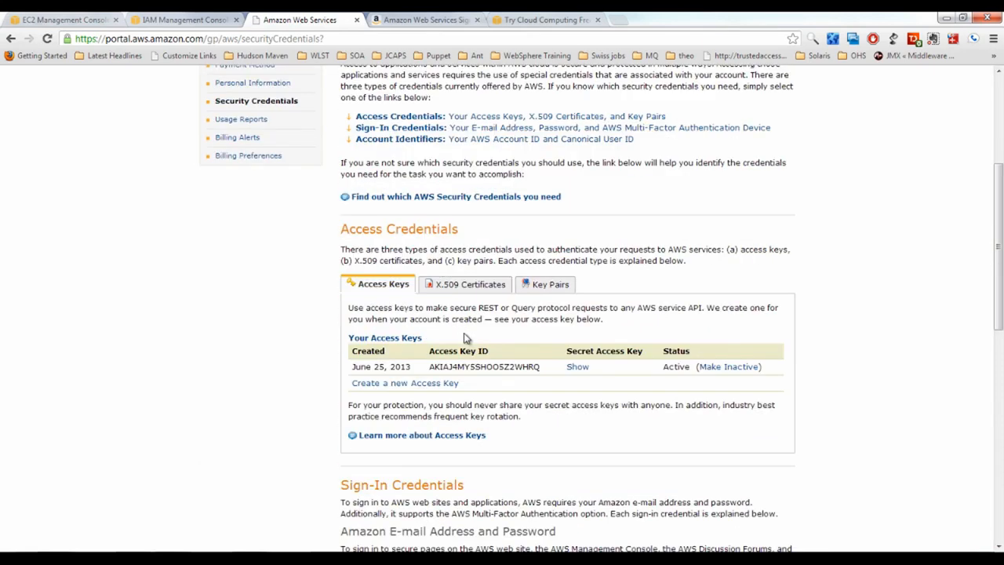
pyautogui.doubleClick(454, 366)
pyautogui.hotkey('ctrl', 'c')
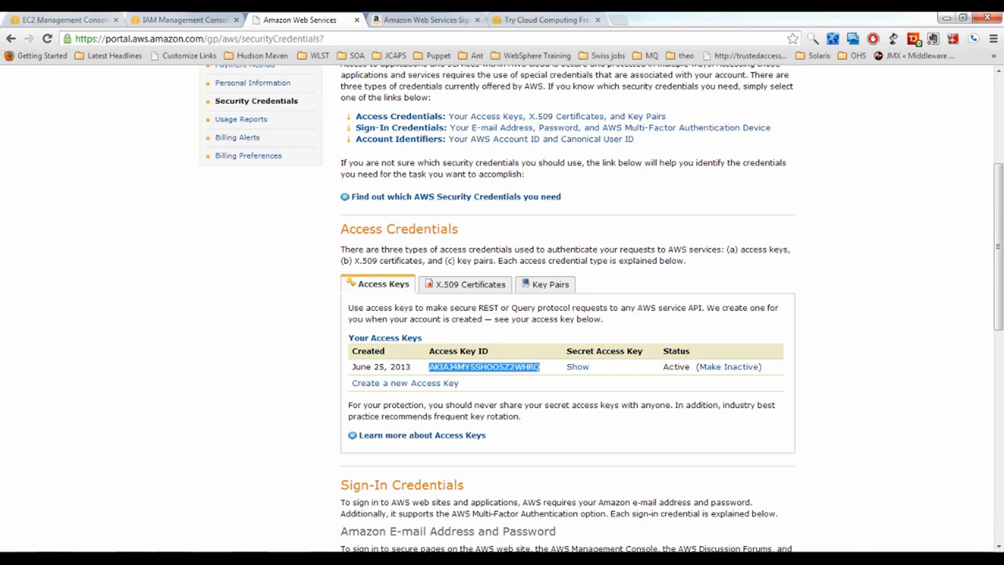
pyautogui.hotkey('alt', 'Tab')
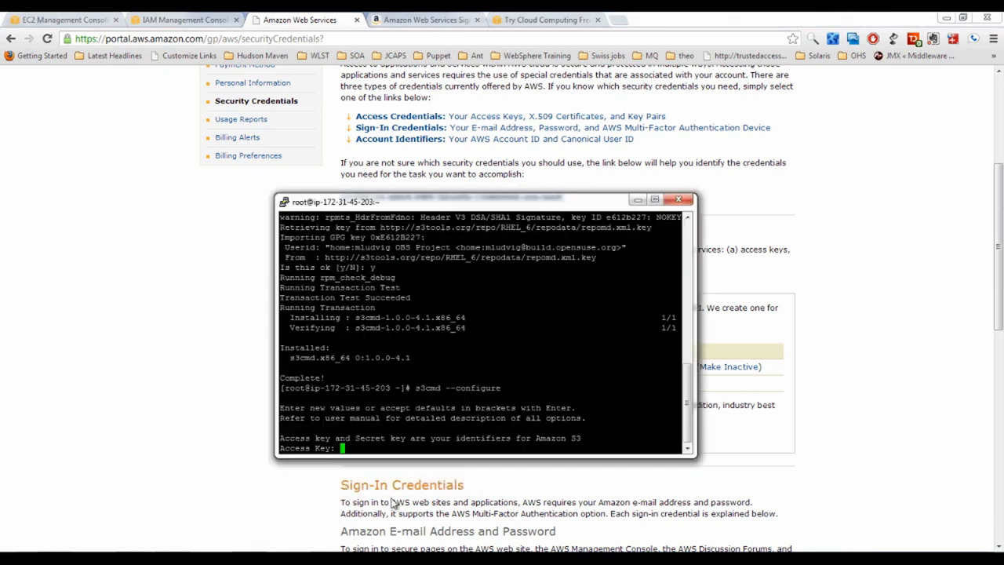
# Enter the copied access key and the revealed secret access key at the s3cmd prompts
pyautogui.rightClick(597, 337)
pyautogui.press('Return')
pyautogui.hotkey('alt', 'Tab')
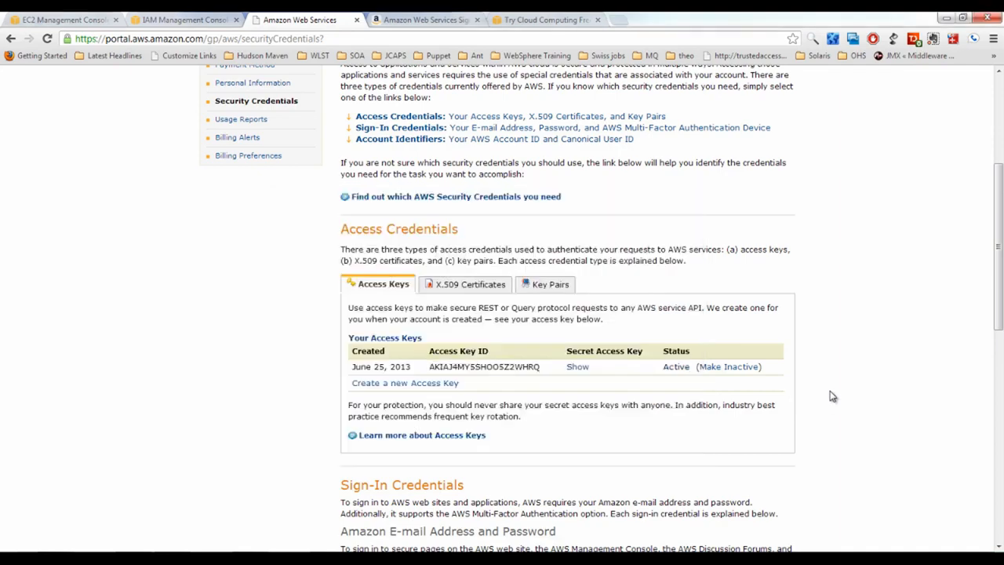
pyautogui.click(578, 367)
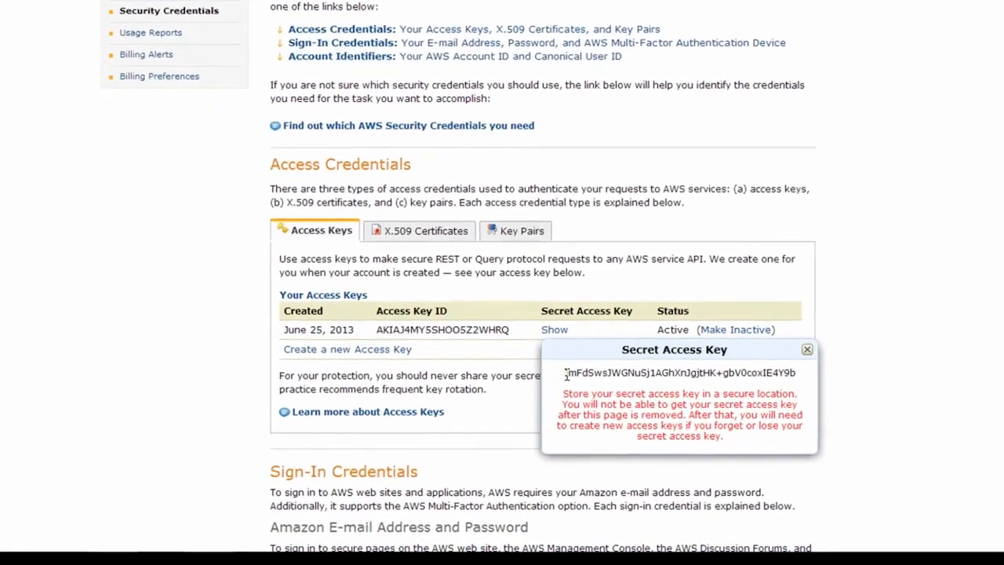
pyautogui.moveTo(564, 374); pyautogui.dragTo(781, 369)
pyautogui.hotkey('ctrl', 'c')
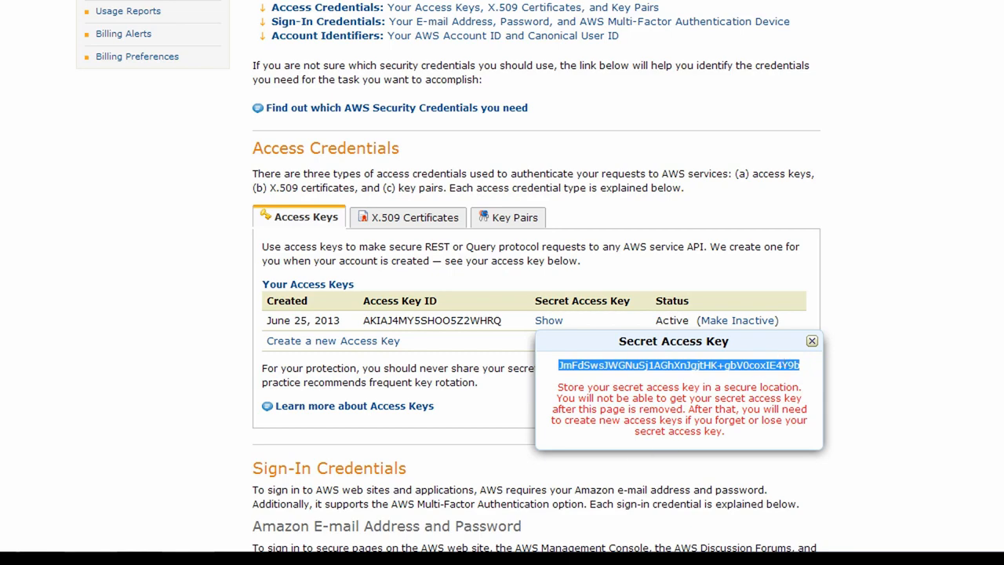
pyautogui.hotkey('alt', 'Tab')
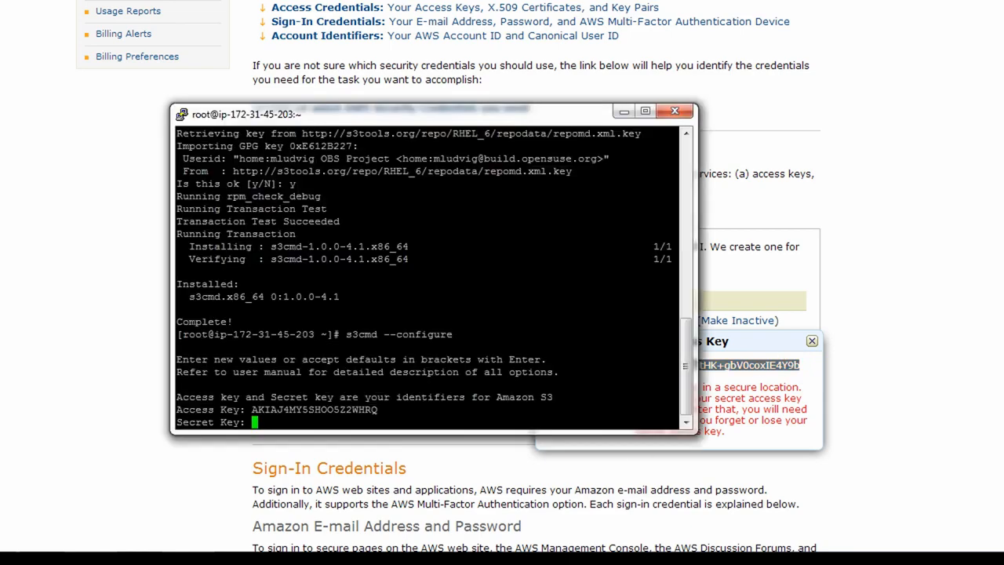
pyautogui.rightClick(612, 300)
pyautogui.press('Return')
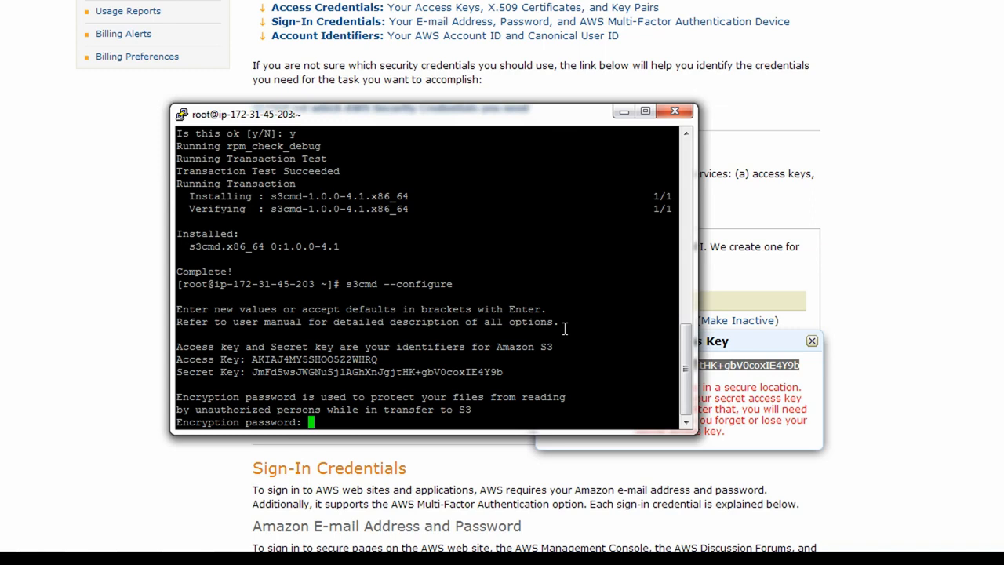
# Accept the default encryption, GPG and HTTPS settings, test the credentials, and save to /root/.s3cfg
pyautogui.press('Return')
pyautogui.press('Return')
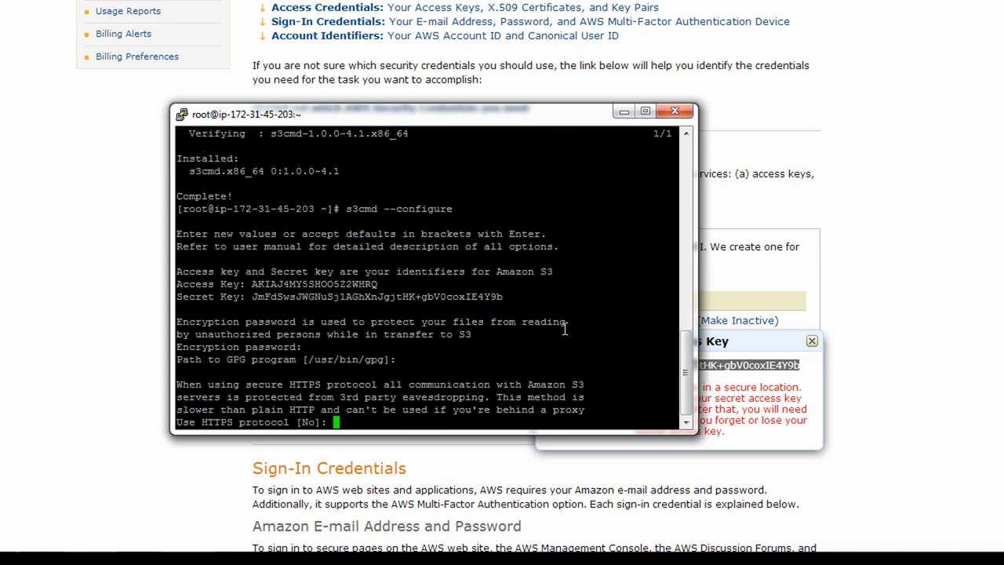
pyautogui.press('Return')
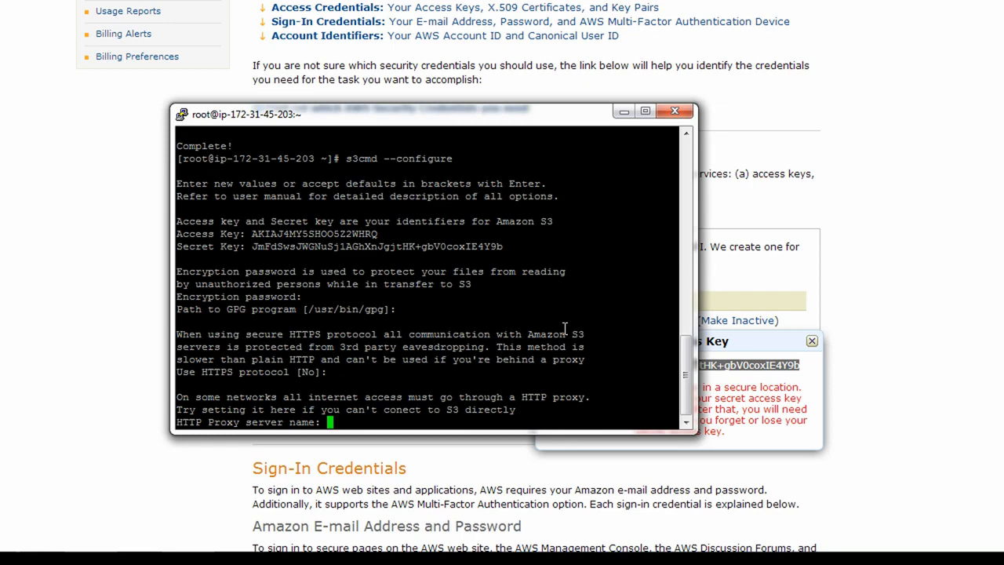
pyautogui.press('Return')
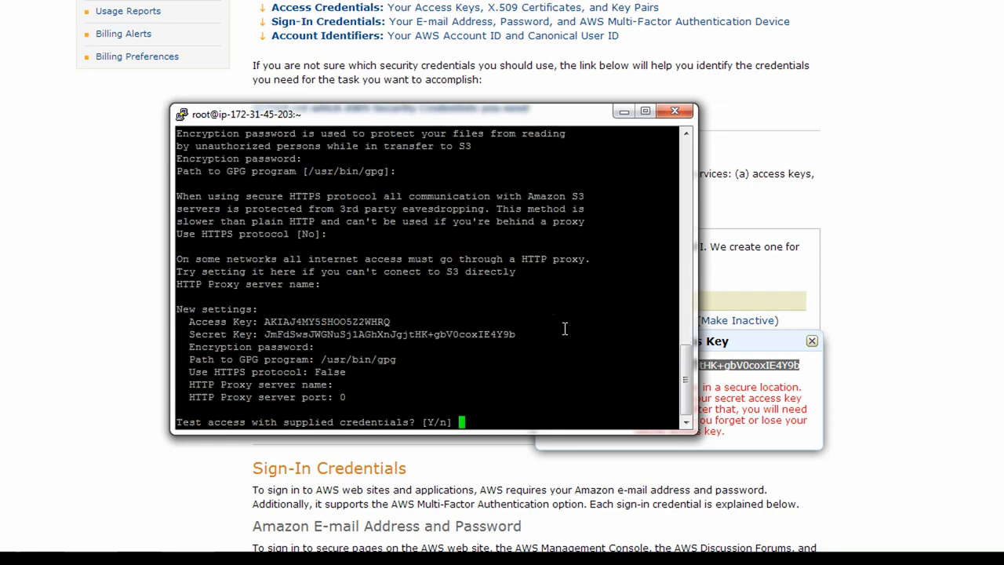
pyautogui.press('Return')
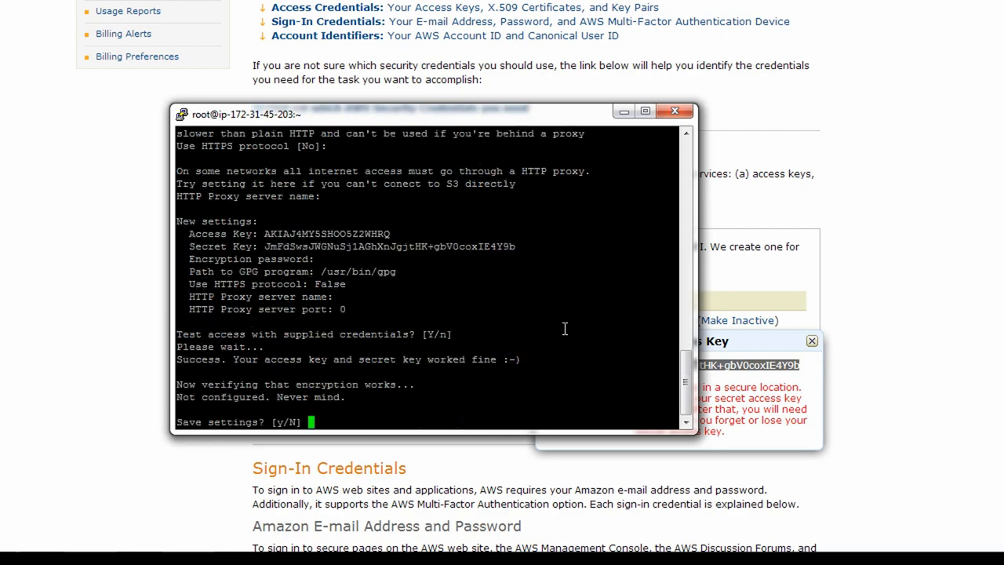
pyautogui.write('y')
pyautogui.press('Return')
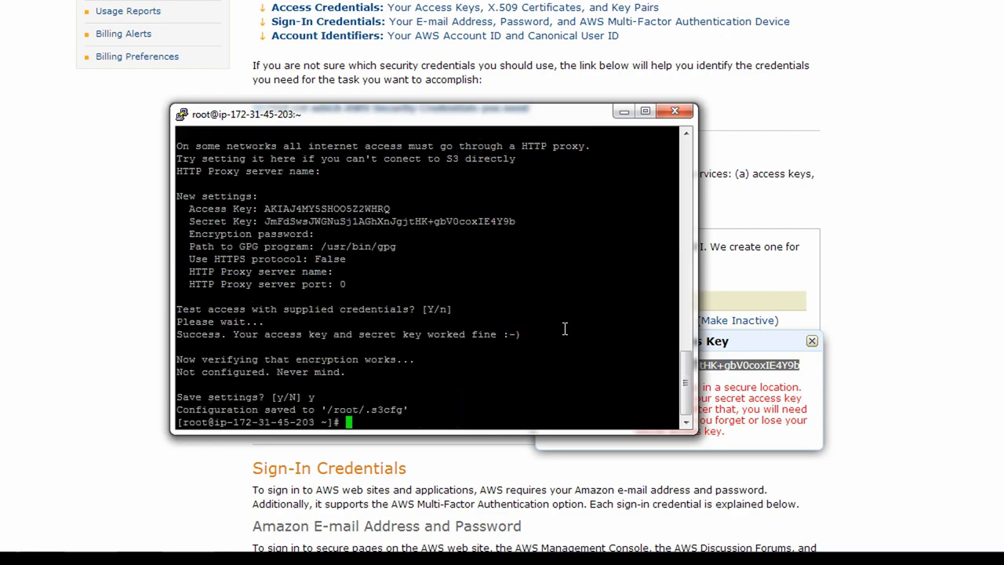
pyautogui.click(812, 341)
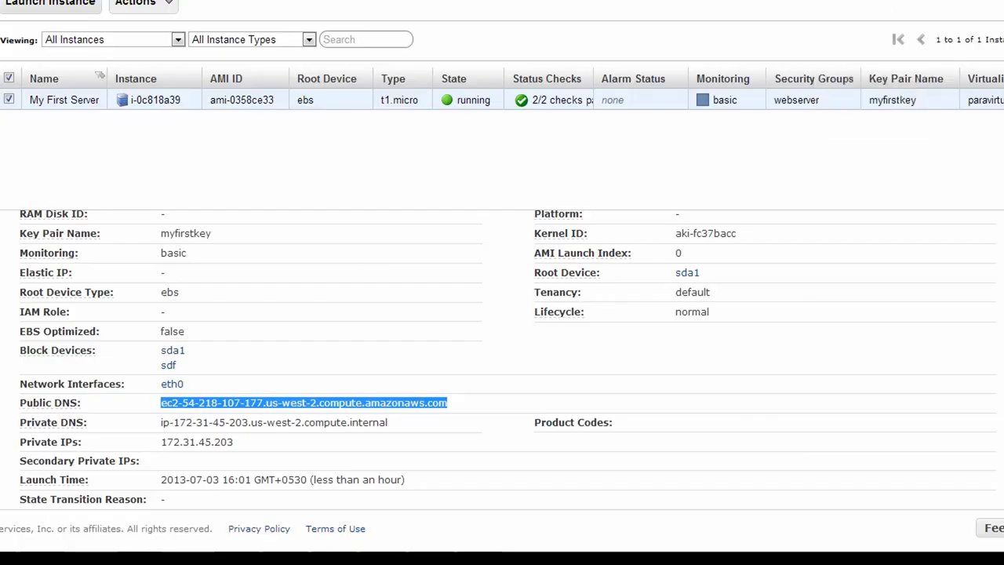
# Run 's3cmd ls' to list the available buckets, showing my-first-bucket-1212
pyautogui.hotkey('alt', 'Tab')
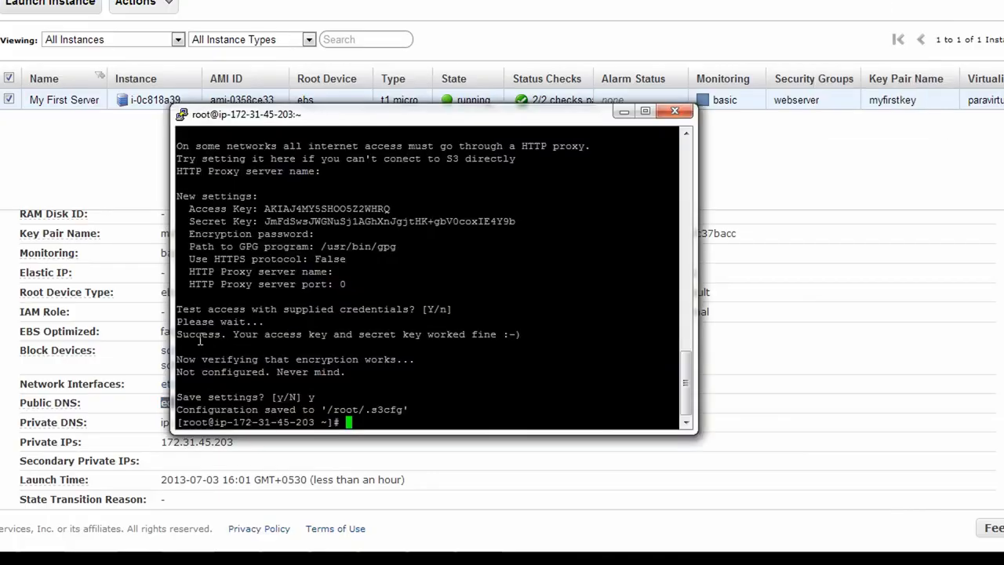
pyautogui.moveTo(234, 336); pyautogui.dragTo(496, 334)
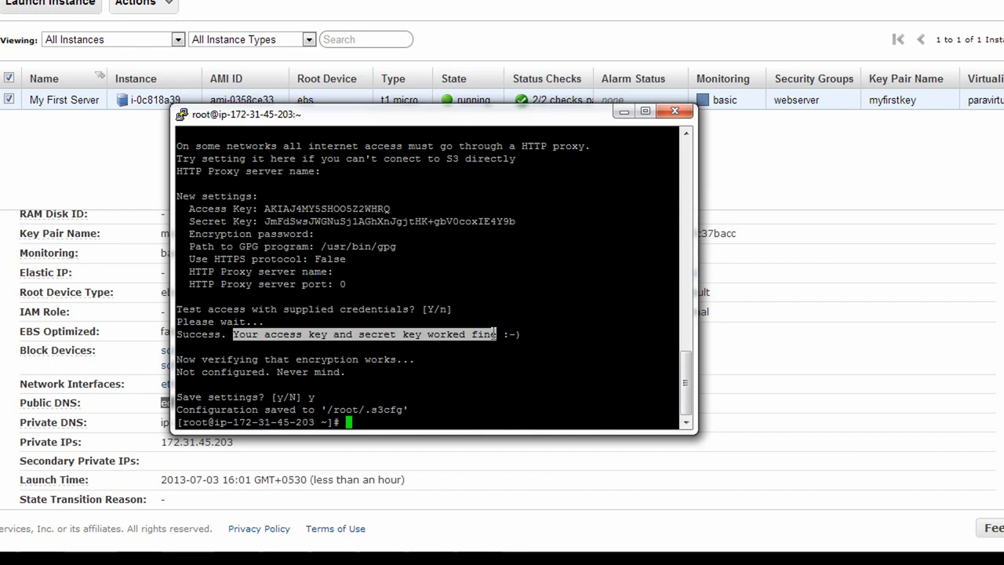
pyautogui.click(445, 417)
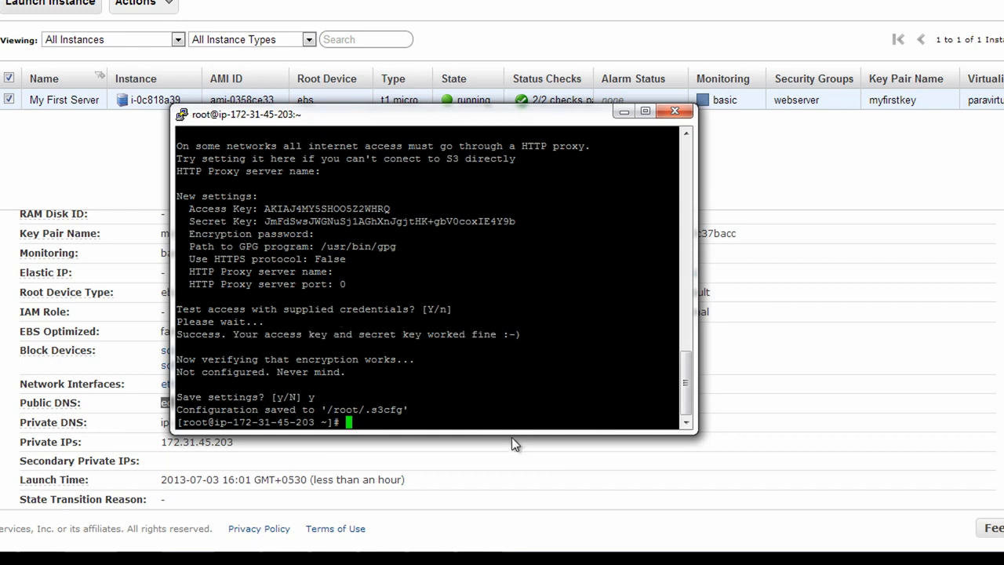
pyautogui.write('s3cmd ls')
pyautogui.press('Return')
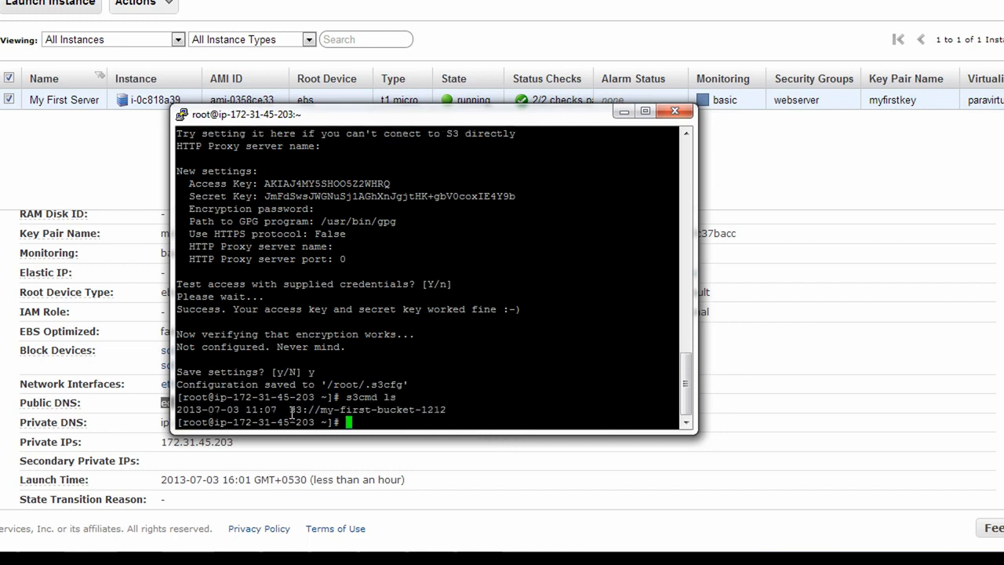
pyautogui.moveTo(292, 413); pyautogui.dragTo(447, 411)
pyautogui.hotkey('ctrl', 'c')
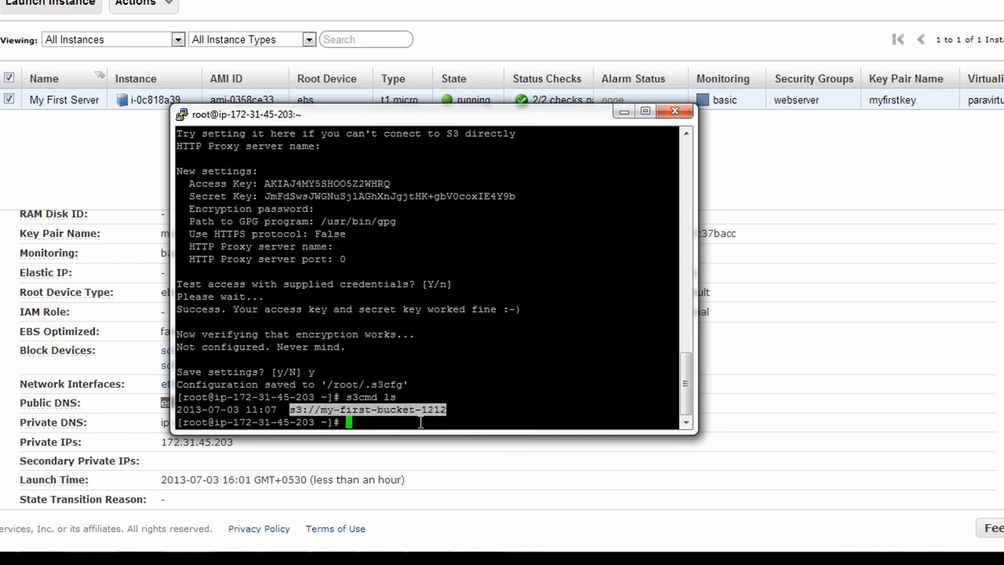
pyautogui.doubleClick(410, 410)
pyautogui.click(459, 424)
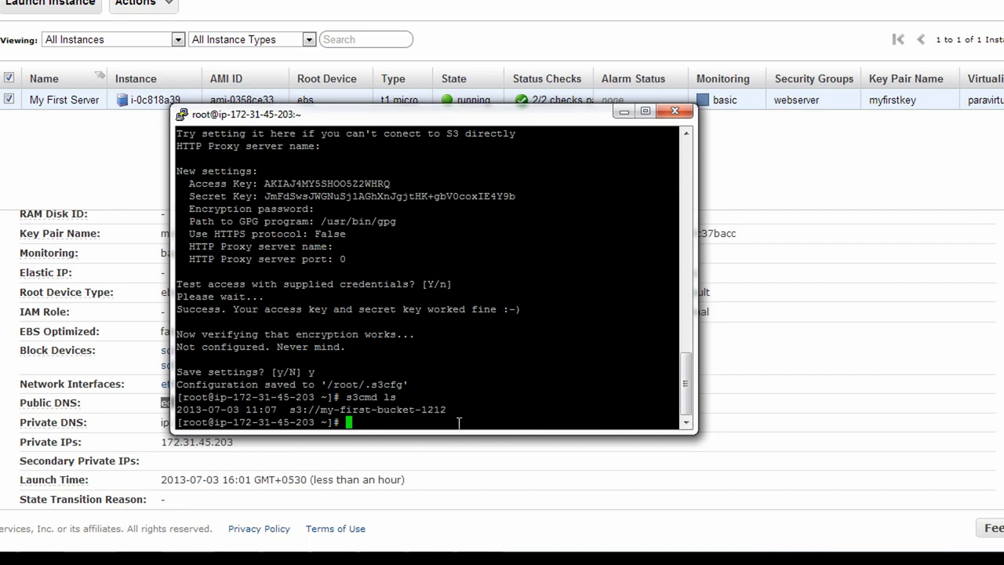
# Create an empty file take1 and upload it to my-first-bucket-1212 with s3cmd put
pyautogui.write('touch take1')
pyautogui.press('Return')
pyautogui.write('s')
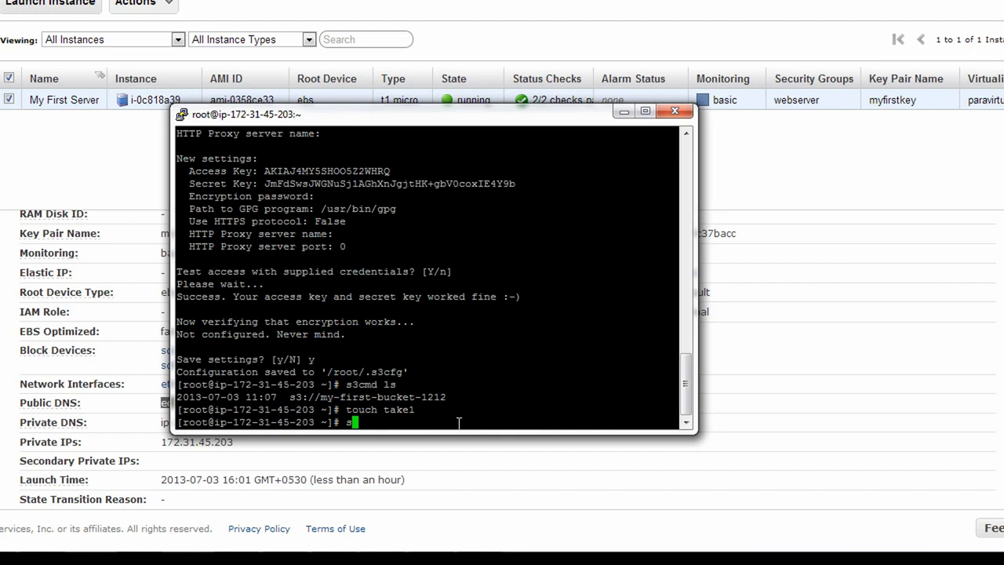
pyautogui.write('3cmd put take1')
pyautogui.moveTo(292, 398); pyautogui.dragTo(442, 389)
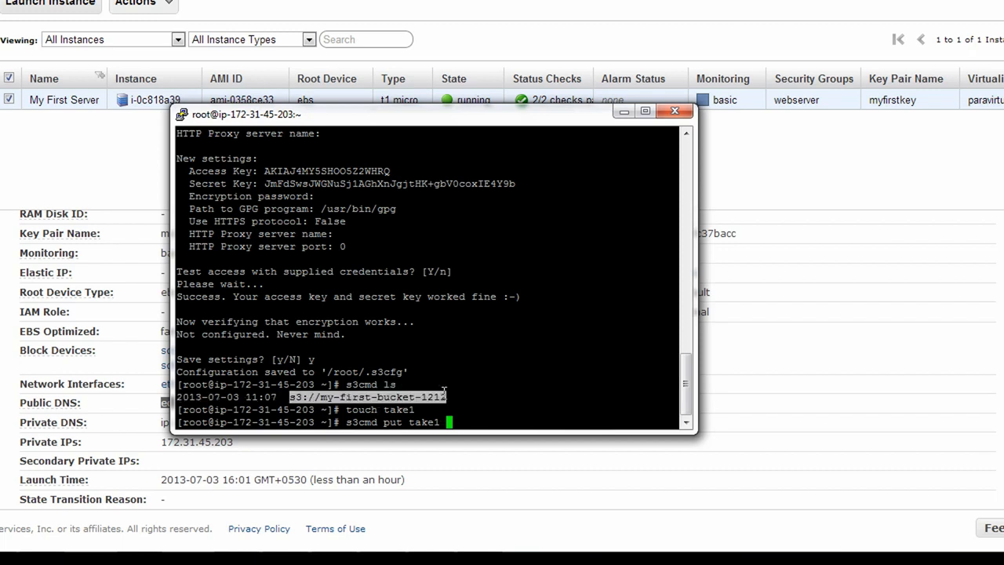
pyautogui.rightClick(490, 381)
pyautogui.press('Return')
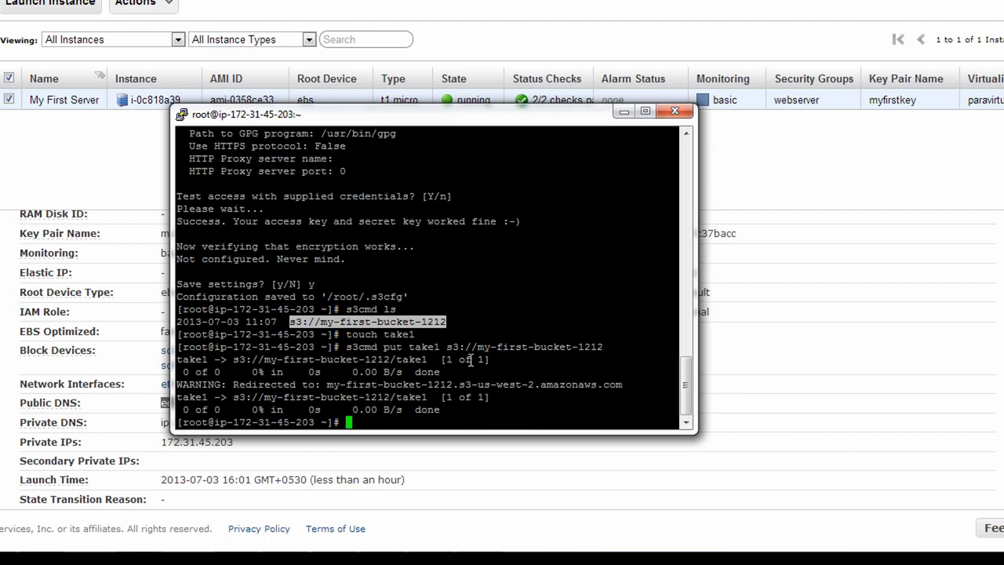
# List my-first-bucket-1212's contents and point out take1, test.html and webserver.ppk
pyautogui.write('s3cmd ls')
pyautogui.moveTo(447, 347); pyautogui.dragTo(605, 345)
pyautogui.rightClick(591, 304)
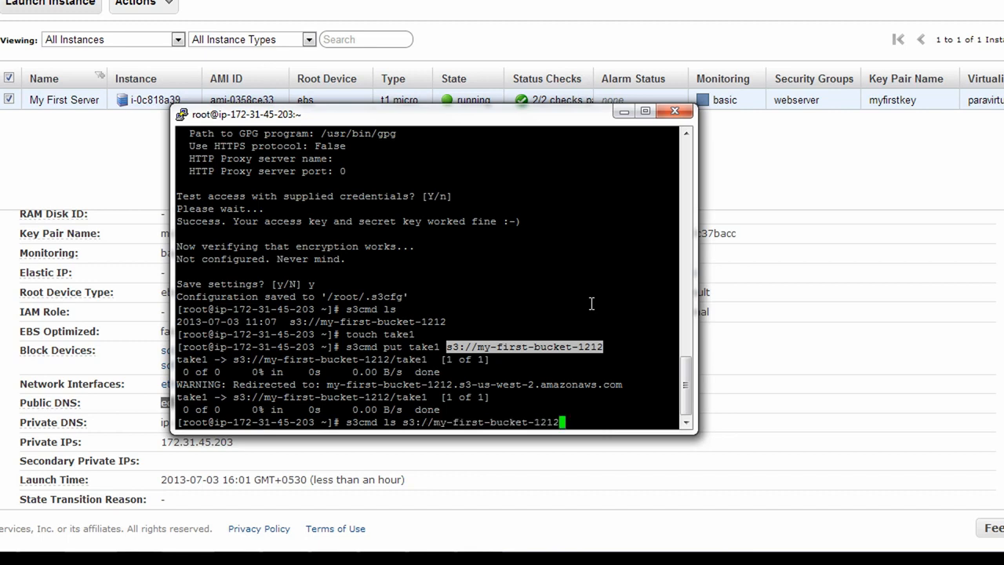
pyautogui.press('Return')
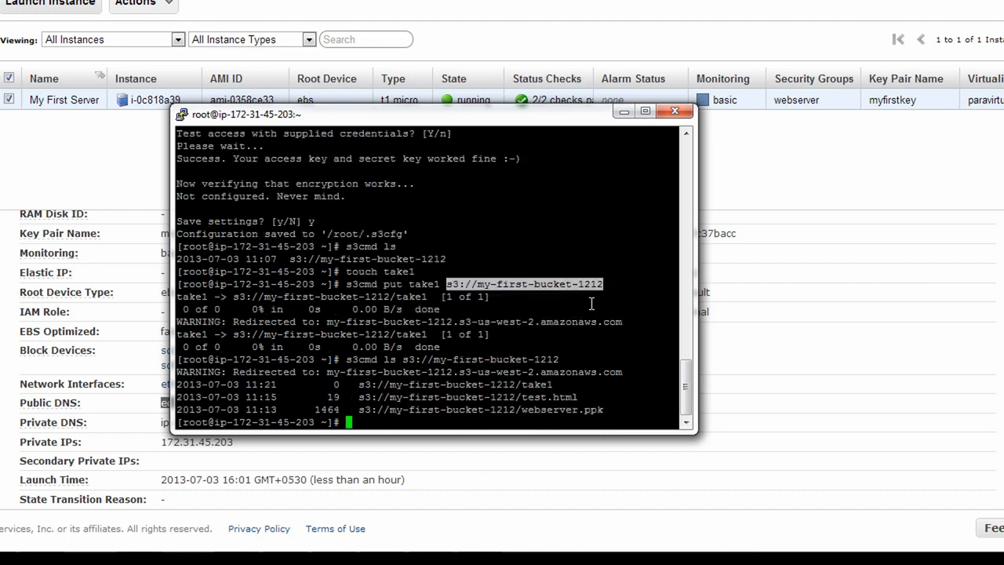
pyautogui.doubleClick(545, 384)
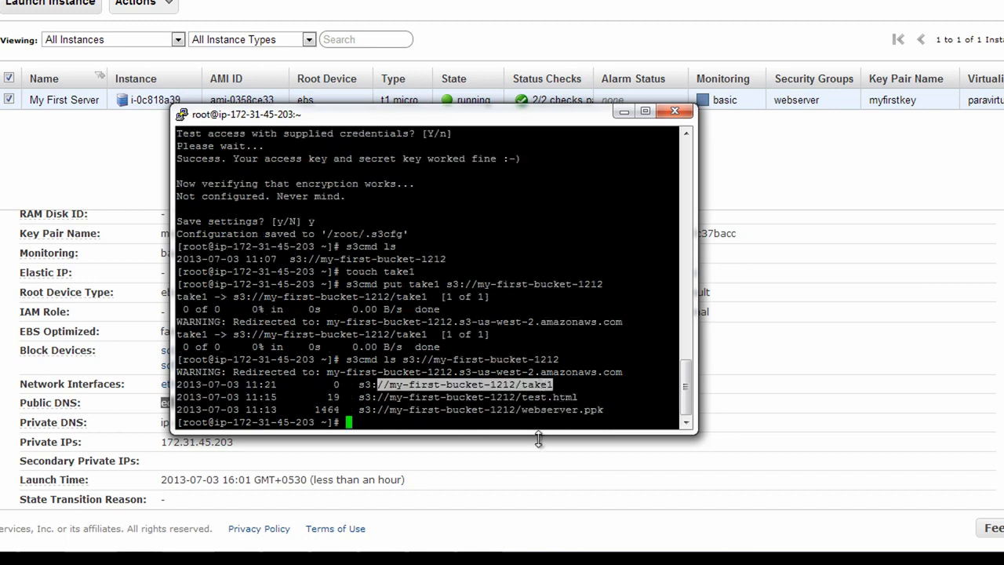
pyautogui.doubleClick(545, 397)
pyautogui.click(543, 387)
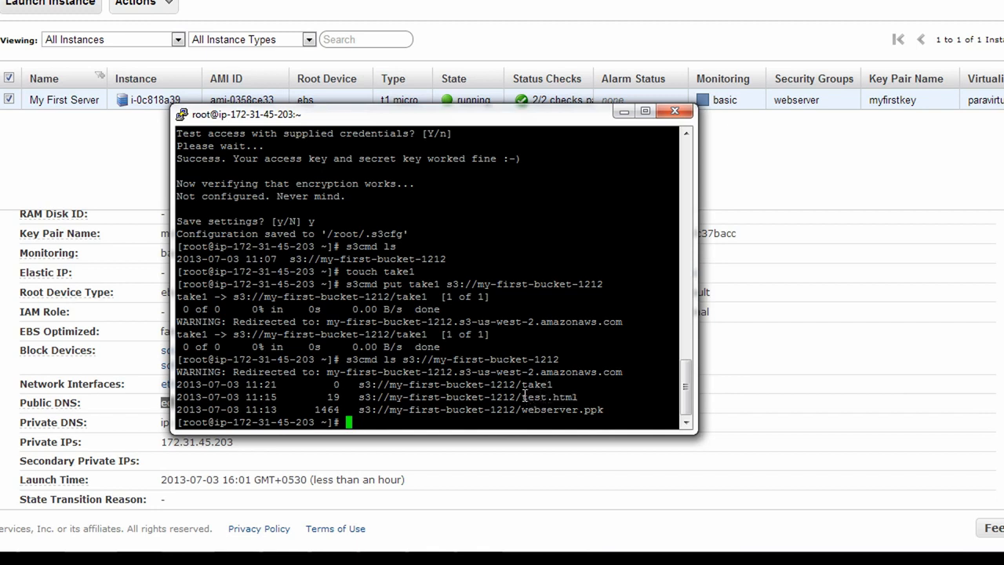
pyautogui.moveTo(521, 397); pyautogui.dragTo(580, 398)
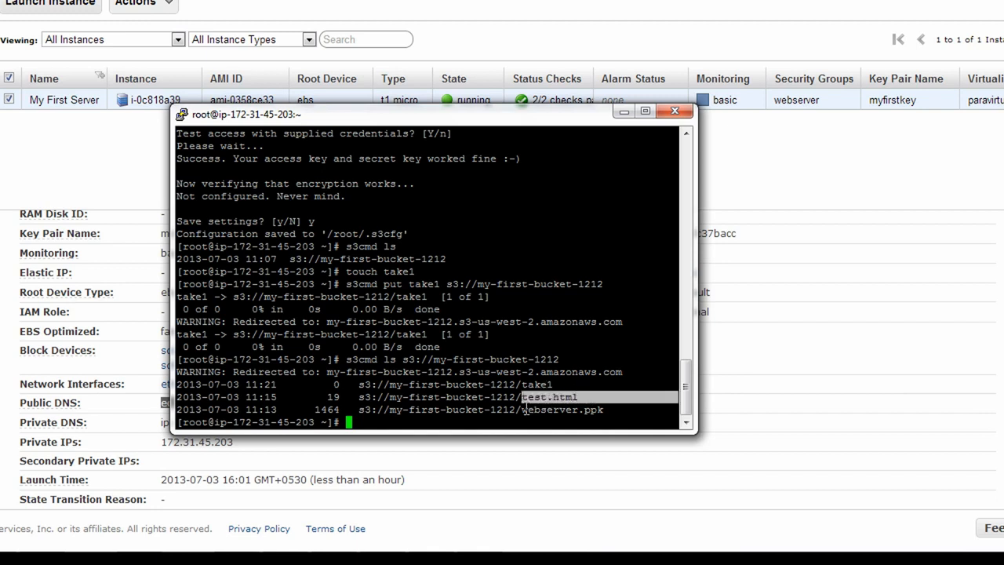
pyautogui.moveTo(521, 410); pyautogui.dragTo(605, 410)
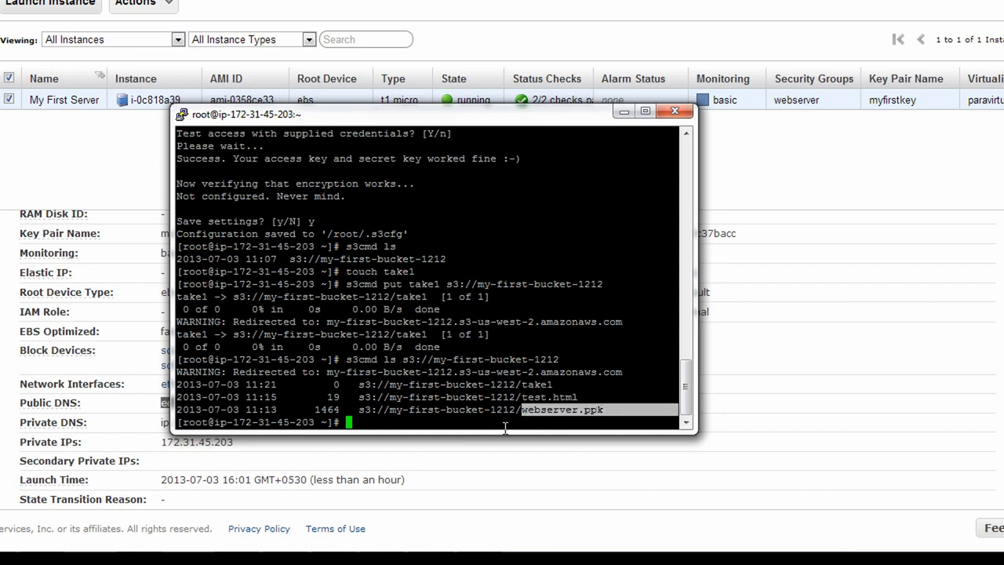
# Create my-second-bucket-1212 with 's3cmd mb' and confirm it with 's3cmd ls'
pyautogui.click(379, 422)
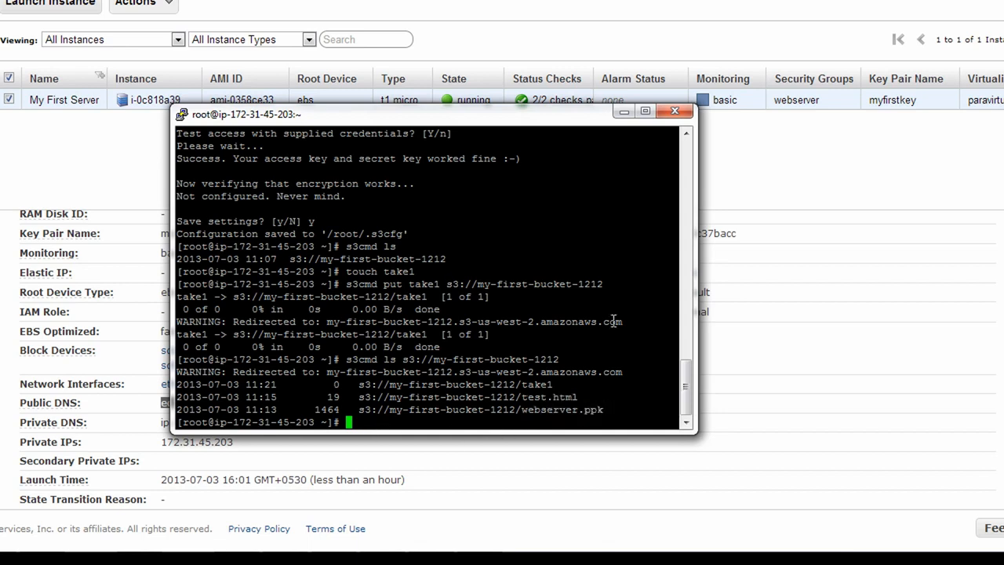
pyautogui.write('s3cmd mb s3://my-second-bu')
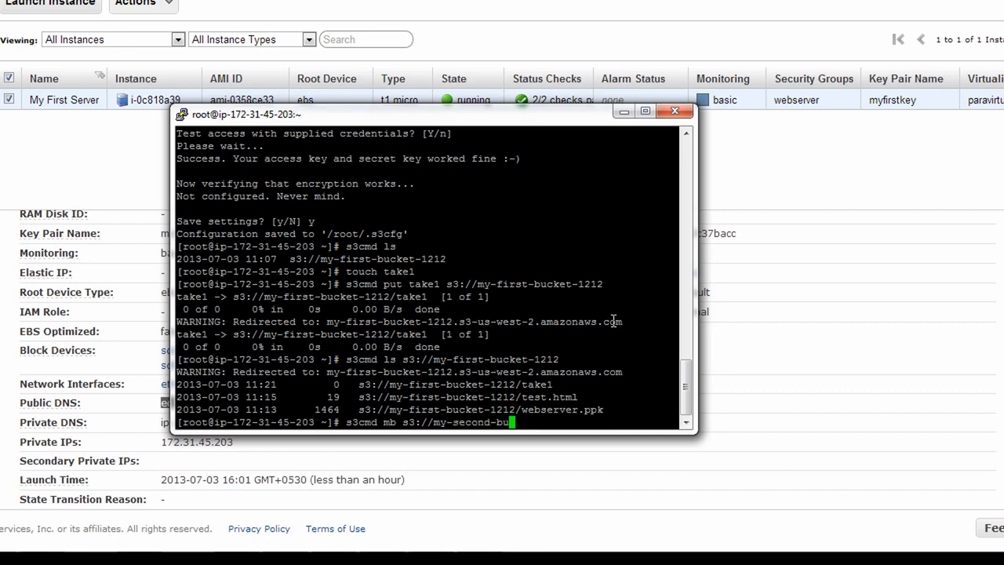
pyautogui.write('cket-1212')
pyautogui.press('Return')
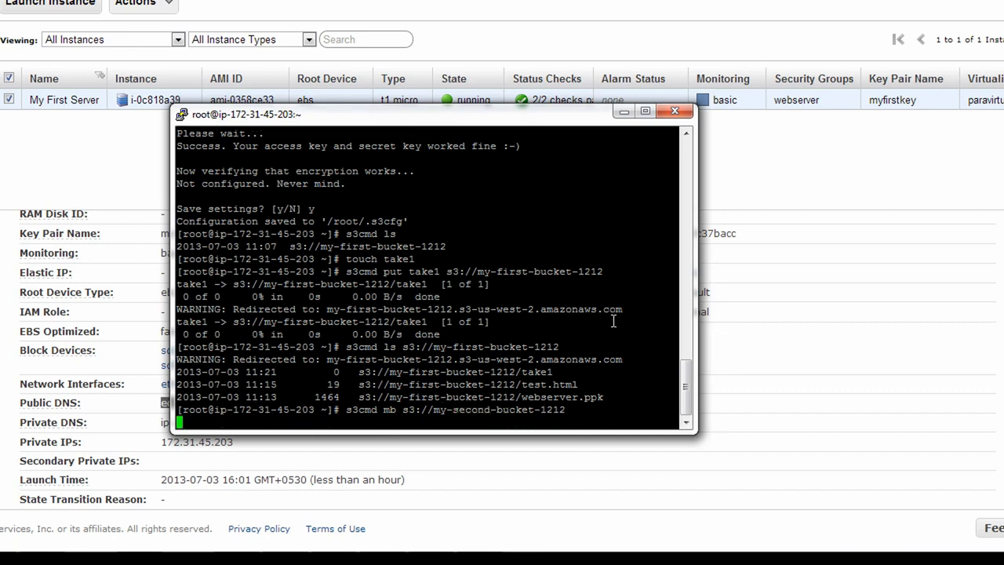
pyautogui.write('s3cmd ls')
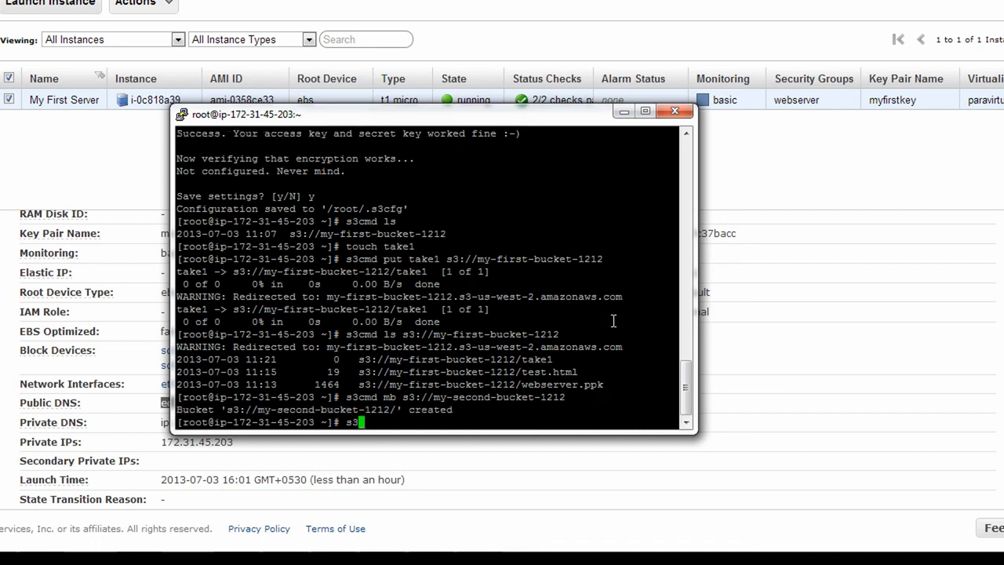
pyautogui.press('Return')
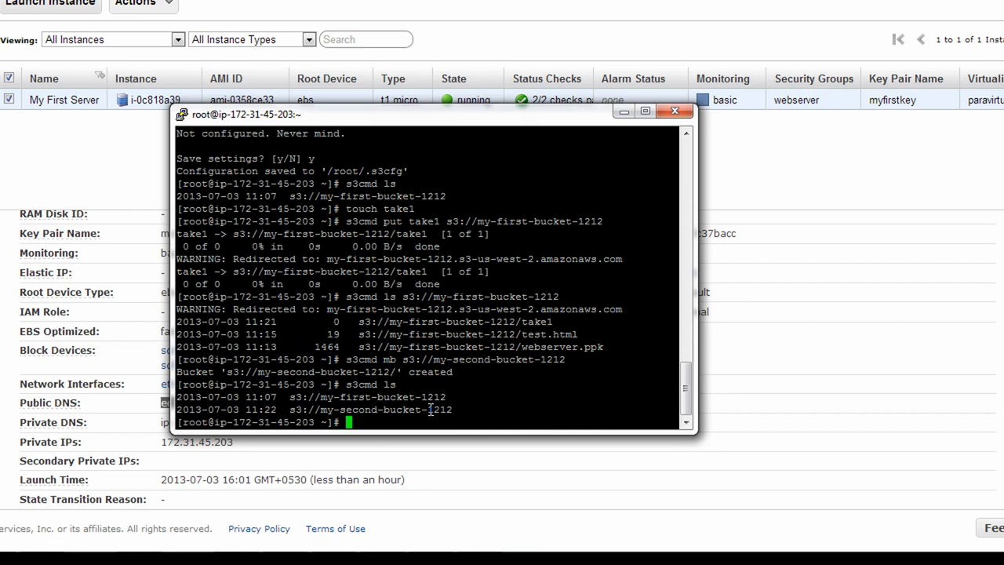
# Display the 's3cmd --help' output, then minimize the PuTTY window
pyautogui.write('s3cmd --help')
pyautogui.press('Return')
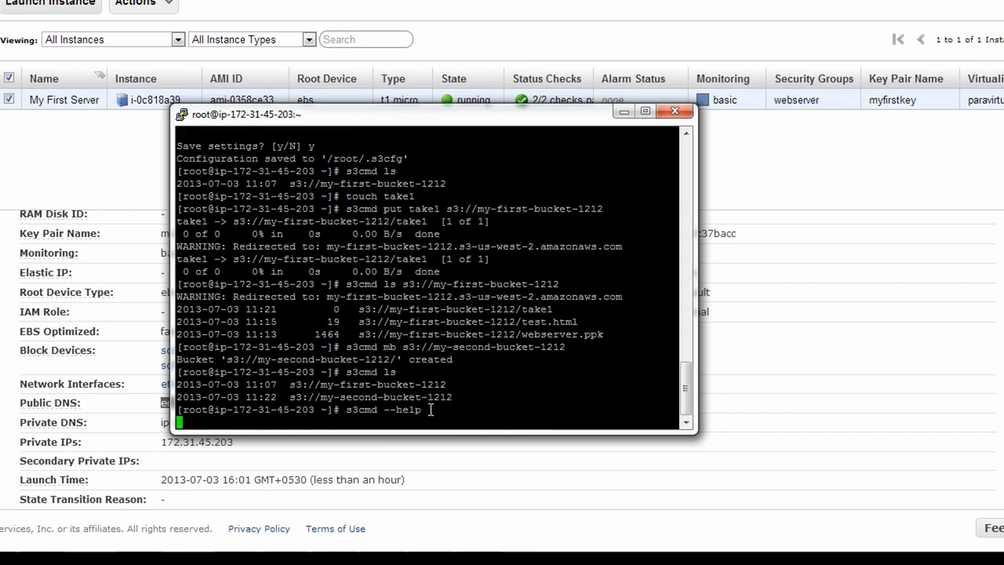
pyautogui.scroll(2, 314, 383)
pyautogui.scroll(-2, 311, 384)
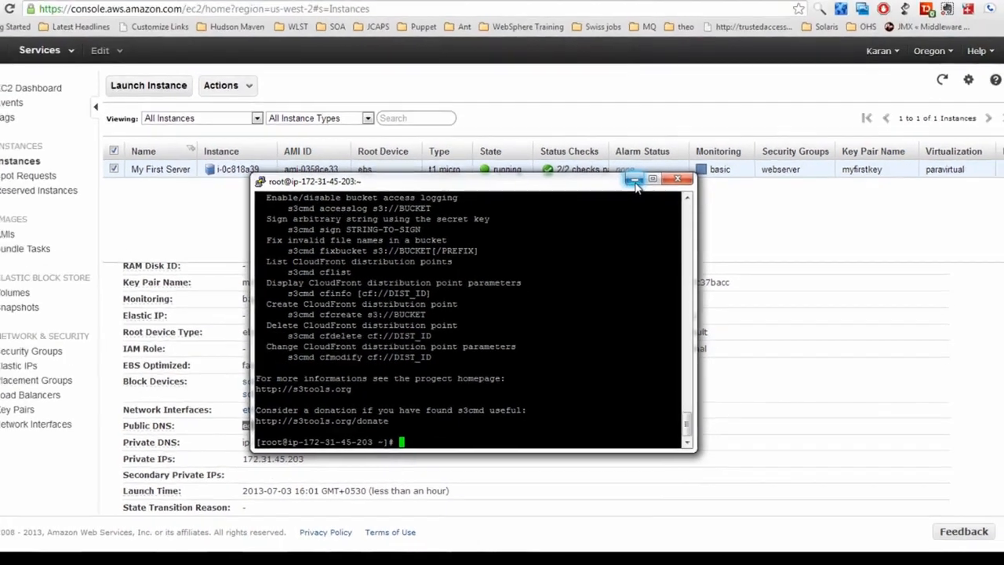
pyautogui.click(624, 110)
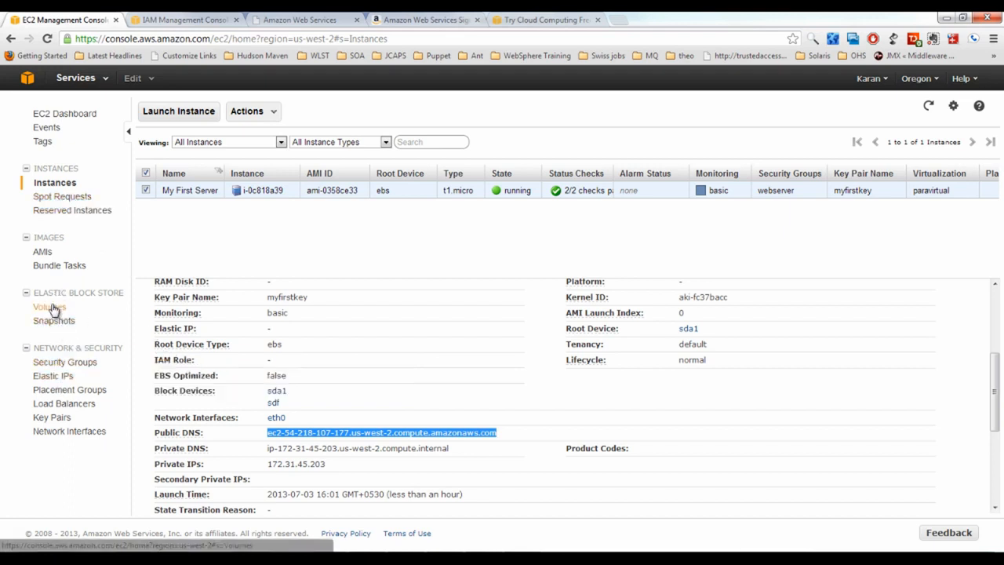
# Switch from EC2 to S3 via the Services history, then open Amazon Glacier
pyautogui.click(102, 79)
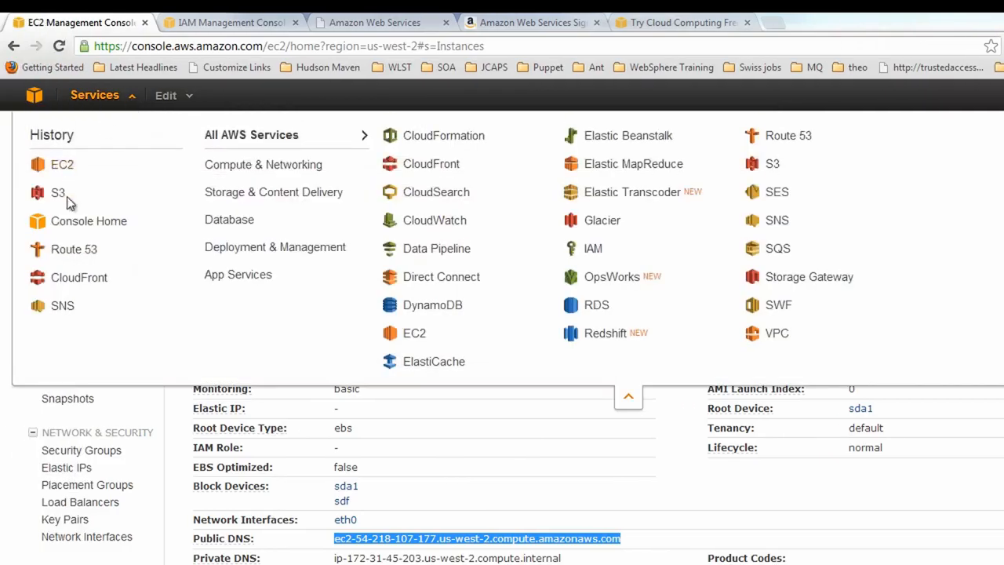
pyautogui.click(56, 201)
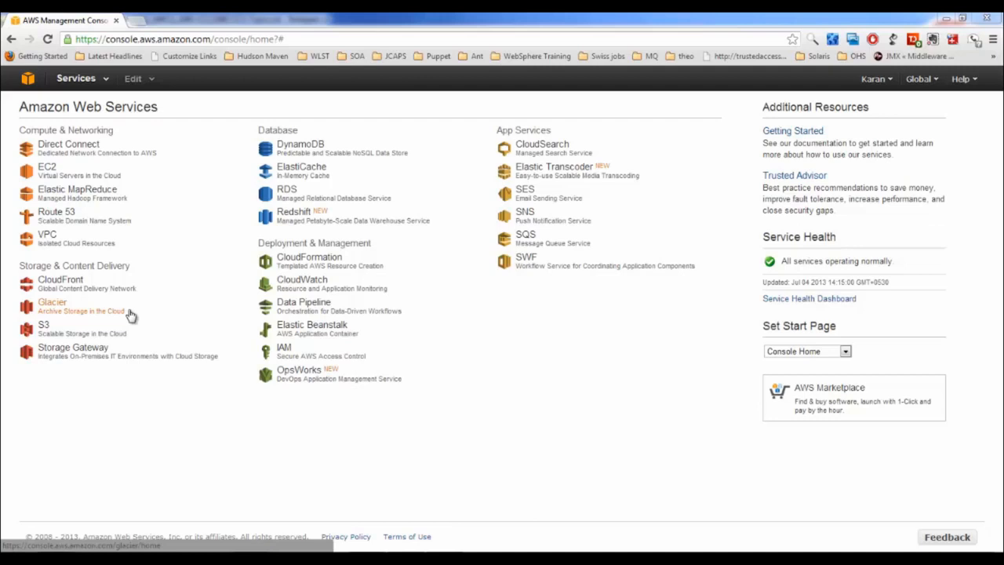
pyautogui.click(60, 314)
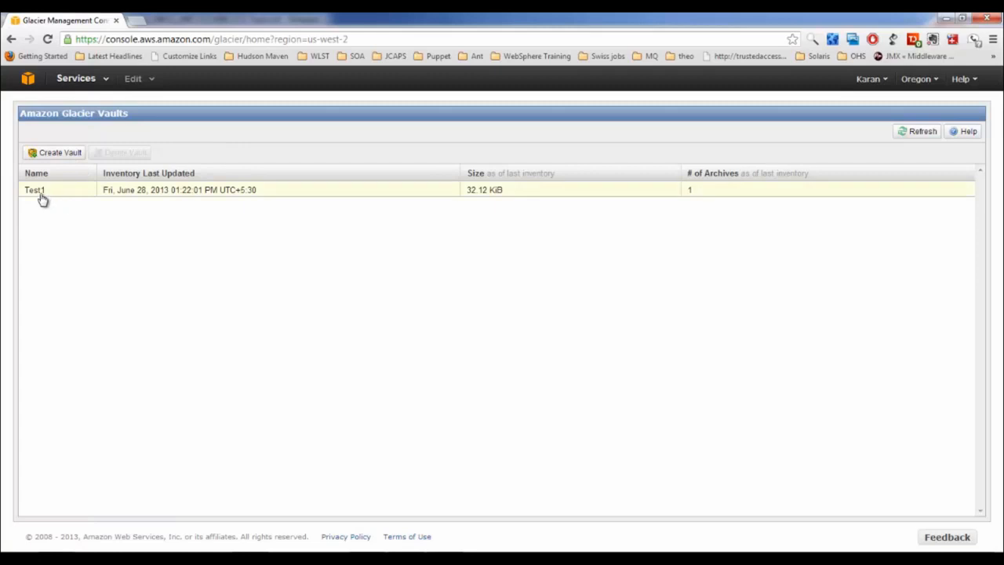
# Start a new vault with Create Vault on the Oregon Glacier Vaults page
pyautogui.click(70, 152)
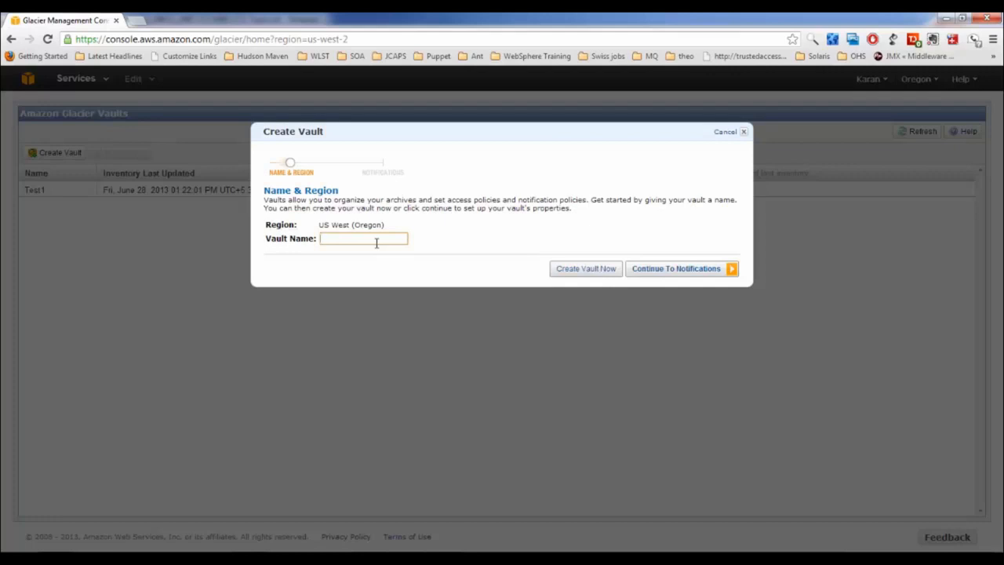
# Create the vault 'myvault' without notifications and check the region list without changing it
pyautogui.write('myvault')
pyautogui.click(595, 272)
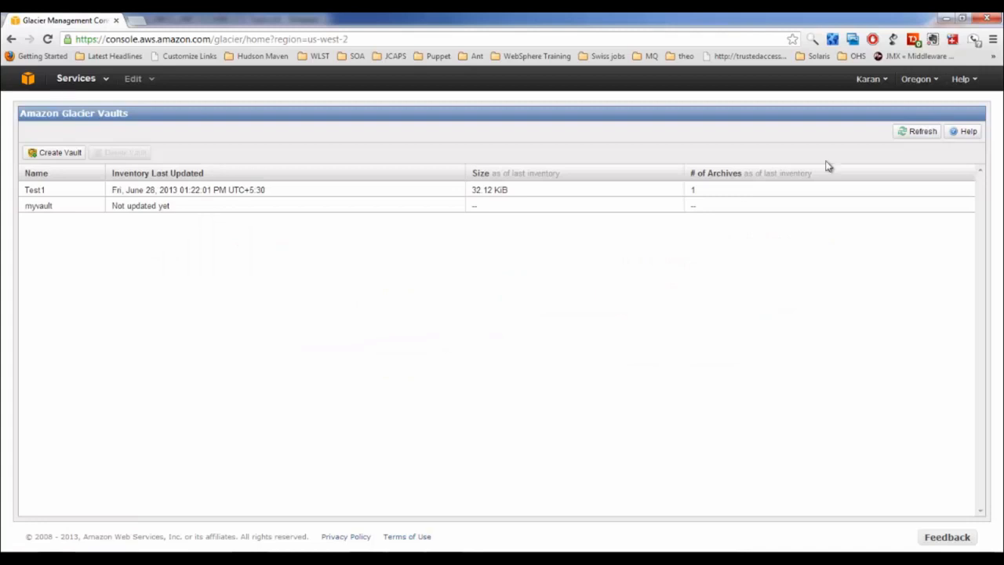
pyautogui.click(934, 80)
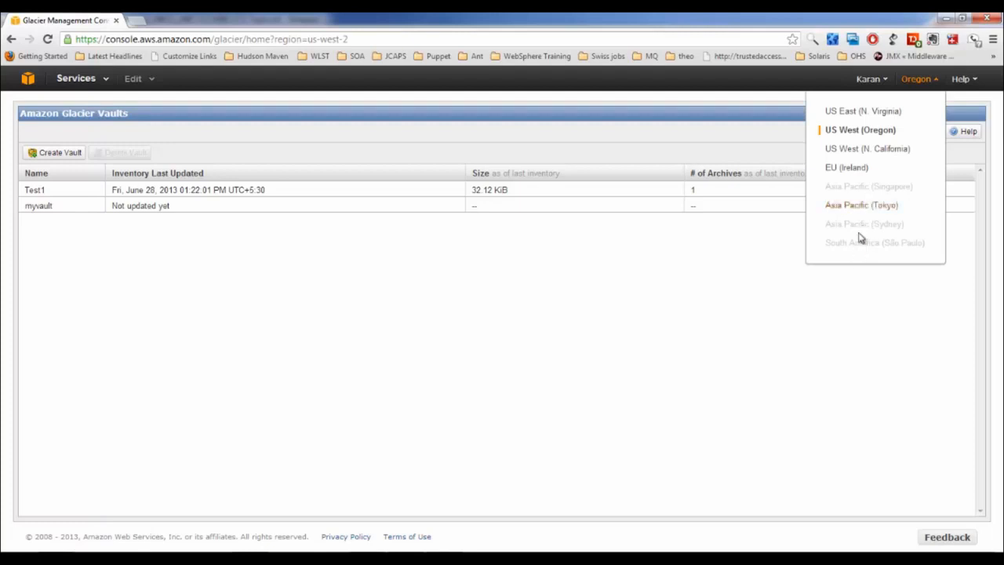
pyautogui.click(596, 312)
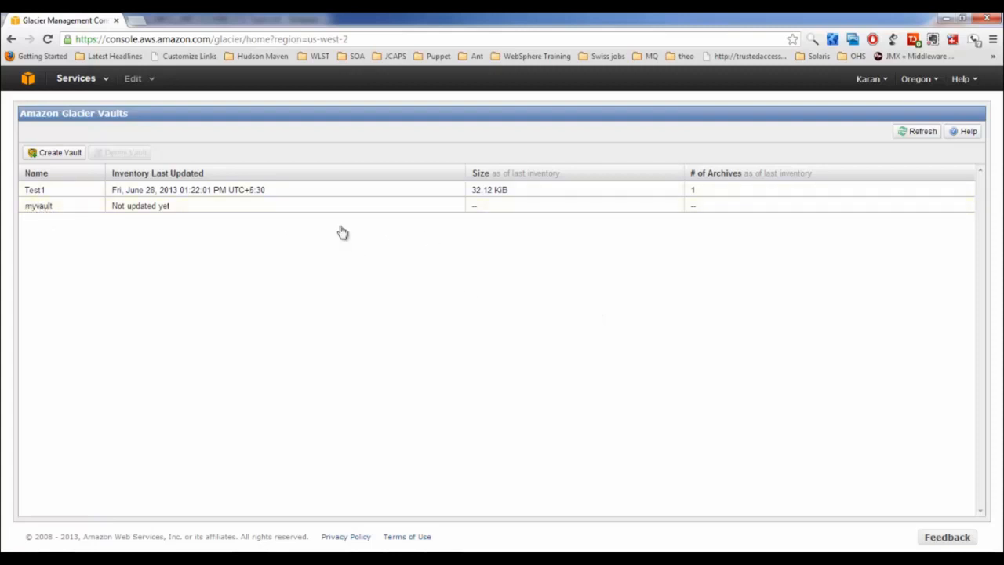
pyautogui.click(108, 81)
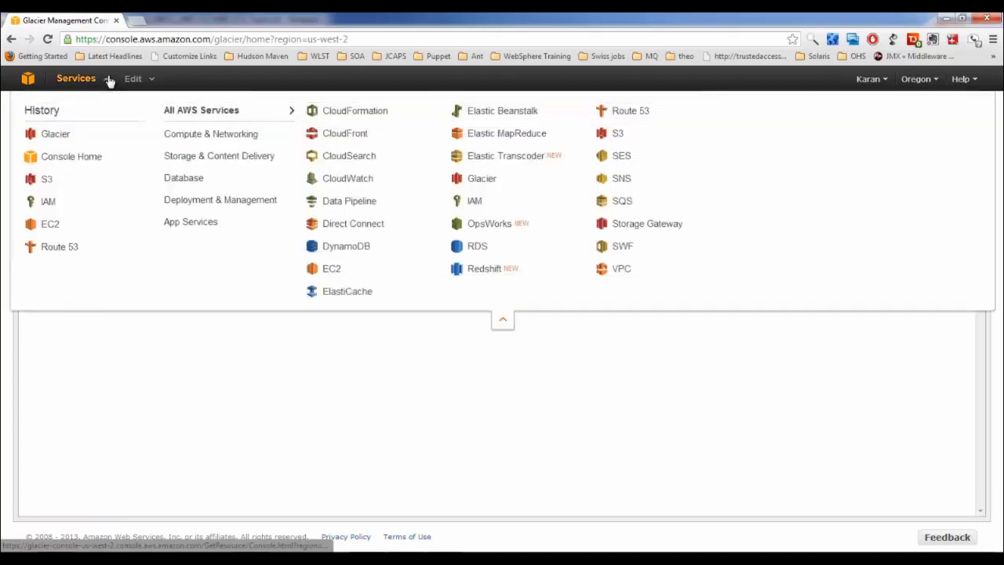
# Return to S3 from the Services history, showing my-first-bucket-1212 and my-second-bucket-1212
pyautogui.click(46, 180)
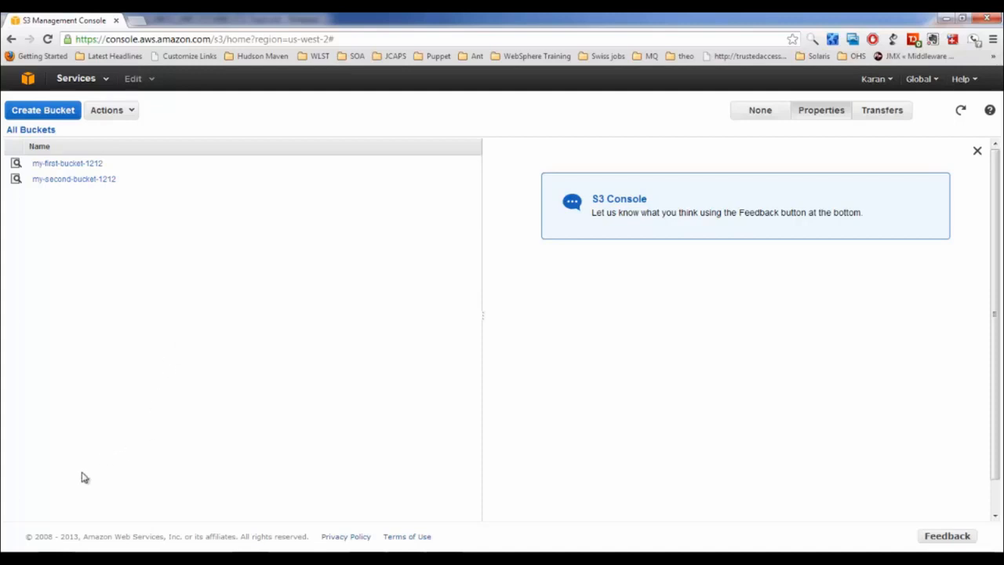
pyautogui.click(17, 558)
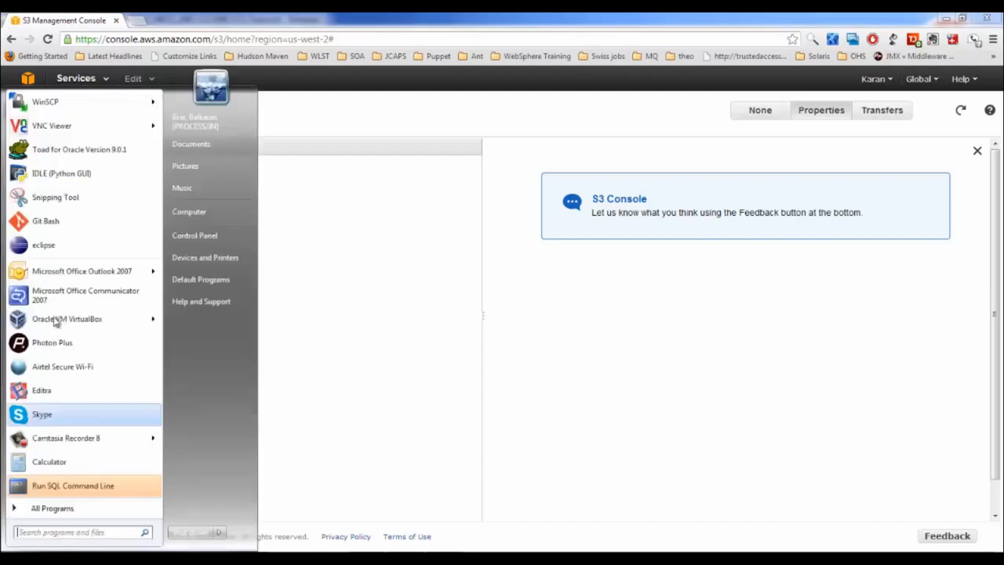
# Launch CloudBerry Explorer for Amazon S3 from the All Programs list
pyautogui.click(61, 510)
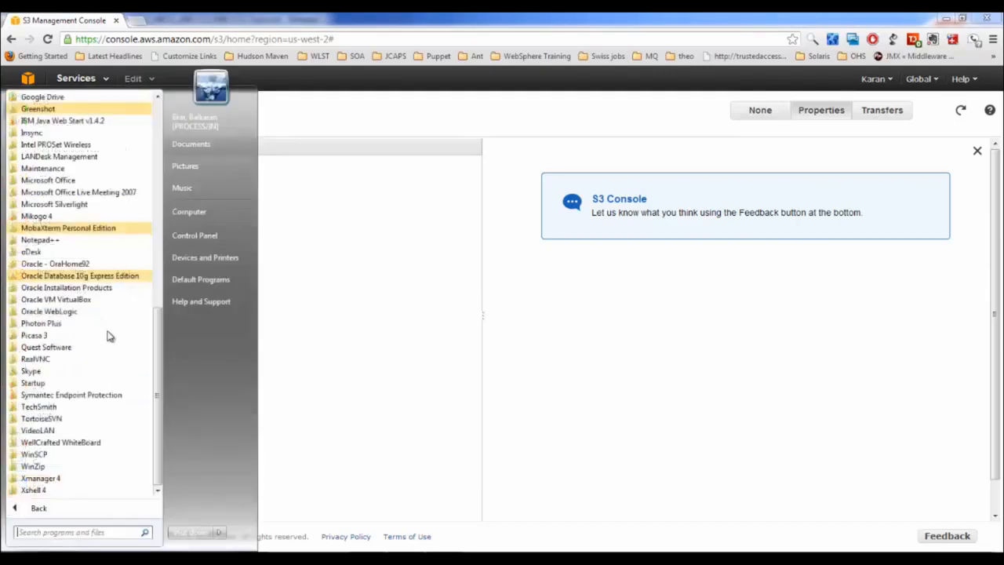
pyautogui.scroll(5, 94, 345)
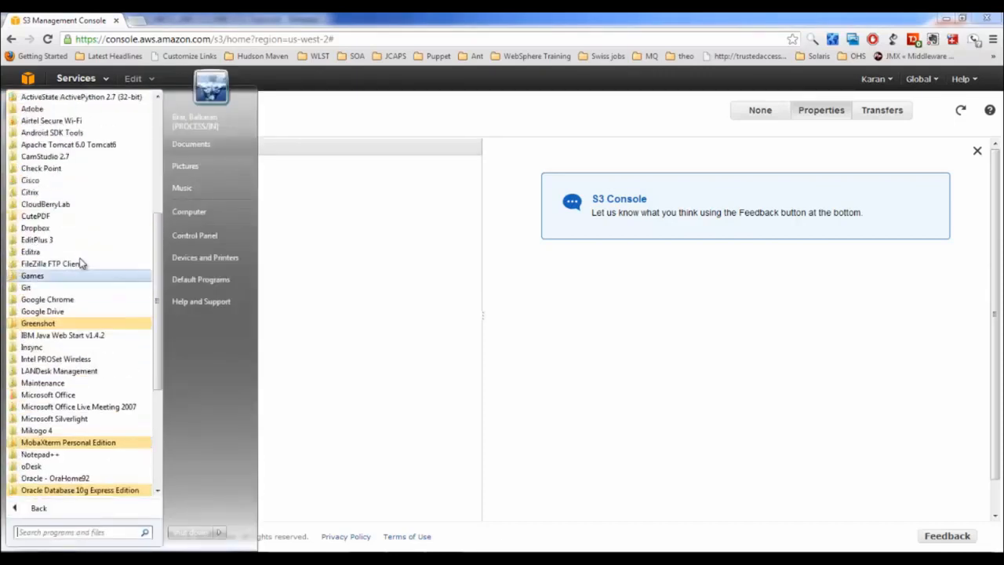
pyautogui.scroll(1, 81, 247)
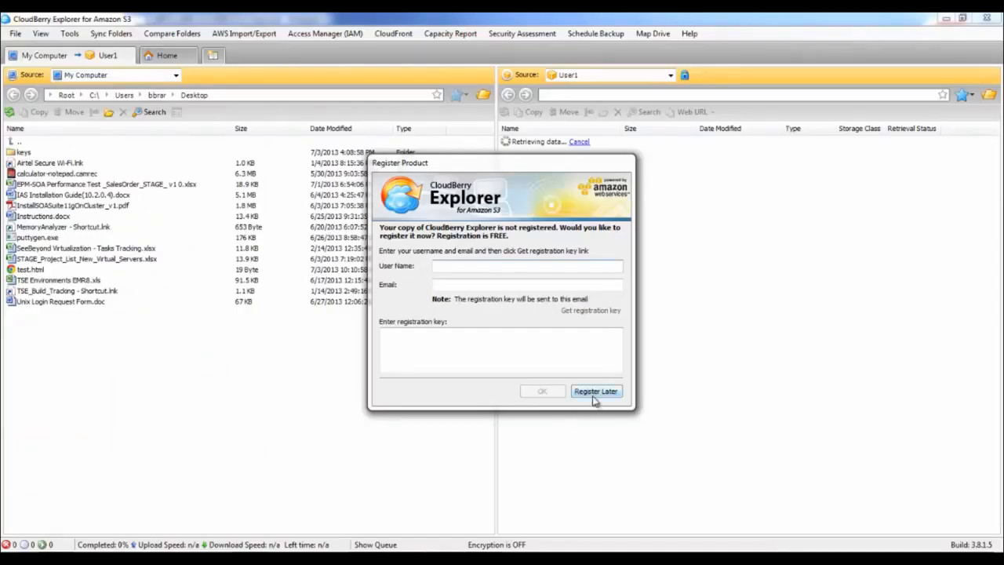
pyautogui.click(594, 396)
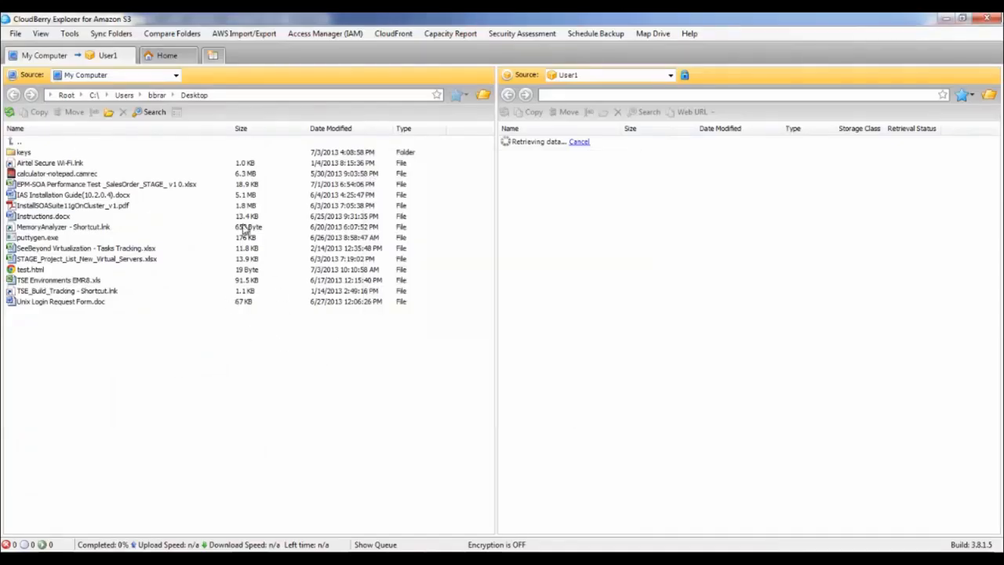
# Review the registered Amazon Glacier accounts, cancel adding a new one, and select Test Glacier
pyautogui.click(14, 35)
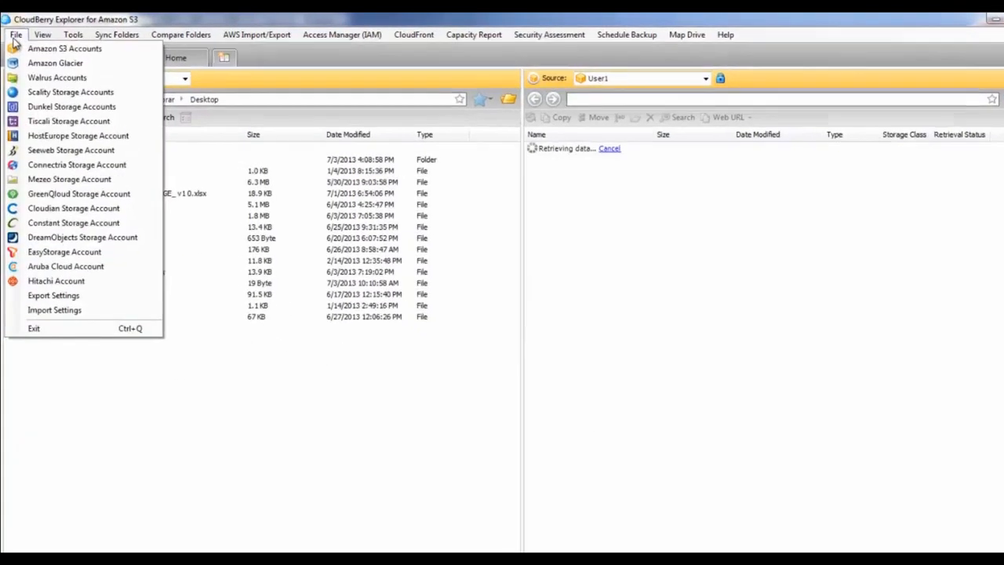
pyautogui.click(41, 62)
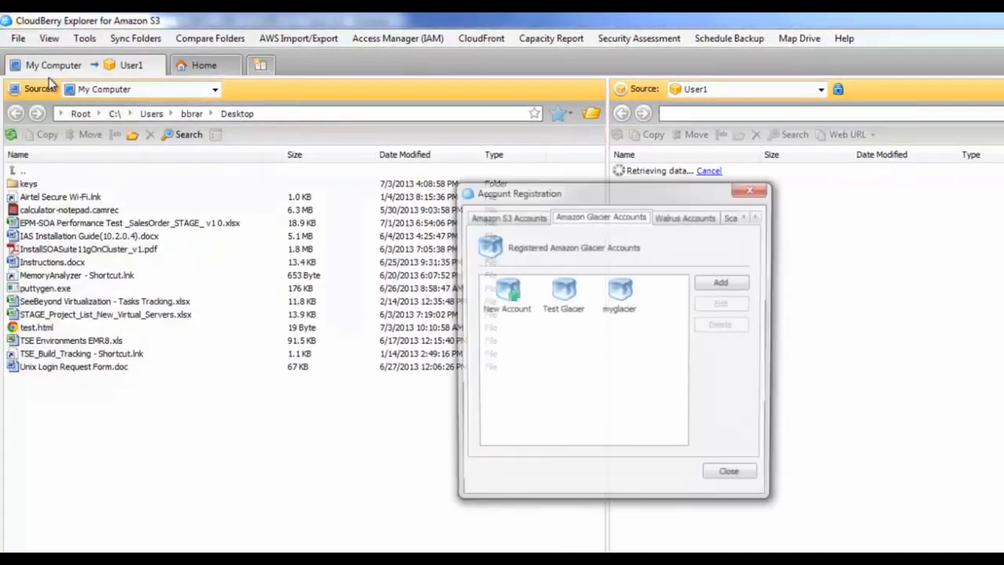
pyautogui.click(511, 292)
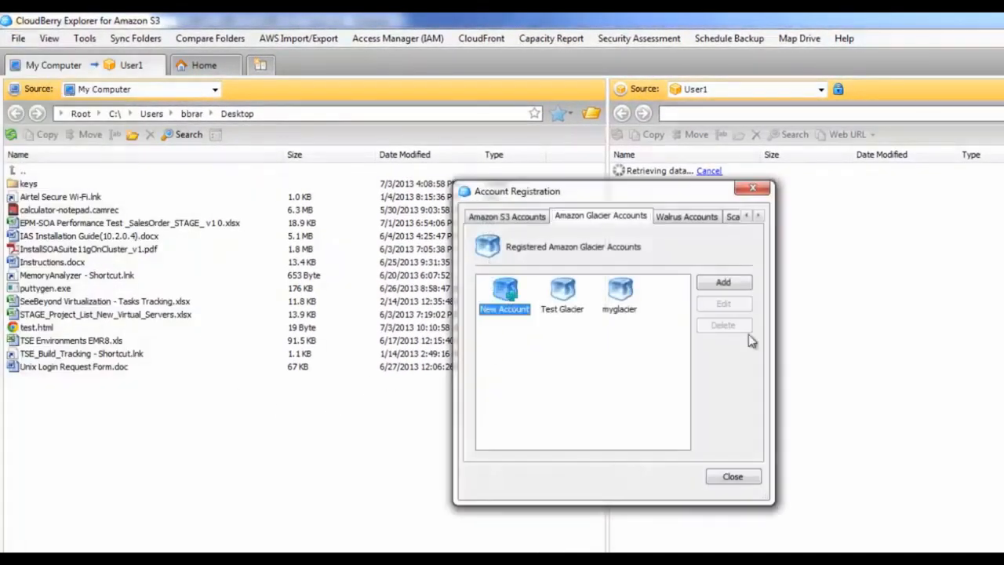
pyautogui.click(723, 282)
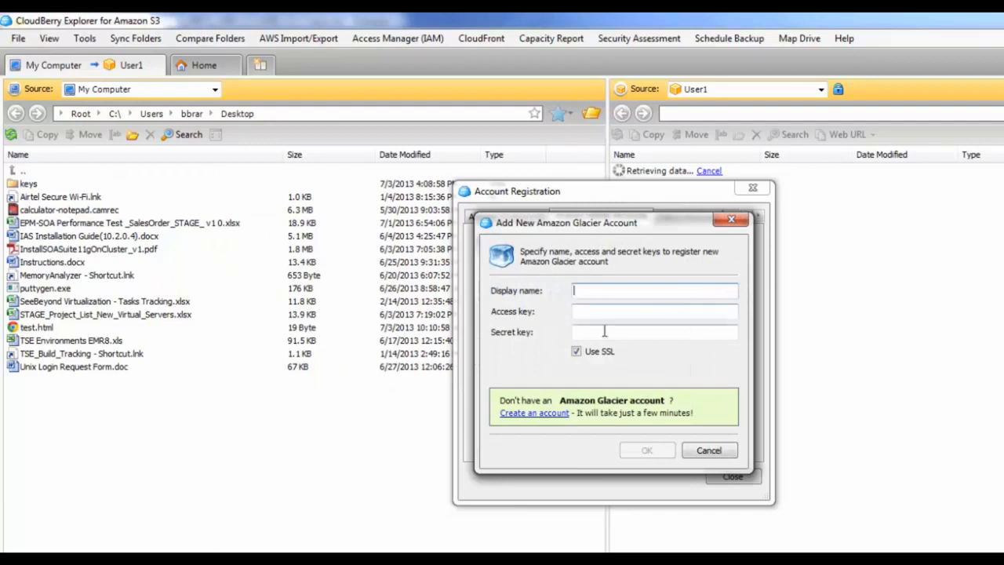
pyautogui.click(599, 312)
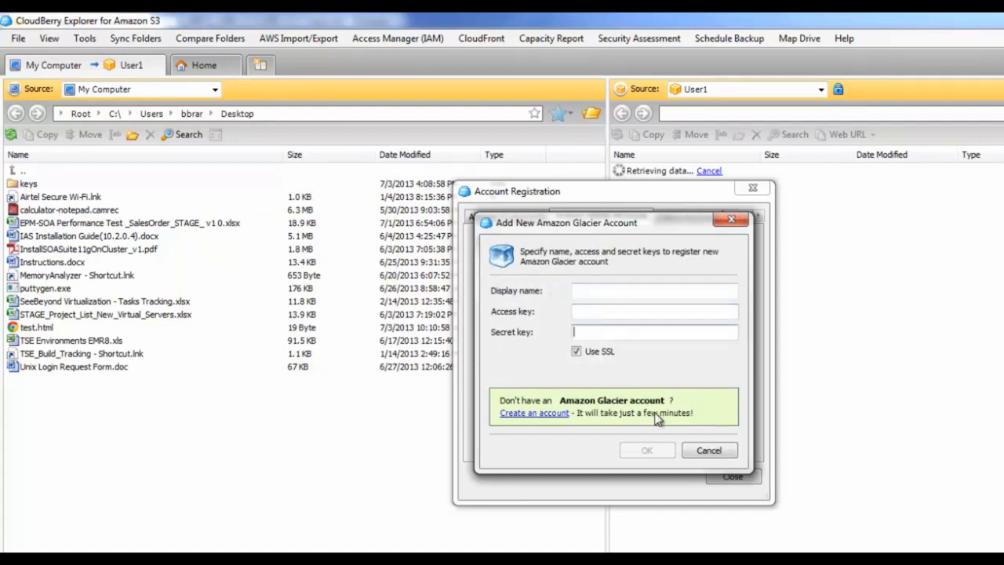
pyautogui.click(709, 451)
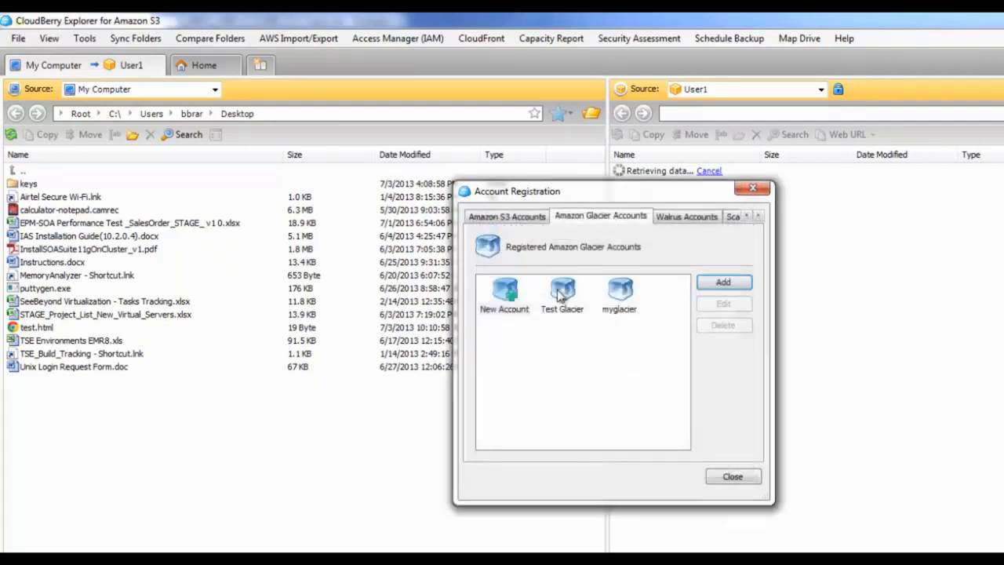
pyautogui.click(563, 295)
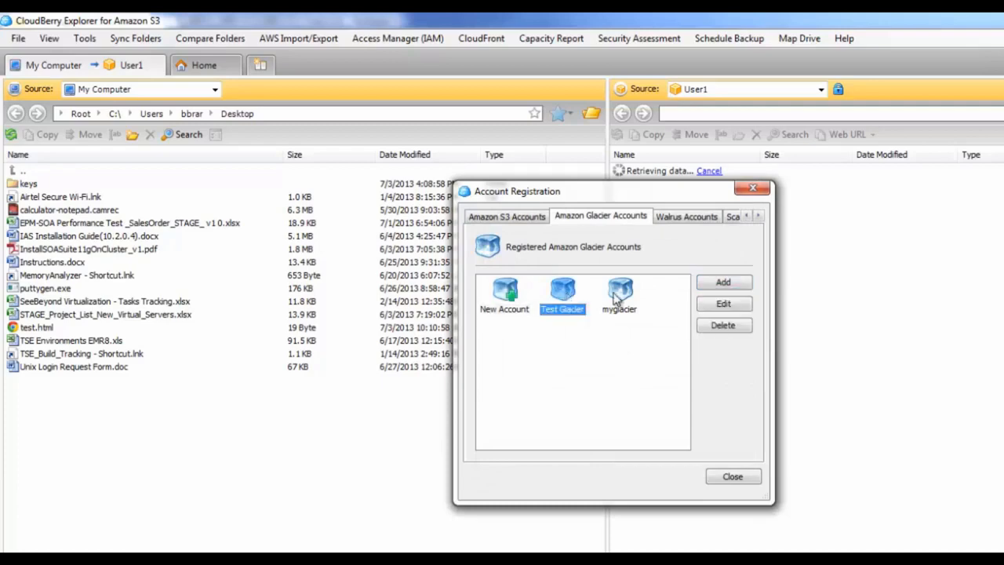
pyautogui.click(620, 295)
pyautogui.click(562, 295)
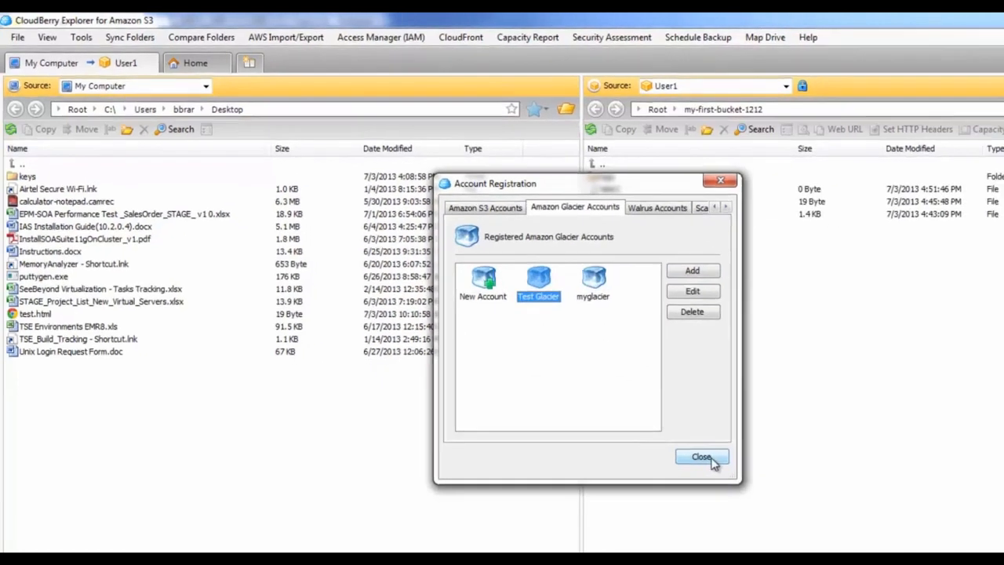
pyautogui.click(738, 476)
pyautogui.click(671, 76)
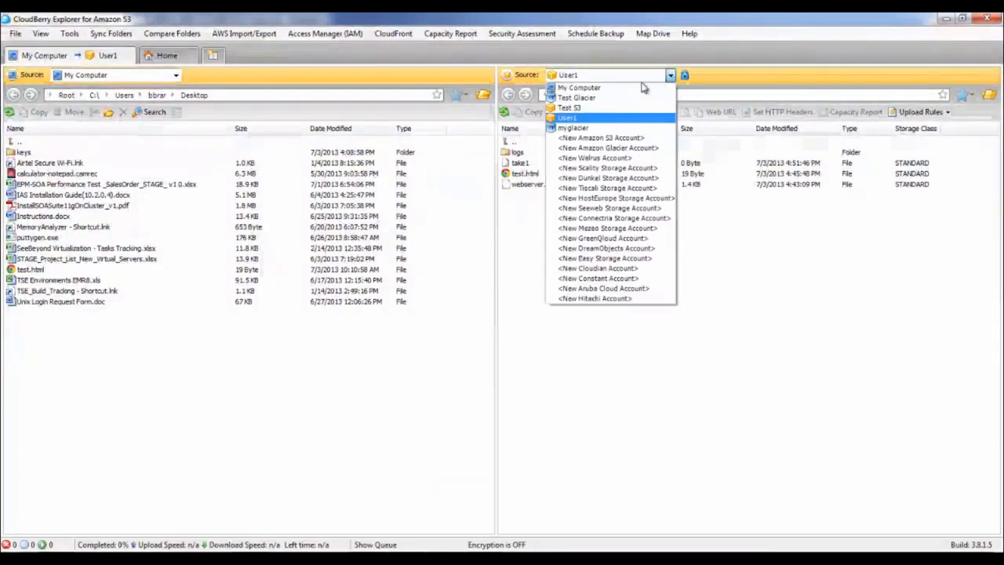
# Set the right pane source to Test Glacier and browse its vaults myvault, myvault2121 and Test1
pyautogui.click(608, 103)
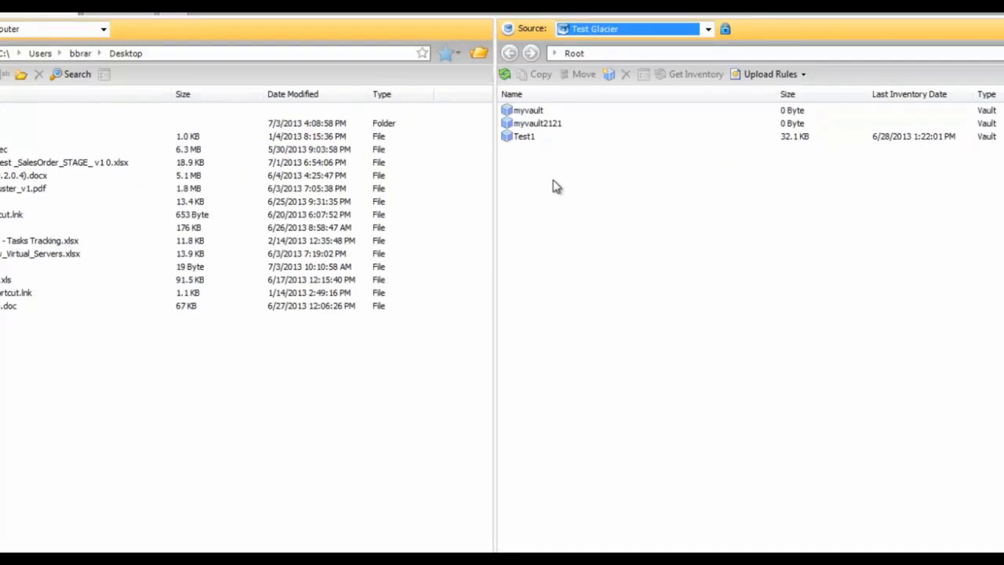
pyautogui.click(536, 114)
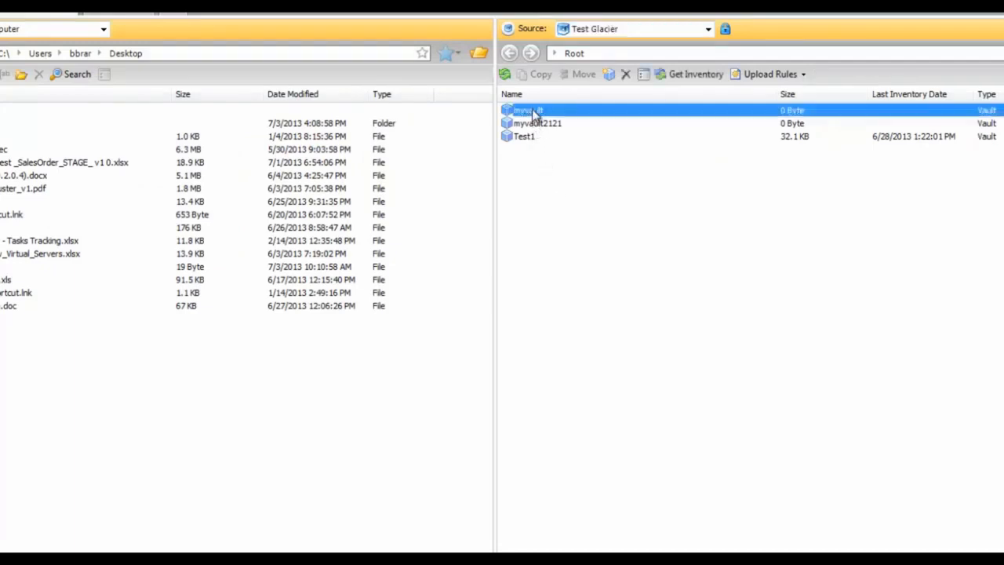
pyautogui.click(538, 125)
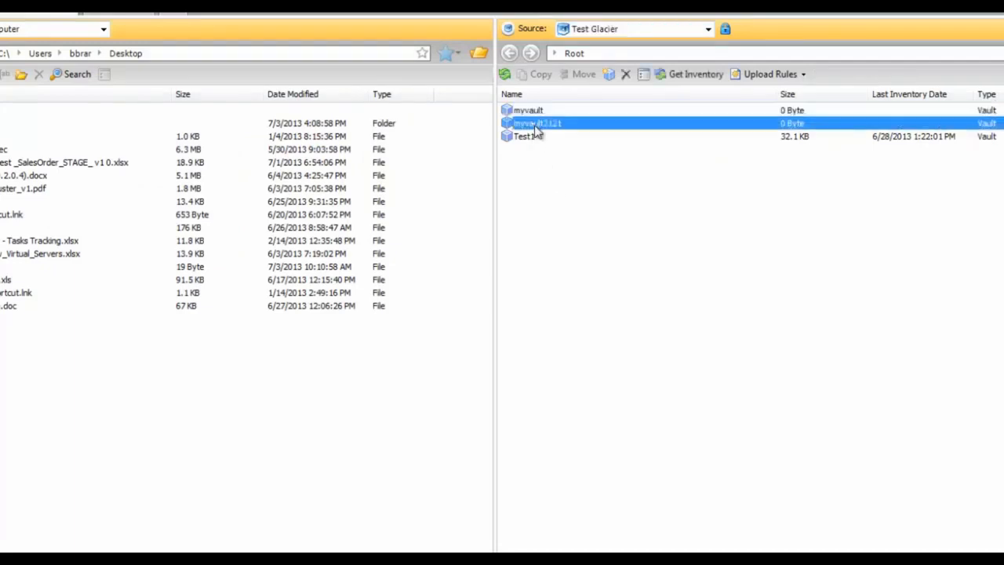
pyautogui.click(528, 137)
pyautogui.click(527, 126)
pyautogui.click(537, 109)
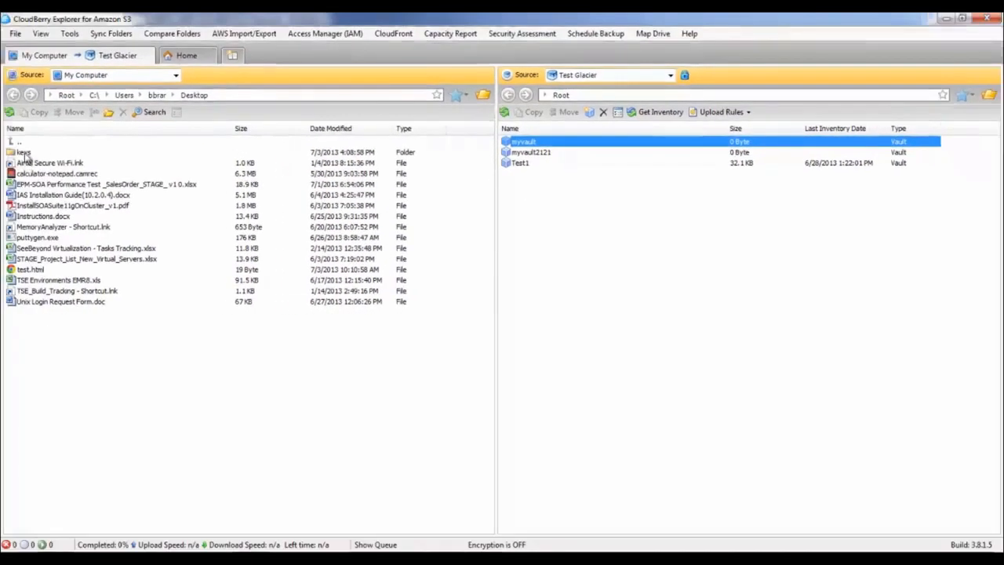
# Copy the dbserver key file from the local keys folder into myvault and confirm
pyautogui.doubleClick(24, 154)
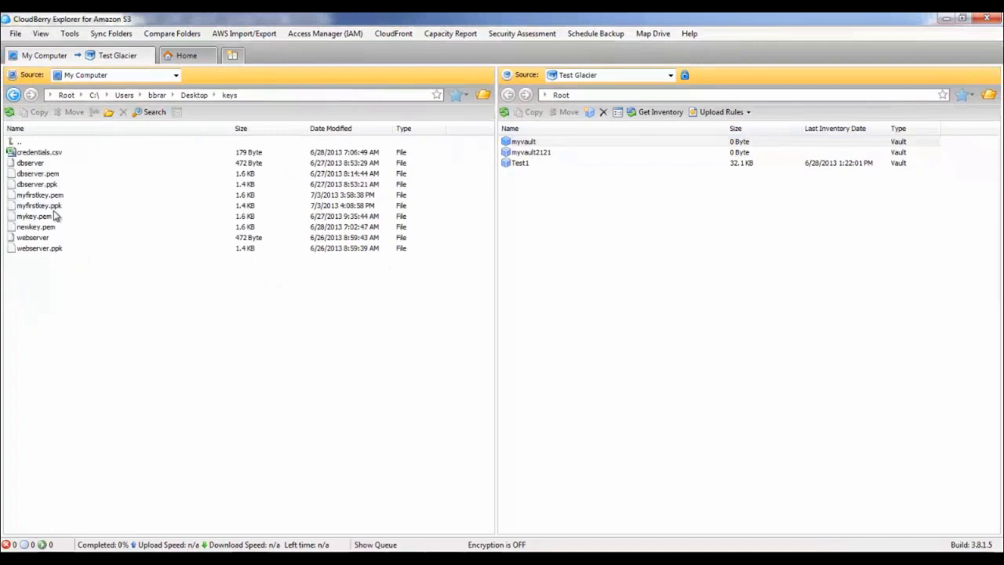
pyautogui.click(35, 164)
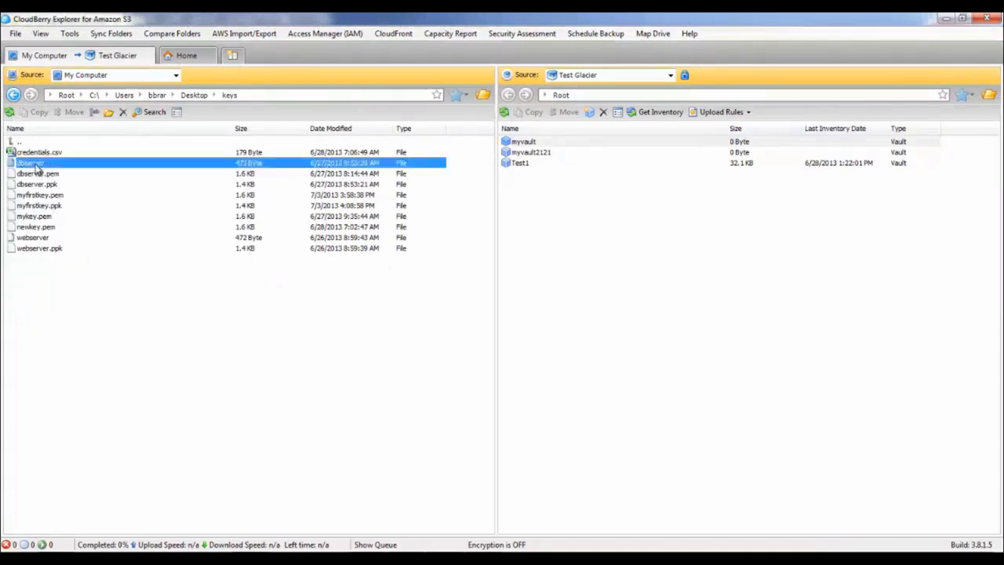
pyautogui.doubleClick(541, 142)
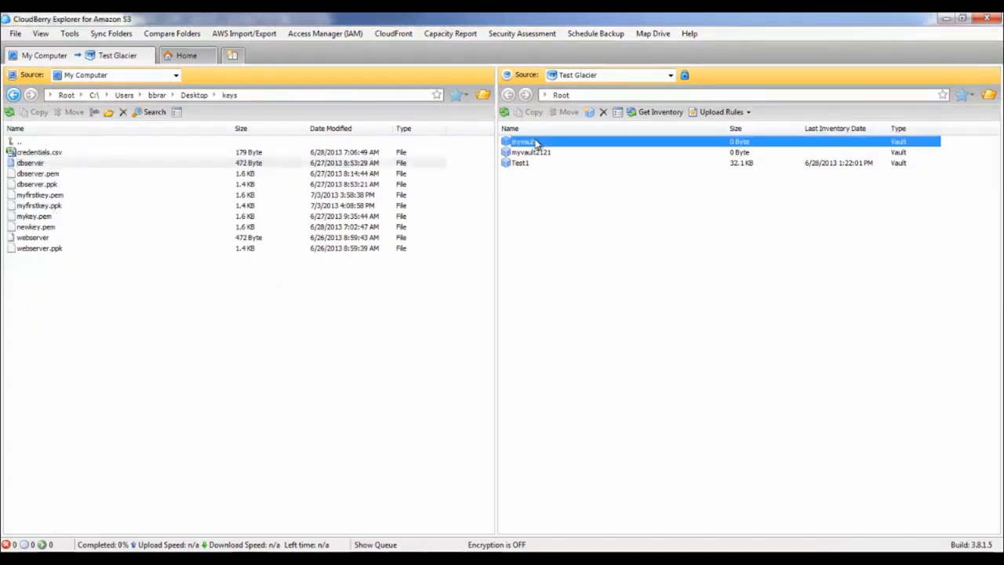
pyautogui.click(32, 164)
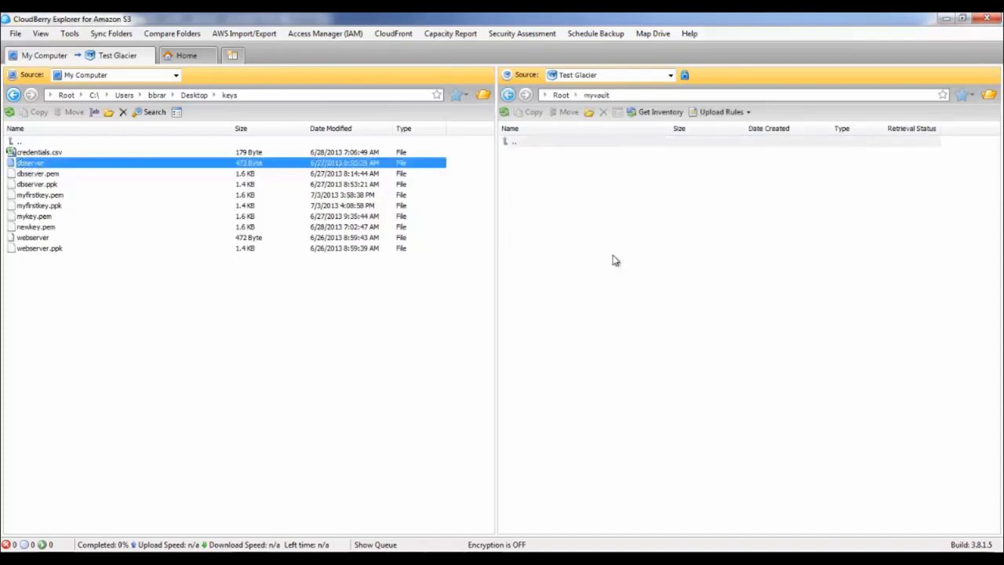
pyautogui.moveTo(79, 167); pyautogui.dragTo(632, 322)
pyautogui.click(524, 314)
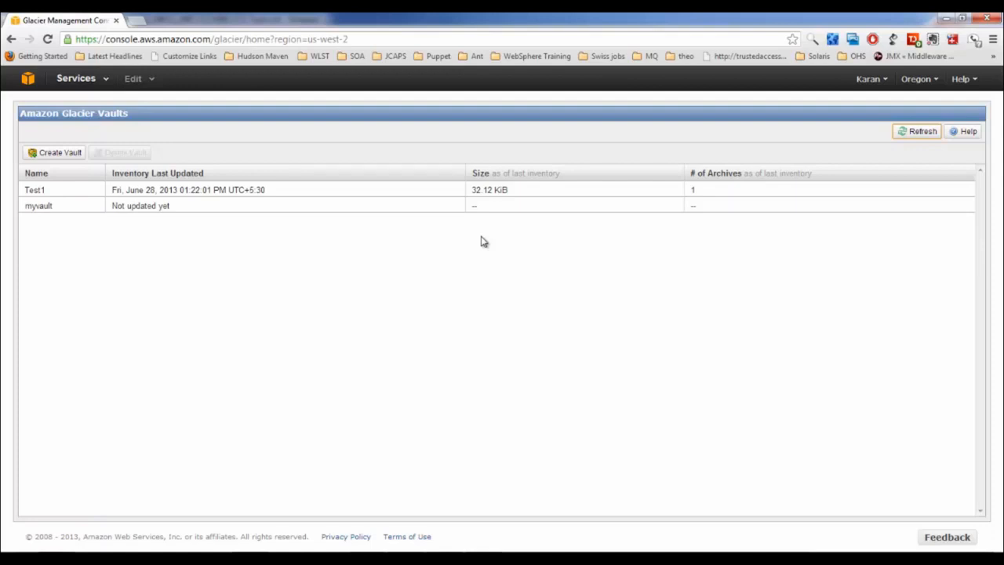
# Show the Properties of my-first-bucket-1212 from the S3 console's bucket list
pyautogui.click(105, 79)
pyautogui.click(50, 157)
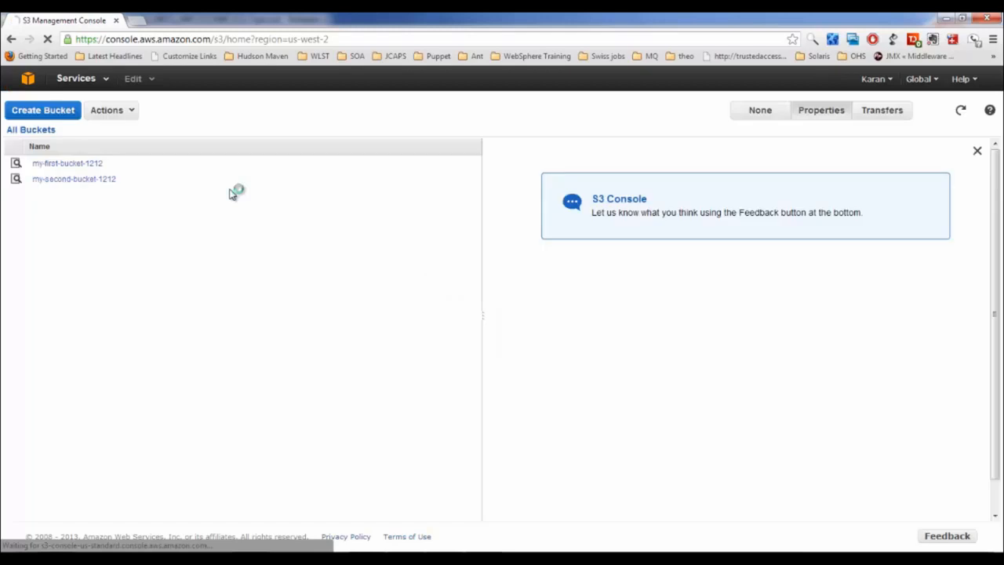
pyautogui.rightClick(68, 165)
pyautogui.click(88, 244)
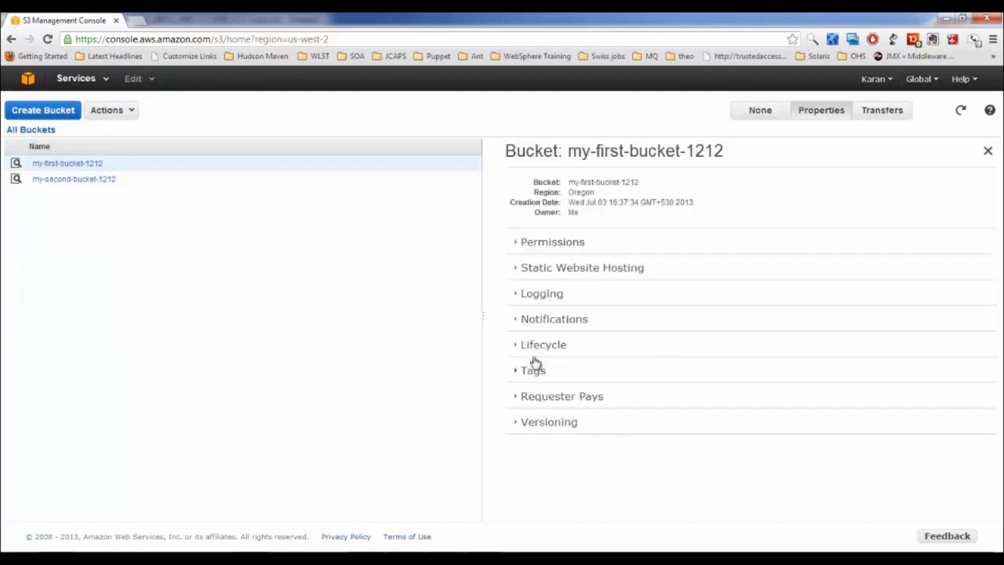
# Add a new lifecycle rule applying to the entire bucket, timed in days from object creation
pyautogui.click(545, 347)
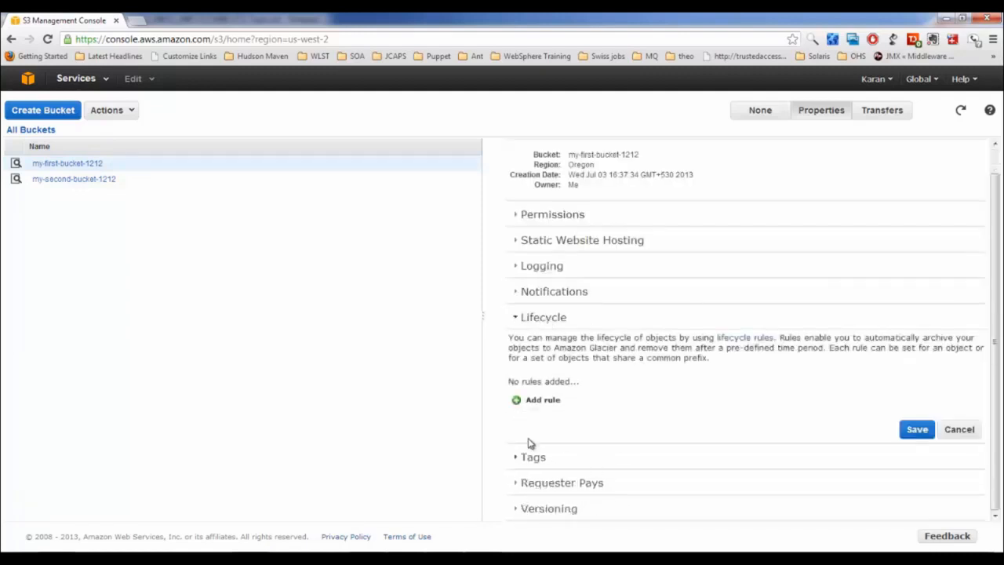
pyautogui.click(543, 400)
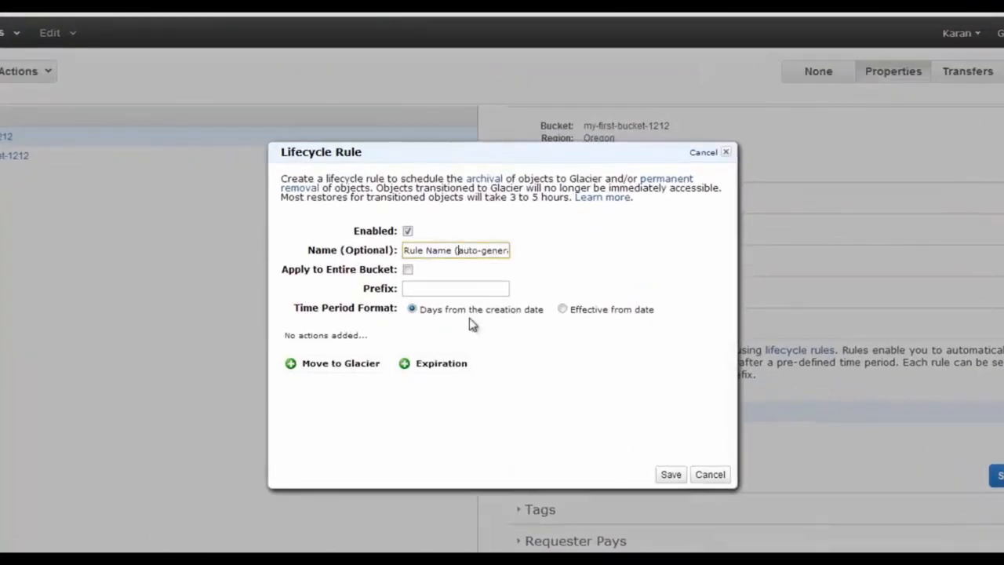
pyautogui.moveTo(406, 250); pyautogui.dragTo(602, 259)
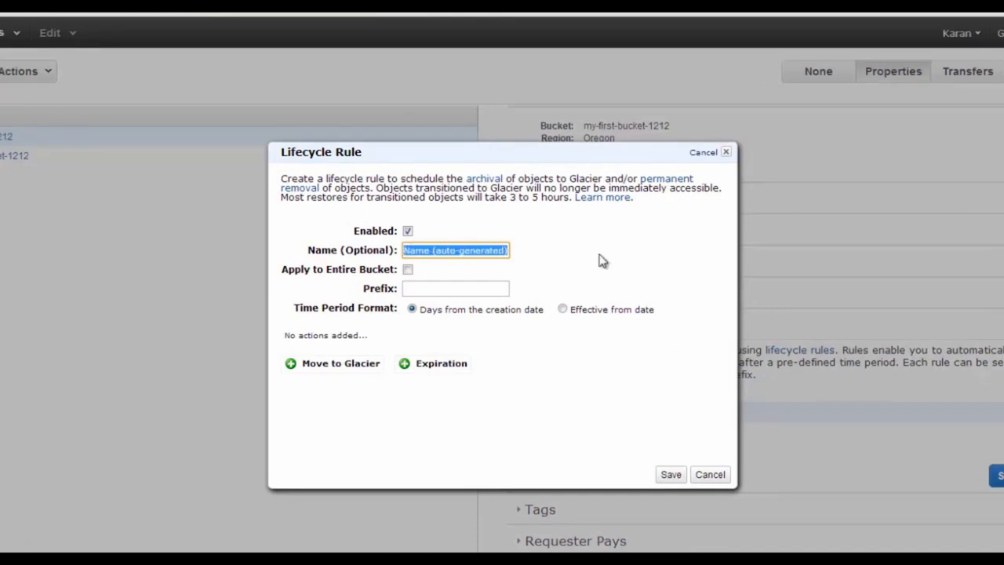
pyautogui.click(468, 276)
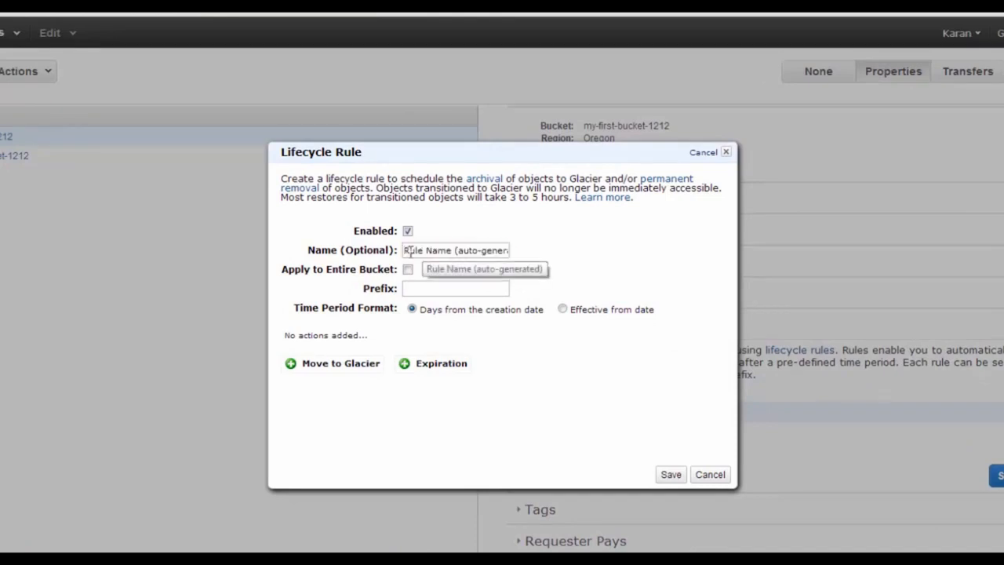
pyautogui.moveTo(410, 249); pyautogui.dragTo(526, 253)
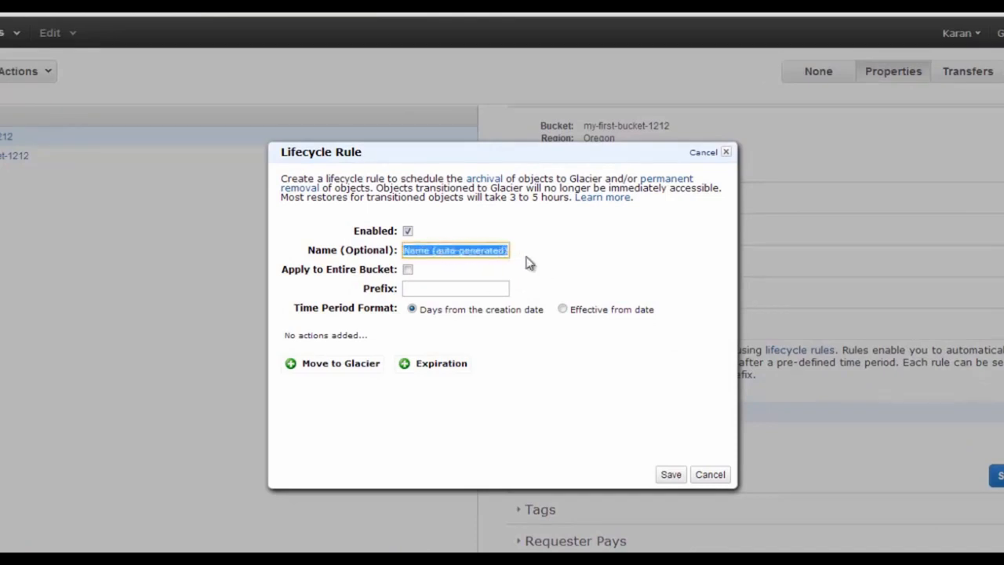
pyautogui.click(408, 270)
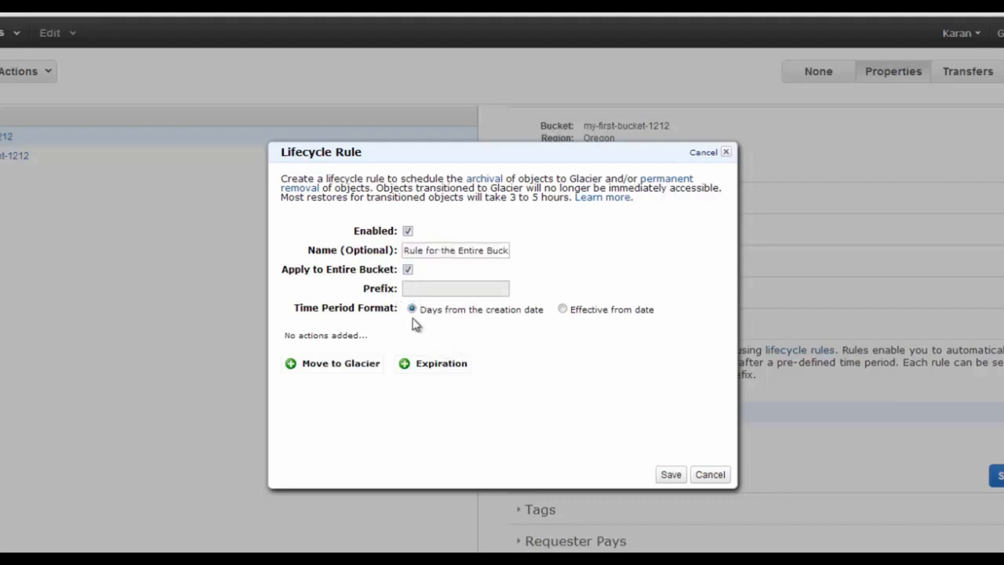
pyautogui.click(562, 310)
pyautogui.click(412, 309)
# Make the rule move objects to Glacier after 180 days, save it and acknowledge the warning
pyautogui.click(346, 364)
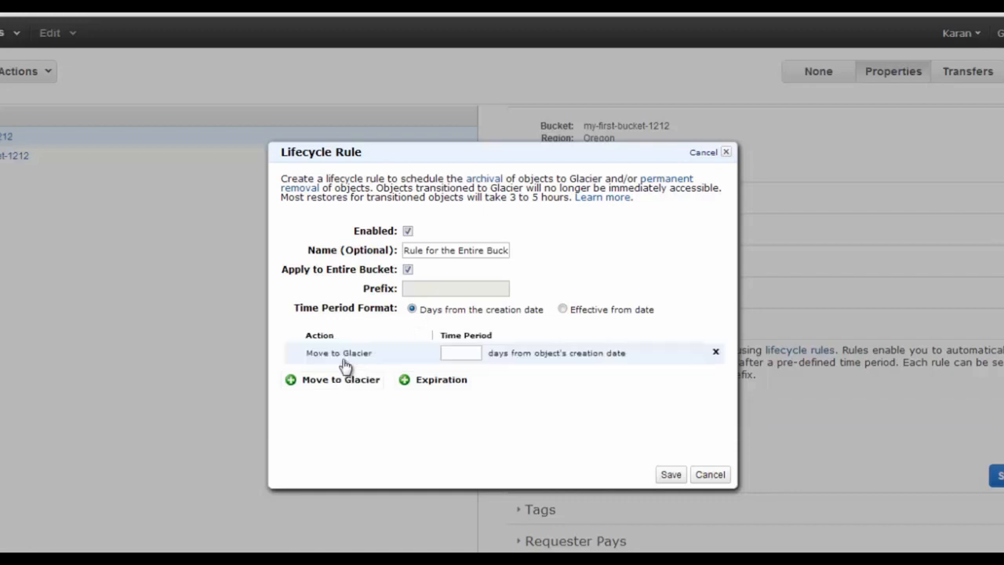
pyautogui.click(459, 354)
pyautogui.write('180')
pyautogui.click(671, 475)
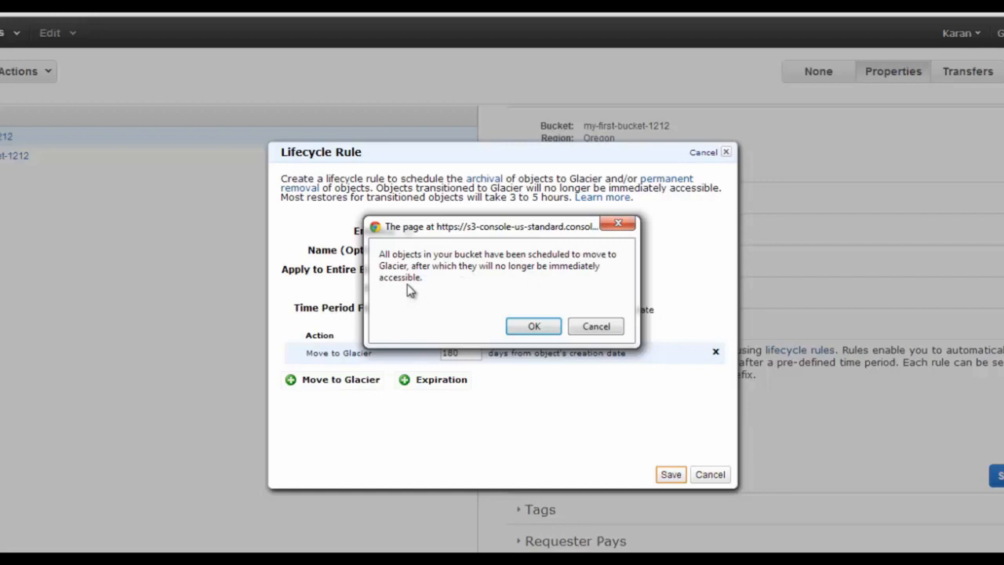
pyautogui.click(540, 329)
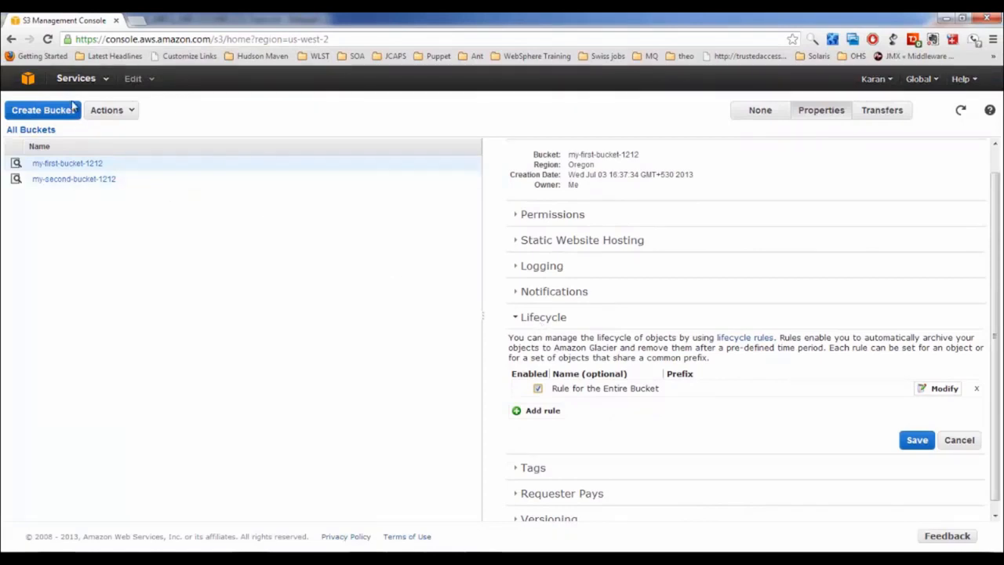
# Switch from S3 to the Glacier console through the Services menu
pyautogui.click(106, 81)
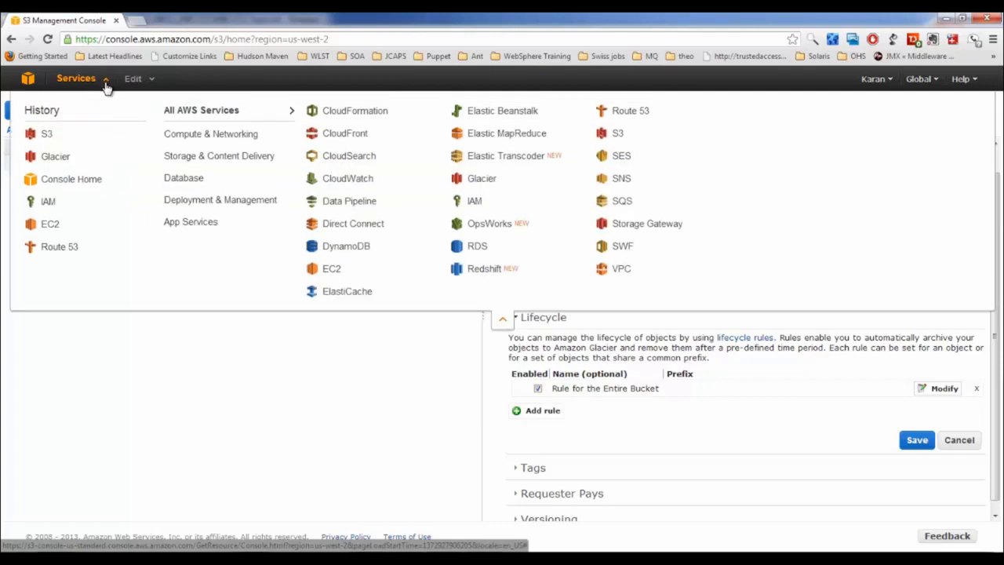
pyautogui.click(55, 158)
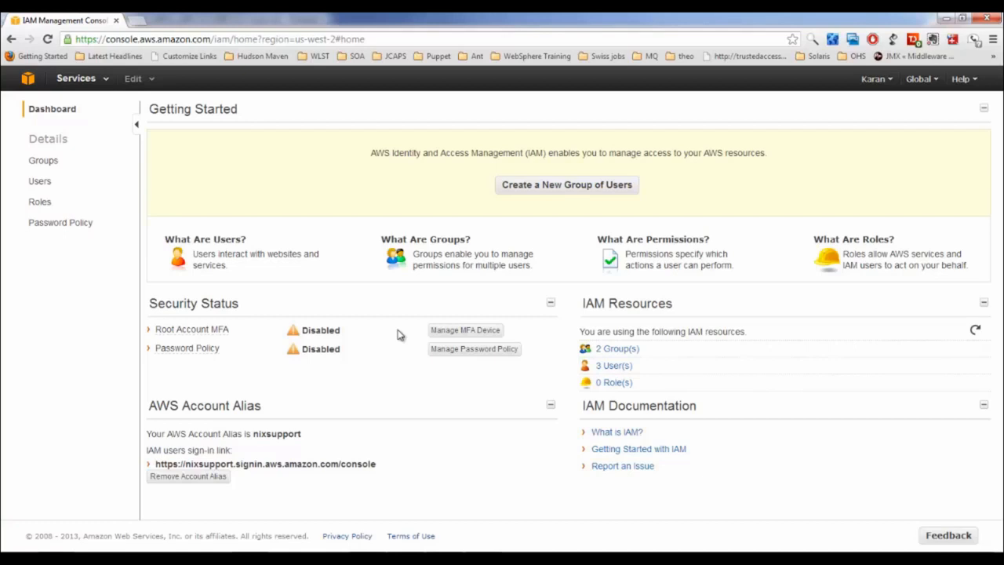
# Start a new IAM group named Programmers
pyautogui.click(557, 184)
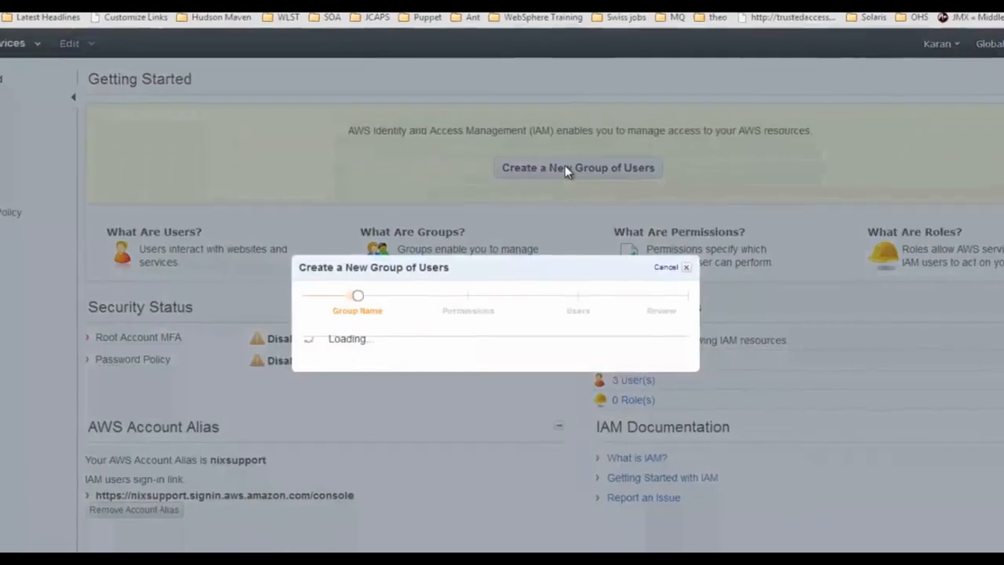
pyautogui.write('P')
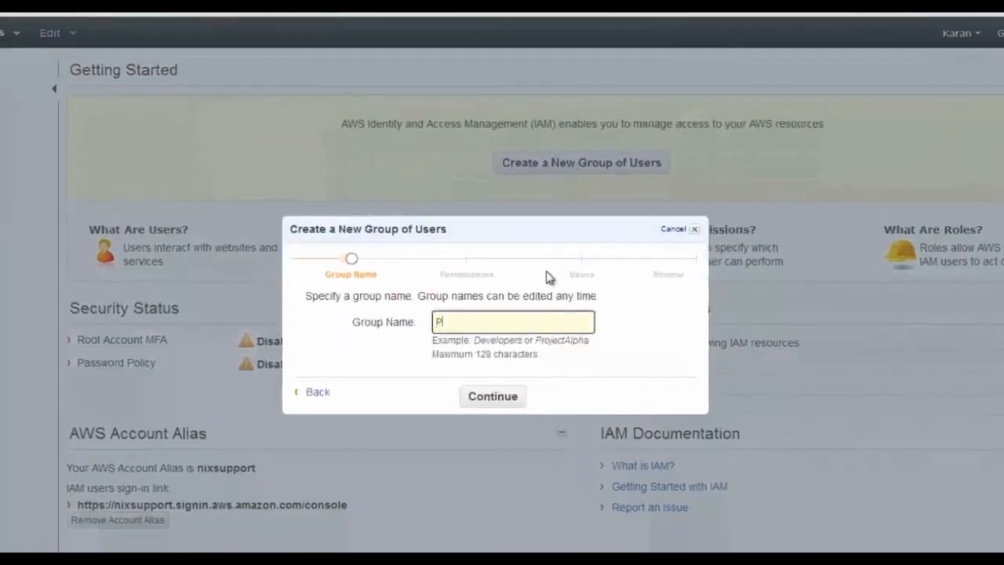
pyautogui.write('rogrammers')
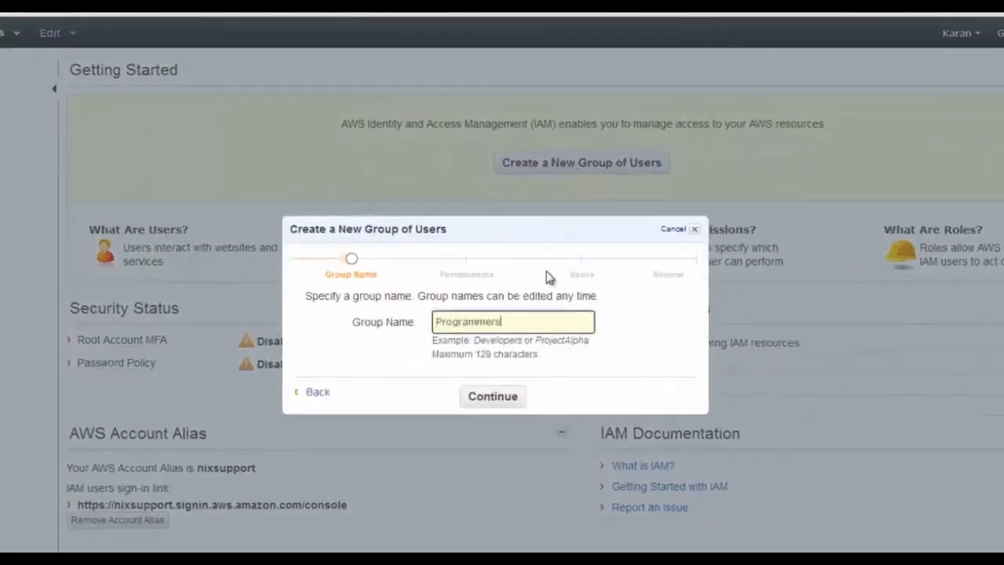
pyautogui.click(513, 399)
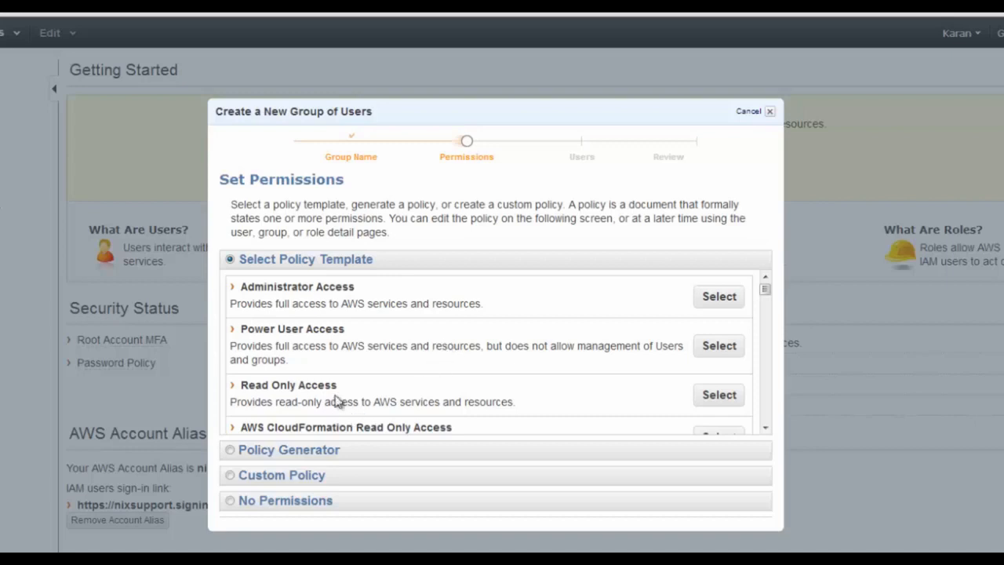
# Apply the Read Only Access policy template and review its policy document
pyautogui.click(714, 398)
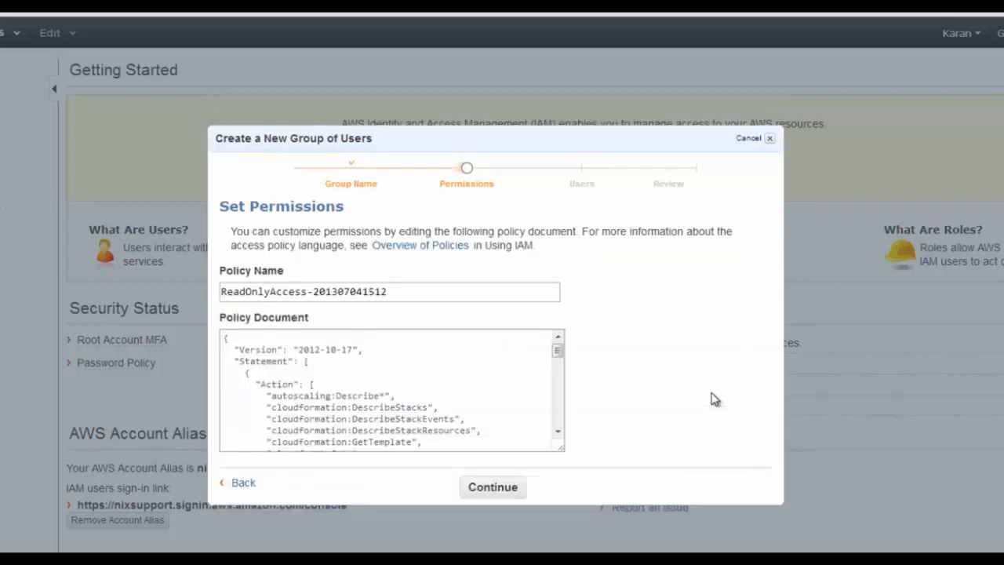
pyautogui.click(361, 382)
pyautogui.scroll(-5, 361, 382)
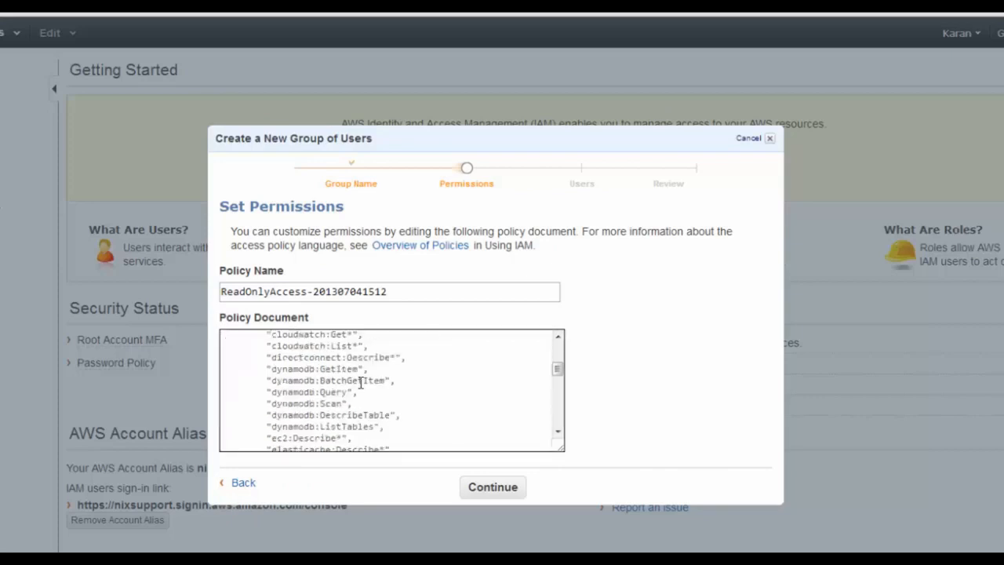
pyautogui.scroll(-15, 361, 382)
pyautogui.scroll(15, 360, 381)
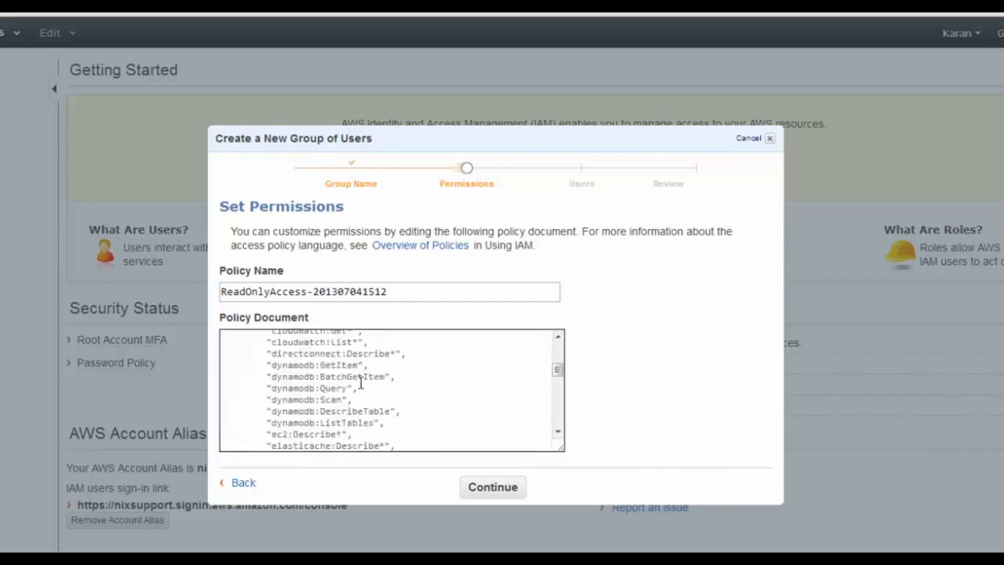
pyautogui.scroll(5, 361, 383)
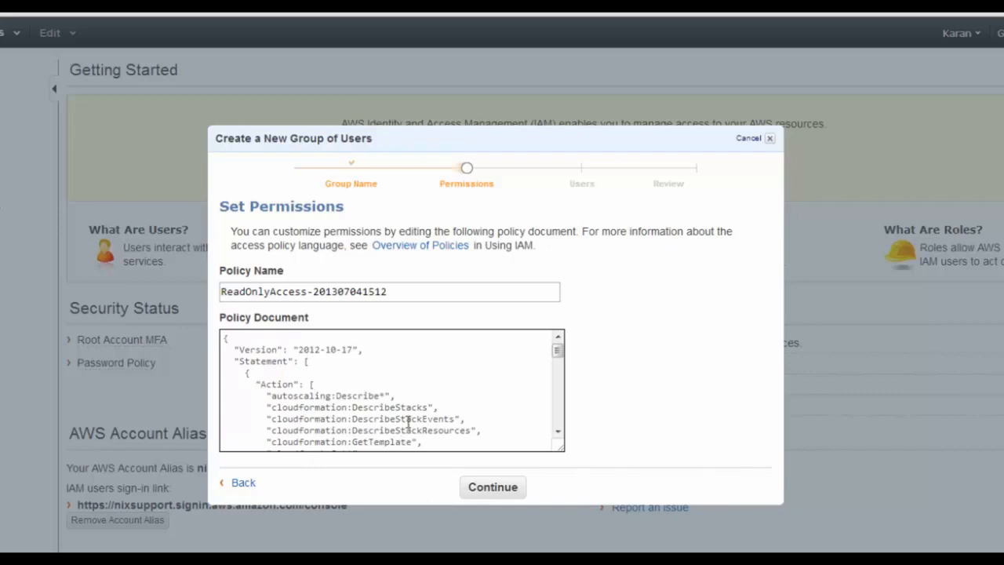
# Add new users programmer1 and programmer2 to the group, keeping access key generation on
pyautogui.click(508, 496)
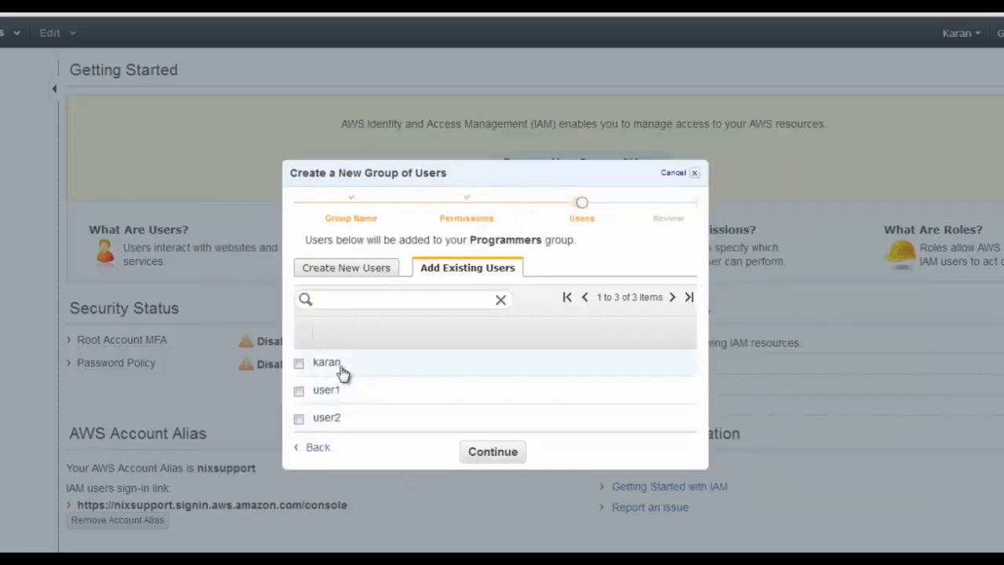
pyautogui.click(349, 270)
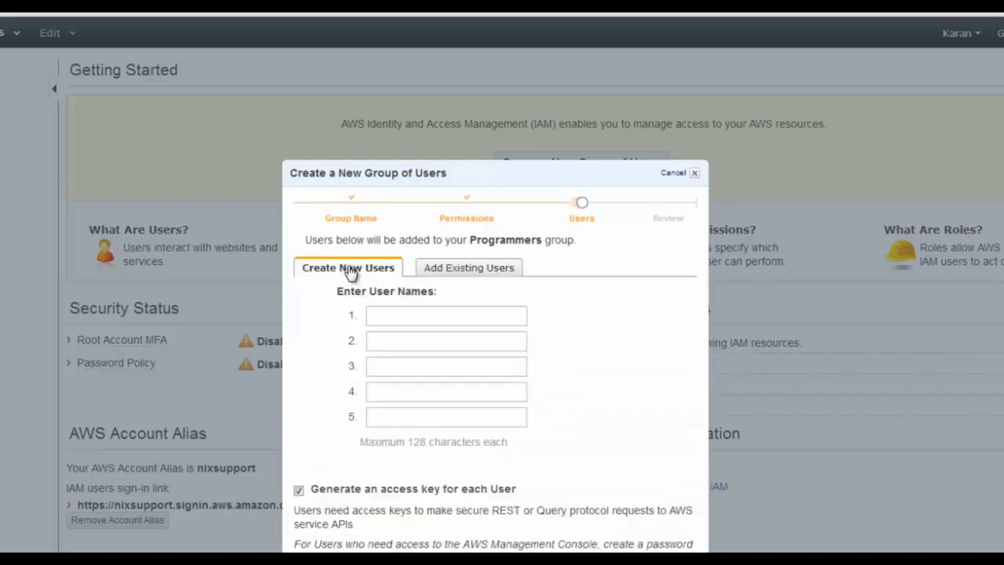
pyautogui.click(382, 314)
pyautogui.write('pro')
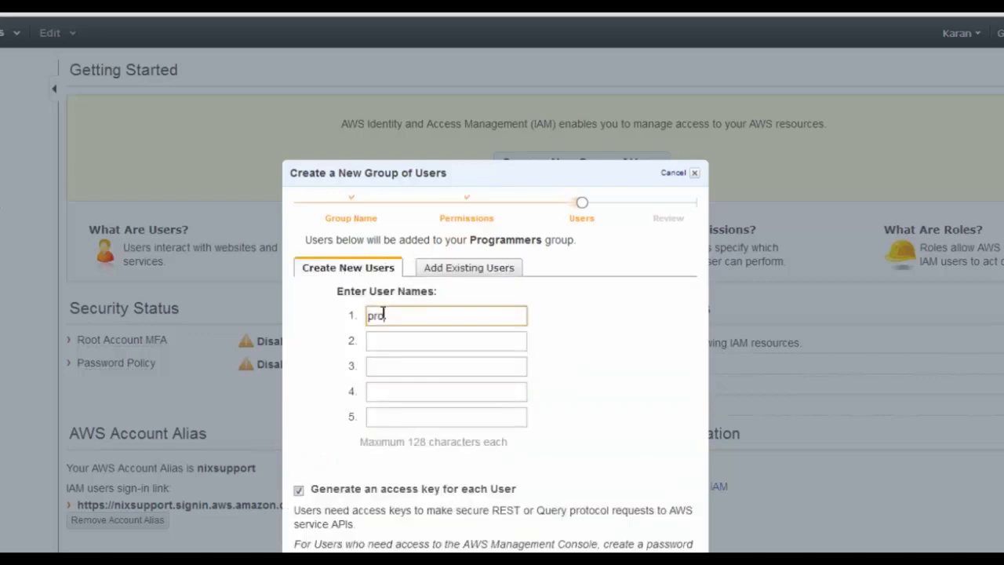
pyautogui.write('grammer1')
pyautogui.press('Tab')
pyautogui.write('p')
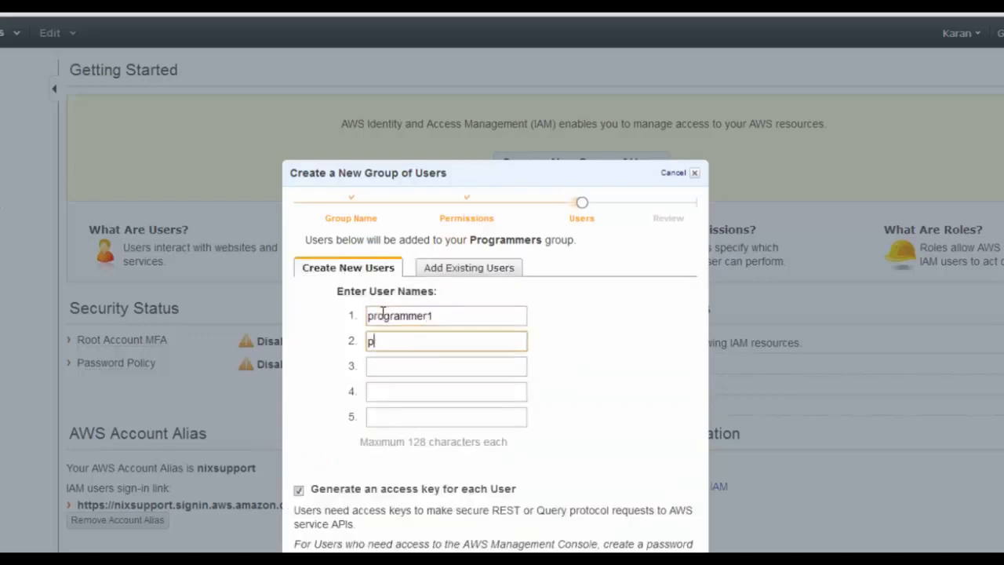
pyautogui.write('rogrammer2')
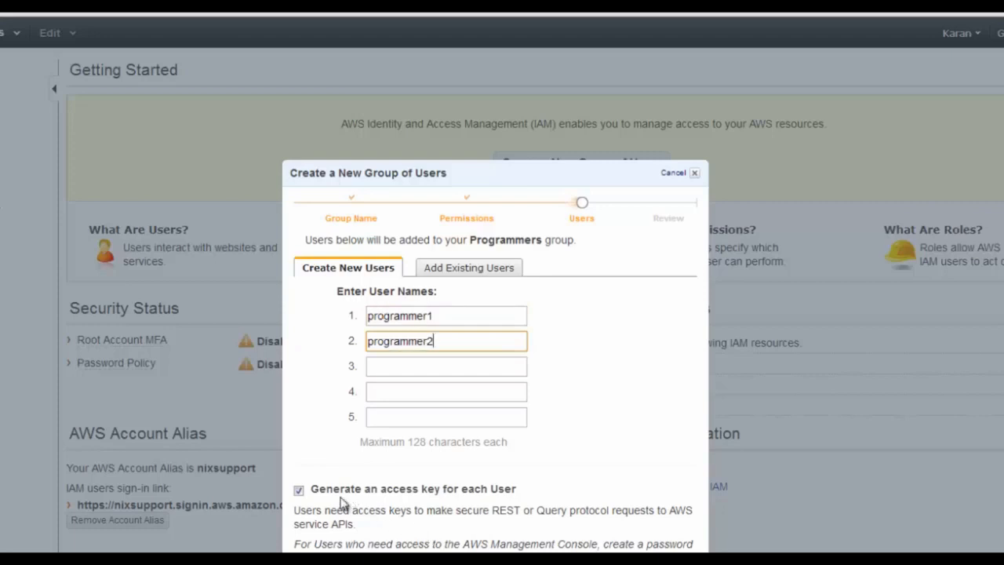
pyautogui.moveTo(311, 488); pyautogui.dragTo(521, 487)
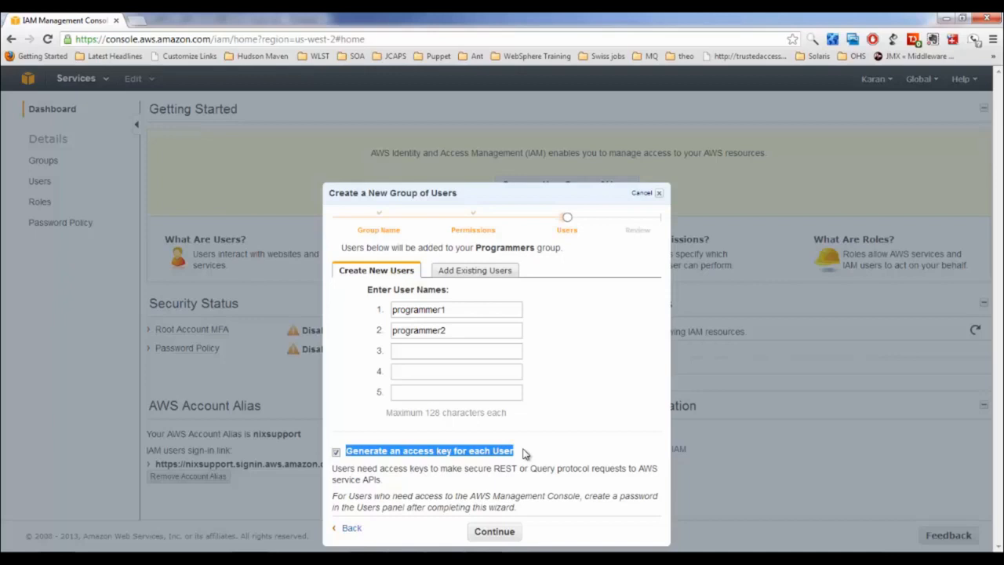
# Review the summary and create the Programmers group with both users
pyautogui.click(500, 533)
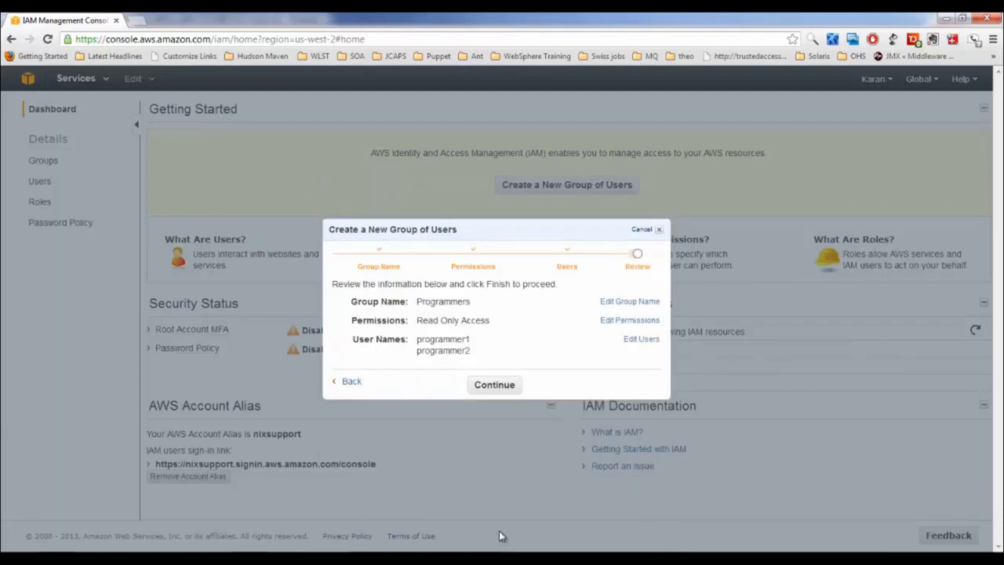
pyautogui.click(494, 386)
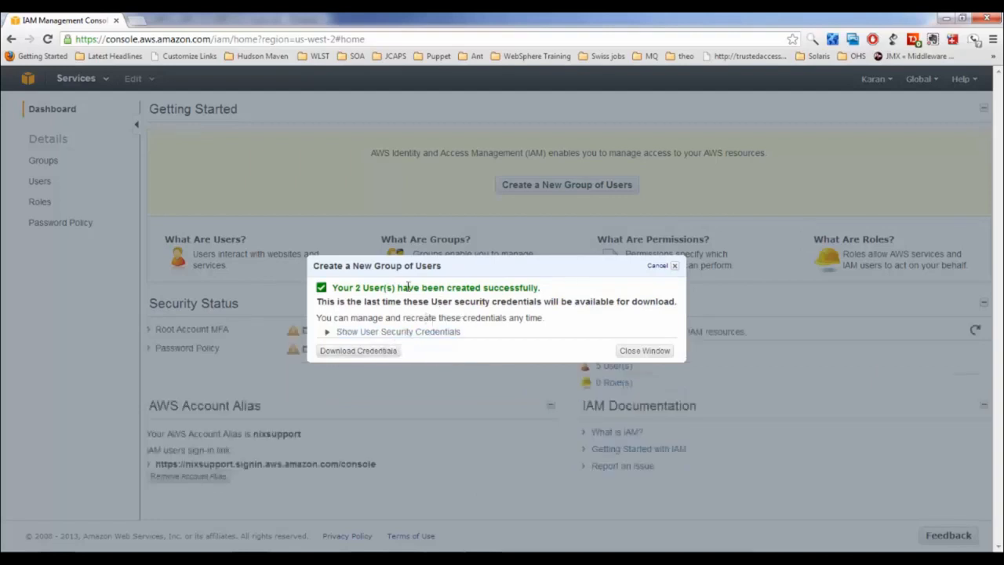
pyautogui.moveTo(407, 287); pyautogui.dragTo(511, 287)
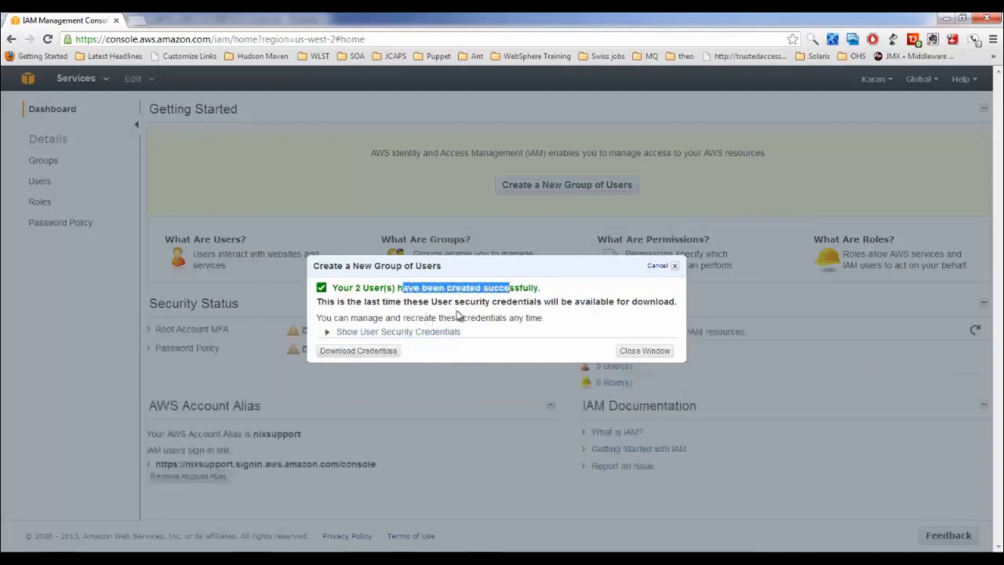
# Download the new users' credentials and save them to the Desktop as credentials.csv
pyautogui.click(386, 354)
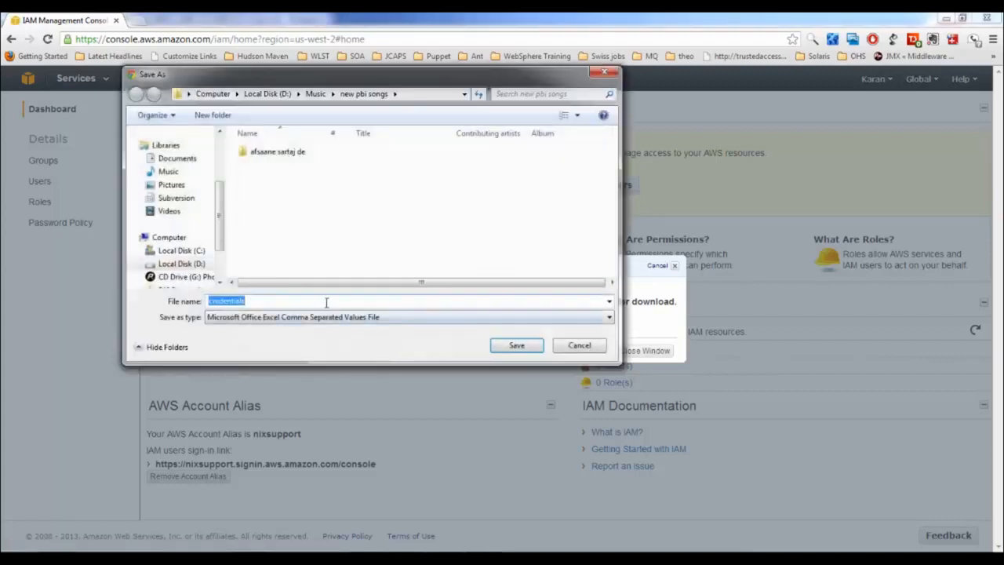
pyautogui.click(267, 94)
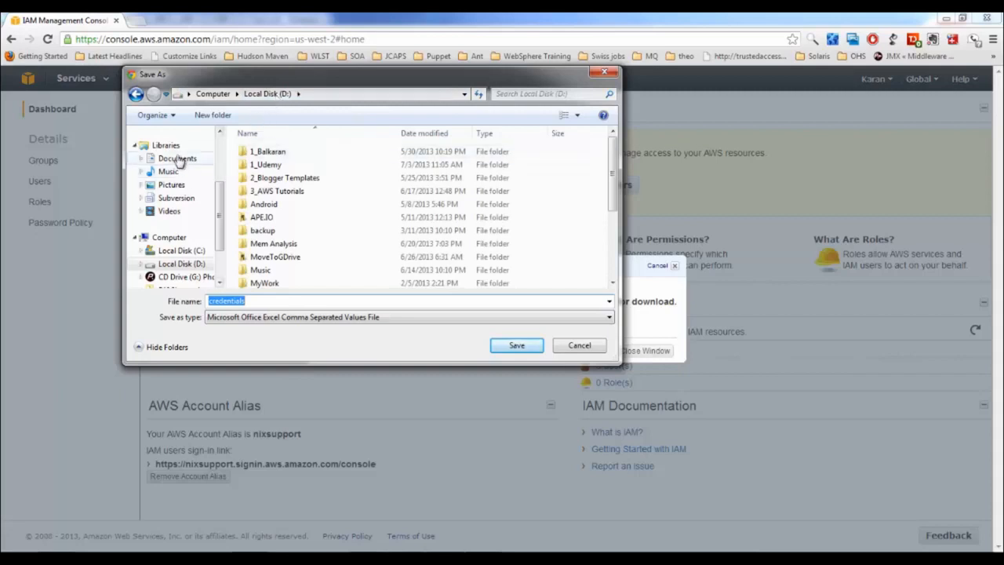
pyautogui.scroll(5, 219, 214)
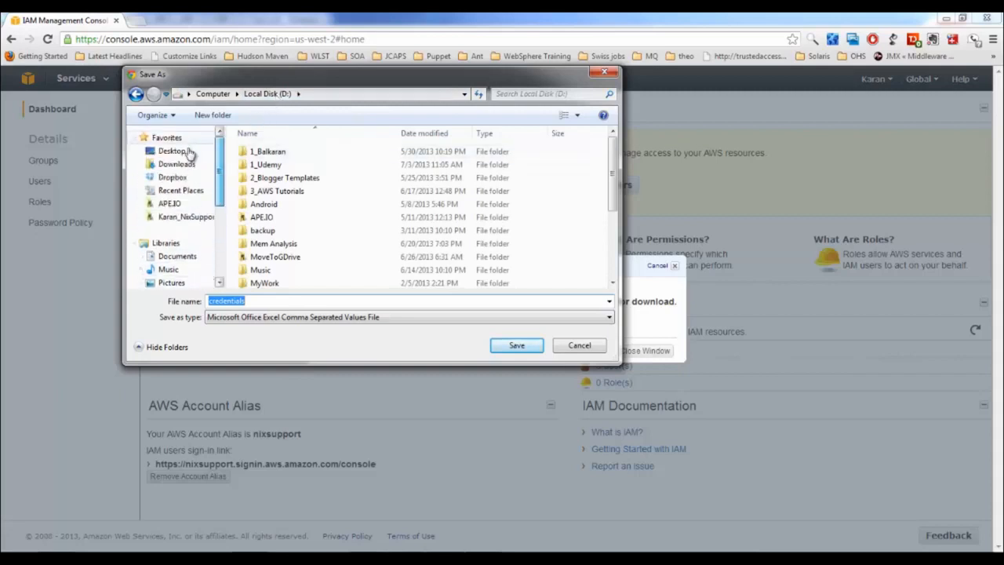
pyautogui.click(171, 150)
pyautogui.click(515, 345)
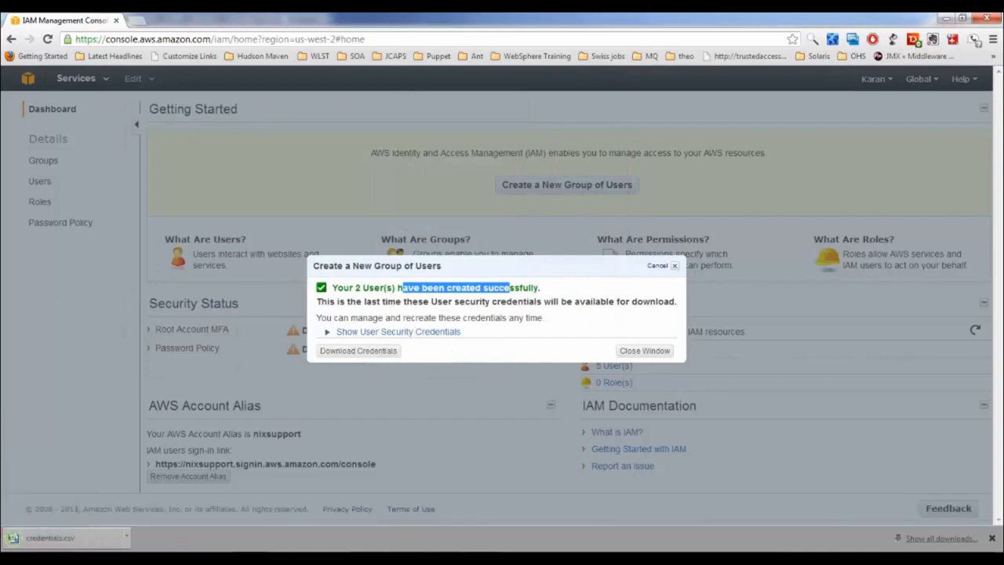
pyautogui.click(102, 540)
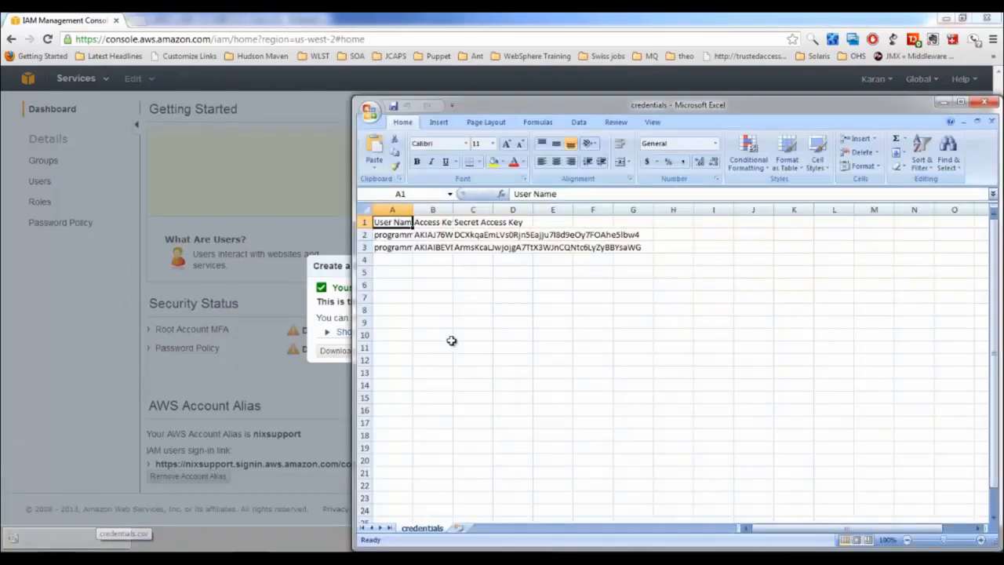
pyautogui.doubleClick(413, 210)
pyautogui.doubleClick(471, 210)
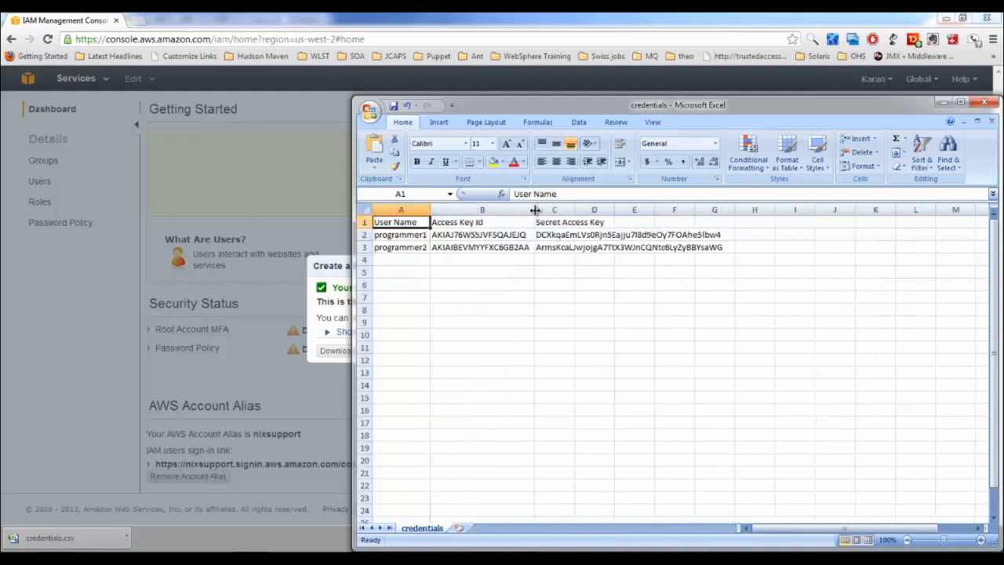
pyautogui.doubleClick(574, 210)
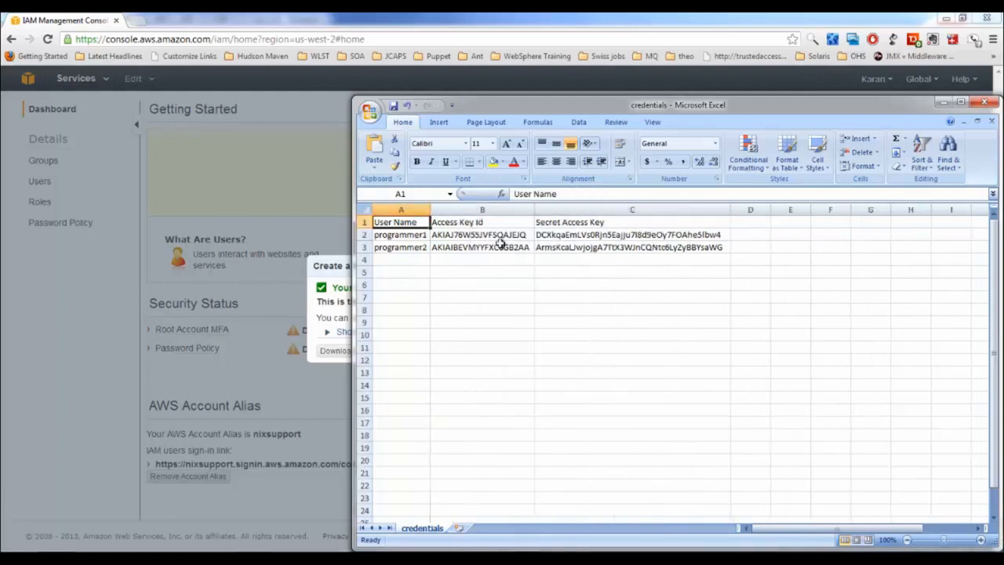
pyautogui.click(410, 234)
pyautogui.click(468, 234)
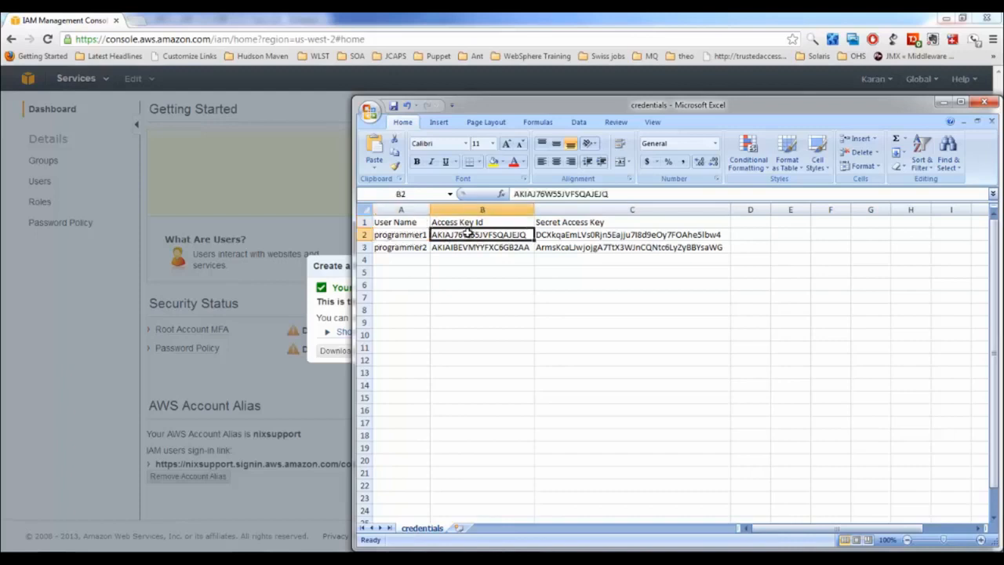
pyautogui.click(578, 235)
pyautogui.click(983, 104)
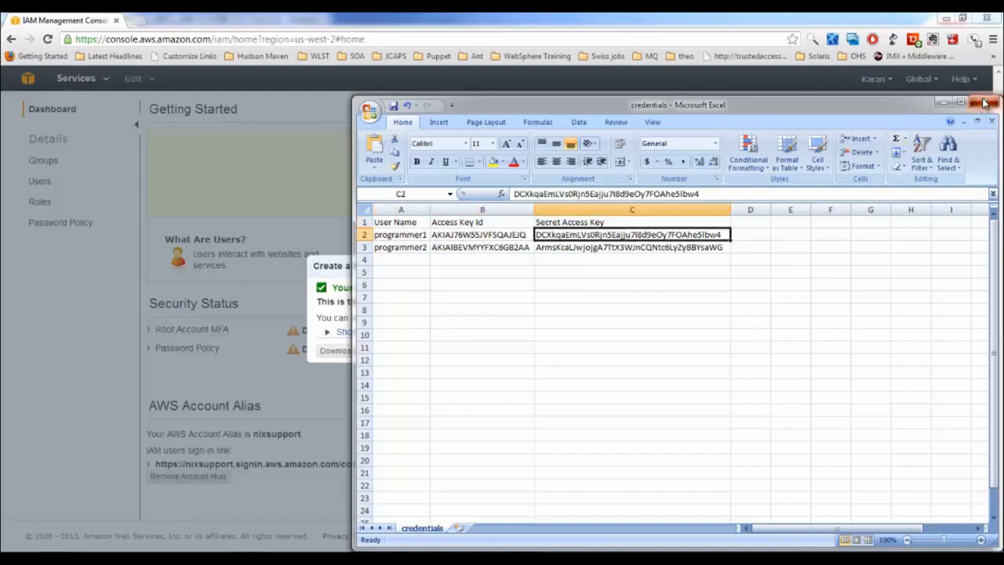
pyautogui.click(502, 320)
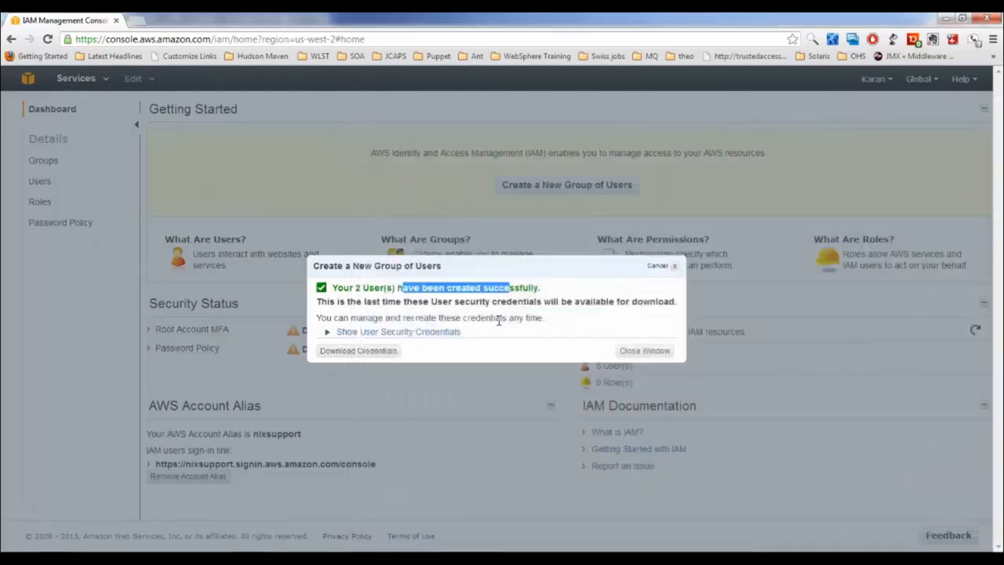
# Close the wizard and check programmer1's permissions, showing the ReadOnlyAccess group policy
pyautogui.click(644, 351)
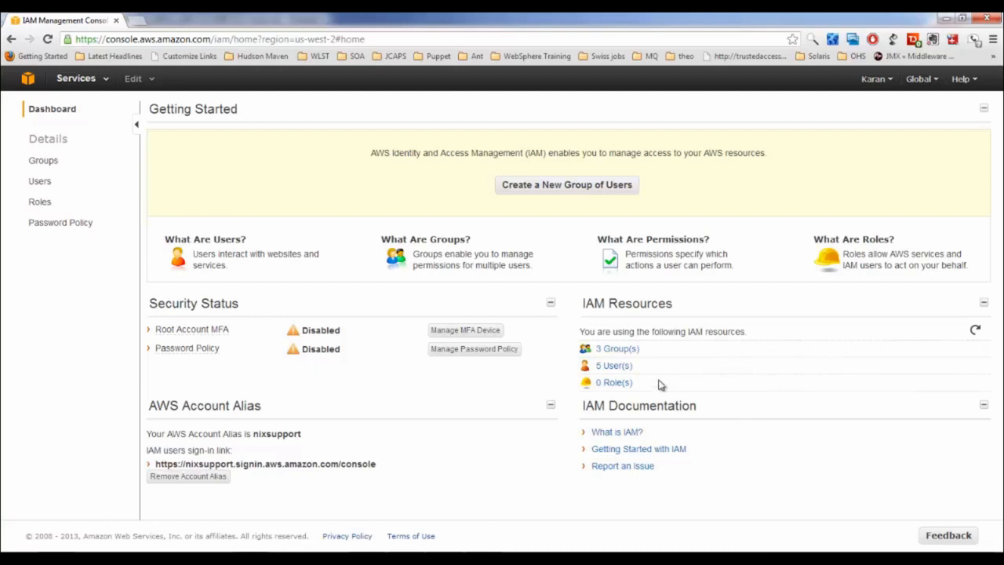
pyautogui.click(621, 372)
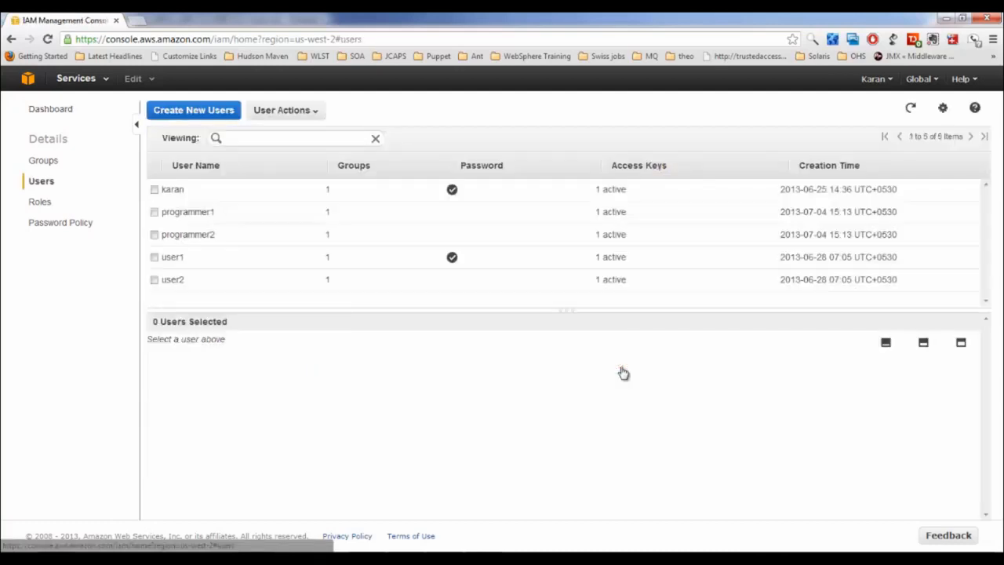
pyautogui.click(153, 212)
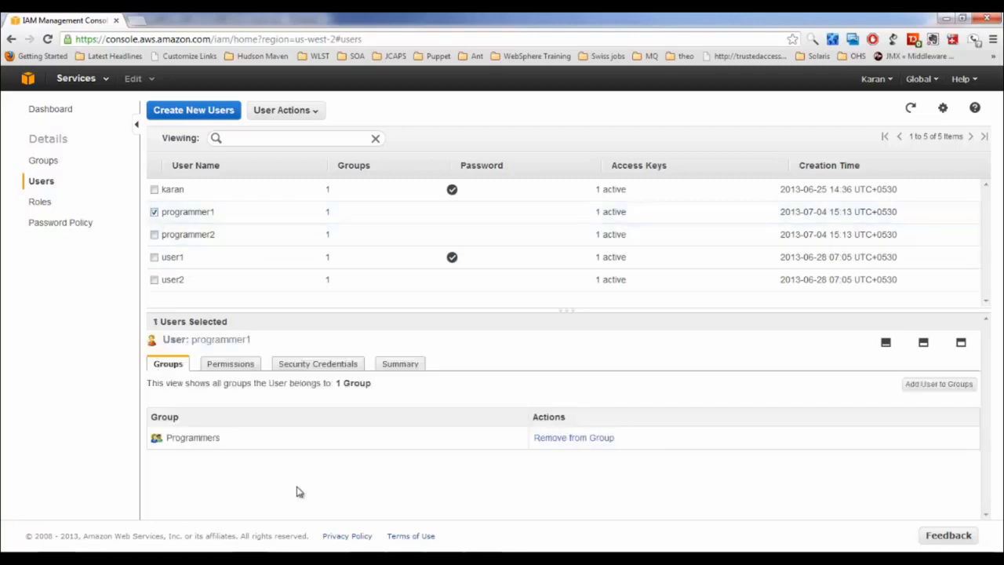
pyautogui.click(240, 368)
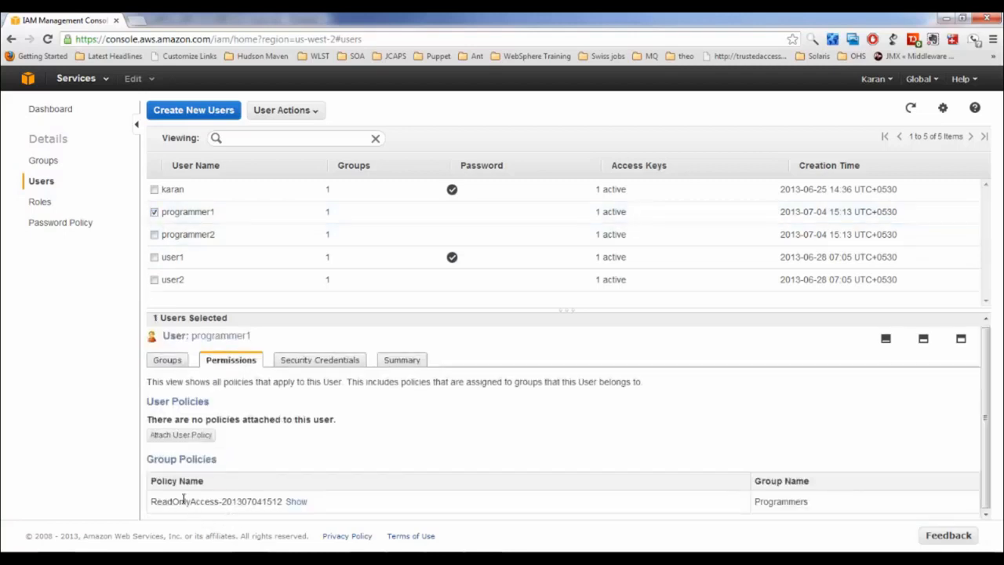
pyautogui.moveTo(182, 500); pyautogui.dragTo(223, 500)
# View programmer1's security credentials: one active access key and no password
pyautogui.click(325, 362)
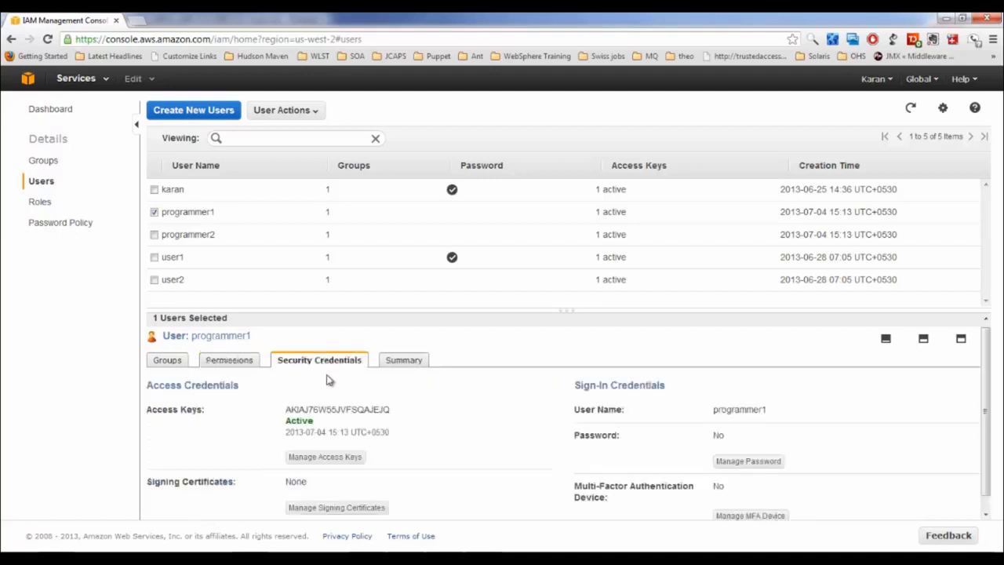
pyautogui.scroll(-1, 363, 415)
pyautogui.moveTo(305, 391); pyautogui.dragTo(374, 392)
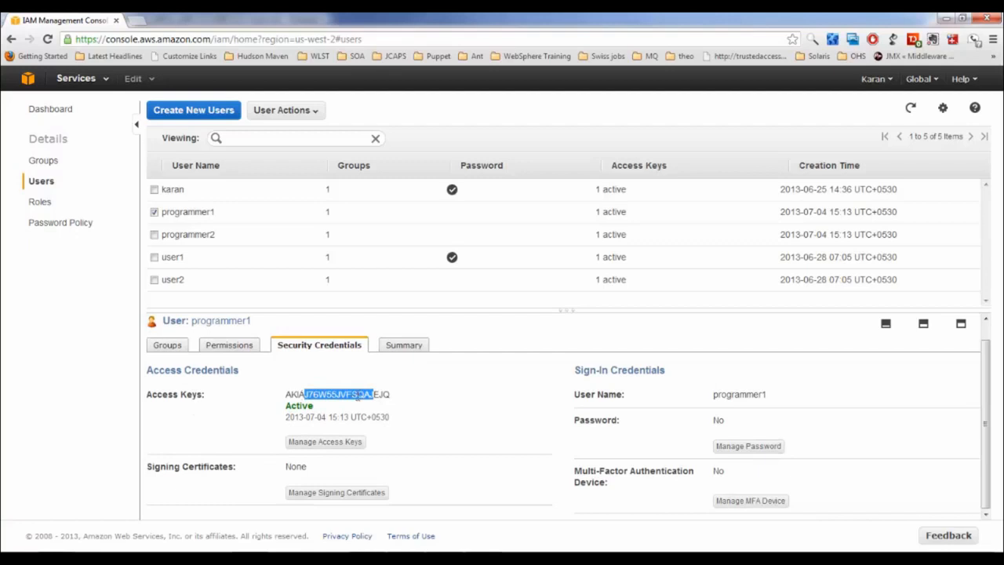
pyautogui.click(718, 419)
pyautogui.moveTo(718, 419); pyautogui.dragTo(600, 449)
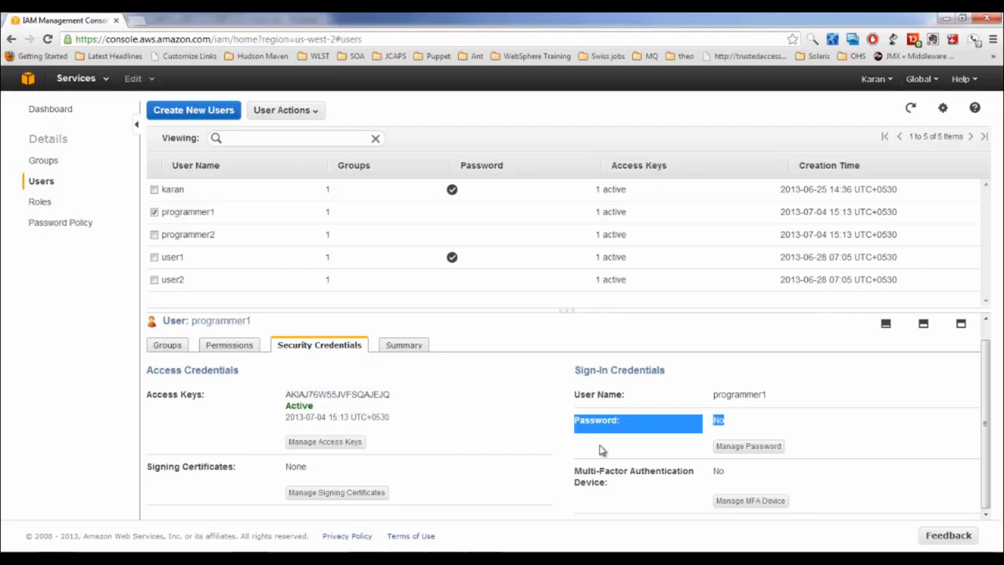
# Assign programmer1 an auto-generated password, save credentials (1).csv and open it
pyautogui.click(759, 447)
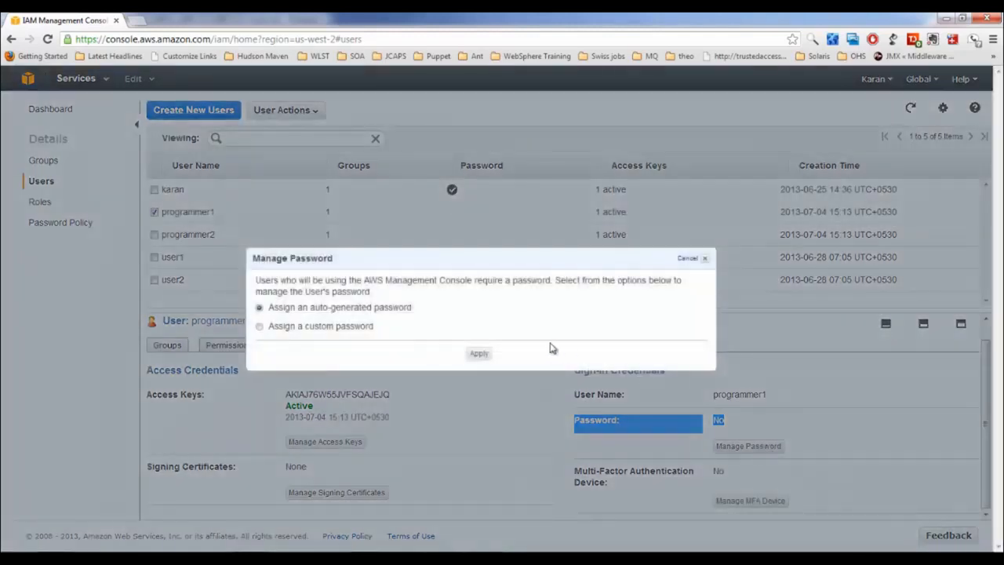
pyautogui.click(479, 355)
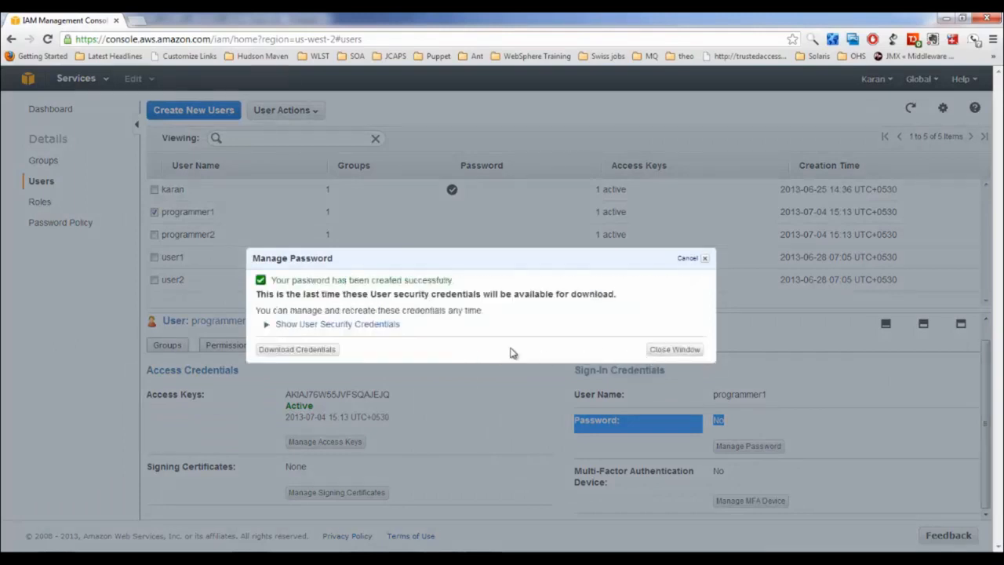
pyautogui.click(313, 353)
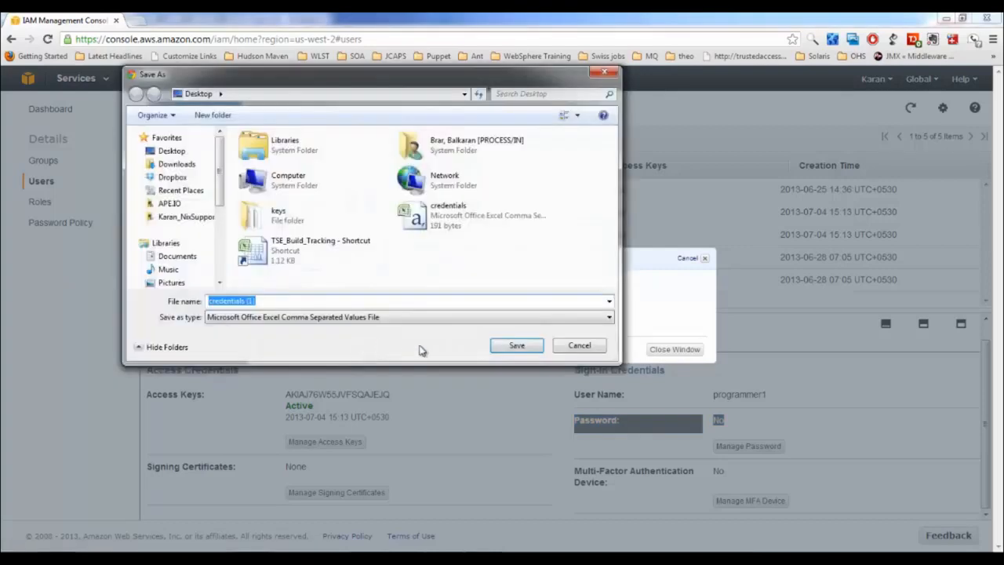
pyautogui.click(514, 347)
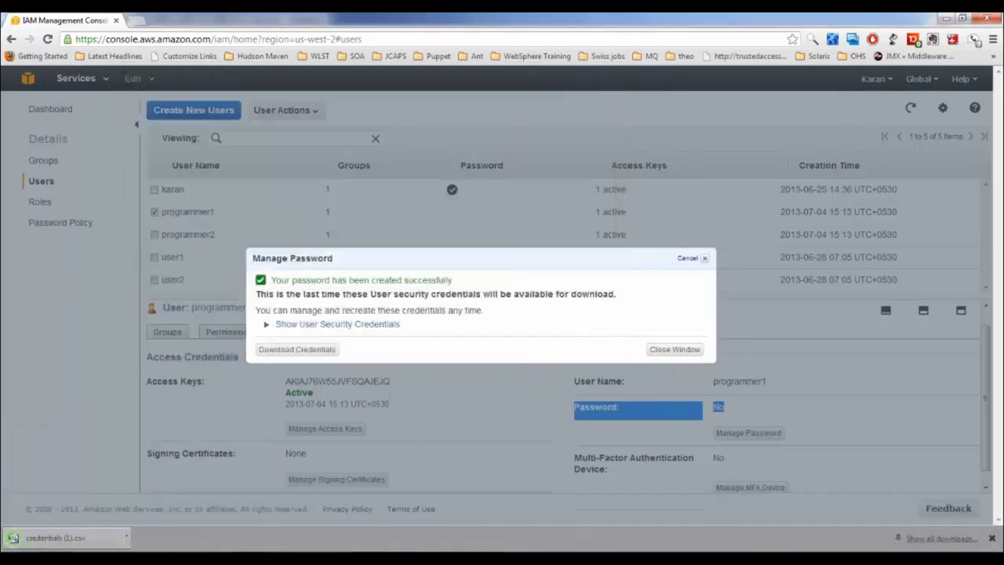
pyautogui.click(86, 544)
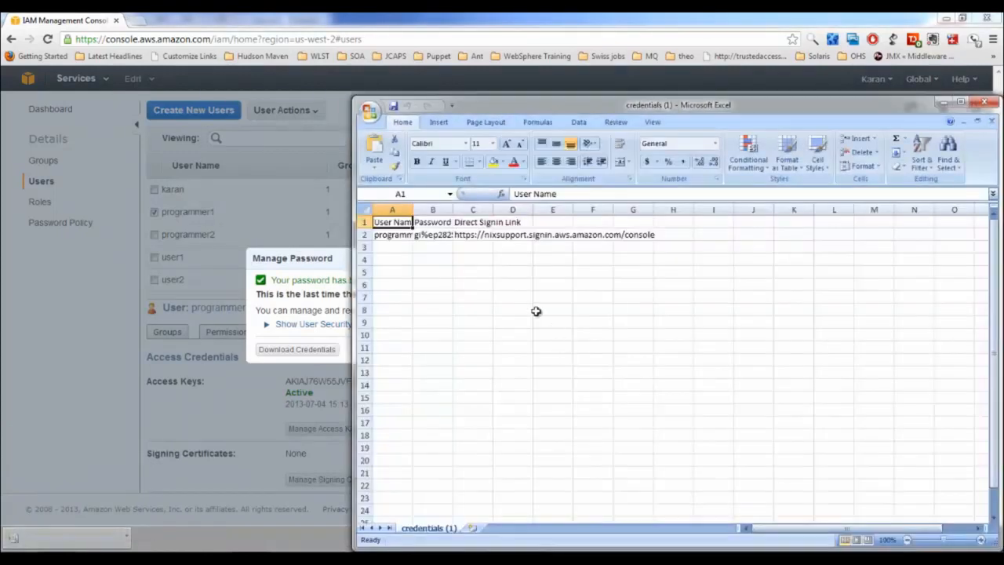
# Autofit columns A, B and C of the credentials sheet and inspect cells A2, B2 and C2
pyautogui.doubleClick(412, 209)
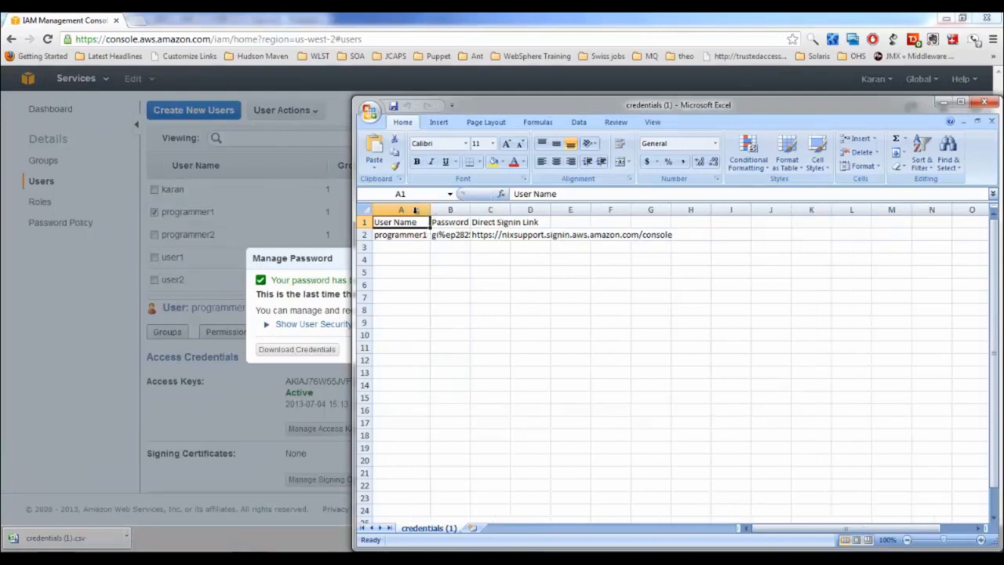
pyautogui.doubleClick(468, 208)
pyautogui.doubleClick(531, 210)
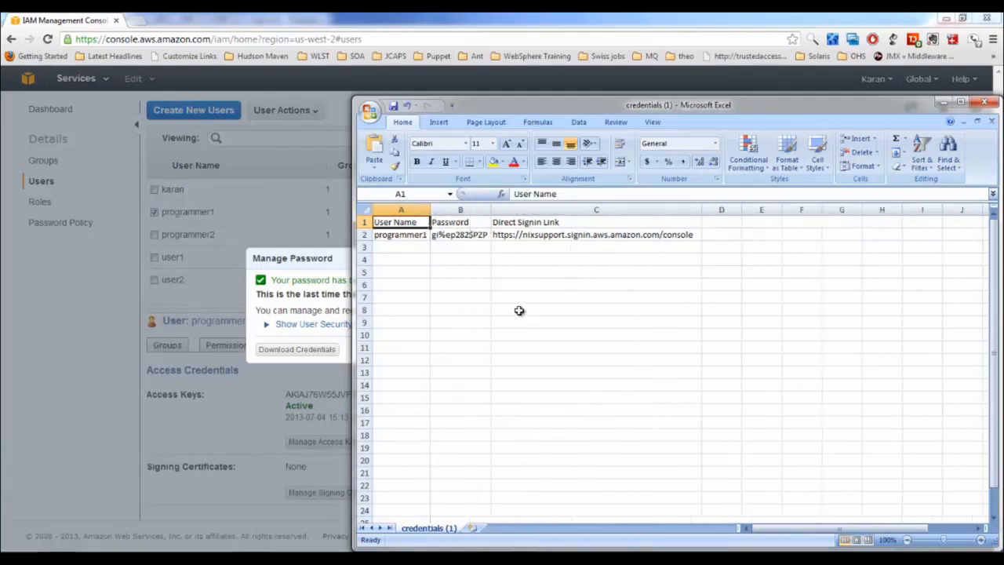
pyautogui.click(400, 236)
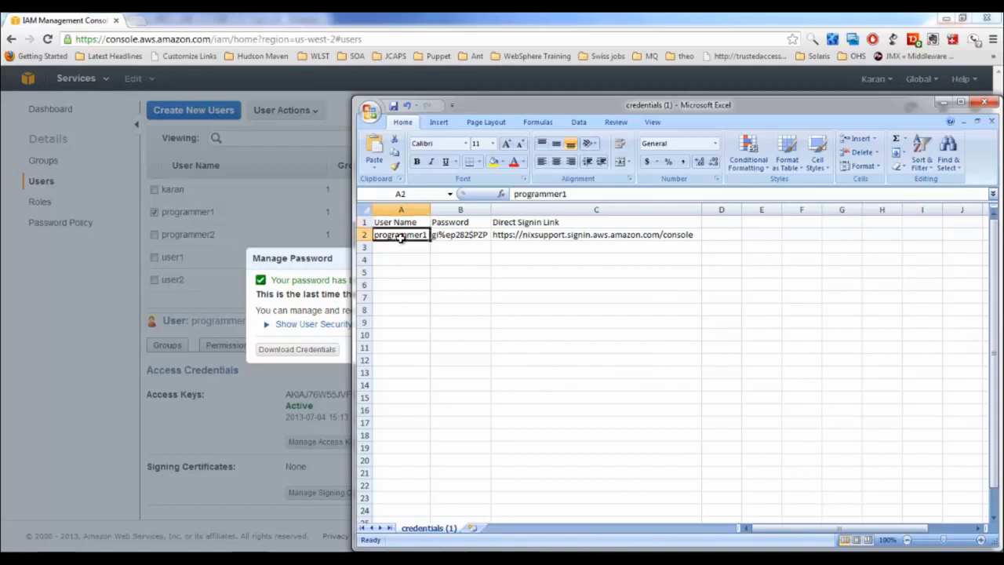
pyautogui.click(456, 237)
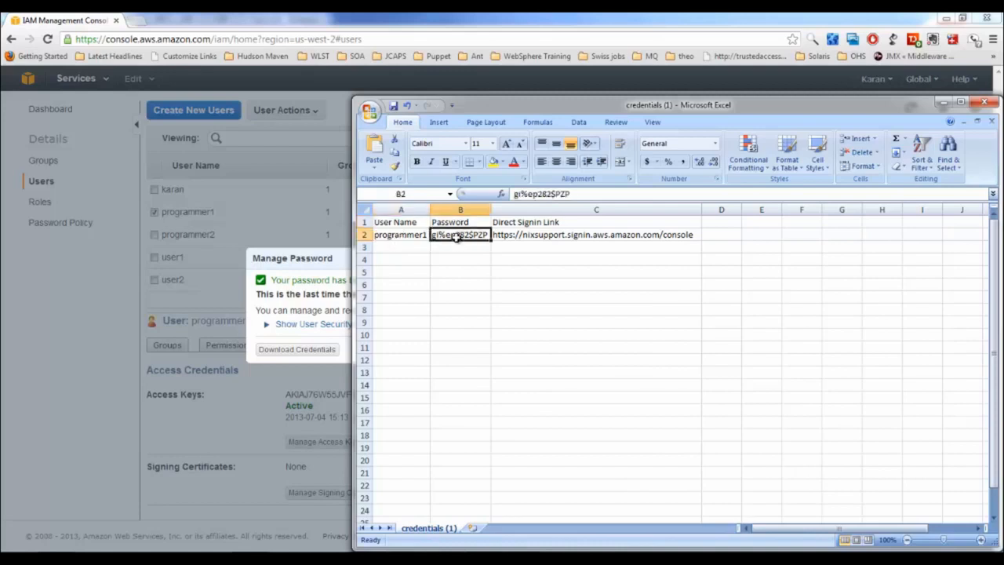
pyautogui.click(548, 236)
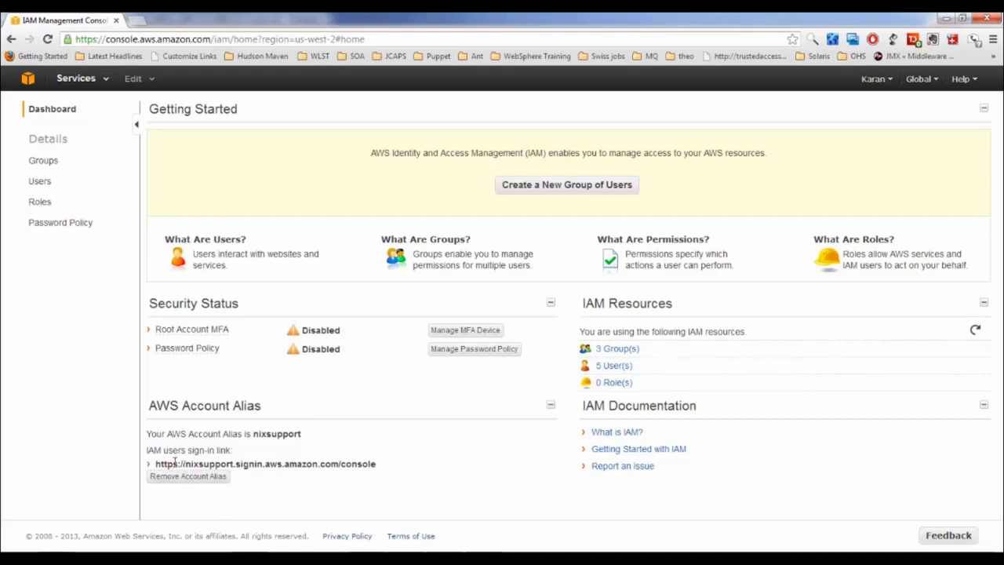
# Select the full IAM users sign-in link for alias nixsupport on the IAM dashboard
pyautogui.moveTo(173, 464); pyautogui.dragTo(292, 464)
pyautogui.click(293, 486)
pyautogui.moveTo(156, 463); pyautogui.dragTo(383, 464)
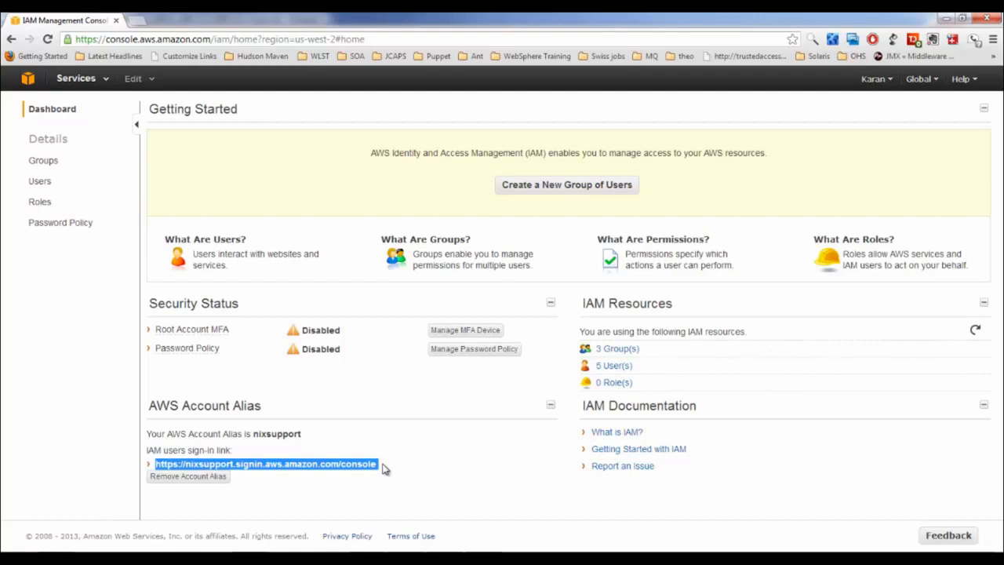
pyautogui.click(106, 82)
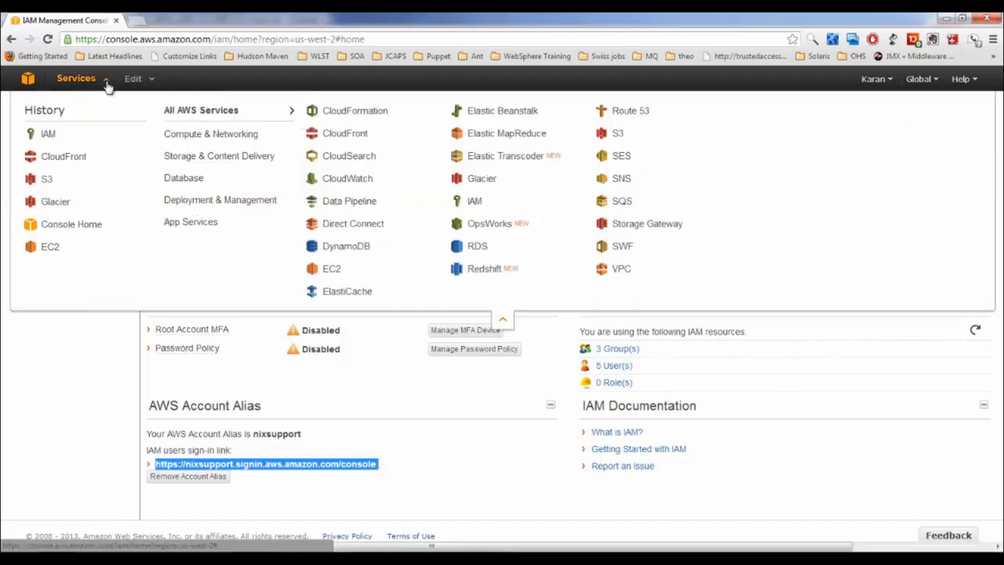
# From S3, open my-first-bucket-1212's Properties, expand Permissions and open Edit bucket policy
pyautogui.click(49, 179)
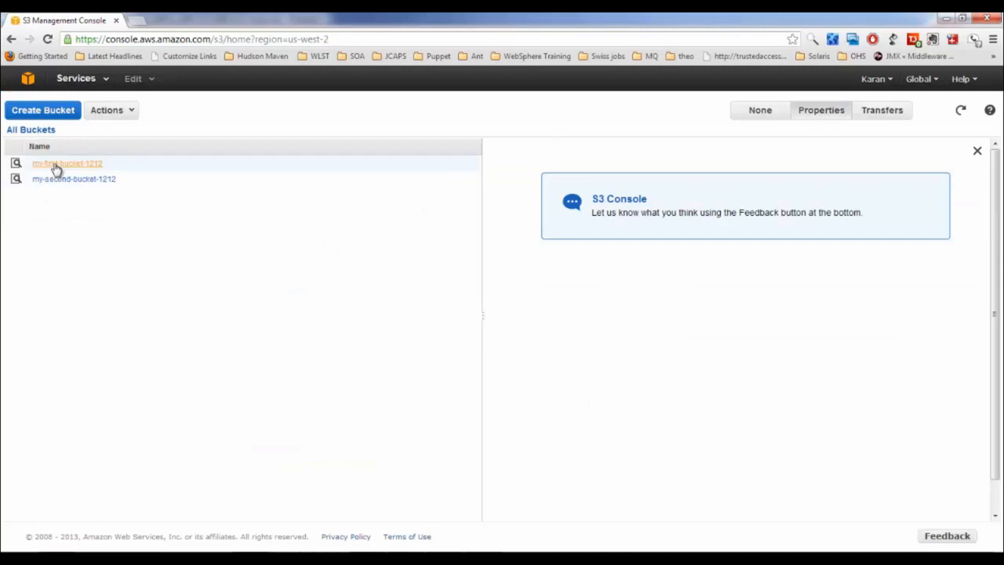
pyautogui.rightClick(56, 169)
pyautogui.click(95, 243)
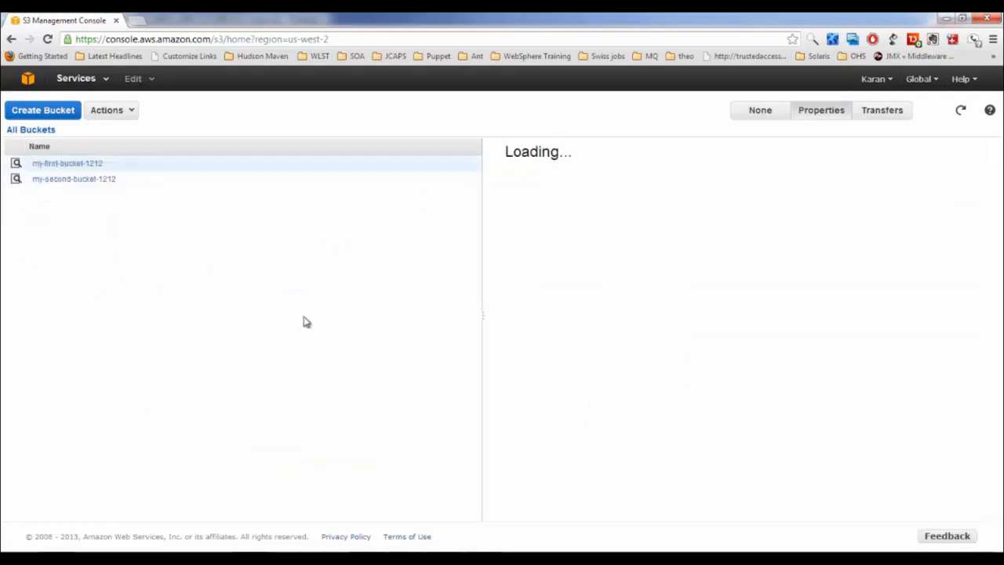
pyautogui.click(568, 243)
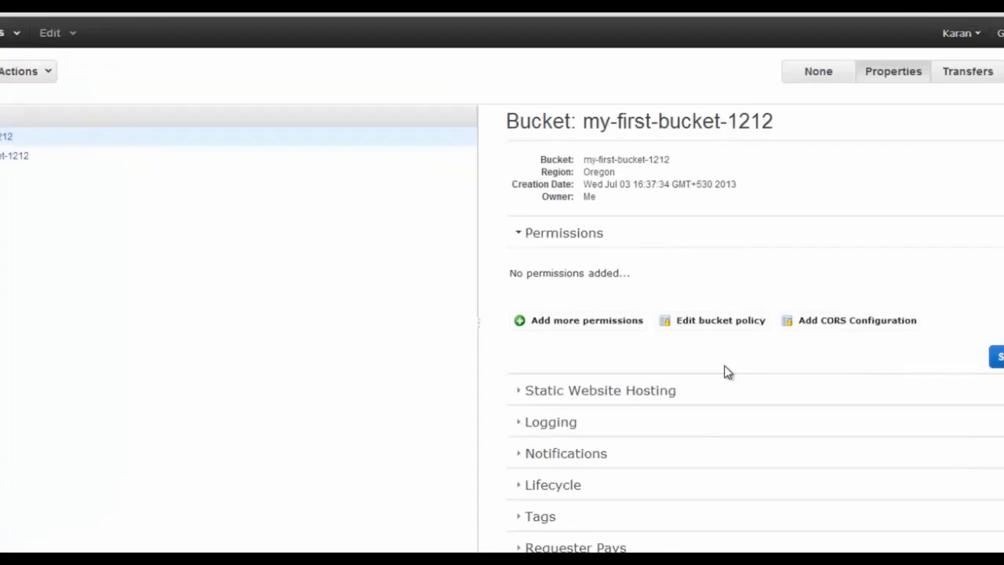
pyautogui.click(706, 323)
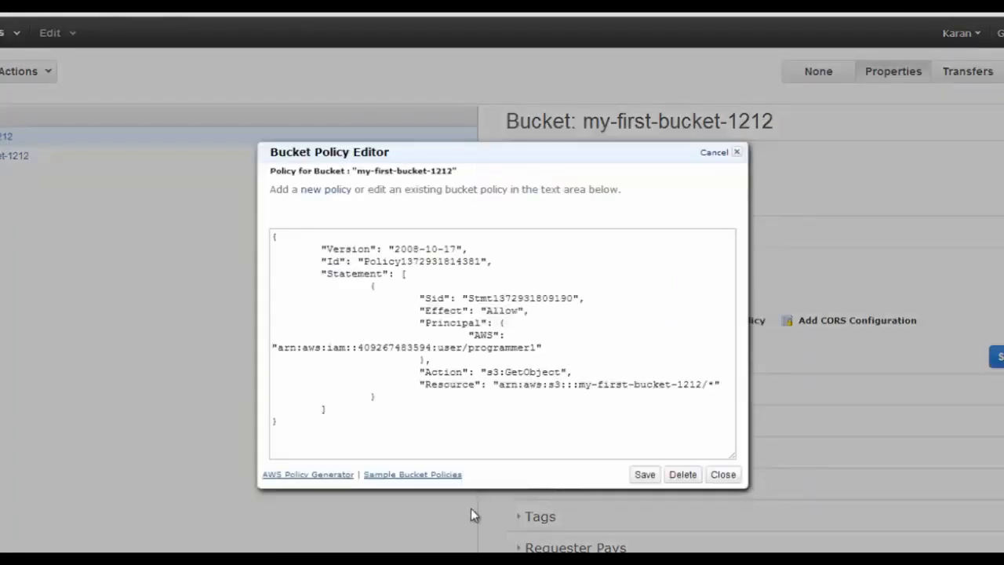
# Open the AWS Policy Generator and choose S3 Bucket Policy as the policy type
pyautogui.click(303, 475)
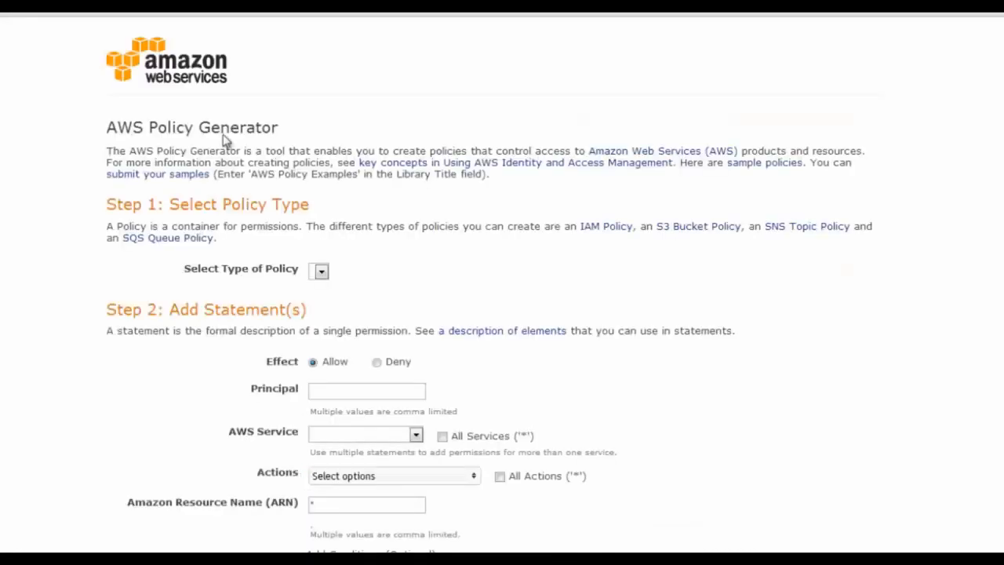
pyautogui.scroll(-1, 365, 215)
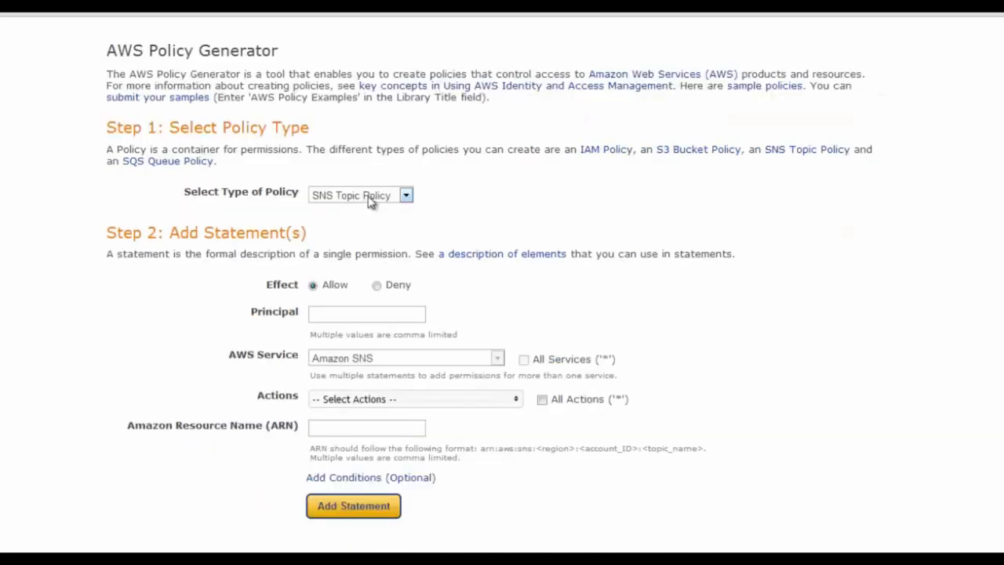
pyautogui.click(368, 195)
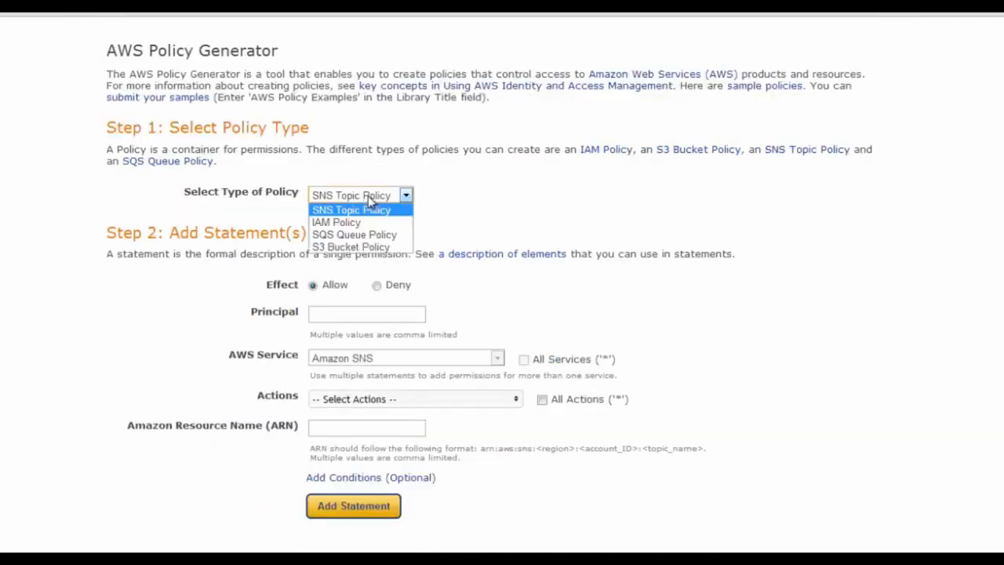
pyautogui.click(359, 248)
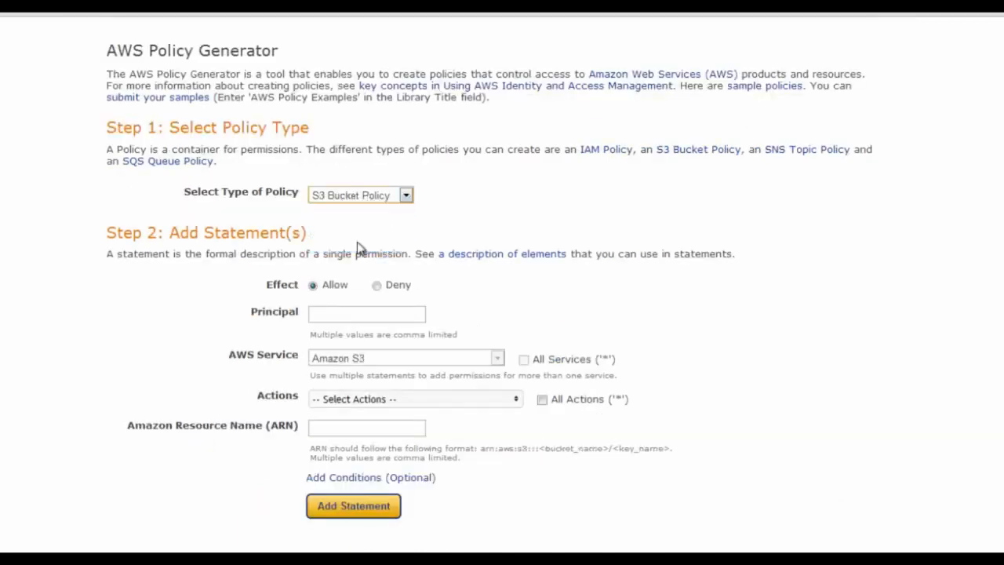
# Enter the Principal as arn:aws:iam:: plus the dash-free account number and :user/programmer1
pyautogui.click(331, 316)
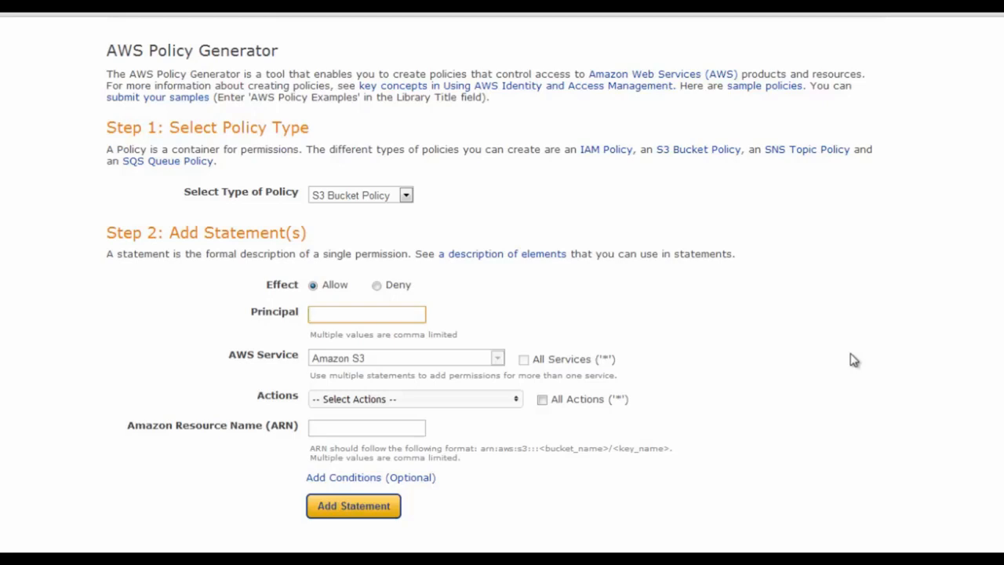
pyautogui.write('arn')
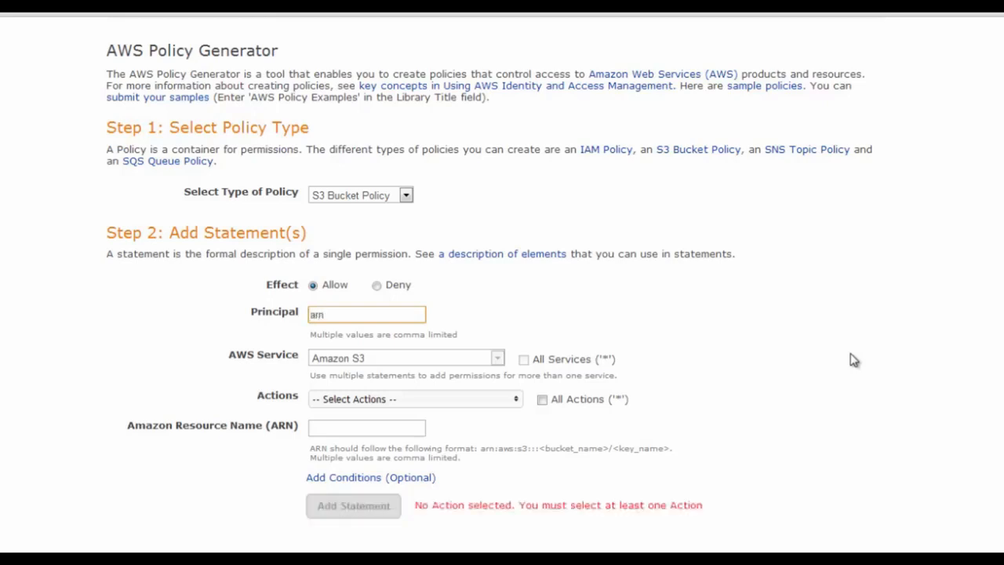
pyautogui.write(':aws:iam::')
pyautogui.hotkey('ctrl', 'Tab')
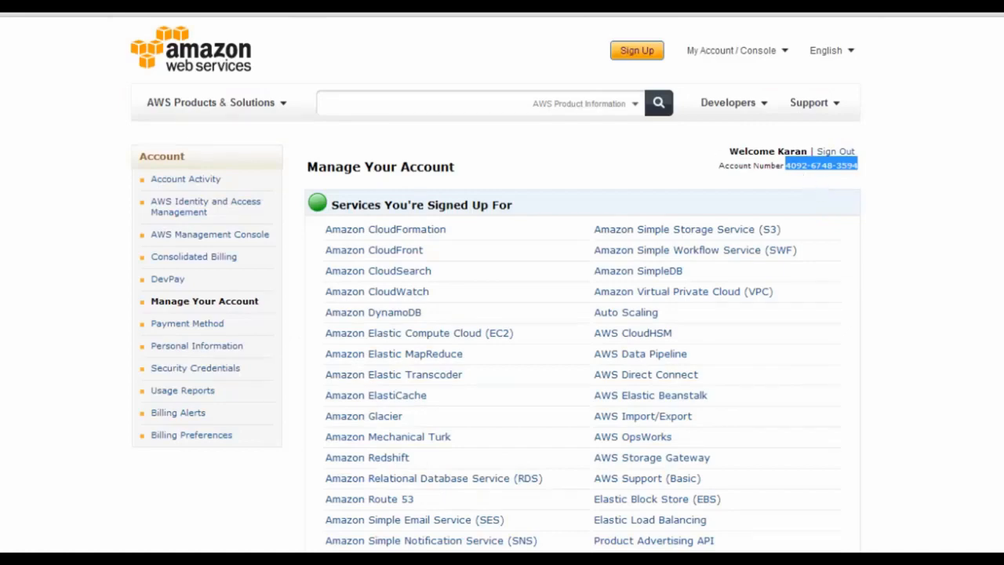
pyautogui.hotkey('ctrl', 'Tab')
pyautogui.hotkey('ctrl', 'Tab')
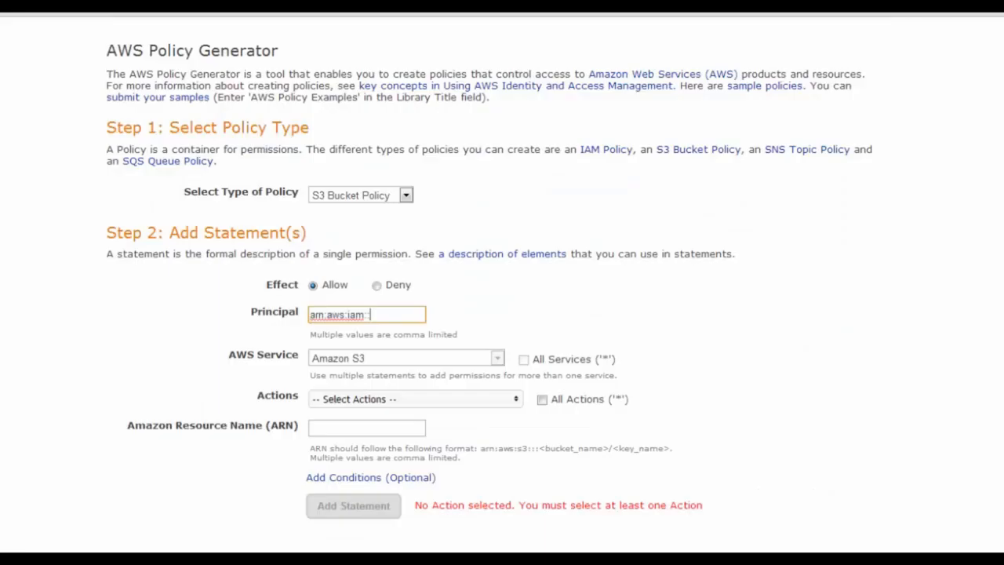
pyautogui.hotkey('ctrl', 'v')
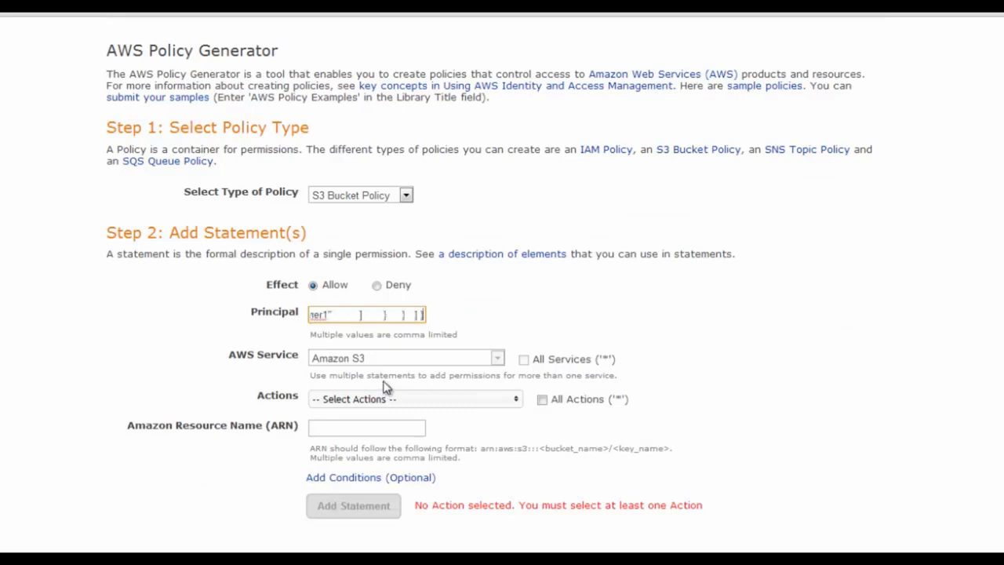
pyautogui.hotkey('ctrl', 'z')
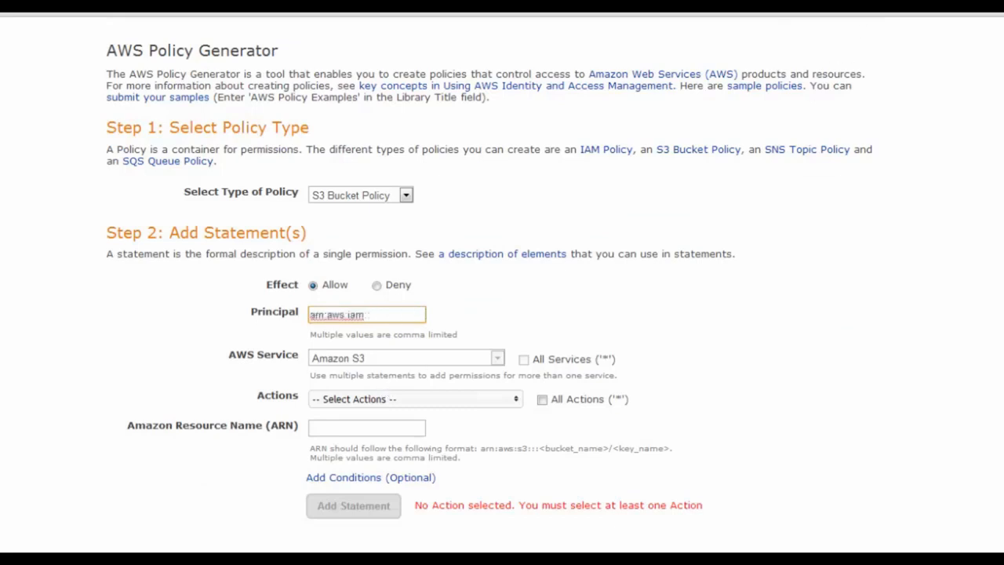
pyautogui.click(745, 8)
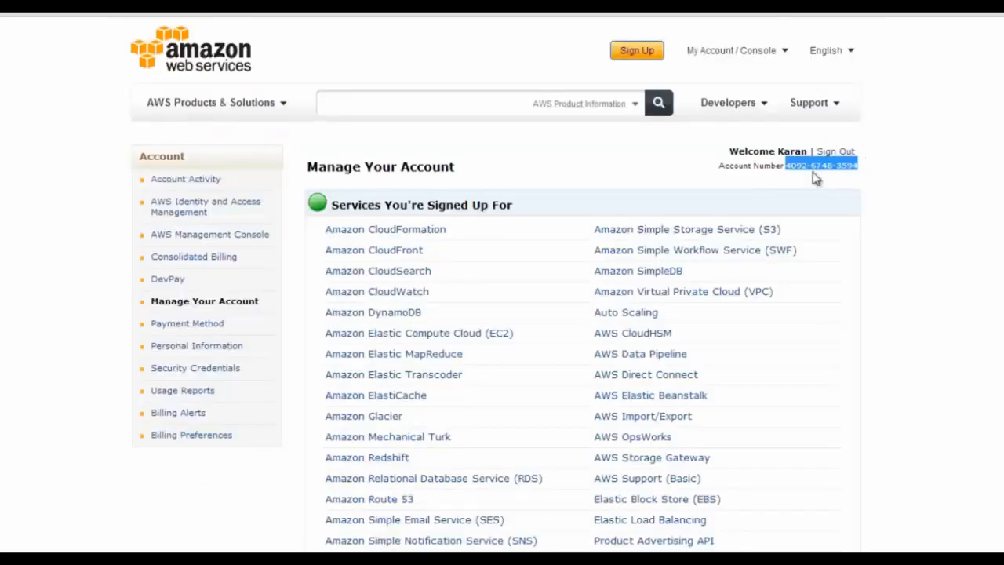
pyautogui.click(94, 8)
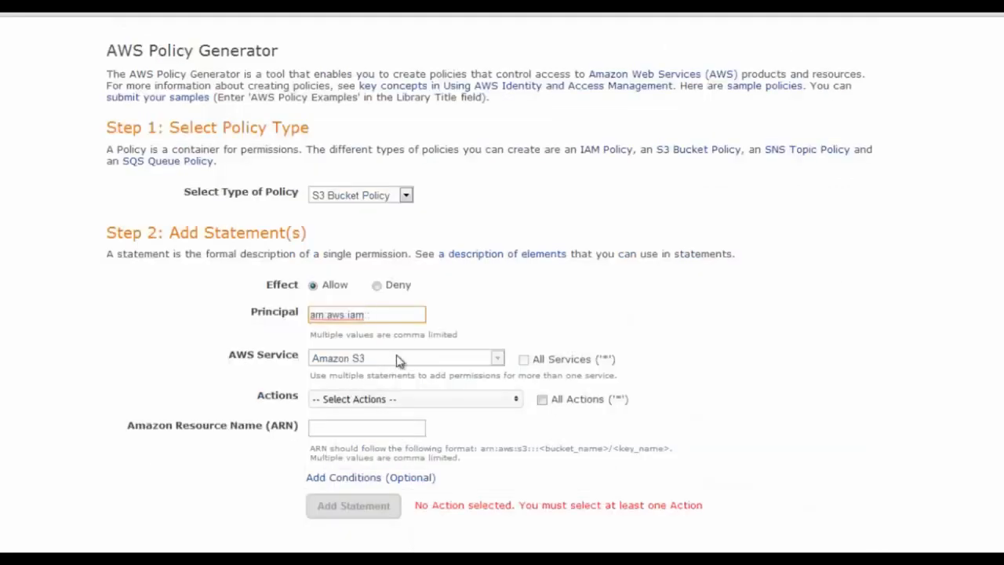
pyautogui.hotkey('ctrl', 'v')
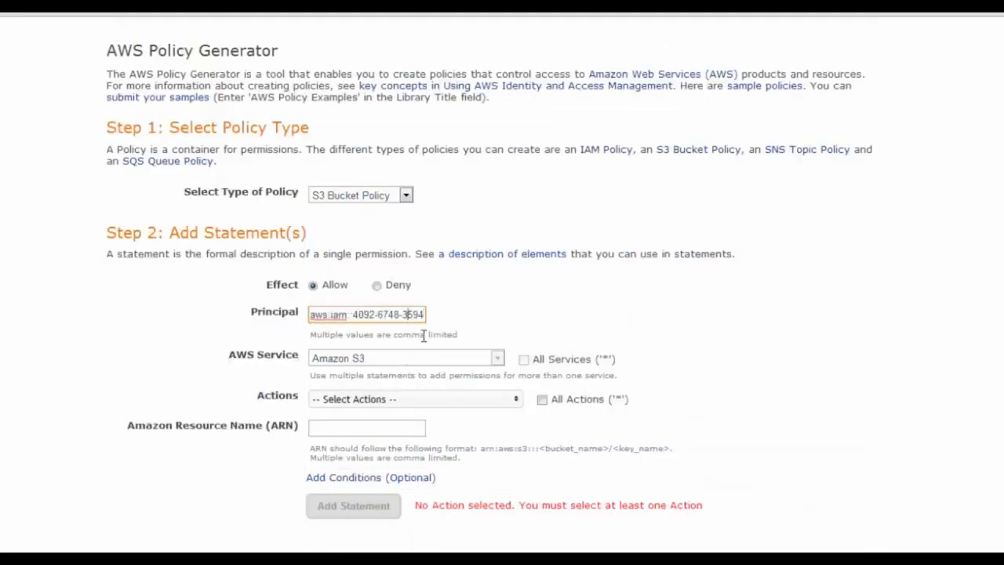
pyautogui.press('BackSpace')
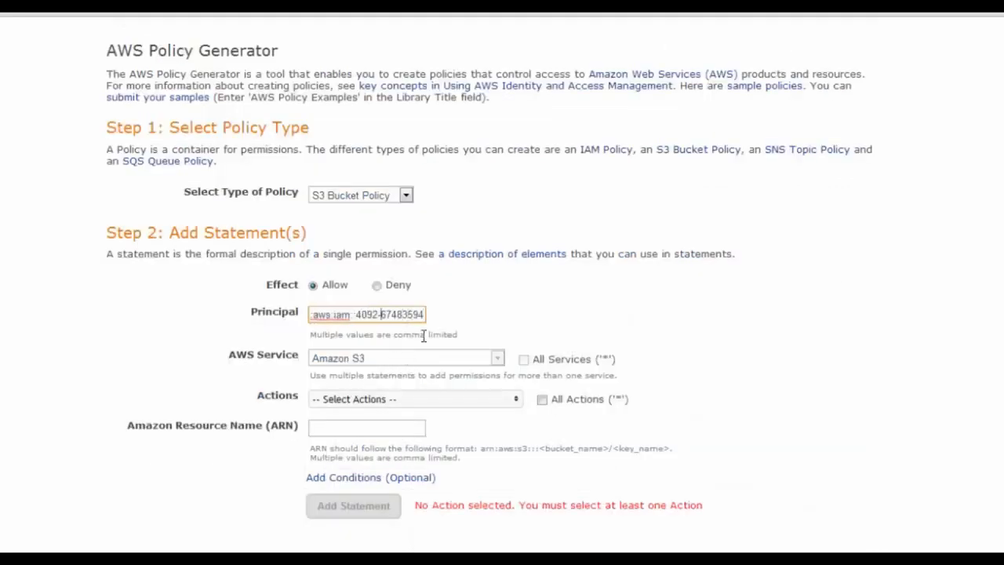
pyautogui.press('BackSpace')
pyautogui.write(':')
pyautogui.write('u')
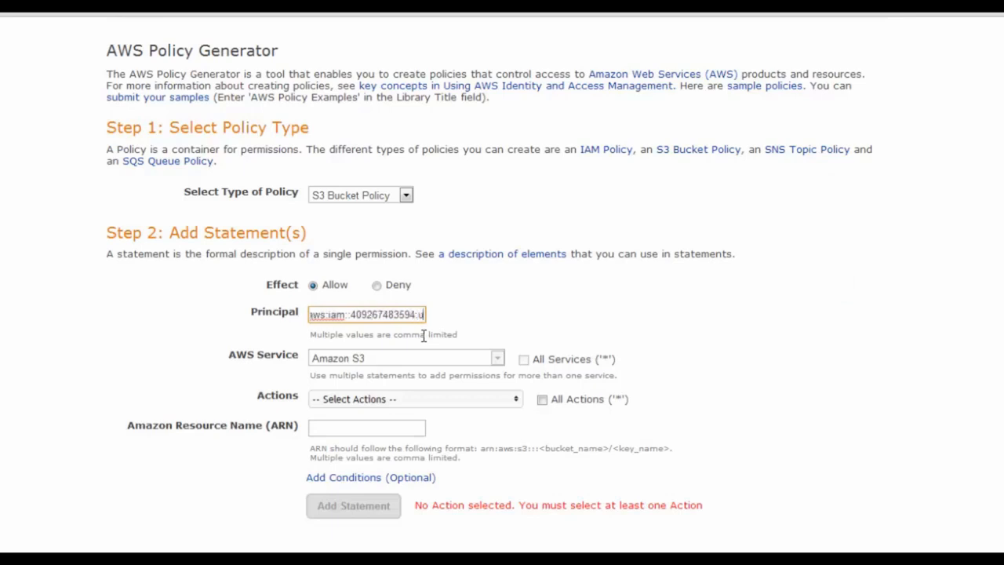
pyautogui.write('ser/')
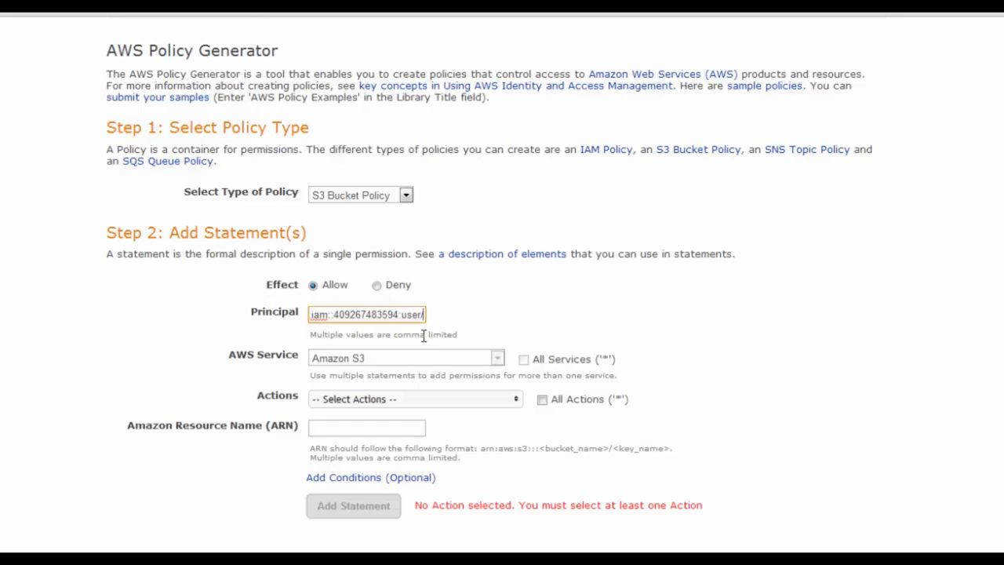
pyautogui.write('programmer')
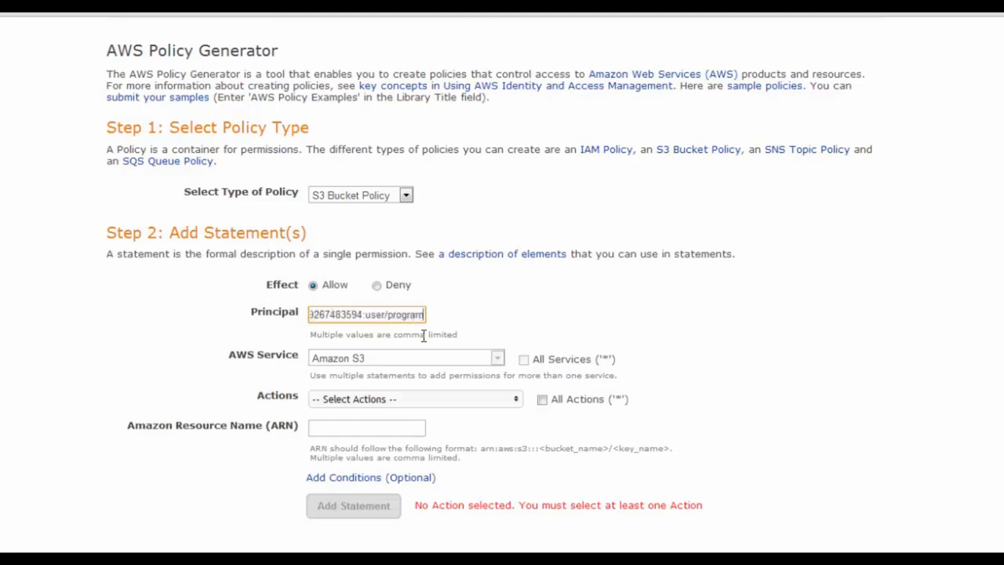
pyautogui.write('1')
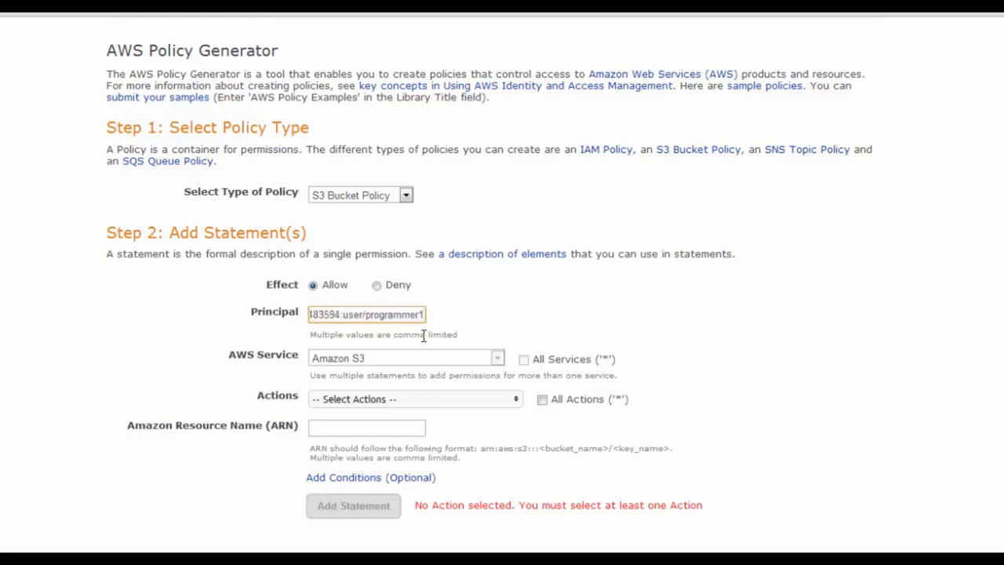
# Select GetObject in the S3 Actions list
pyautogui.click(517, 400)
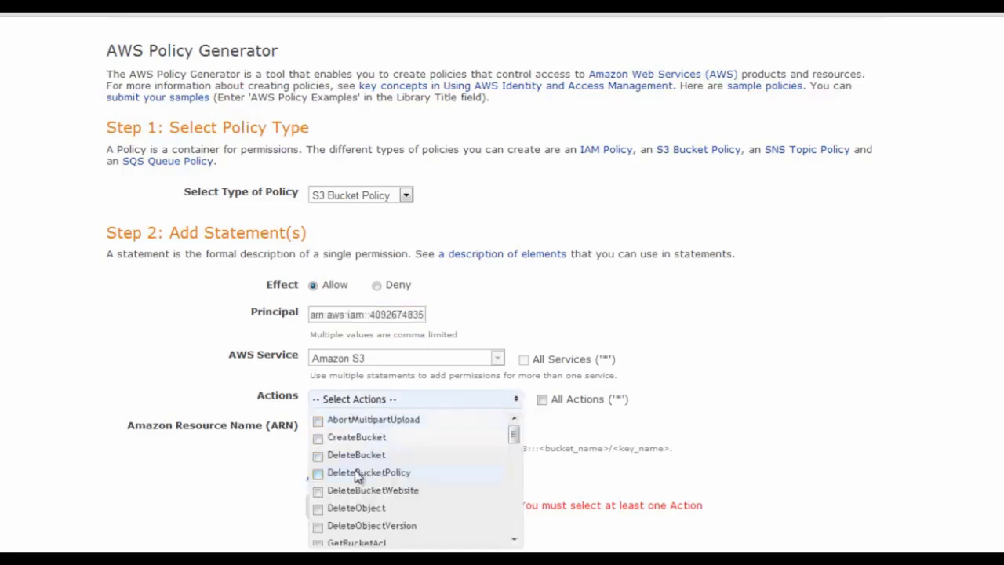
pyautogui.scroll(-2, 357, 494)
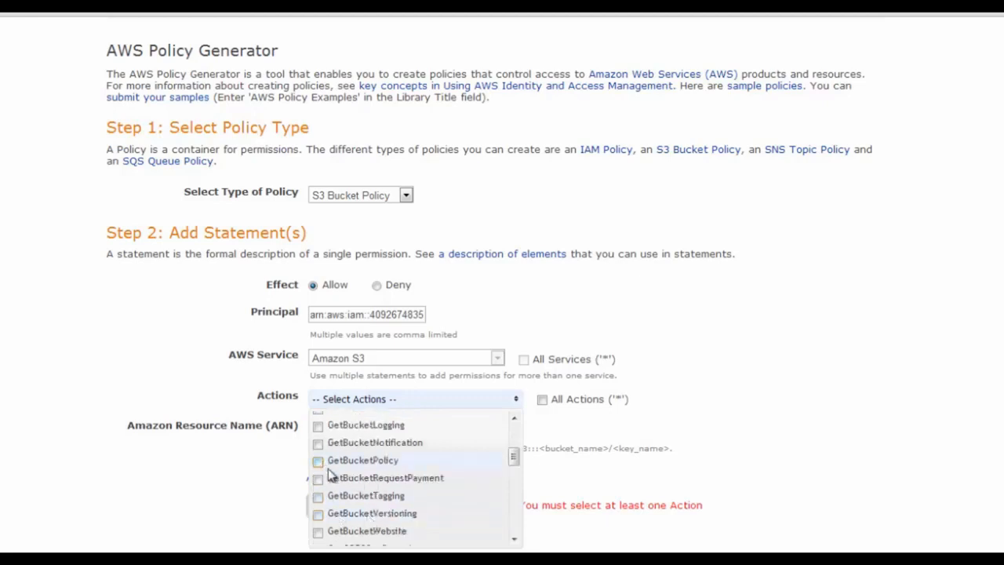
pyautogui.scroll(-2, 329, 479)
pyautogui.scroll(-5, 329, 503)
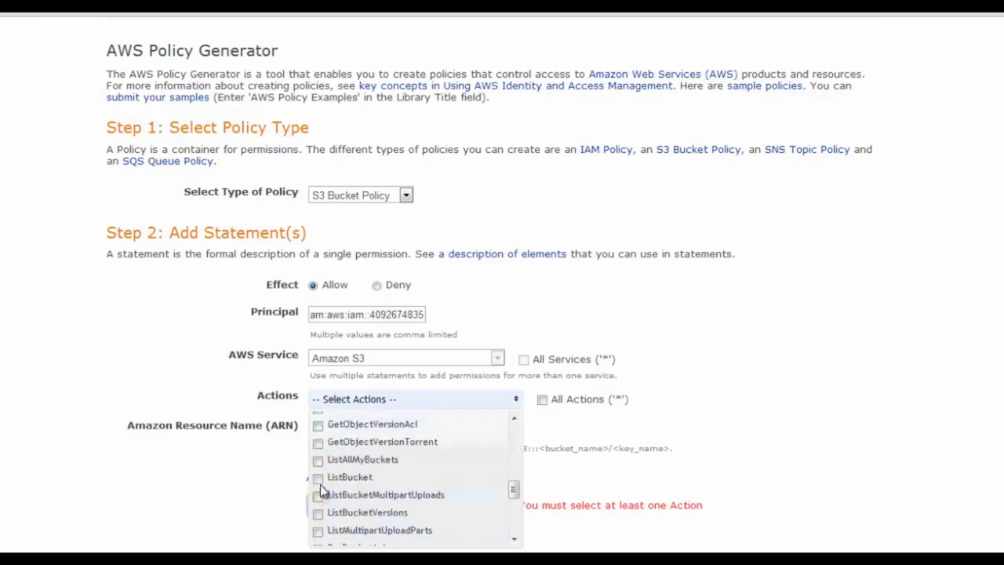
pyautogui.scroll(2, 328, 462)
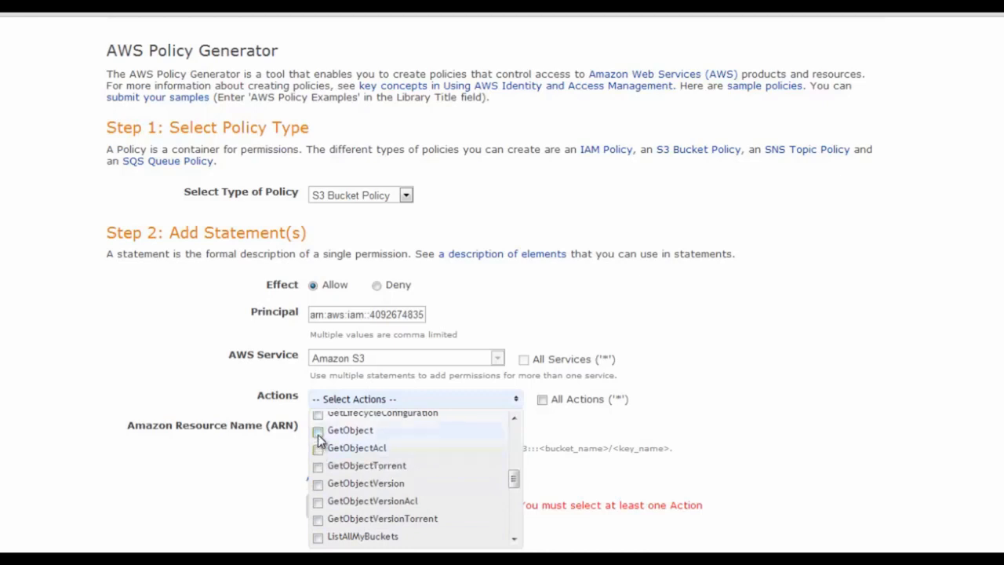
pyautogui.click(318, 430)
pyautogui.click(636, 448)
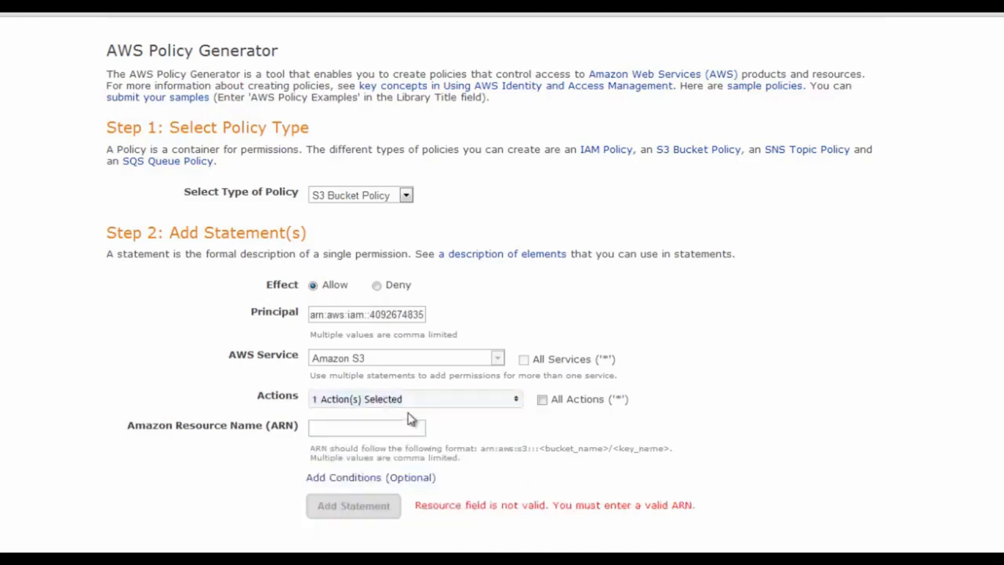
# Set the resource ARN to arn:aws:s3:::my-first-bucket-1212/* and add the statement
pyautogui.click(378, 434)
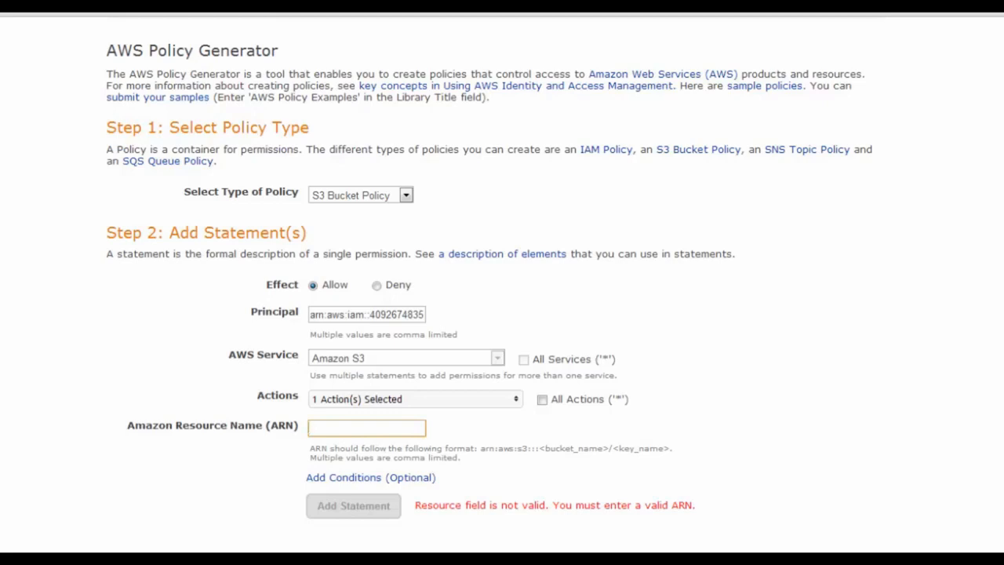
pyautogui.write('arn:aws:s3::')
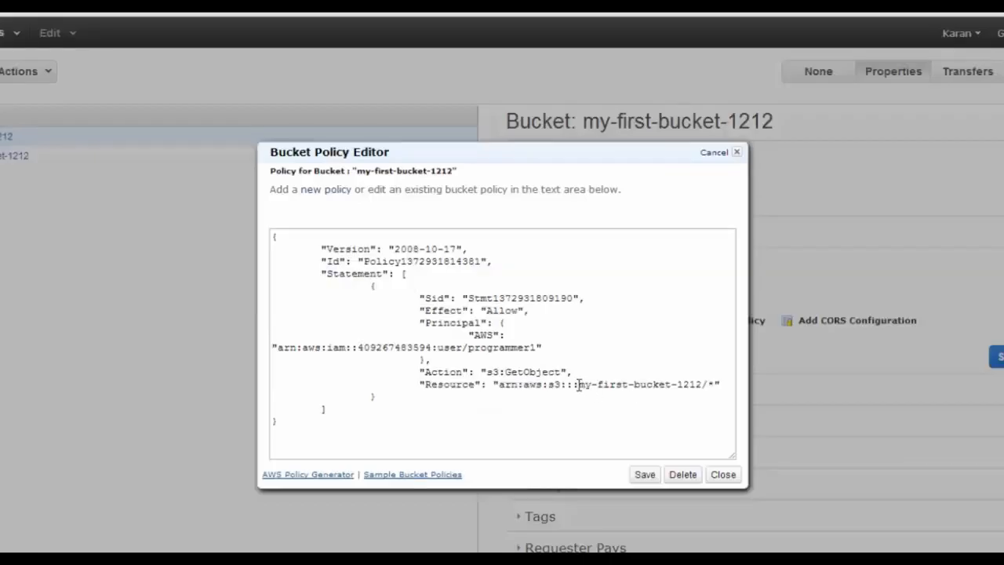
pyautogui.moveTo(578, 384); pyautogui.dragTo(704, 382)
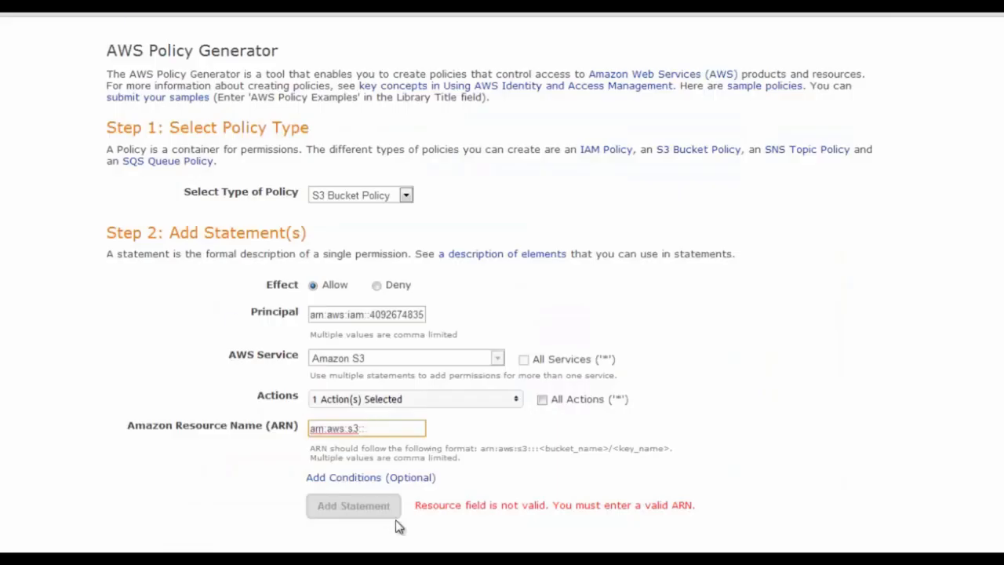
pyautogui.write('my-first-bucket-1212')
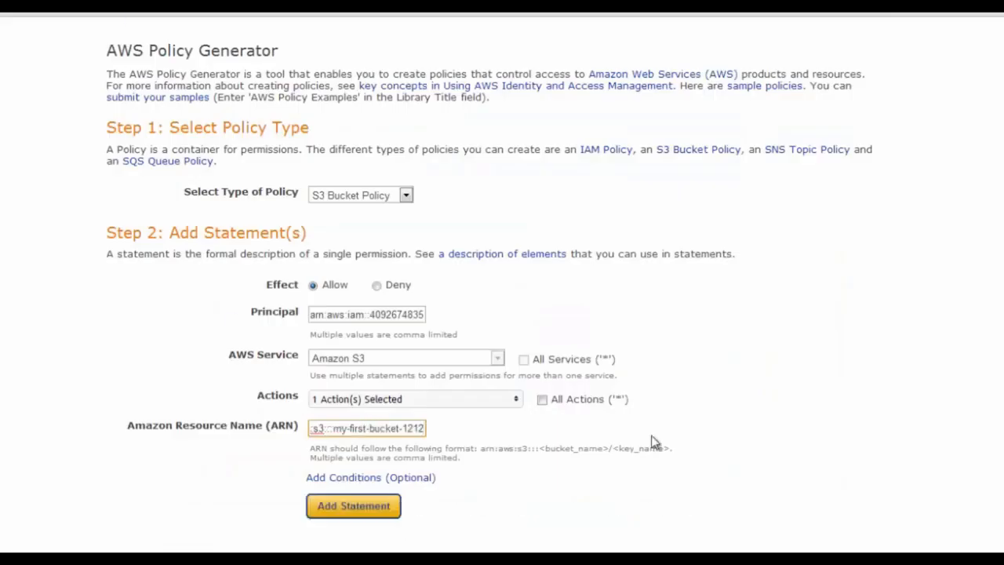
pyautogui.write('/')
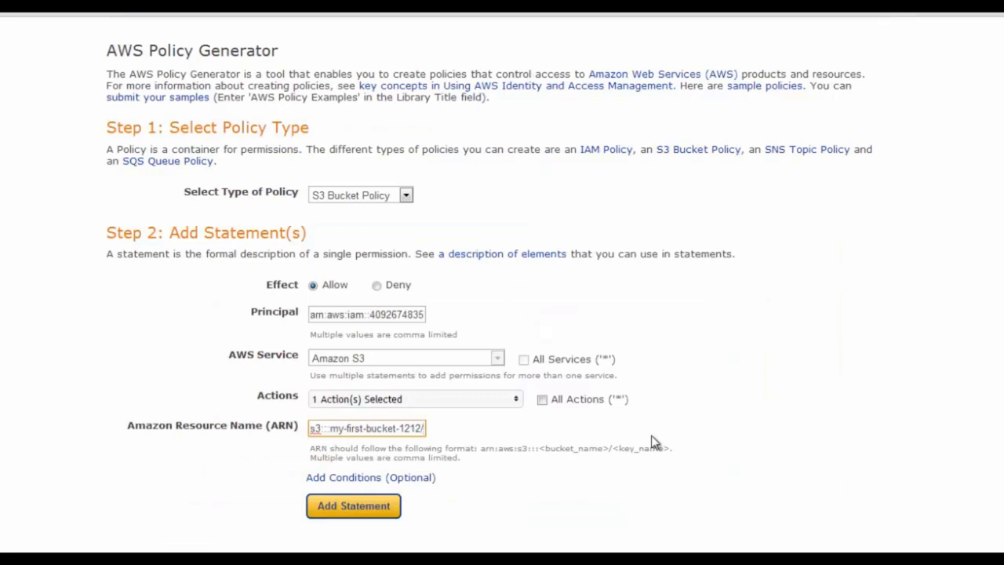
pyautogui.write('*')
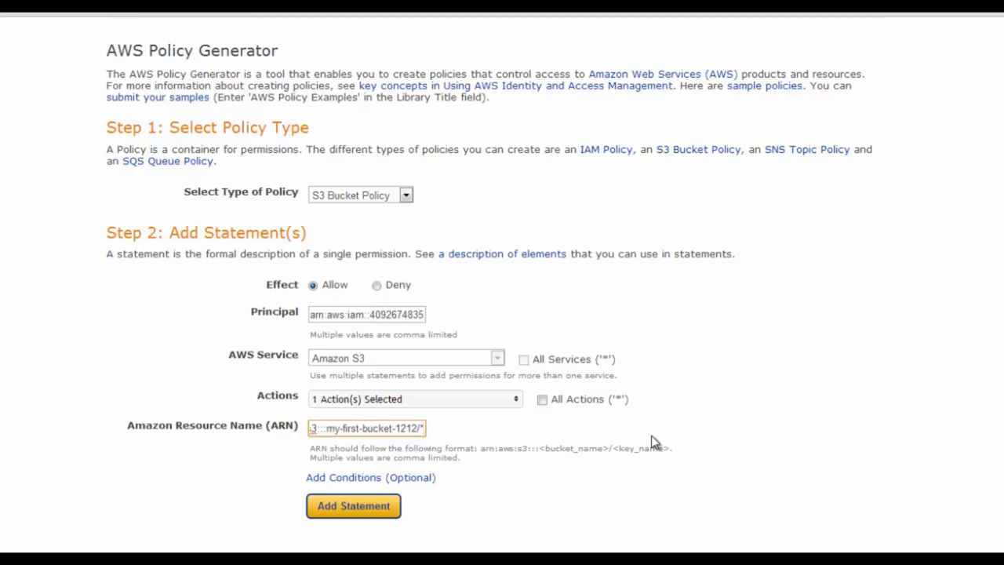
pyautogui.press('BackSpace')
pyautogui.write('test.html')
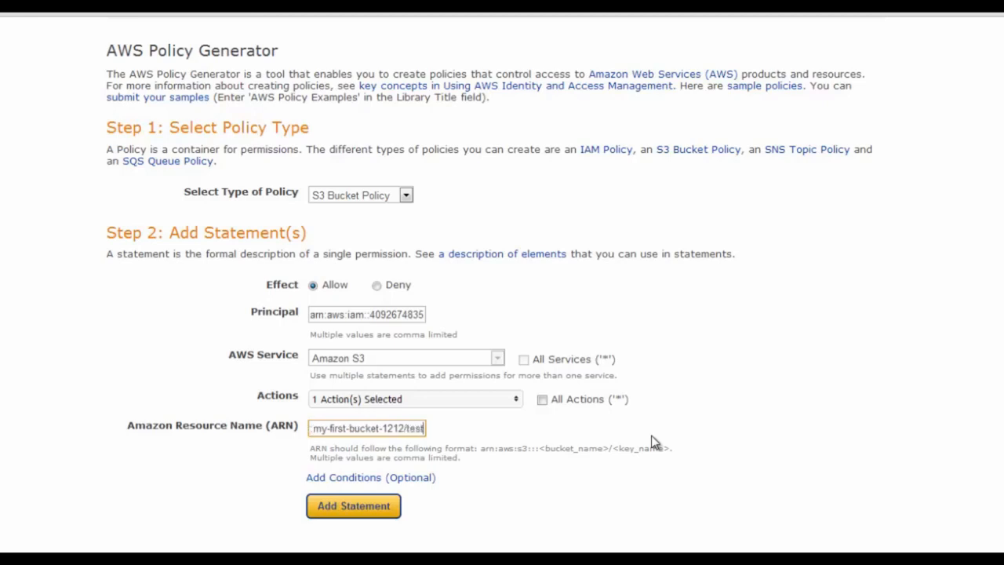
pyautogui.press('BackSpace')
pyautogui.press('BackSpace')
pyautogui.press('BackSpace')
pyautogui.press('BackSpace')
pyautogui.press('BackSpace')
pyautogui.press('BackSpace')
pyautogui.press('BackSpace')
pyautogui.press('BackSpace')
pyautogui.press('BackSpace')
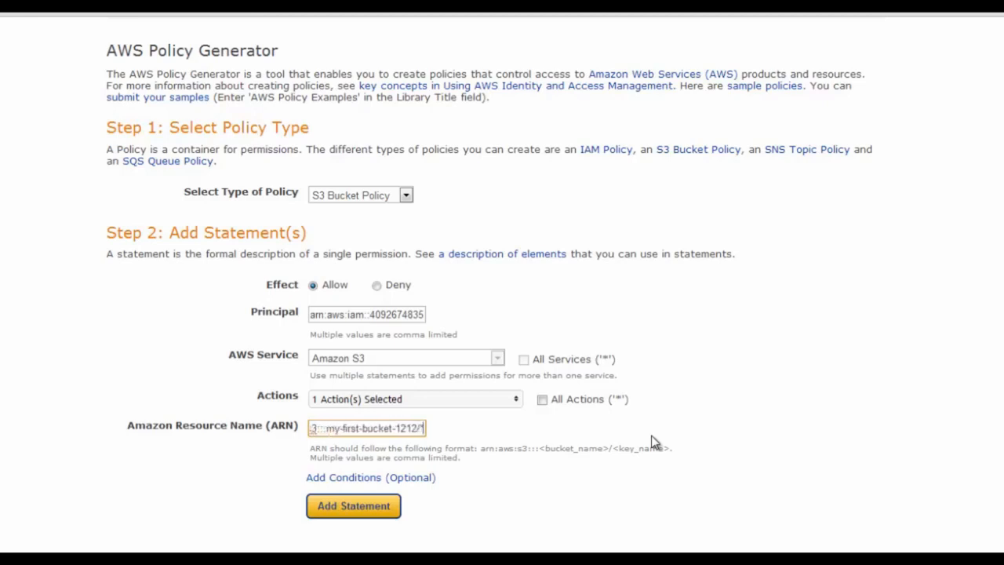
pyautogui.click(336, 508)
pyautogui.scroll(-4, 582, 513)
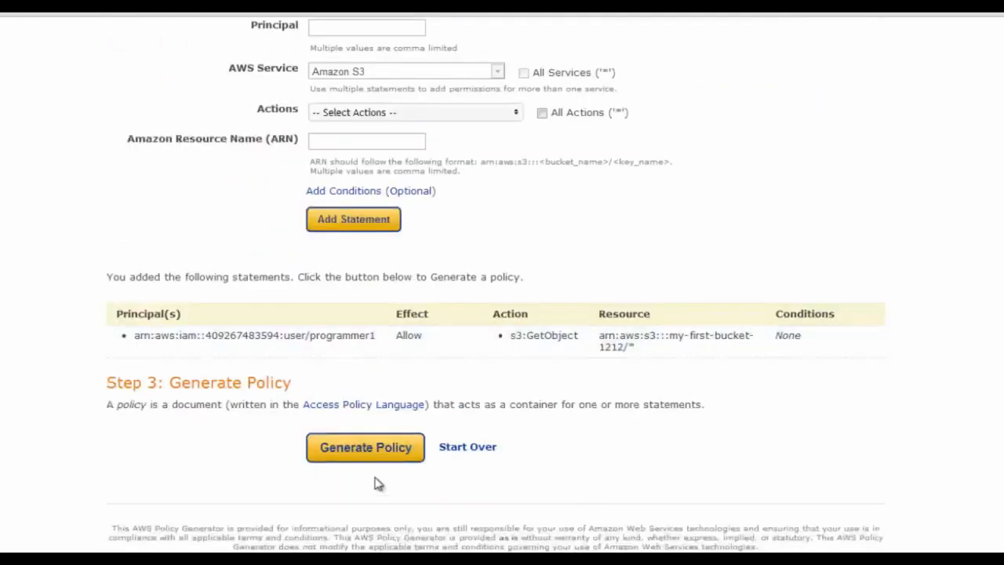
# Generate the policy JSON, review its Allow, s3:GetObject, bucket and programmer1 entries, then select it and the old policy
pyautogui.click(357, 453)
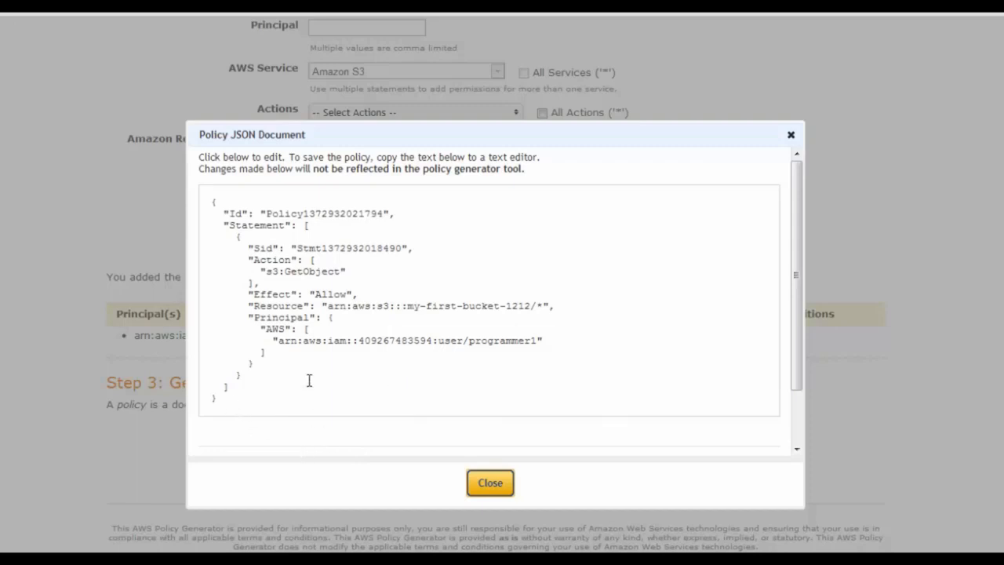
pyautogui.doubleClick(278, 260)
pyautogui.moveTo(286, 271); pyautogui.dragTo(332, 268)
pyautogui.doubleClick(327, 295)
pyautogui.moveTo(407, 306); pyautogui.dragTo(499, 307)
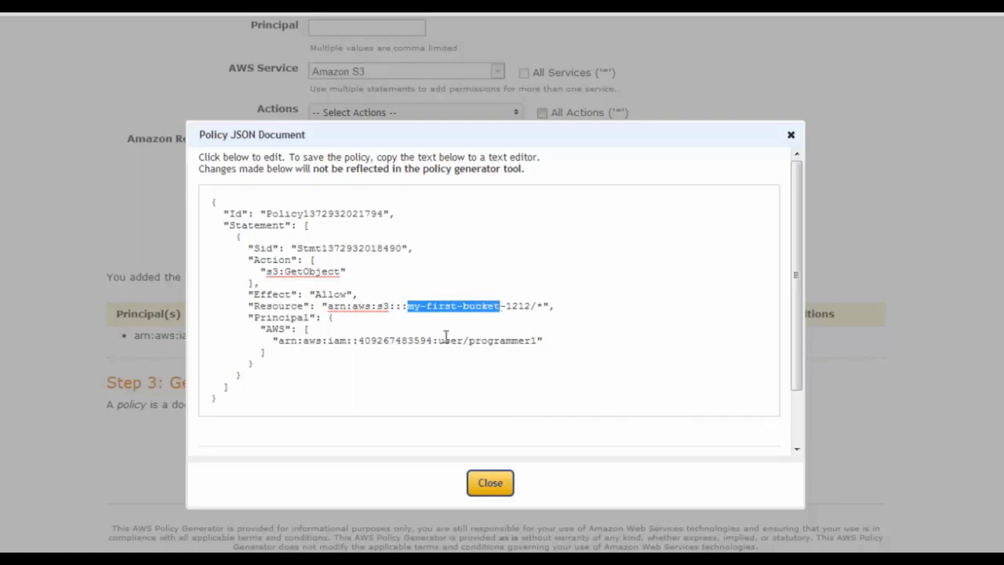
pyautogui.doubleClick(520, 340)
pyautogui.moveTo(216, 398); pyautogui.dragTo(102, 122)
pyautogui.hotkey('ctrl', 'c')
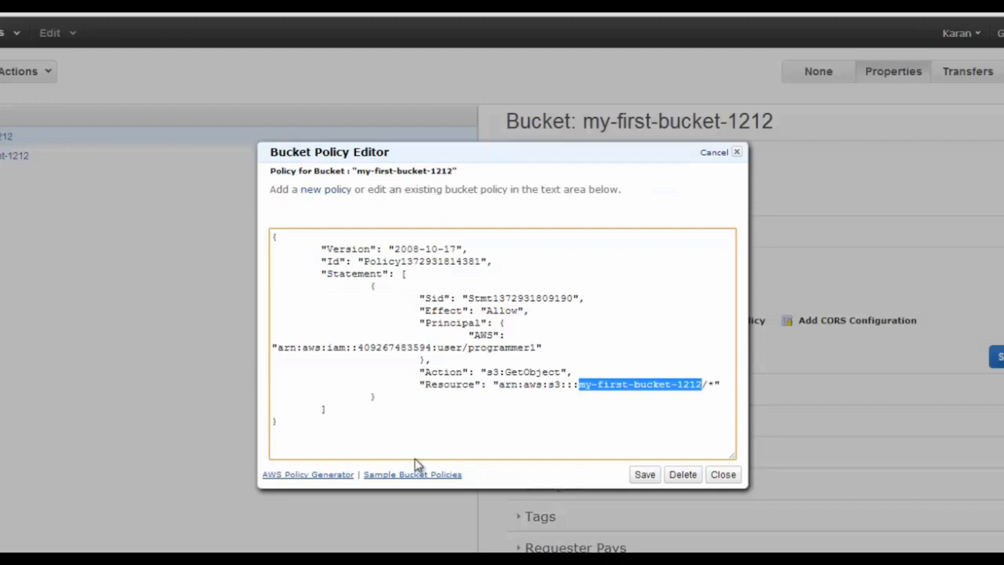
pyautogui.moveTo(305, 430); pyautogui.dragTo(78, 142)
# Replace the old bucket policy with the generated JSON, then save the policy and the permissions
pyautogui.press('Delete')
pyautogui.hotkey('ctrl', 'v')
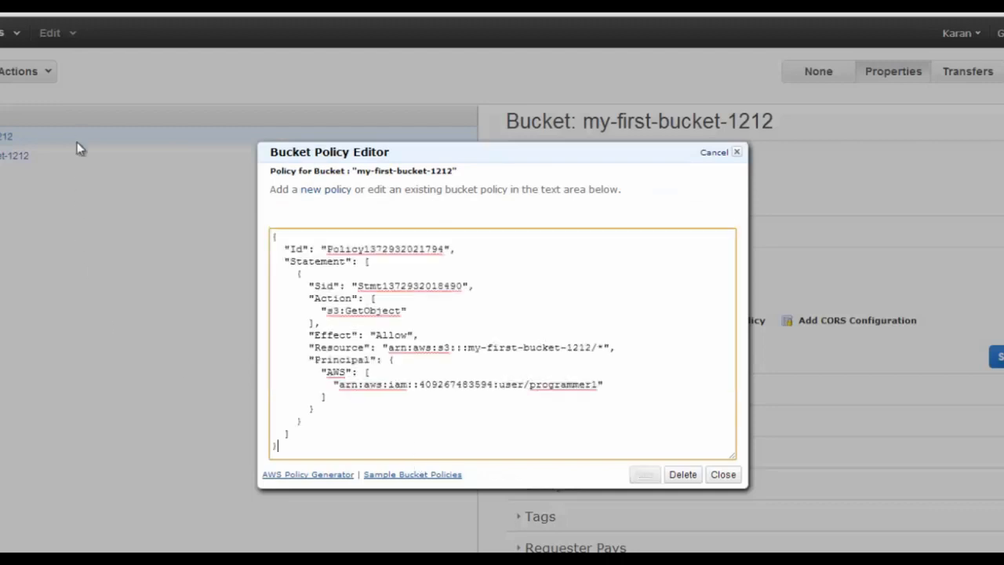
pyautogui.click(645, 476)
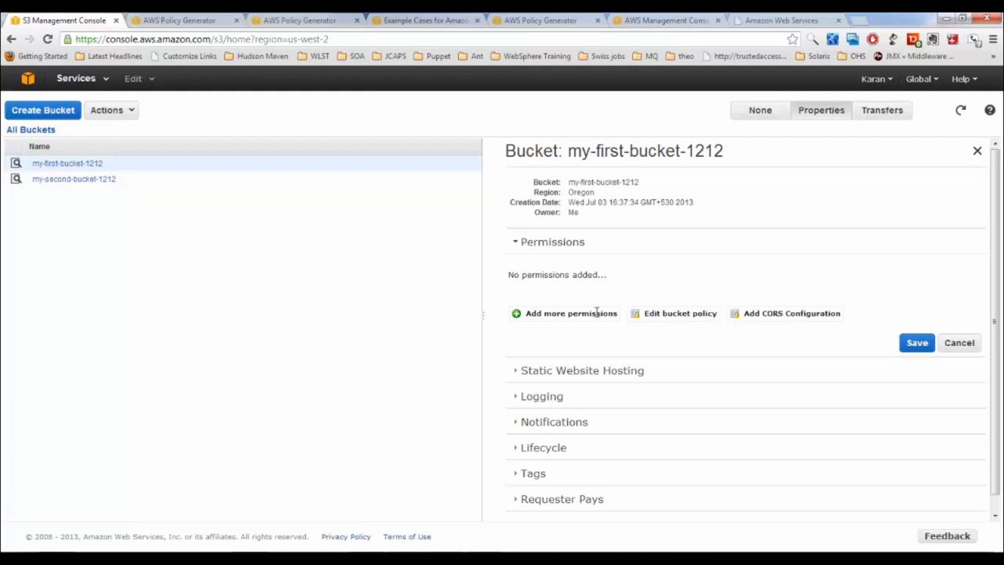
pyautogui.click(910, 343)
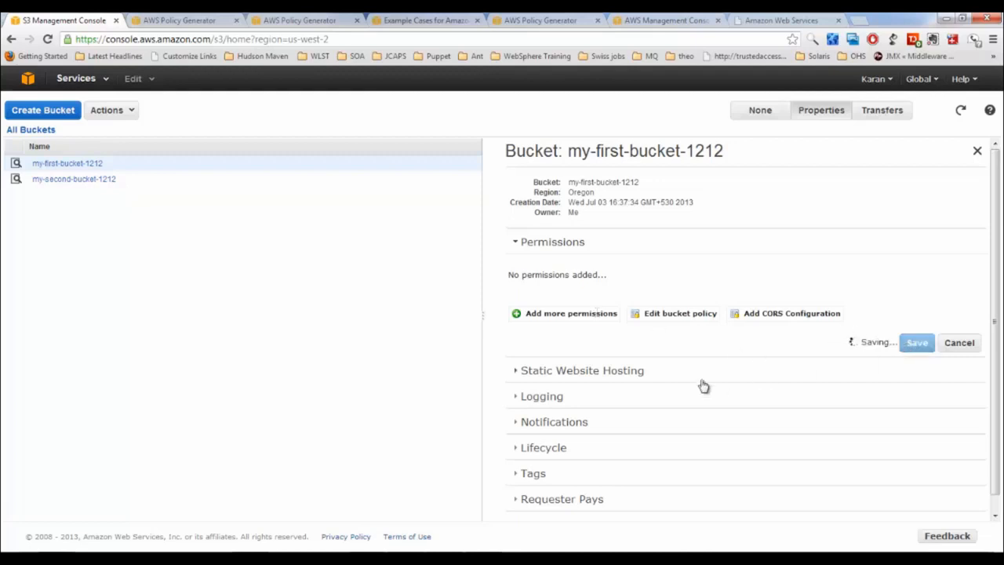
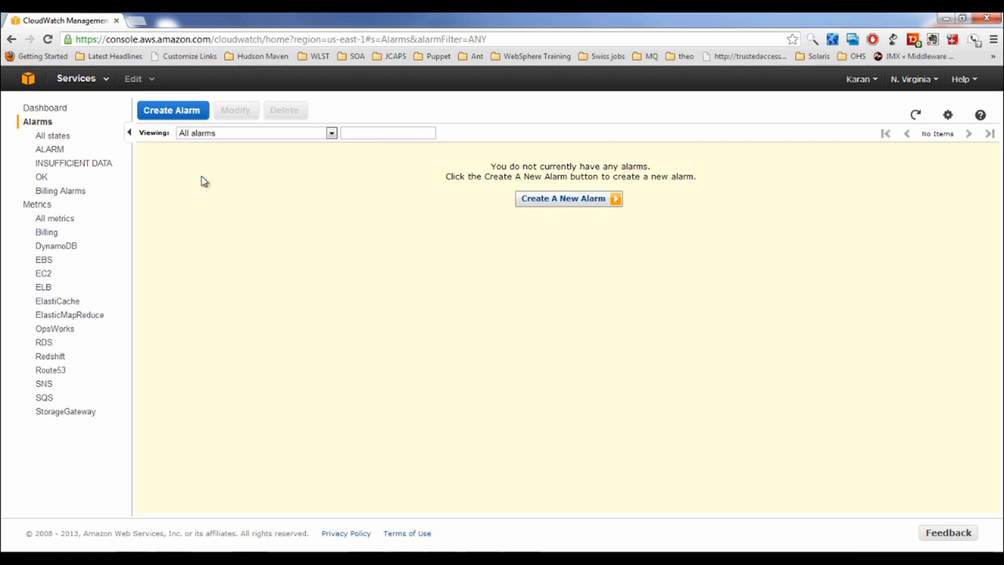
# Start a new CloudWatch alarm and page through the metrics list to metrics 101–150
pyautogui.click(191, 112)
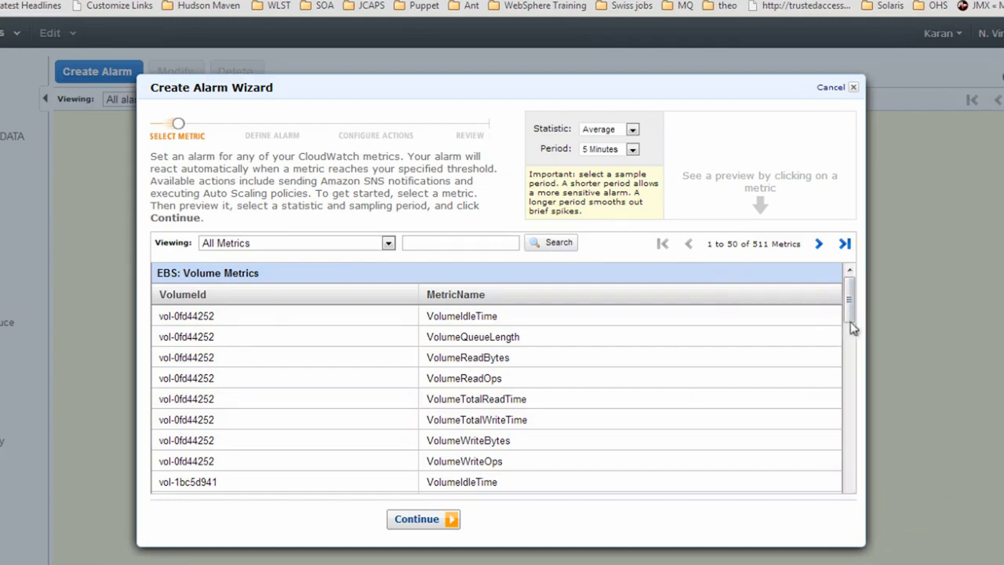
pyautogui.moveTo(848, 311); pyautogui.dragTo(831, 531)
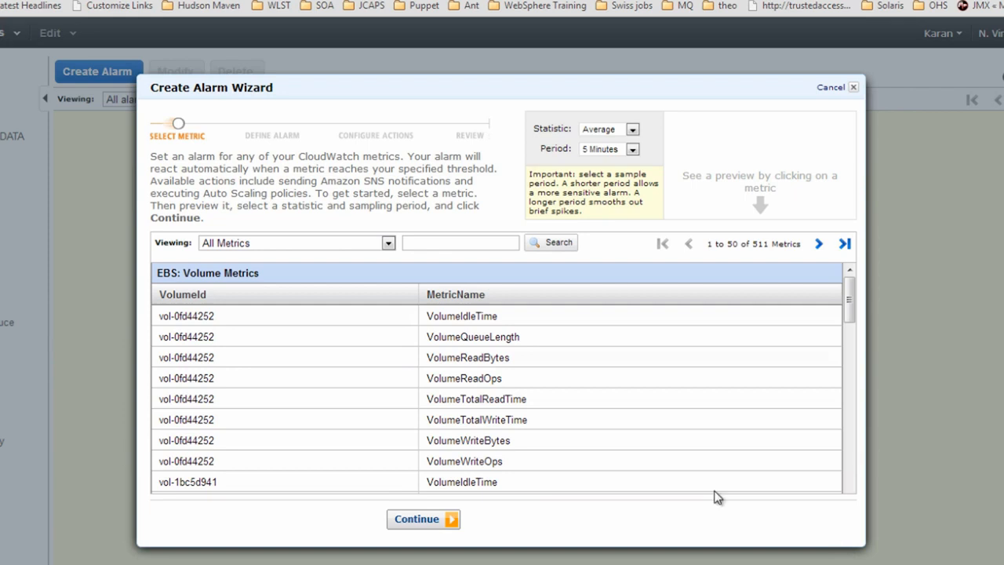
pyautogui.click(818, 244)
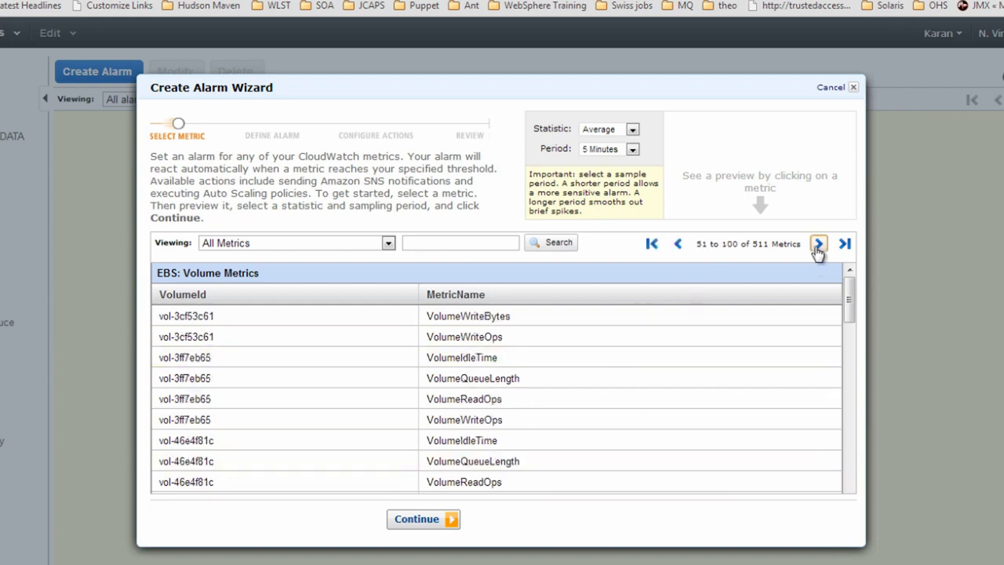
pyautogui.click(818, 245)
pyautogui.moveTo(845, 287); pyautogui.dragTo(851, 480)
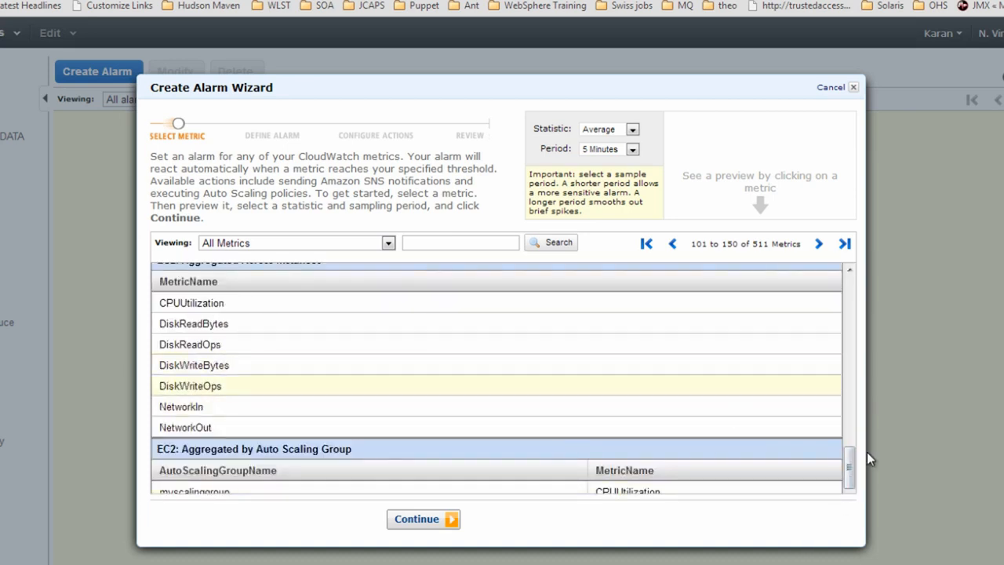
pyautogui.moveTo(850, 461); pyautogui.dragTo(851, 453)
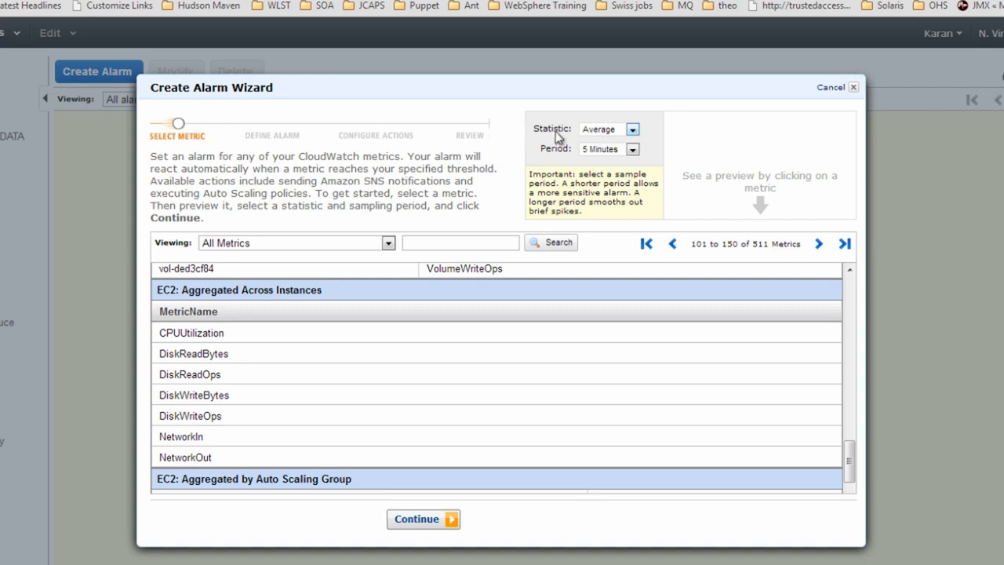
# Keep Average over 5 Minutes, select EC2 aggregated CPUUtilization, and proceed to defining the alarm
pyautogui.click(610, 133)
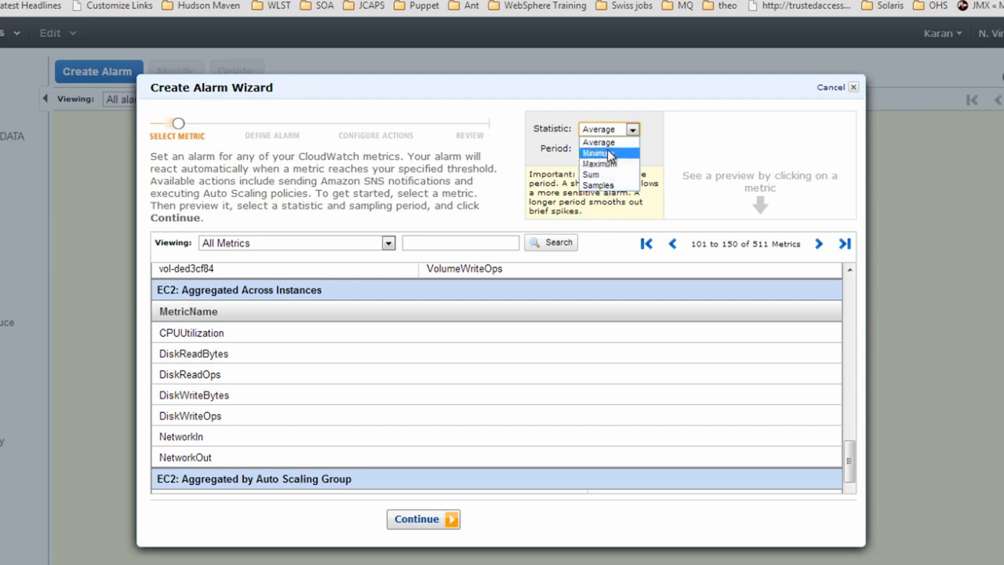
pyautogui.click(608, 144)
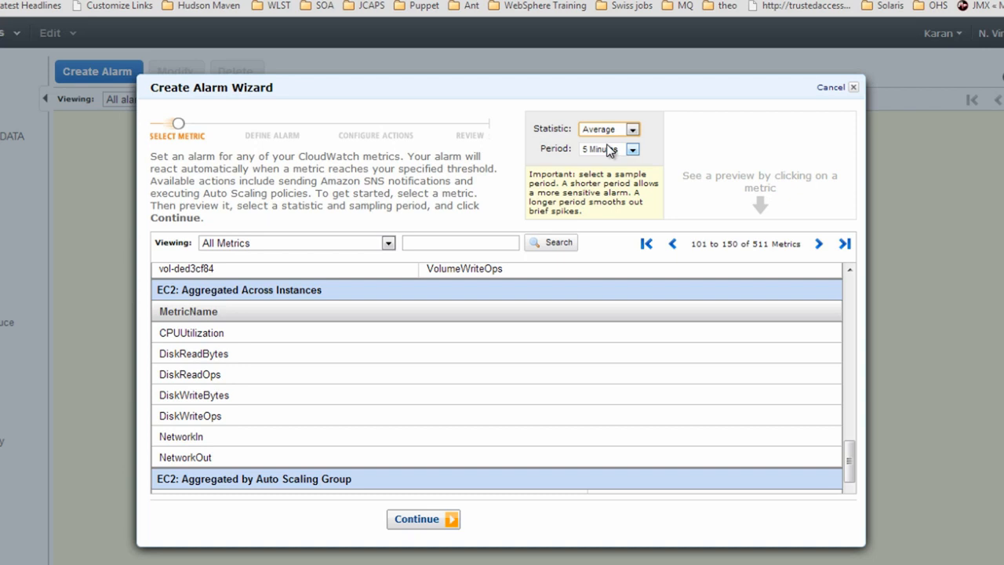
pyautogui.click(609, 149)
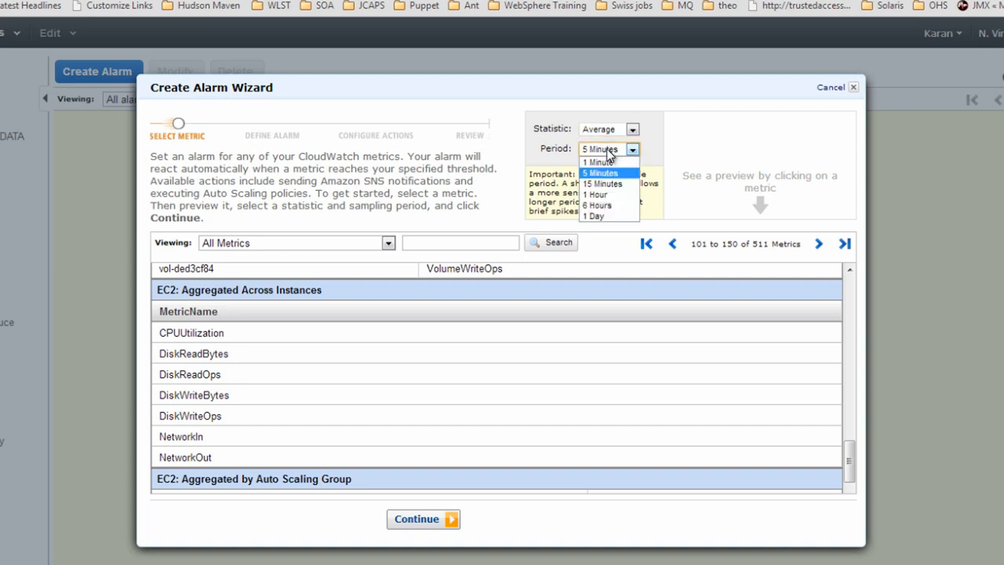
pyautogui.click(607, 149)
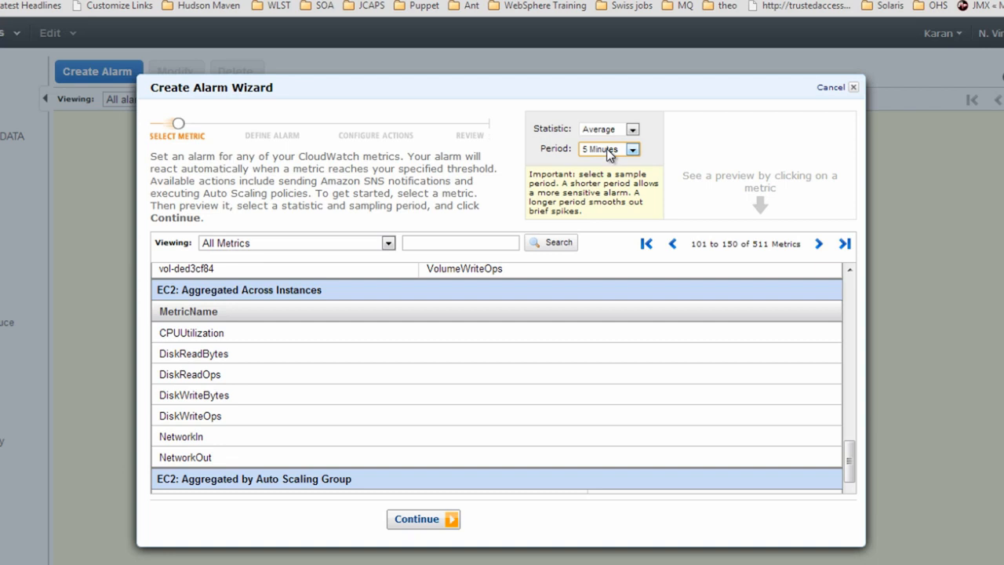
pyautogui.click(214, 336)
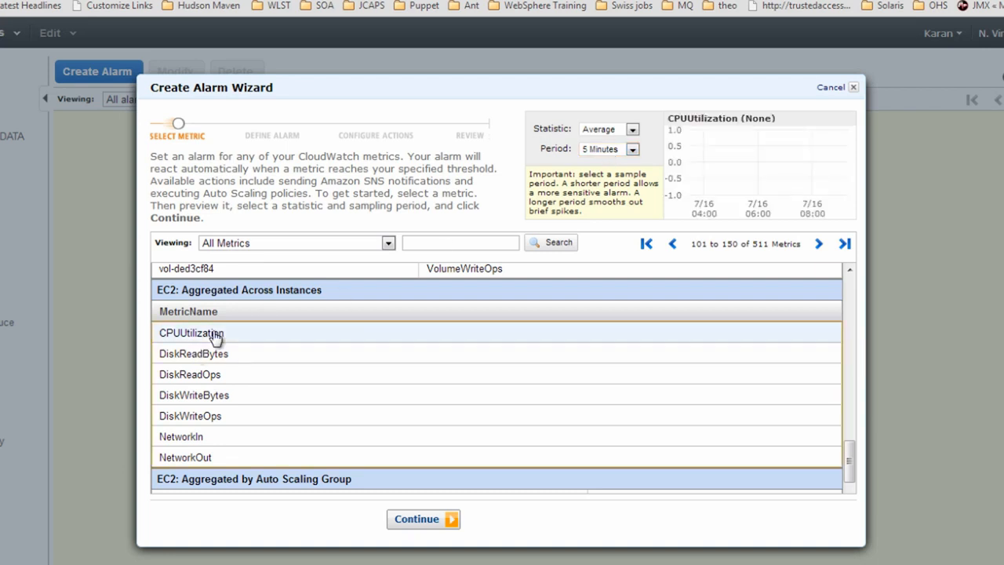
pyautogui.click(418, 523)
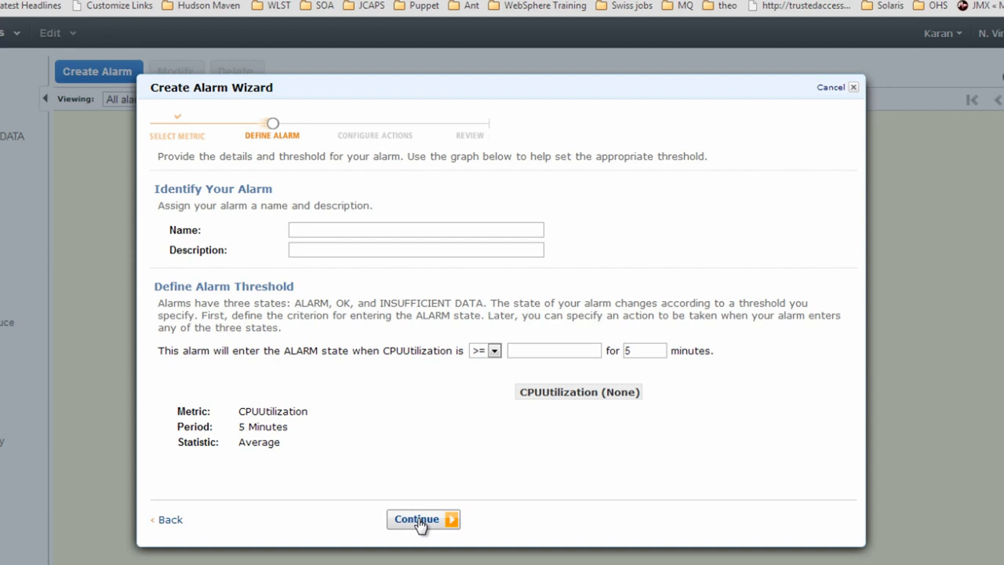
# Name the alarm CPU_Alarm with description 'Alarm for high cpu utilization'
pyautogui.click(340, 230)
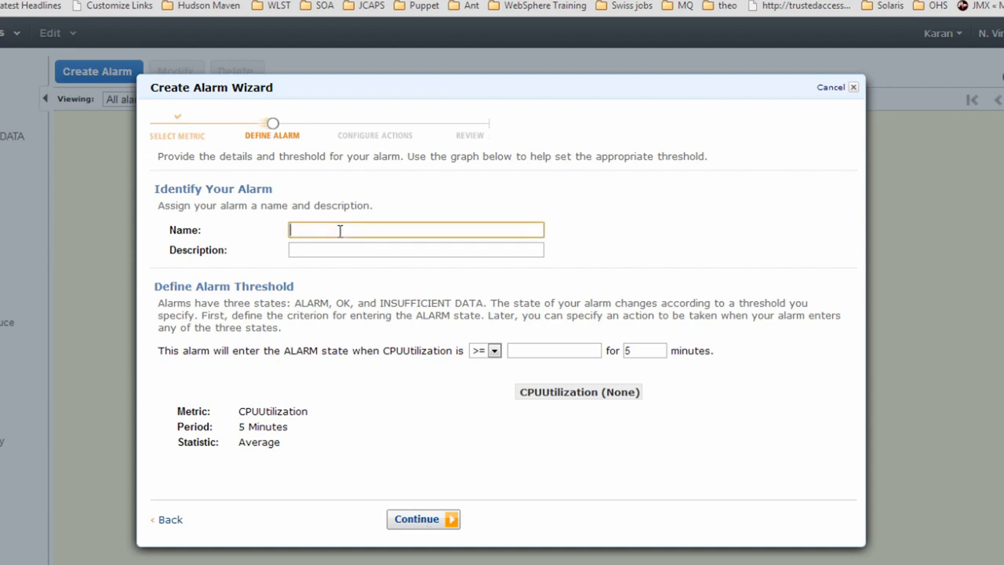
pyautogui.write('CPU_Alarm')
pyautogui.press('Tab')
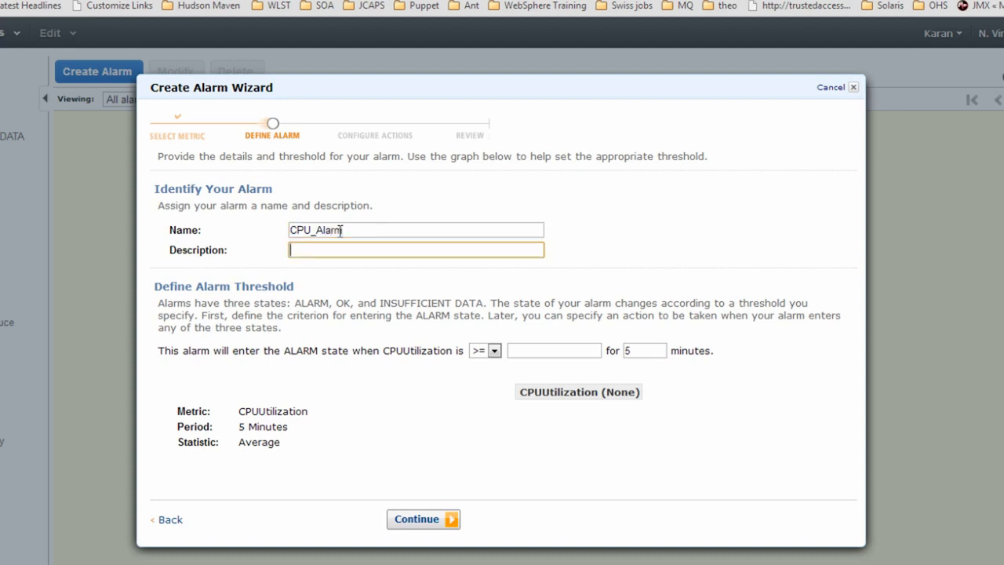
pyautogui.write('Alarm for high cpu')
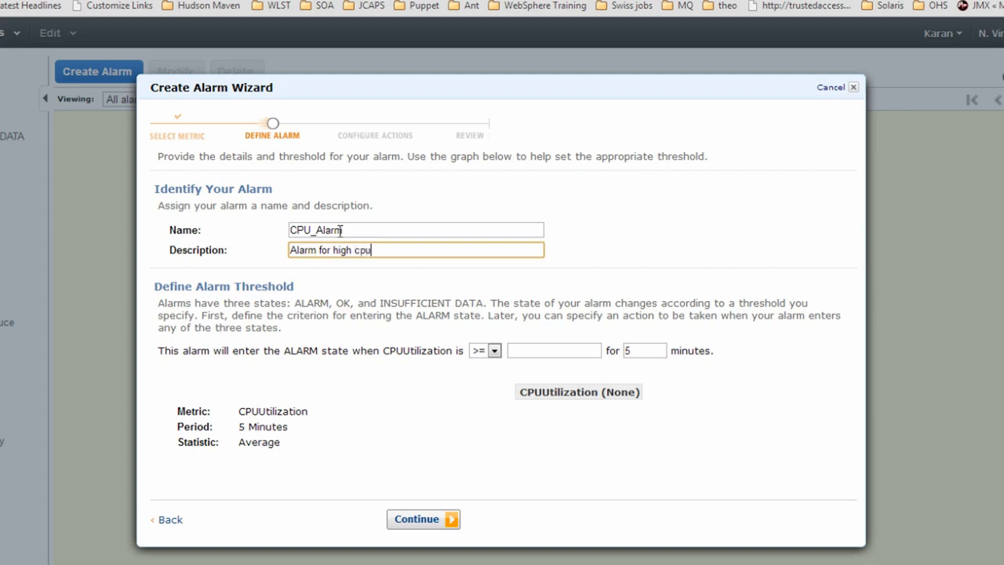
pyautogui.write(' utilization')
pyautogui.moveTo(233, 351); pyautogui.dragTo(305, 350)
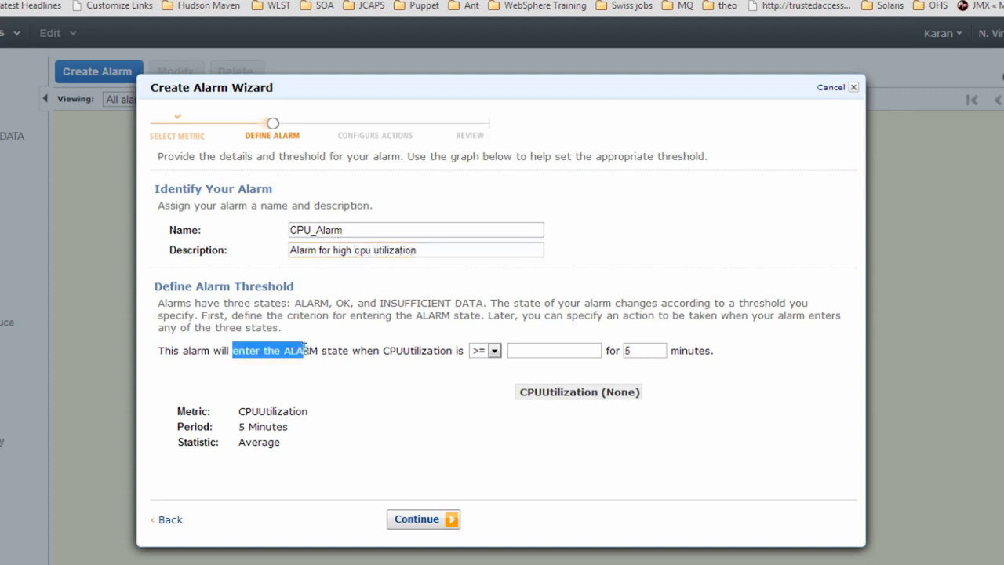
pyautogui.moveTo(179, 351); pyautogui.dragTo(318, 367)
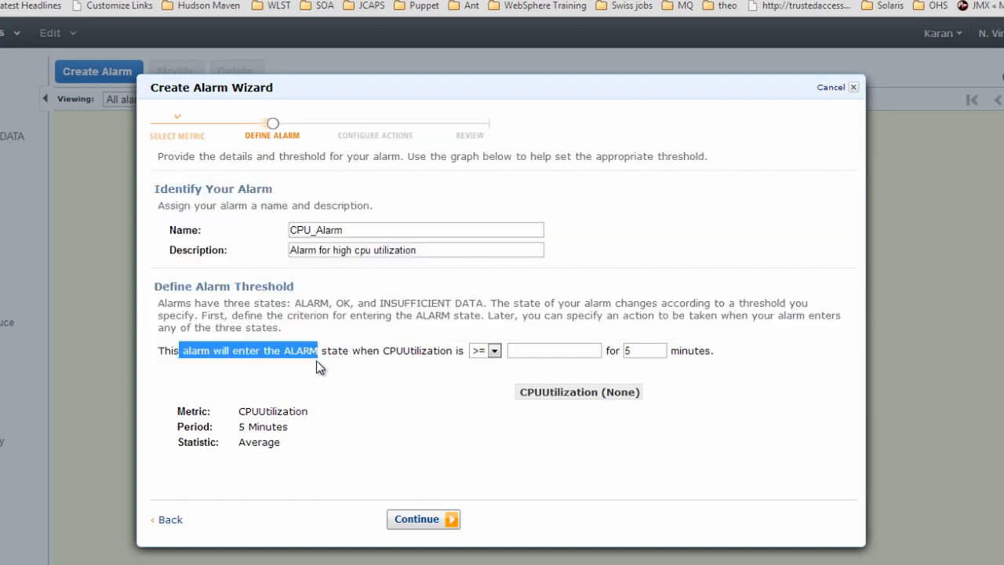
pyautogui.click(318, 367)
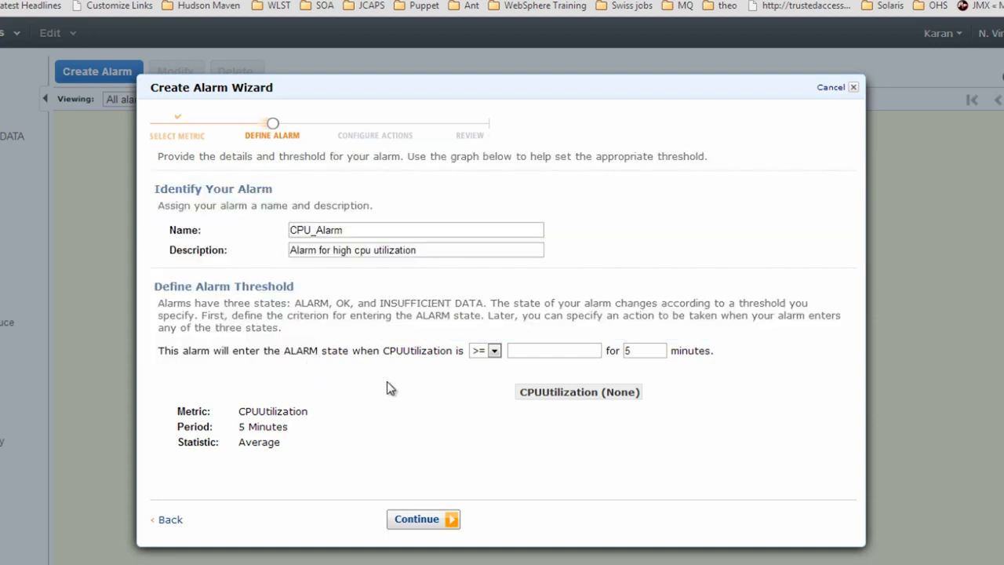
# Set the threshold to CPUUtilization >= 80 for 15 minutes and proceed to actions
pyautogui.click(517, 351)
pyautogui.write('80')
pyautogui.press('Tab')
pyautogui.write('15')
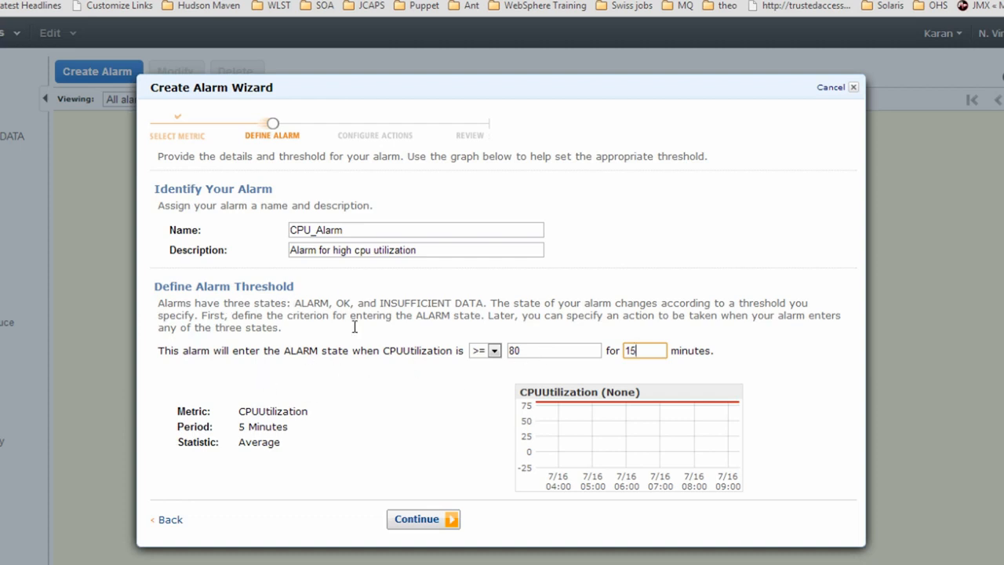
pyautogui.click(420, 527)
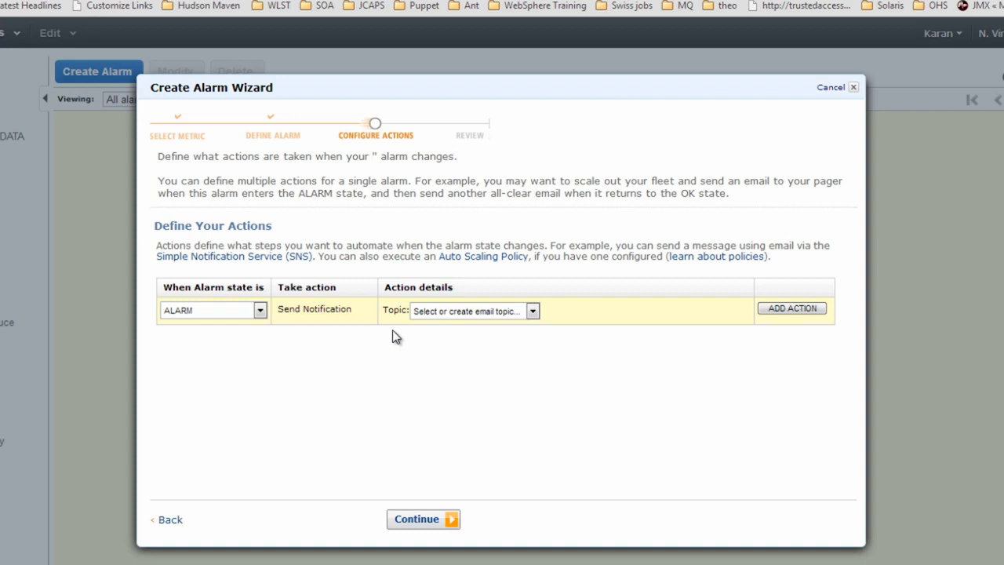
# Have the ALARM state notify a new email topic mycpualert sent to the recipient's e-mail address
pyautogui.click(480, 311)
pyautogui.click(469, 333)
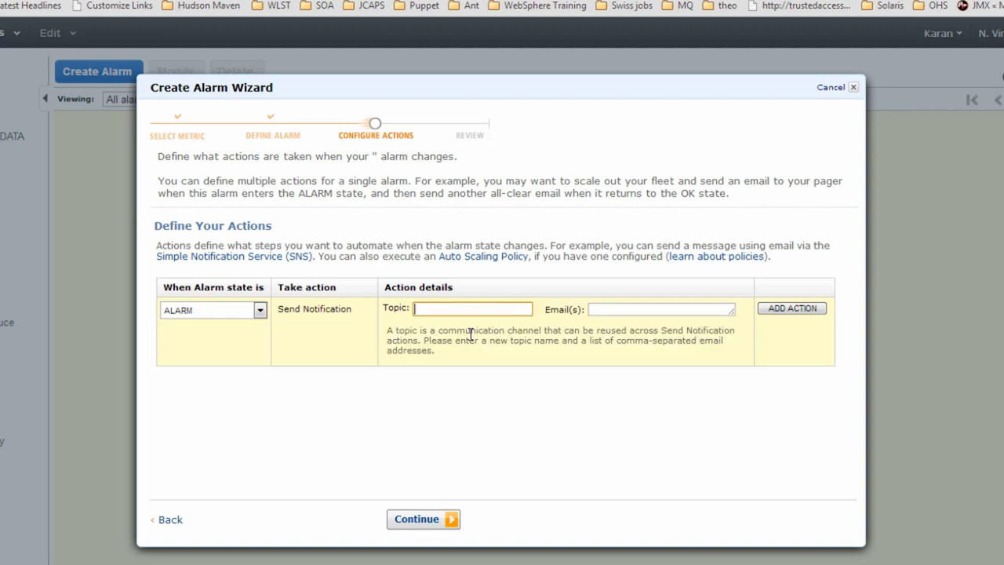
pyautogui.write('mycpualert')
pyautogui.press('Tab')
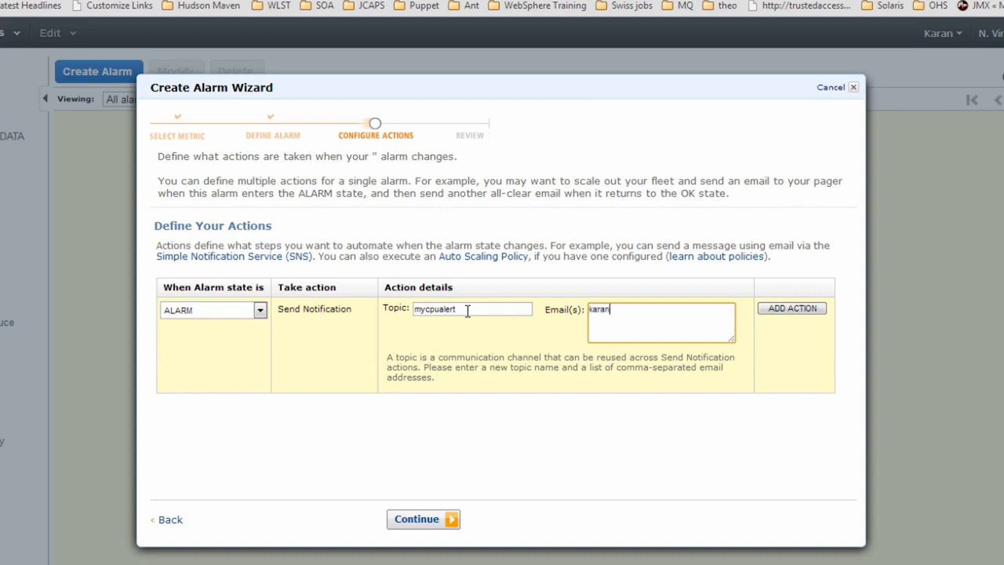
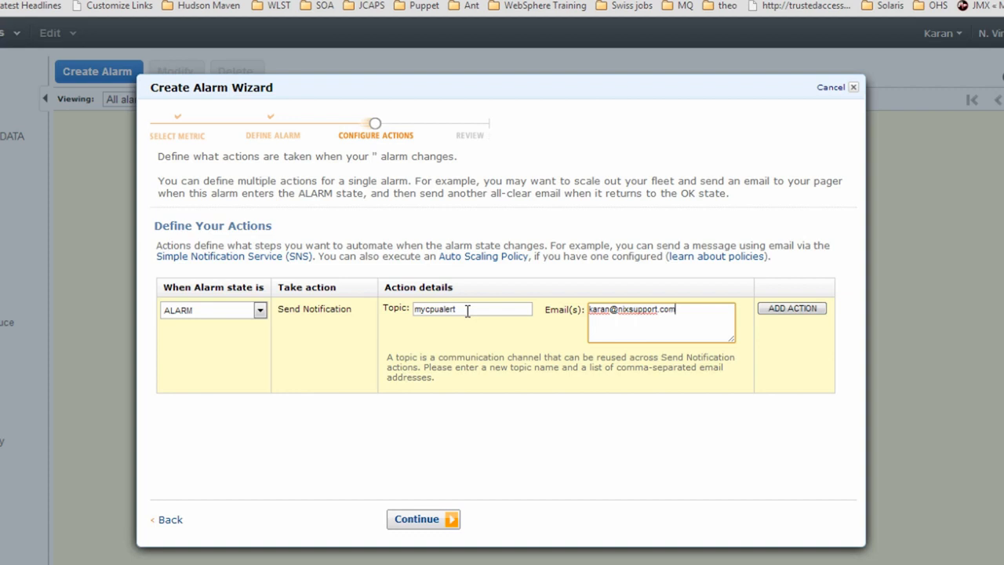
pyautogui.click(424, 519)
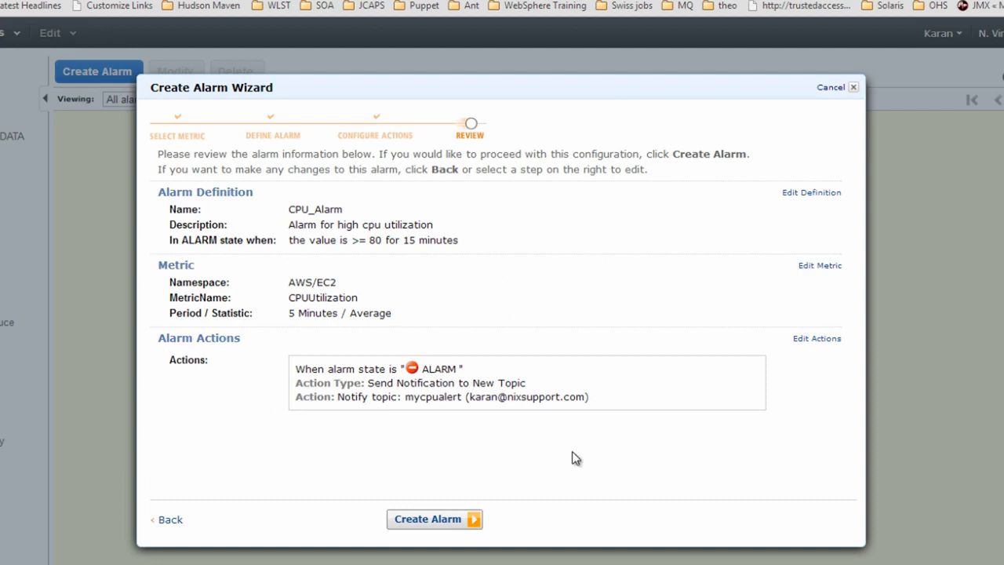
# Create CPU_Alarm, close the wizard, and draw an empty rectangle on the Conceptboard AWS whiteboard
pyautogui.click(434, 519)
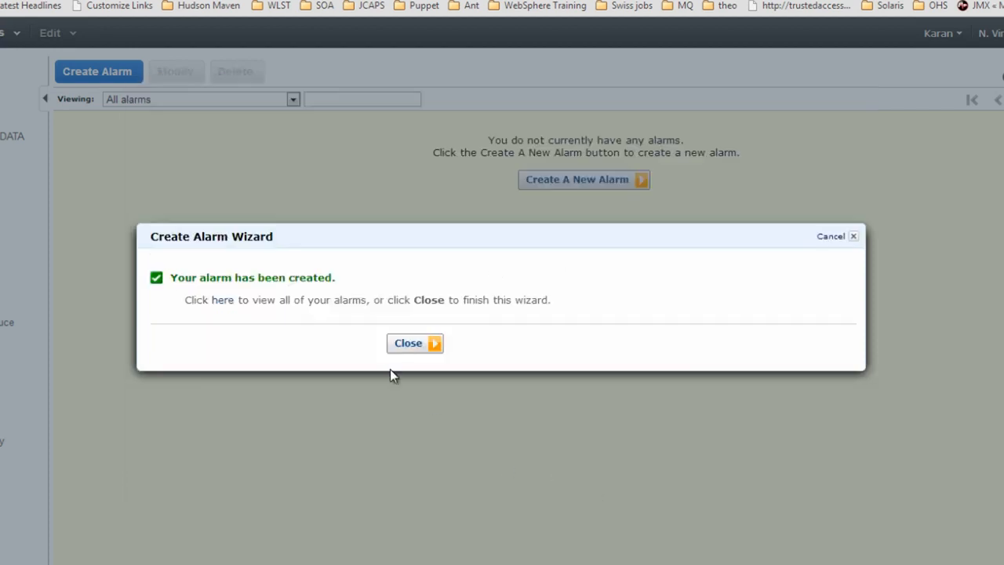
pyautogui.click(407, 347)
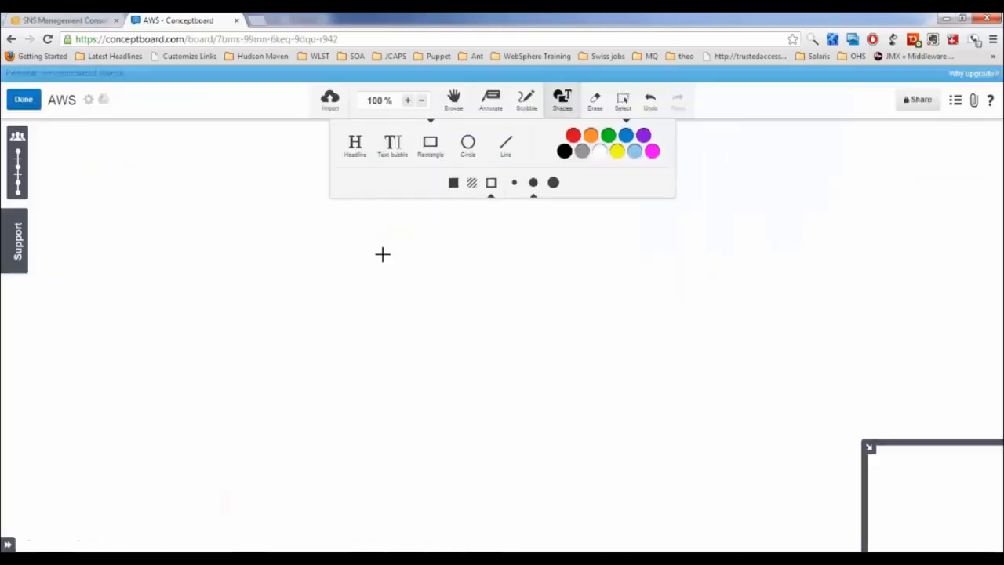
pyautogui.moveTo(381, 233); pyautogui.dragTo(532, 265)
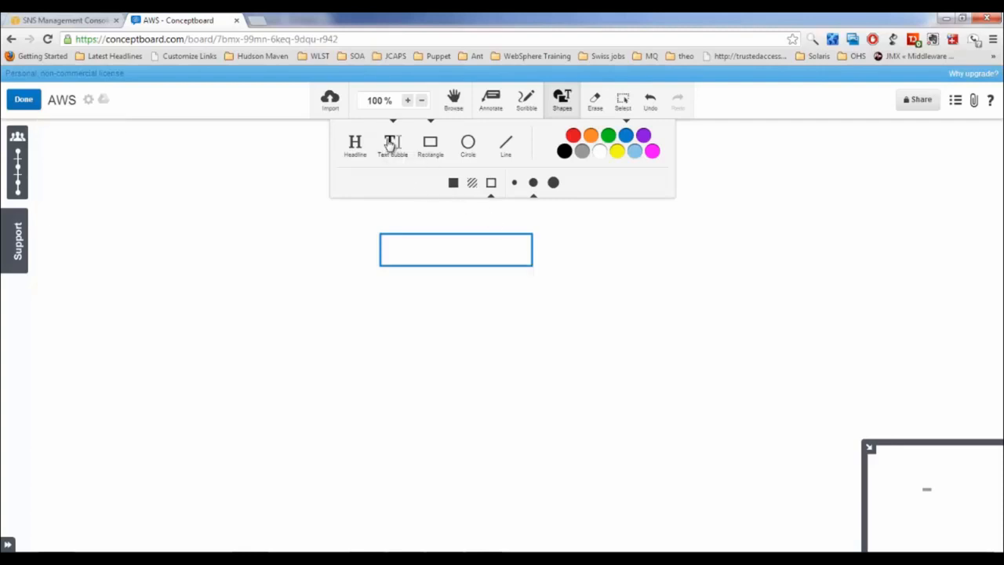
# Label the first box TOPIC, draw a second box below it, and label it QUEUE
pyautogui.click(390, 145)
pyautogui.moveTo(408, 243); pyautogui.dragTo(494, 253)
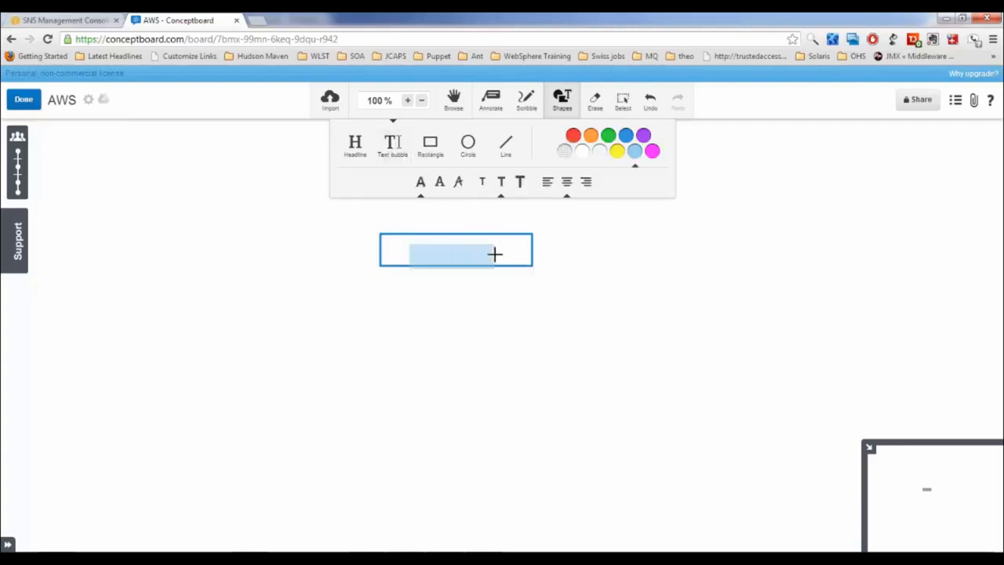
pyautogui.write('TOP')
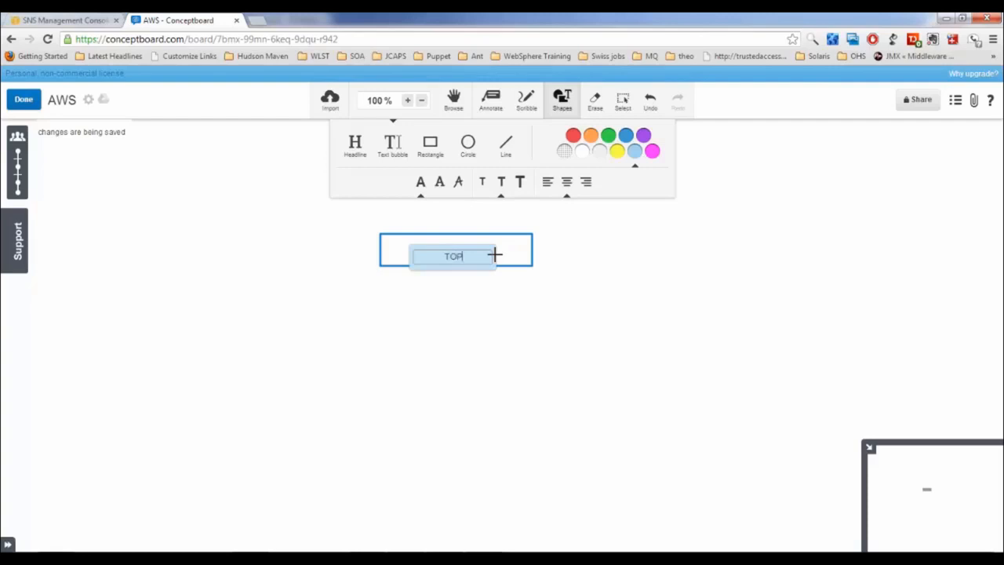
pyautogui.write('IC')
pyautogui.click(464, 324)
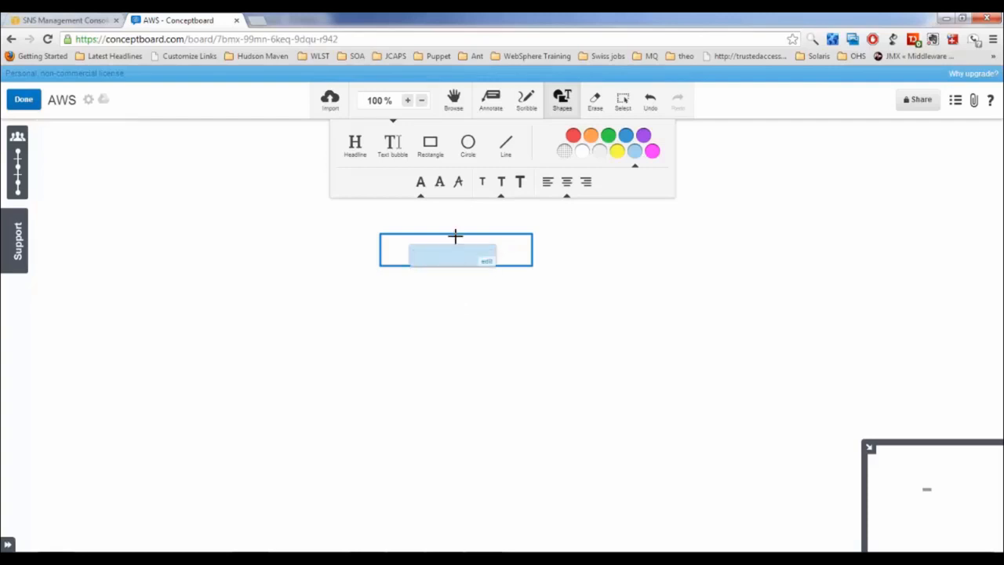
pyautogui.click(431, 146)
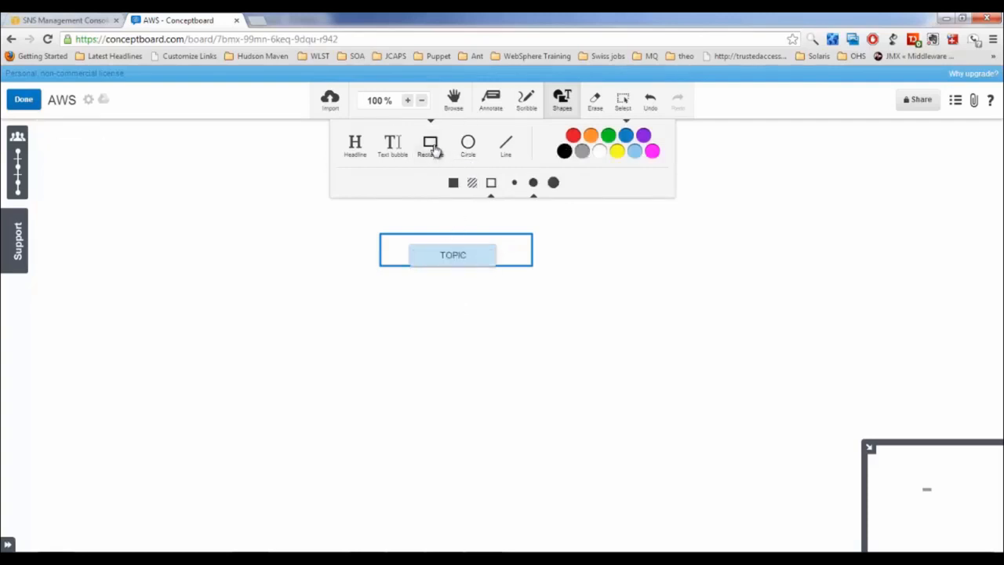
pyautogui.moveTo(381, 302); pyautogui.dragTo(534, 335)
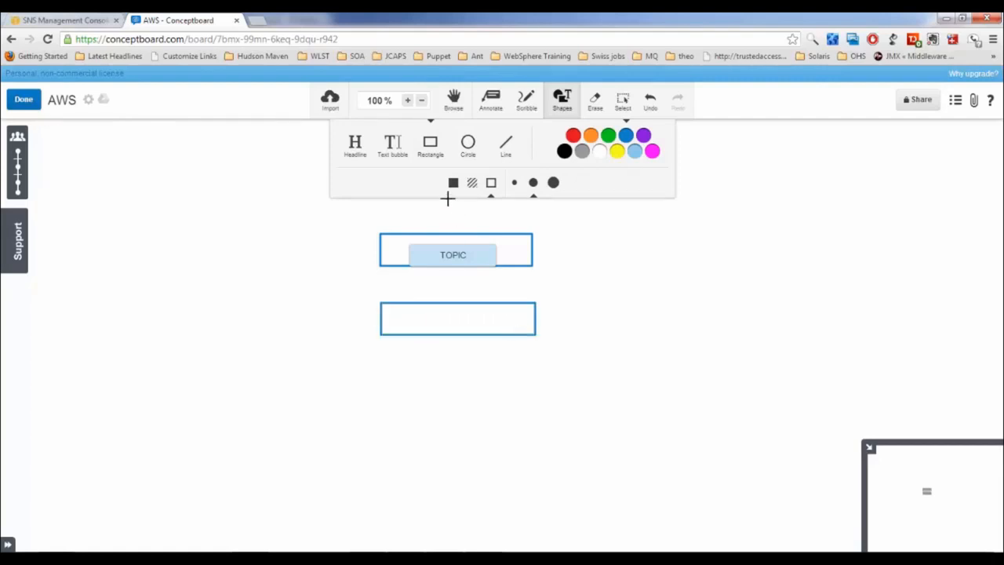
pyautogui.click(404, 153)
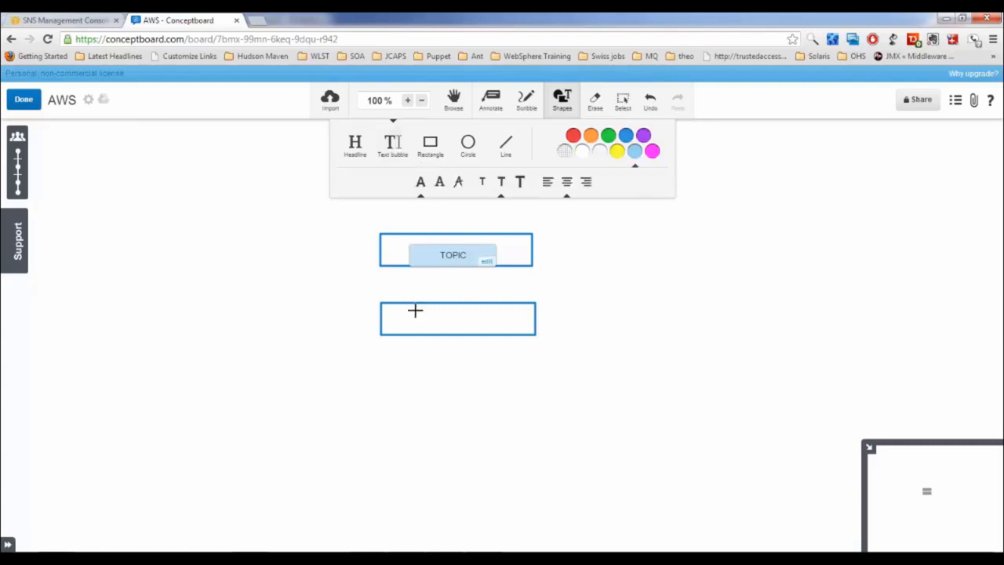
pyautogui.moveTo(415, 309); pyautogui.dragTo(499, 324)
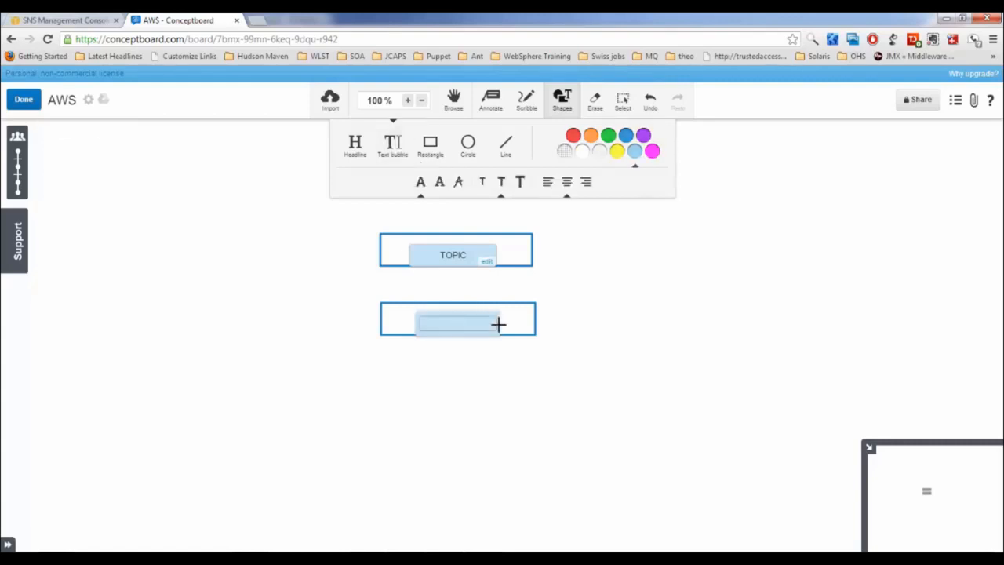
pyautogui.write('QUEUE')
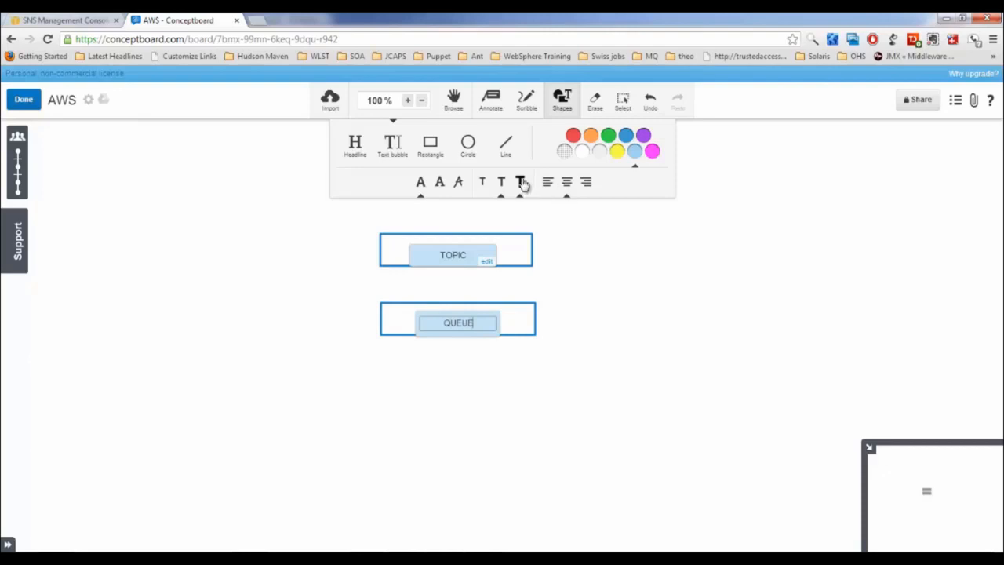
# Draw red circles left of TOPIC and QUEUE, with a forward arrow into TOPIC
pyautogui.click(506, 146)
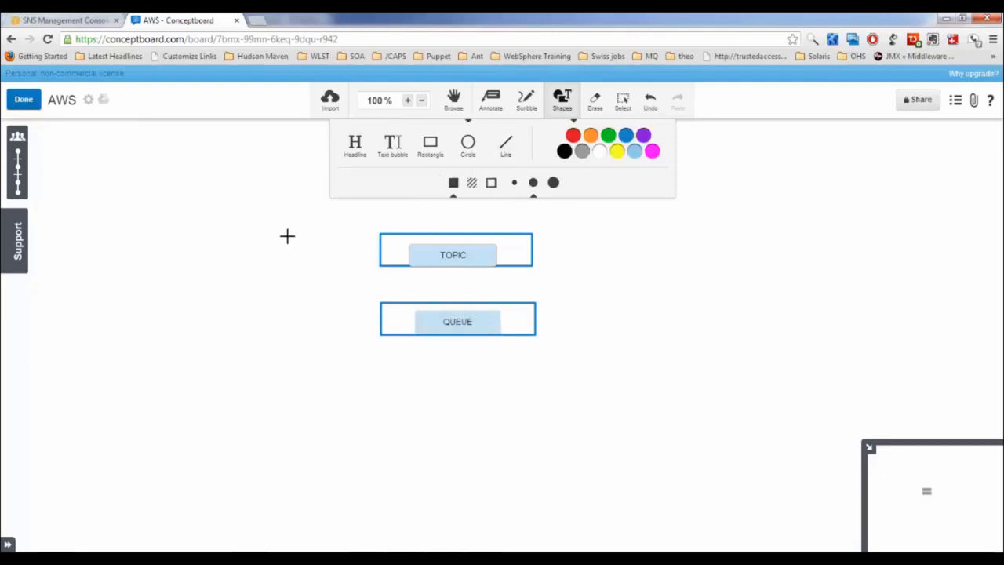
pyautogui.moveTo(287, 236); pyautogui.dragTo(248, 263)
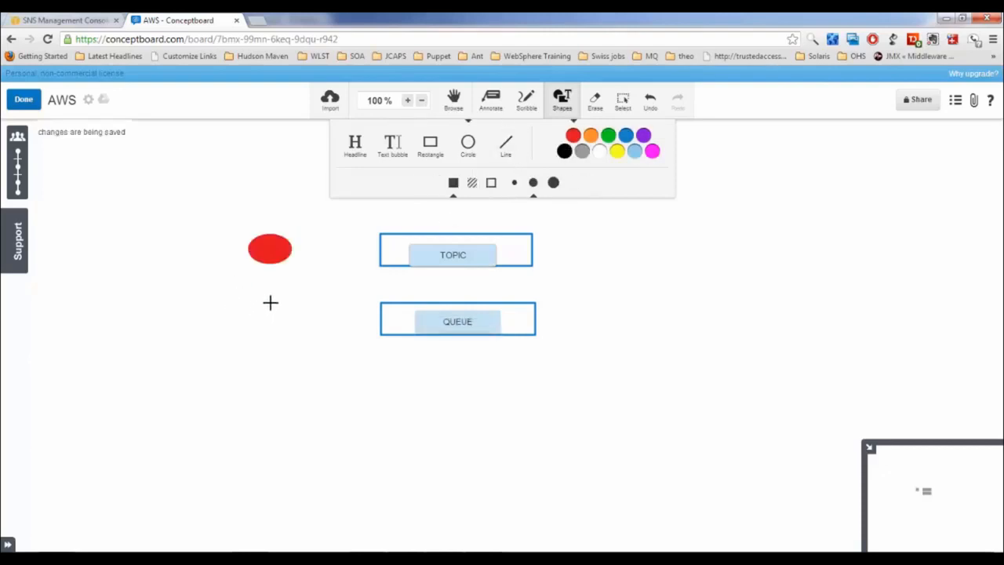
pyautogui.moveTo(278, 298); pyautogui.dragTo(239, 338)
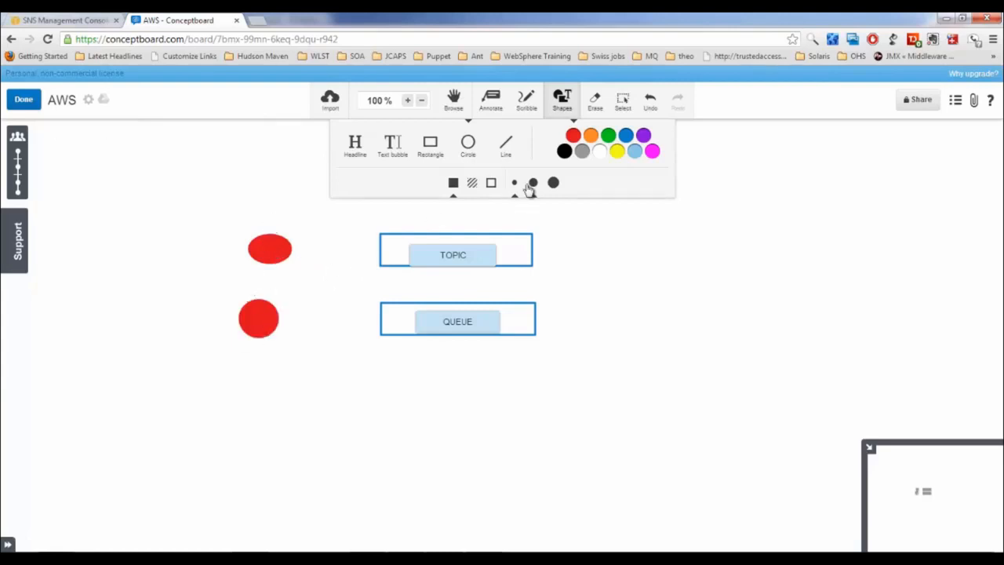
pyautogui.click(506, 144)
pyautogui.moveTo(292, 248); pyautogui.dragTo(378, 248)
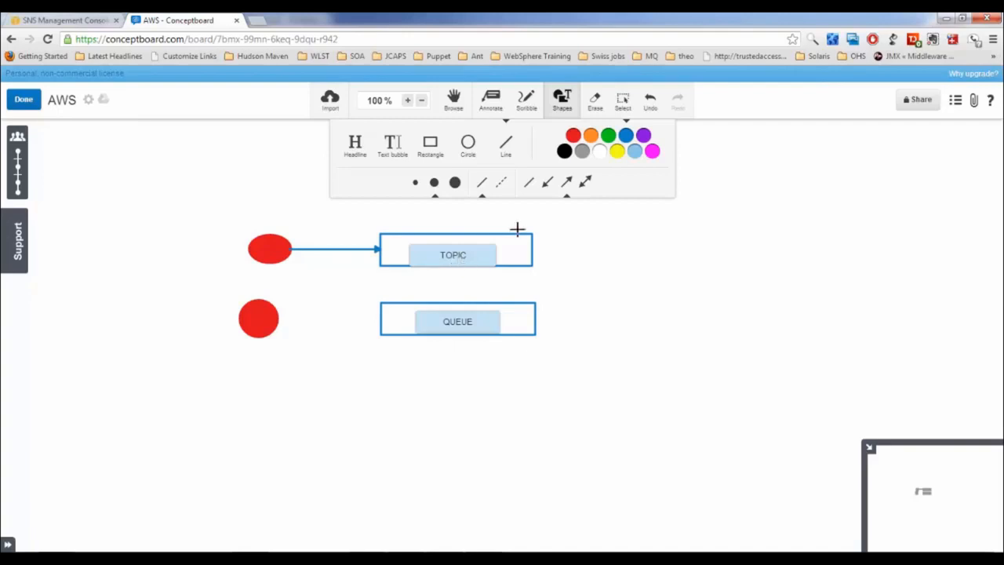
pyautogui.click(567, 183)
# Add orange circles right of TOPIC with four arrows fanning out to them
pyautogui.click(468, 147)
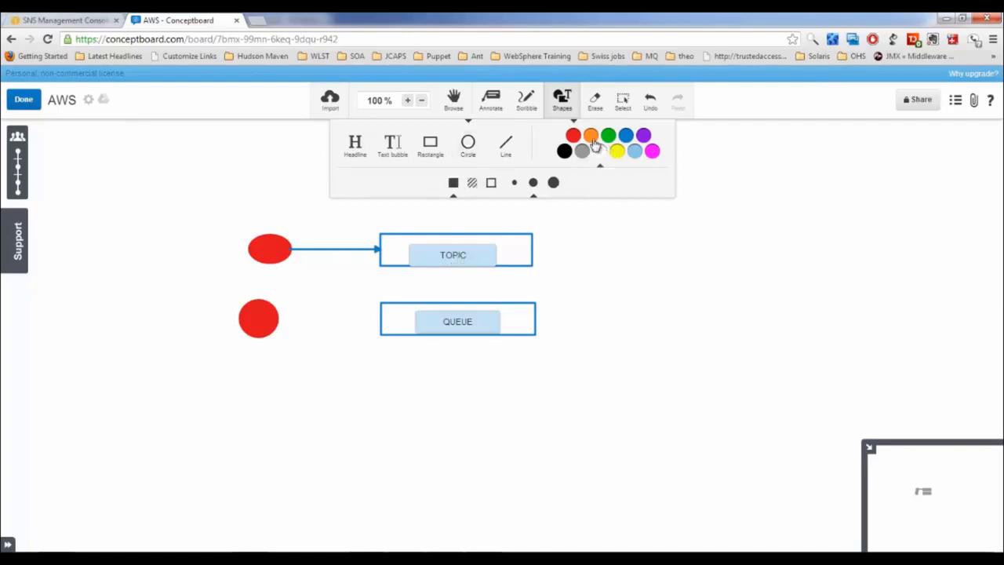
pyautogui.click(591, 137)
pyautogui.moveTo(693, 226); pyautogui.dragTo(668, 257)
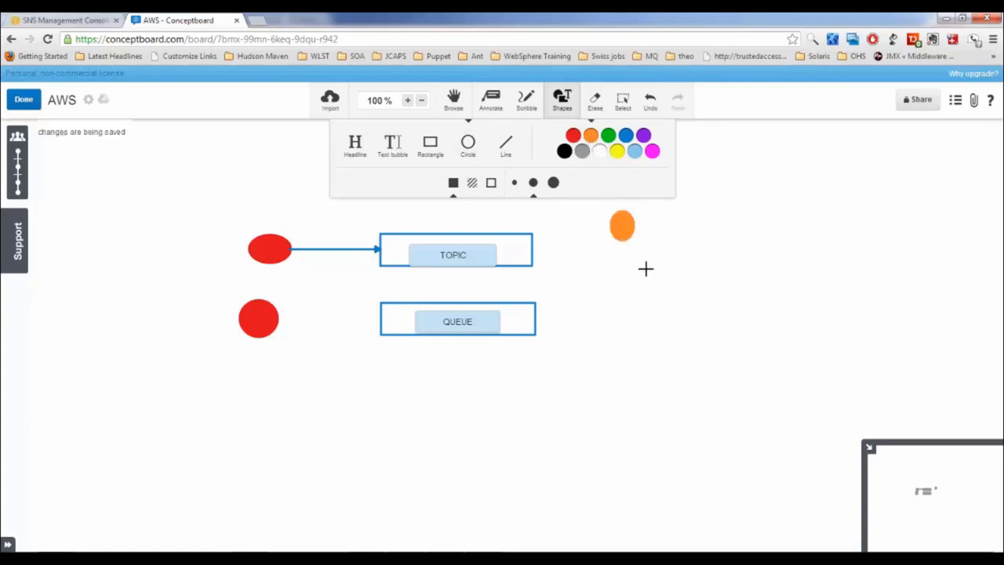
pyautogui.moveTo(584, 235); pyautogui.dragTo(558, 273)
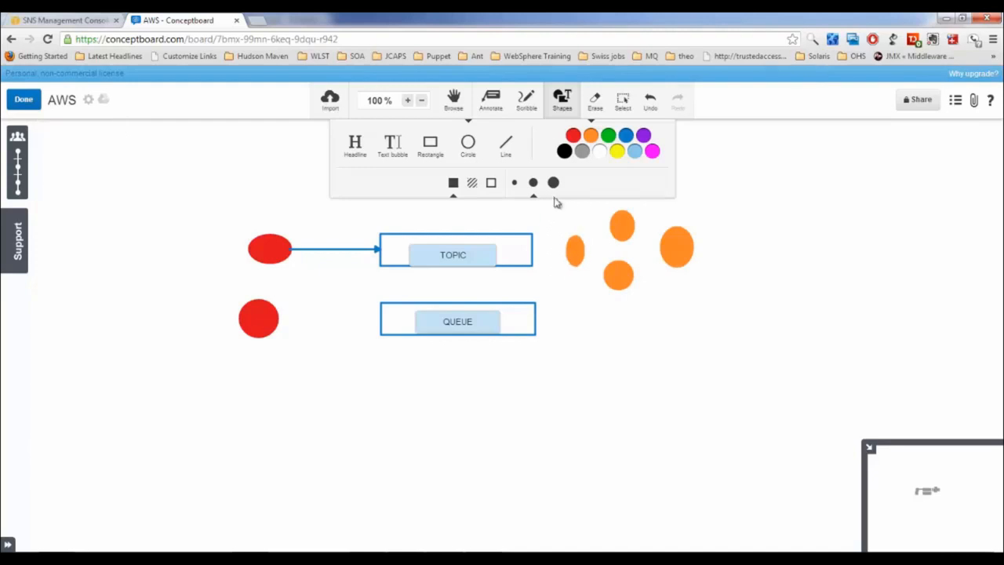
pyautogui.click(506, 148)
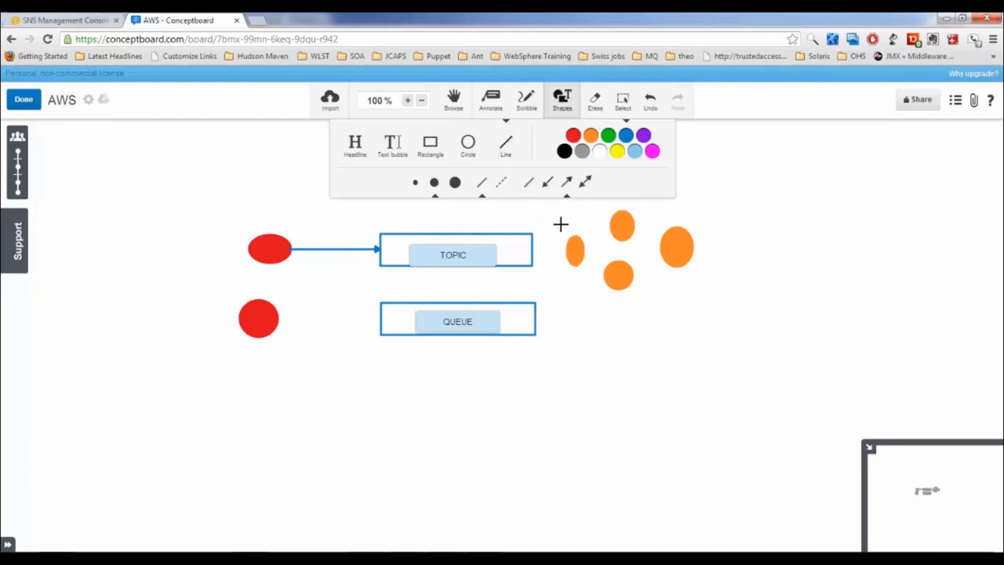
pyautogui.moveTo(531, 243); pyautogui.dragTo(617, 217)
pyautogui.moveTo(533, 243)
pyautogui.mouseDown()
pyautogui.moveTo(574, 249)
pyautogui.moveTo(610, 226)
pyautogui.mouseUp()
pyautogui.moveTo(533, 263); pyautogui.dragTo(606, 278)
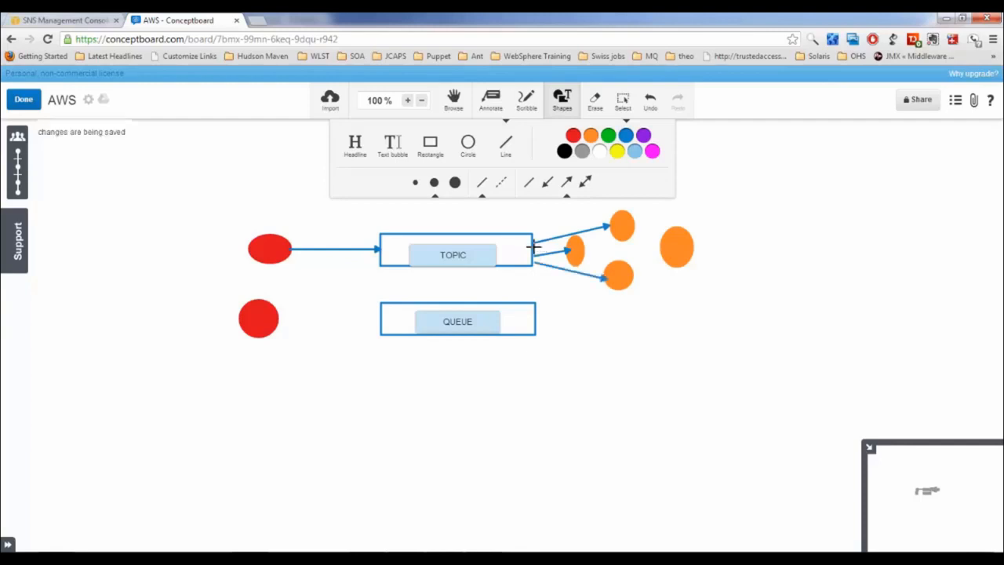
pyautogui.moveTo(533, 249); pyautogui.dragTo(685, 250)
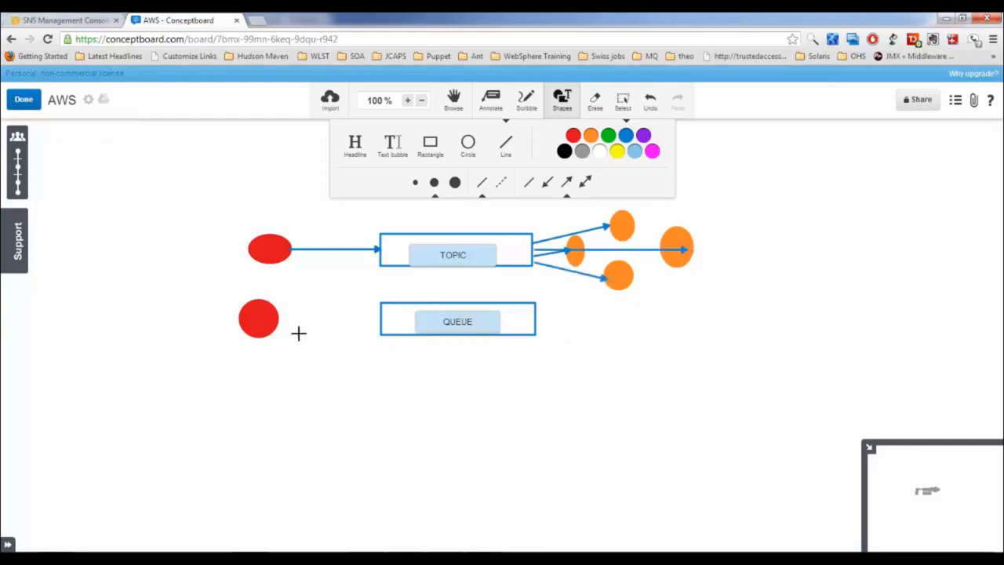
# Connect the lower red circle to QUEUE and draw an arrow from QUEUE to one orange circle
pyautogui.moveTo(276, 322); pyautogui.dragTo(378, 324)
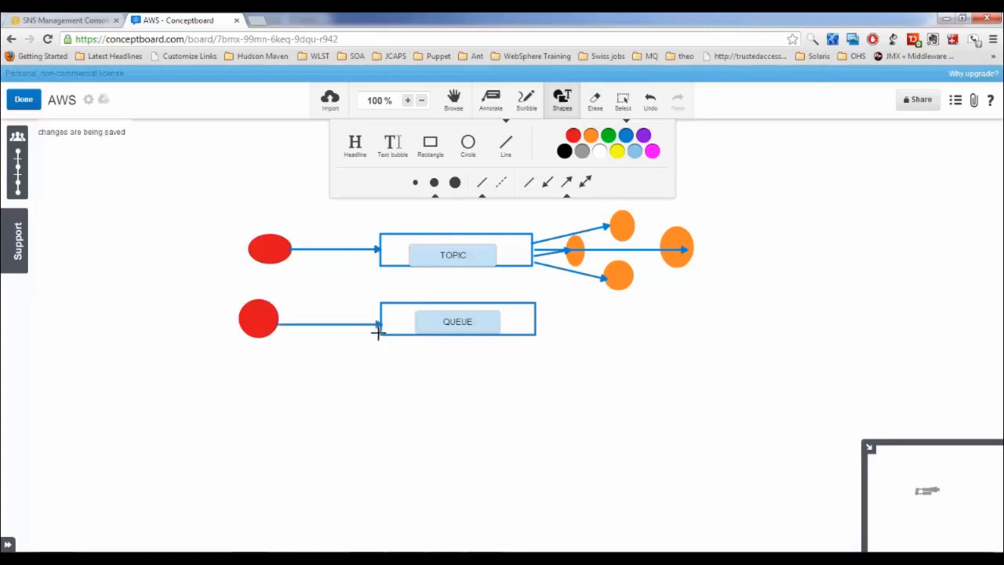
pyautogui.click(470, 149)
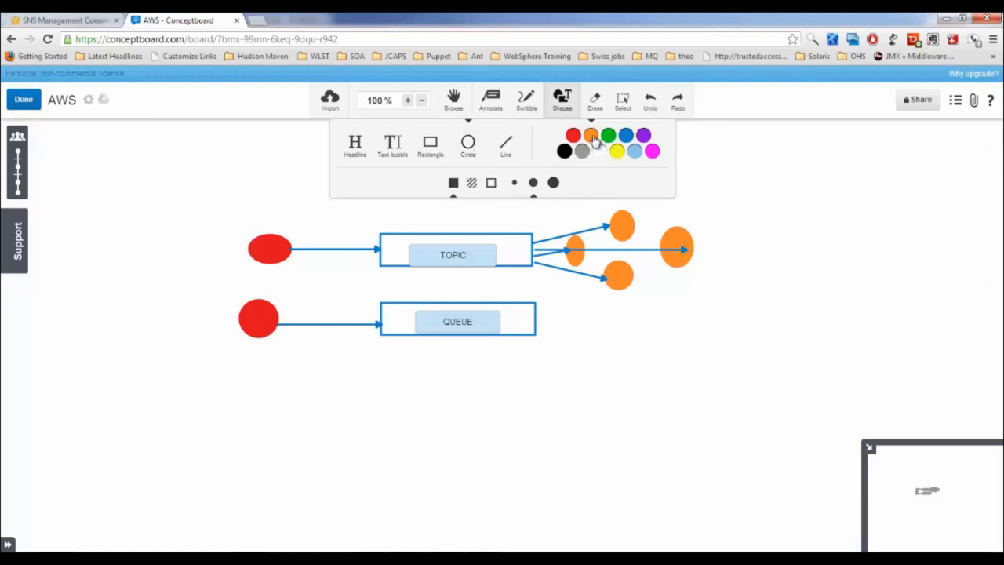
pyautogui.moveTo(659, 305); pyautogui.dragTo(611, 343)
pyautogui.click(506, 144)
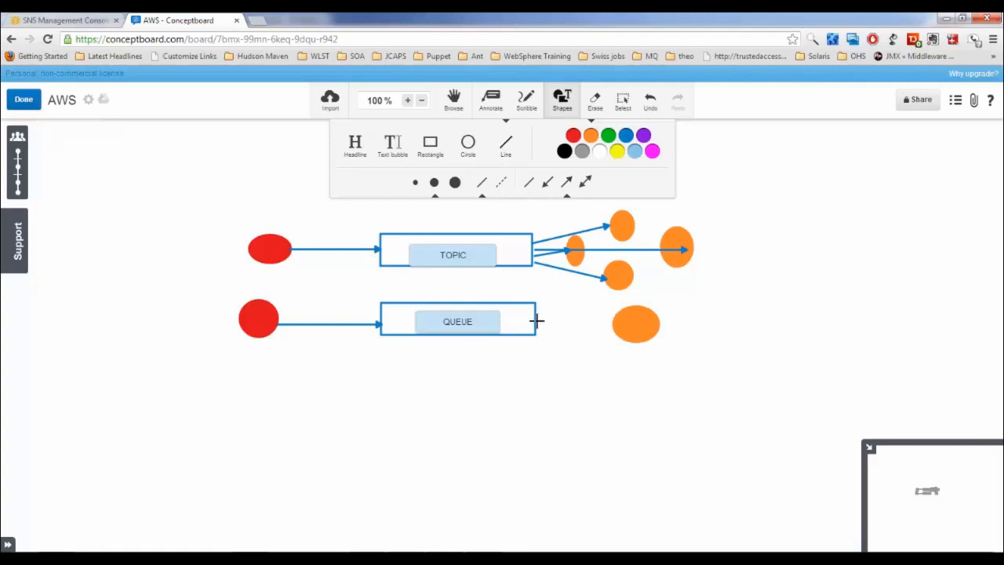
pyautogui.moveTo(536, 322); pyautogui.dragTo(613, 323)
# In the SNS console, create topic 'myfirsttopic' with display name 'Notification Alert'
pyautogui.click(59, 20)
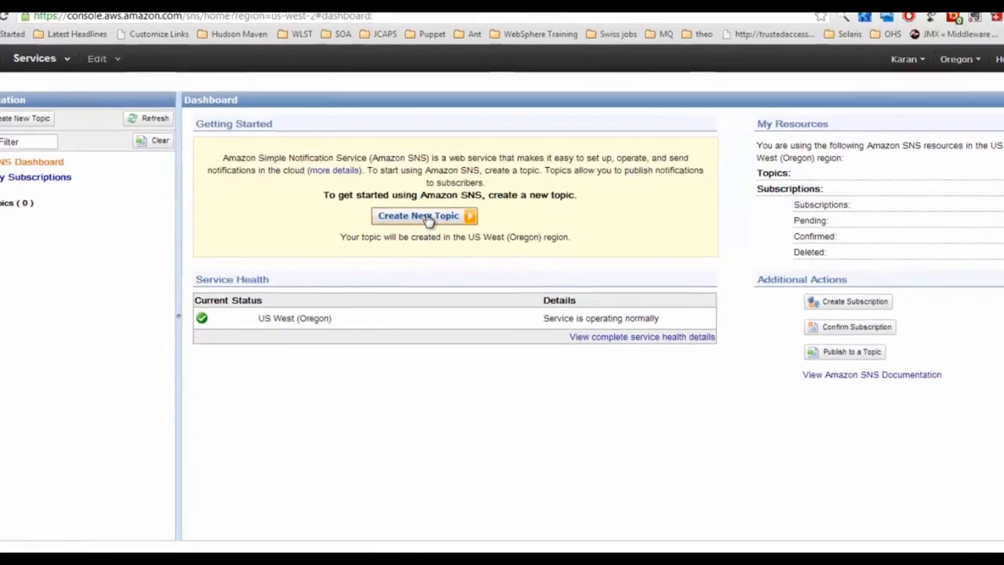
pyautogui.click(427, 219)
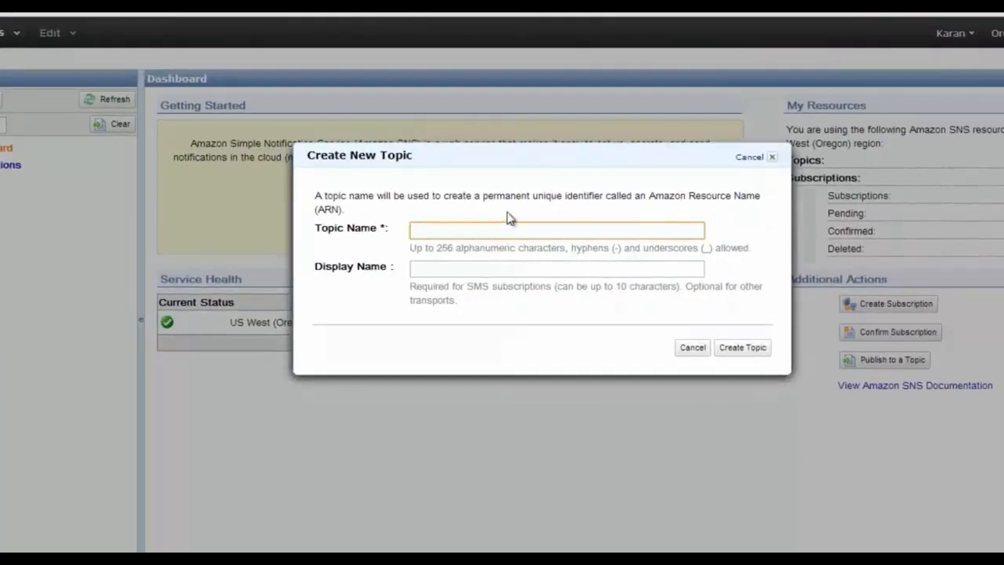
pyautogui.write('my')
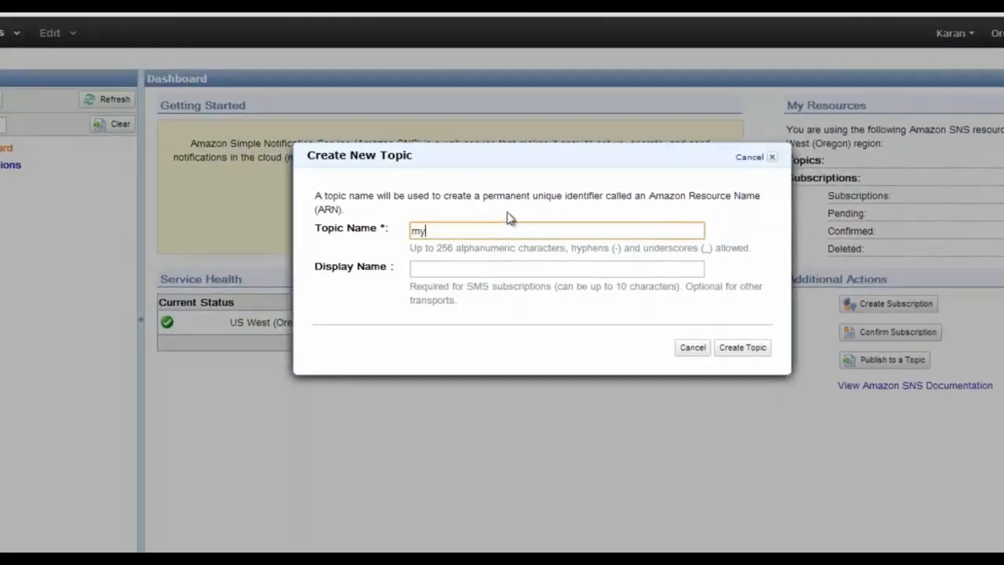
pyautogui.write('firsttopic')
pyautogui.press('Tab')
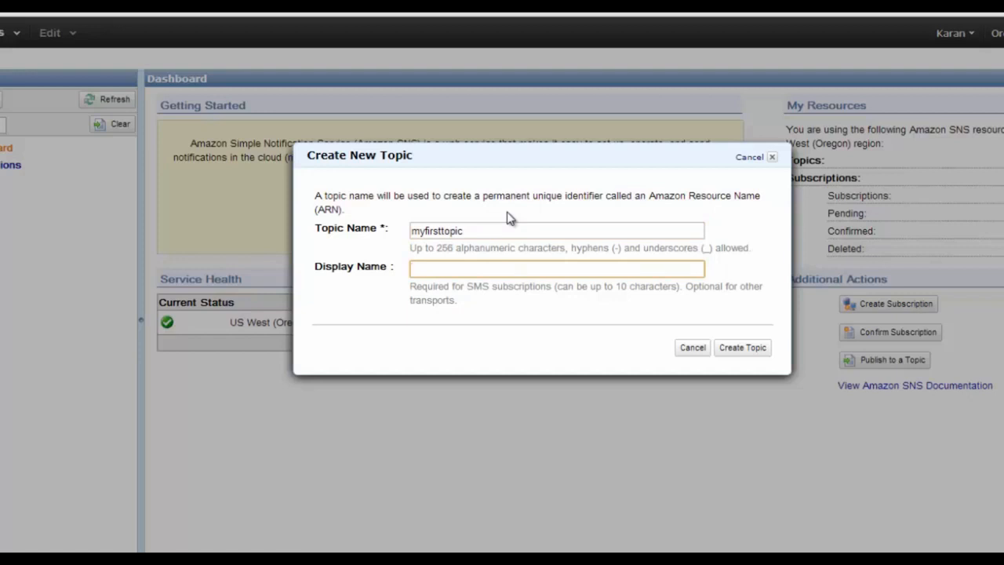
pyautogui.write('Notification Alert')
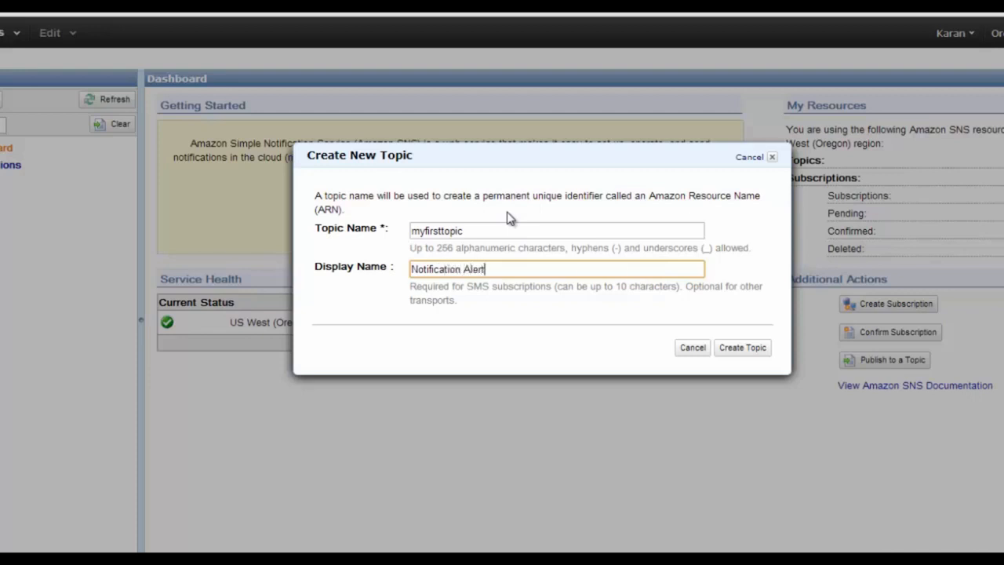
pyautogui.click(733, 352)
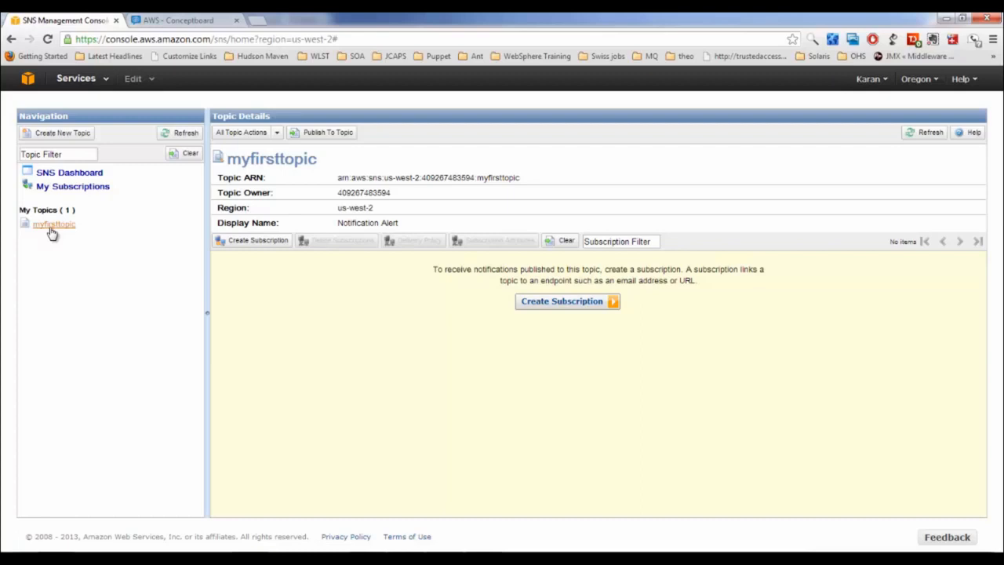
# Subscribe the recipient's e-mail address to myfirsttopic using the Email protocol, then reload the topic details
pyautogui.click(555, 312)
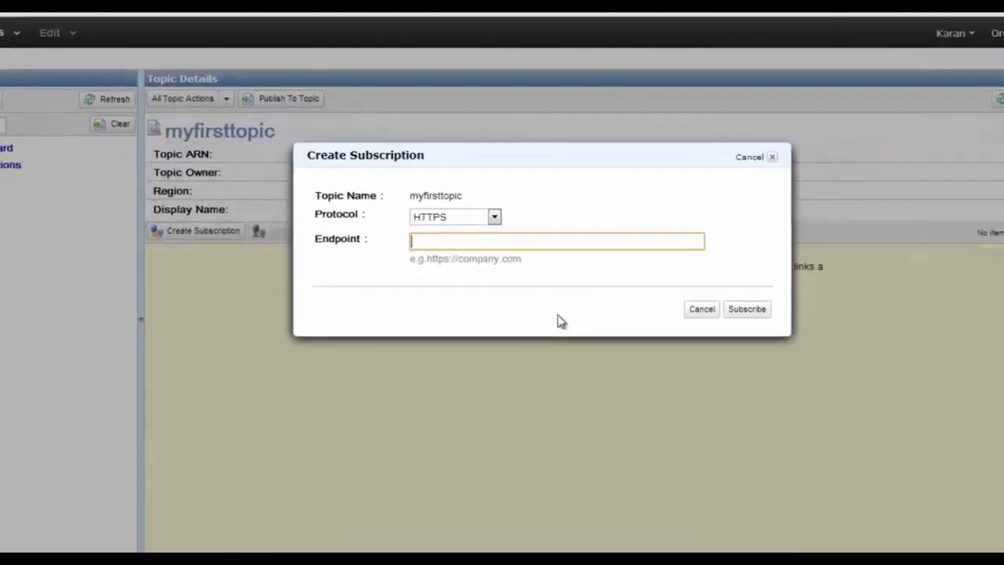
pyautogui.click(495, 222)
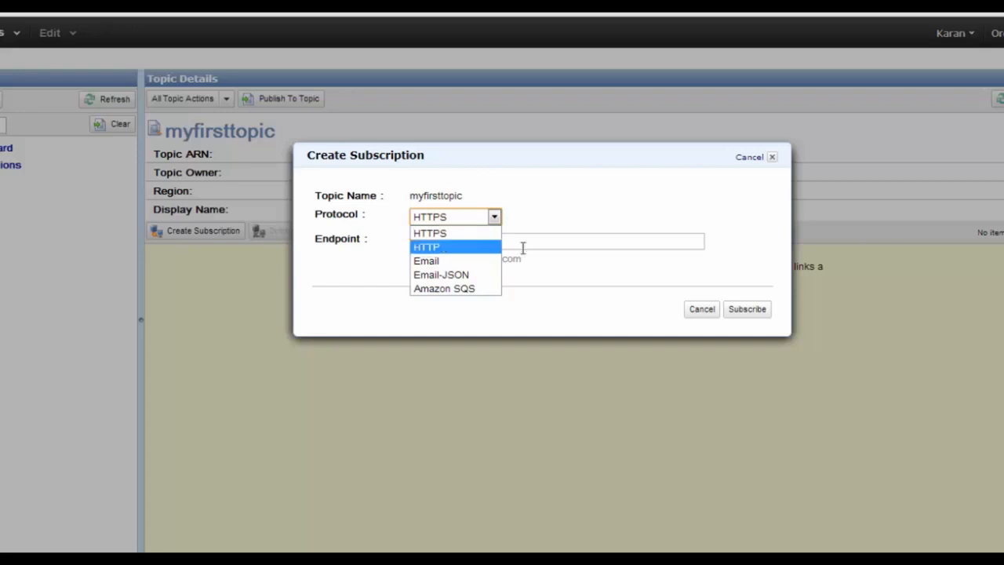
pyautogui.click(458, 246)
pyautogui.click(456, 241)
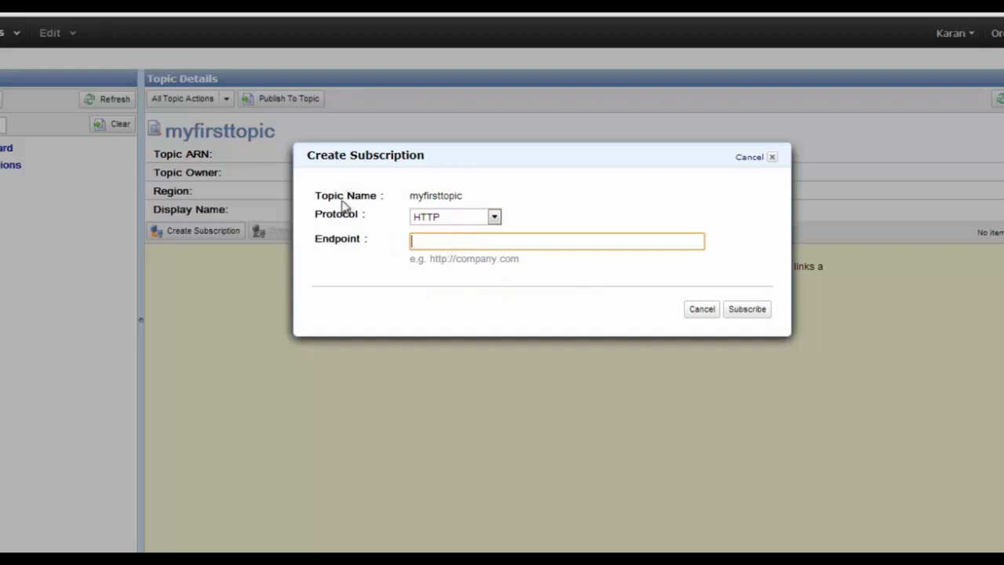
pyautogui.click(445, 225)
pyautogui.click(434, 262)
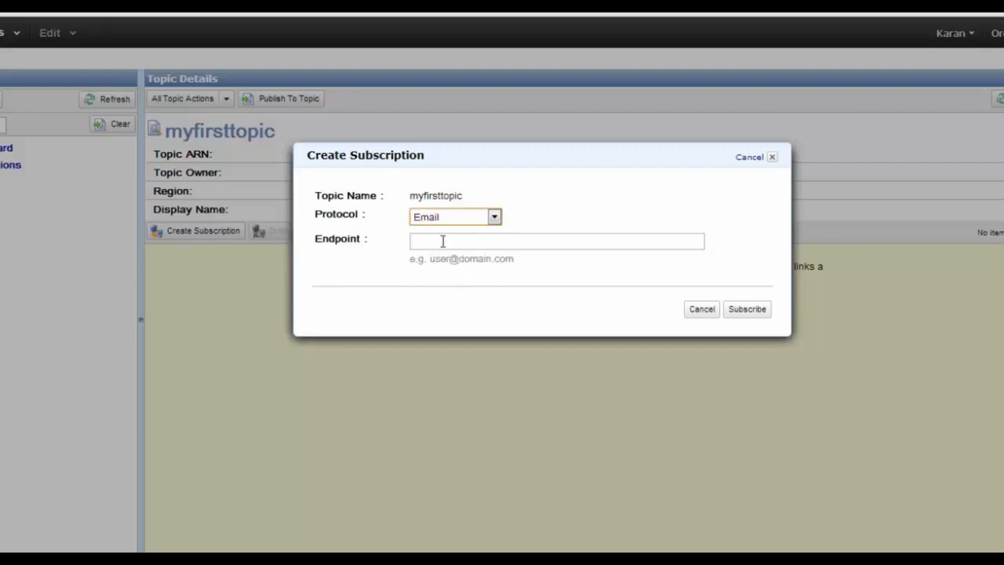
pyautogui.click(443, 240)
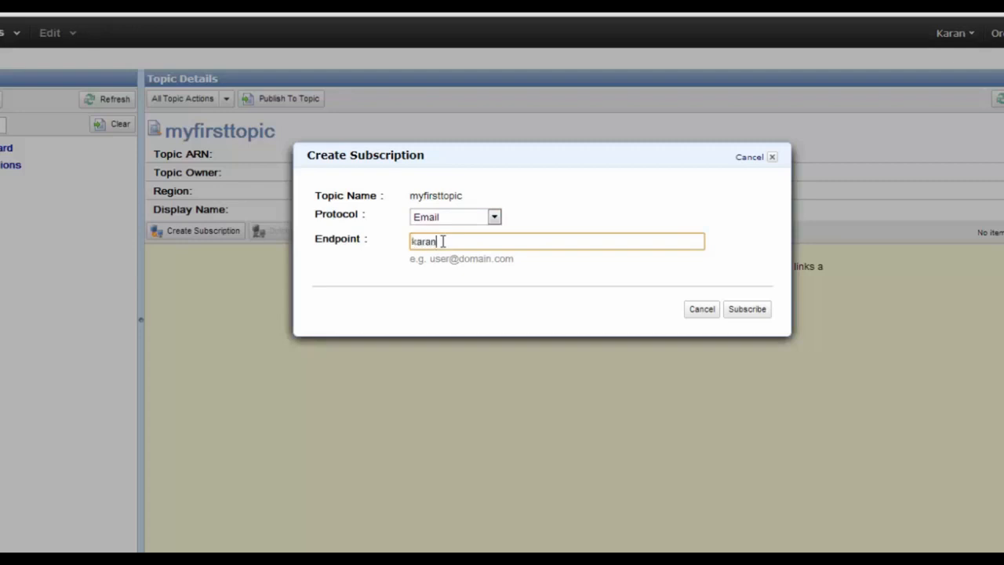
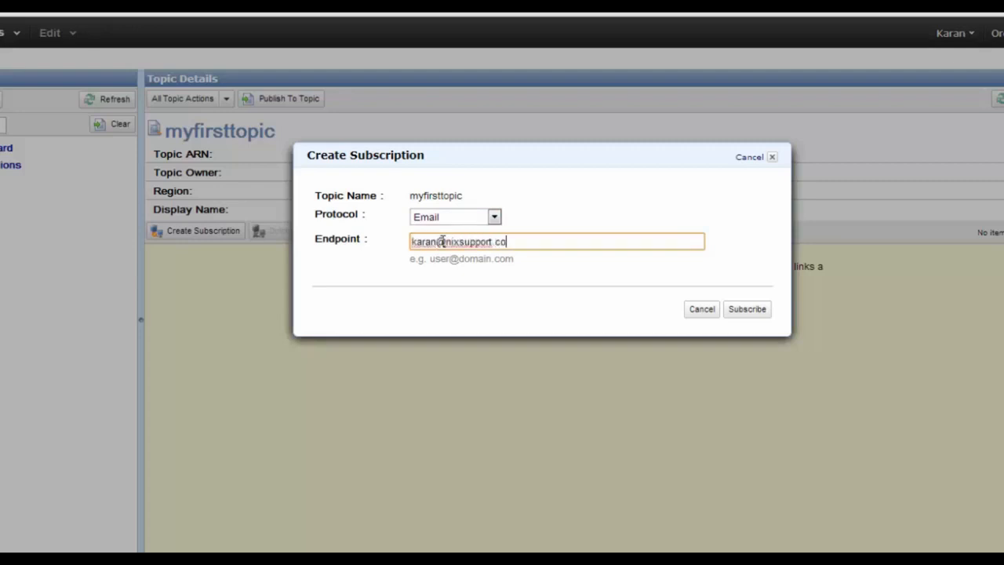
pyautogui.click(756, 309)
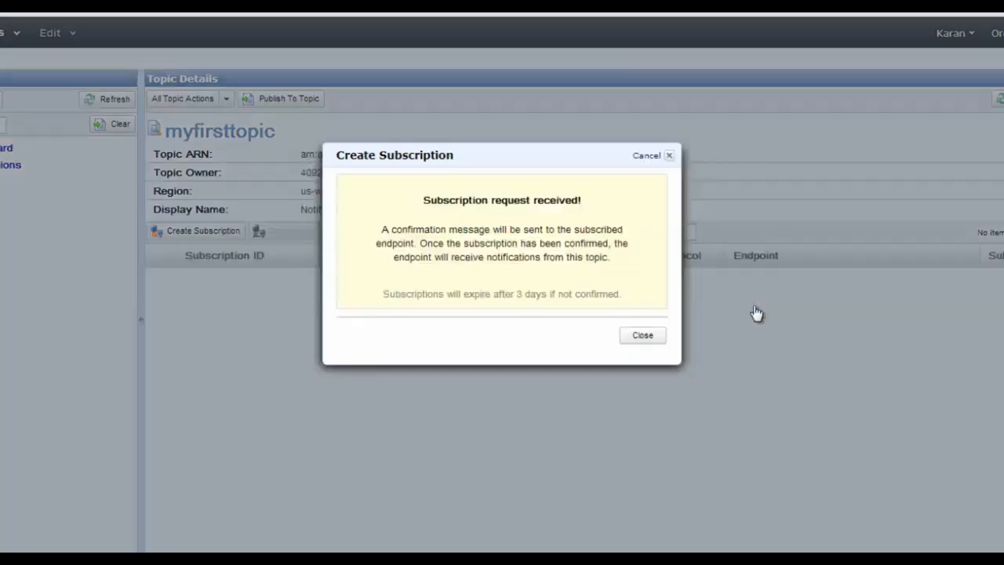
pyautogui.click(618, 327)
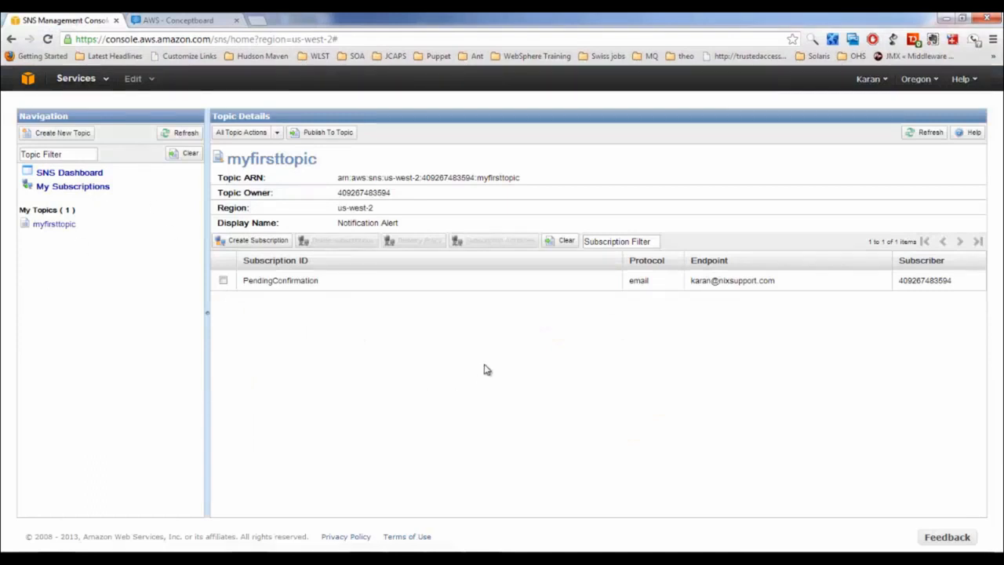
pyautogui.click(36, 227)
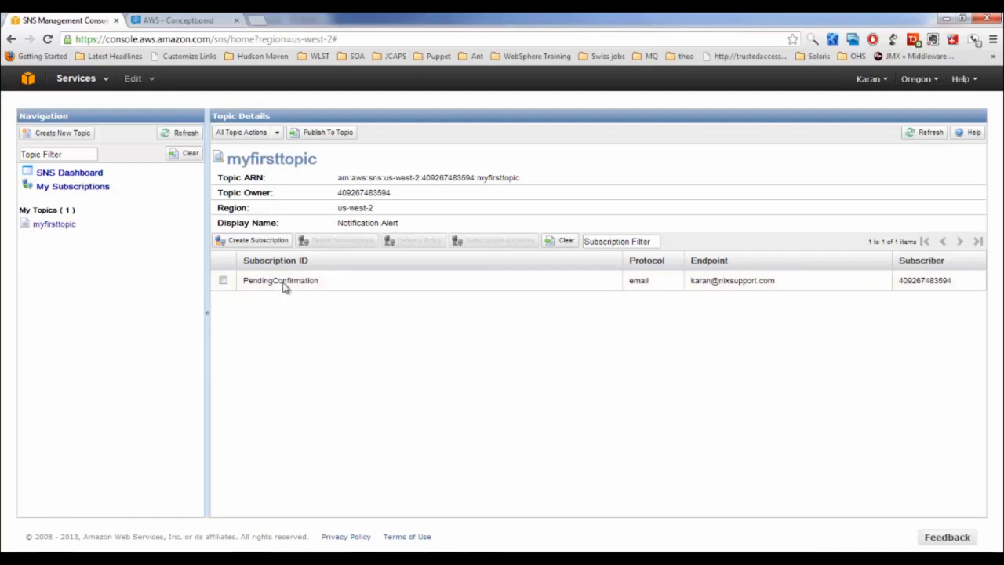
# Open Gmail in a new browser tab and begin signing in
pyautogui.click(261, 24)
pyautogui.write('gmail')
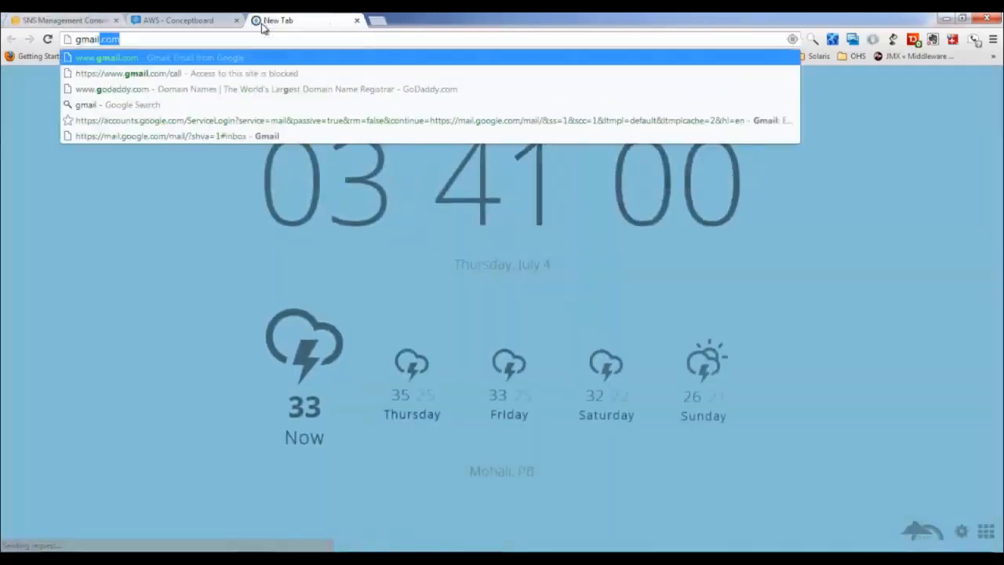
pyautogui.press('Return')
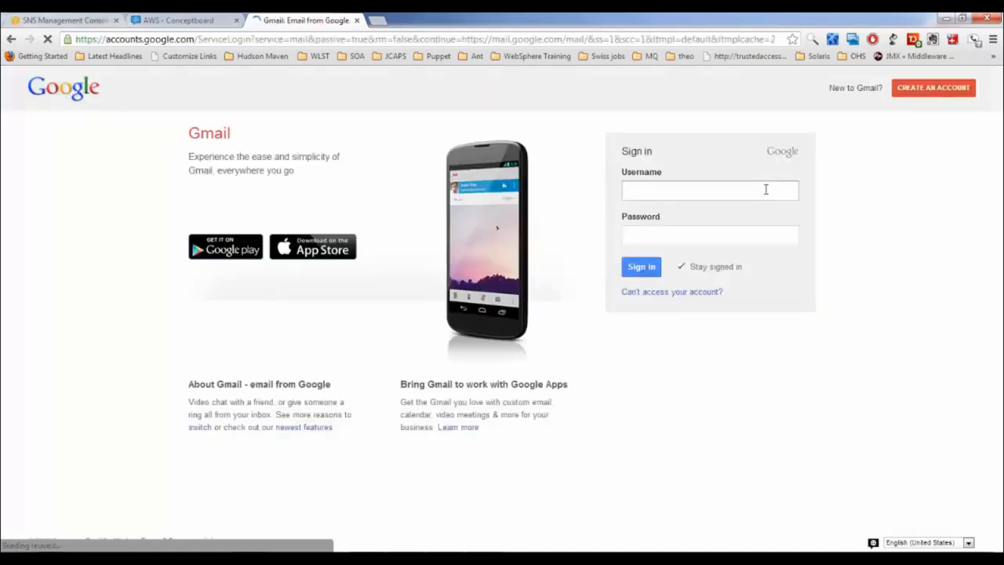
pyautogui.click(721, 189)
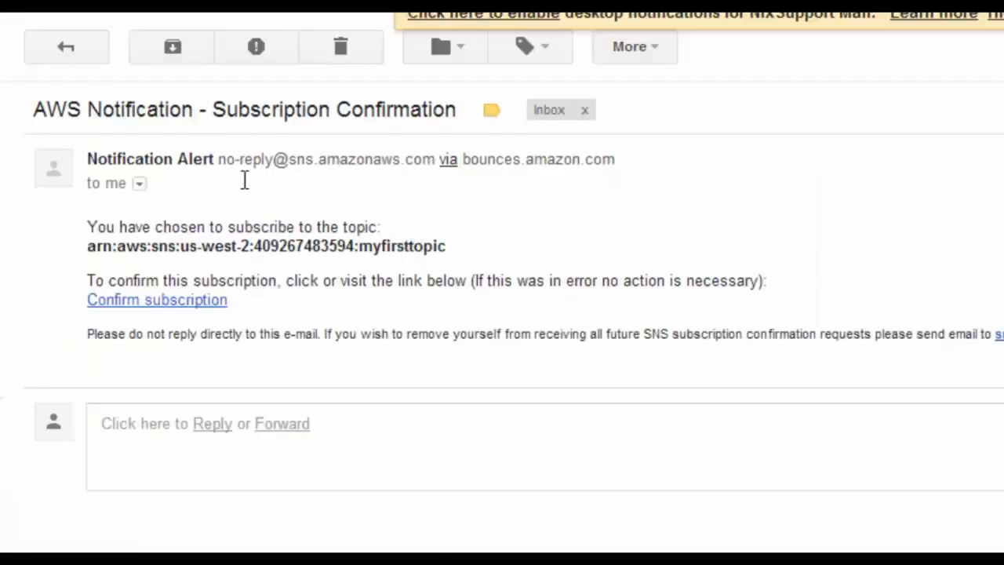
# Confirm the subscription from the AWS Notification email and refresh myfirsttopic's subscription list
pyautogui.click(165, 301)
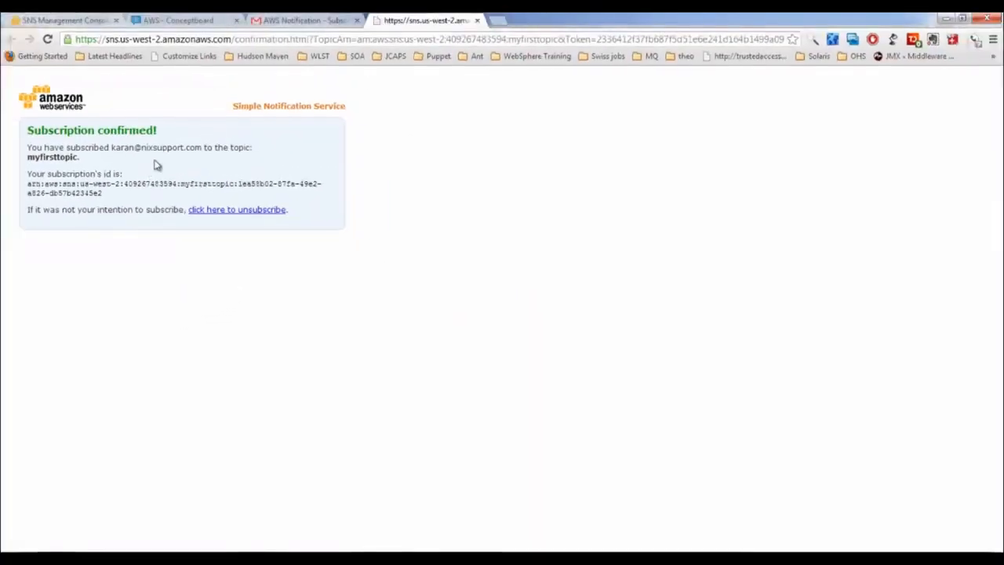
pyautogui.moveTo(80, 144); pyautogui.dragTo(146, 130)
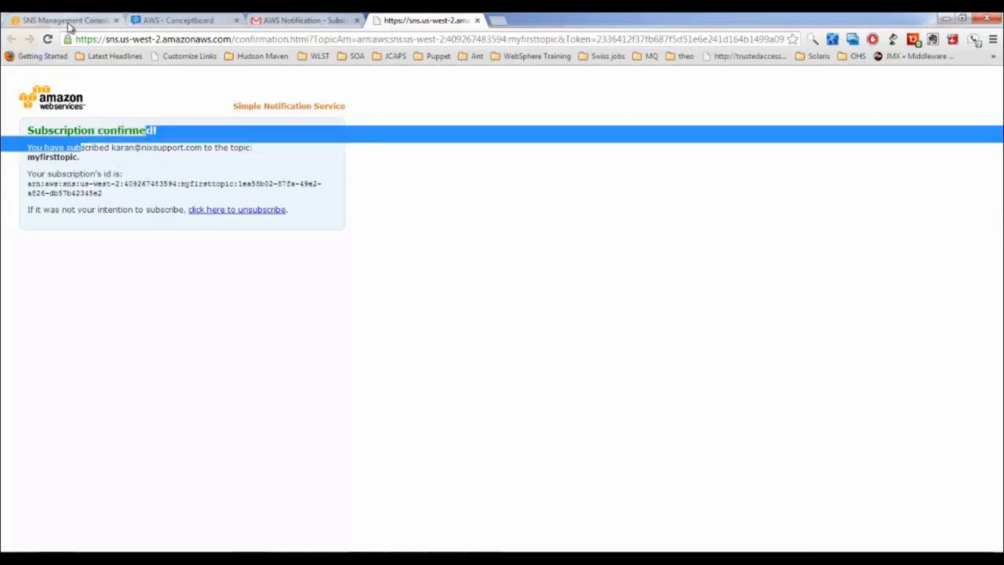
pyautogui.click(68, 25)
pyautogui.click(927, 133)
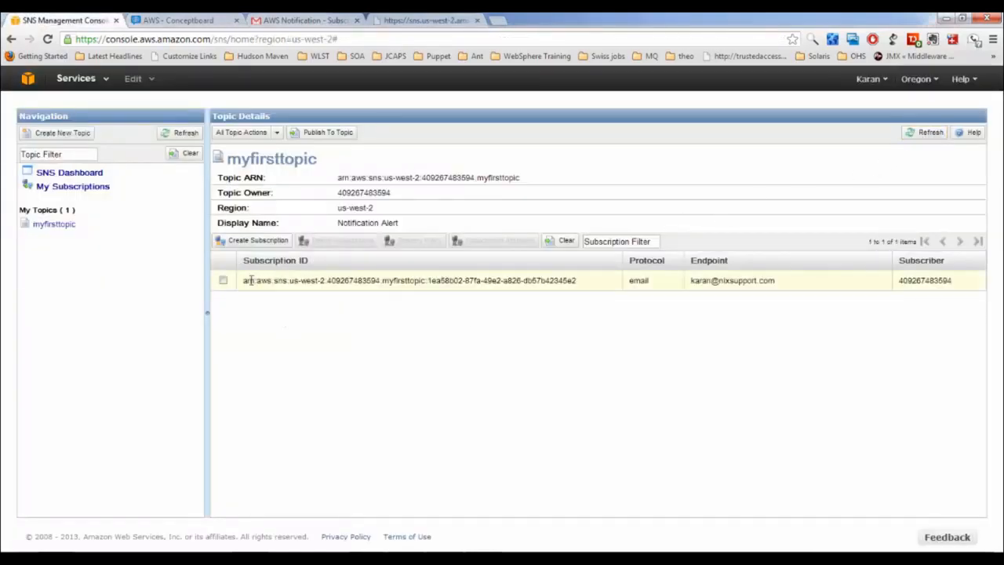
# Publish to myfirsttopic with subject 'this is a test message' and body 'Hi chere, this is first test notification.'
pyautogui.moveTo(247, 280); pyautogui.dragTo(549, 280)
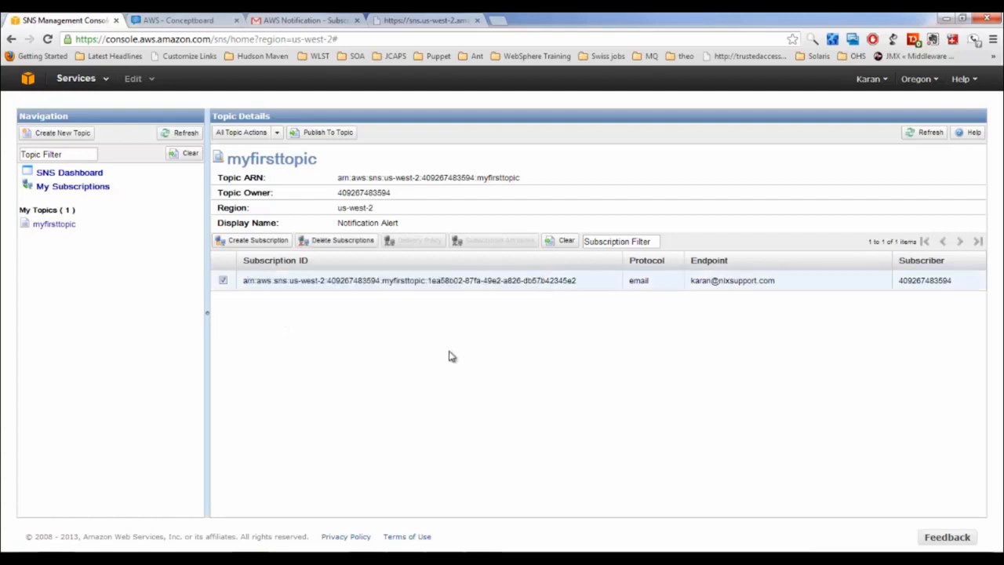
pyautogui.click(329, 134)
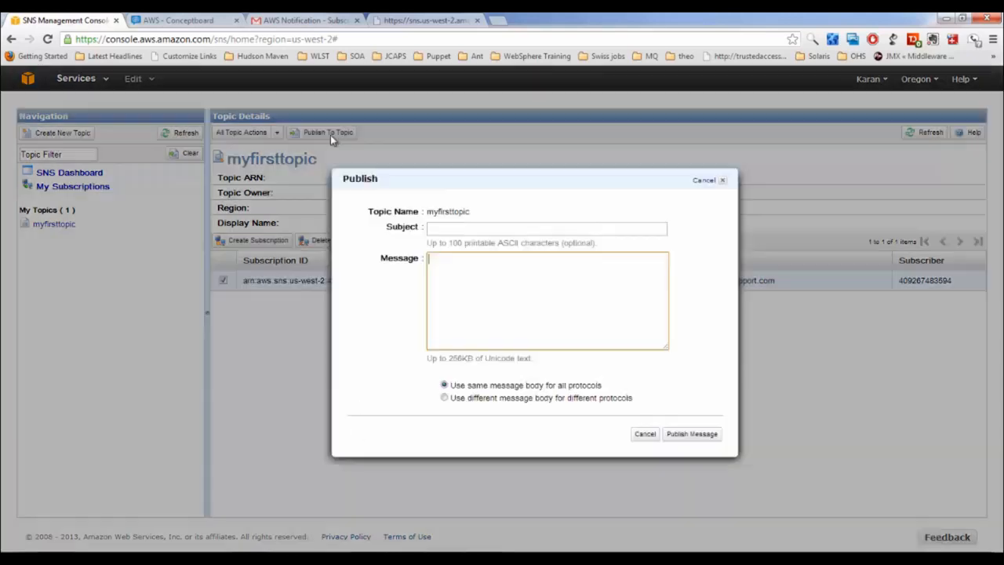
pyautogui.click(451, 229)
pyautogui.write('t')
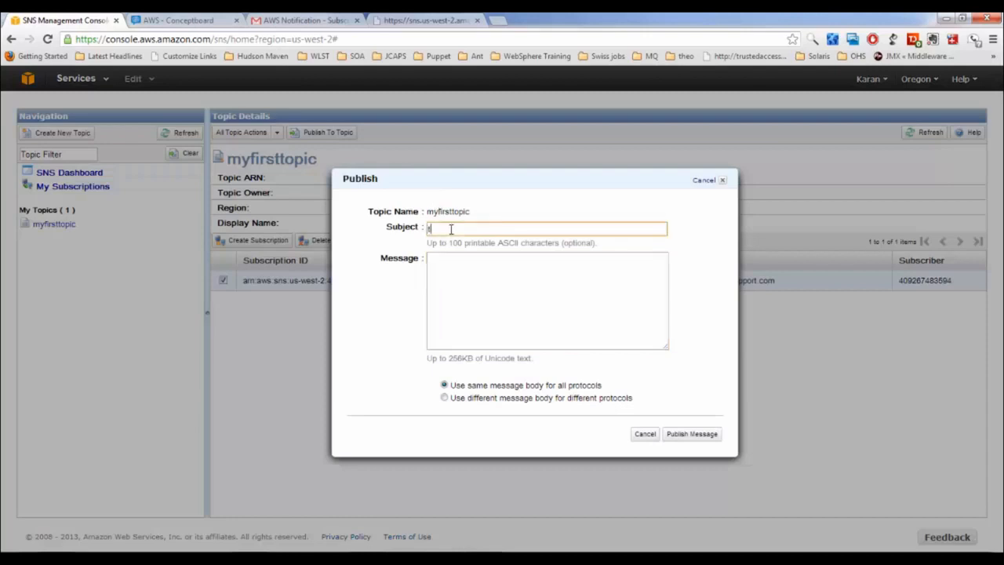
pyautogui.write('his is a test message')
pyautogui.click(487, 281)
pyautogui.write('Hi ch')
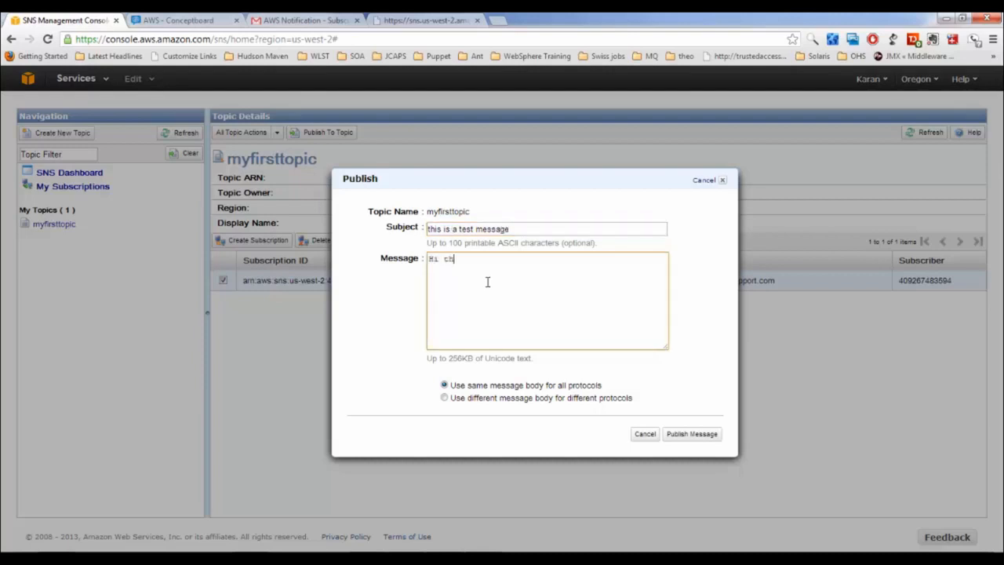
pyautogui.write('ere, this is first test notif')
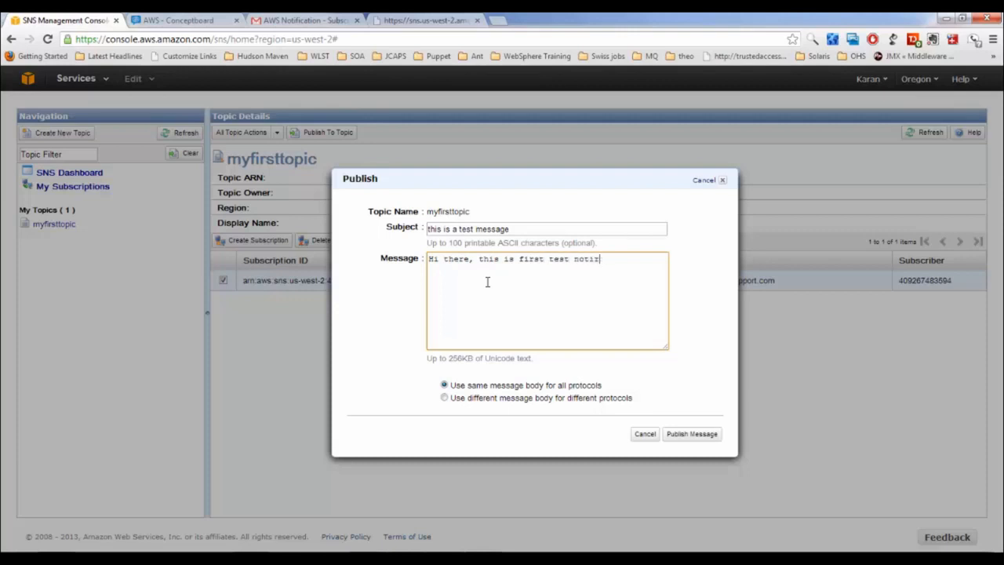
pyautogui.press('BackSpace')
pyautogui.write('fication.')
pyautogui.click(705, 434)
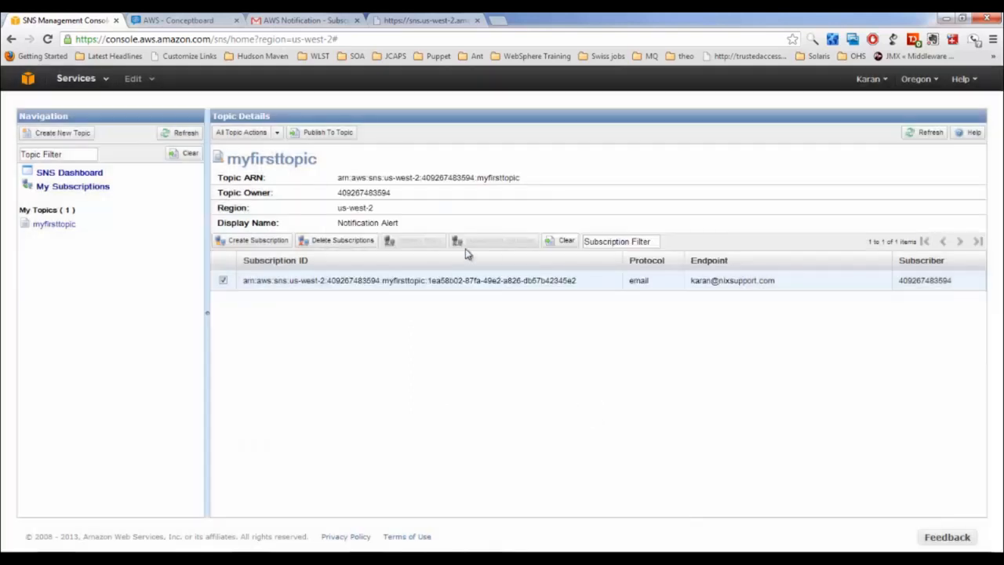
pyautogui.click(329, 21)
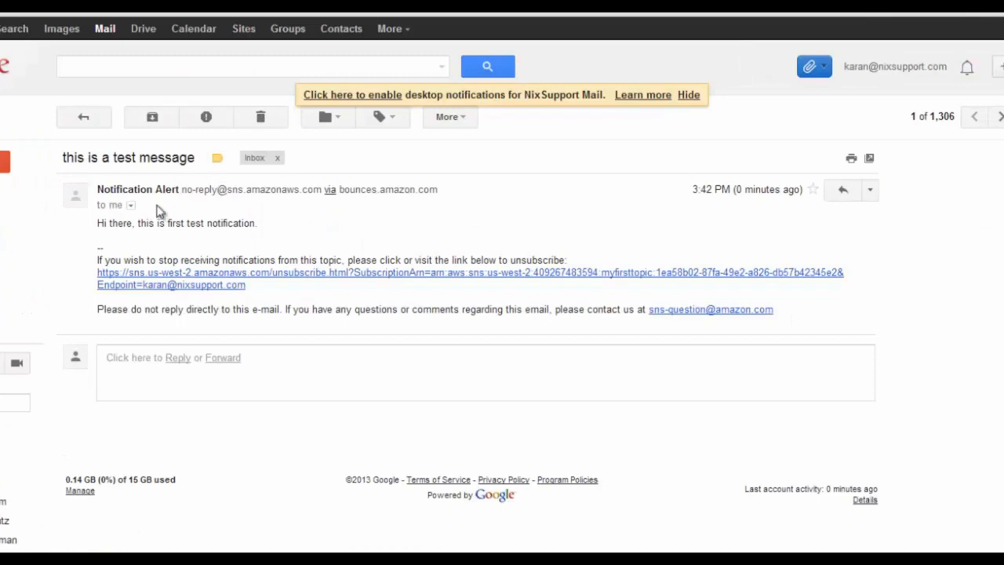
# Check the received test notification's sender and body in Gmail, then return to the AWS whiteboard
pyautogui.moveTo(122, 190); pyautogui.dragTo(179, 190)
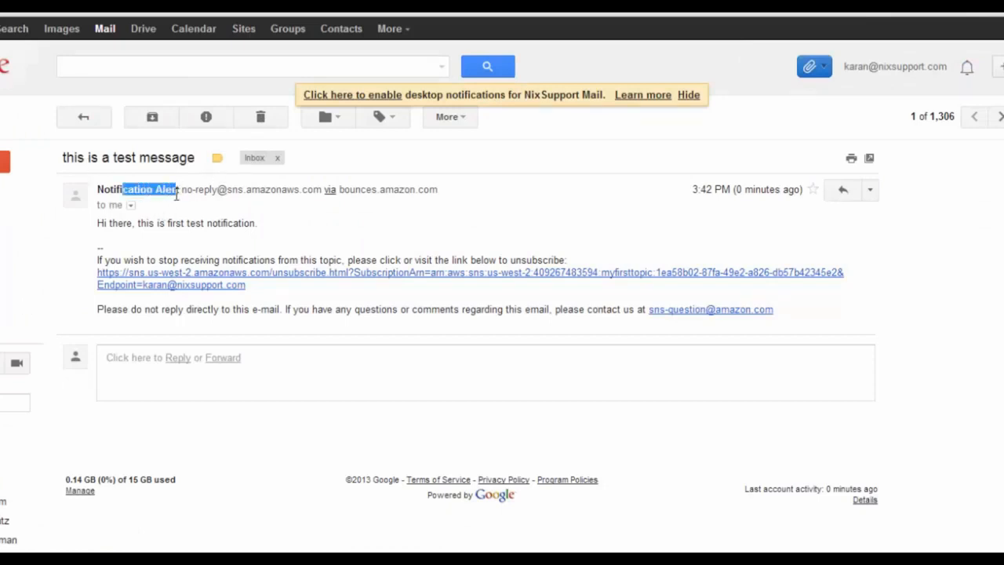
pyautogui.moveTo(97, 223); pyautogui.dragTo(252, 223)
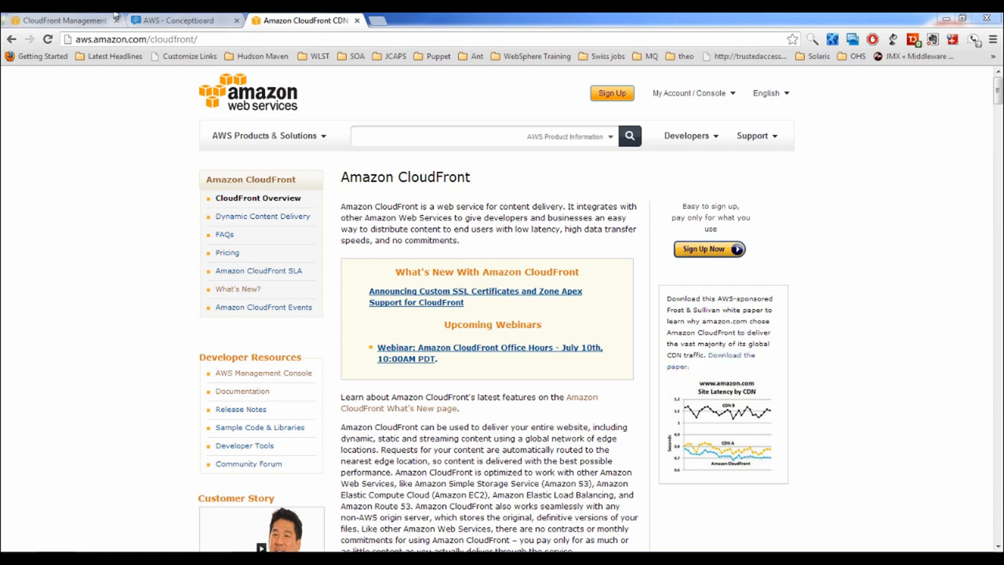
pyautogui.click(164, 21)
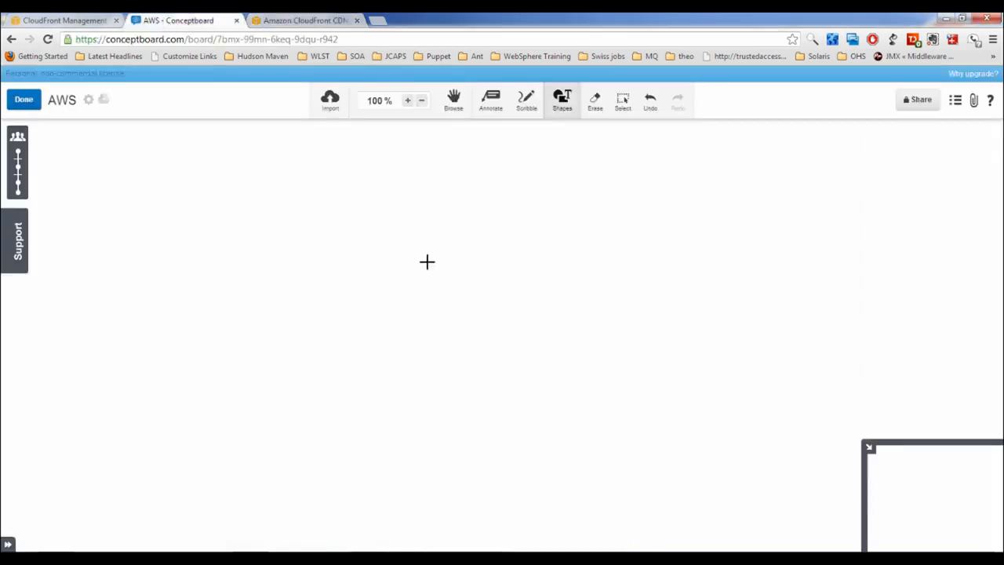
# Draw a blue square and a small orange box, and set lines to double-headed arrows
pyautogui.click(567, 107)
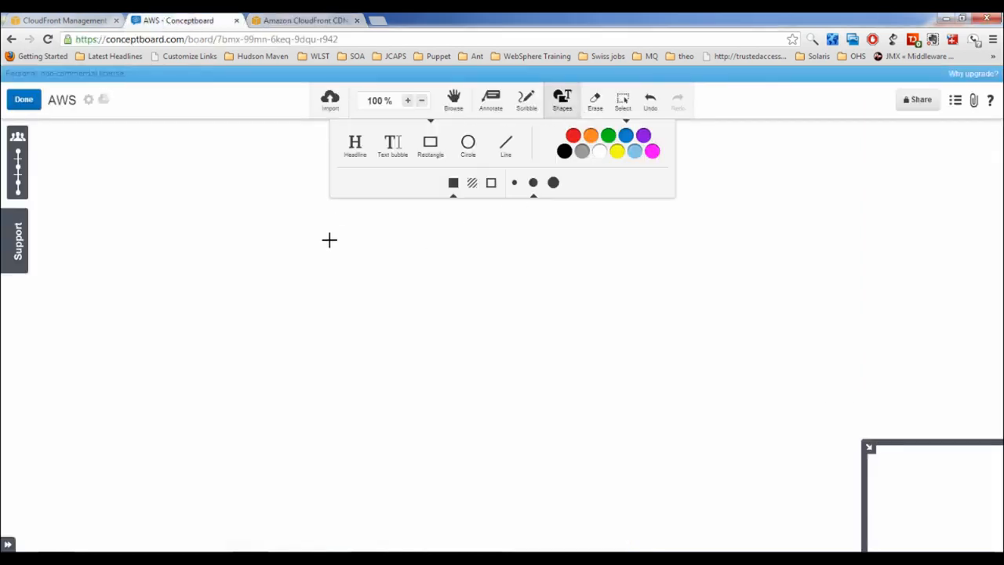
pyautogui.click(437, 149)
pyautogui.moveTo(230, 220); pyautogui.dragTo(323, 305)
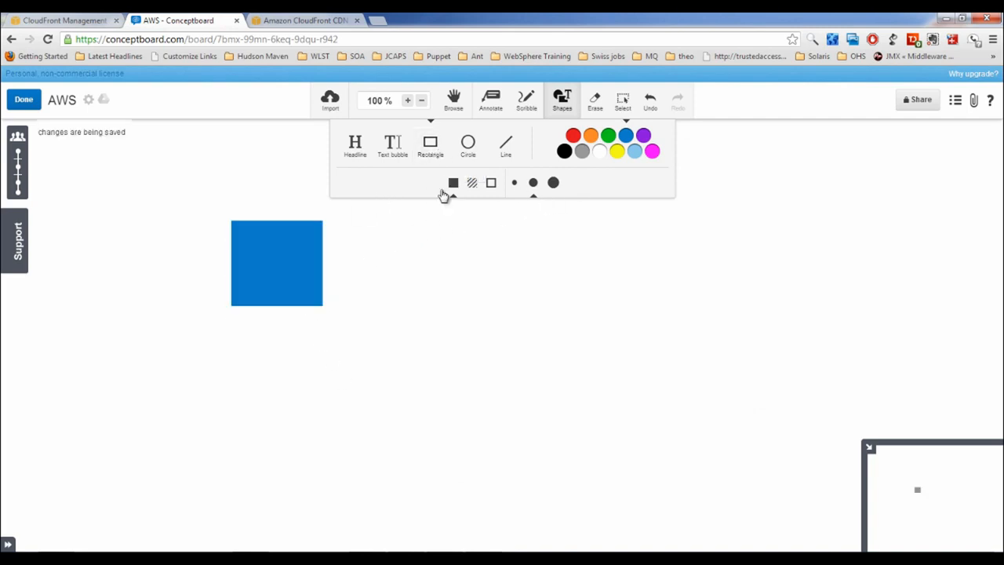
pyautogui.click(591, 137)
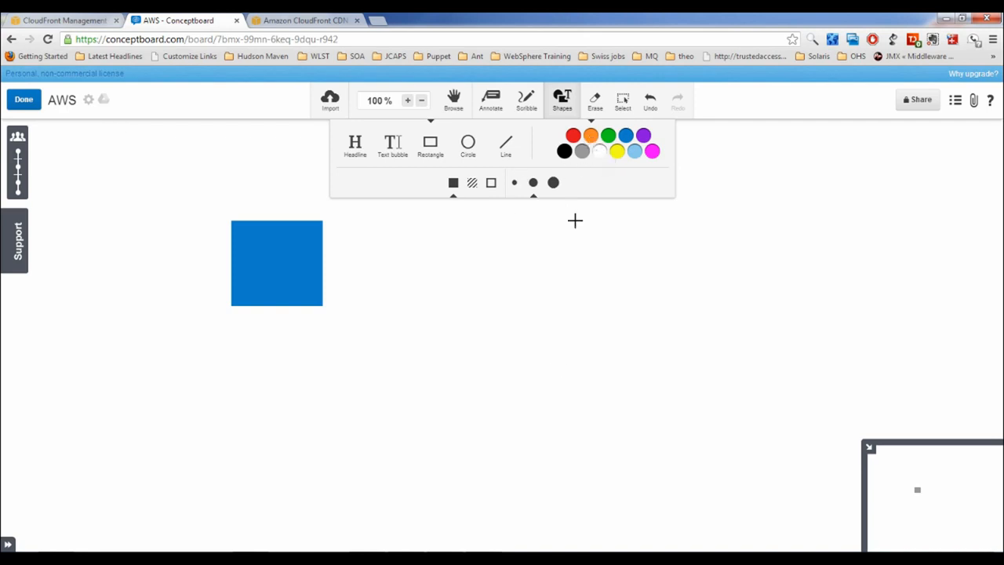
pyautogui.moveTo(528, 298); pyautogui.dragTo(574, 342)
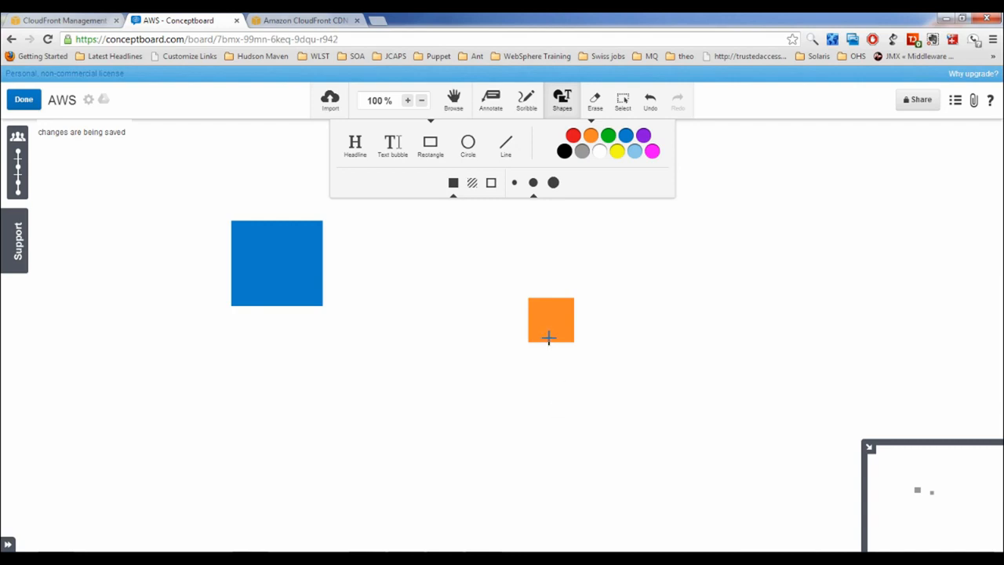
pyautogui.click(507, 150)
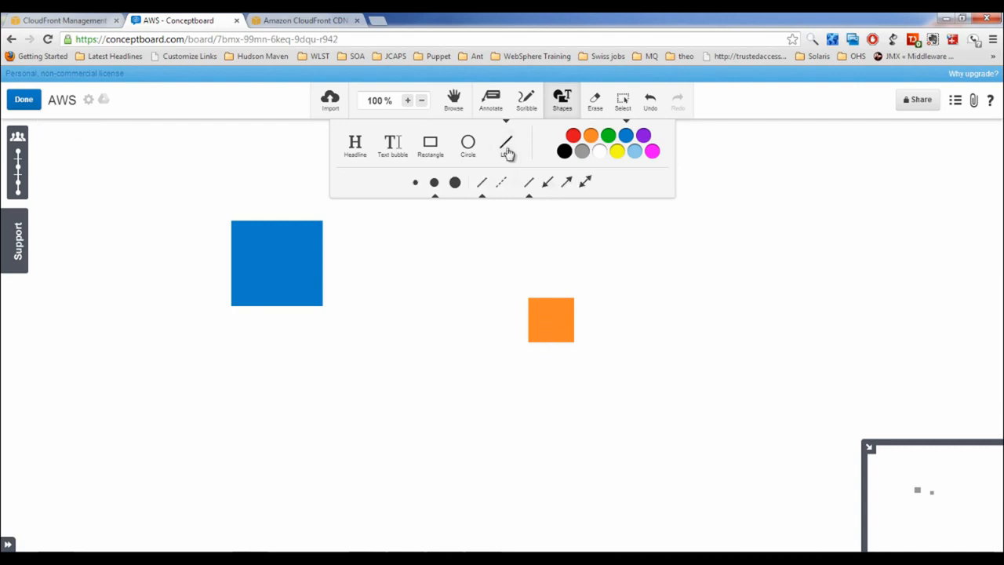
pyautogui.click(546, 182)
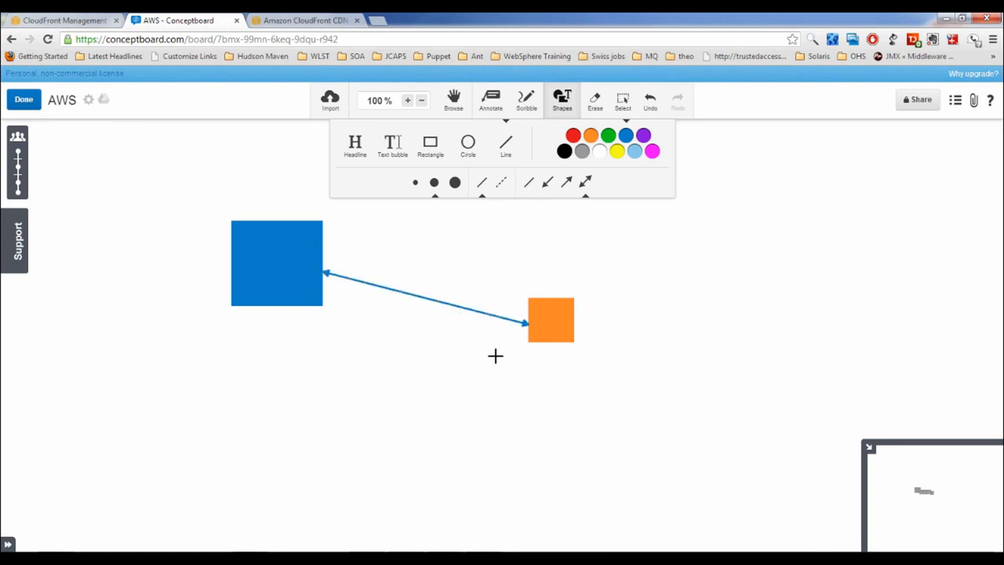
# Add five more orange boxes above, below and to the right of the small box
pyautogui.click(430, 146)
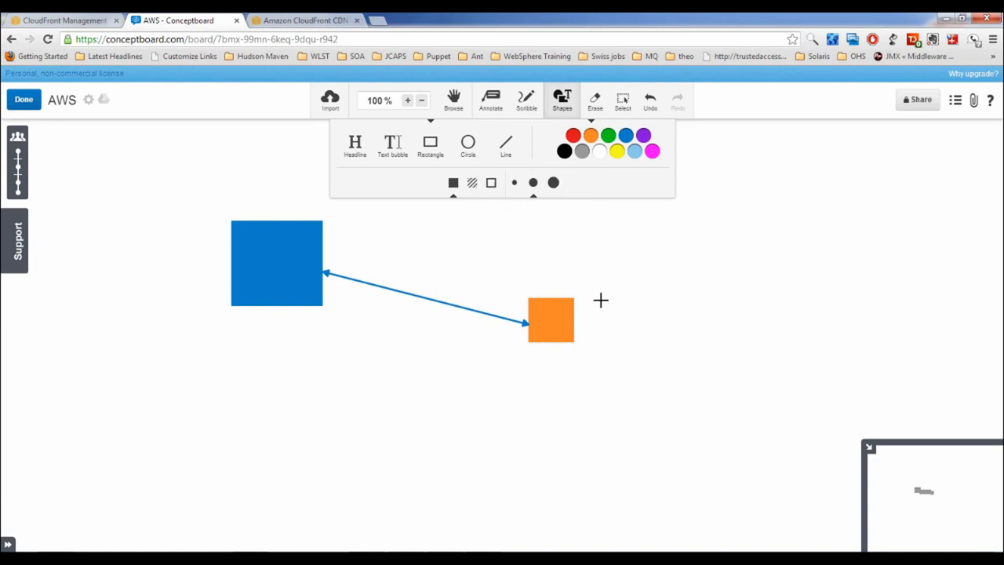
pyautogui.moveTo(532, 369); pyautogui.dragTo(571, 421)
pyautogui.moveTo(541, 235); pyautogui.dragTo(601, 280)
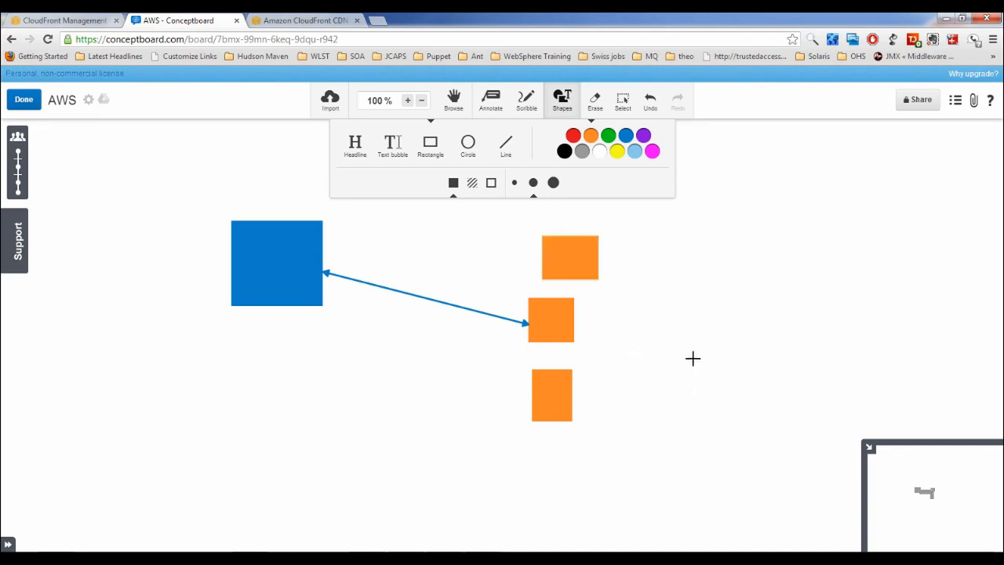
pyautogui.moveTo(692, 358); pyautogui.dragTo(754, 442)
pyautogui.moveTo(729, 266)
pyautogui.mouseDown()
pyautogui.moveTo(756, 314)
pyautogui.moveTo(791, 328)
pyautogui.mouseUp()
pyautogui.moveTo(569, 478)
pyautogui.mouseDown()
pyautogui.moveTo(594, 506)
pyautogui.moveTo(634, 514)
pyautogui.mouseUp()
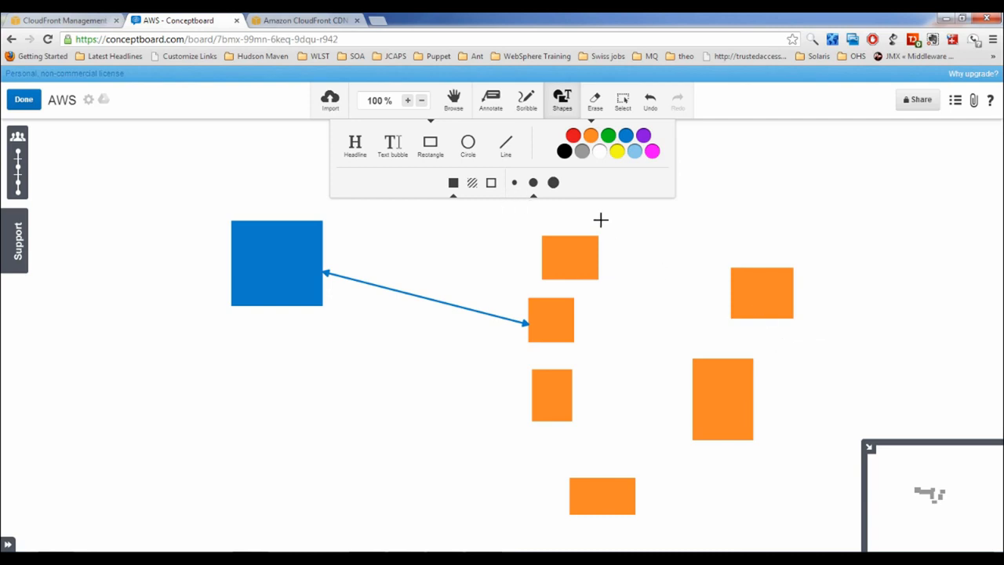
# Draw double-headed arrows from the blue square to the upper-right and tall lower-right orange boxes
pyautogui.click(506, 144)
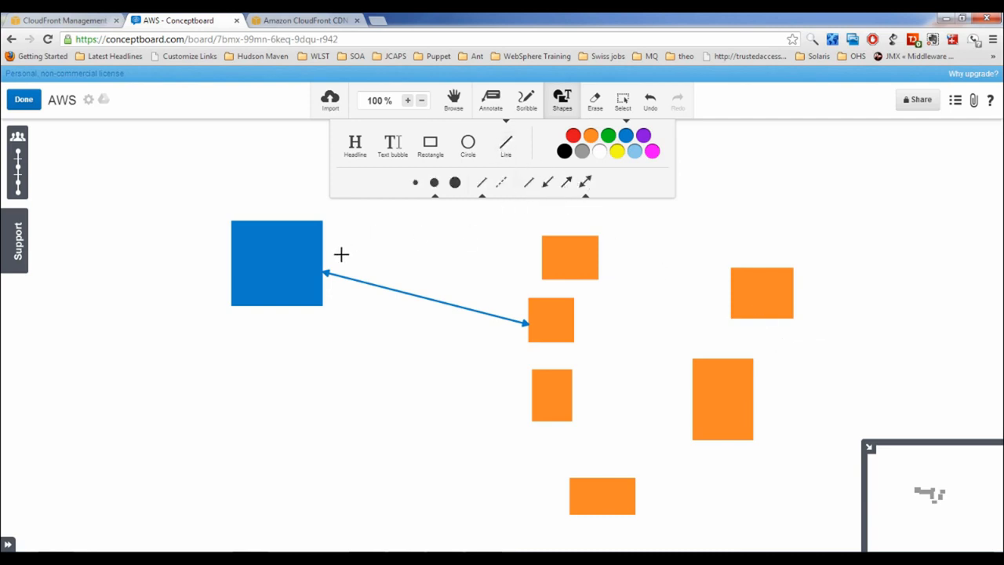
pyautogui.moveTo(323, 255)
pyautogui.mouseDown()
pyautogui.moveTo(594, 294)
pyautogui.moveTo(754, 302)
pyautogui.mouseUp()
pyautogui.moveTo(313, 303); pyautogui.dragTo(711, 397)
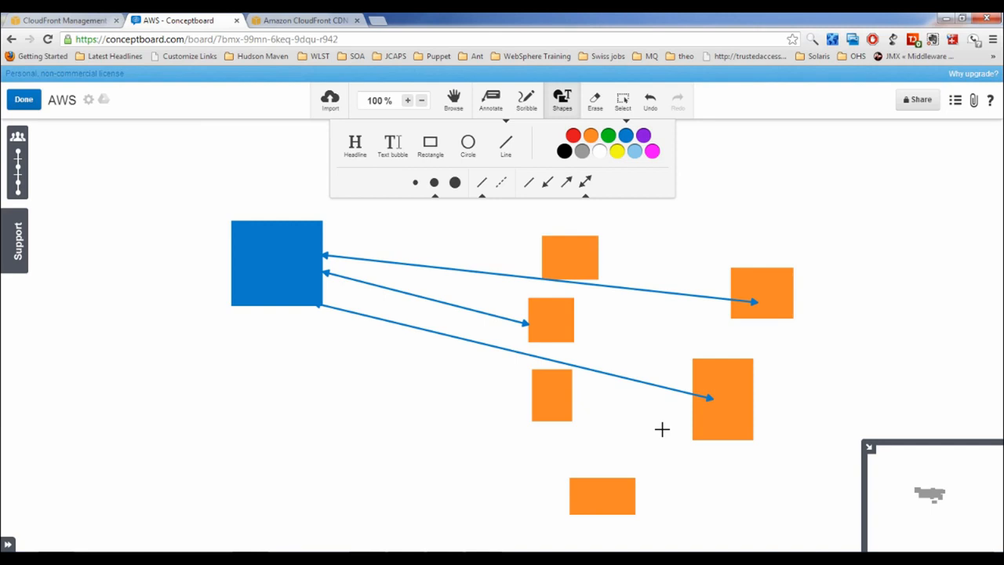
# Erase the three arrows and all six orange boxes, leaving only the blue square
pyautogui.click(595, 98)
pyautogui.click(428, 268)
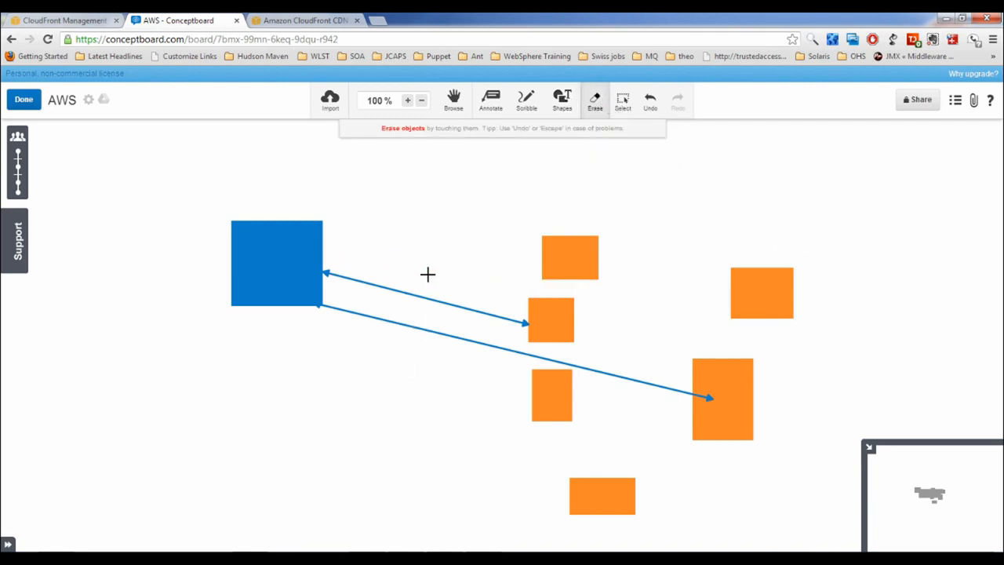
pyautogui.click(418, 294)
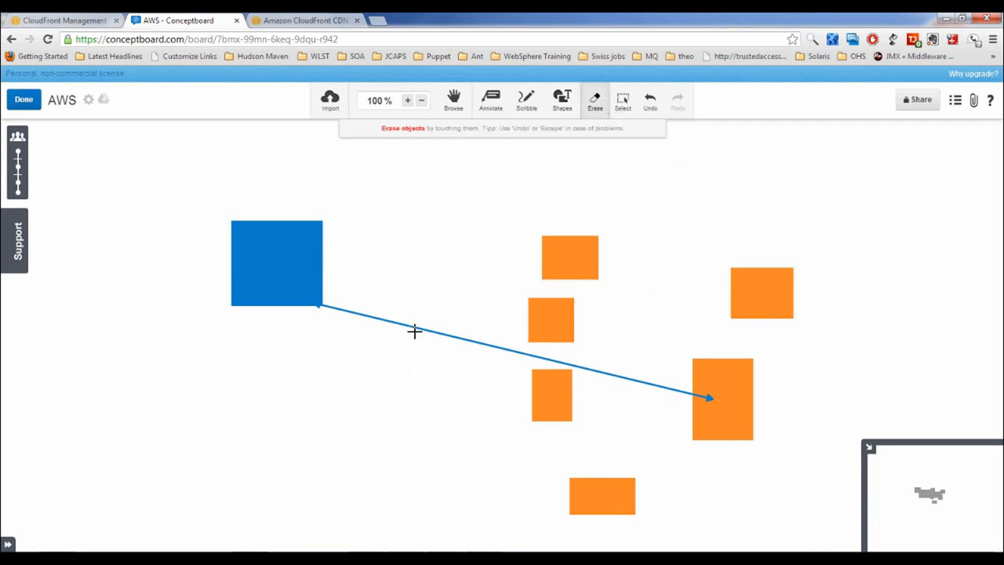
pyautogui.click(415, 329)
pyautogui.click(533, 323)
pyautogui.click(578, 246)
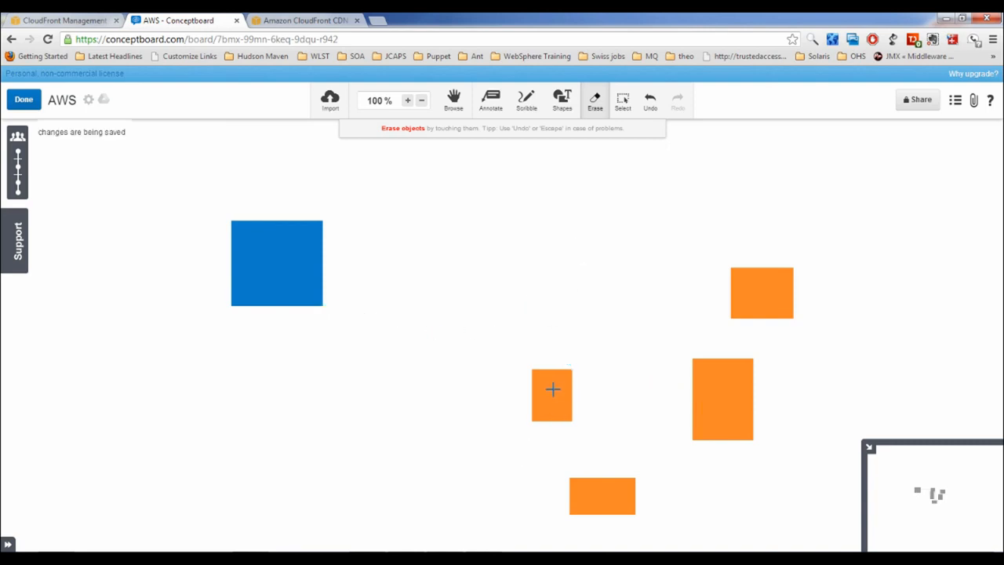
pyautogui.click(553, 387)
pyautogui.click(594, 491)
pyautogui.click(696, 412)
pyautogui.click(765, 289)
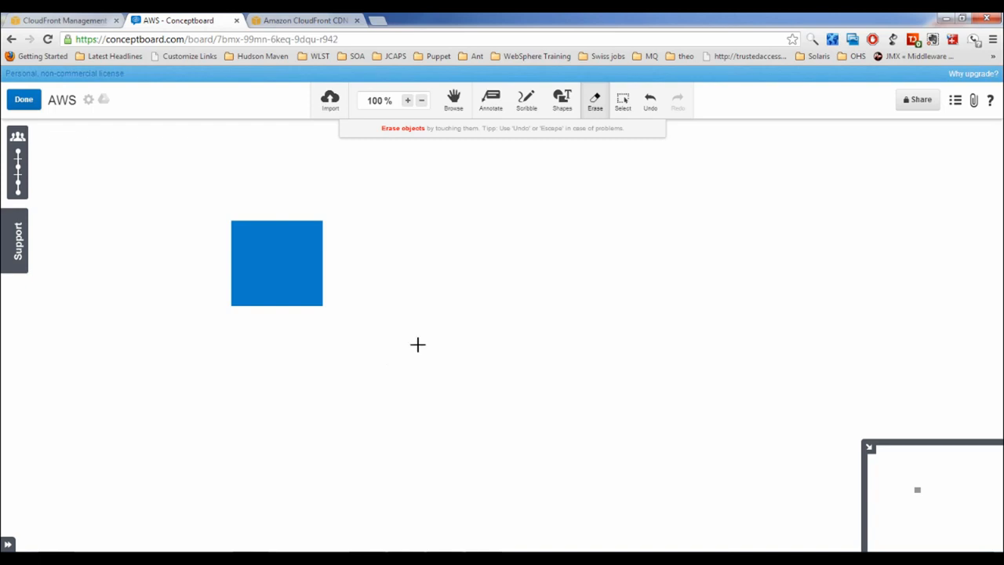
pyautogui.click(561, 101)
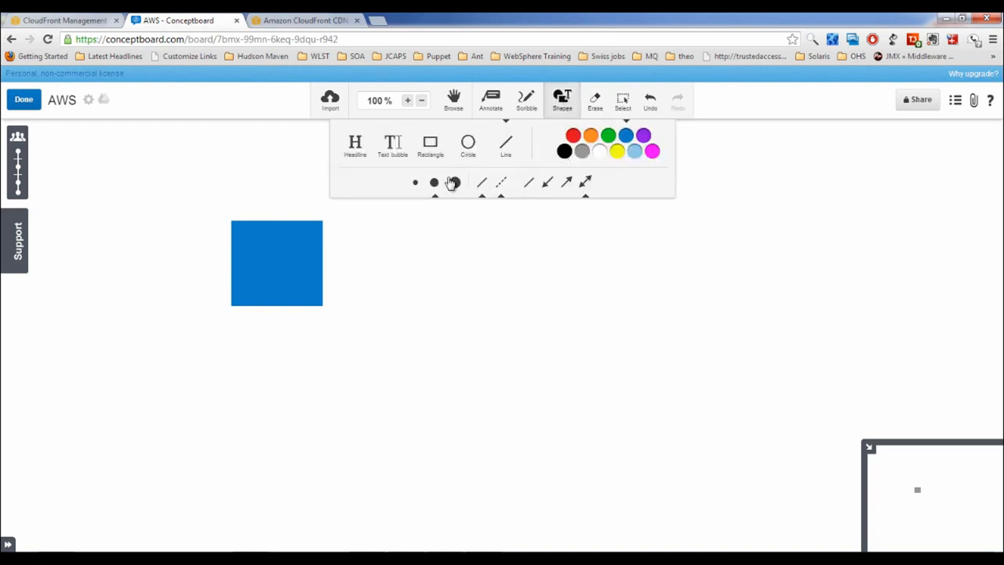
# Draw a grey rectangle below the blue square
pyautogui.click(430, 144)
pyautogui.click(581, 150)
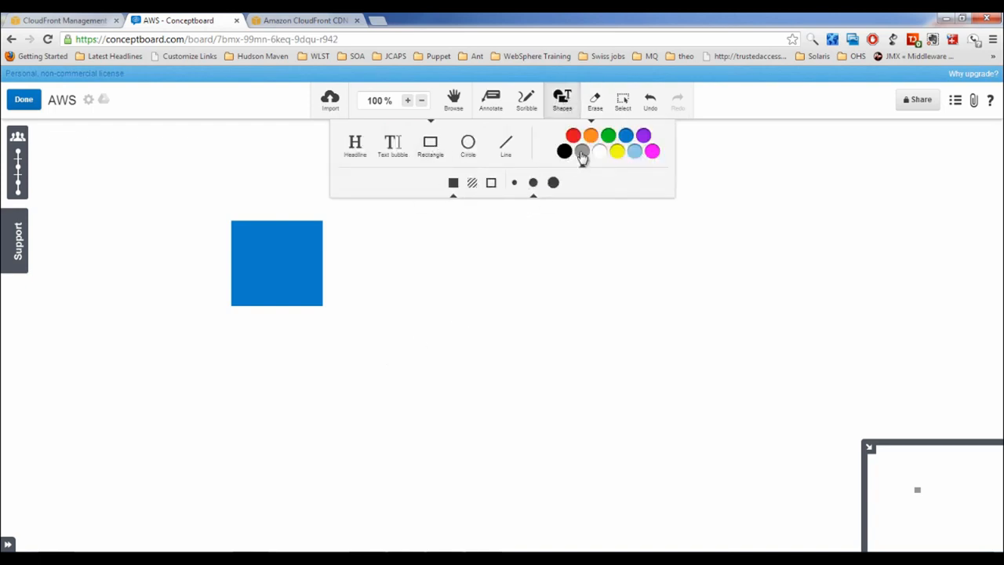
pyautogui.moveTo(264, 357)
pyautogui.mouseDown()
pyautogui.moveTo(323, 408)
pyautogui.moveTo(340, 408)
pyautogui.mouseUp()
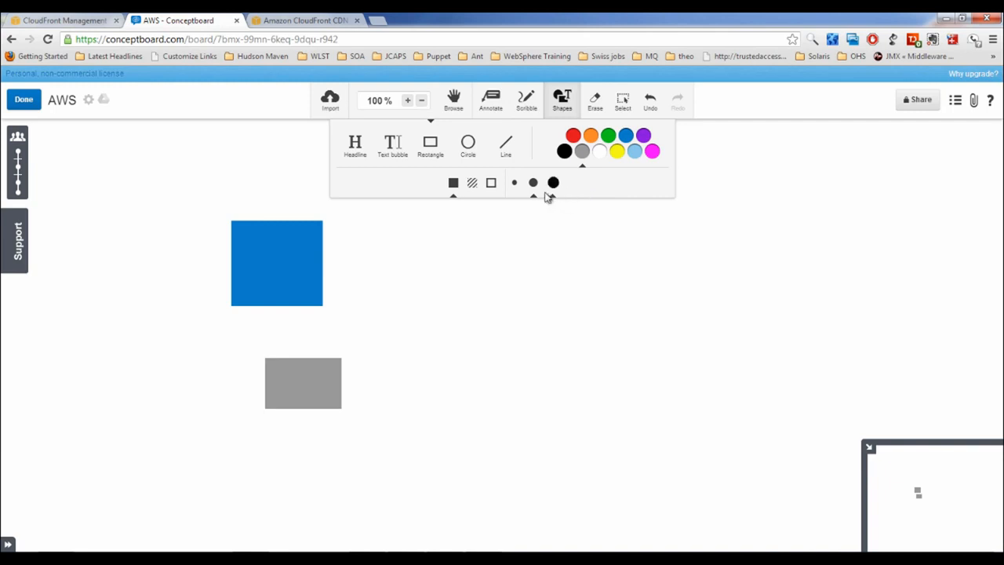
# Draw double-headed arrows linking the lower grey box to the blue square, orange box and right grey box
pyautogui.click(510, 145)
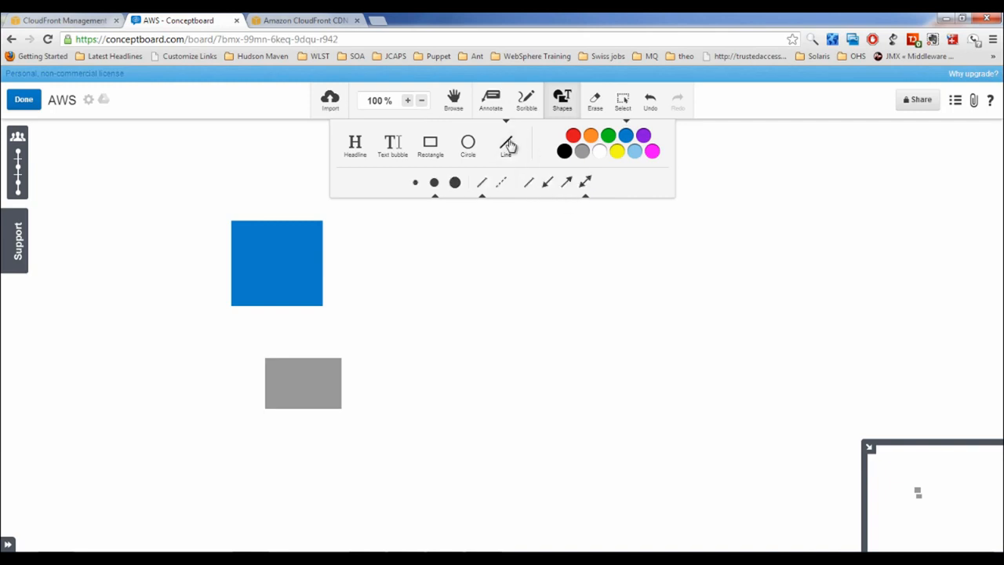
pyautogui.click(586, 182)
pyautogui.moveTo(283, 307); pyautogui.dragTo(303, 364)
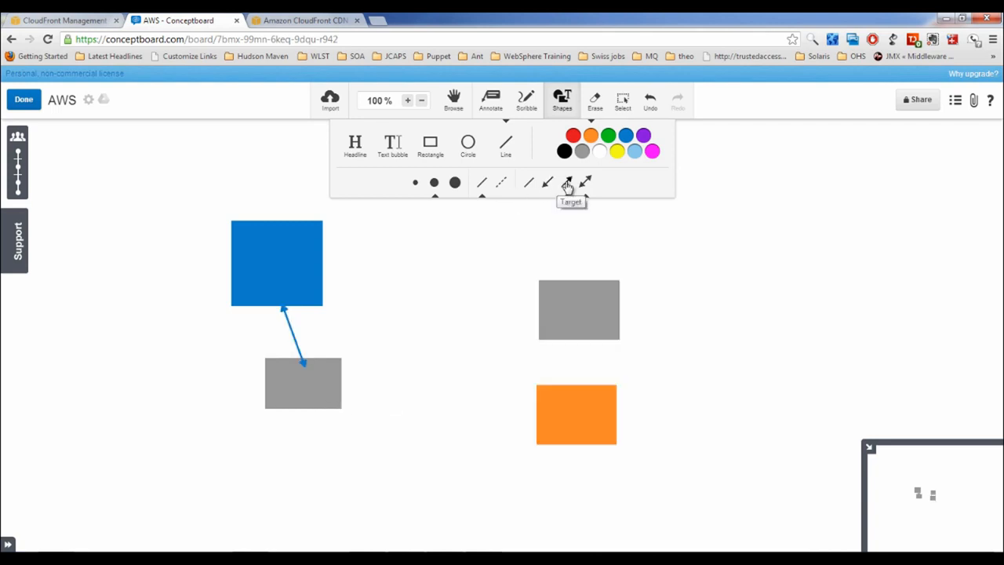
pyautogui.moveTo(341, 394); pyautogui.dragTo(543, 425)
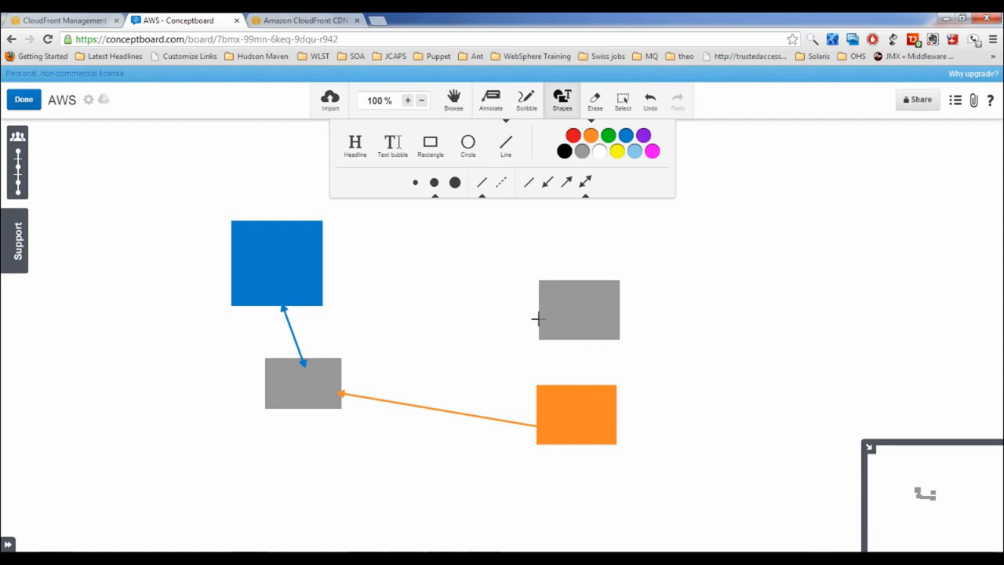
pyautogui.moveTo(540, 315); pyautogui.dragTo(328, 384)
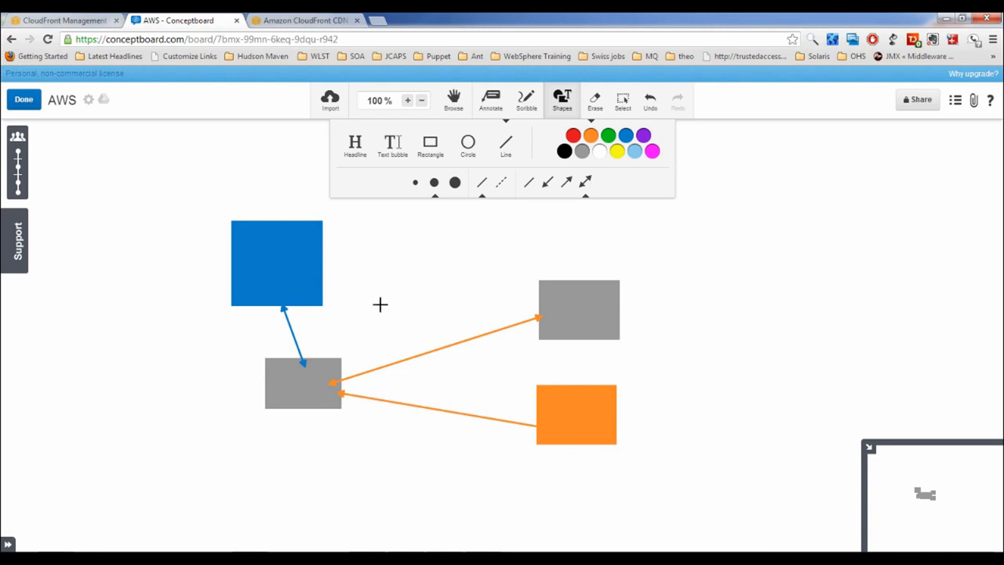
# Draw a grey box right of the blue square and connect the two with an arrow
pyautogui.click(430, 146)
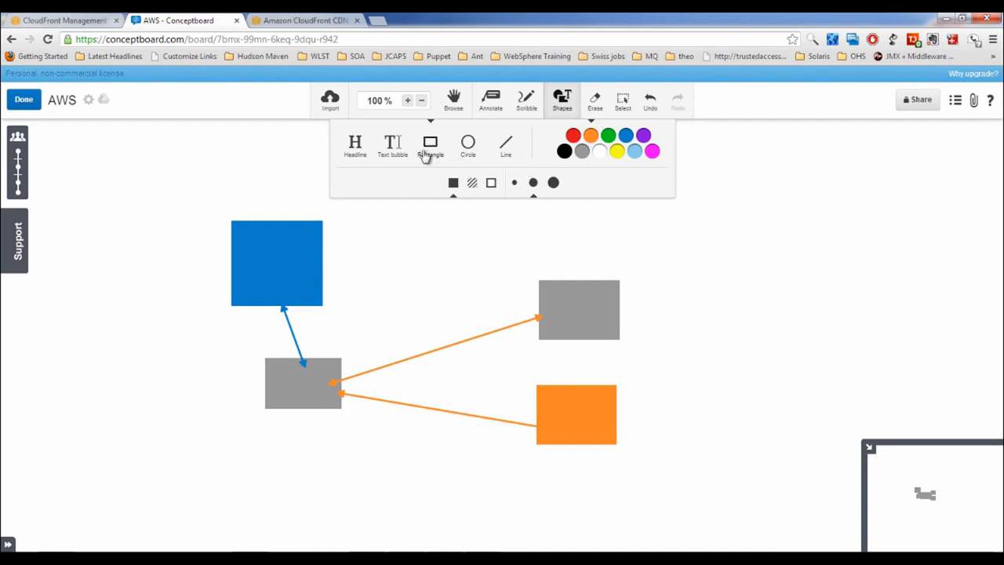
pyautogui.click(582, 150)
pyautogui.moveTo(377, 254)
pyautogui.mouseDown()
pyautogui.moveTo(431, 317)
pyautogui.moveTo(444, 311)
pyautogui.mouseUp()
pyautogui.click(506, 144)
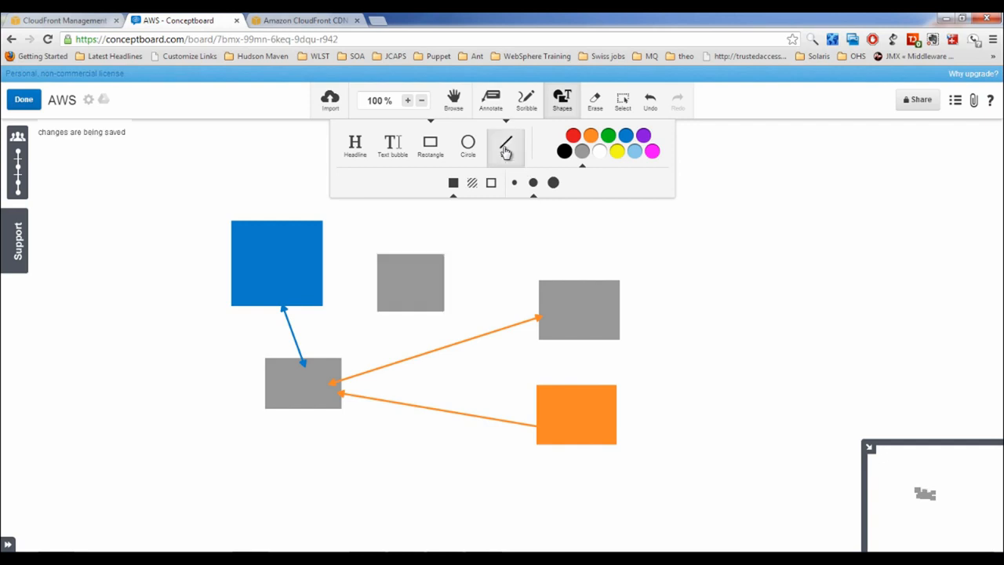
pyautogui.moveTo(316, 278); pyautogui.dragTo(387, 290)
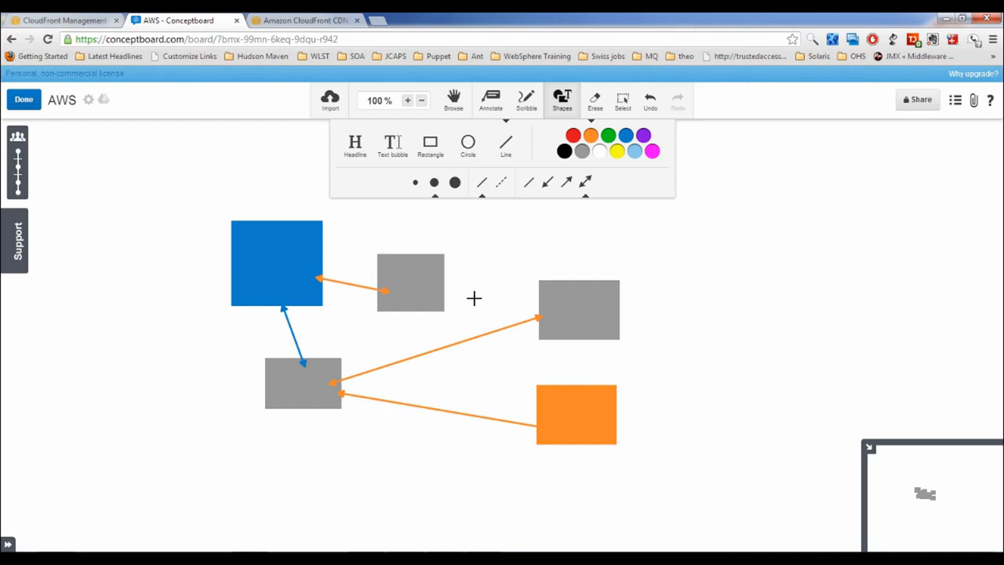
# Switch browser tabs over to the CloudFront console's empty Distributions page
pyautogui.hotkey('ctrl', 'Tab')
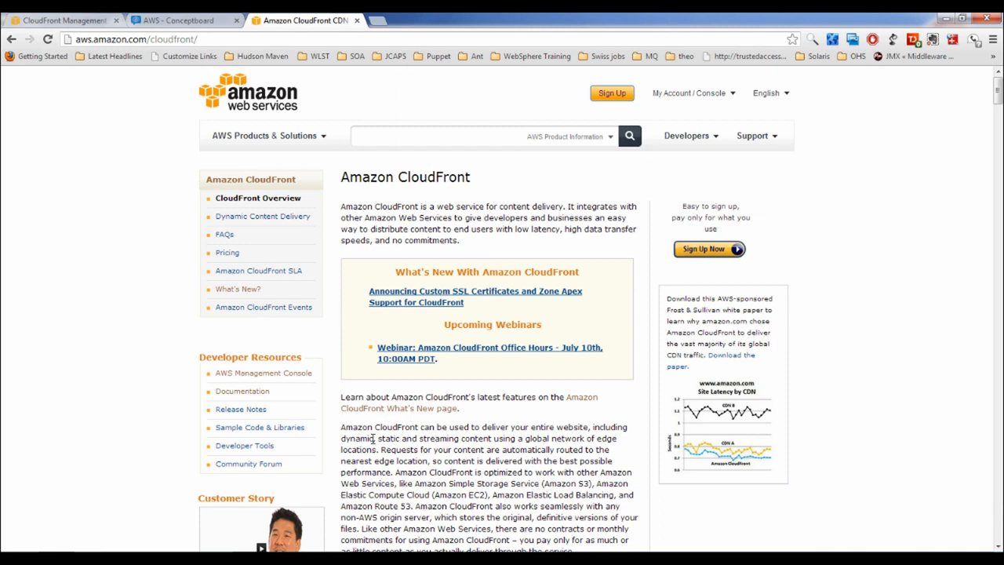
pyautogui.hotkey('ctrl', 'Tab')
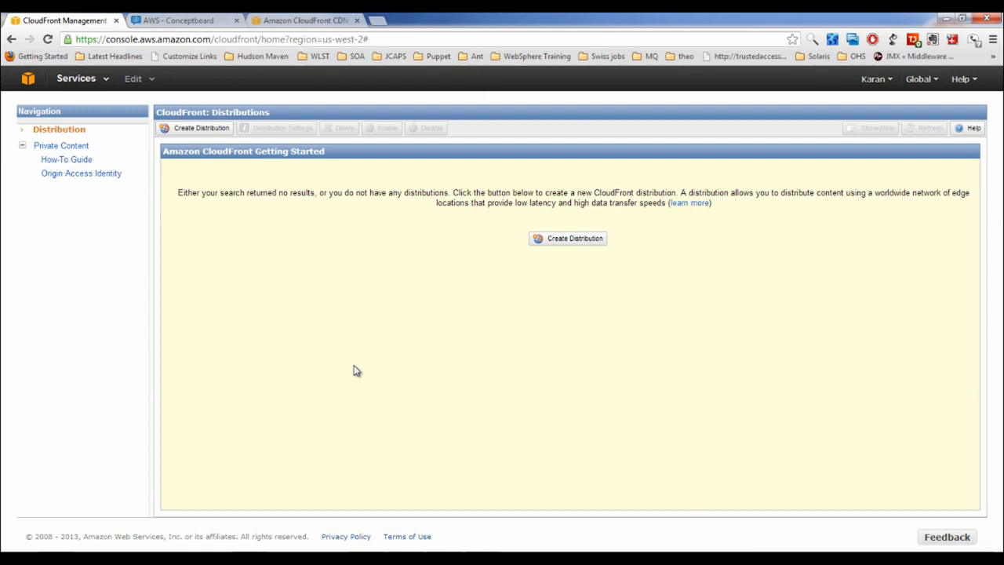
# Start a new distribution, compare Streaming and Download, and continue with Download delivery
pyautogui.click(573, 240)
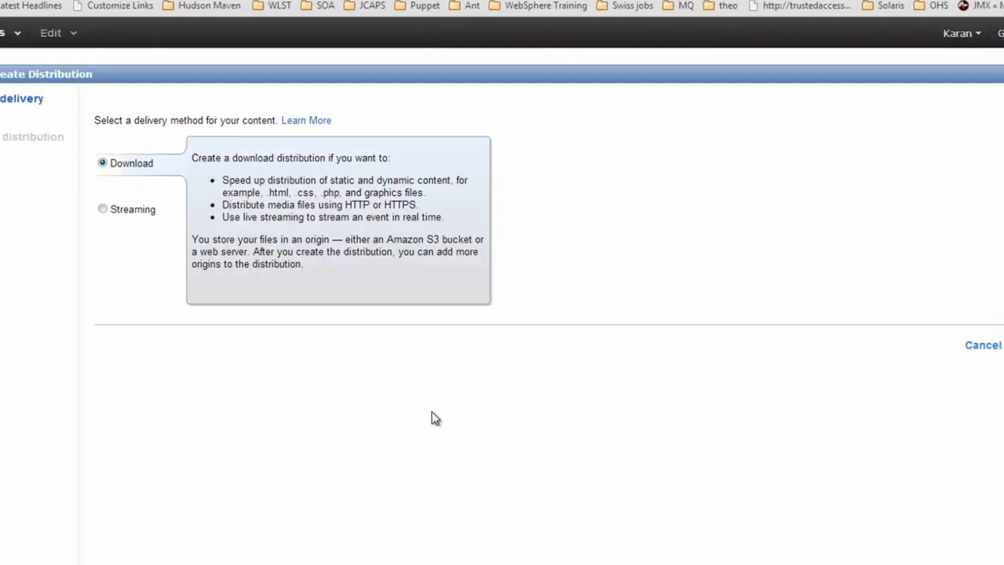
pyautogui.click(129, 211)
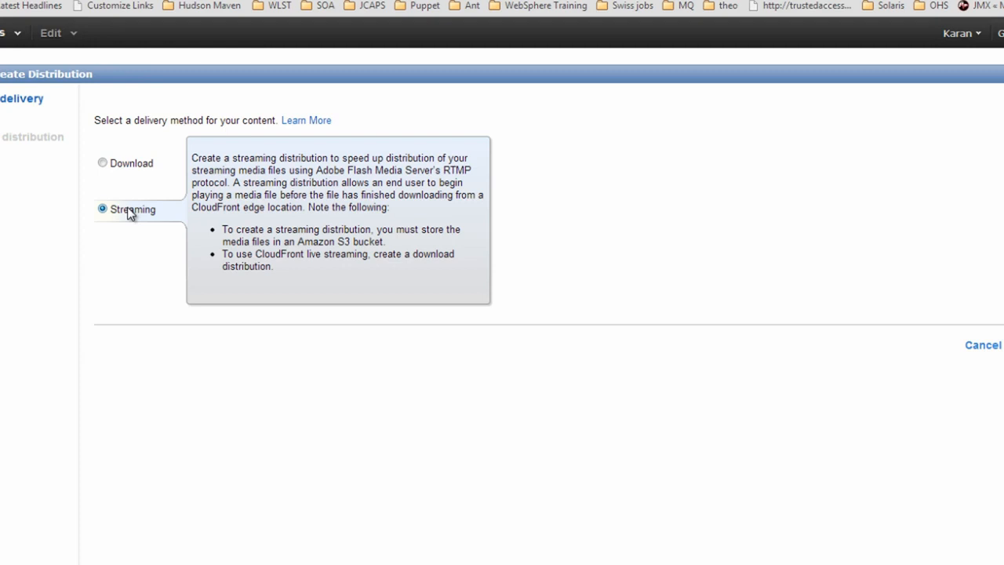
pyautogui.click(135, 165)
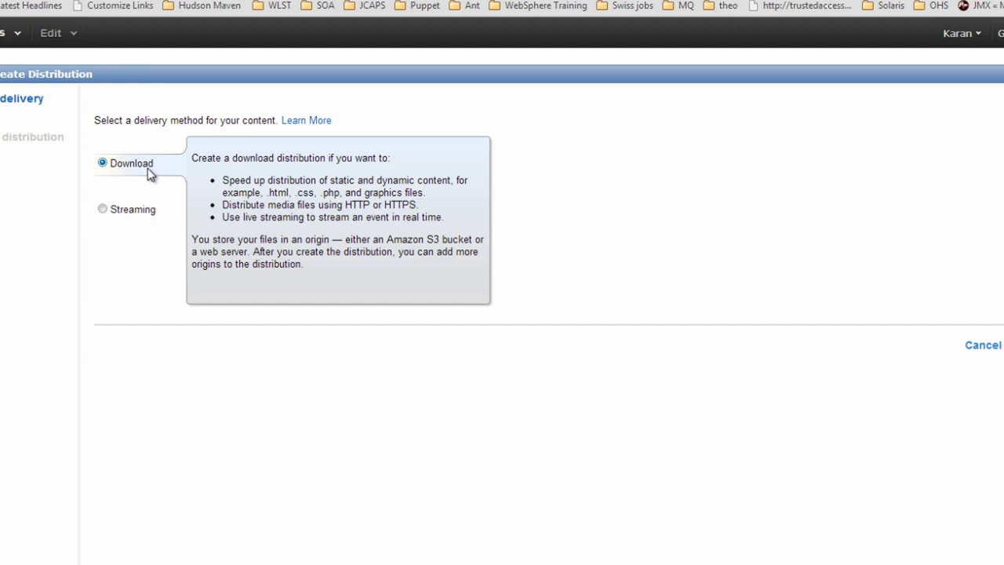
pyautogui.click(116, 210)
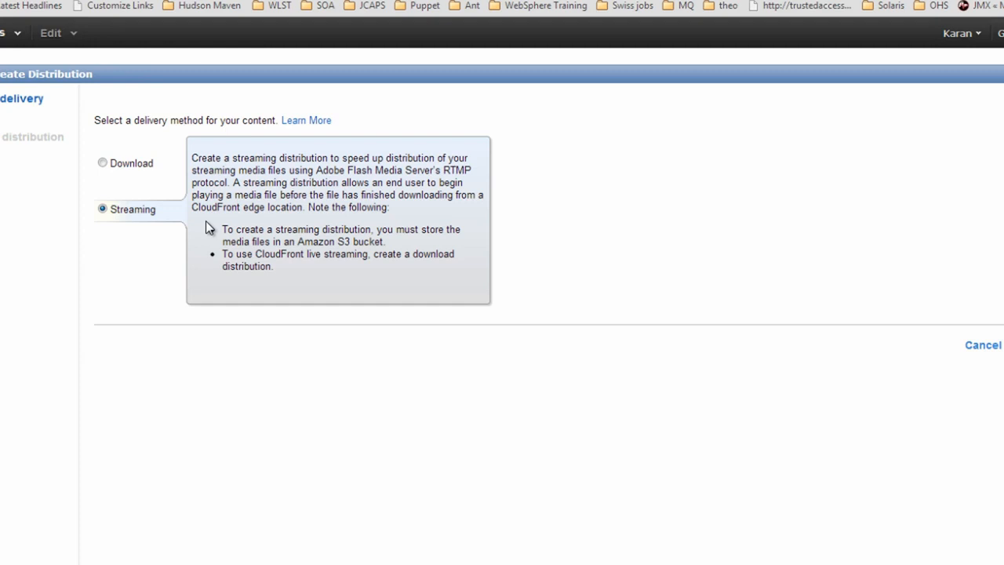
pyautogui.click(138, 166)
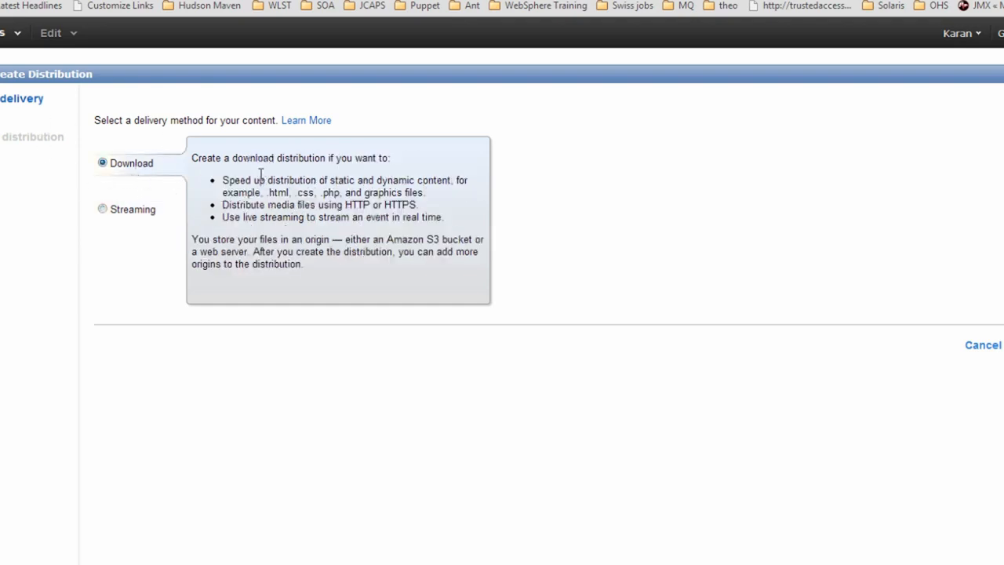
pyautogui.click(993, 342)
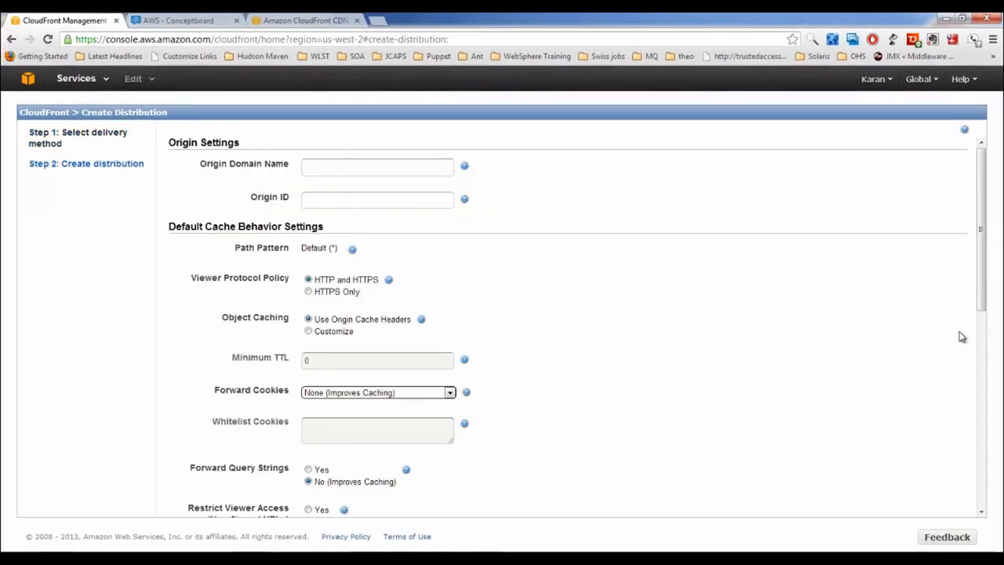
# Set the Origin Domain Name to the my-first-bucket-1212 S3 bucket after trying an example address
pyautogui.click(327, 171)
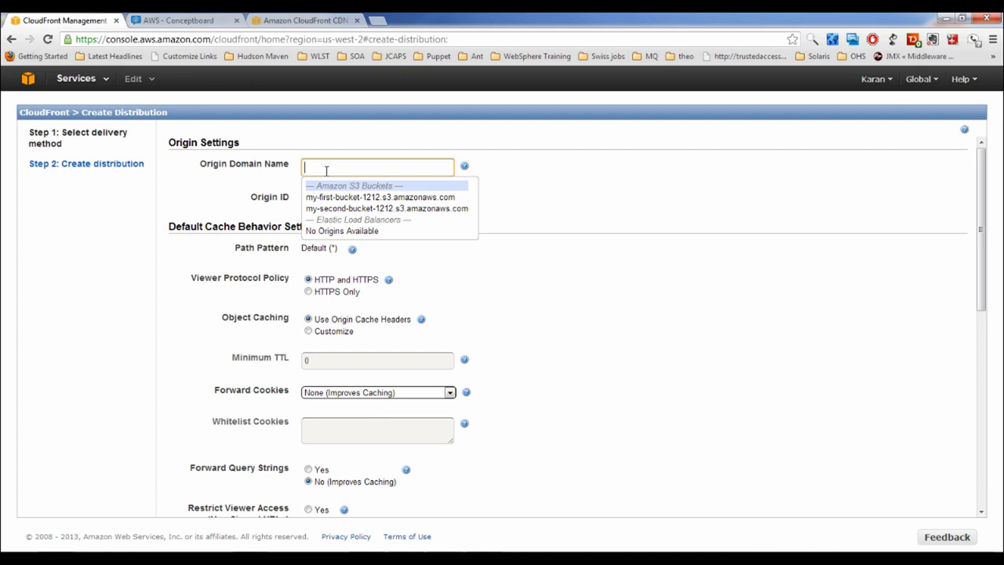
pyautogui.click(352, 197)
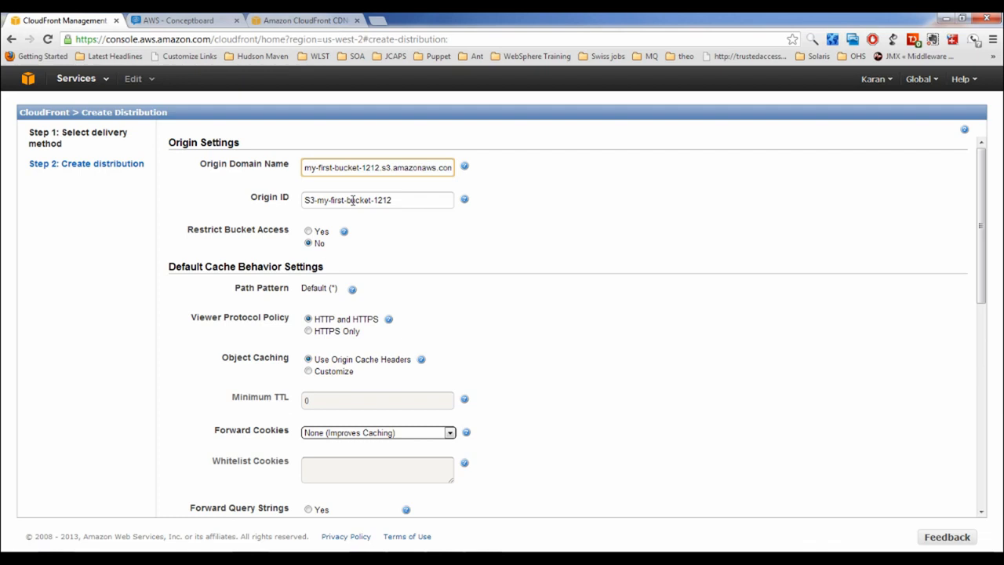
pyautogui.tripleClick(376, 167)
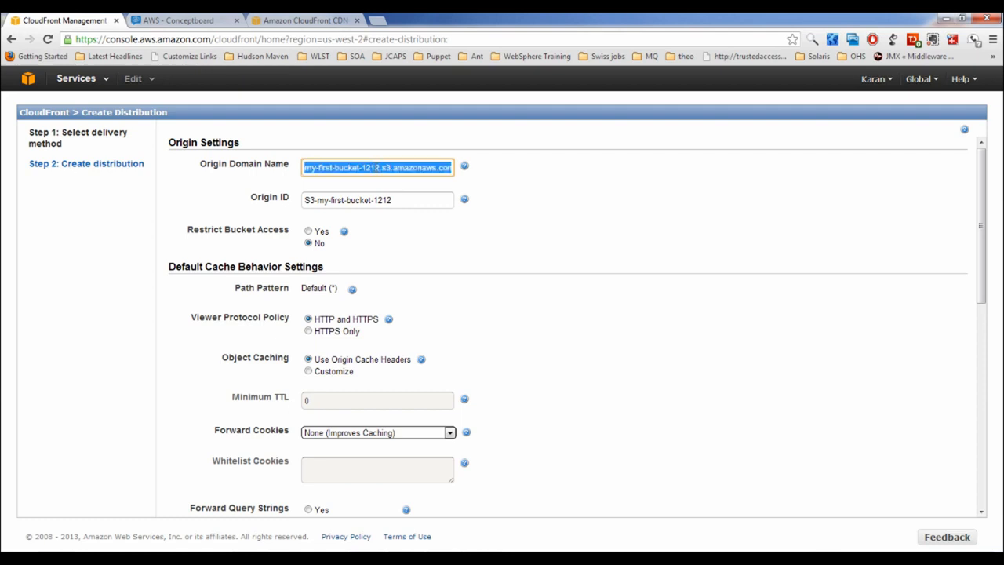
pyautogui.write('http')
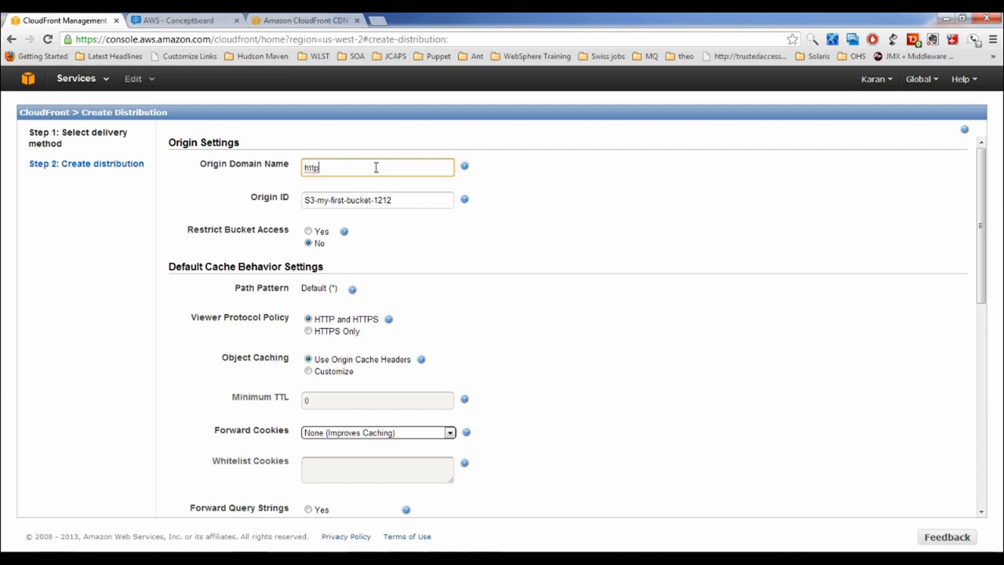
pyautogui.write('://www.example.com')
pyautogui.moveTo(410, 164); pyautogui.dragTo(271, 164)
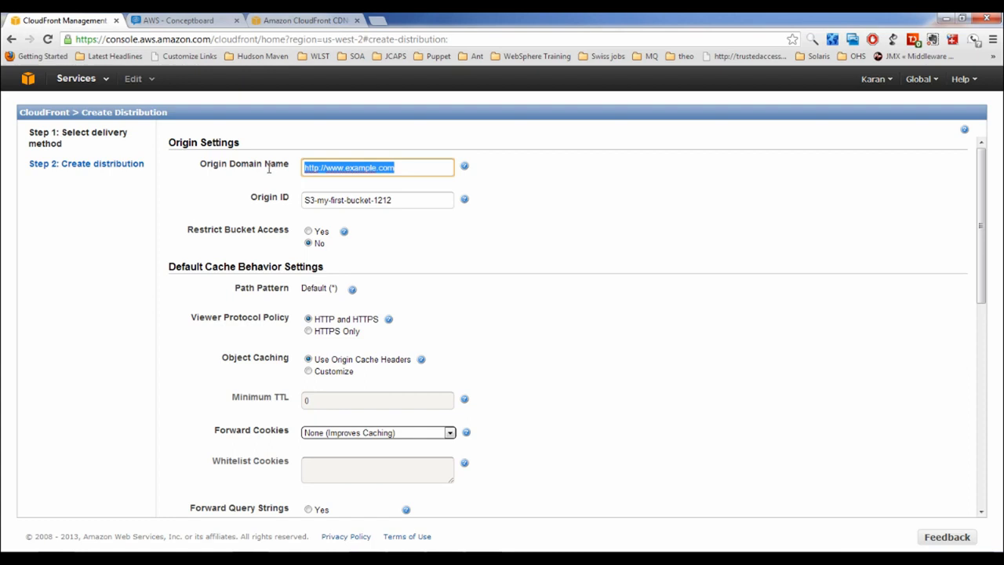
pyautogui.press('BackSpace')
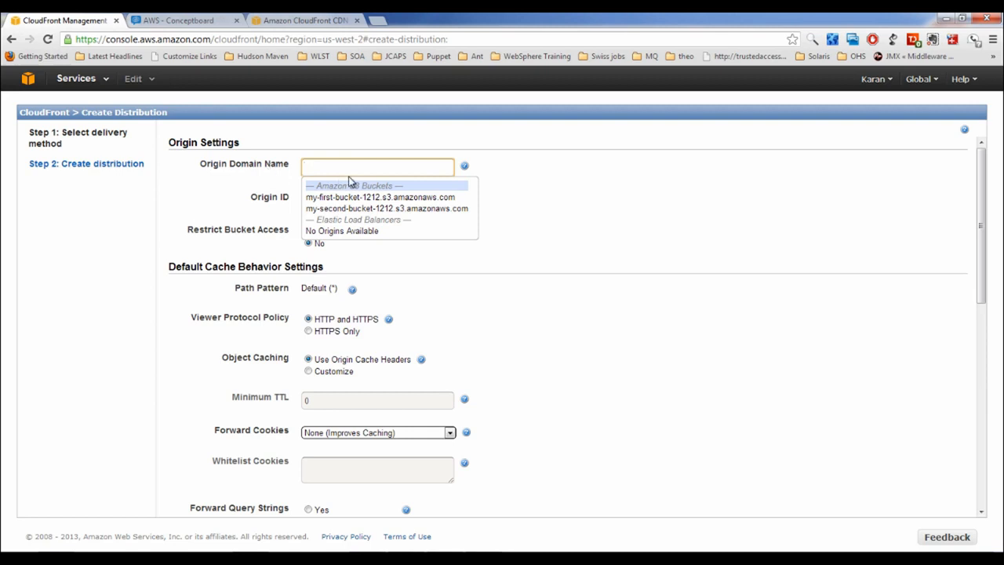
pyautogui.click(356, 197)
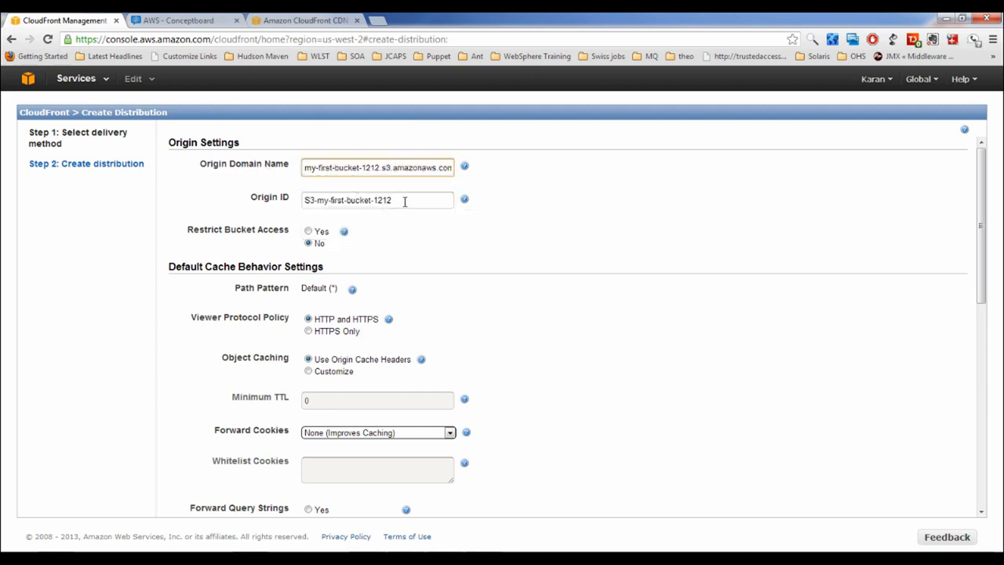
# Review Origin ID S3-my-first-bucket-1212, Restrict Bucket Access No and the default path pattern
pyautogui.moveTo(403, 199); pyautogui.dragTo(229, 203)
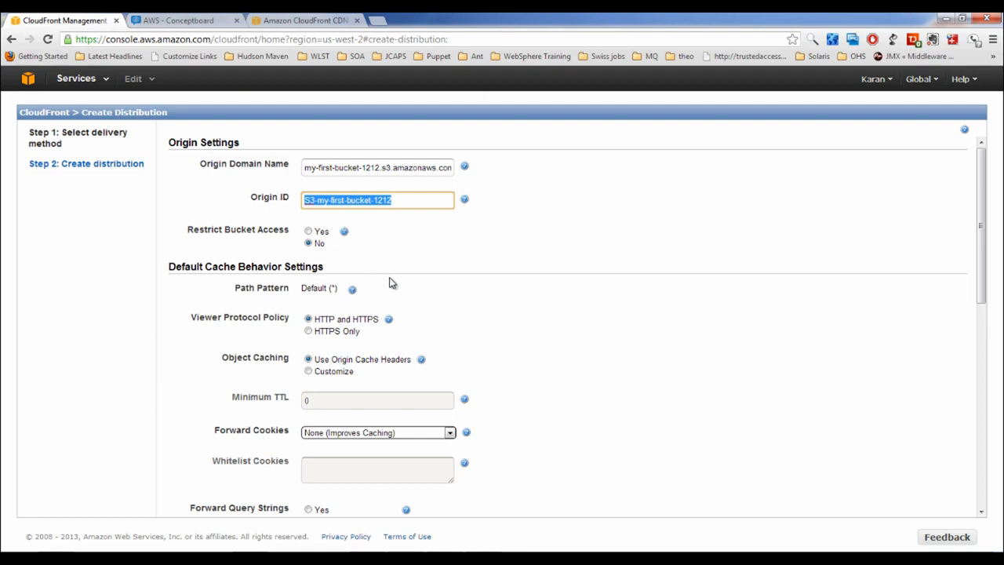
pyautogui.moveTo(188, 229); pyautogui.dragTo(287, 229)
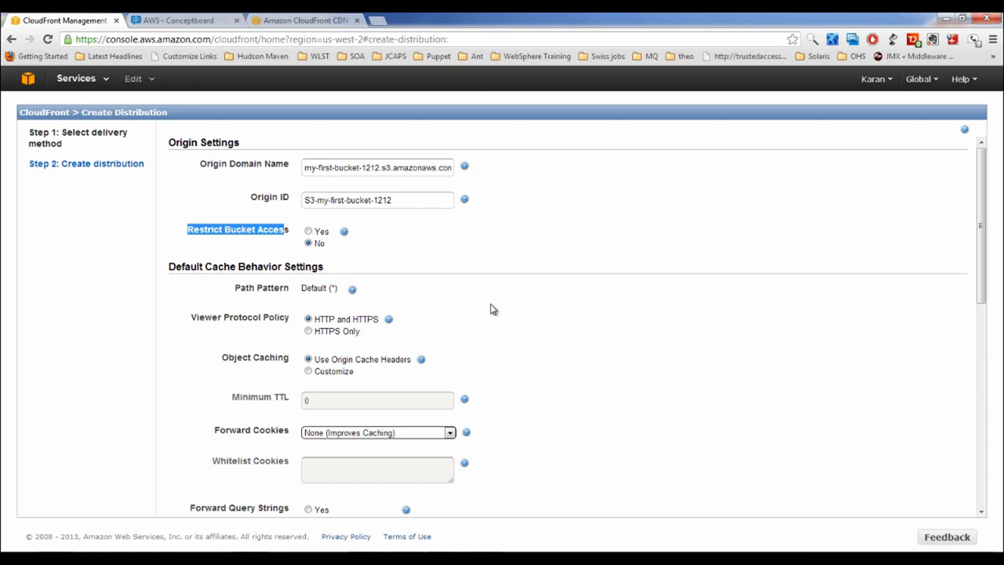
pyautogui.click(472, 262)
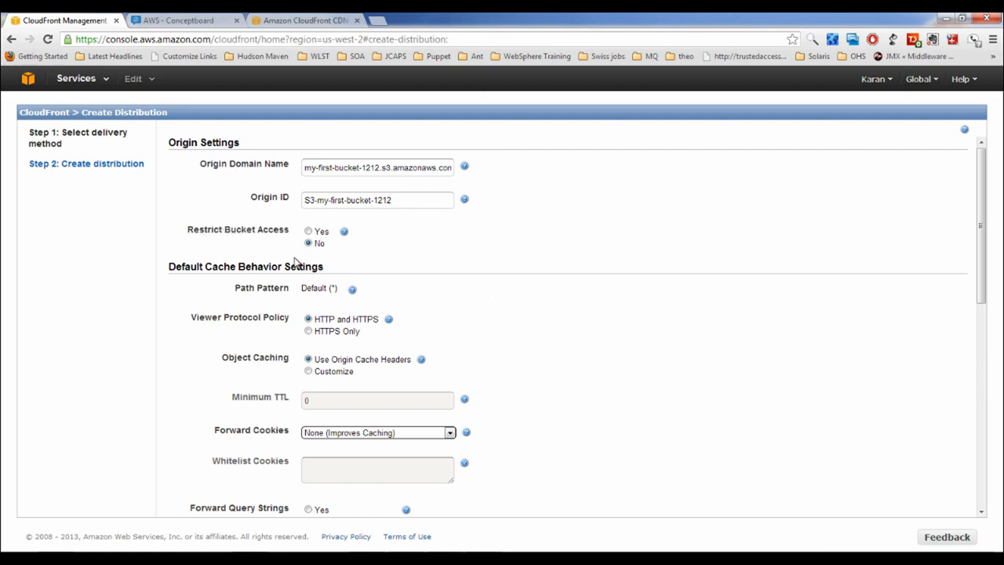
pyautogui.scroll(-2, 314, 297)
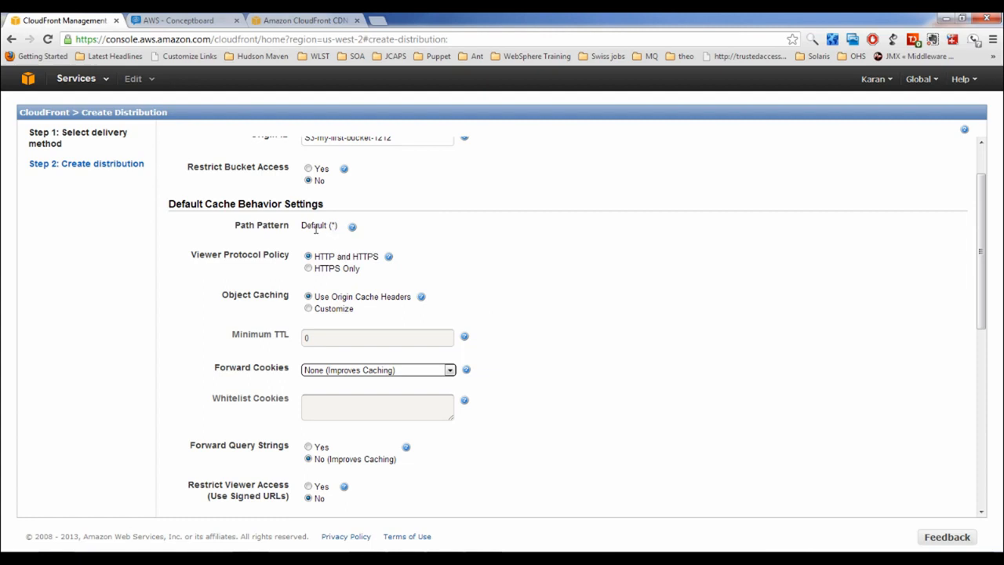
pyautogui.moveTo(314, 228); pyautogui.dragTo(345, 228)
pyautogui.scroll(-2, 331, 271)
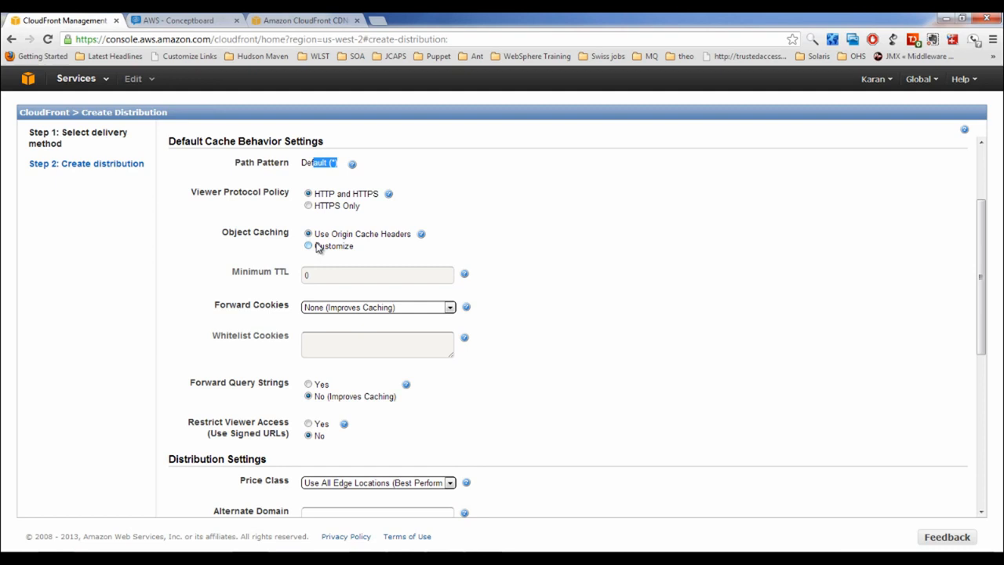
pyautogui.scroll(3, 317, 247)
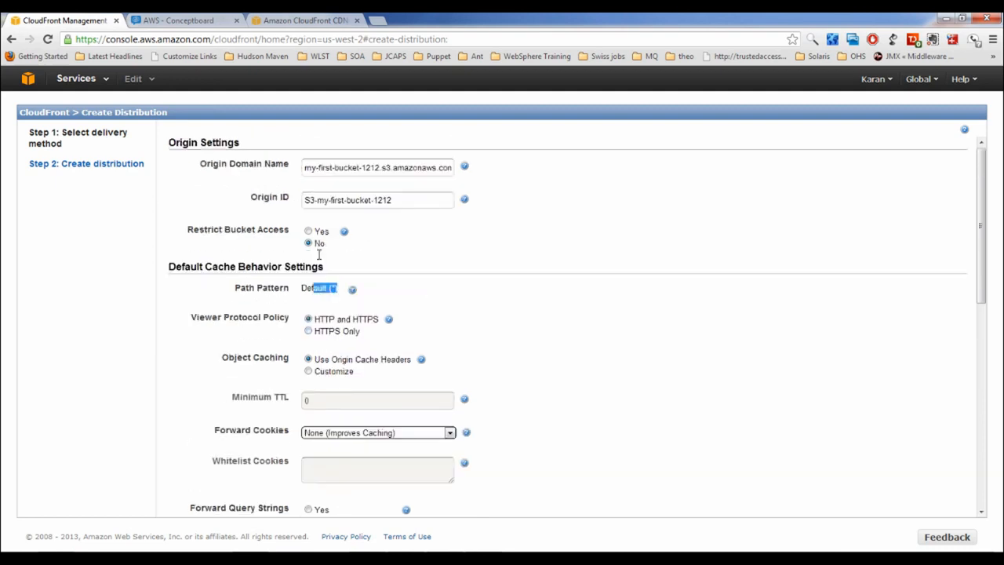
# Reconfirm my-first-bucket-1212 as origin and check the Use Origin Cache Headers option
pyautogui.click(353, 168)
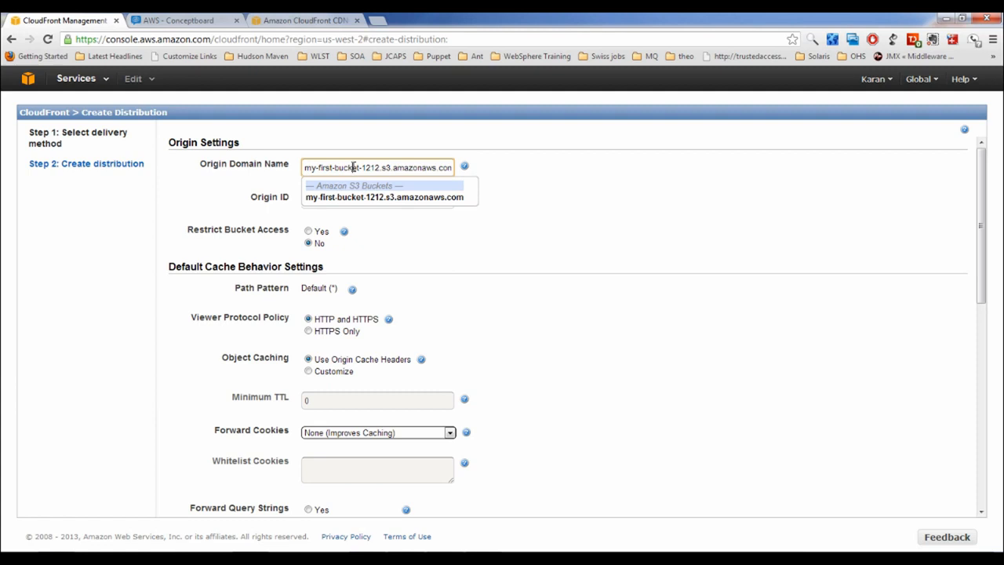
pyautogui.click(472, 246)
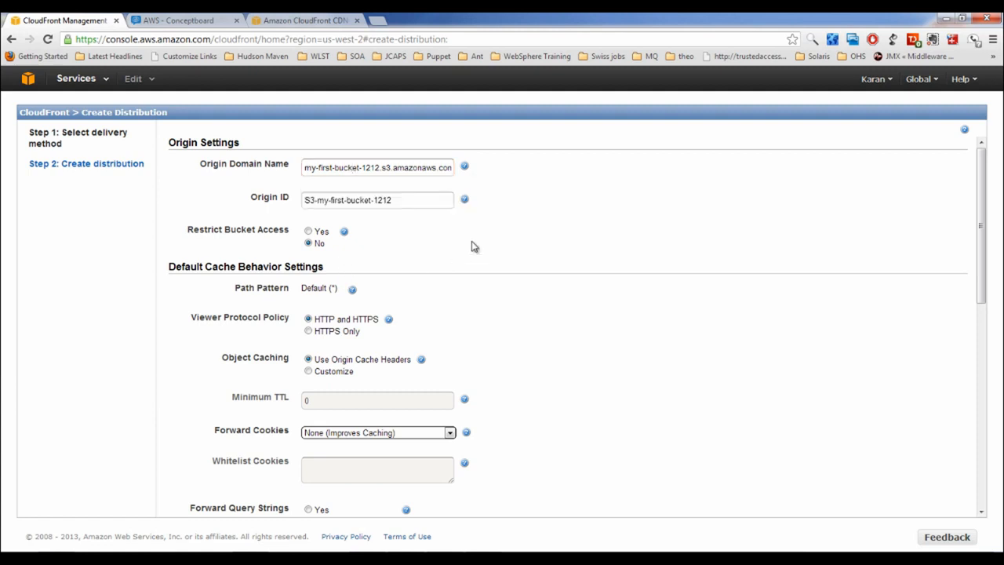
pyautogui.scroll(-3, 472, 246)
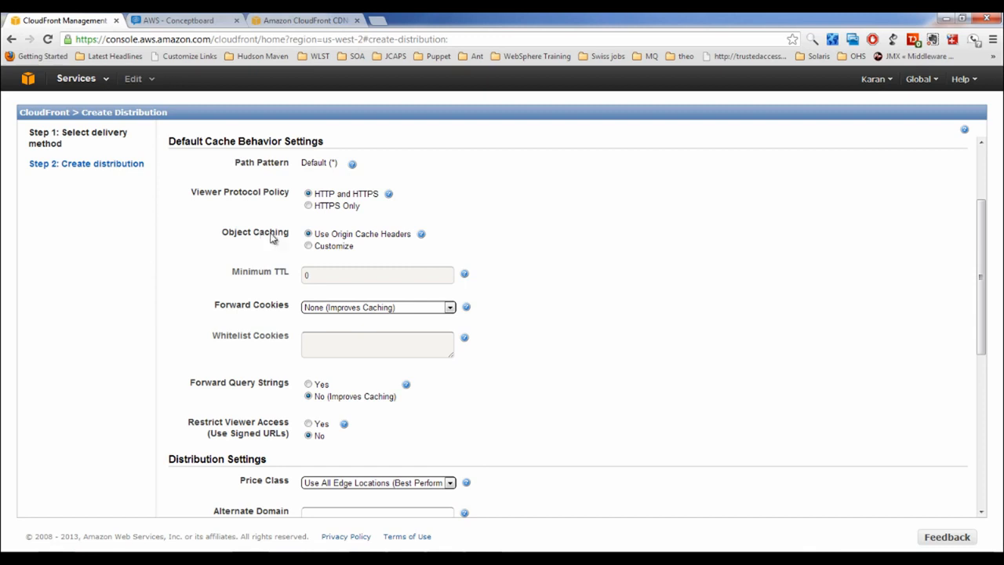
pyautogui.moveTo(316, 233); pyautogui.dragTo(364, 241)
pyautogui.click(364, 241)
pyautogui.scroll(2, 364, 241)
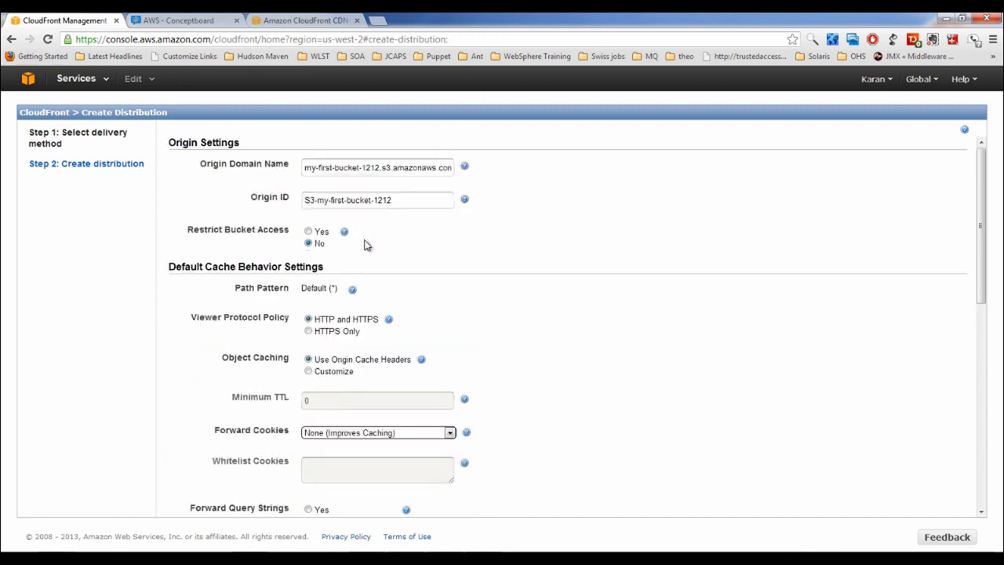
# Set Object Caching to Customize and change Minimum TTL from 0 to 24
pyautogui.click(309, 373)
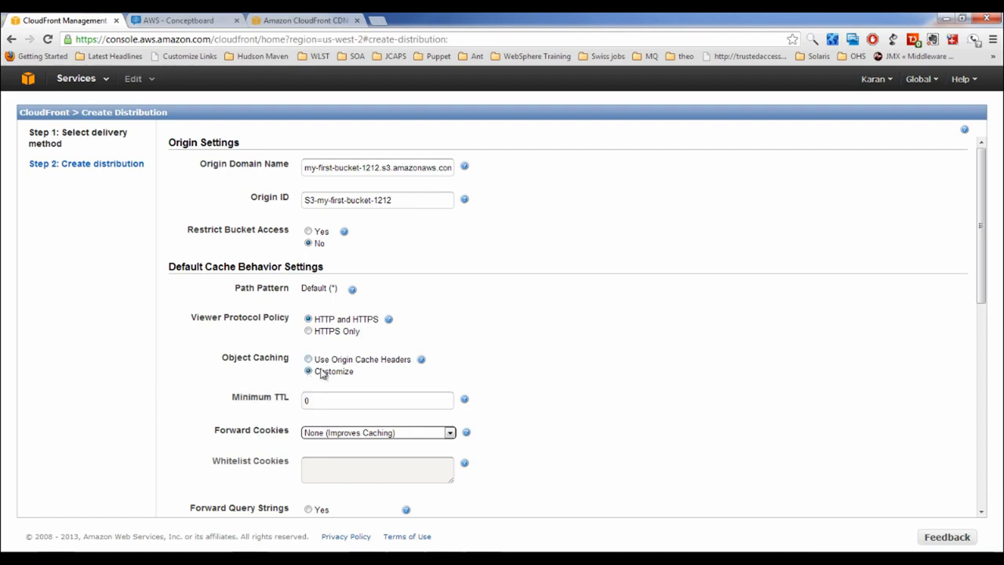
pyautogui.scroll(-1, 327, 369)
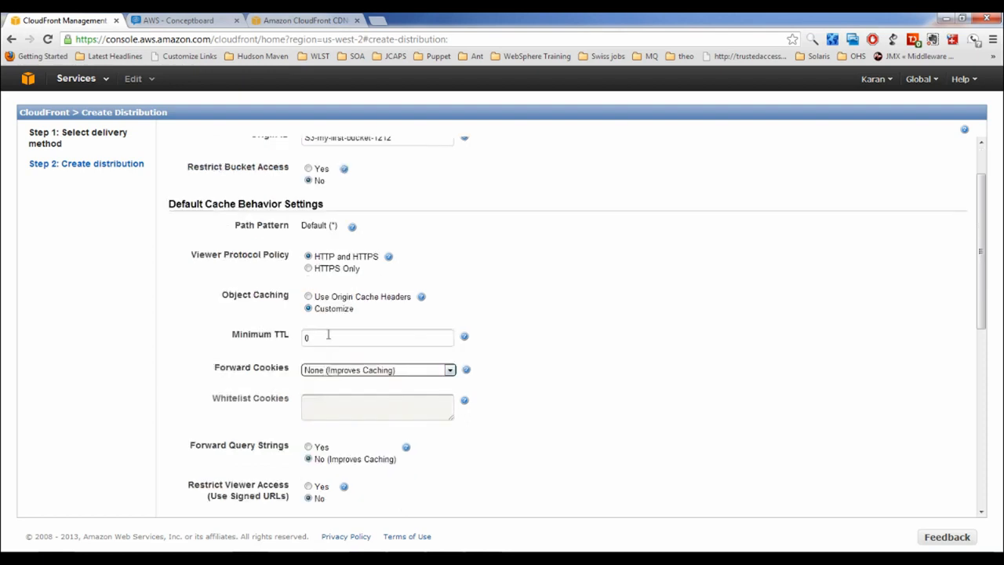
pyautogui.moveTo(328, 337); pyautogui.dragTo(206, 340)
pyautogui.write('24')
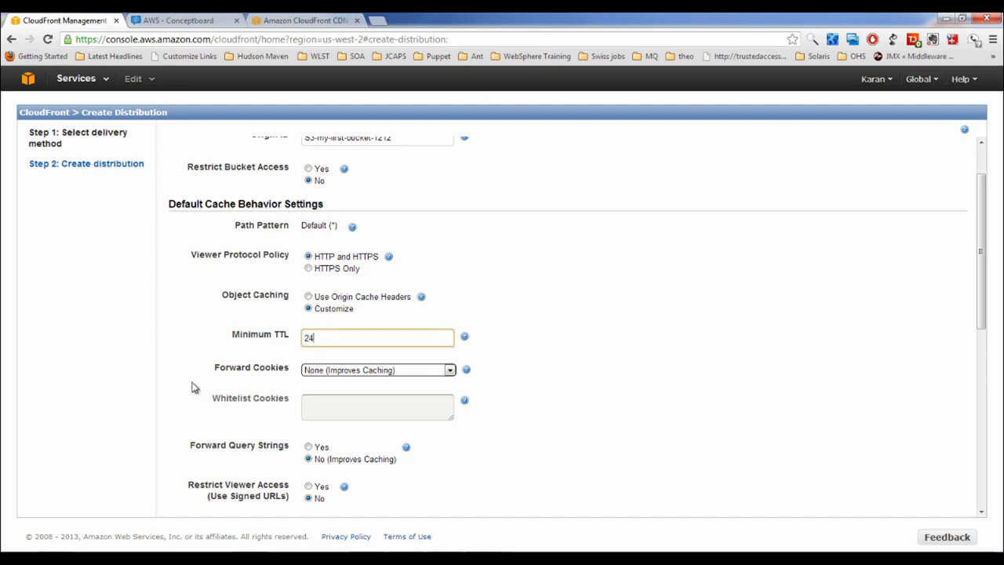
pyautogui.scroll(-2, 194, 386)
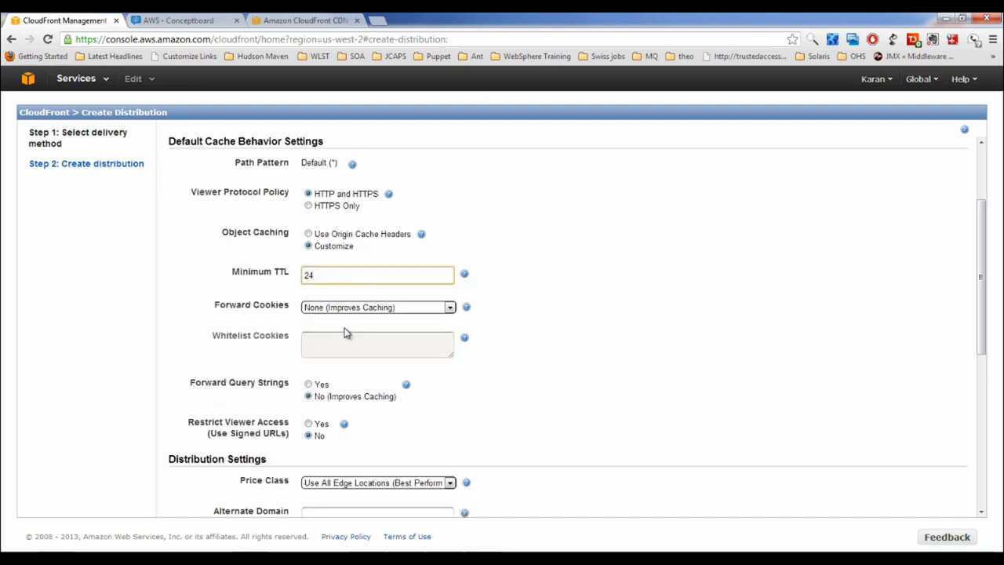
pyautogui.scroll(-2, 398, 347)
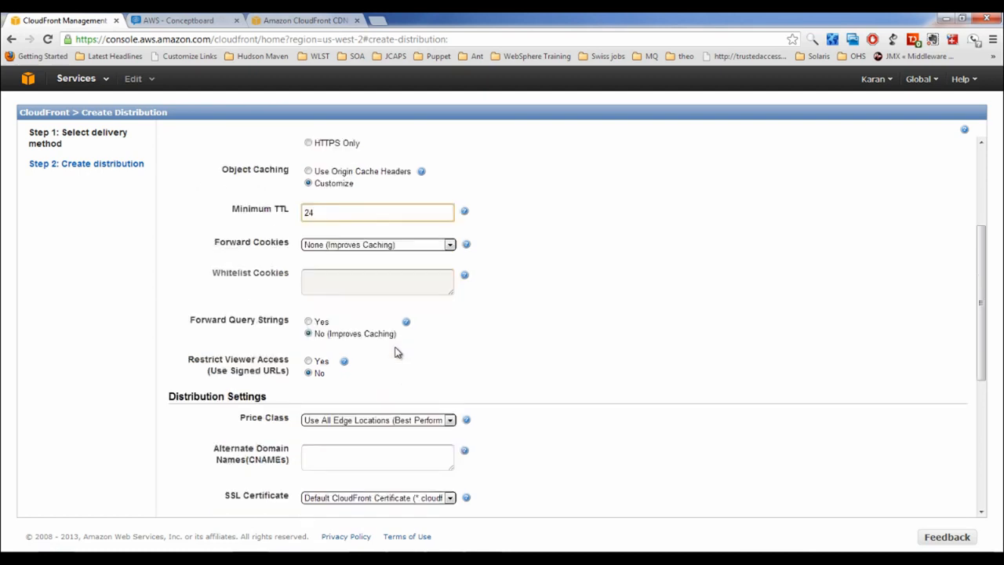
pyautogui.scroll(-2, 330, 346)
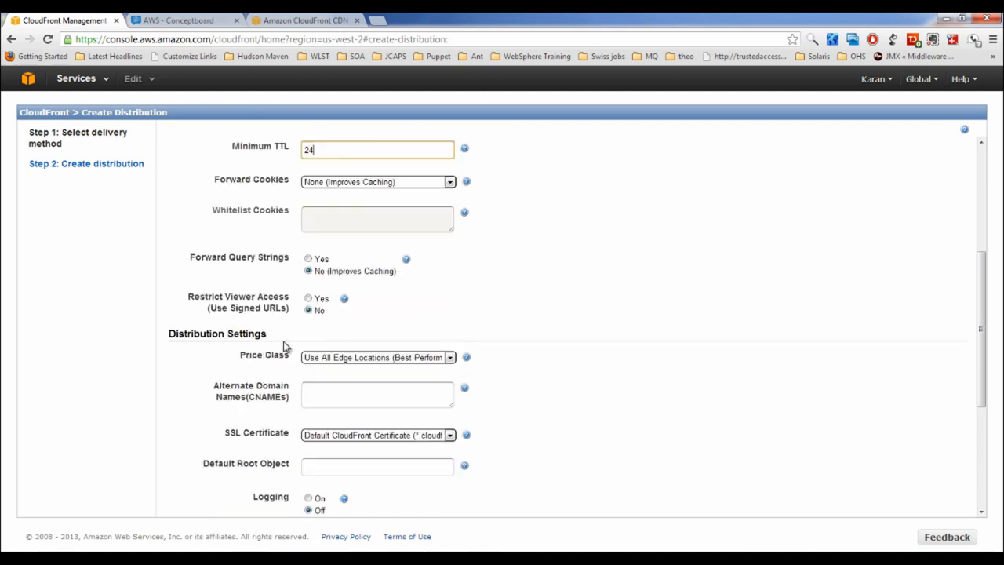
pyautogui.moveTo(288, 348); pyautogui.dragTo(206, 297)
pyautogui.click(247, 297)
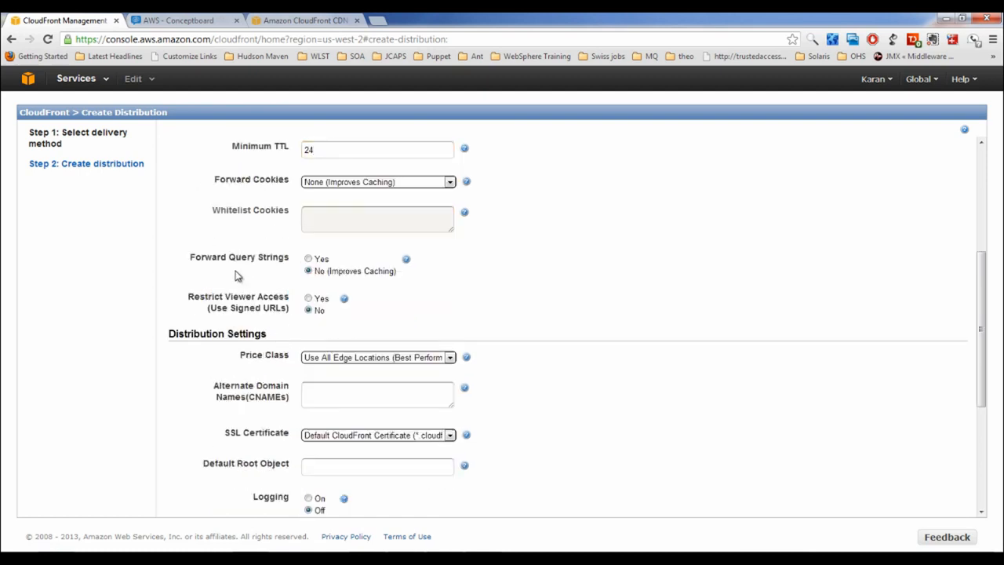
pyautogui.scroll(-2, 243, 287)
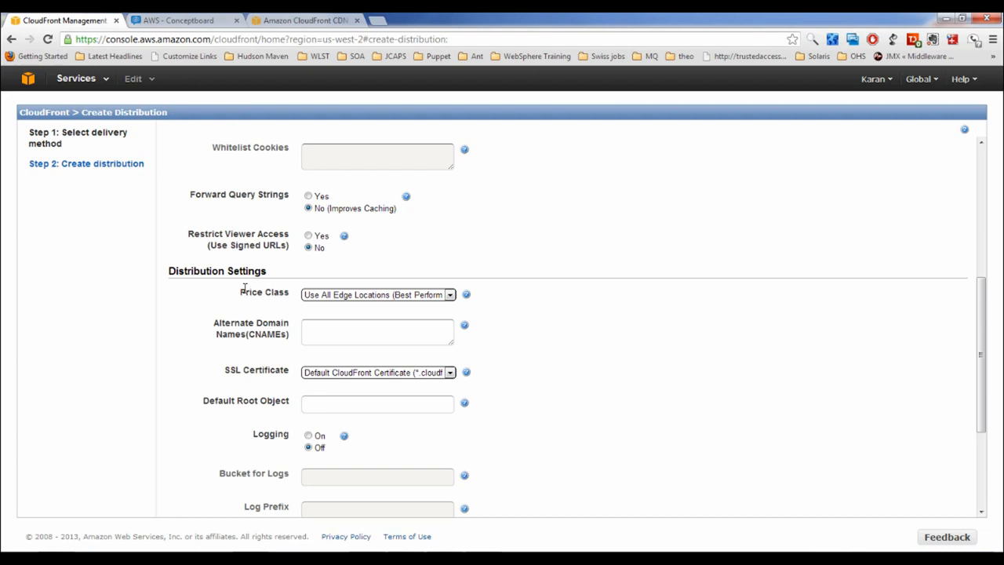
pyautogui.click(353, 295)
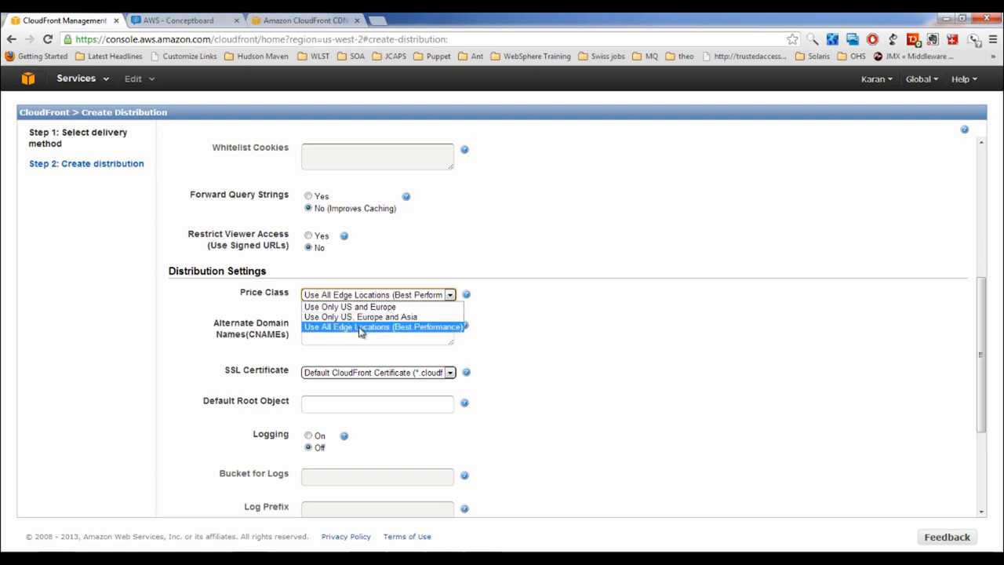
# Keep Price Class at Use All Edge Locations and enter mycdn.nixsupport.com as the CNAME
pyautogui.click(360, 330)
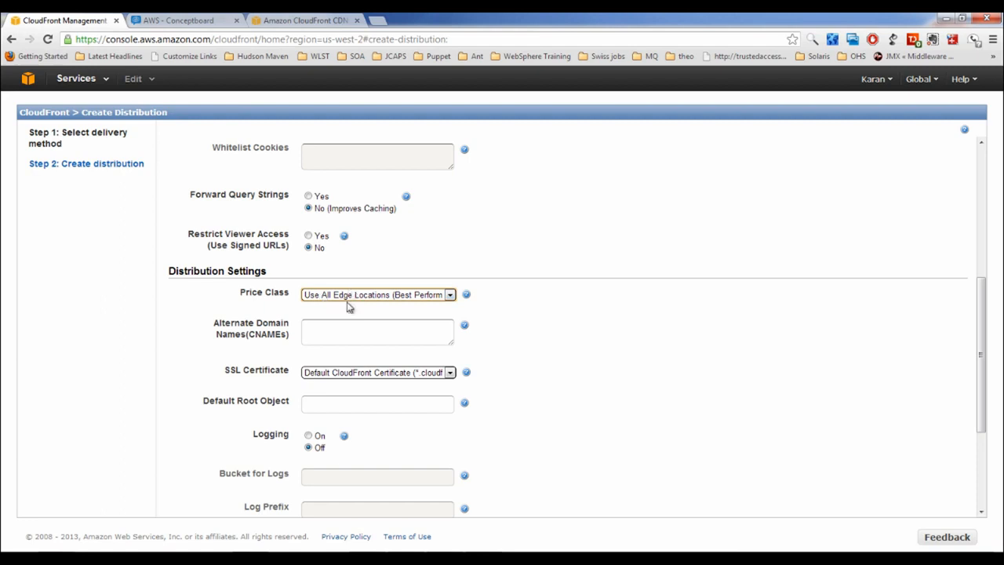
pyautogui.click(332, 335)
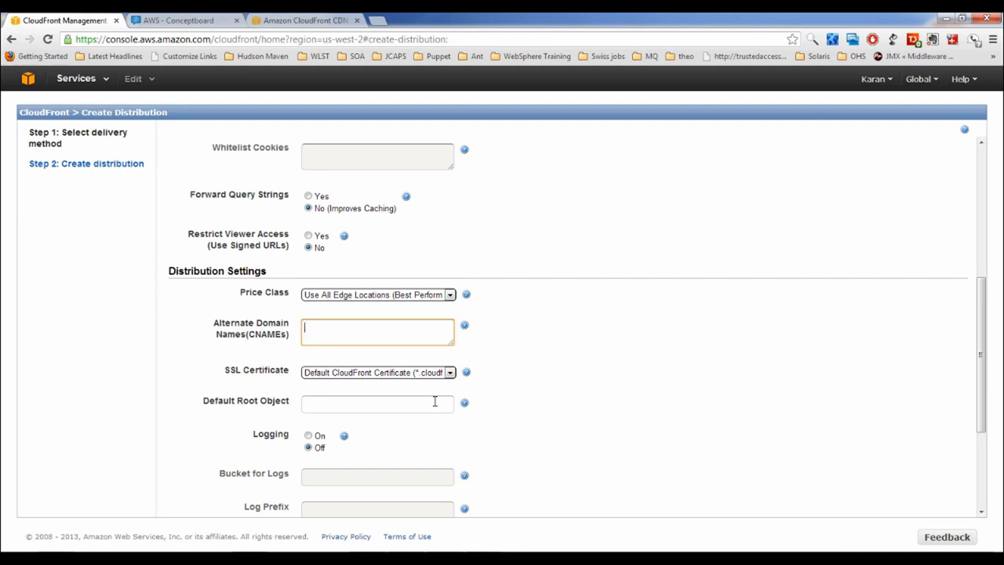
pyautogui.write('mycdn.nixsupport.com')
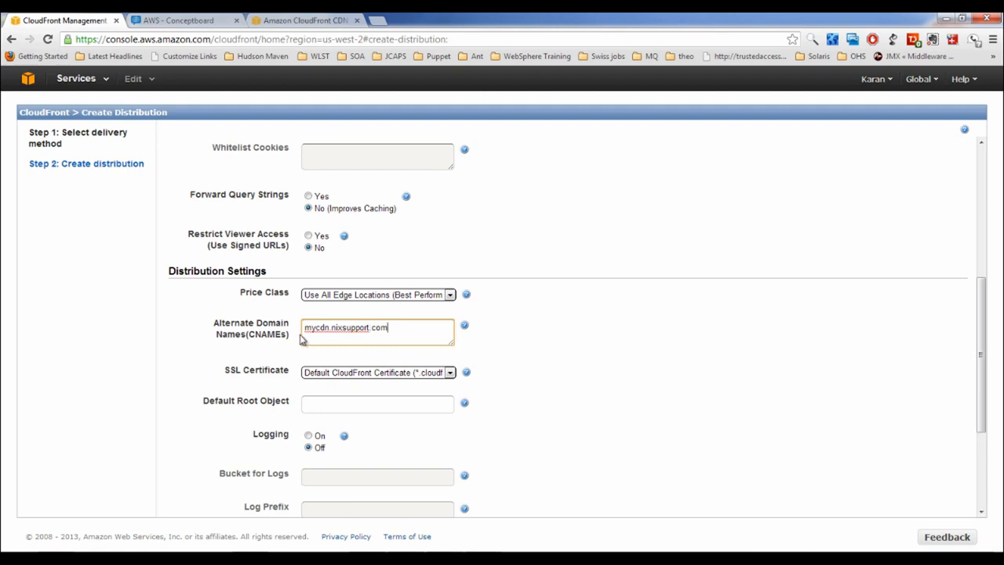
pyautogui.moveTo(305, 328); pyautogui.dragTo(393, 328)
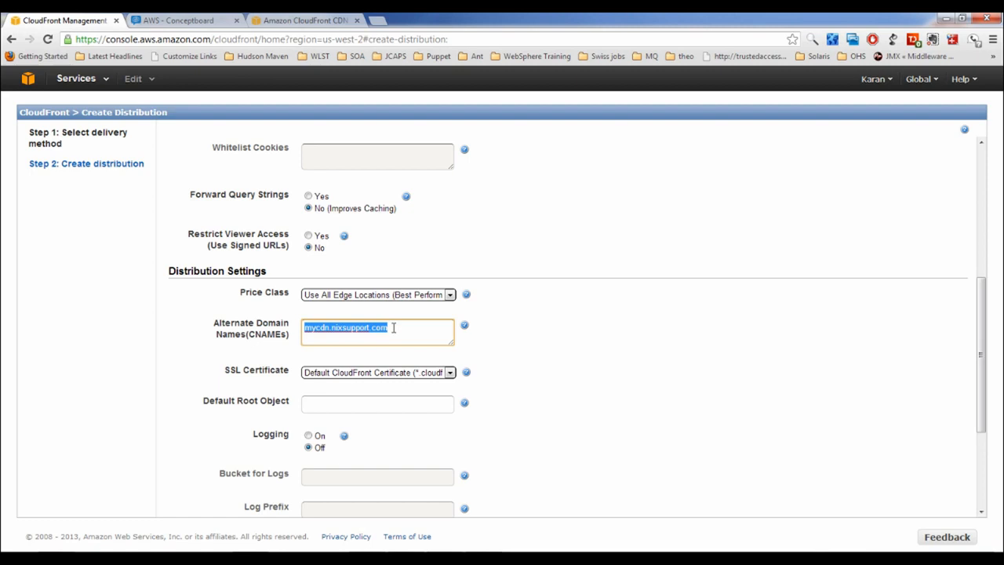
pyautogui.click(404, 329)
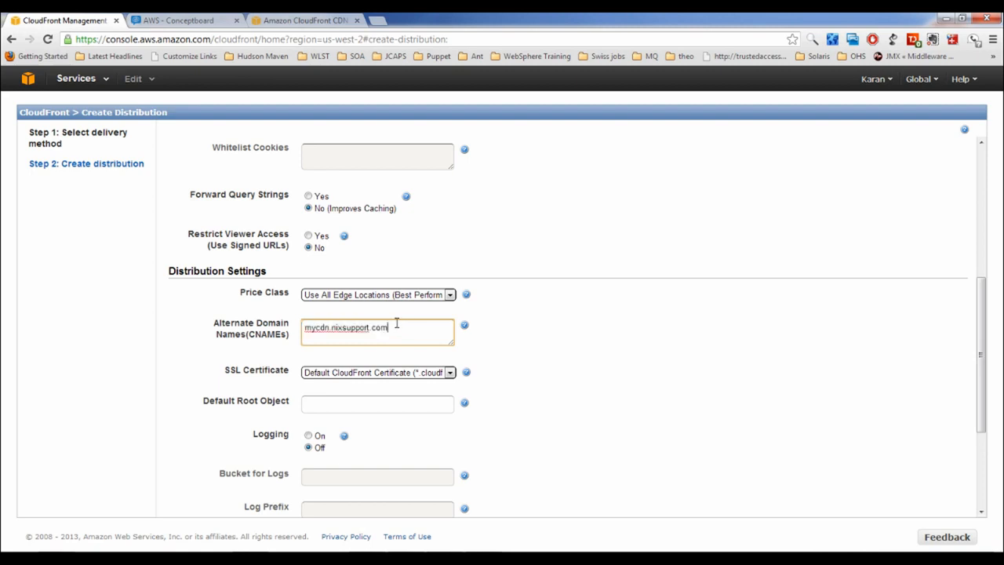
pyautogui.moveTo(394, 330); pyautogui.dragTo(292, 342)
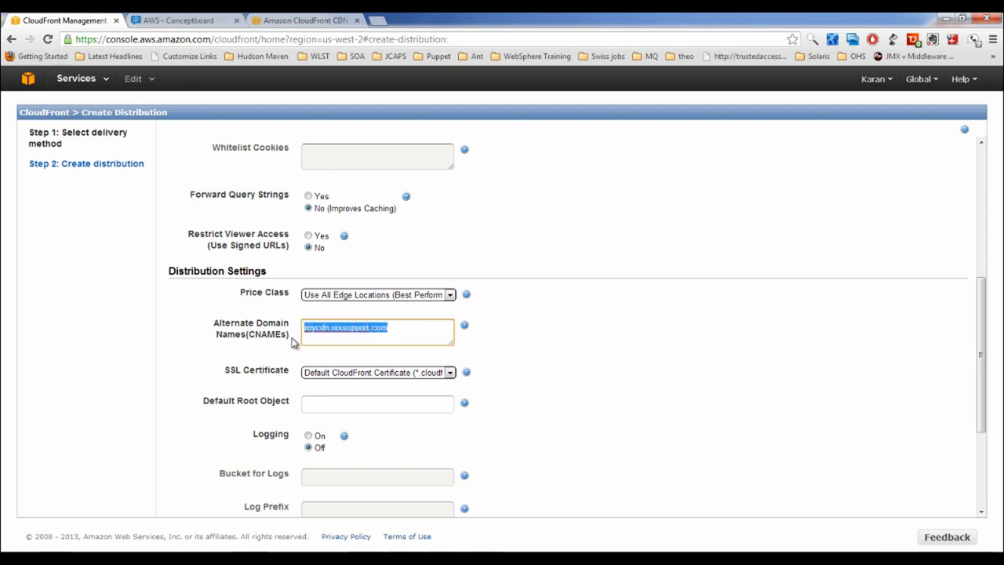
pyautogui.scroll(-3, 283, 352)
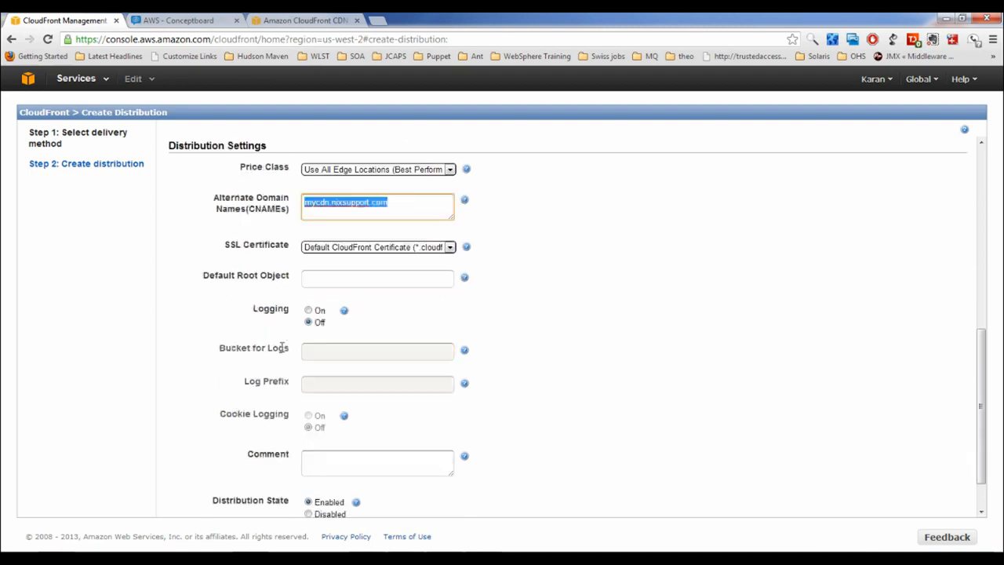
# Leave Default Root Object empty by removing the typed index.html, and switch Logging On
pyautogui.click(375, 249)
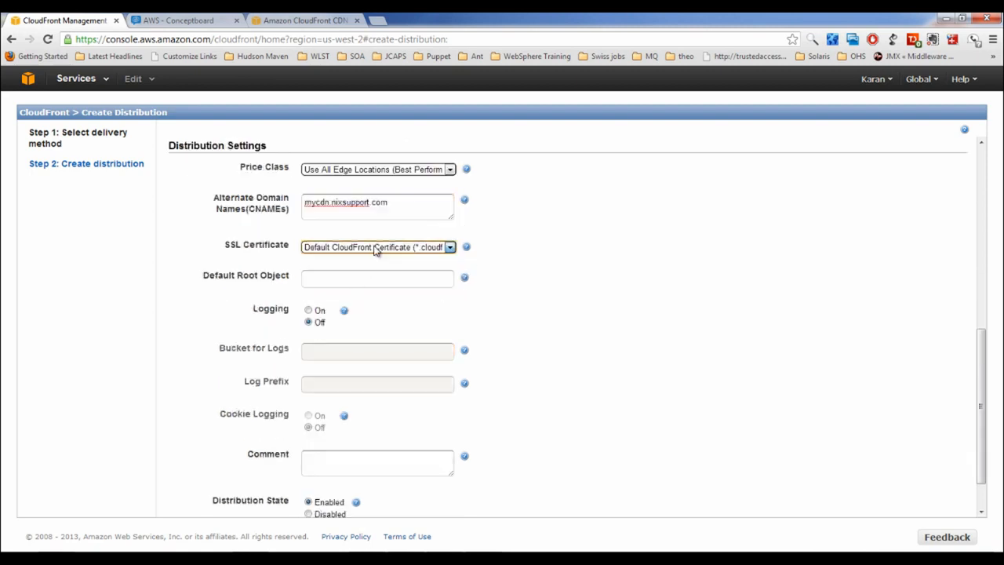
pyautogui.click(353, 279)
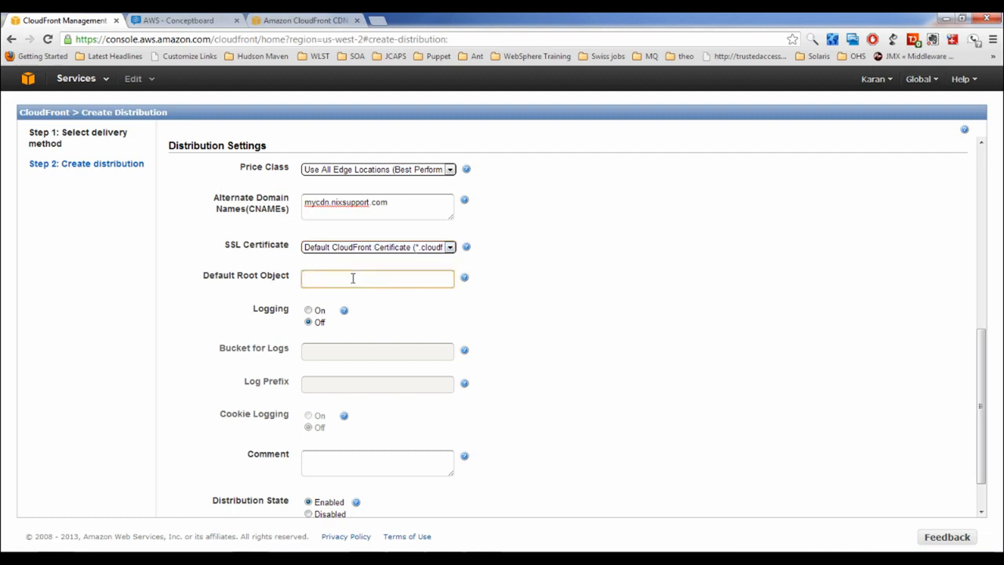
pyautogui.moveTo(392, 206); pyautogui.dragTo(306, 202)
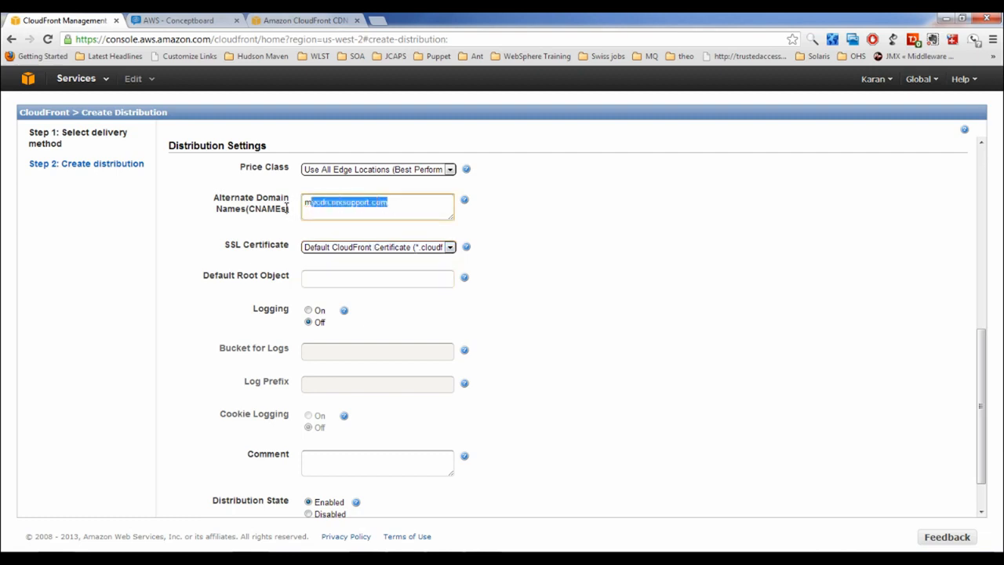
pyautogui.click(314, 280)
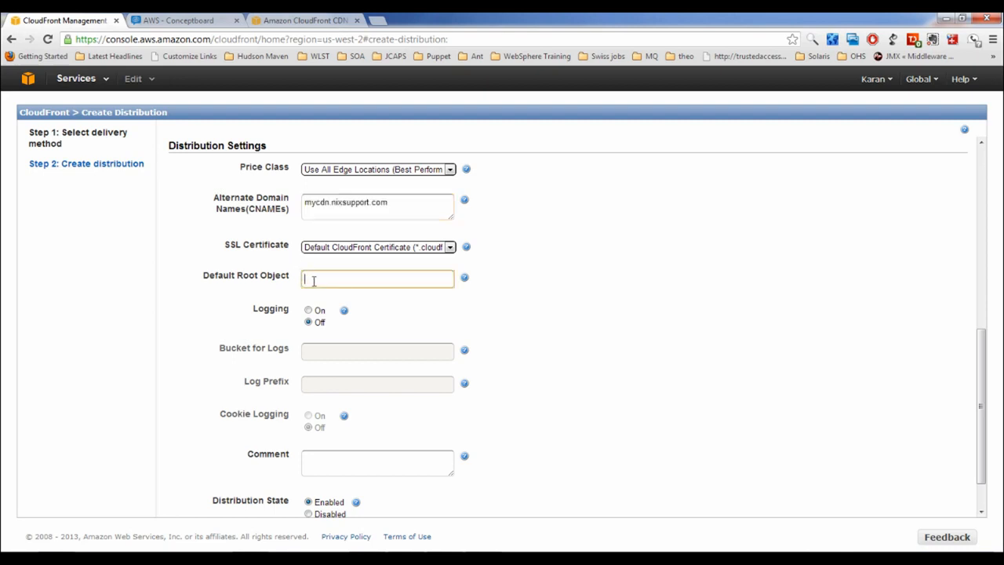
pyautogui.write('index.html')
pyautogui.moveTo(393, 201); pyautogui.dragTo(234, 201)
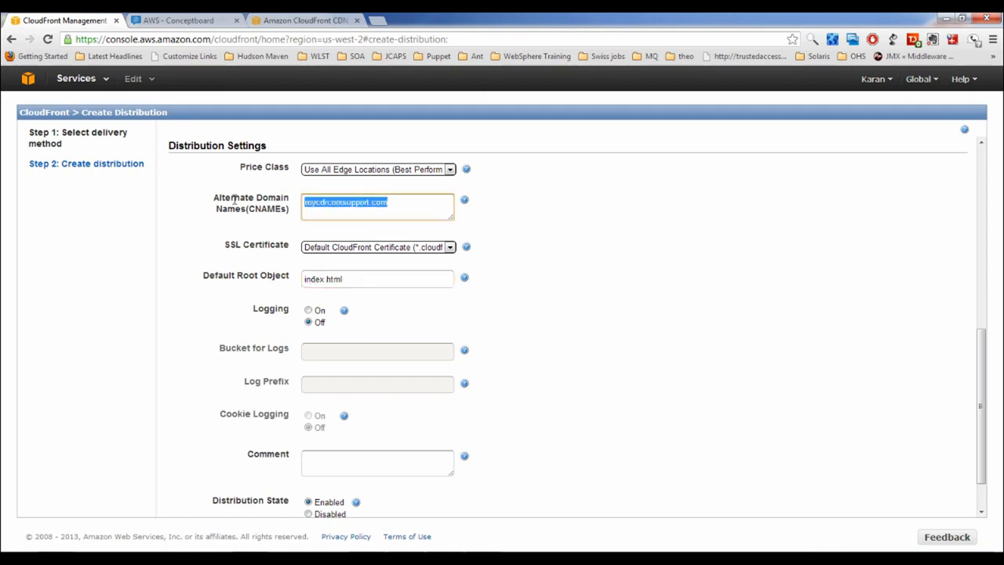
pyautogui.moveTo(365, 281); pyautogui.dragTo(232, 283)
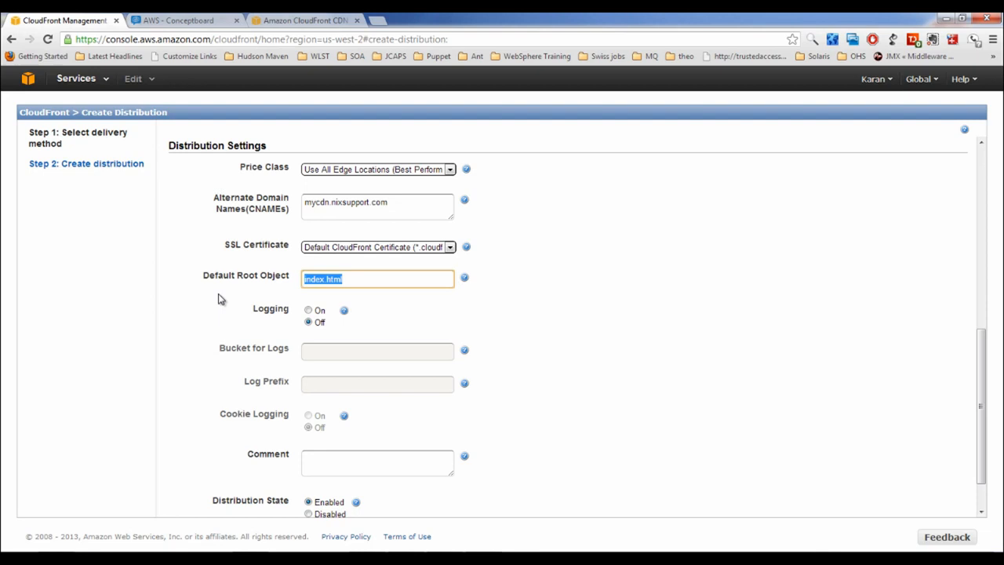
pyautogui.press('BackSpace')
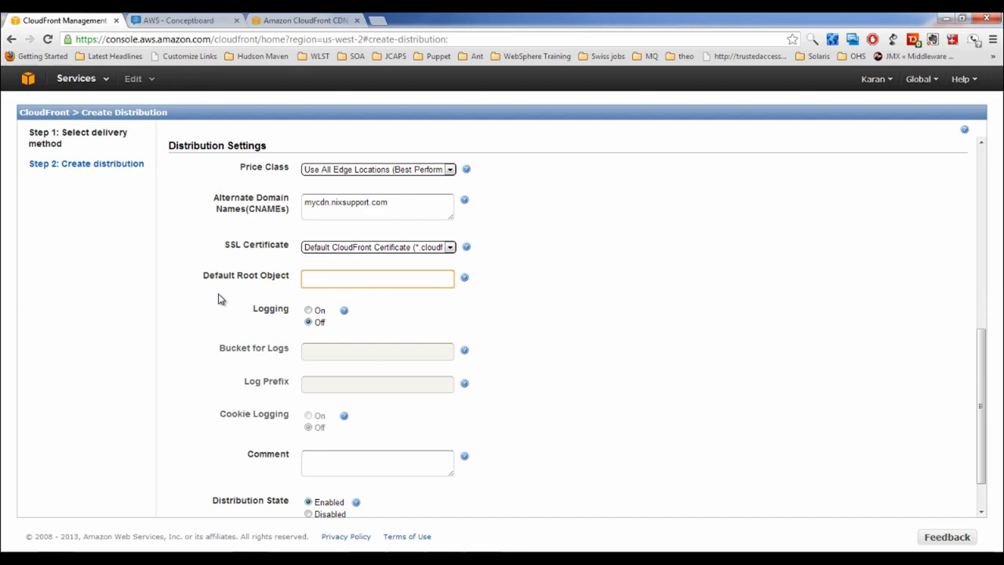
pyautogui.click(309, 310)
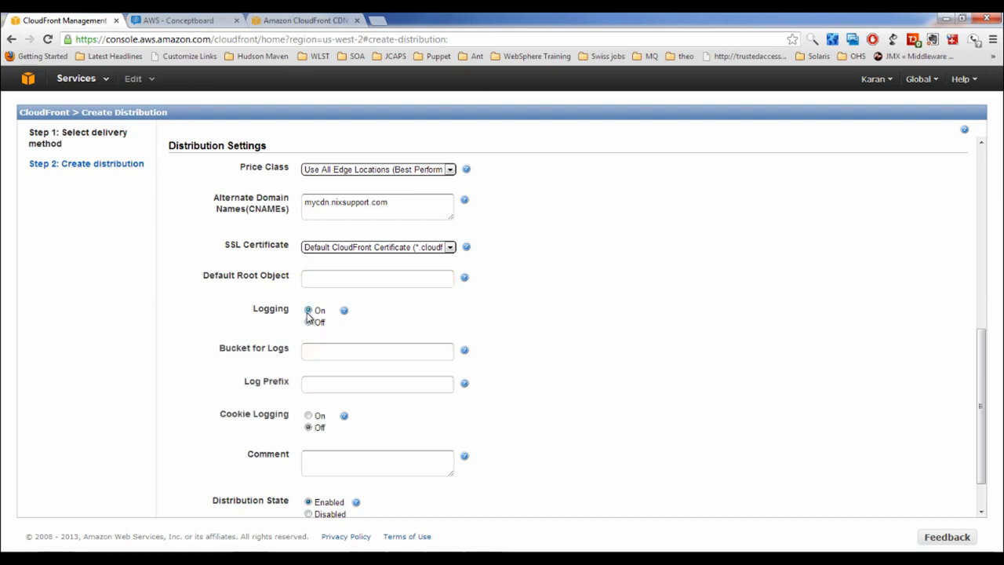
# Choose my-second-bucket-1212.s3.amazonaws.com as the logging bucket with log prefix mylogs/
pyautogui.click(313, 353)
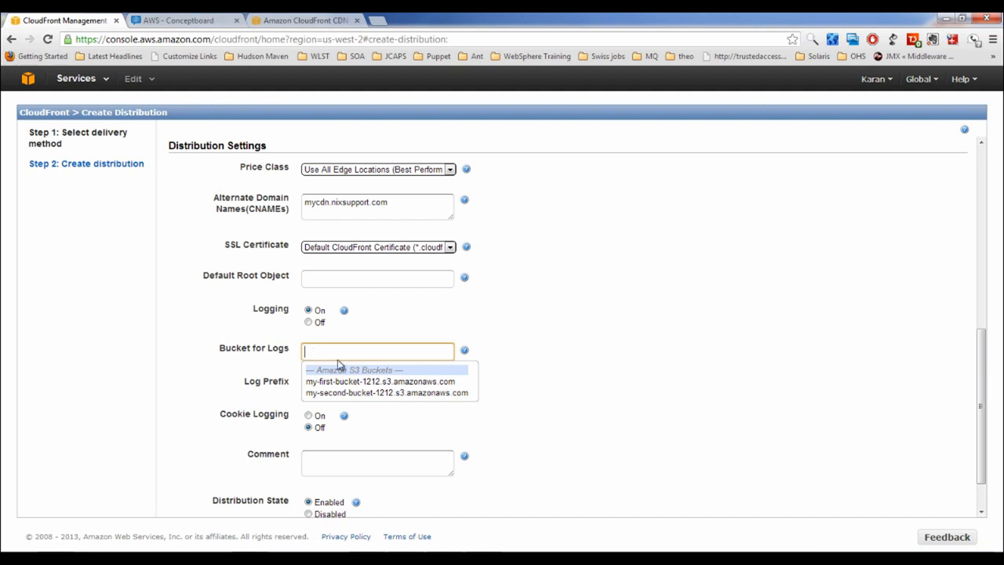
pyautogui.click(366, 392)
pyautogui.click(352, 385)
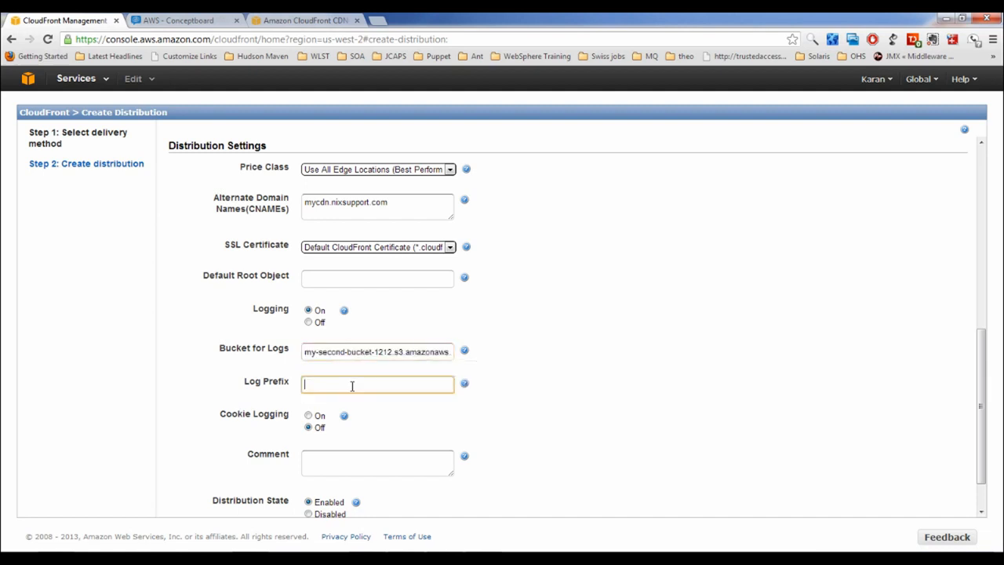
pyautogui.write('mylogs/')
pyautogui.scroll(-1, 356, 407)
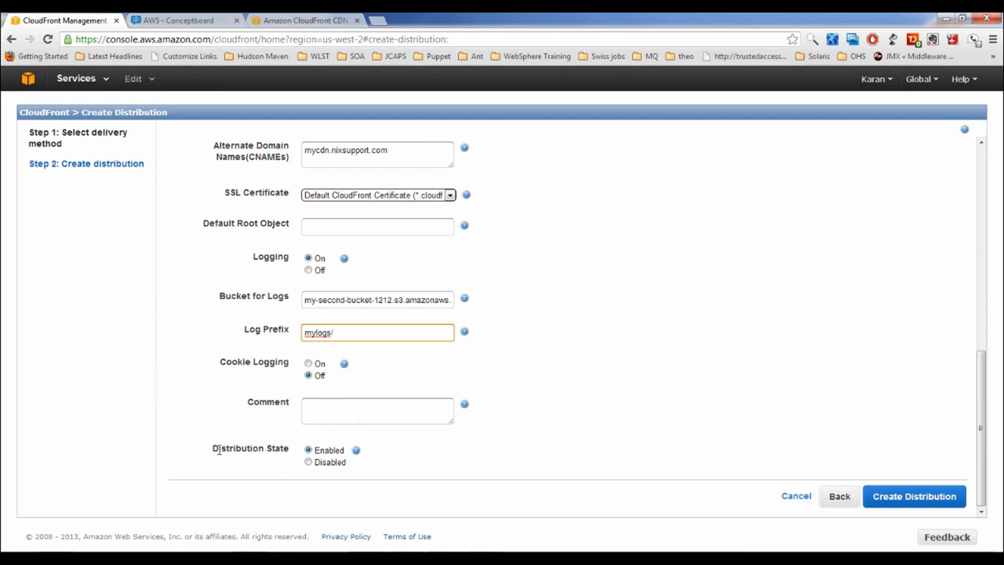
pyautogui.moveTo(218, 448); pyautogui.dragTo(292, 451)
# Create the Download distribution for mycdn.nixsupport.com with the configured settings
pyautogui.click(248, 484)
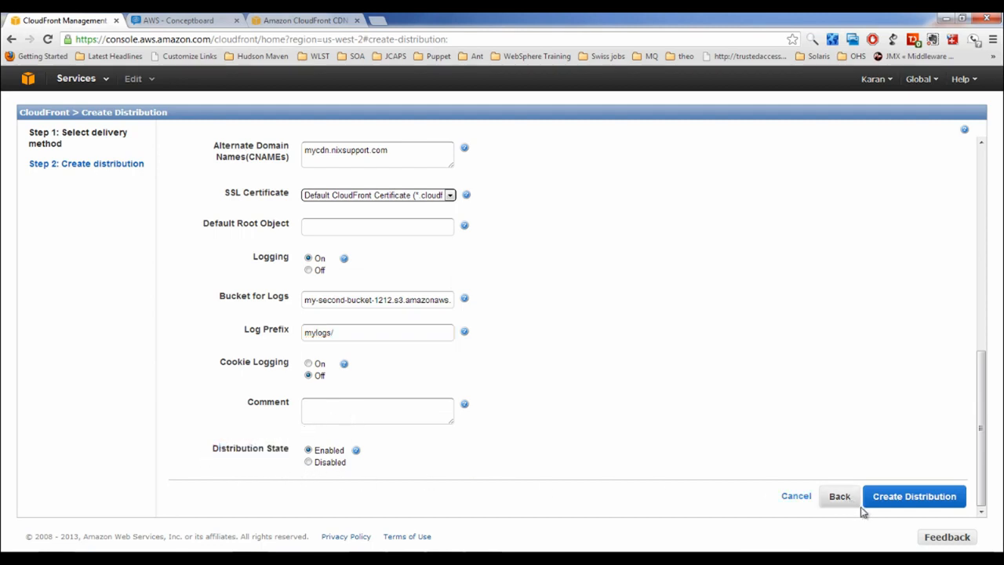
pyautogui.click(896, 497)
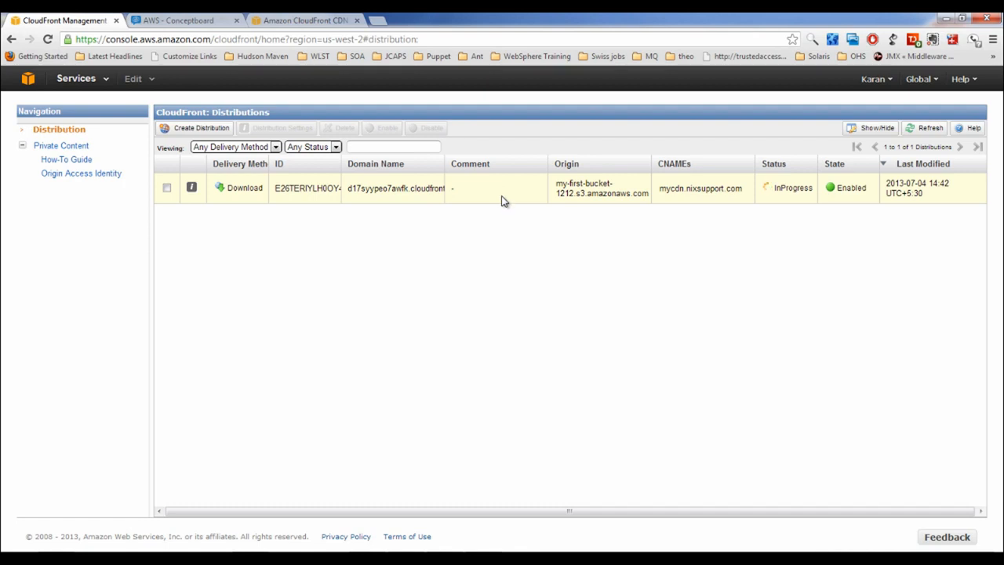
pyautogui.click(190, 189)
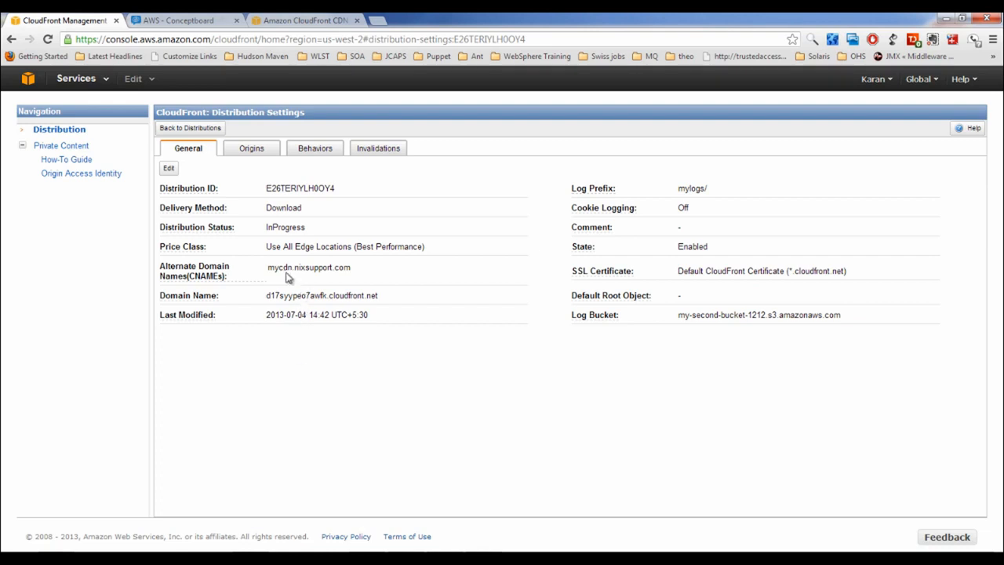
pyautogui.moveTo(268, 295); pyautogui.dragTo(384, 298)
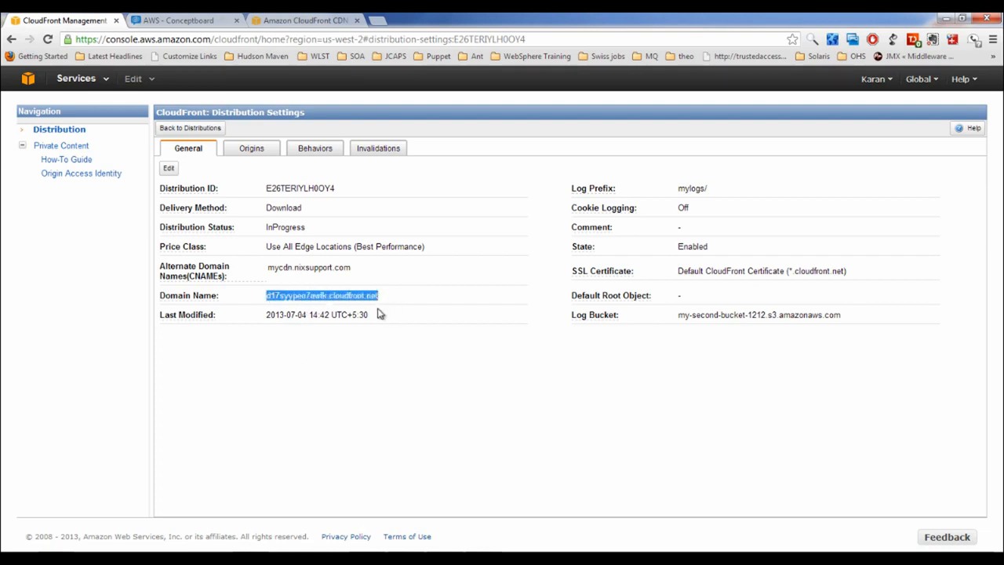
pyautogui.click(269, 267)
pyautogui.moveTo(269, 267); pyautogui.dragTo(353, 269)
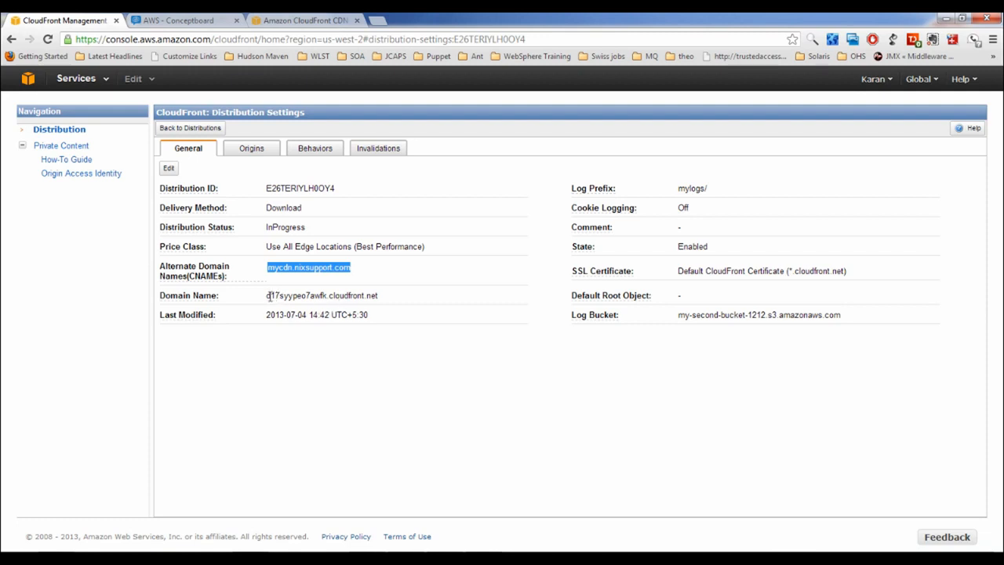
pyautogui.moveTo(268, 297); pyautogui.dragTo(383, 298)
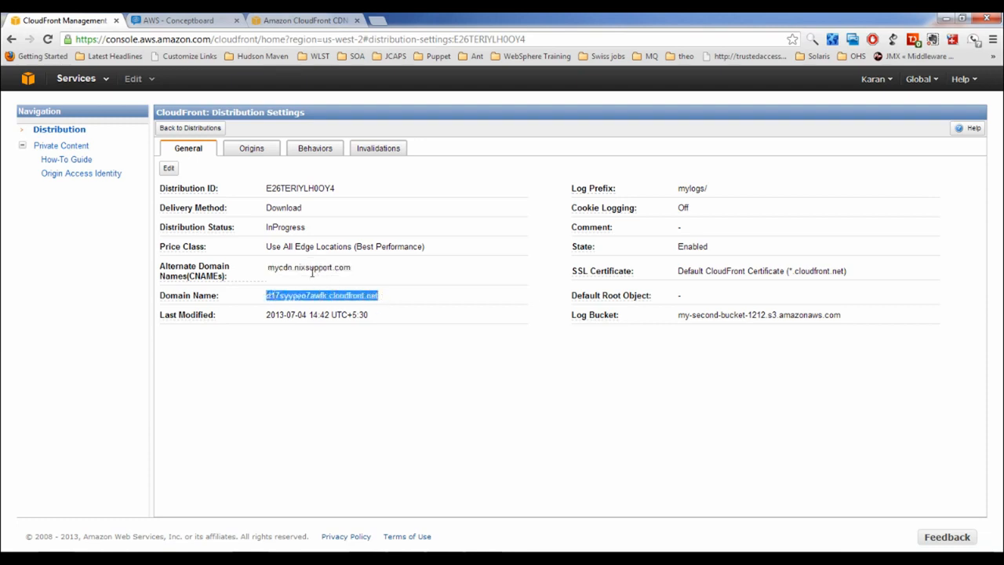
pyautogui.moveTo(268, 268); pyautogui.dragTo(352, 266)
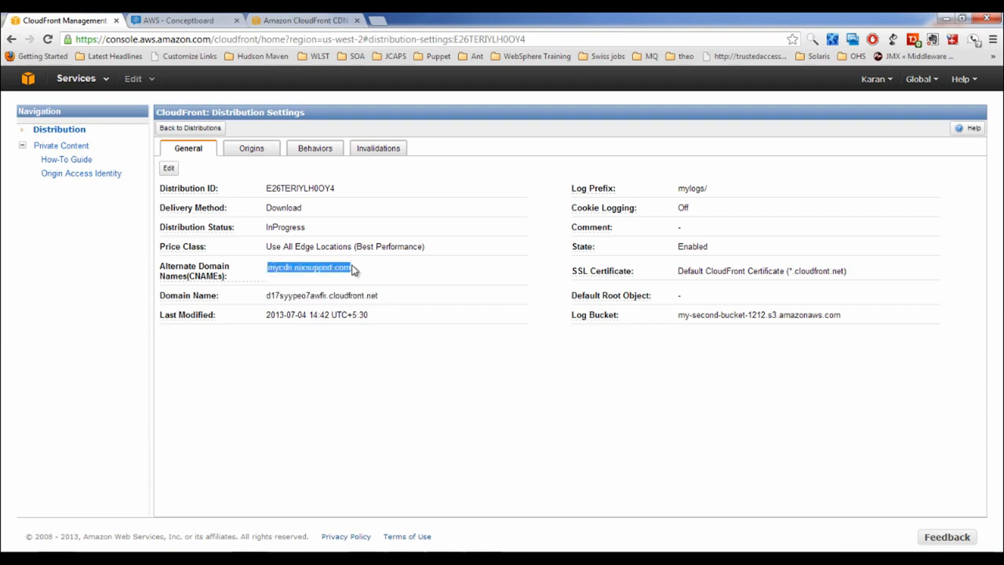
pyautogui.click(264, 153)
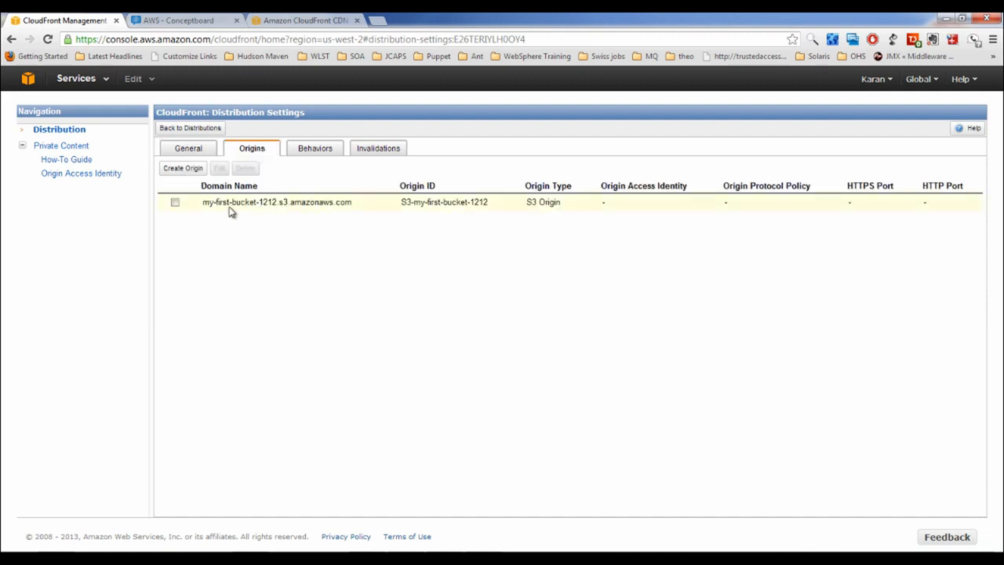
pyautogui.moveTo(205, 202); pyautogui.dragTo(355, 203)
pyautogui.click(323, 234)
pyautogui.moveTo(229, 202); pyautogui.dragTo(271, 203)
pyautogui.click(270, 203)
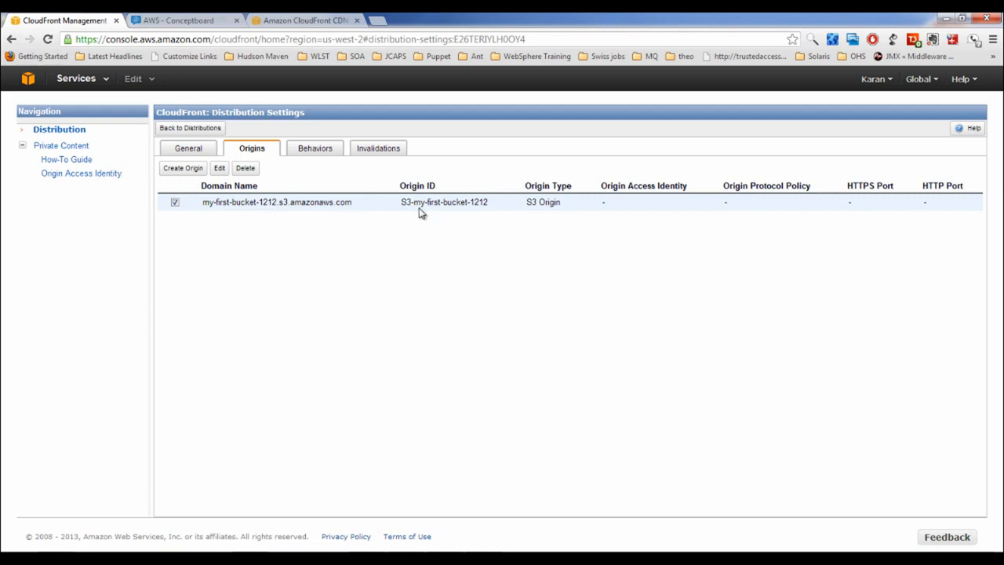
pyautogui.moveTo(412, 202); pyautogui.dragTo(557, 203)
pyautogui.click(199, 152)
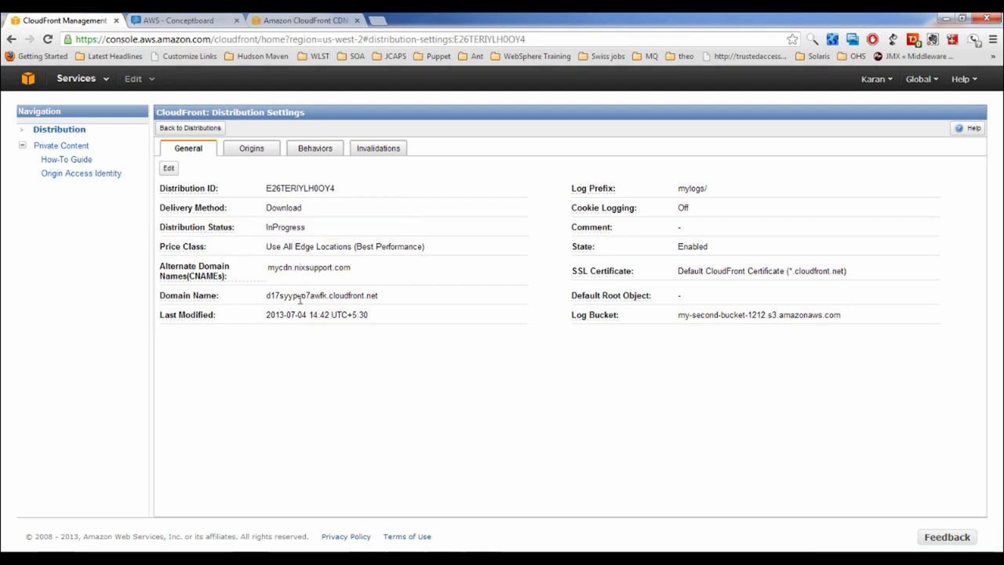
# Highlight the distribution's CloudFront domain name and check the Global region list
pyautogui.moveTo(269, 295); pyautogui.dragTo(384, 302)
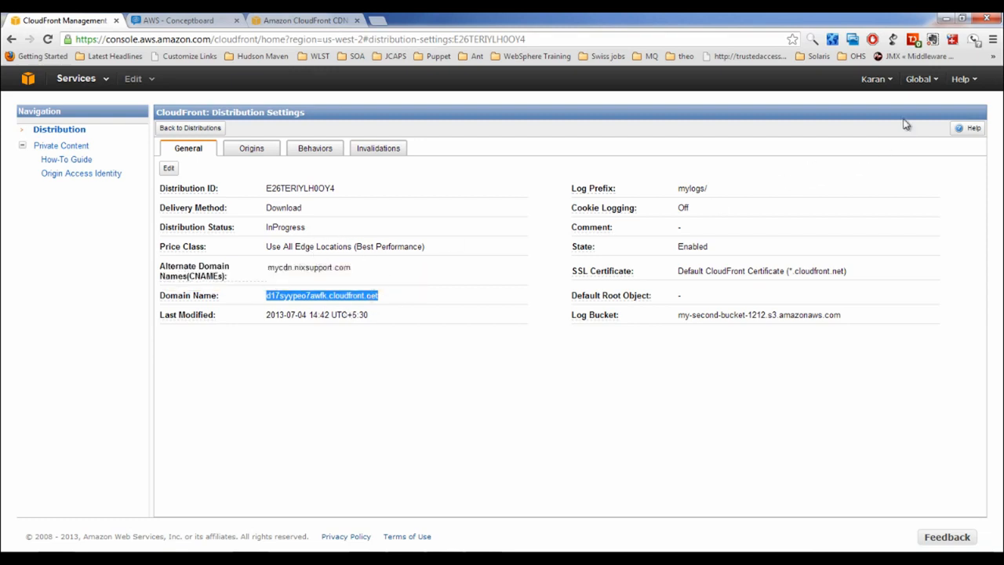
pyautogui.click(931, 81)
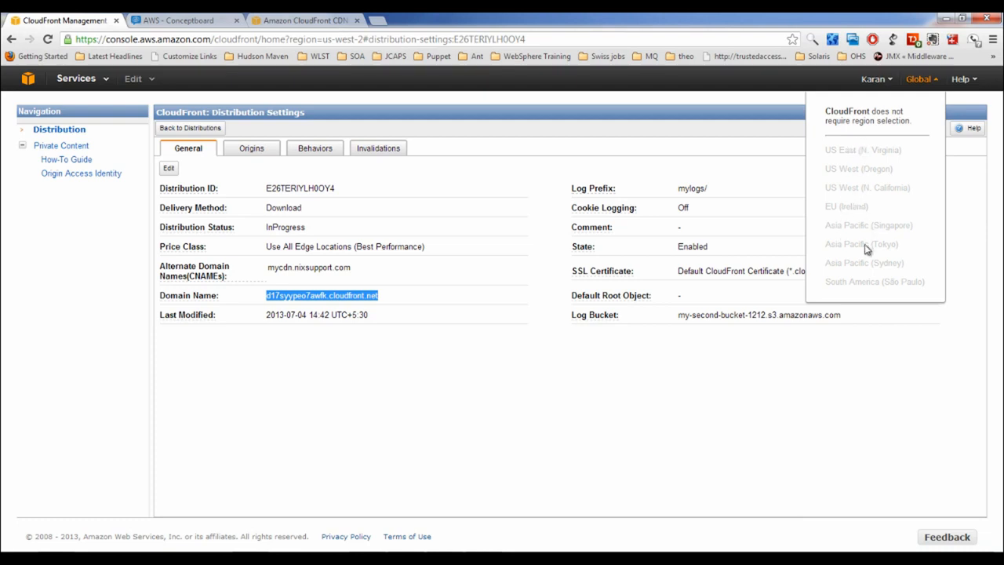
pyautogui.click(713, 377)
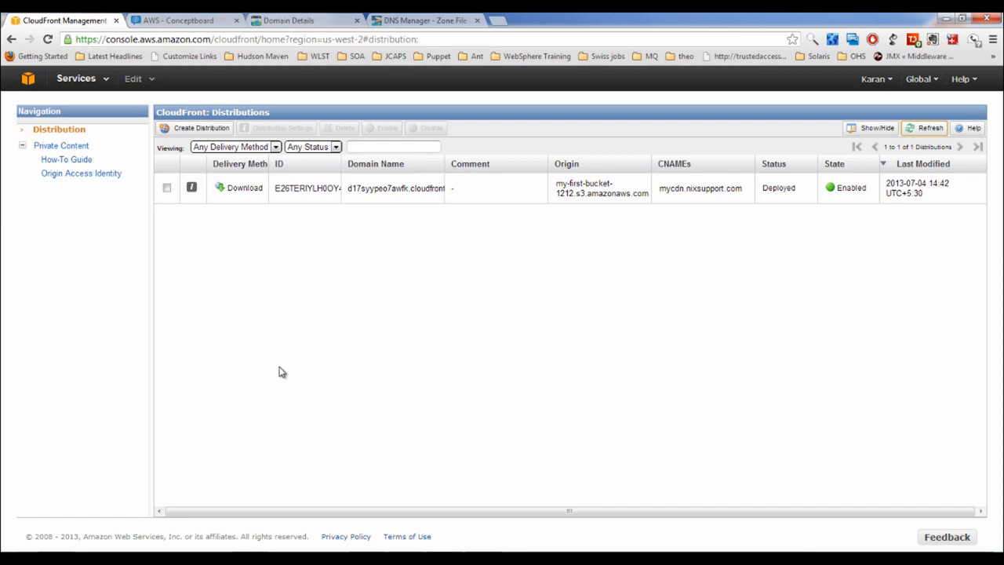
# Confirm test.html is in my-first-bucket-1212 in CloudBerry Explorer, then return to the distributions list
pyautogui.click(393, 559)
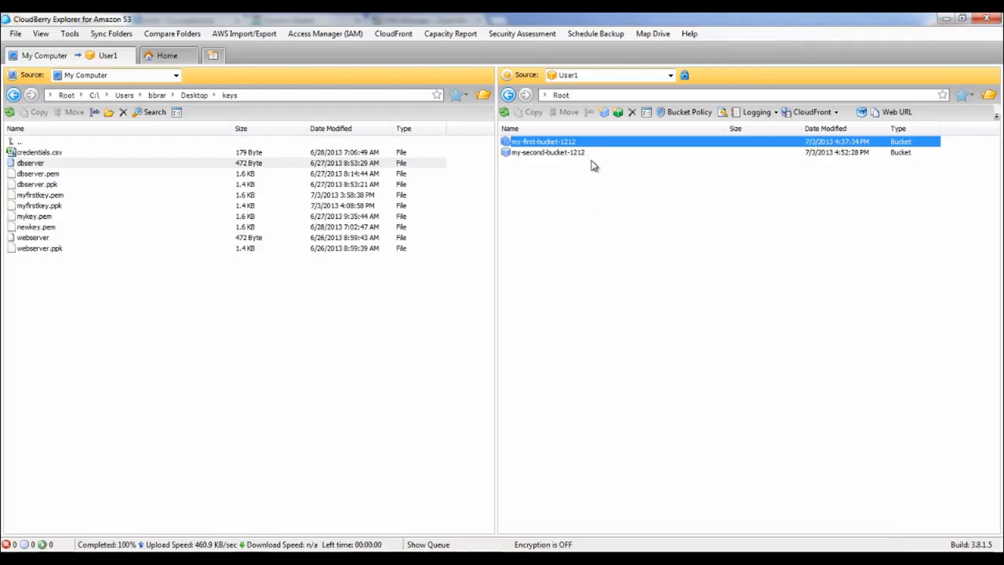
pyautogui.doubleClick(557, 142)
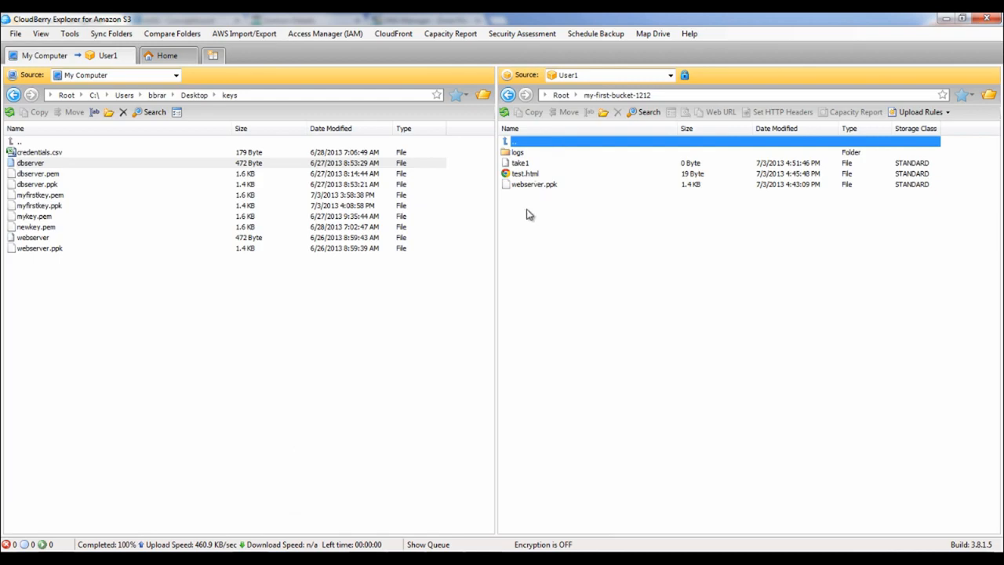
pyautogui.click(532, 174)
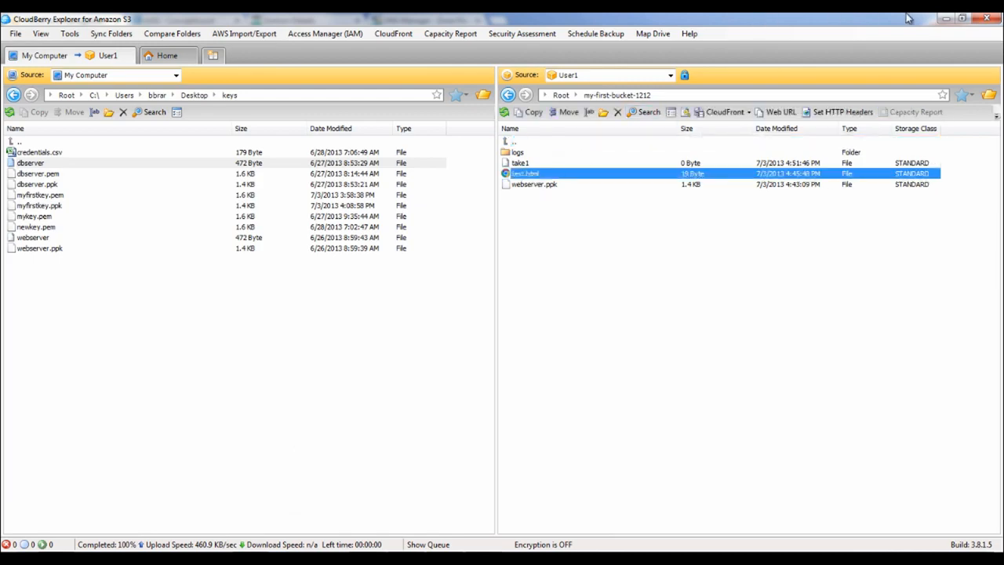
pyautogui.click(945, 18)
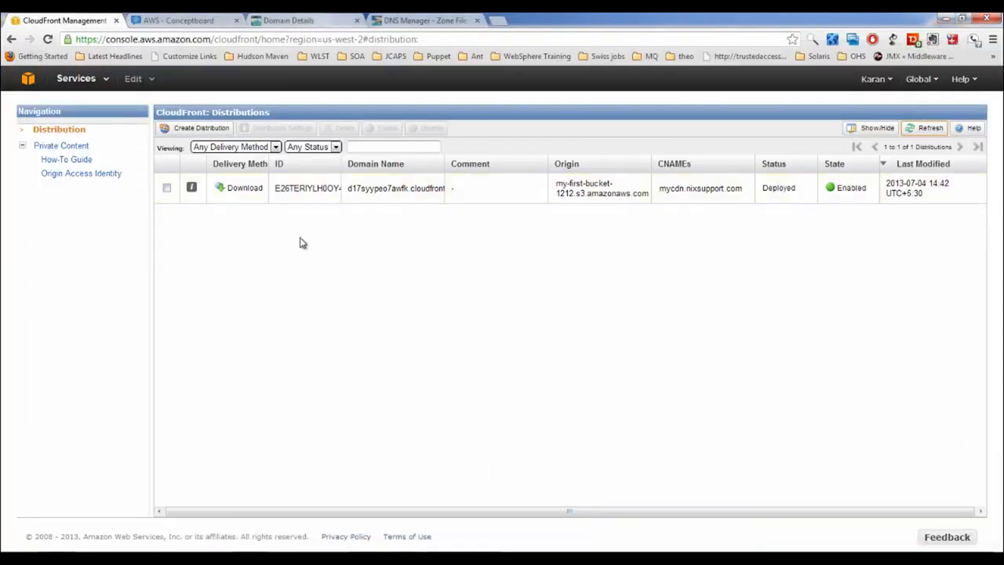
# Copy the Domain Name from the distribution's Distribution Settings, then start a new browser tab
pyautogui.click(167, 187)
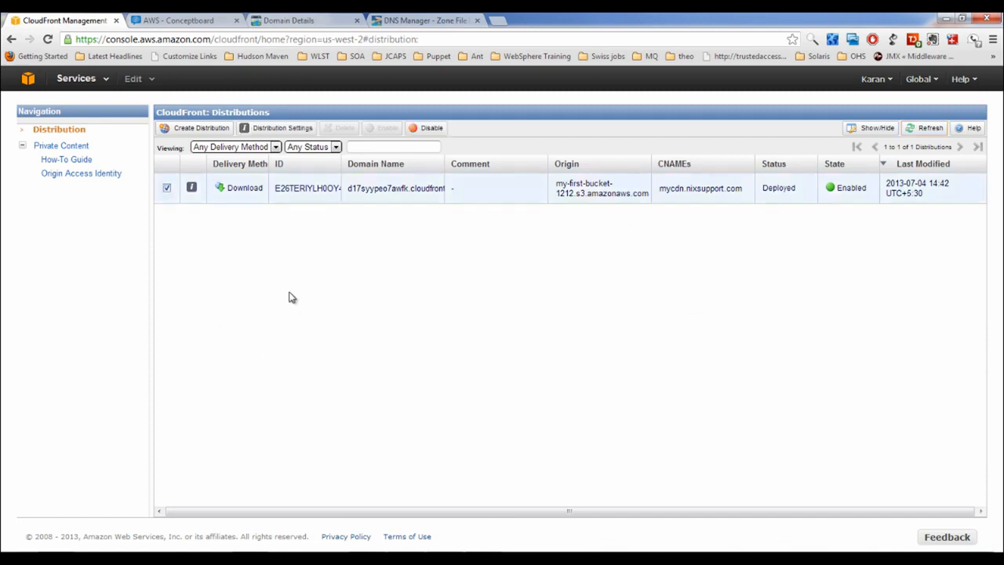
pyautogui.click(191, 188)
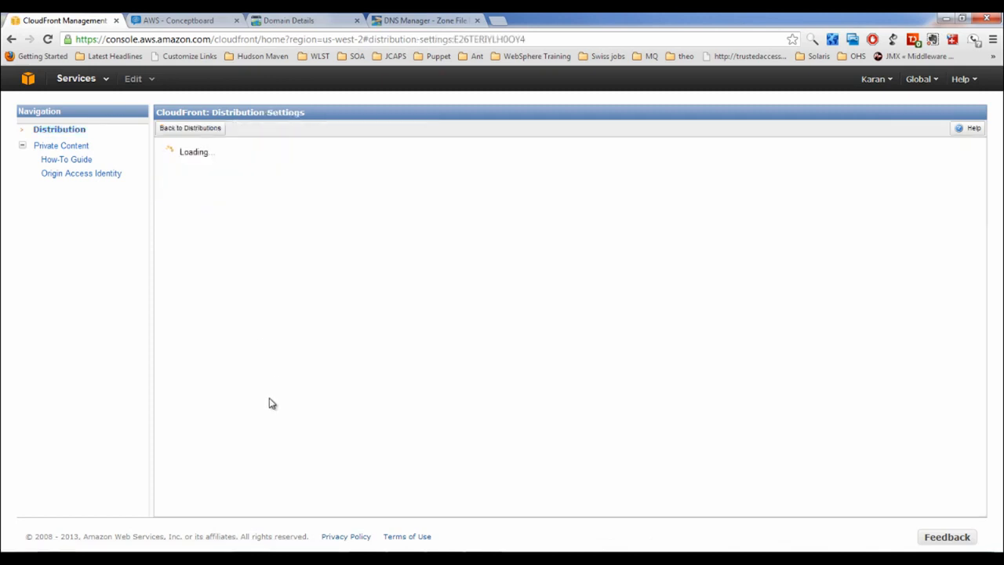
pyautogui.moveTo(266, 296); pyautogui.dragTo(328, 296)
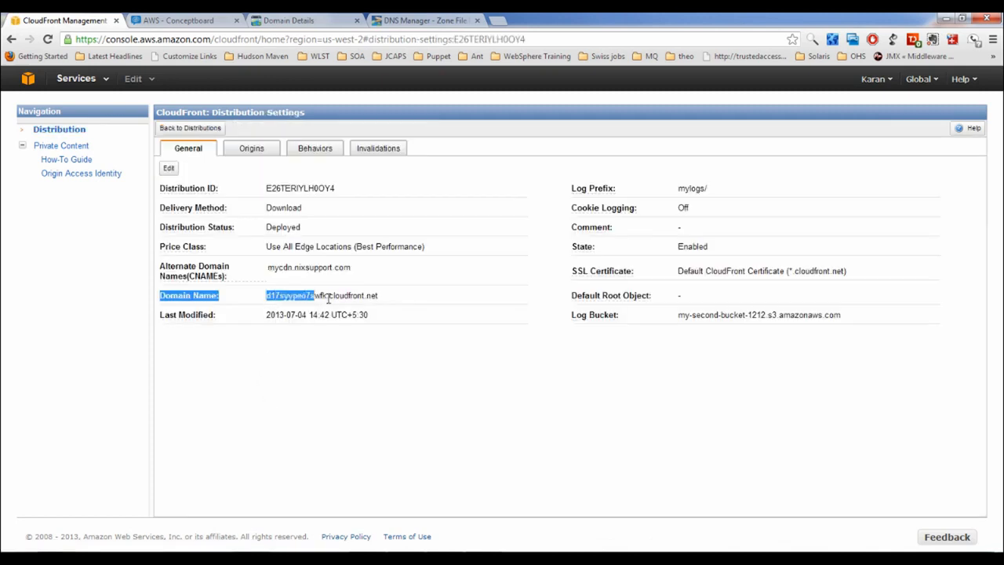
pyautogui.moveTo(267, 297); pyautogui.dragTo(388, 298)
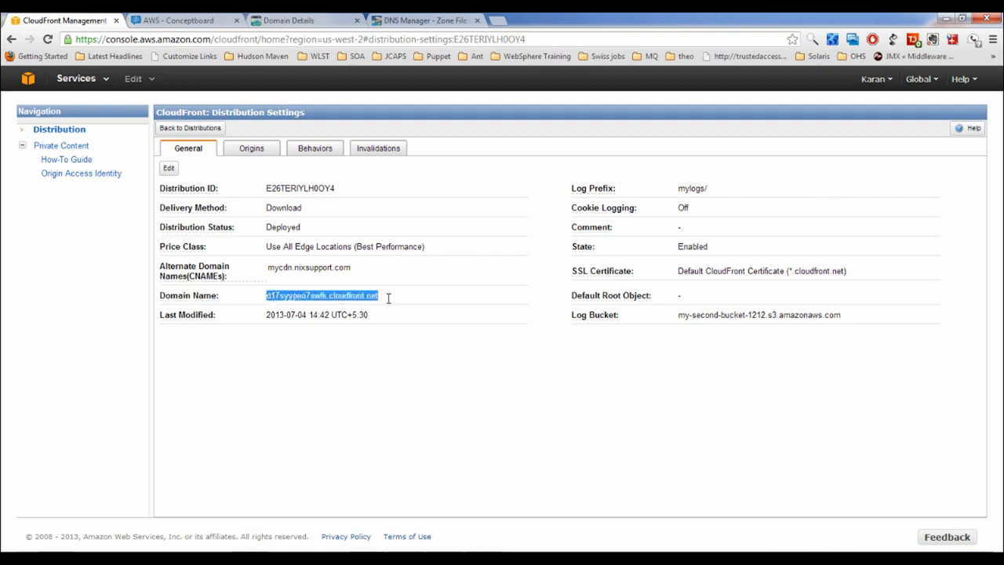
pyautogui.click(500, 20)
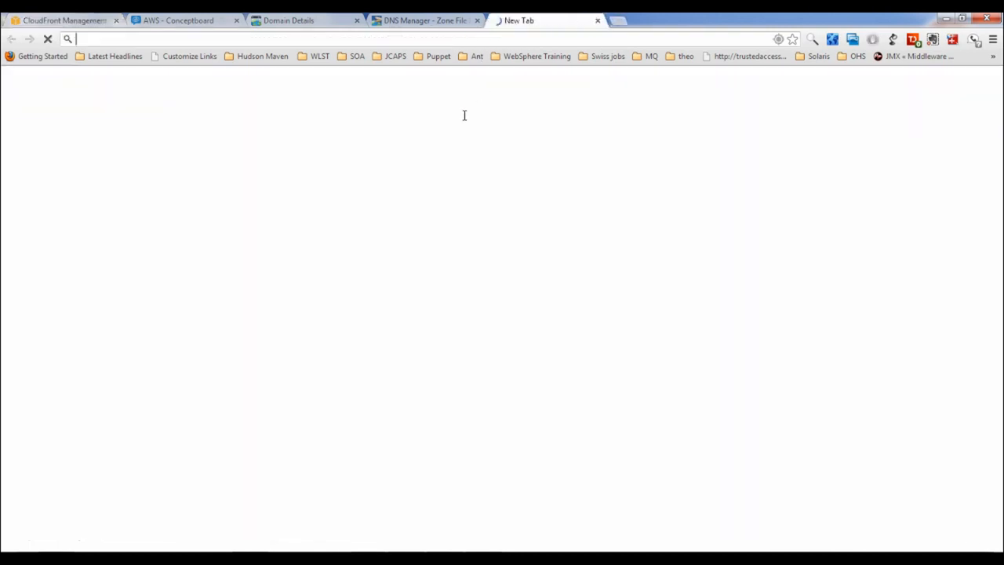
# Load d17syypeo7awfk.cloudfront.net/test.html, verify 'This is a test html' appears, and return to the console
pyautogui.write('d17syypeo7awfk.cloudfront.net')
pyautogui.write('/test')
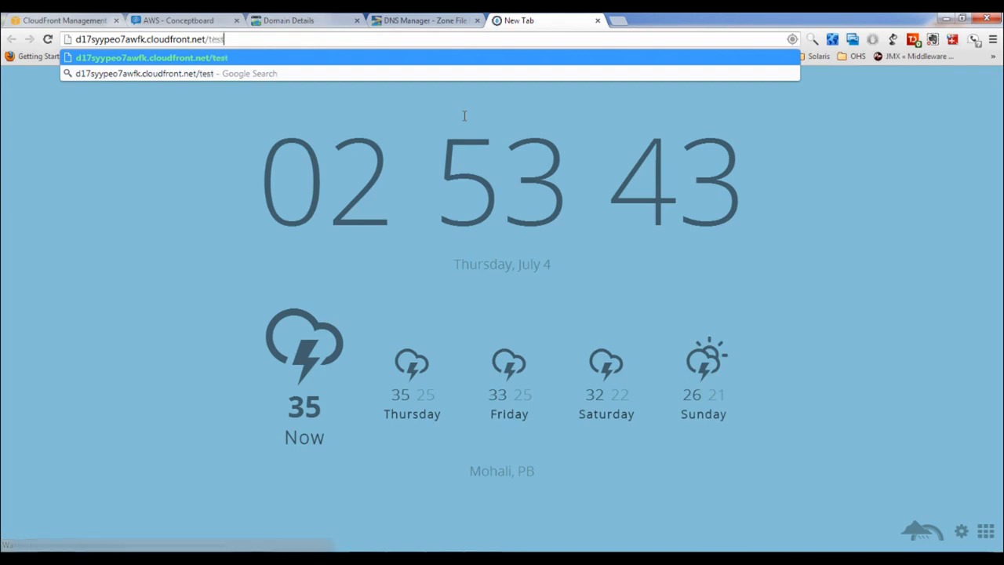
pyautogui.write('.html')
pyautogui.press('Return')
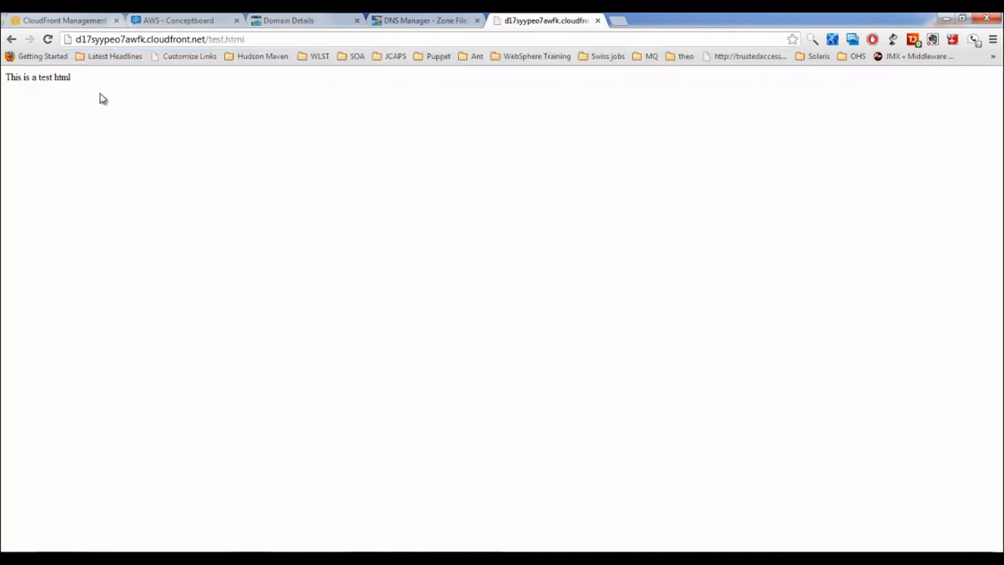
pyautogui.tripleClick(45, 78)
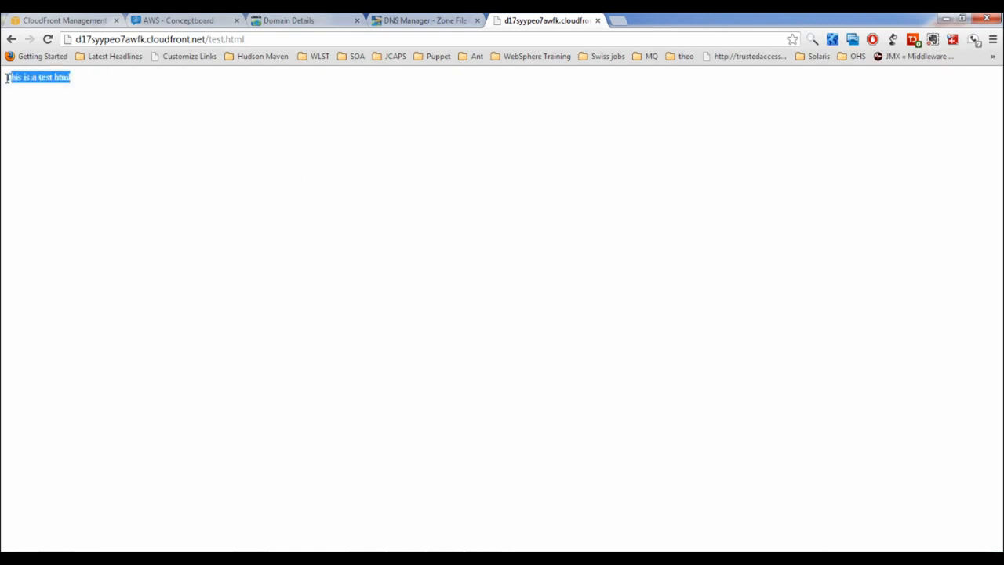
pyautogui.click(152, 105)
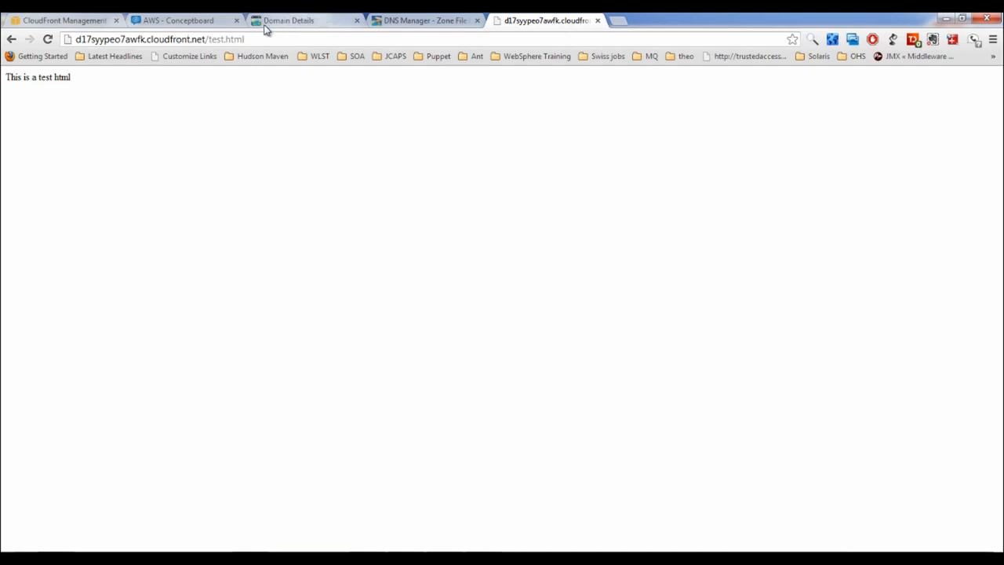
pyautogui.click(35, 23)
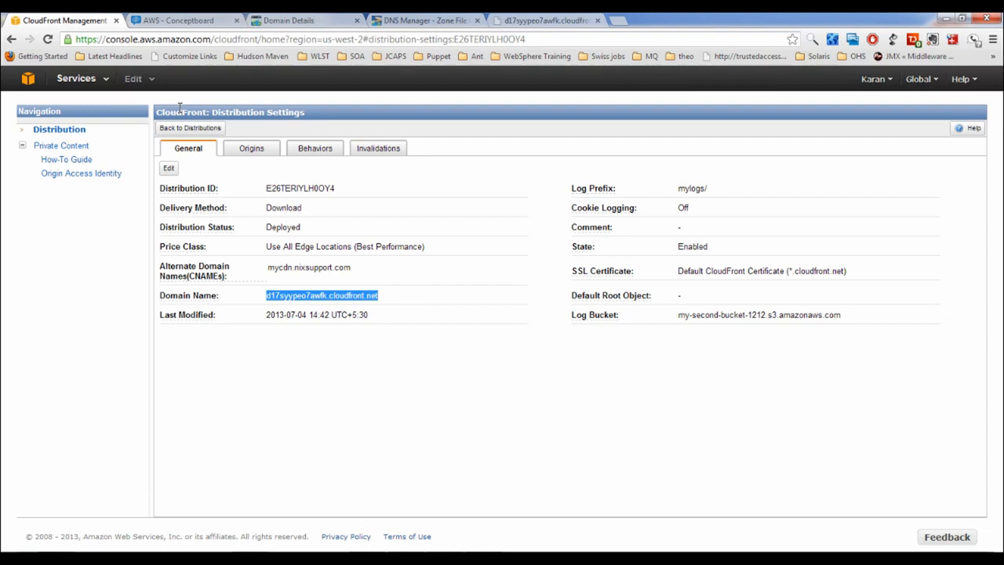
# Copy my-first-bucket-1212.s3.amazonaws.com from the Origins tab, then switch to the test page tab
pyautogui.click(252, 149)
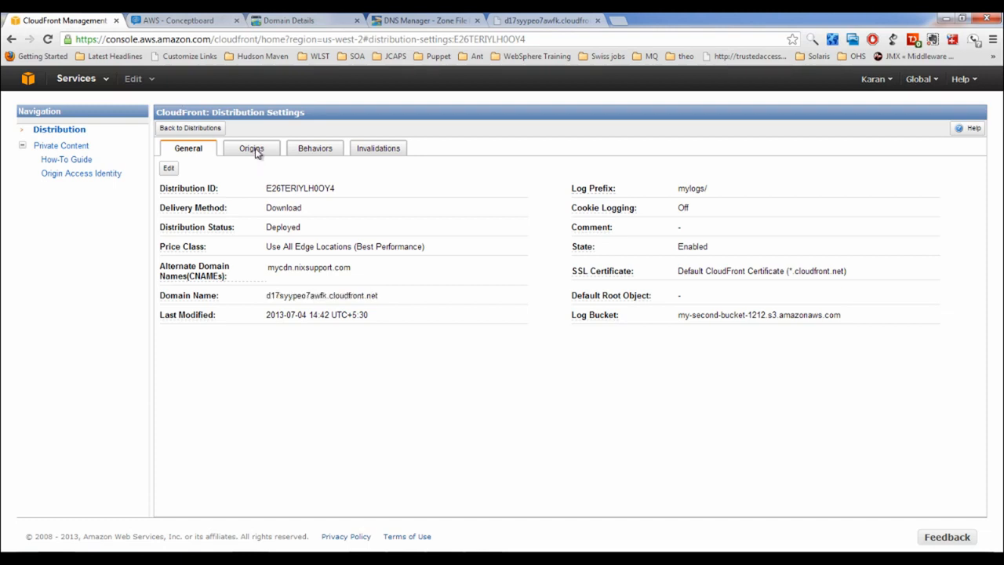
pyautogui.click(175, 203)
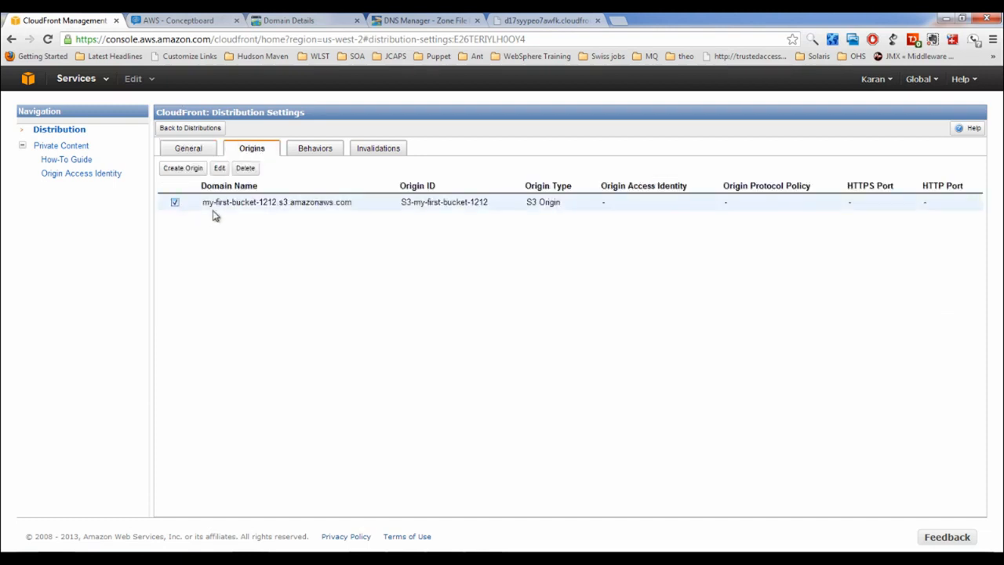
pyautogui.moveTo(204, 206); pyautogui.dragTo(352, 209)
pyautogui.hotkey('ctrl', 'c')
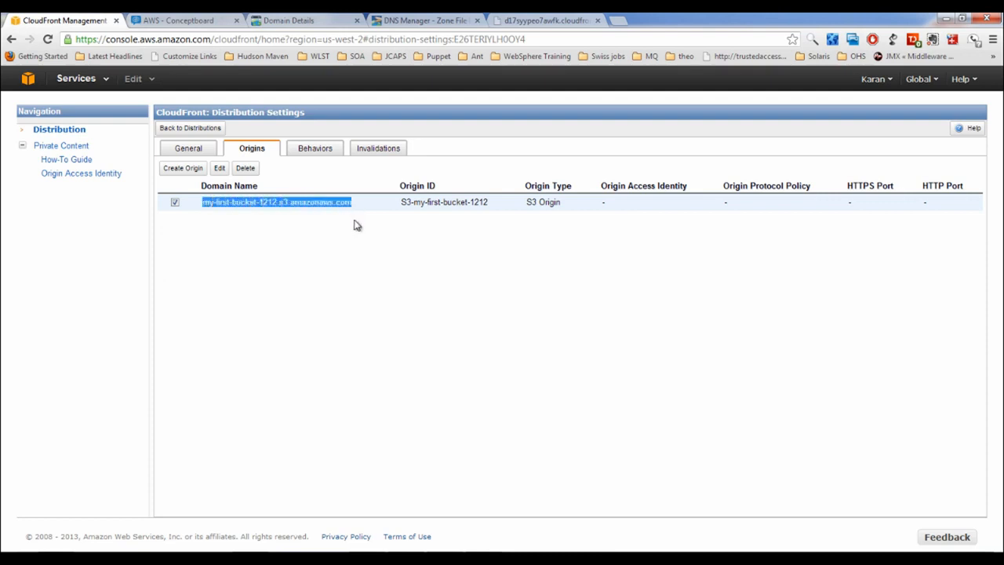
pyautogui.click(548, 21)
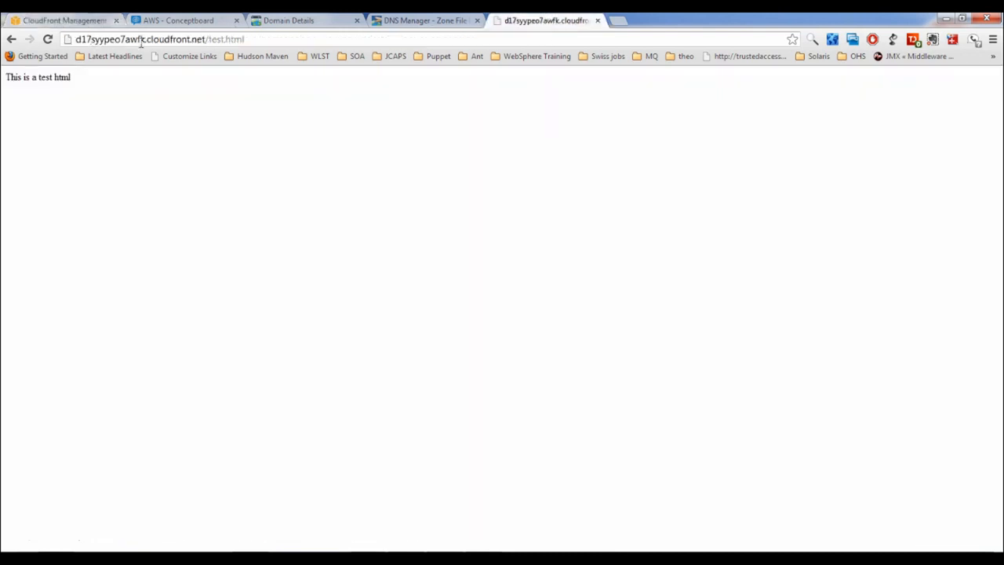
# Load test.html directly from my-first-bucket-1212.s3.amazonaws.com and return to the console tab
pyautogui.moveTo(205, 41); pyautogui.dragTo(3, 43)
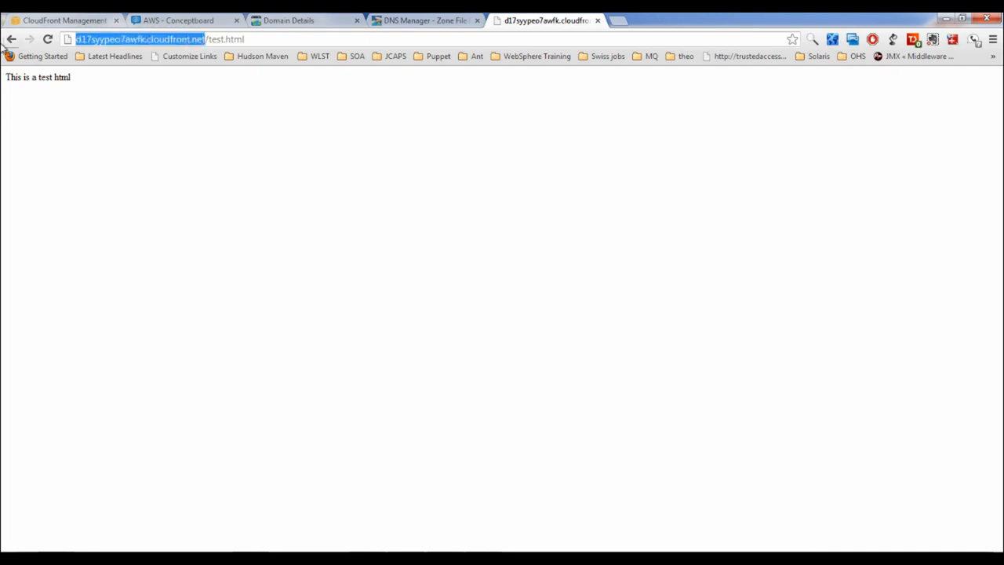
pyautogui.hotkey('ctrl', 'v')
pyautogui.press('Return')
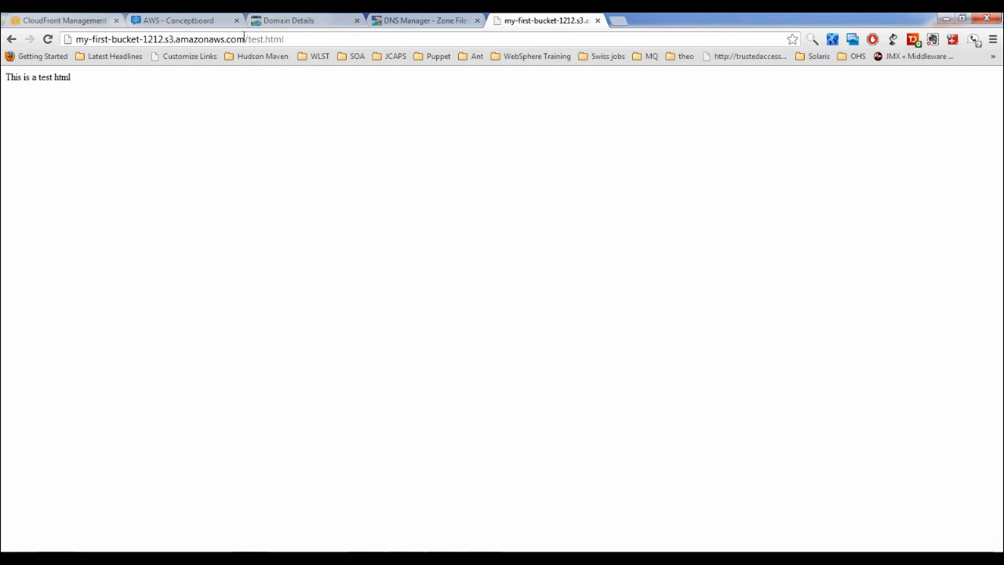
pyautogui.moveTo(245, 39); pyautogui.dragTo(6, 49)
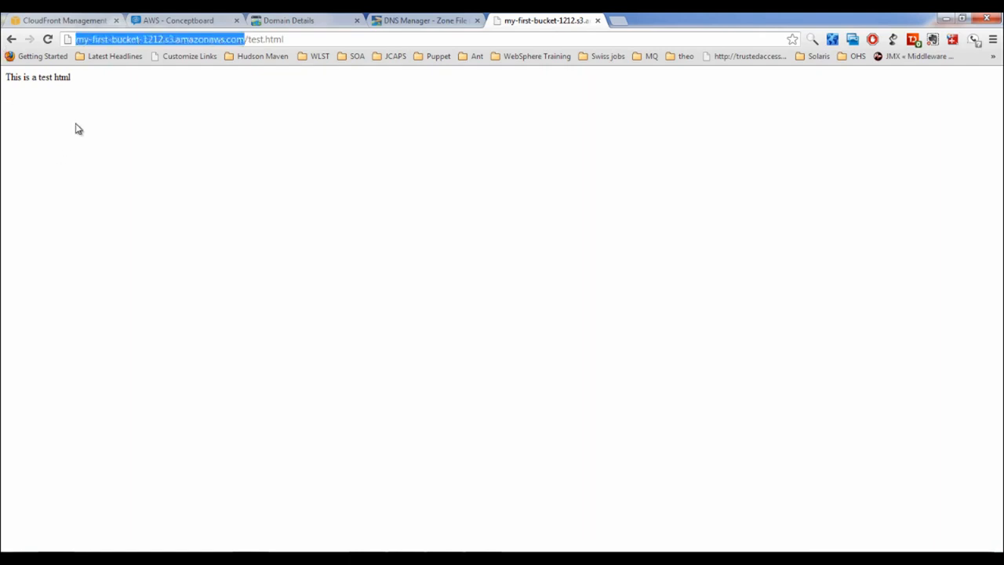
pyautogui.doubleClick(125, 38)
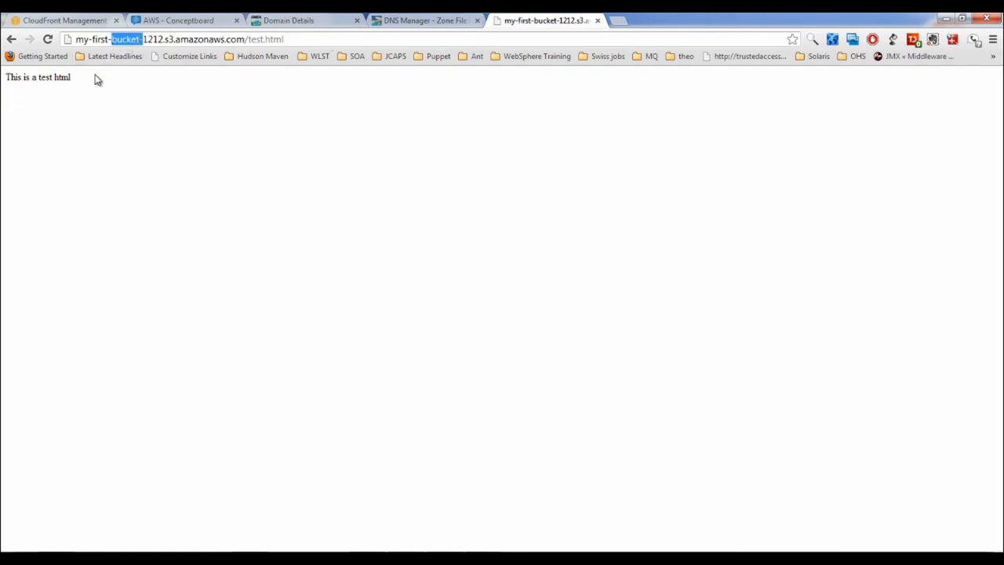
pyautogui.click(69, 21)
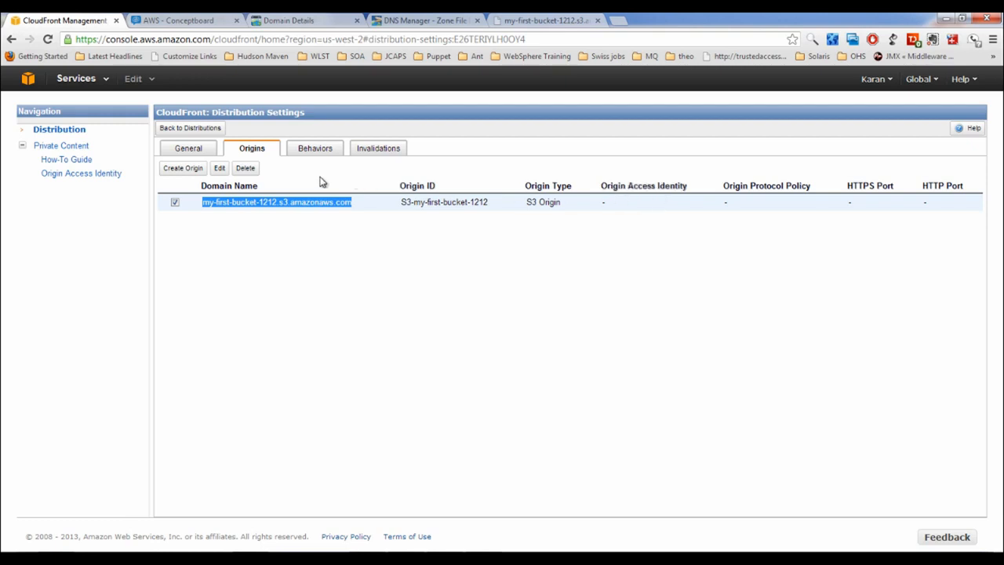
# Review the distribution's General details and select its CloudFront domain name, then go to the nixsupport.com zone file
pyautogui.click(188, 149)
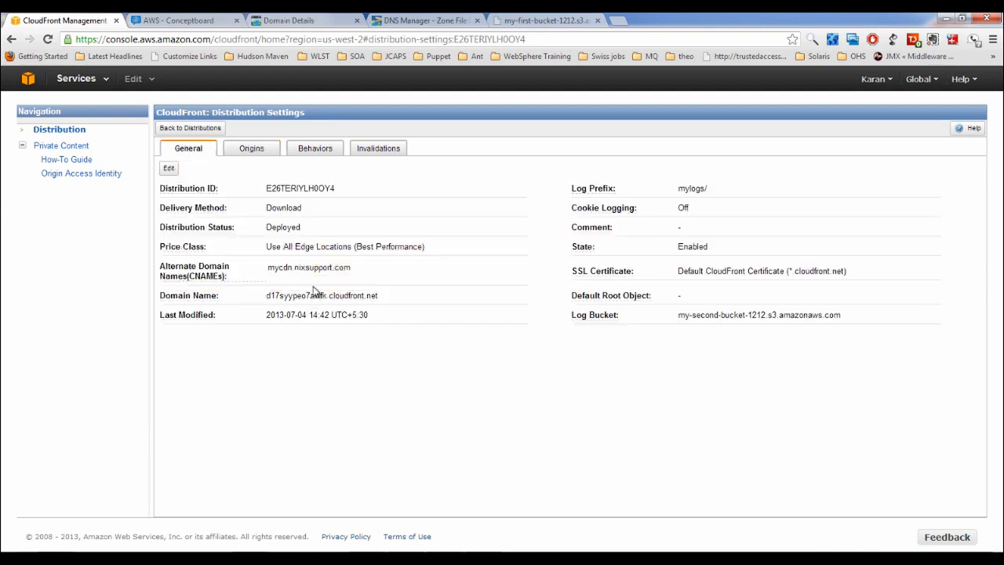
pyautogui.doubleClick(286, 296)
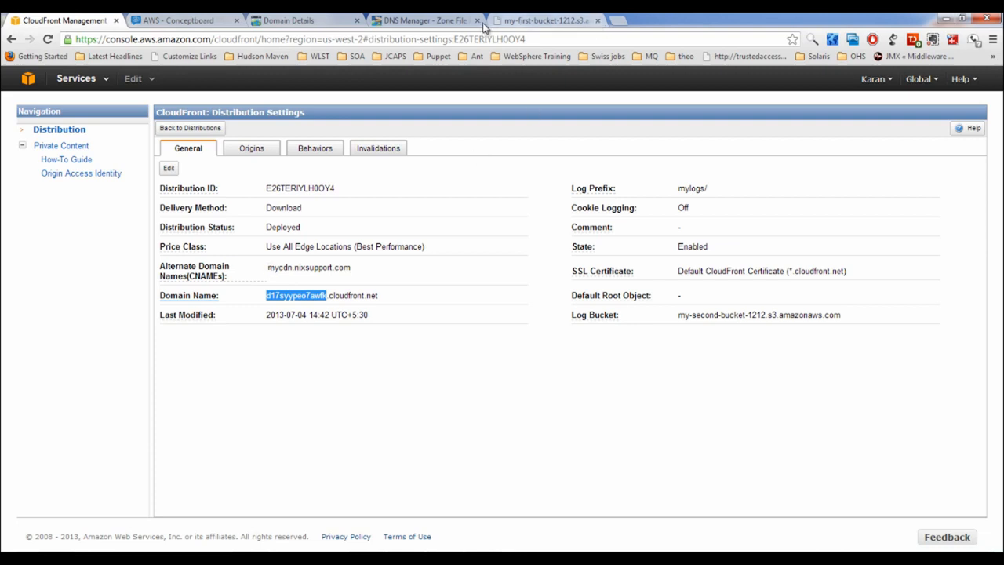
pyautogui.click(428, 21)
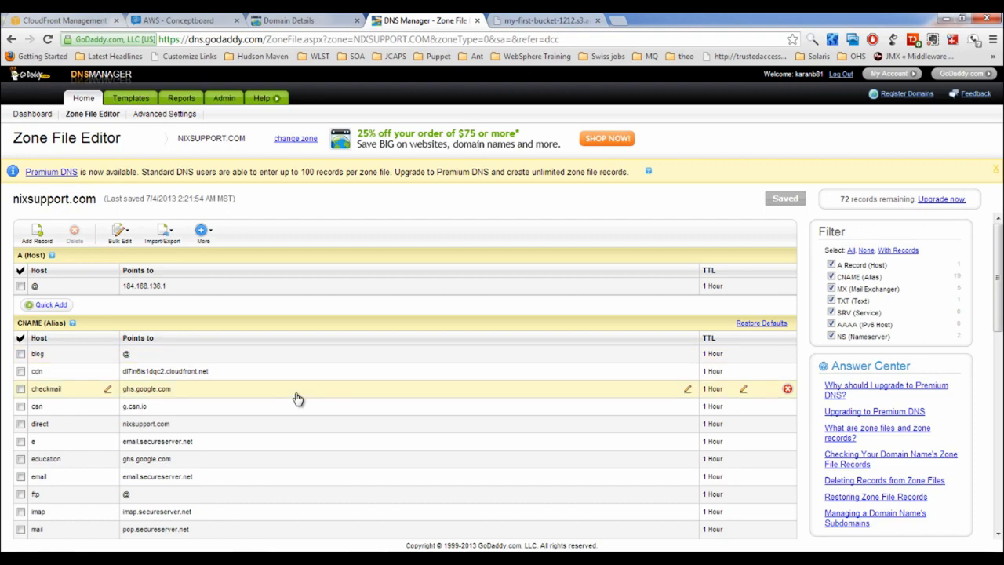
# Quick-add a new CNAME record and start the host name with 'my'
pyautogui.scroll(-3, 298, 399)
pyautogui.scroll(-4, 308, 379)
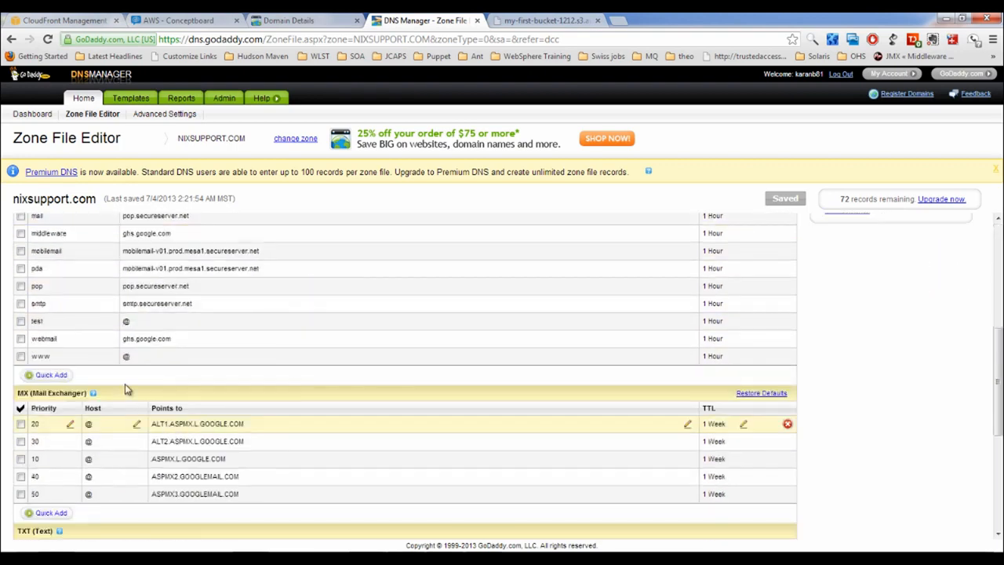
pyautogui.click(62, 375)
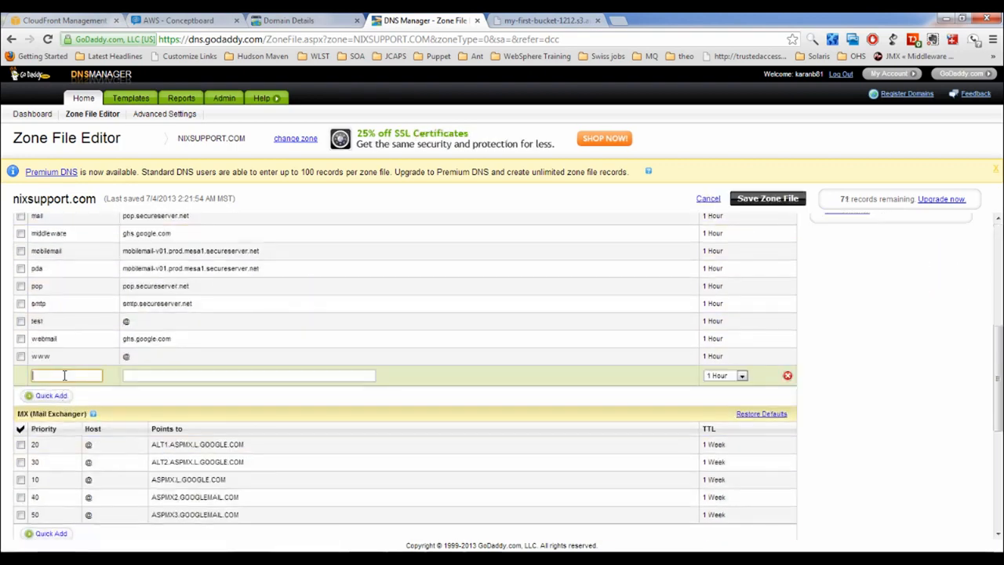
pyautogui.write('mycdn')
# Copy the full CloudFront domain d17syypeo7awfk.cloudfront.net and paste it as the record's target
pyautogui.click(61, 20)
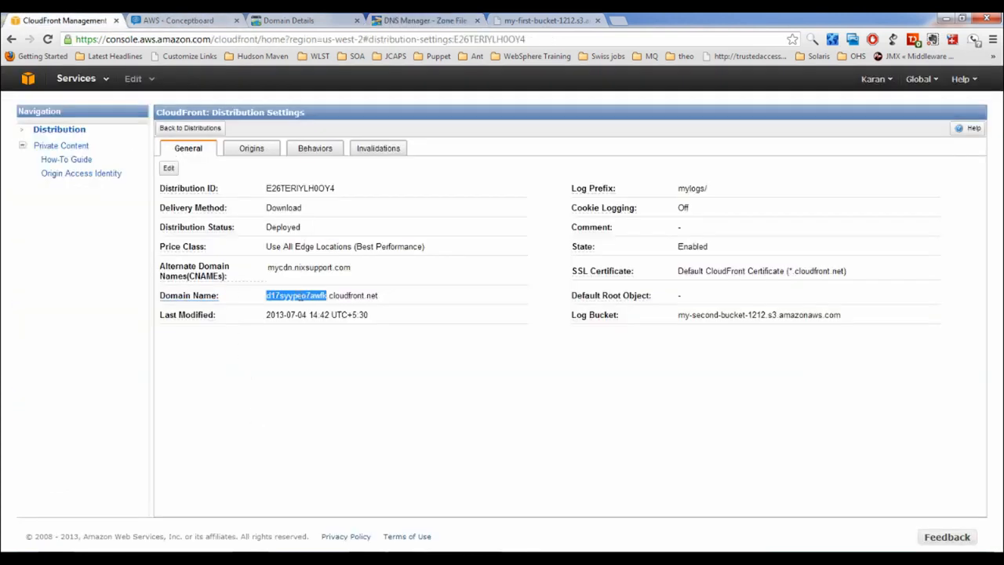
pyautogui.click(266, 296)
pyautogui.moveTo(267, 298); pyautogui.dragTo(382, 292)
pyautogui.rightClick(364, 300)
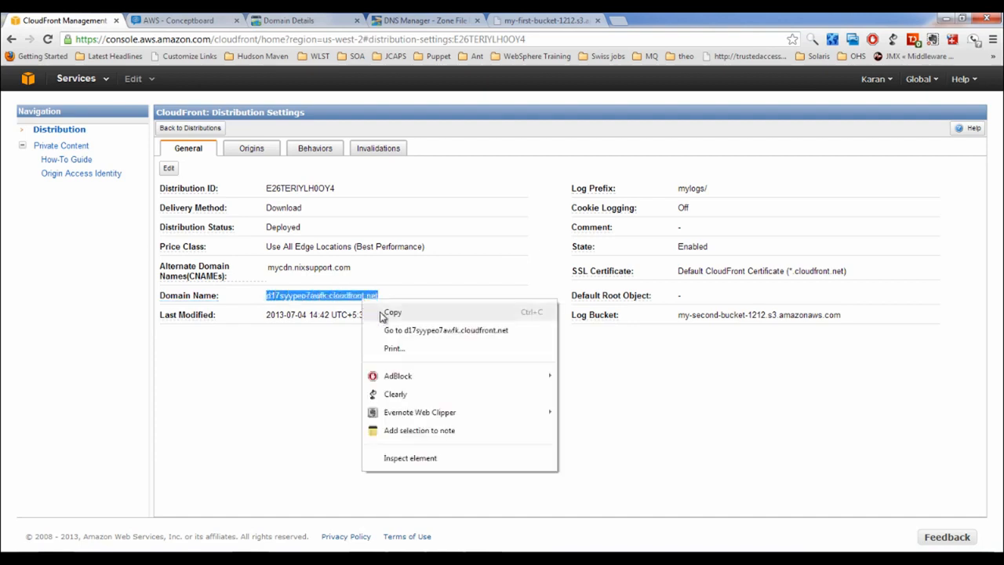
pyautogui.click(385, 314)
pyautogui.hotkey('ctrl', '4')
pyautogui.hotkey('ctrl', 'v')
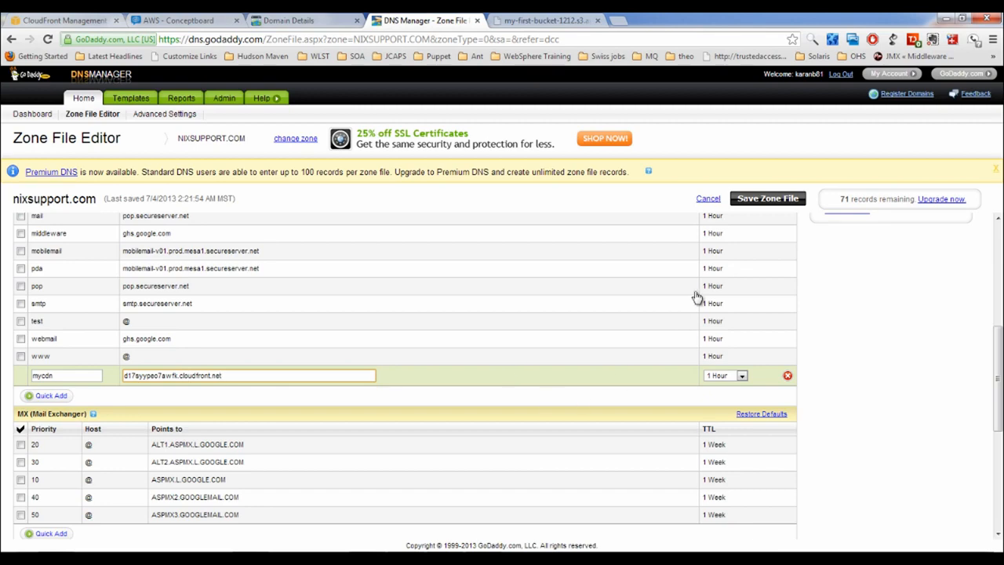
# Save the nixsupport.com zone file and confirm the changes
pyautogui.click(759, 201)
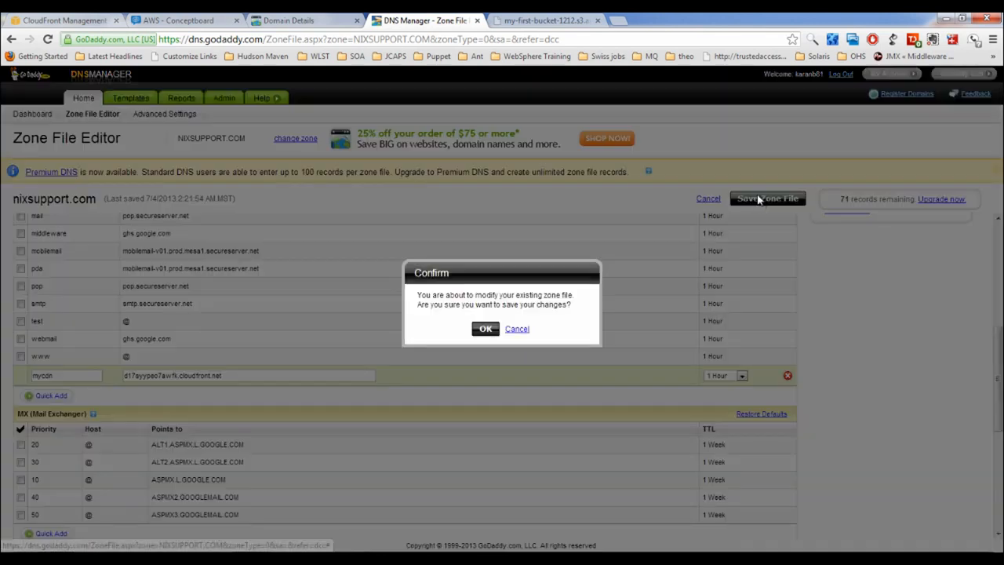
pyautogui.click(483, 329)
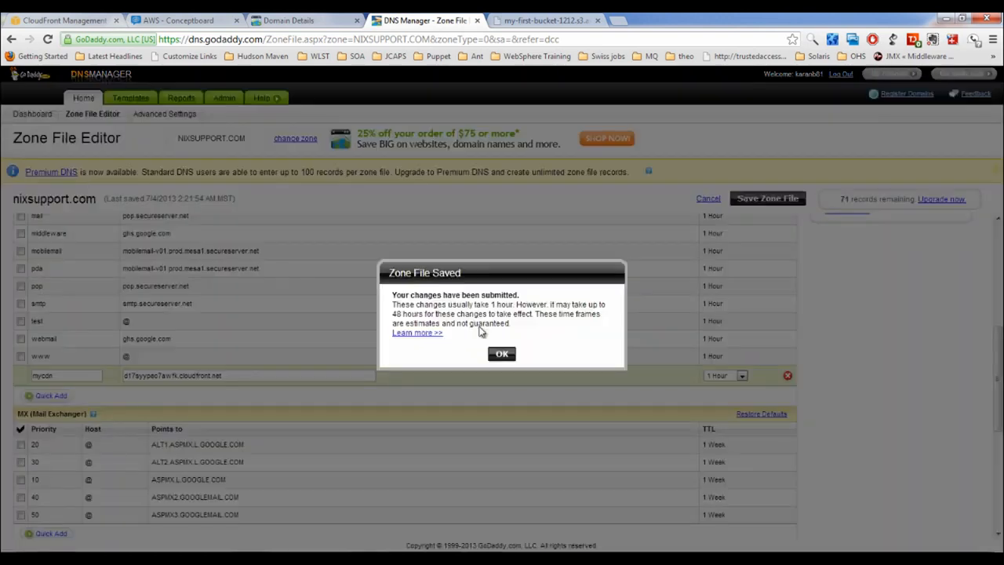
pyautogui.click(504, 356)
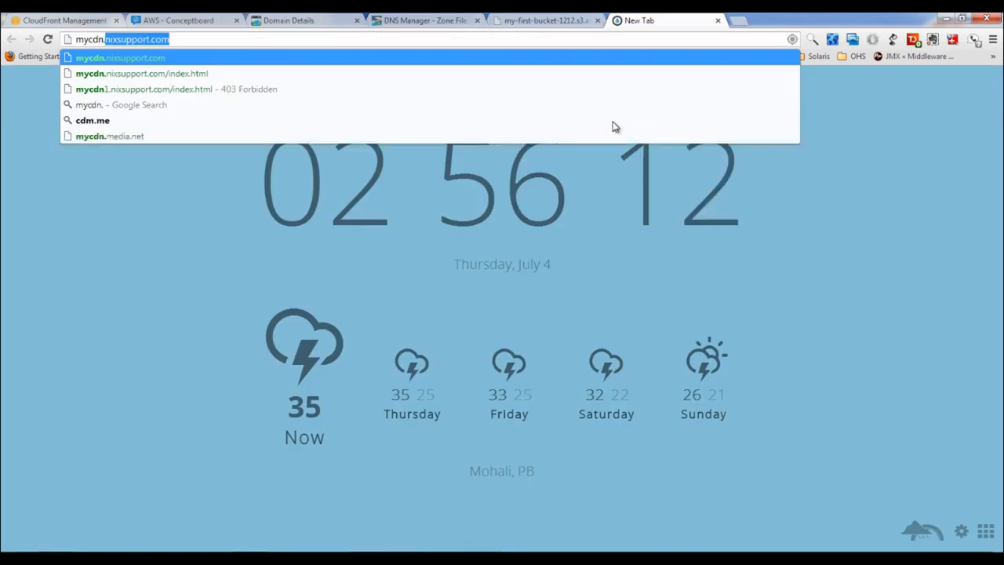
# Load mycdn.nixsupport.com/test.html and compare it with the S3 and cloudfront.net test.html tabs
pyautogui.write('mycdn.nixsuppo')
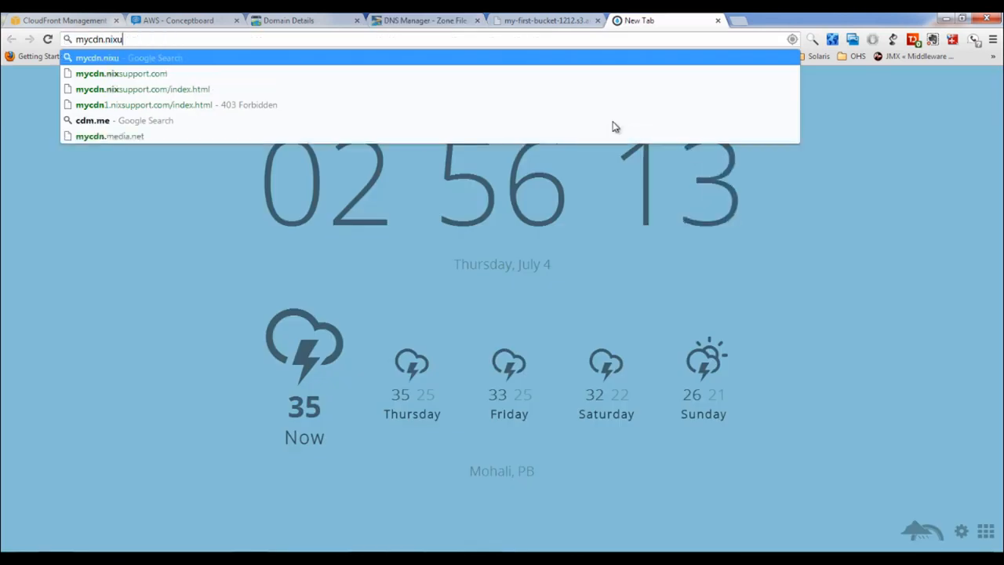
pyautogui.write('rt.com/test.html')
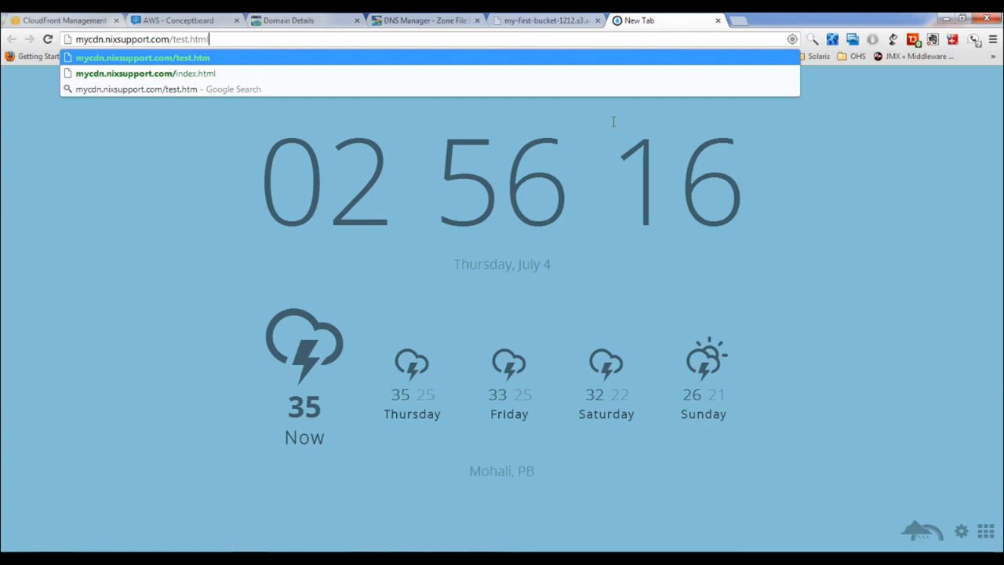
pyautogui.press('Return')
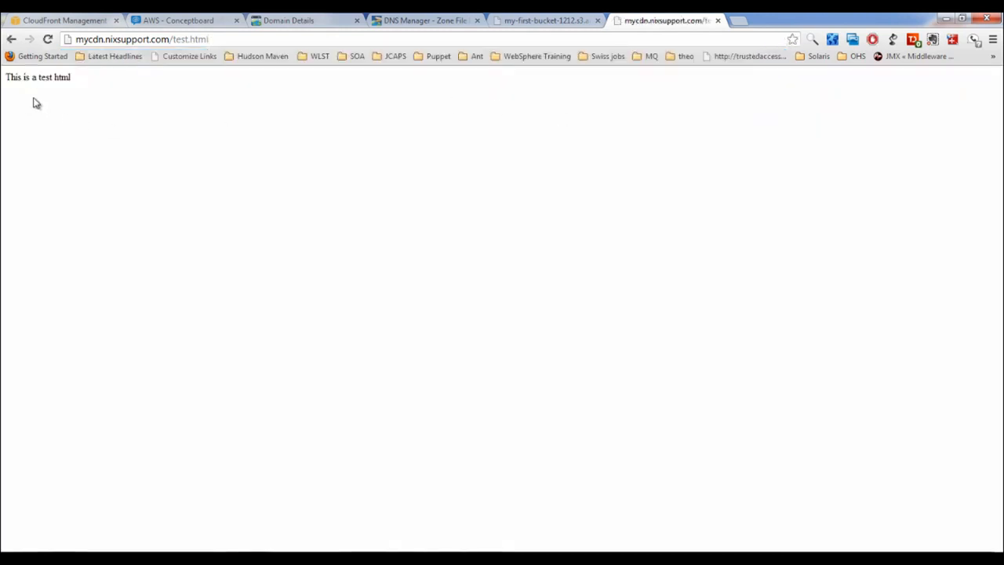
pyautogui.click(508, 24)
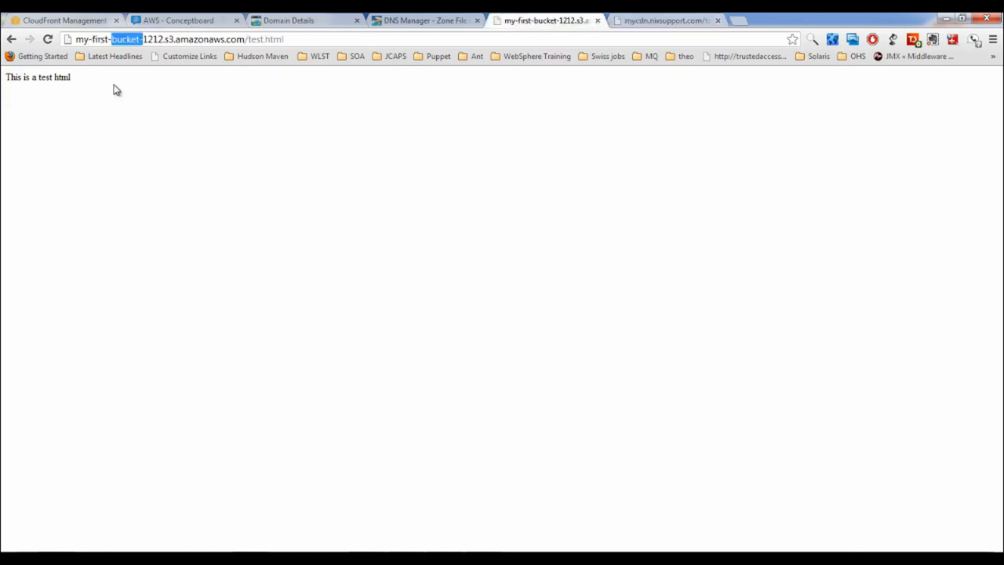
pyautogui.click(9, 39)
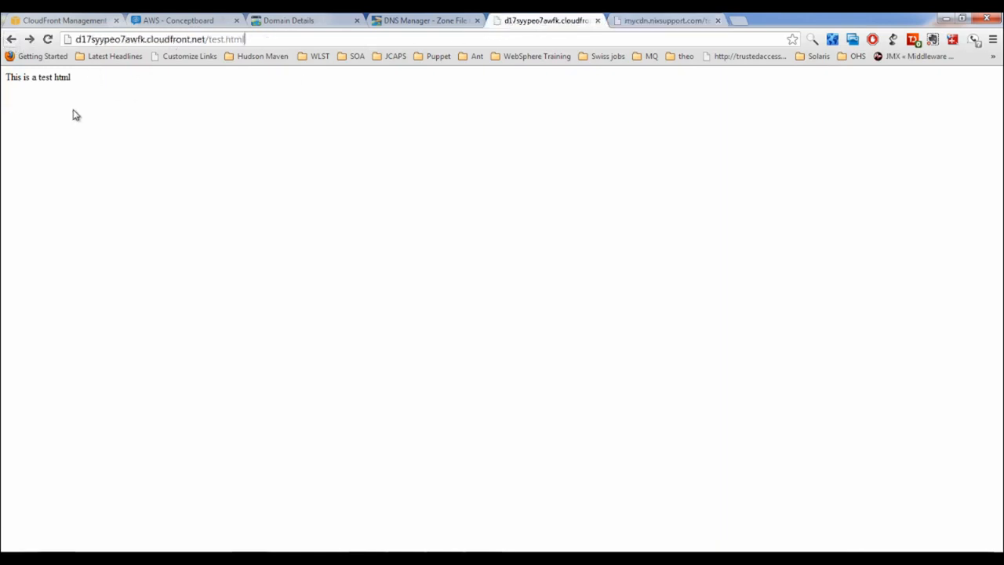
pyautogui.click(653, 22)
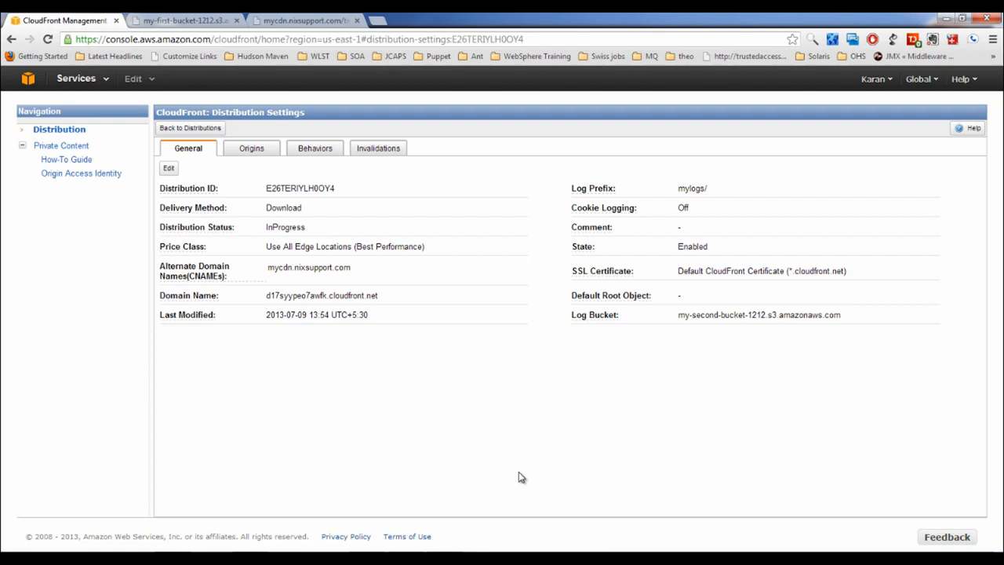
# Compare the test.html tabs, highlighting the S3 bucket host in the direct S3 address
pyautogui.click(166, 22)
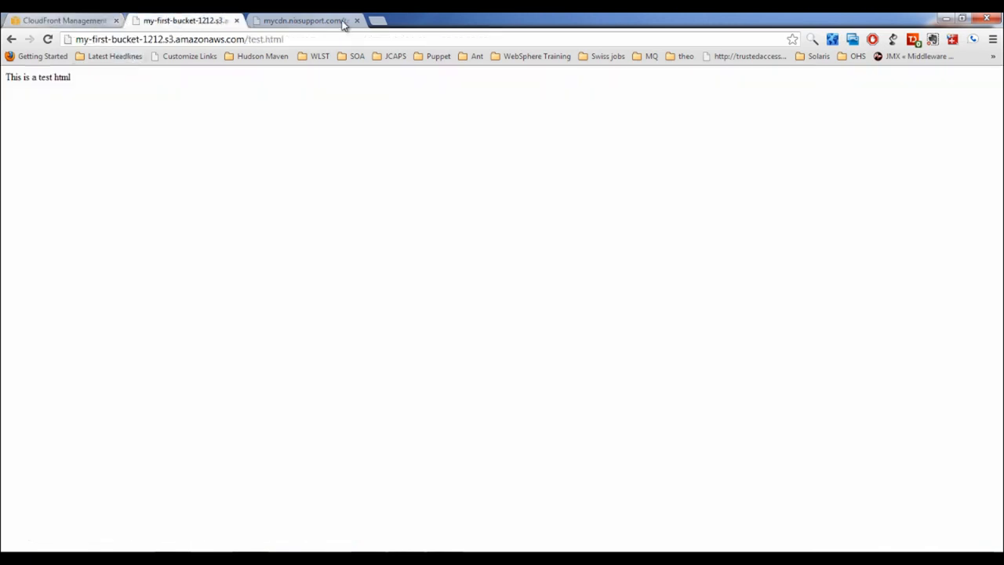
pyautogui.click(306, 22)
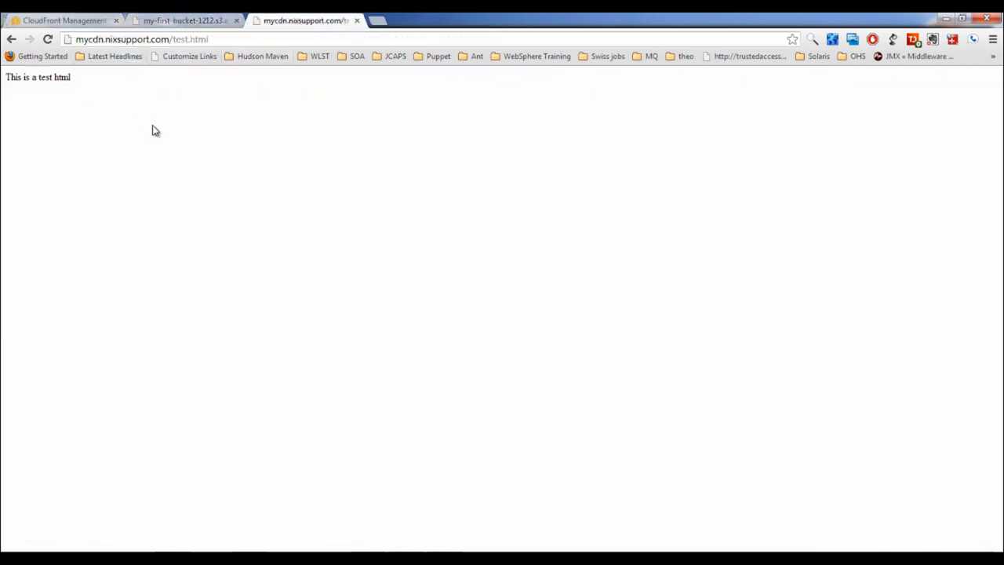
pyautogui.click(65, 21)
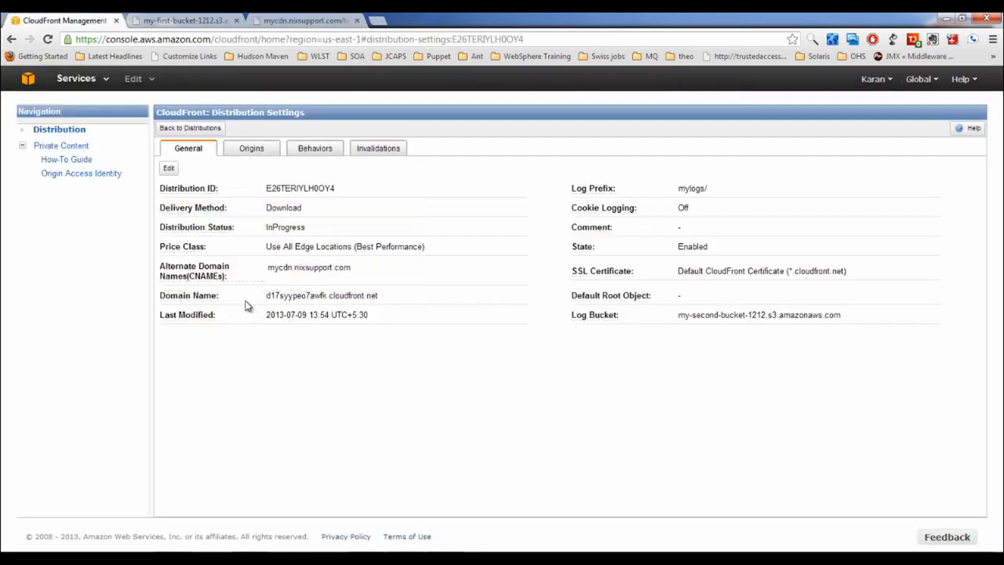
pyautogui.click(175, 20)
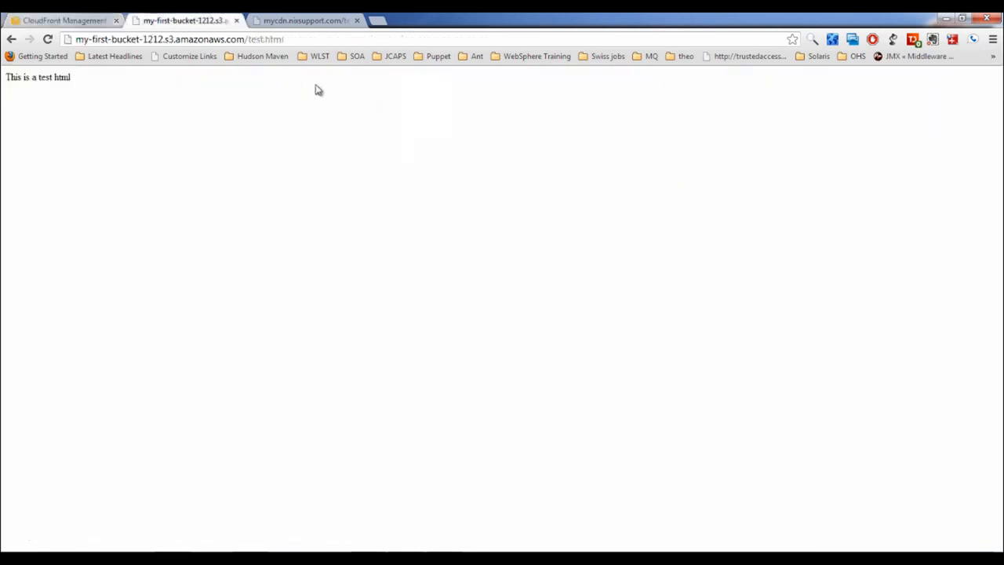
pyautogui.moveTo(277, 33); pyautogui.dragTo(289, 34)
pyautogui.moveTo(244, 39); pyautogui.dragTo(36, 40)
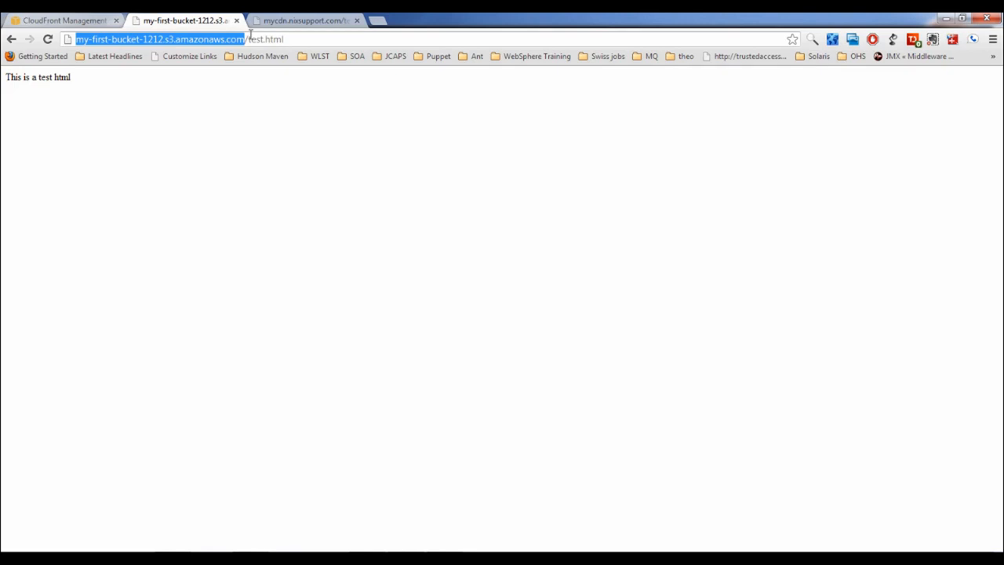
# Highlight the mycdn.nixsupport.com address, then show the distribution's Origins in CloudFront
pyautogui.click(310, 20)
pyautogui.click(182, 37)
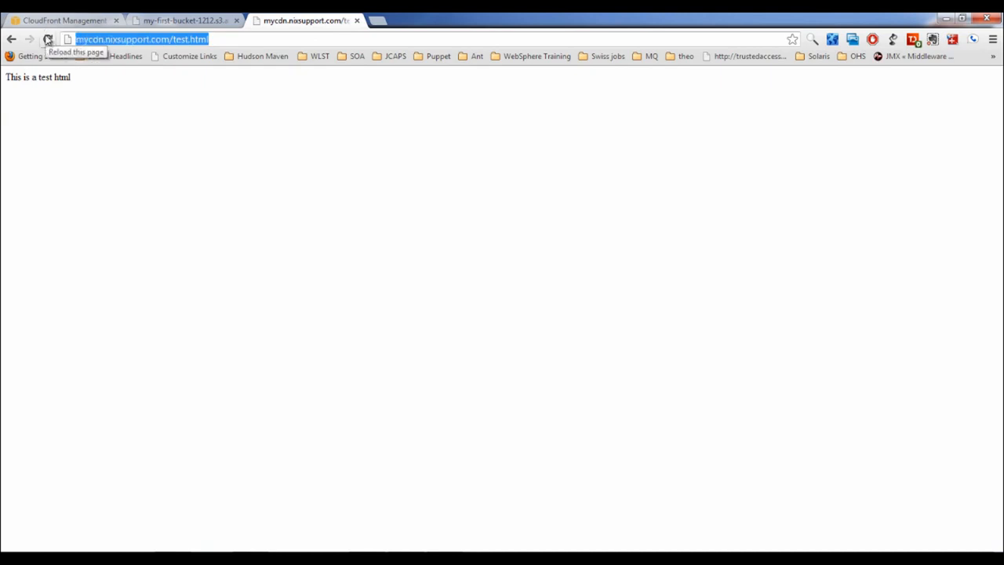
pyautogui.click(188, 21)
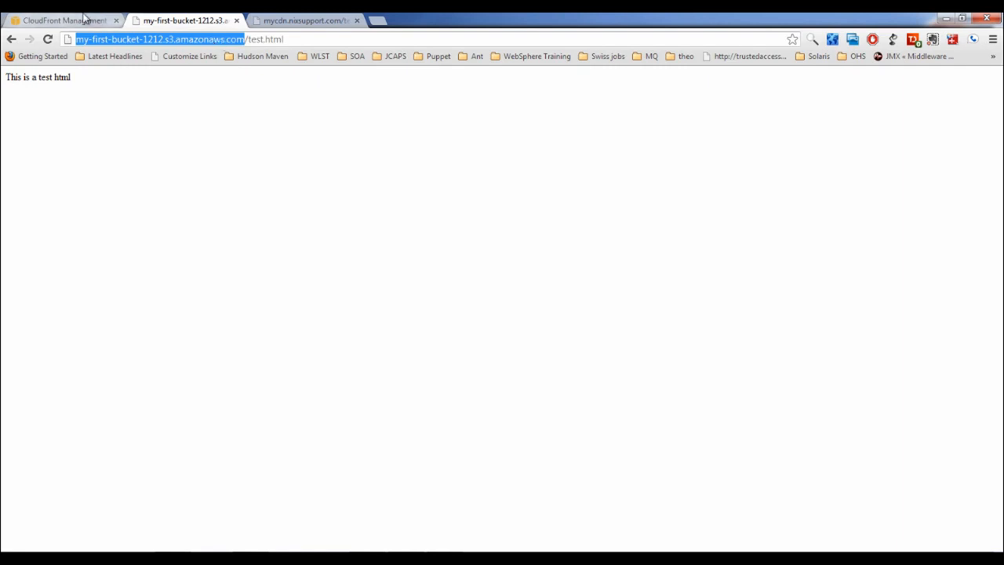
pyautogui.click(83, 18)
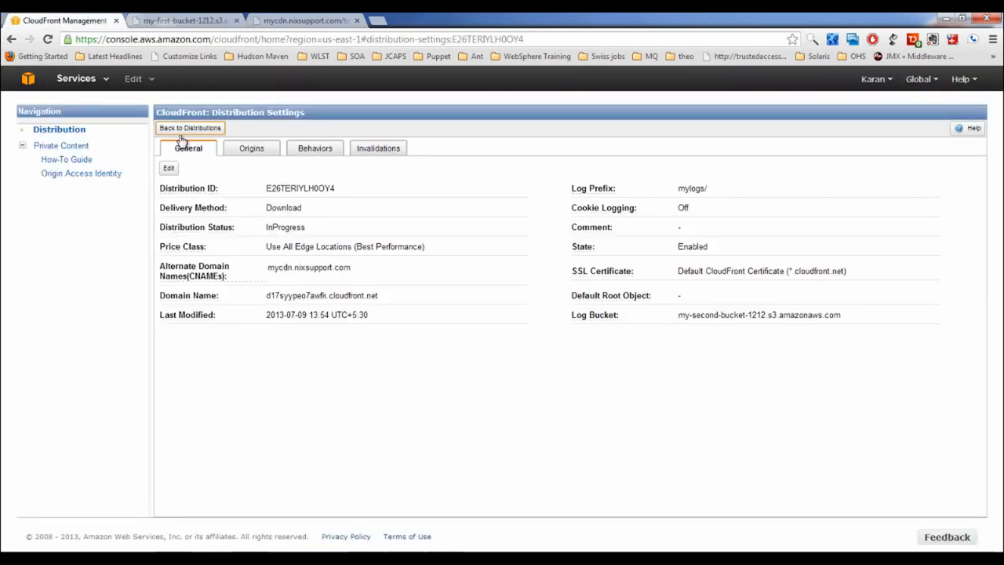
pyautogui.click(249, 150)
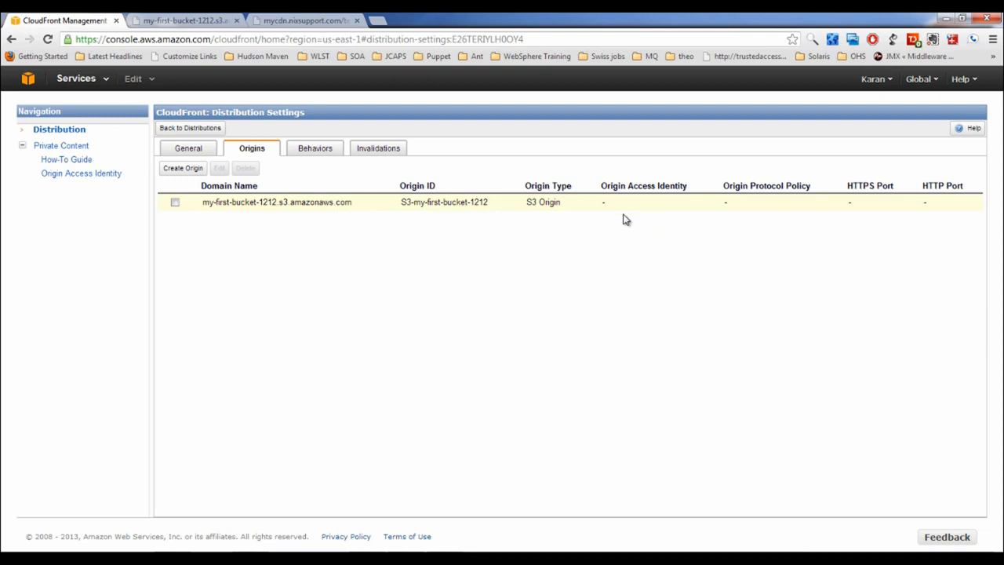
# Edit the my-first-bucket-1212 origin, restricting bucket access and choosing to create a new identity
pyautogui.click(175, 201)
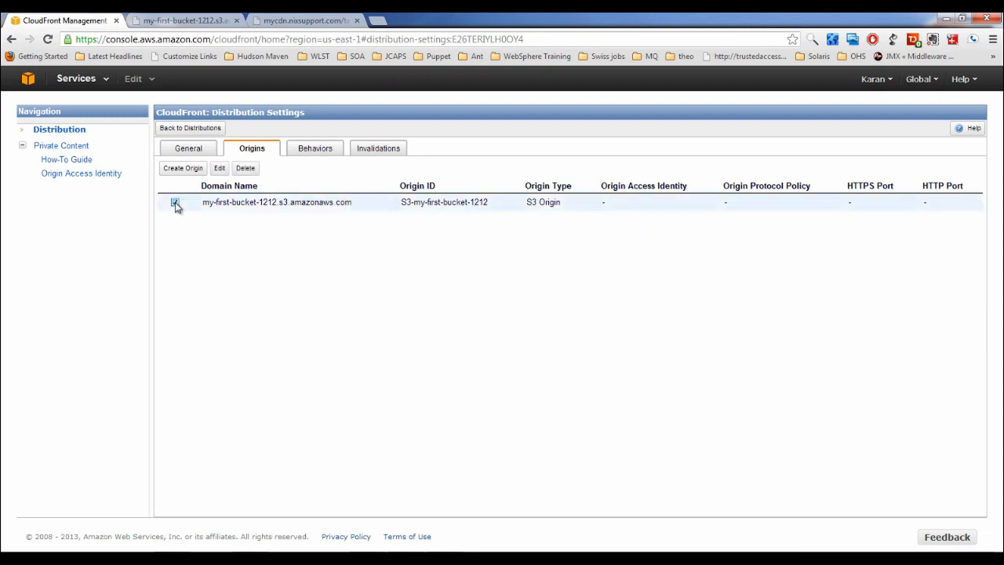
pyautogui.click(220, 167)
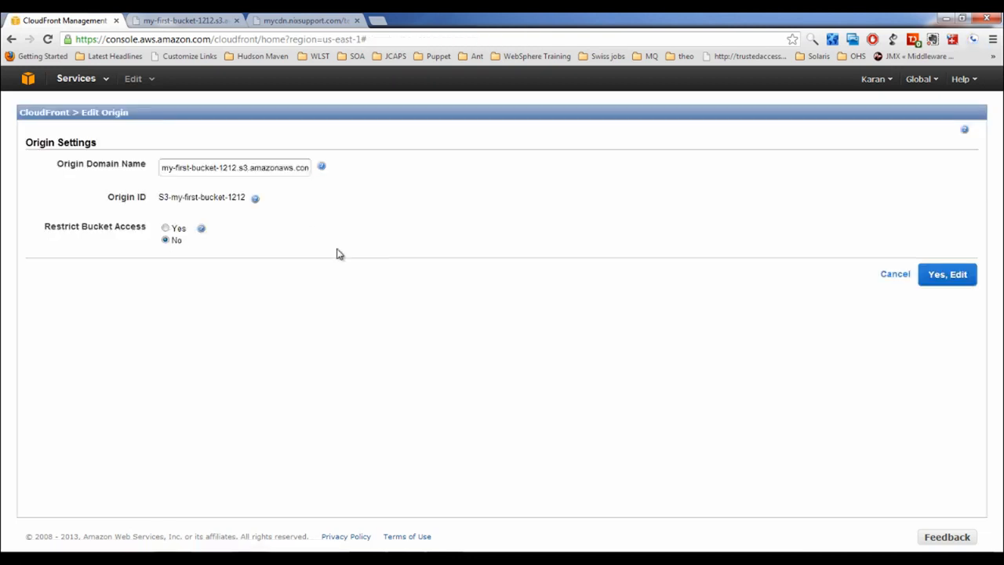
pyautogui.click(166, 228)
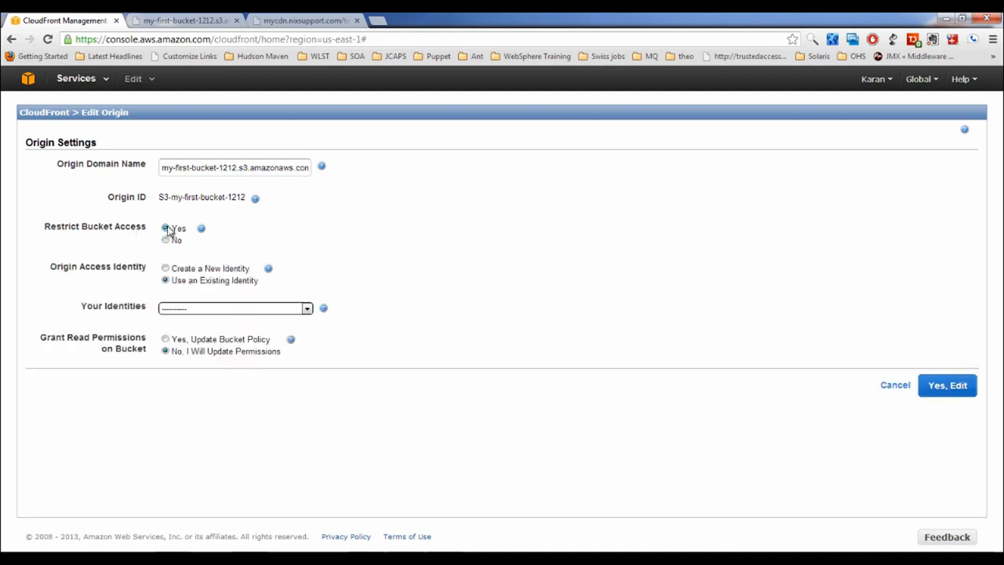
pyautogui.click(166, 268)
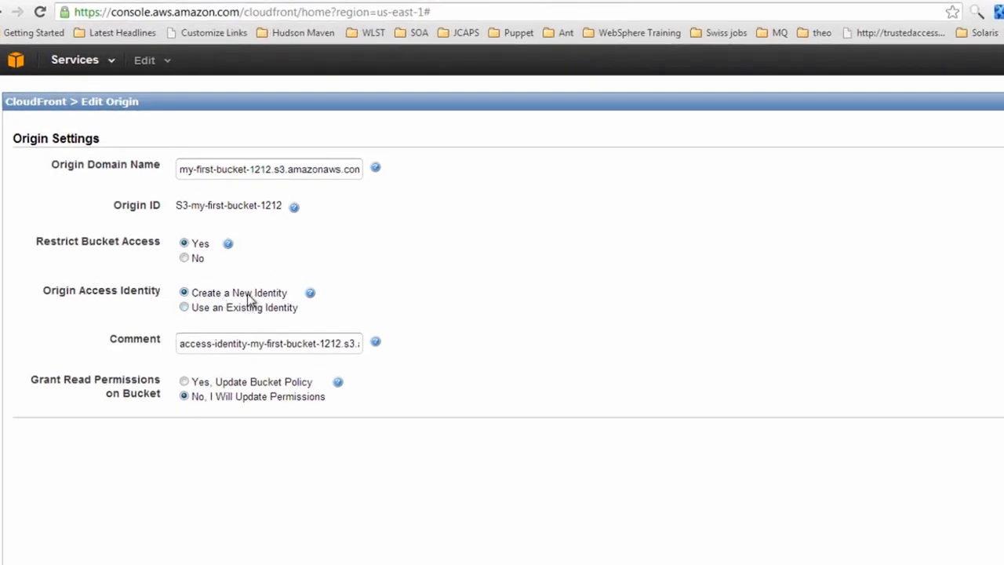
pyautogui.moveTo(179, 347); pyautogui.dragTo(407, 343)
pyautogui.click(83, 285)
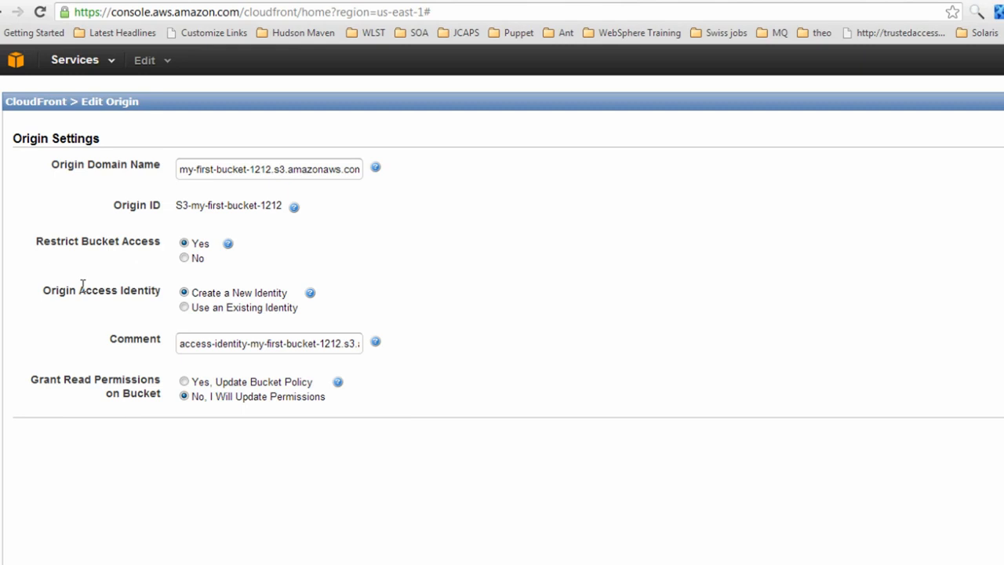
pyautogui.click(184, 307)
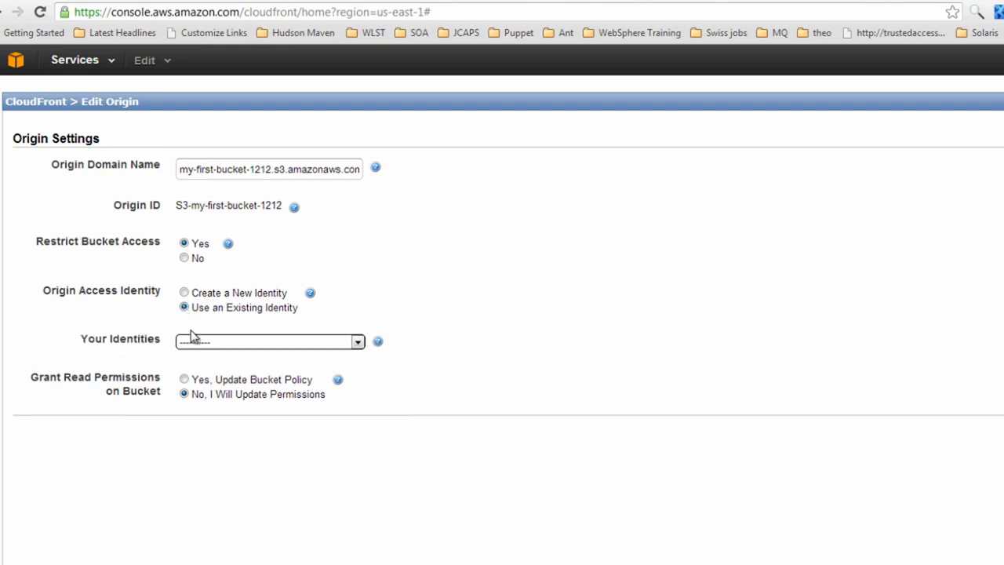
pyautogui.click(196, 342)
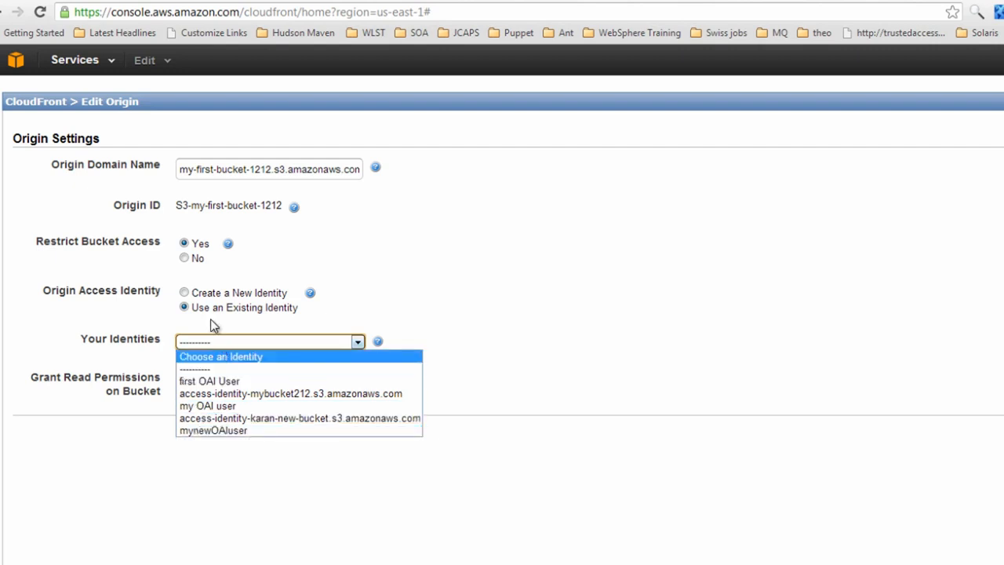
pyautogui.click(206, 291)
pyautogui.click(184, 292)
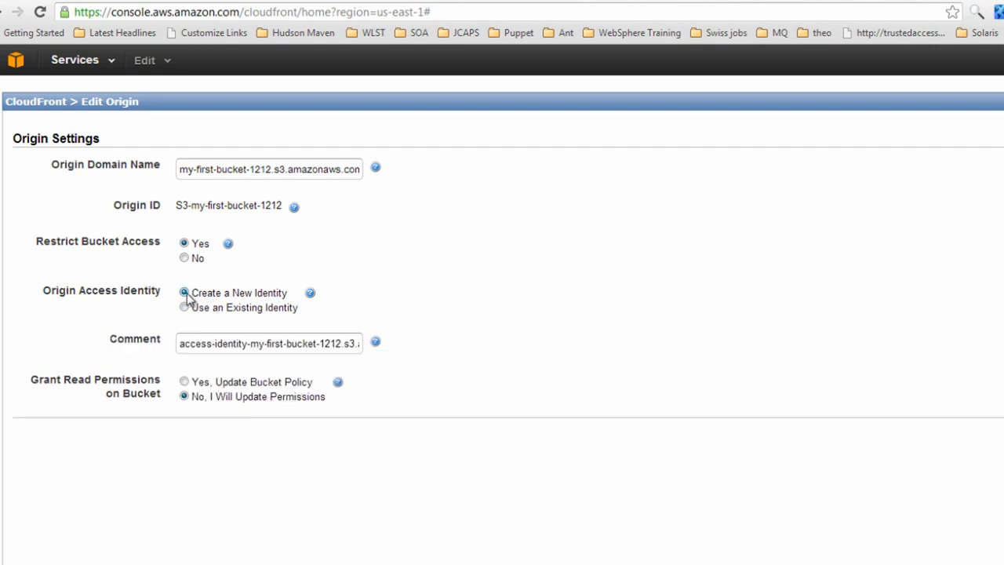
# Set the identity comment to my-test-user and allow automatic bucket policy update
pyautogui.click(261, 349)
pyautogui.hotkey('ctrl', 'a')
pyautogui.write('m')
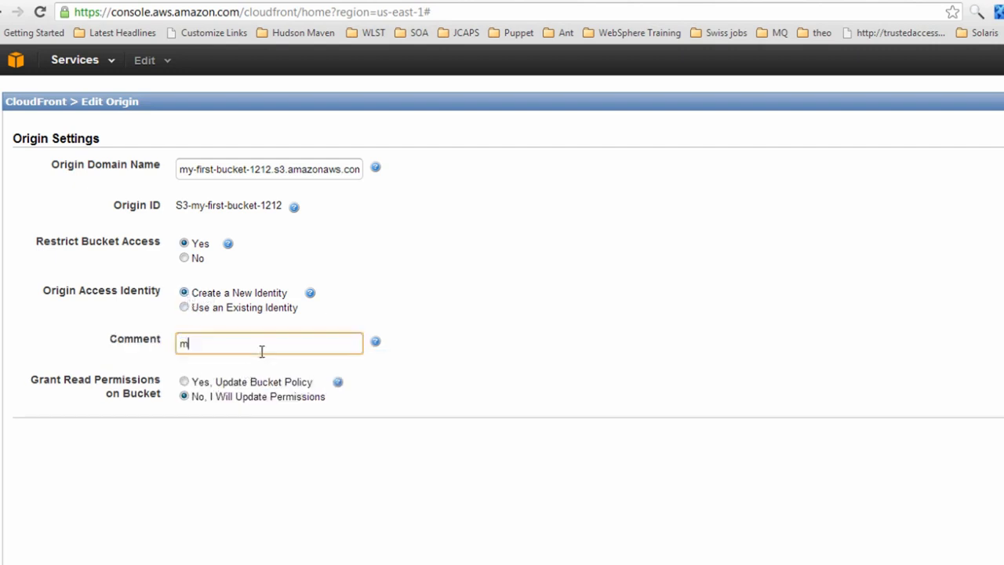
pyautogui.write('y-test-user')
pyautogui.click(184, 380)
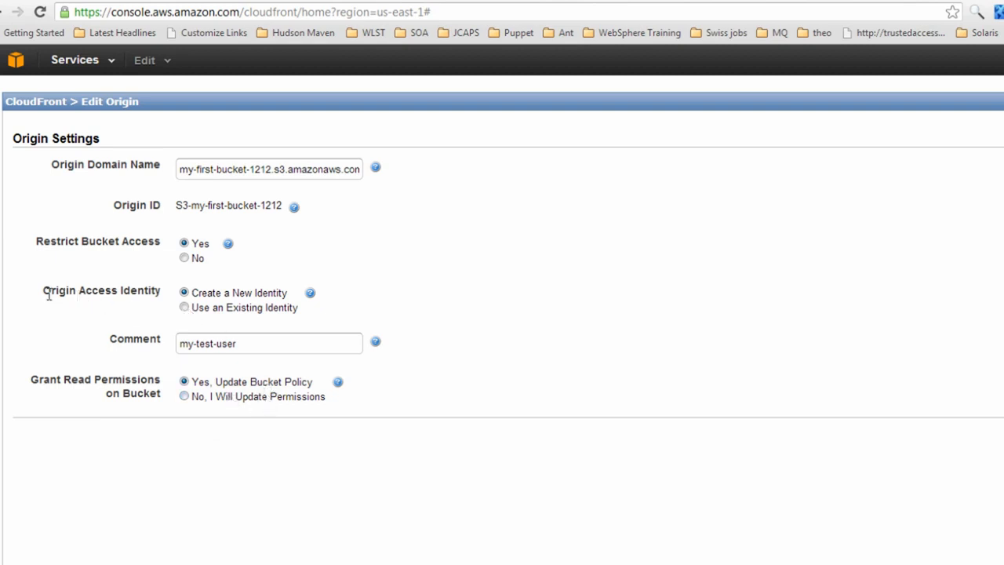
# Re-enable Restrict Bucket Access with a new identity and automatic bucket policy update
pyautogui.moveTo(49, 294); pyautogui.dragTo(141, 296)
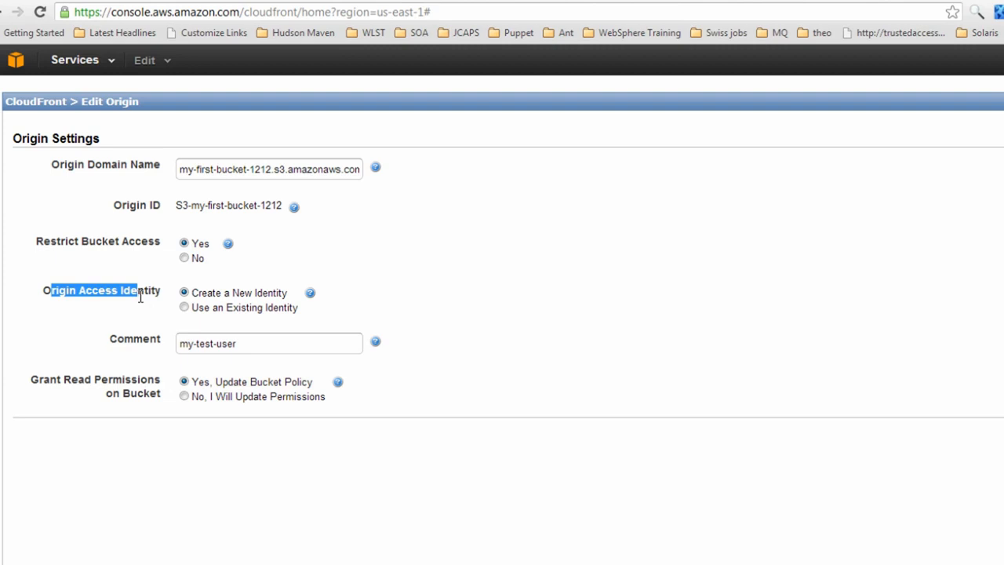
pyautogui.tripleClick(243, 343)
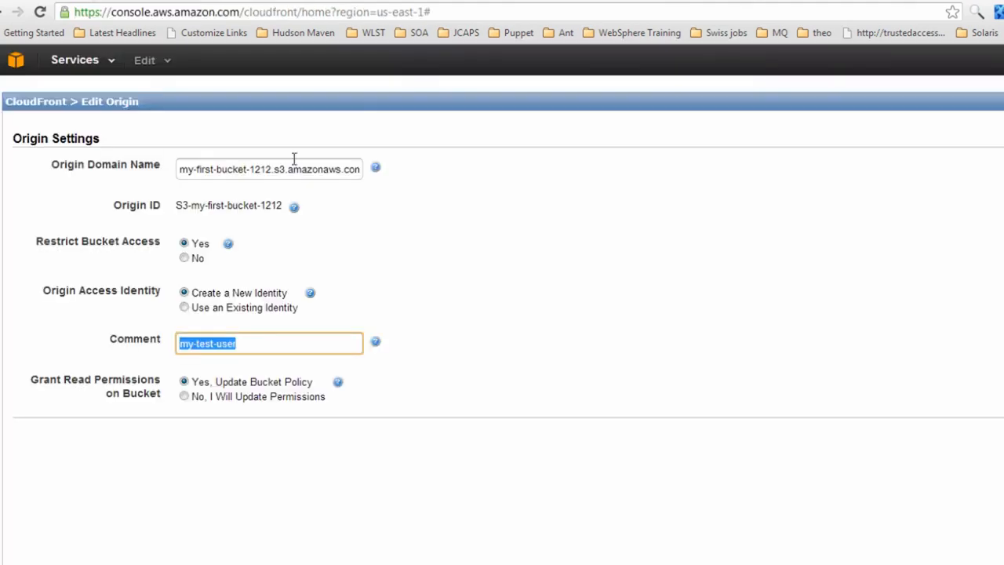
pyautogui.click(294, 162)
pyautogui.click(184, 257)
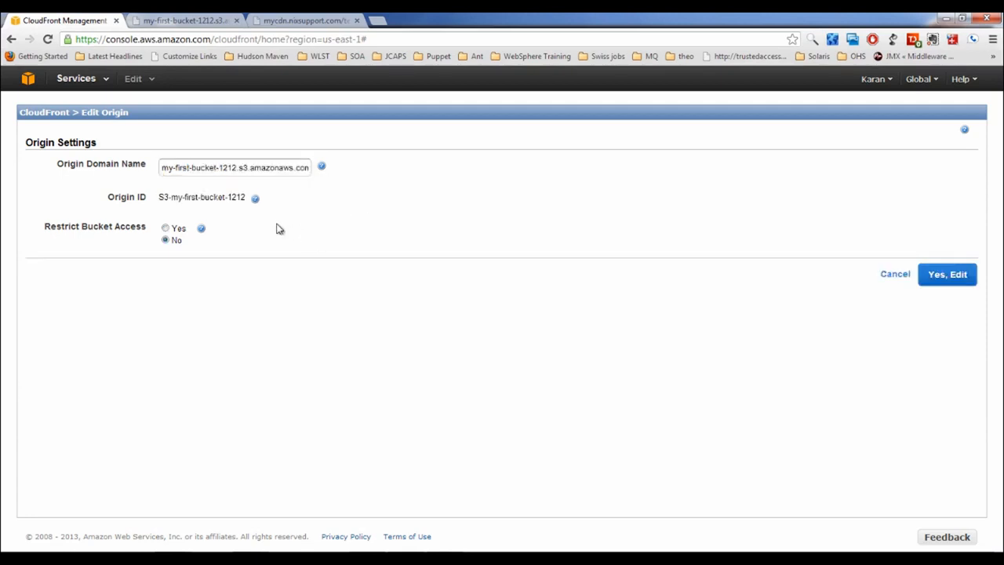
pyautogui.click(165, 227)
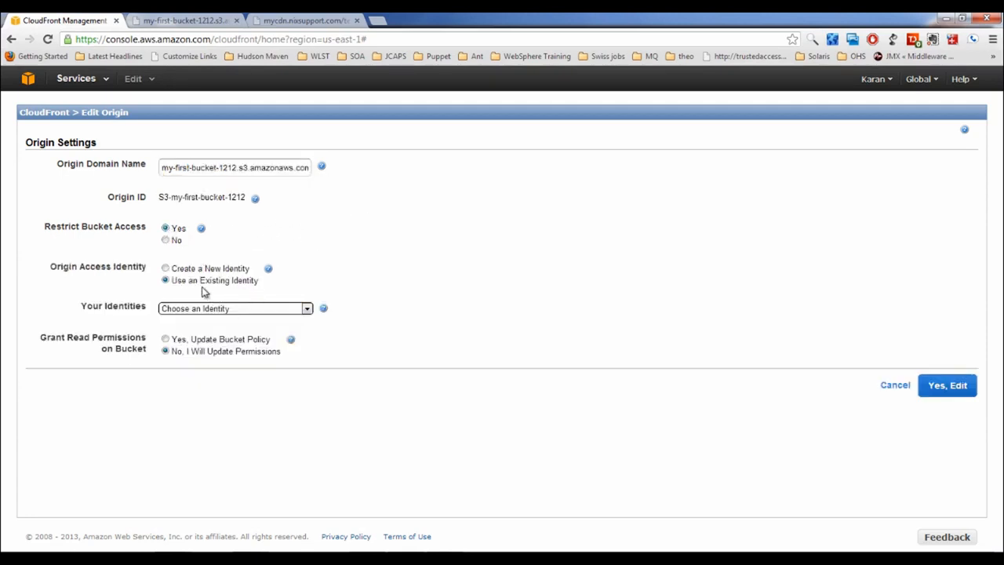
pyautogui.click(165, 268)
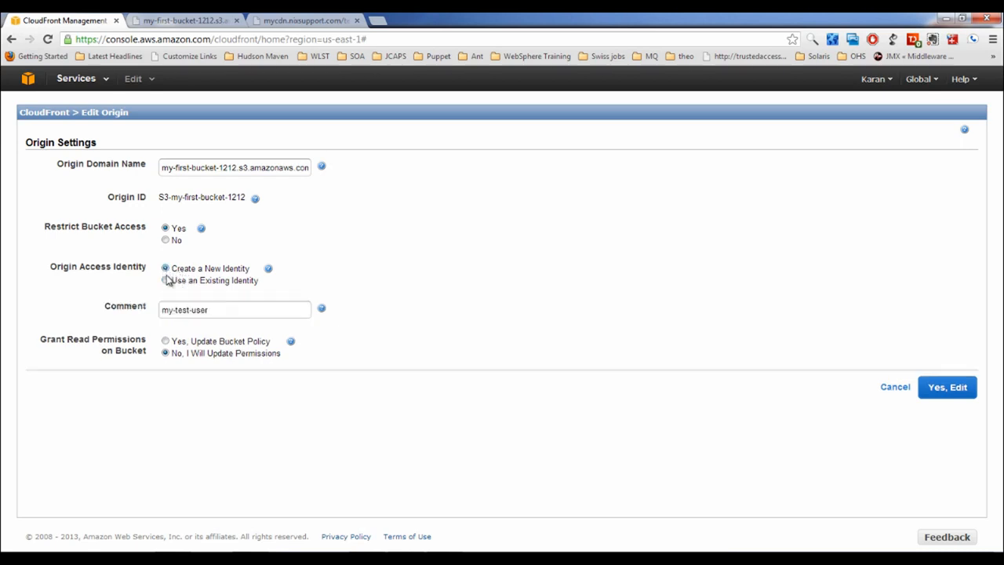
pyautogui.click(169, 343)
# Save the origin edit, check its new origin access identity, and return to the distributions list
pyautogui.click(948, 387)
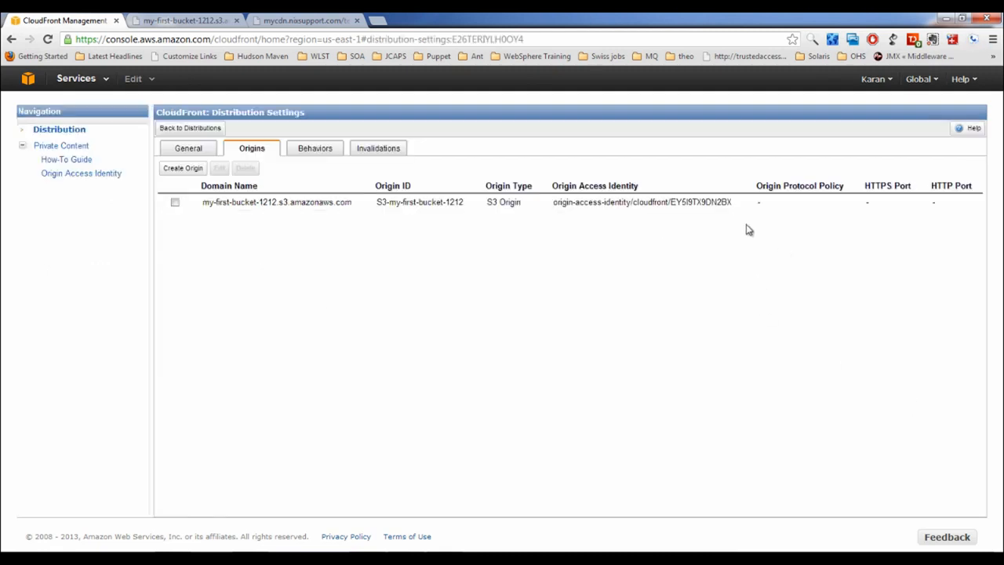
pyautogui.moveTo(554, 202); pyautogui.dragTo(733, 203)
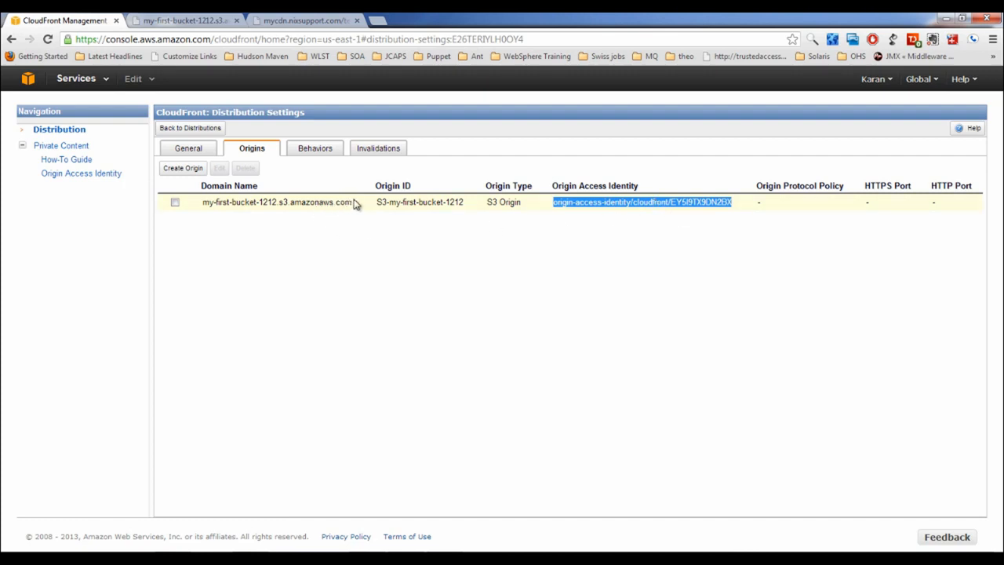
pyautogui.moveTo(352, 205); pyautogui.dragTo(202, 203)
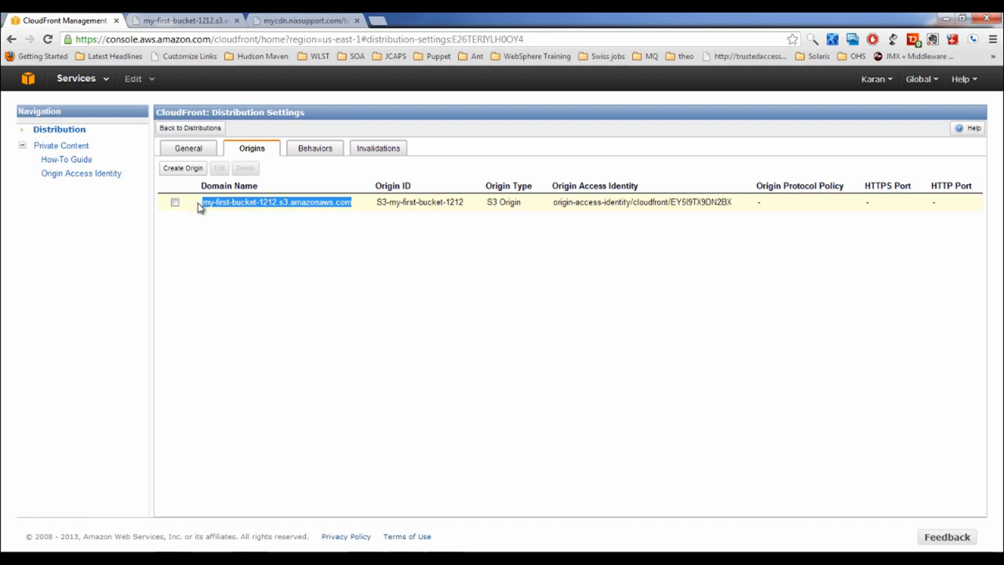
pyautogui.click(188, 149)
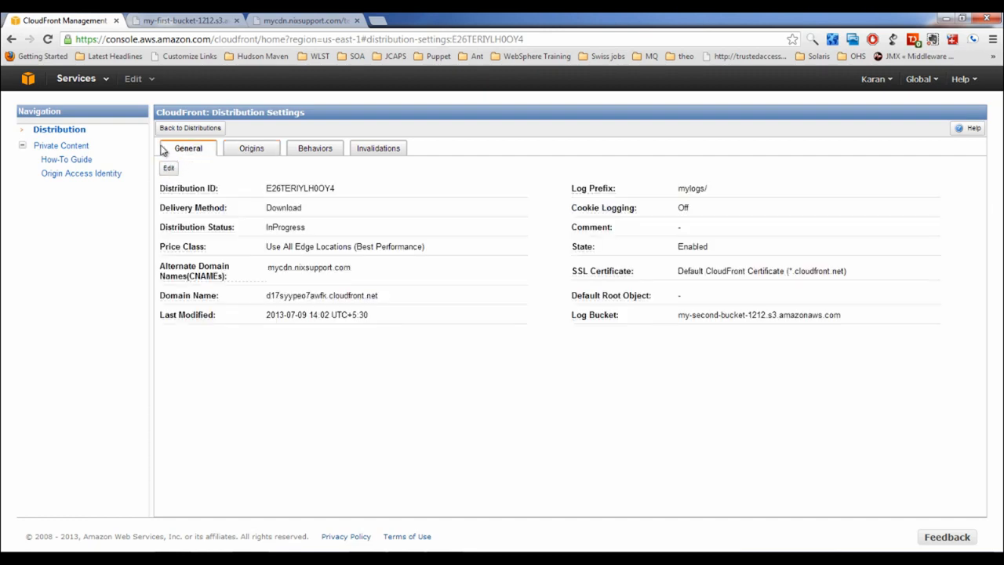
pyautogui.click(190, 128)
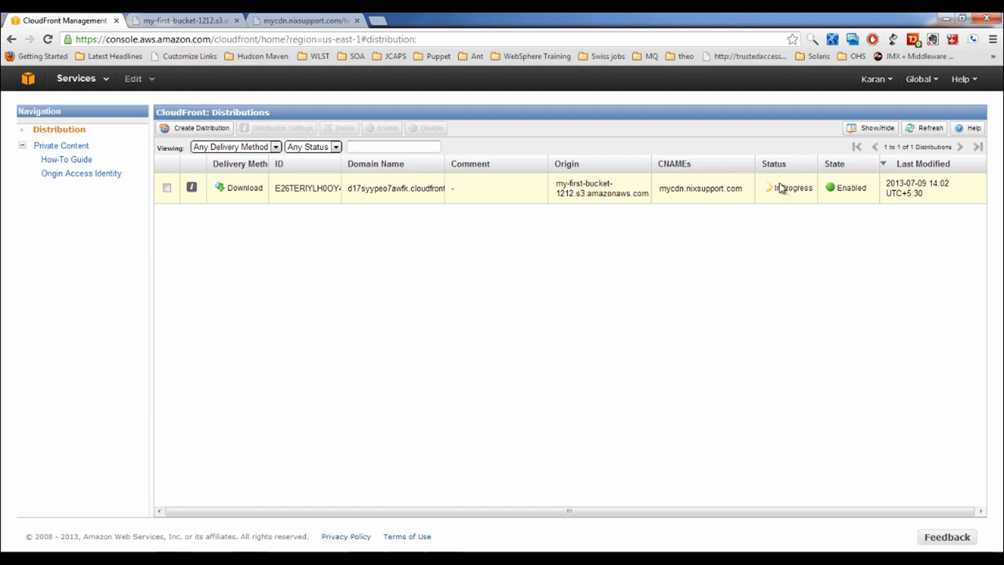
pyautogui.click(76, 78)
# Review my-first-bucket-1212's policy allowing the CloudFront origin access identity s3:GetObject
pyautogui.click(45, 157)
pyautogui.rightClick(93, 165)
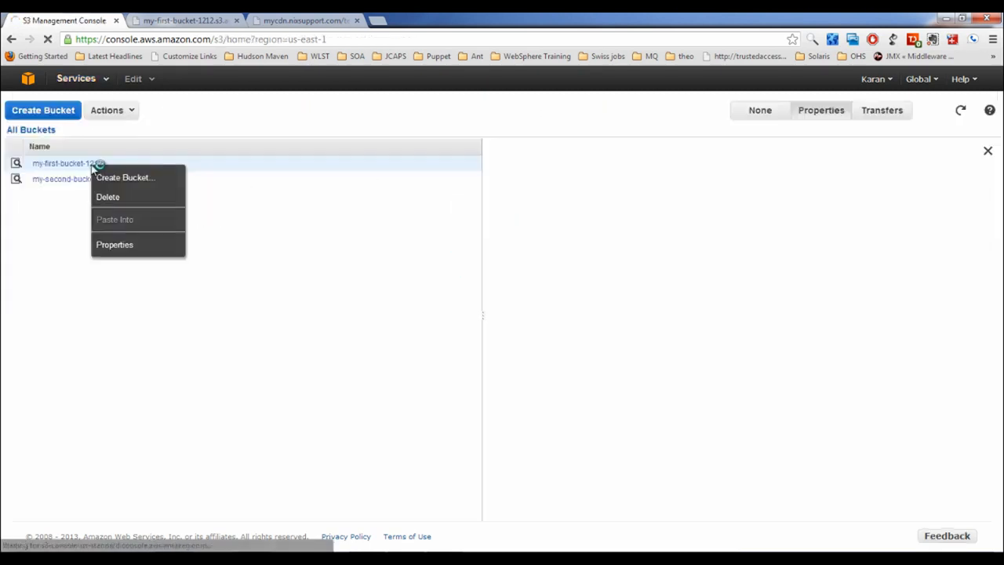
pyautogui.click(118, 244)
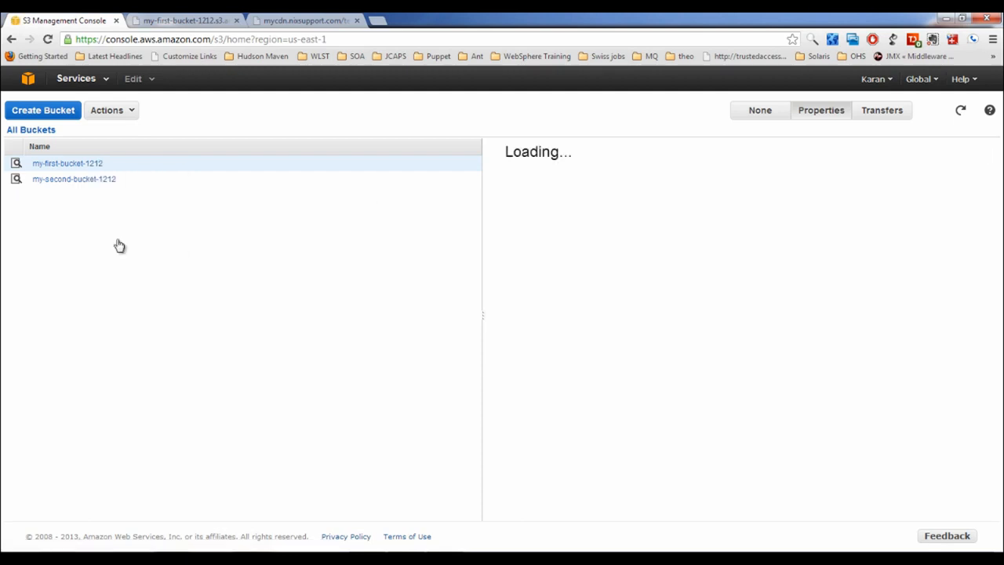
pyautogui.click(548, 244)
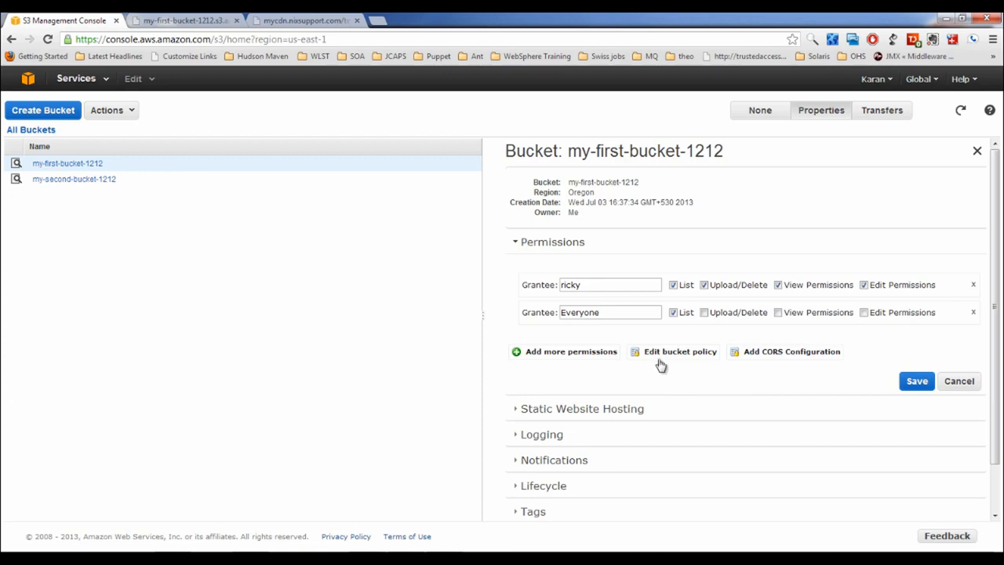
pyautogui.click(666, 356)
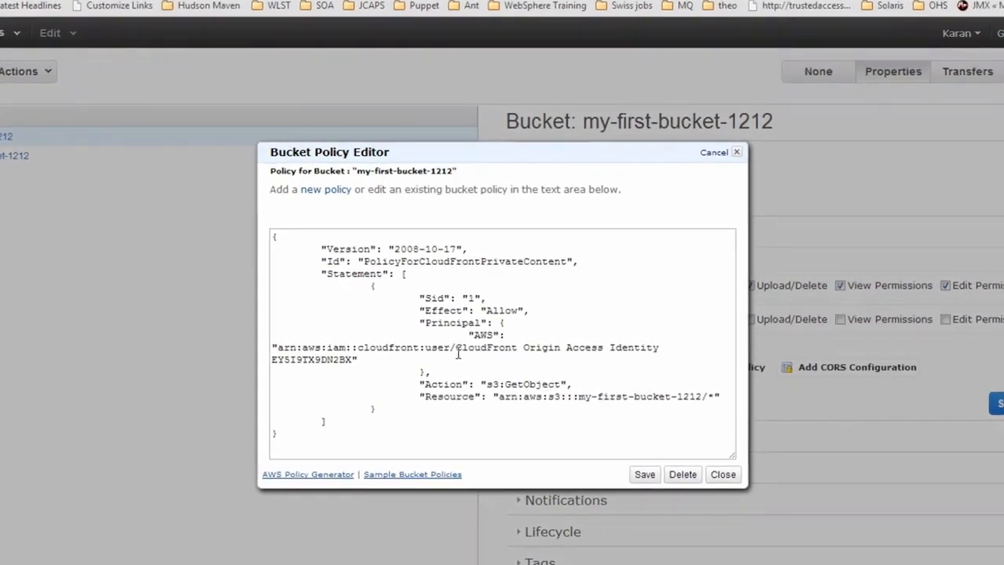
pyautogui.moveTo(457, 353); pyautogui.dragTo(665, 349)
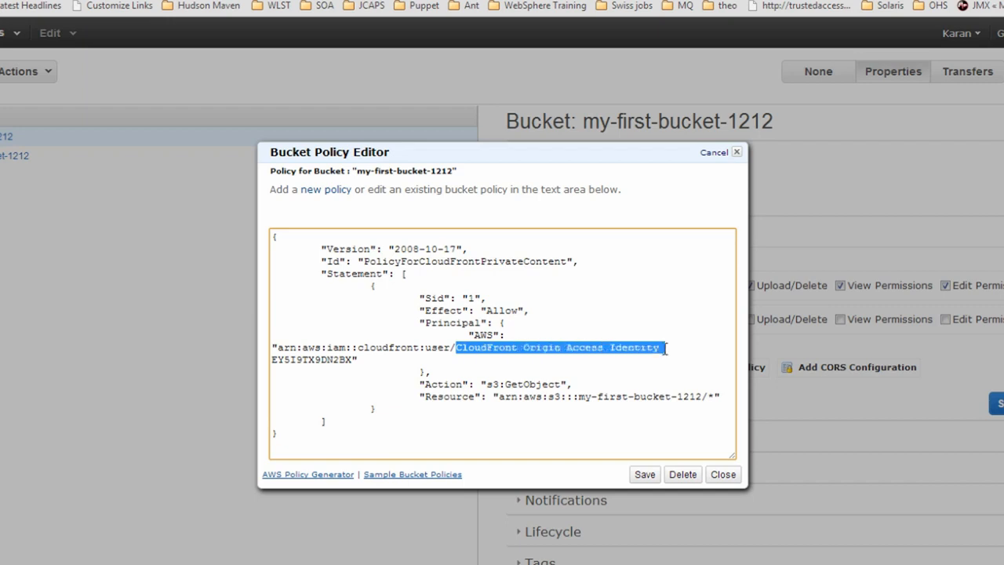
pyautogui.doubleClick(390, 353)
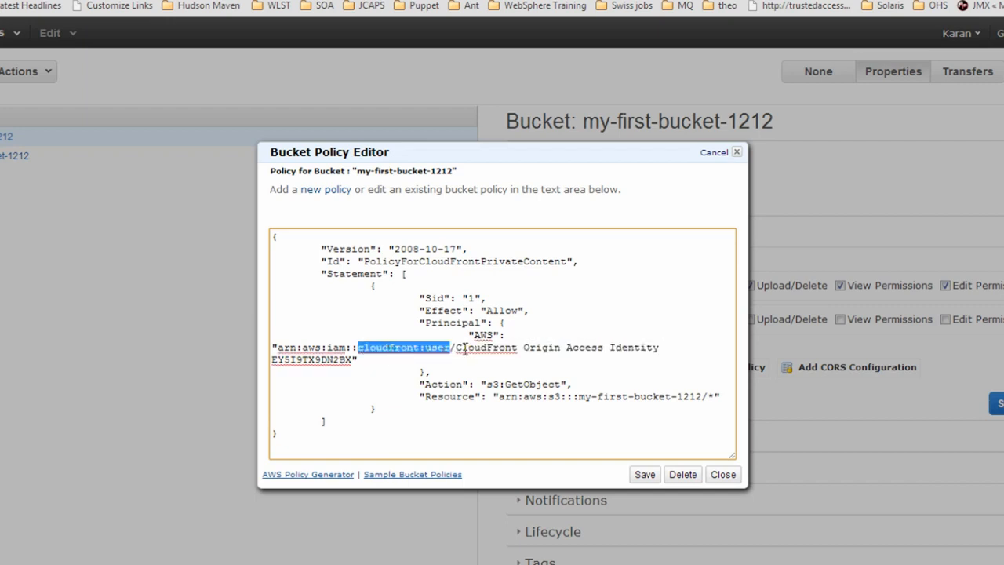
pyautogui.moveTo(365, 365); pyautogui.dragTo(274, 347)
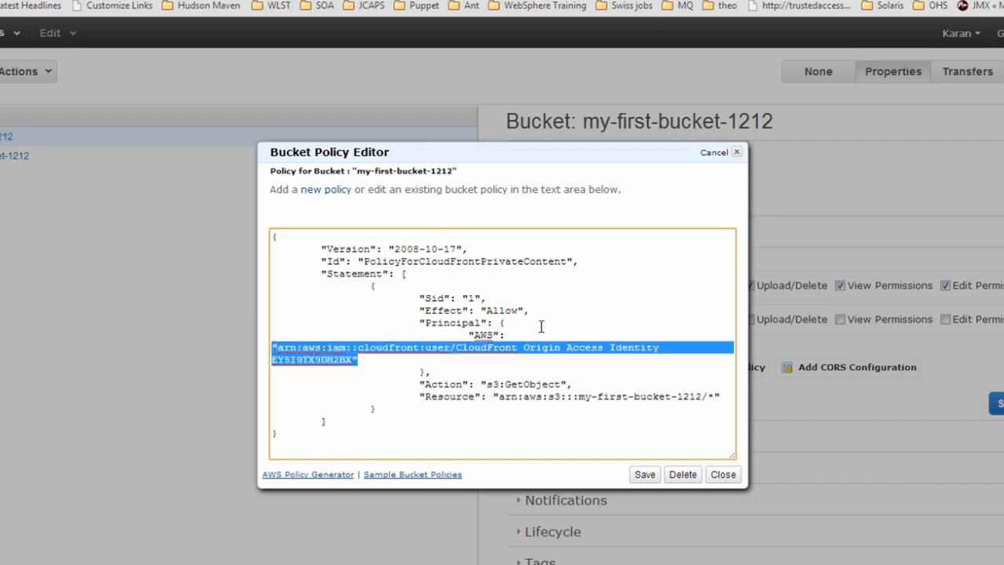
pyautogui.doubleClick(494, 310)
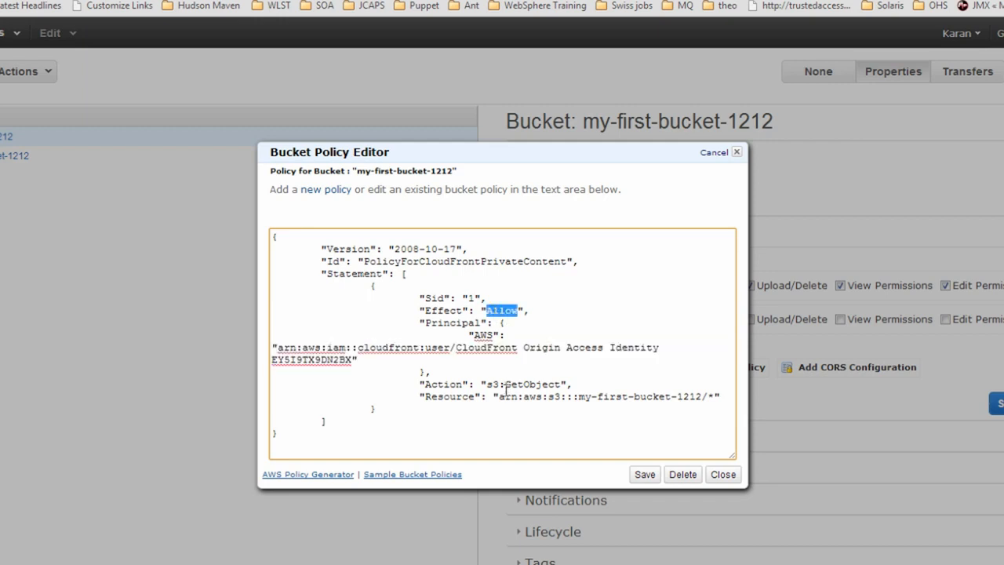
pyautogui.moveTo(487, 384); pyautogui.dragTo(651, 402)
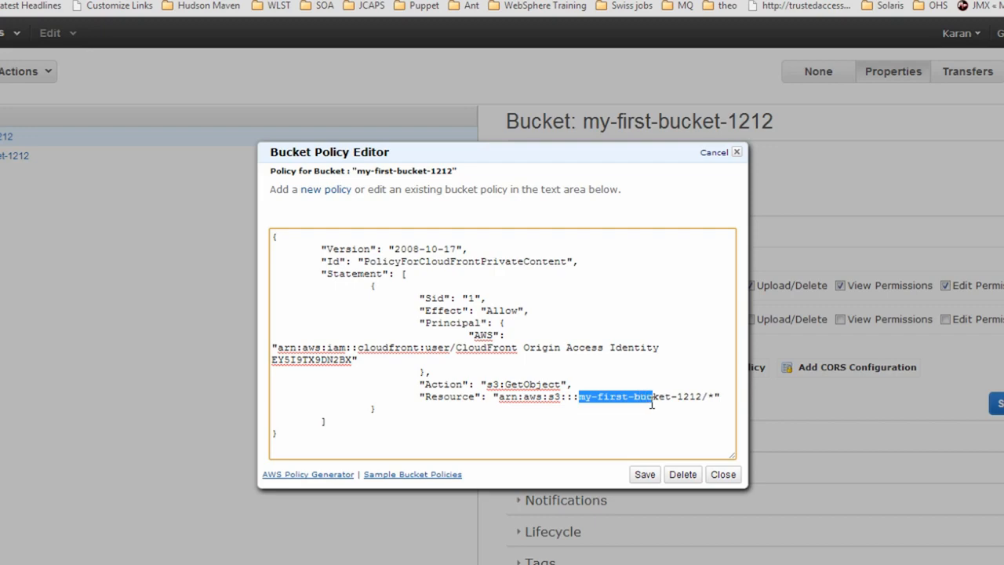
pyautogui.click(721, 474)
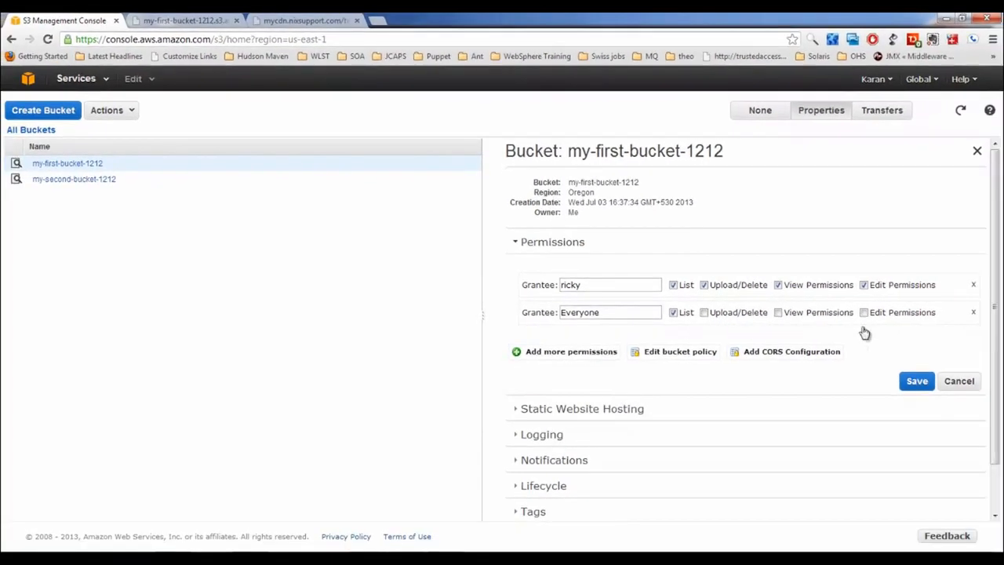
# Remove both grantees' bucket permissions, save, and go to the CloudFront console
pyautogui.click(973, 312)
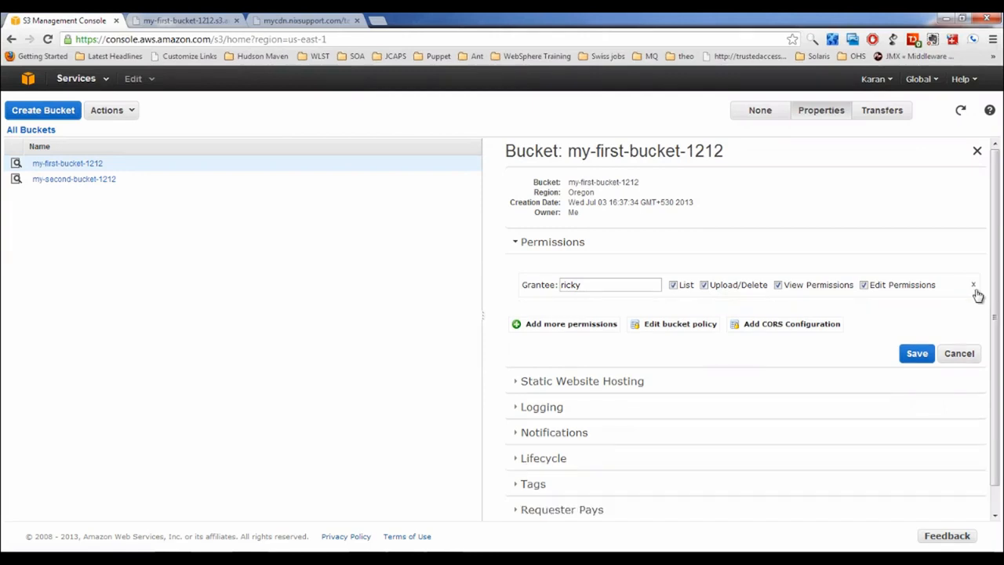
pyautogui.click(975, 287)
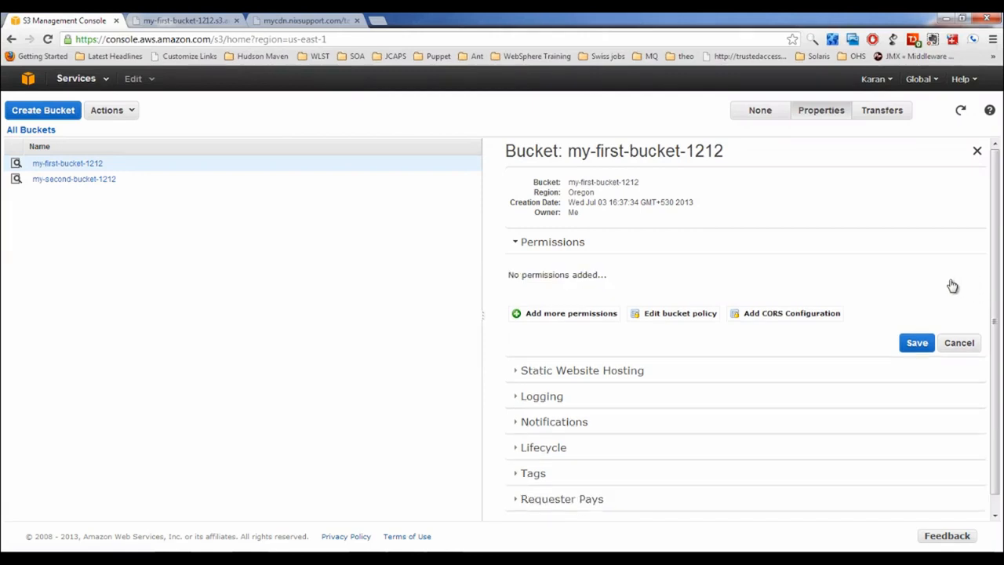
pyautogui.click(914, 343)
pyautogui.click(76, 78)
pyautogui.click(53, 160)
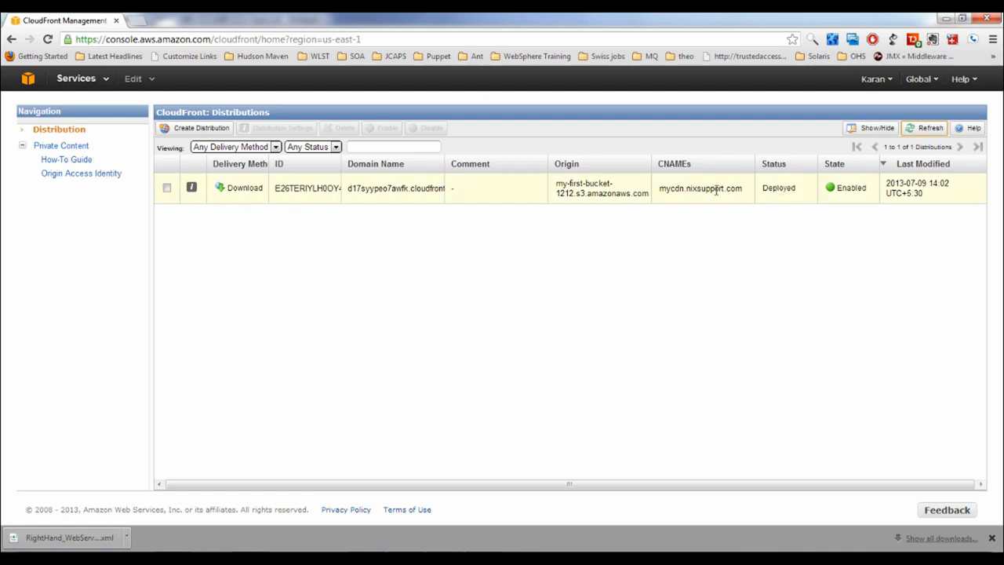
# Load mycdn.nixsupport.com/test.html in a new tab using the copied CNAME
pyautogui.moveTo(659, 188); pyautogui.dragTo(746, 195)
pyautogui.hotkey('ctrl', 'c')
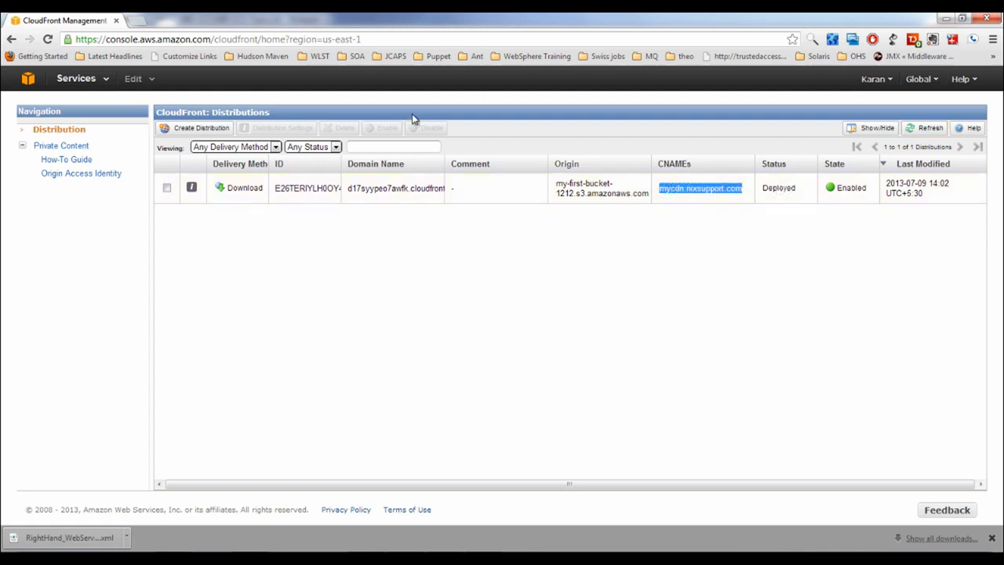
pyautogui.click(136, 21)
pyautogui.hotkey('ctrl', 'v')
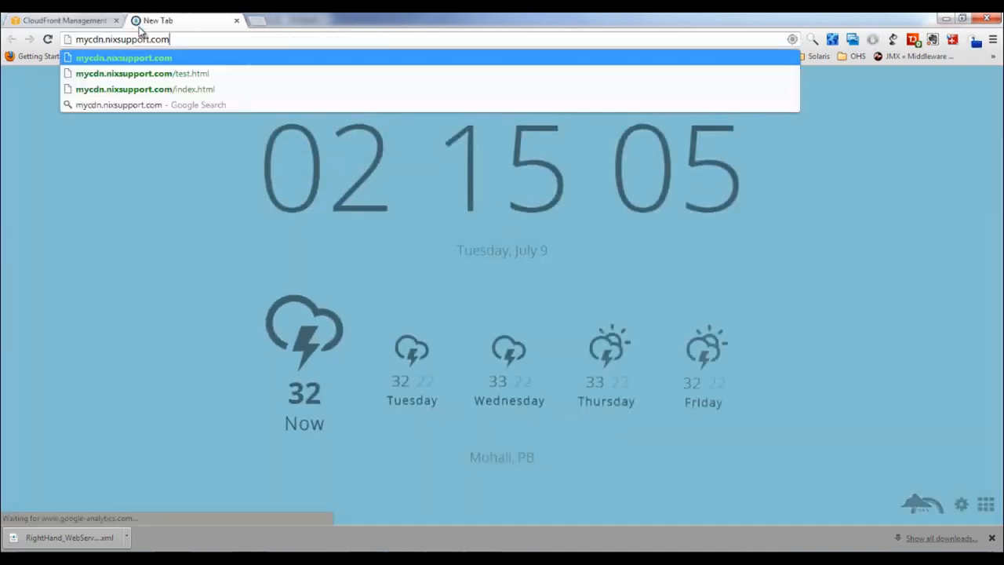
pyautogui.write('/test.html')
pyautogui.press('Return')
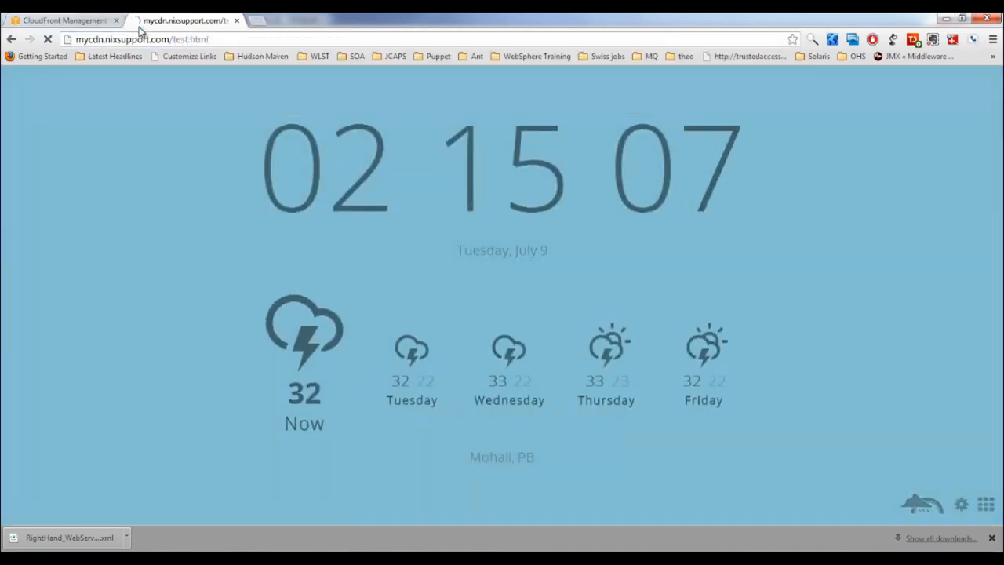
# Copy the origin domain my-first-bucket-1212.s3.amazonaws.com from the distribution's Origins tab
pyautogui.click(98, 22)
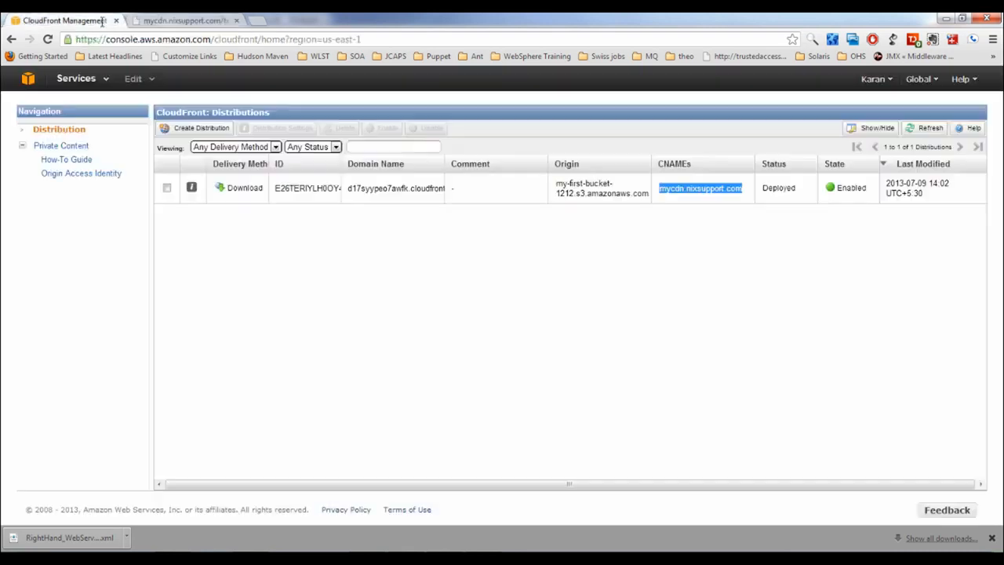
pyautogui.click(191, 187)
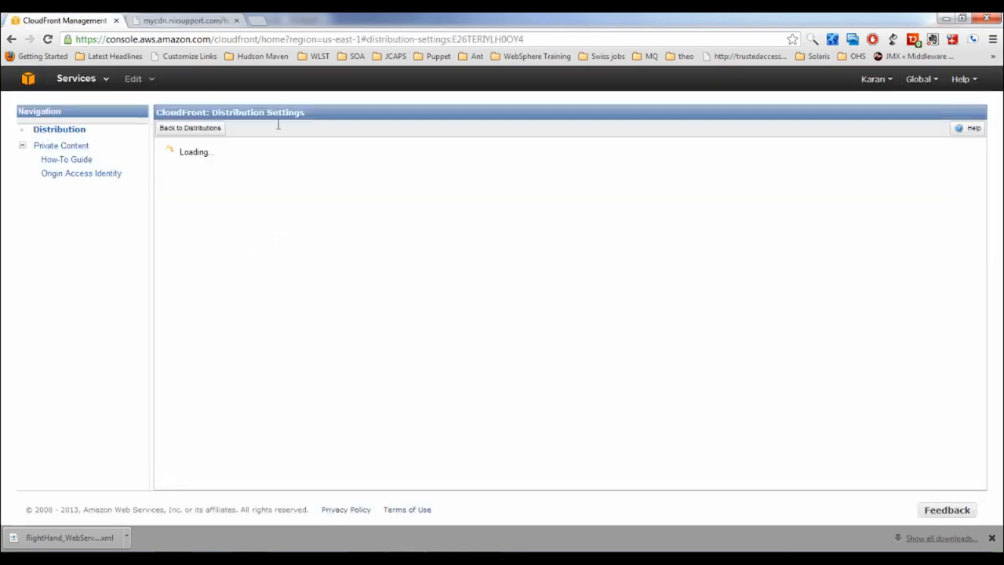
pyautogui.click(261, 154)
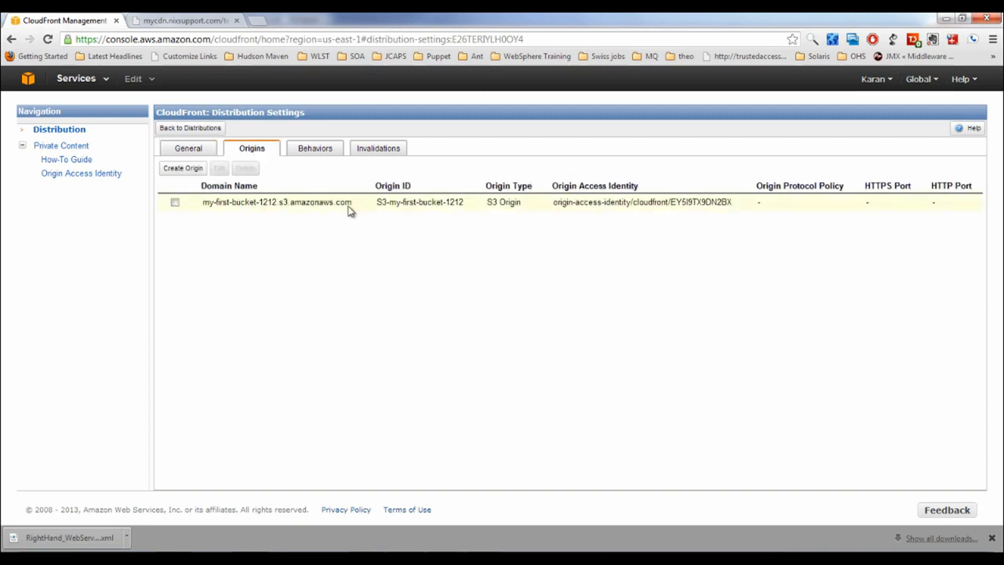
pyautogui.doubleClick(345, 203)
pyautogui.moveTo(303, 203); pyautogui.dragTo(203, 202)
pyautogui.hotkey('ctrl', 'c')
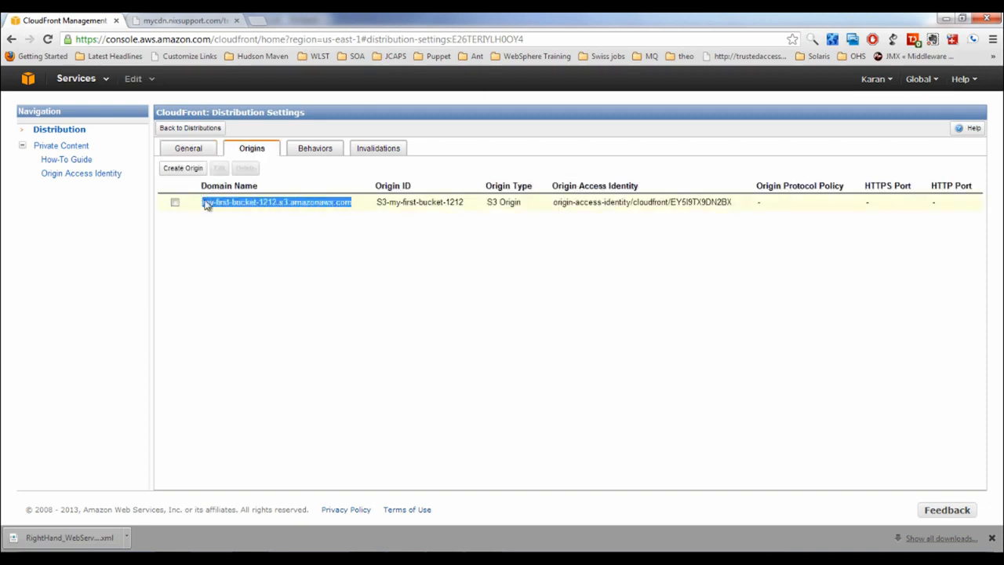
# Load test.html directly from the S3 bucket host, confirm AccessDenied, and return to the console
pyautogui.click(210, 22)
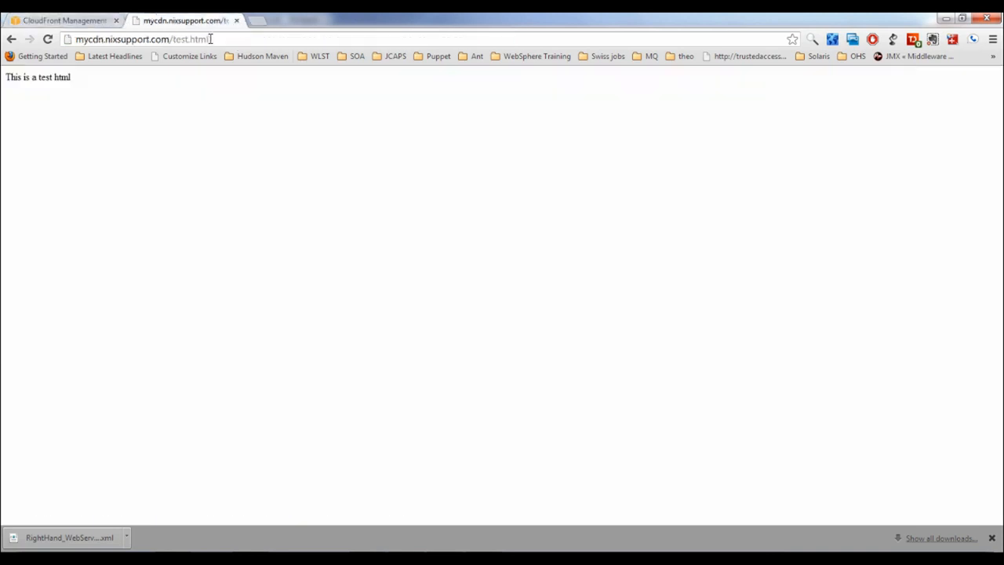
pyautogui.click(211, 39)
pyautogui.click(169, 40)
pyautogui.moveTo(169, 45); pyautogui.dragTo(14, 45)
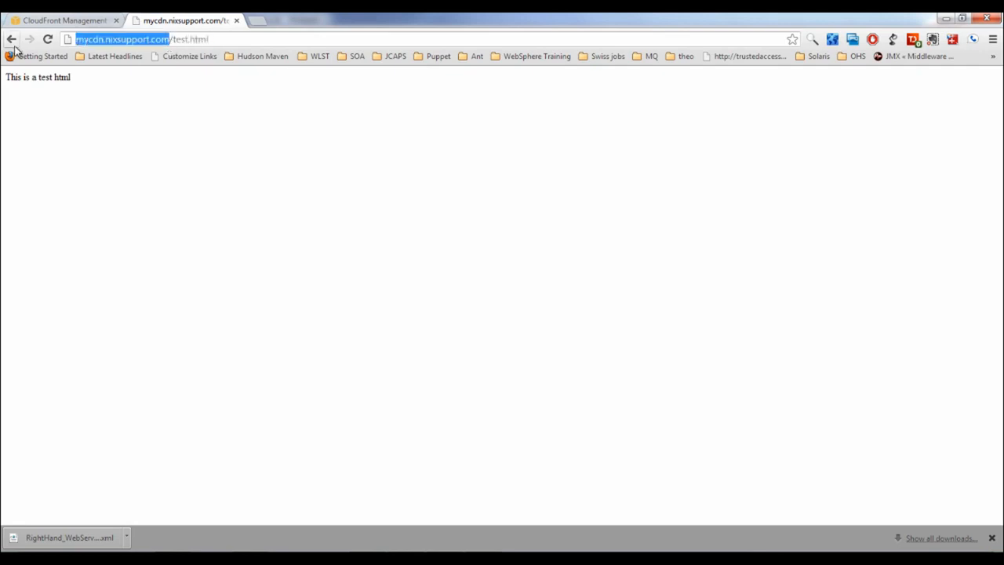
pyautogui.hotkey('ctrl', 'v')
pyautogui.press('Return')
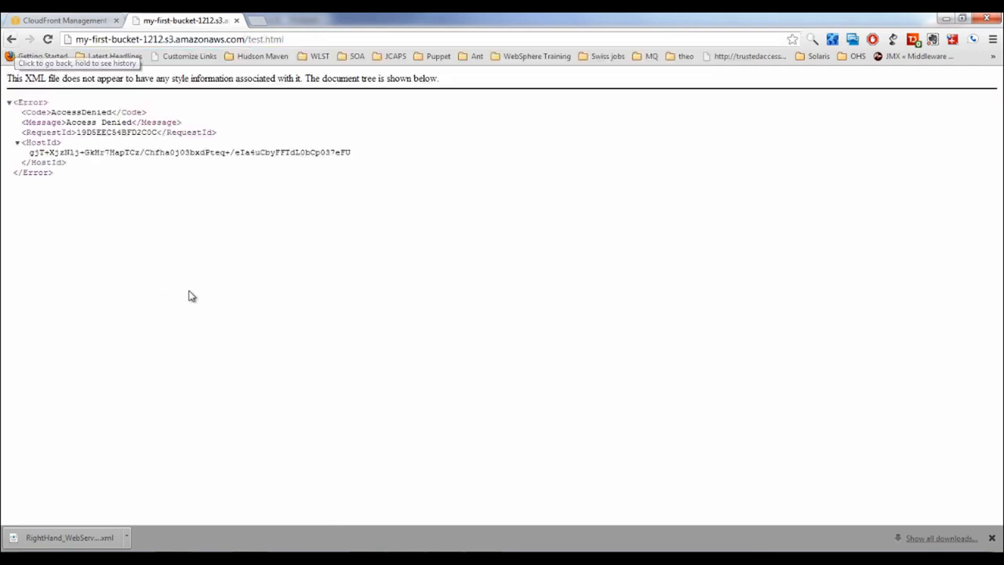
pyautogui.doubleClick(81, 112)
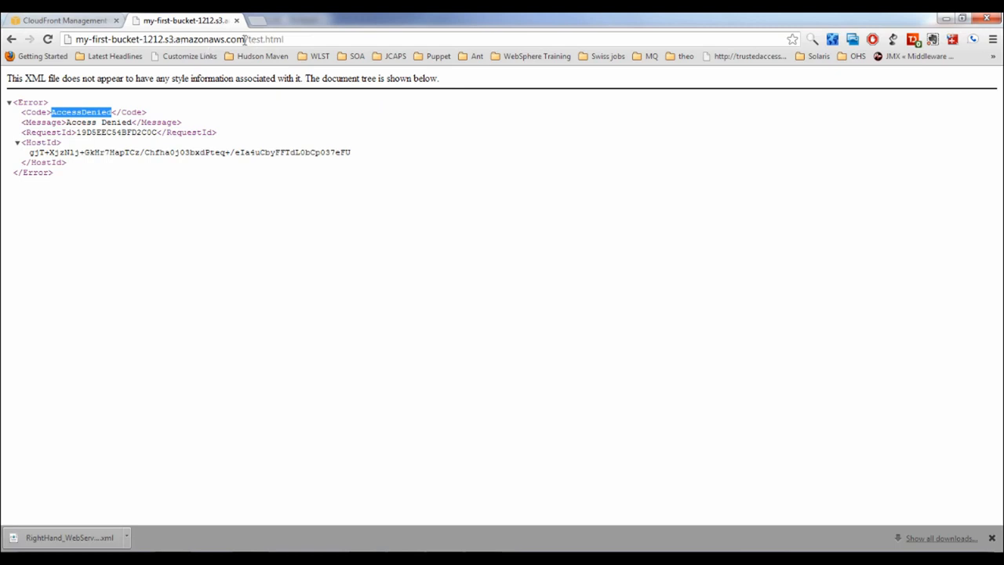
pyautogui.moveTo(244, 39); pyautogui.dragTo(58, 33)
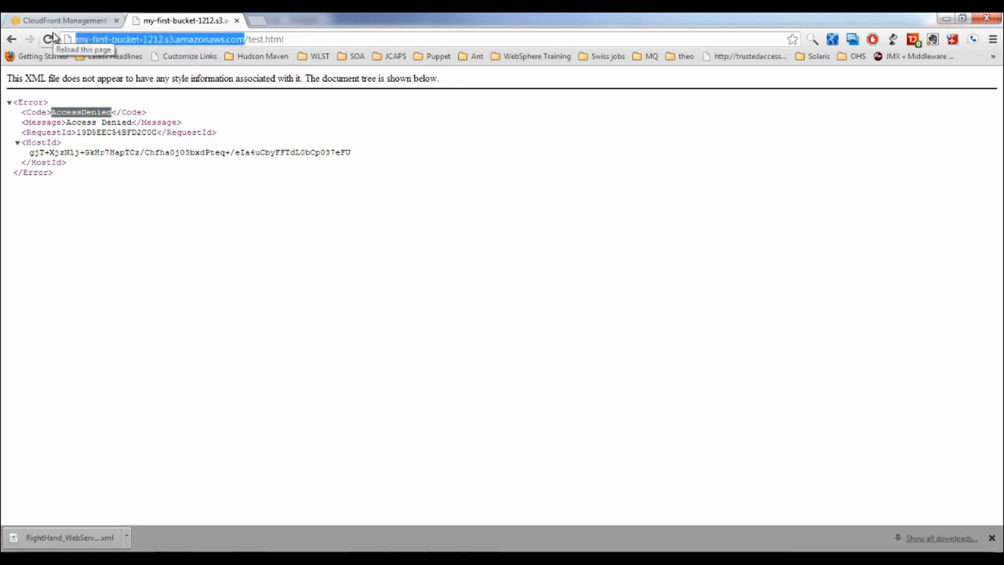
pyautogui.click(63, 21)
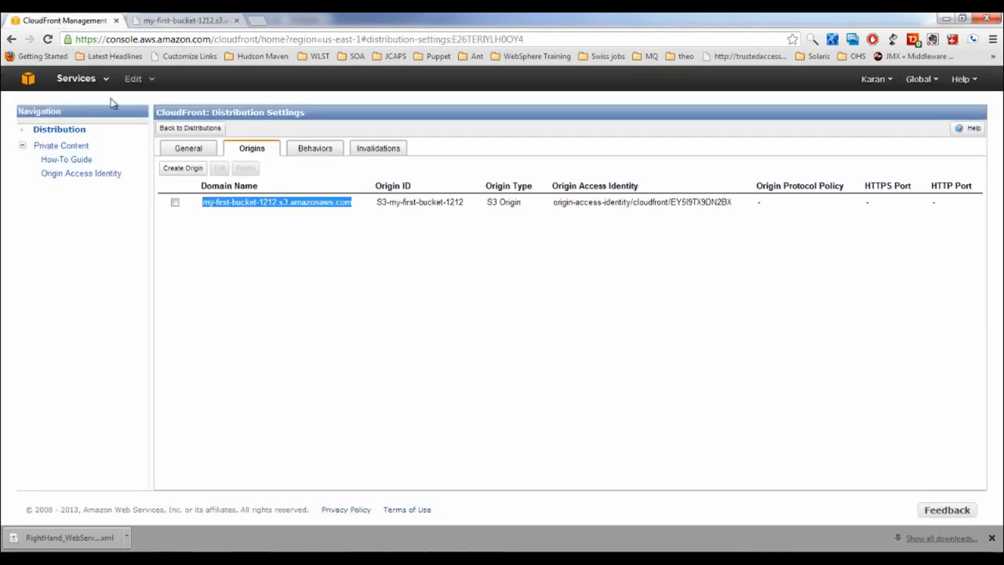
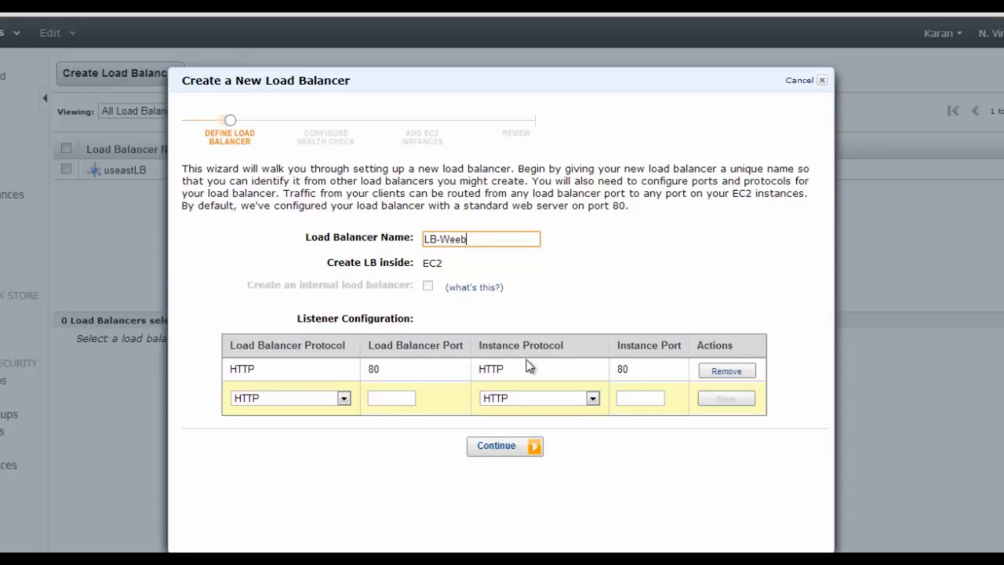
# Leave the extra listener's protocol at HTTP and advance to the health check configuration
pyautogui.click(343, 398)
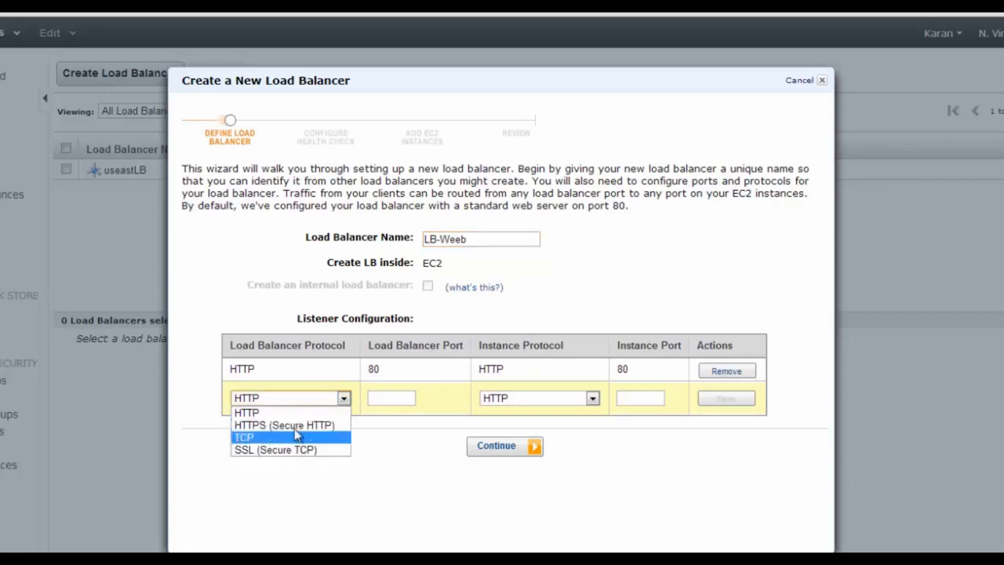
pyautogui.click(300, 347)
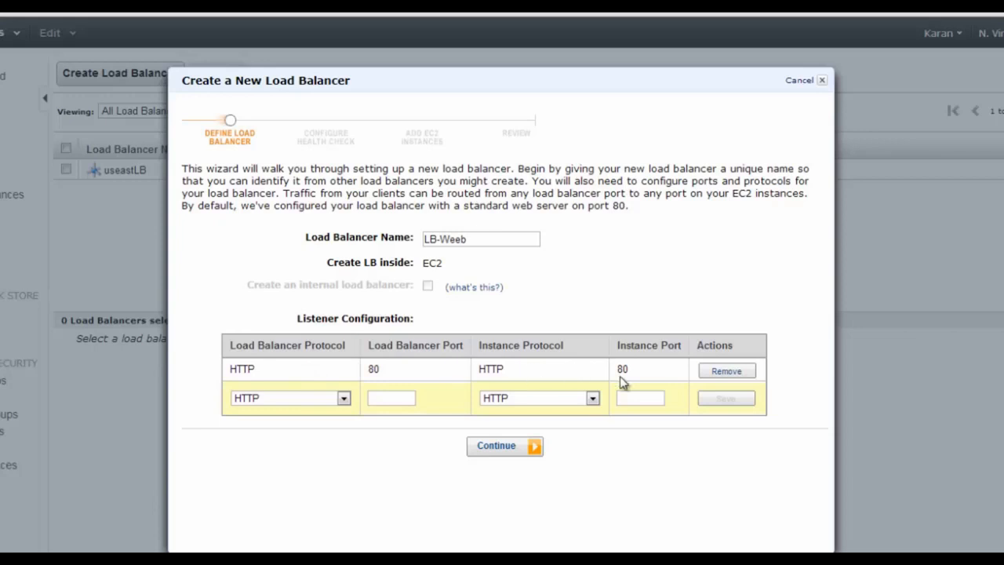
pyautogui.click(496, 448)
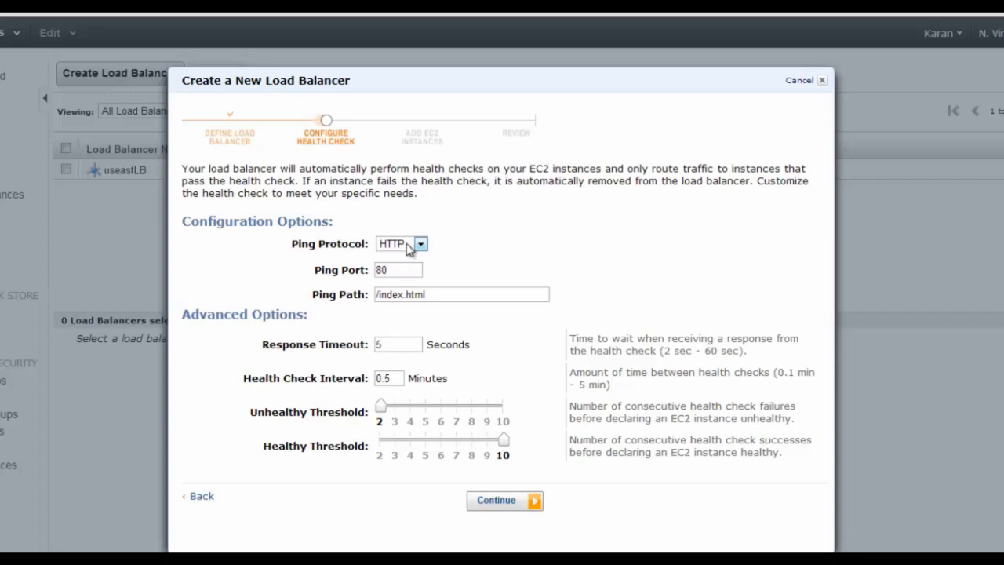
# Set the health check ping path to /index.php and the response timeout to 10 seconds
pyautogui.doubleClick(400, 270)
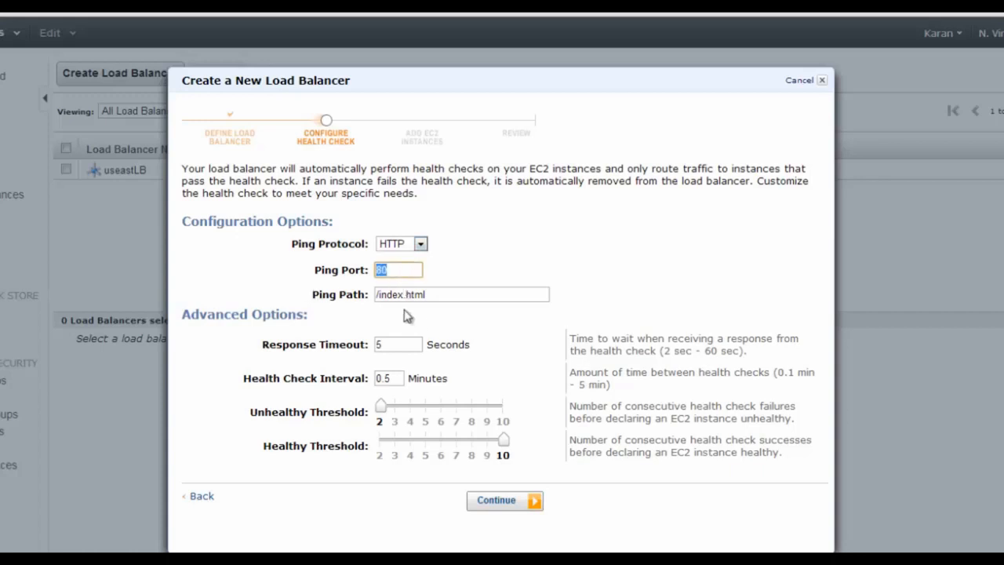
pyautogui.moveTo(379, 295); pyautogui.dragTo(488, 302)
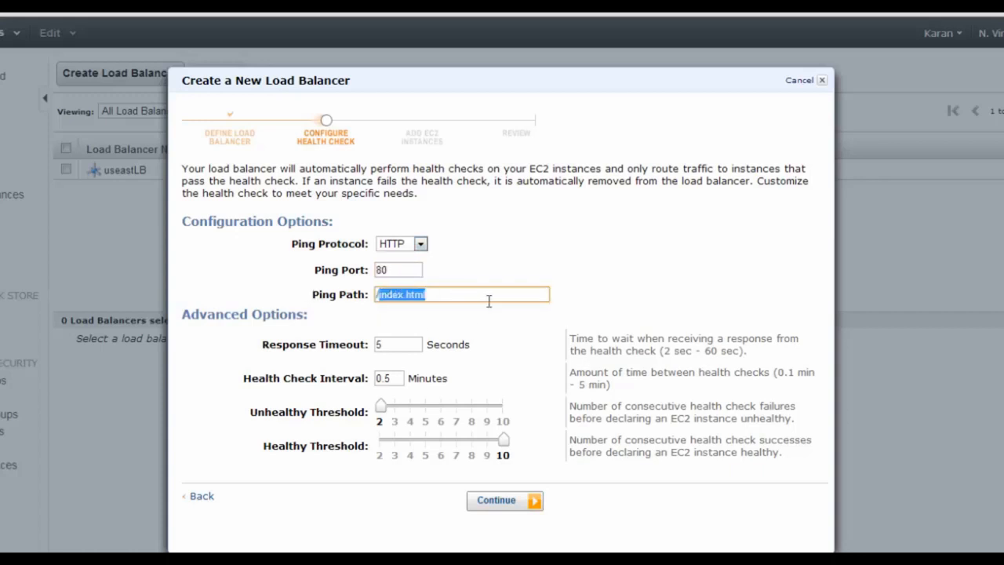
pyautogui.write('/')
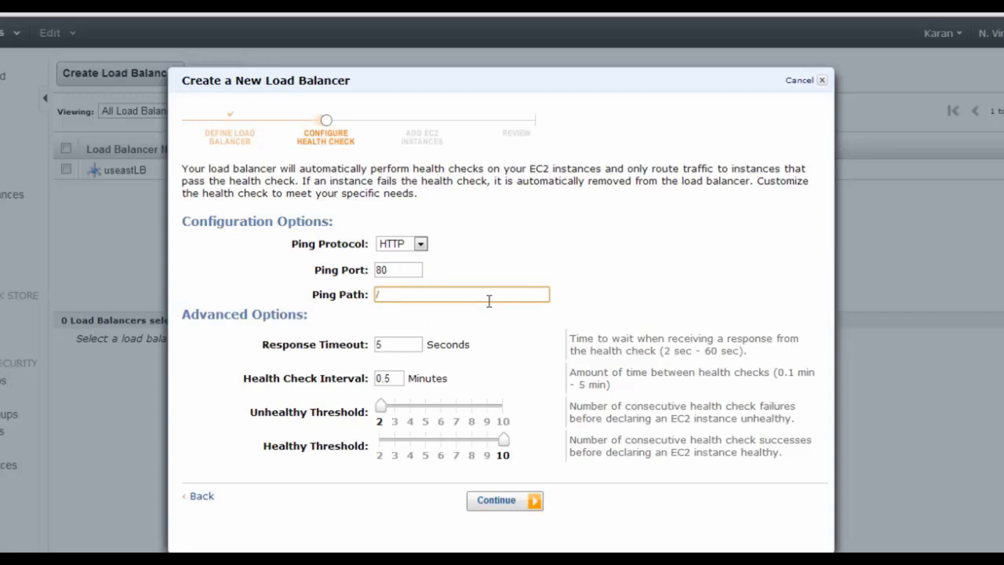
pyautogui.write('index.php')
pyautogui.press('Tab')
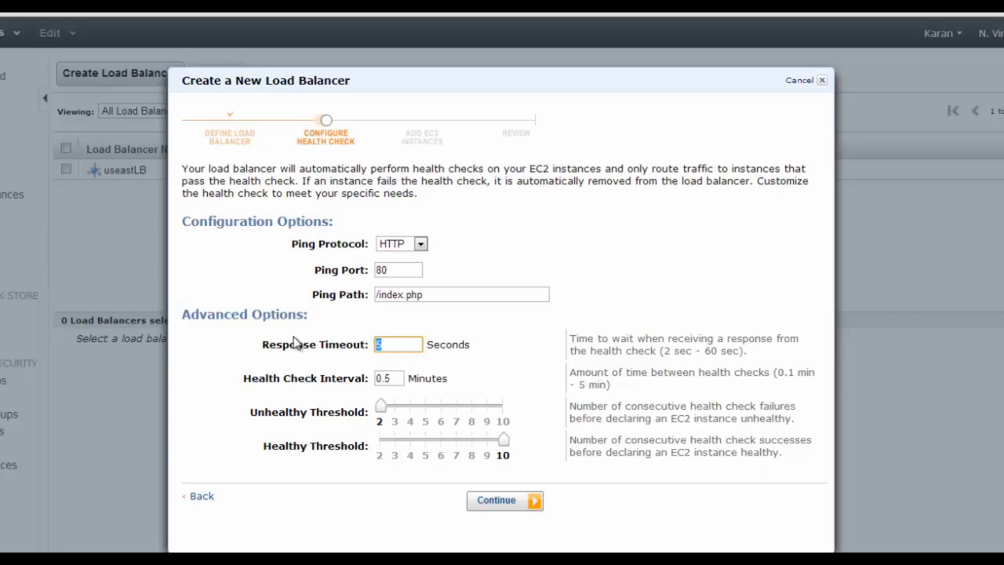
pyautogui.write('10')
# Review the health check interval and the unhealthy and healthy threshold settings
pyautogui.moveTo(290, 379); pyautogui.dragTo(343, 391)
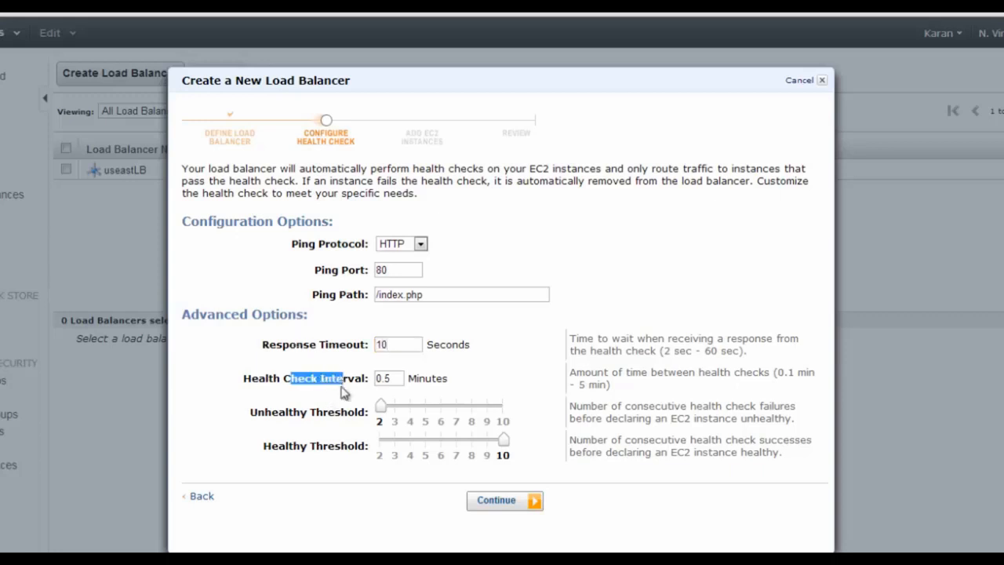
pyautogui.moveTo(400, 378); pyautogui.dragTo(361, 380)
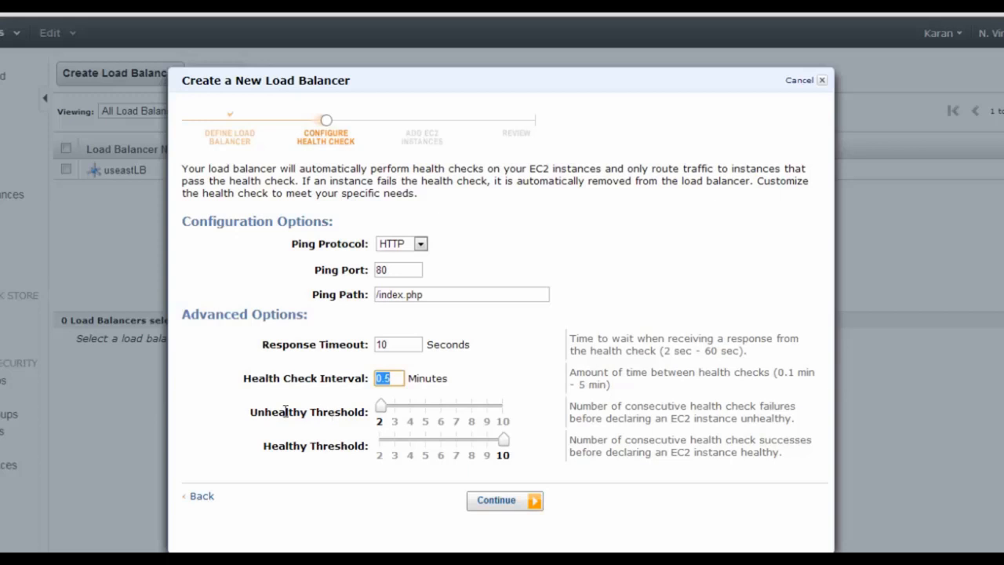
pyautogui.moveTo(307, 412); pyautogui.dragTo(285, 413)
pyautogui.moveTo(281, 449); pyautogui.dragTo(303, 453)
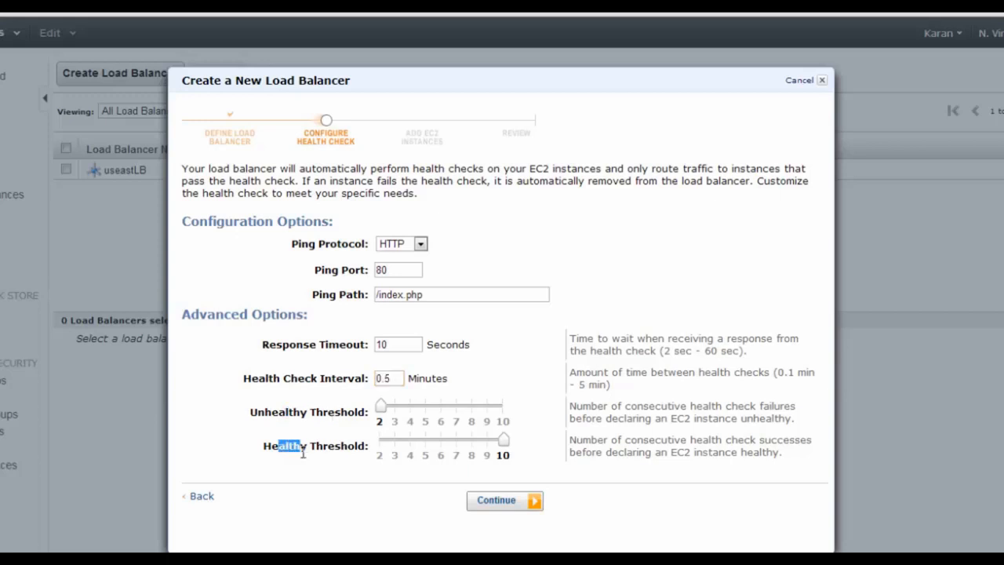
pyautogui.click(335, 400)
pyautogui.moveTo(310, 413); pyautogui.dragTo(350, 415)
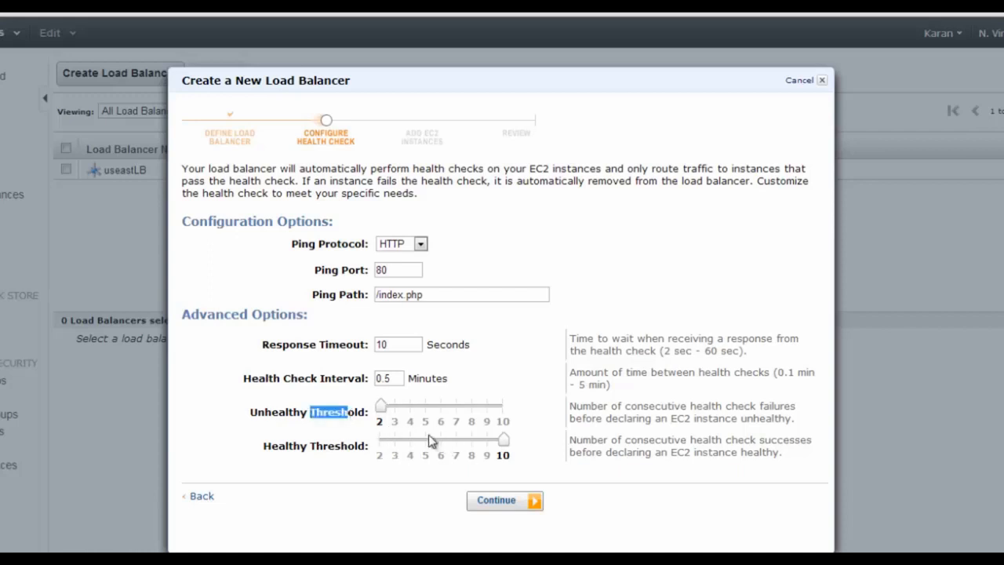
pyautogui.doubleClick(293, 414)
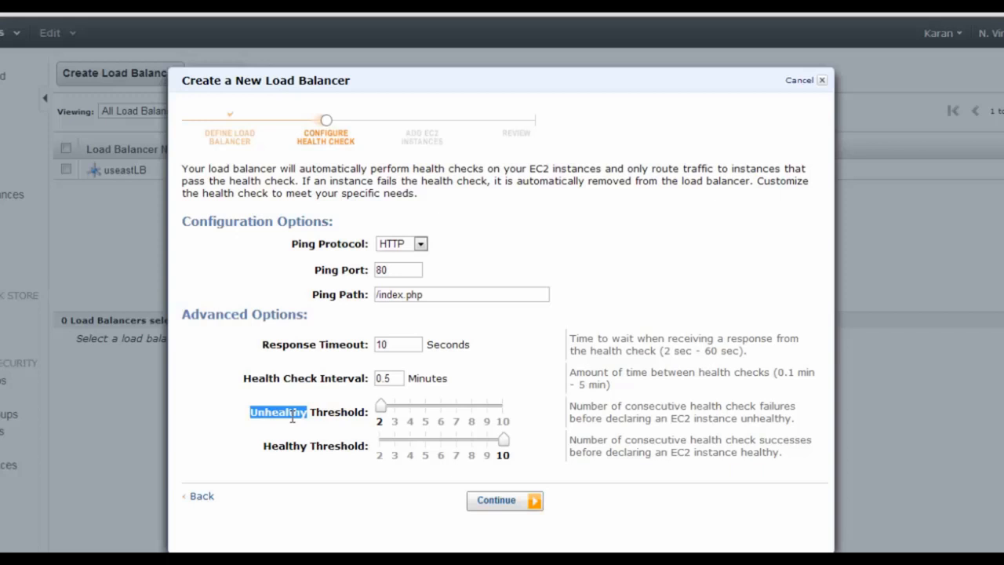
pyautogui.click(347, 465)
# Add Web Server 2 and Web Server 1 to the LB-Weeb load balancer
pyautogui.click(500, 510)
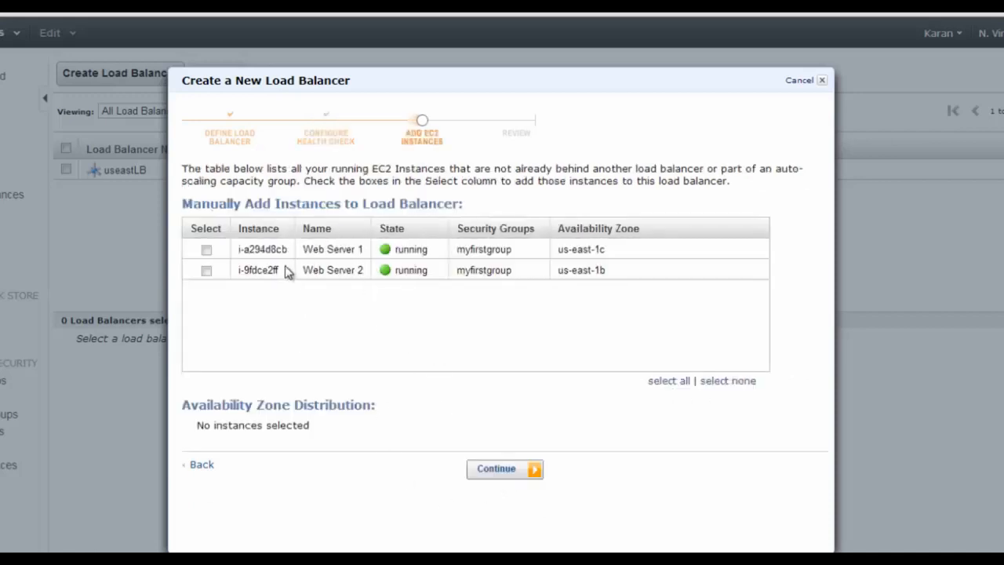
pyautogui.click(206, 271)
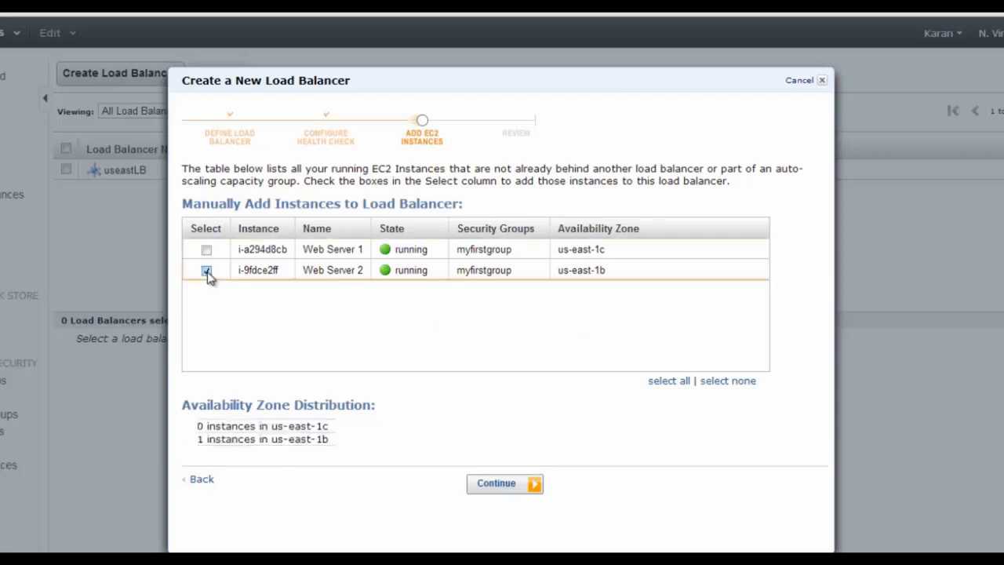
pyautogui.click(207, 251)
# Review and create LB-Weeb, dismiss the confirmation, and check its registered instances
pyautogui.click(506, 486)
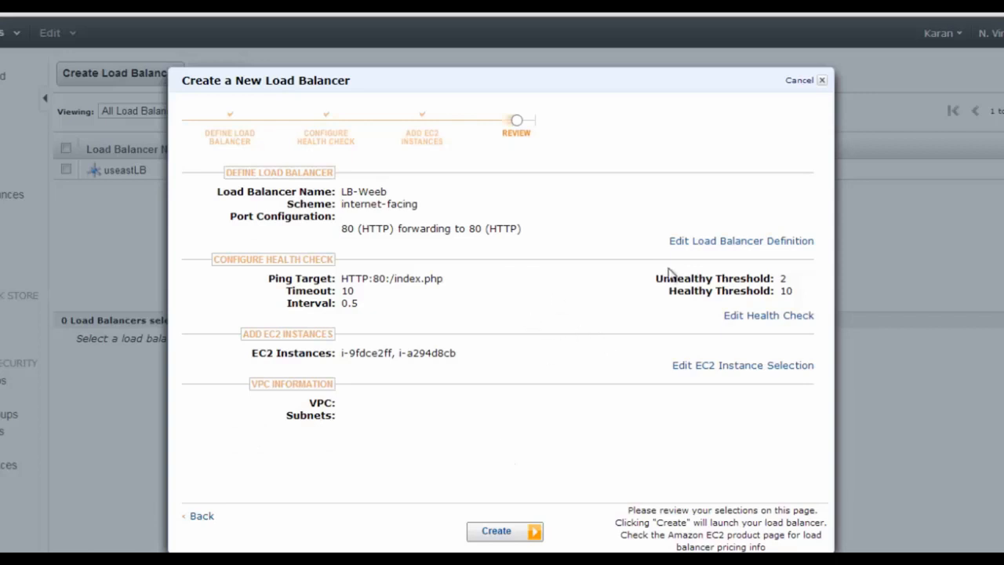
pyautogui.click(496, 534)
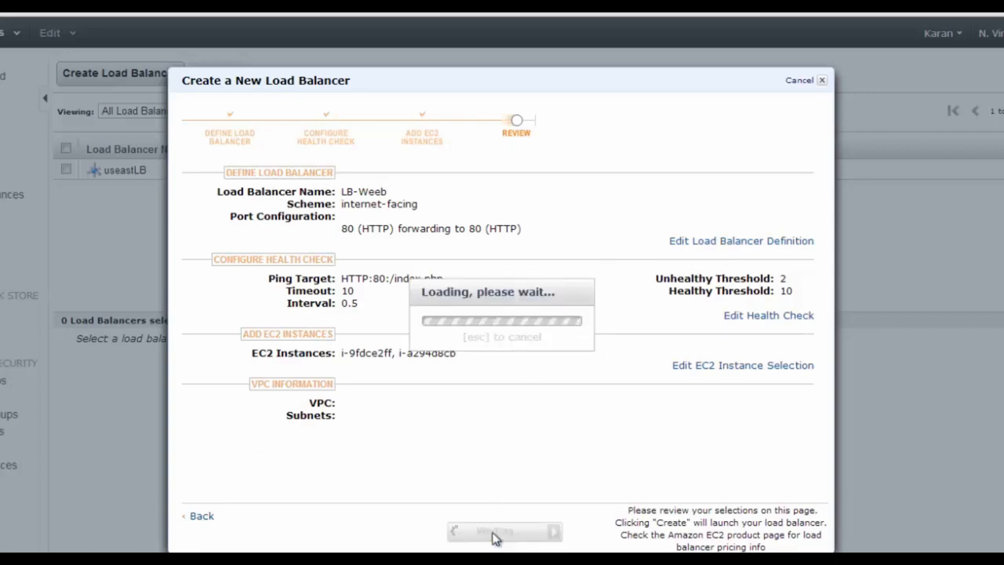
pyautogui.click(516, 209)
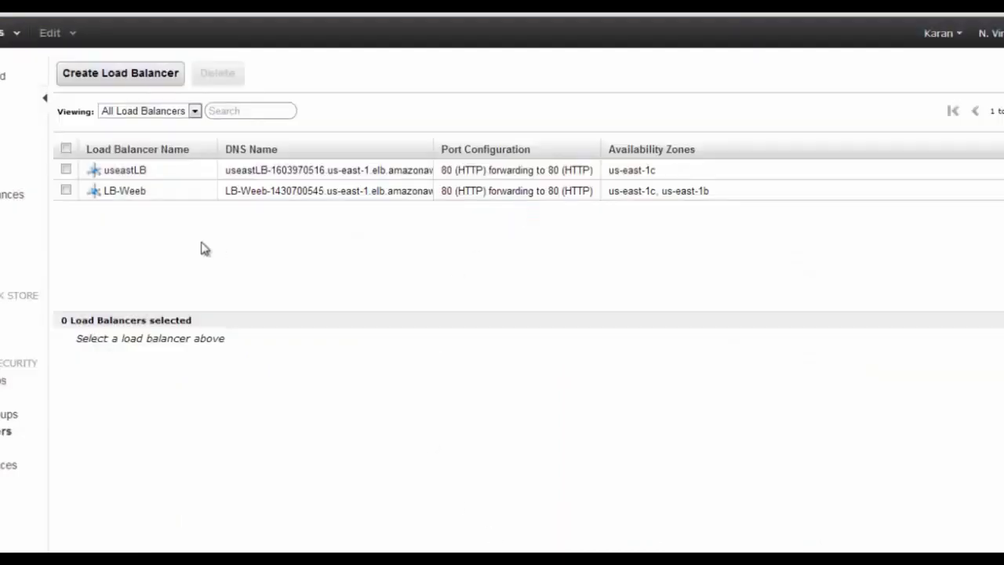
pyautogui.click(66, 190)
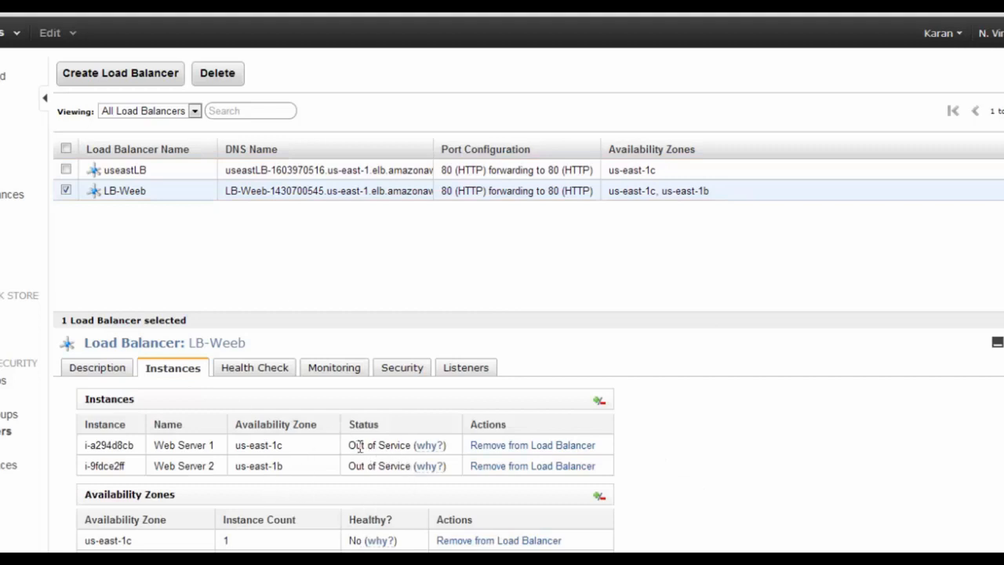
pyautogui.moveTo(427, 451)
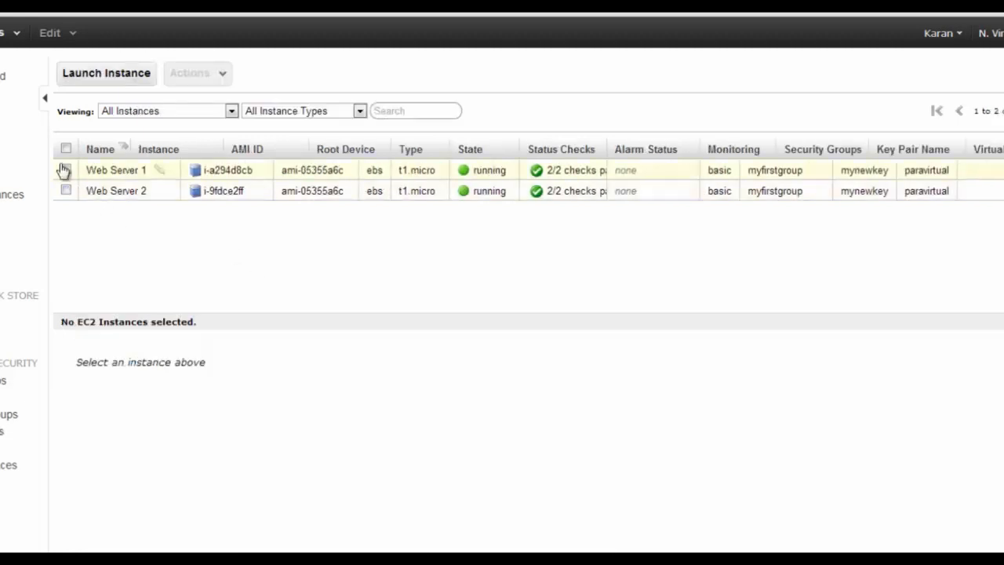
# Load Web Server 1's public DNS address with /index.php in a new tab
pyautogui.click(66, 169)
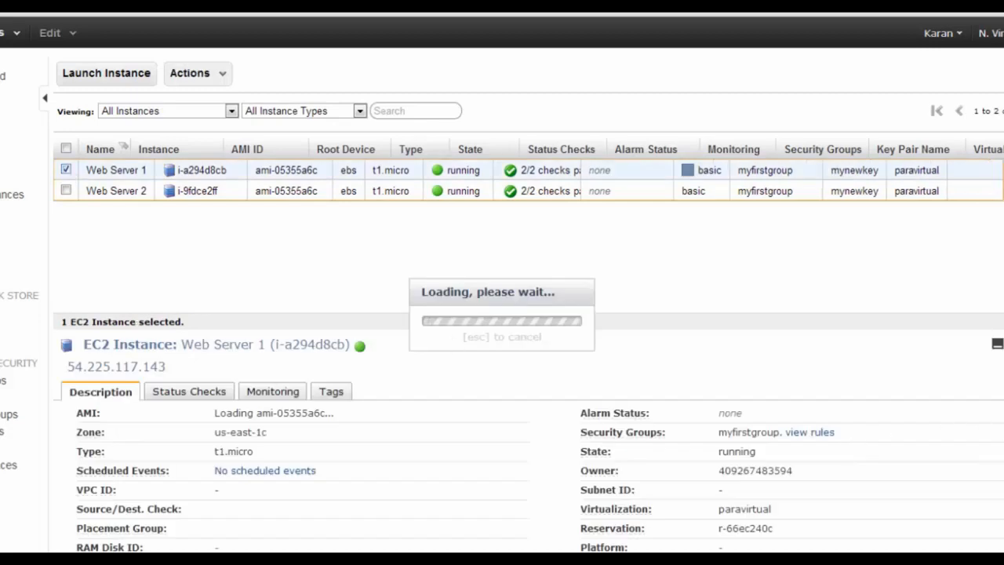
pyautogui.scroll(-5, 217, 495)
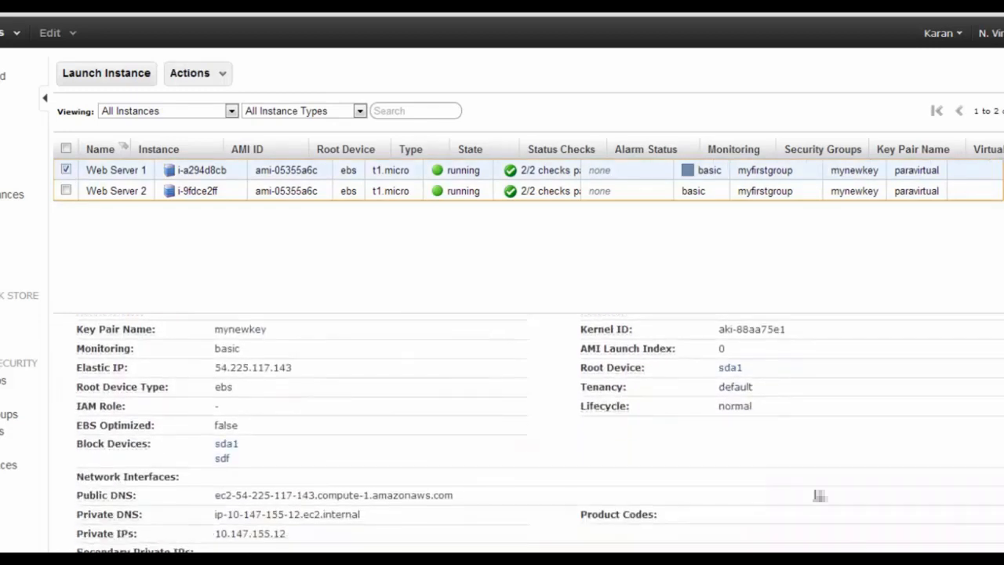
pyautogui.moveTo(216, 495); pyautogui.dragTo(454, 497)
pyautogui.hotkey('ctrl', 'c')
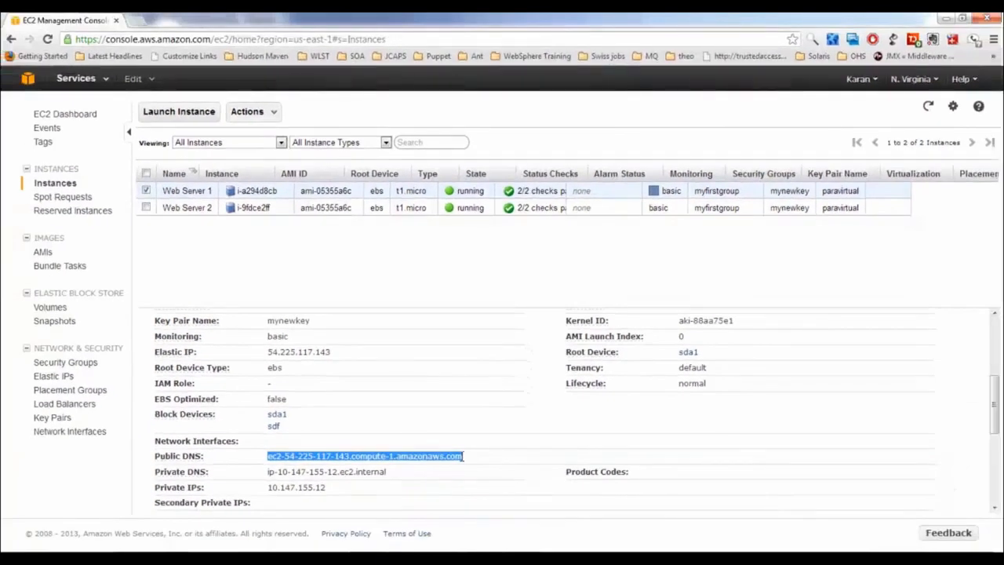
pyautogui.click(135, 22)
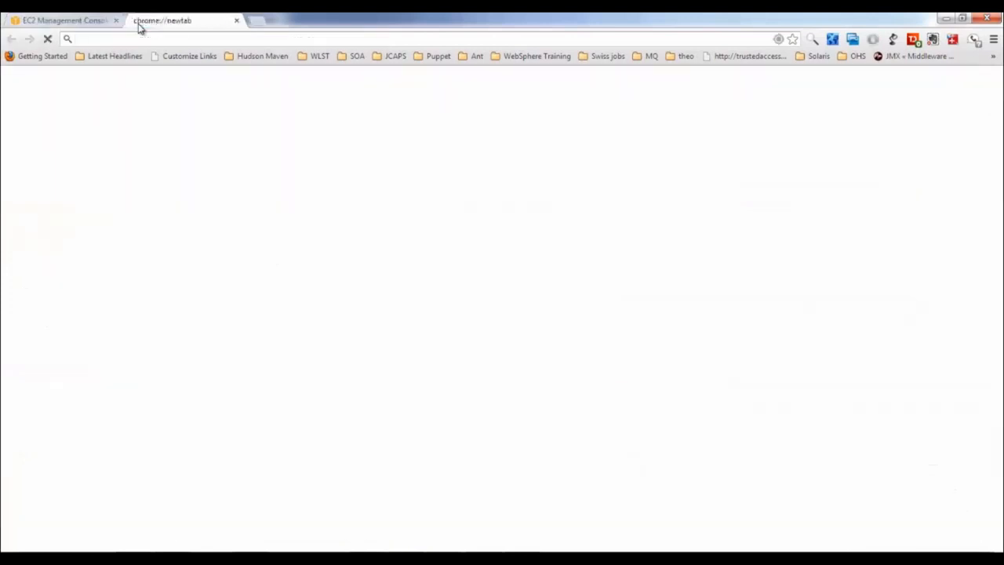
pyautogui.hotkey('ctrl', 'v')
pyautogui.press('Return')
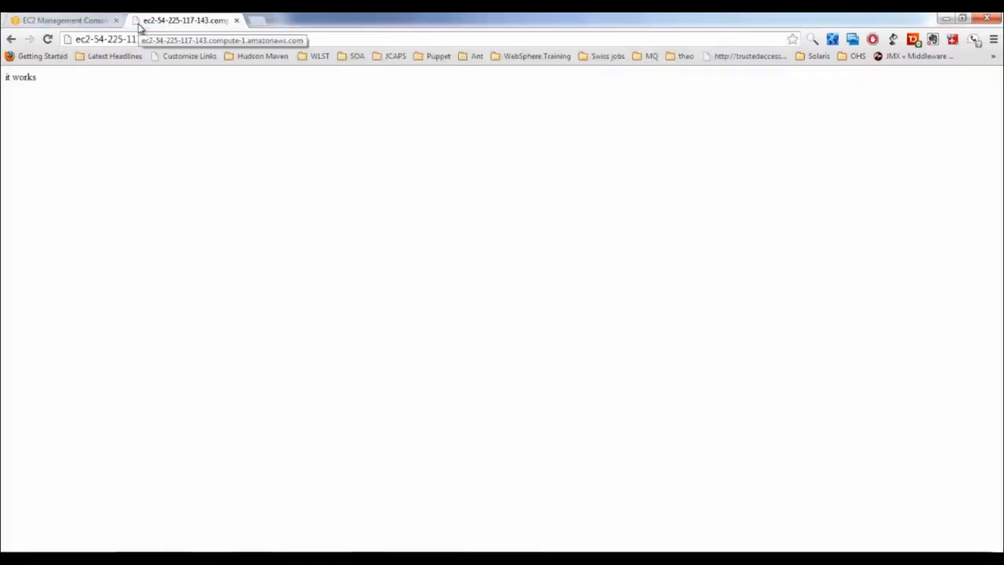
pyautogui.click(299, 39)
pyautogui.click(300, 40)
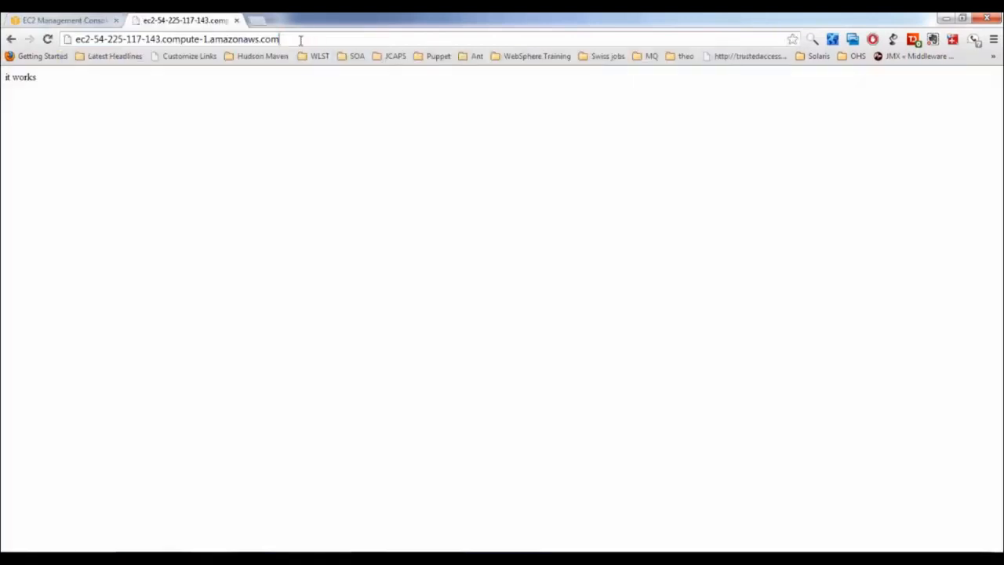
pyautogui.write('/index.php')
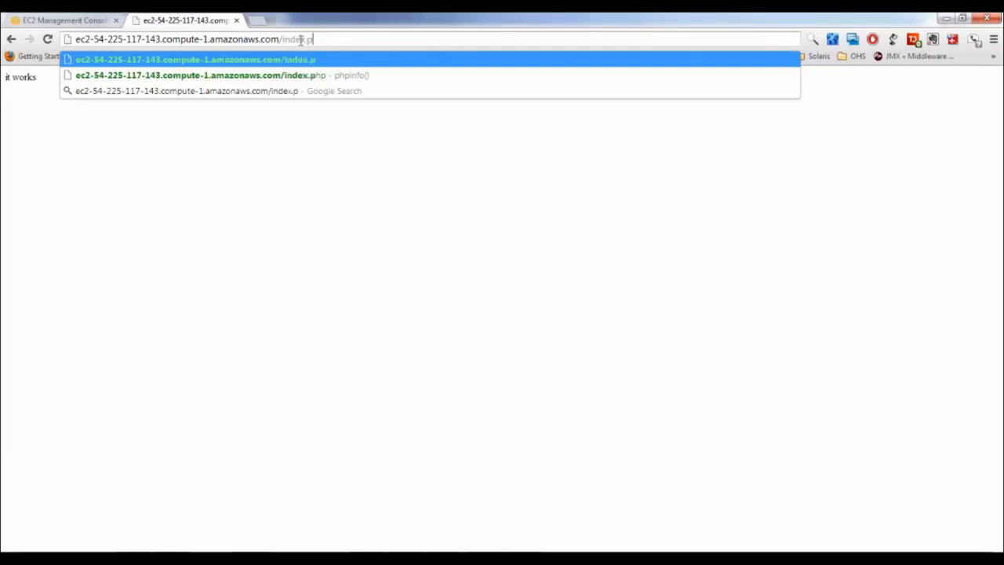
pyautogui.press('Return')
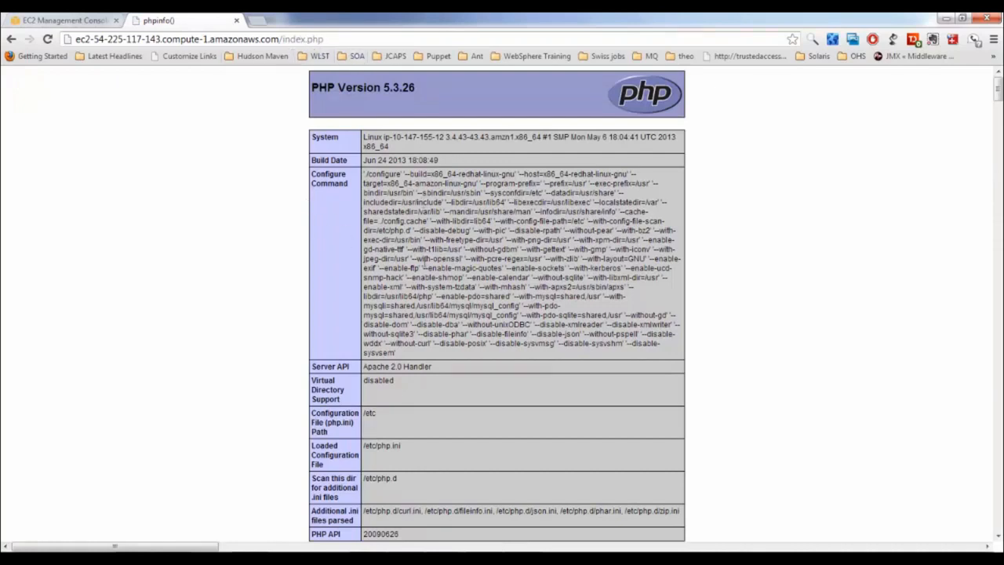
# Back in the instance list, select Web Server 2 and copy its public DNS name
pyautogui.click(62, 20)
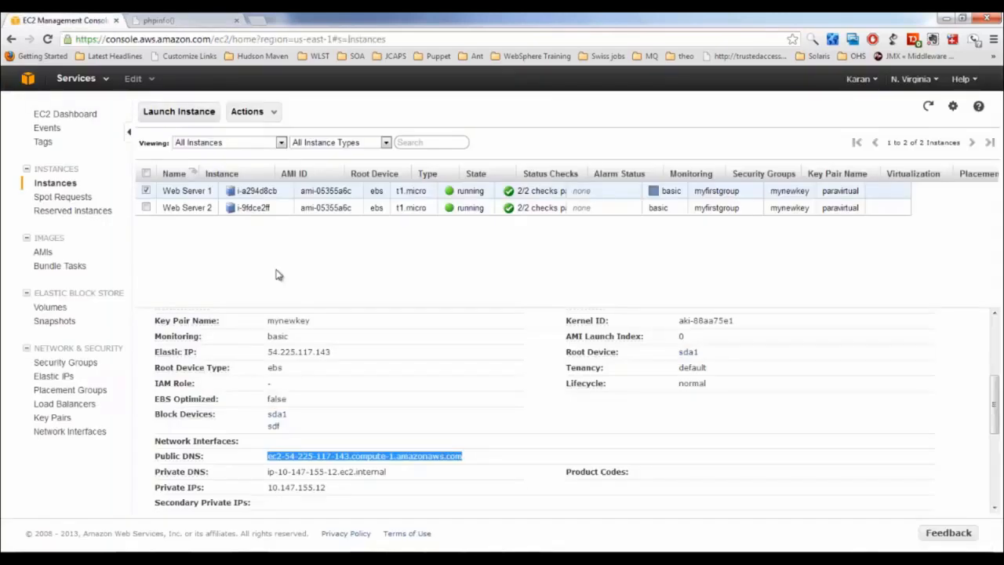
pyautogui.click(146, 191)
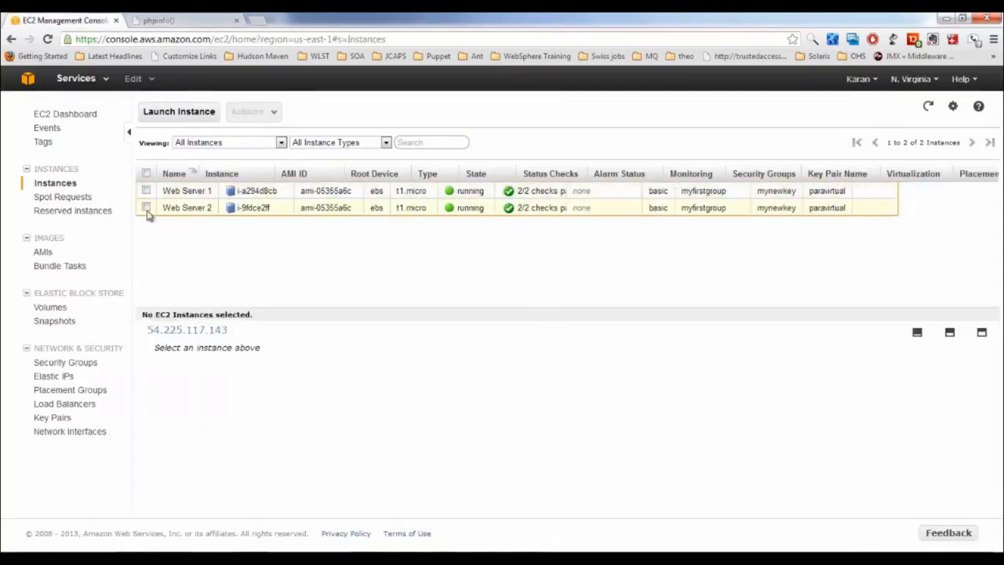
pyautogui.click(146, 208)
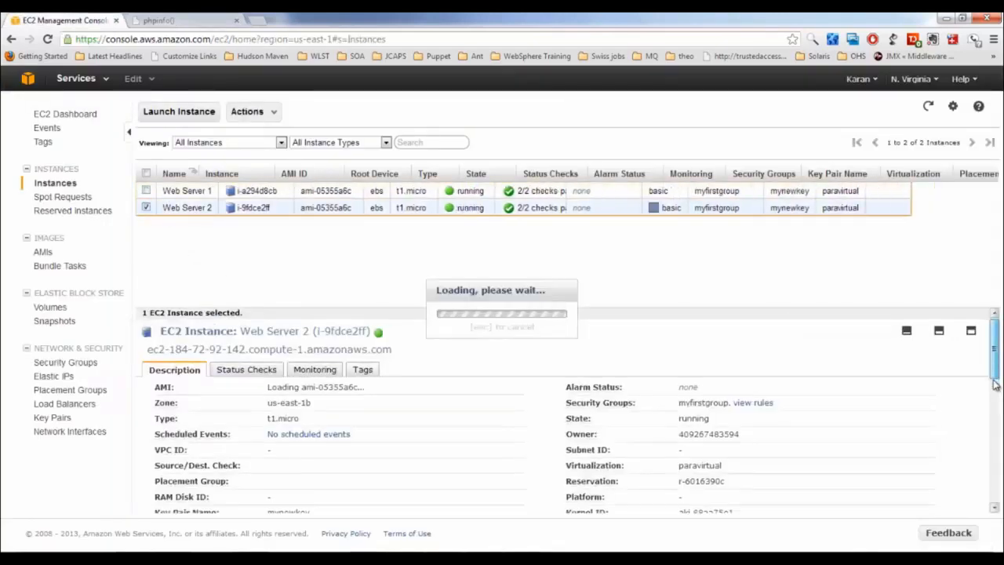
pyautogui.scroll(-5, 994, 416)
pyautogui.moveTo(1001, 444); pyautogui.dragTo(1001, 449)
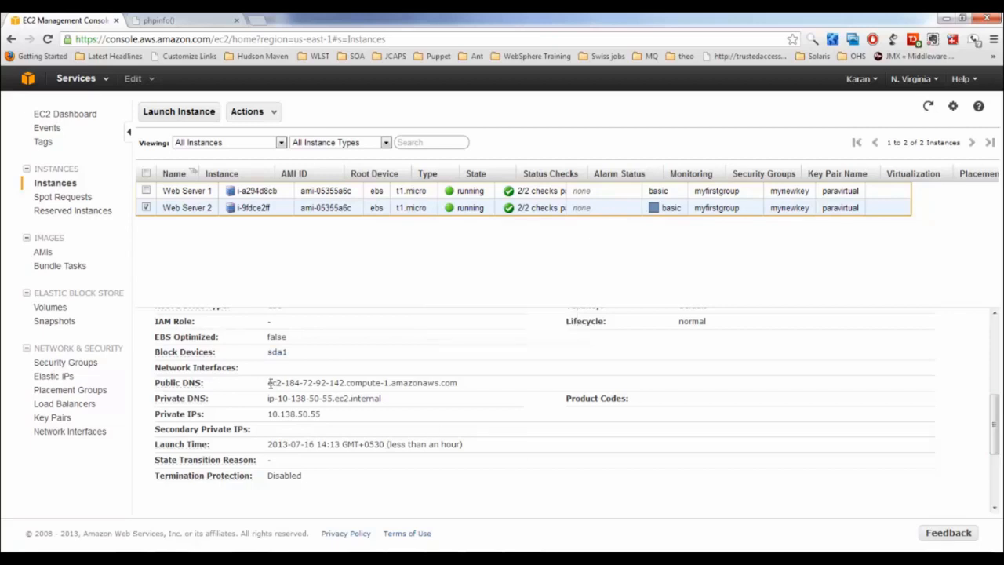
pyautogui.moveTo(269, 383); pyautogui.dragTo(429, 389)
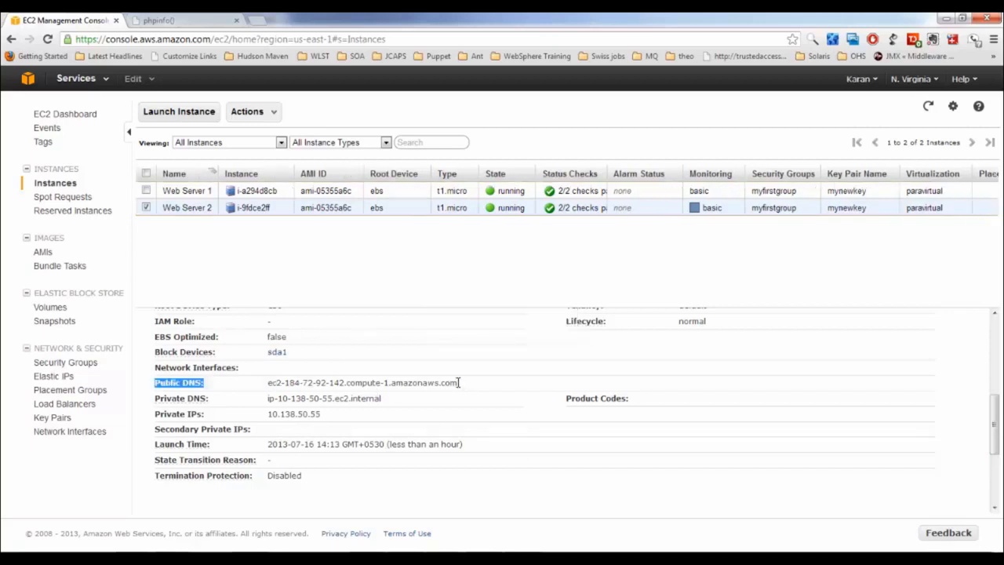
pyautogui.tripleClick(457, 383)
pyautogui.hotkey('ctrl', 'c')
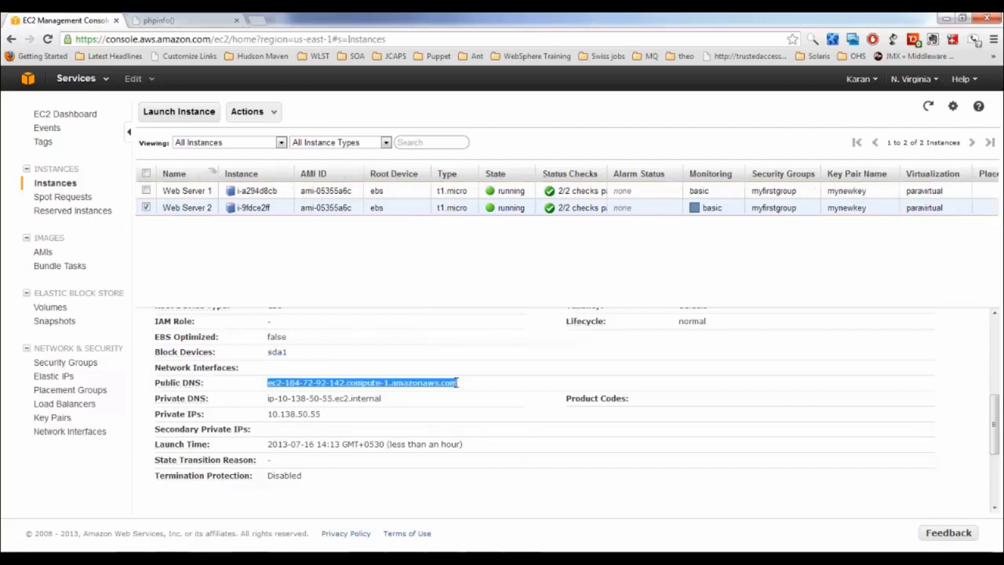
# Load Web Server 2's /index.php (PHP 5.3.27) in another tab and compare it with the PHP 5.3.26 page
pyautogui.click(255, 20)
pyautogui.hotkey('ctrl', 'v')
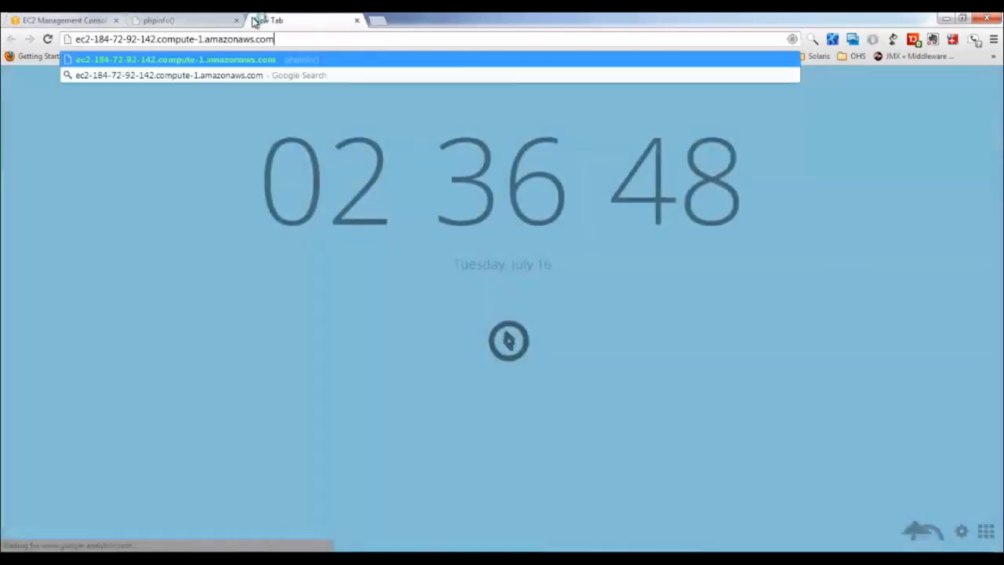
pyautogui.press('Return')
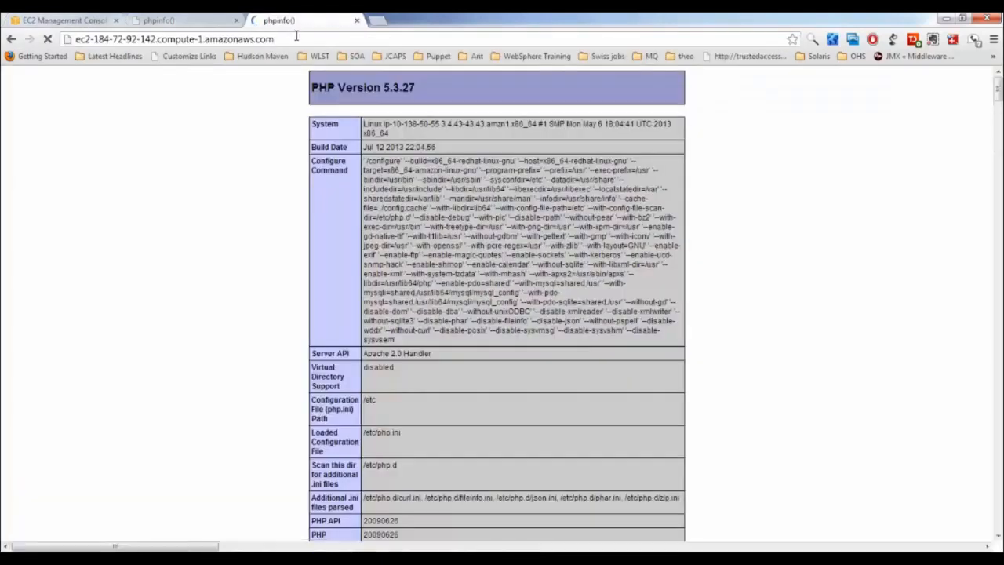
pyautogui.click(295, 38)
pyautogui.click(295, 38)
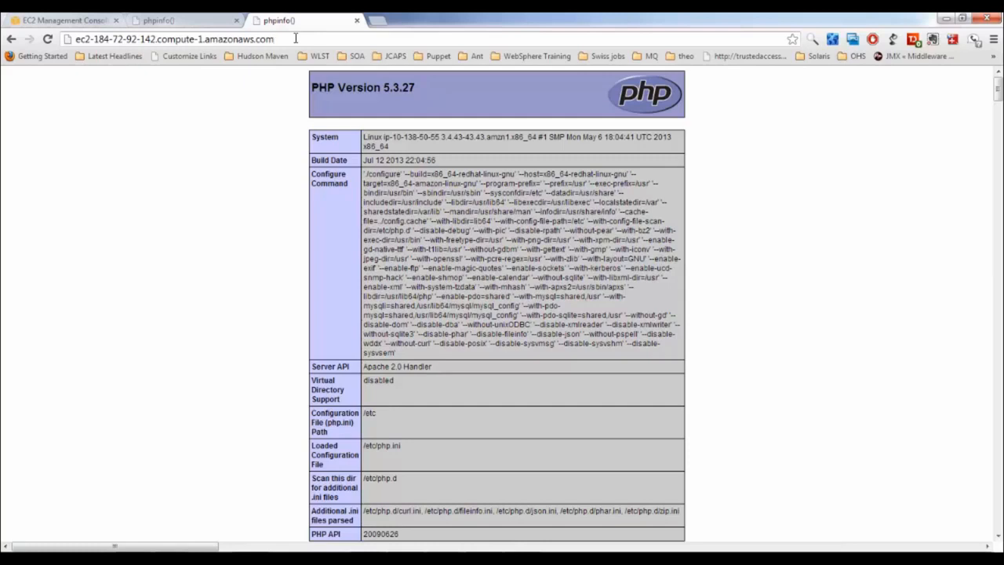
pyautogui.write('/in')
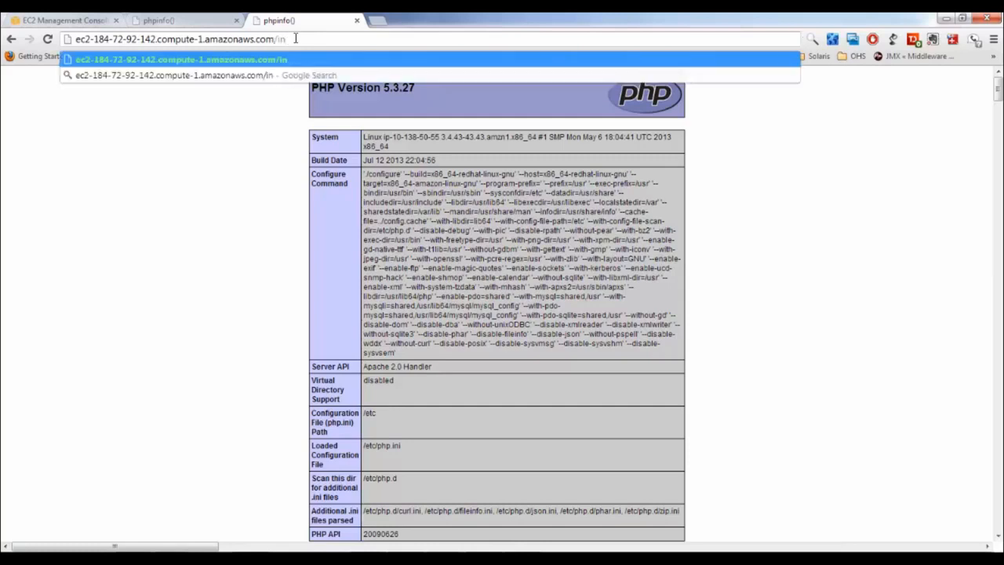
pyautogui.write('dex.php')
pyautogui.press('Return')
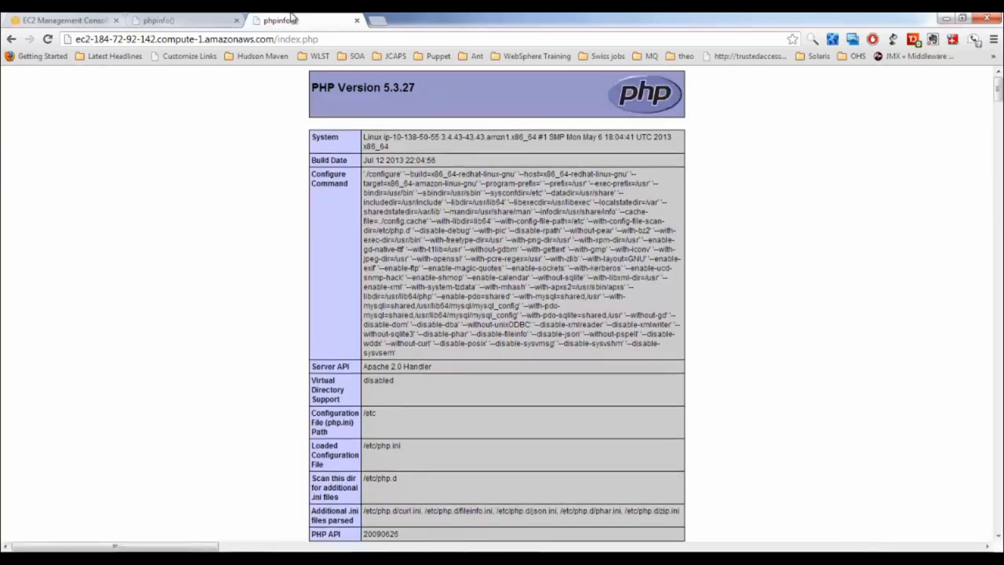
pyautogui.click(224, 23)
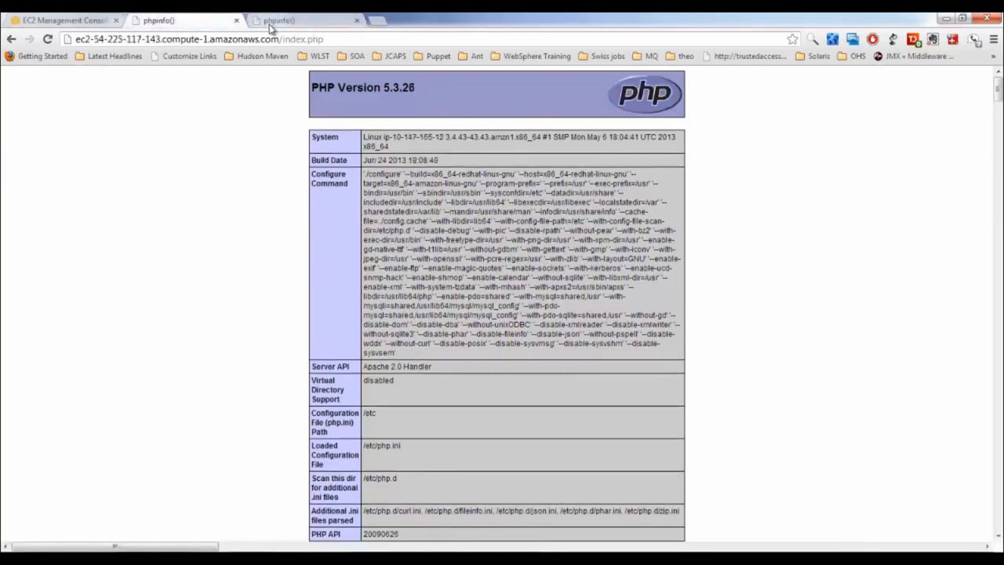
pyautogui.click(270, 25)
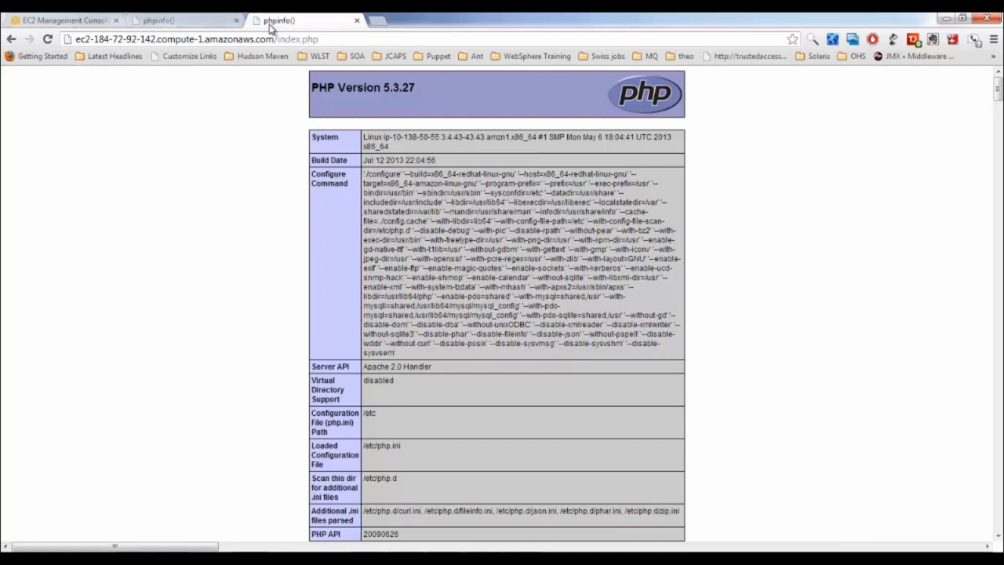
pyautogui.click(75, 22)
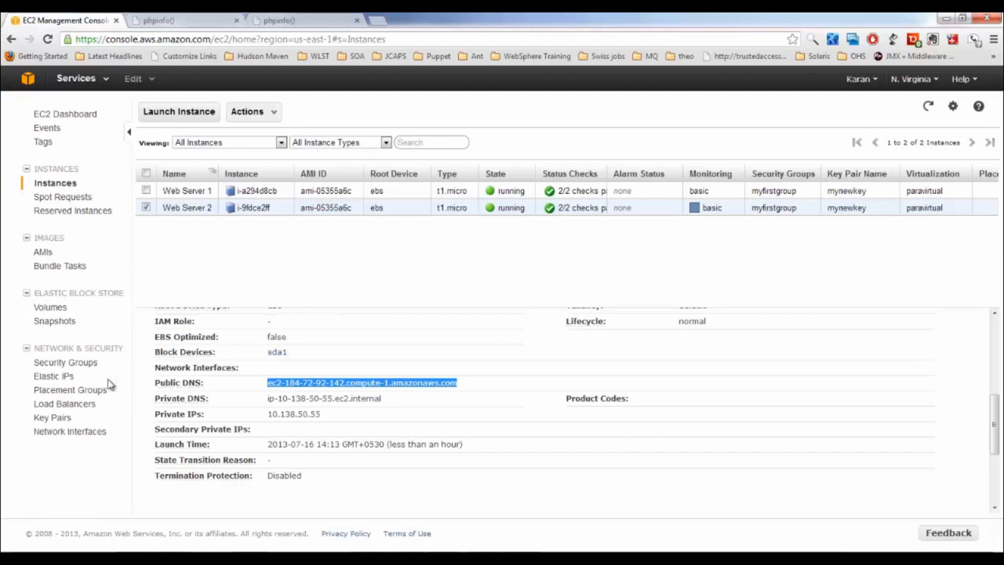
# Show LB-Weeb's description on the Load Balancers page and copy its DNS name
pyautogui.click(75, 405)
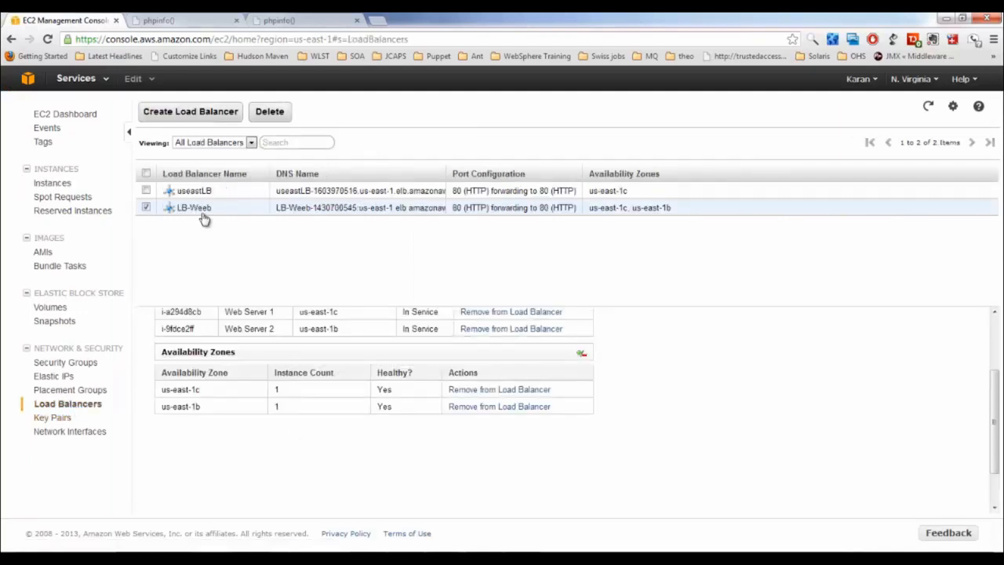
pyautogui.scroll(1, 996, 372)
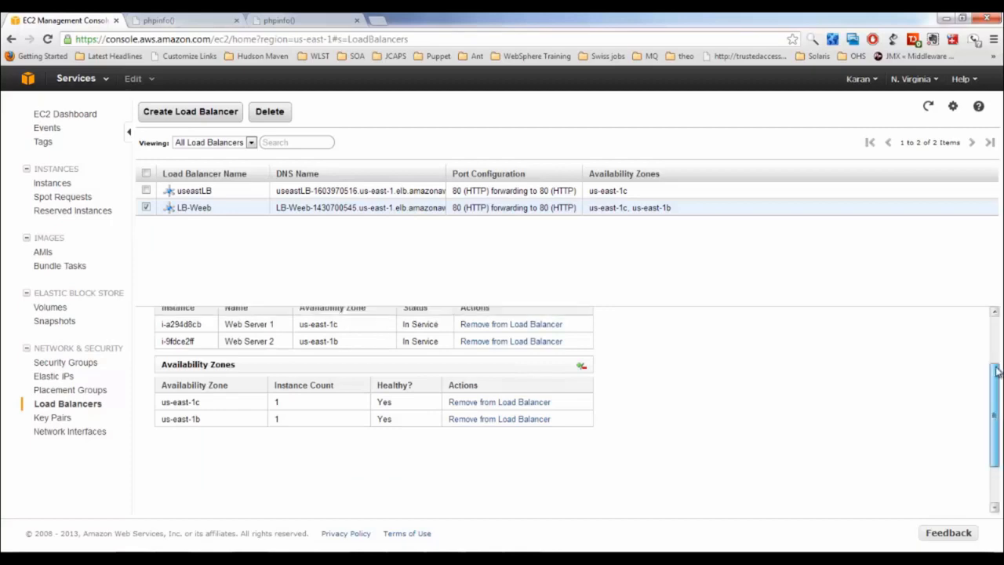
pyautogui.scroll(3, 996, 372)
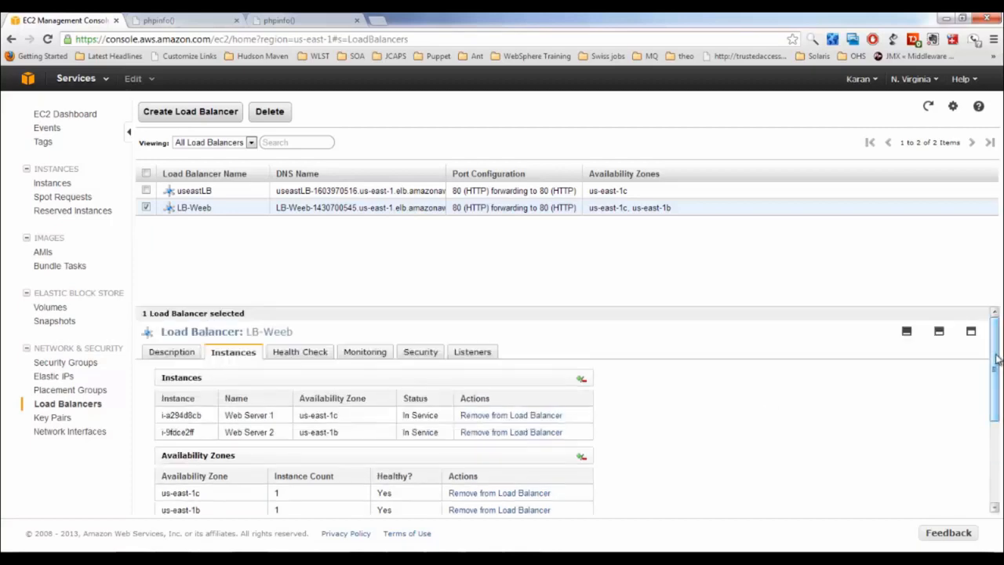
pyautogui.click(182, 355)
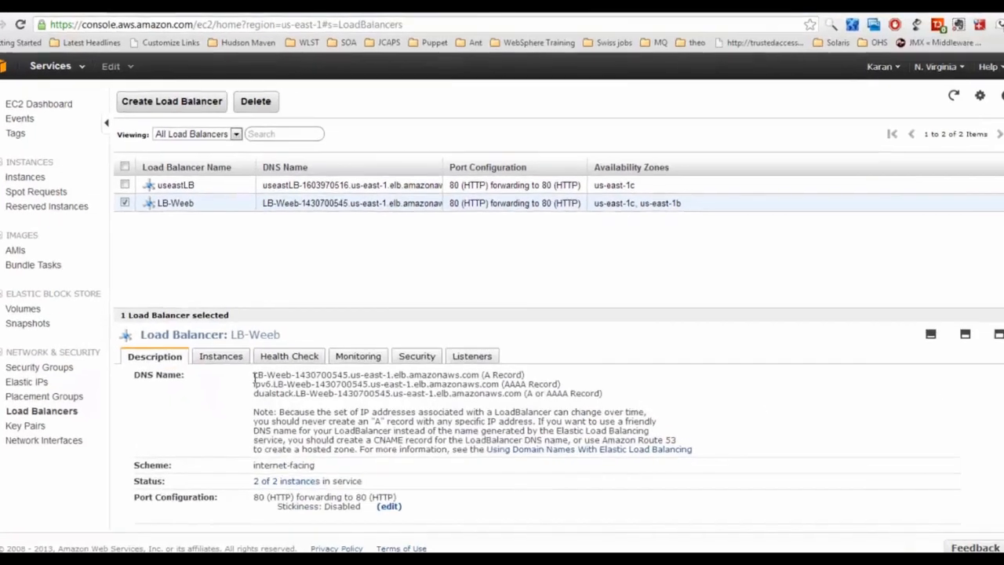
pyautogui.moveTo(253, 380); pyautogui.dragTo(476, 388)
pyautogui.hotkey('ctrl', 'c')
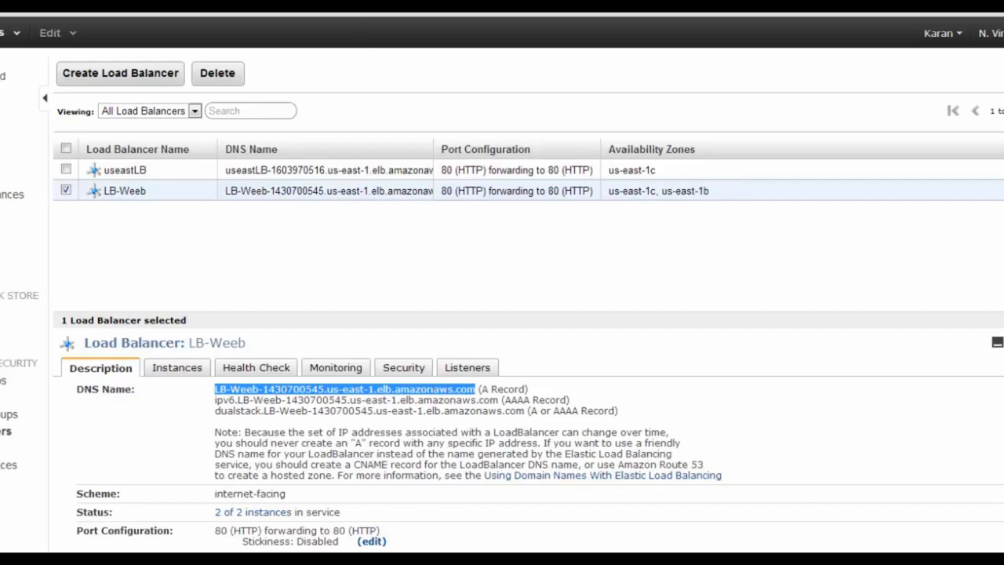
pyautogui.click(377, 21)
# Load LB-Weeb's DNS address in the new tab and compare its phpinfo page with both servers' pages
pyautogui.hotkey('ctrl', 'v')
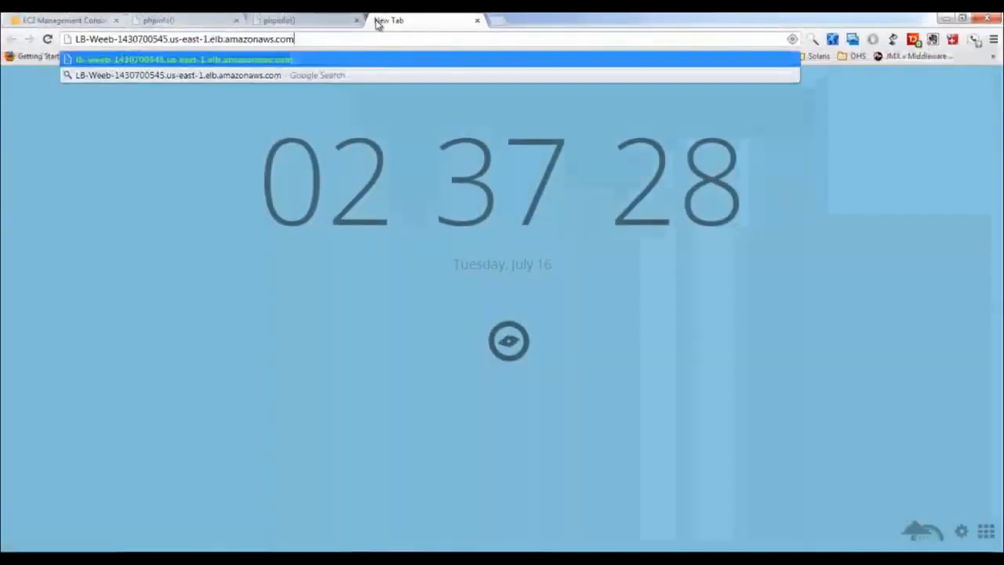
pyautogui.press('Return')
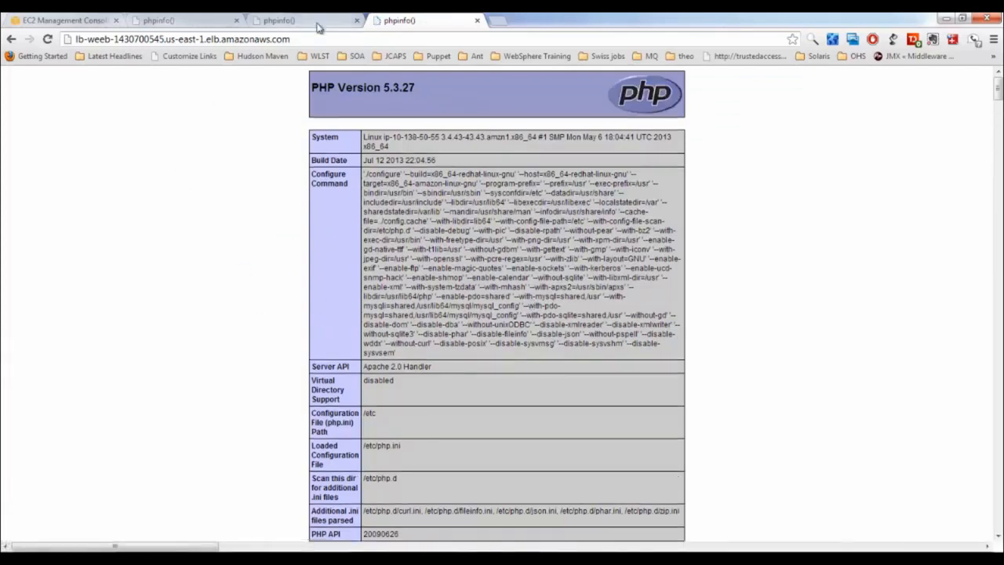
pyautogui.click(317, 22)
pyautogui.click(198, 25)
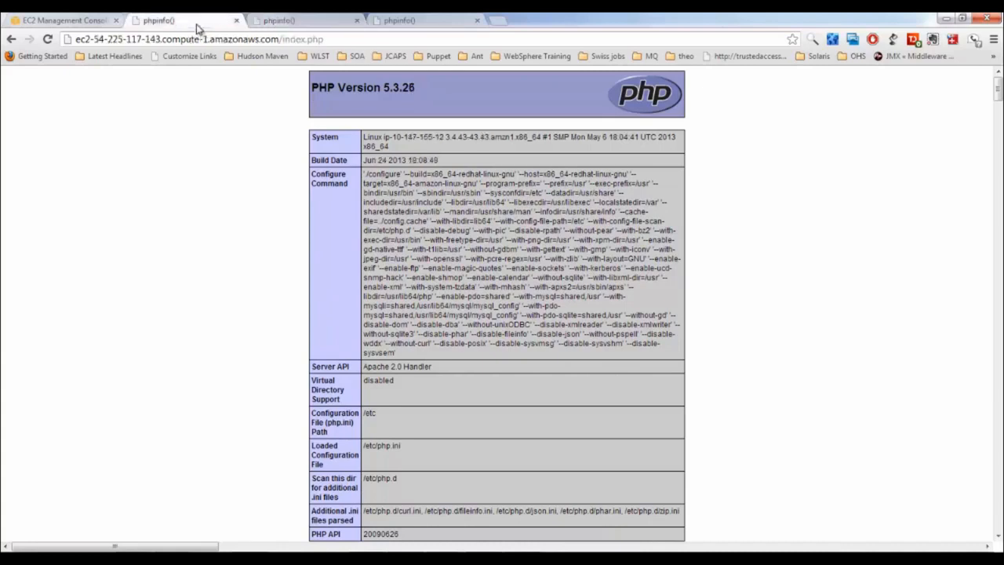
pyautogui.click(427, 25)
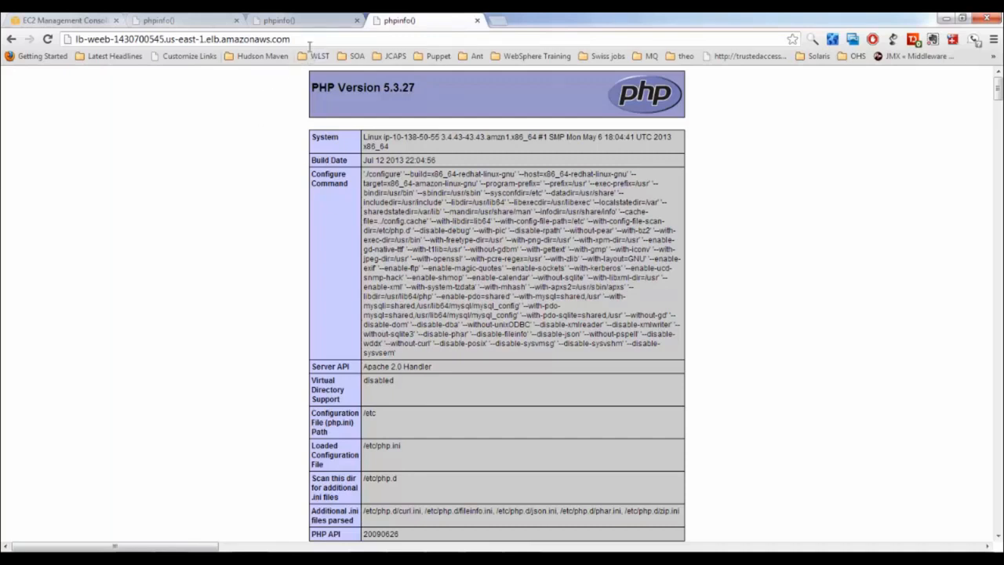
pyautogui.moveTo(290, 40); pyautogui.dragTo(43, 50)
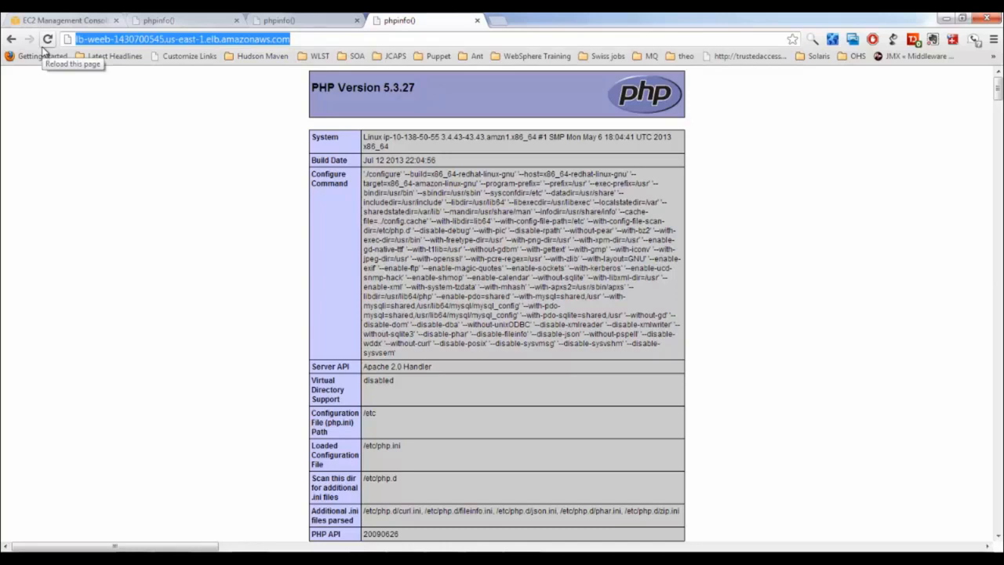
pyautogui.click(308, 22)
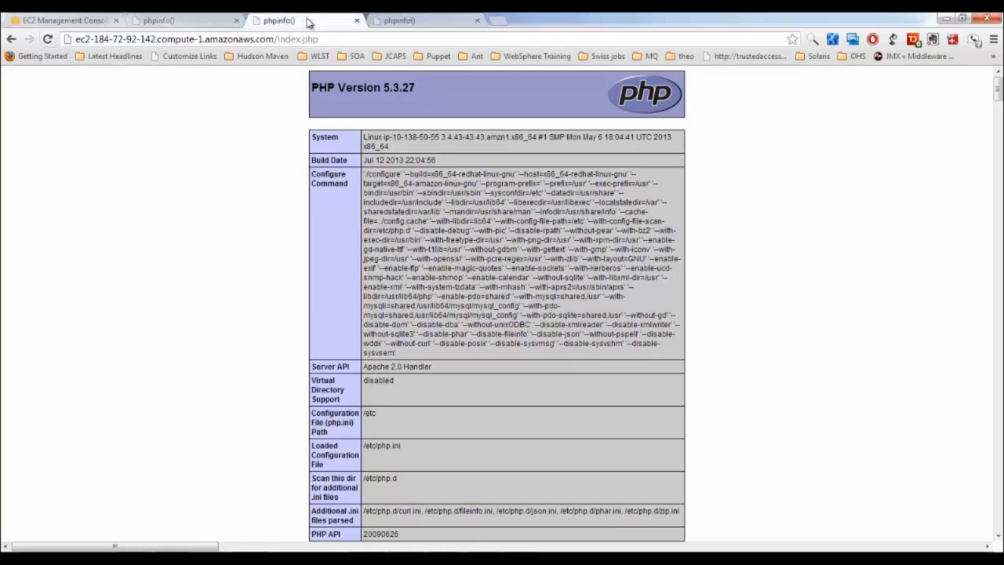
pyautogui.click(218, 22)
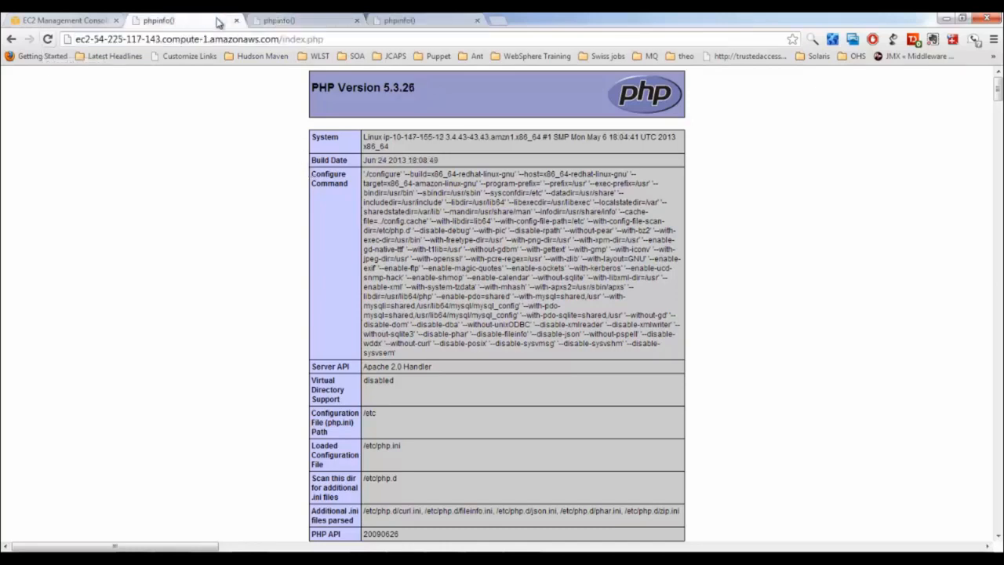
pyautogui.click(450, 22)
pyautogui.click(78, 20)
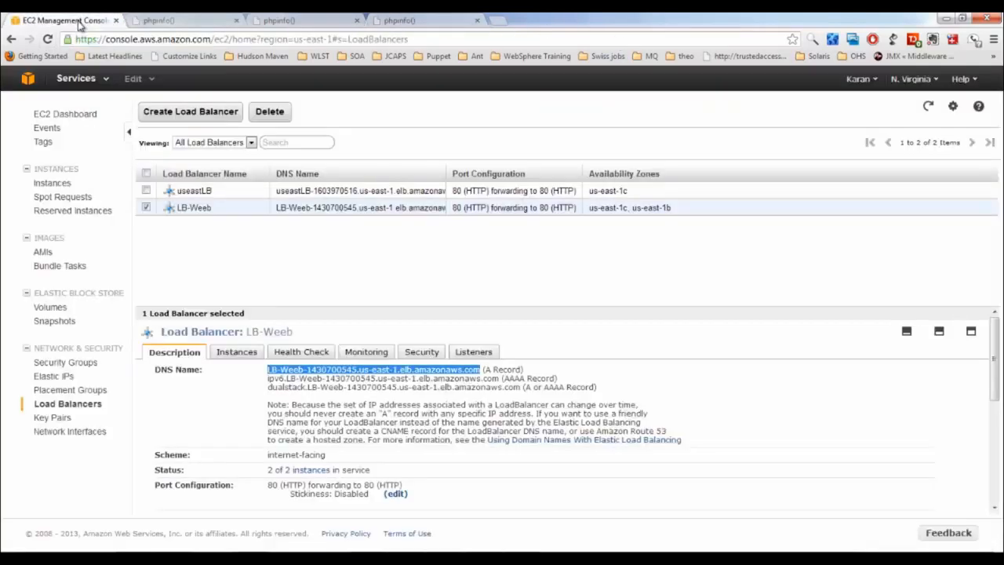
# Stop Web Server 2 from the Instances list and return to its index.php tab's address
pyautogui.click(65, 183)
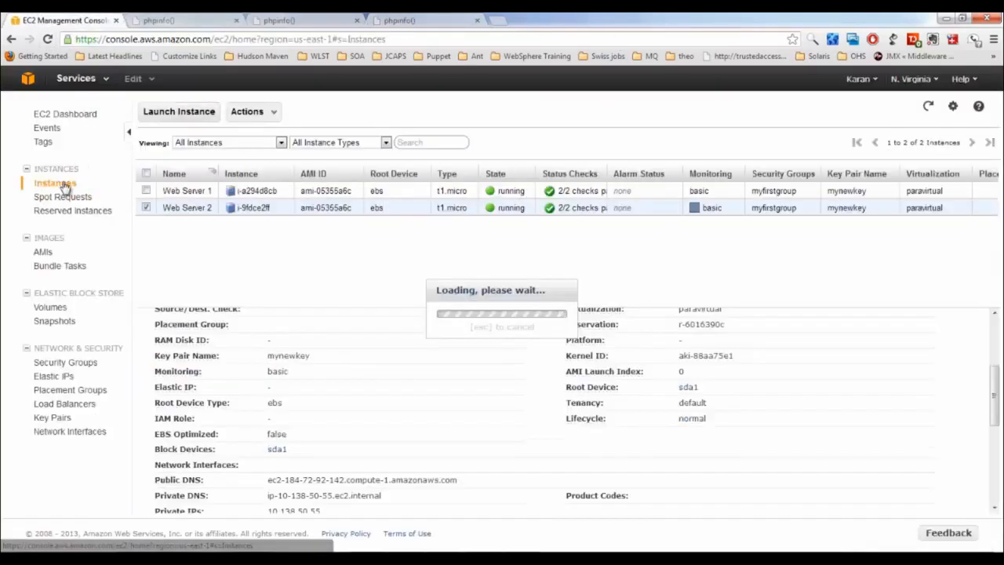
pyautogui.rightClick(186, 210)
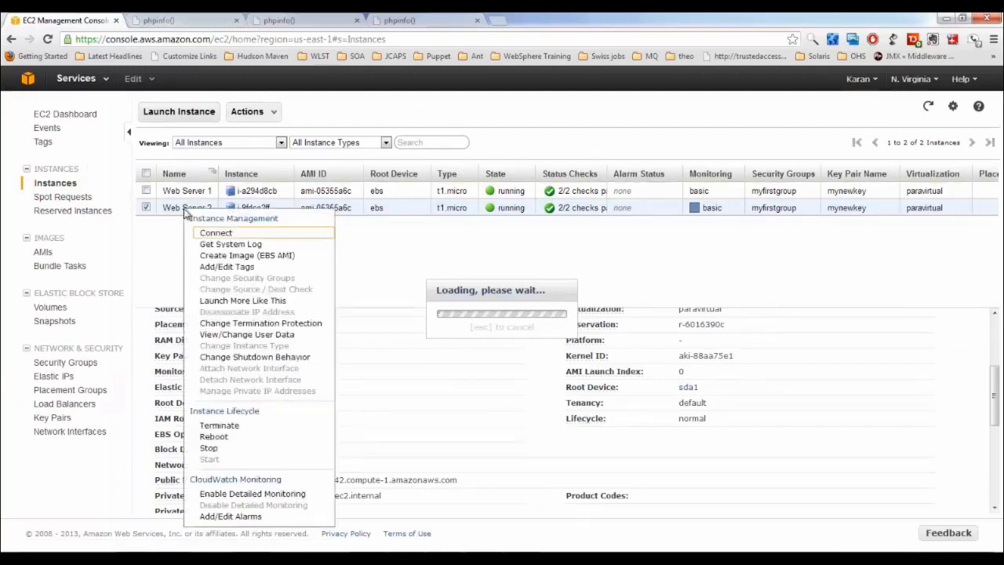
pyautogui.click(221, 447)
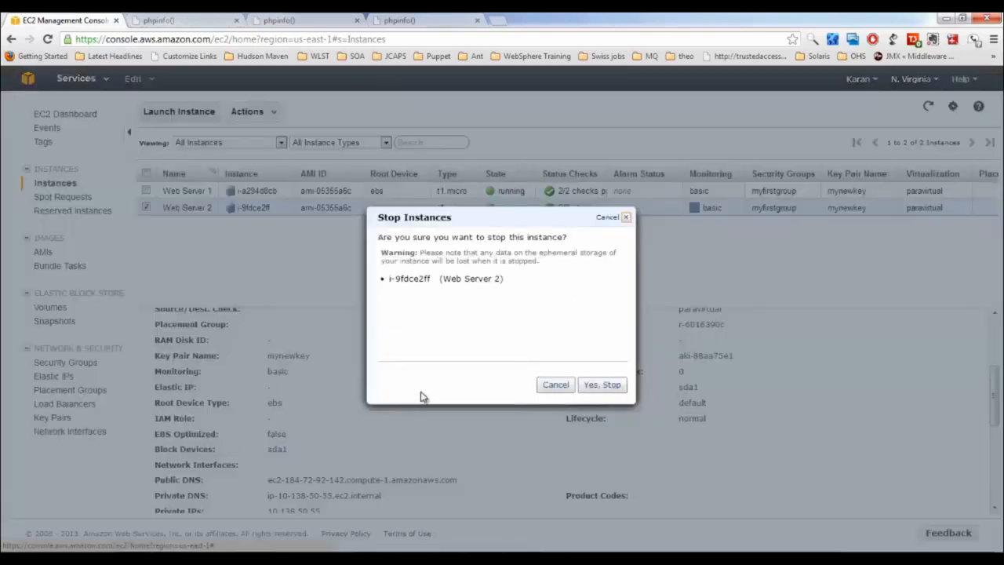
pyautogui.click(593, 387)
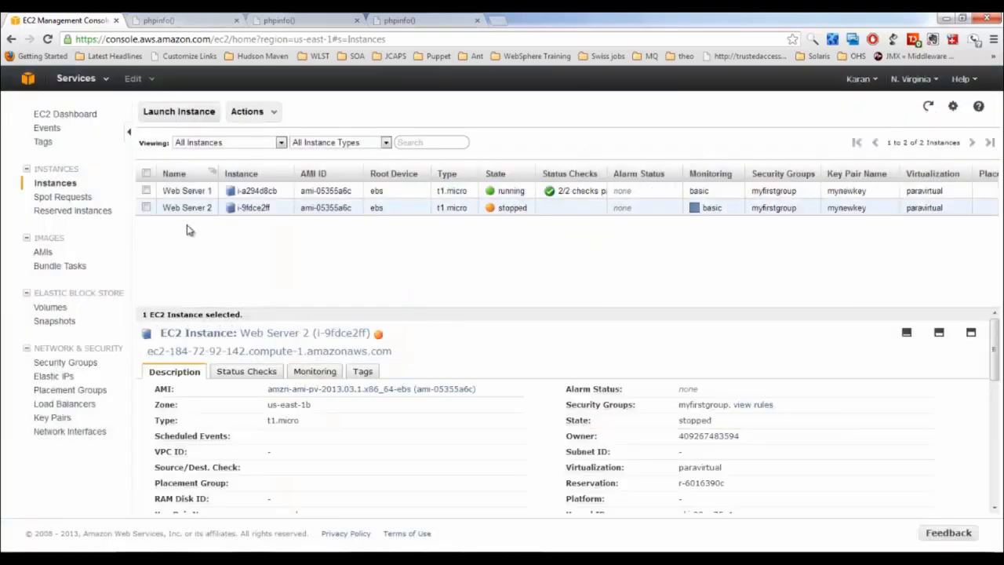
pyautogui.click(304, 18)
pyautogui.click(331, 39)
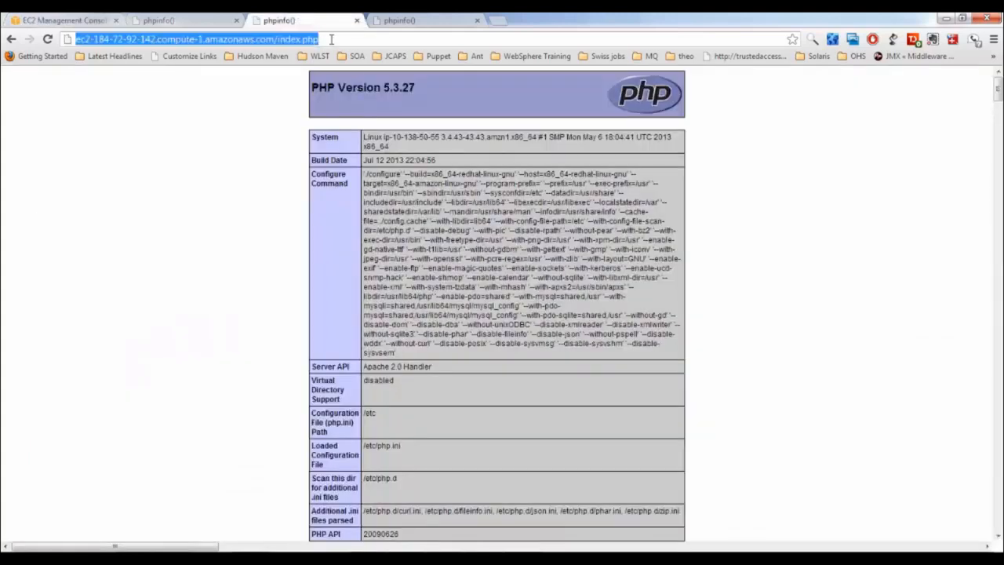
# Reload Web Server 2's page to get Connection refused, and reload LB-Weeb's address still serving PHP 5.3.26
pyautogui.press('Return')
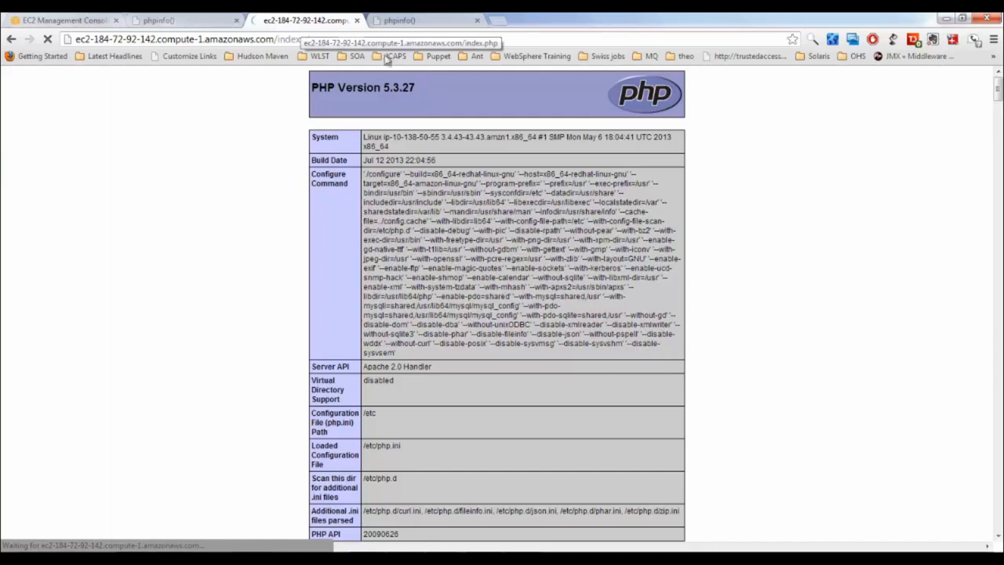
pyautogui.click(416, 21)
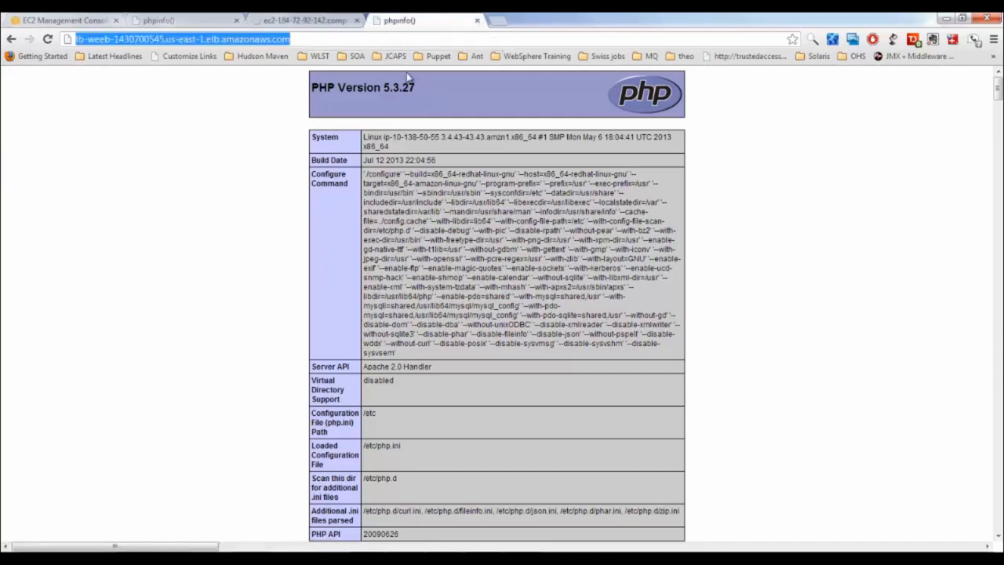
pyautogui.click(351, 40)
pyautogui.press('Return')
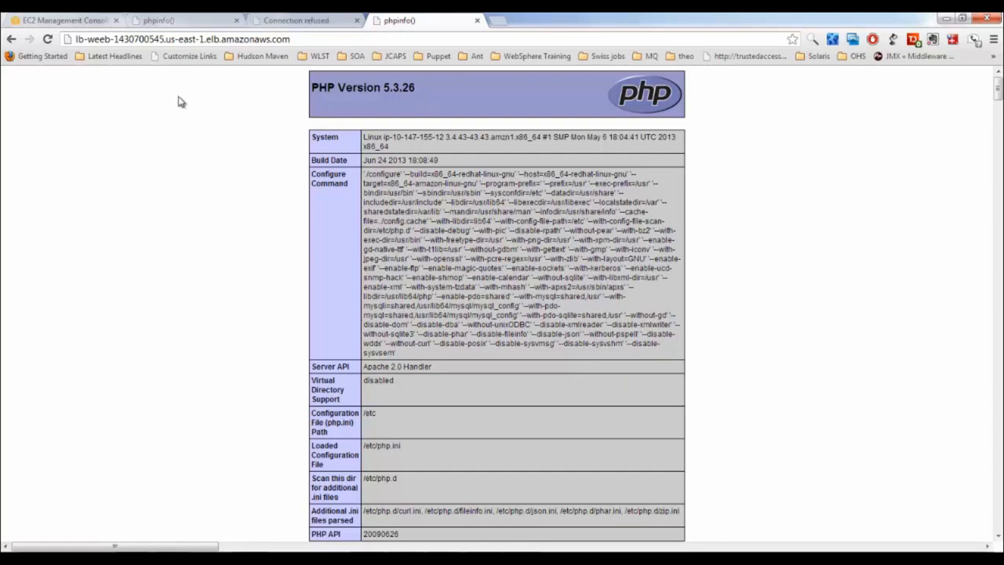
pyautogui.moveTo(290, 39); pyautogui.dragTo(4, 39)
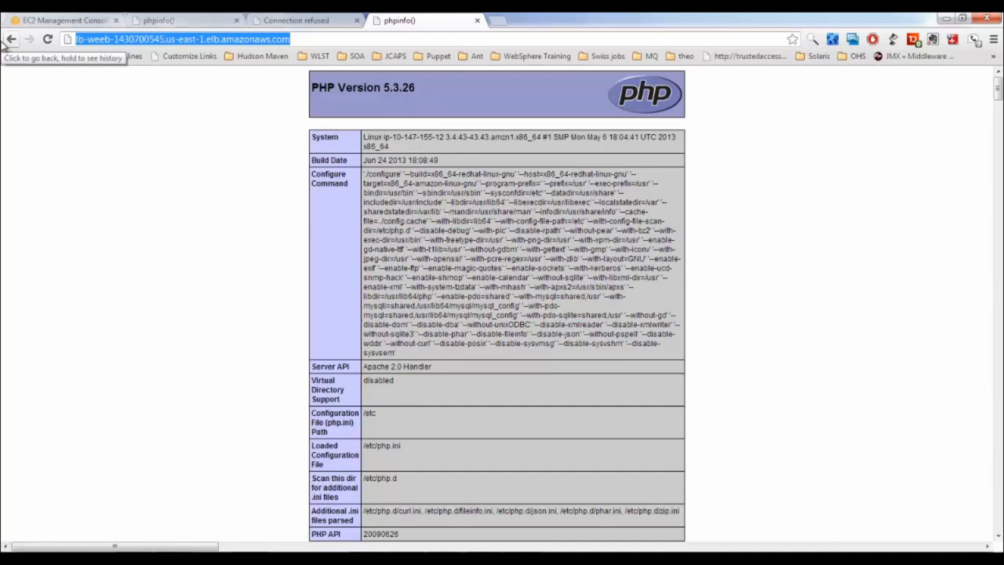
pyautogui.click(295, 22)
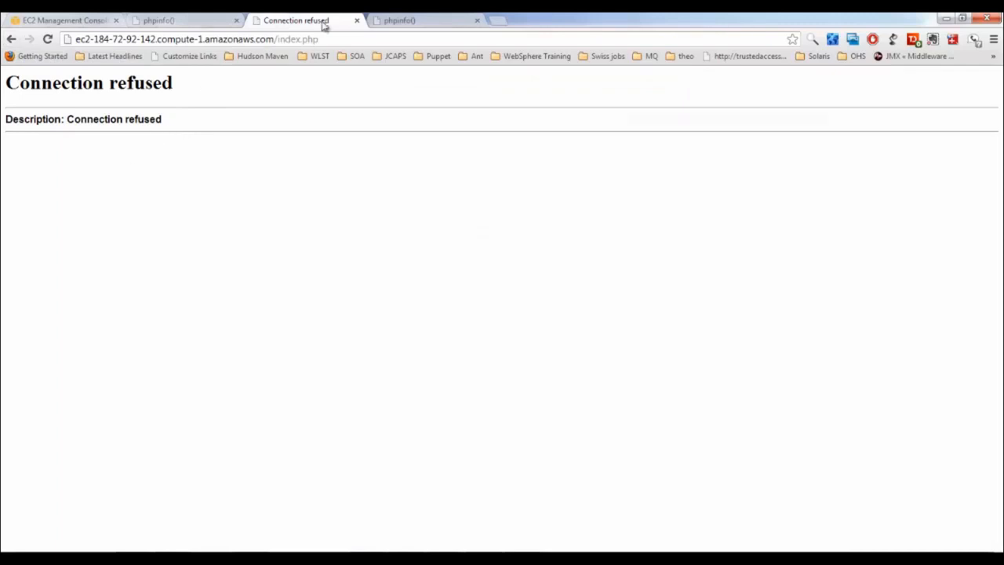
pyautogui.click(451, 22)
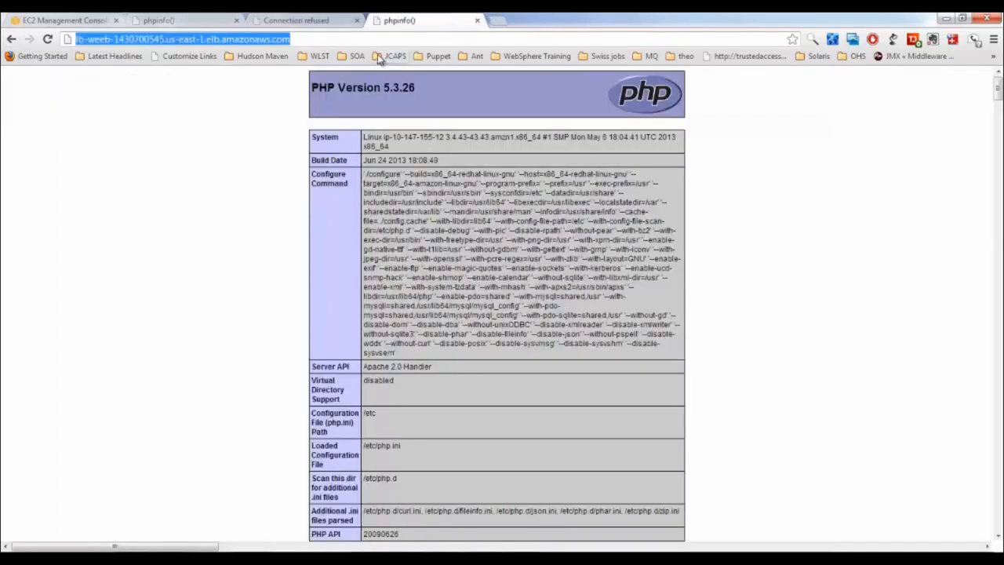
pyautogui.press('Return')
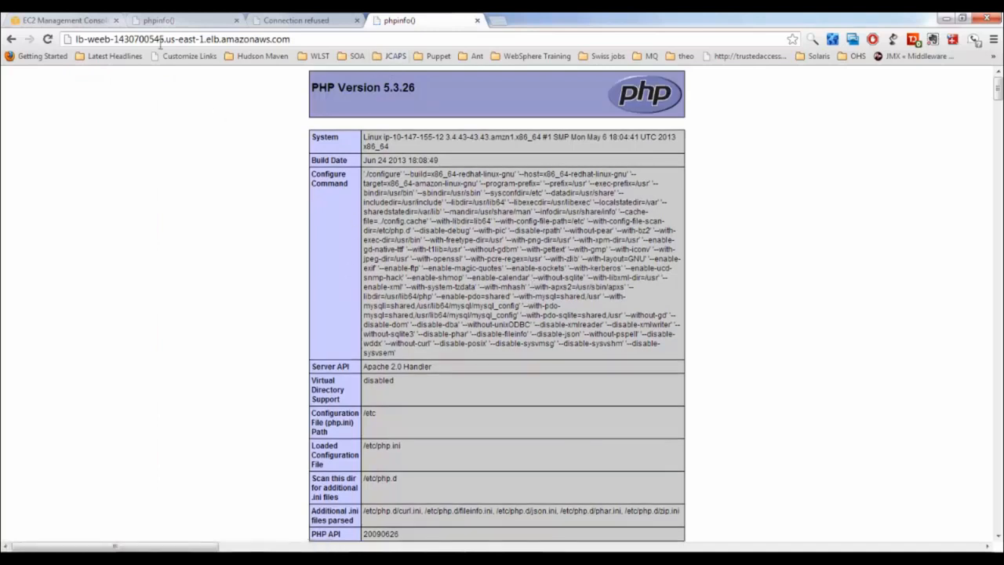
pyautogui.click(177, 24)
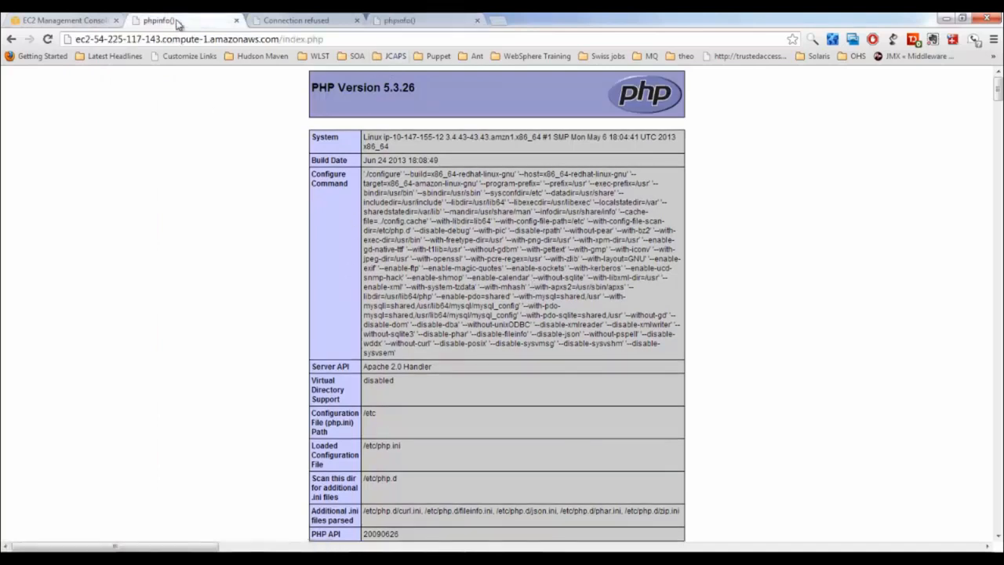
pyautogui.click(78, 20)
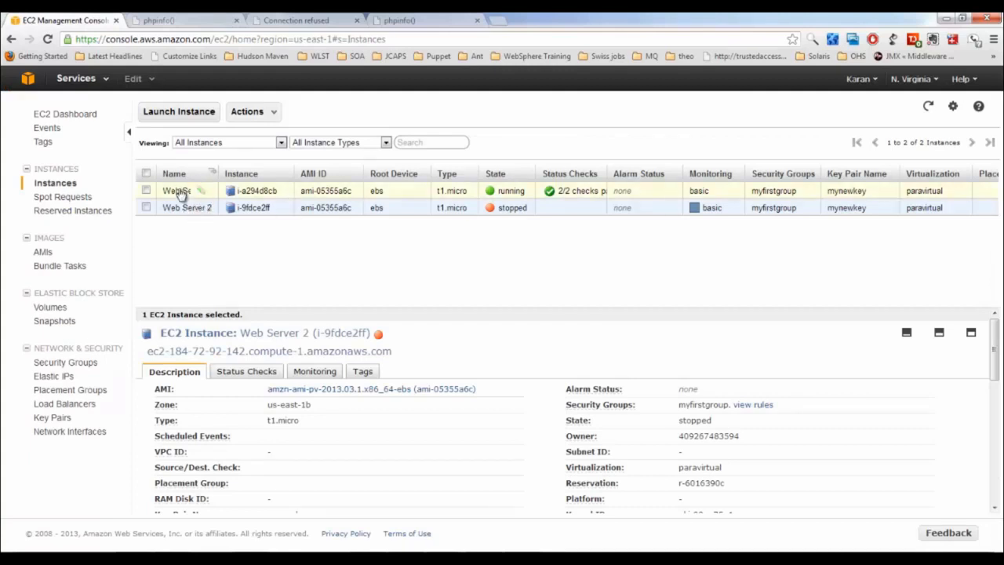
# Check the load balancer's phpinfo page, then return to the EC2 Instances list
pyautogui.click(428, 21)
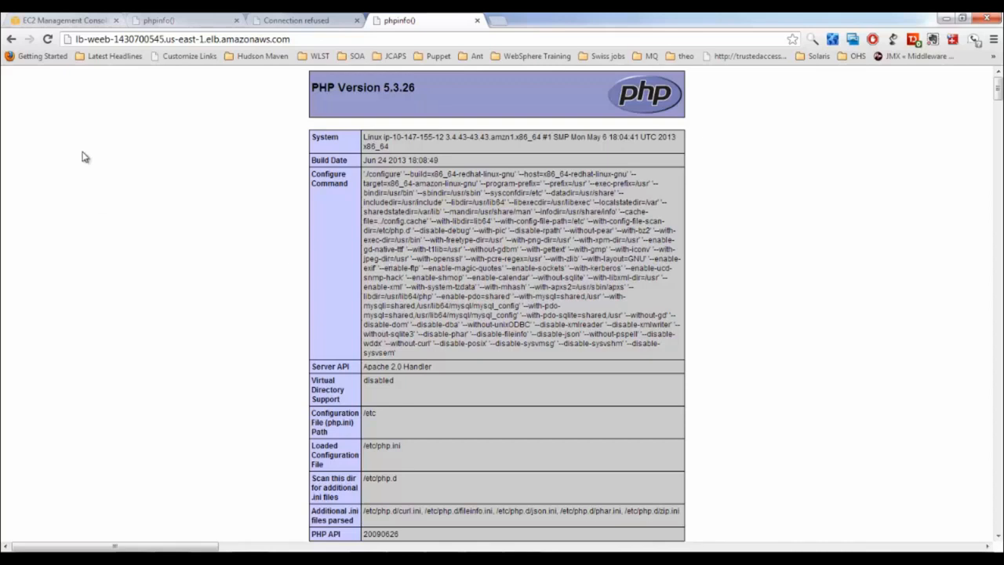
pyautogui.click(104, 22)
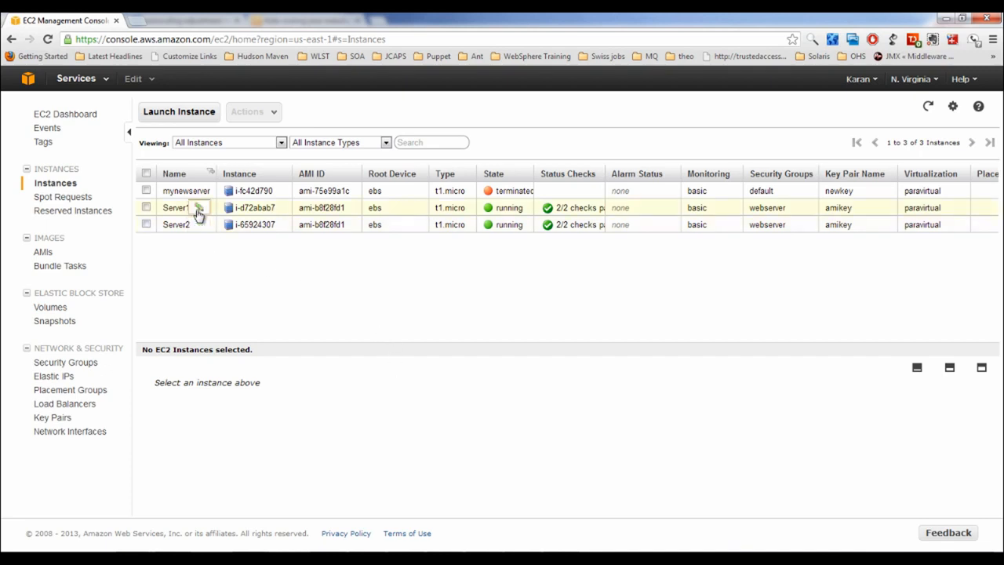
pyautogui.click(914, 81)
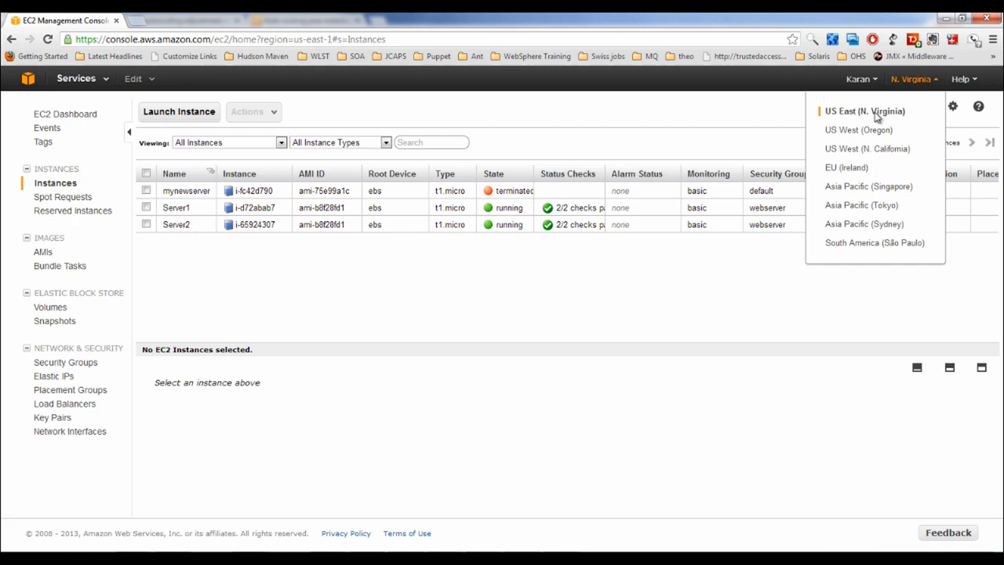
pyautogui.click(544, 279)
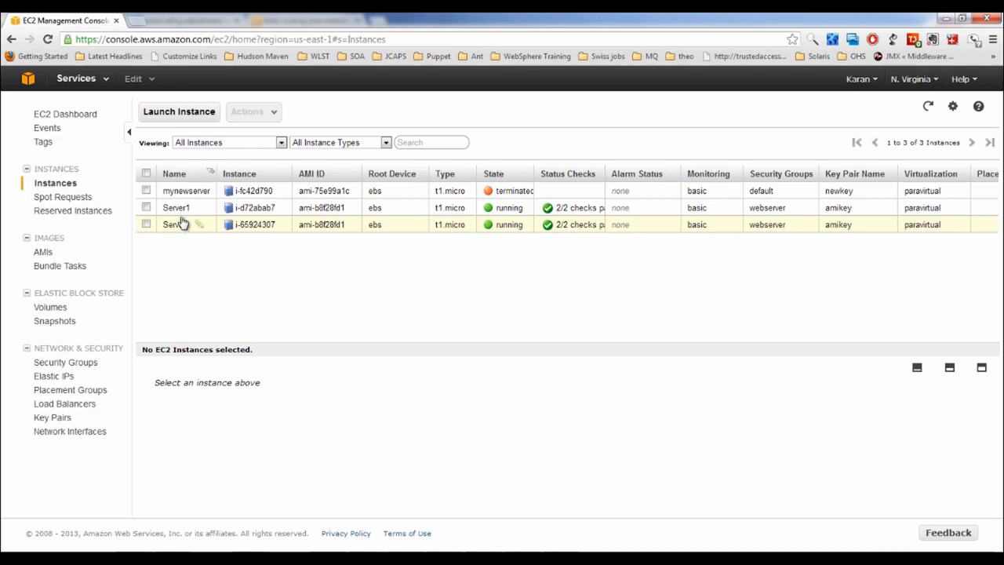
pyautogui.click(63, 404)
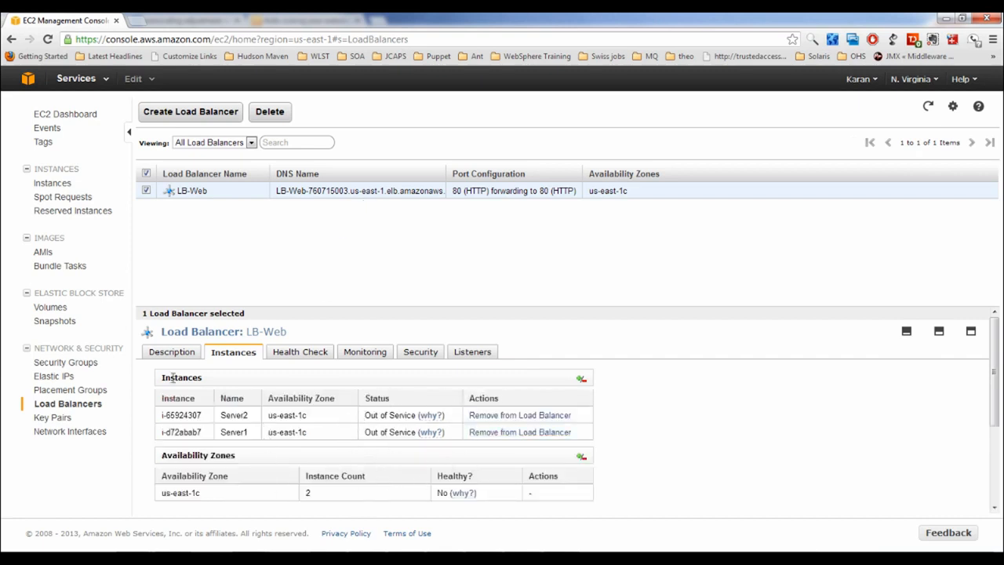
pyautogui.click(57, 183)
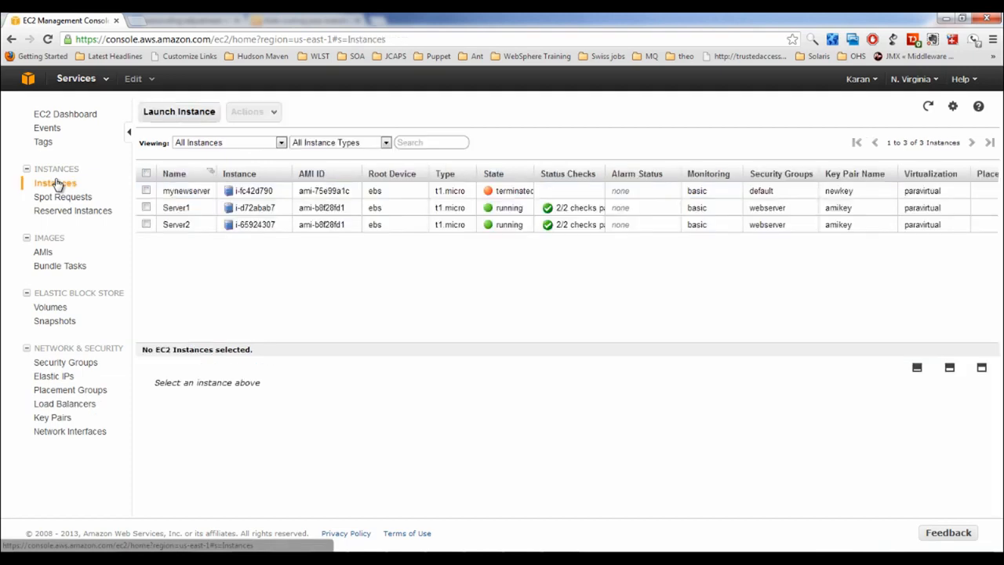
# List the AutoScaling folder in PuTTY and display the contents of export.sh
pyautogui.hotkey('alt', 'Tab')
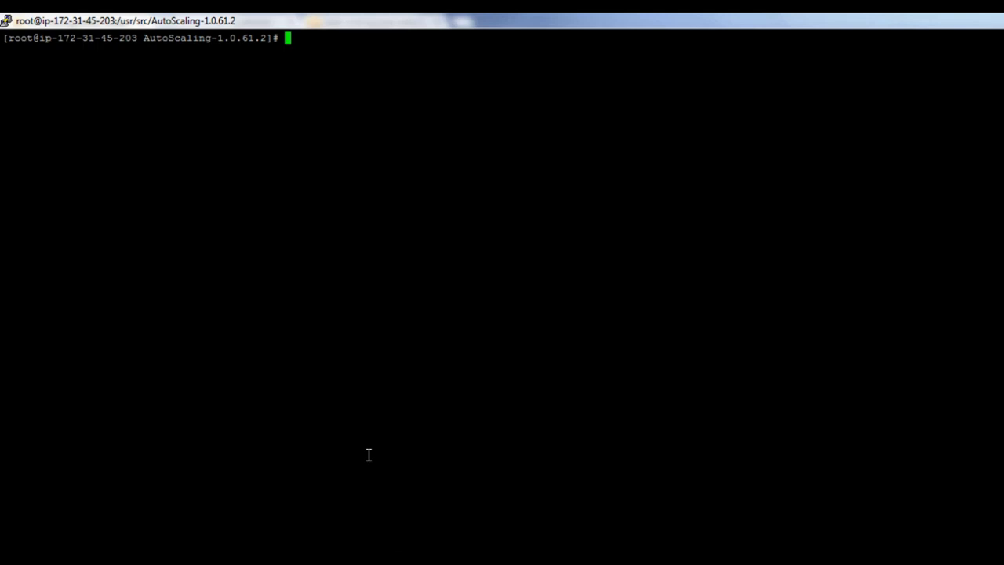
pyautogui.write('ll')
pyautogui.press('Return')
pyautogui.write('cat ex')
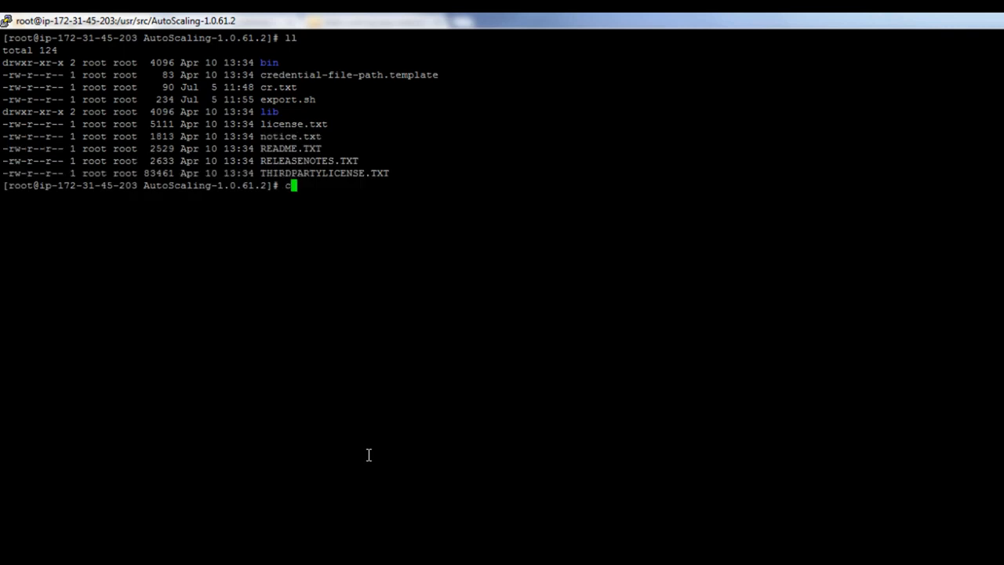
pyautogui.press('Tab')
pyautogui.press('Return')
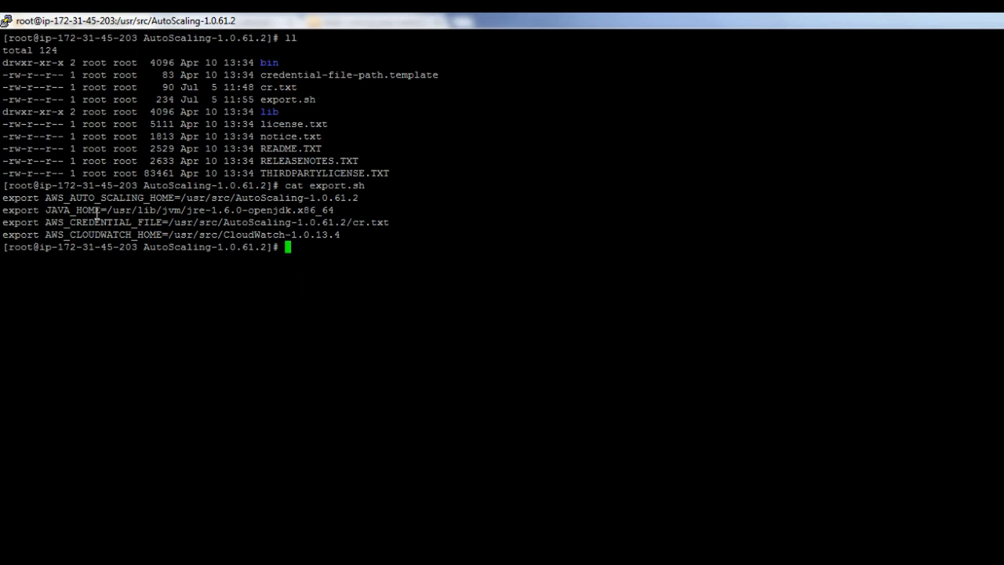
pyautogui.doubleClick(287, 149)
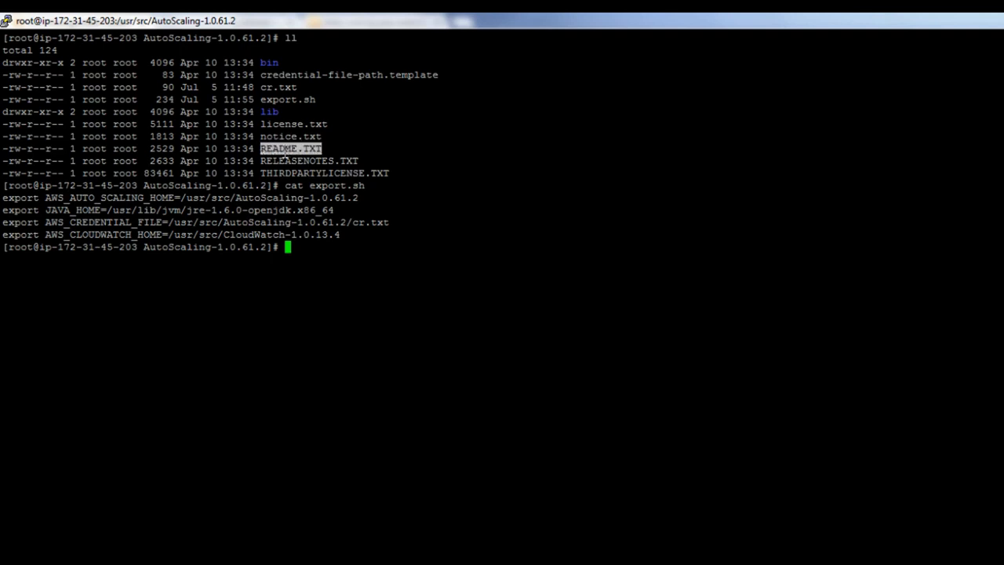
pyautogui.click(360, 261)
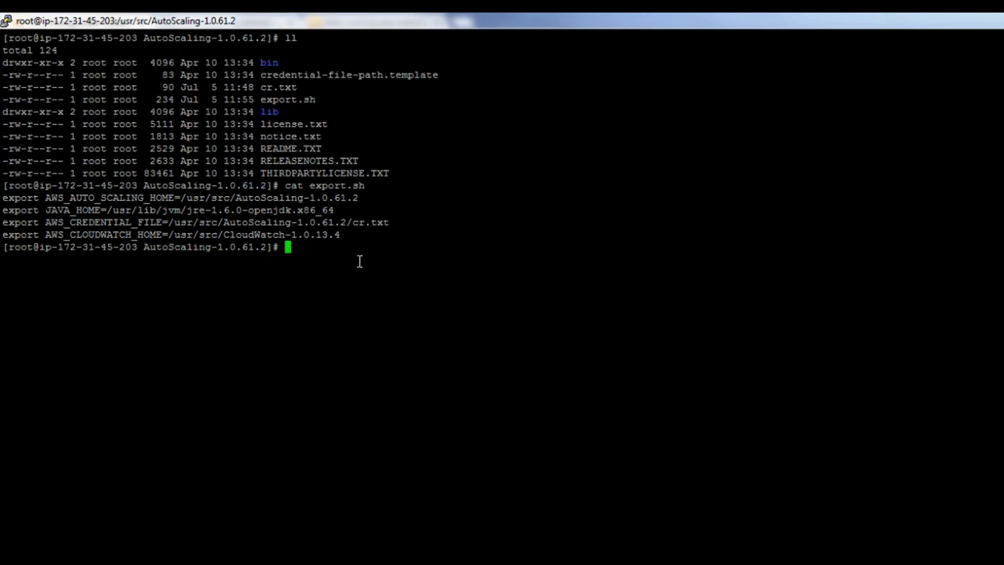
# Source export.sh, move into the bin folder and list its as- command files in detail
pyautogui.write('source export.sh')
pyautogui.press('Return')
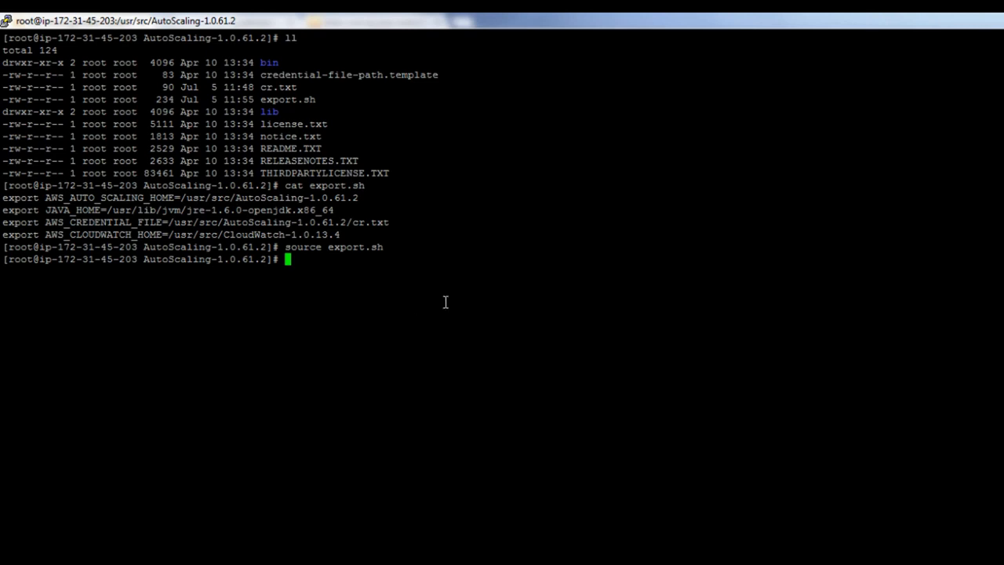
pyautogui.write('cd bin')
pyautogui.press('Return')
pyautogui.write('ls -l')
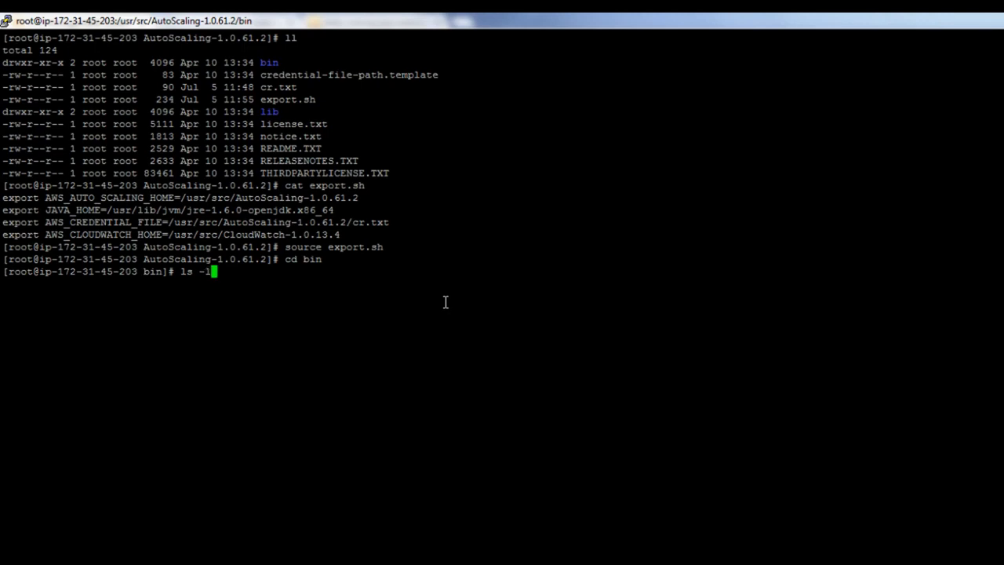
pyautogui.press('Return')
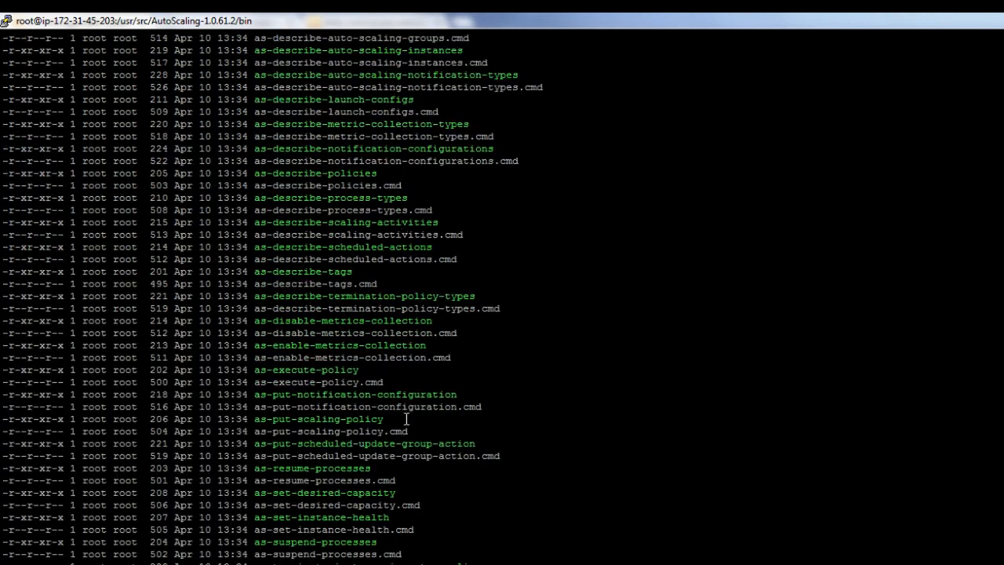
# Start the command ./as-create-launch-config mylaunchconfig --image-id at the PuTTY prompt
pyautogui.scroll(9, 365, 447)
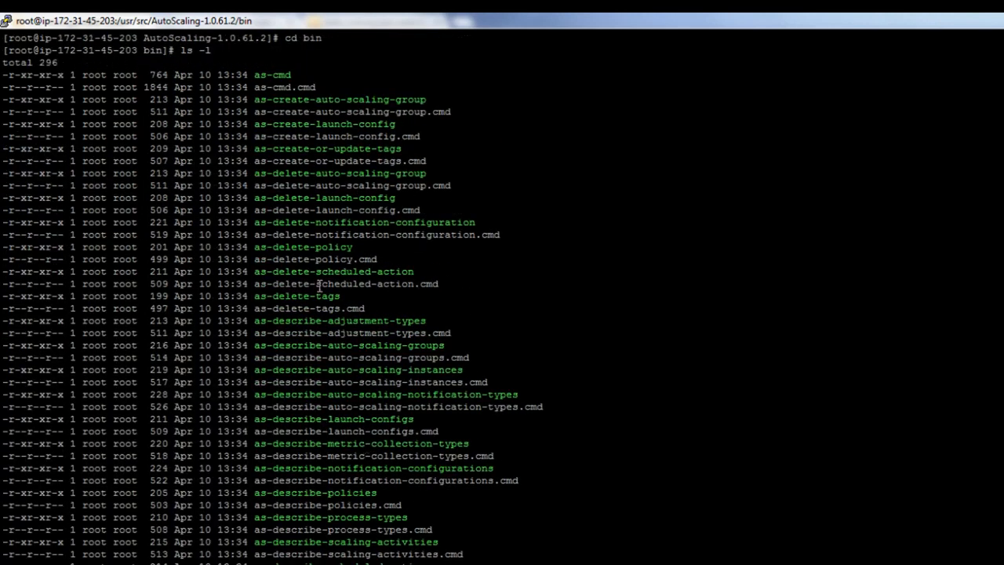
pyautogui.scroll(-9, 320, 285)
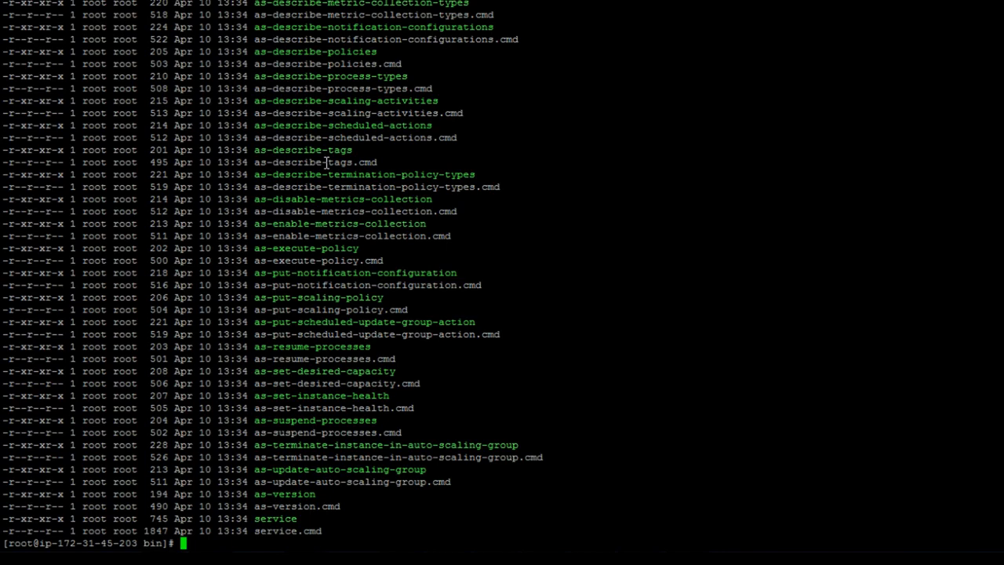
pyautogui.scroll(9, 296, 120)
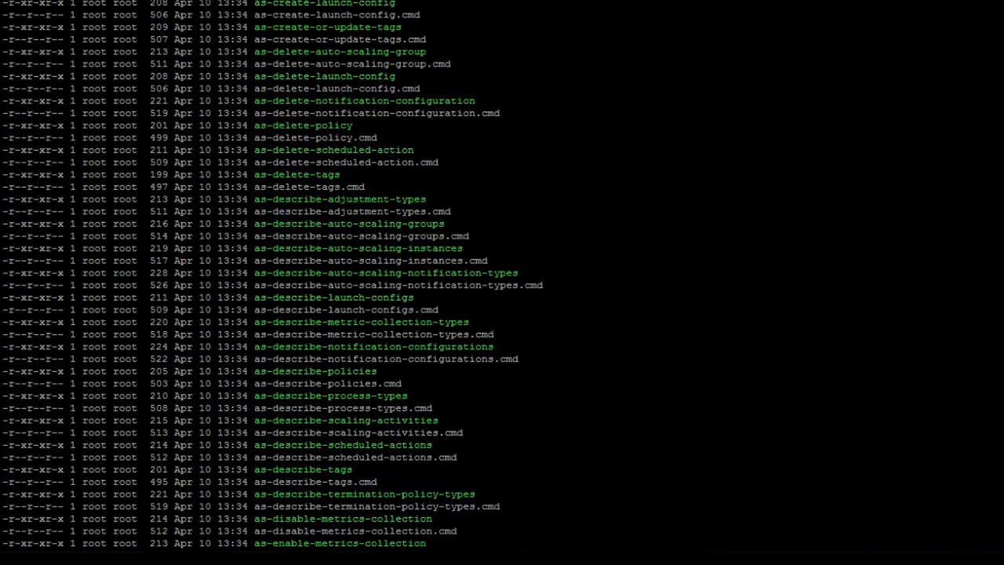
pyautogui.doubleClick(335, 4)
pyautogui.press('super+c')
pyautogui.scroll(-9, 439, 31)
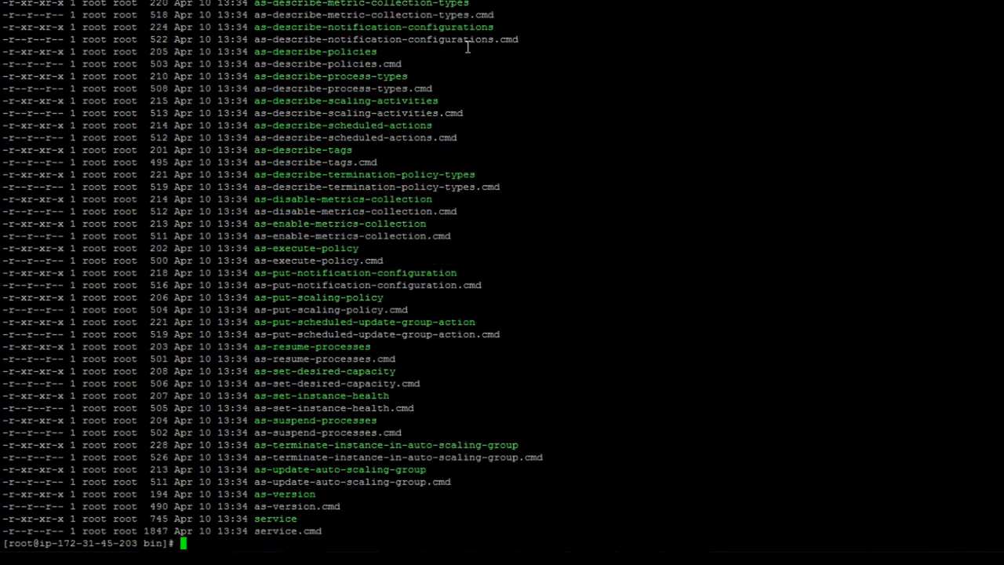
pyautogui.write('./')
pyautogui.rightClick(818, 266)
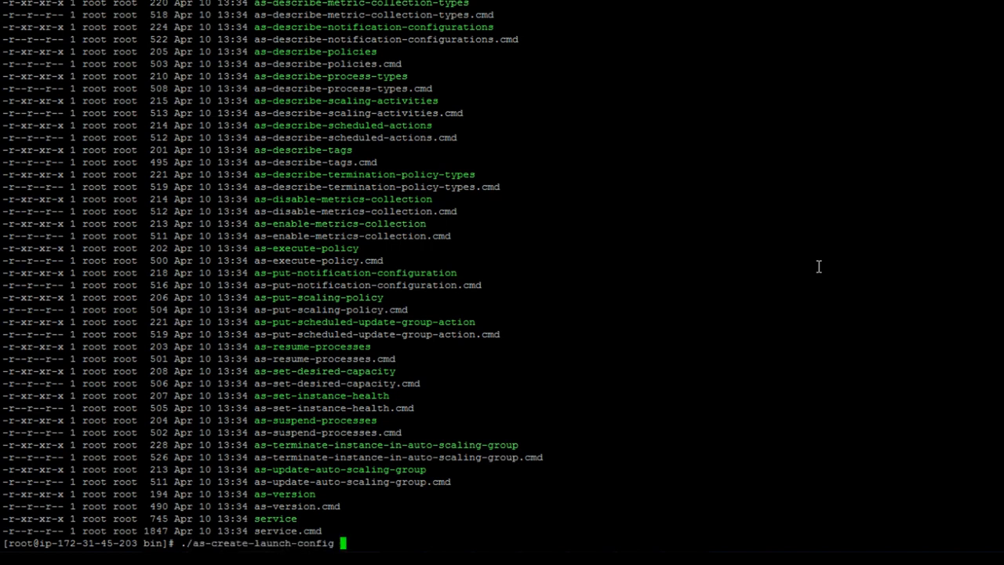
pyautogui.write('mylaunchconfig ')
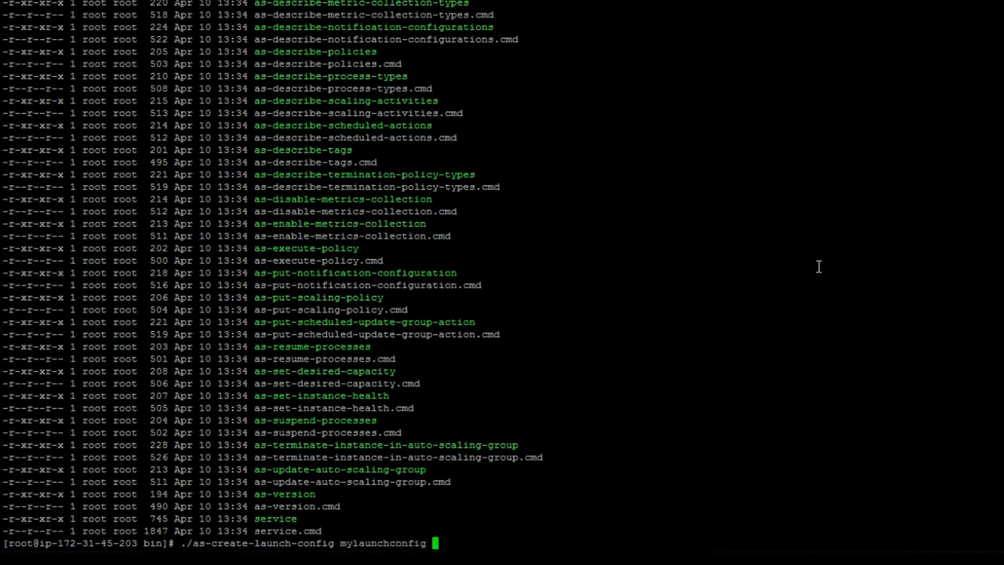
pyautogui.write('--image-id')
# Show the owned AMIs in the EC2 console and select the my-ami-212 image ID
pyautogui.moveTo(283, 558)
pyautogui.click(280, 525)
pyautogui.click(52, 185)
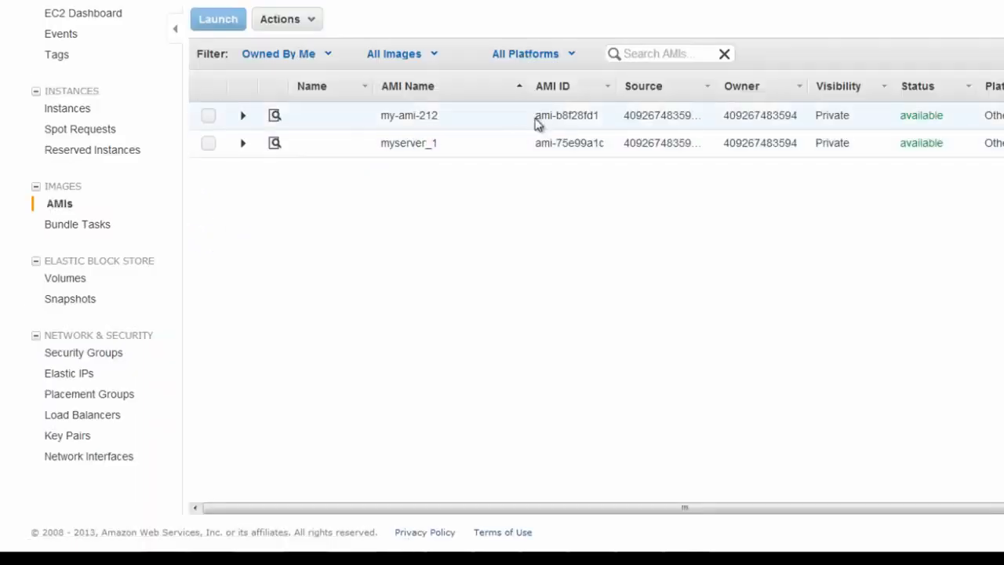
pyautogui.moveTo(535, 116); pyautogui.dragTo(601, 118)
pyautogui.press('super+c')
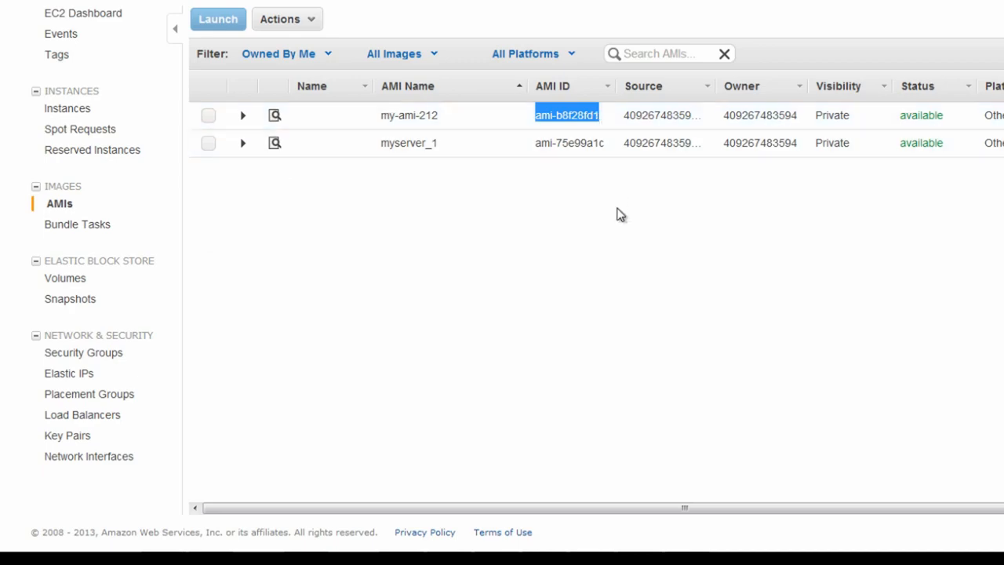
# Run mylaunchconfig with image ami-b8f28fd1, instance type t1.micro, key amikey and group webserver
pyautogui.hotkey('alt', 'Tab')
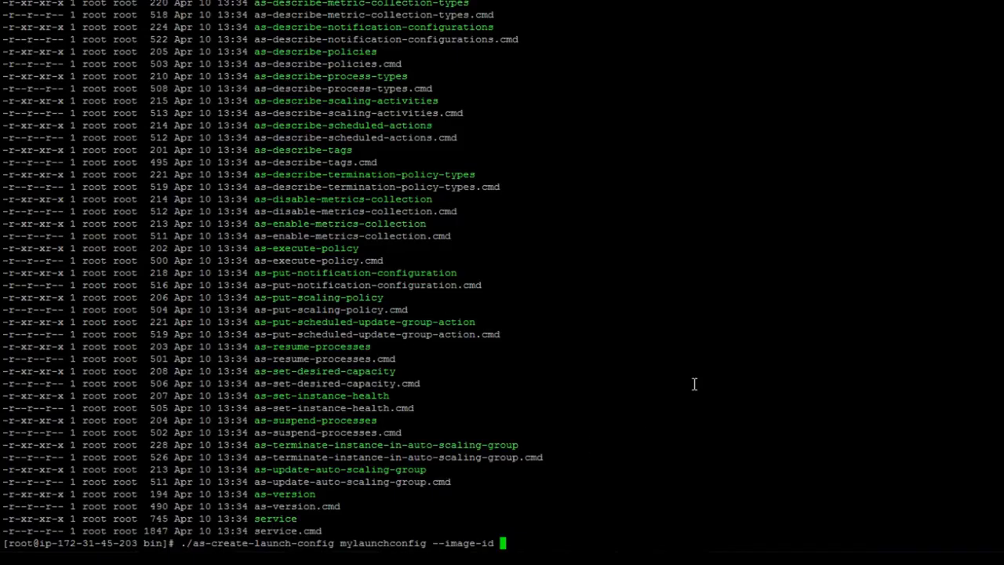
pyautogui.rightClick(694, 383)
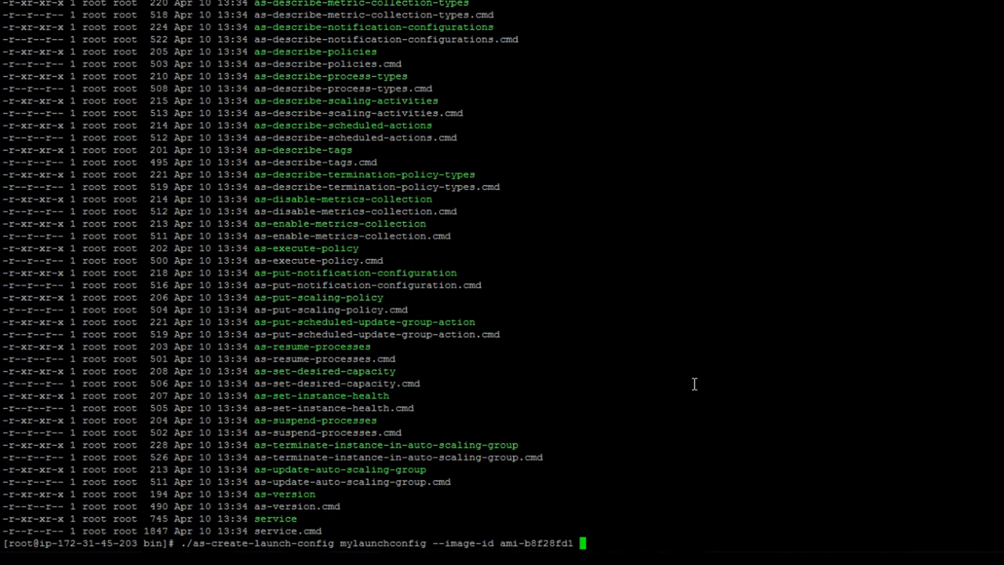
pyautogui.write('--instance-type')
pyautogui.press('BackSpace')
pyautogui.press('BackSpace')
pyautogui.press('BackSpace')
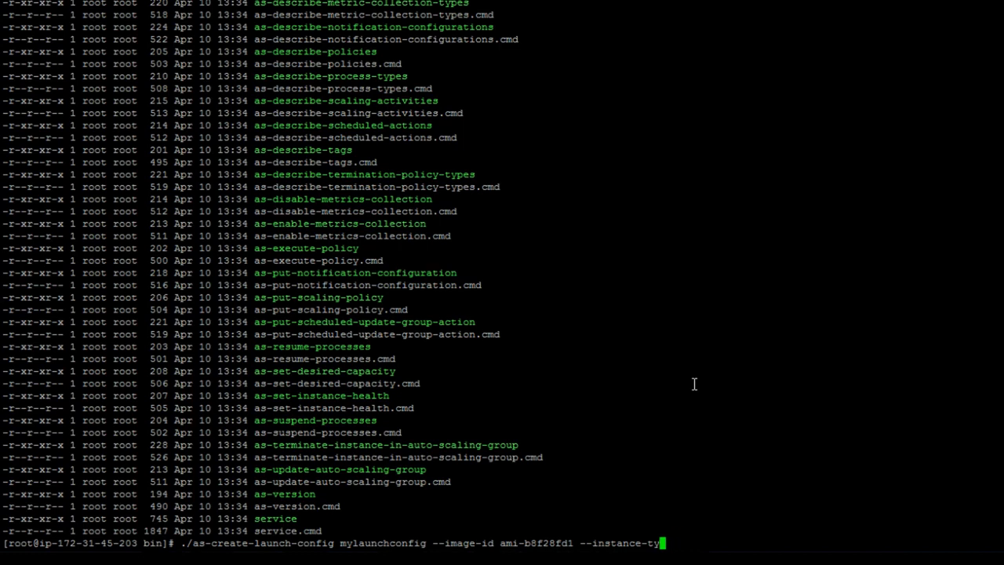
pyautogui.write('pe t1.micro --key')
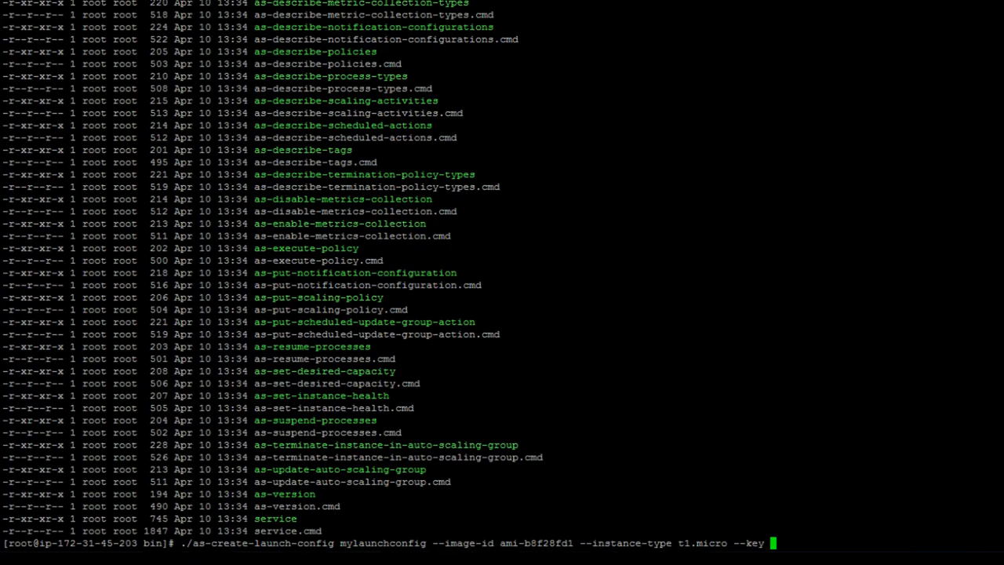
pyautogui.hotkey('alt', 'Tab')
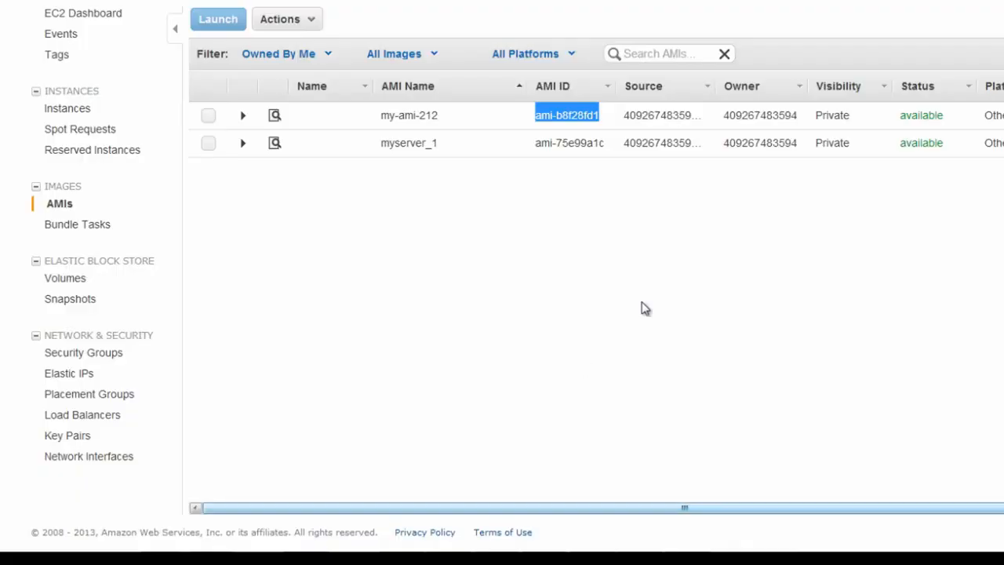
pyautogui.click(88, 112)
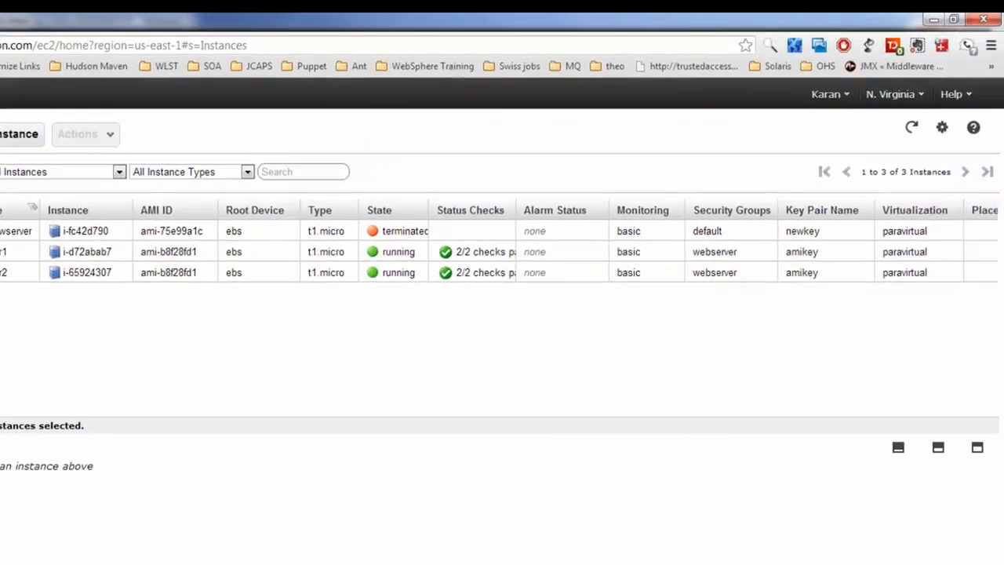
pyautogui.hotkey('alt', 'Tab')
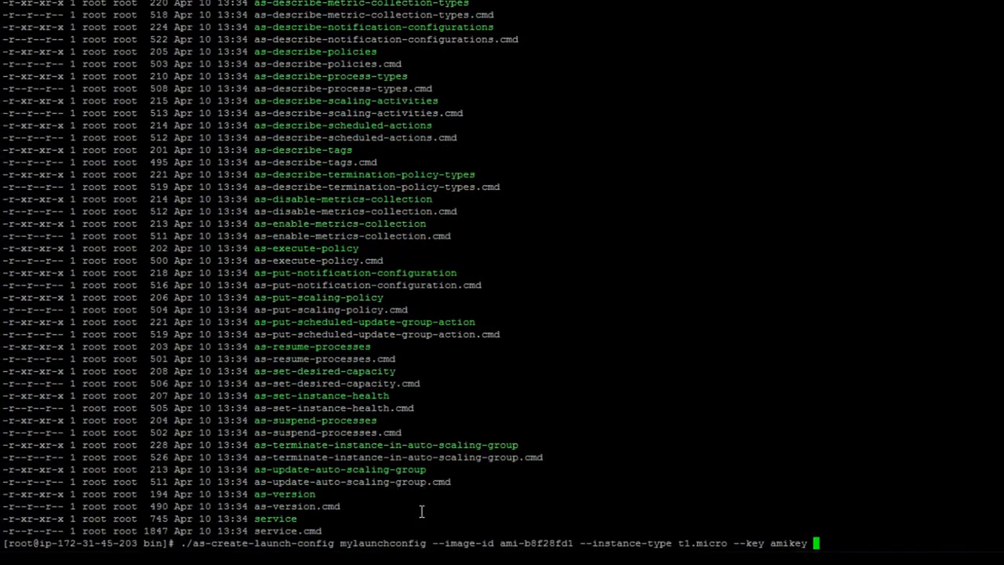
pyautogui.write('--group webserver')
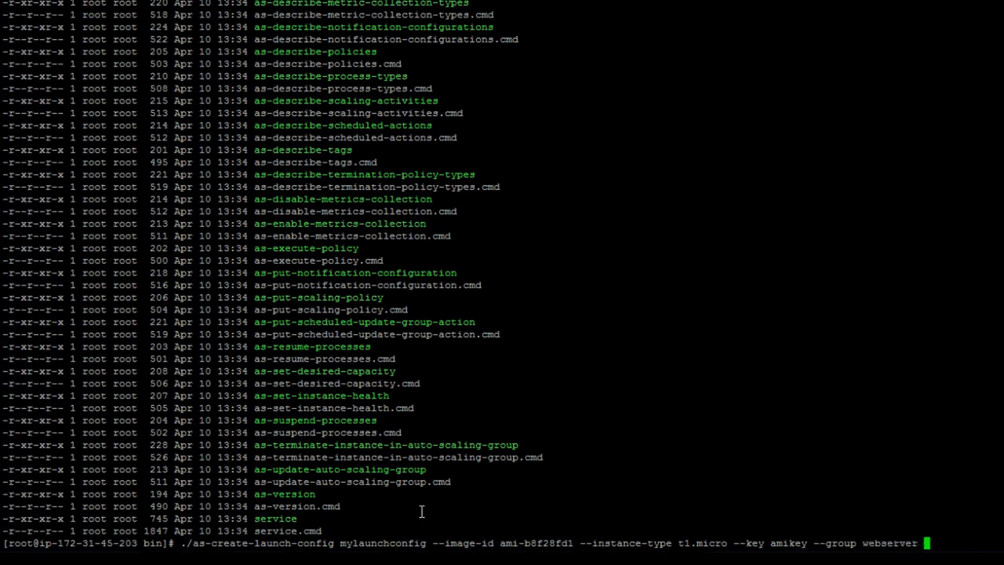
pyautogui.press('Return')
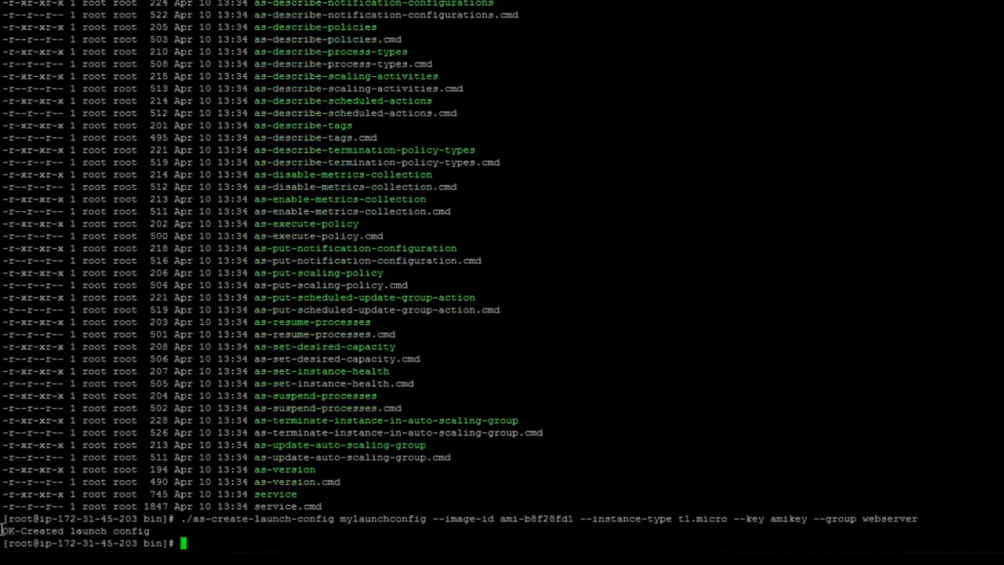
# Confirm the launch config was created and display ./as-create-auto-scaling-group --help
pyautogui.moveTo(2, 531); pyautogui.dragTo(158, 531)
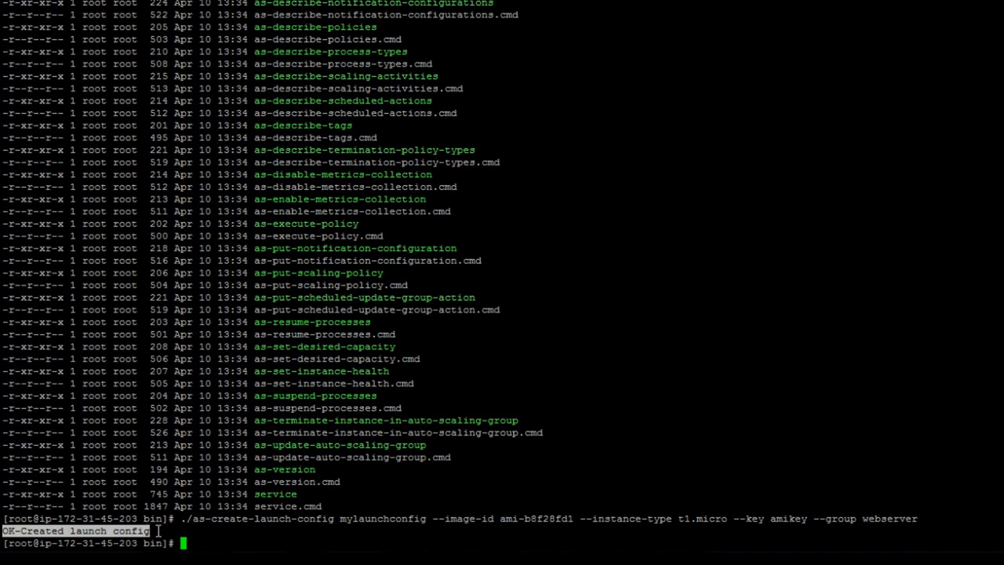
pyautogui.click(158, 531)
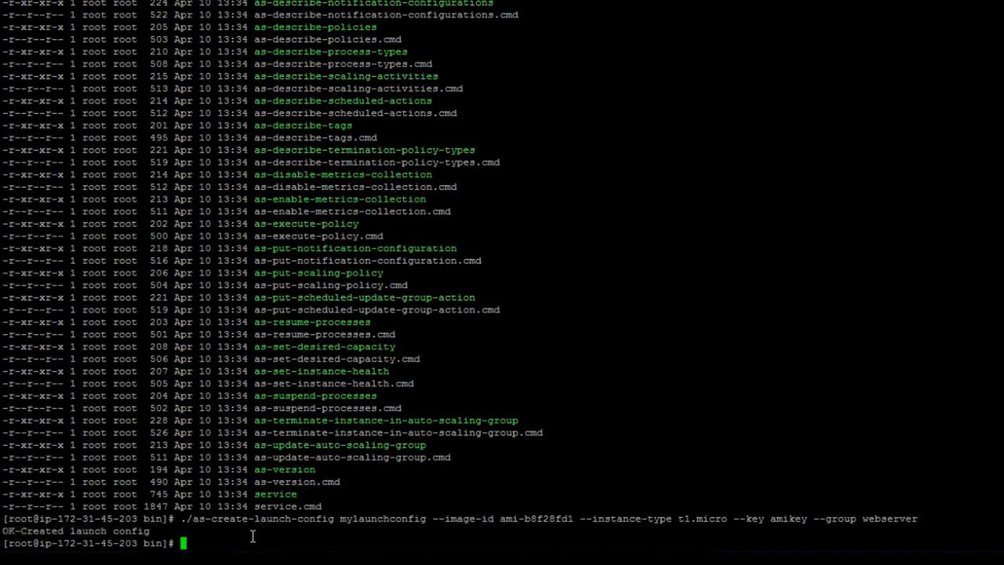
pyautogui.write('./as-cre')
pyautogui.write('ate-au')
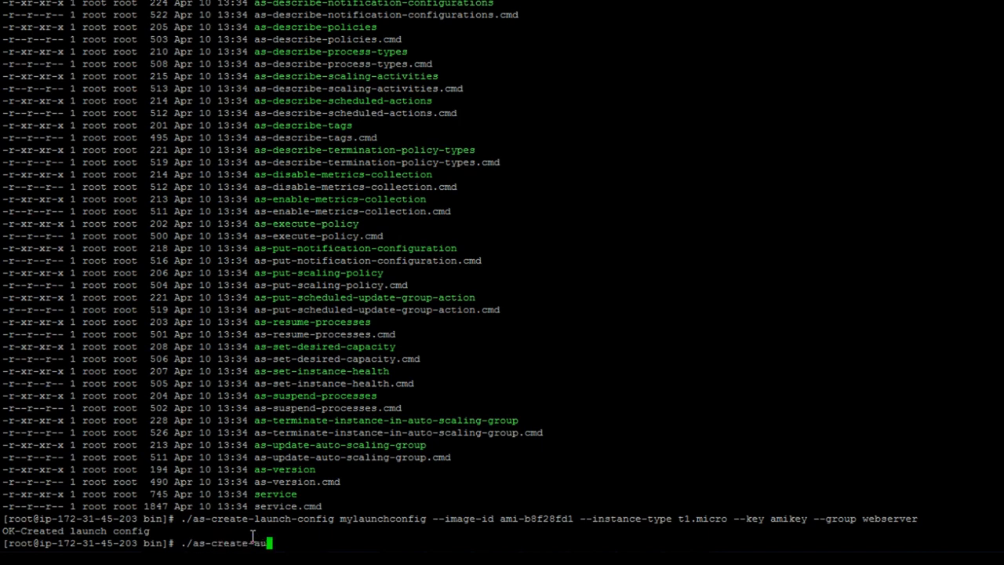
pyautogui.press('Tab')
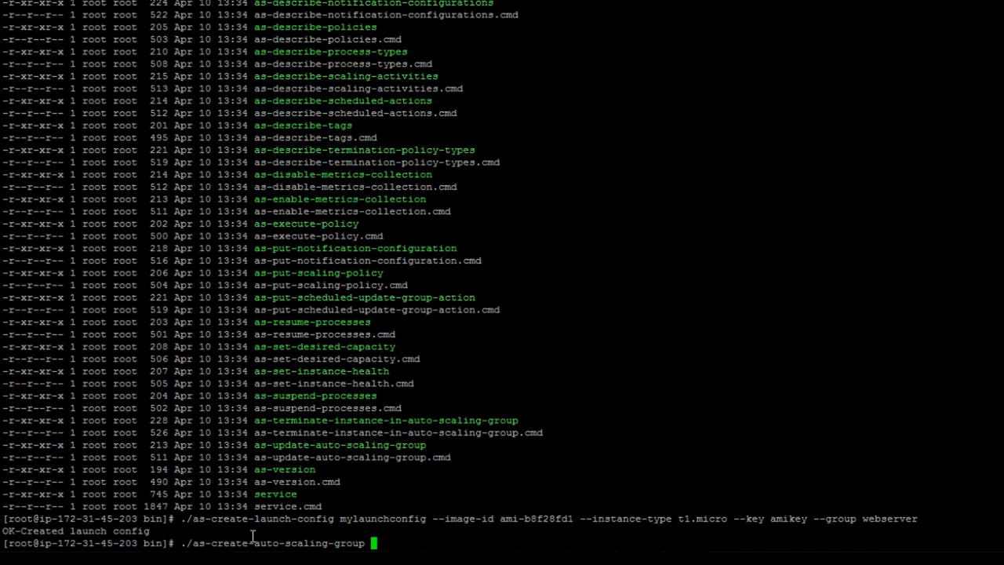
pyautogui.write('--help')
pyautogui.press('Return')
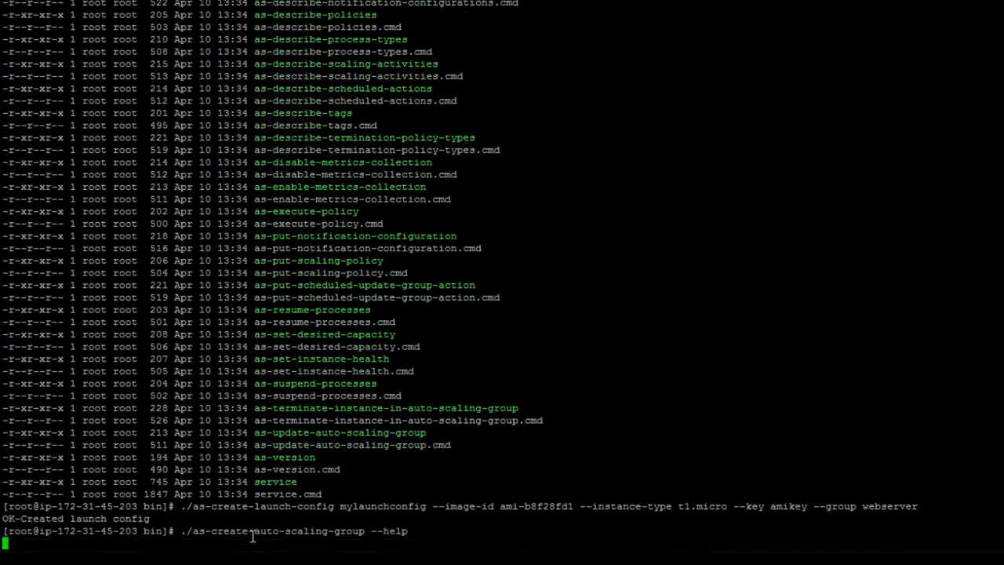
# Highlight the synopsis options: --launch-configuration, --max-size, --min-size, --availability-zones, --health-check-type, --load-balancers
pyautogui.scroll(20, 278, 380)
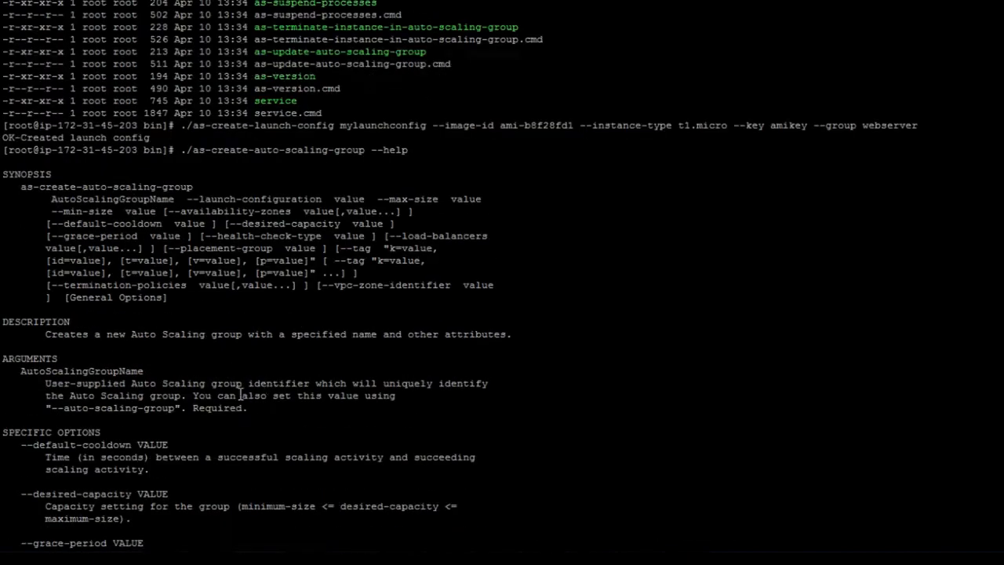
pyautogui.doubleClick(134, 201)
pyautogui.doubleClick(264, 200)
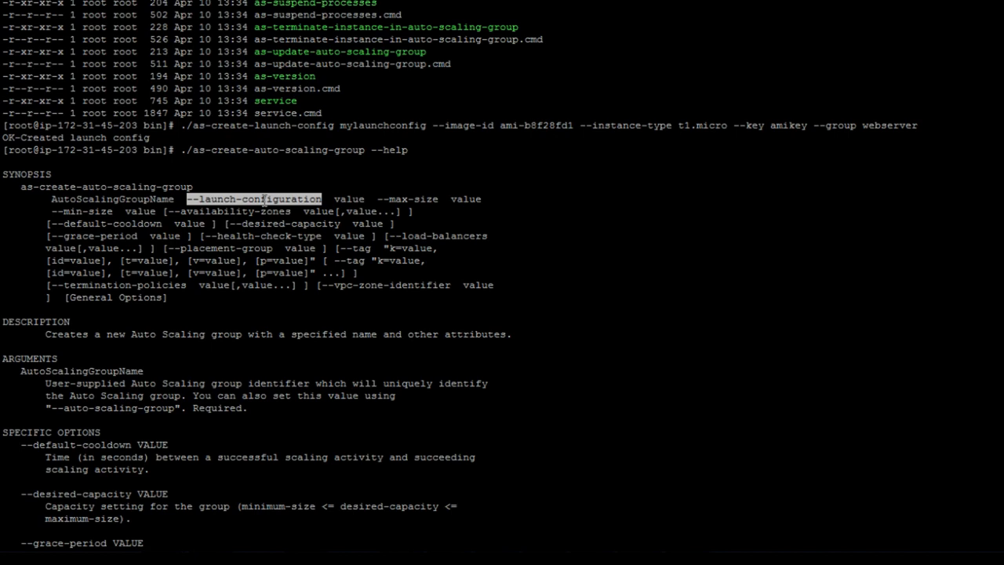
pyautogui.doubleClick(374, 125)
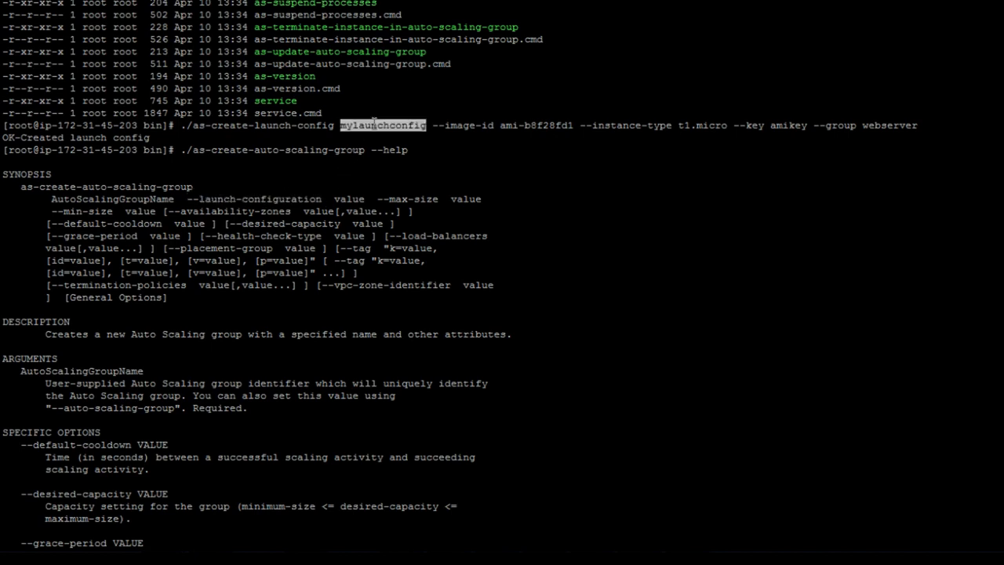
pyautogui.doubleClick(398, 198)
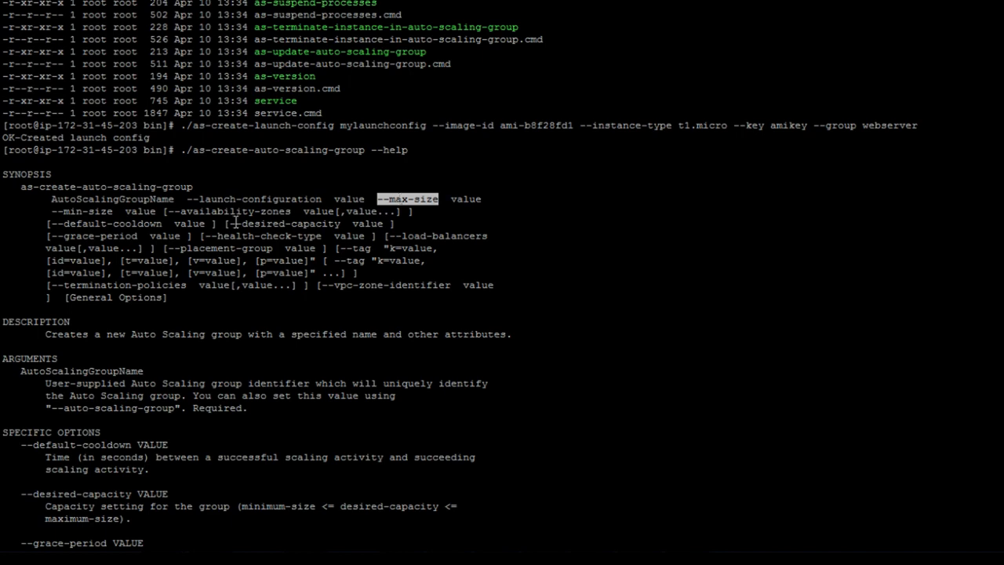
pyautogui.doubleClick(96, 211)
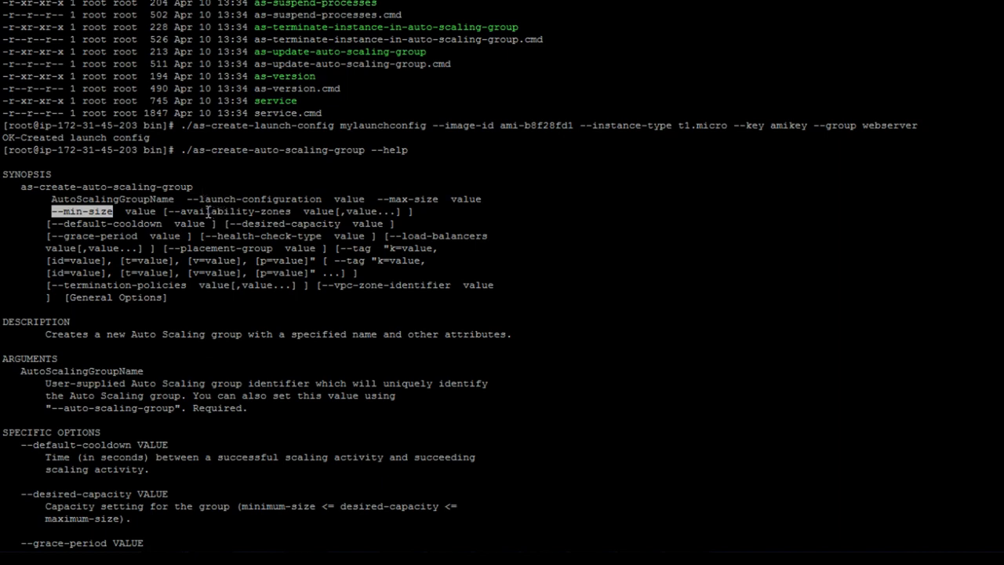
pyautogui.doubleClick(235, 212)
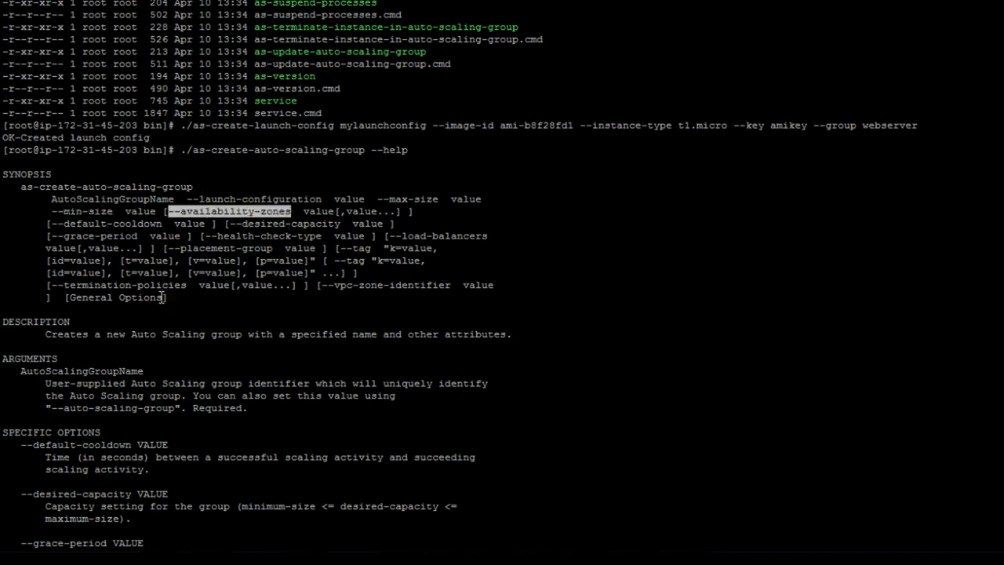
pyautogui.doubleClick(279, 237)
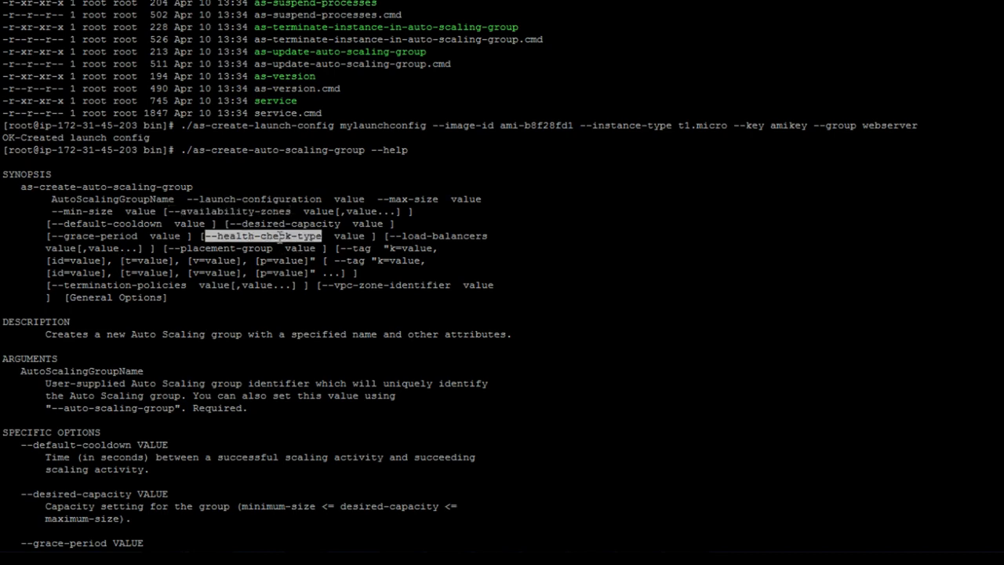
pyautogui.doubleClick(422, 236)
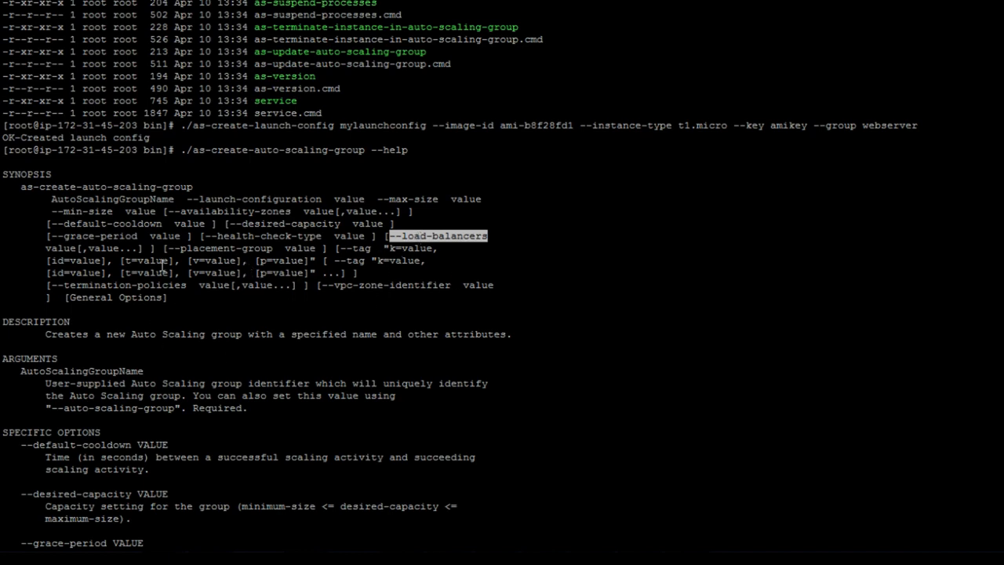
# Create myscalinggroup with mylaunchconfig, us-east-1c, min 2, max 5, LB-Web, ELB health checks, grace period 300
pyautogui.scroll(-20, 281, 314)
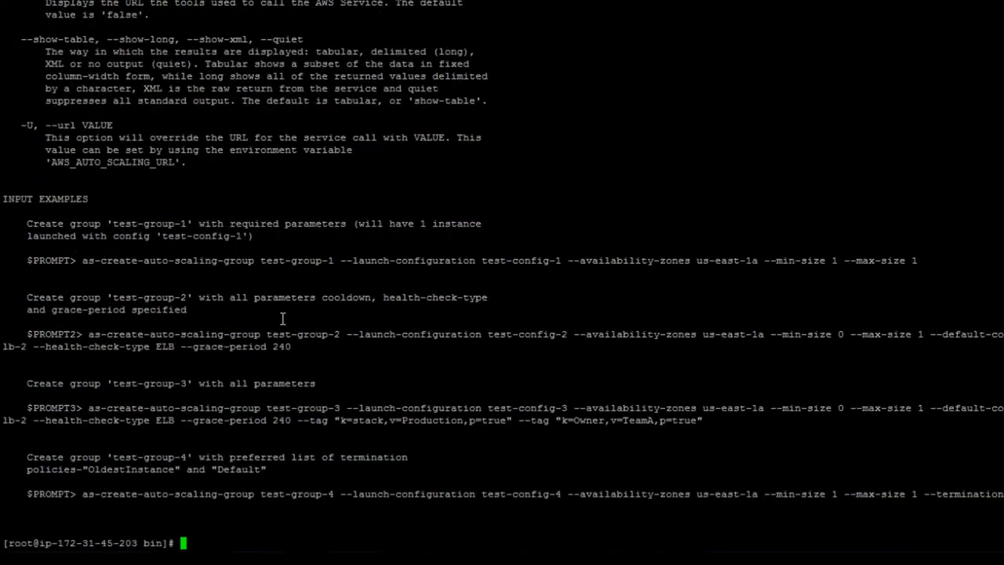
pyautogui.write('./as-create-')
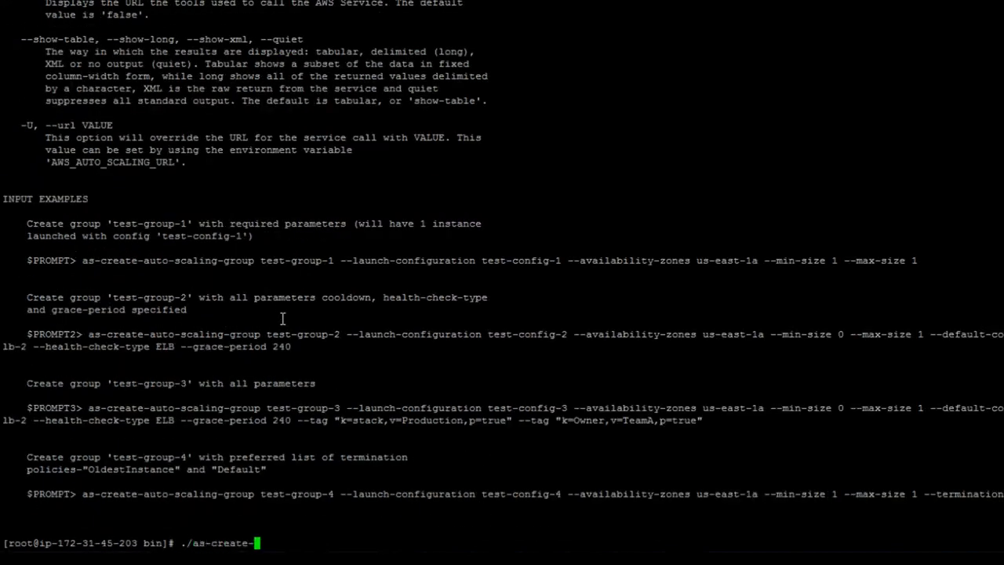
pyautogui.write('aut')
pyautogui.press('Tab')
pyautogui.write('myscalinggroup')
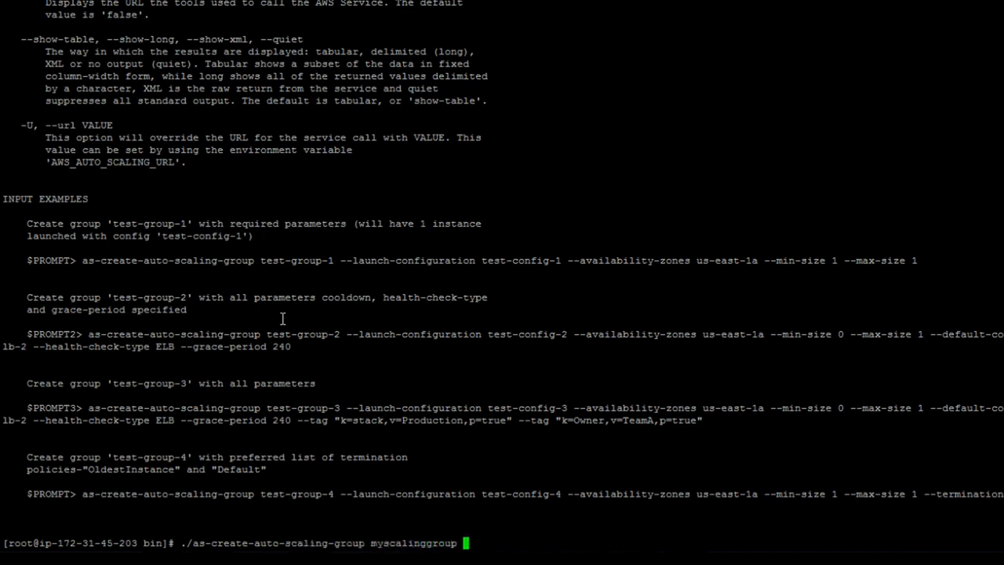
pyautogui.write(' --launch-configr')
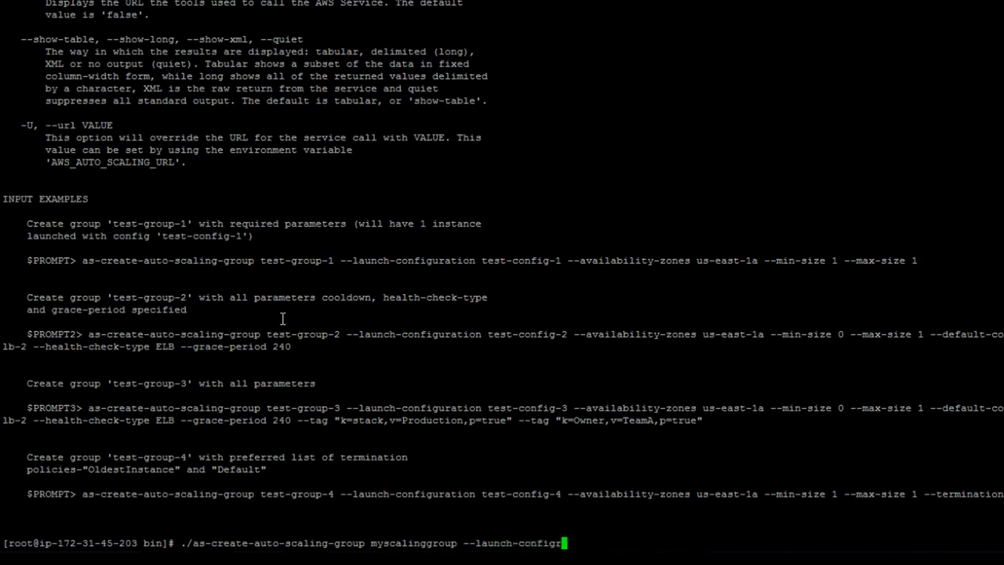
pyautogui.press('BackSpace')
pyautogui.write('uration mylaunchconfig ')
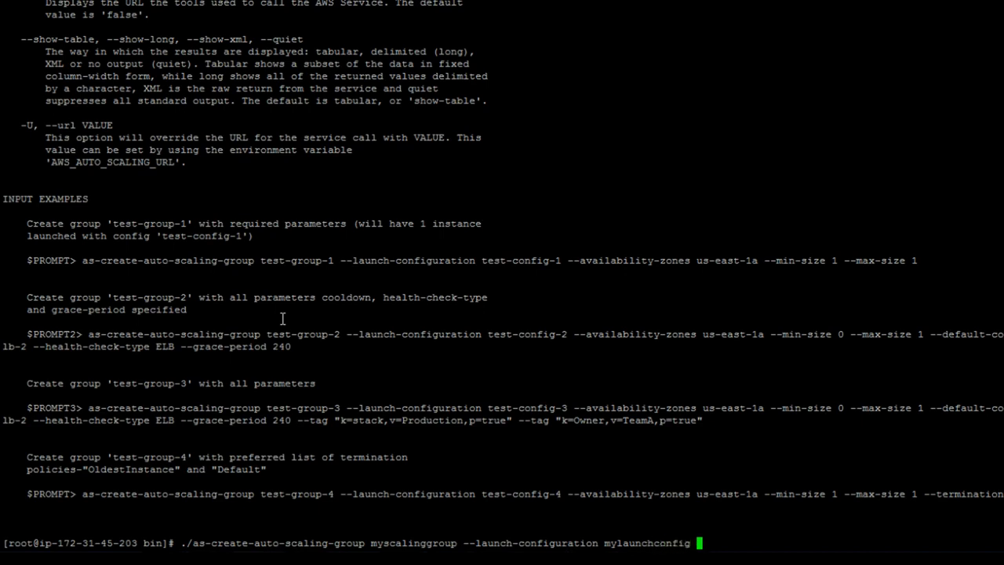
pyautogui.write('--availability')
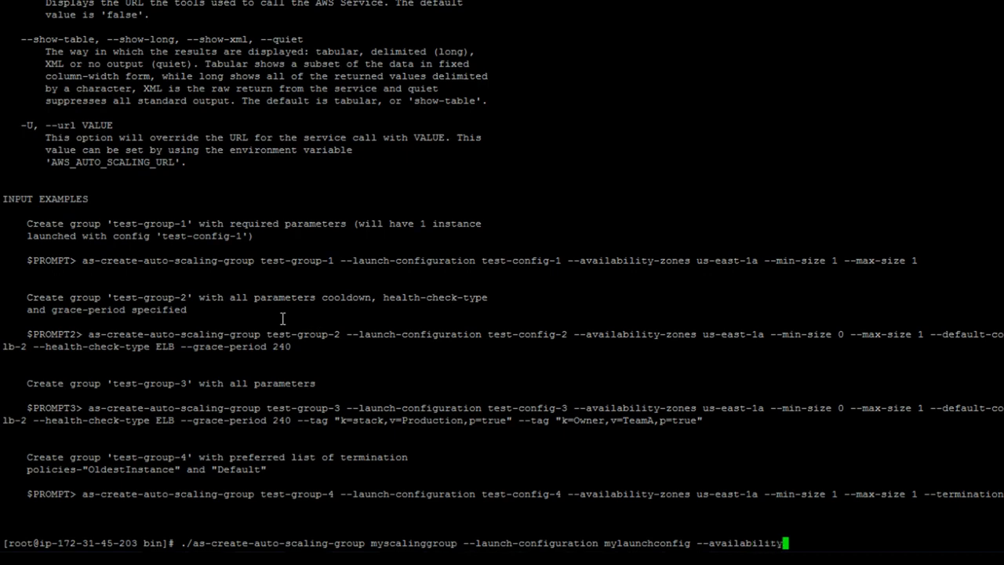
pyautogui.write('-zones us-east-1c')
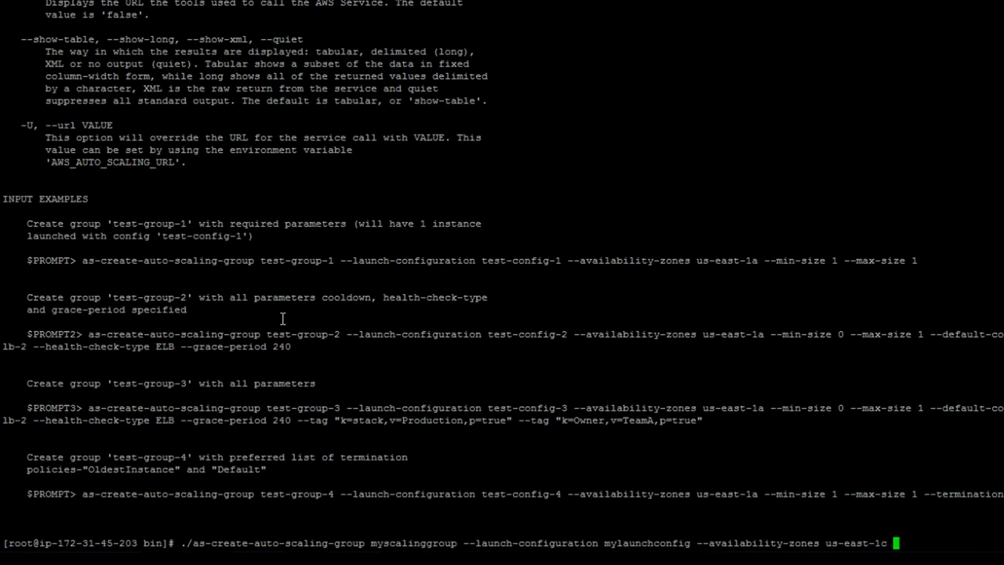
pyautogui.write('--max')
pyautogui.press('BackSpace')
pyautogui.press('BackSpace')
pyautogui.write('in-size 2')
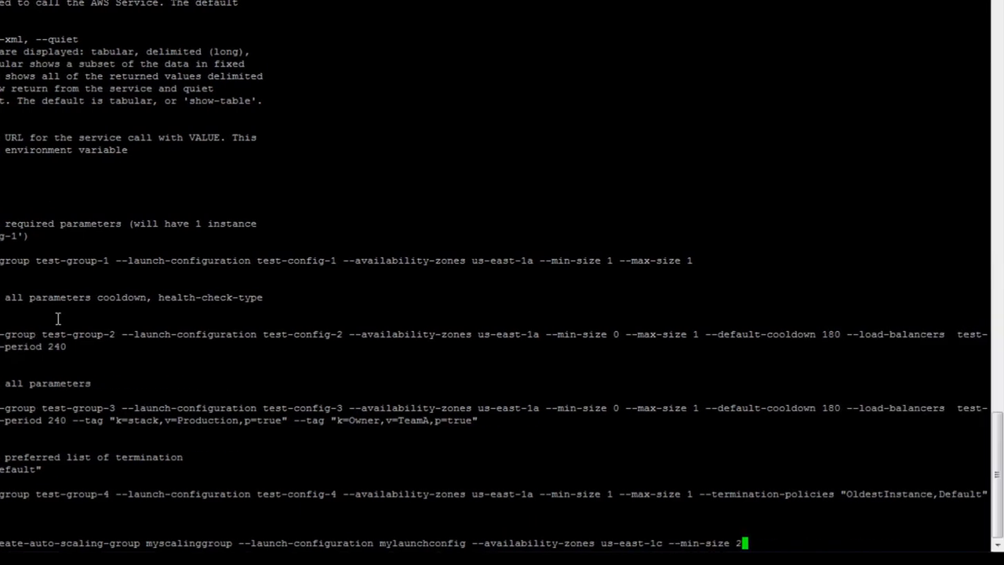
pyautogui.write(' --max-size 5')
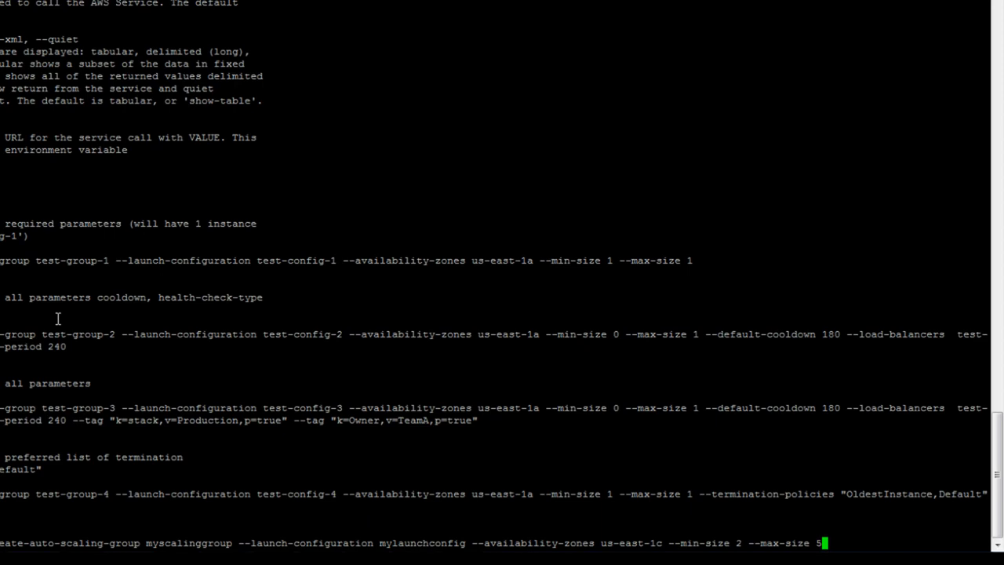
pyautogui.write(' --load-balancers ')
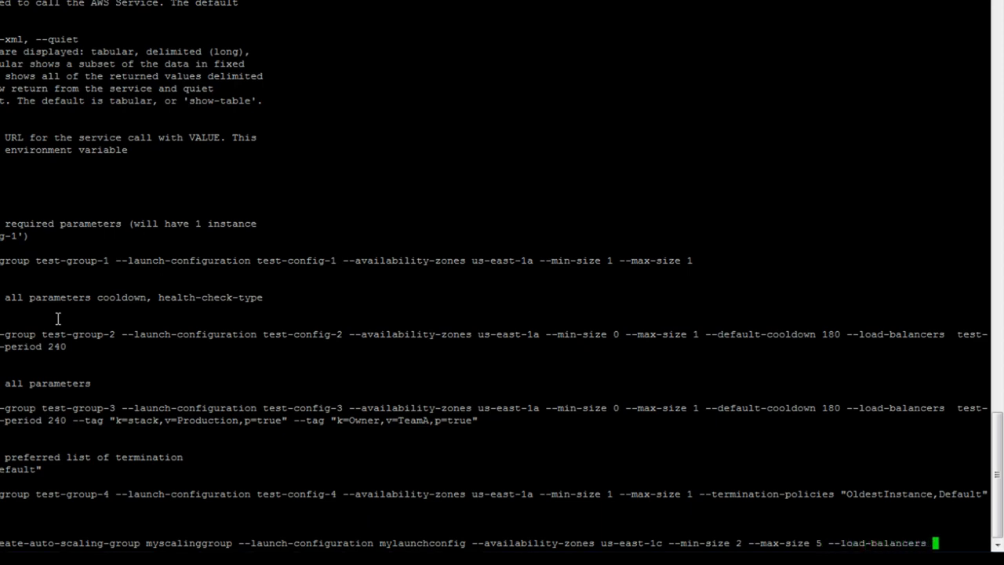
pyautogui.write('LB')
pyautogui.write('-Web ')
pyautogui.write('--health-ch')
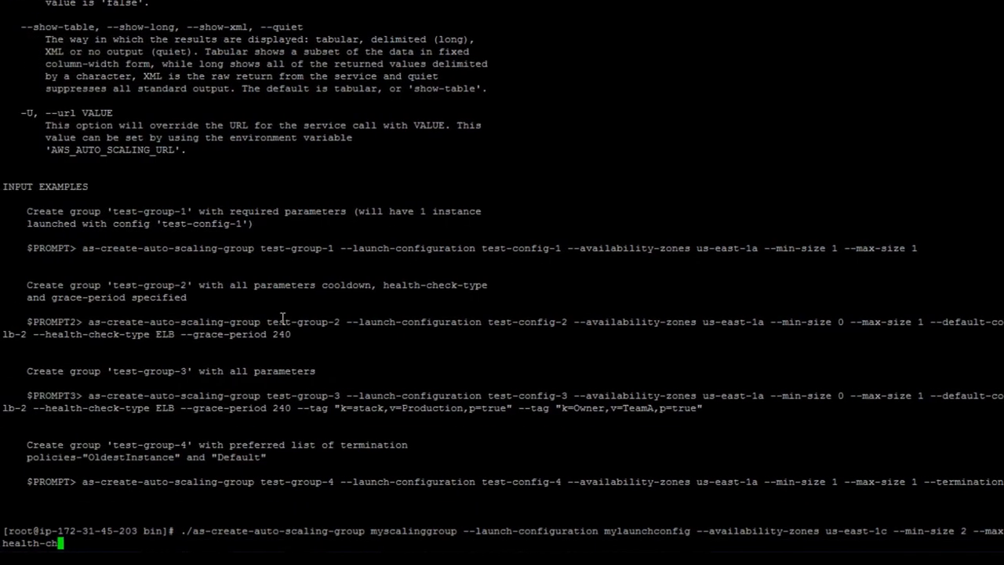
pyautogui.write('eck-type ELB ')
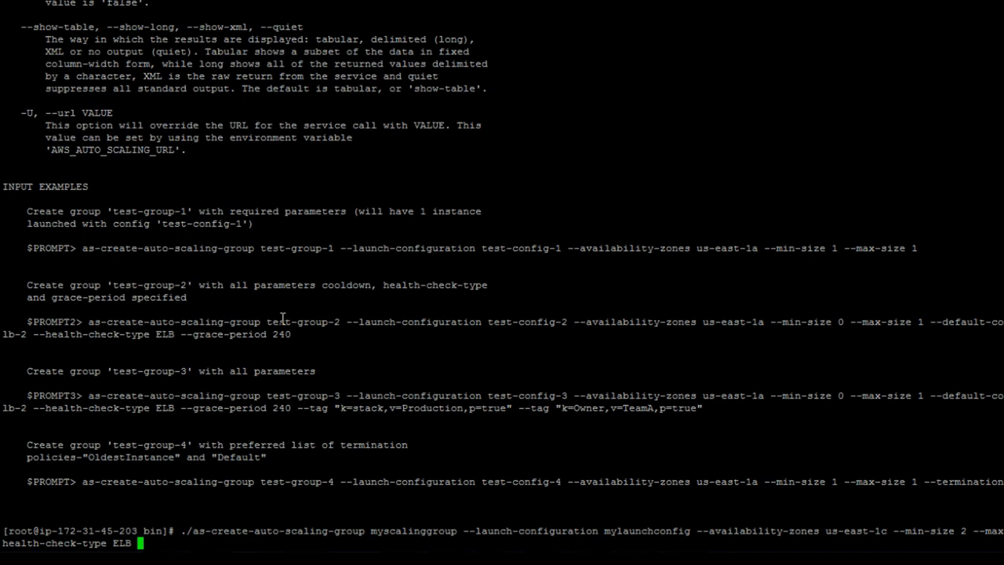
pyautogui.write('--grace-period')
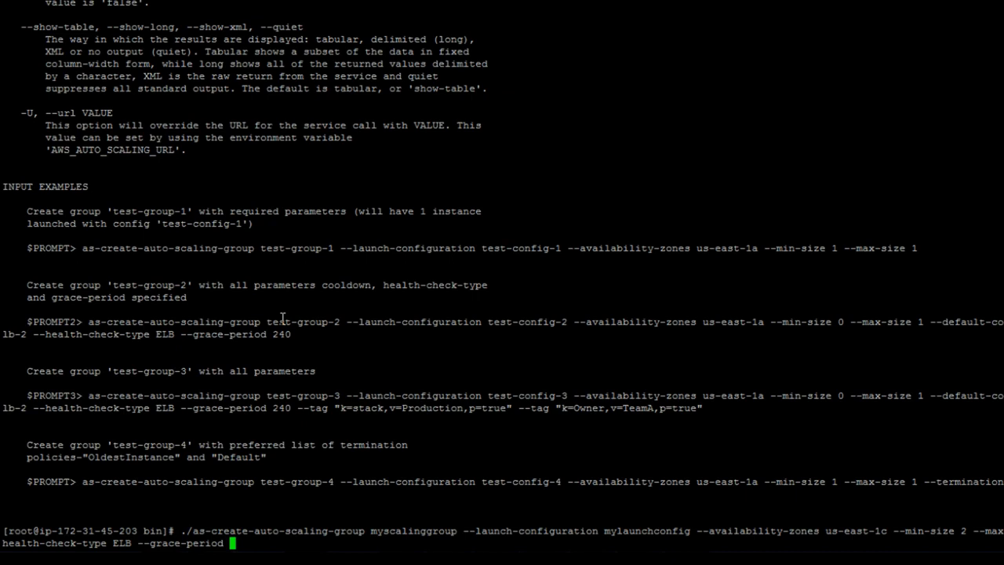
pyautogui.write('300')
pyautogui.press('Return')
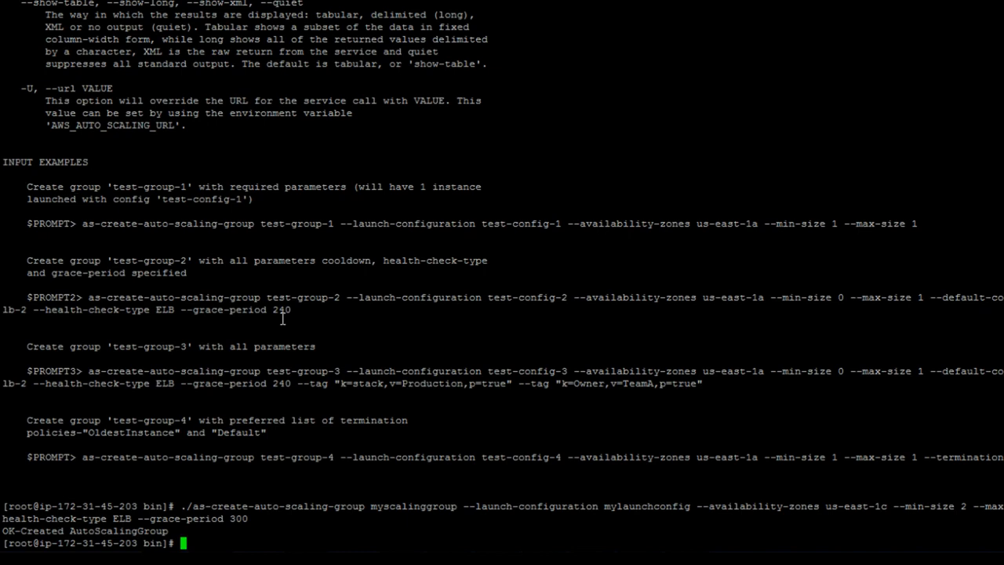
# Show the as-put-scaling-policy help and highlight PolicyName, --type, --auto-scaling-group and --adjustment
pyautogui.write('./as-put-')
pyautogui.press('Tab')
pyautogui.press('Tab')
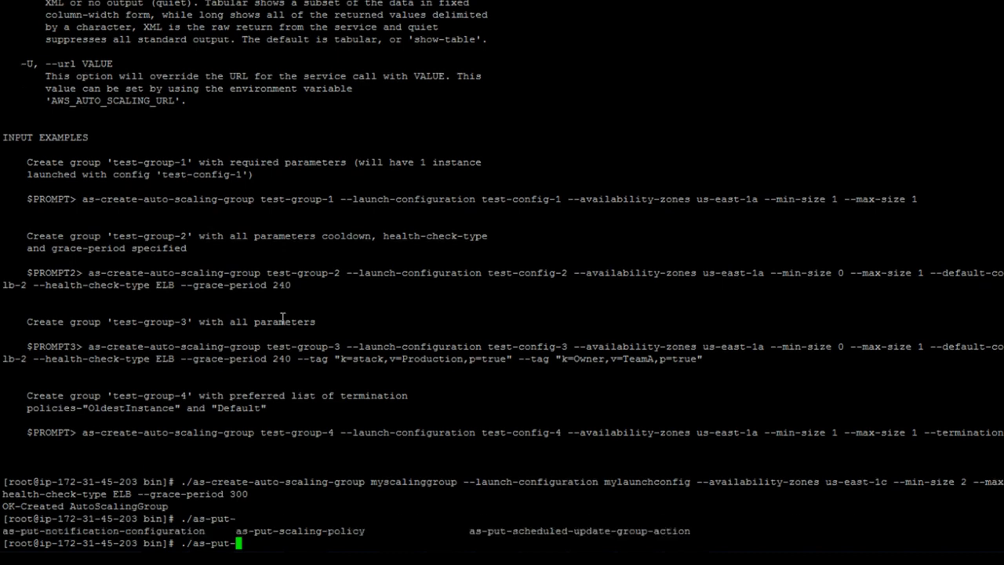
pyautogui.write('sca')
pyautogui.press('Tab')
pyautogui.write('--help')
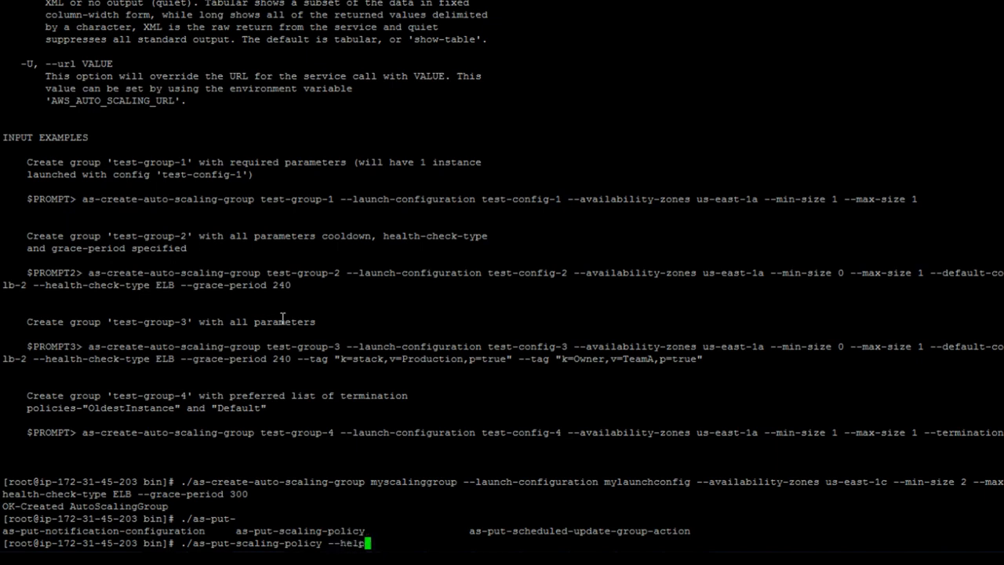
pyautogui.press('Return')
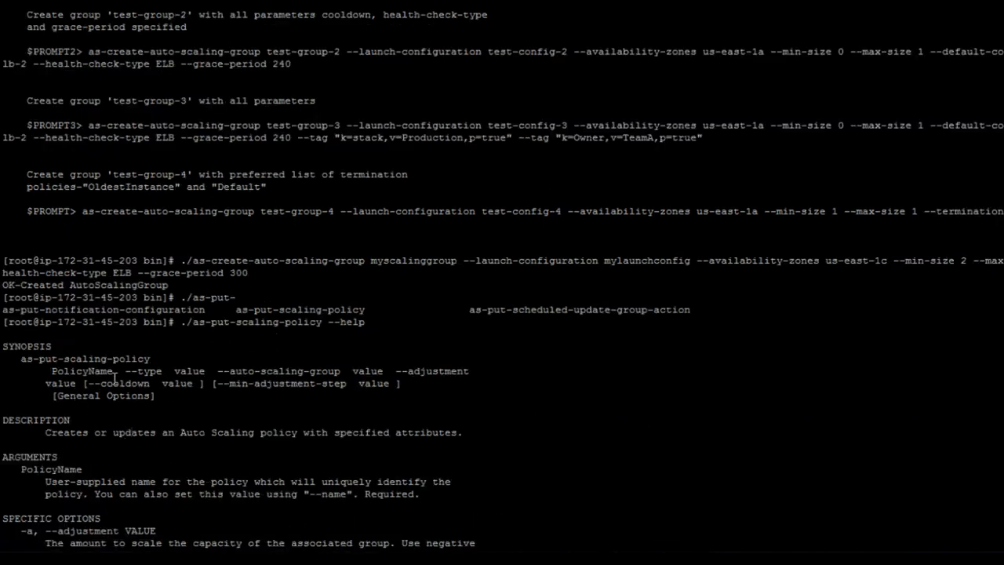
pyautogui.doubleClick(90, 372)
pyautogui.doubleClick(146, 369)
pyautogui.doubleClick(270, 370)
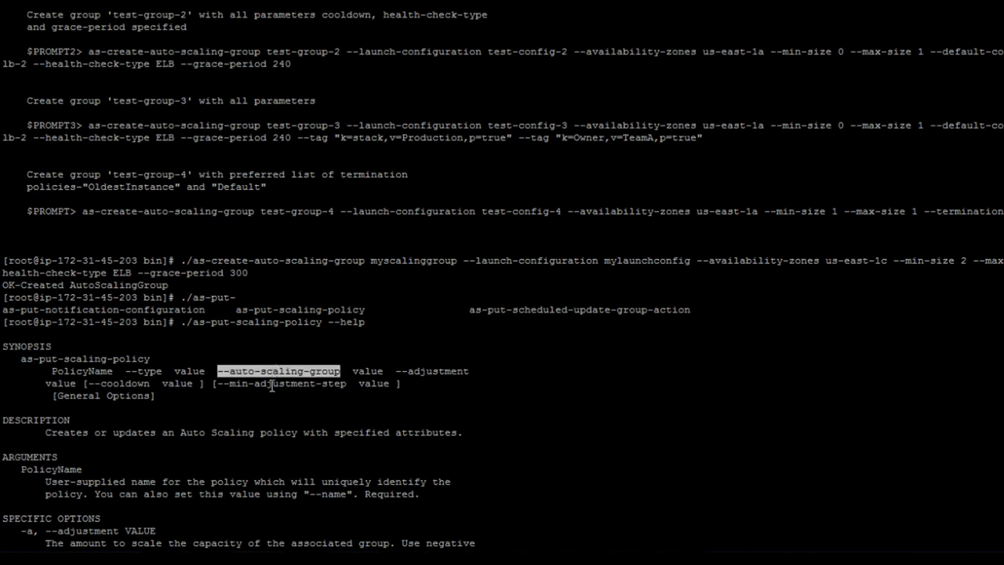
pyautogui.doubleClick(433, 371)
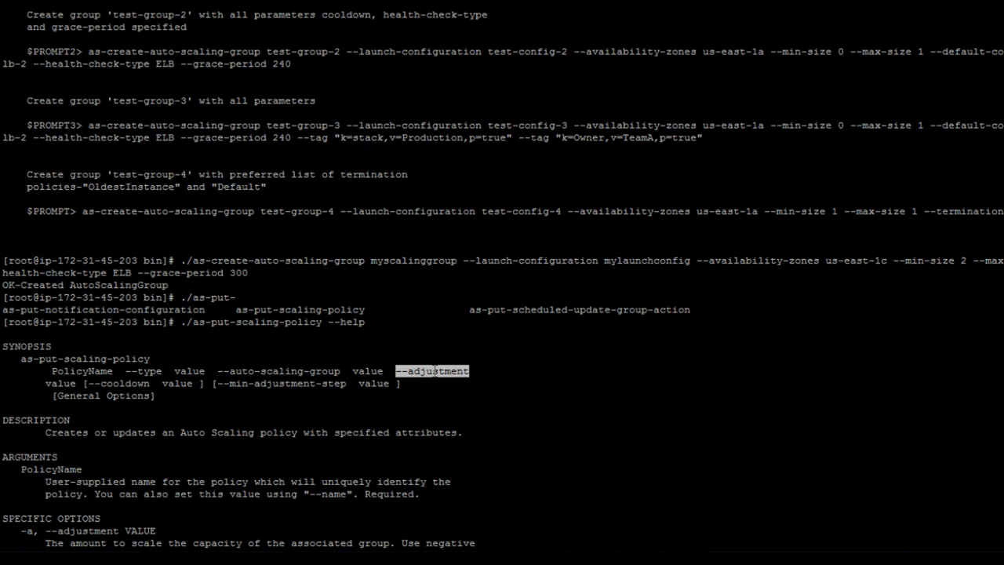
# Create policy scale-up on myscalinggroup with adjustment 1, type ChangeInCapacity, and save its ARN in Notepad
pyautogui.write('scale')
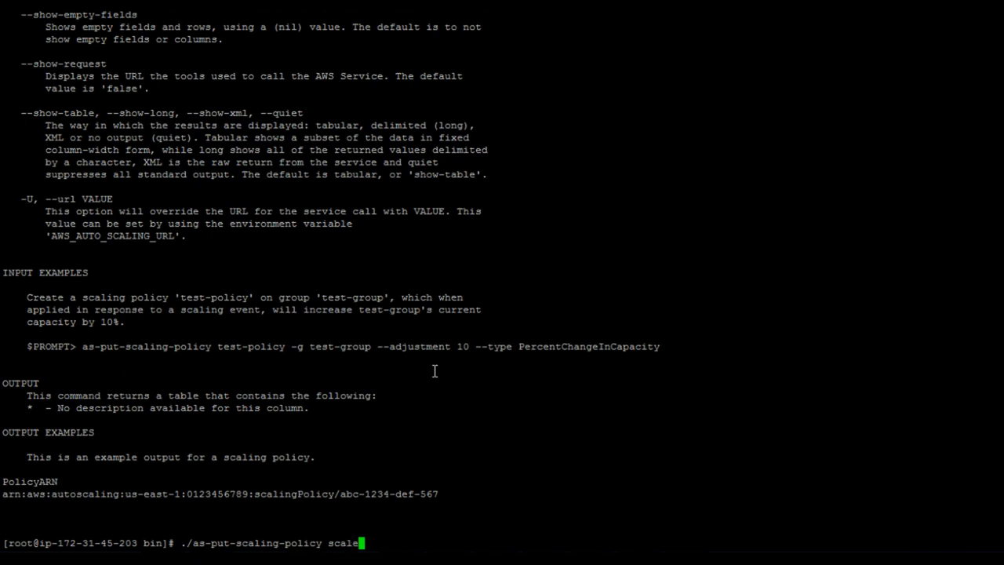
pyautogui.write('-up -g myscalinggroup ')
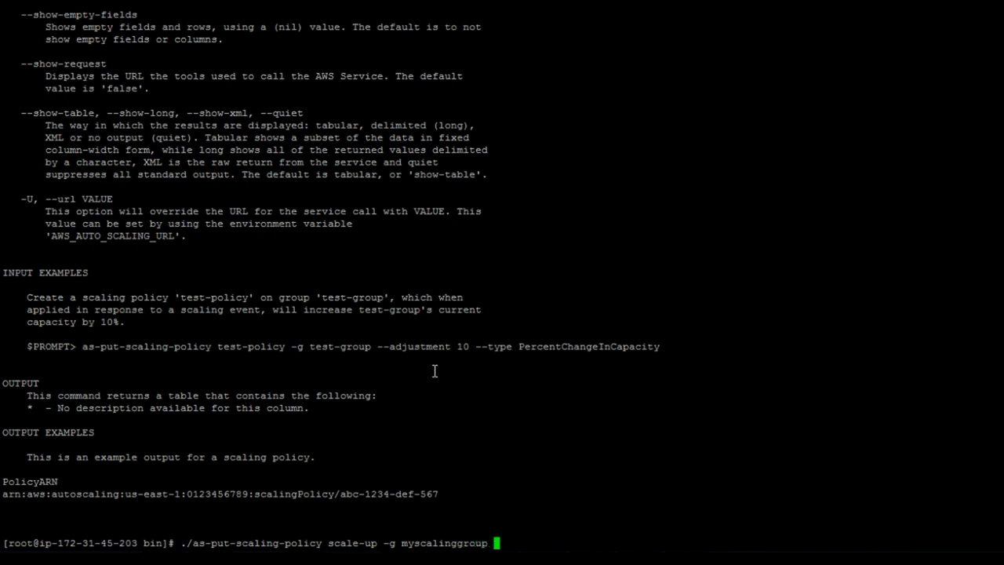
pyautogui.write('--adjustment')
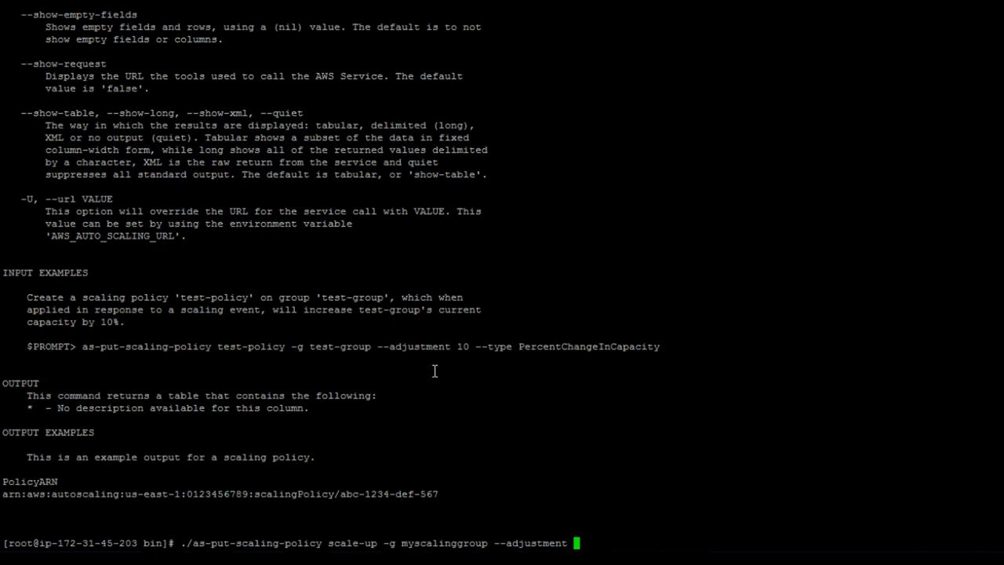
pyautogui.write('1 --type Change')
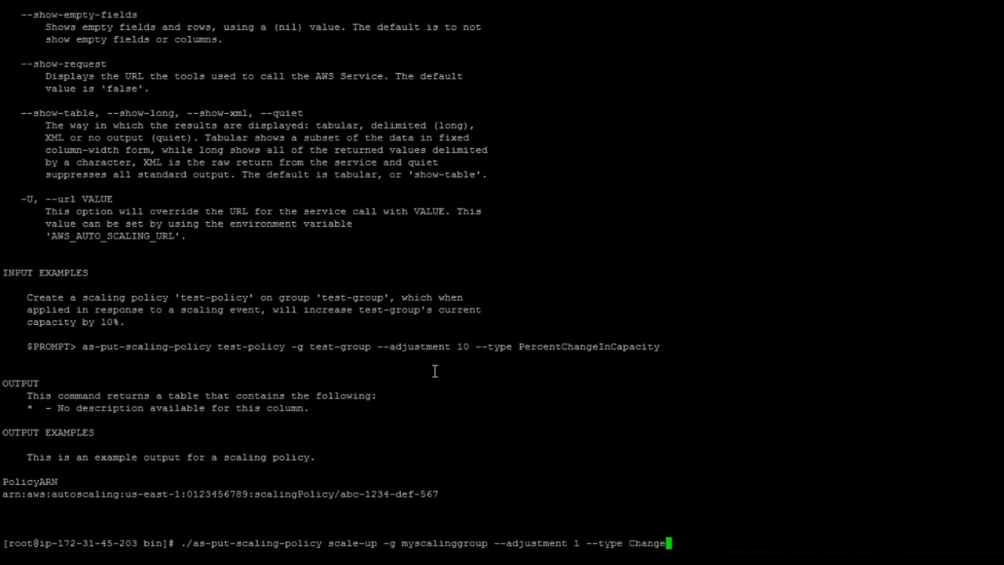
pyautogui.write('InCapacity')
pyautogui.press('Return')
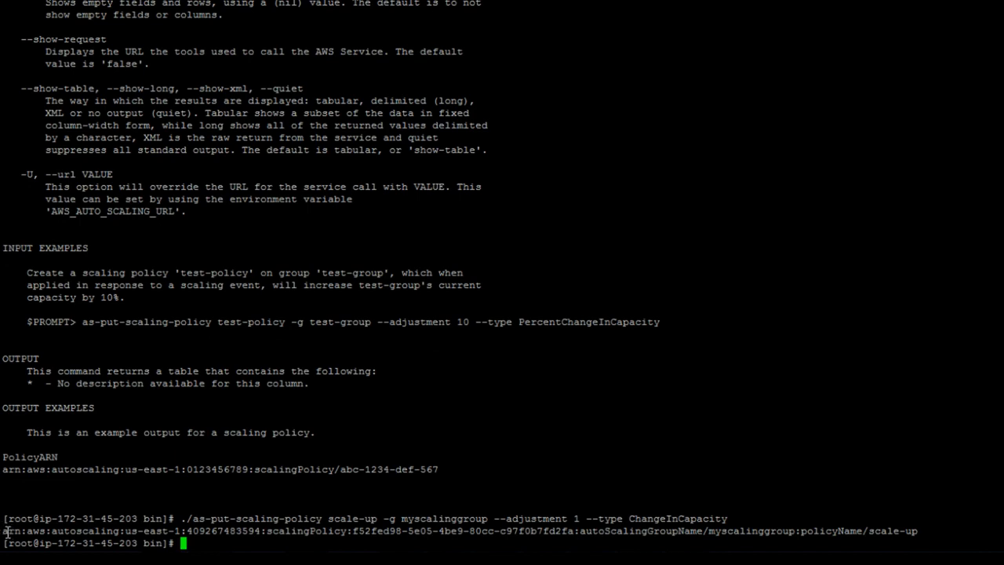
pyautogui.moveTo(4, 531); pyautogui.dragTo(913, 532)
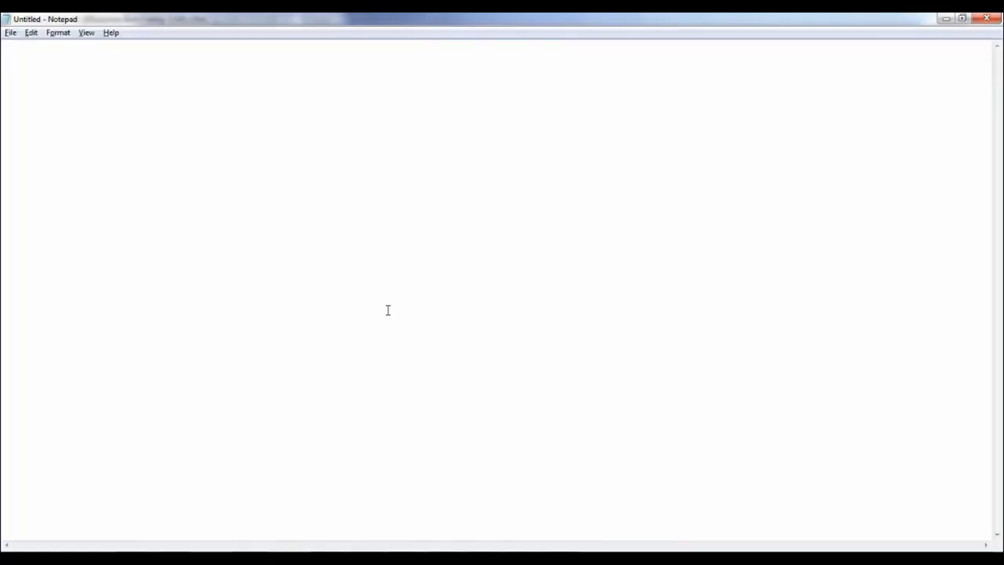
pyautogui.hotkey('ctrl', 'v')
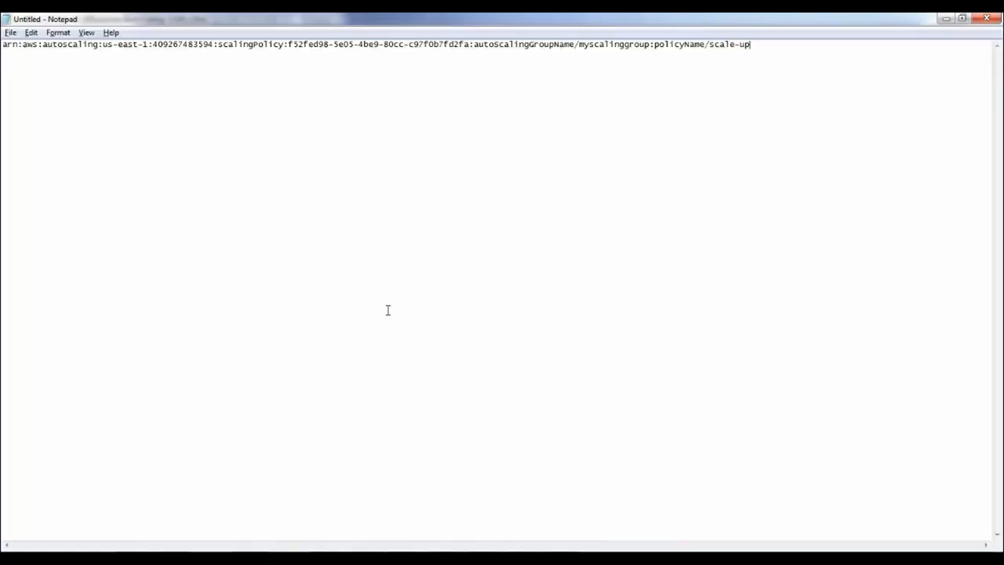
pyautogui.click(946, 18)
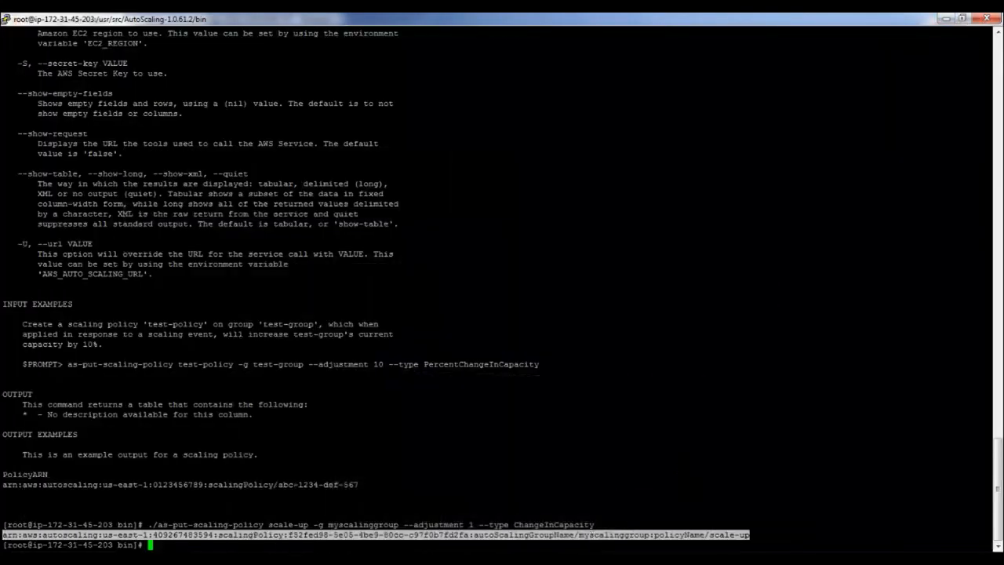
pyautogui.click(672, 544)
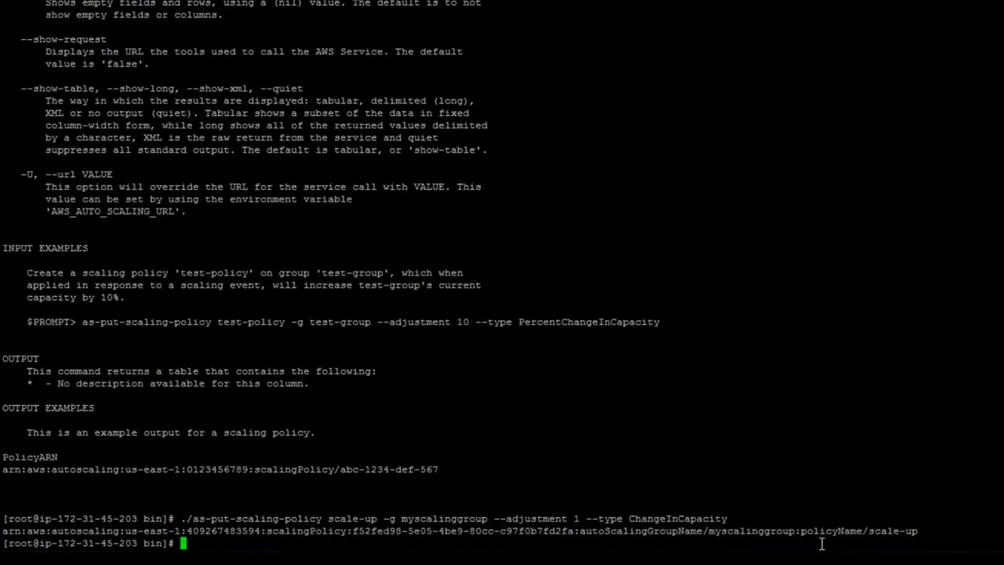
pyautogui.press('Up')
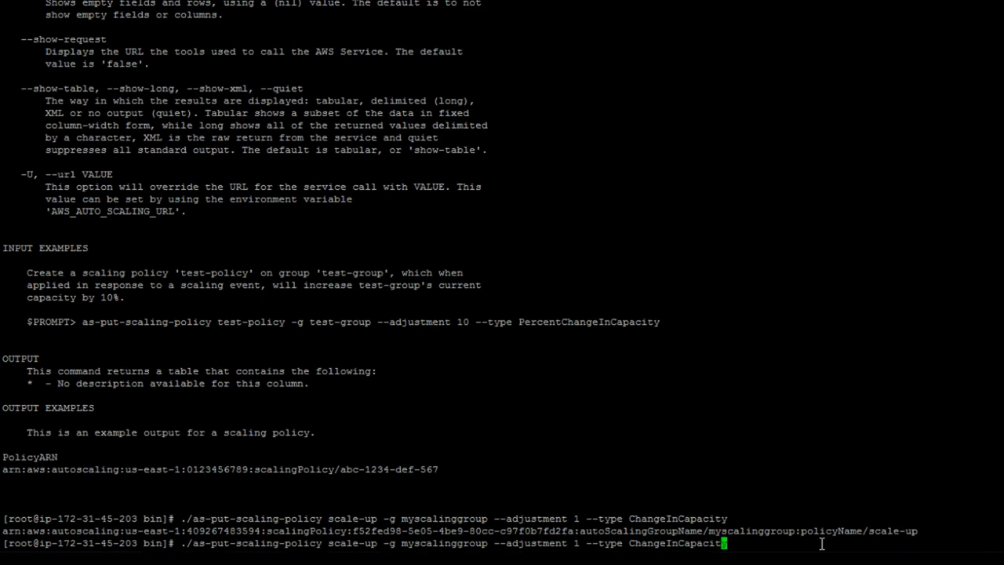
# Edit the previous command into policy scale-down with --adjustment=-1 and run it
pyautogui.press('Left')
pyautogui.press('Left')
pyautogui.press('Left')
pyautogui.press('Left')
pyautogui.press('Left')
pyautogui.press('Left')
pyautogui.press('Left')
pyautogui.press('Left')
pyautogui.press('Left')
pyautogui.press('Left')
pyautogui.press('Left')
pyautogui.press('Left')
pyautogui.press('Left')
pyautogui.press('Left')
pyautogui.press('Left')
pyautogui.press('Left')
pyautogui.press('Left')
pyautogui.press('Left')
pyautogui.press('Left')
pyautogui.press('Left')
pyautogui.press('Left')
pyautogui.press('Left')
pyautogui.press('Left')
pyautogui.press('Left')
pyautogui.press('Left')
pyautogui.press('Left')
pyautogui.press('Left')
pyautogui.press('Left')
pyautogui.press('Left')
pyautogui.press('Left')
pyautogui.press('Left')
pyautogui.press('Left')
pyautogui.press('Left')
pyautogui.press('BackSpace')
pyautogui.press('BackSpace')
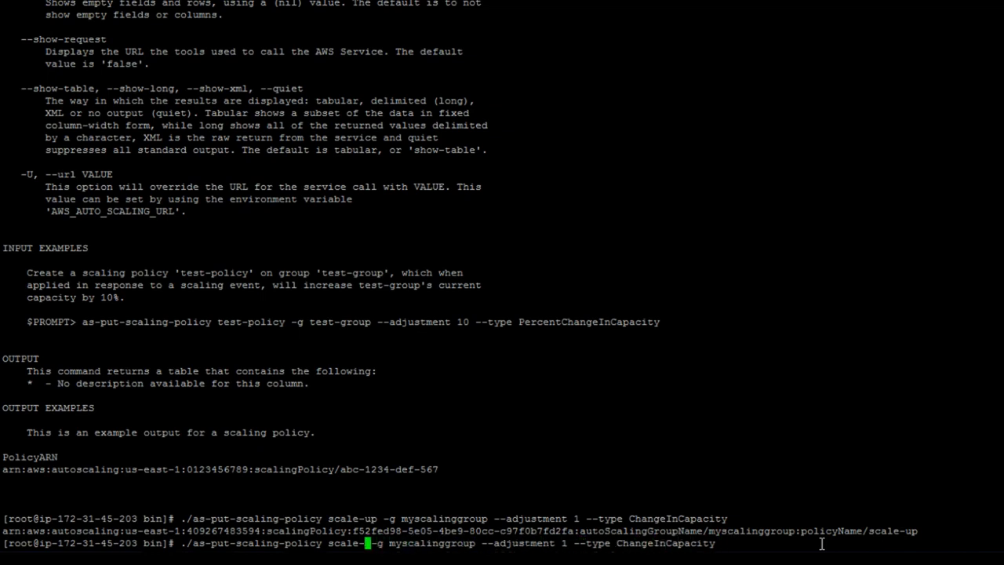
pyautogui.write('down')
pyautogui.press('Right')
pyautogui.press('Right')
pyautogui.press('Right')
pyautogui.press('Right')
pyautogui.press('Right')
pyautogui.press('Right')
pyautogui.press('Right')
pyautogui.press('Right')
pyautogui.press('Right')
pyautogui.press('Right')
pyautogui.press('Right')
pyautogui.press('Right')
pyautogui.press('Right')
pyautogui.press('Right')
pyautogui.press('Right')
pyautogui.press('Right')
pyautogui.press('Right')
pyautogui.press('Right')
pyautogui.press('Right')
pyautogui.press('Right')
pyautogui.press('Right')
pyautogui.press('Right')
pyautogui.press('Right')
pyautogui.press('Right')
pyautogui.press('Right')
pyautogui.press('Right')
pyautogui.press('Right')
pyautogui.press('Right')
pyautogui.press('Right')
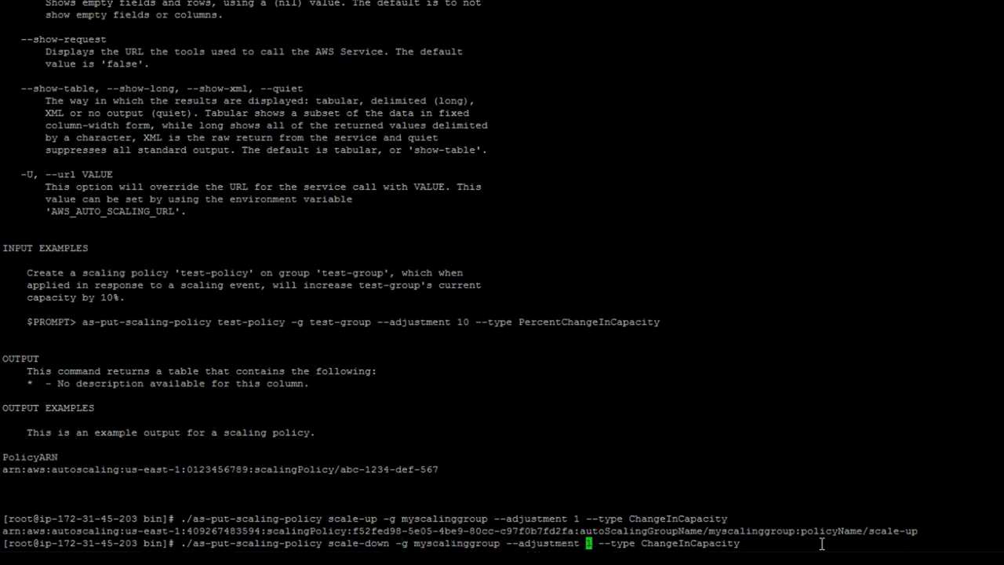
pyautogui.write('-')
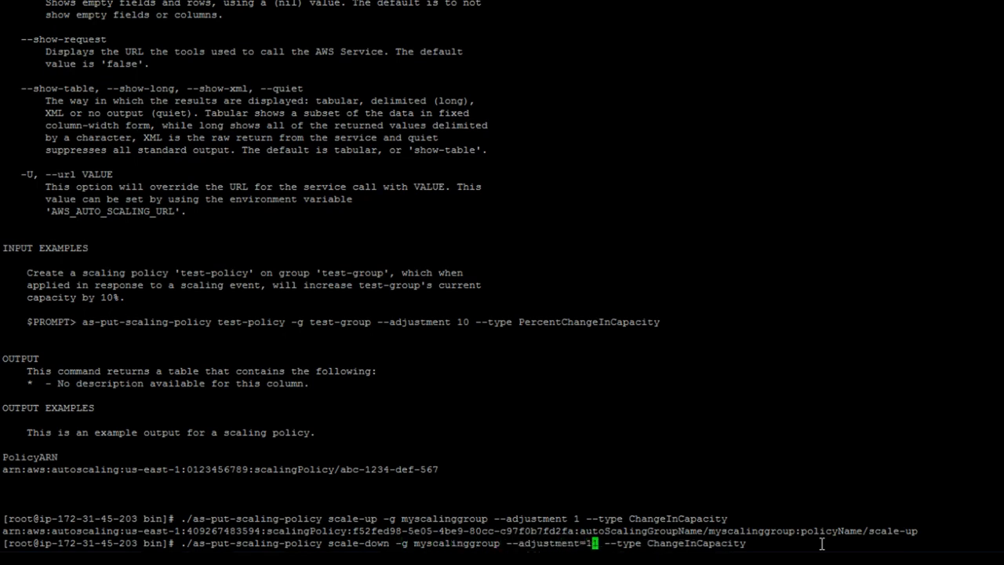
pyautogui.press('Left')
pyautogui.press('Left')
pyautogui.press('Delete')
pyautogui.write('=')
pyautogui.press('Right')
pyautogui.press('Right')
pyautogui.press('Right')
pyautogui.press('Right')
pyautogui.press('Right')
pyautogui.press('Right')
pyautogui.press('Right')
pyautogui.press('Right')
pyautogui.press('End')
pyautogui.press('Return')
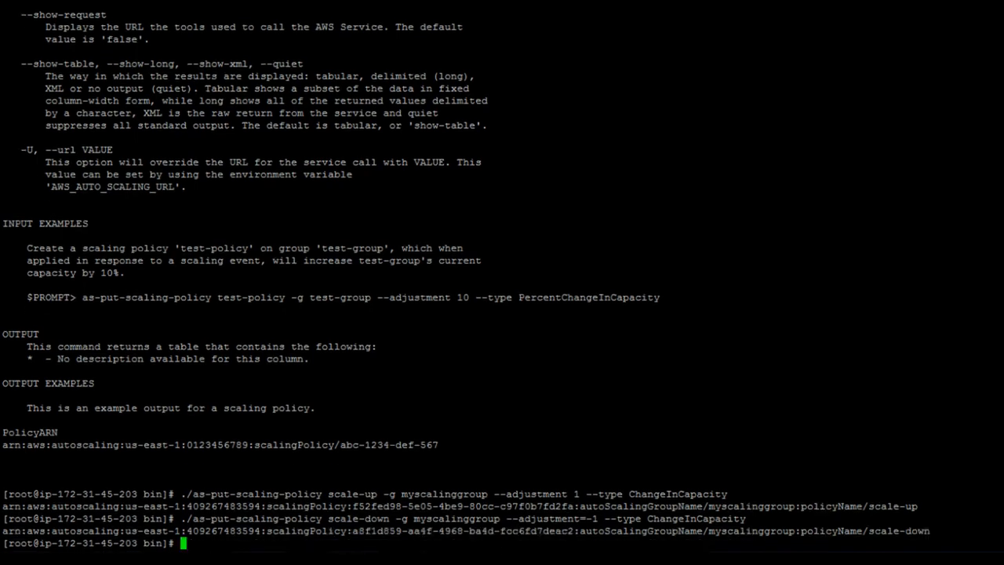
# Add the scale-down policy ARN to Notepad beneath the scale-up ARN
pyautogui.moveTo(25, 531); pyautogui.dragTo(929, 530)
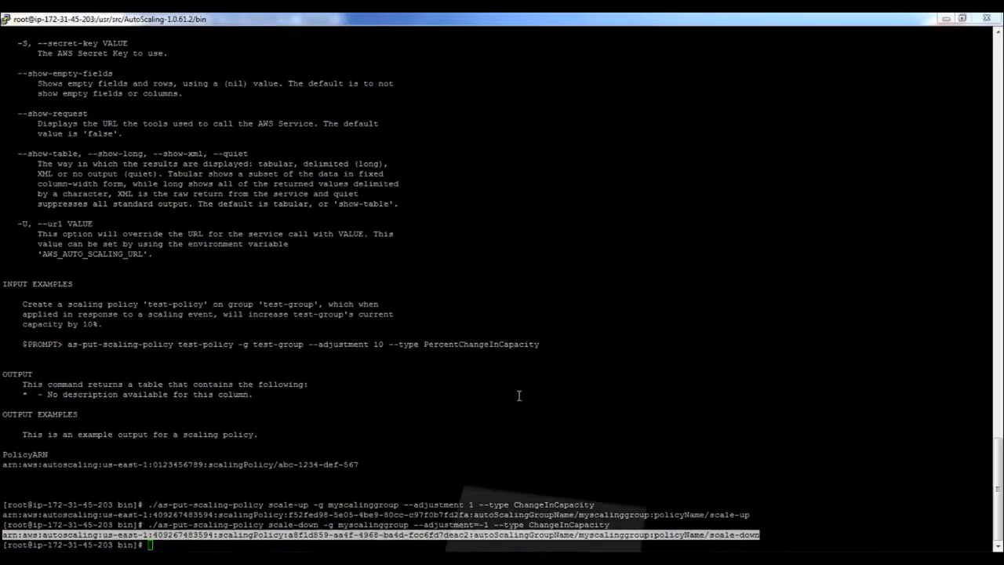
pyautogui.hotkey('alt', 'Tab')
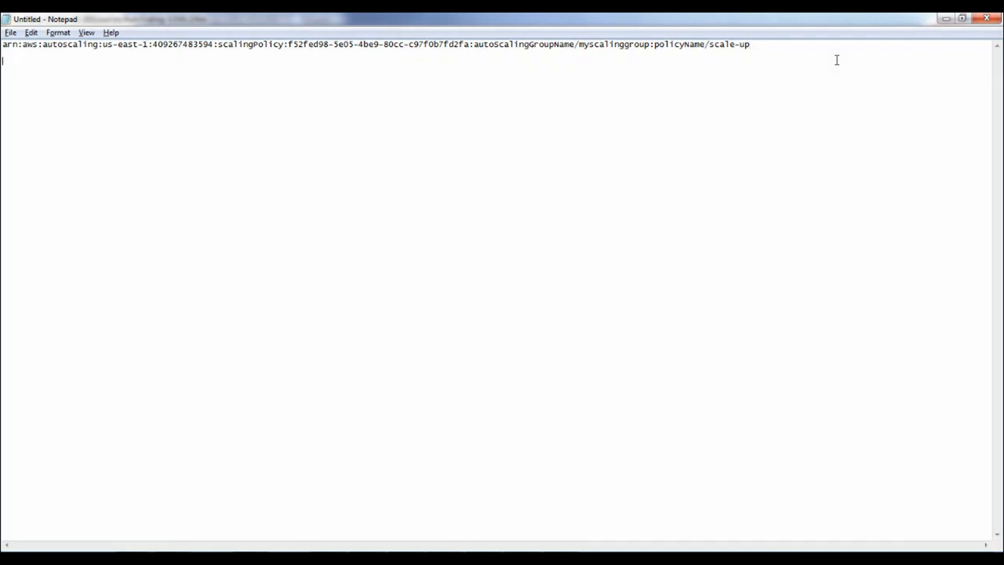
pyautogui.hotkey('ctrl', 'v')
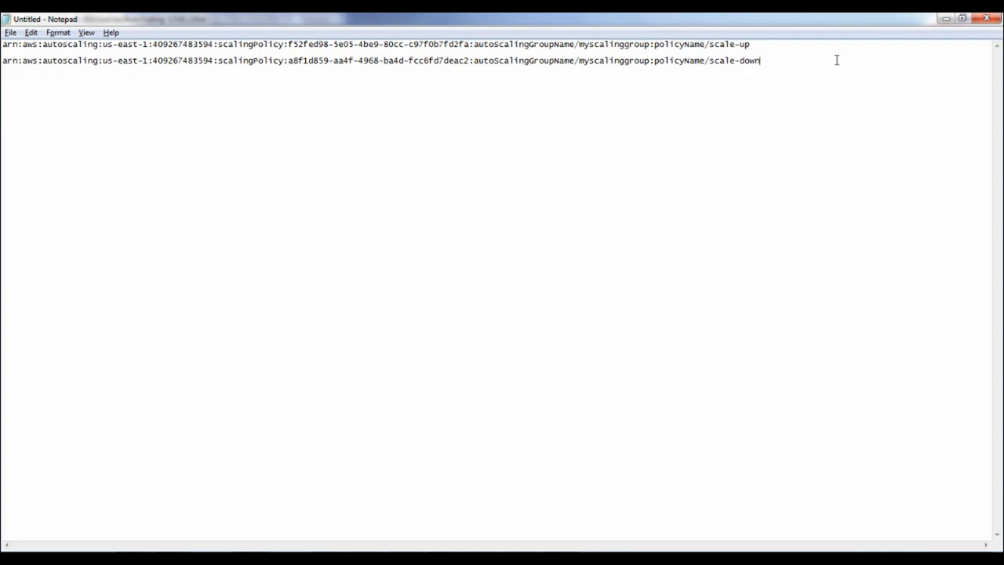
pyautogui.click(946, 19)
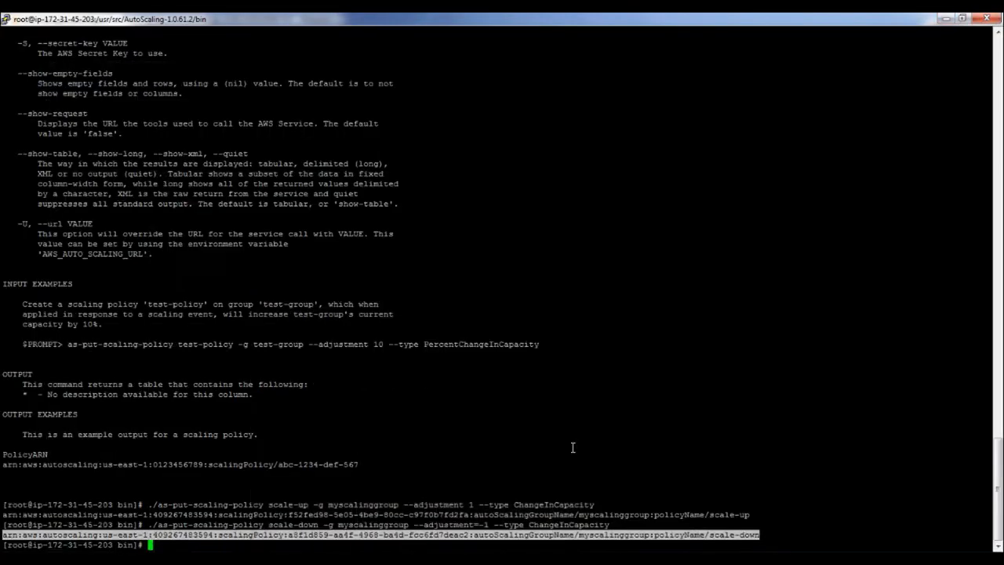
pyautogui.write('cd ../../CloudWatch-1')
# Move into the CloudWatch-1.0.13.4 bin folder and list commands with ./mon-cmd --help
pyautogui.press('Tab')
pyautogui.write('bin')
pyautogui.press('Return')
pyautogui.write('./mon-')
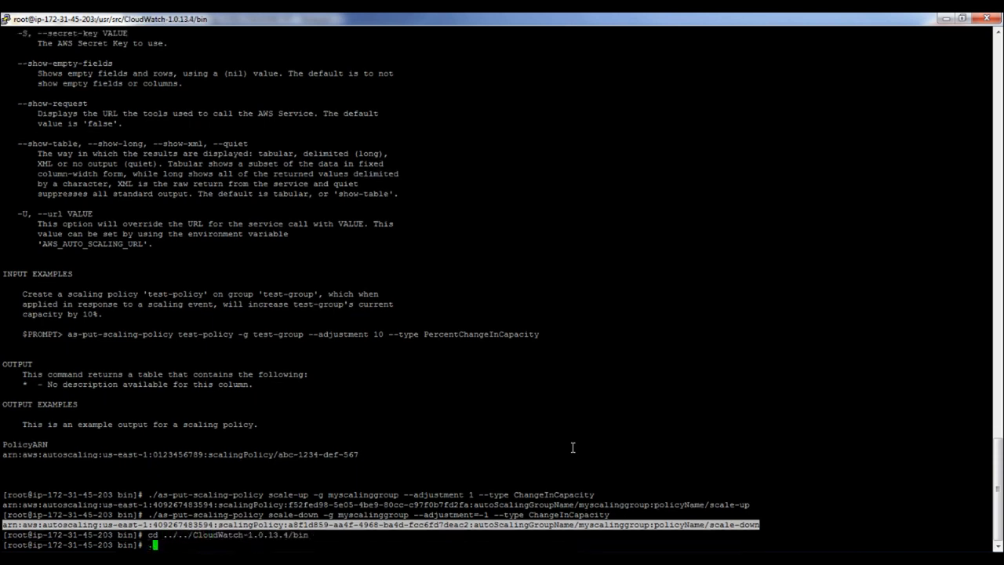
pyautogui.write('cmd --help')
pyautogui.press('Return')
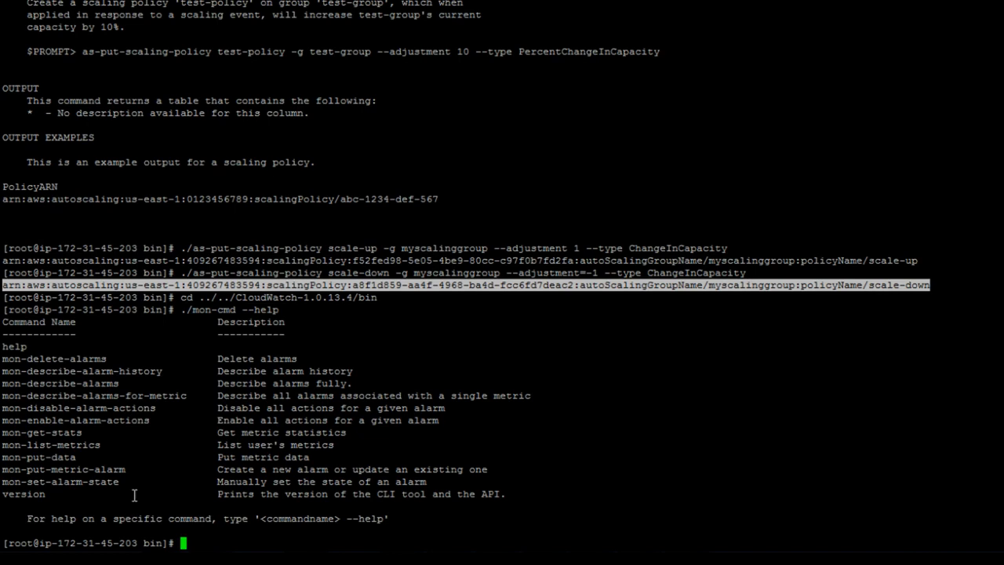
# Display the help for ./mon-put-metric-alarm
pyautogui.doubleClick(67, 469)
pyautogui.press('super+c')
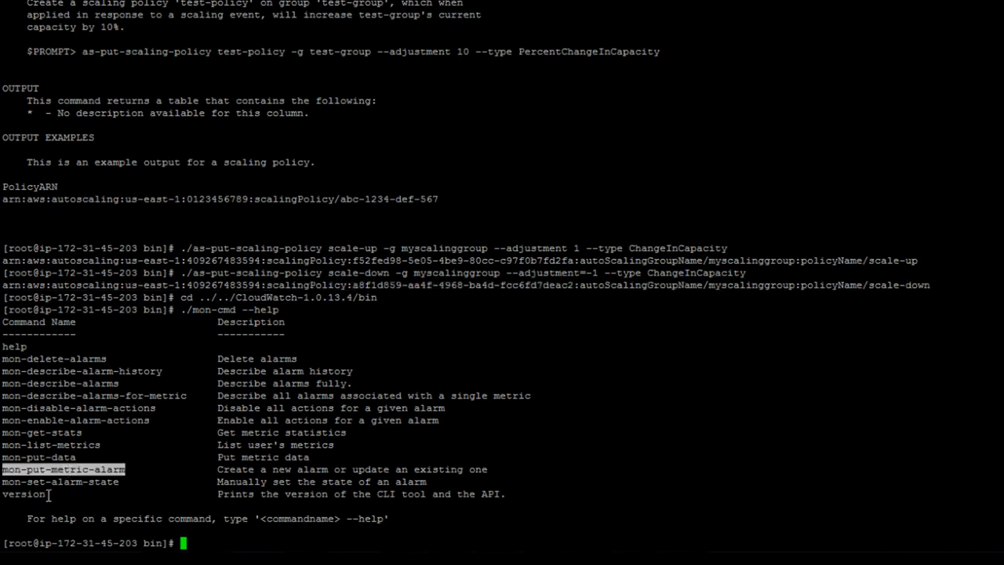
pyautogui.write('./')
pyautogui.rightClick(586, 448)
pyautogui.write('--help')
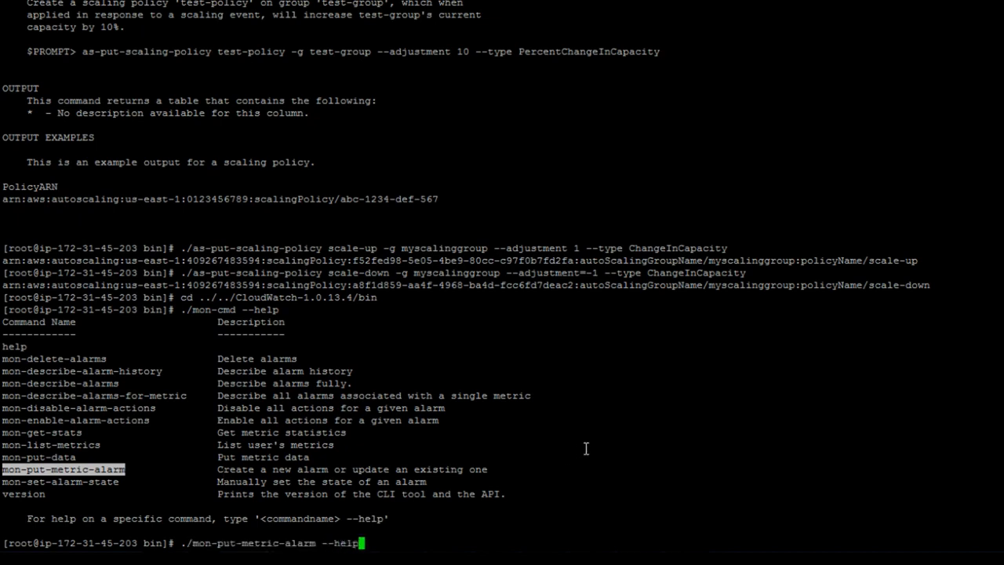
pyautogui.press('Return')
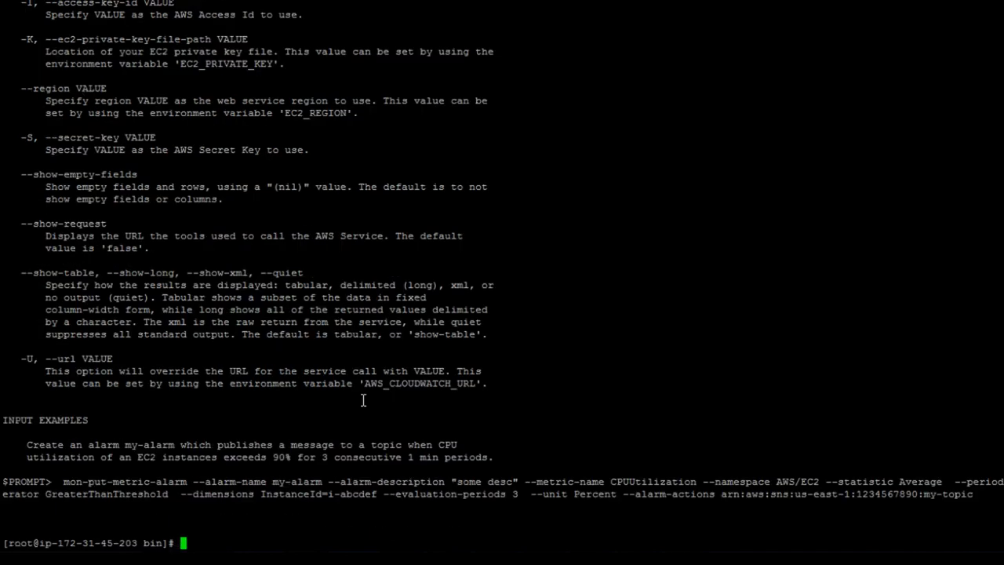
# Point out AlarmName, --comparison-operator, --metric-name, --namespace, --statistic and --alarm-actions in the synopsis
pyautogui.scroll(15, 265, 450)
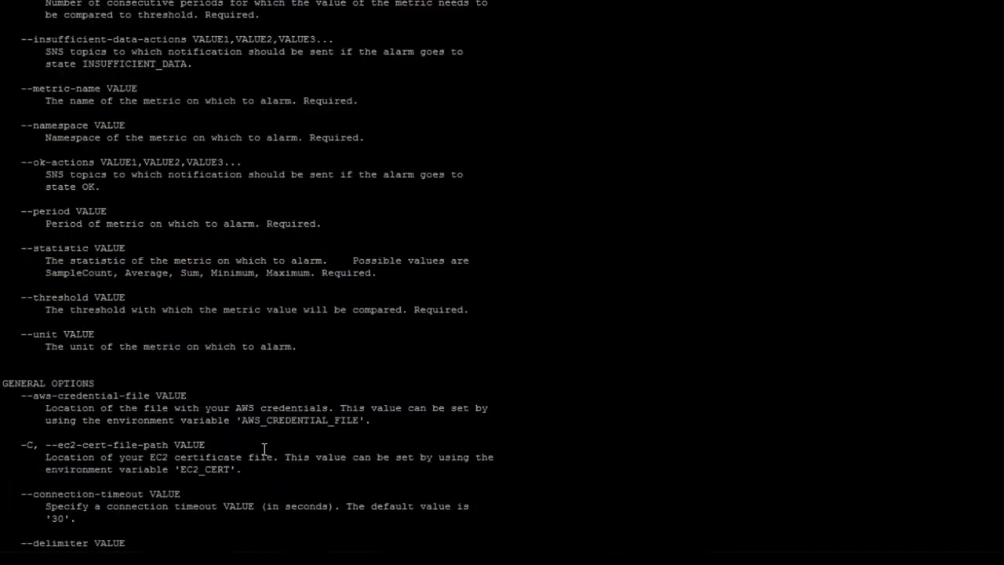
pyautogui.scroll(18, 265, 450)
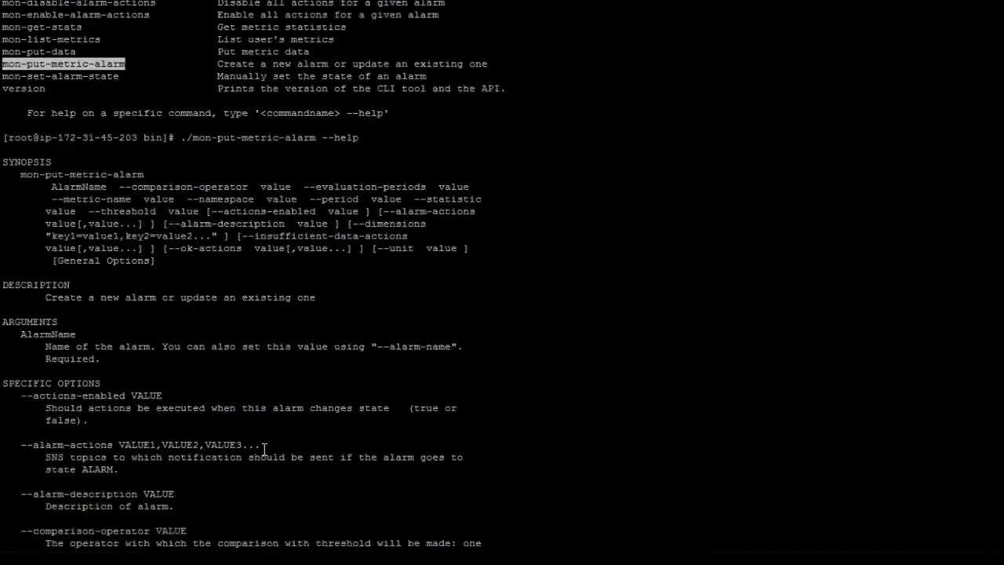
pyautogui.doubleClick(76, 186)
pyautogui.click(206, 186)
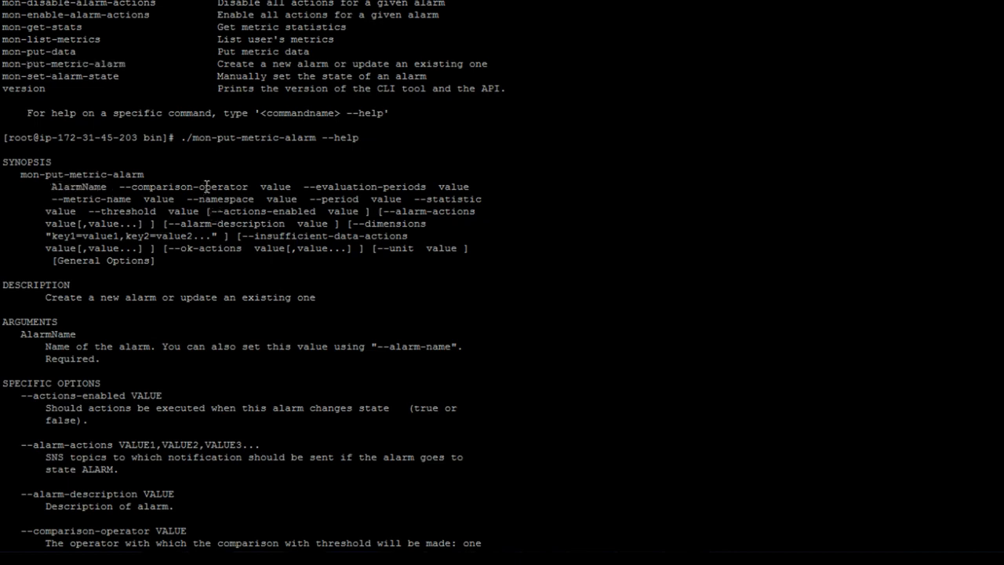
pyautogui.doubleClick(207, 186)
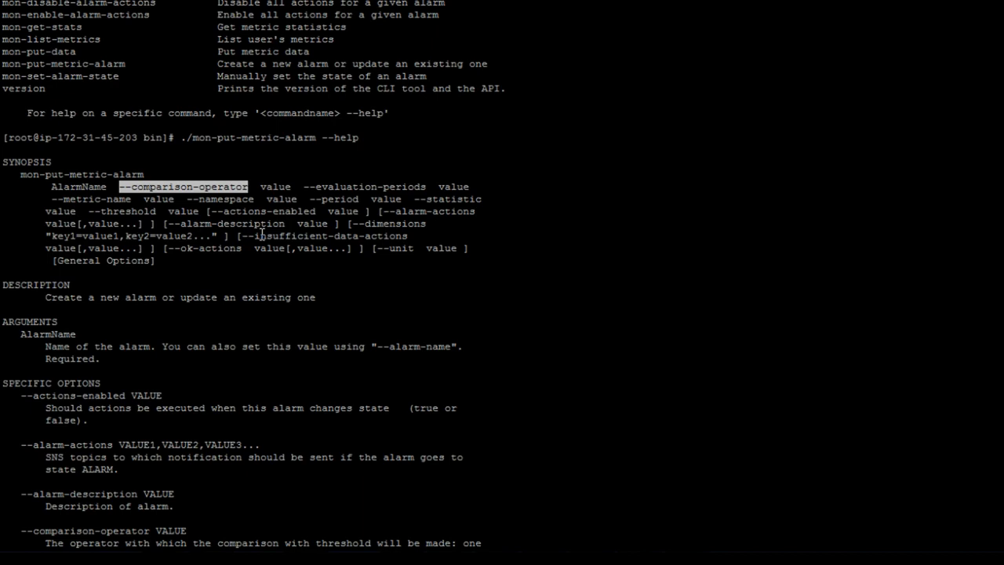
pyautogui.doubleClick(92, 200)
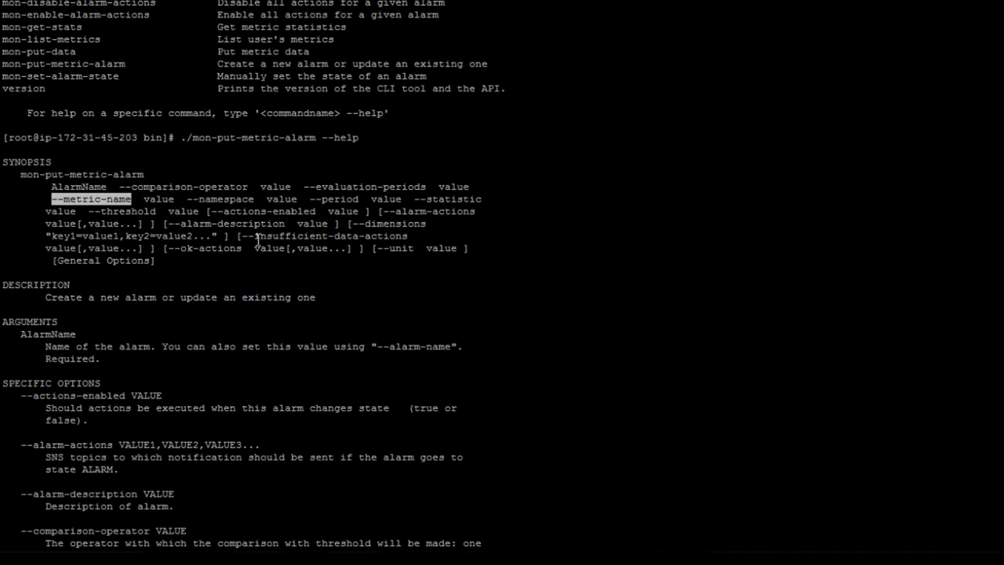
pyautogui.doubleClick(228, 200)
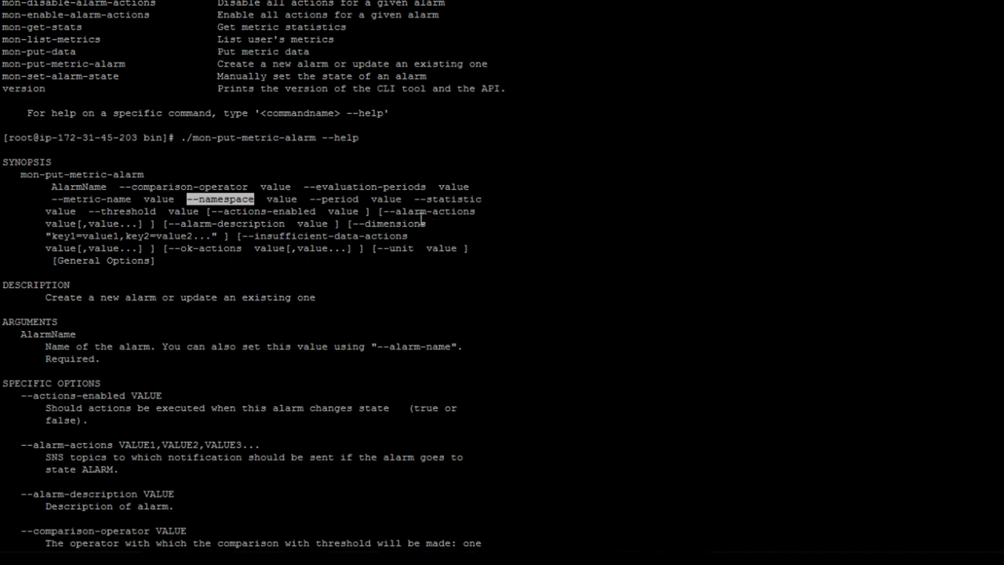
pyautogui.doubleClick(436, 201)
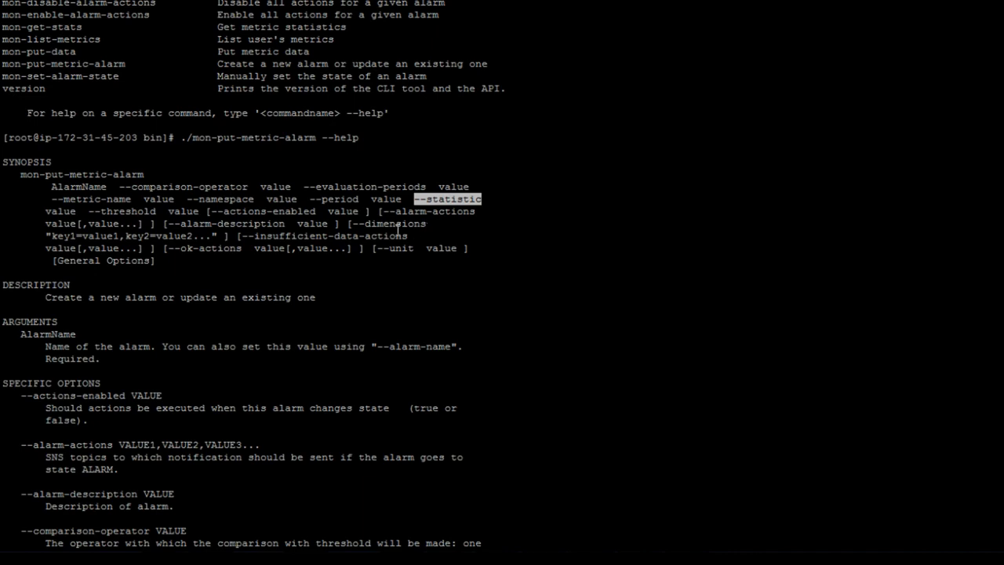
pyautogui.moveTo(384, 211); pyautogui.dragTo(474, 214)
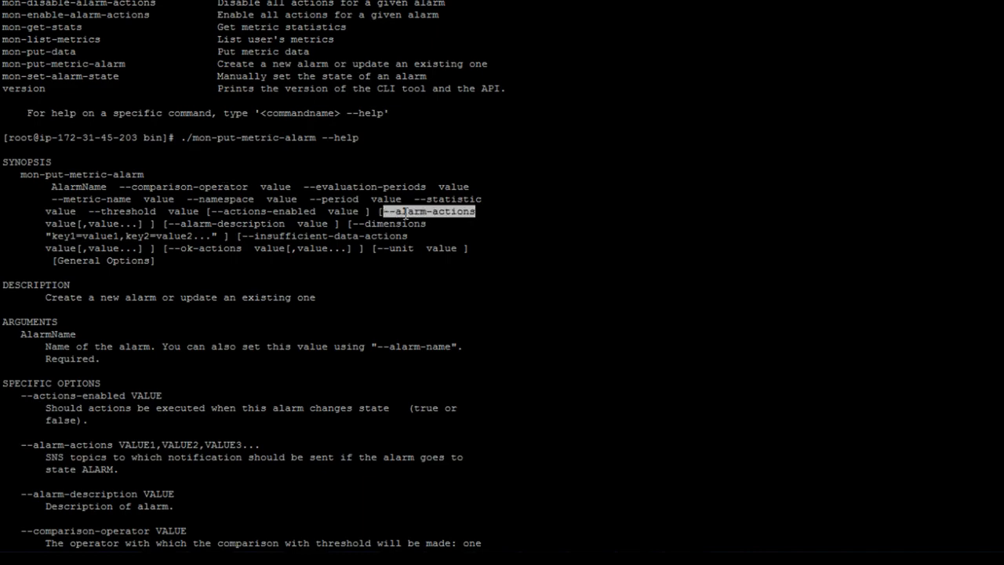
pyautogui.scroll(-20, 406, 214)
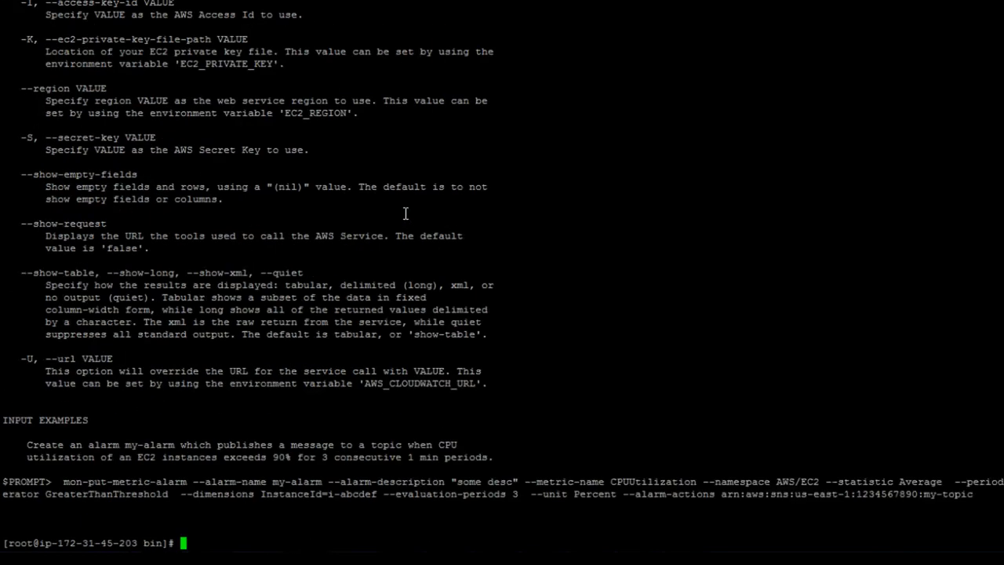
# Type mon-put-metric-alarm scaleupAlarm with CPUUtilization, AWS/EC2, Minimum, period 60, threshold 30, greater-than comparison
pyautogui.write('./')
pyautogui.doubleClick(114, 480)
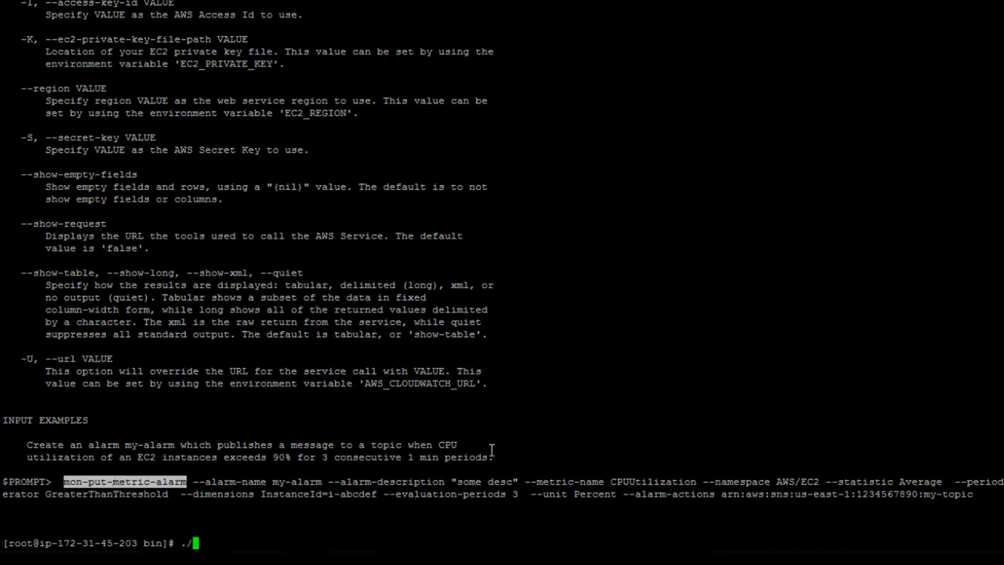
pyautogui.rightClick(547, 424)
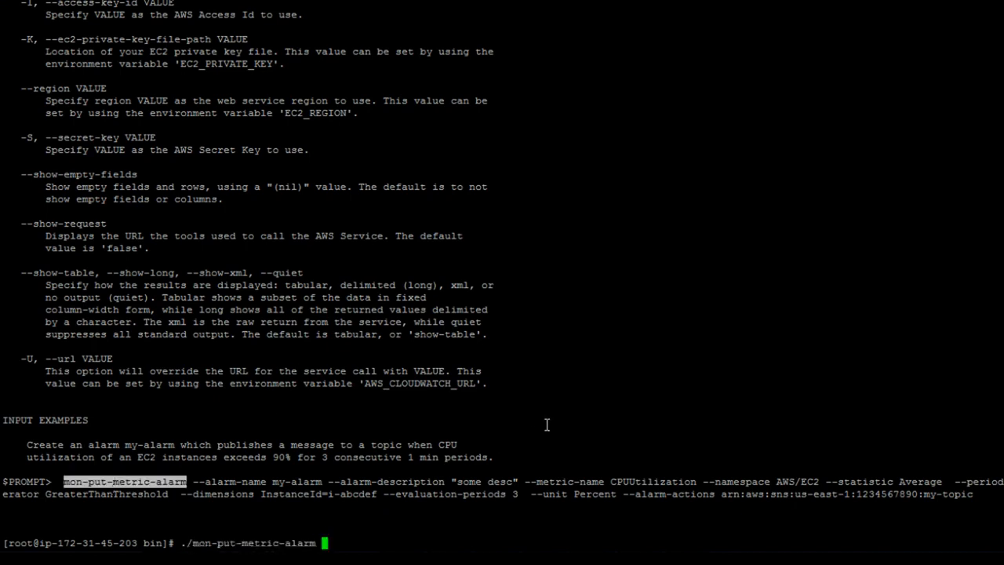
pyautogui.write('--alarm-name ')
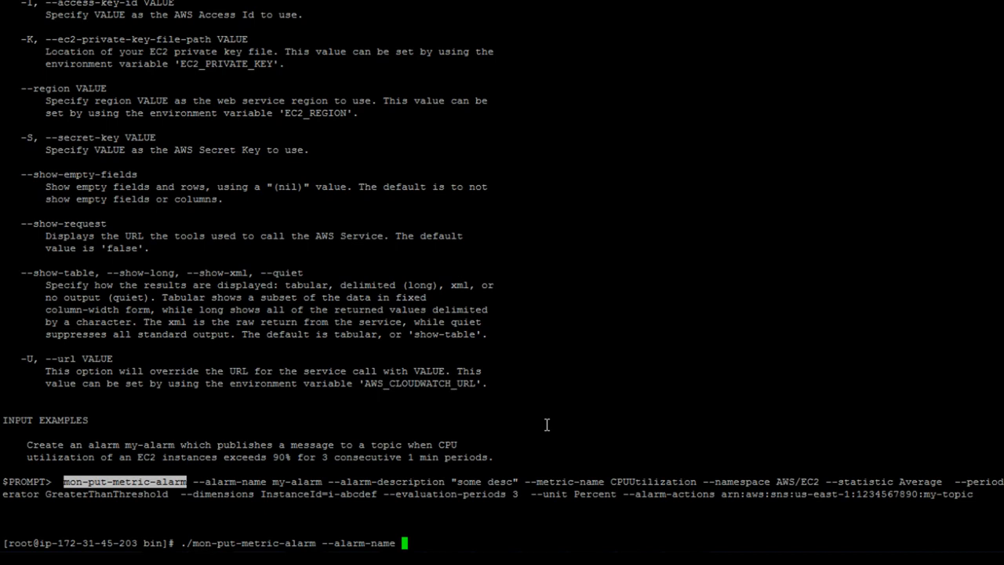
pyautogui.write('scale')
pyautogui.write('upAlarm ')
pyautogui.write('--alarm')
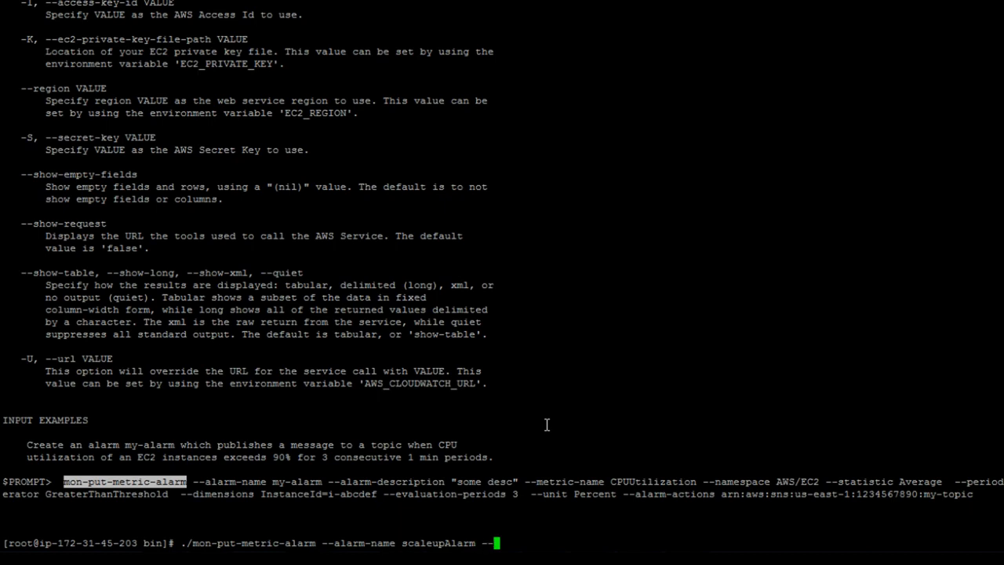
pyautogui.write('-descri')
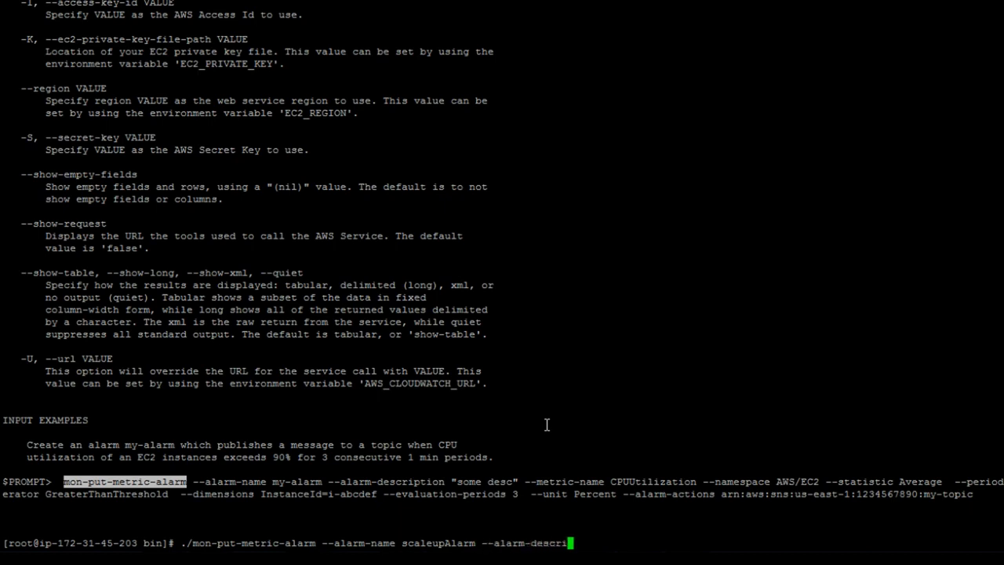
pyautogui.write('ption "Scale up ')
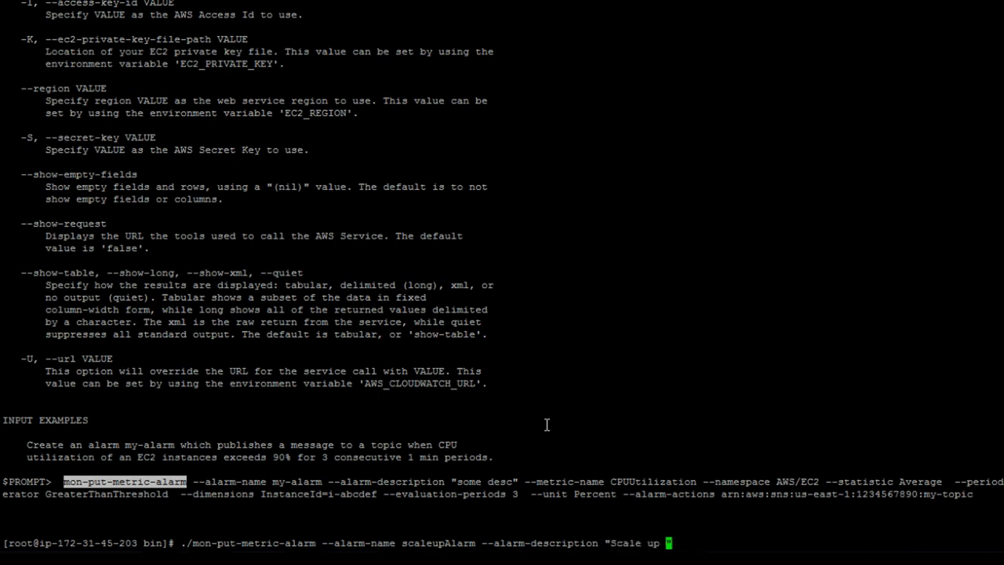
pyautogui.write('for 80% of CPU')
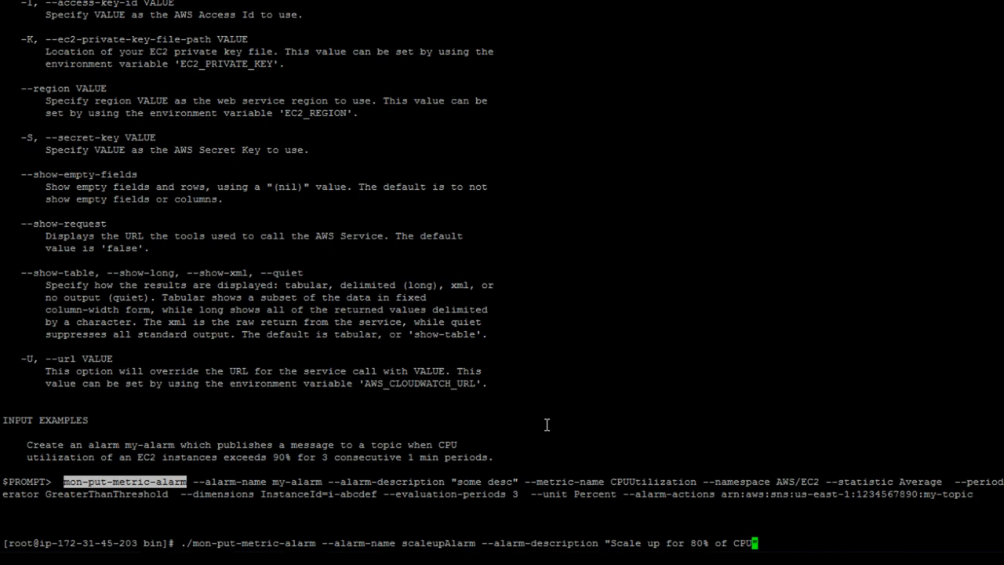
pyautogui.write('" --metric-name CPUU')
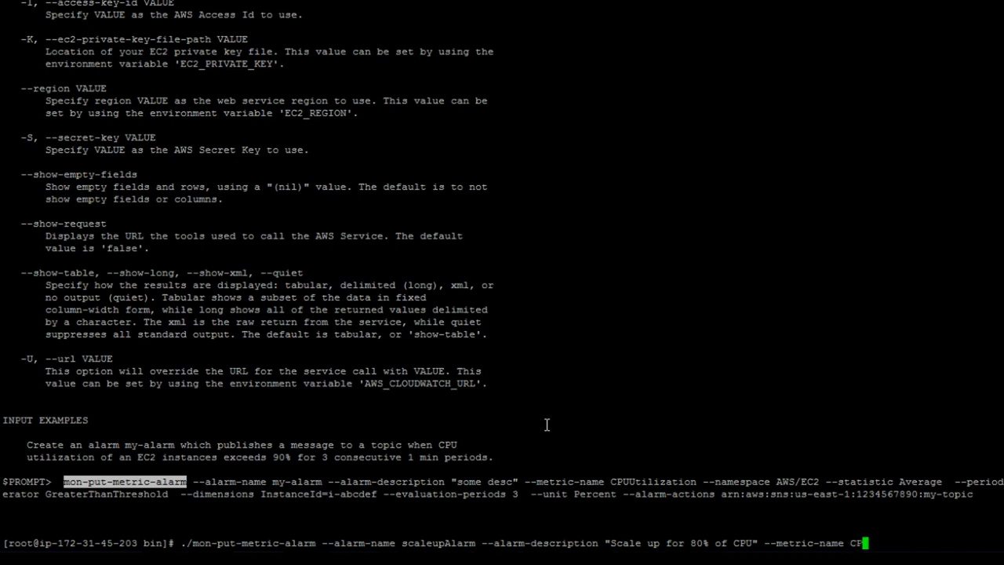
pyautogui.write('lization ')
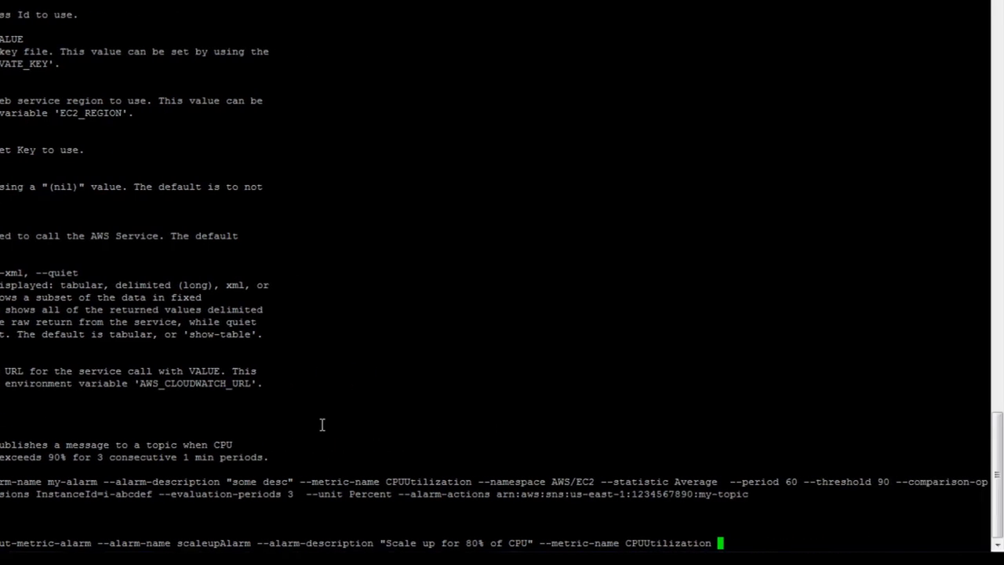
pyautogui.write('--namespace AWS/EC')
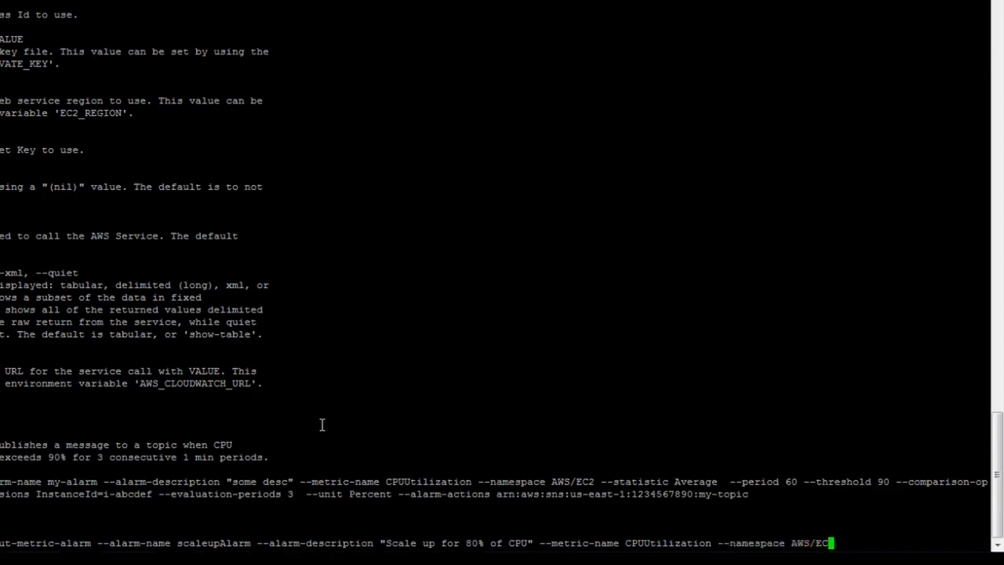
pyautogui.write('2 --statistic')
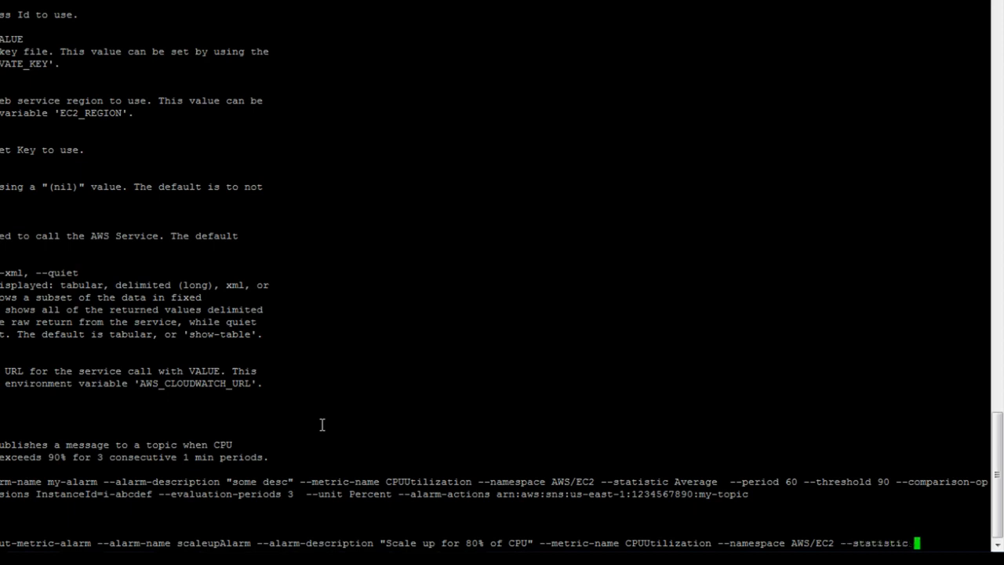
pyautogui.press('BackSpace')
pyautogui.write('Minimu')
pyautogui.write('m')
pyautogui.write('--period ')
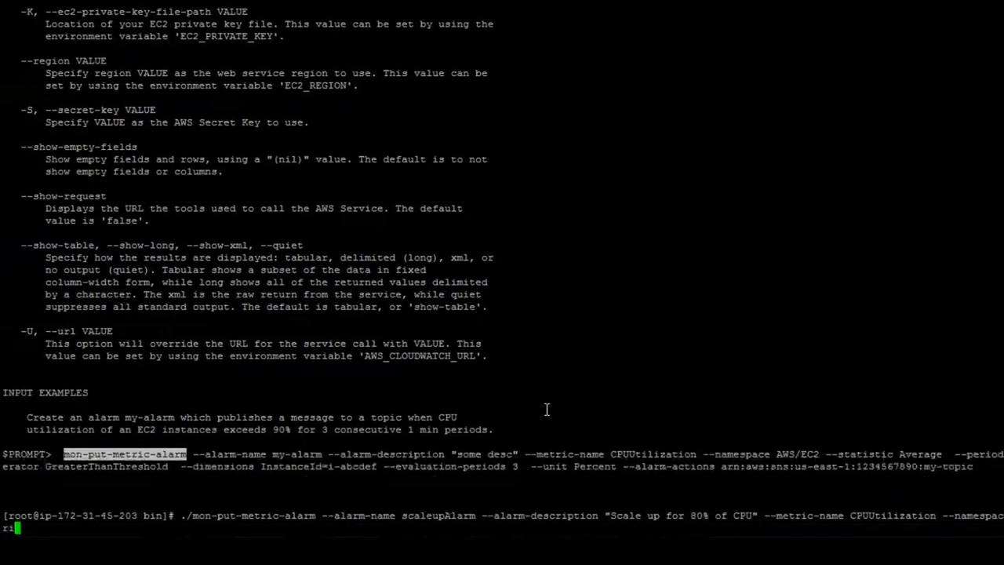
pyautogui.write('60 --thre')
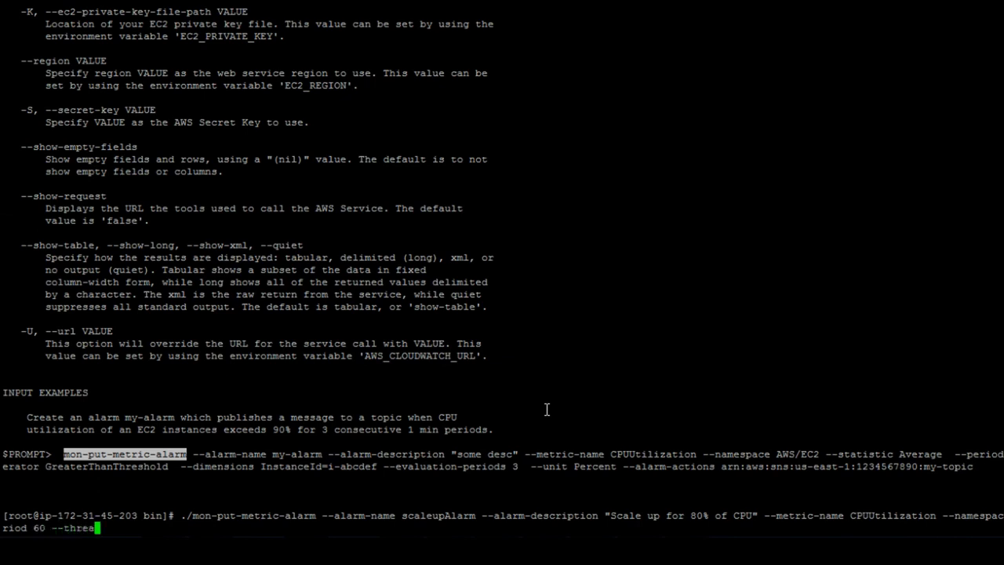
pyautogui.write('shhold')
pyautogui.press('BackSpace')
pyautogui.press('BackSpace')
pyautogui.press('BackSpace')
pyautogui.press('BackSpace')
pyautogui.press('BackSpace')
pyautogui.write('old 30 --comparison')
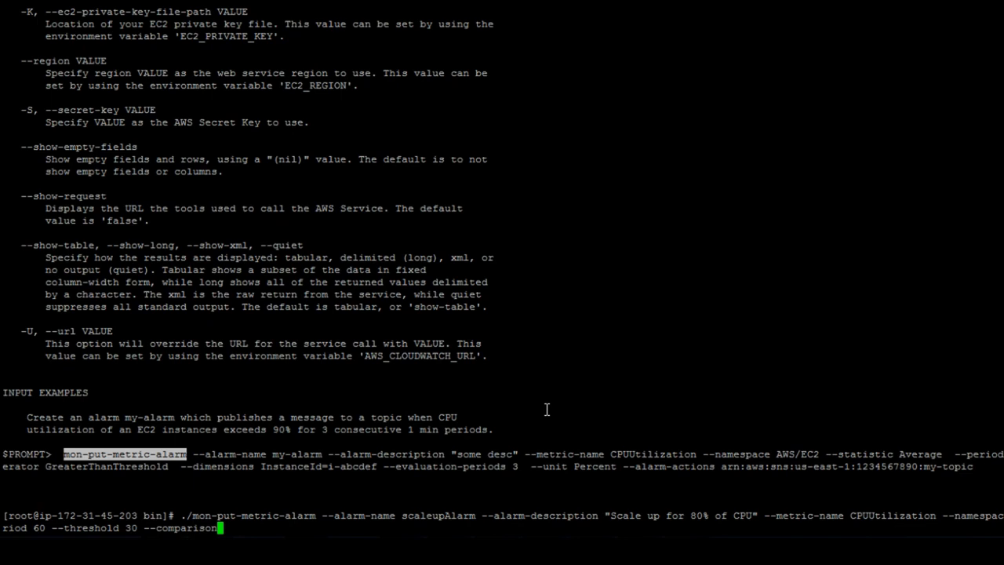
pyautogui.write('-operator G')
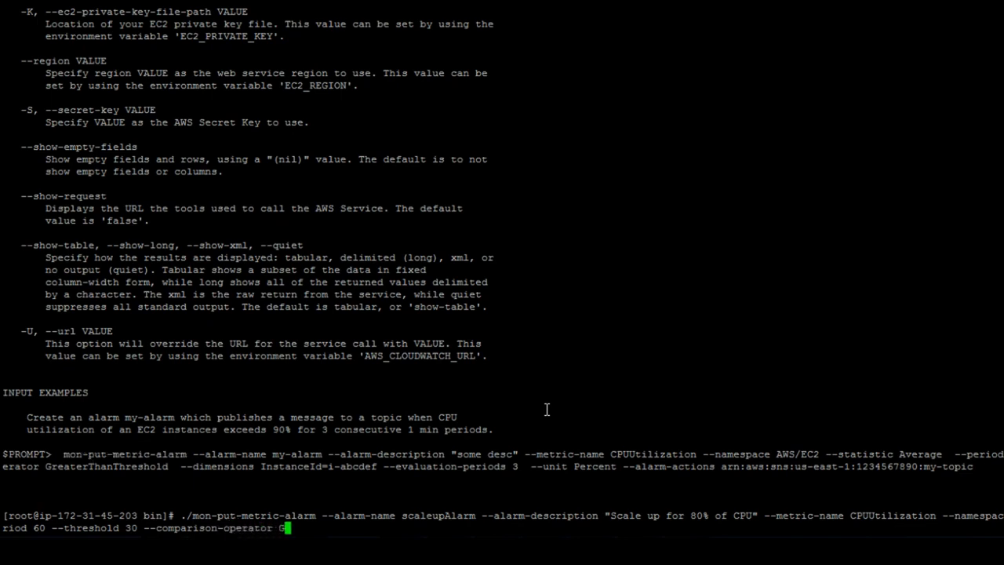
pyautogui.write('reatherThanThreshold ')
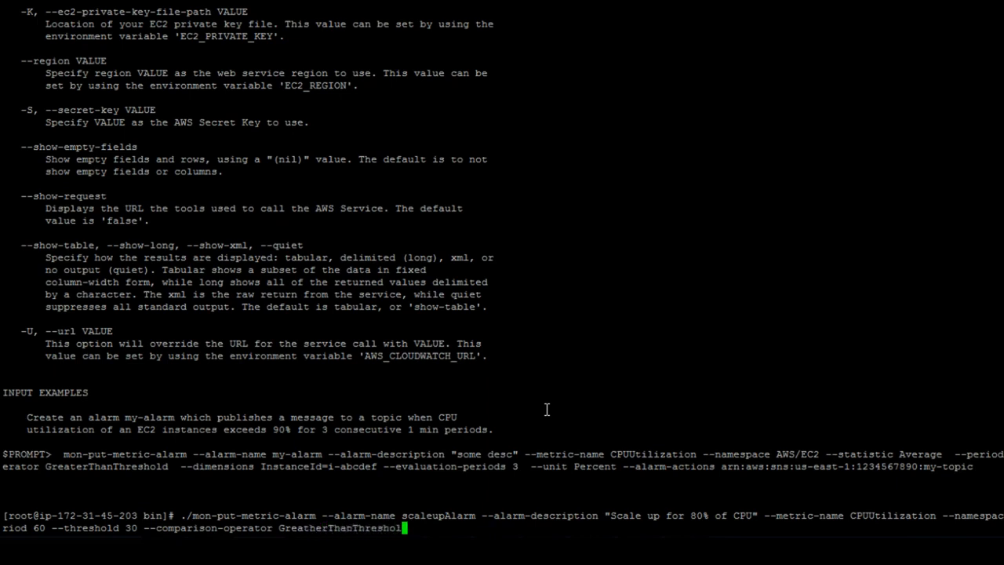
pyautogui.write('--dimesions Instance')
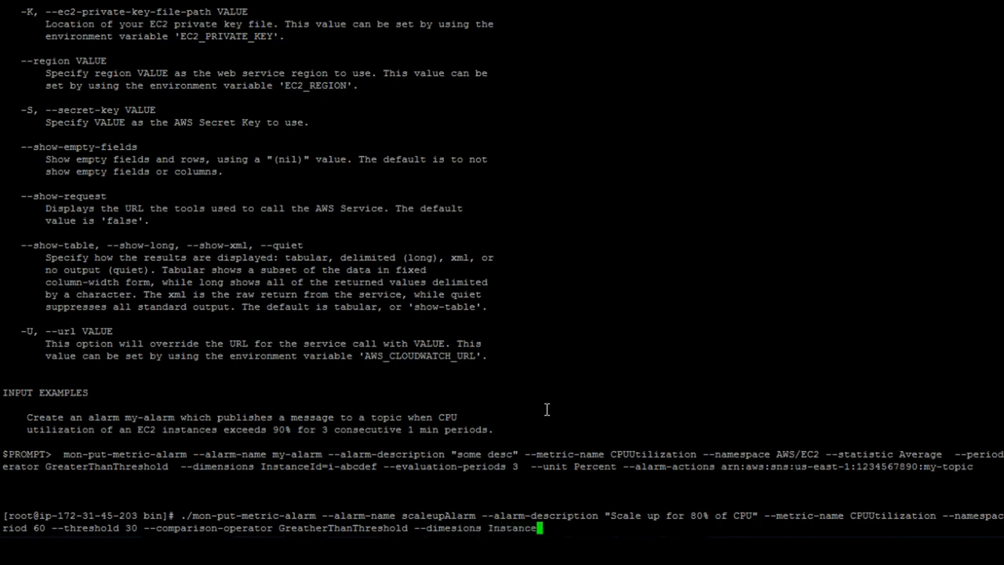
pyautogui.write('Id=')
# Add Server2's InstanceId i-65924307, 3 evaluation periods, unit Percent and the --alarm-actions option
pyautogui.hotkey('alt', 'Tab')
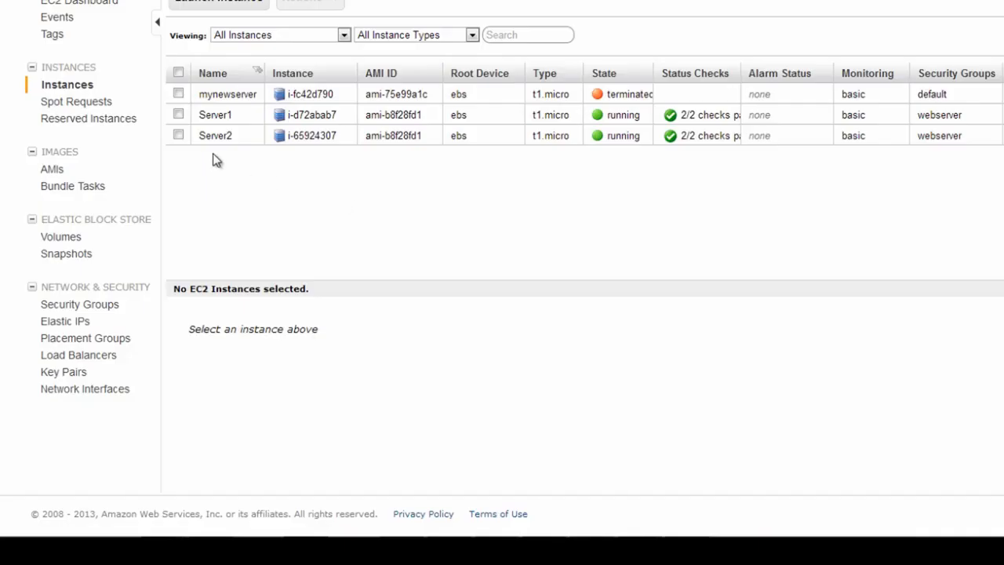
pyautogui.click(179, 137)
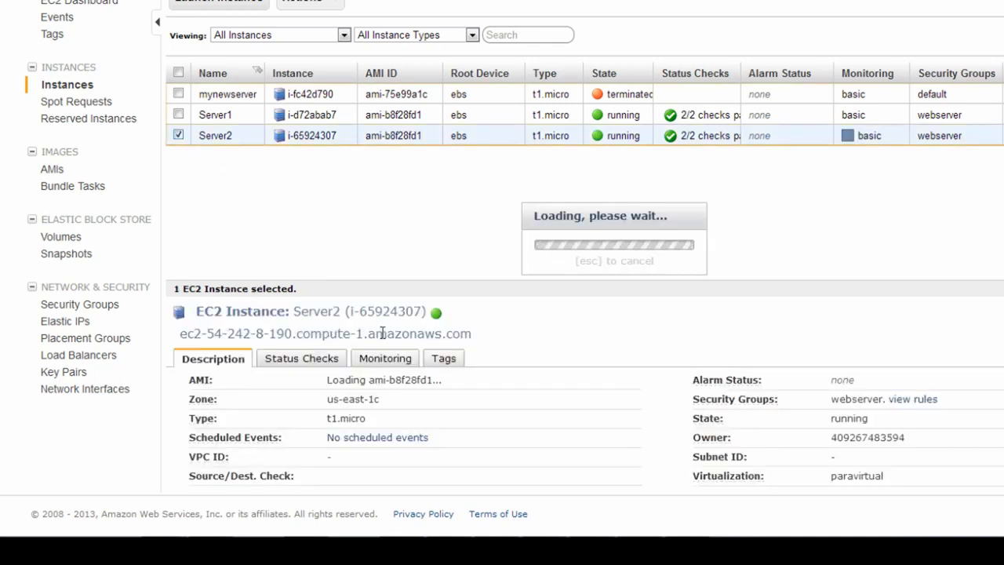
pyautogui.moveTo(350, 312); pyautogui.dragTo(422, 311)
pyautogui.hotkey('ctrl', 'c')
pyautogui.hotkey('alt', 'Tab')
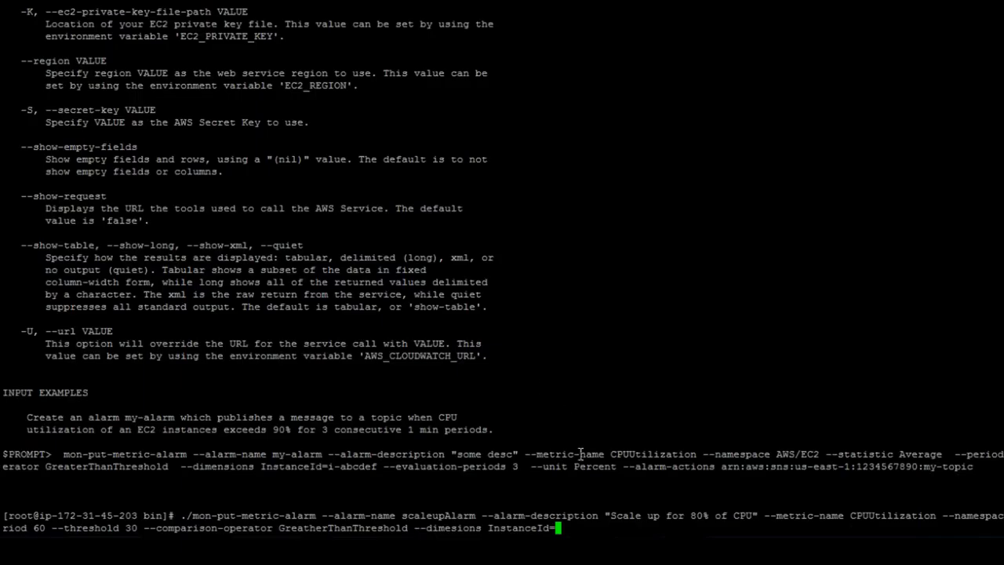
pyautogui.rightClick(653, 317)
pyautogui.write('--eva')
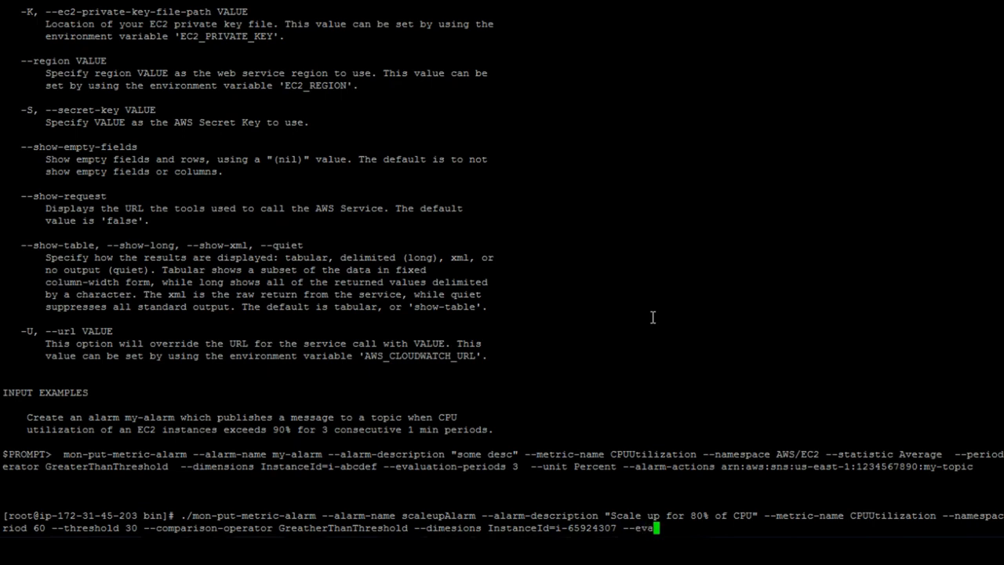
pyautogui.write('luation-periods ')
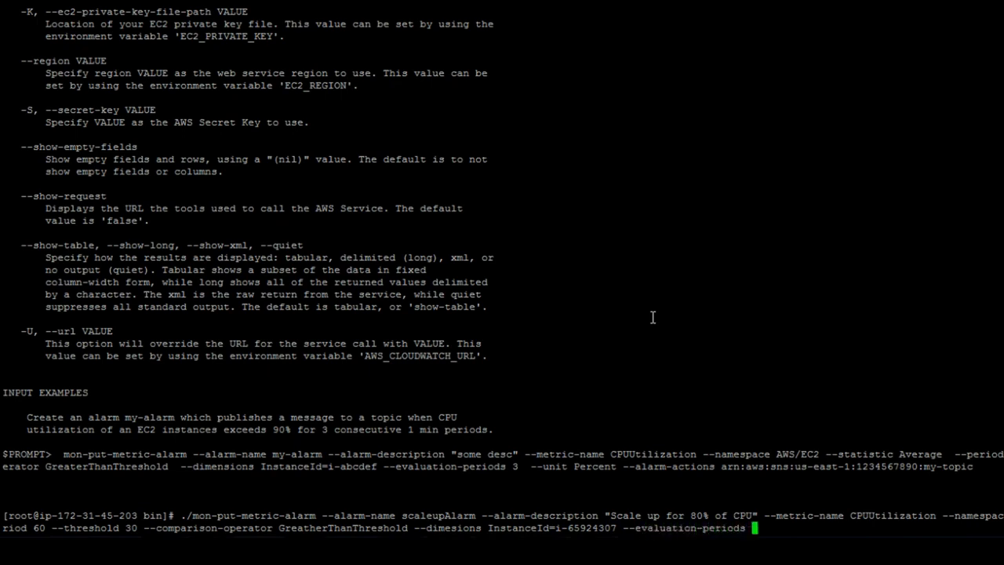
pyautogui.write('3 --unit Percent --alarm-ac')
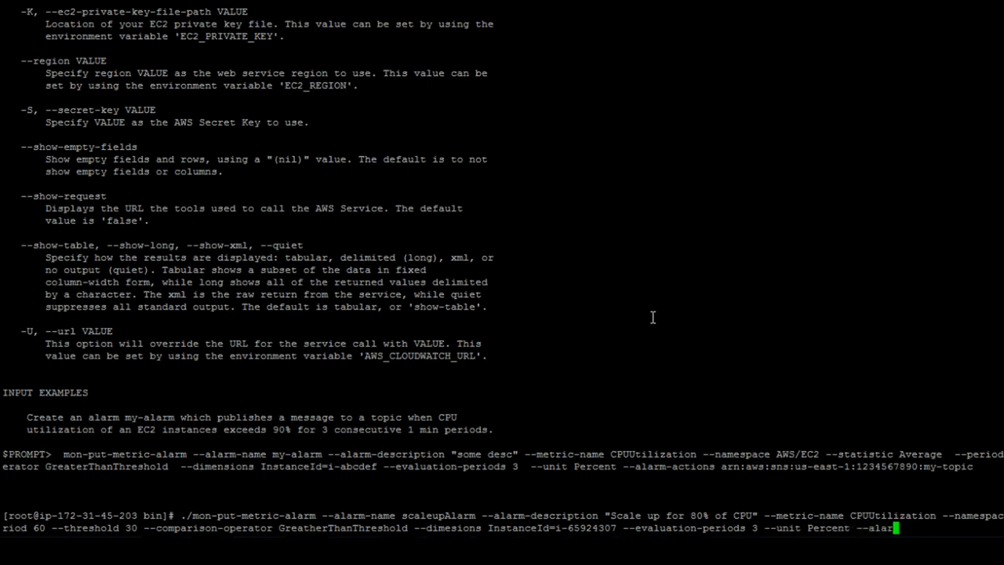
pyautogui.write('tions')
pyautogui.hotkey('alt', 'Tab')
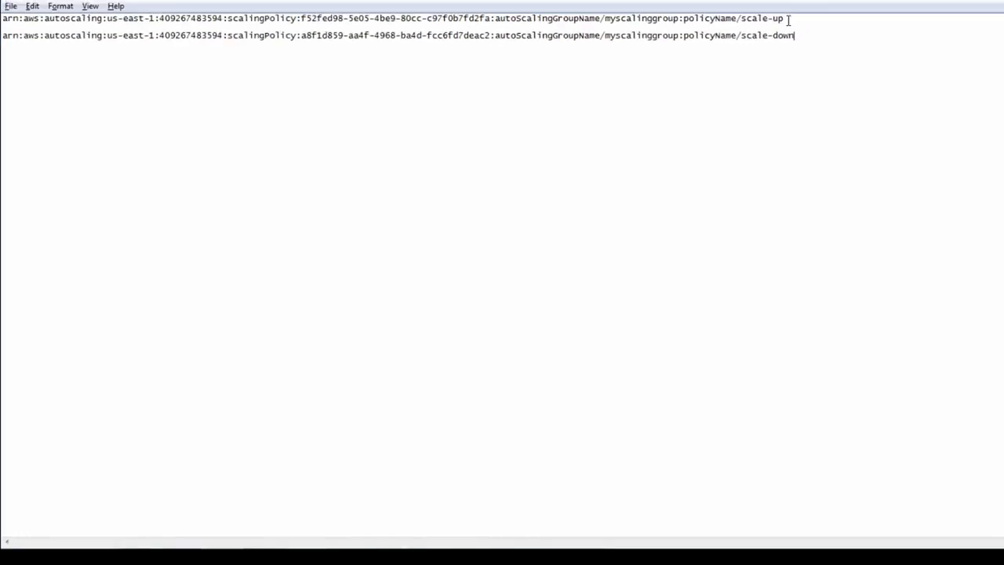
# Copy the scale-up policy ARN into the --alarm-actions of the command and create scaleupAlarm
pyautogui.click(752, 43)
pyautogui.moveTo(751, 44); pyautogui.dragTo(2, 45)
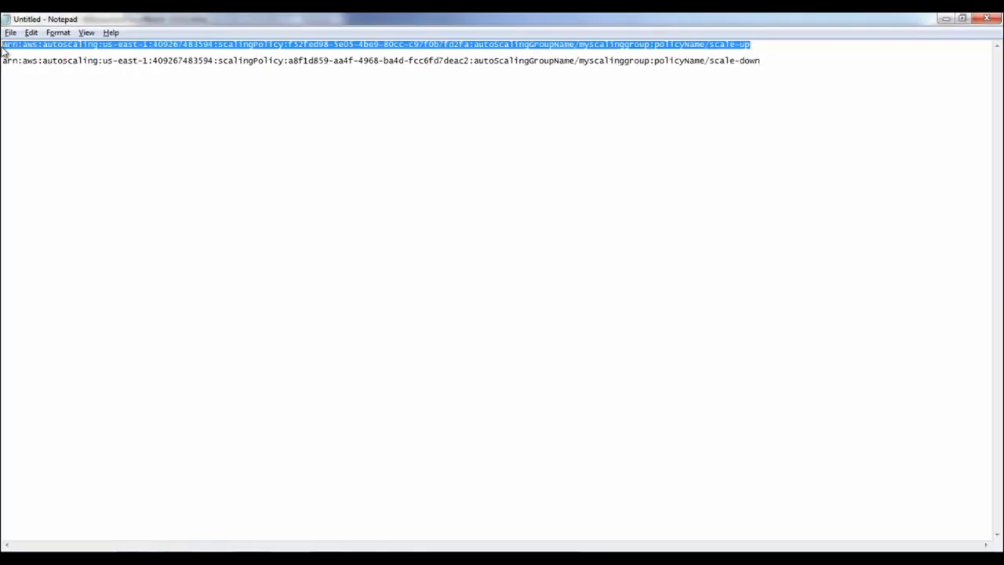
pyautogui.hotkey('alt', 'Tab')
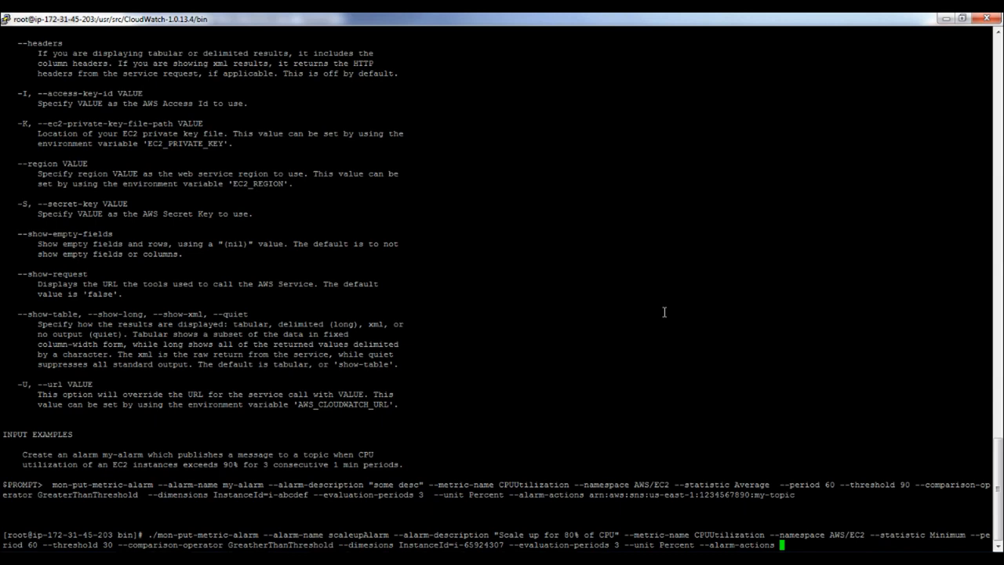
pyautogui.rightClick(726, 314)
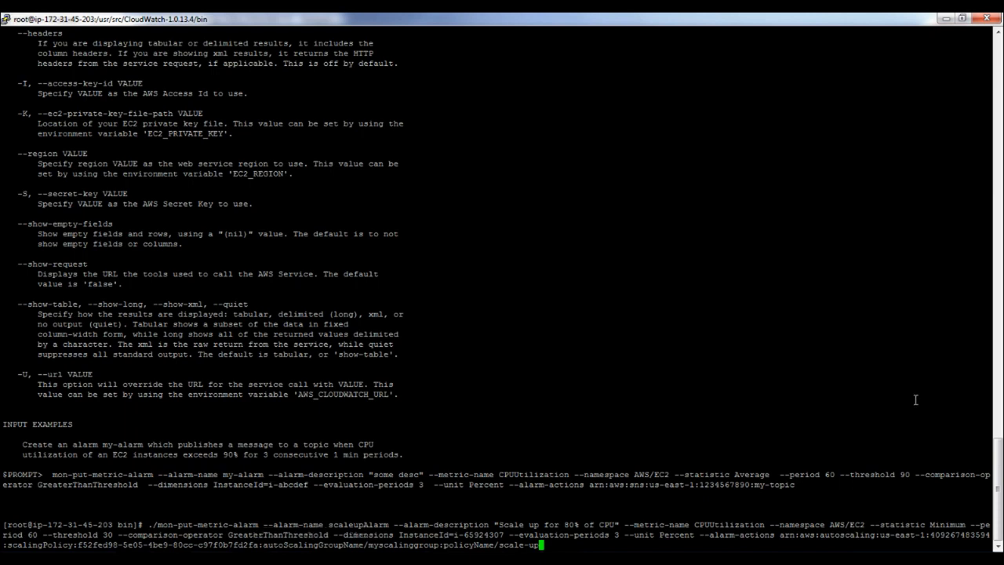
pyautogui.press('Return')
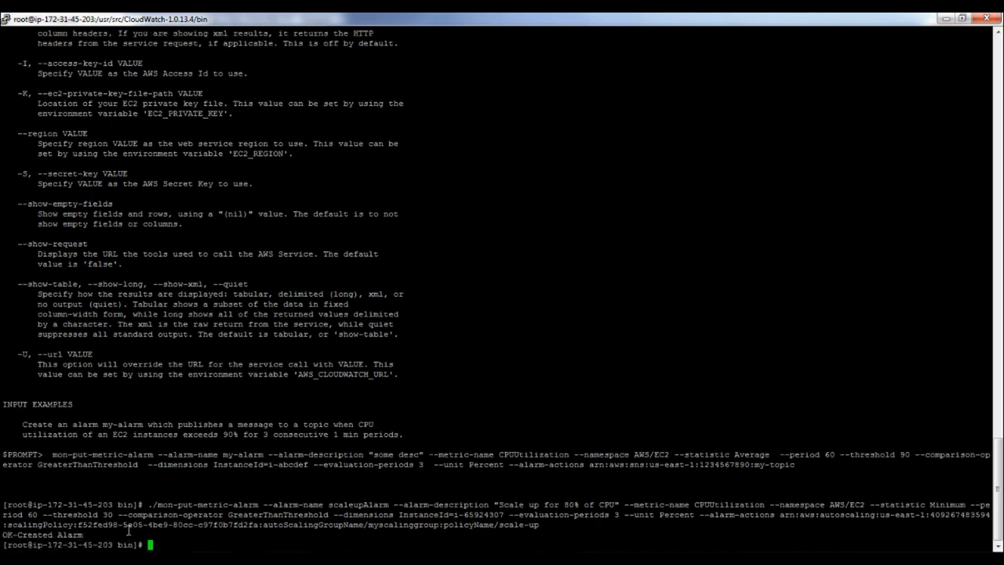
pyautogui.hotkey('alt', 'Tab')
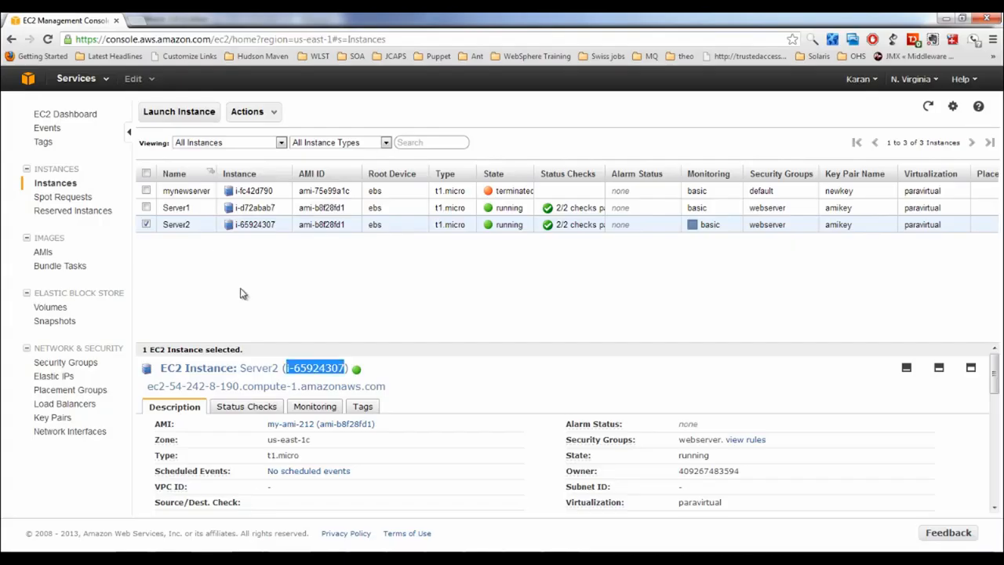
# Open CloudWatch from the Services list in a new browser tab
pyautogui.click(105, 80)
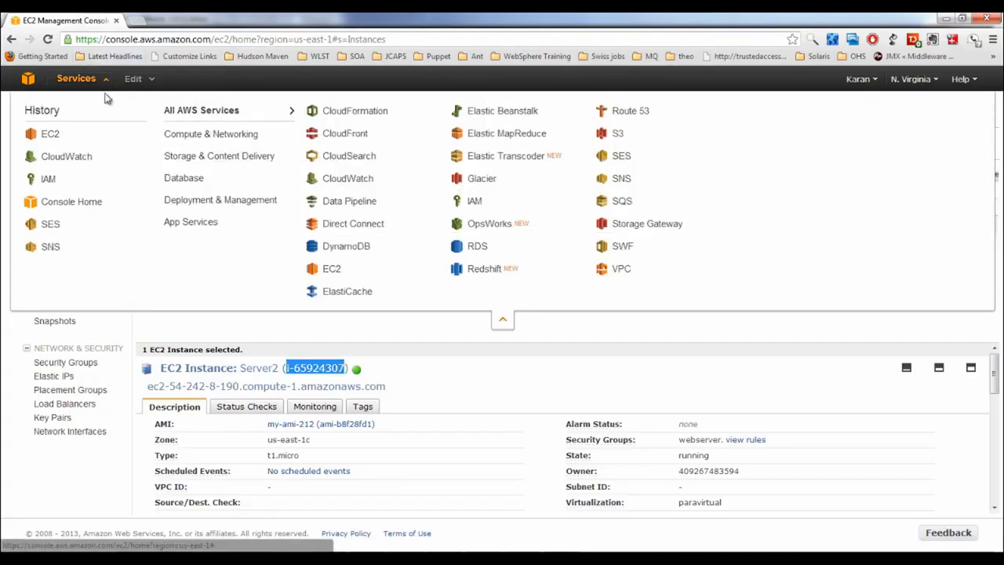
pyautogui.rightClick(70, 160)
pyautogui.click(101, 171)
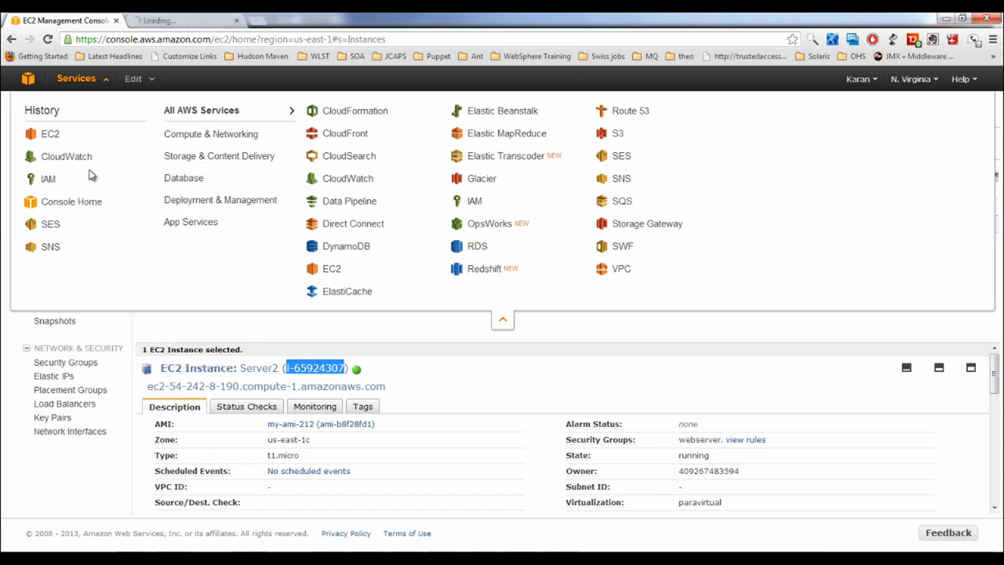
pyautogui.click(451, 369)
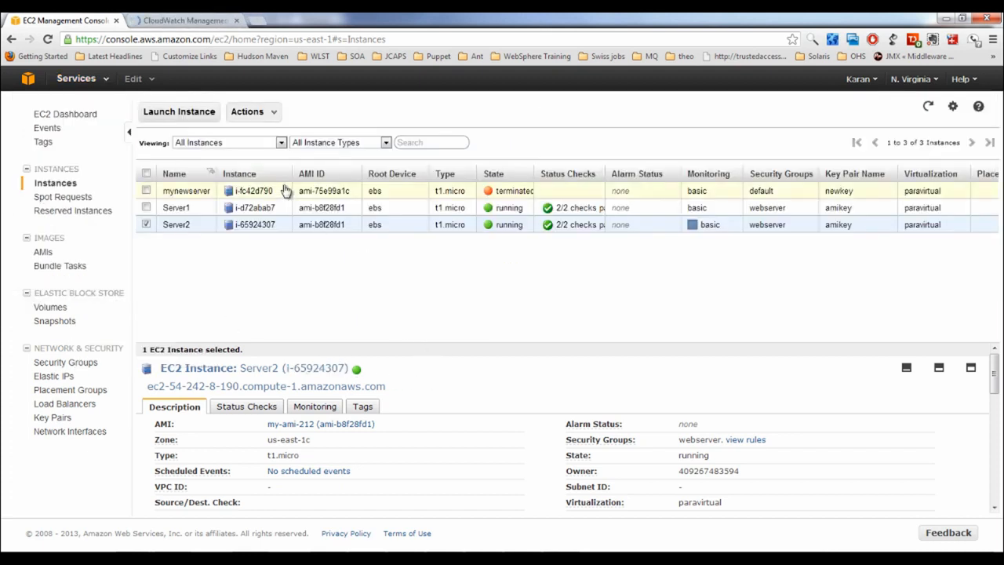
# Enable detailed monitoring for Server2 from its Monitoring tab
pyautogui.click(325, 406)
pyautogui.scroll(-1, 446, 421)
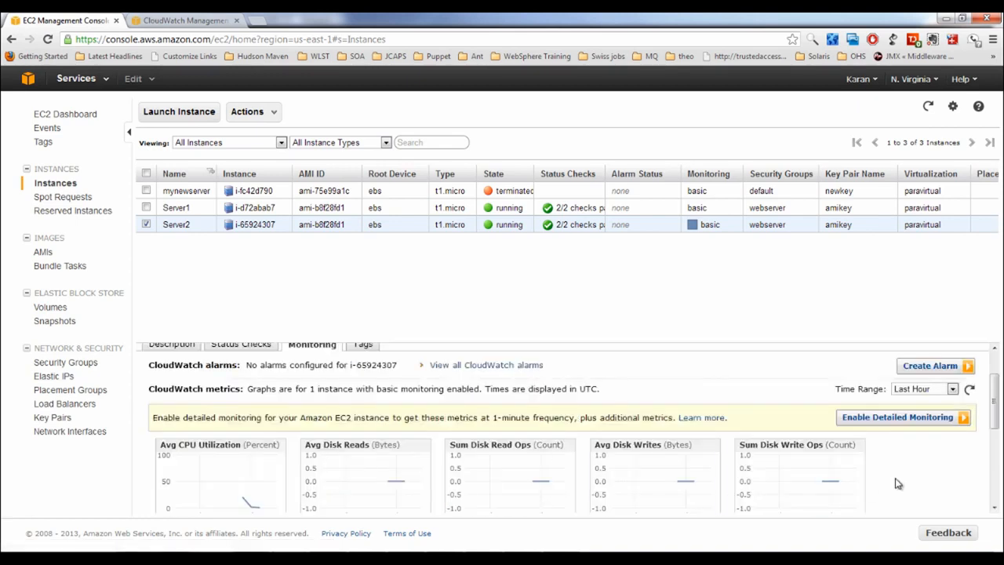
pyautogui.click(885, 422)
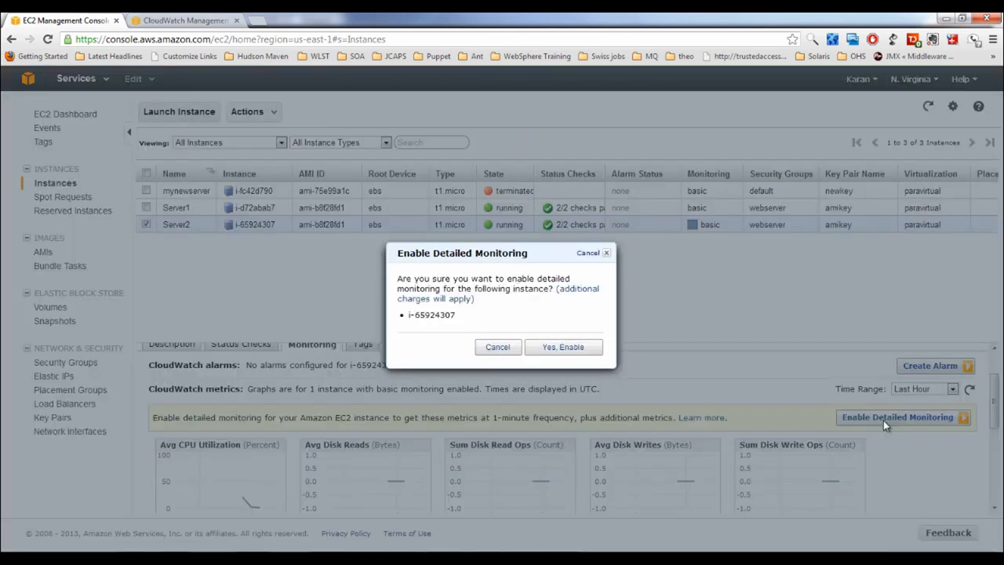
pyautogui.click(578, 349)
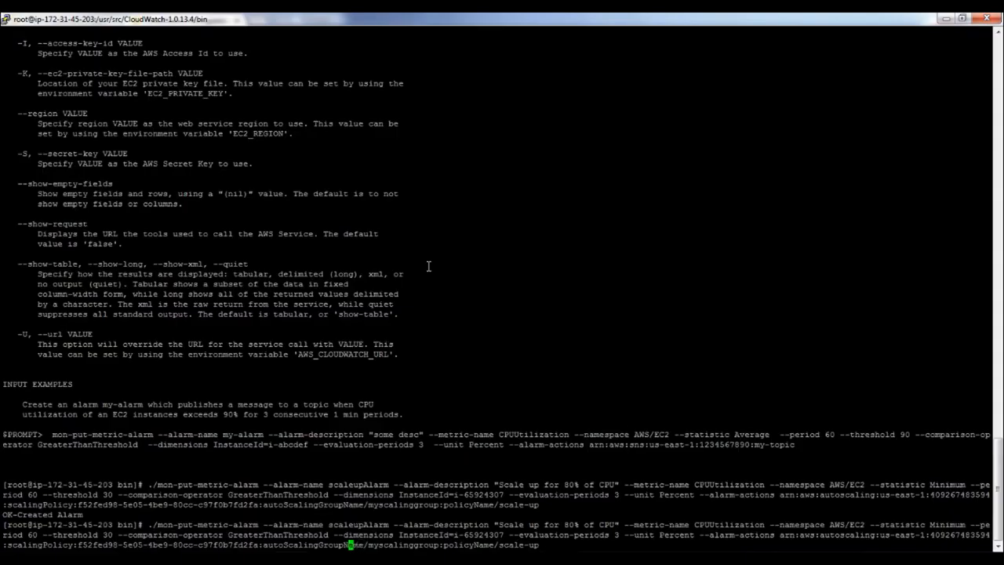
# Copy the scaleupAlarm command from the terminal into Notepad below the ARNs and turn on Word Wrap
pyautogui.press('Left')
pyautogui.press('Left')
pyautogui.press('Left')
pyautogui.press('Left')
pyautogui.press('Left')
pyautogui.press('Left')
pyautogui.press('Left')
pyautogui.press('Left')
pyautogui.press('Left')
pyautogui.press('Left')
pyautogui.press('Left')
pyautogui.press('Left')
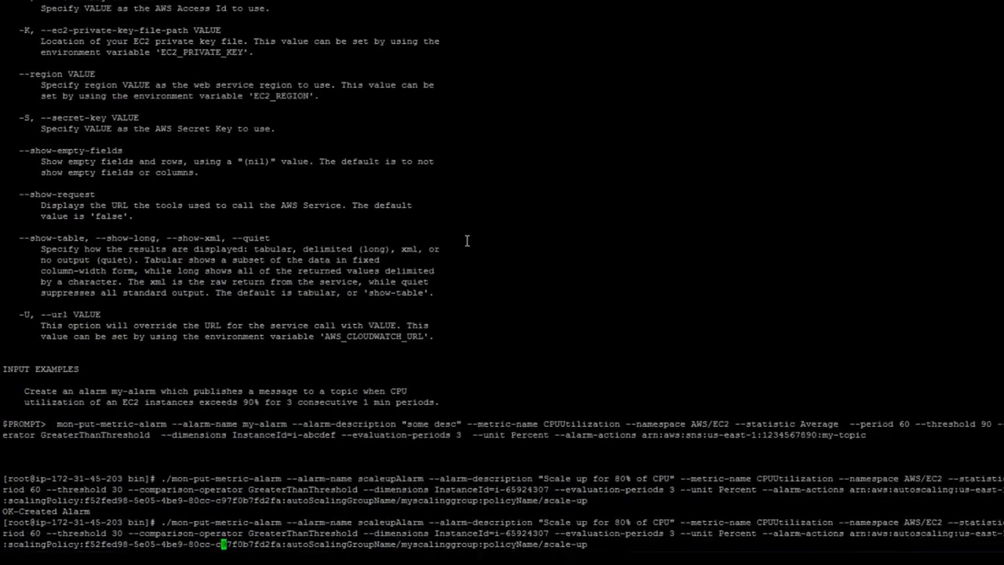
pyautogui.press('Left')
pyautogui.press('Left')
pyautogui.press('Left')
pyautogui.press('Left')
pyautogui.press('Left')
pyautogui.press('Left')
pyautogui.press('Left')
pyautogui.press('Left')
pyautogui.press('Left')
pyautogui.press('Left')
pyautogui.press('Left')
pyautogui.press('Left')
pyautogui.press('Left')
pyautogui.press('Left')
pyautogui.press('Left')
pyautogui.press('Left')
pyautogui.press('Left')
pyautogui.press('Left')
pyautogui.press('Left')
pyautogui.press('Left')
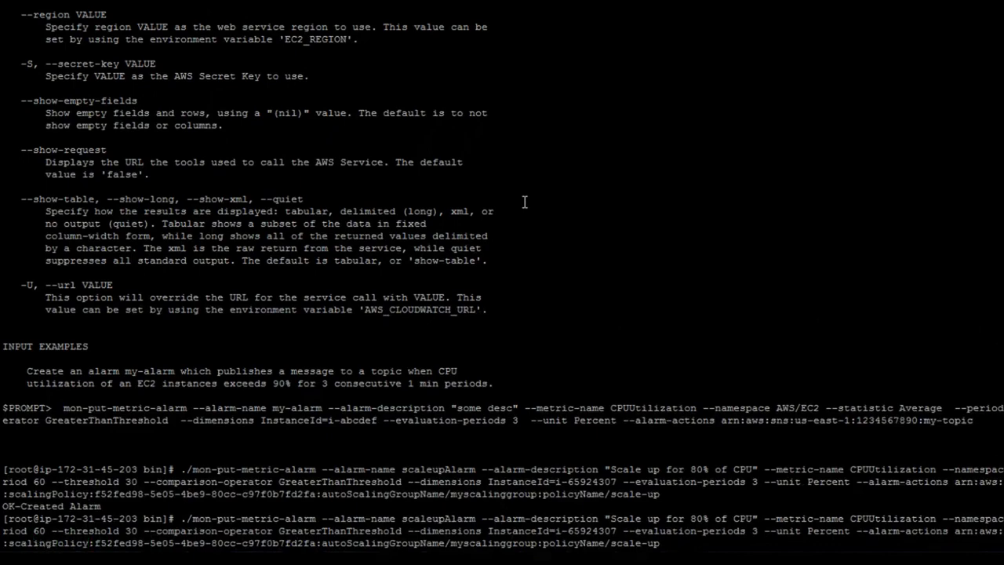
pyautogui.moveTo(662, 542); pyautogui.dragTo(182, 519)
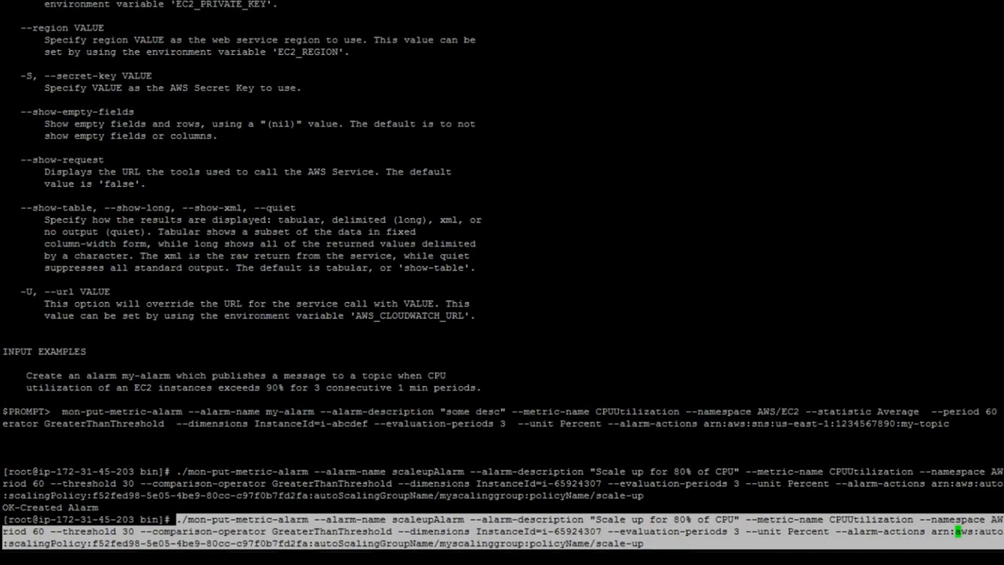
pyautogui.hotkey('alt', 'Tab')
pyautogui.click(815, 63)
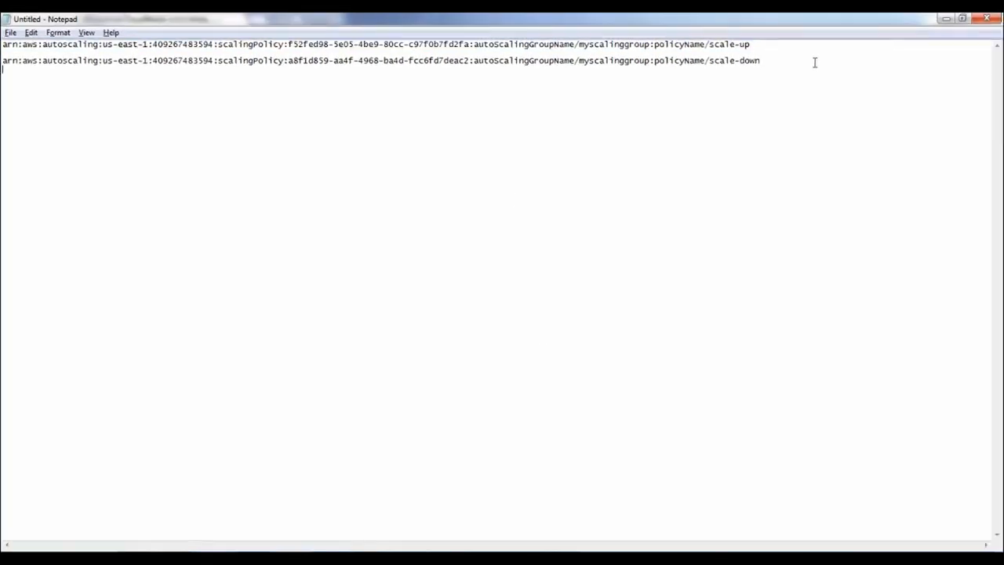
pyautogui.hotkey('ctrl', 'v')
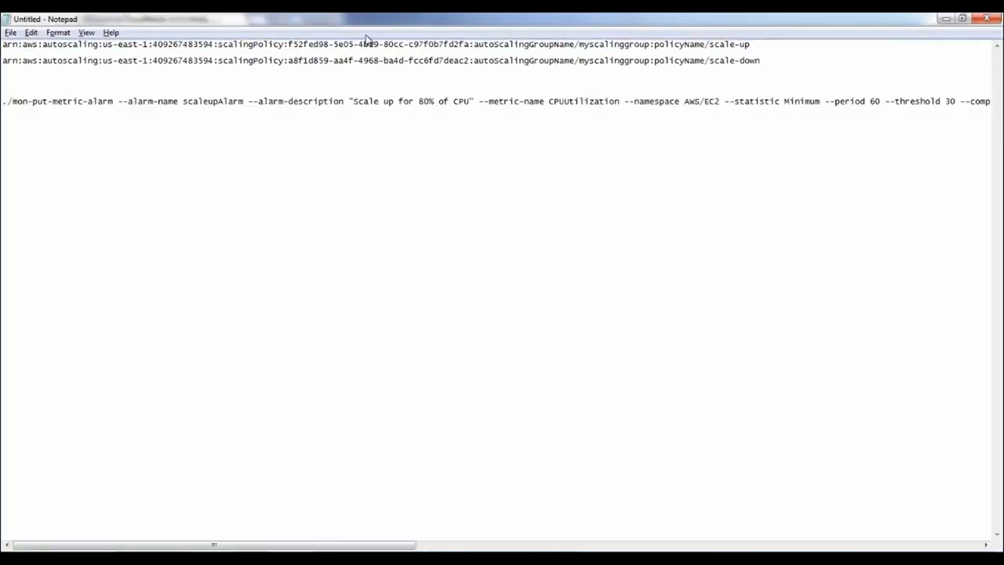
pyautogui.click(58, 32)
pyautogui.click(63, 48)
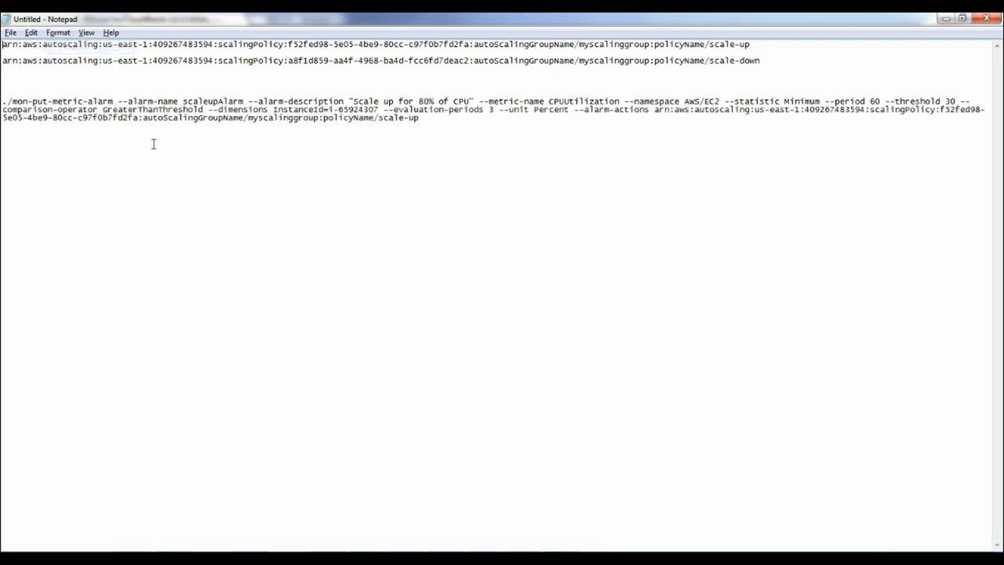
# Rename the alarm to scaledownAlarm with description 'Scale down for 10% of CPU'
pyautogui.doubleClick(214, 100)
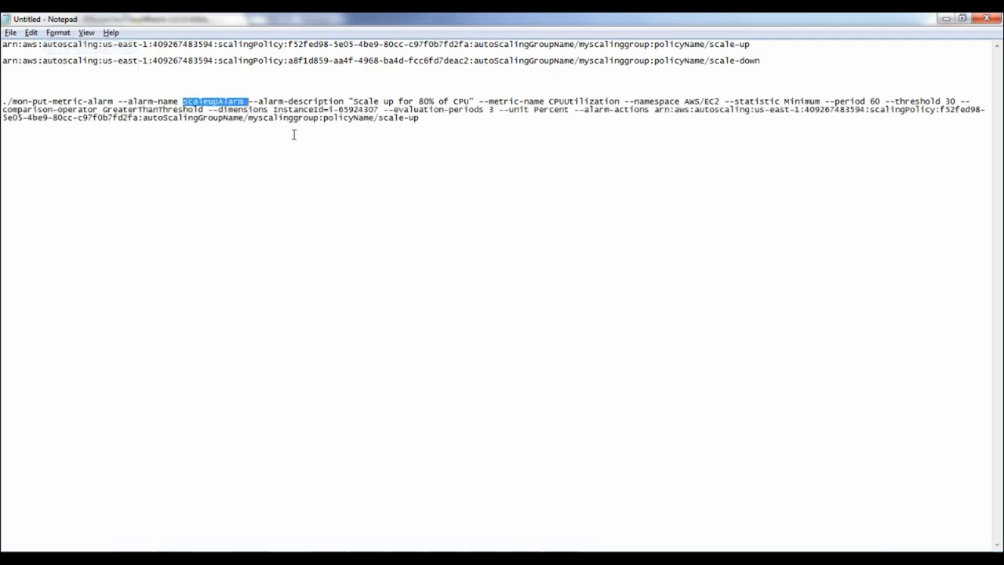
pyautogui.press('Right')
pyautogui.hotkey('shift', 'Left')
pyautogui.hotkey('shift', 'Left')
pyautogui.hotkey('shift', 'Left')
pyautogui.hotkey('shift', 'Left')
pyautogui.write('downAlarm')
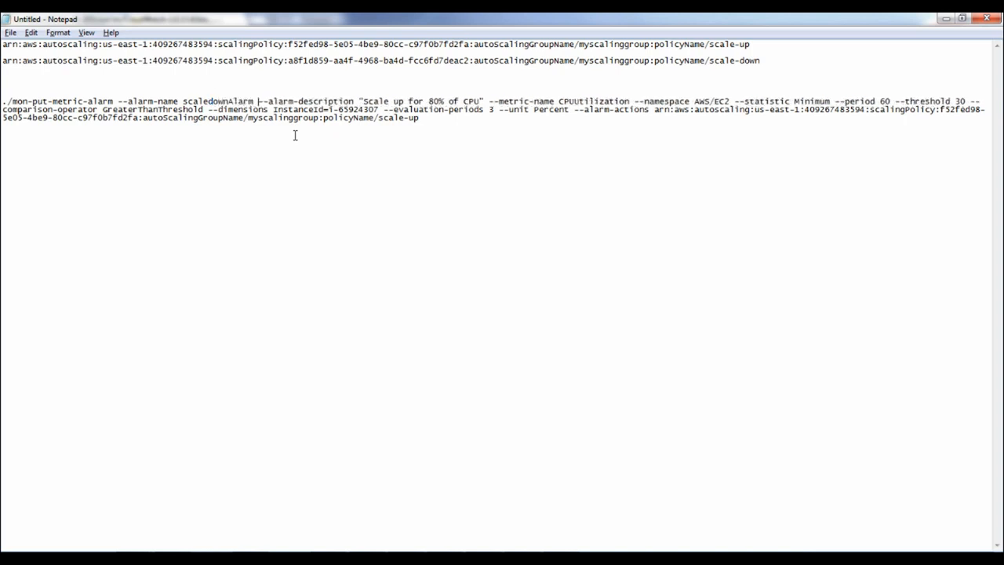
pyautogui.press('Right')
pyautogui.press('Right')
pyautogui.hotkey('shift', 'Right')
pyautogui.hotkey('shift', 'Right')
pyautogui.hotkey('shift', 'Right')
pyautogui.hotkey('shift', 'Right')
pyautogui.hotkey('shift', 'Right')
pyautogui.hotkey('shift', 'Right')
pyautogui.hotkey('shift', 'Right')
pyautogui.hotkey('shift', 'Right')
pyautogui.hotkey('shift', 'Right')
pyautogui.hotkey('shift', 'Right')
pyautogui.hotkey('shift', 'Right')
pyautogui.hotkey('shift', 'Right')
pyautogui.hotkey('shift', 'Right')
pyautogui.hotkey('shift', 'Right')
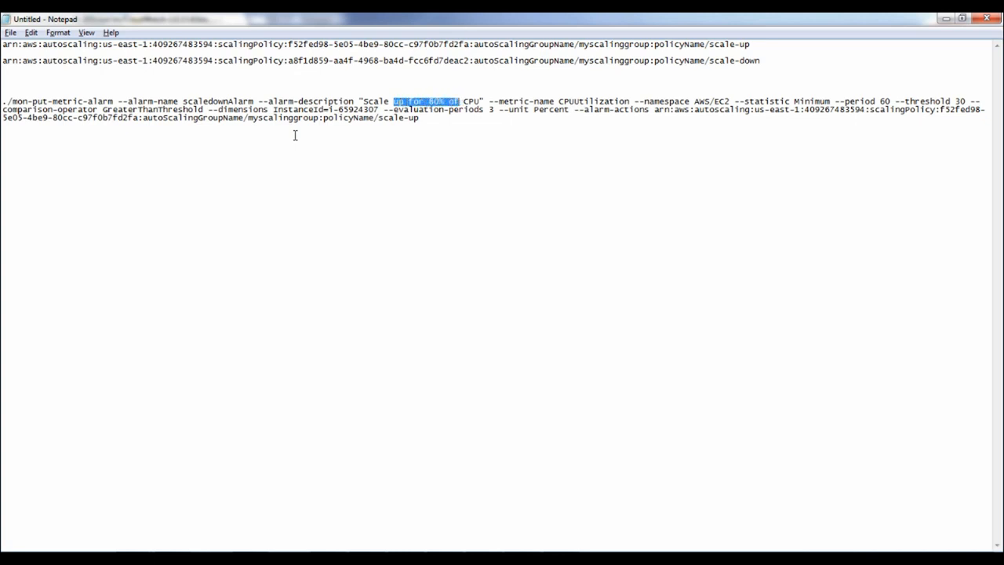
pyautogui.hotkey('shift', 'Right')
pyautogui.hotkey('shift', 'Right')
pyautogui.hotkey('shift', 'Right')
pyautogui.write('down for 10')
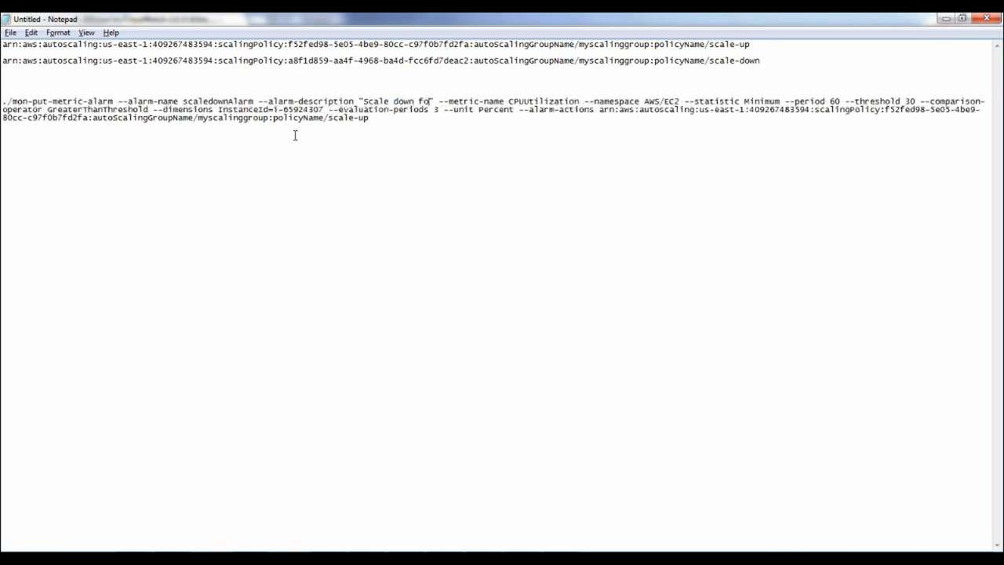
pyautogui.write('% of CPU')
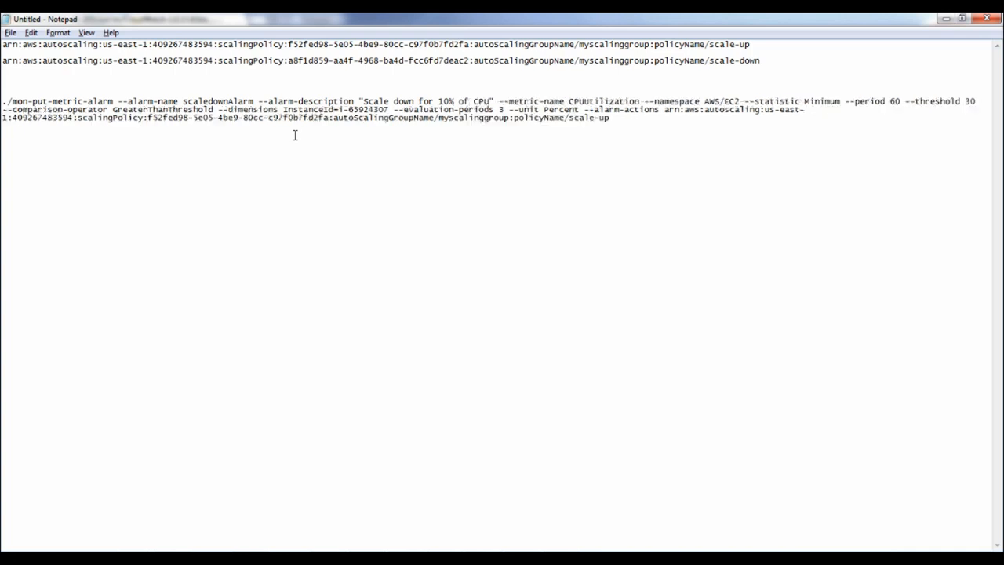
# Change the threshold from 30 to 10 and the operator to LessThanThreshold
pyautogui.doubleClick(972, 102)
pyautogui.write('10')
pyautogui.doubleClick(164, 109)
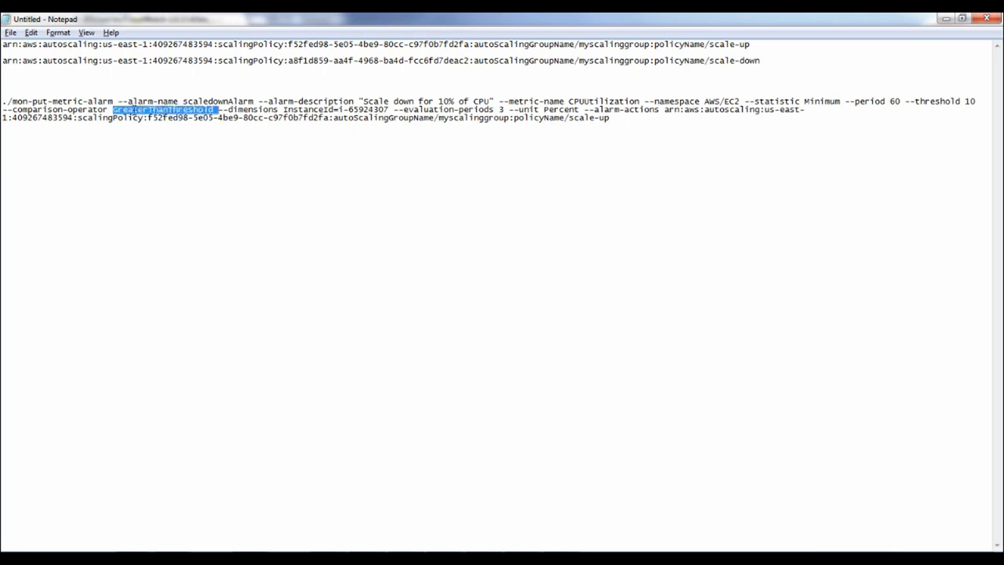
pyautogui.click(148, 109)
pyautogui.moveTo(144, 109); pyautogui.dragTo(114, 108)
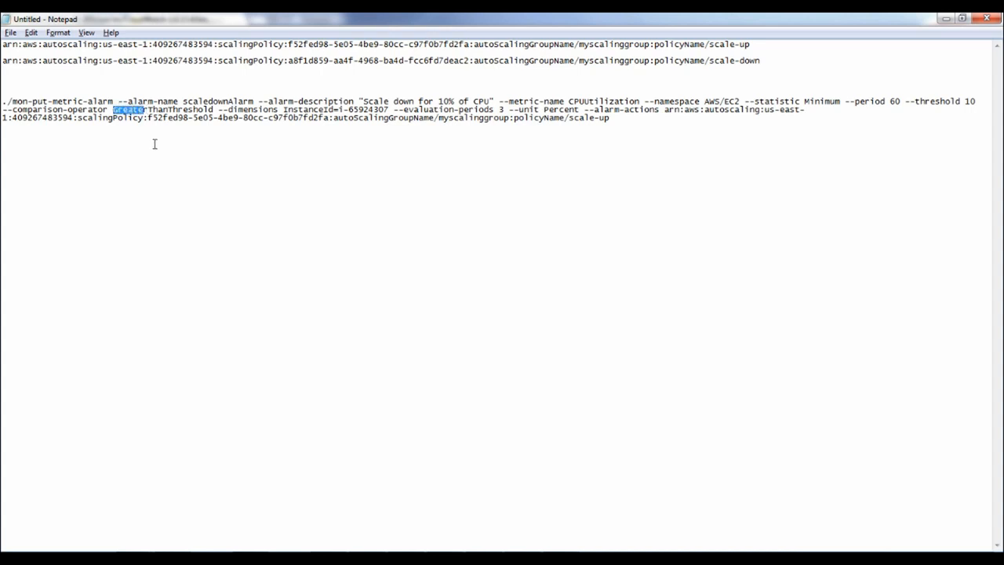
pyautogui.press('BackSpace')
pyautogui.write('Less')
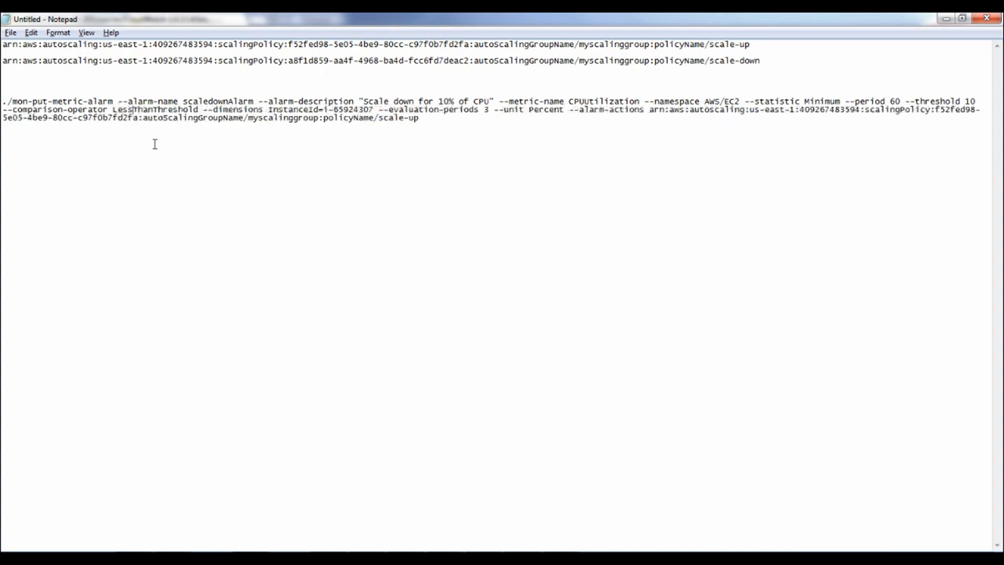
# Replace the scale-up ARN with the scale-down policy ARN and copy the finished command
pyautogui.moveTo(759, 60); pyautogui.dragTo(1, 61)
pyautogui.hotkey('ctrl', 'c')
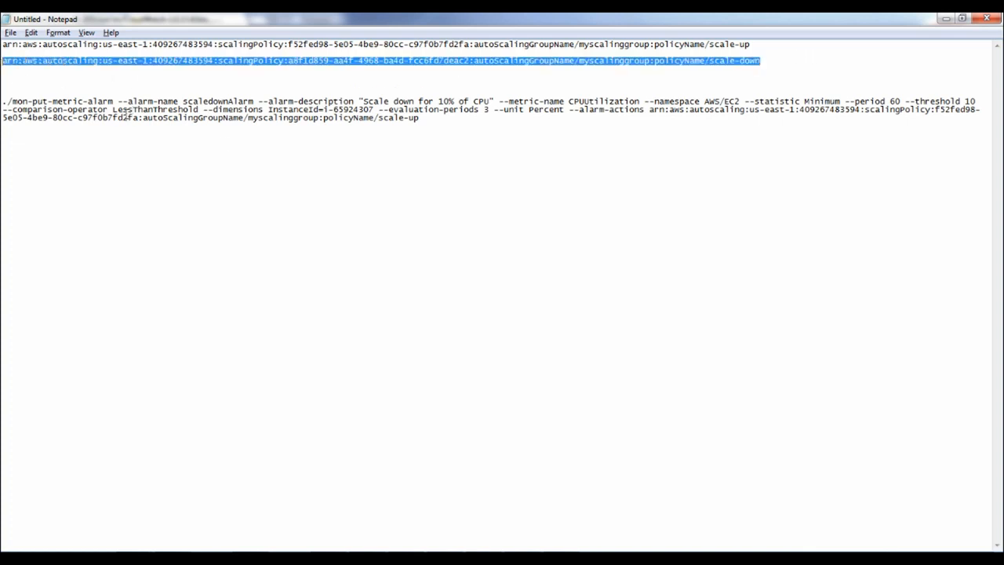
pyautogui.click(666, 118)
pyautogui.moveTo(649, 109); pyautogui.dragTo(460, 127)
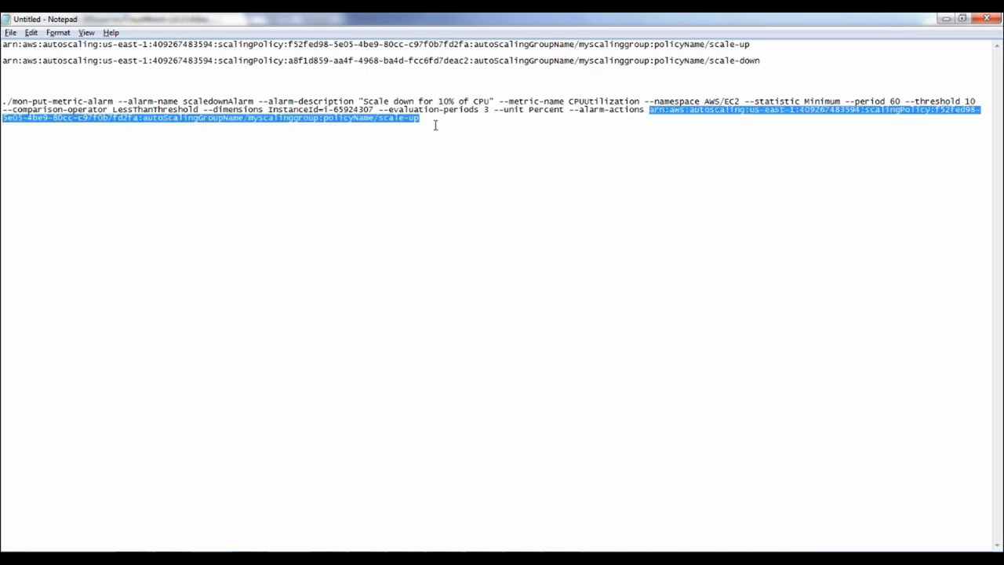
pyautogui.hotkey('ctrl', 'v')
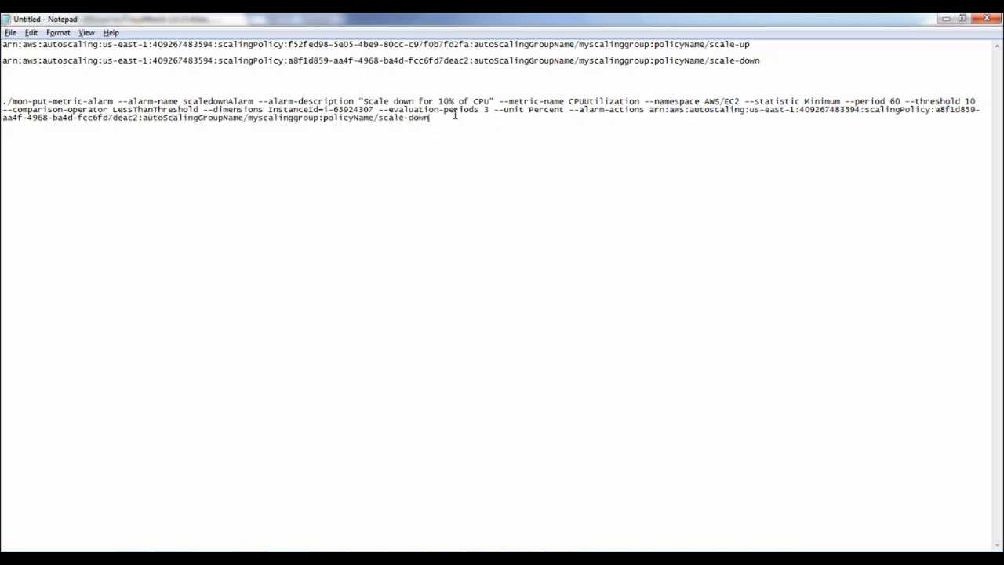
pyautogui.moveTo(430, 118); pyautogui.dragTo(1, 76)
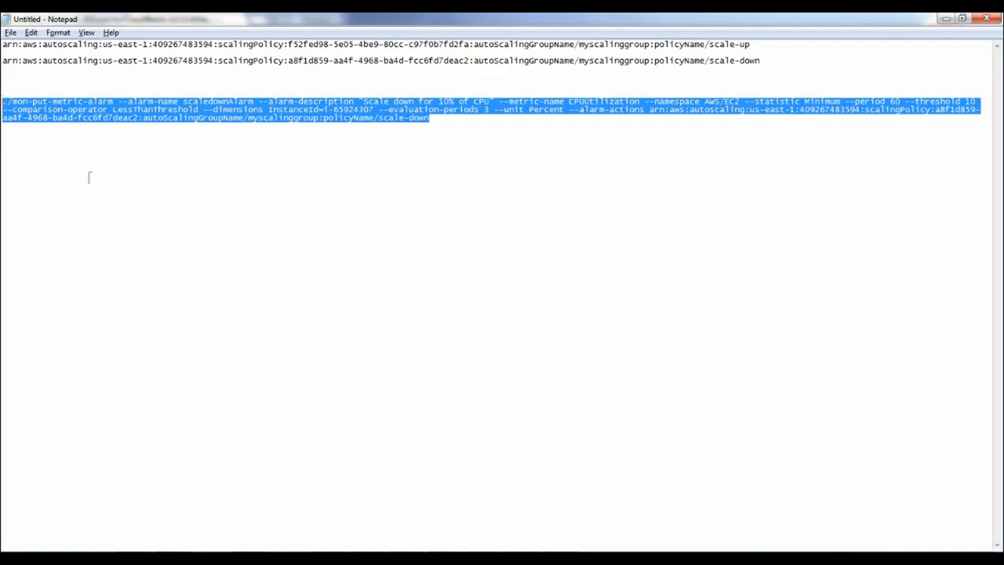
pyautogui.hotkey('alt', 'Tab')
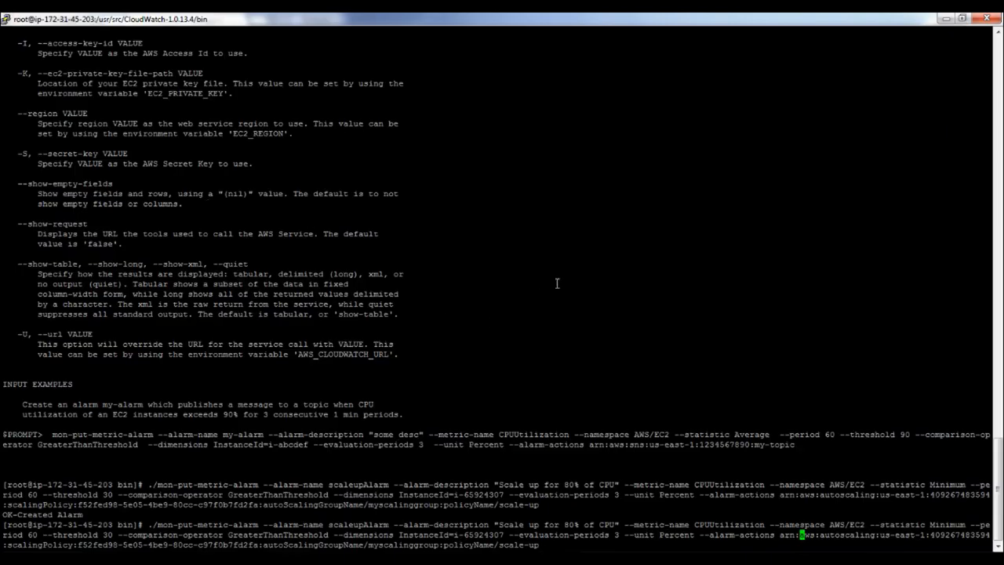
# Run the scaledownAlarm command in PuTTY, then refresh CloudWatch Alarms to show it beside scaleupAlarm
pyautogui.hotkey('ctrl', 'c')
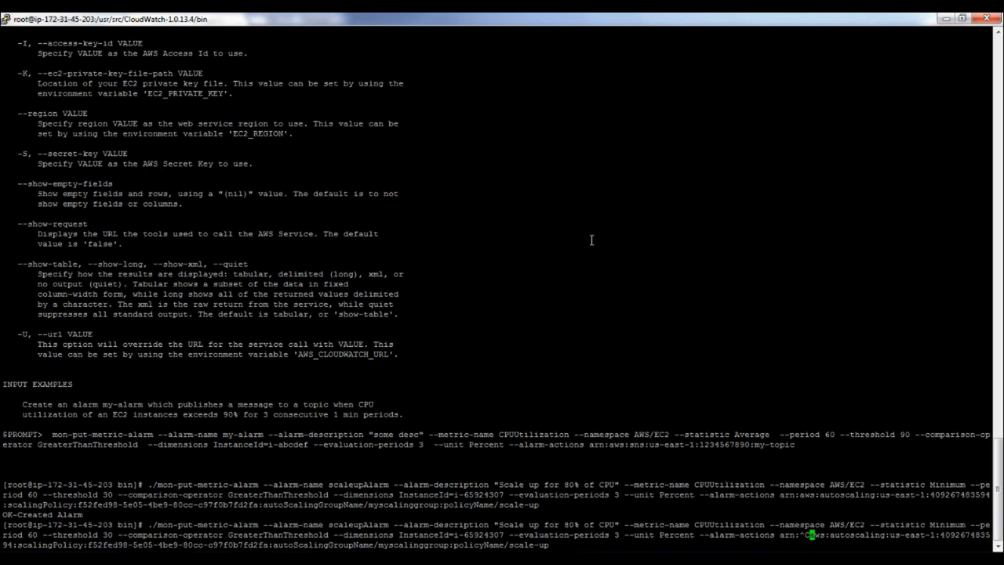
pyautogui.hotkey('ctrl', 'c')
pyautogui.hotkey('ctrl', 'c')
pyautogui.press('Return')
pyautogui.press('Return')
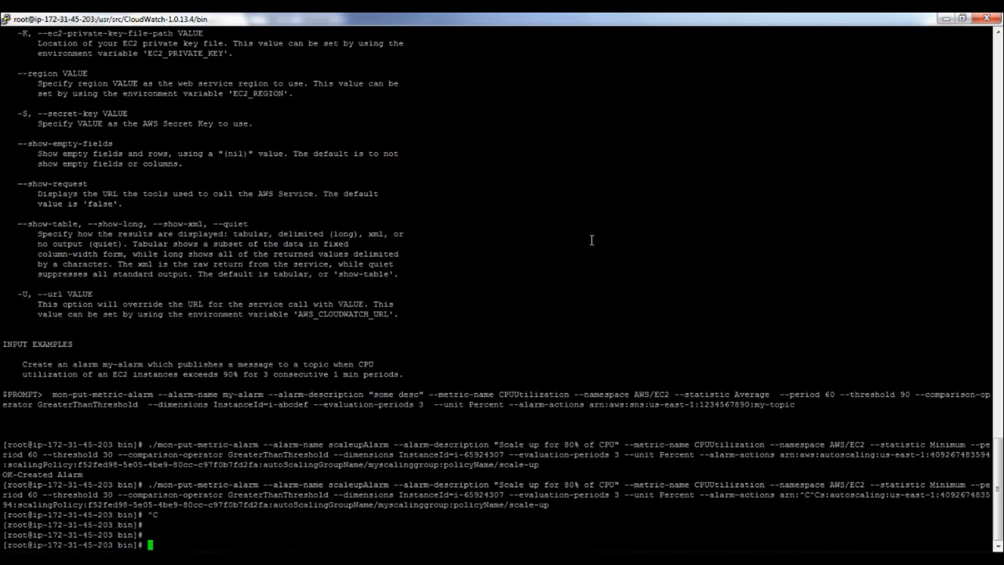
pyautogui.rightClick(591, 240)
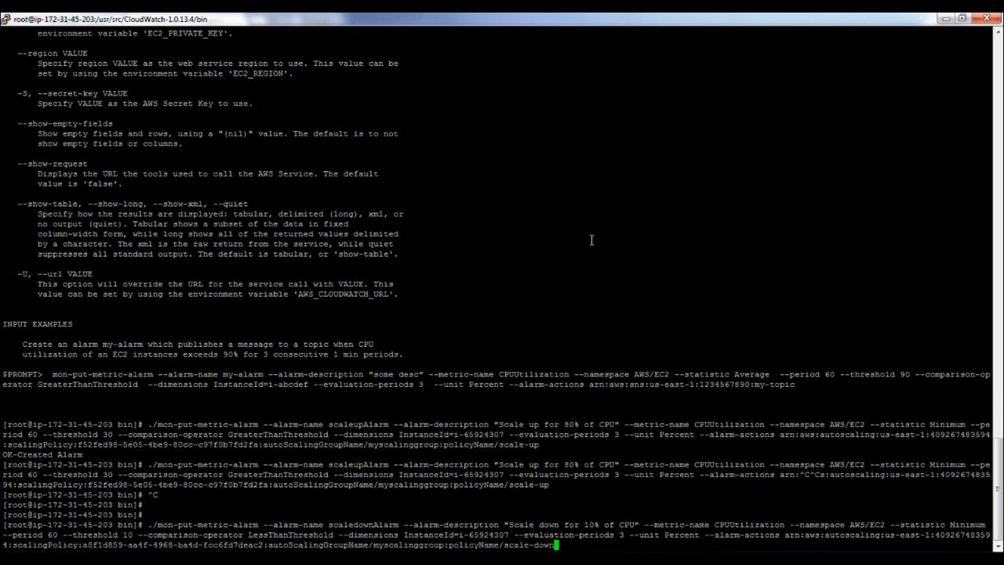
pyautogui.press('Return')
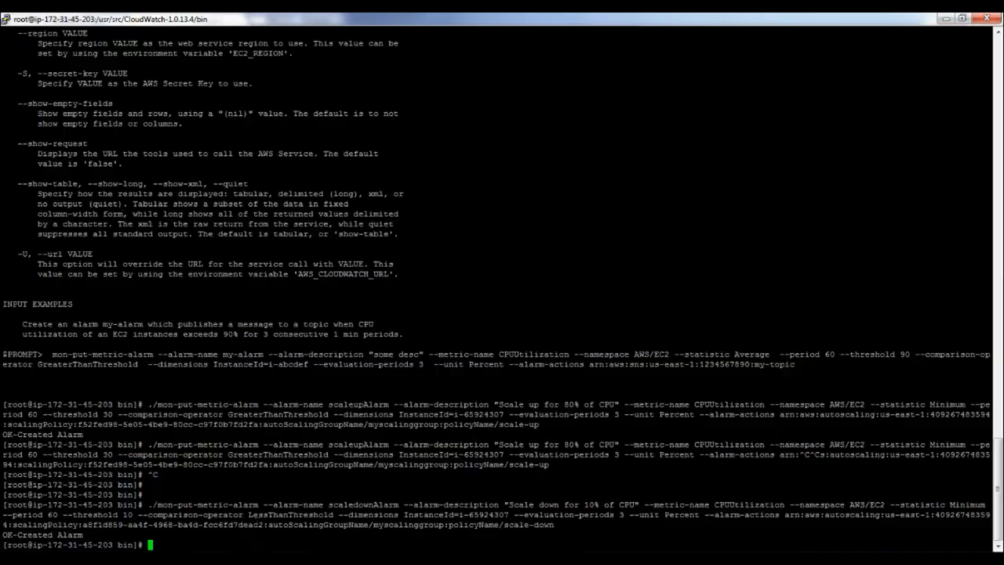
pyautogui.hotkey('alt', 'Tab')
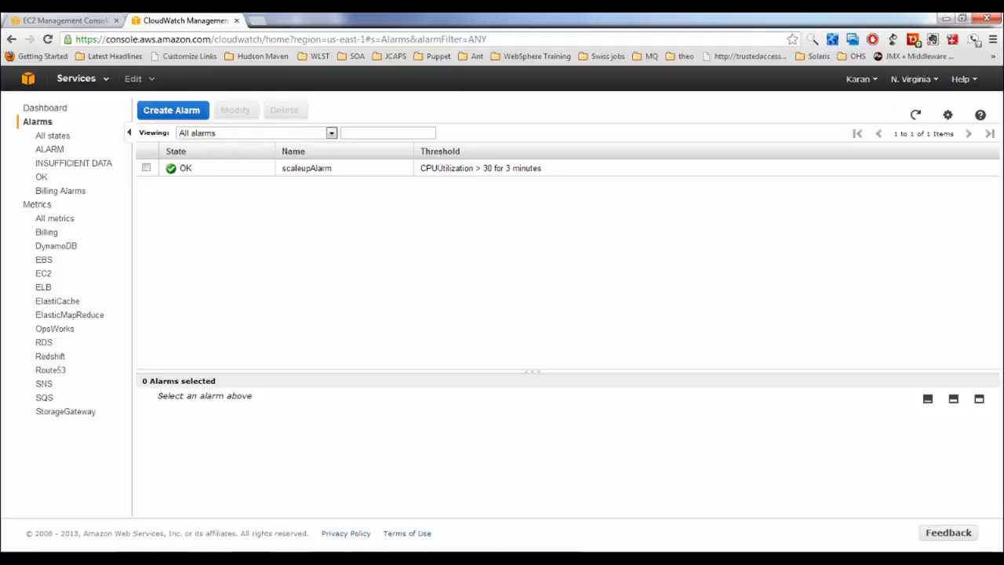
pyautogui.click(915, 114)
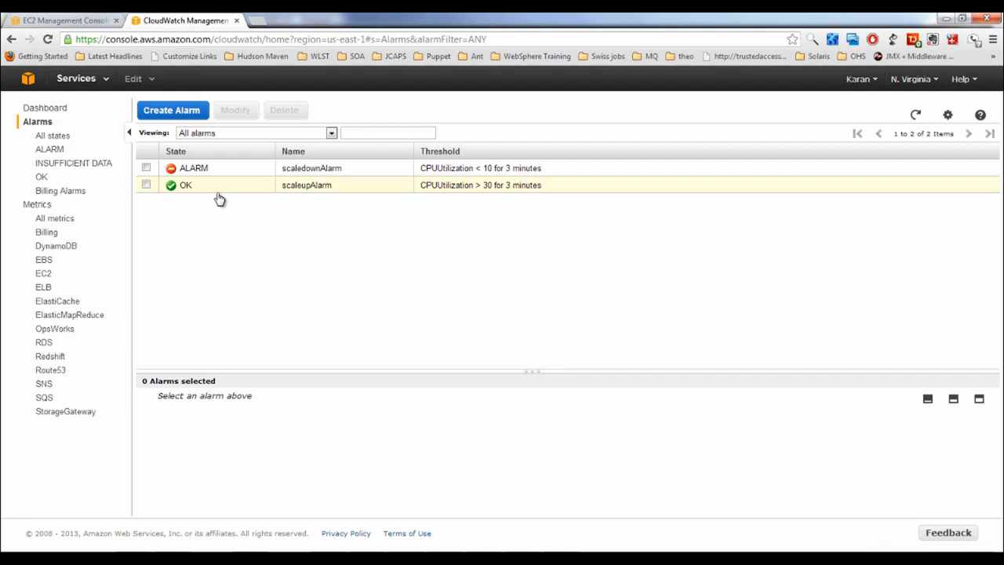
# Switch to the PuTTY terminal showing the mon-put-metric-alarm commands and results
pyautogui.hotkey('alt', 'Tab')
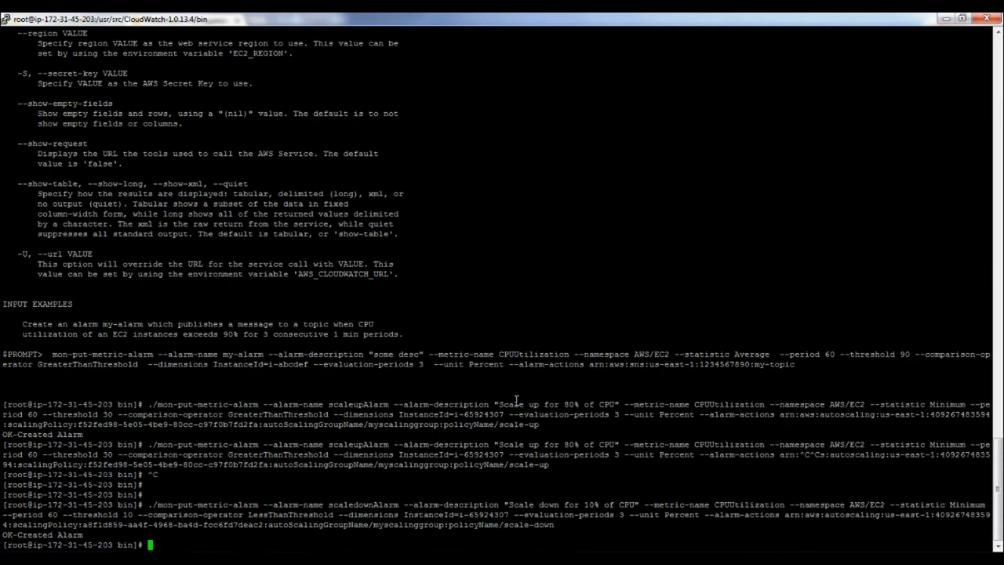
# Return to Chrome to view the Amazon SES dashboard and its sandbox sending limits
pyautogui.hotkey('alt', 'Tab')
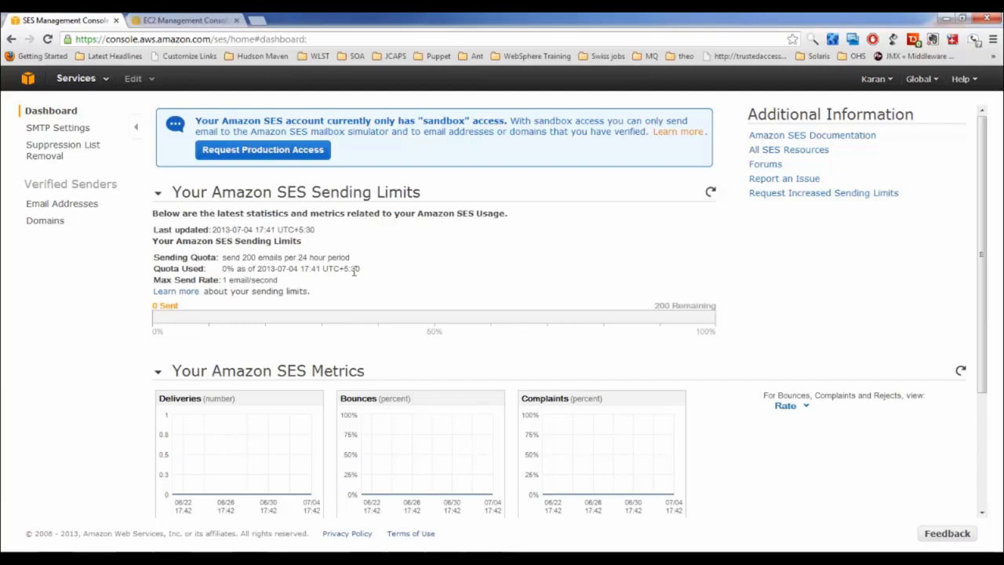
pyautogui.click(258, 22)
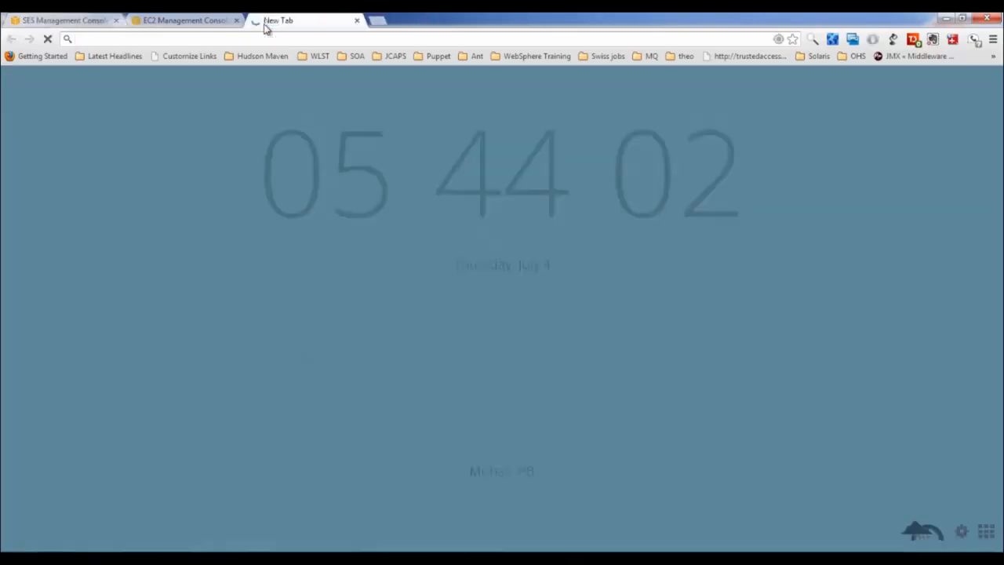
pyautogui.write('authsmtp')
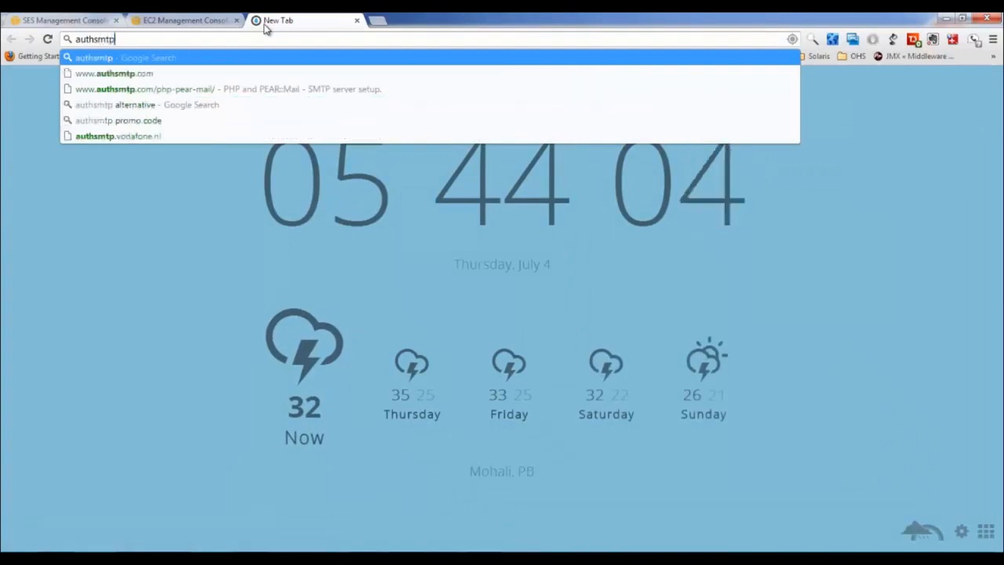
pyautogui.hotkey('ctrl', 'Return')
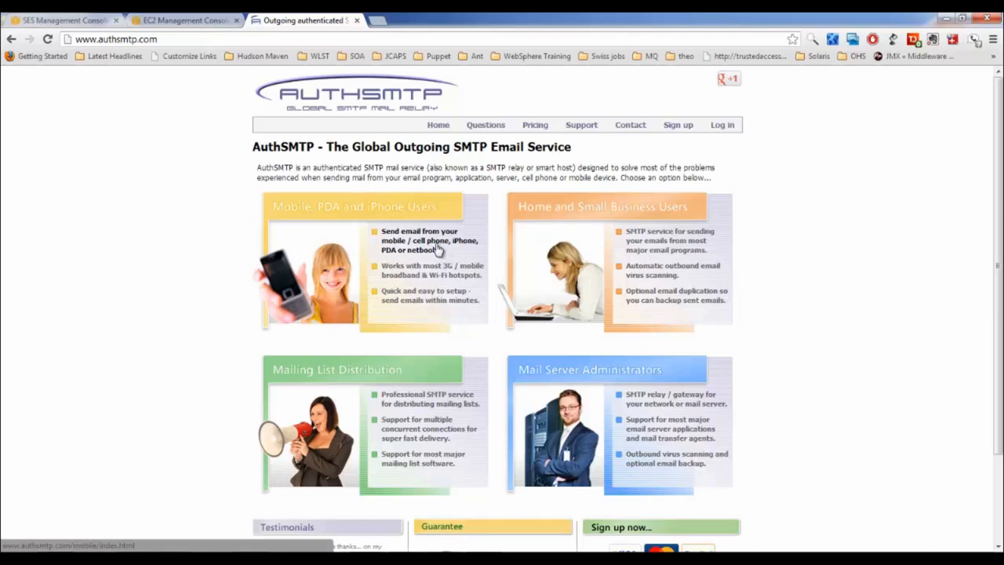
pyautogui.click(69, 20)
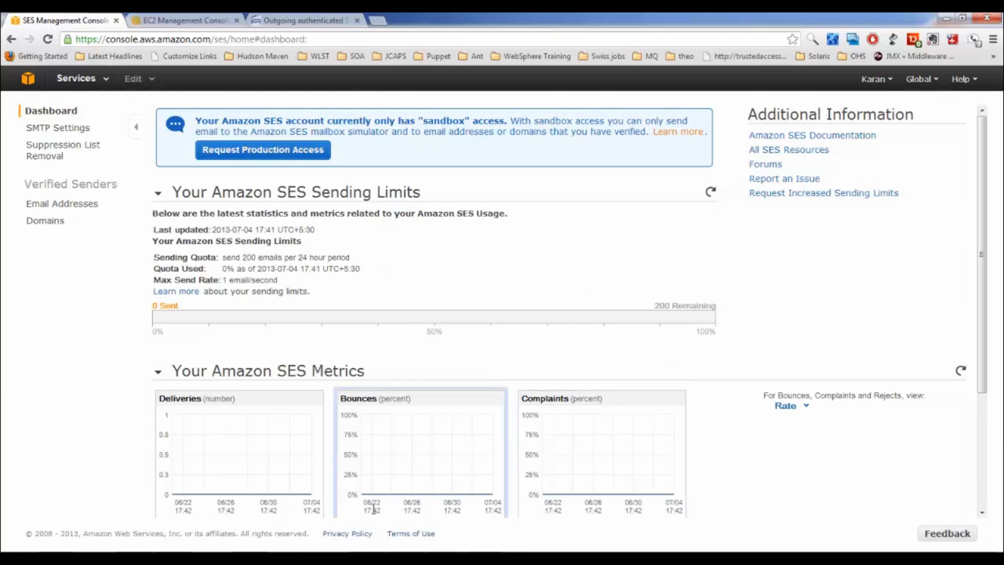
# Highlight the 200-email daily quota, 1 email/second send rate and sandbox warning
pyautogui.scroll(-2, 418, 308)
pyautogui.scroll(3, 407, 329)
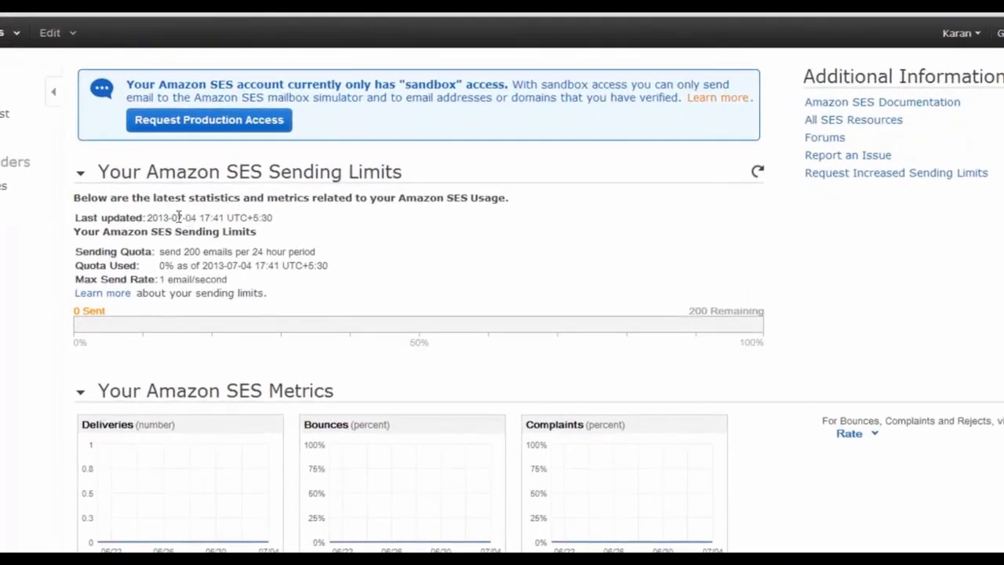
pyautogui.moveTo(162, 252); pyautogui.dragTo(273, 253)
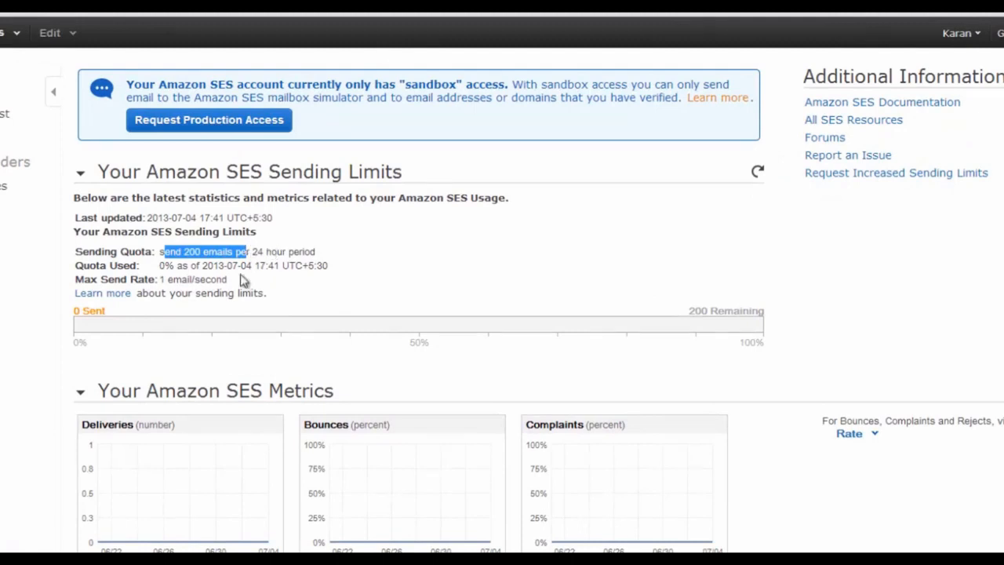
pyautogui.moveTo(161, 279); pyautogui.dragTo(228, 281)
pyautogui.moveTo(160, 266); pyautogui.dragTo(176, 266)
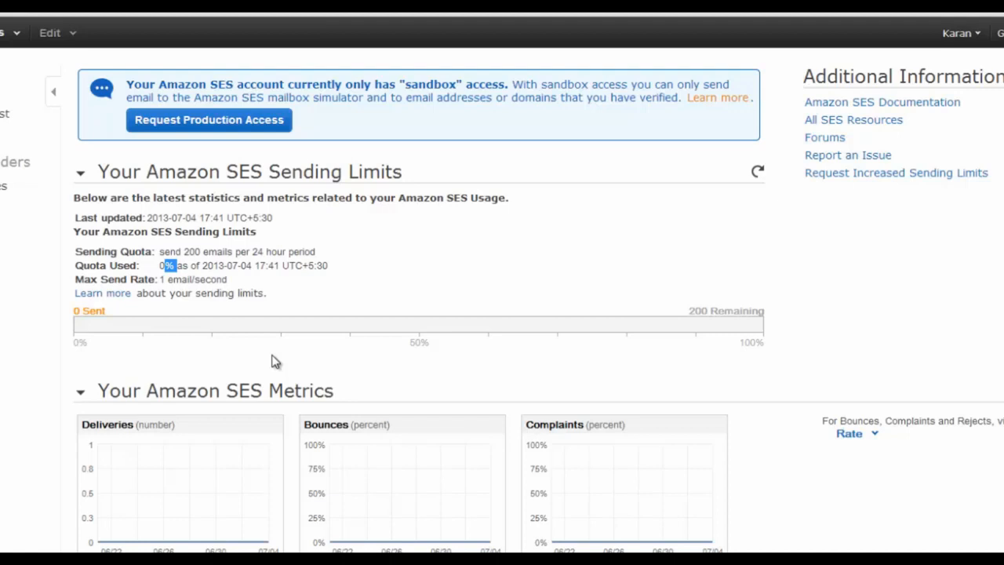
pyautogui.moveTo(184, 84); pyautogui.dragTo(442, 84)
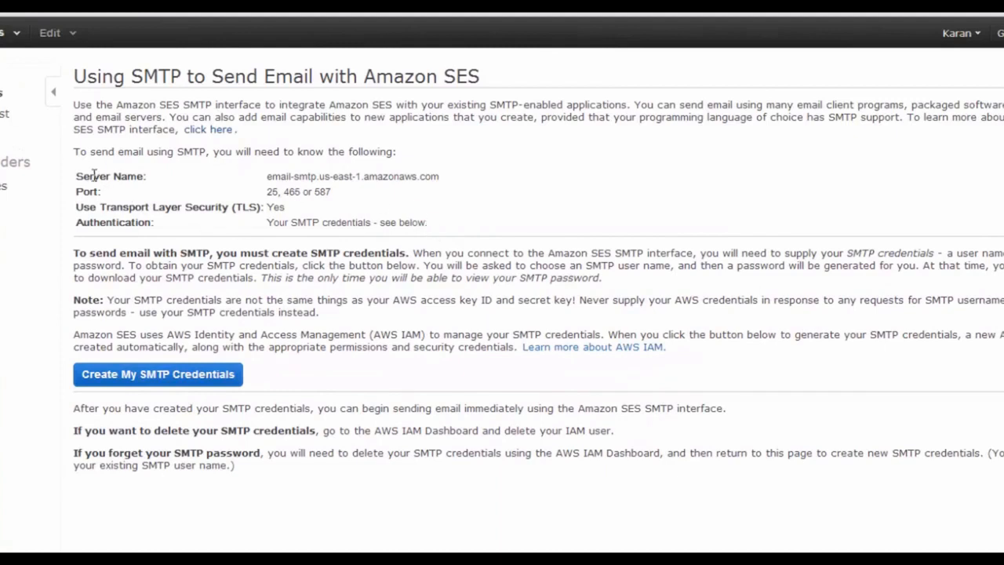
pyautogui.moveTo(82, 176); pyautogui.dragTo(400, 185)
pyautogui.click(400, 186)
pyautogui.moveTo(266, 177); pyautogui.dragTo(439, 176)
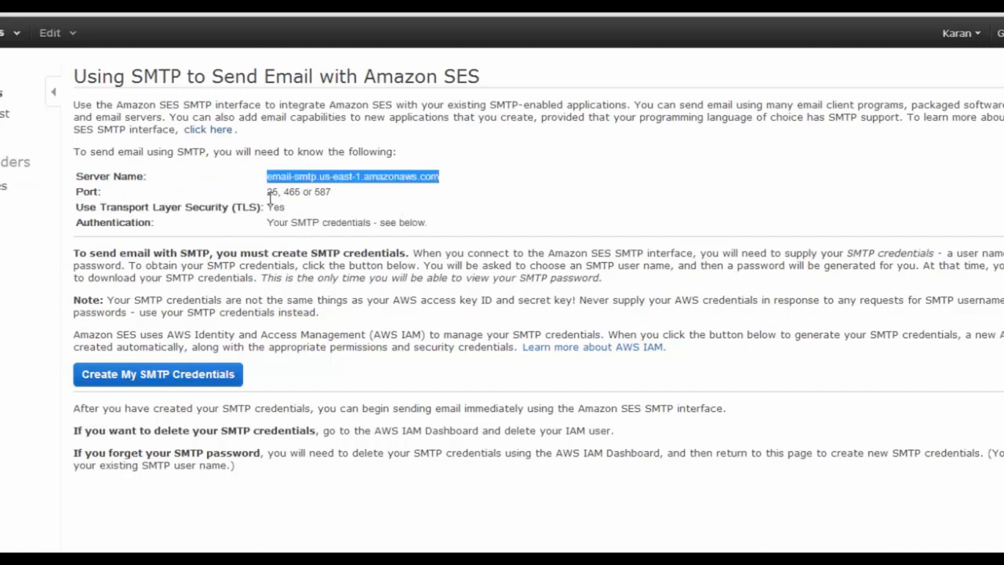
pyautogui.doubleClick(271, 191)
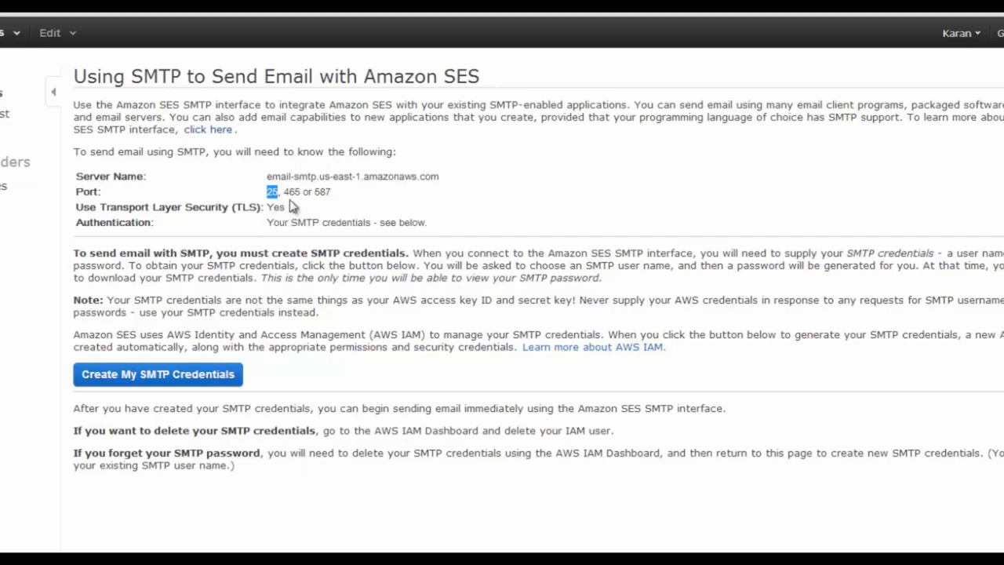
pyautogui.moveTo(284, 191); pyautogui.dragTo(332, 193)
pyautogui.click(319, 218)
pyautogui.moveTo(89, 207); pyautogui.dragTo(280, 207)
pyautogui.doubleClick(276, 207)
pyautogui.doubleClick(294, 192)
pyautogui.doubleClick(275, 207)
pyautogui.click(287, 228)
# Create the default IAM SMTP user and reveal its SMTP username and password
pyautogui.click(163, 379)
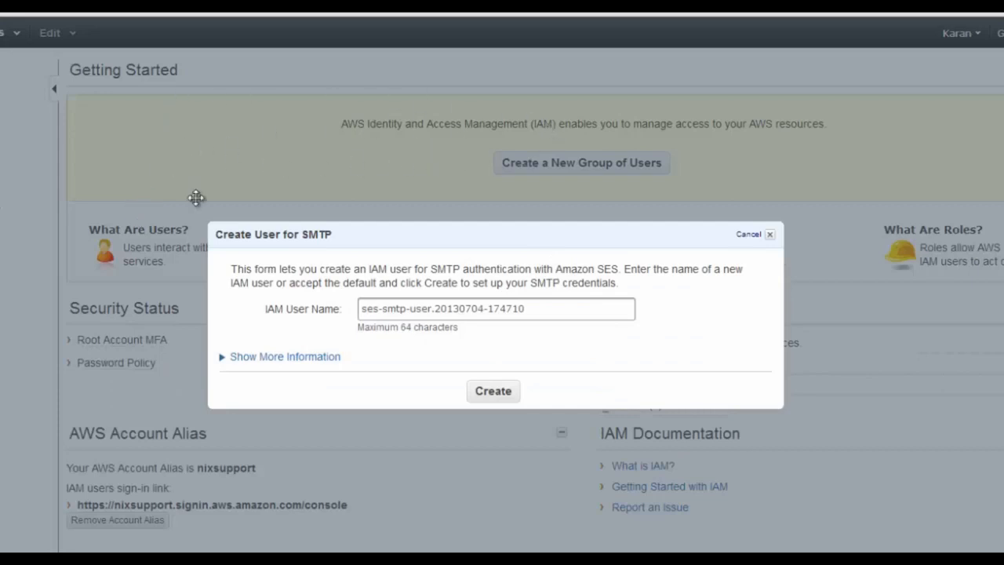
pyautogui.moveTo(546, 307); pyautogui.dragTo(340, 310)
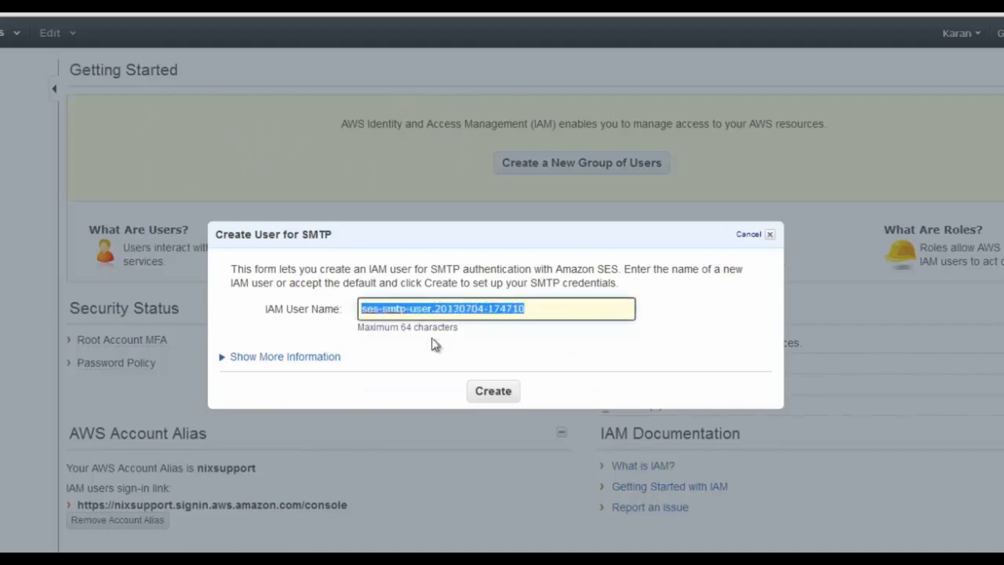
pyautogui.click(481, 398)
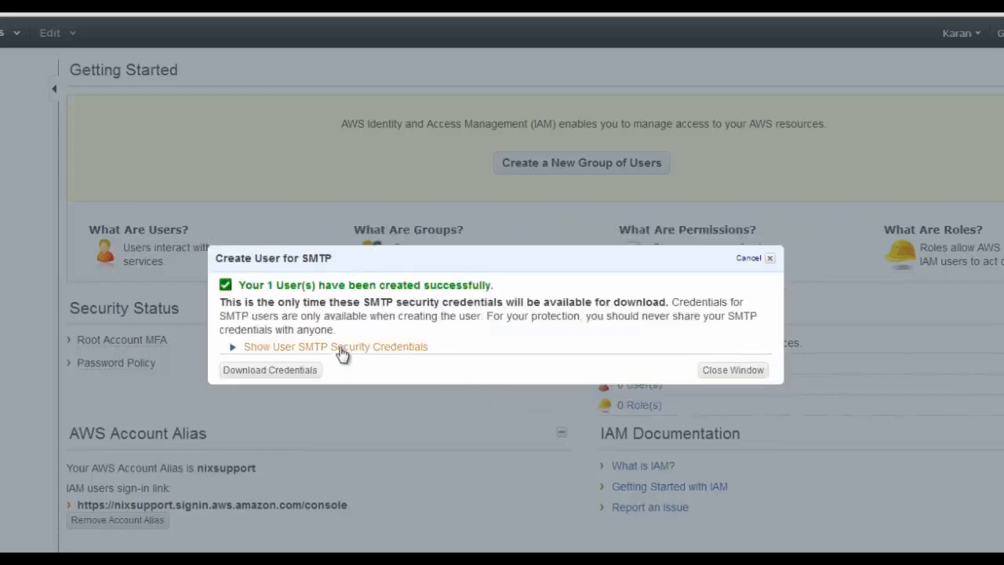
pyautogui.click(342, 352)
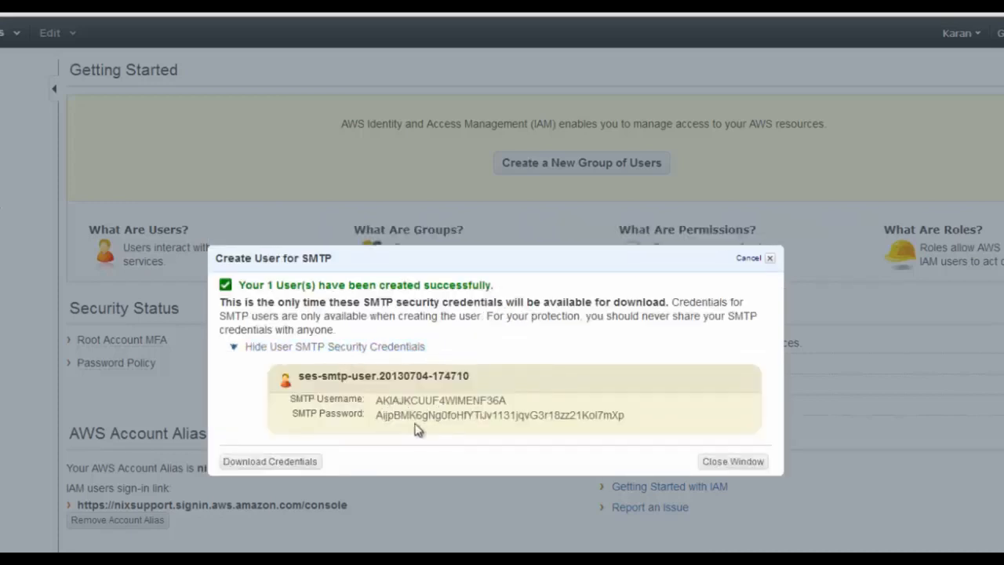
pyautogui.moveTo(378, 400); pyautogui.dragTo(511, 400)
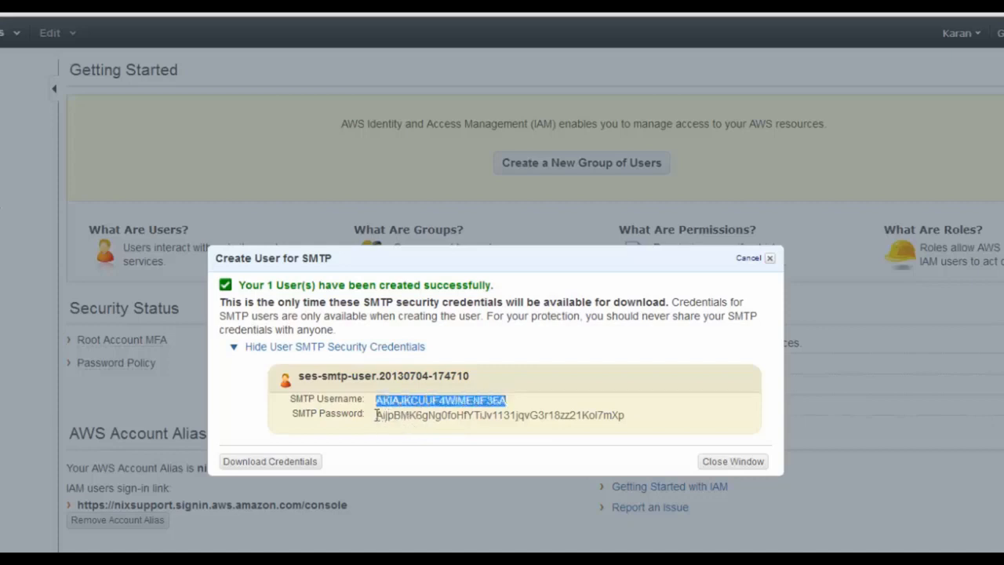
pyautogui.moveTo(376, 415); pyautogui.dragTo(636, 418)
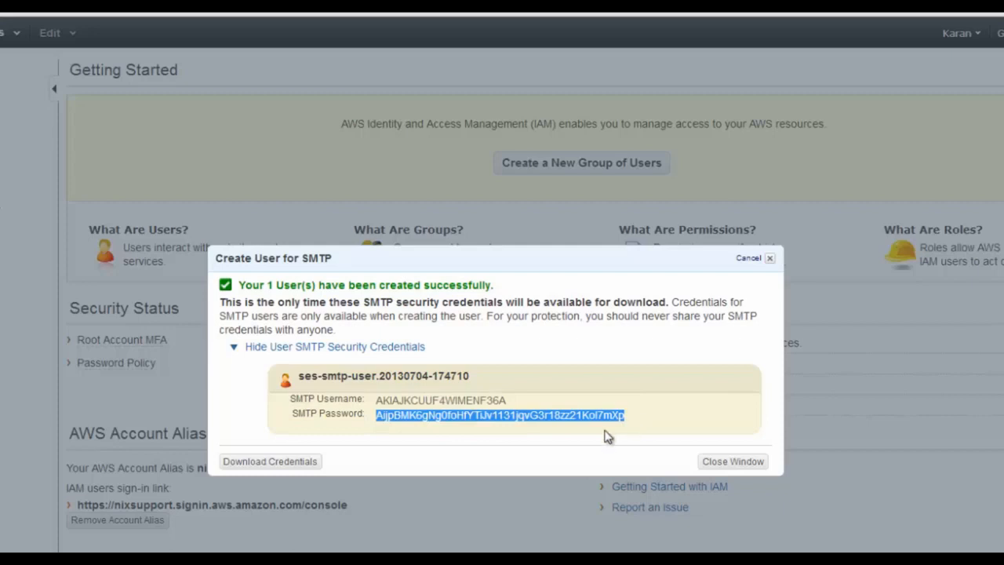
# Download the SMTP credentials as credentials_11.csv and close the confirmation window
pyautogui.click(312, 463)
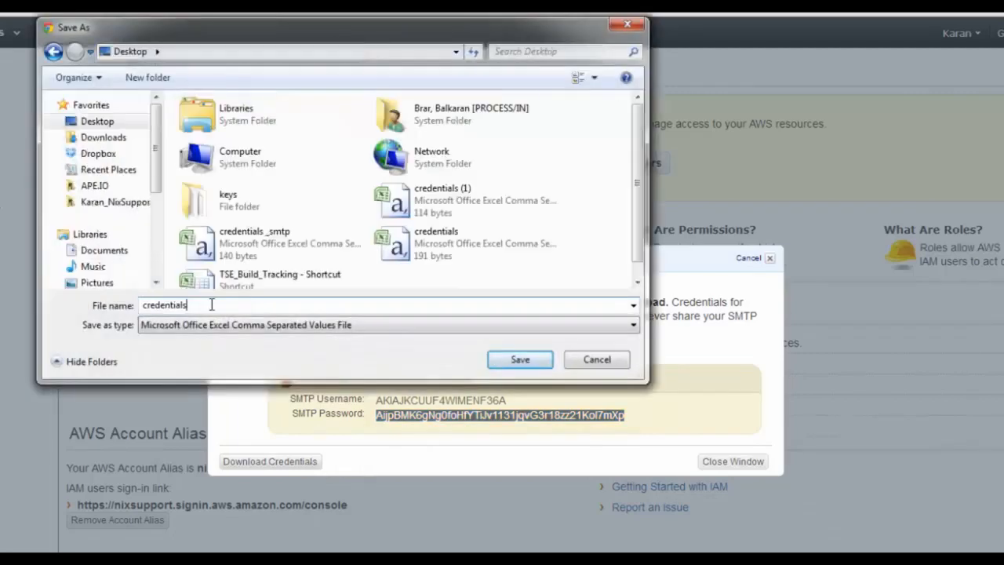
pyautogui.write('_11')
pyautogui.press('Return')
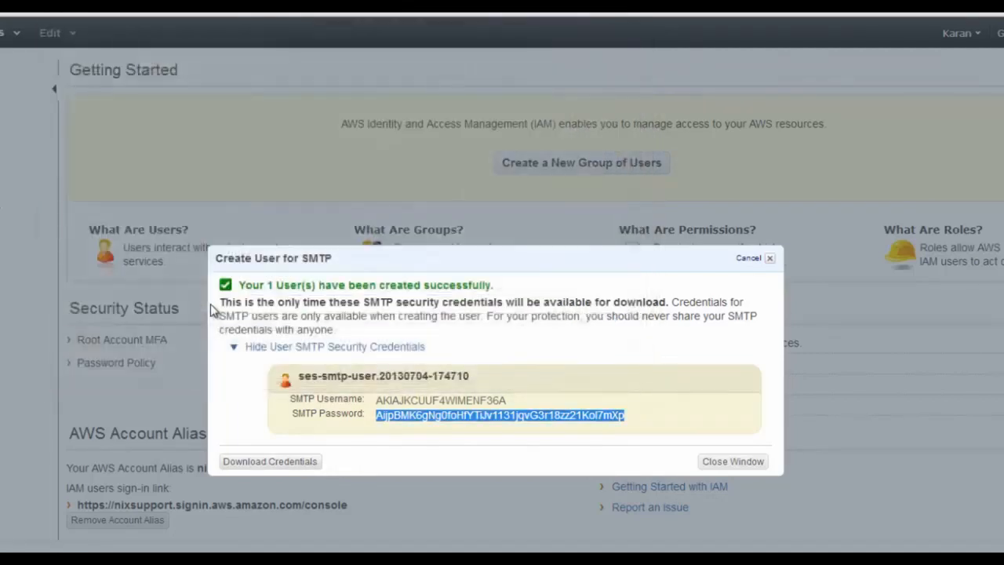
pyautogui.click(727, 465)
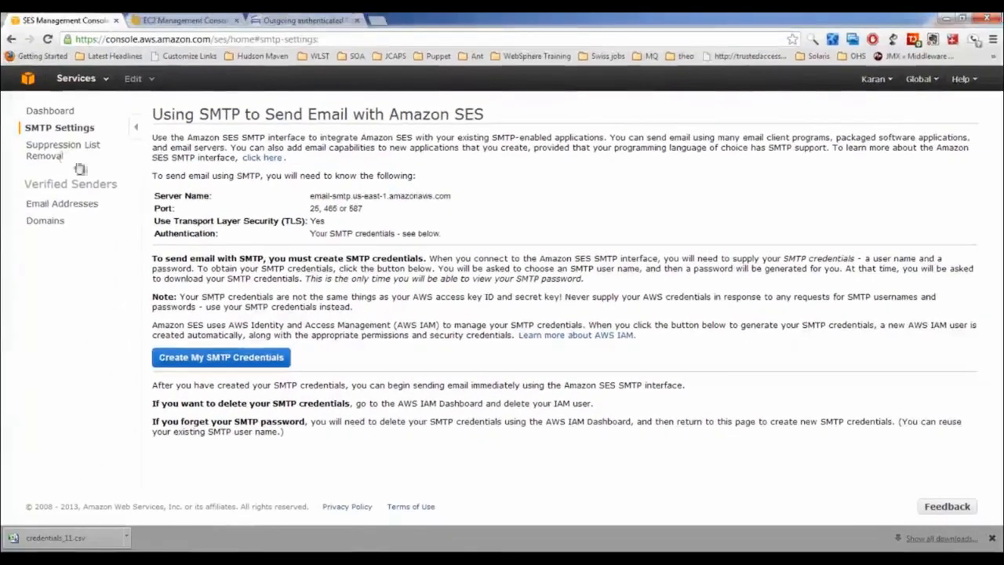
# Delete the existing sender from the SES verified email addresses list
pyautogui.click(61, 206)
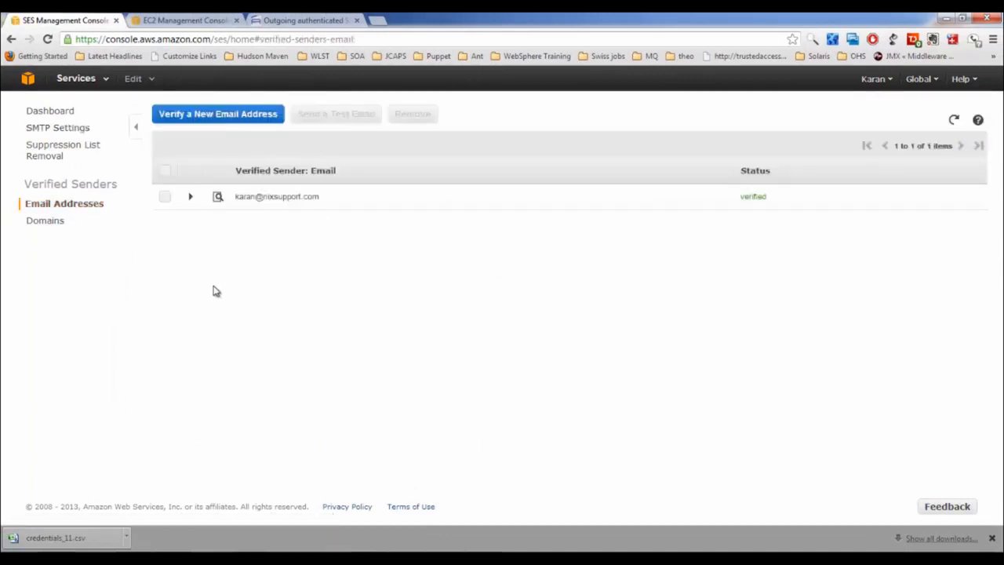
pyautogui.click(44, 220)
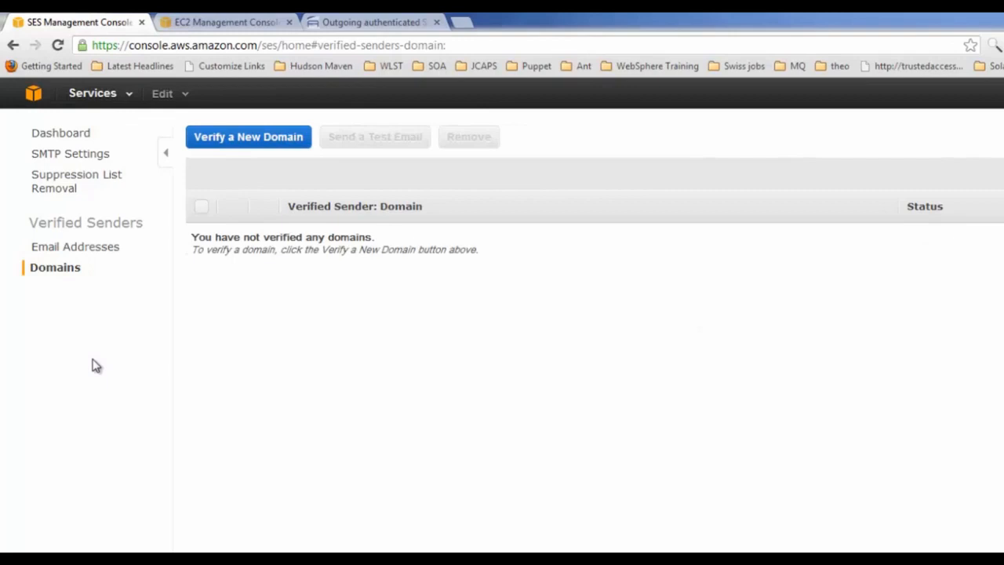
pyautogui.click(77, 249)
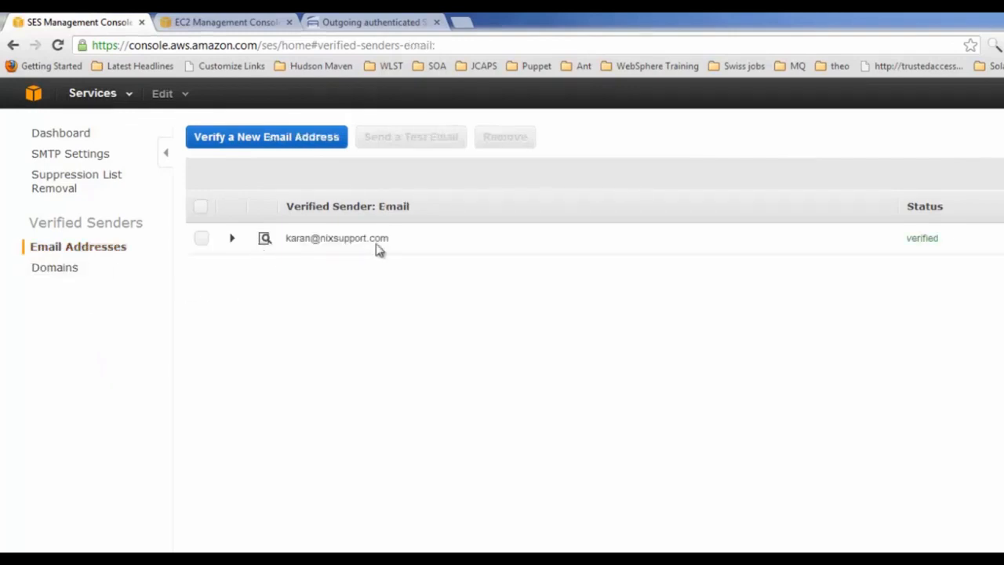
pyautogui.click(202, 239)
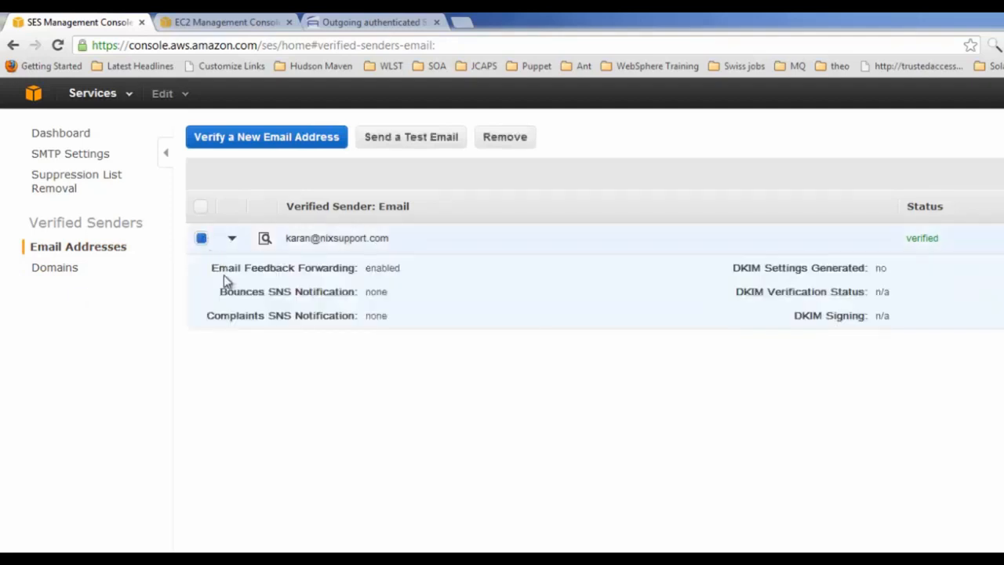
pyautogui.click(497, 144)
pyautogui.click(729, 327)
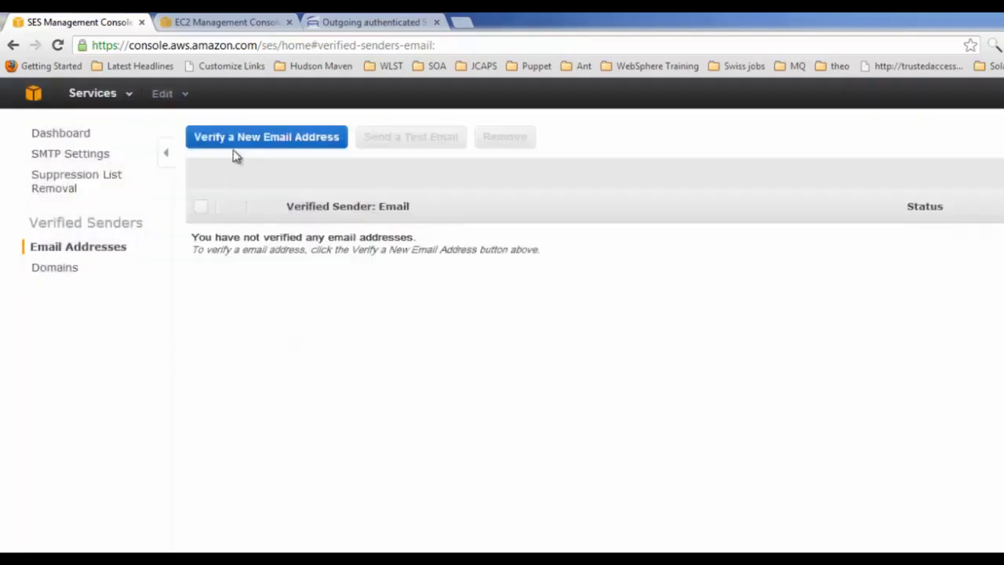
# Submit the sender's e-mail address for verification, then switch to the AuthSMTP tab
pyautogui.click(242, 139)
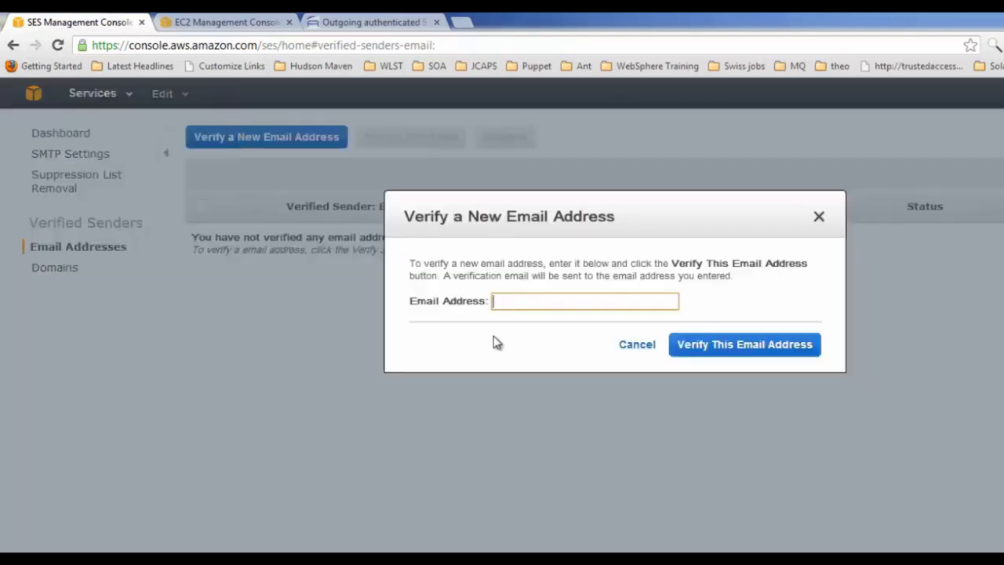
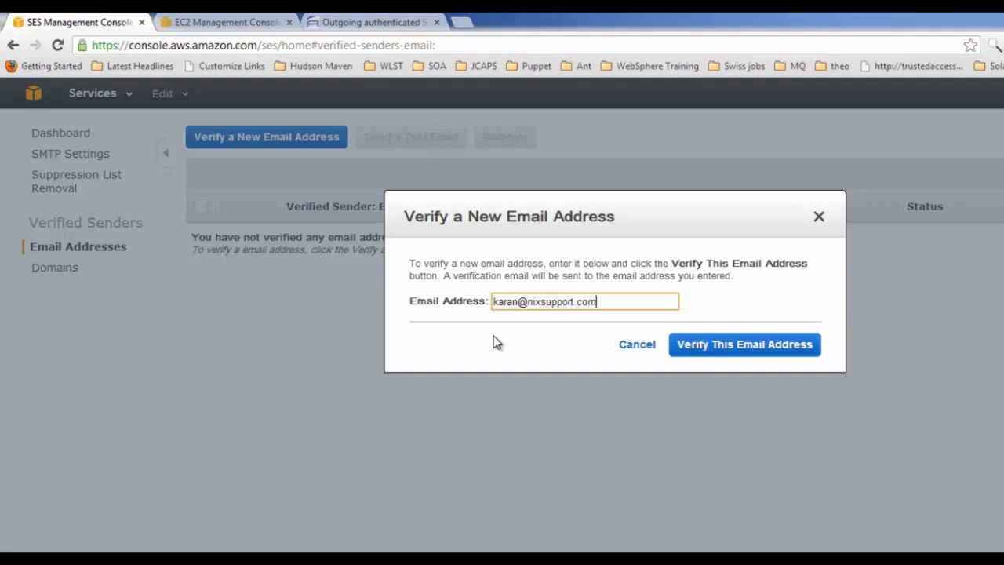
pyautogui.click(764, 347)
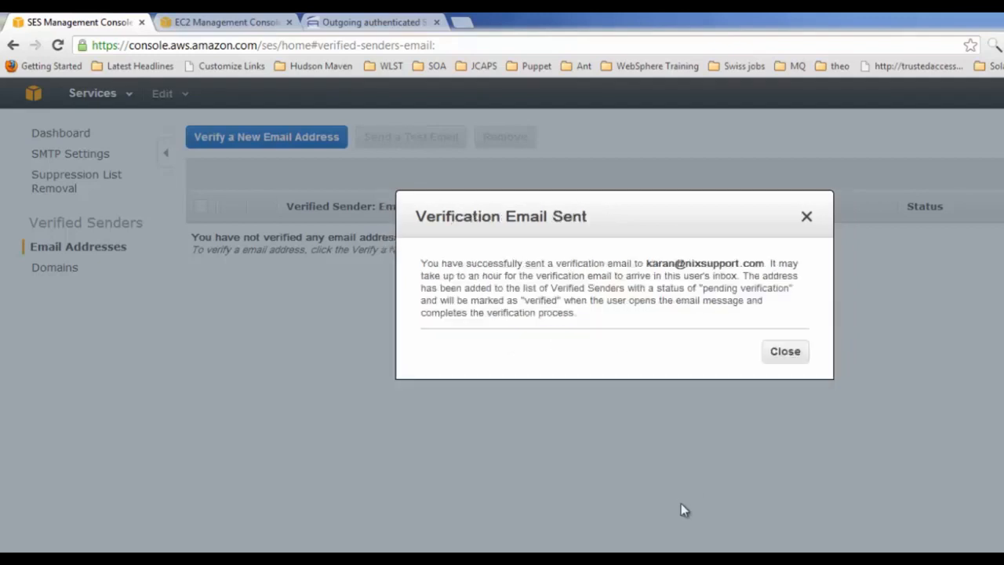
pyautogui.click(784, 351)
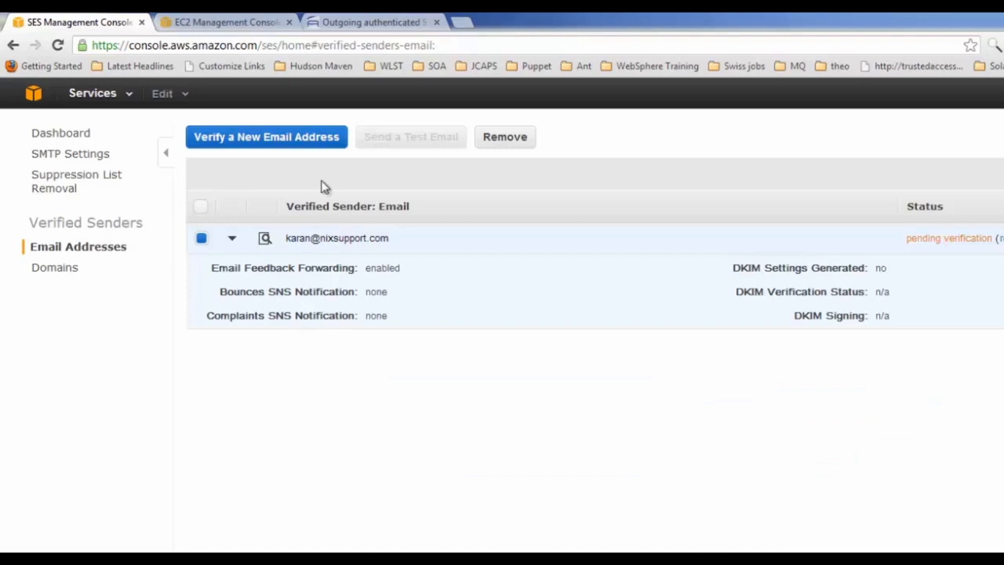
pyautogui.click(400, 23)
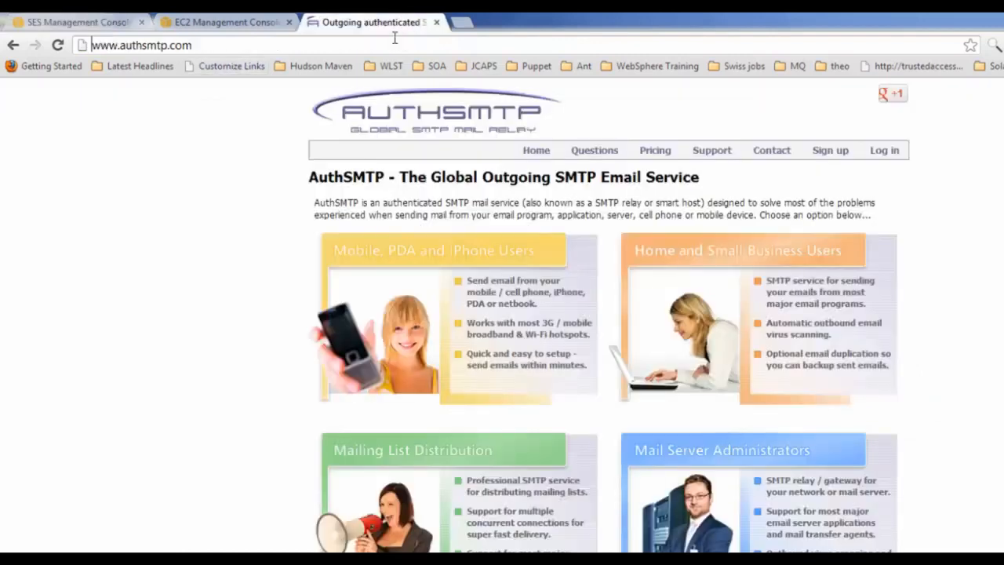
# Open the Amazon SES verification link in Gmail, then refresh SES's verified senders list
pyautogui.click(391, 44)
pyautogui.hotkey('ctrl', 'a')
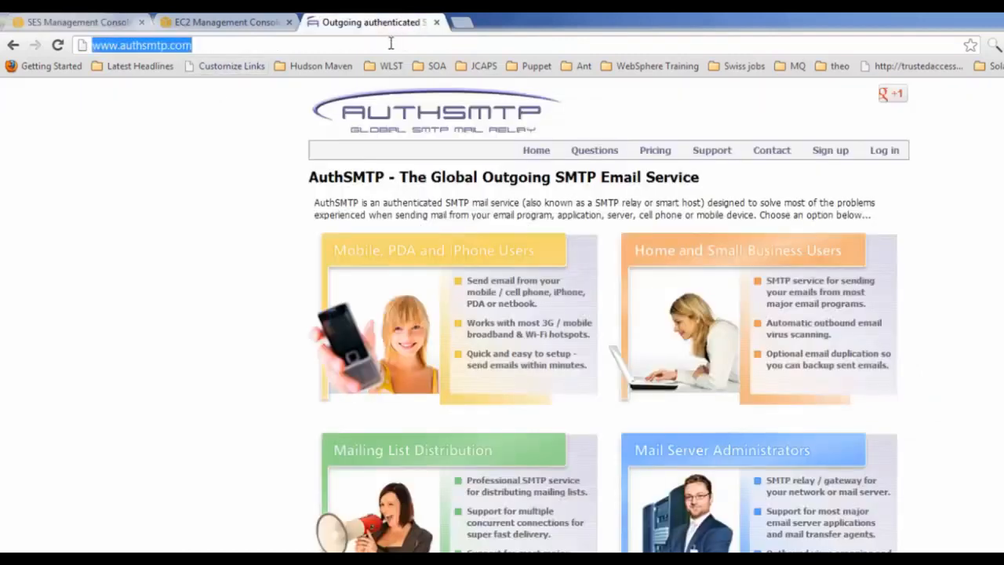
pyautogui.write('gmail')
pyautogui.press('Return')
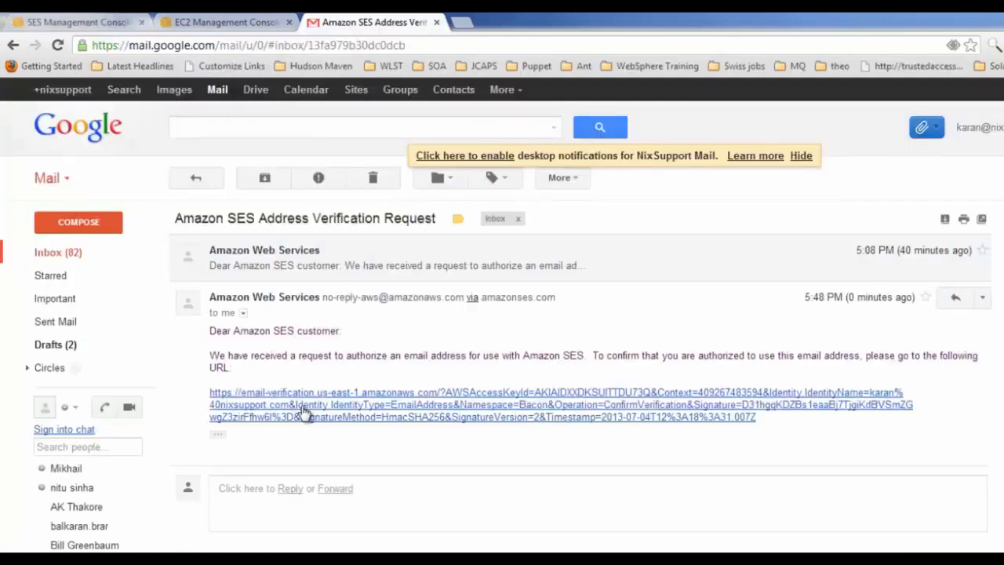
pyautogui.click(305, 414)
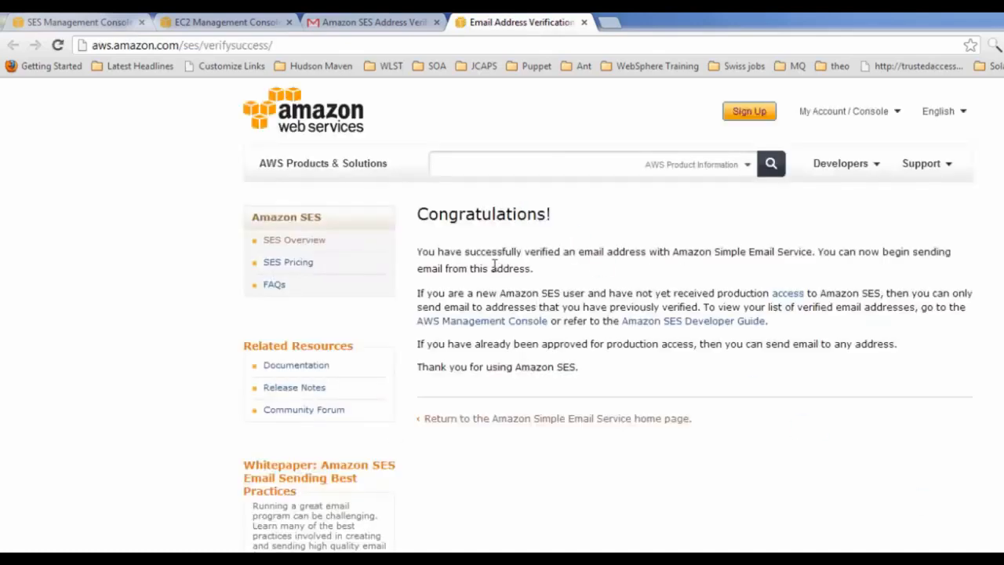
pyautogui.moveTo(439, 251); pyautogui.dragTo(538, 268)
pyautogui.click(558, 245)
pyautogui.click(92, 22)
pyautogui.click(955, 122)
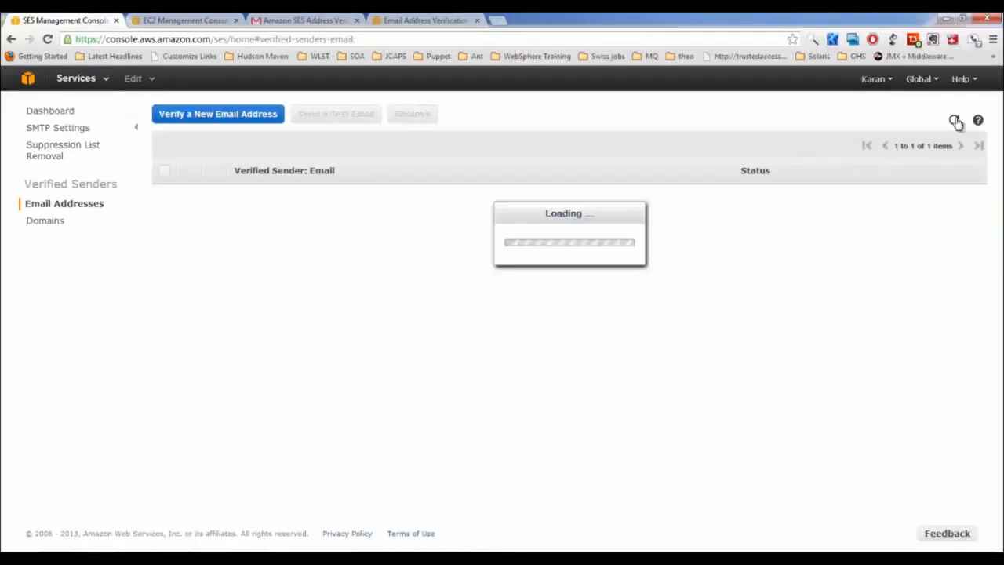
# Submit nixsupport.com for SES domain verification from the Domains list
pyautogui.moveTo(776, 202); pyautogui.dragTo(740, 196)
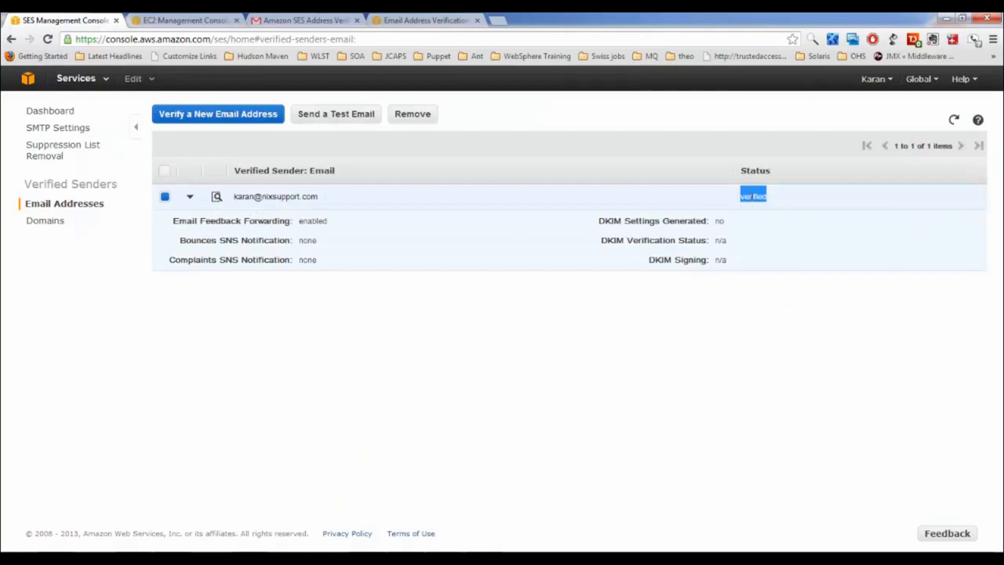
pyautogui.moveTo(118, 183); pyautogui.dragTo(25, 183)
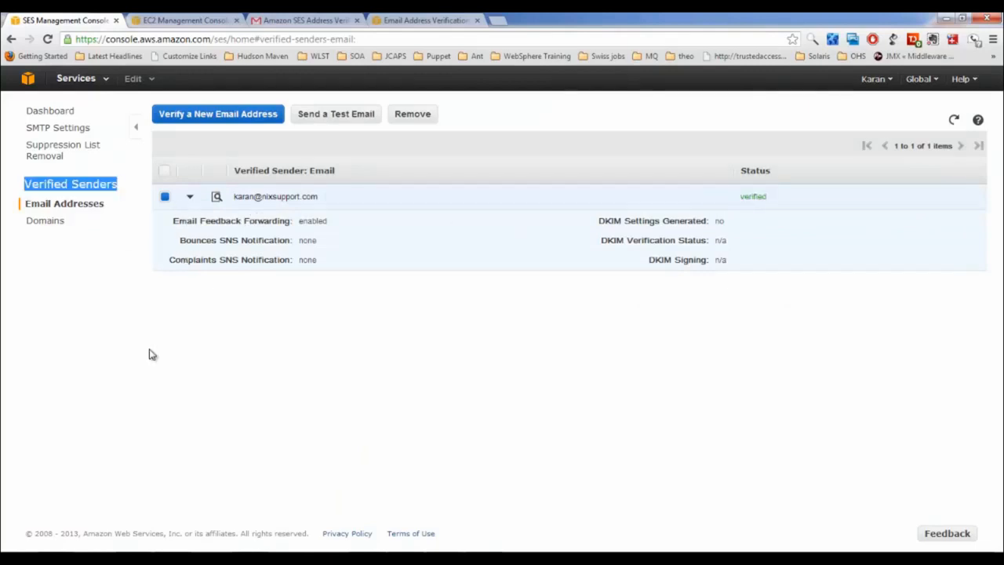
pyautogui.click(53, 225)
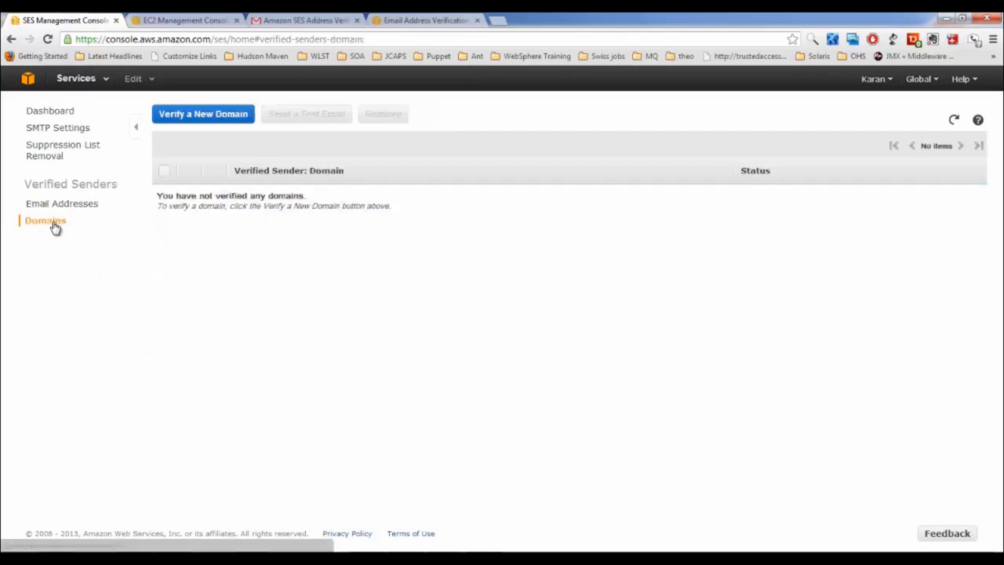
pyautogui.click(198, 115)
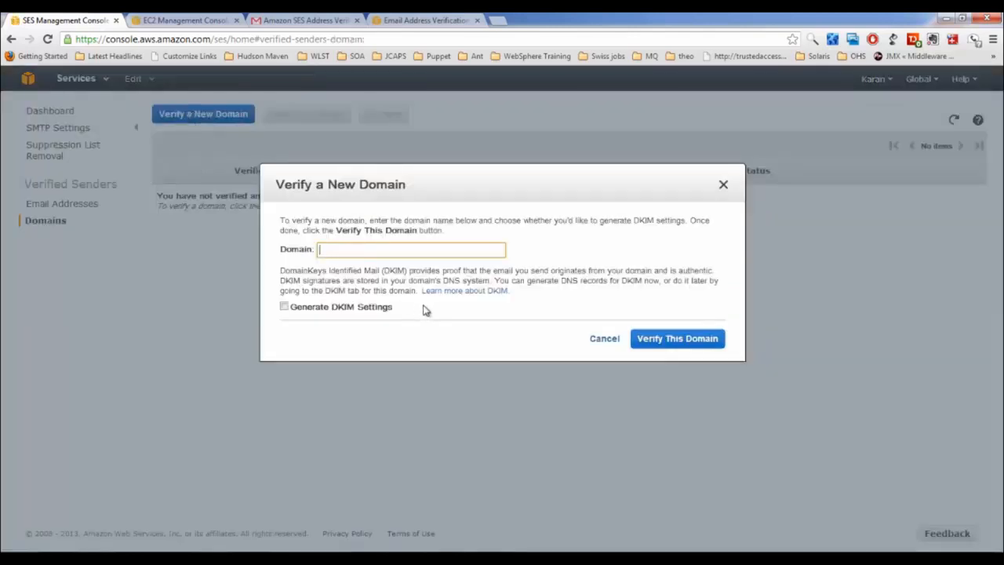
pyautogui.write('nixsupport.com')
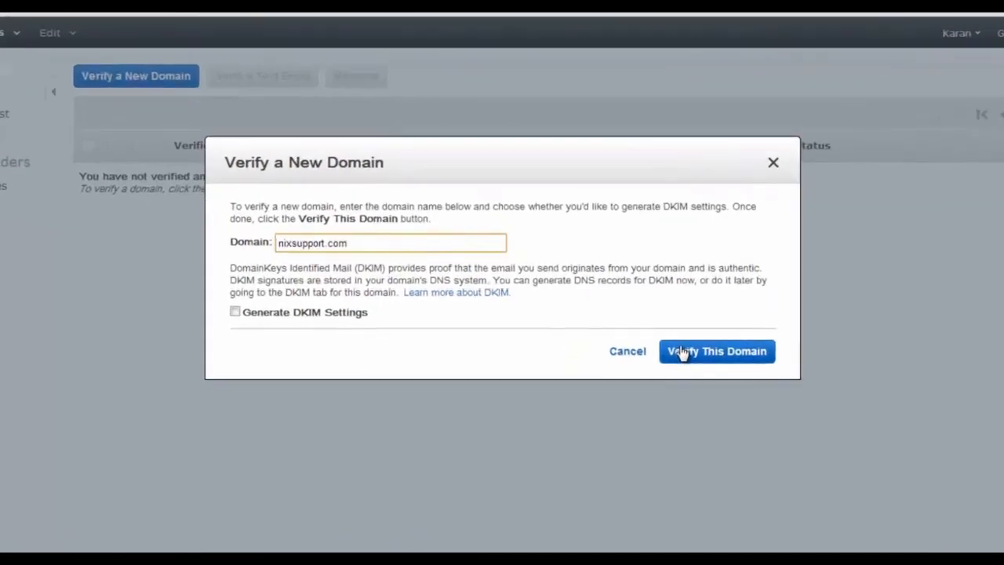
pyautogui.click(681, 353)
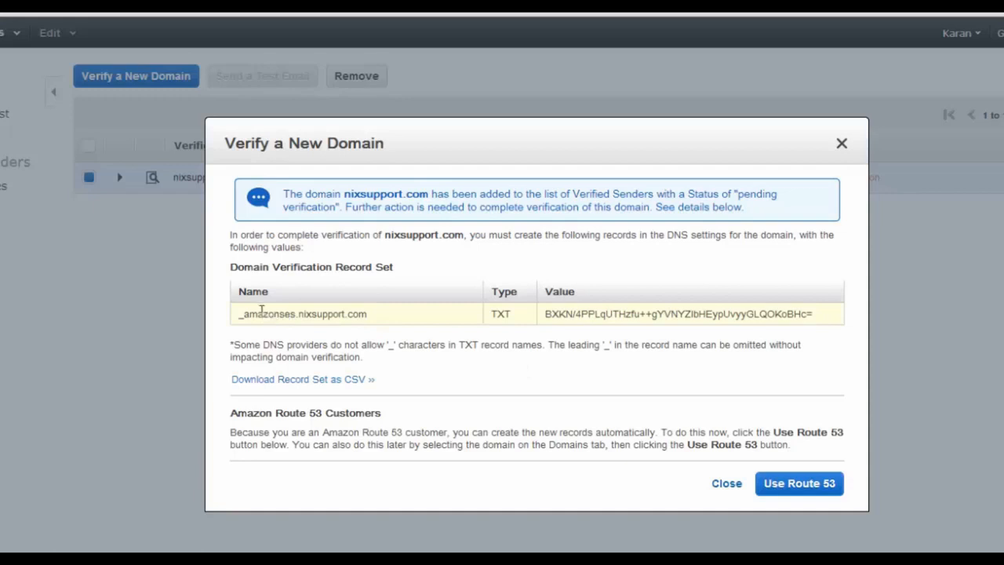
pyautogui.doubleClick(499, 312)
pyautogui.moveTo(569, 312); pyautogui.dragTo(575, 313)
pyautogui.click(528, 377)
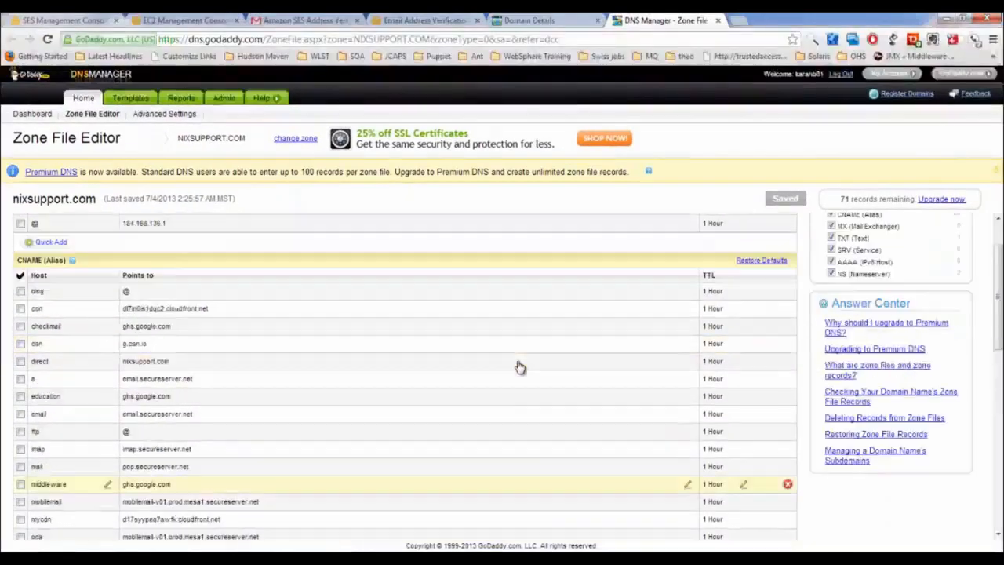
# Add a GoDaddy TXT record with the SES record name, minus its leading underscore, as Host
pyautogui.scroll(1, 471, 376)
pyautogui.scroll(-3, 424, 406)
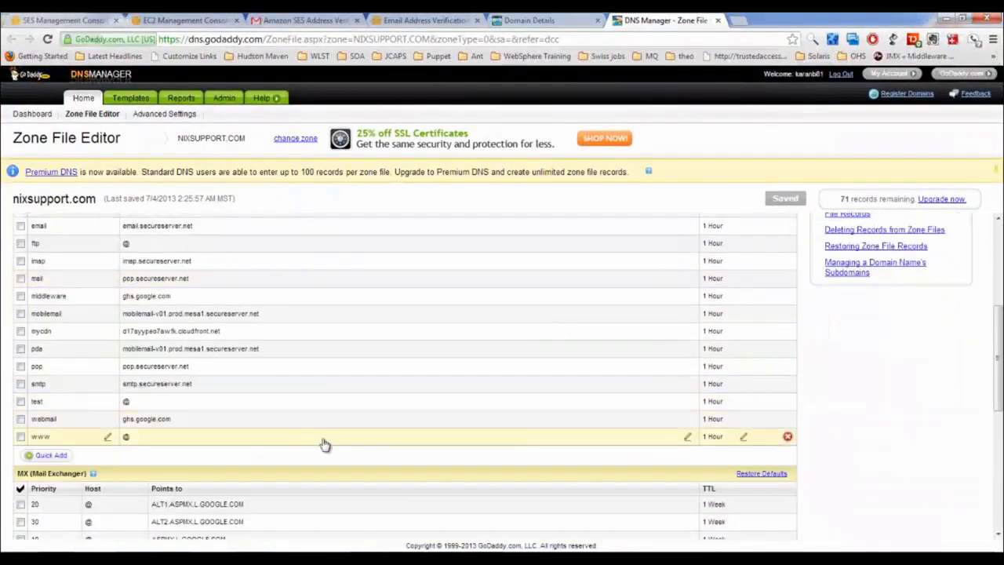
pyautogui.scroll(-3, 306, 446)
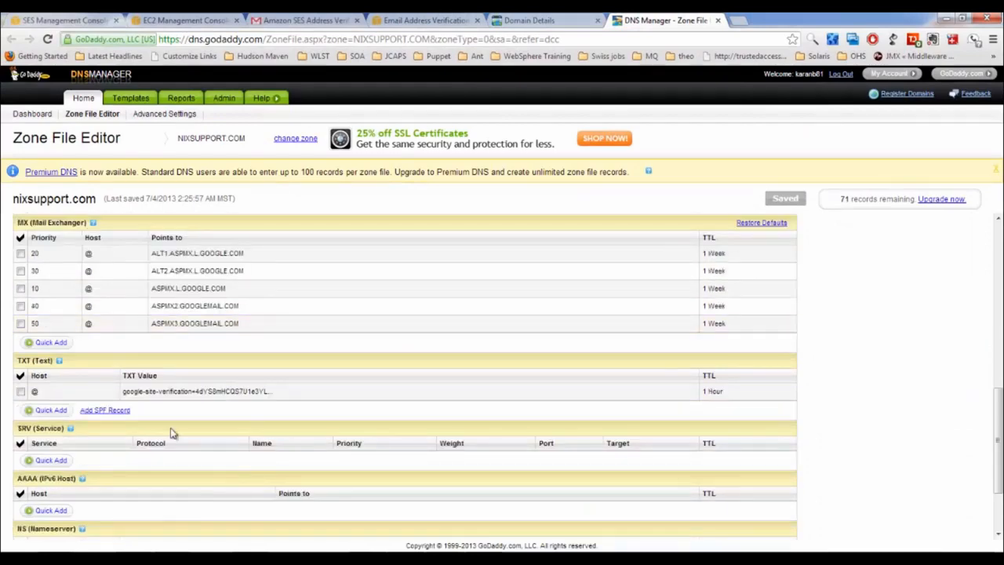
pyautogui.click(51, 409)
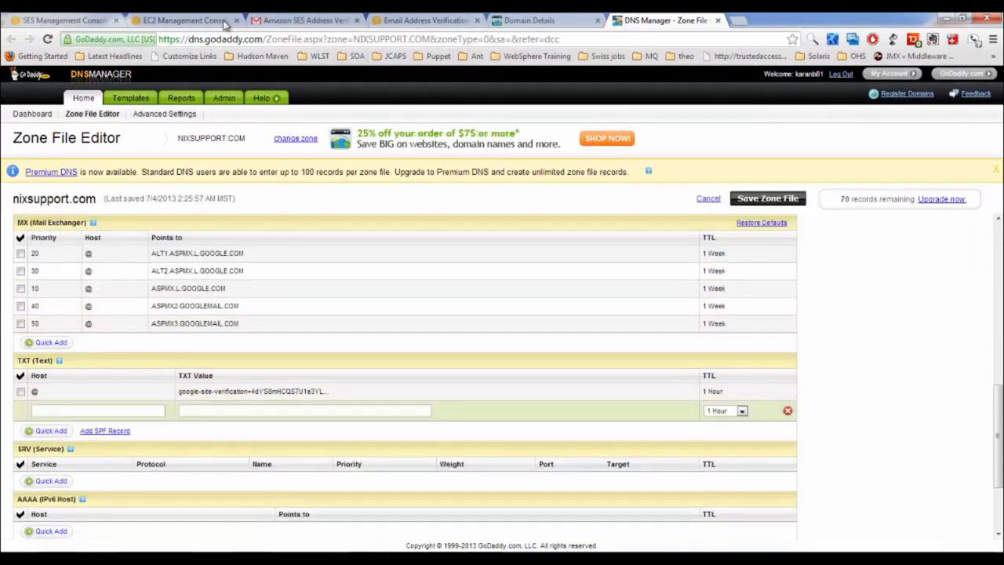
pyautogui.click(62, 19)
pyautogui.click(343, 309)
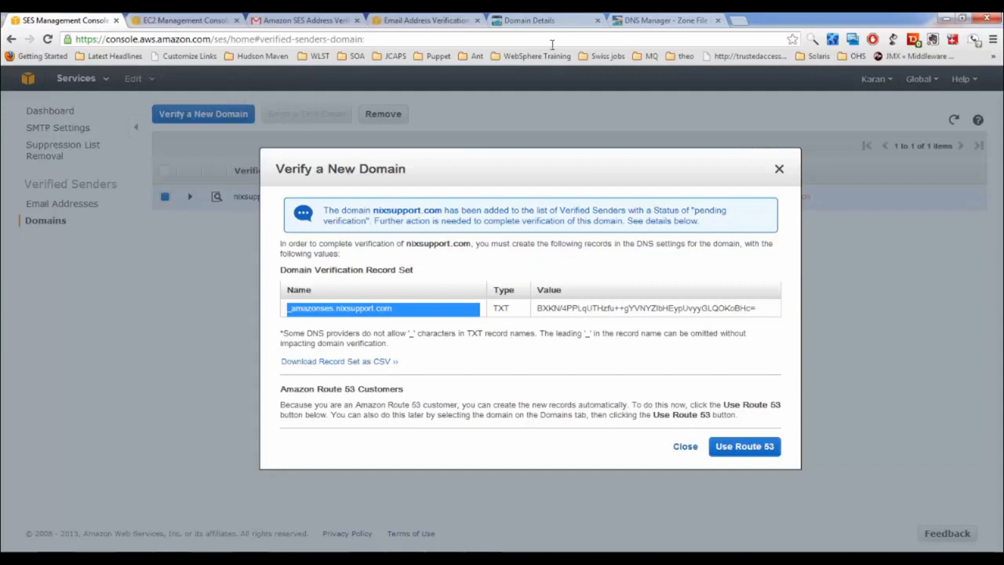
pyautogui.click(667, 21)
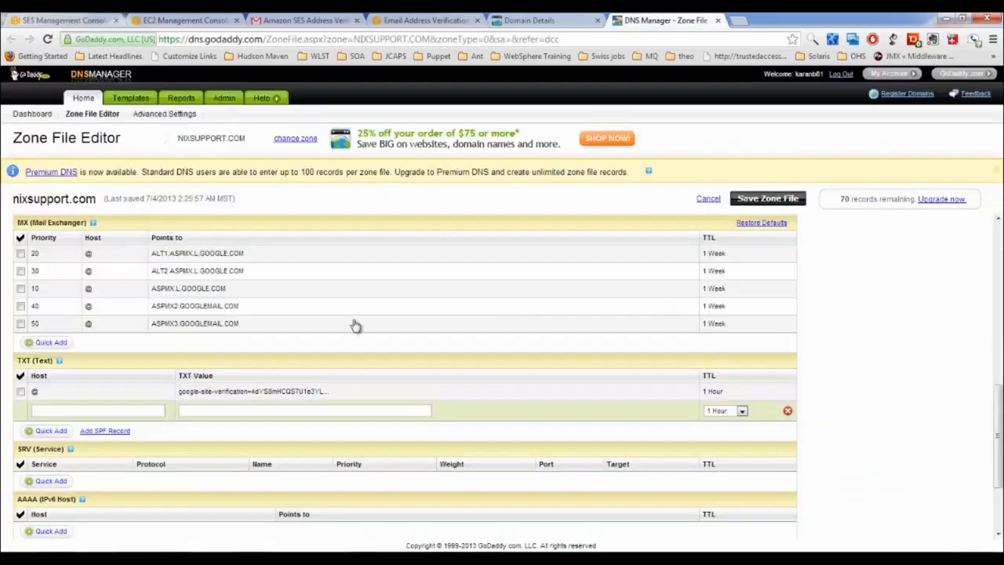
pyautogui.click(91, 410)
pyautogui.write('_amazonses.nixsupport.com')
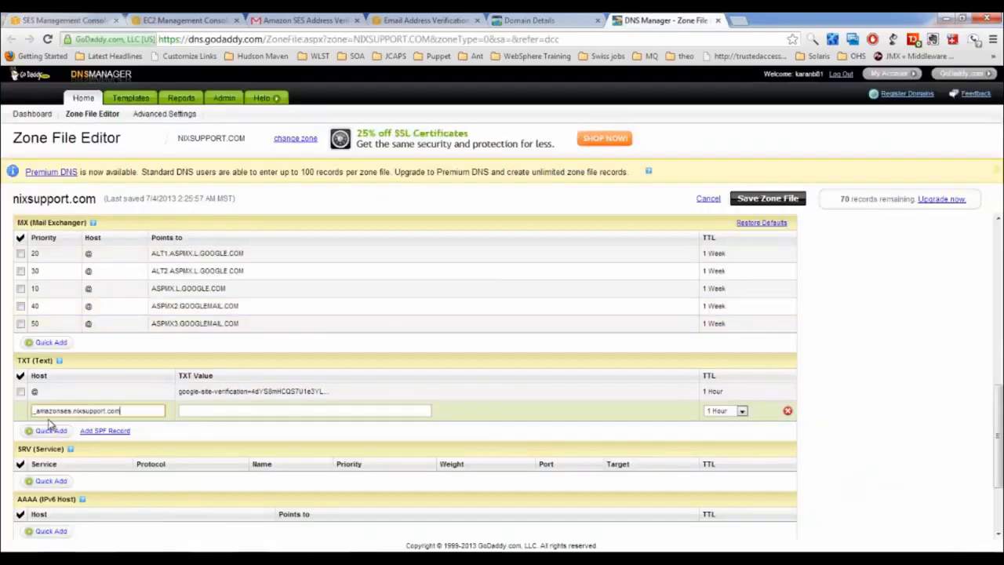
pyautogui.press('Delete')
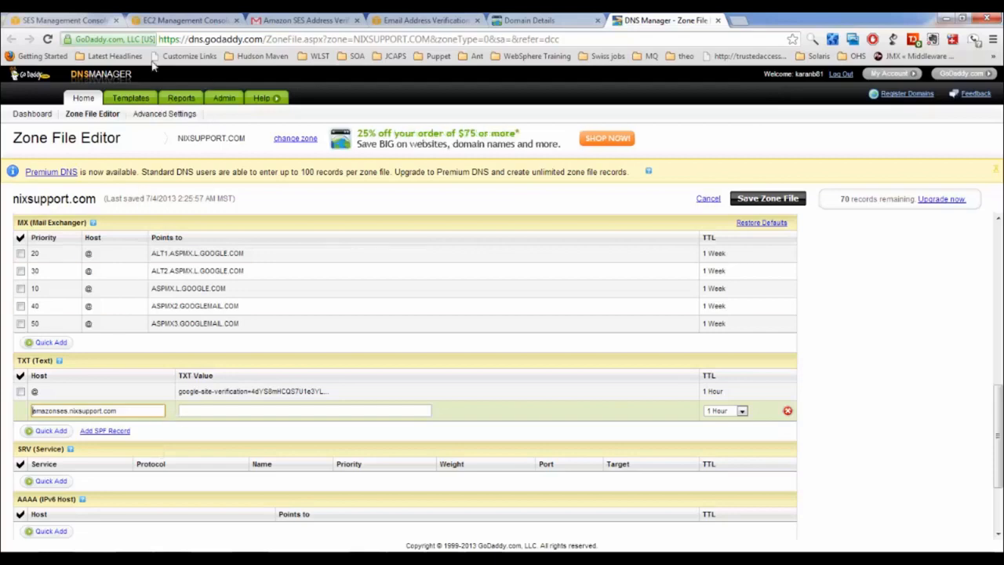
# Paste the SES verification value into the new record's TXT Value field
pyautogui.click(82, 26)
pyautogui.doubleClick(596, 306)
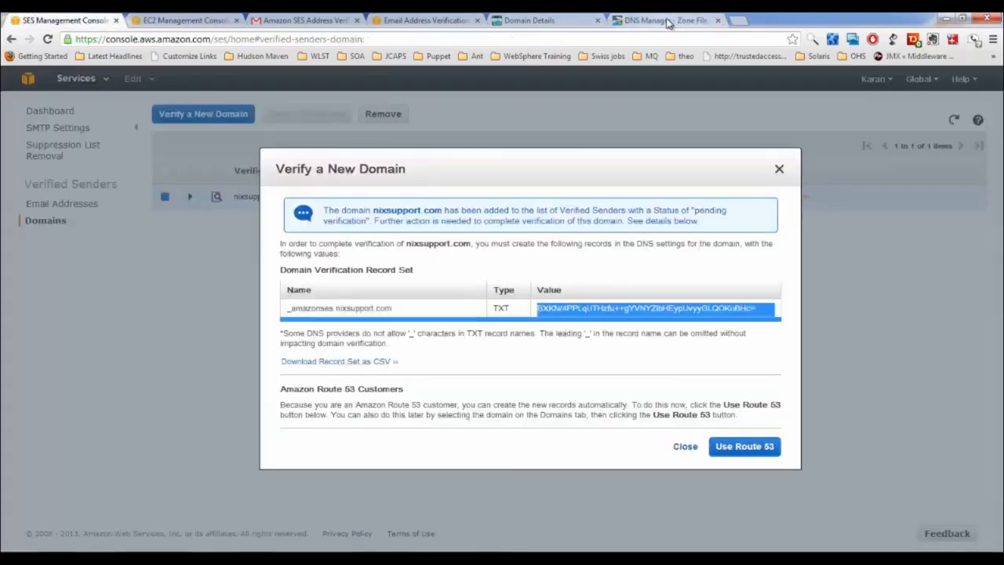
pyautogui.click(666, 19)
pyautogui.click(255, 412)
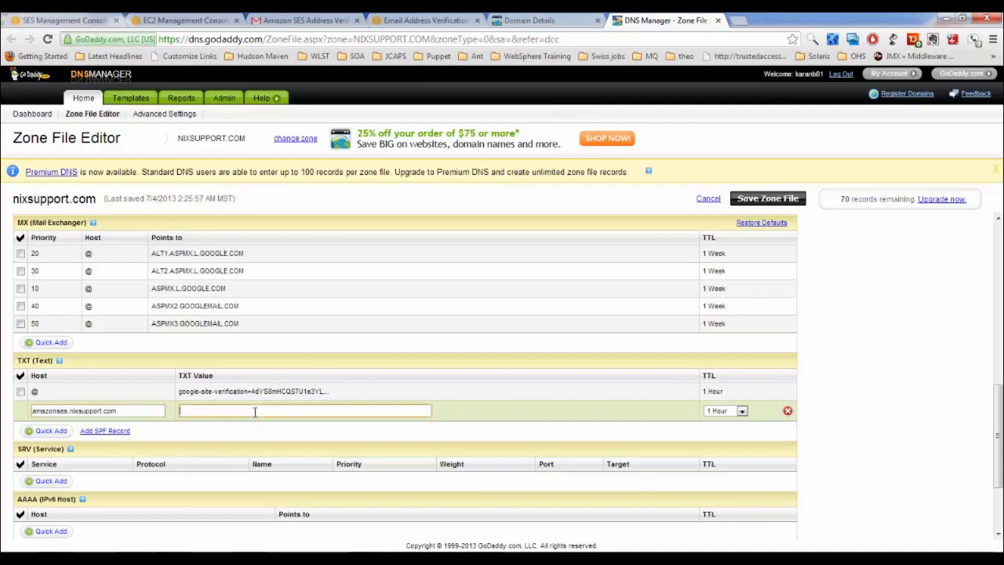
pyautogui.hotkey('ctrl', 'v')
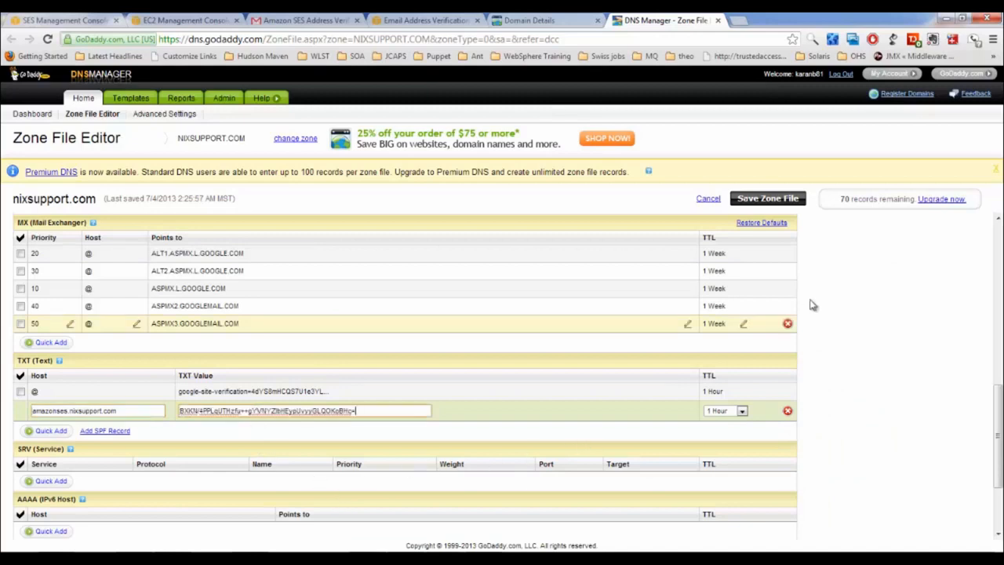
# Save the GoDaddy zone file with the new TXT record and return to the SES console
pyautogui.click(767, 199)
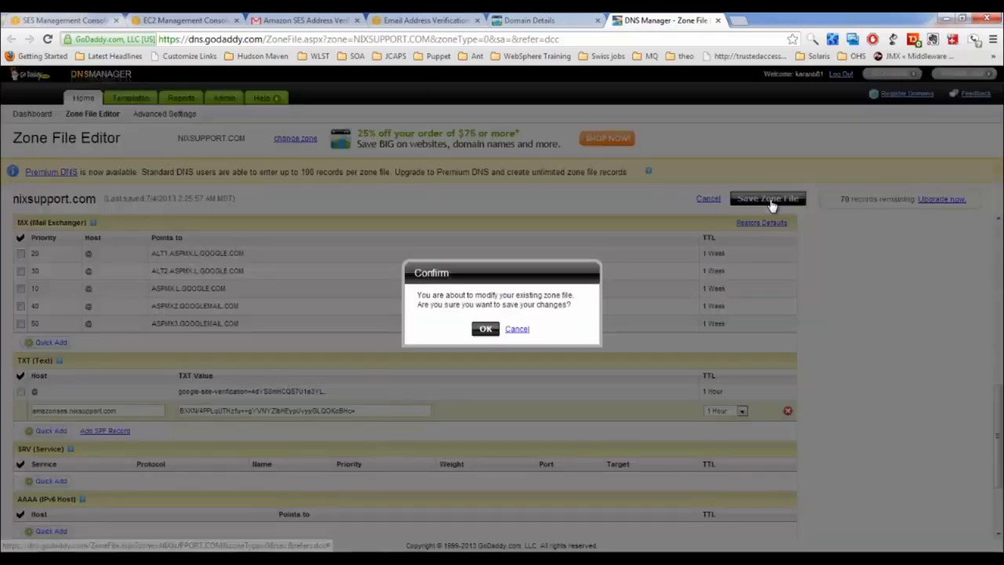
pyautogui.click(485, 331)
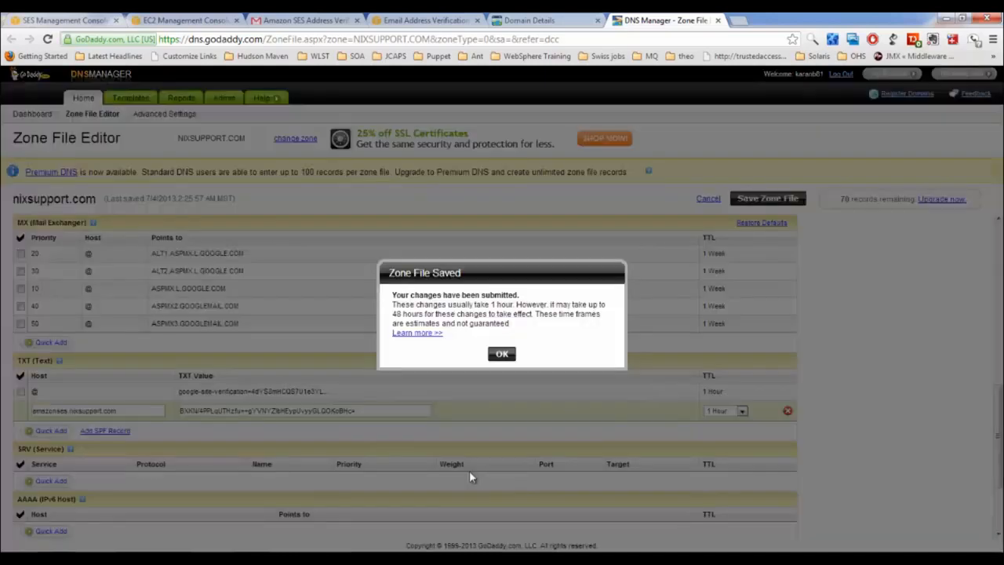
pyautogui.click(505, 354)
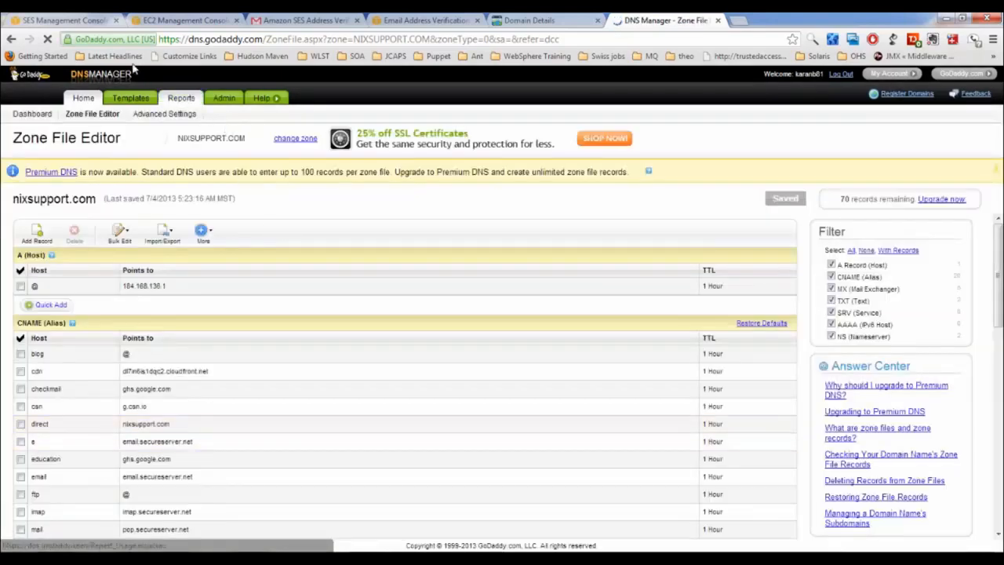
pyautogui.click(78, 21)
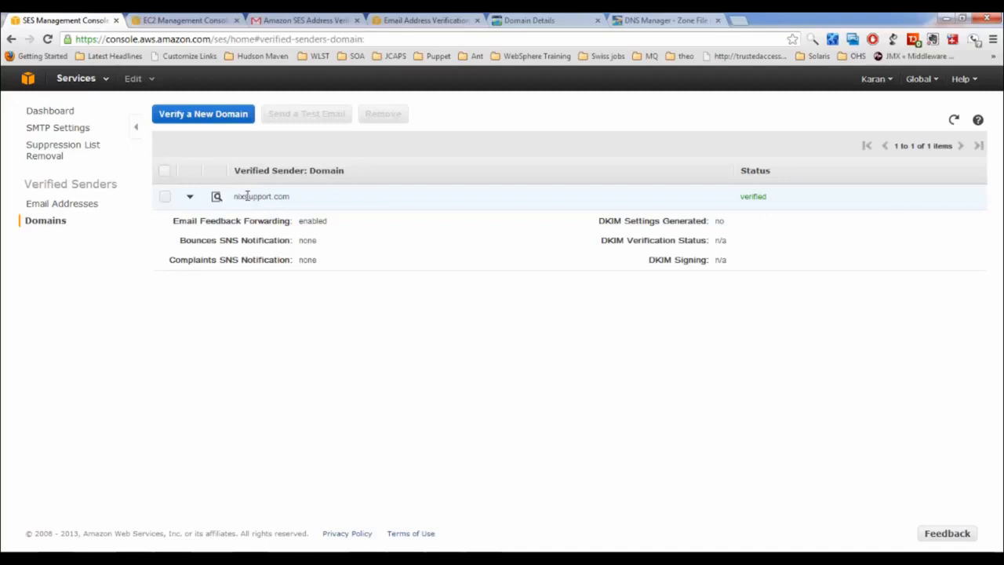
# Review the verified email addresses and domains, then bring up the Suppression List Removal form
pyautogui.click(85, 206)
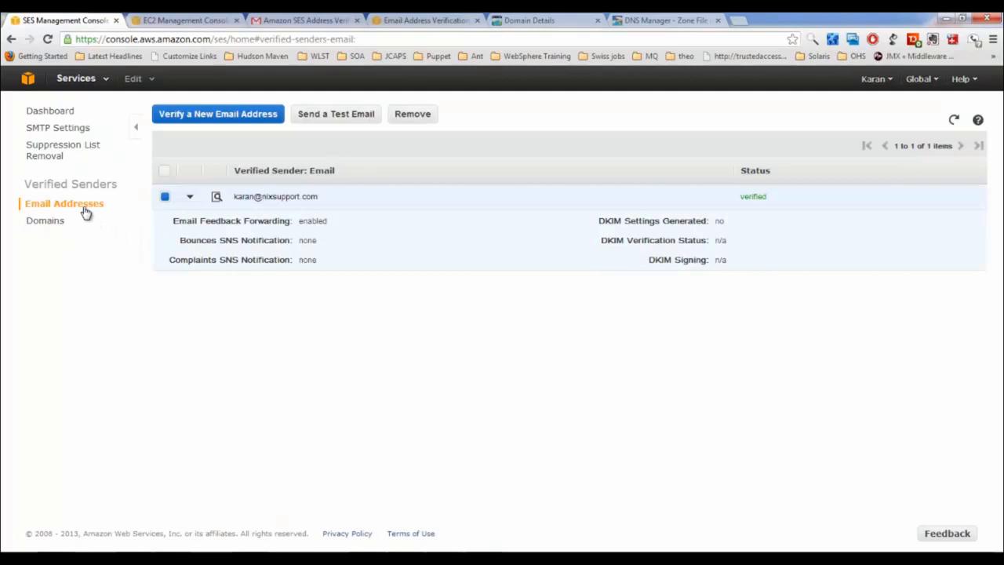
pyautogui.click(47, 227)
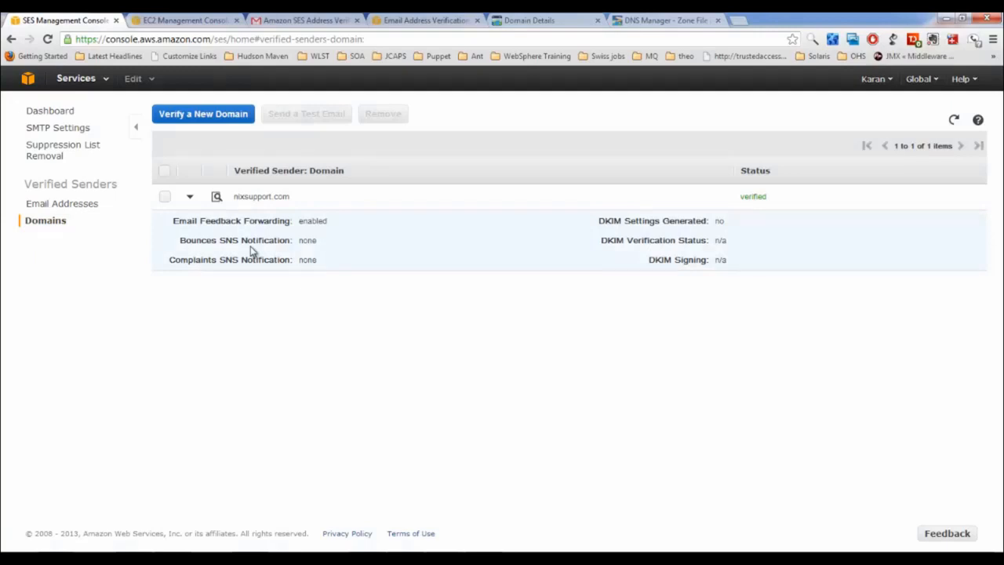
pyautogui.click(49, 160)
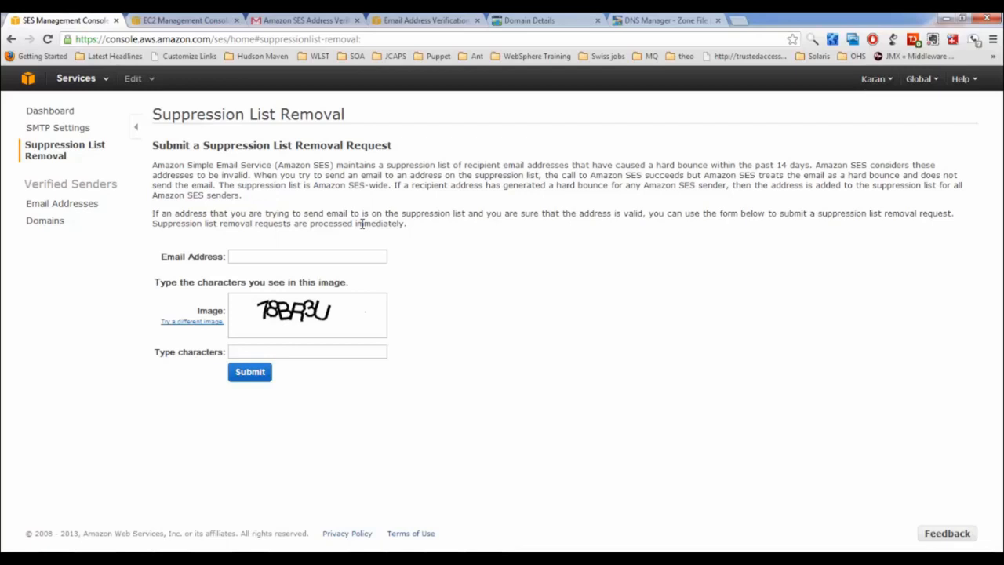
# Go back to the SES dashboard overview and bring the root PuTTY terminal forward
pyautogui.click(262, 260)
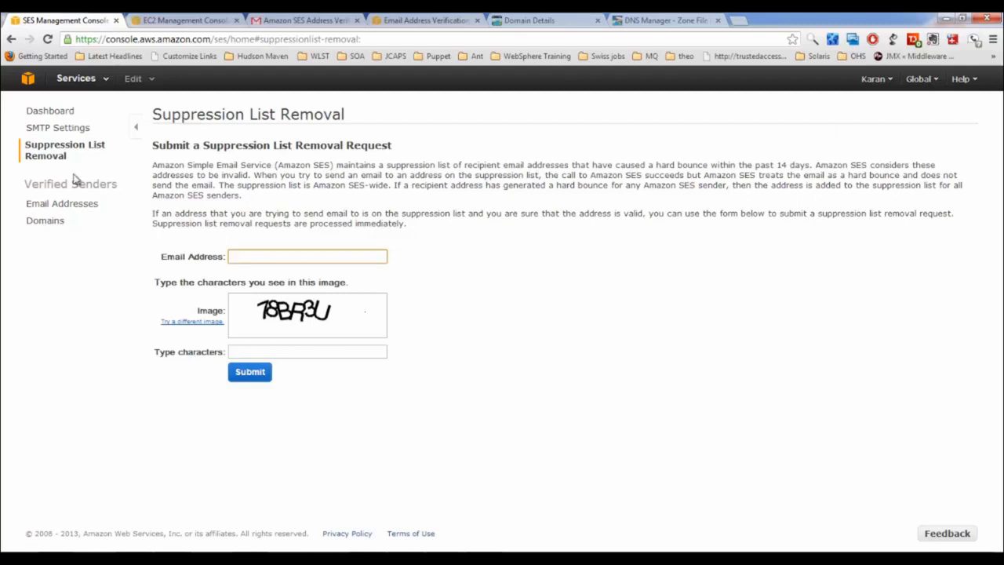
pyautogui.click(51, 111)
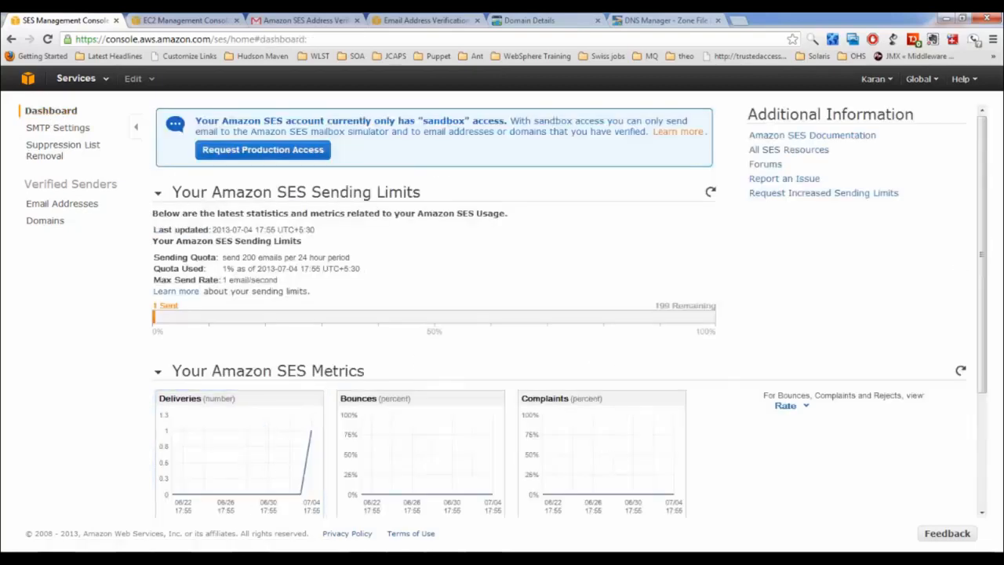
pyautogui.click(245, 557)
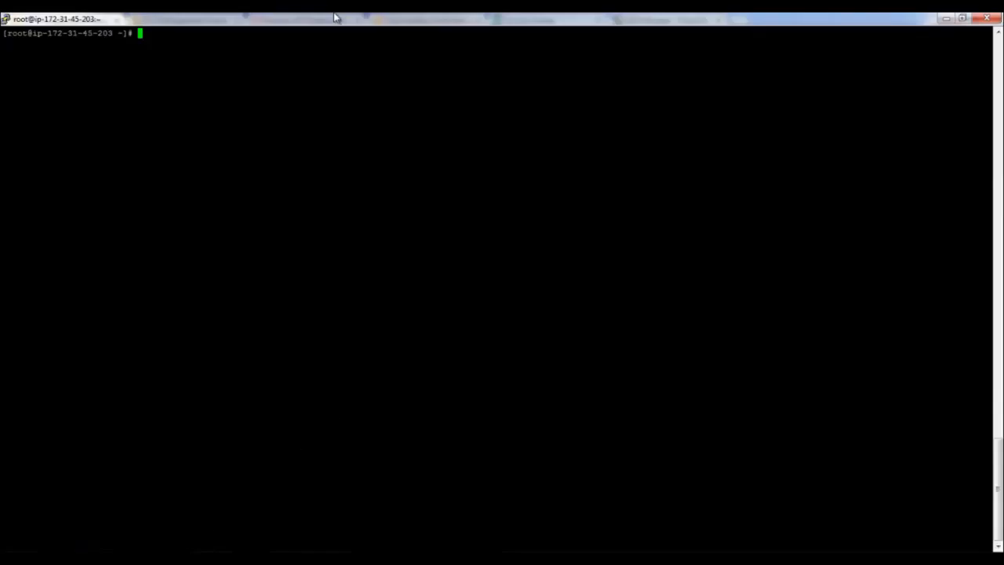
# Restore and enlarge the PuTTY window over the dashboard, cancelling the half-typed cat command
pyautogui.doubleClick(333, 24)
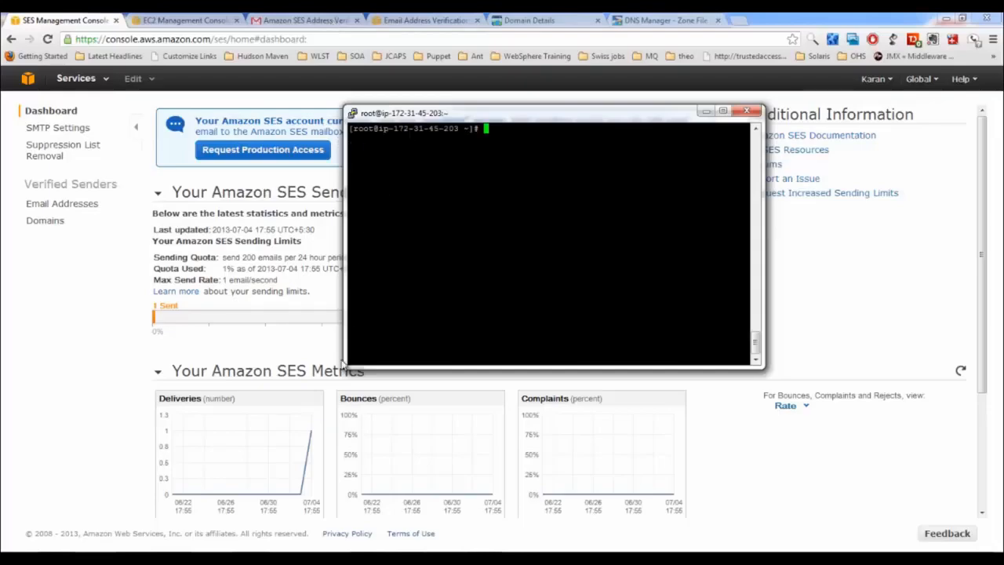
pyautogui.moveTo(342, 364); pyautogui.dragTo(168, 418)
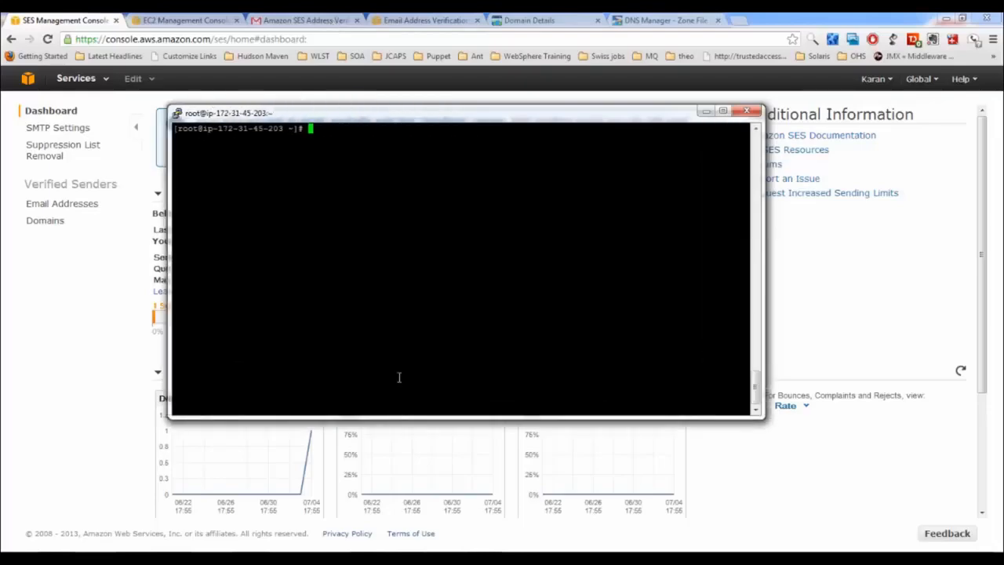
pyautogui.write('cat email')
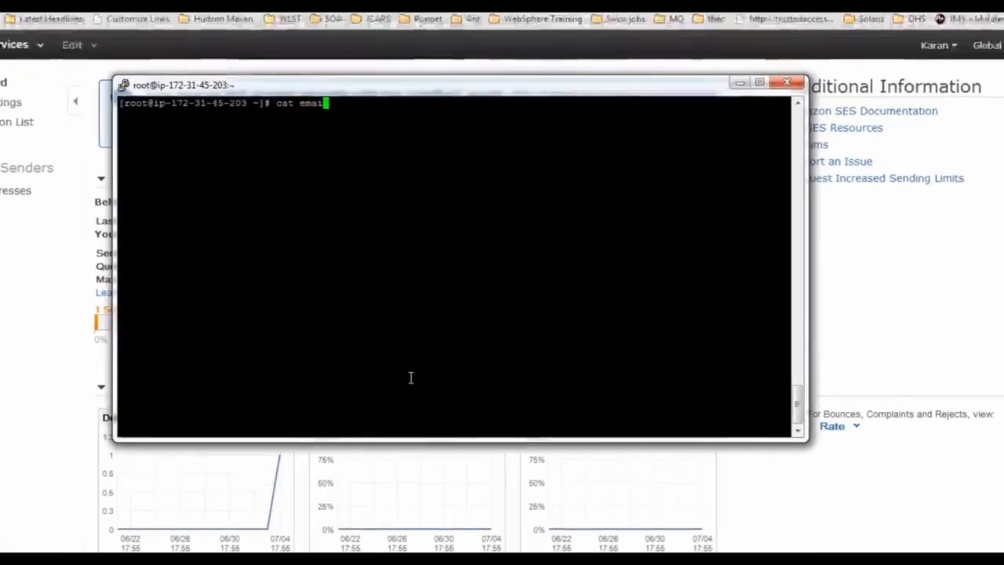
pyautogui.write('.p')
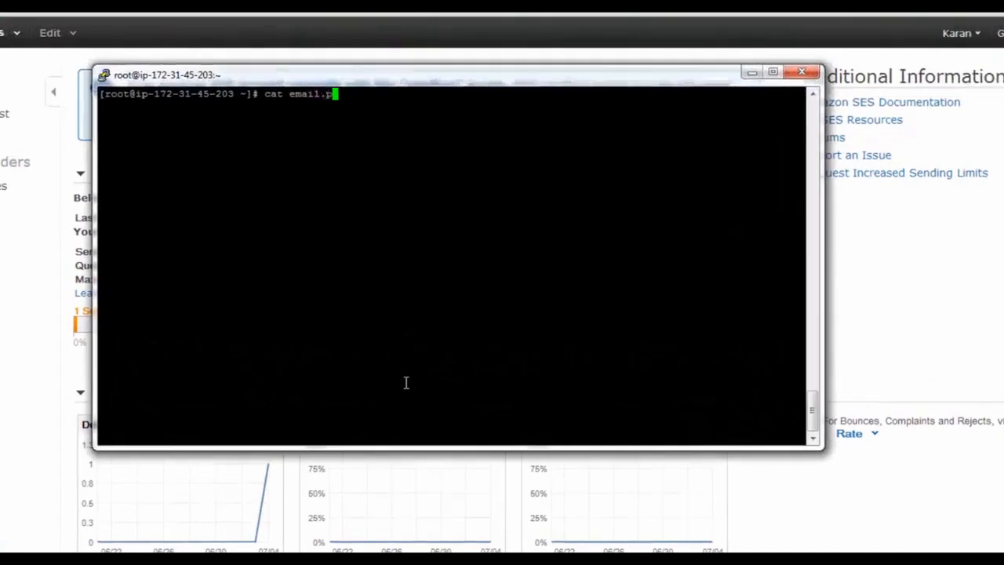
pyautogui.hotkey('ctrl', 'c')
# Change to the root directory and print the full contents of email.php
pyautogui.write('cd /')
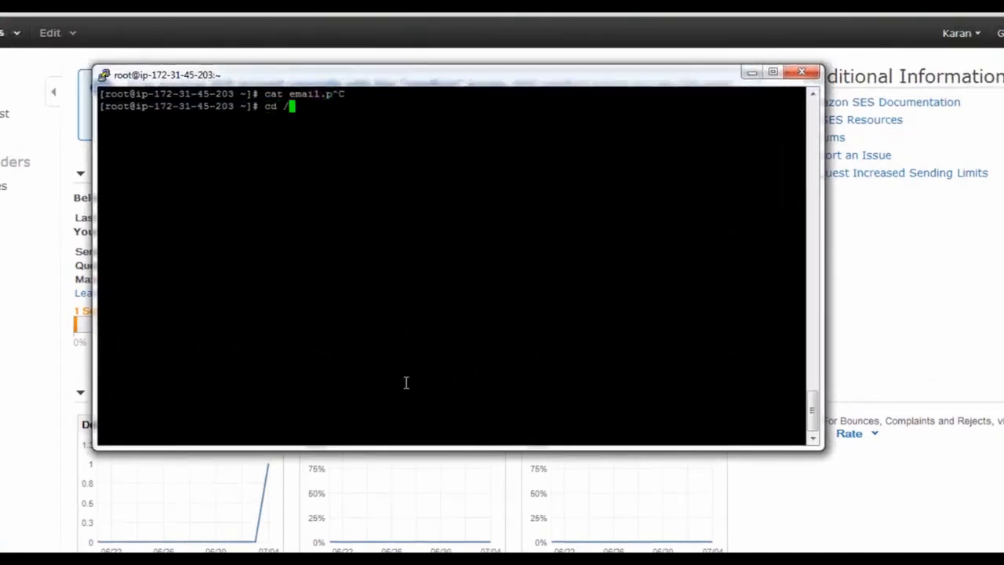
pyautogui.press('Return')
pyautogui.write('cat email.')
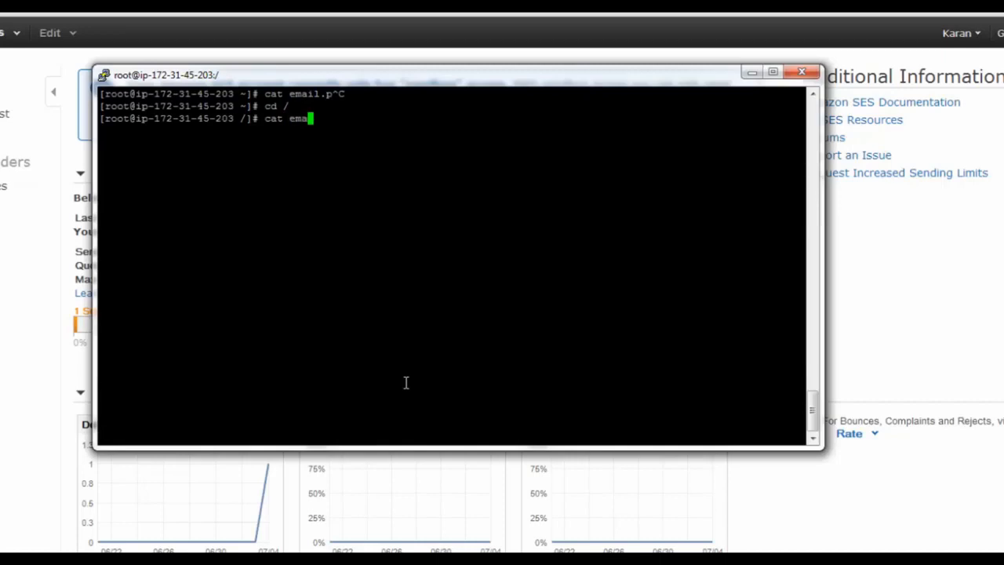
pyautogui.press('Tab')
pyautogui.press('Return')
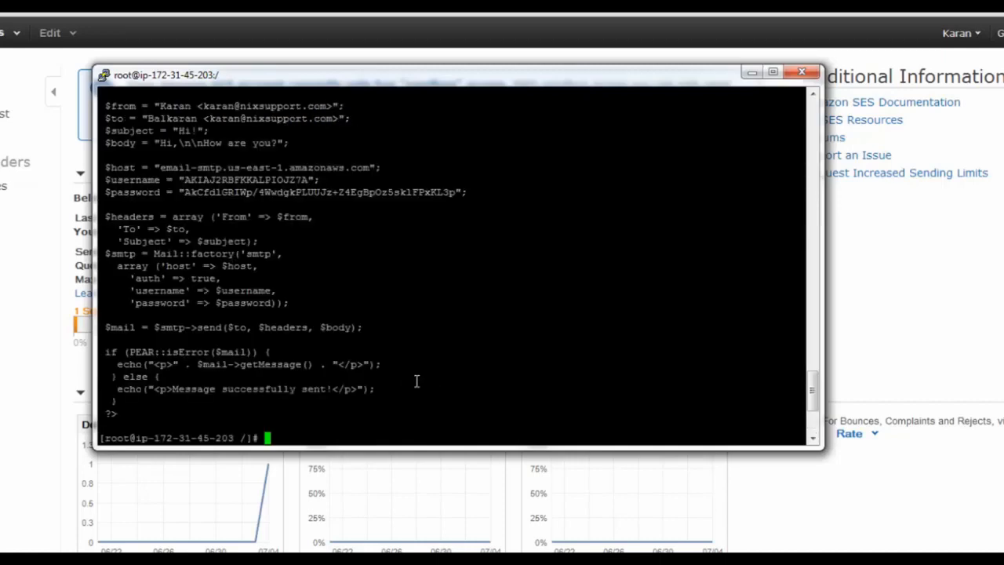
pyautogui.scroll(10, 417, 381)
pyautogui.scroll(-9, 416, 380)
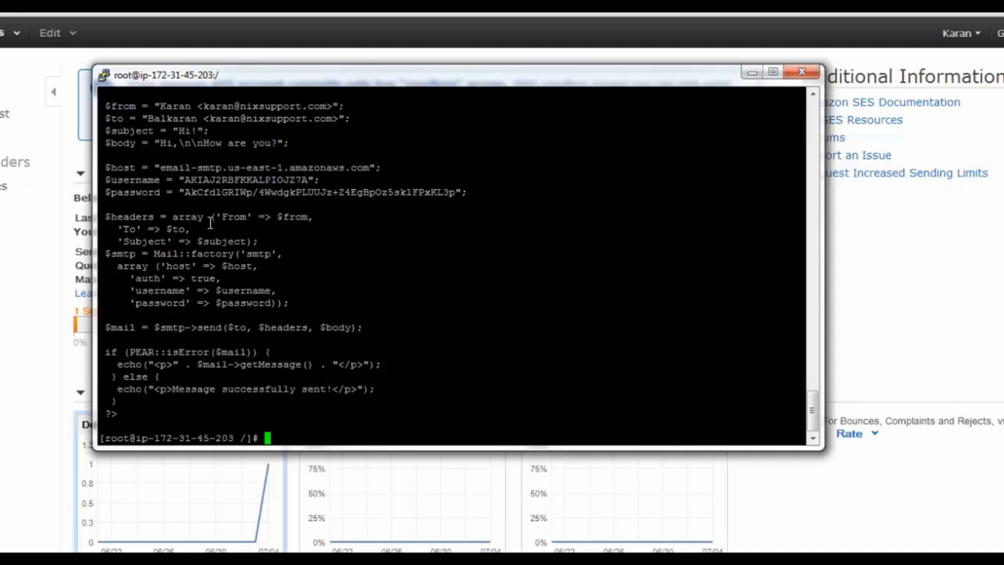
# Open email.php in vi and move to the recipient on the $to line
pyautogui.write('vi email.php')
pyautogui.press('Return')
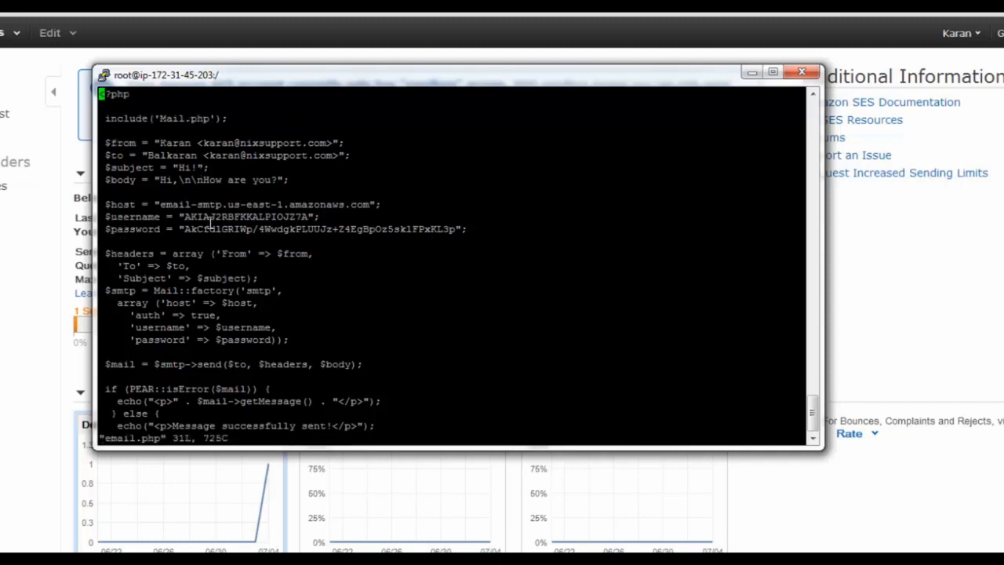
pyautogui.press('Down')
pyautogui.press('Down')
pyautogui.press('Down')
pyautogui.press('Down')
pyautogui.press('Down')
pyautogui.press('Right')
pyautogui.press('Right')
pyautogui.press('Right')
pyautogui.press('Right')
pyautogui.press('Right')
pyautogui.press('Right')
pyautogui.press('Right')
pyautogui.press('Right')
pyautogui.press('Left')
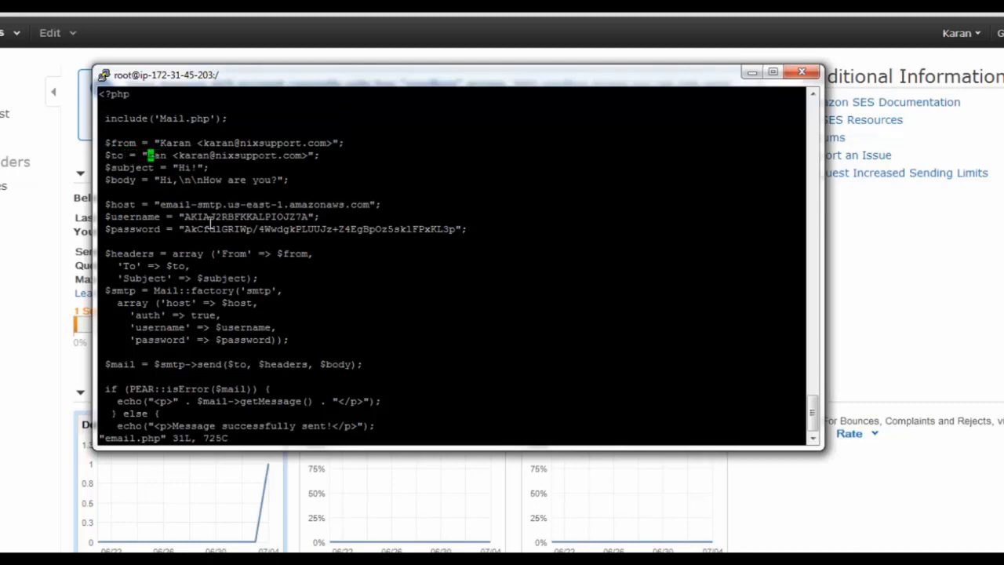
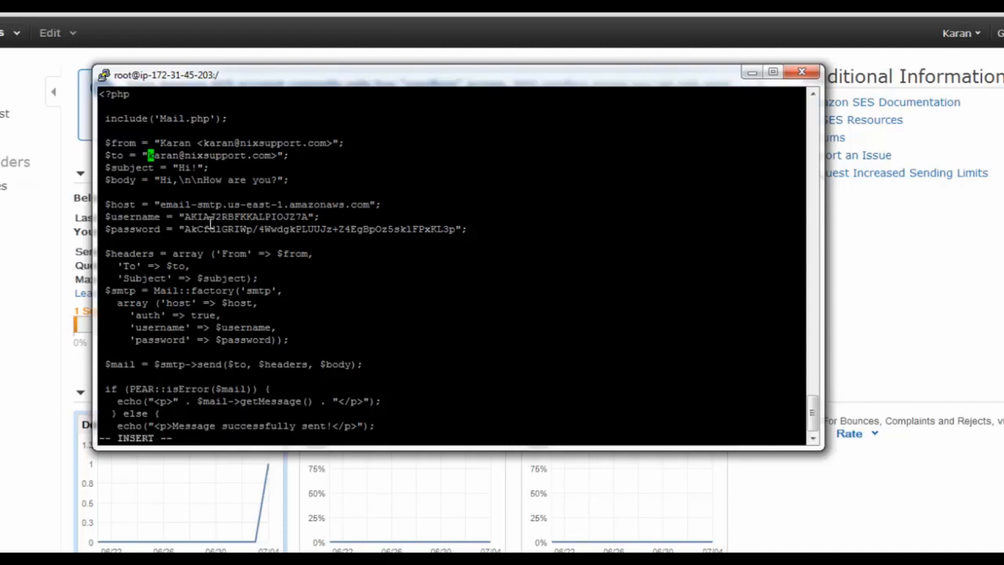
# Replace the $to recipient with the Admin name and the admin mailbox on nixsupport.com
pyautogui.press('Delete')
pyautogui.press('Delete')
pyautogui.press('Delete')
pyautogui.press('Delete')
pyautogui.press('Delete')
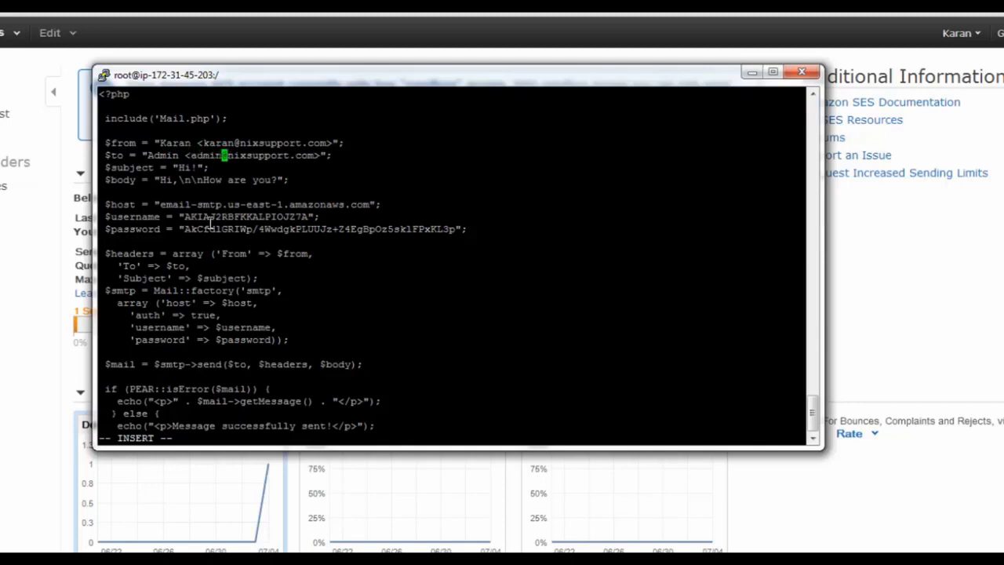
pyautogui.press('Down')
pyautogui.press('Down')
pyautogui.press('Down')
pyautogui.press('Down')
pyautogui.press('Down')
pyautogui.press('Down')
pyautogui.press('Down')
pyautogui.press('Down')
pyautogui.press('Down')
pyautogui.press('Down')
pyautogui.press('Down')
pyautogui.press('Down')
pyautogui.press('Down')
pyautogui.press('Down')
pyautogui.press('Down')
pyautogui.press('Down')
pyautogui.press('Down')
pyautogui.press('Down')
pyautogui.press('Down')
pyautogui.press('Down')
pyautogui.press('Down')
pyautogui.press('Down')
pyautogui.press('Down')
pyautogui.press('Up')
pyautogui.press('Up')
pyautogui.press('Up')
pyautogui.press('Up')
pyautogui.press('Up')
pyautogui.press('Up')
pyautogui.press('Up')
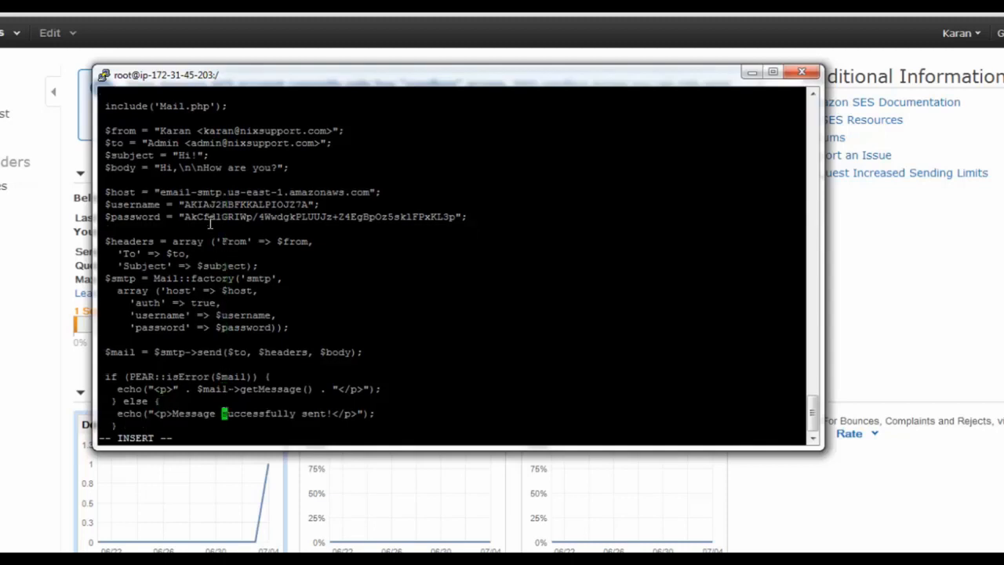
pyautogui.press('Up')
pyautogui.press('Up')
pyautogui.press('Up')
pyautogui.press('Up')
pyautogui.press('Up')
pyautogui.press('Up')
pyautogui.press('Up')
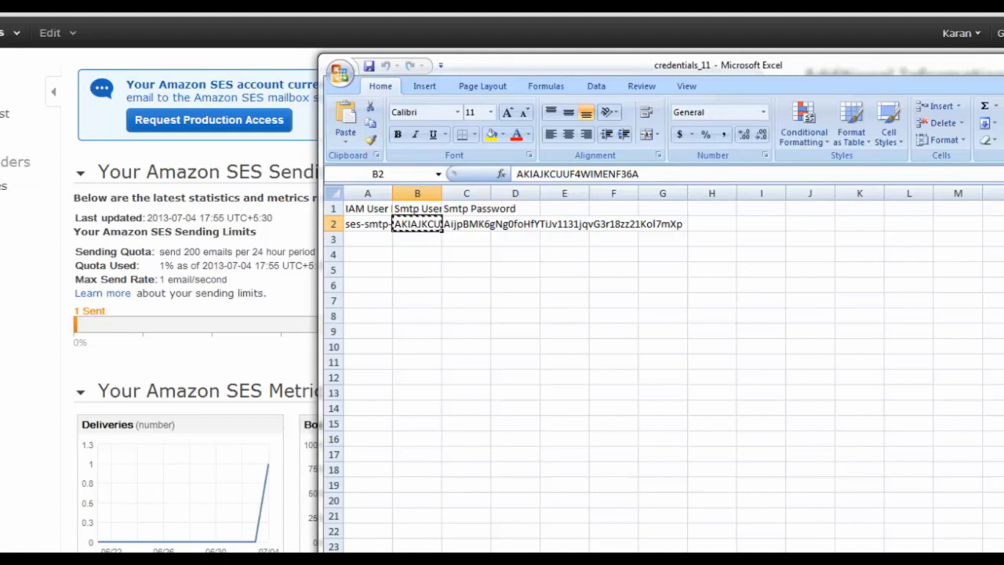
# Paste the new SES SMTP username into the $username line, deleting the old one
pyautogui.hotkey('alt', 'Tab')
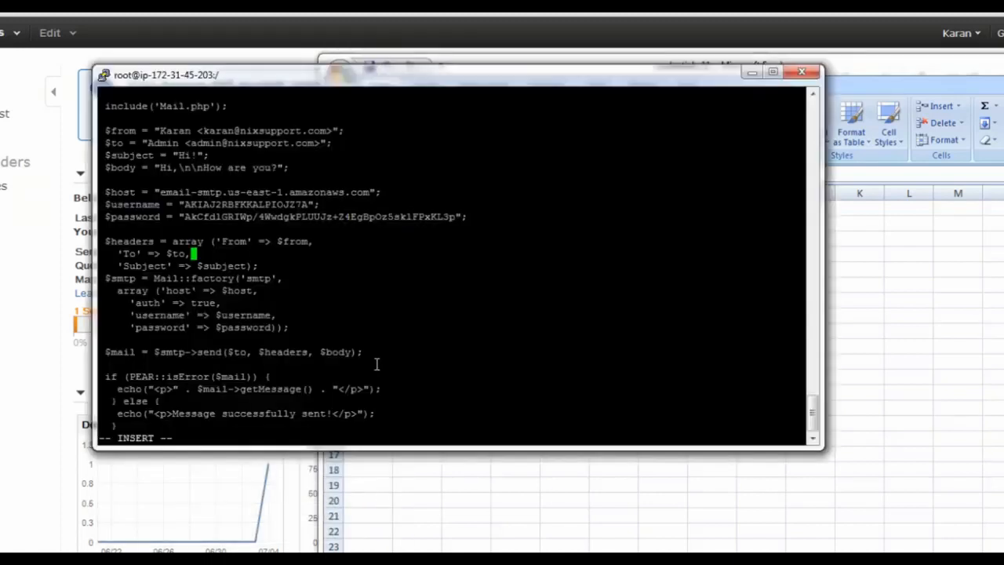
pyautogui.press('Up')
pyautogui.press('Up')
pyautogui.press('Up')
pyautogui.press('Up')
pyautogui.press('Left')
pyautogui.press('Left')
pyautogui.press('Left')
pyautogui.press('Left')
pyautogui.press('Left')
pyautogui.rightClick(453, 272)
pyautogui.press('BackSpace')
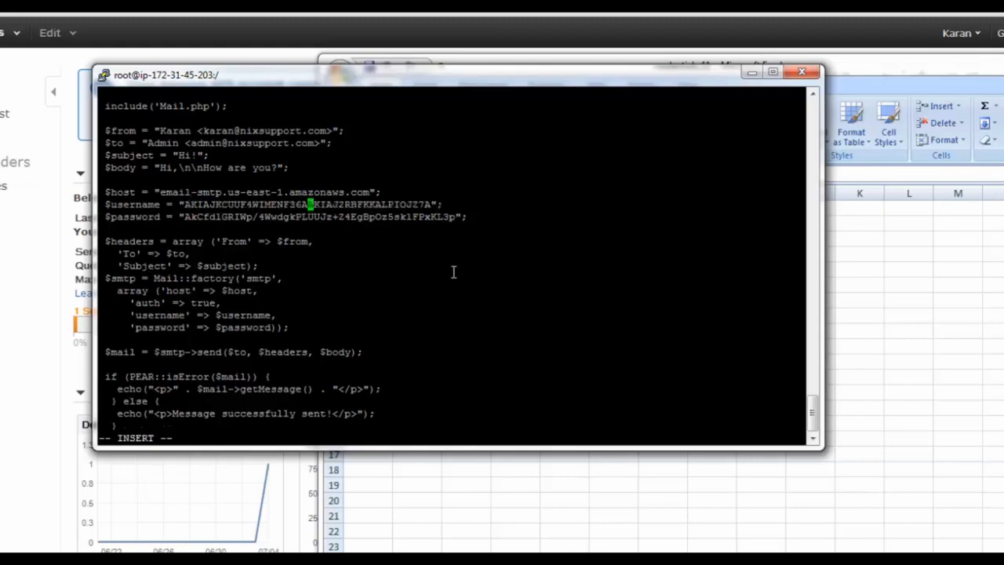
pyautogui.press('Escape')
pyautogui.hotkey('shift', 'd')
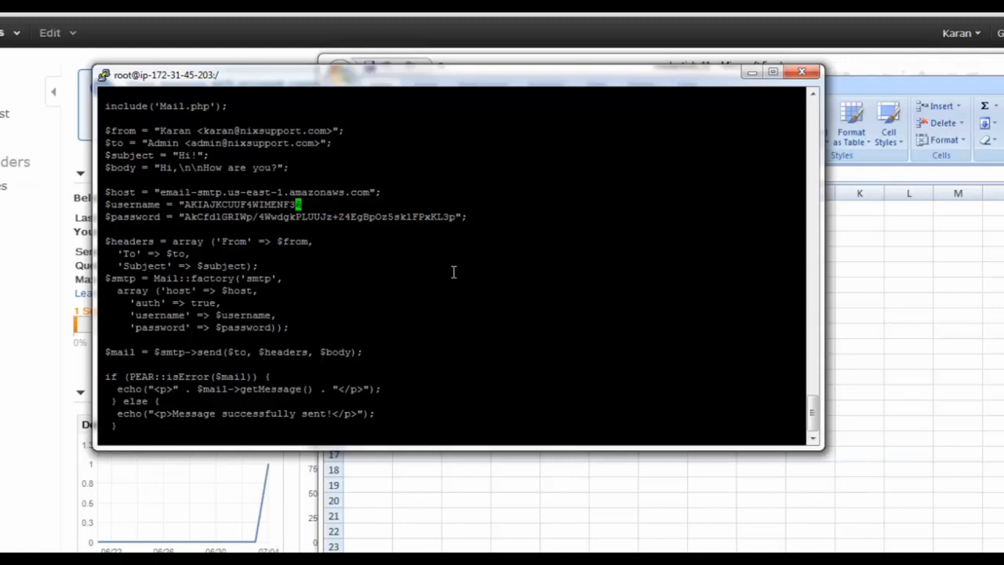
pyautogui.moveTo(442, 75); pyautogui.dragTo(481, 93)
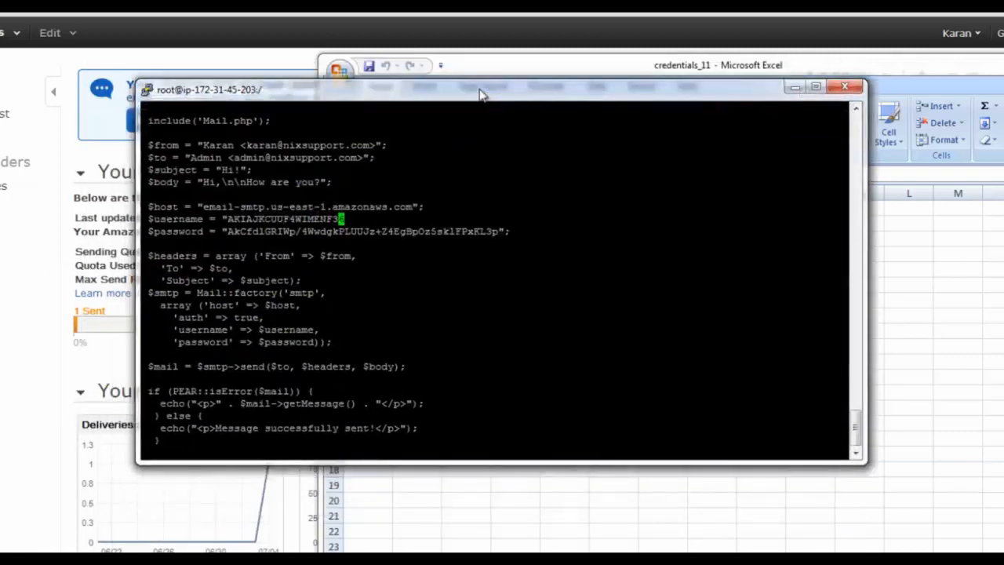
pyautogui.press('a')
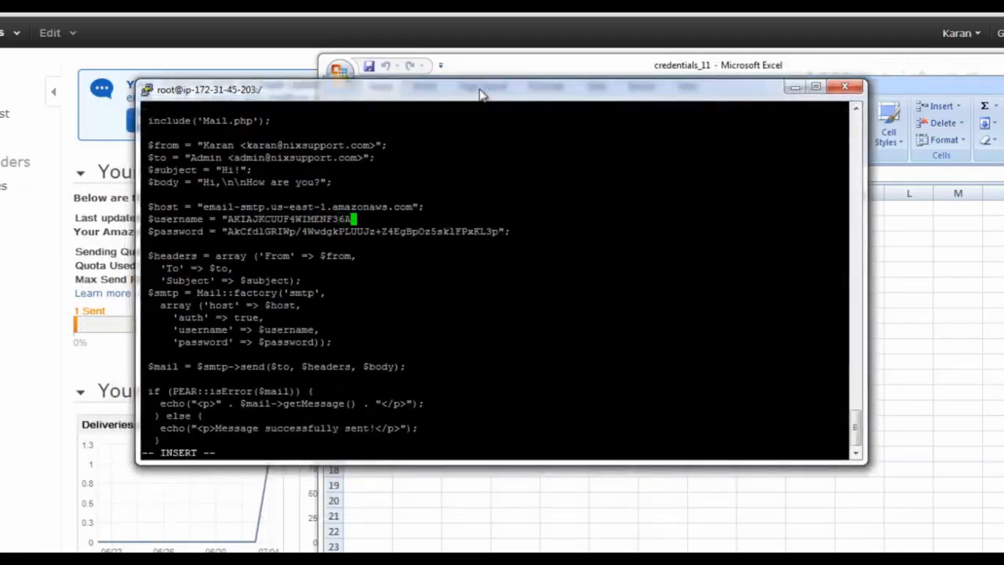
# Copy the SMTP password from the credentials_11 sheet and return to vi
pyautogui.click(466, 225)
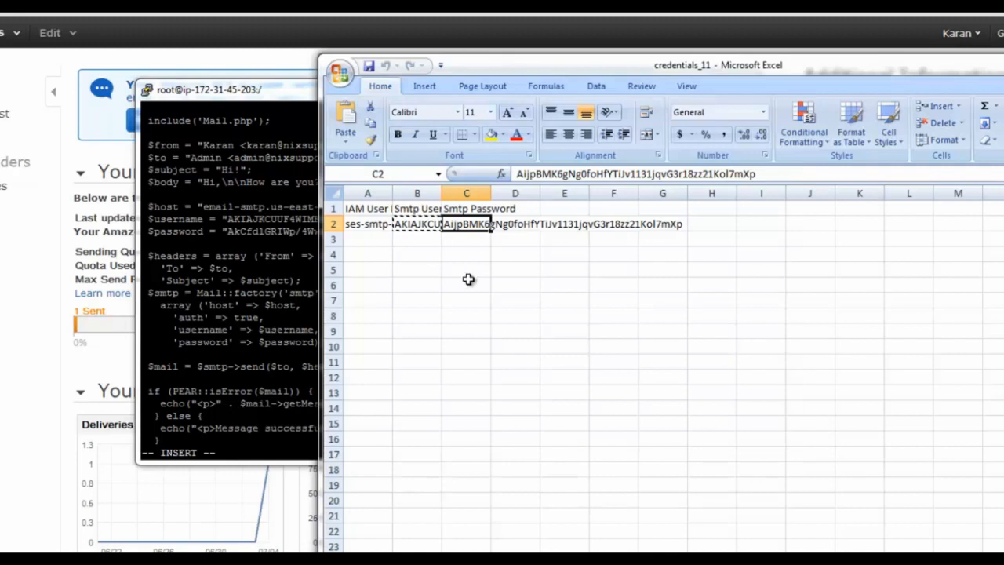
pyautogui.hotkey('ctrl', 'c')
pyautogui.hotkey('alt', 'Tab')
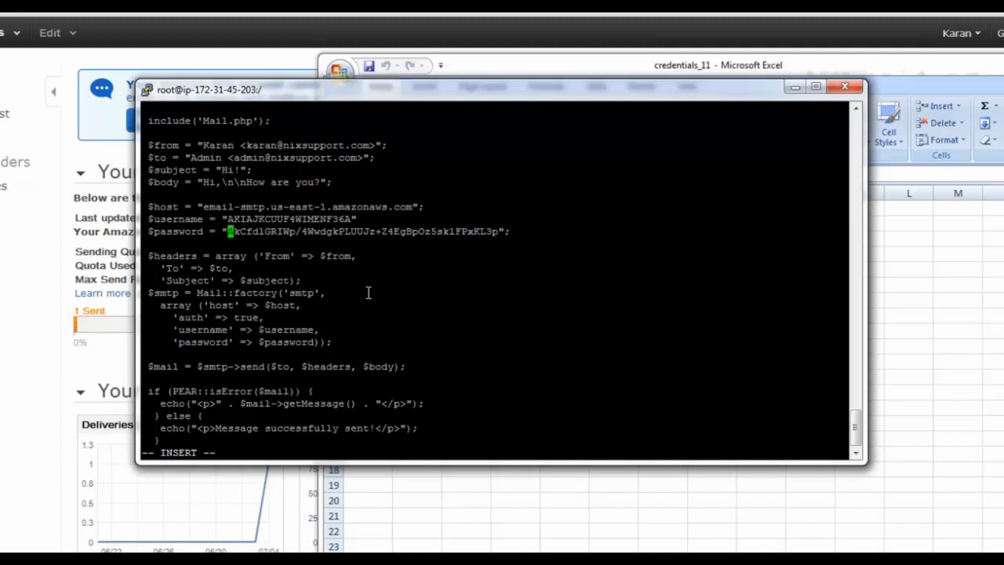
# Paste the new SES SMTP password into the $password line and delete the old value
pyautogui.rightClick(379, 285)
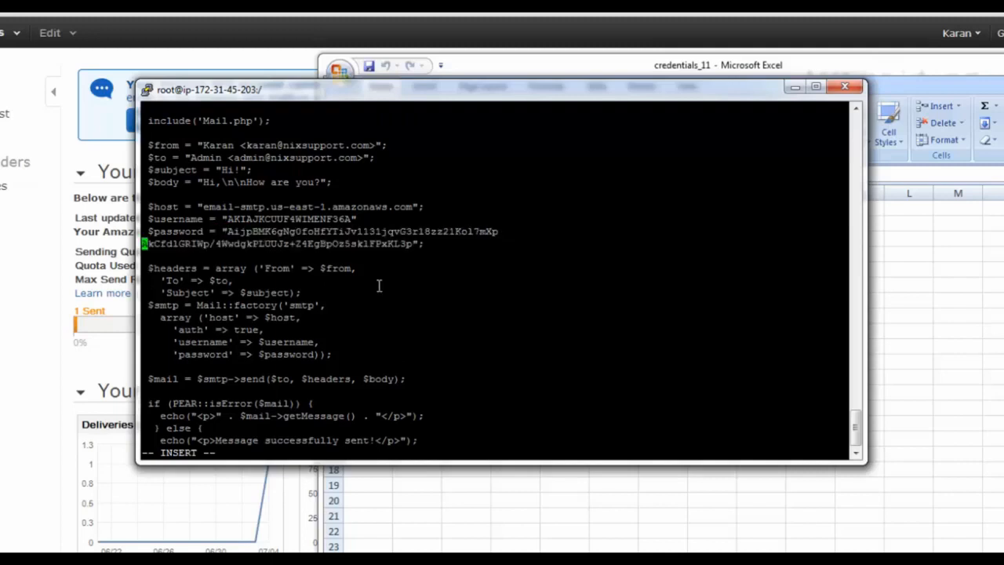
pyautogui.press('Escape')
pyautogui.hotkey('shift', 'd')
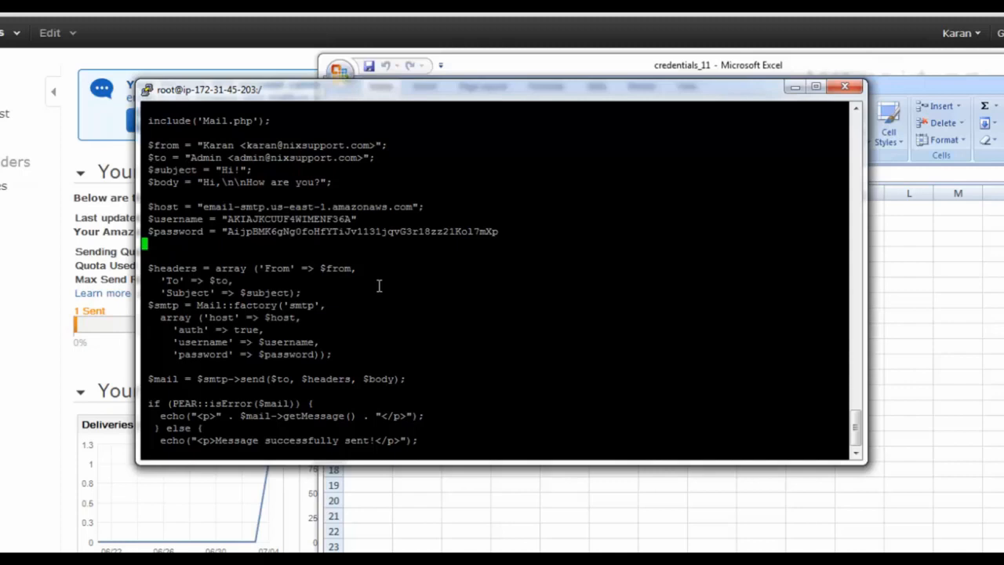
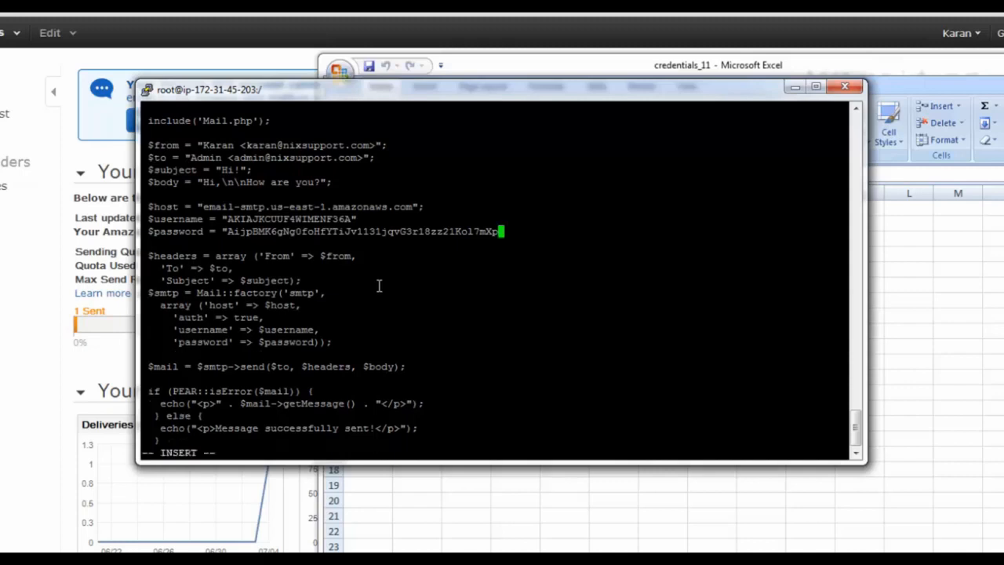
# Close the $password value with "; and move up to the end of the $username line
pyautogui.write('";')
pyautogui.press('Up')
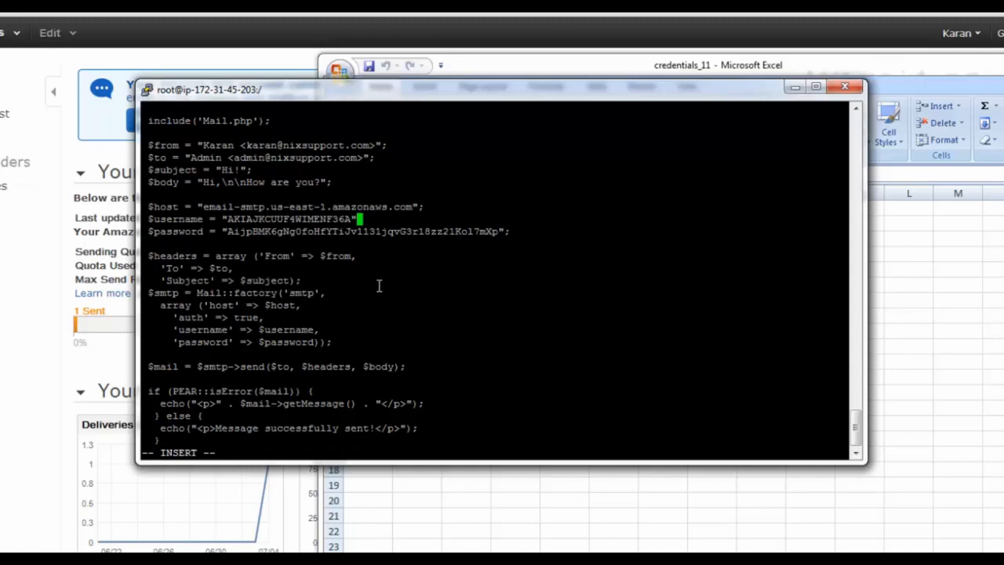
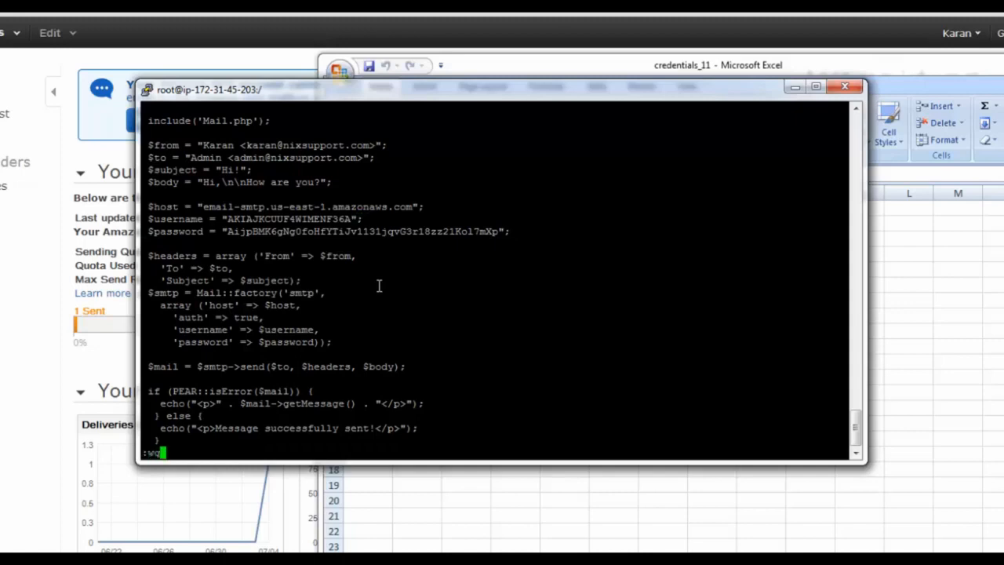
# Save email.php and quit vim with :wq, then run php email.php at the shell prompt
pyautogui.write(':wq')
pyautogui.press('Return')
pyautogui.write('php email.php')
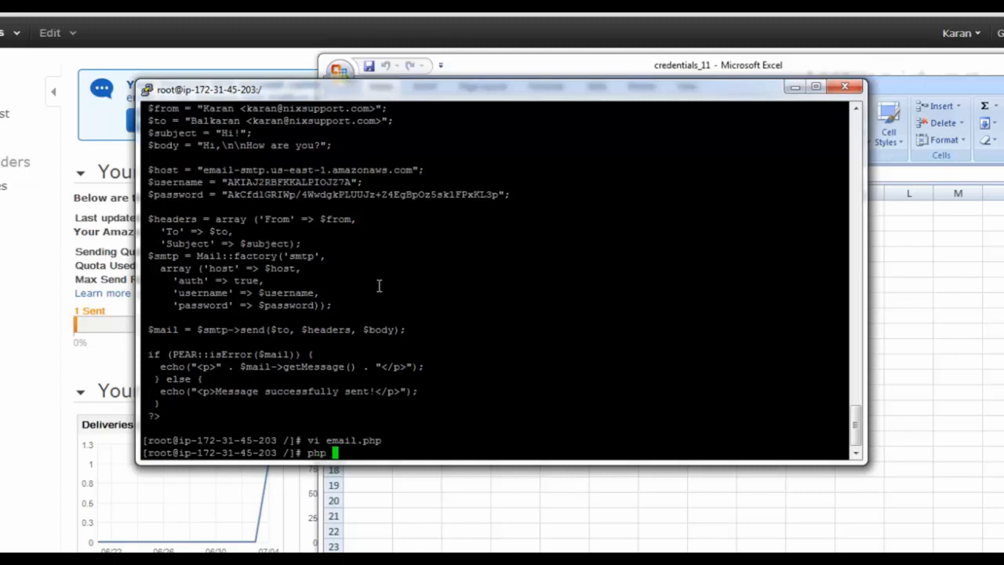
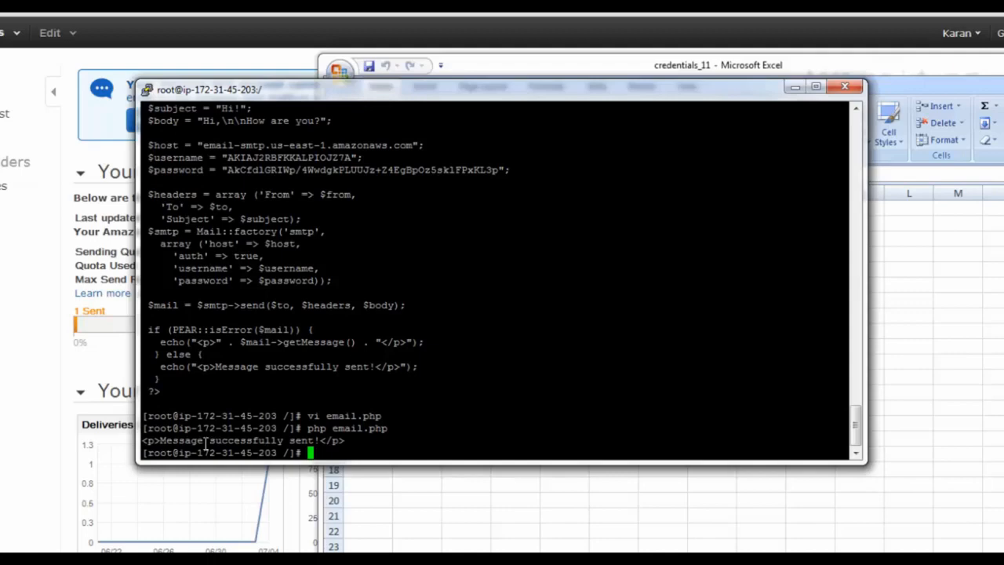
# Highlight the 'Message successfully sent' output, then minimize PuTTY and the spreadsheet to reveal the browser
pyautogui.moveTo(167, 441); pyautogui.dragTo(294, 437)
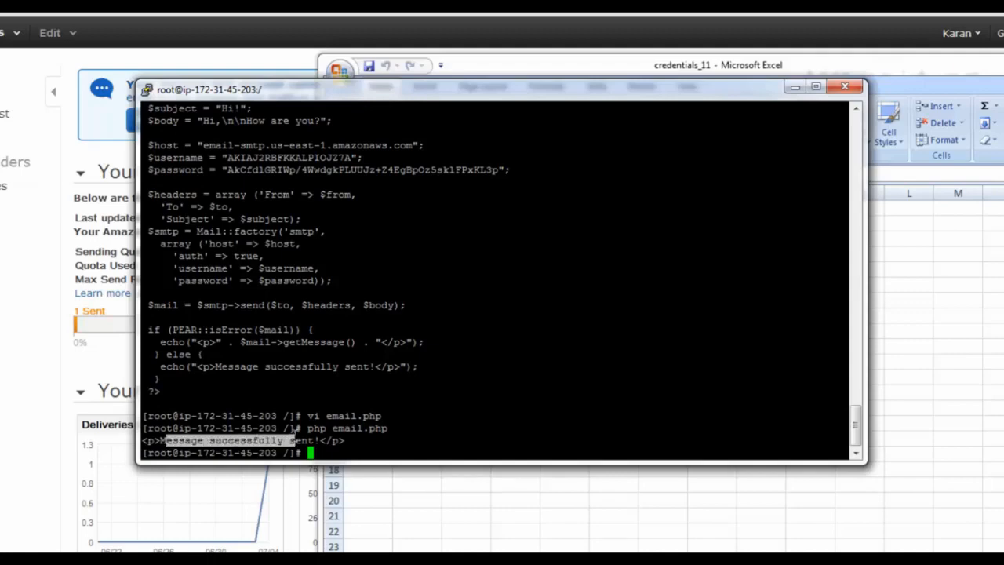
pyautogui.click(794, 87)
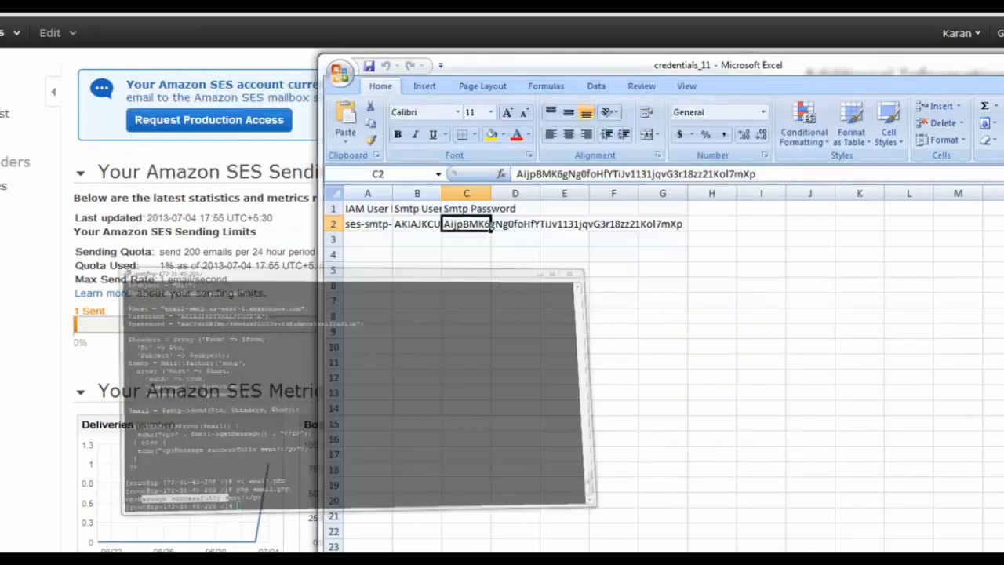
pyautogui.press('super+Down')
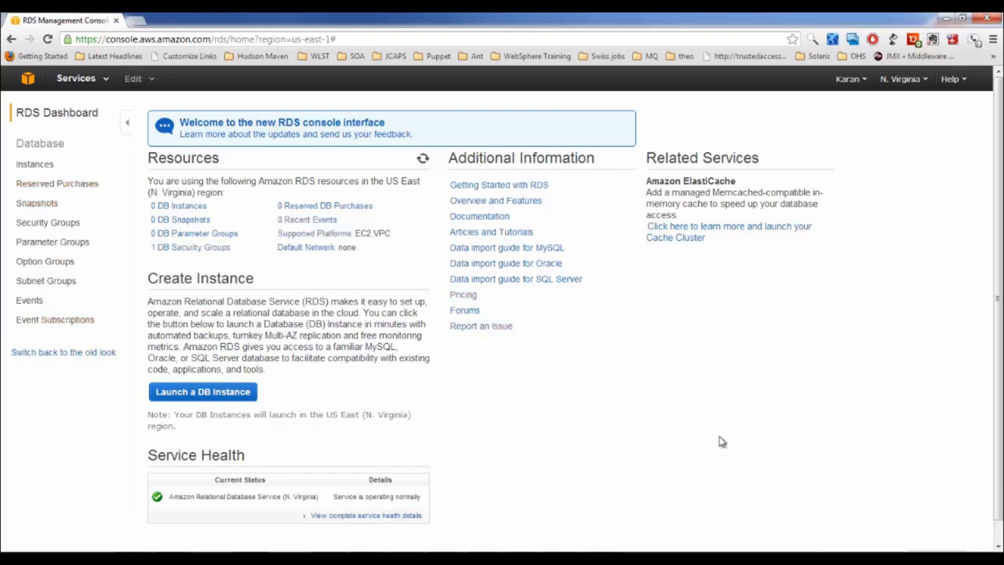
# Launch a new RDS DB instance and select MySQL as its database engine
pyautogui.click(200, 399)
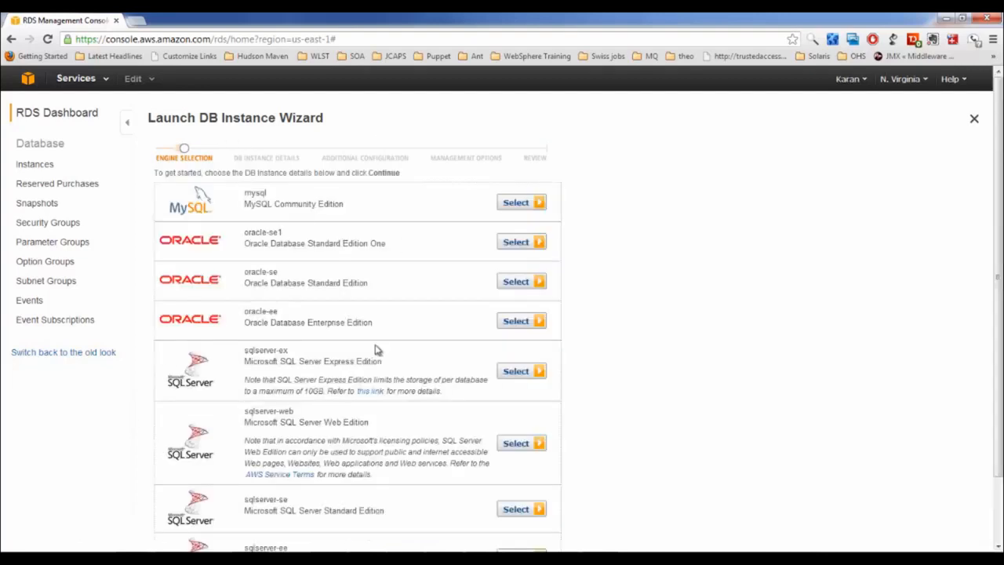
pyautogui.scroll(-1, 368, 301)
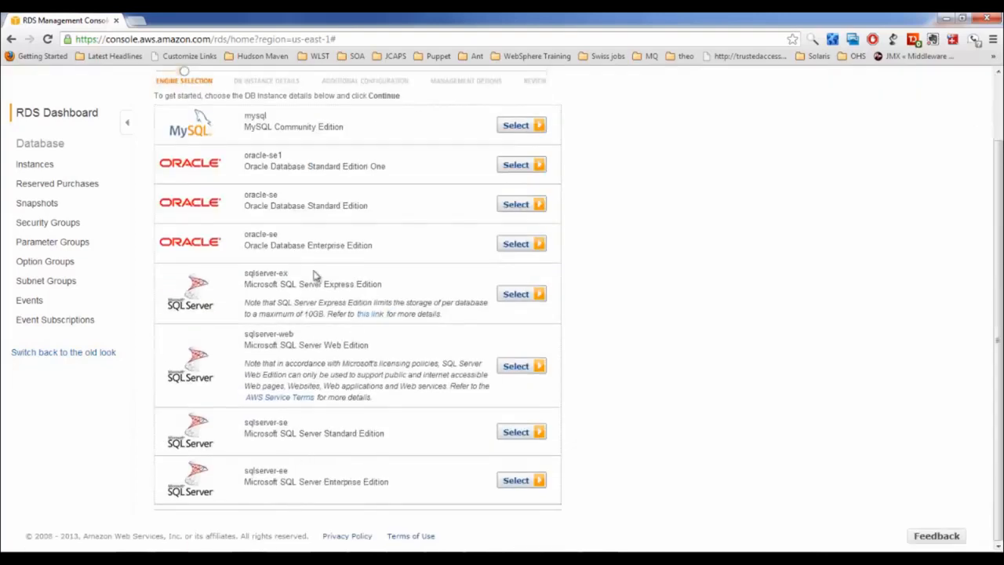
pyautogui.scroll(1, 270, 371)
pyautogui.scroll(-1, 270, 370)
pyautogui.scroll(1, 305, 478)
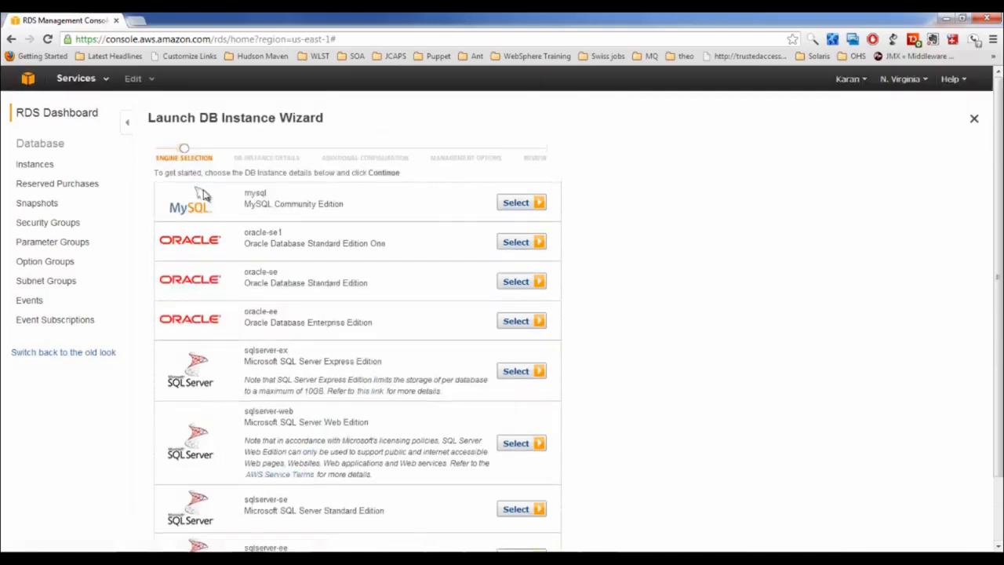
pyautogui.click(524, 206)
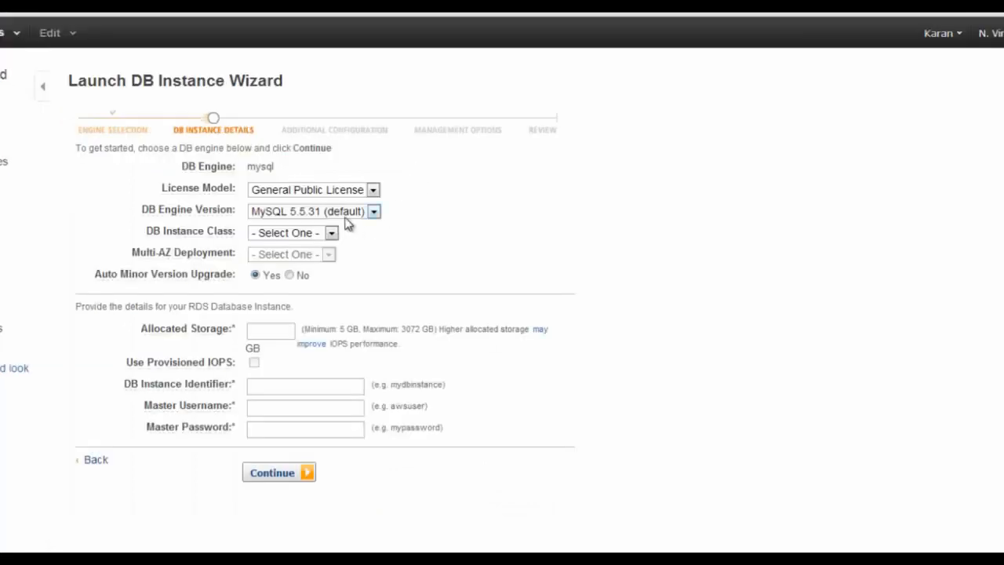
# Keep MySQL engine version 5.5.31 and choose the db.t1.micro instance class
pyautogui.click(347, 212)
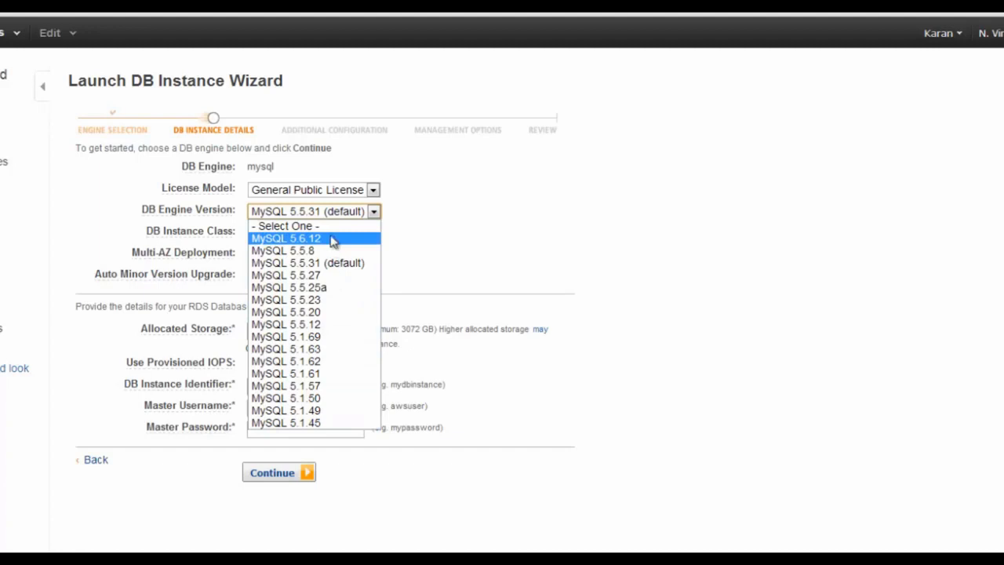
pyautogui.click(338, 268)
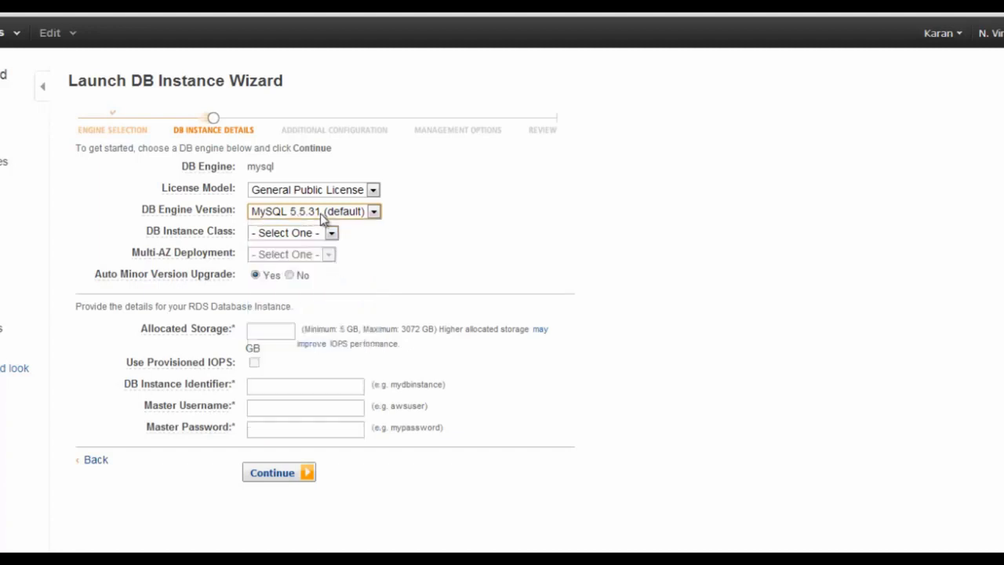
pyautogui.click(305, 237)
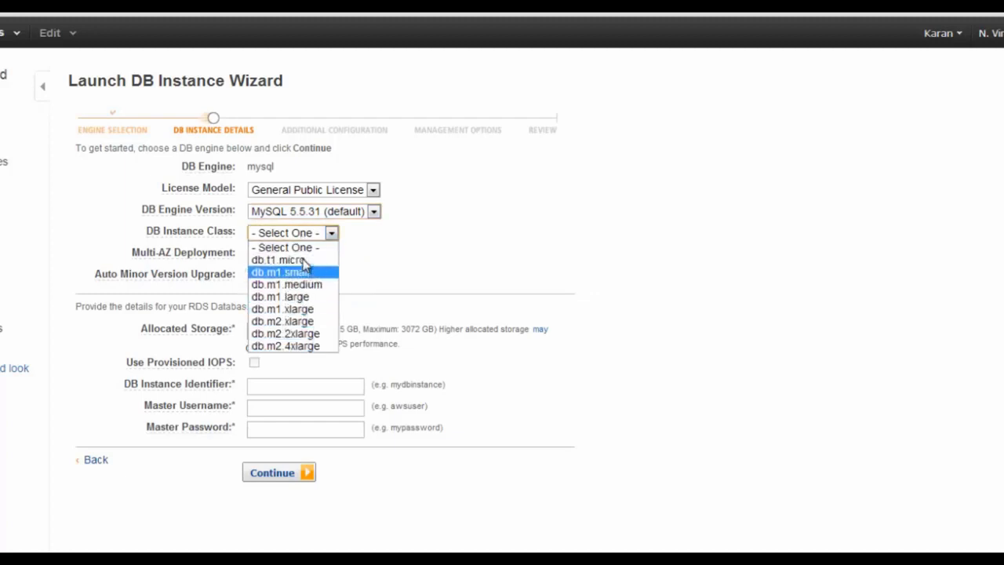
pyautogui.click(304, 261)
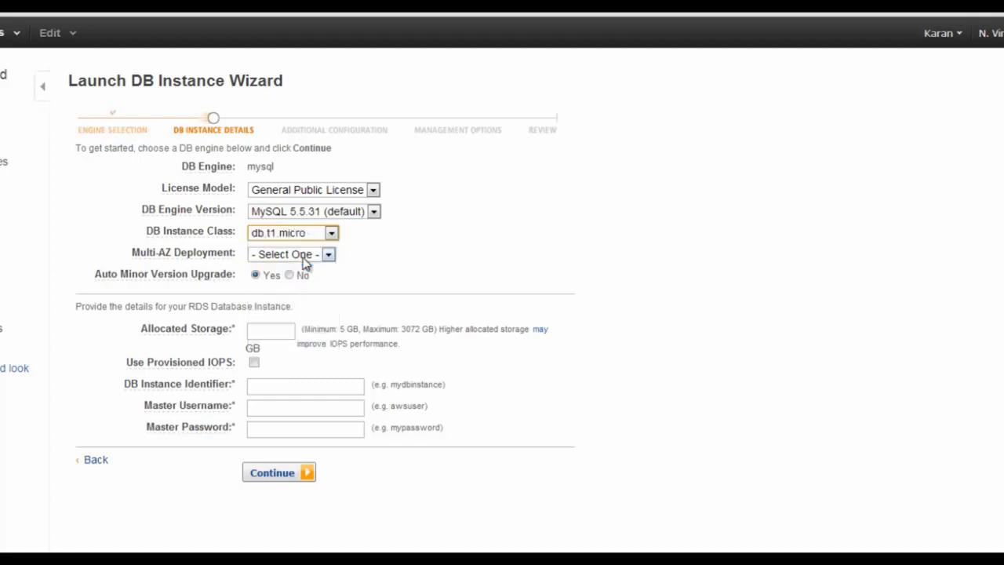
# Set both Multi-AZ Deployment and Auto Minor Version Upgrade to No
pyautogui.click(308, 256)
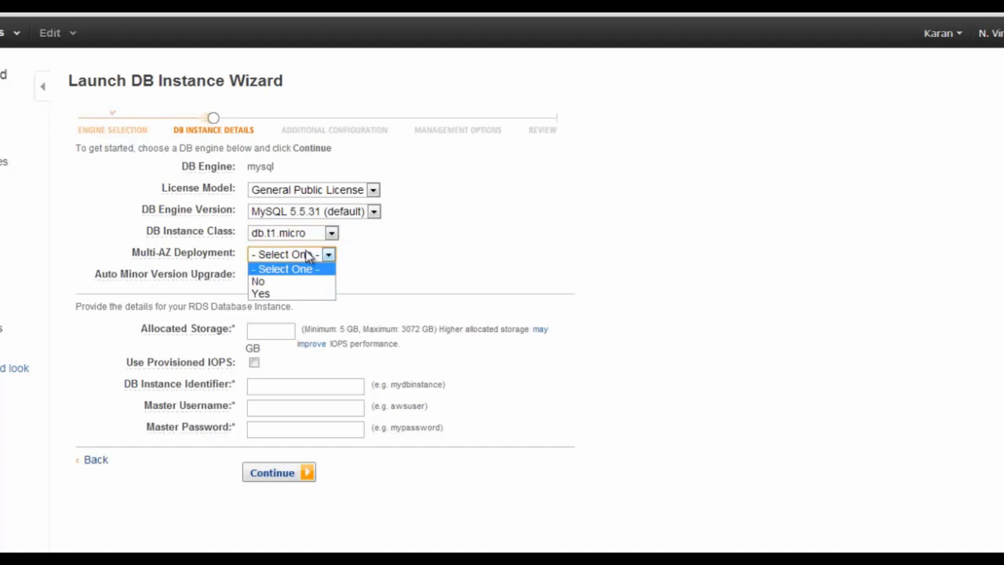
pyautogui.click(313, 292)
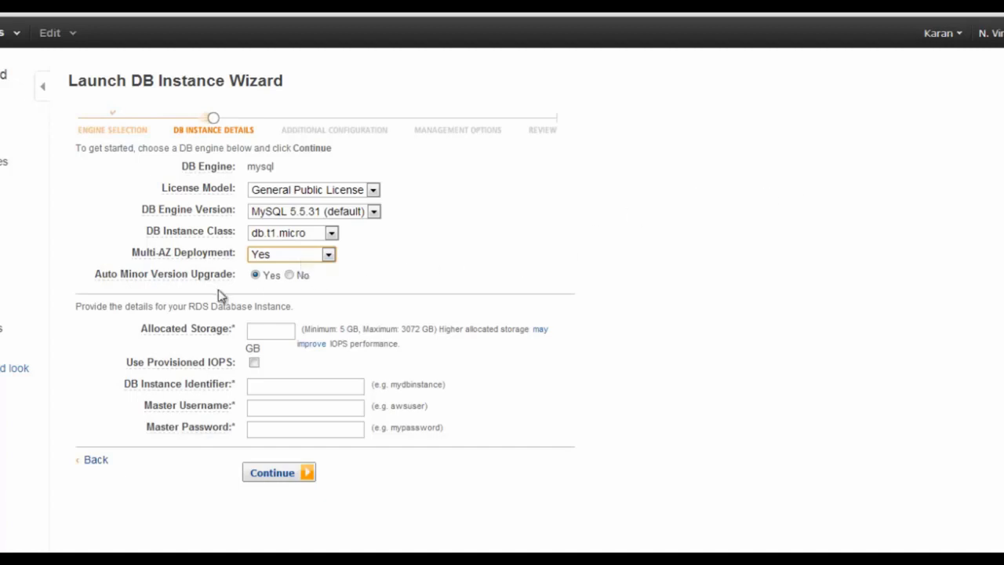
pyautogui.click(309, 256)
pyautogui.click(298, 282)
pyautogui.moveTo(206, 285)
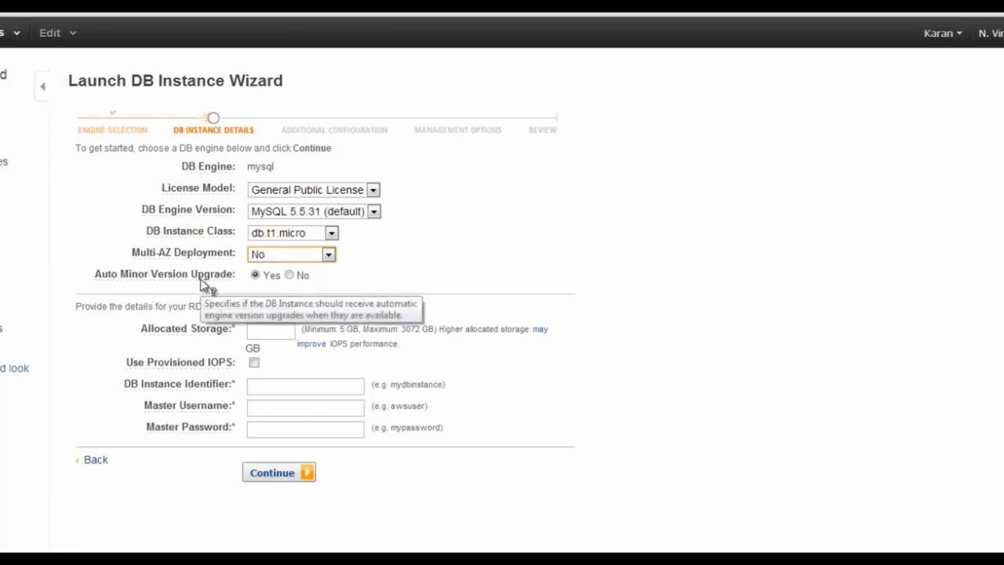
pyautogui.click(365, 211)
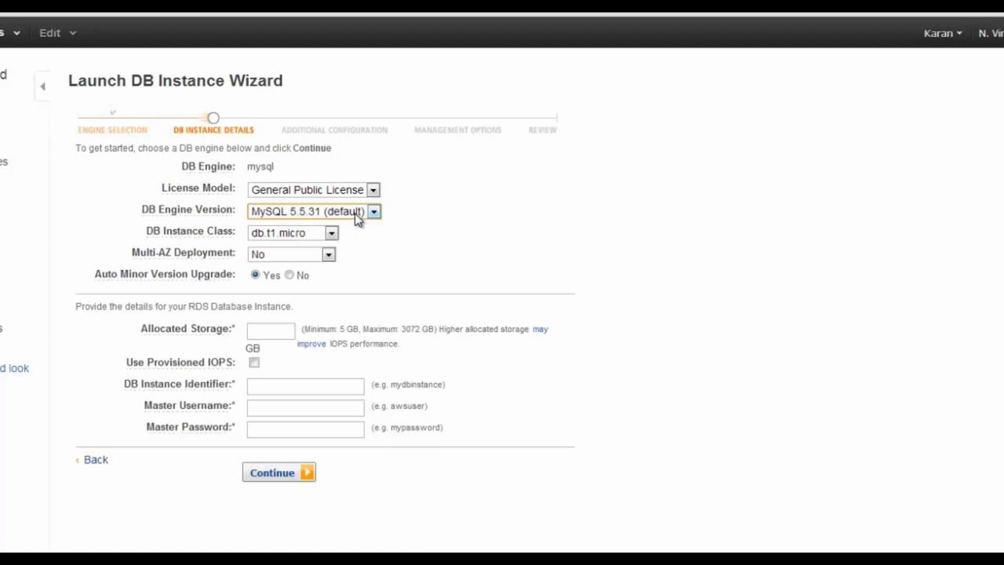
pyautogui.click(289, 274)
# Set allocated storage to 5 GB, trying Provisioned IOPS and then turning it back off
pyautogui.press('Tab')
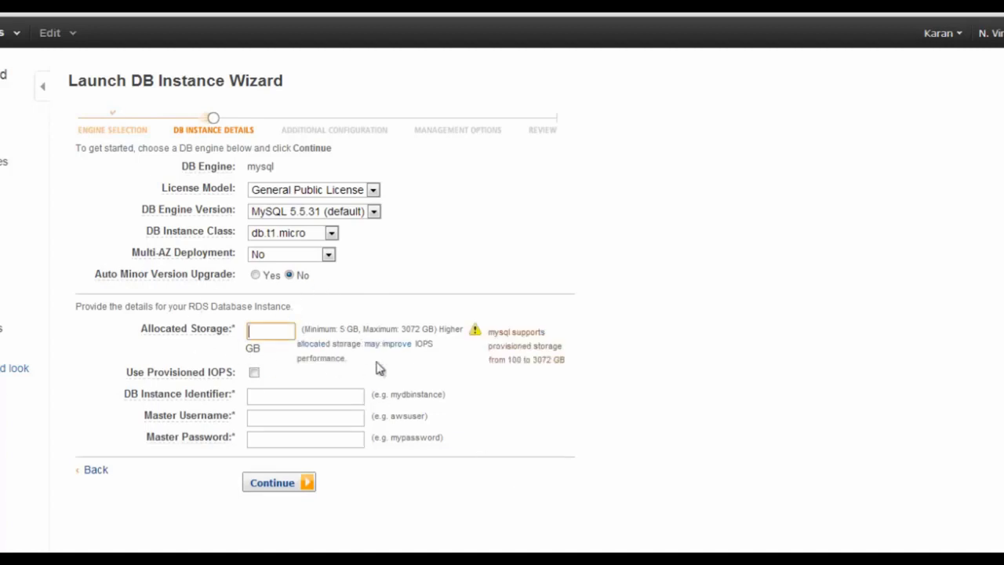
pyautogui.click(295, 375)
pyautogui.moveTo(154, 363); pyautogui.dragTo(233, 362)
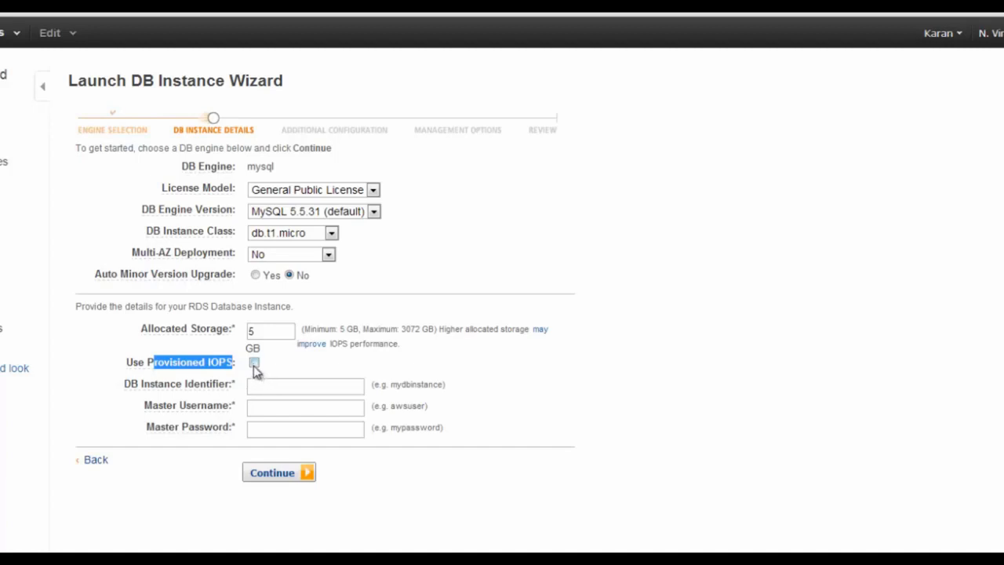
pyautogui.click(254, 363)
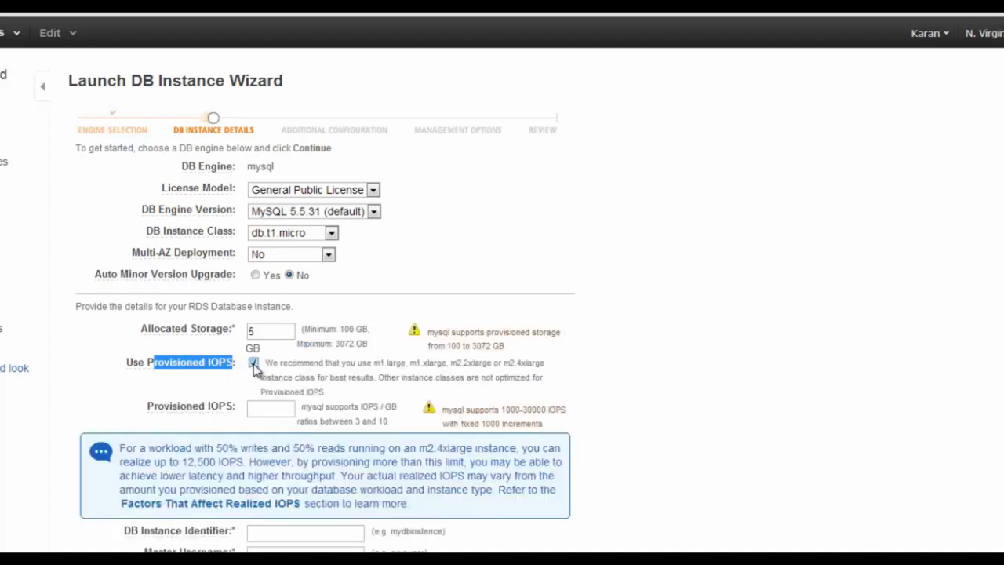
pyautogui.click(265, 410)
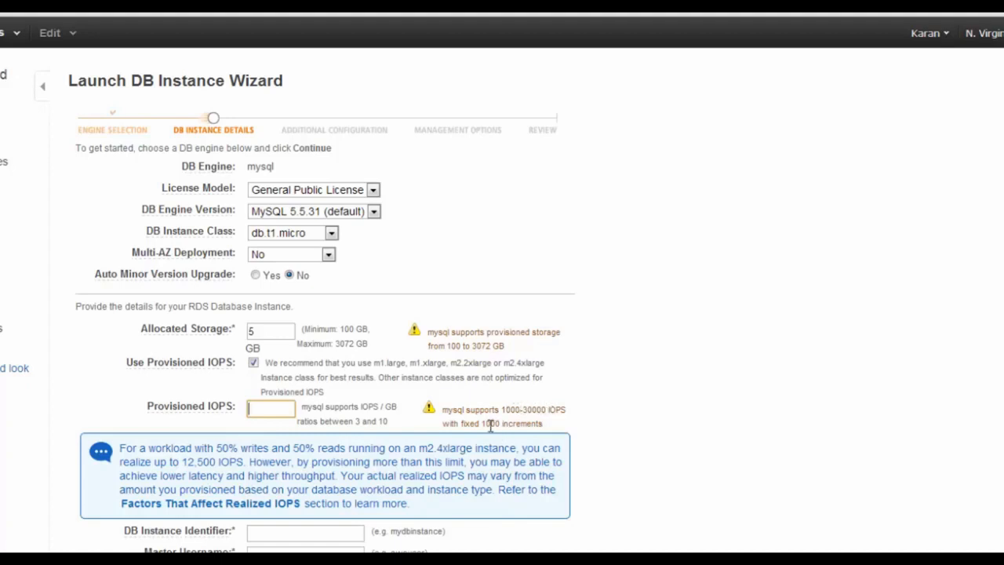
pyautogui.click(253, 362)
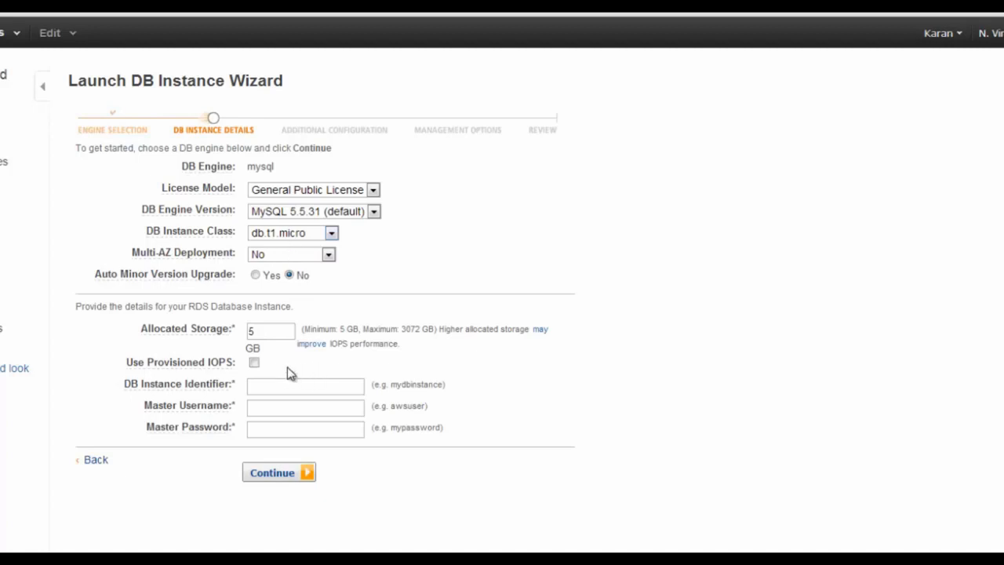
# Enter identifier mytestdb, a master username and a valid password, then continue to Additional Configuration
pyautogui.click(274, 386)
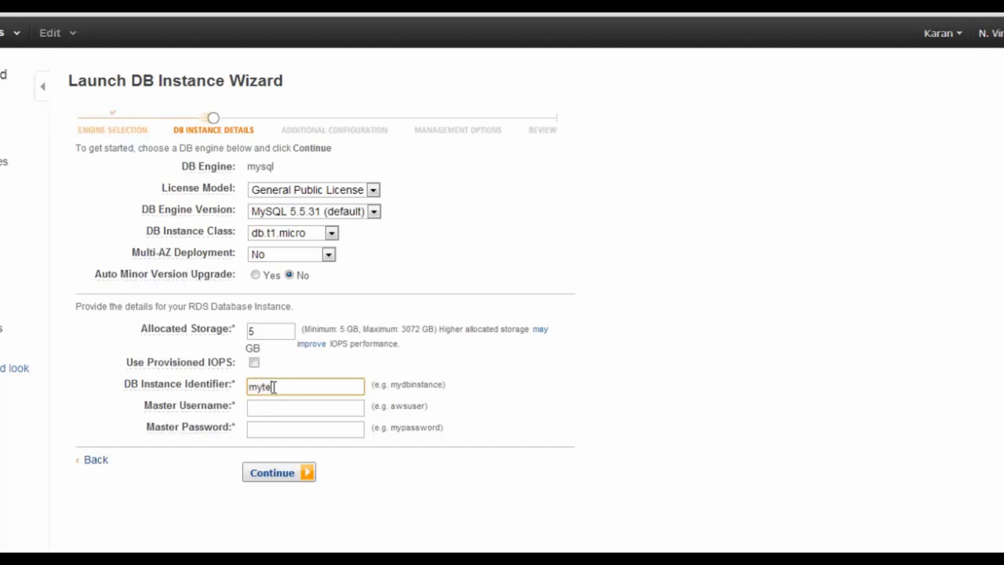
pyautogui.press('Tab')
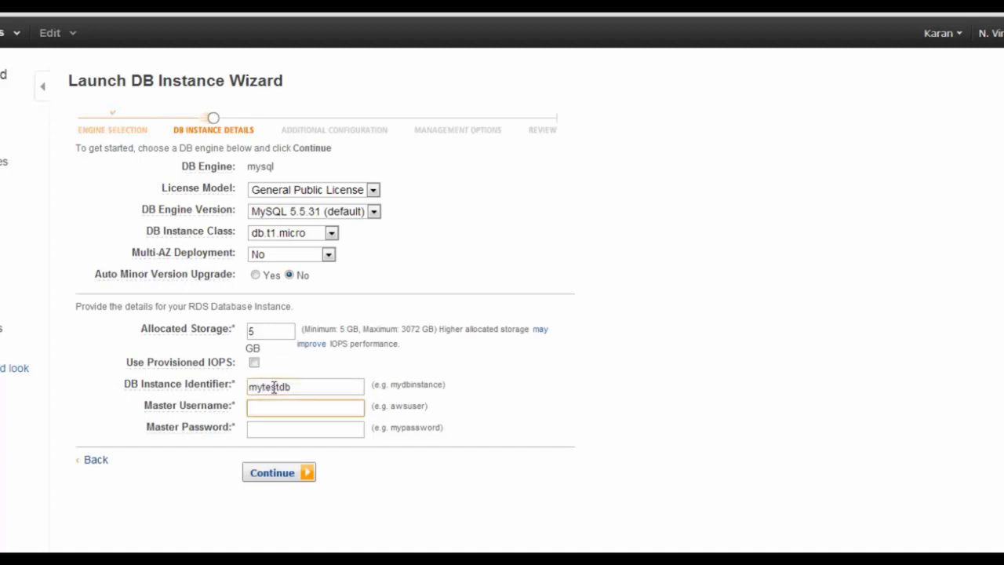
pyautogui.write('karanuser')
pyautogui.press('Tab')
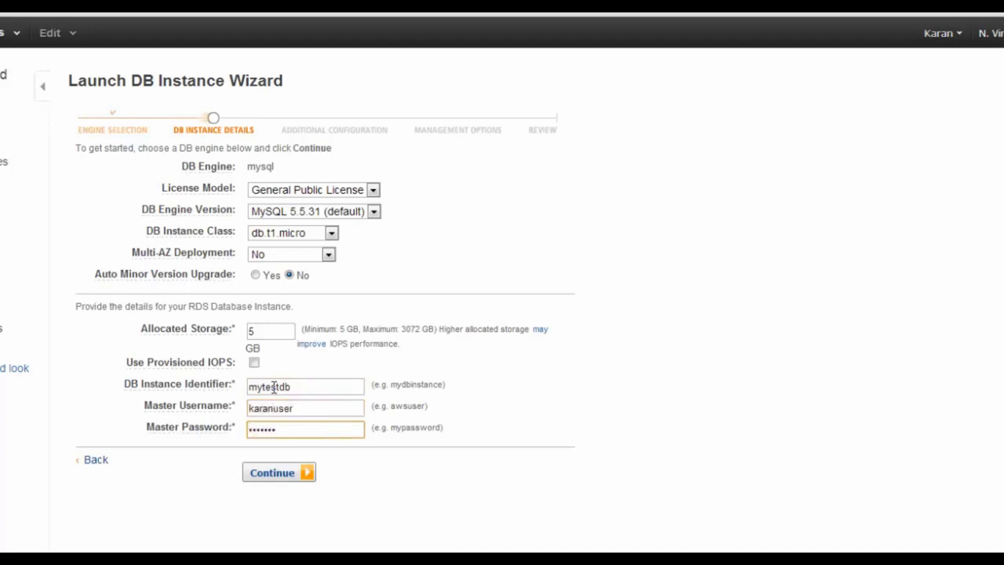
pyautogui.click(284, 476)
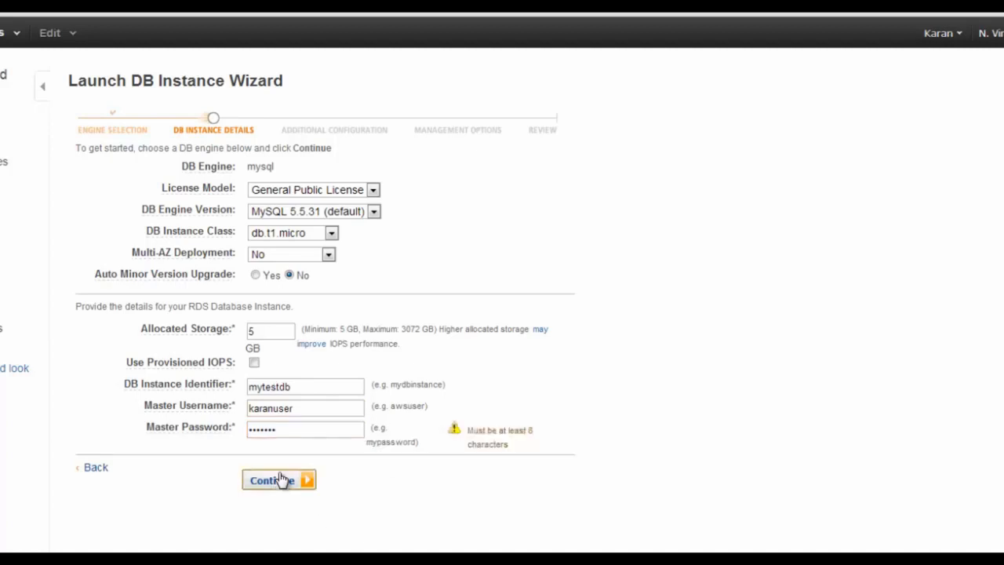
pyautogui.doubleClick(285, 429)
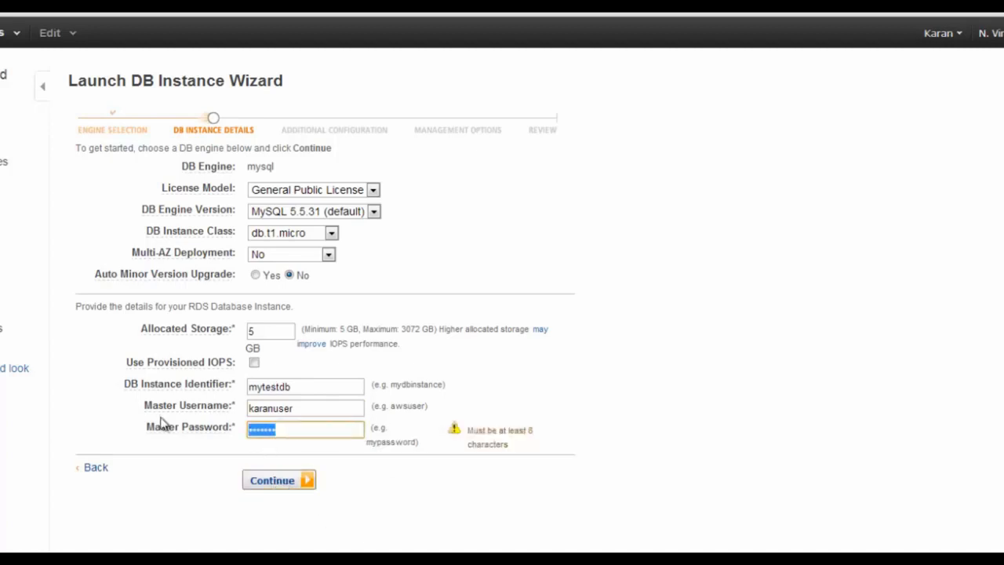
pyautogui.write('p')
pyautogui.click(268, 482)
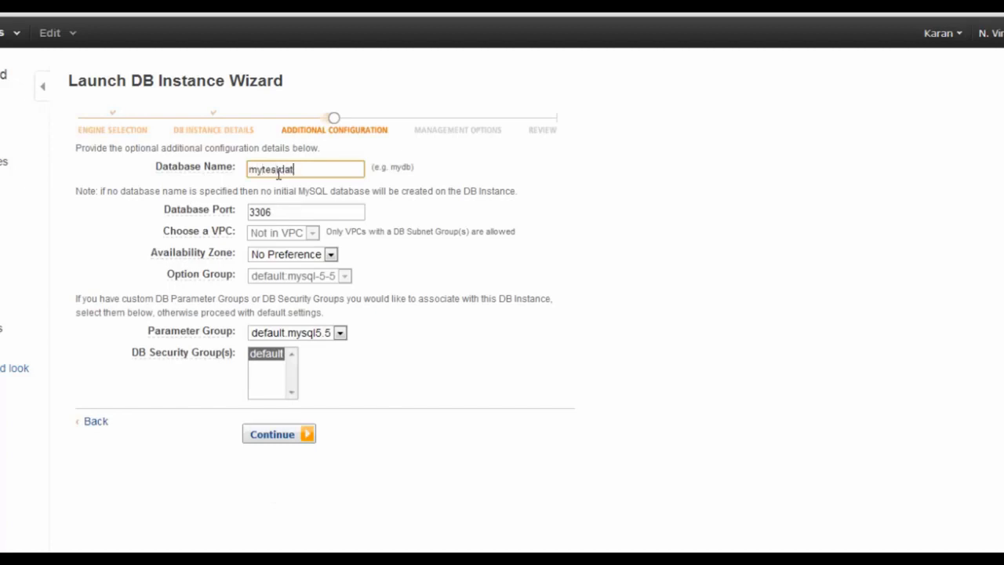
# Name the database mytestdatabase, keep No Preference for availability zone, and continue to management options
pyautogui.write('abase')
pyautogui.click(292, 212)
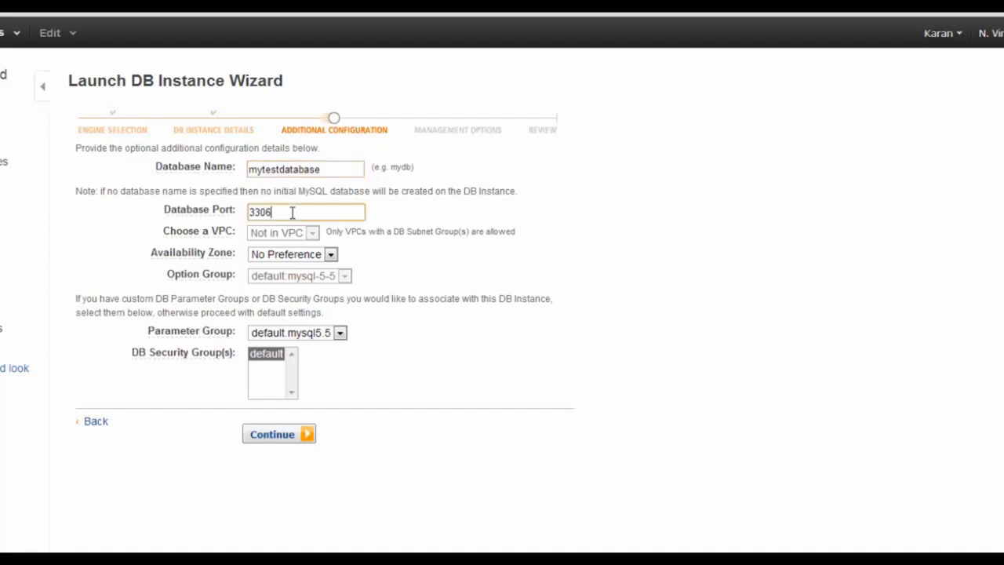
pyautogui.click(292, 256)
pyautogui.click(292, 257)
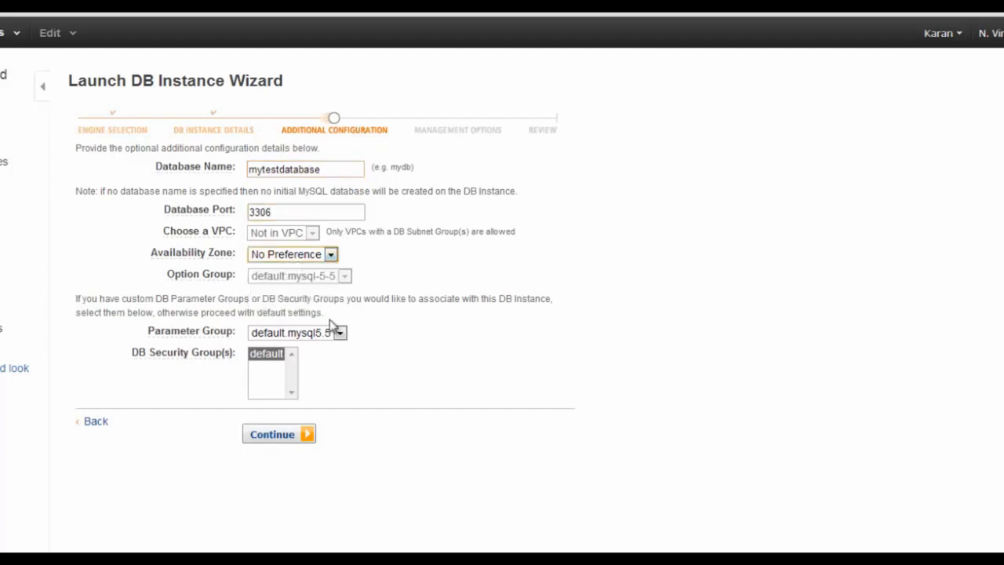
pyautogui.click(279, 435)
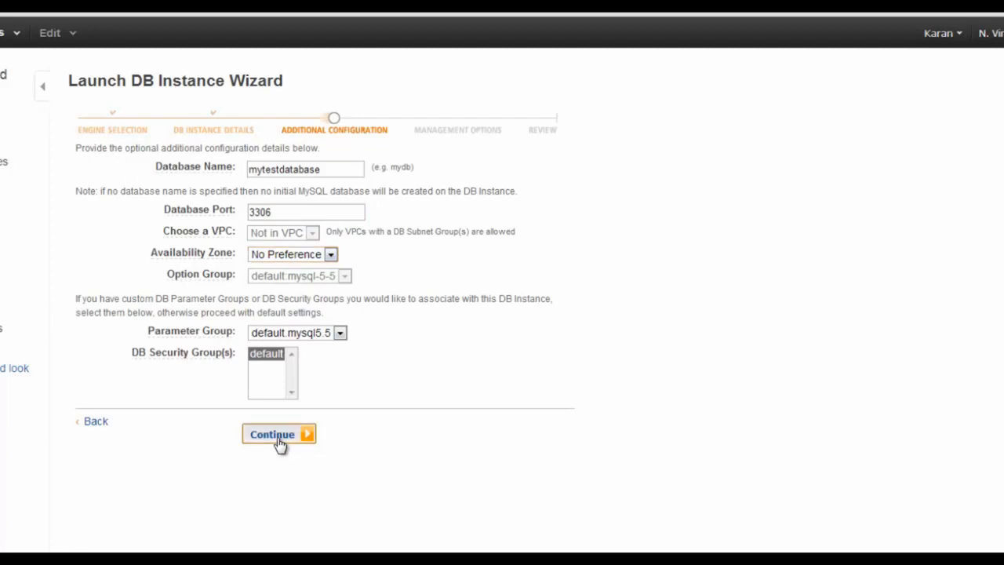
# Keep 35-day backup retention, leave the backup window at No Preference, and proceed to Review
pyautogui.click(261, 229)
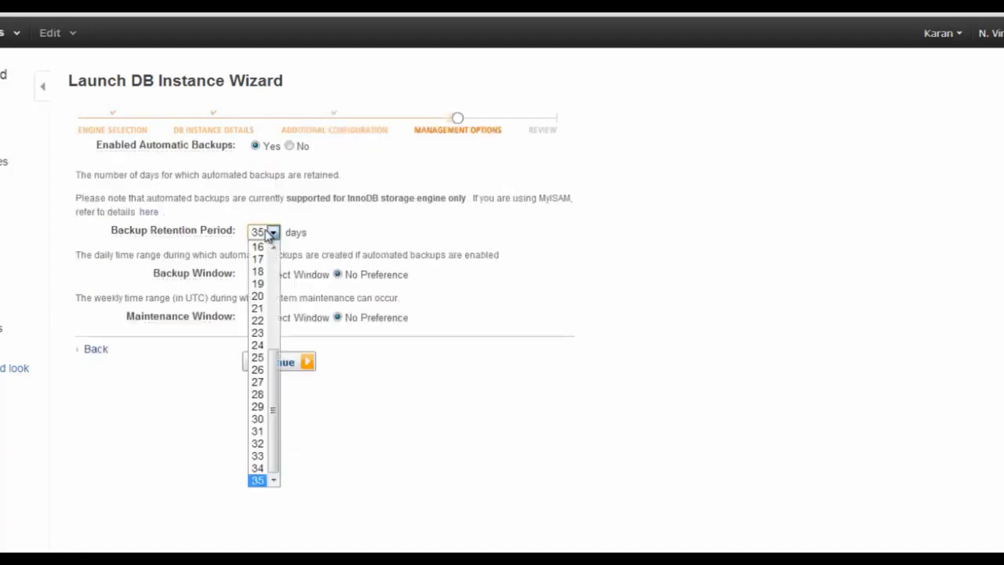
pyautogui.moveTo(274, 383); pyautogui.dragTo(280, 261)
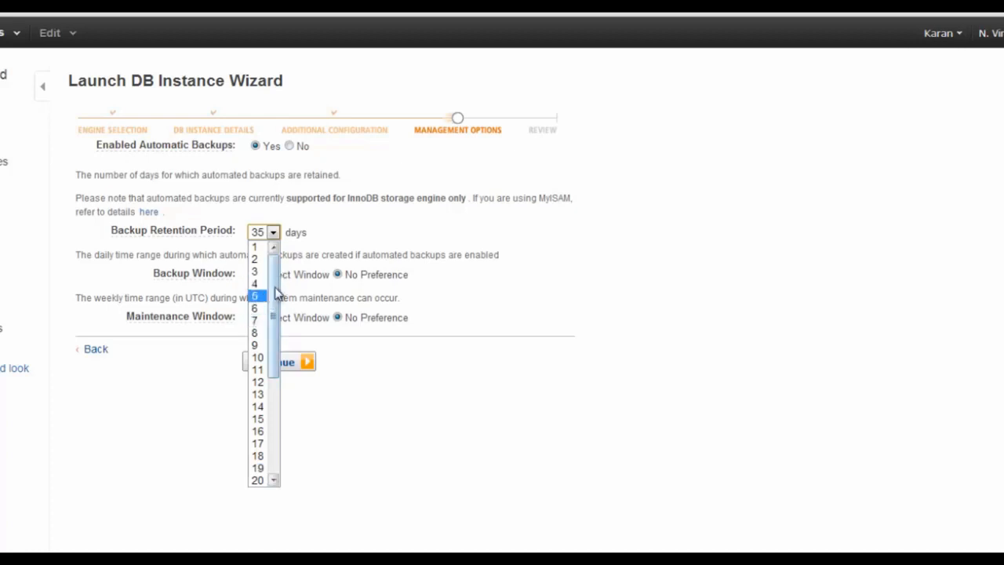
pyautogui.click(509, 353)
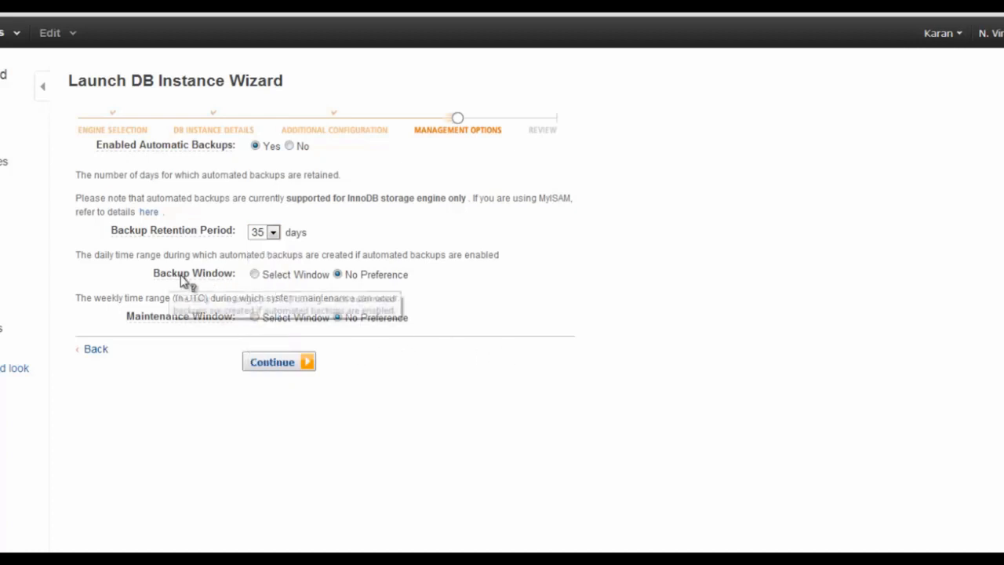
pyautogui.click(255, 275)
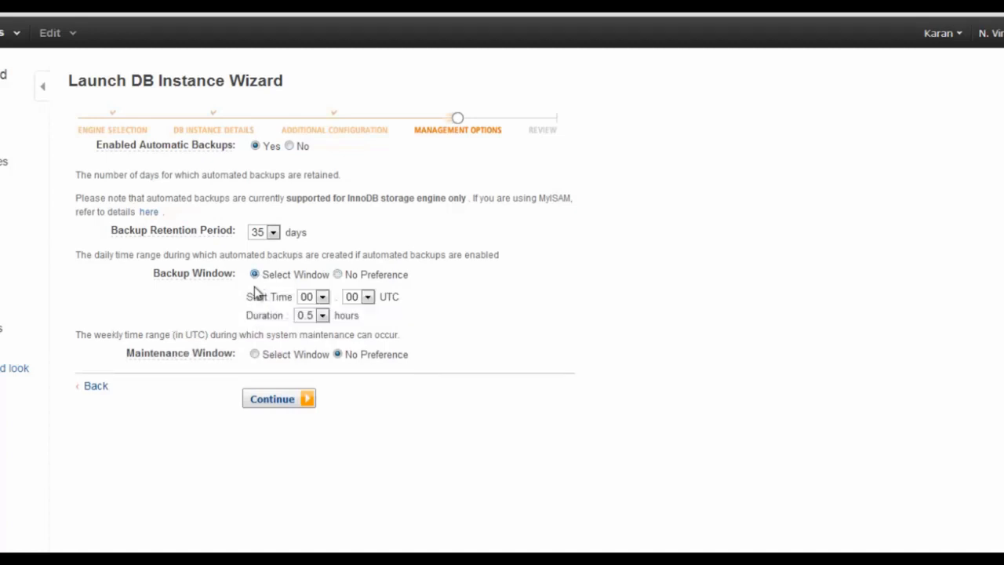
pyautogui.click(322, 298)
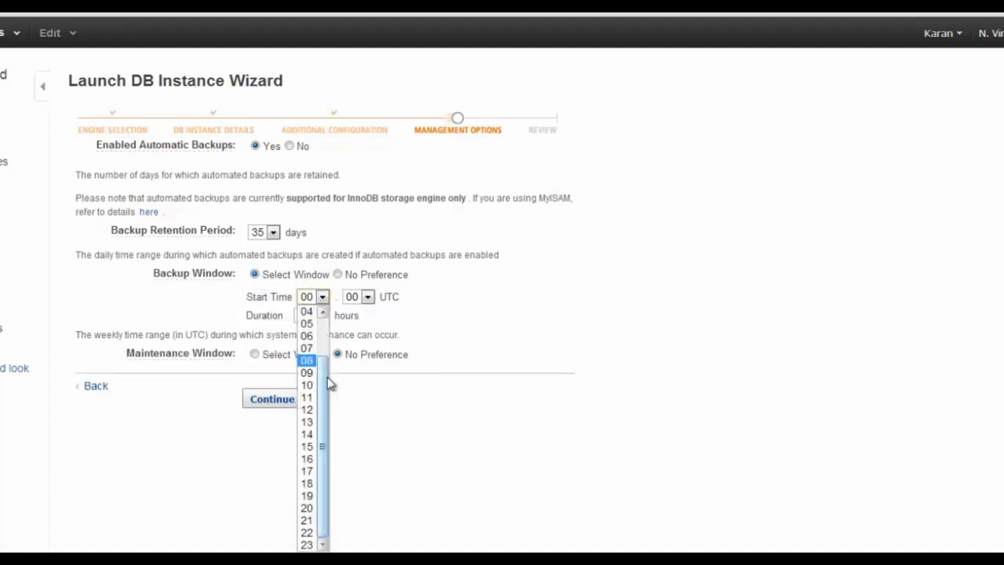
pyautogui.click(306, 424)
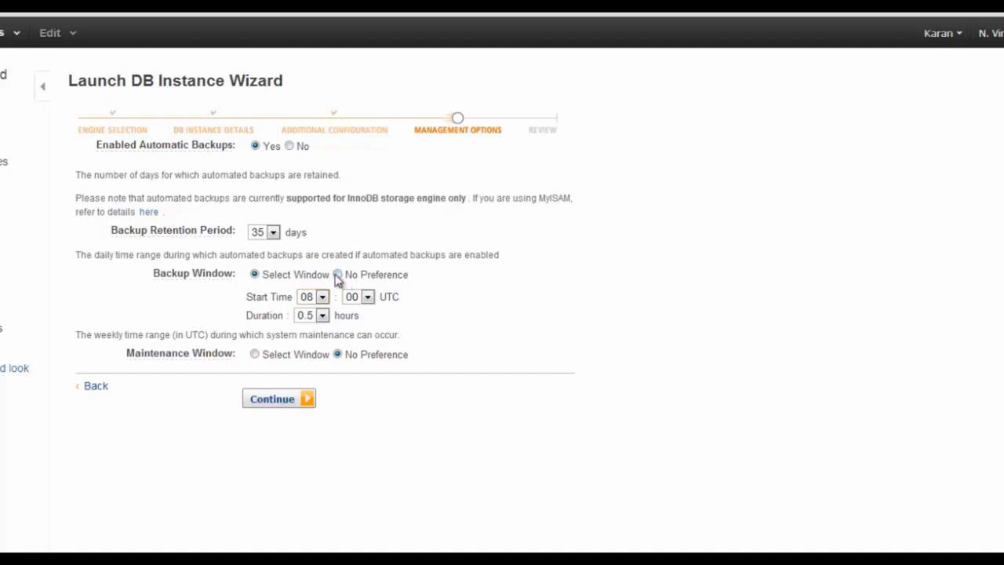
pyautogui.click(337, 275)
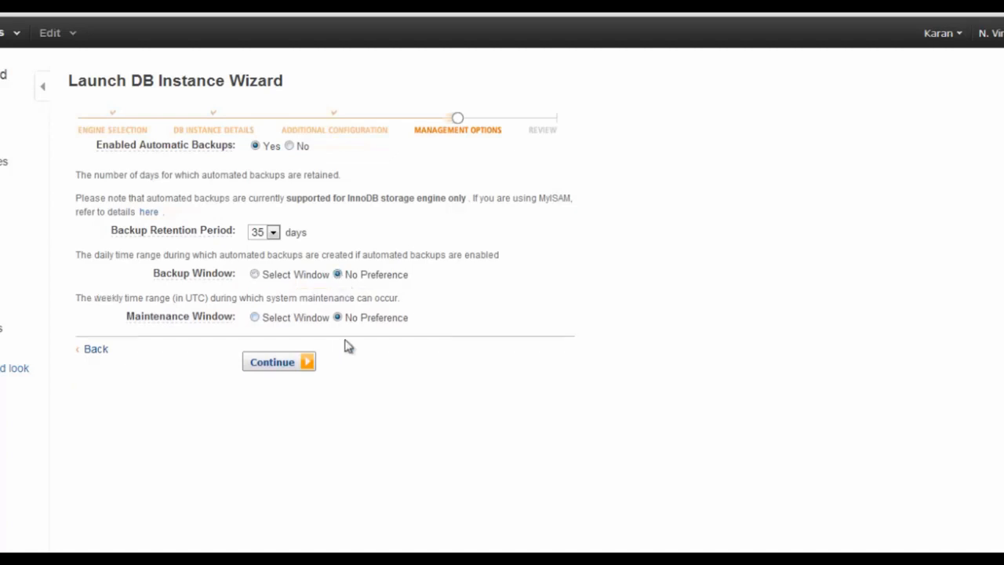
pyautogui.click(277, 362)
pyautogui.scroll(-2, 349, 291)
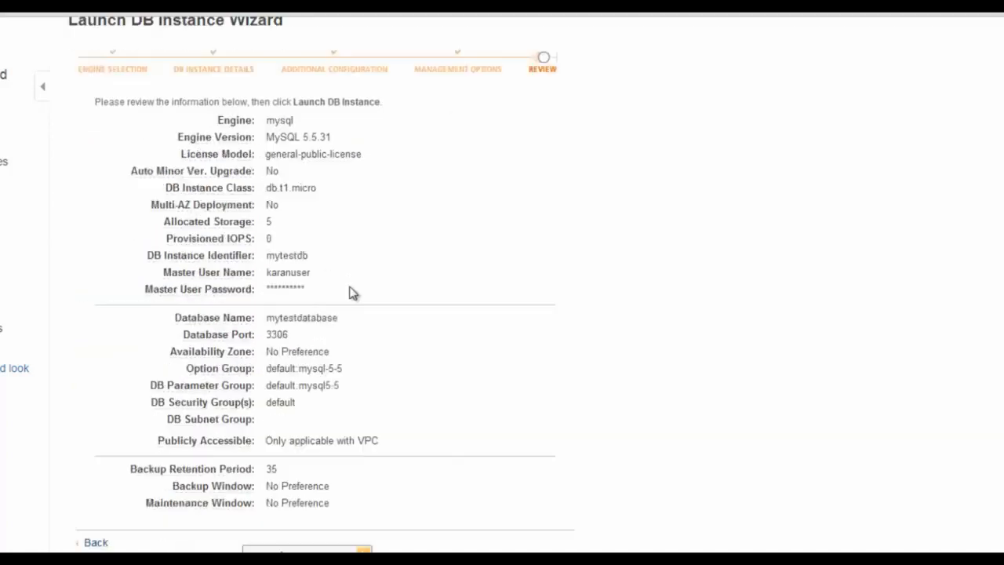
# Launch the mytestdb instance, close the confirmation, and review it in the DB Instances list
pyautogui.click(313, 550)
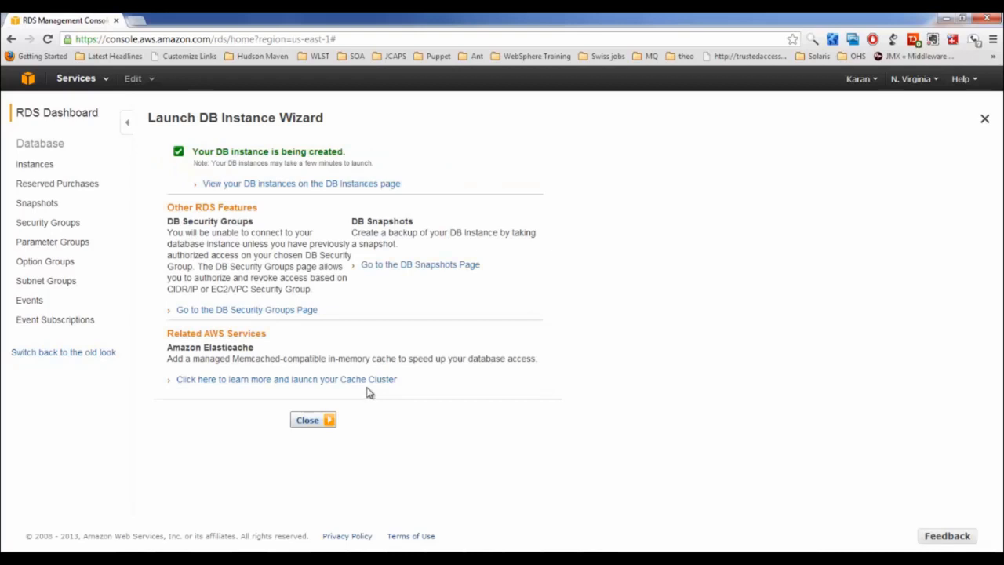
pyautogui.click(314, 424)
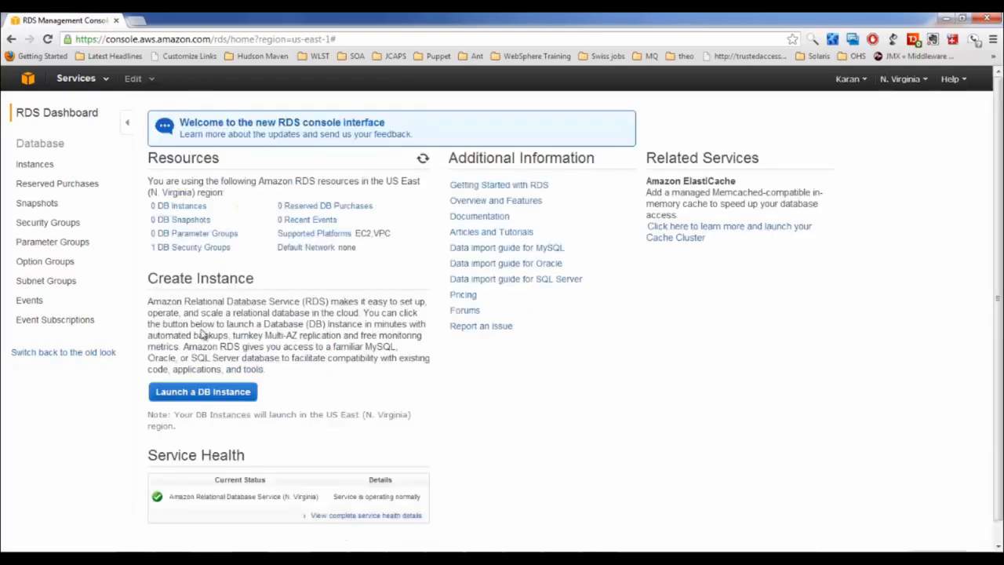
pyautogui.click(41, 165)
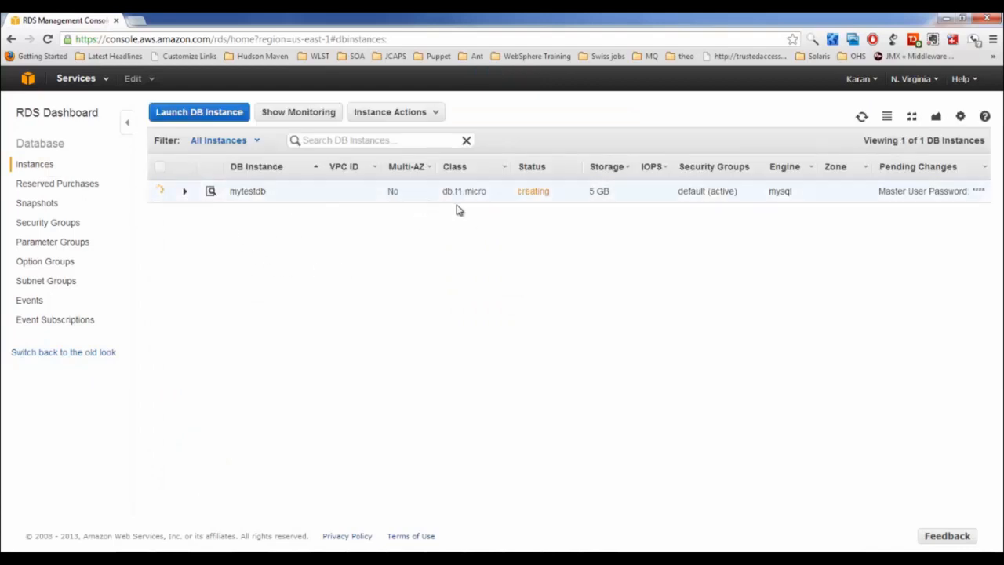
pyautogui.moveTo(486, 190); pyautogui.dragTo(458, 190)
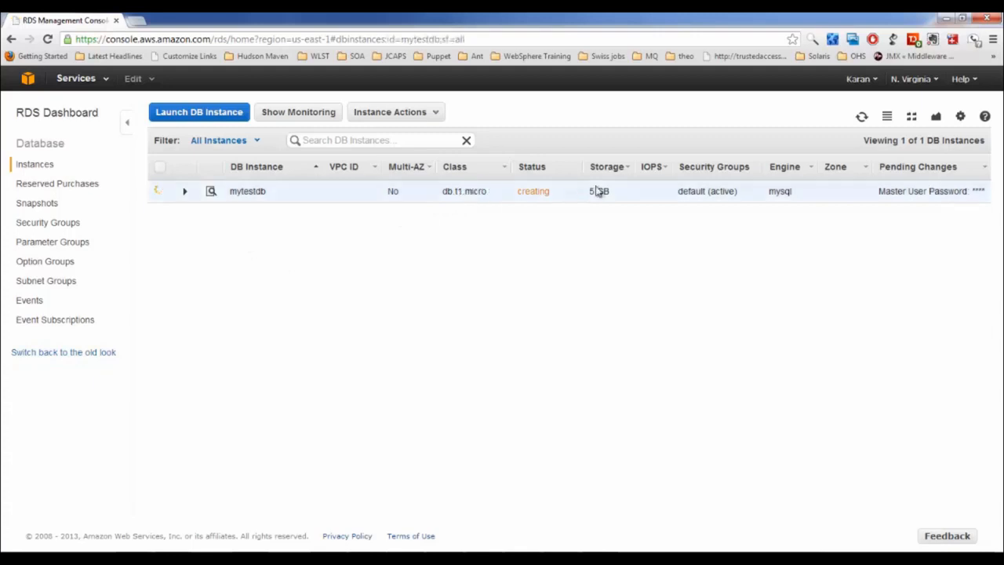
pyautogui.doubleClick(691, 194)
pyautogui.doubleClick(781, 193)
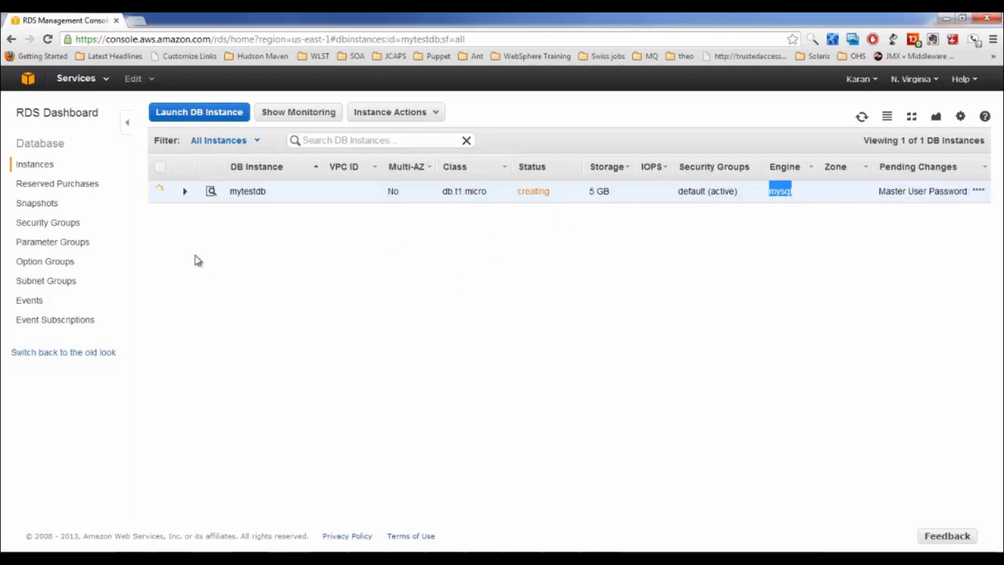
# Select and expand mytestdb to view its endpoint, then display its CloudWatch monitoring graphs
pyautogui.rightClick(186, 196)
pyautogui.click(148, 249)
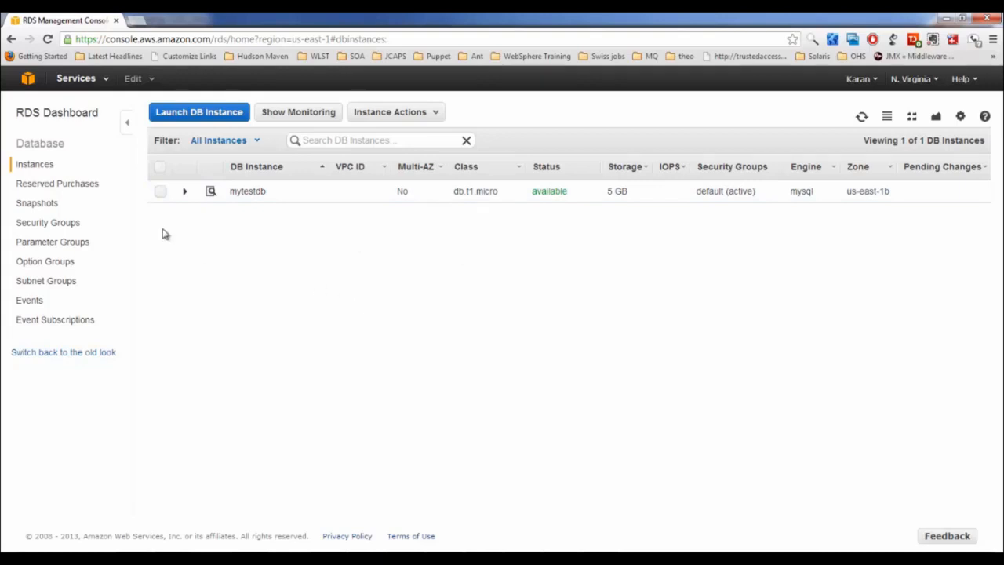
pyautogui.click(160, 192)
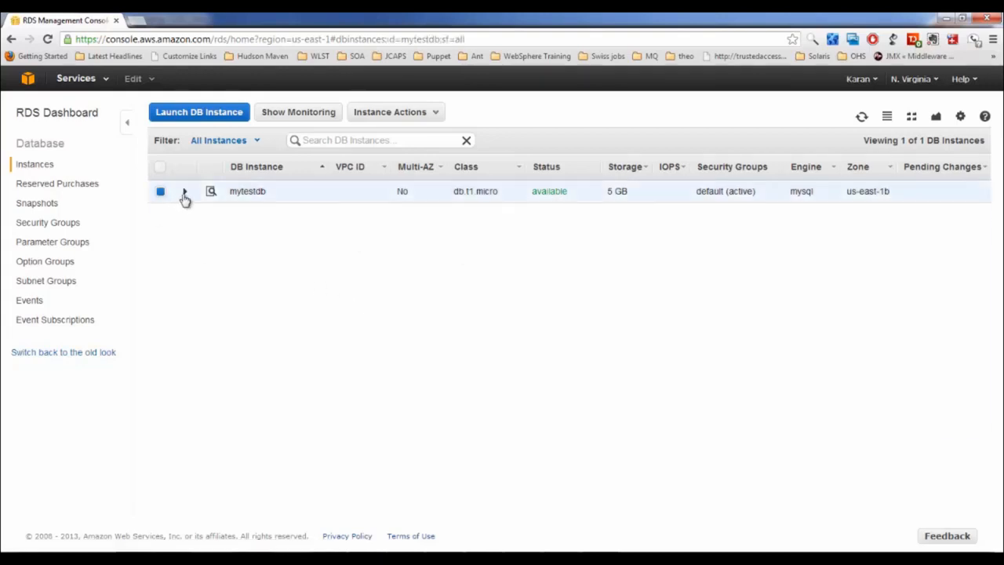
pyautogui.click(184, 193)
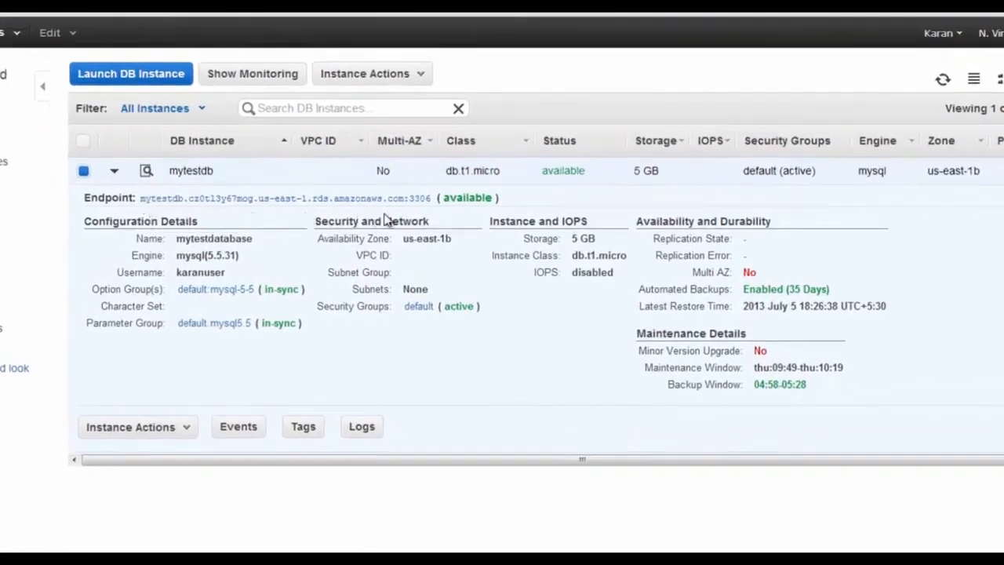
pyautogui.moveTo(431, 199); pyautogui.dragTo(142, 205)
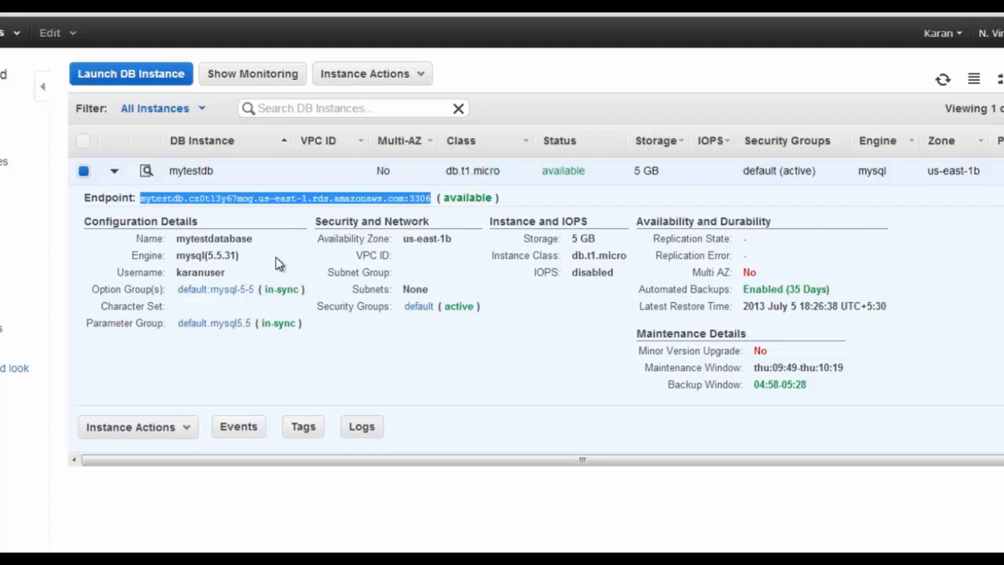
pyautogui.click(259, 80)
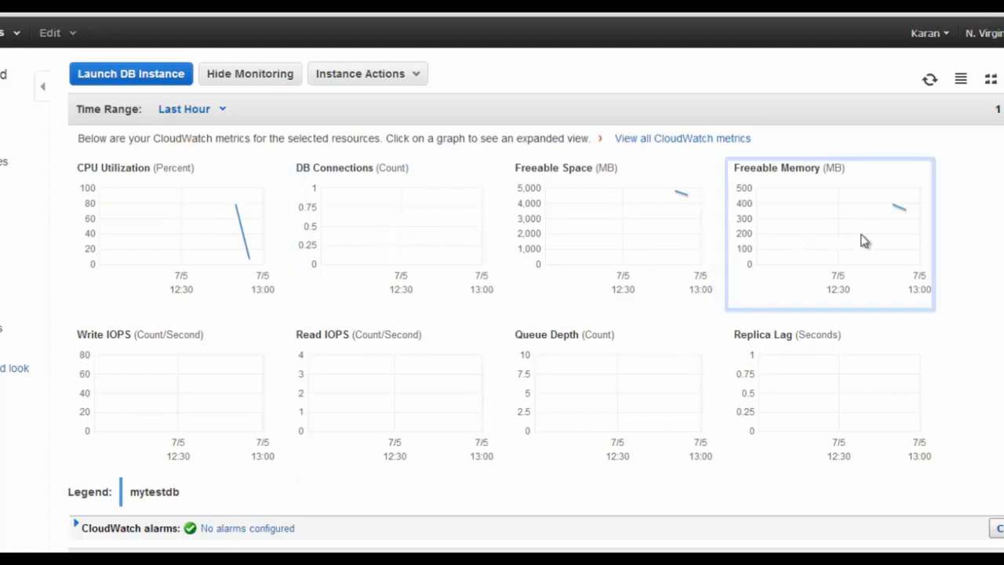
pyautogui.scroll(-1, 369, 314)
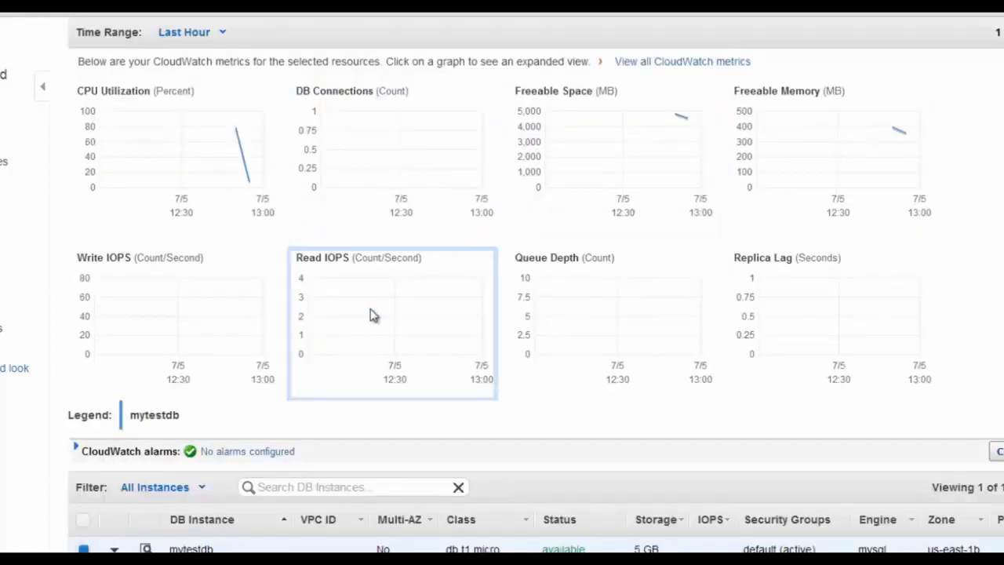
pyautogui.scroll(-2, 373, 314)
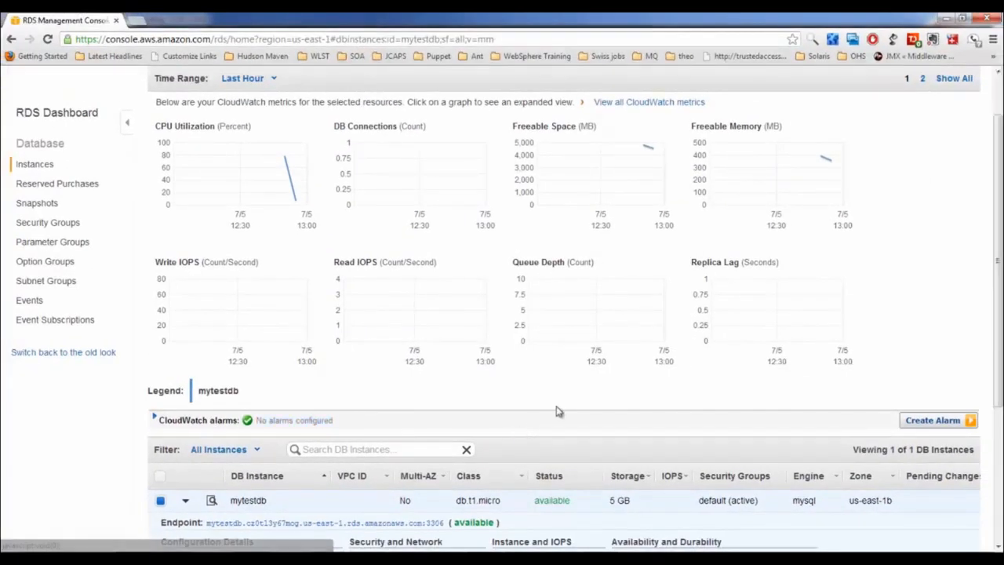
# Start a CloudWatch alarm and create notification topic mydbtopic with the recipient's e-mail address
pyautogui.click(935, 421)
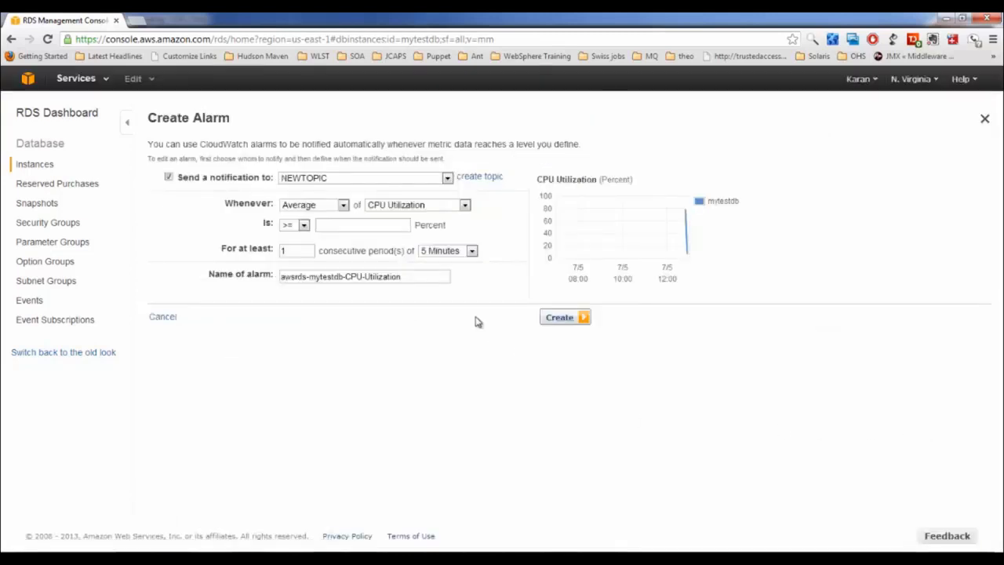
pyautogui.click(355, 179)
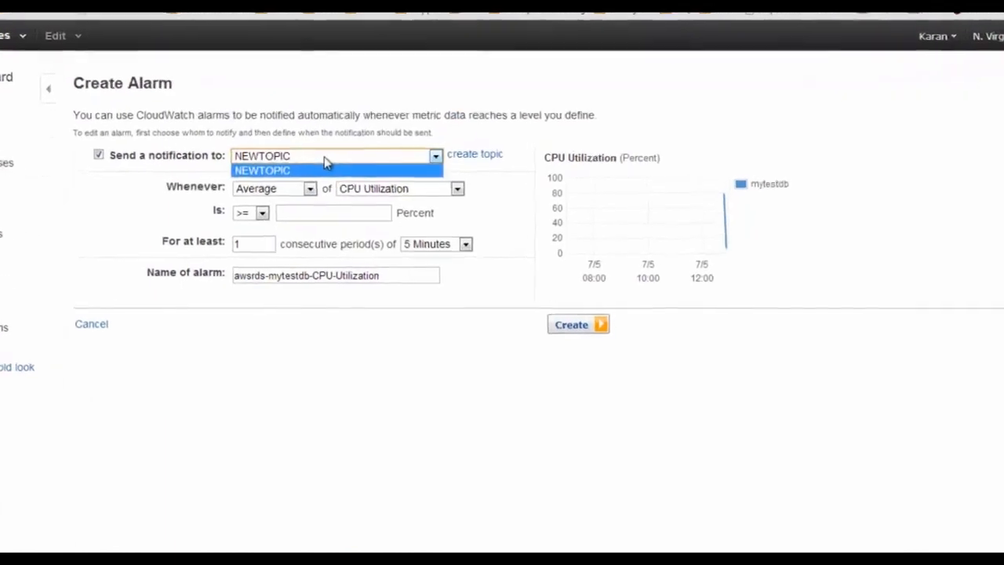
pyautogui.click(356, 180)
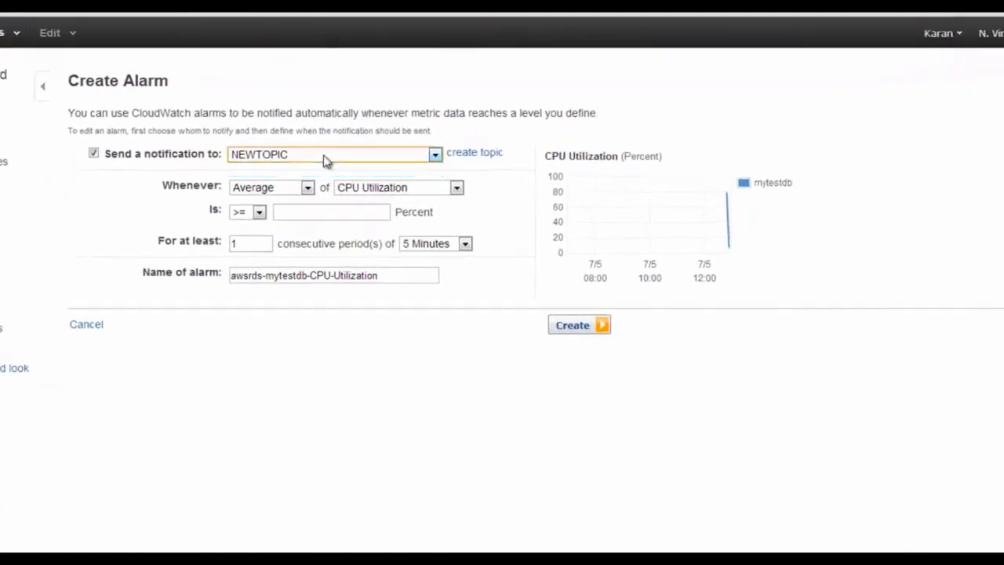
pyautogui.click(458, 155)
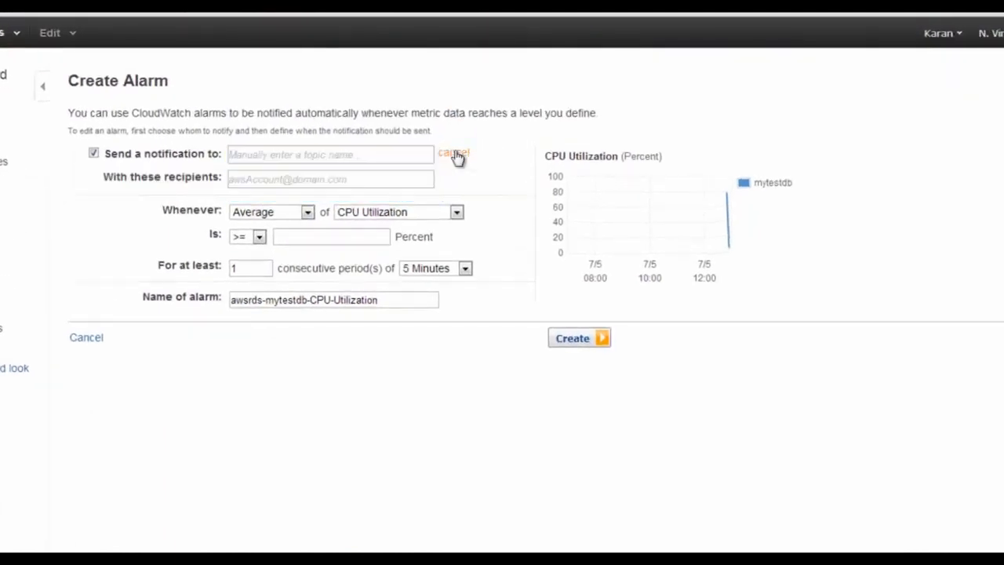
pyautogui.click(294, 154)
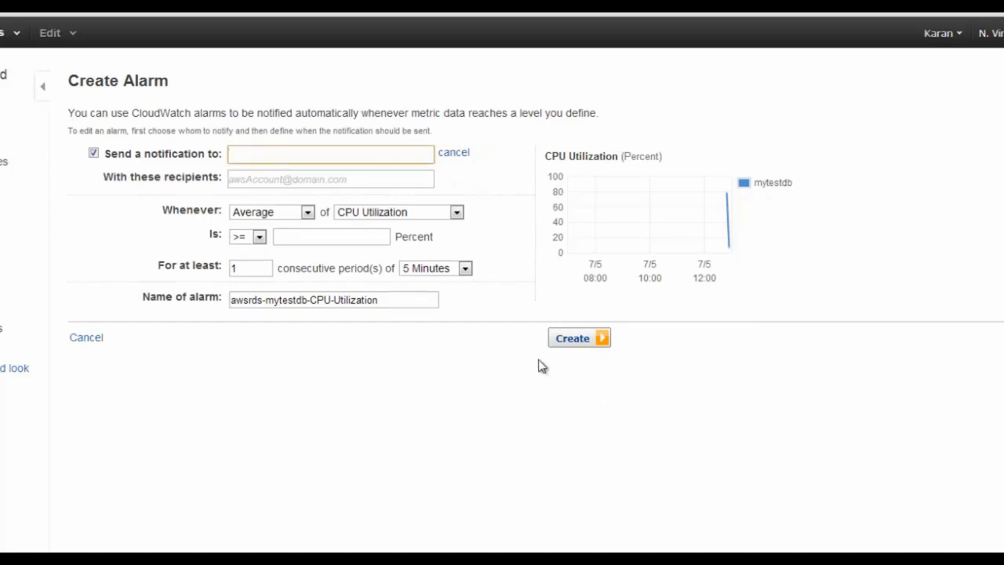
pyautogui.write('mydbtopic')
pyautogui.press('Tab')
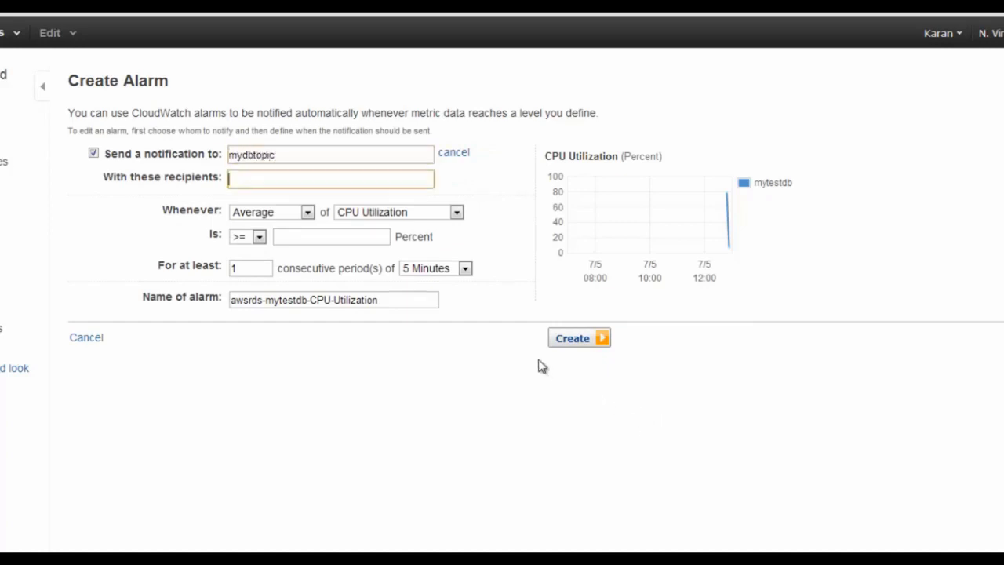
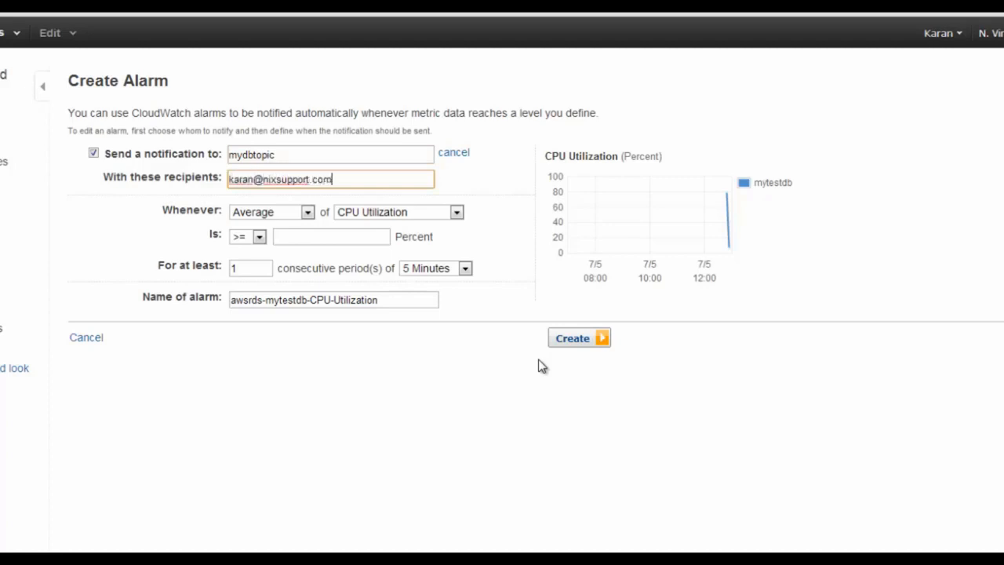
# Alarm on Maximum DB Connections >= 90 for 5 consecutive periods, and create it
pyautogui.click(378, 216)
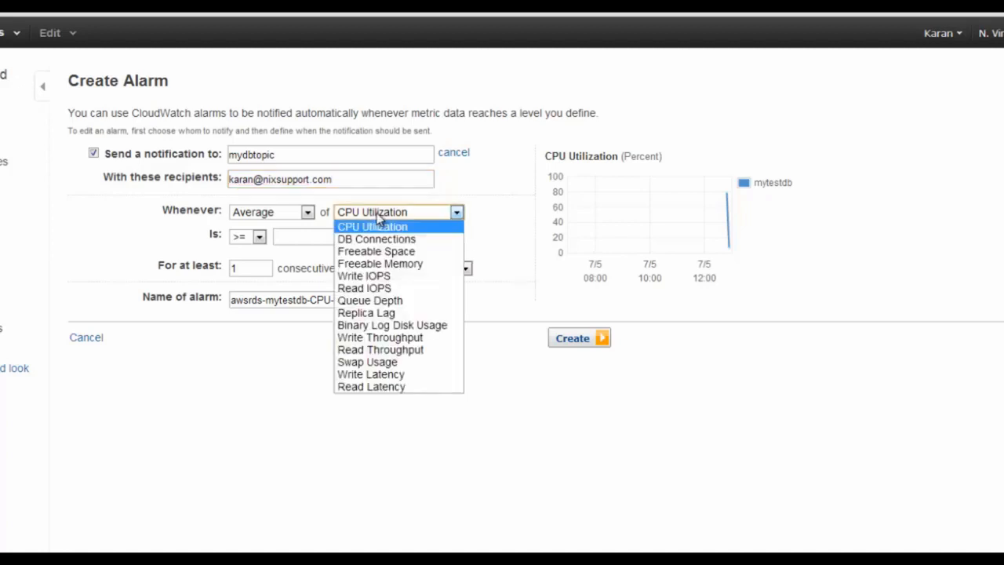
pyautogui.click(384, 238)
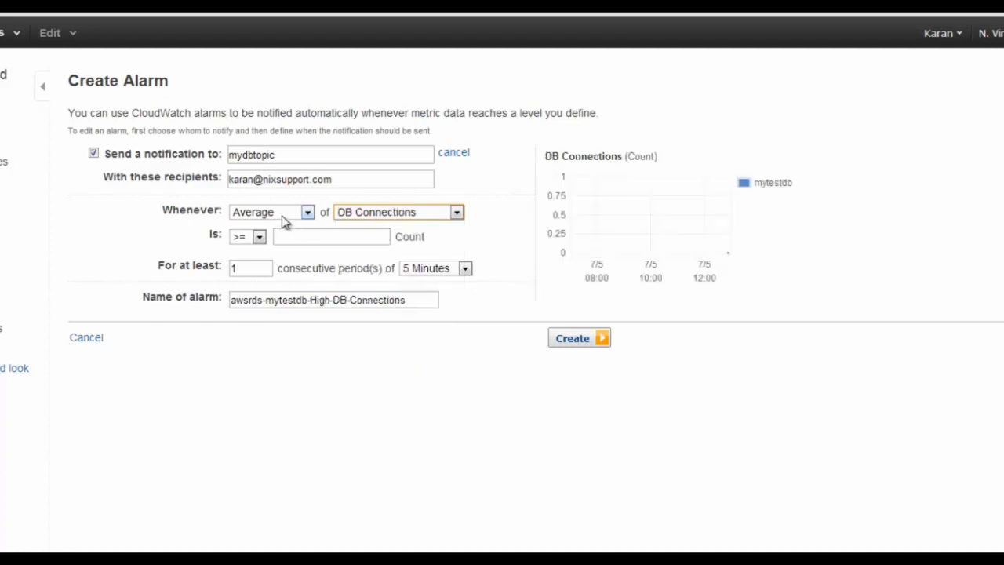
pyautogui.click(280, 213)
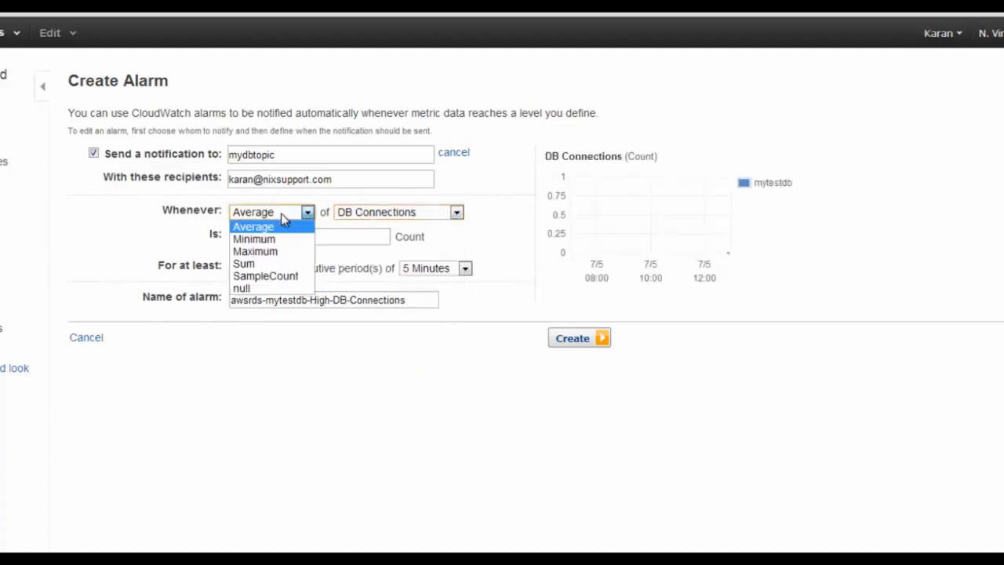
pyautogui.click(271, 251)
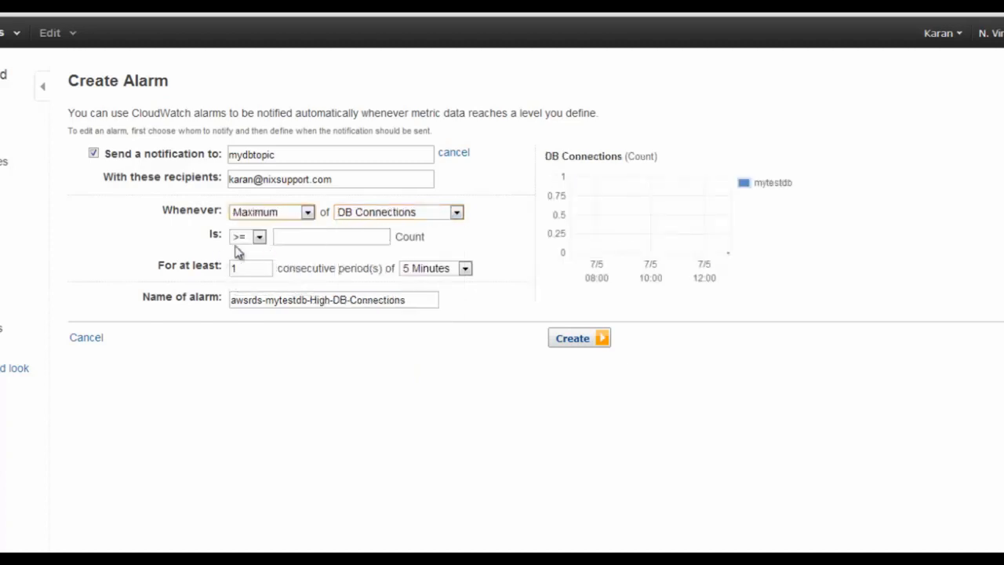
pyautogui.click(291, 237)
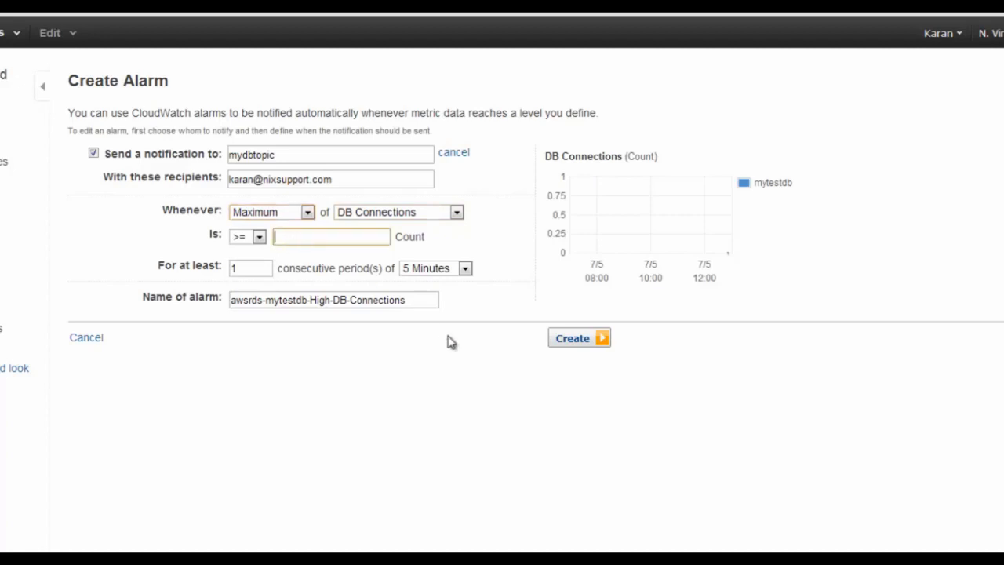
pyautogui.write('90')
pyautogui.doubleClick(238, 267)
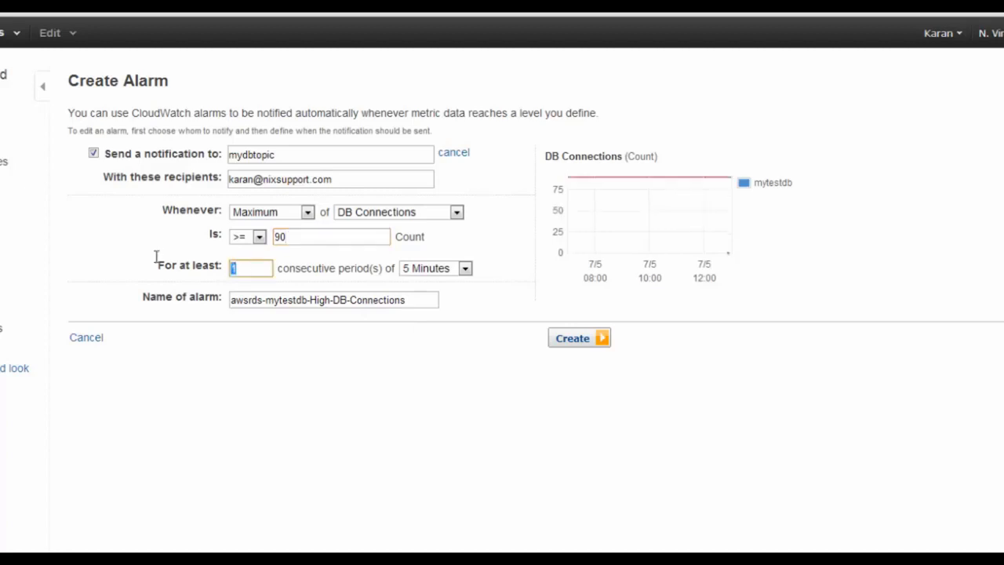
pyautogui.write('5')
pyautogui.click(566, 344)
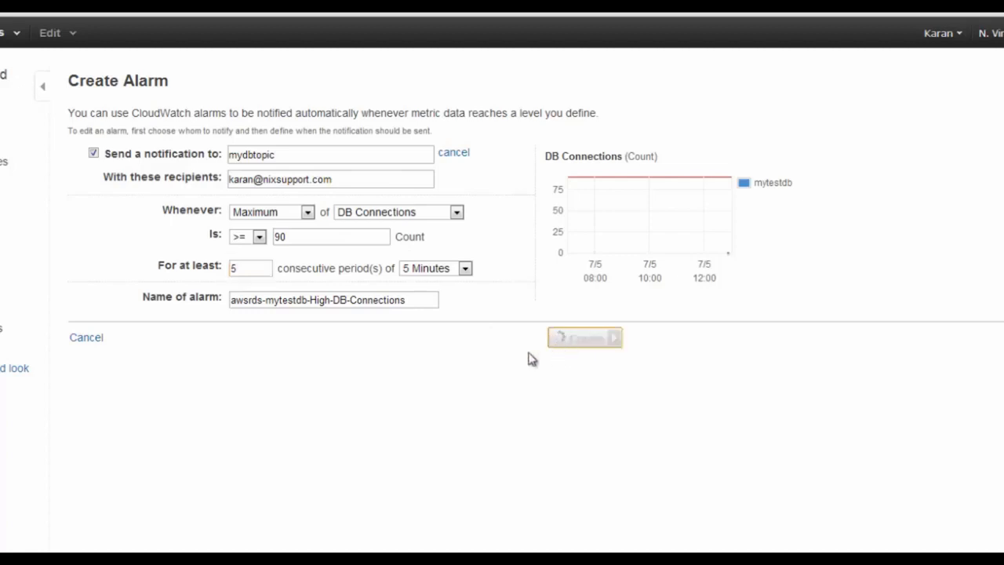
# Scroll through the mytestdb RDS dashboard to review its details and alarm status
pyautogui.scroll(-1, 520, 426)
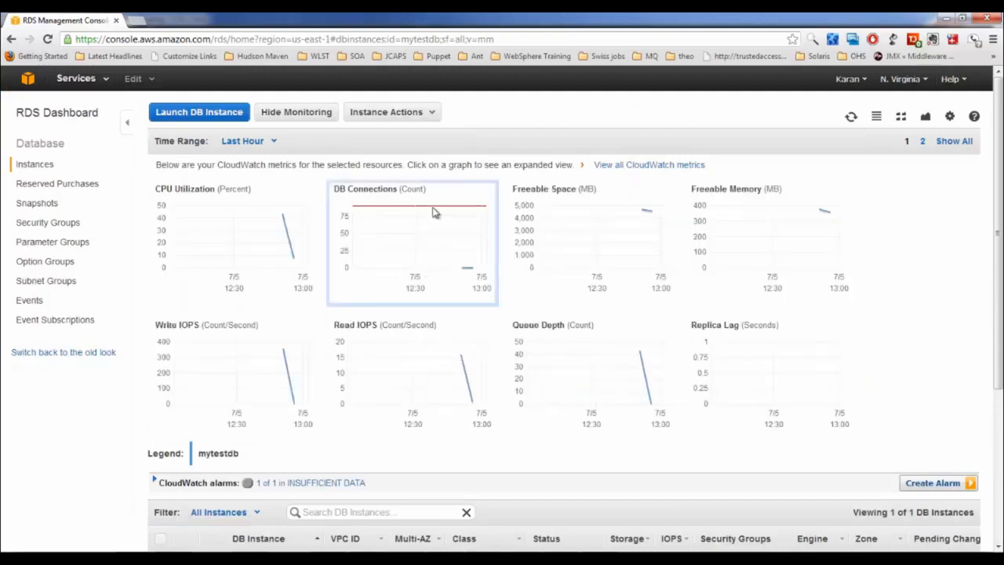
pyautogui.scroll(-2, 434, 228)
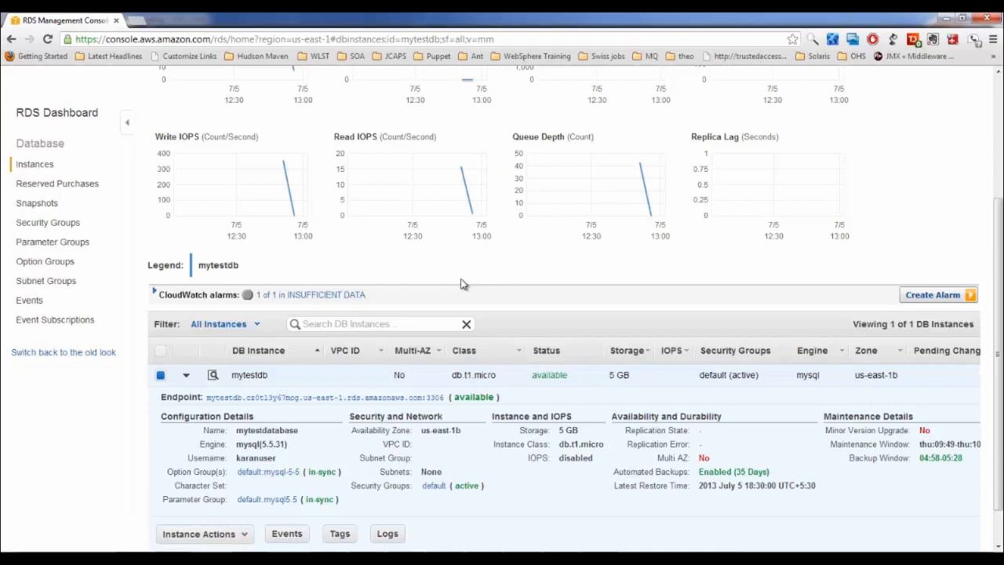
pyautogui.scroll(3, 470, 314)
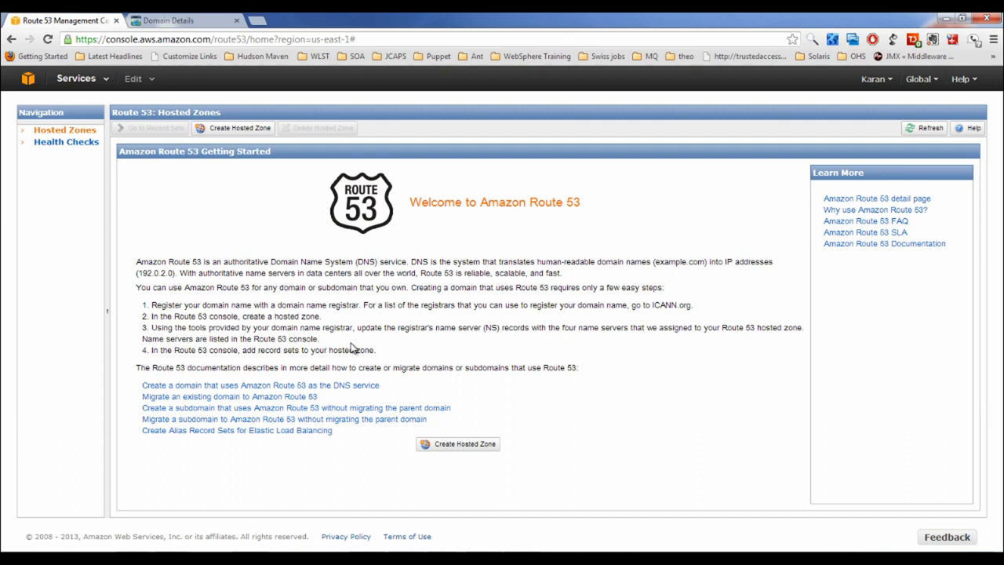
pyautogui.hotkey('alt', 'Tab')
pyautogui.write('ping go')
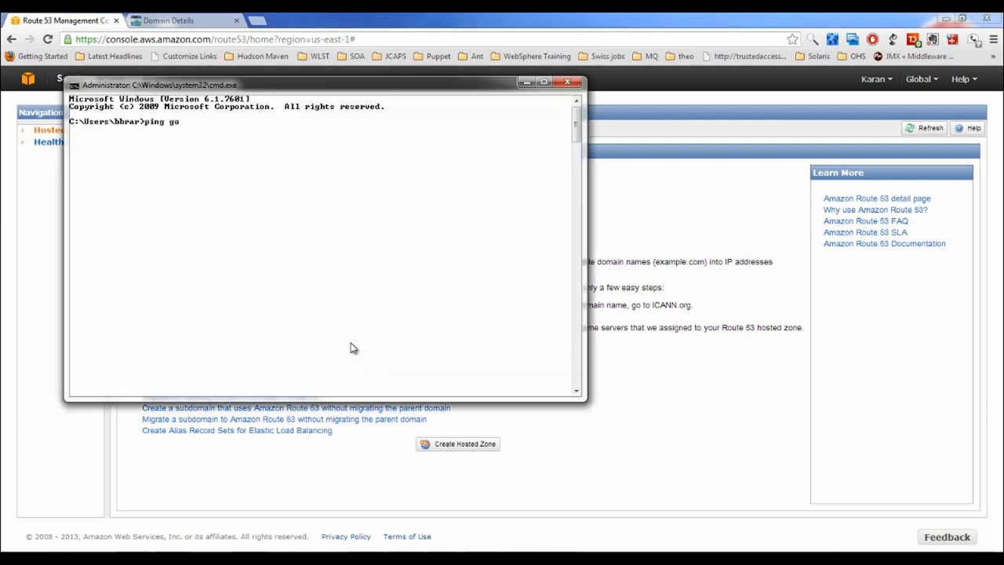
pyautogui.write('ogle.com')
pyautogui.press('Return')
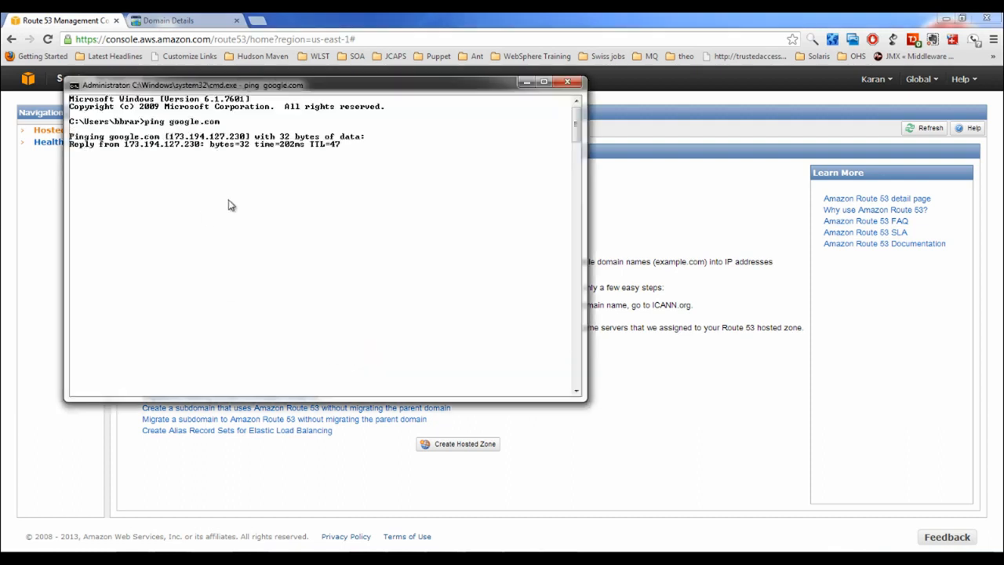
pyautogui.moveTo(170, 136); pyautogui.dragTo(246, 139)
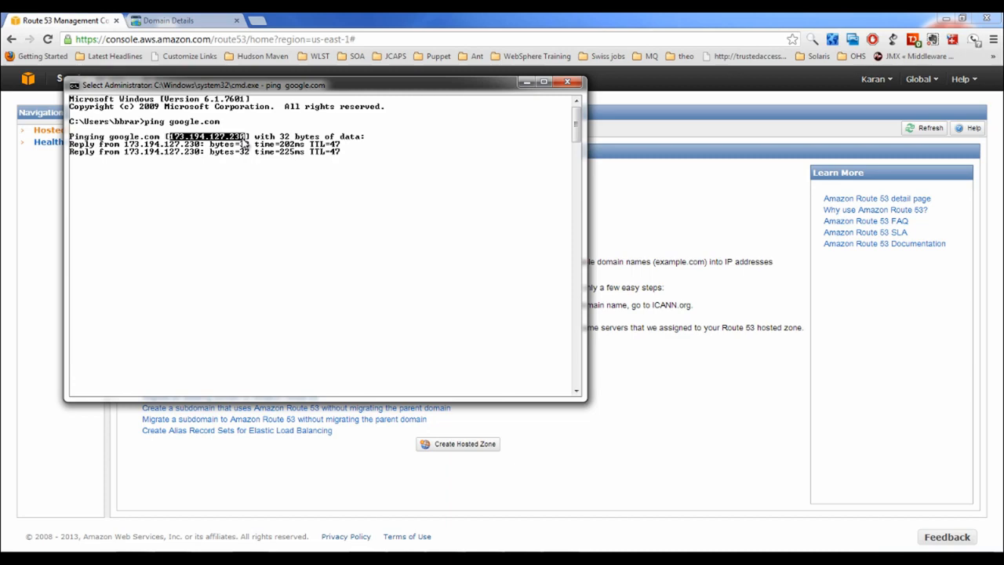
pyautogui.click(526, 81)
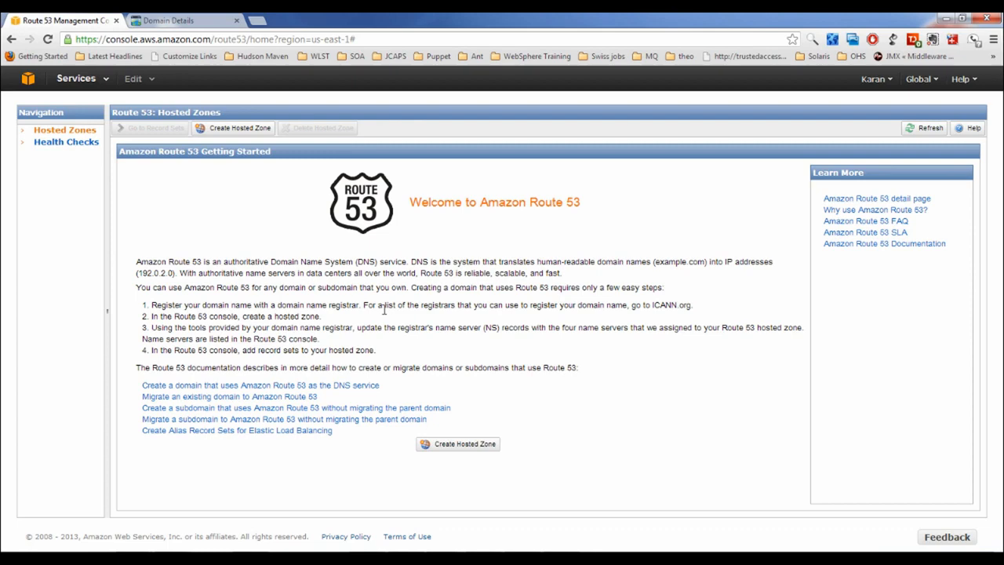
# Show the A1CONSULTANTS.IN DNS zone file and point out its A (Host) and CName (Alias) sections
pyautogui.click(168, 21)
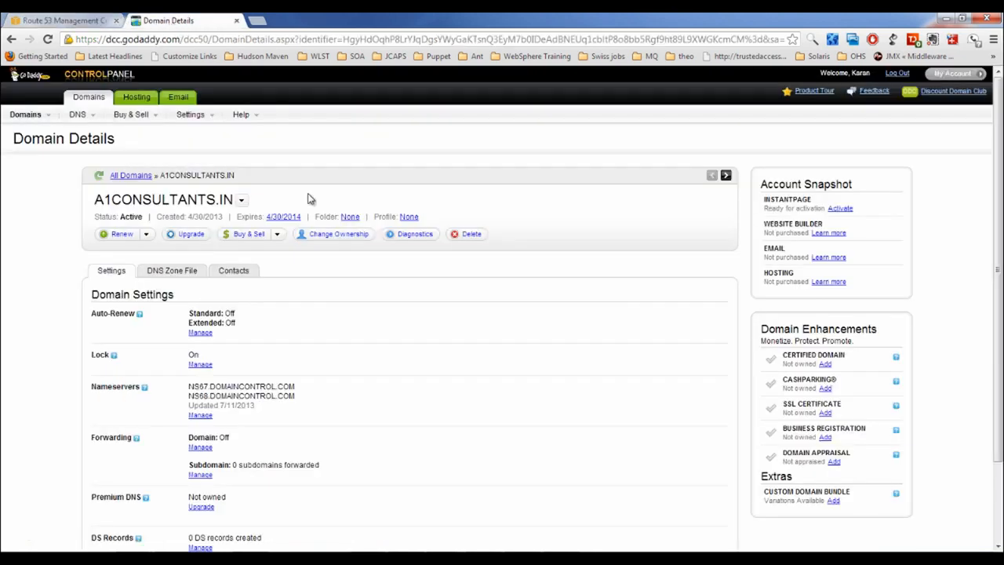
pyautogui.click(185, 279)
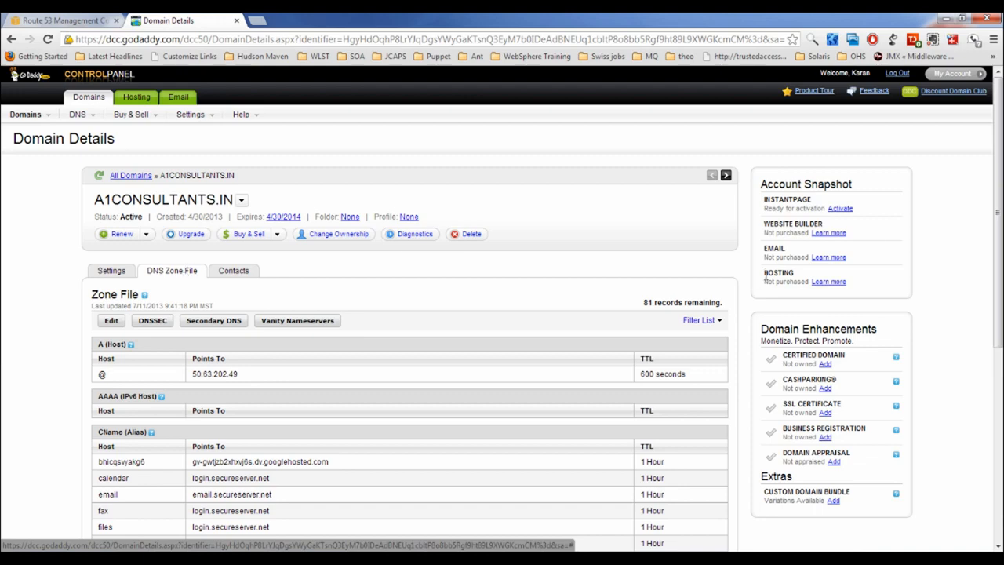
pyautogui.scroll(-2, 1000, 197)
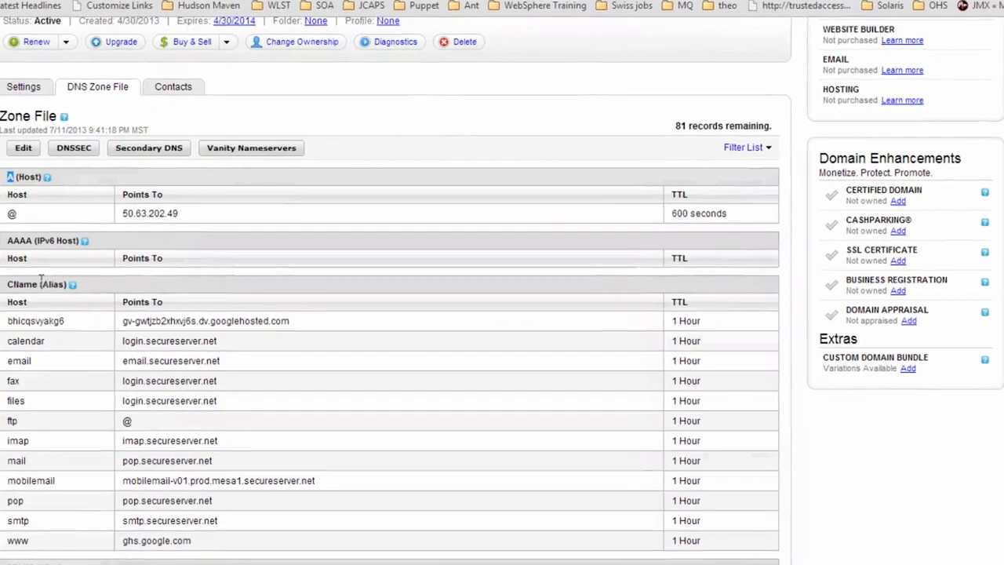
pyautogui.moveTo(107, 284); pyautogui.dragTo(79, 284)
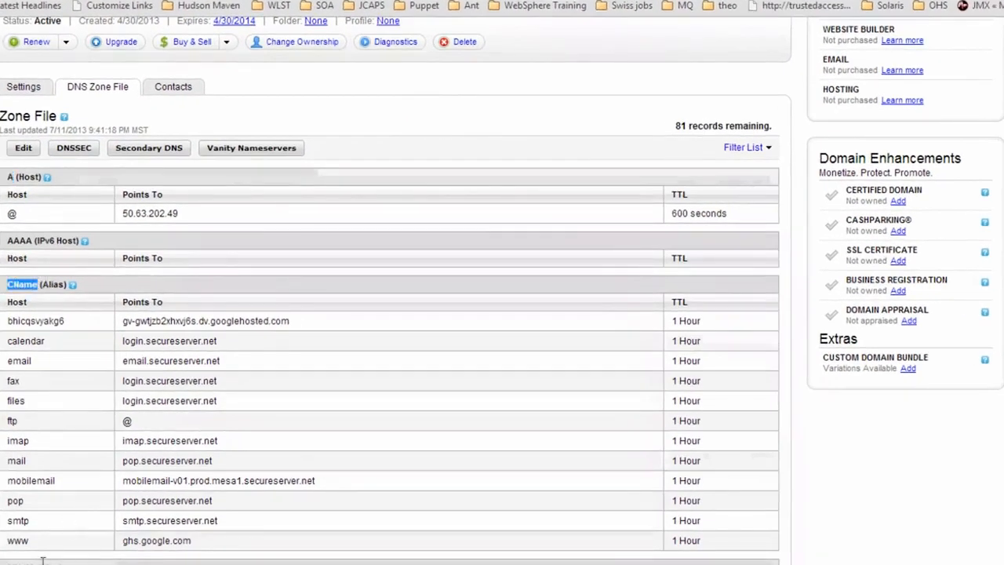
pyautogui.moveTo(22, 563); pyautogui.dragTo(7, 562)
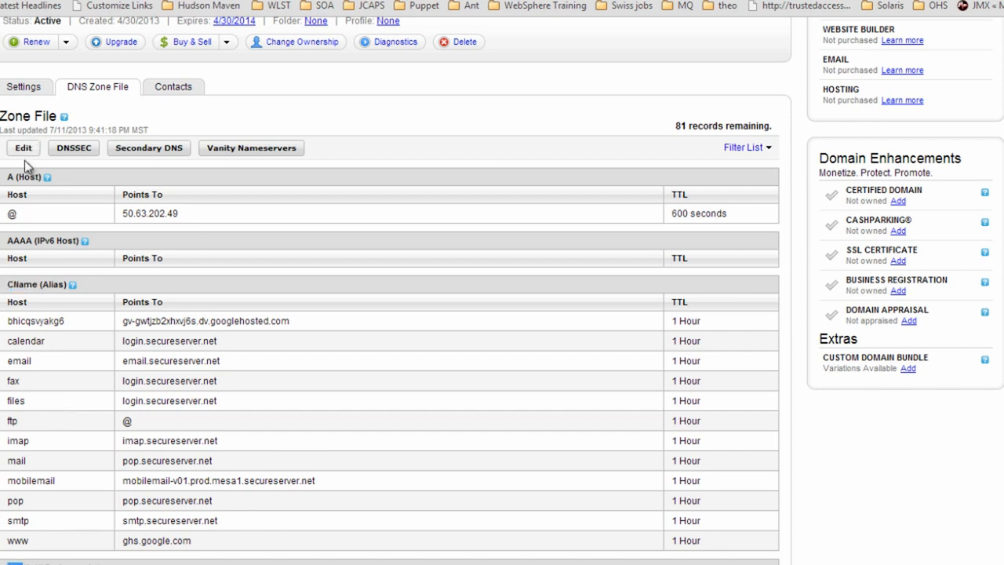
pyautogui.moveTo(17, 176); pyautogui.dragTo(10, 177)
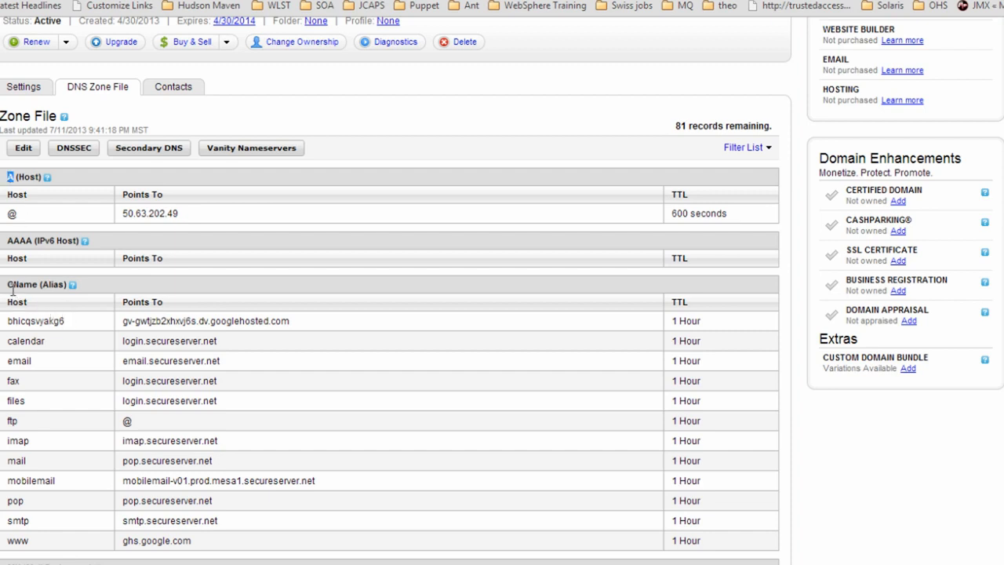
pyautogui.moveTo(8, 284); pyautogui.dragTo(40, 281)
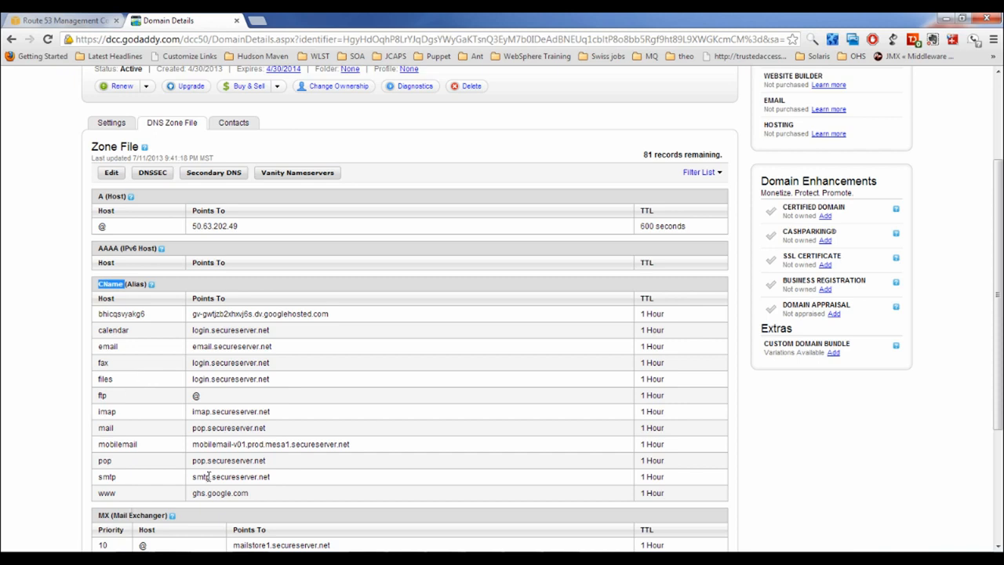
# Open the zone file for editing, return to domain details, and point out the MX section
pyautogui.click(114, 173)
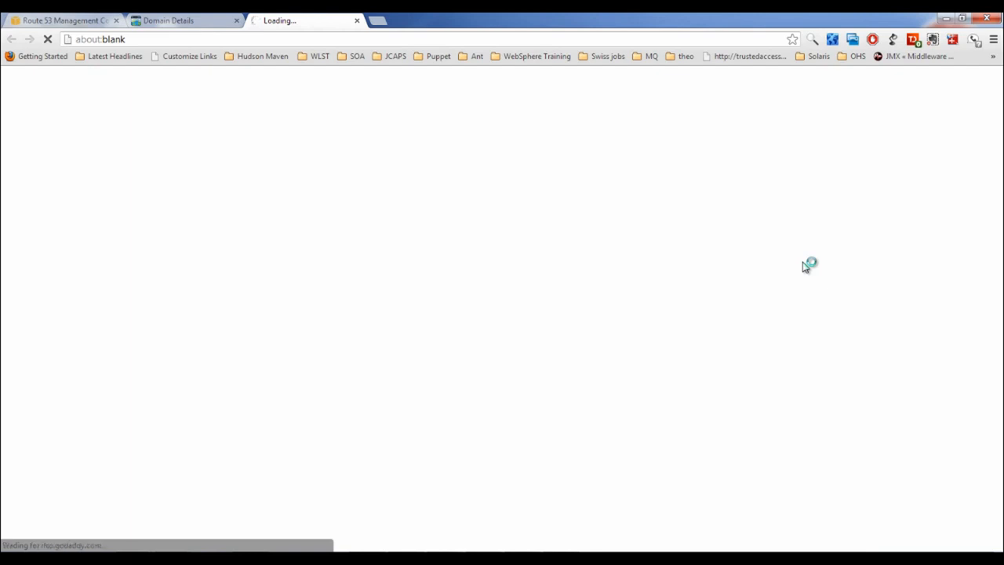
pyautogui.click(217, 24)
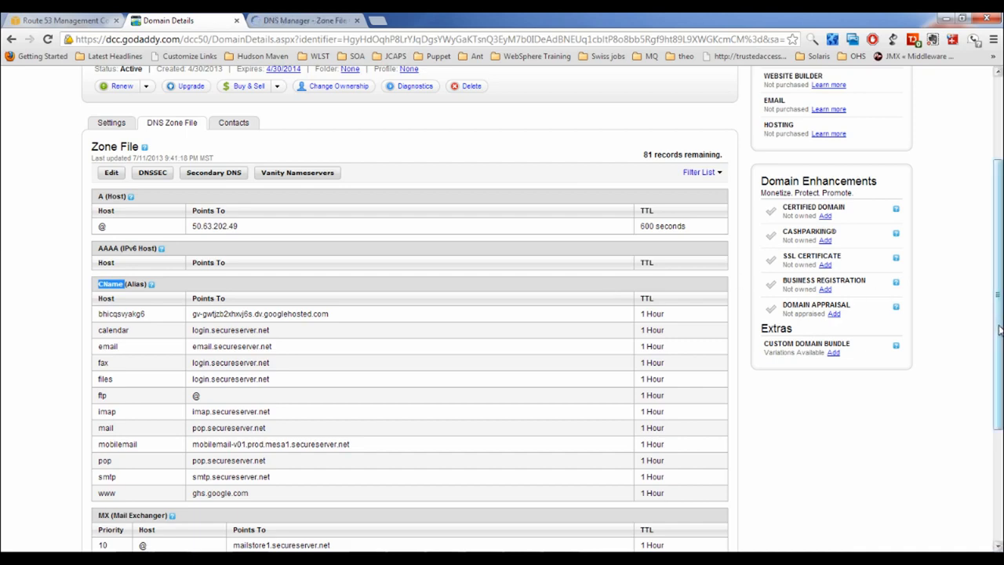
pyautogui.moveTo(1000, 329); pyautogui.dragTo(1000, 390)
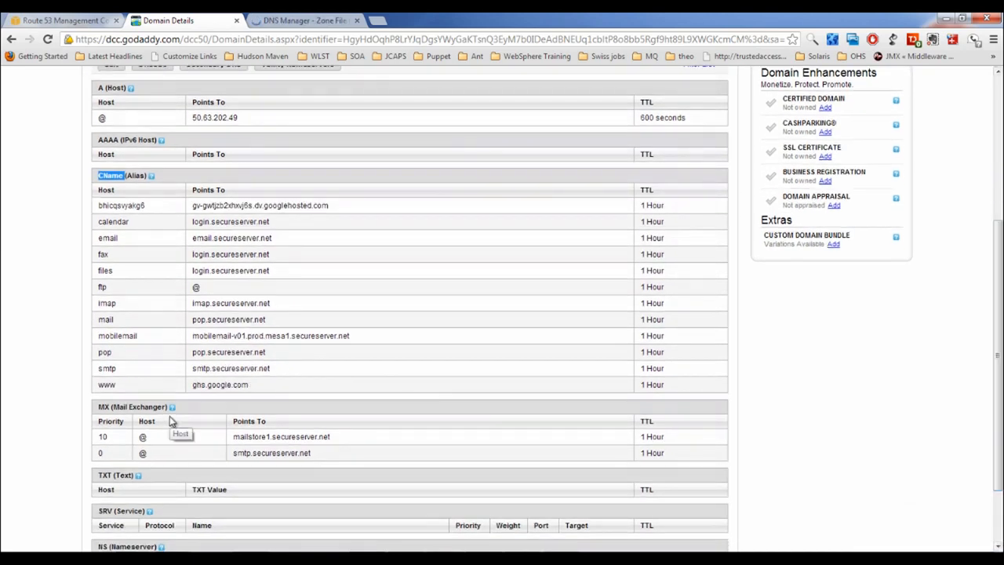
pyautogui.click(99, 408)
pyautogui.moveTo(99, 409); pyautogui.dragTo(120, 410)
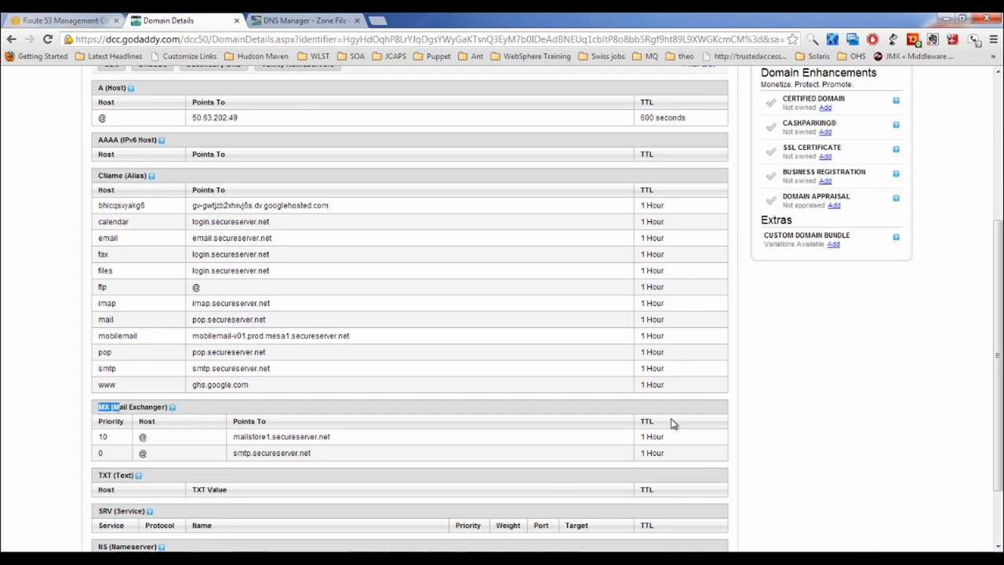
pyautogui.scroll(-2, 934, 169)
pyautogui.scroll(5, 934, 169)
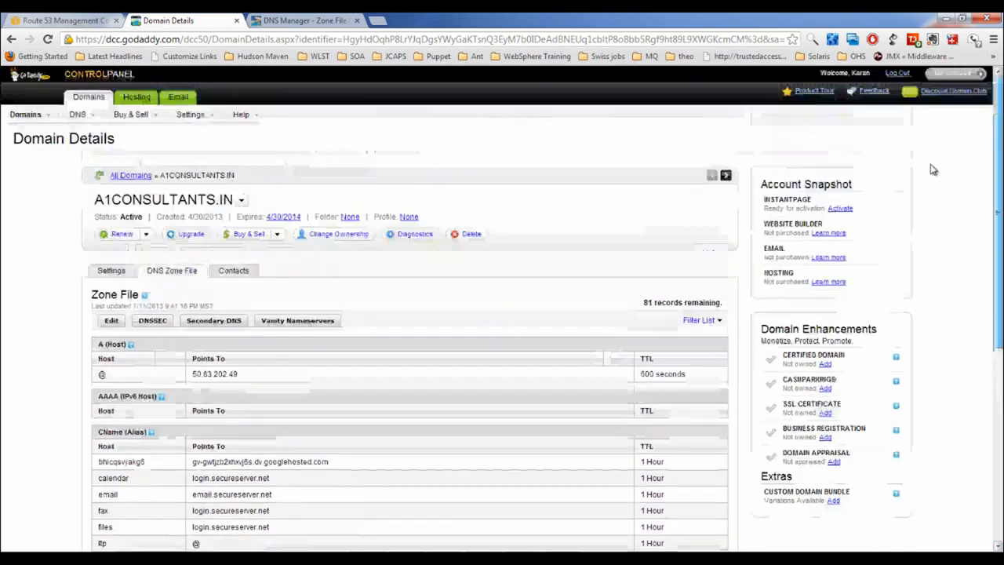
# Review A1CONSULTANTS.IN's settings, highlighting nameservers NS67.DOMAINCONTROL.COM and NS68.DOMAINCONTROL.COM
pyautogui.click(110, 270)
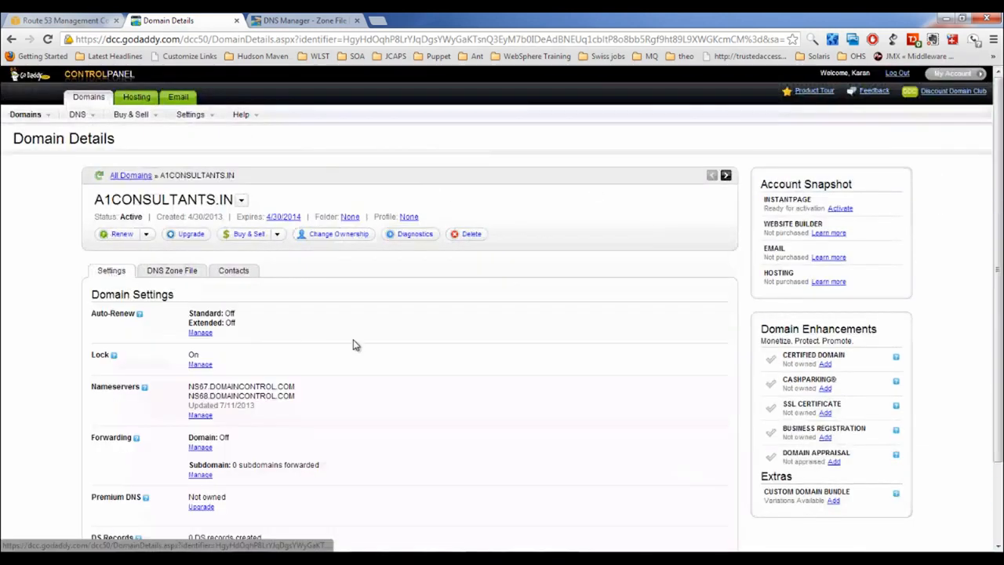
pyautogui.doubleClick(110, 385)
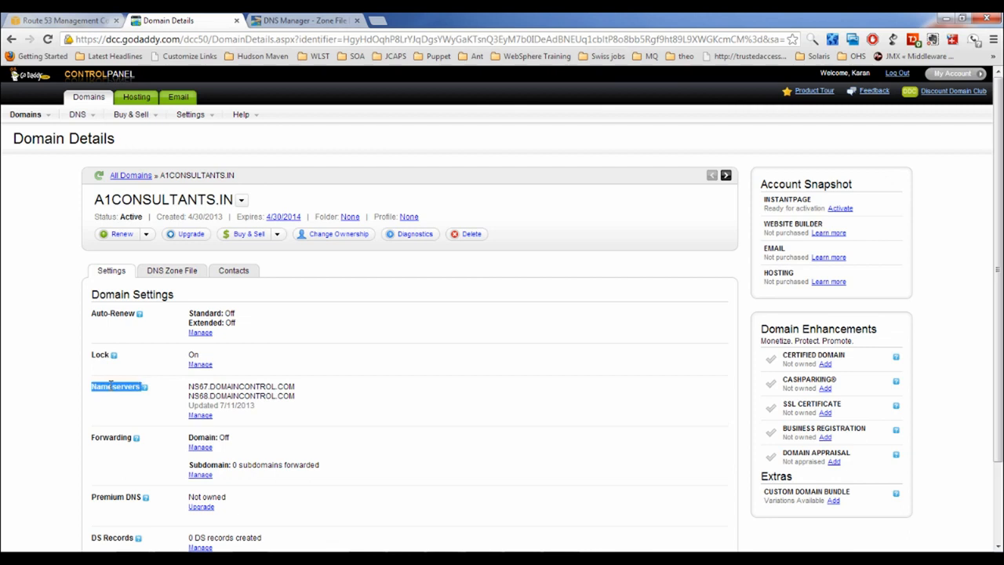
pyautogui.moveTo(94, 200); pyautogui.dragTo(227, 204)
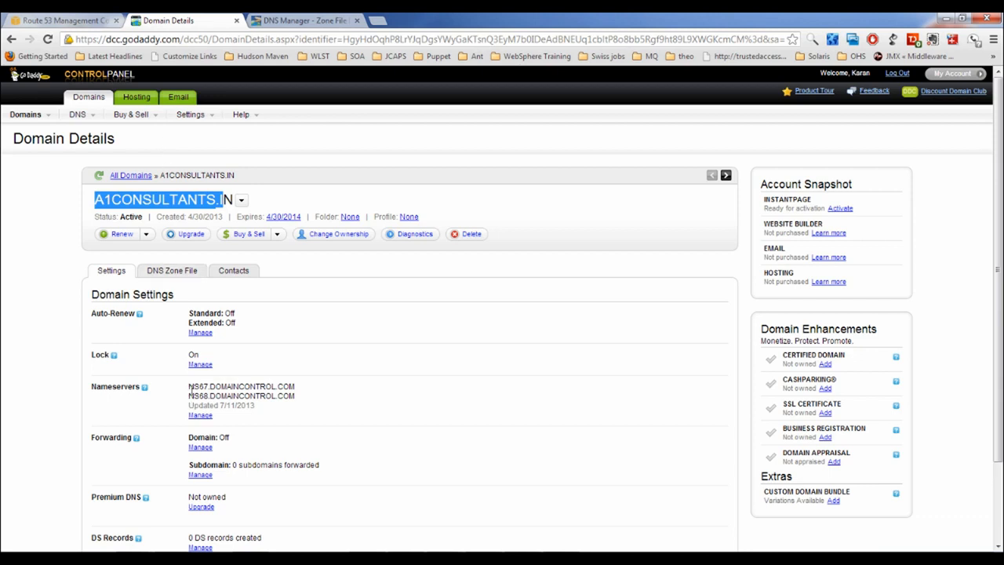
pyautogui.moveTo(190, 389); pyautogui.dragTo(297, 400)
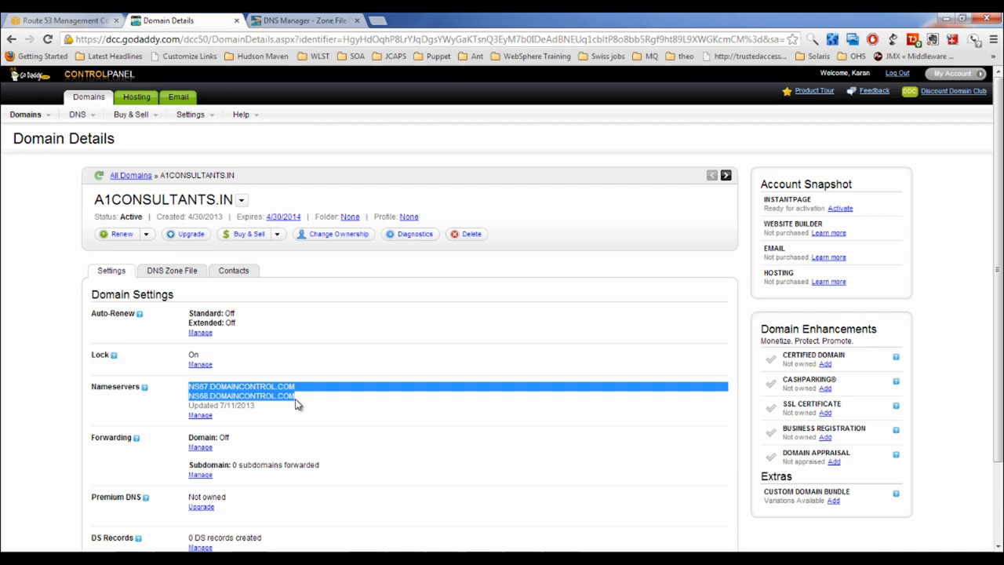
pyautogui.click(235, 389)
pyautogui.doubleClick(236, 387)
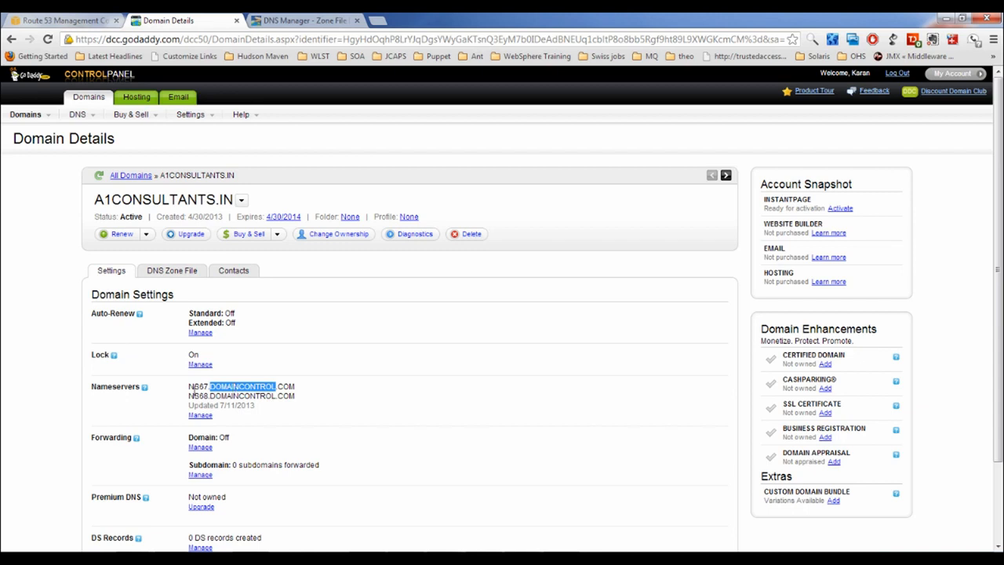
pyautogui.moveTo(188, 387); pyautogui.dragTo(315, 385)
# Recheck the zone file and domain settings, then return to the Route 53 console
pyautogui.click(182, 271)
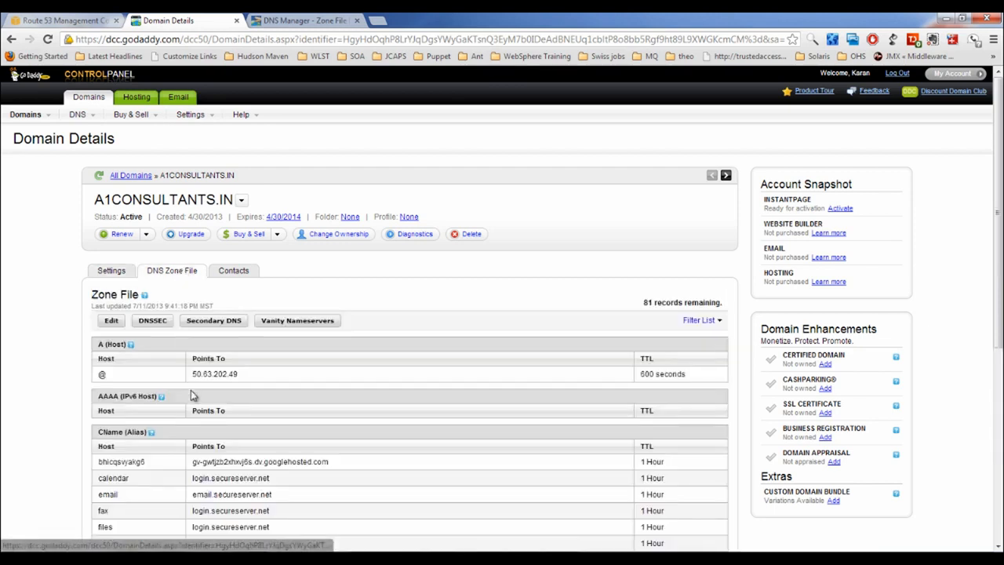
pyautogui.click(112, 271)
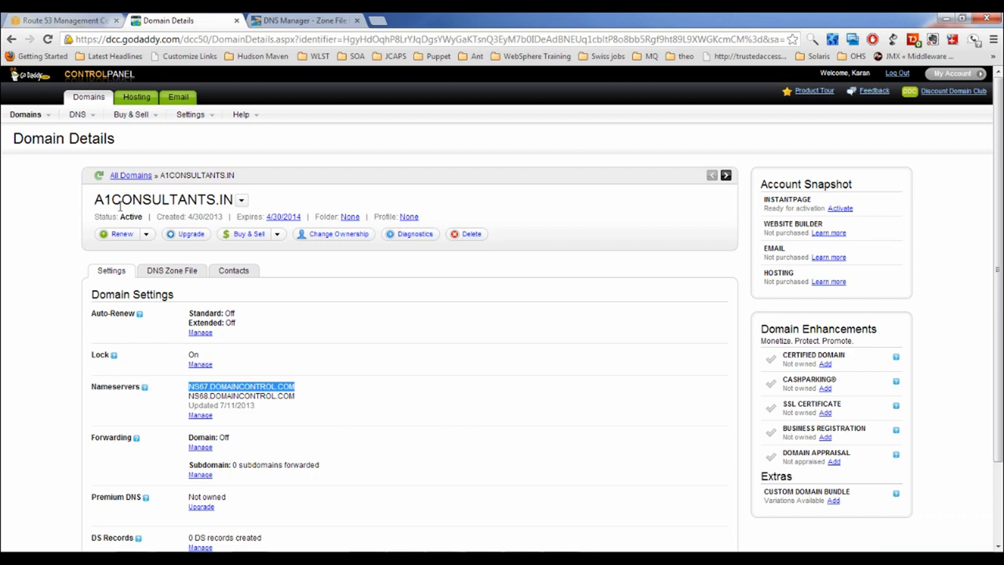
pyautogui.moveTo(95, 200); pyautogui.dragTo(222, 217)
pyautogui.click(83, 22)
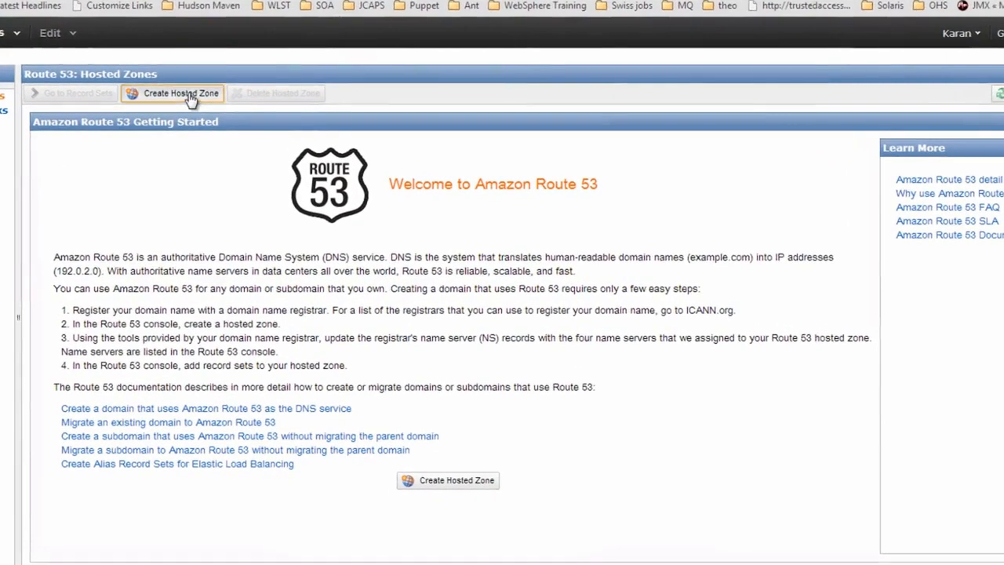
# Create hosted zone a1consultants.in with comment 'My domain' and select its four delegation name servers
pyautogui.click(190, 95)
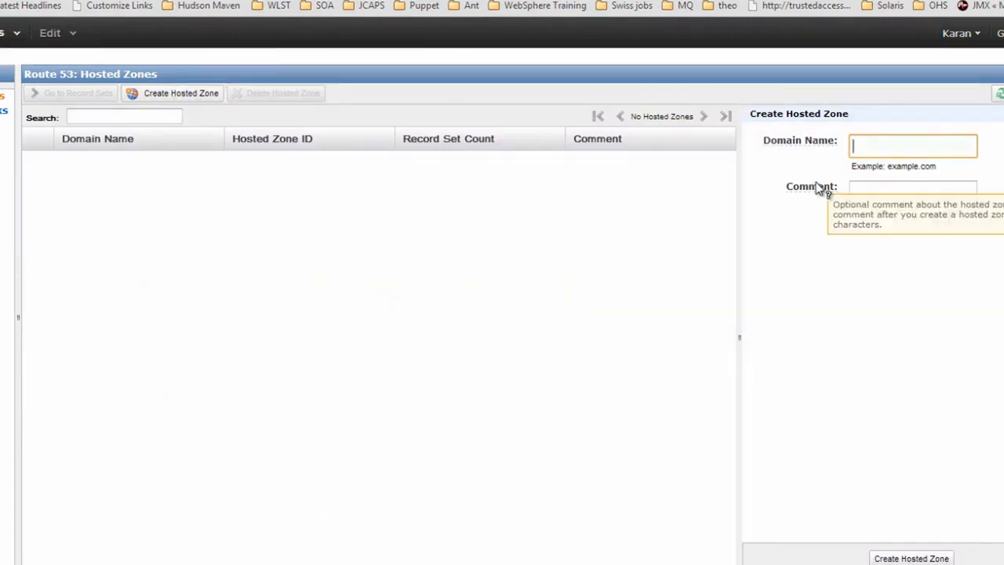
pyautogui.write('aq1')
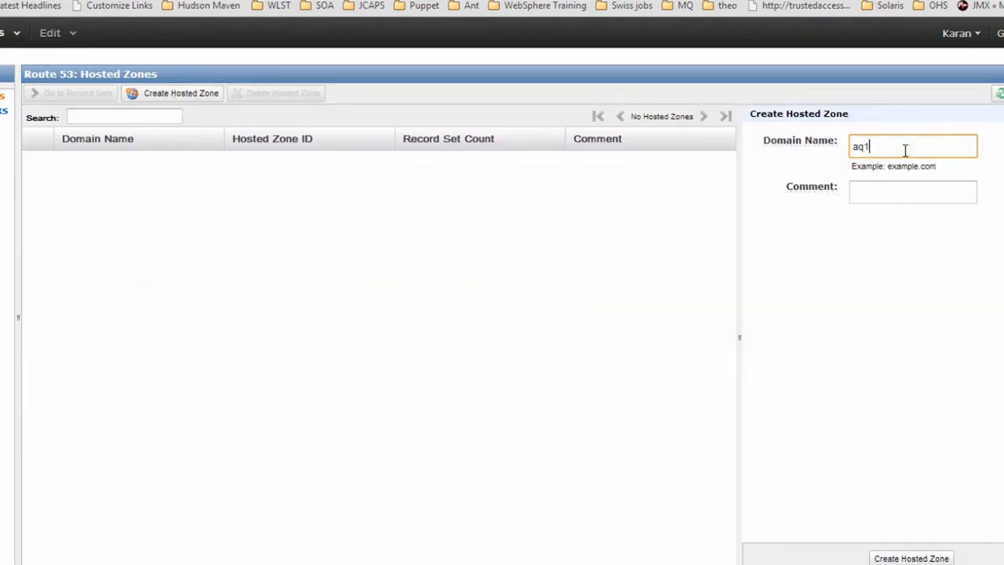
pyautogui.press('BackSpace')
pyautogui.press('BackSpace')
pyautogui.write('1consultants.in')
pyautogui.click(882, 193)
pyautogui.write('My domain')
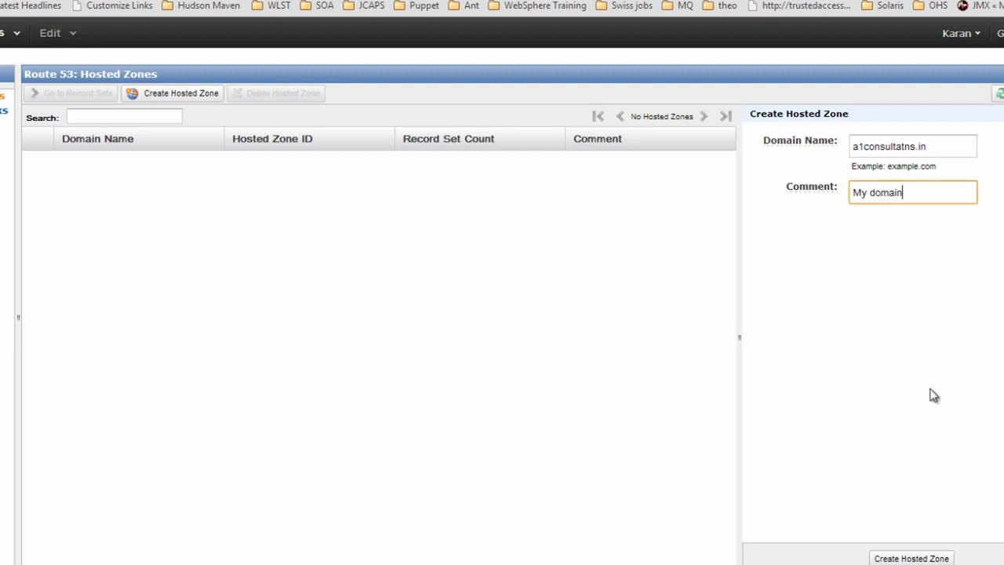
pyautogui.click(890, 558)
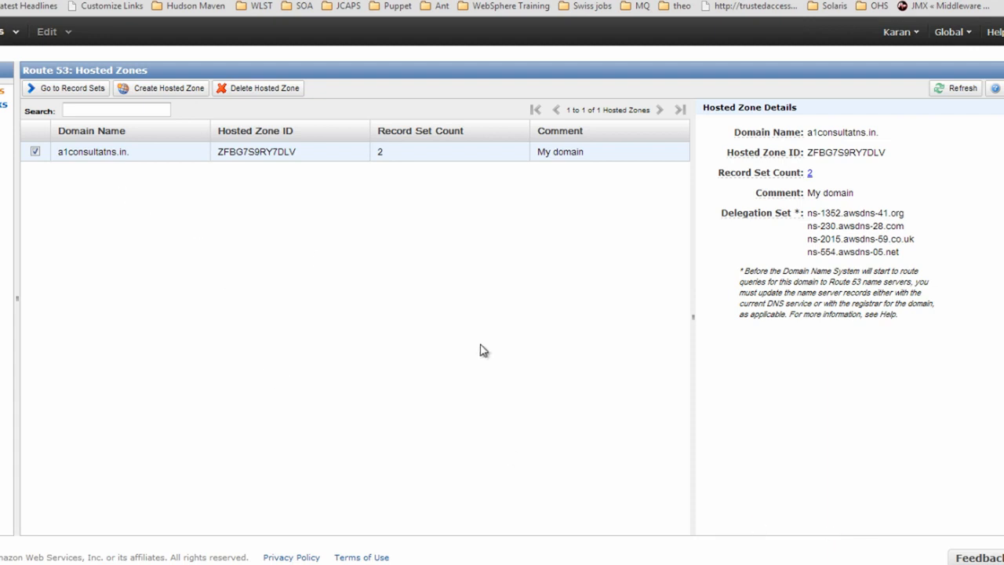
pyautogui.moveTo(809, 211); pyautogui.dragTo(912, 257)
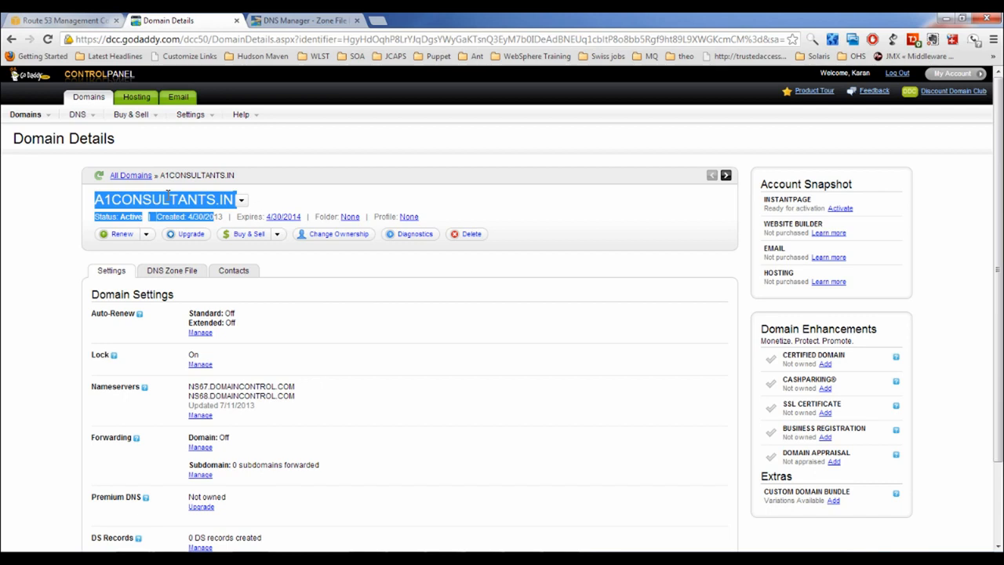
# Copy name server ns-1352.awsdns-41.org and open GoDaddy's nameserver settings for A1CONSULTANTS.IN
pyautogui.doubleClick(167, 198)
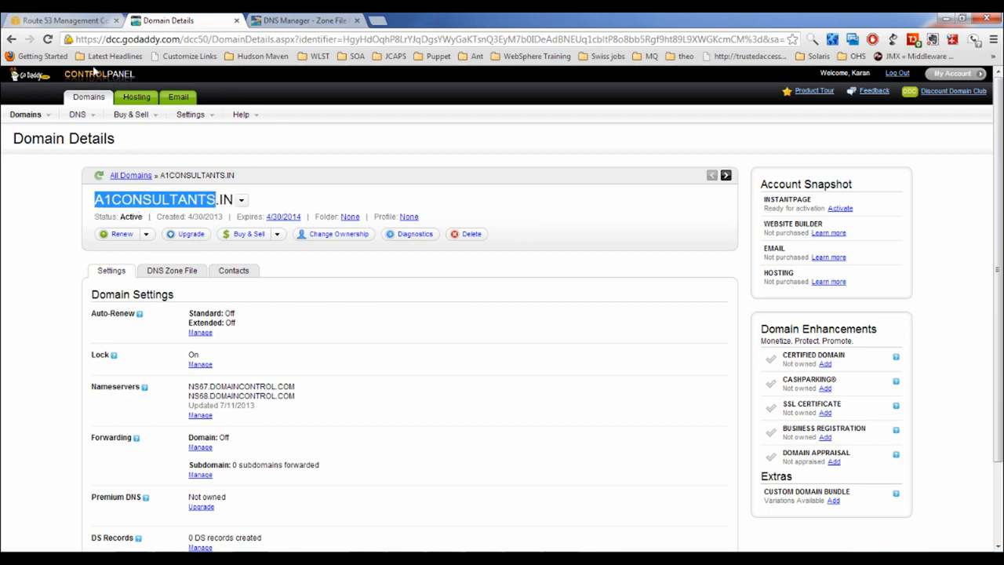
pyautogui.click(93, 21)
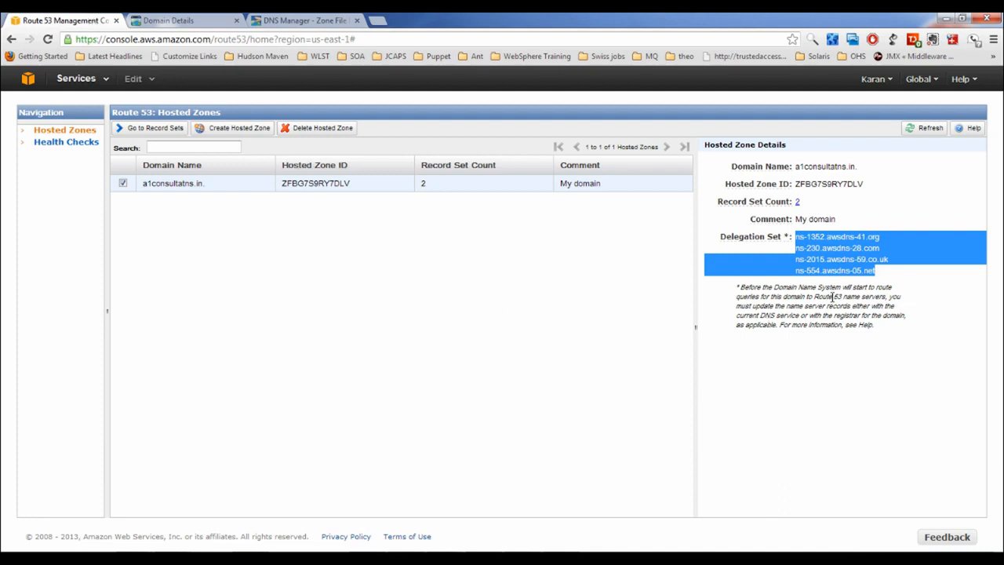
pyautogui.doubleClick(856, 270)
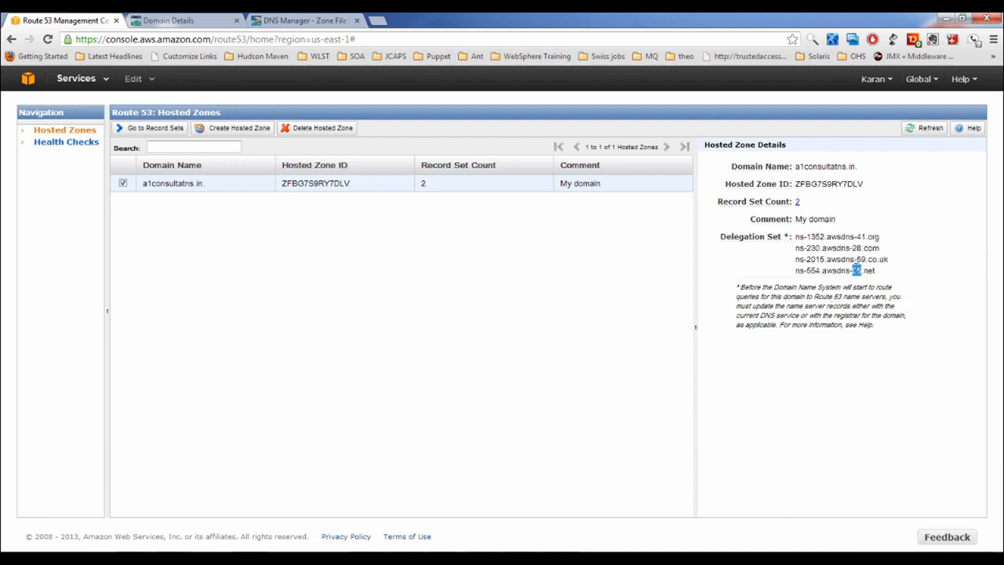
pyautogui.moveTo(797, 237); pyautogui.dragTo(887, 247)
pyautogui.hotkey('ctrl', 'c')
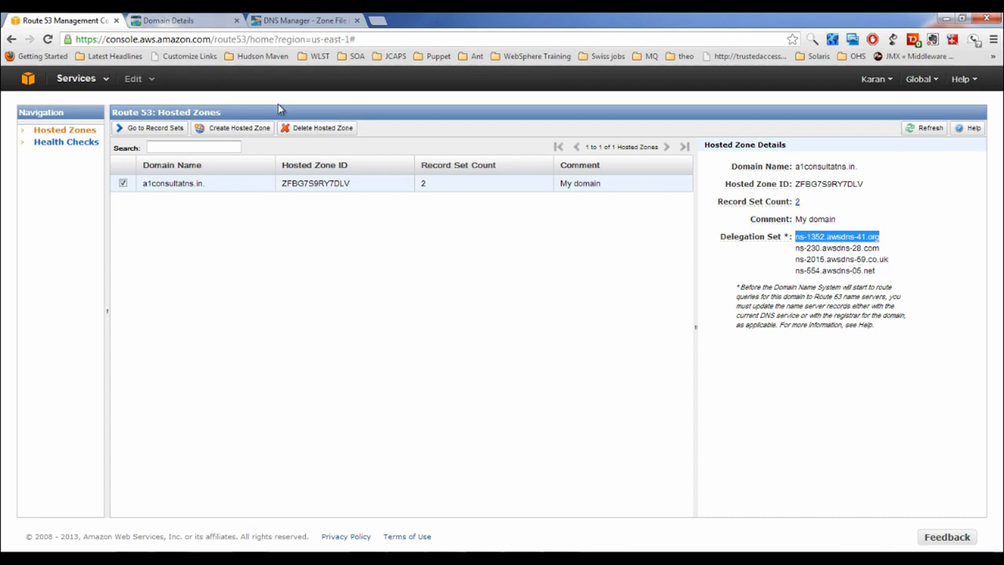
pyautogui.click(201, 22)
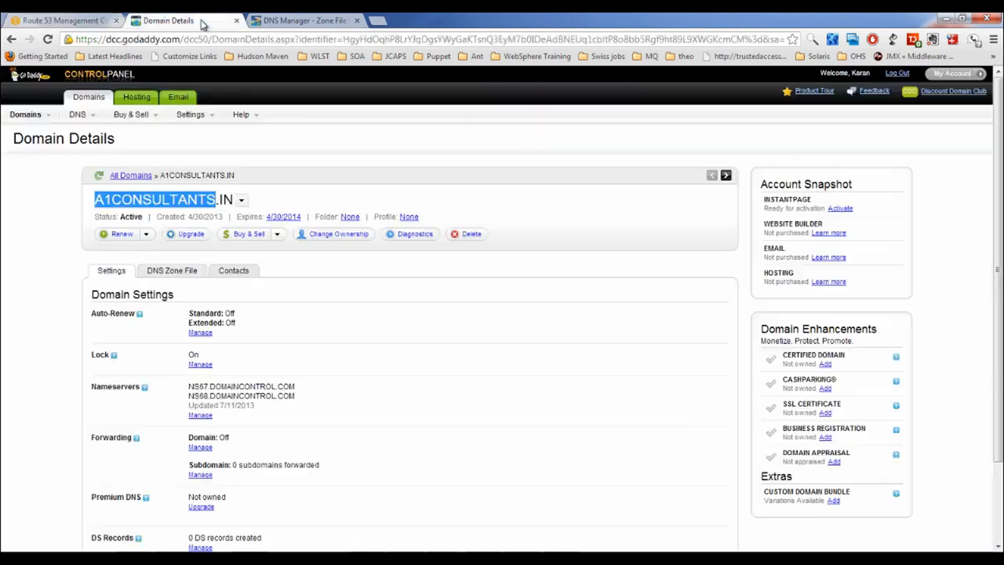
pyautogui.click(200, 414)
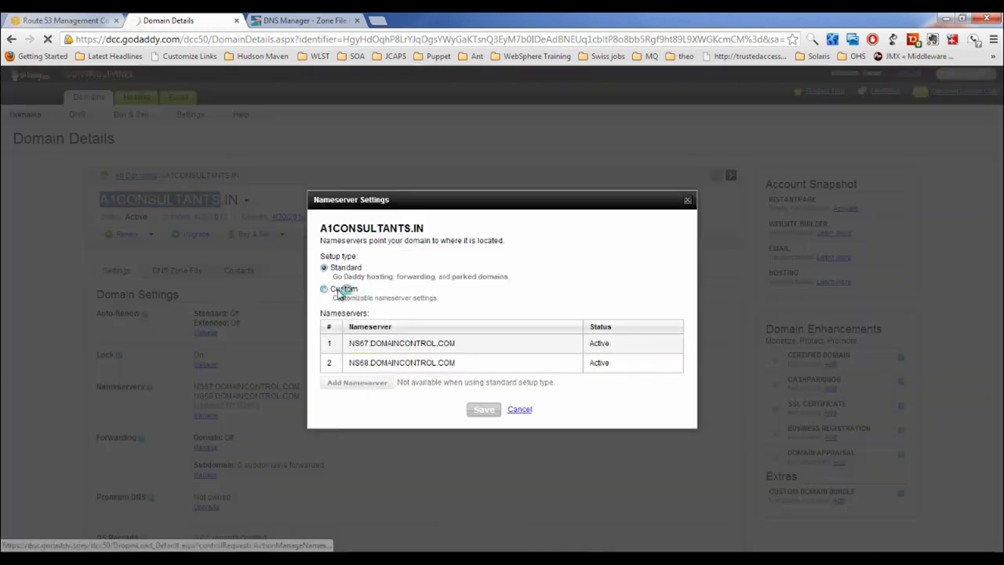
# Switch to custom nameservers and paste ns-1352.awsdns-41.org and ns-230.awsdns-28.com
pyautogui.click(342, 273)
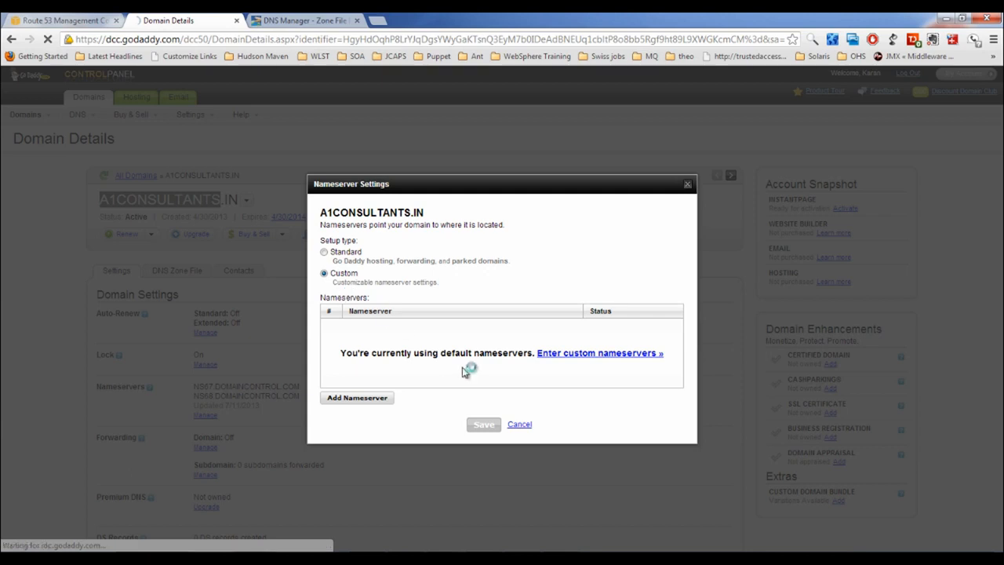
pyautogui.click(336, 400)
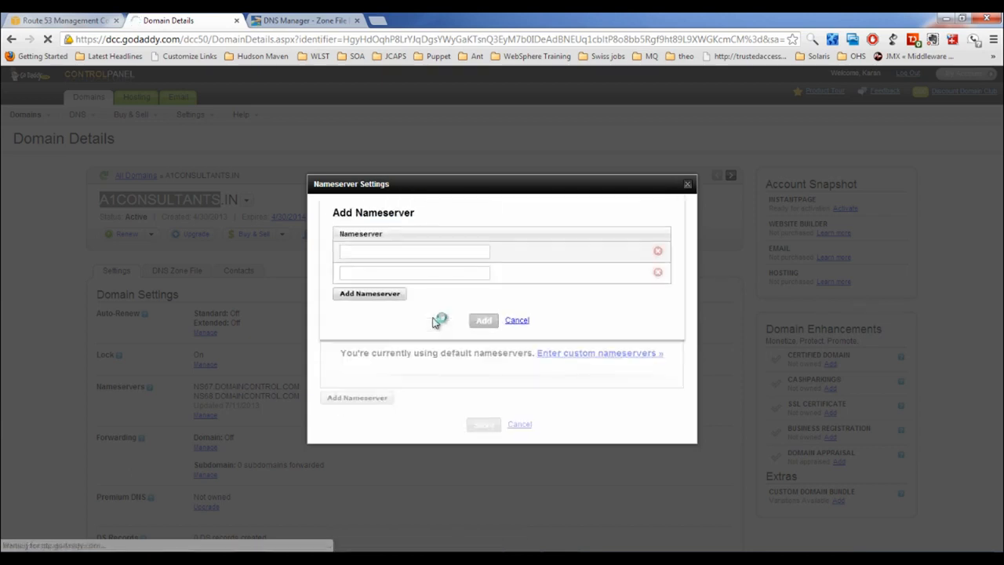
pyautogui.click(411, 249)
pyautogui.hotkey('ctrl', 'v')
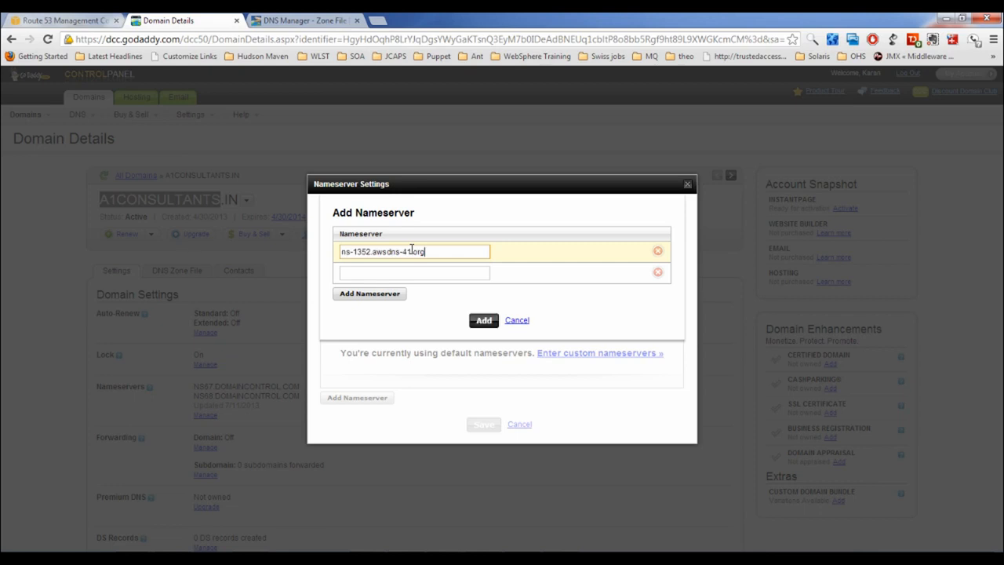
pyautogui.click(75, 19)
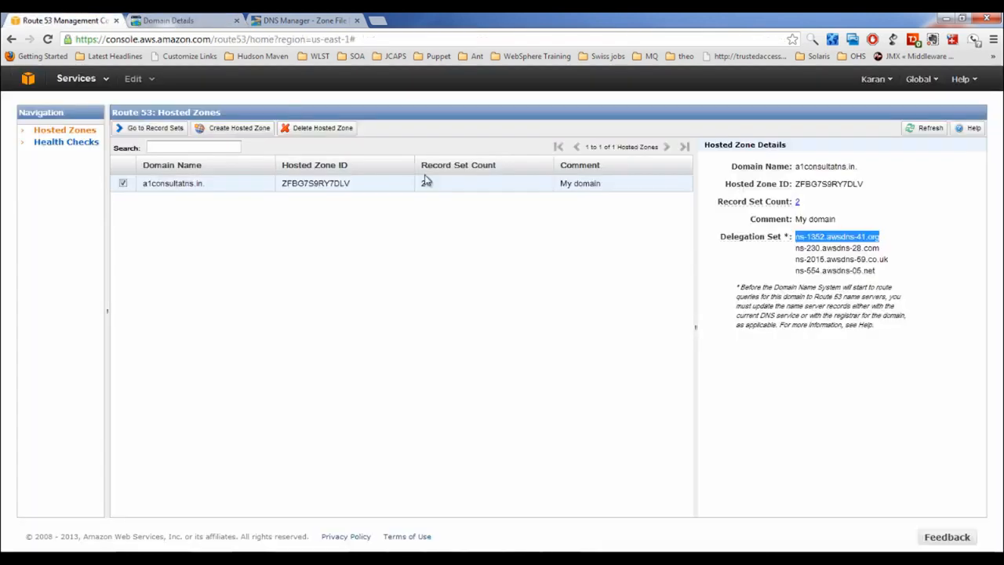
pyautogui.moveTo(795, 248); pyautogui.dragTo(880, 248)
pyautogui.hotkey('ctrl', 'c')
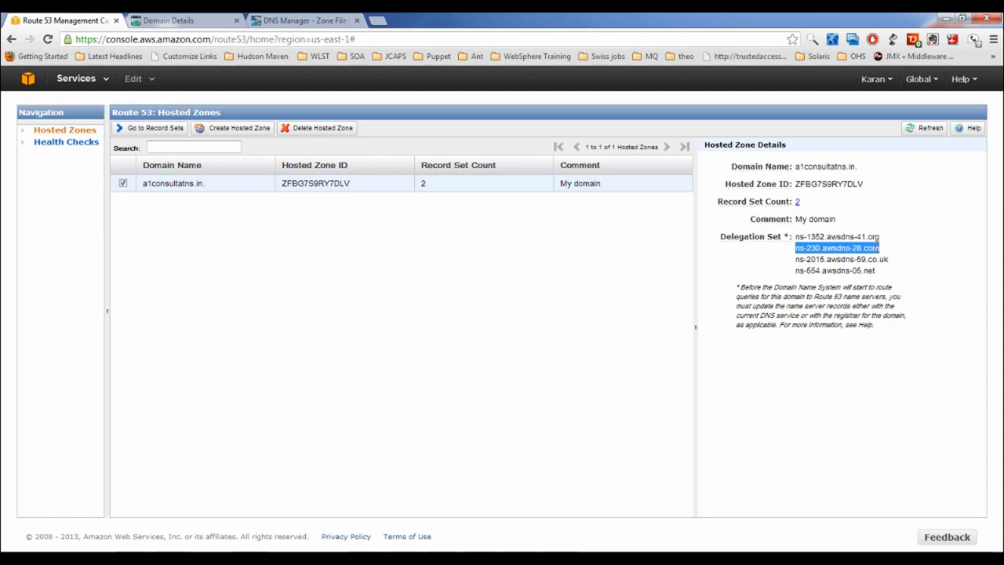
pyautogui.click(173, 21)
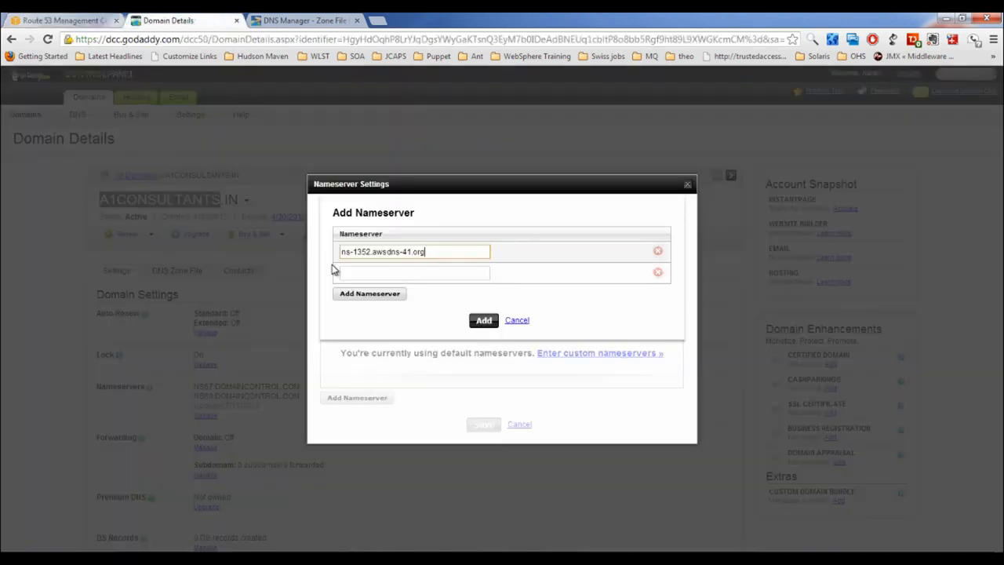
pyautogui.click(371, 273)
pyautogui.hotkey('ctrl', 'v')
# Add nameservers ns-2015.awsdns-59.co.uk and ns-554.awsdns-05.net from the Route 53 delegation set
pyautogui.click(53, 22)
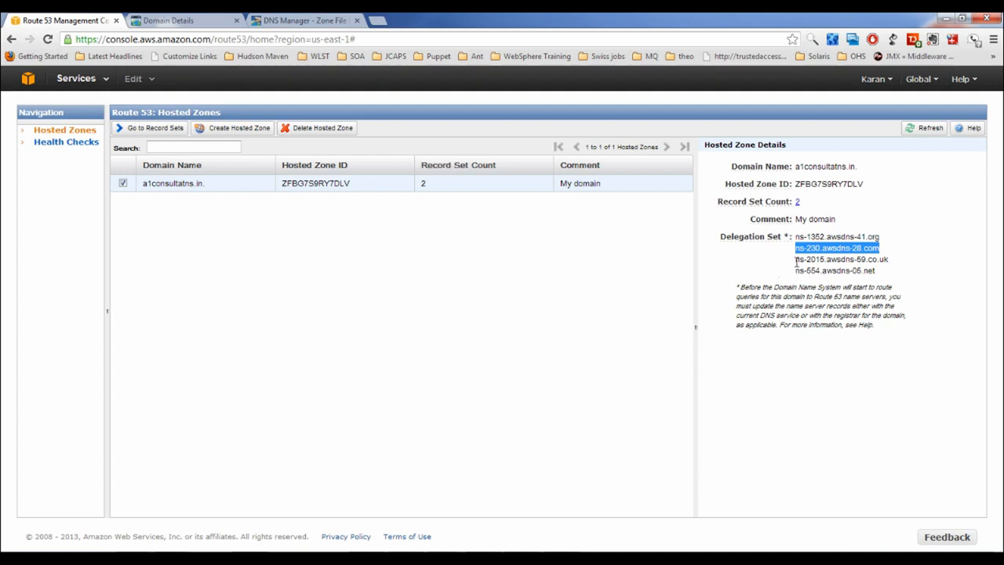
pyautogui.moveTo(796, 263); pyautogui.dragTo(895, 264)
pyautogui.hotkey('ctrl', 'c')
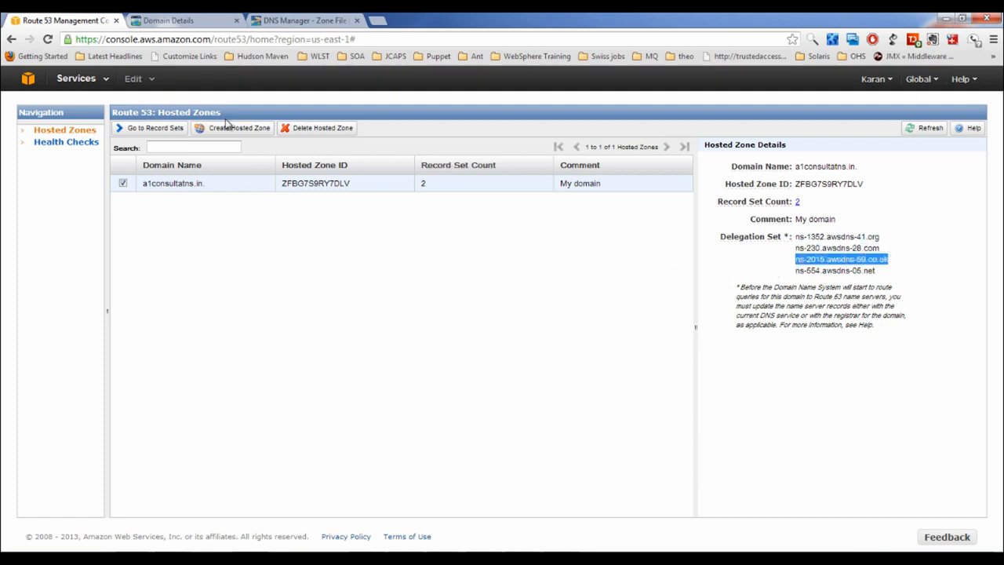
pyautogui.click(209, 25)
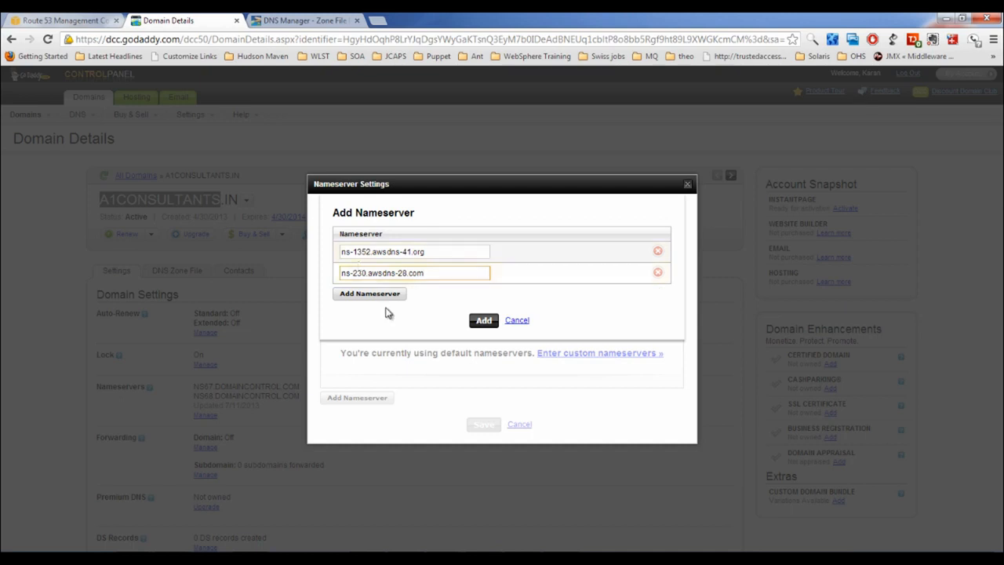
pyautogui.click(384, 294)
pyautogui.hotkey('ctrl', 'v')
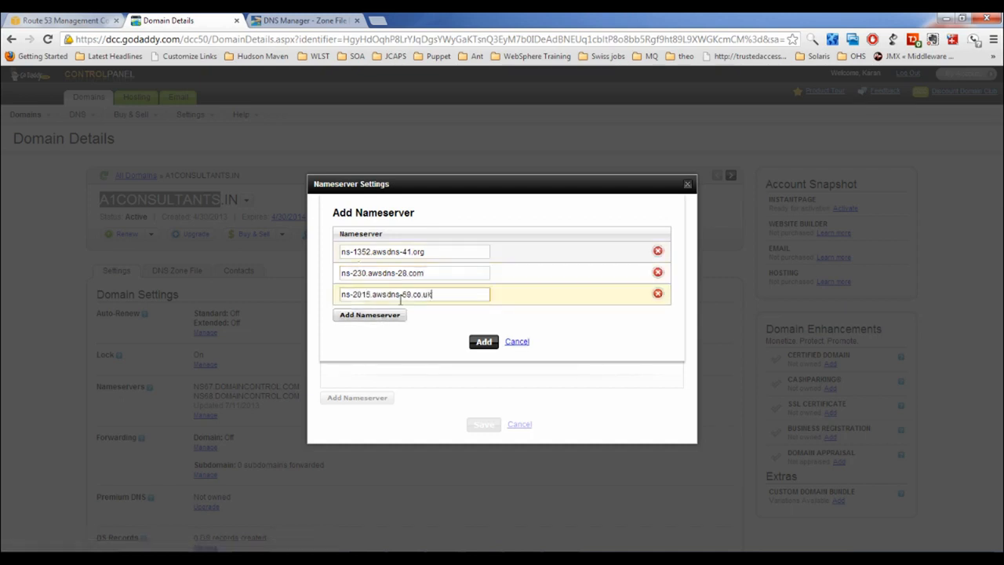
pyautogui.click(60, 21)
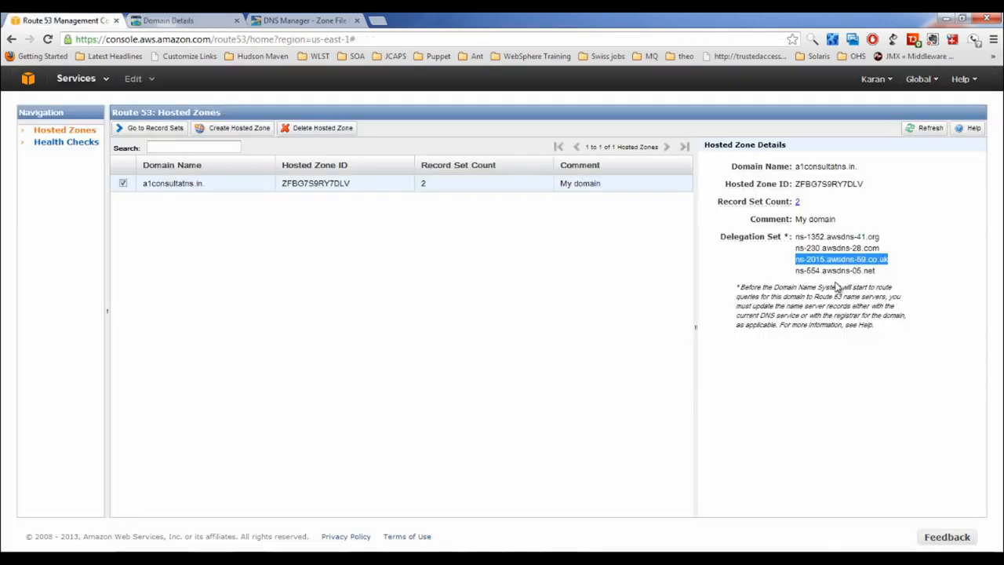
pyautogui.moveTo(796, 271); pyautogui.dragTo(874, 269)
pyautogui.hotkey('ctrl', 'c')
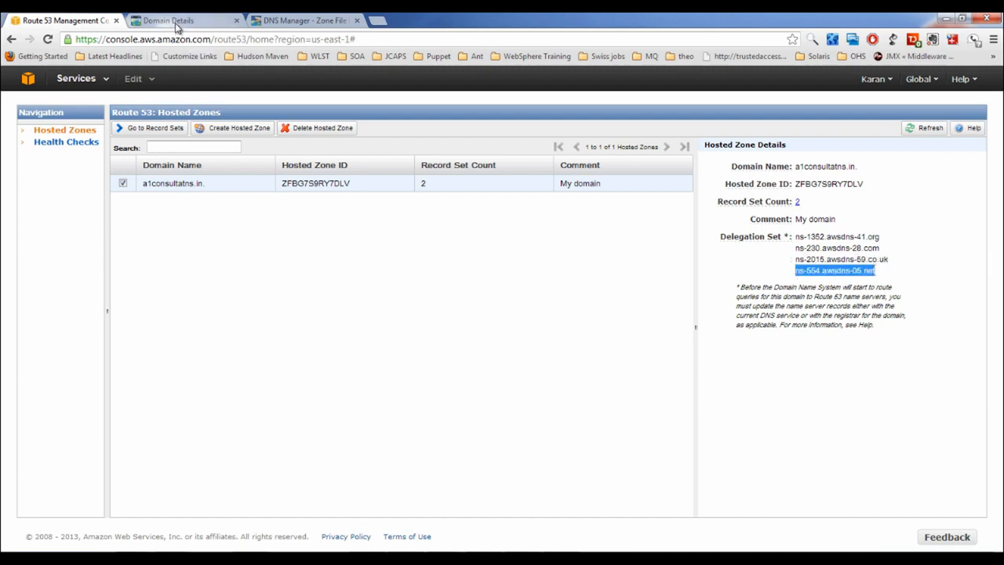
pyautogui.moveTo(177, 25); pyautogui.dragTo(263, 205)
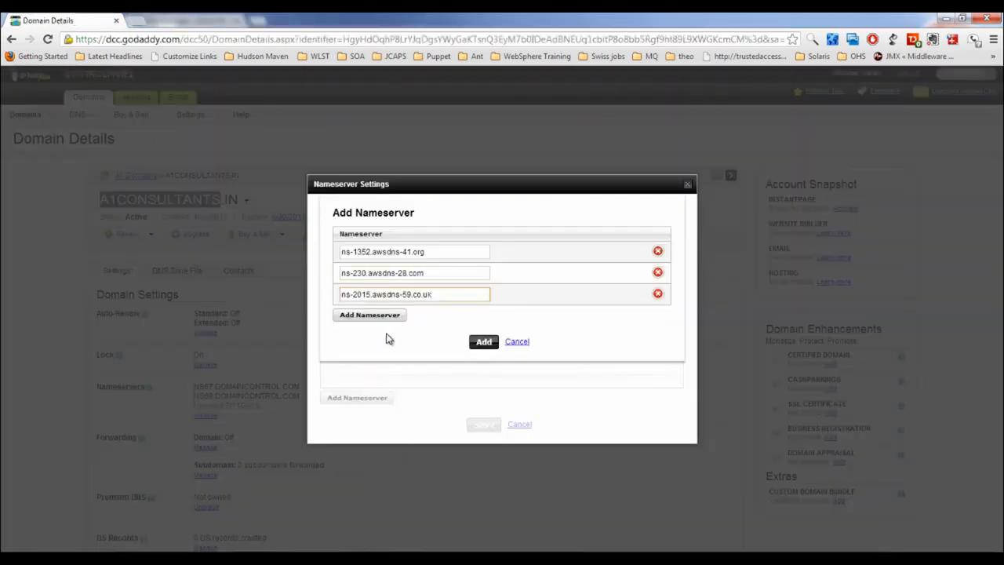
pyautogui.click(379, 314)
pyautogui.click(396, 316)
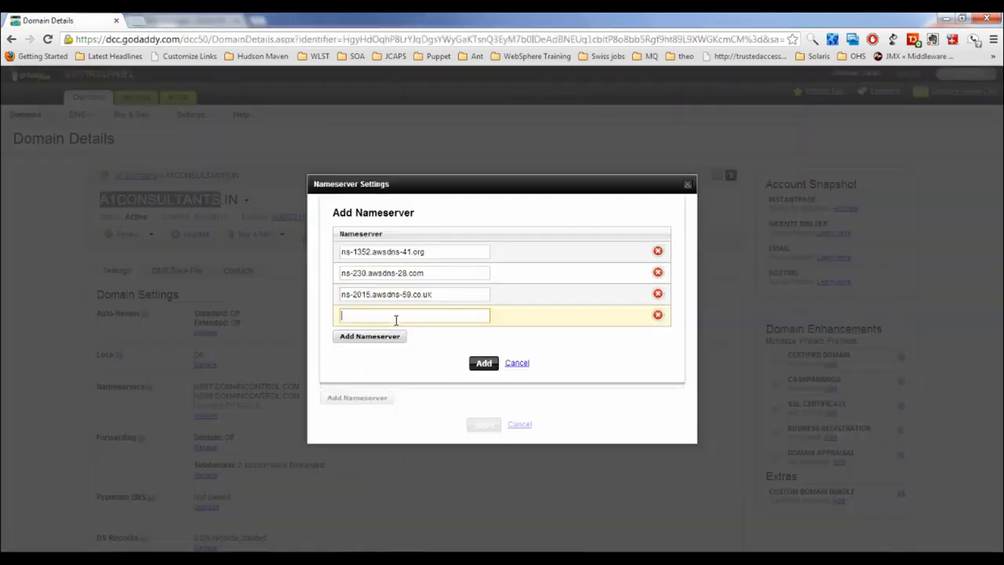
pyautogui.hotkey('ctrl', 'v')
# Confirm and save the four custom nameservers, then return to Route 53
pyautogui.click(483, 365)
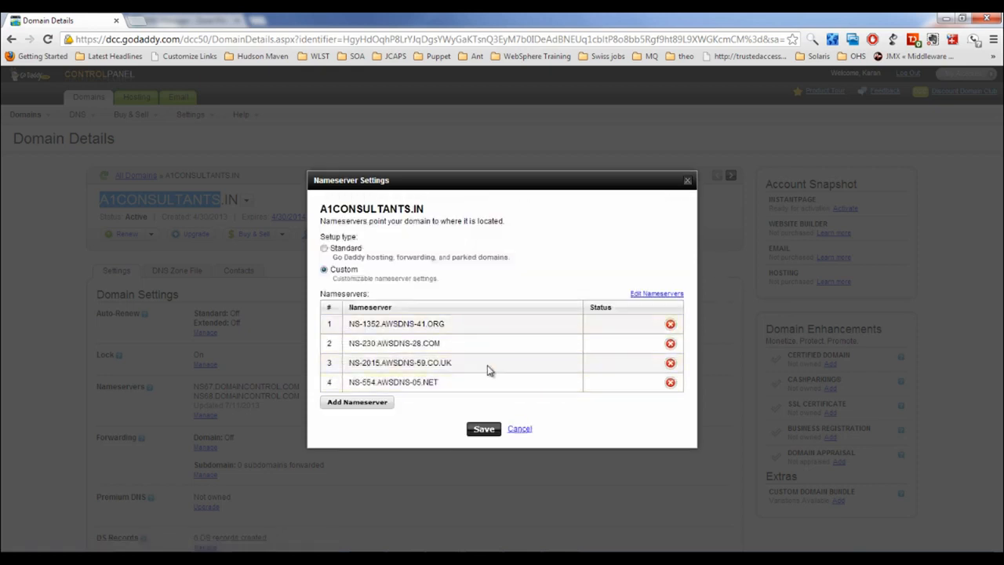
pyautogui.click(488, 433)
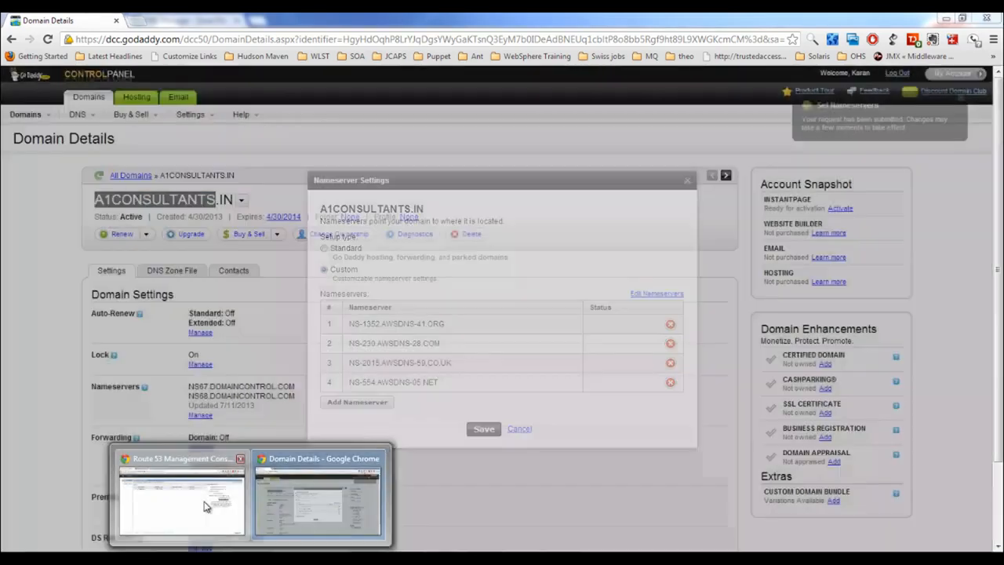
pyautogui.click(208, 506)
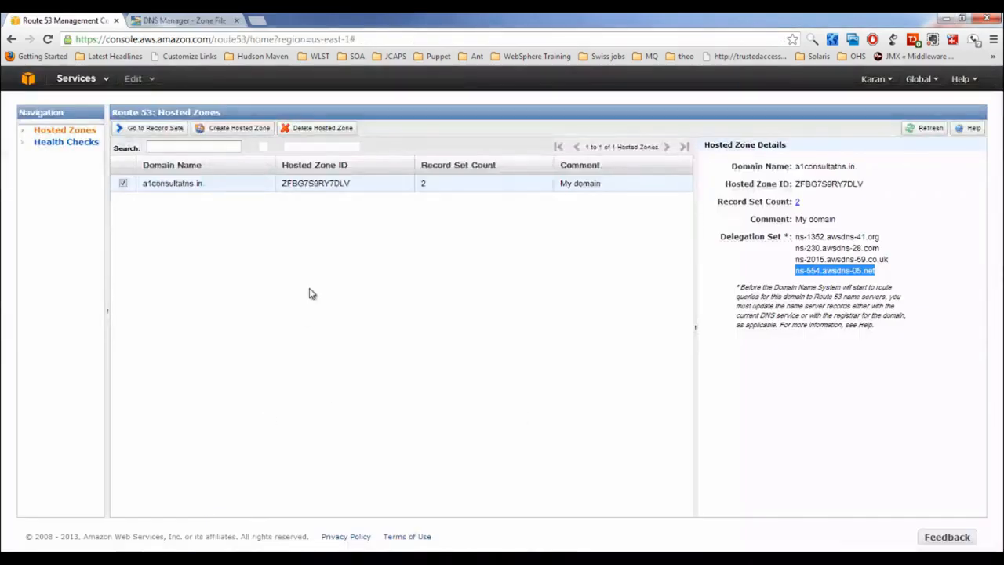
pyautogui.doubleClick(173, 185)
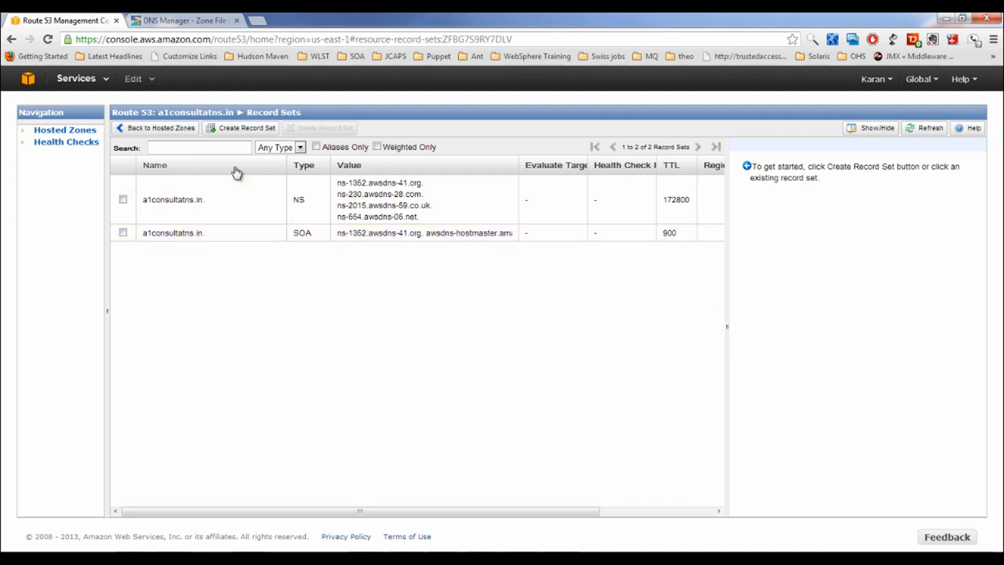
pyautogui.click(245, 128)
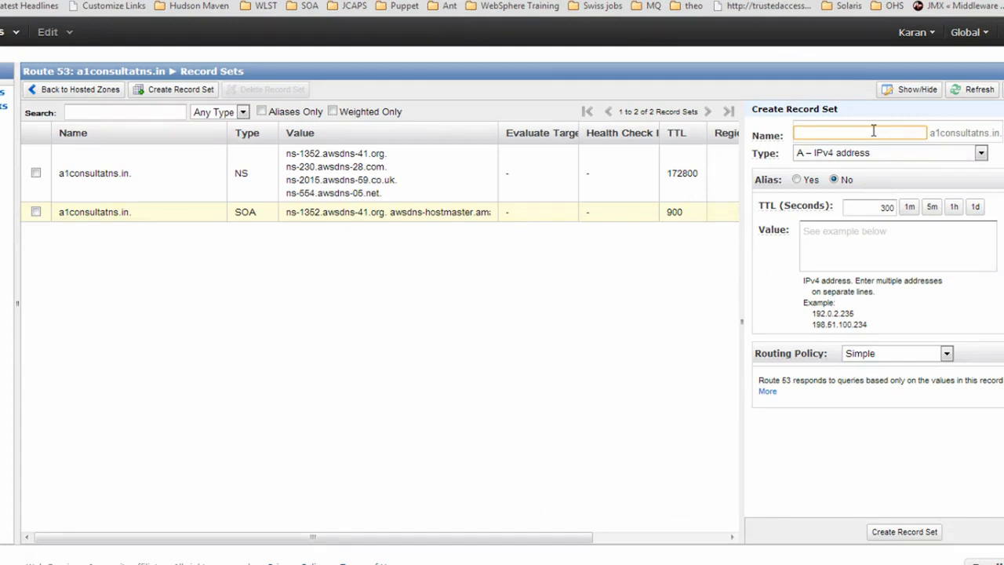
pyautogui.write('google')
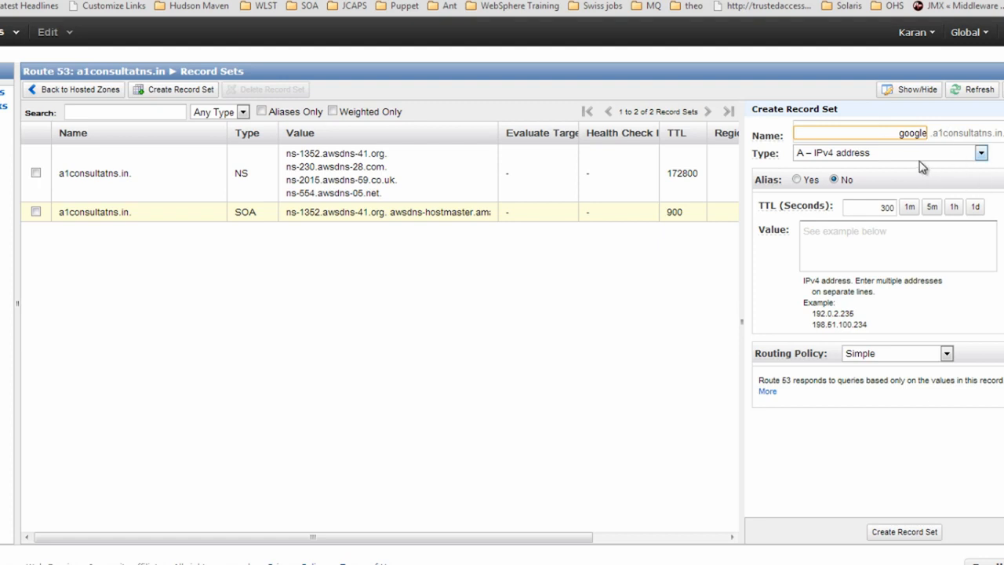
pyautogui.click(943, 154)
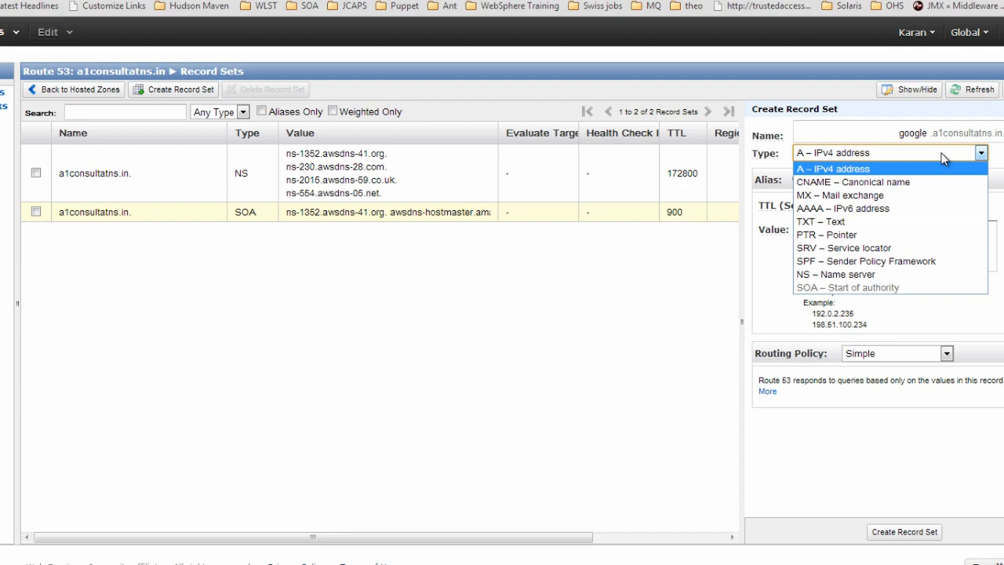
pyautogui.click(910, 185)
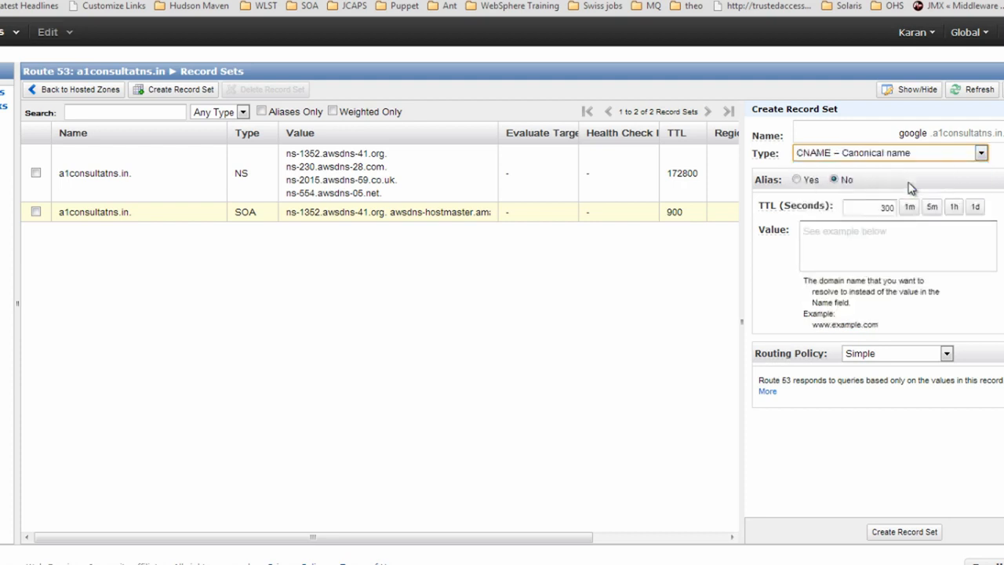
pyautogui.click(837, 238)
pyautogui.write('www')
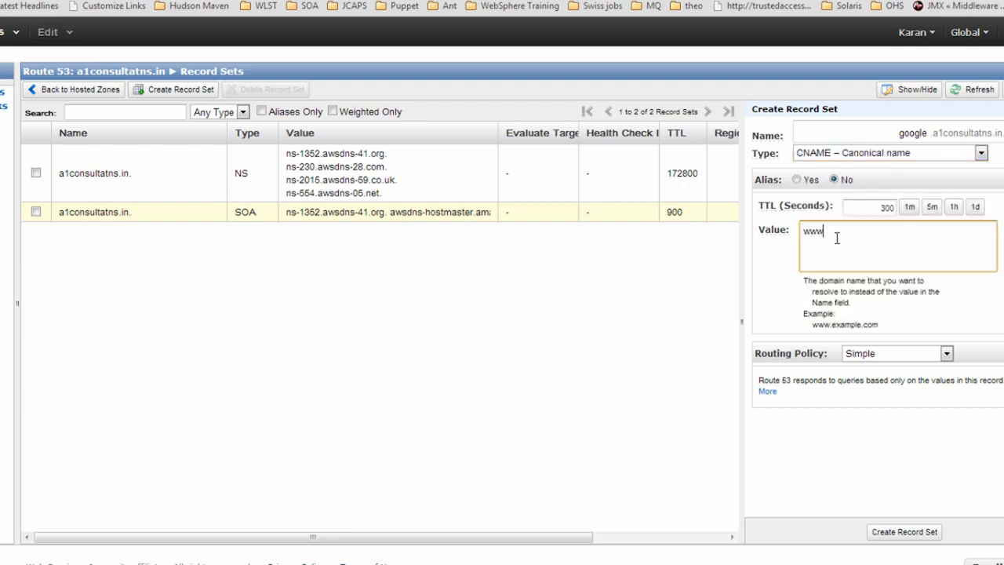
pyautogui.write('.google.com')
pyautogui.click(879, 354)
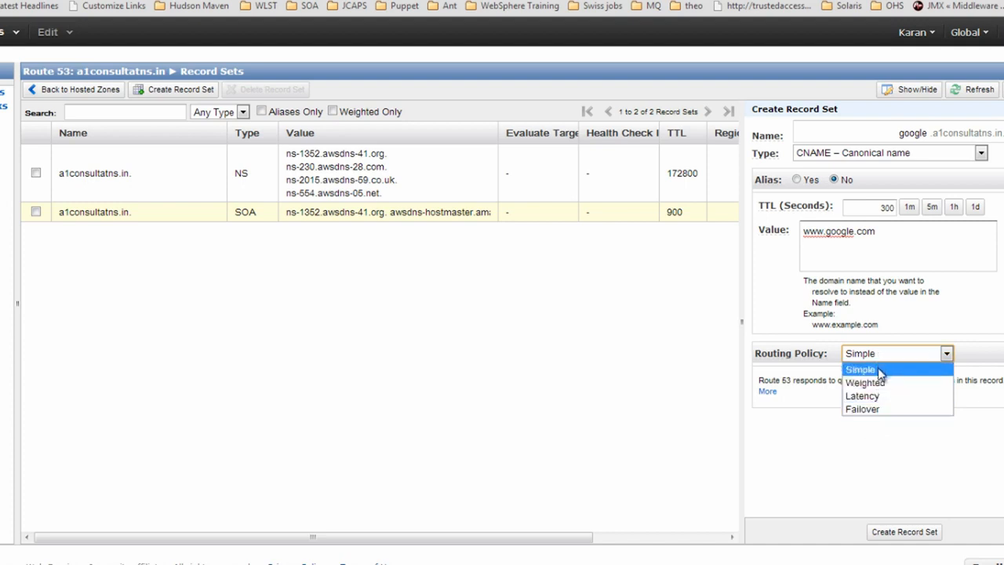
pyautogui.click(880, 368)
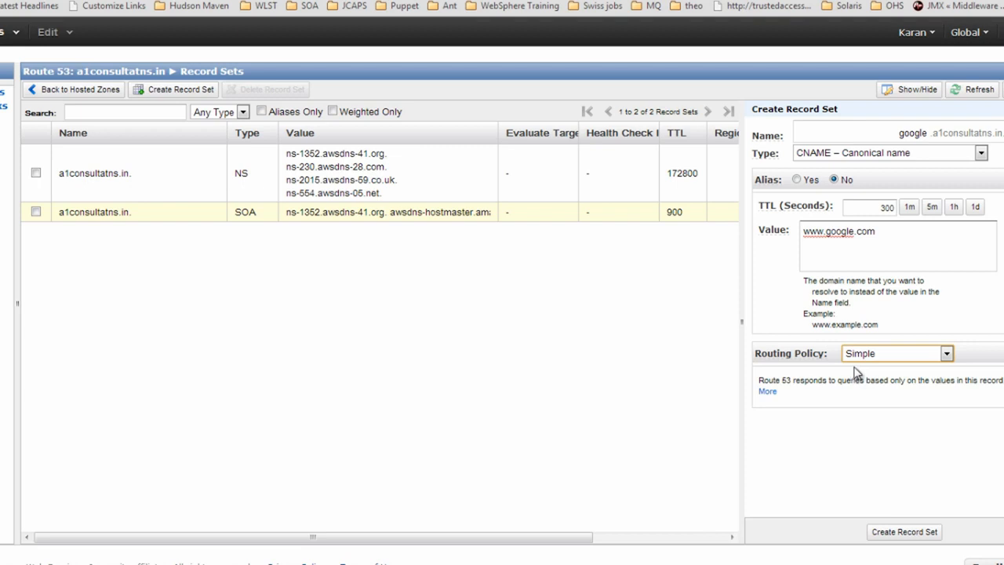
pyautogui.click(877, 355)
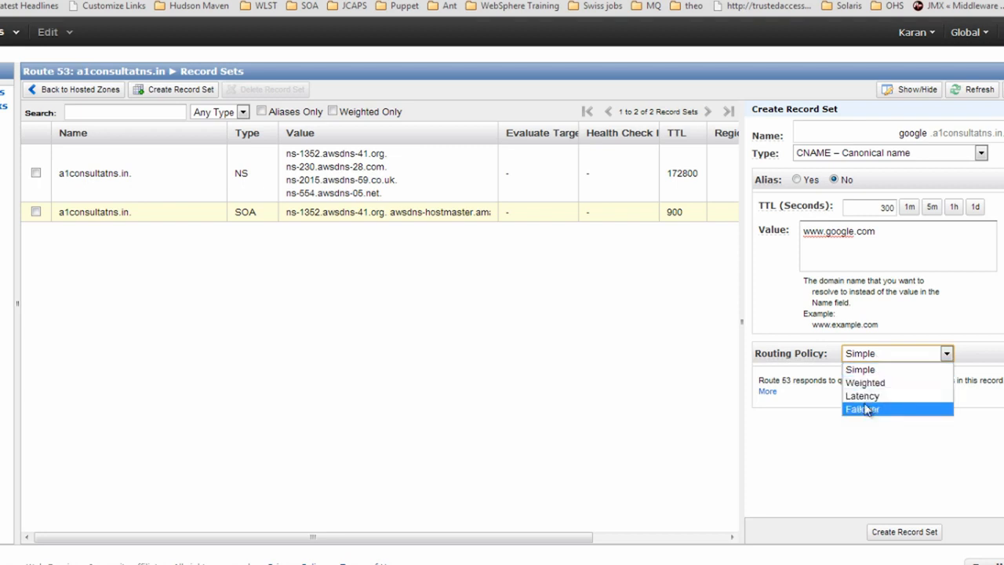
pyautogui.click(838, 436)
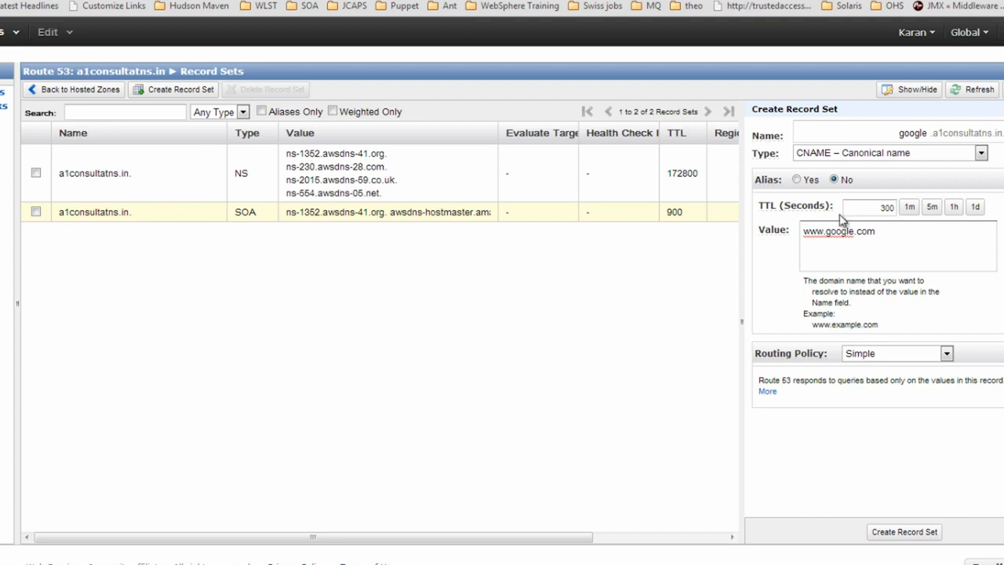
pyautogui.click(879, 538)
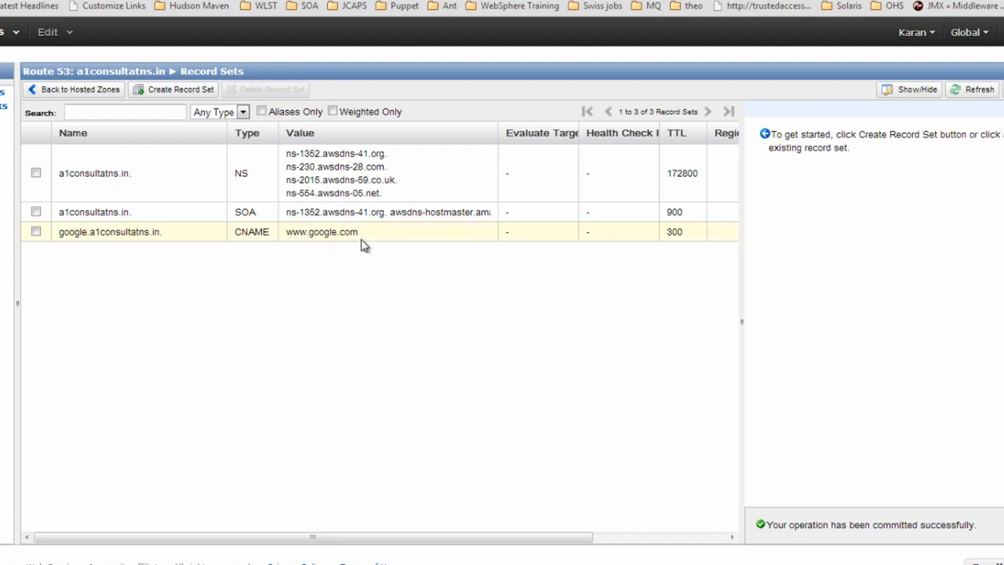
# Open the google CNAME for editing and scroll through GoDaddy's zone file CNAME entries
pyautogui.doubleClick(259, 235)
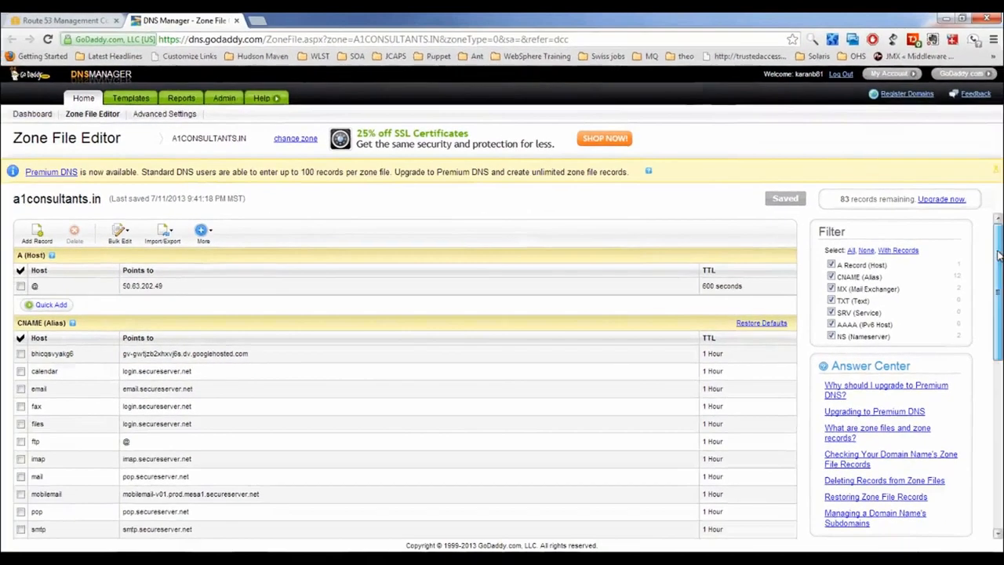
pyautogui.scroll(-2, 903, 357)
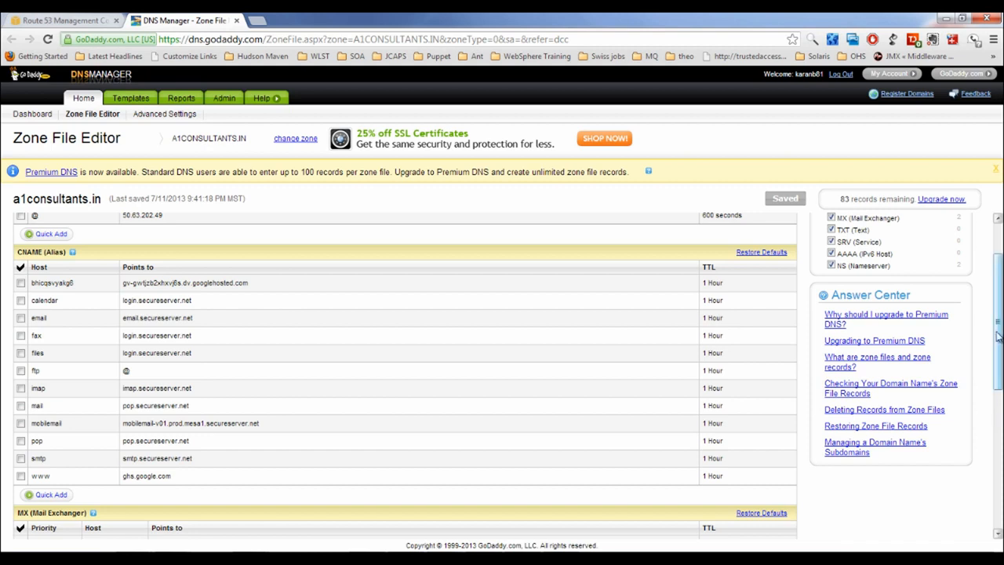
pyautogui.scroll(2, 437, 321)
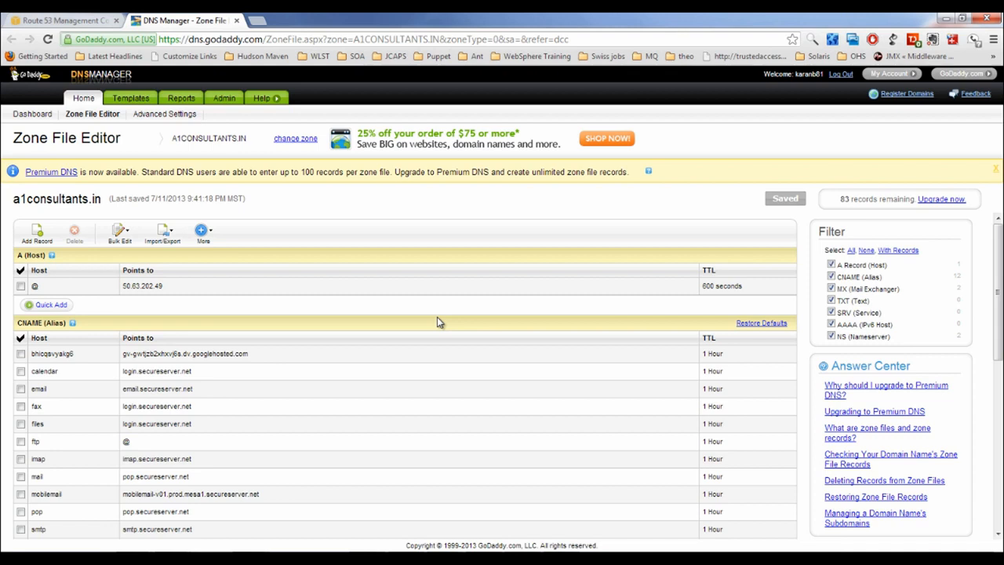
pyautogui.click(66, 20)
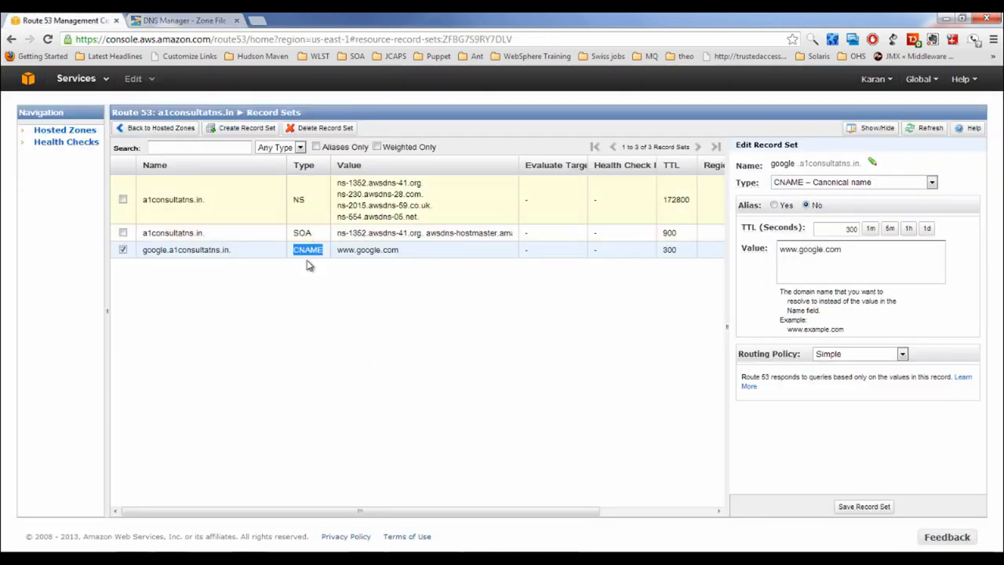
# Ping google.a1consultants.in in Command Prompt, see the host isn't found, and minimize the window
pyautogui.click(420, 305)
pyautogui.hotkey('alt', 'Tab')
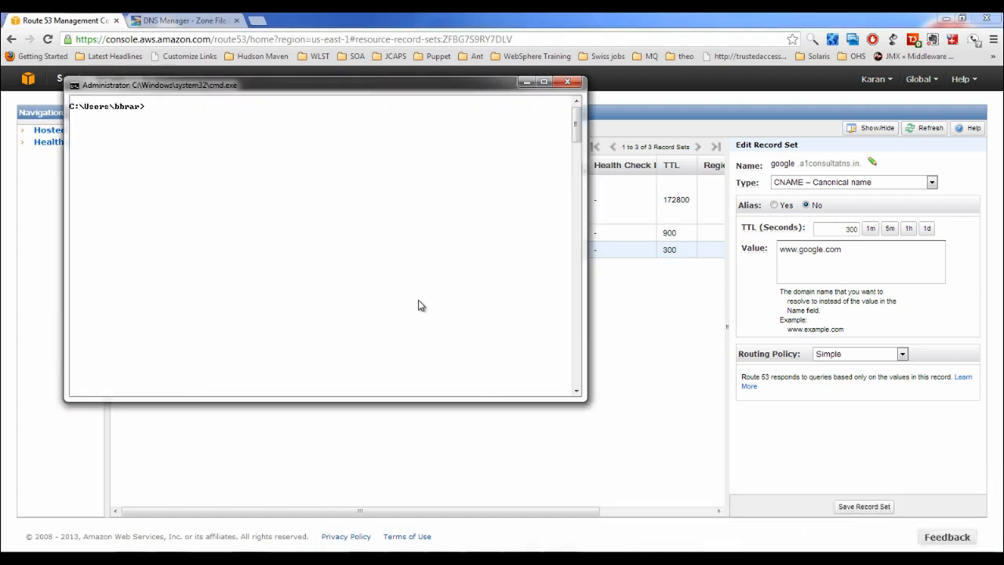
pyautogui.write('ping google.a1consultants')
pyautogui.press('BackSpace')
pyautogui.press('BackSpace')
pyautogui.press('BackSpace')
pyautogui.write('an')
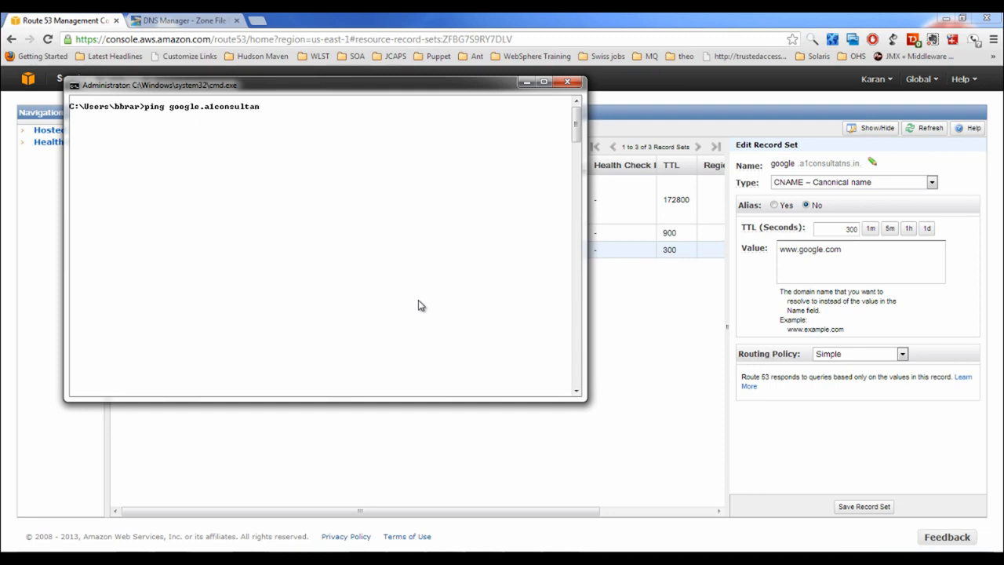
pyautogui.write('ts.in')
pyautogui.press('Return')
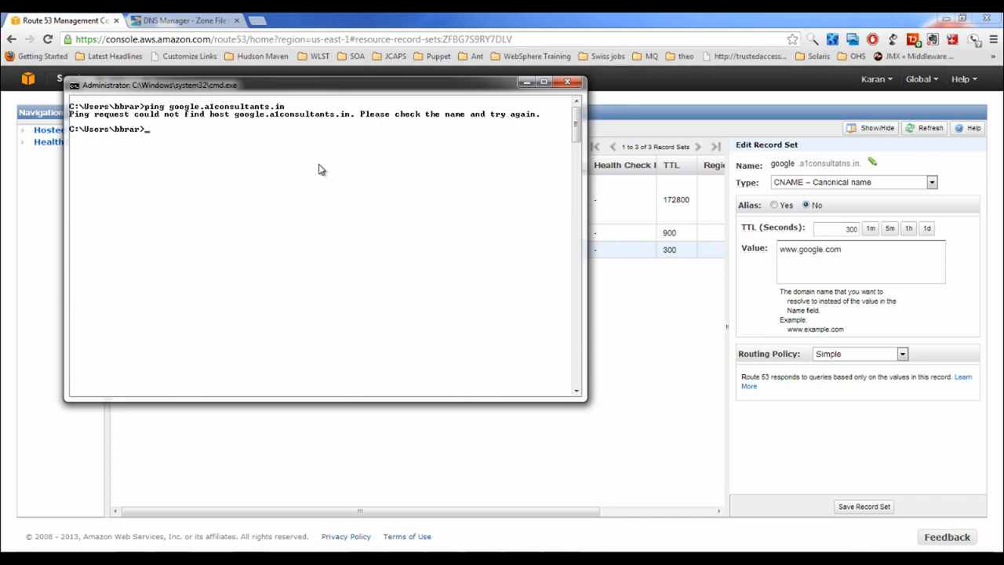
pyautogui.click(526, 83)
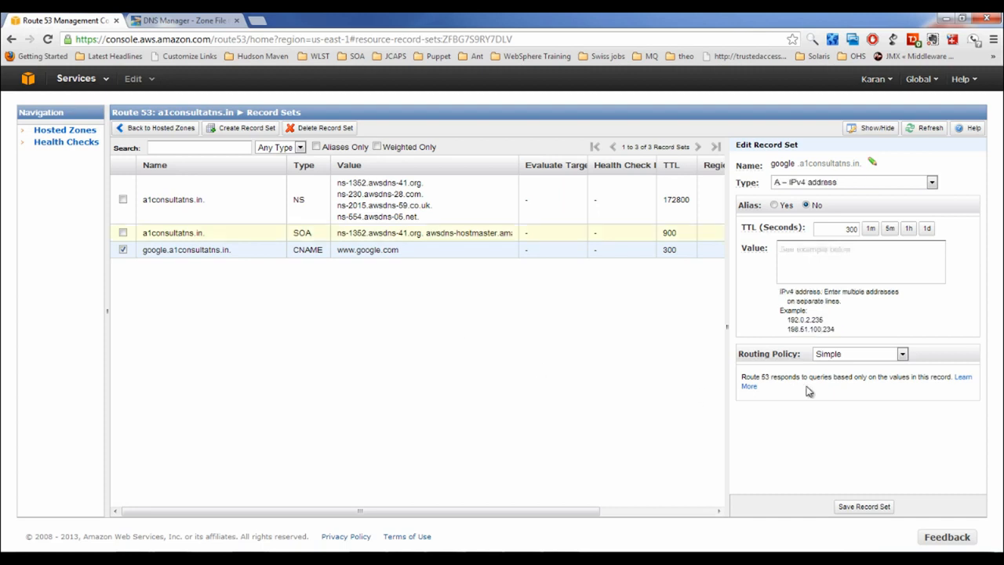
# Try Weighted routing on the google record, then begin a new record set instead
pyautogui.click(902, 354)
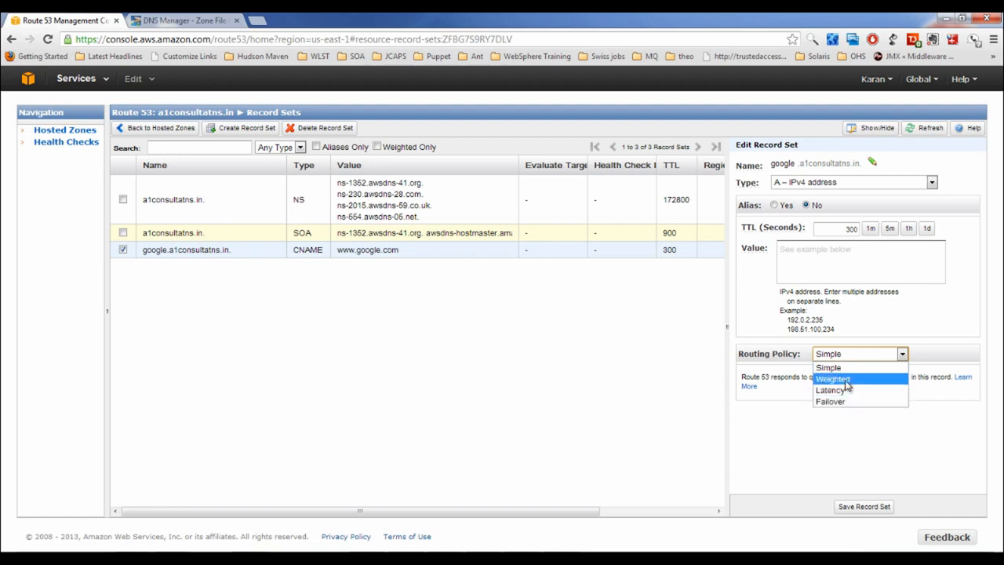
pyautogui.click(847, 380)
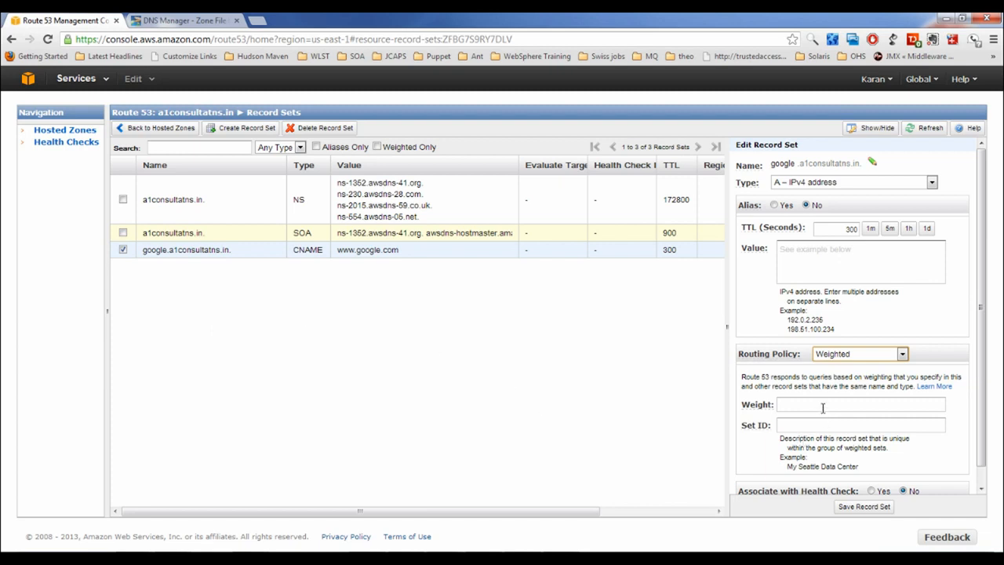
pyautogui.click(248, 132)
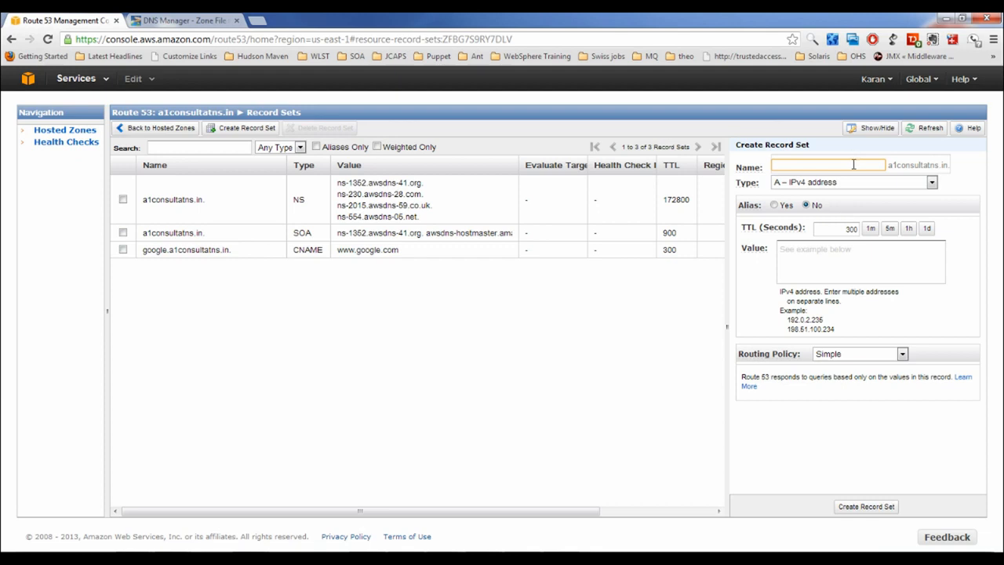
pyautogui.write('mywebsite')
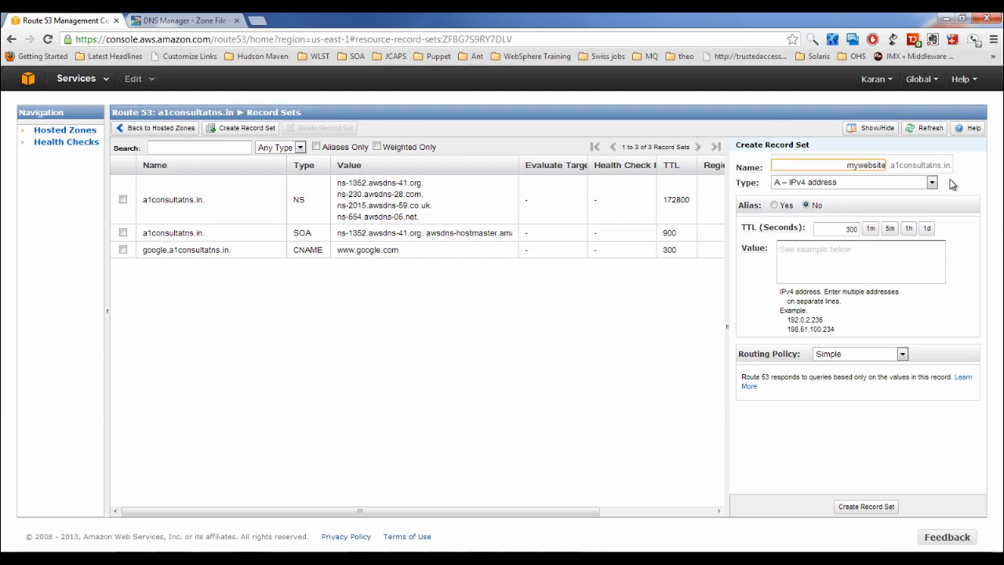
pyautogui.click(800, 185)
pyautogui.click(105, 82)
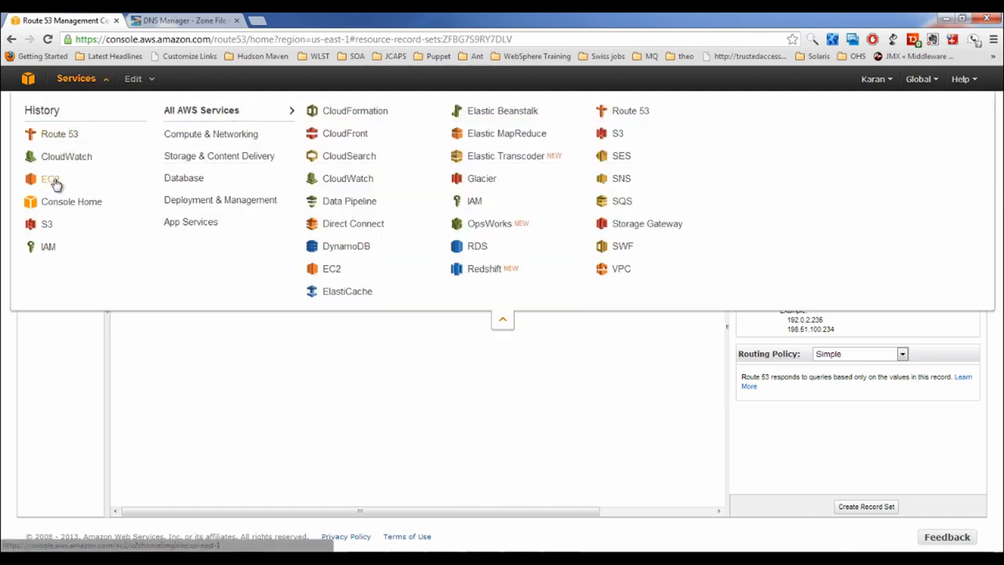
pyautogui.rightClick(55, 183)
pyautogui.click(76, 193)
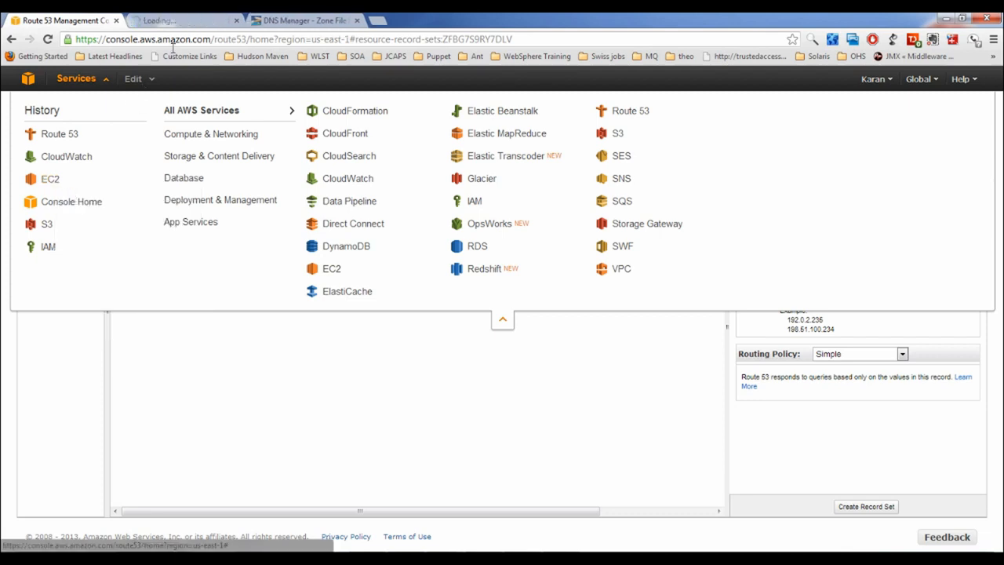
pyautogui.click(193, 24)
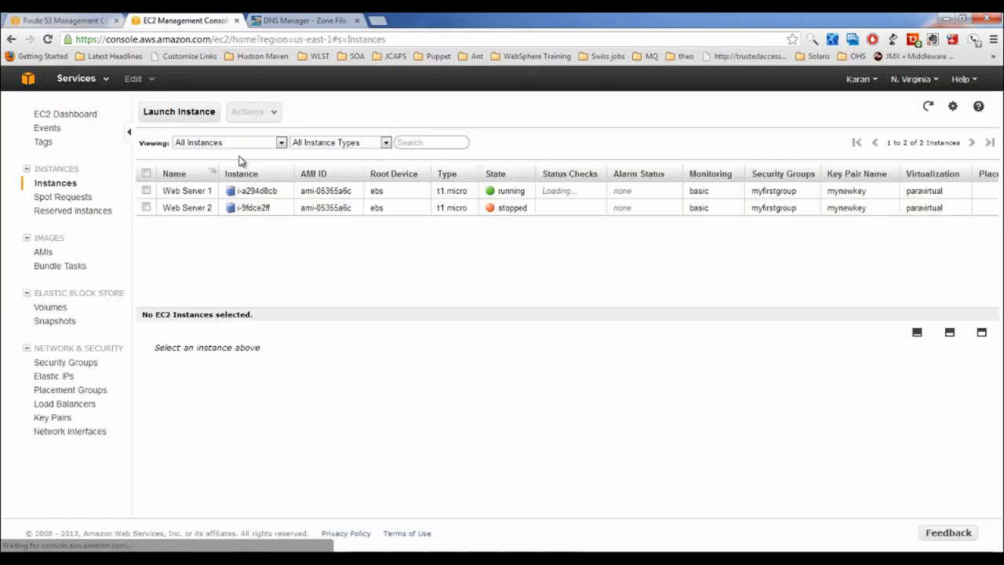
pyautogui.click(146, 191)
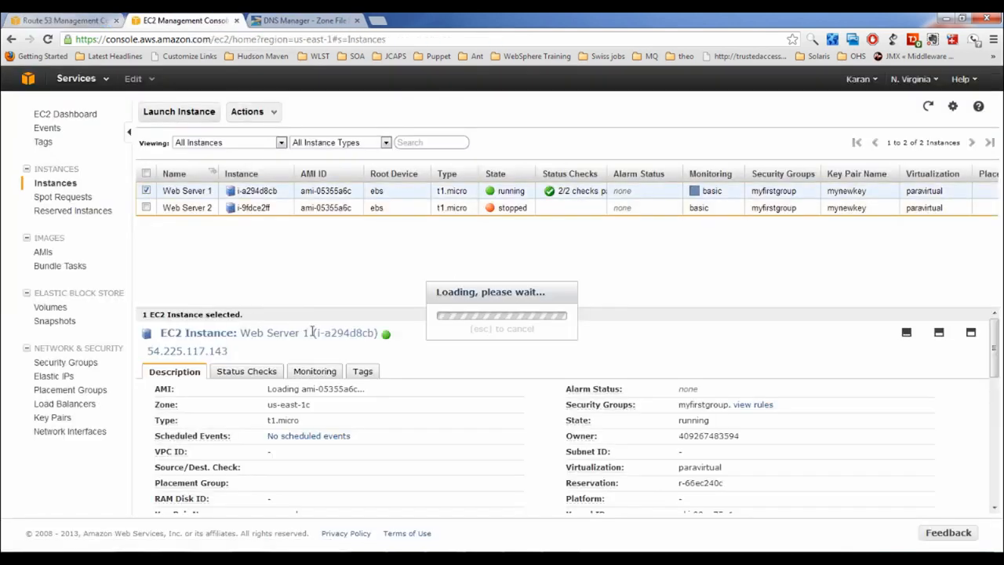
pyautogui.moveTo(998, 372); pyautogui.dragTo(997, 431)
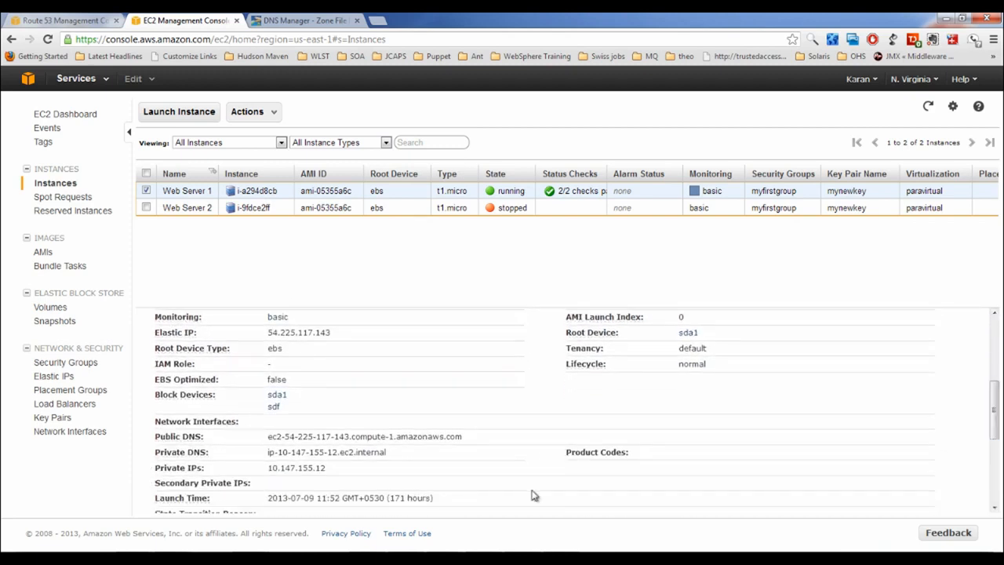
pyautogui.doubleClick(291, 436)
pyautogui.moveTo(291, 437); pyautogui.dragTo(351, 431)
pyautogui.hotkey('ctrl', 'c')
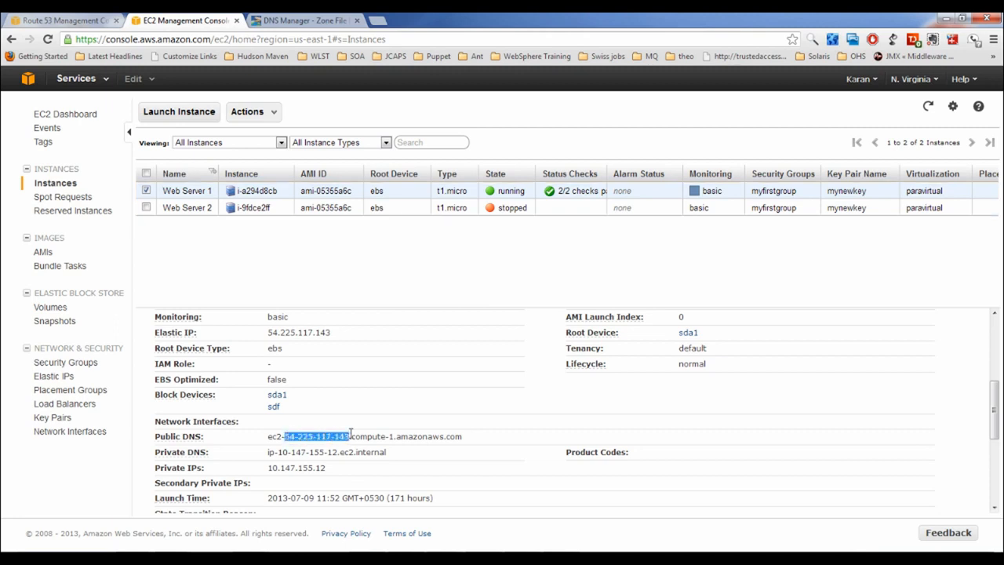
pyautogui.click(85, 24)
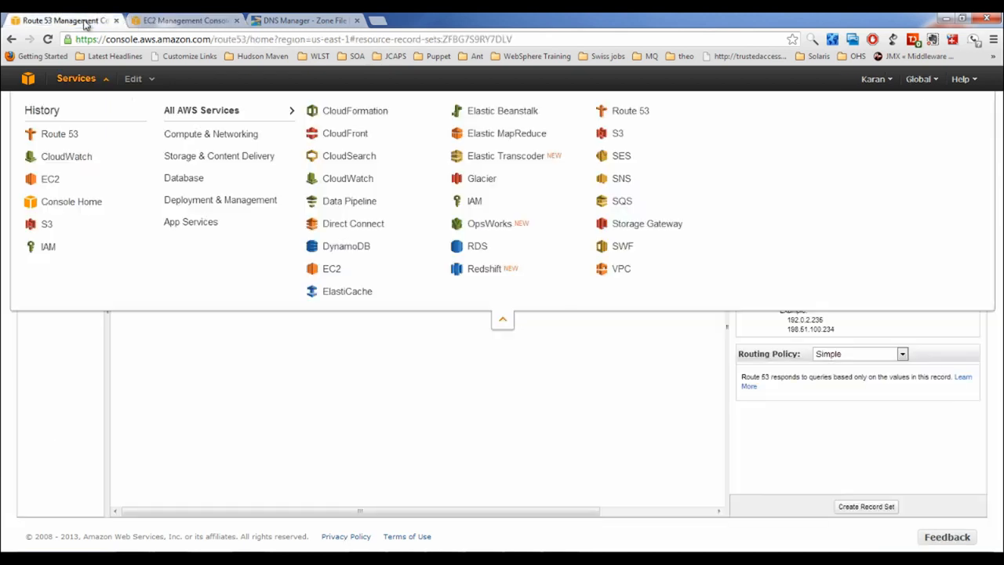
# Paste the server address as the value, converting hyphens to dots for 54.225.117.143
pyautogui.click(683, 425)
pyautogui.click(811, 257)
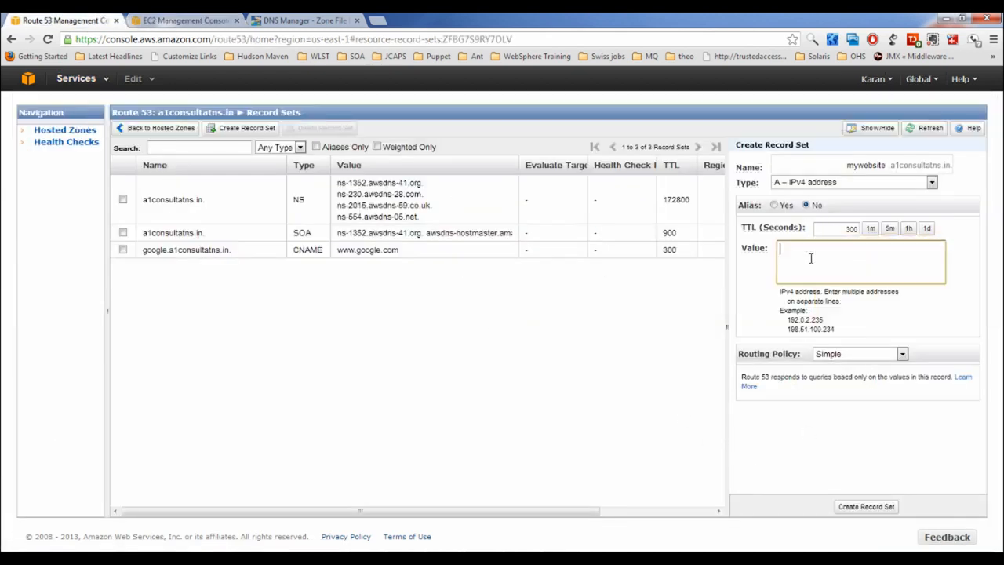
pyautogui.hotkey('ctrl', 'v')
pyautogui.click(824, 249)
pyautogui.press('BackSpace')
pyautogui.write('.')
pyautogui.press('Left')
pyautogui.press('Left')
pyautogui.press('Left')
pyautogui.press('Left')
pyautogui.press('BackSpace')
pyautogui.write('.')
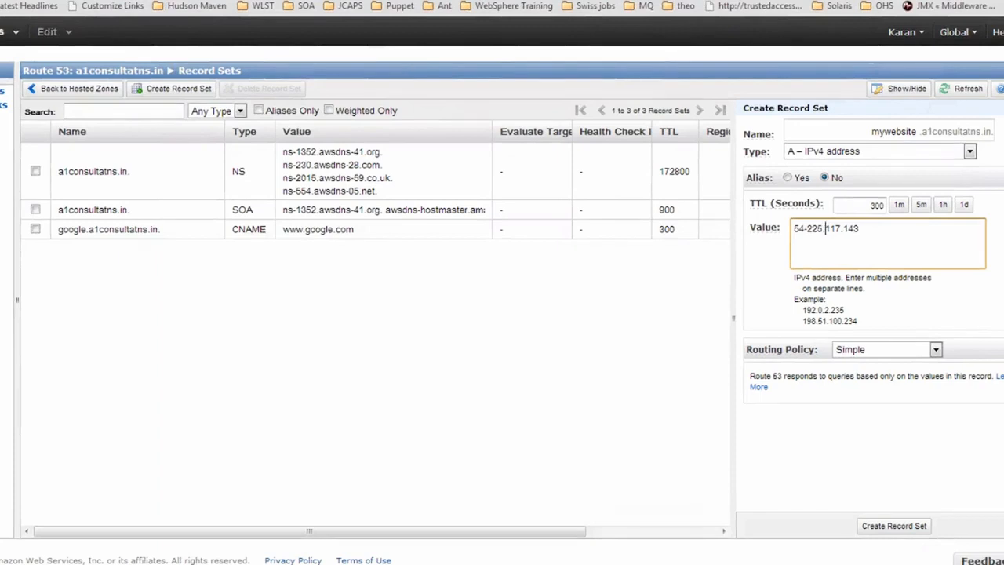
pyautogui.press('Left')
pyautogui.press('Left')
pyautogui.press('Left')
pyautogui.press('Left')
pyautogui.press('BackSpace')
pyautogui.write('.')
# Set Weighted routing with weight 70 and Set ID myweightpolicy1212, and create the record
pyautogui.click(884, 351)
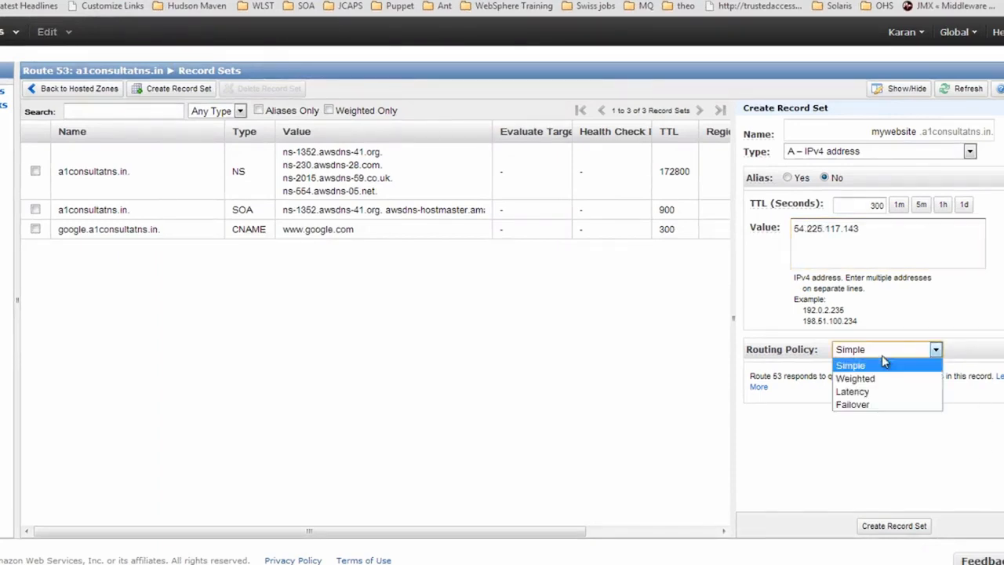
pyautogui.click(876, 378)
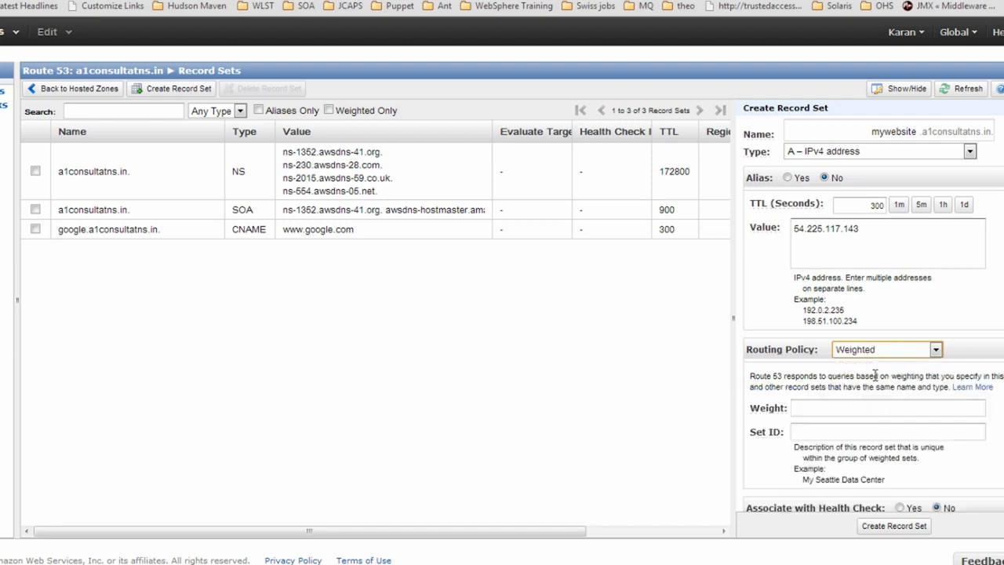
pyautogui.click(821, 407)
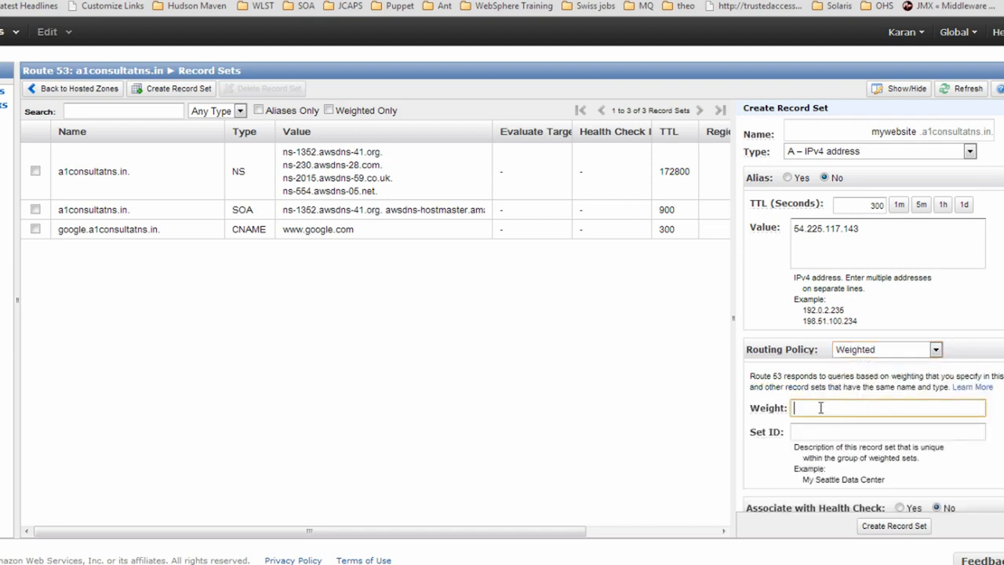
pyautogui.write('70')
pyautogui.click(812, 428)
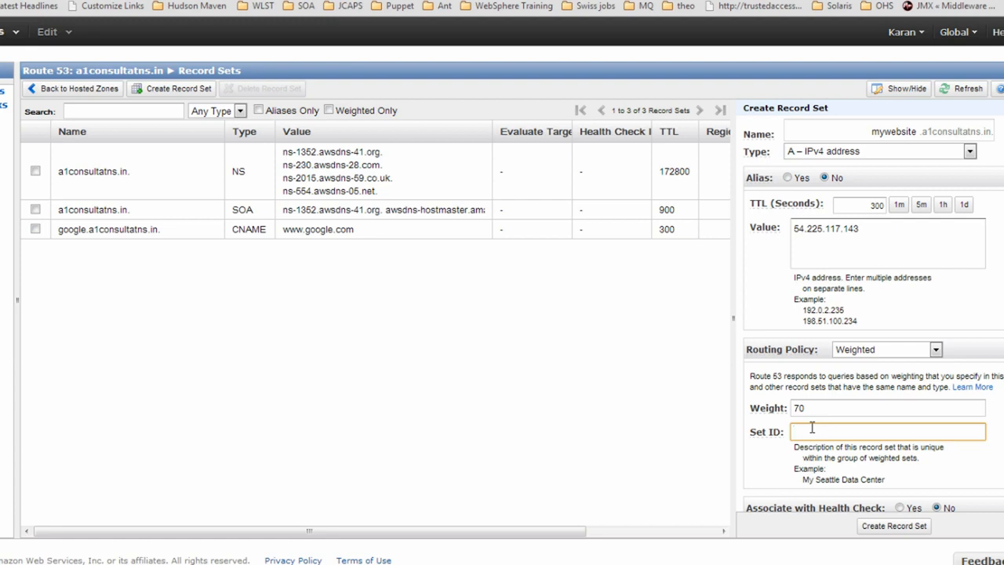
pyautogui.write('myweightpolicy1212')
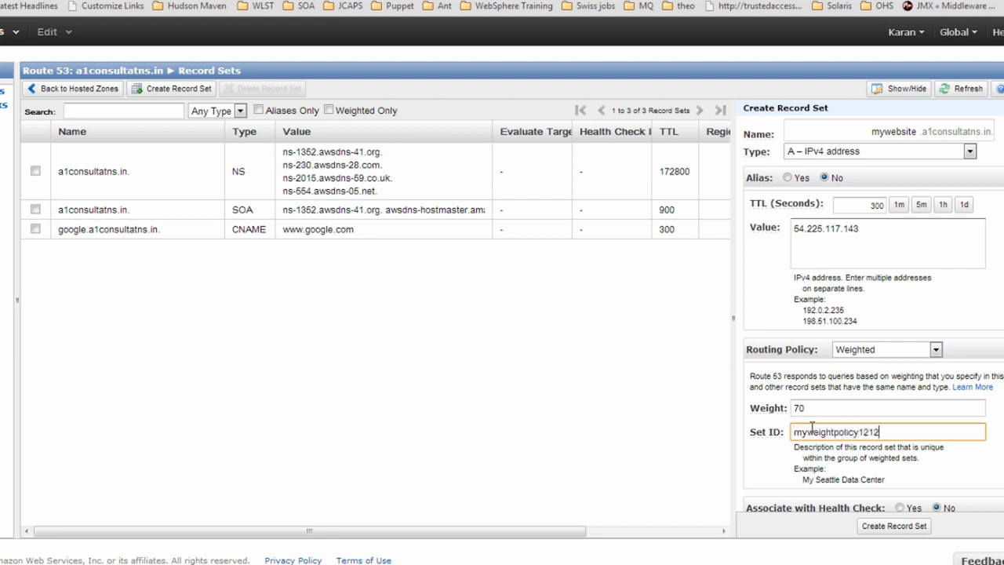
pyautogui.click(894, 526)
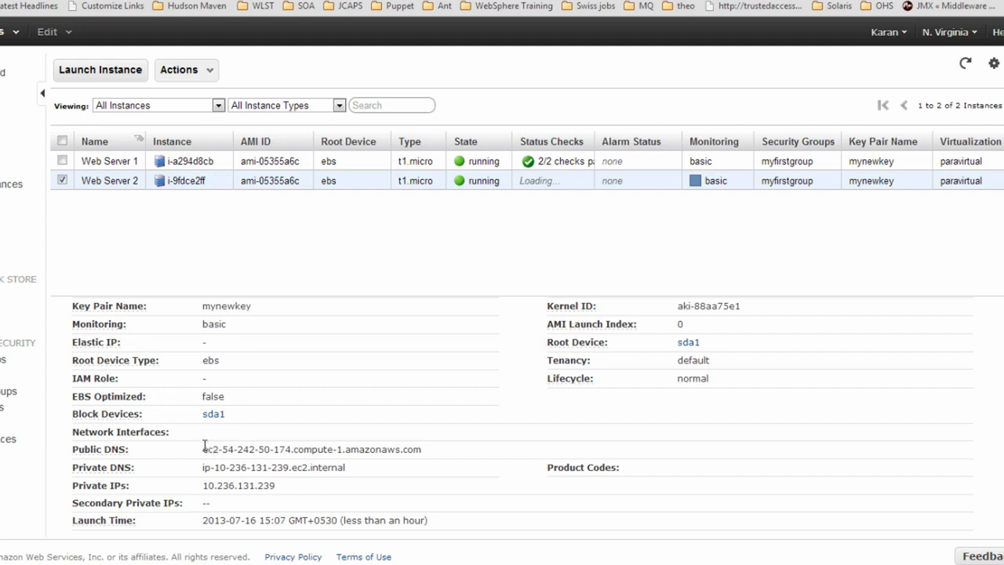
# Copy Web Server 2's public IP and start a new record set named mywebsite
pyautogui.moveTo(222, 451); pyautogui.dragTo(291, 452)
pyautogui.hotkey('ctrl', 'c')
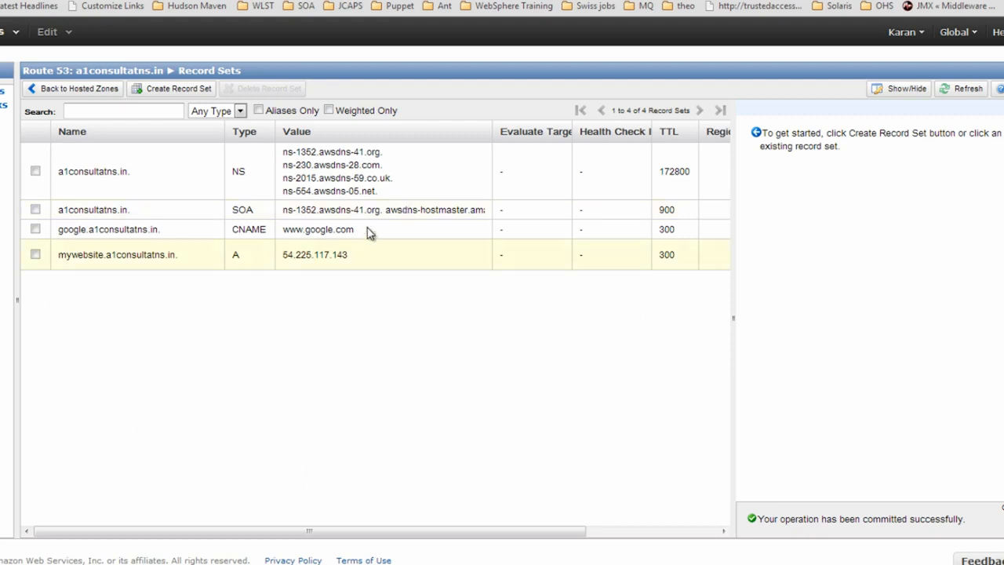
pyautogui.click(172, 93)
pyautogui.click(886, 132)
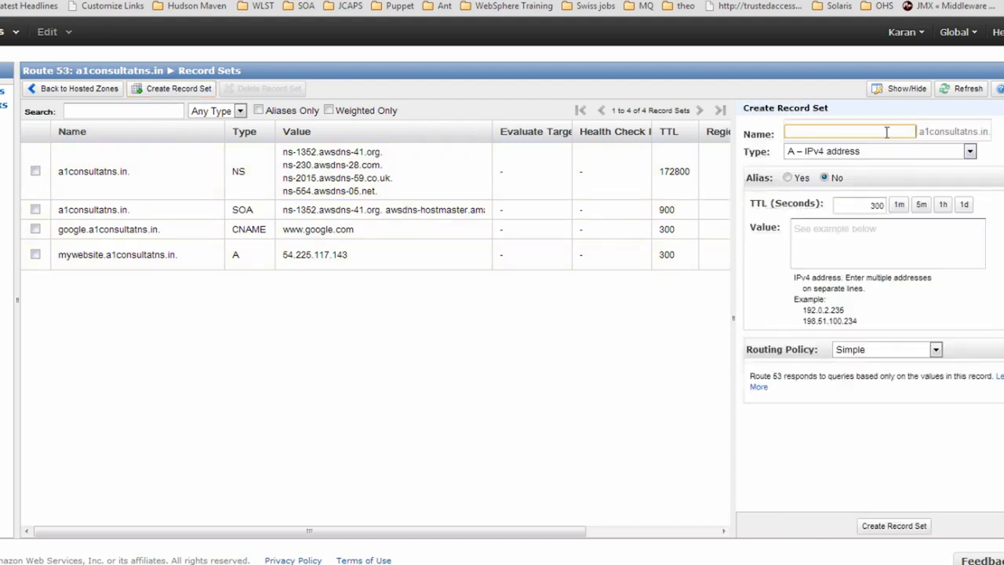
pyautogui.write('mywebsite')
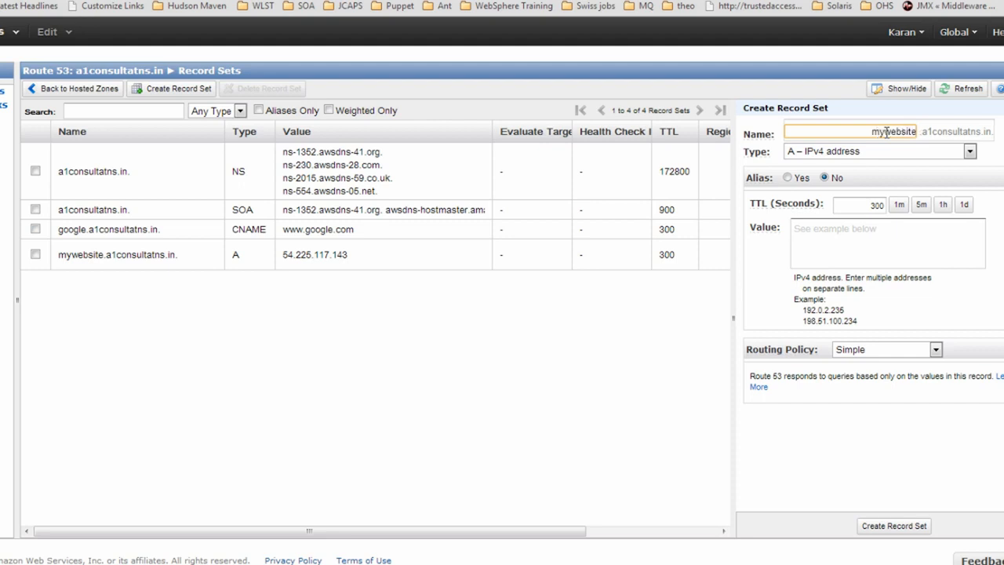
# Paste the address as the value, replacing its hyphens with dots to give 54.242.50.174
pyautogui.click(829, 239)
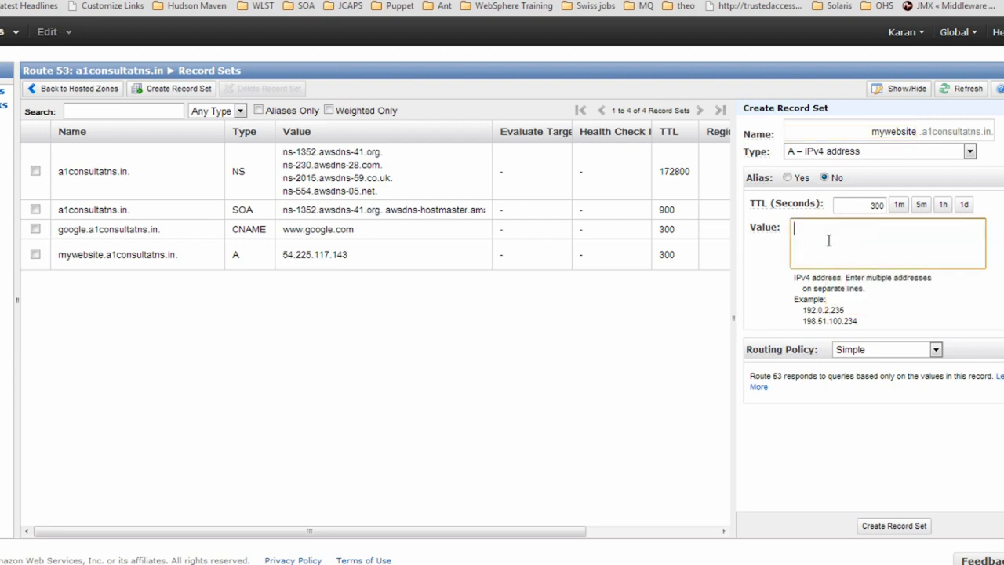
pyautogui.hotkey('ctrl', 'v')
pyautogui.press('Left')
pyautogui.press('Left')
pyautogui.press('Left')
pyautogui.press('BackSpace')
pyautogui.write('.')
pyautogui.press('Left')
pyautogui.press('Left')
pyautogui.press('Left')
pyautogui.press('BackSpace')
pyautogui.write('.')
pyautogui.press('Left')
pyautogui.press('Left')
pyautogui.press('Left')
pyautogui.press('Left')
pyautogui.press('BackSpace')
pyautogui.write('.')
# Make it Weighted with weight 30 and Set ID mysecondweightpolicy1212, then create it
pyautogui.click(879, 351)
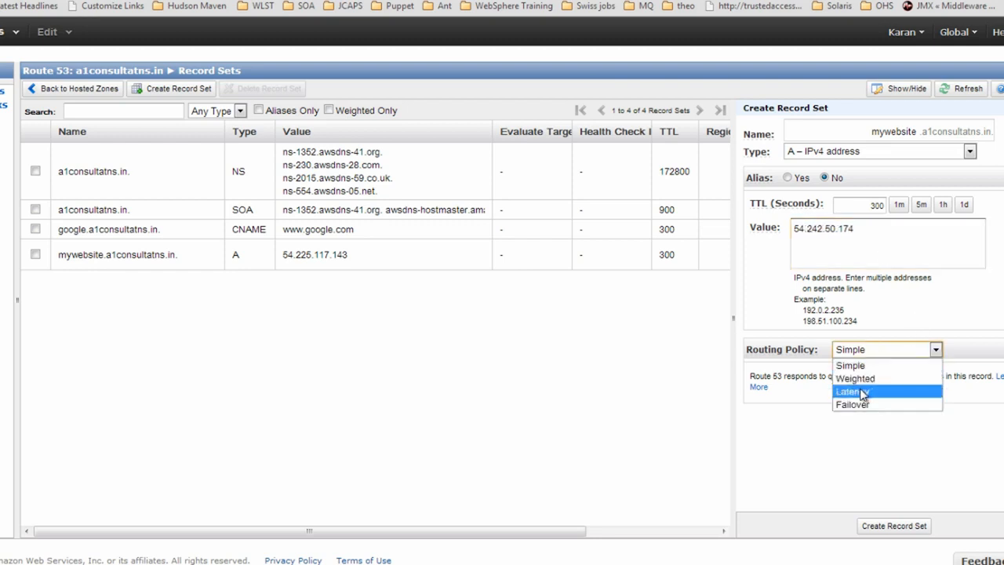
pyautogui.click(857, 380)
pyautogui.click(850, 407)
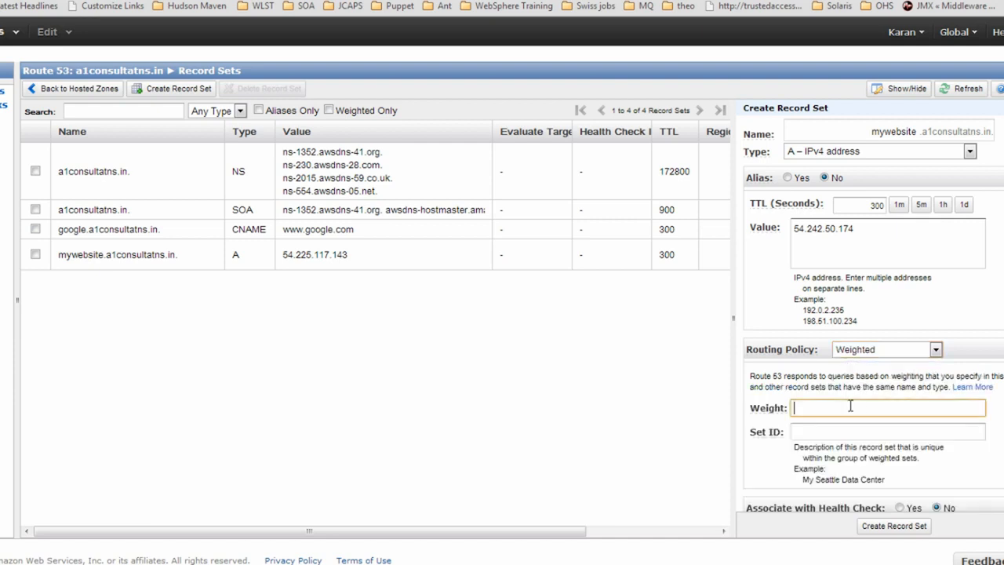
pyautogui.write('30')
pyautogui.press('Tab')
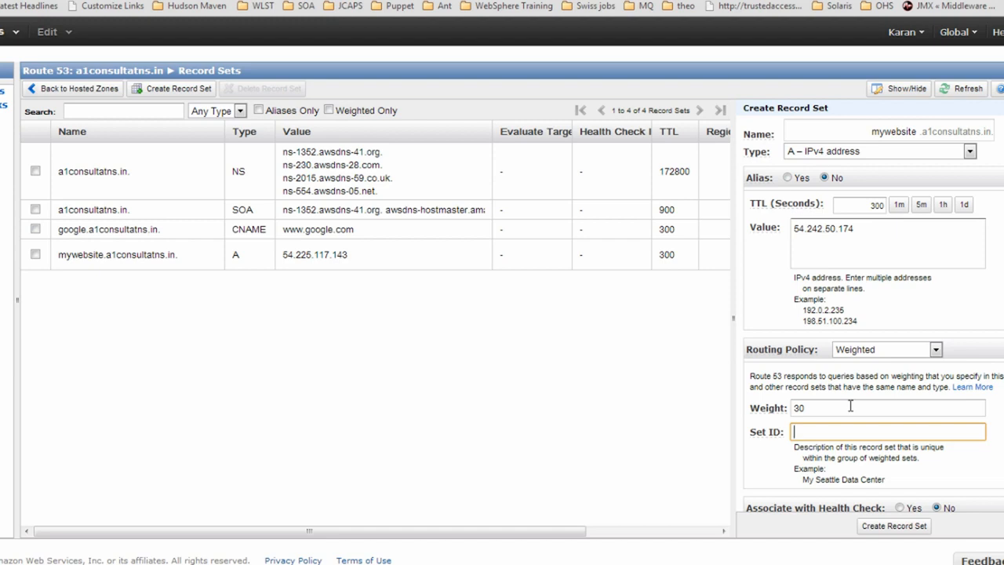
pyautogui.write('mysecondweightp')
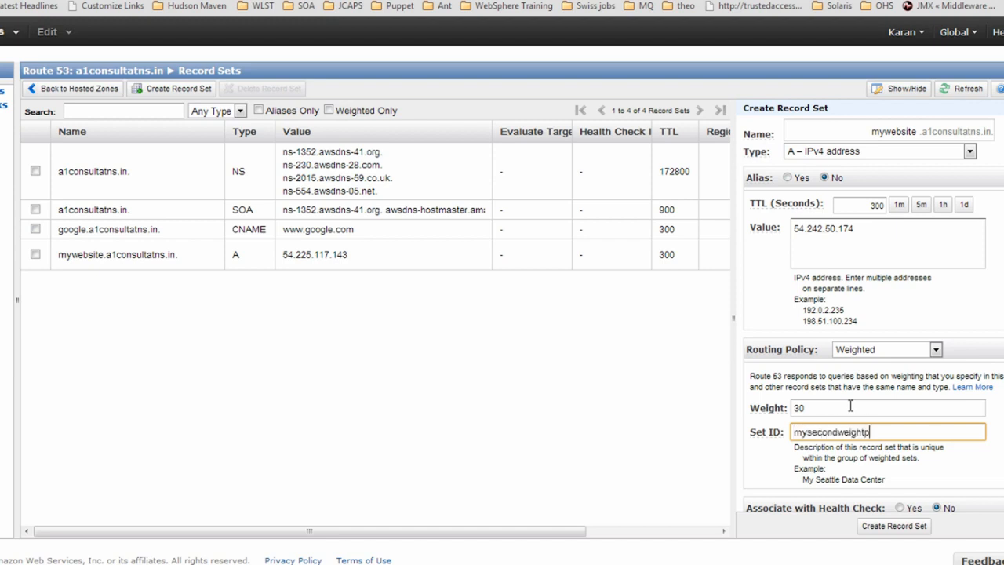
pyautogui.write('olicy1212')
pyautogui.click(896, 525)
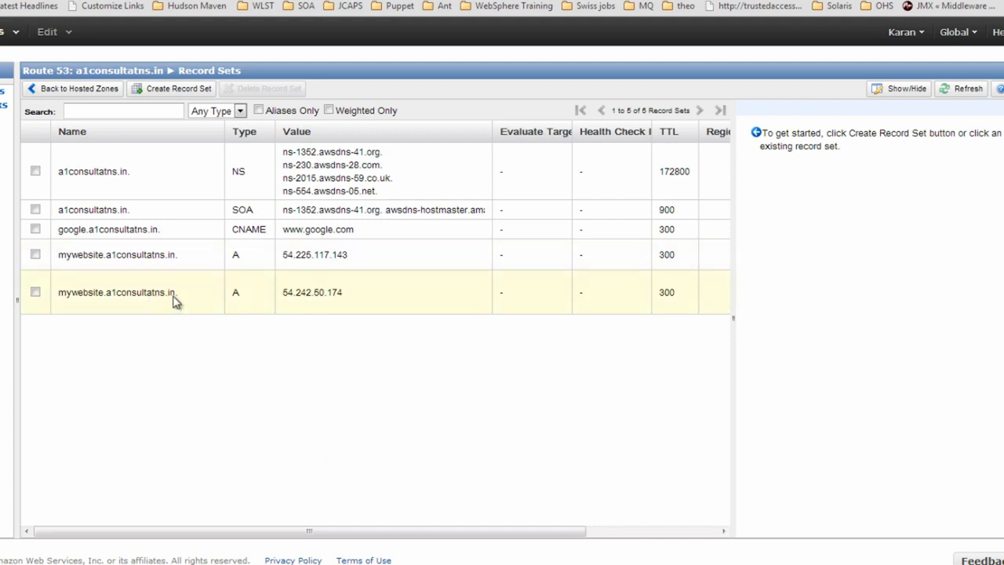
# Review the names, settings and IP addresses of the two mywebsite records
pyautogui.moveTo(180, 292); pyautogui.dragTo(55, 295)
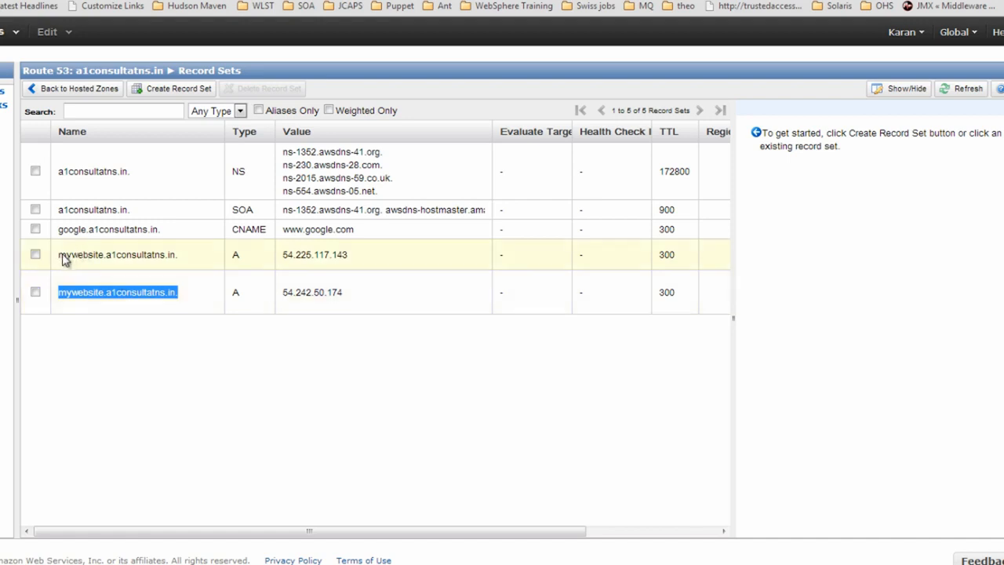
pyautogui.moveTo(61, 255); pyautogui.dragTo(175, 262)
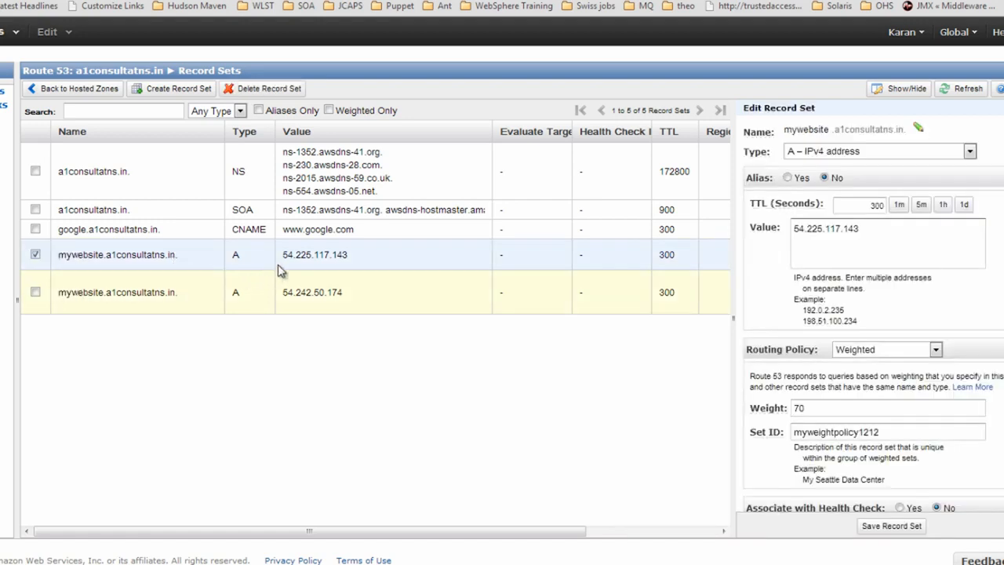
pyautogui.moveTo(283, 255); pyautogui.dragTo(337, 254)
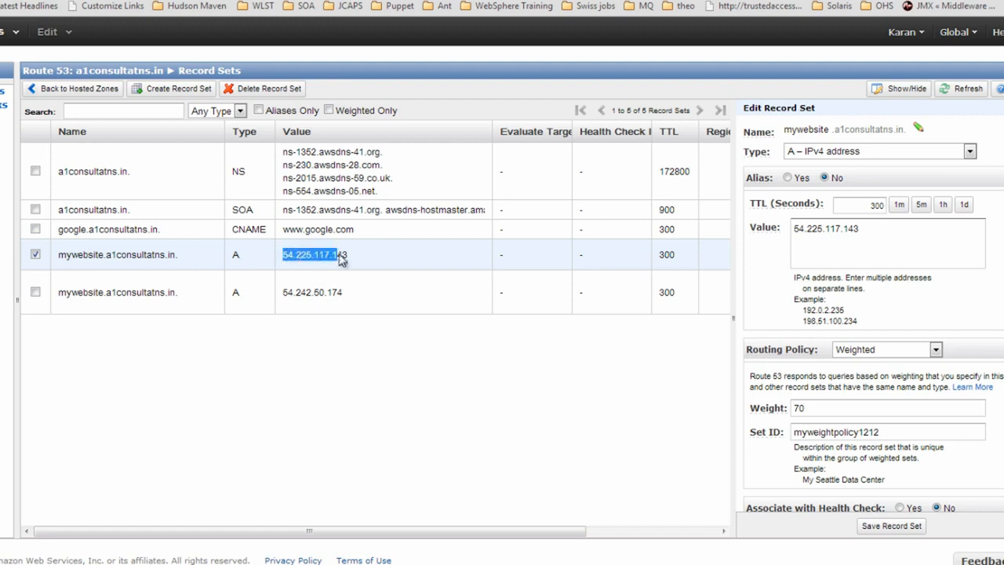
pyautogui.click(177, 292)
pyautogui.moveTo(176, 293); pyautogui.dragTo(55, 297)
pyautogui.moveTo(359, 295); pyautogui.dragTo(293, 306)
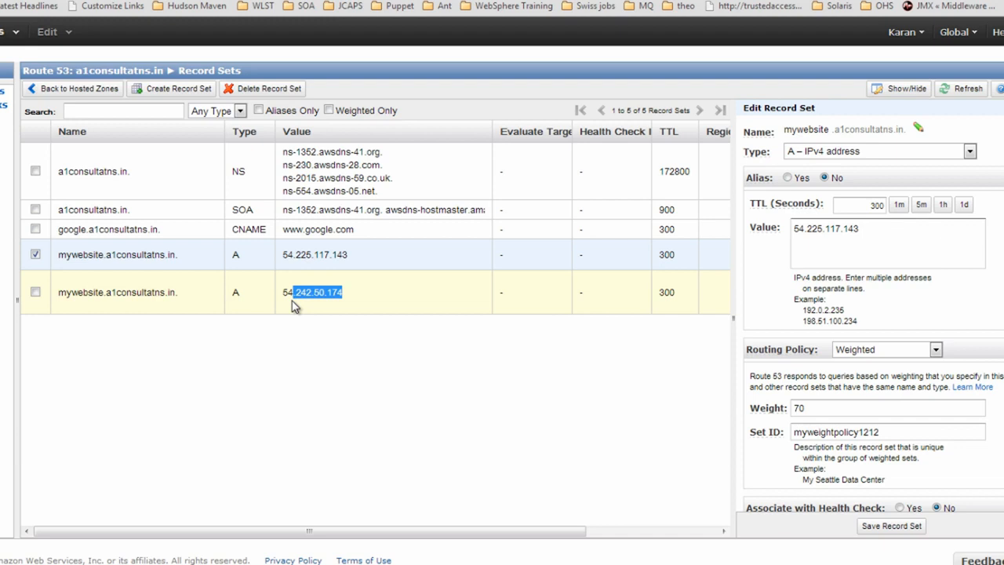
# Deselect the record, start a new record set and open its routing policy choices
pyautogui.click(35, 254)
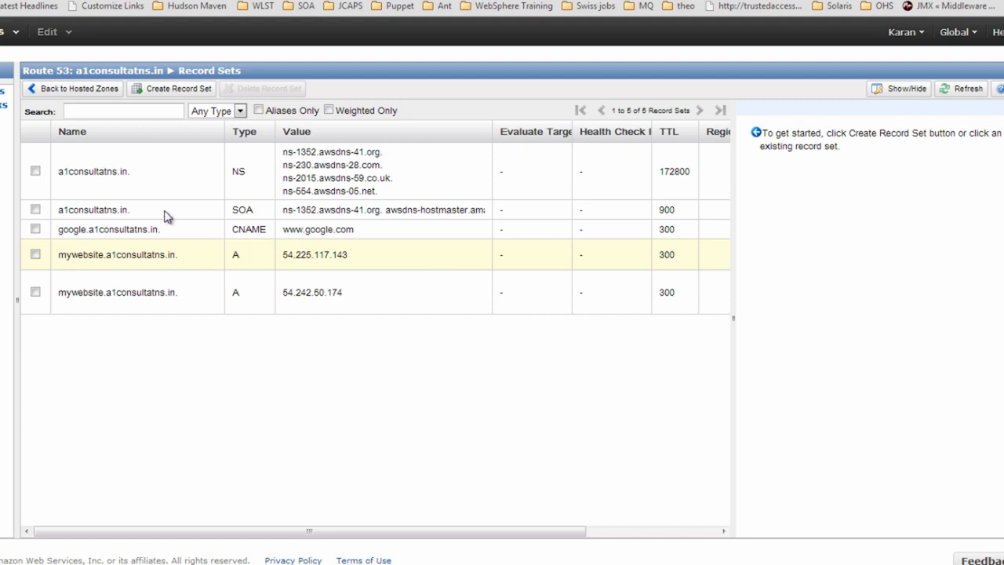
pyautogui.click(177, 90)
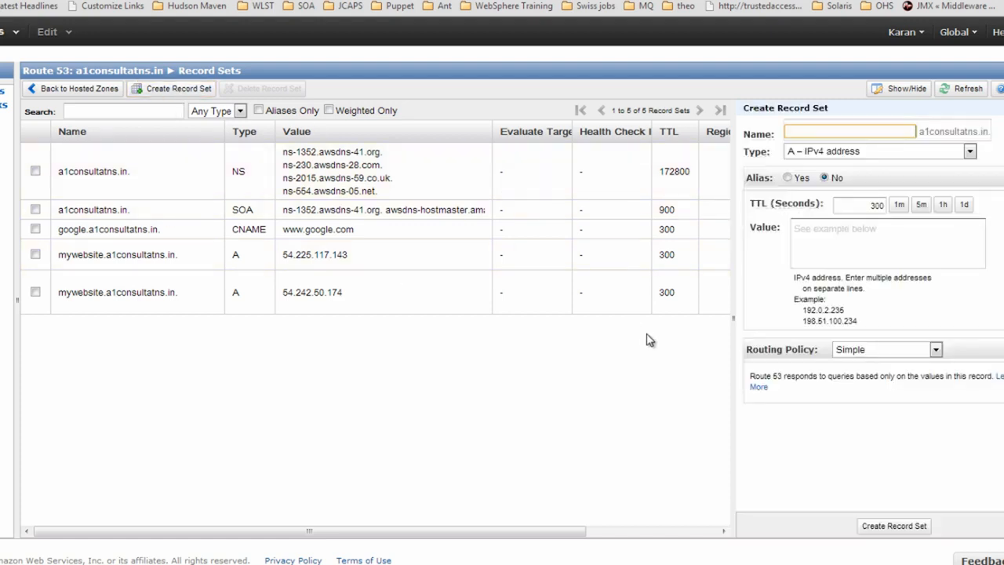
pyautogui.click(884, 351)
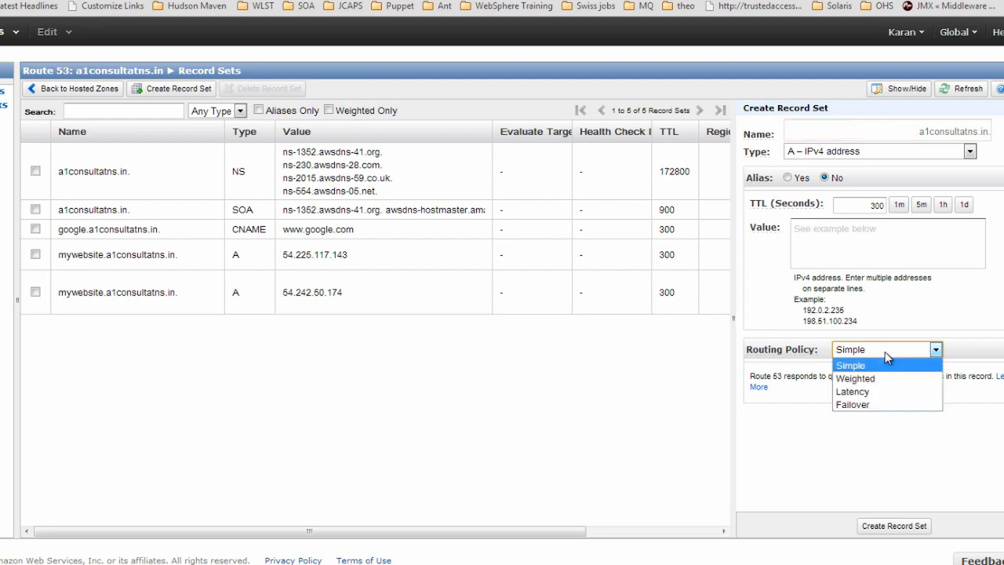
# Switch the new record's routing policy to Latency
pyautogui.click(856, 396)
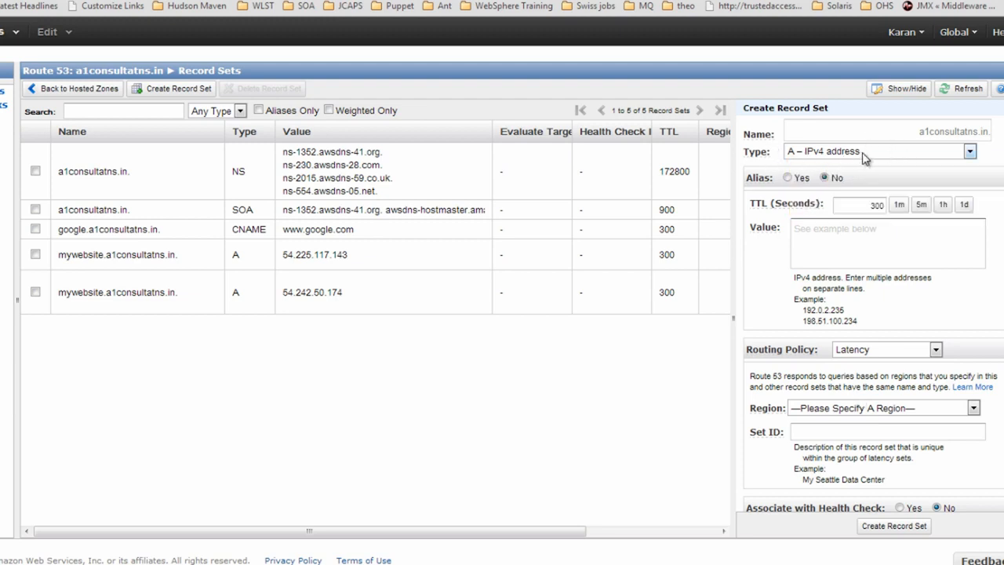
pyautogui.click(879, 134)
pyautogui.write('mynewwwe')
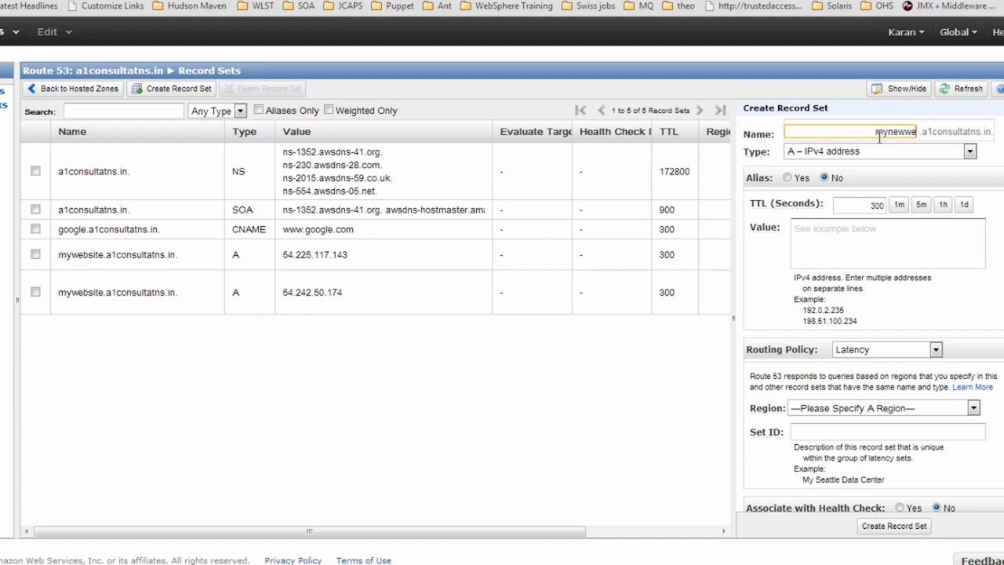
pyautogui.press('BackSpace')
pyautogui.press('BackSpace')
pyautogui.press('BackSpace')
pyautogui.press('BackSpace')
pyautogui.press('BackSpace')
pyautogui.press('BackSpace')
pyautogui.write('www5')
pyautogui.click(787, 178)
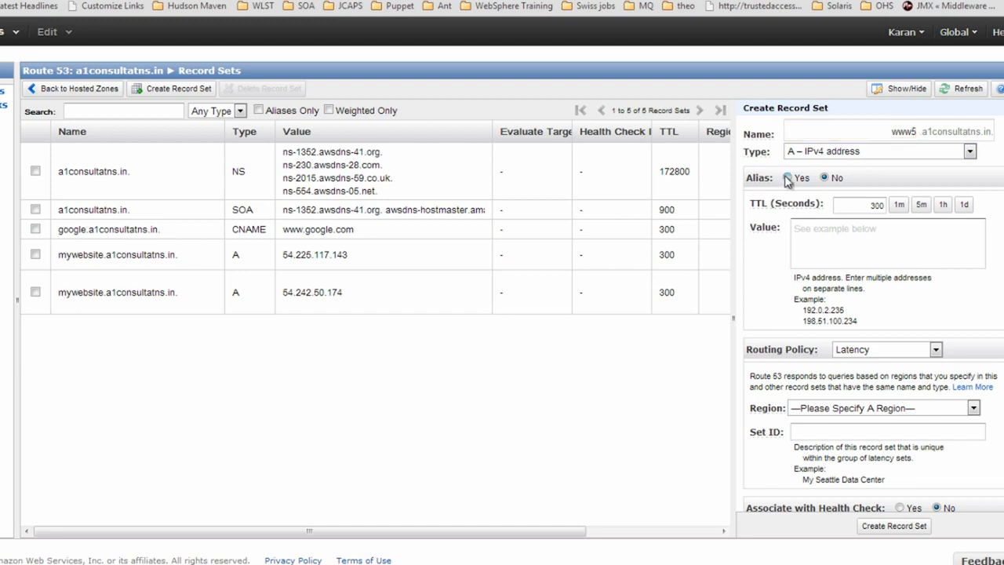
pyautogui.click(883, 203)
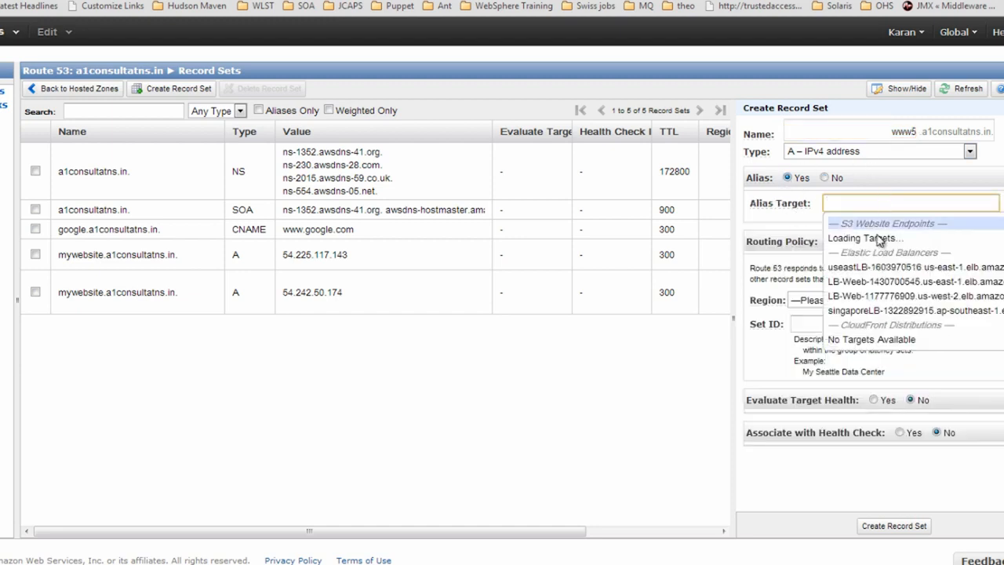
pyautogui.click(862, 297)
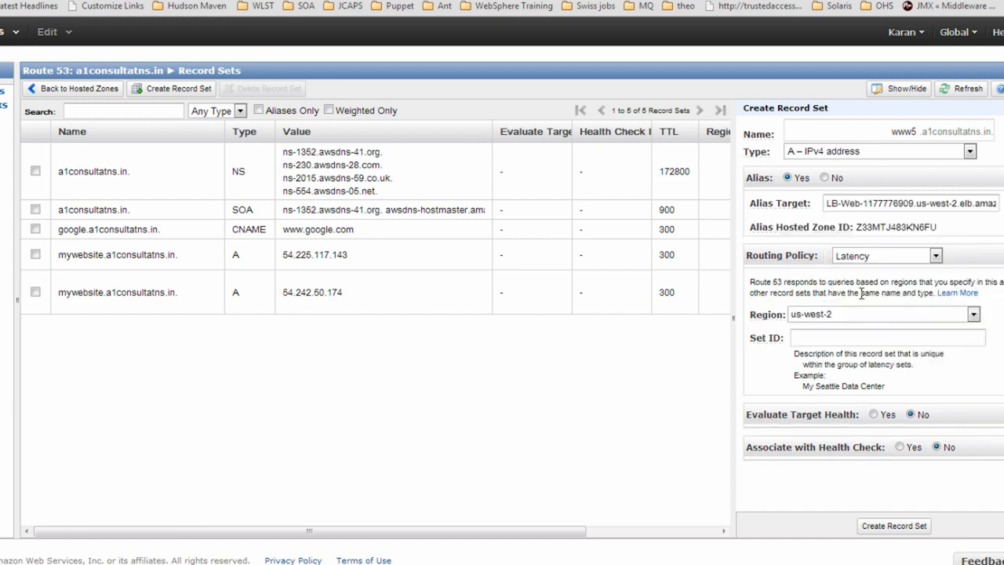
pyautogui.click(811, 337)
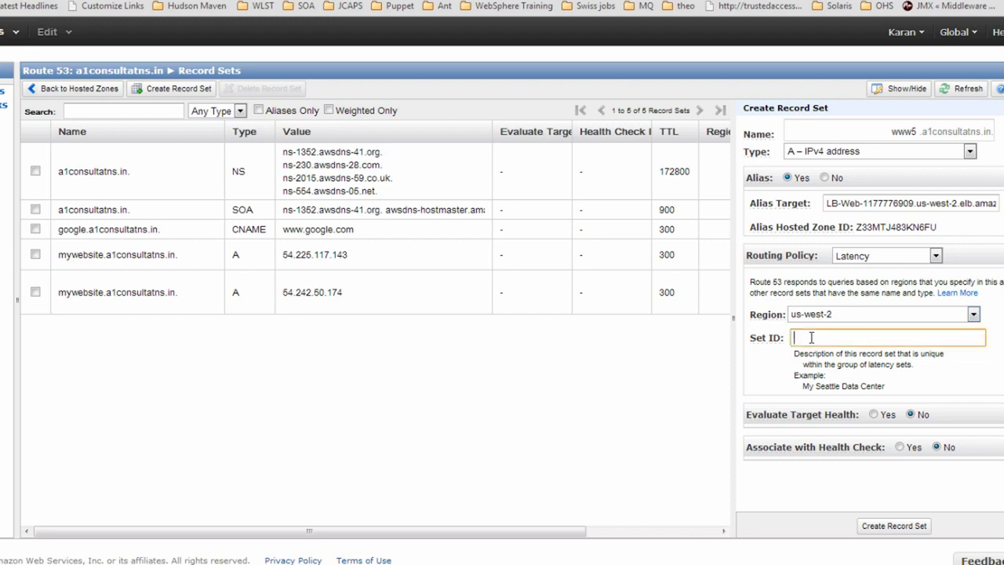
pyautogui.write('my LB Testing')
pyautogui.click(897, 533)
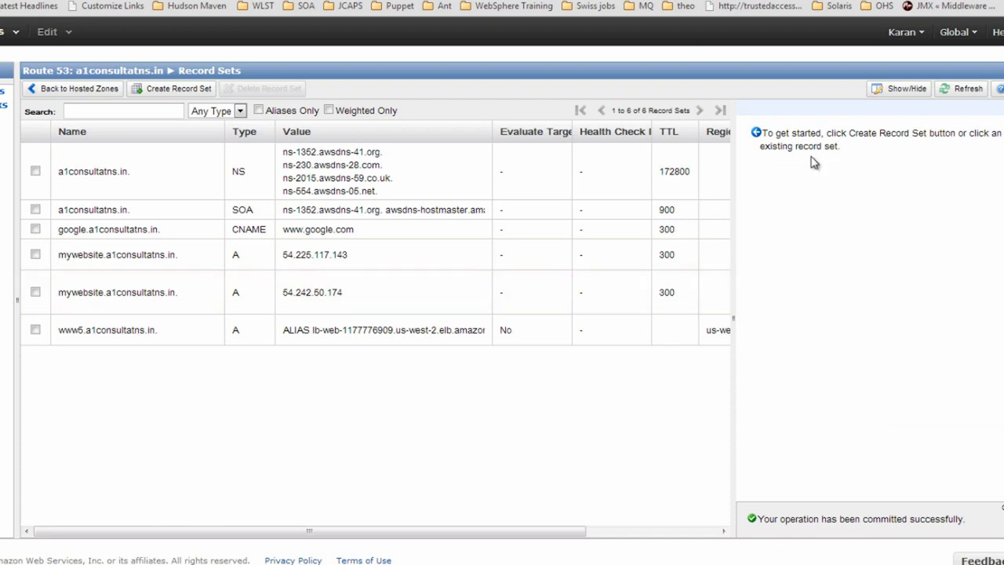
# Create a second www5 latency alias to the Singapore load balancer with Set ID 'my LB-testing'
pyautogui.click(182, 89)
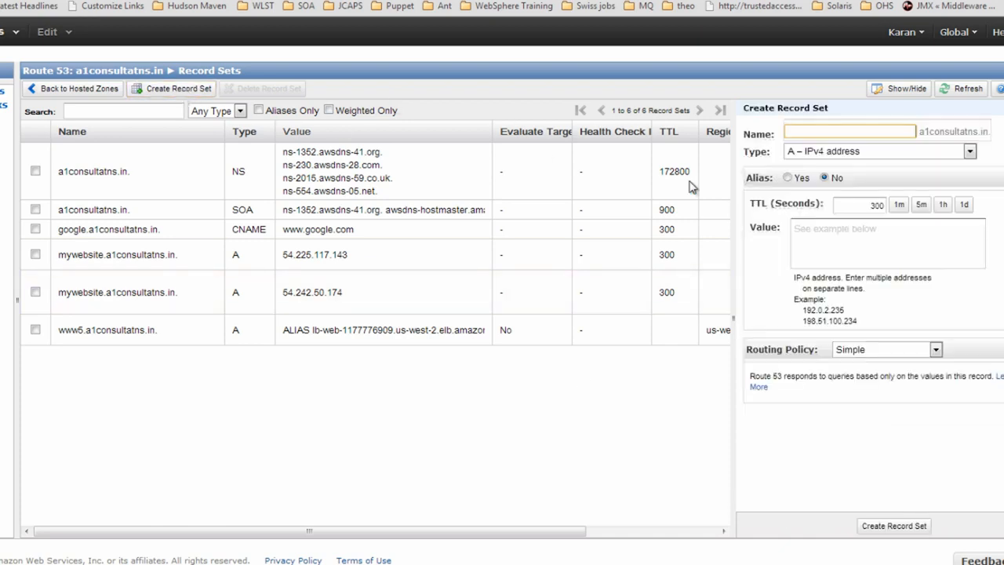
pyautogui.write('www5')
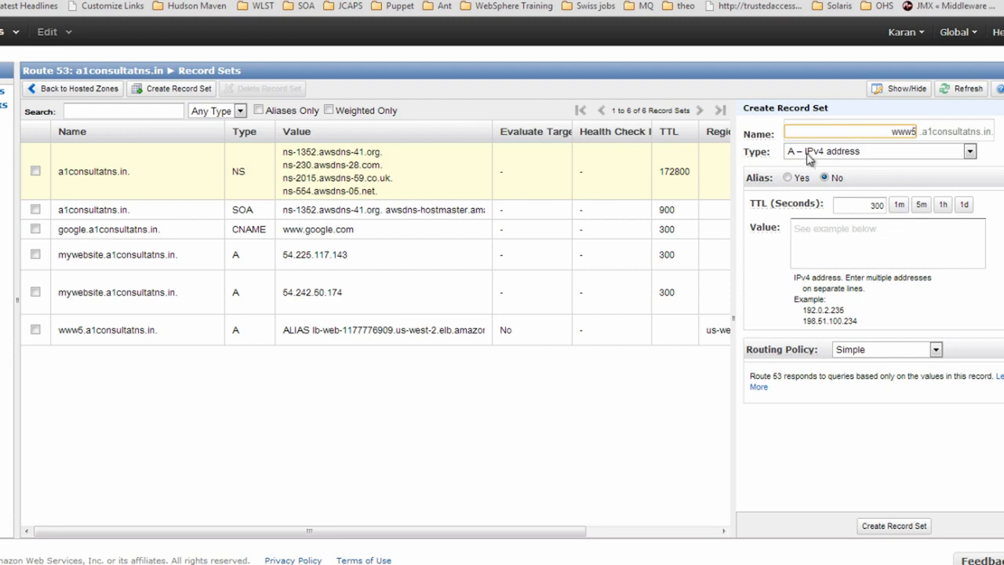
pyautogui.click(789, 178)
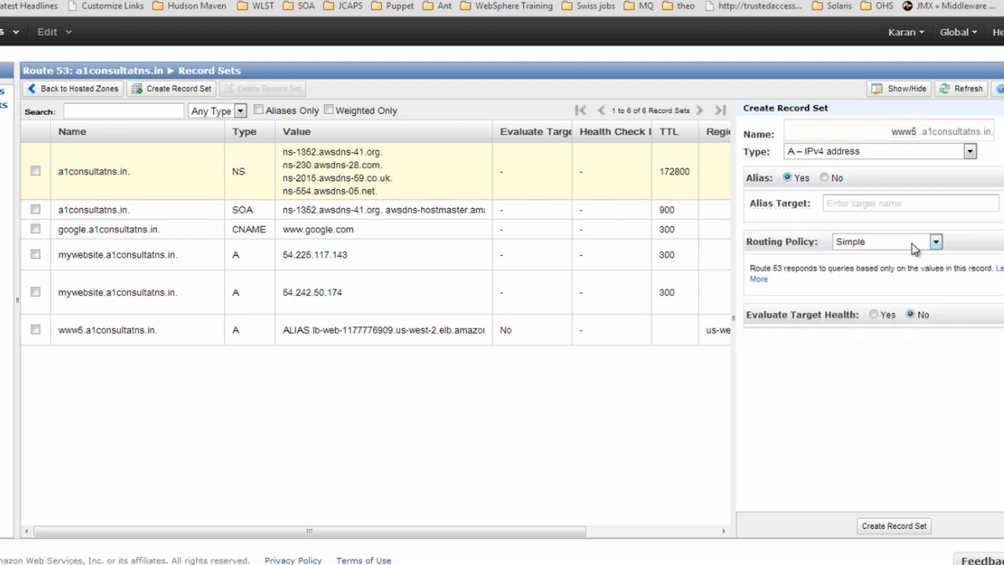
pyautogui.click(908, 204)
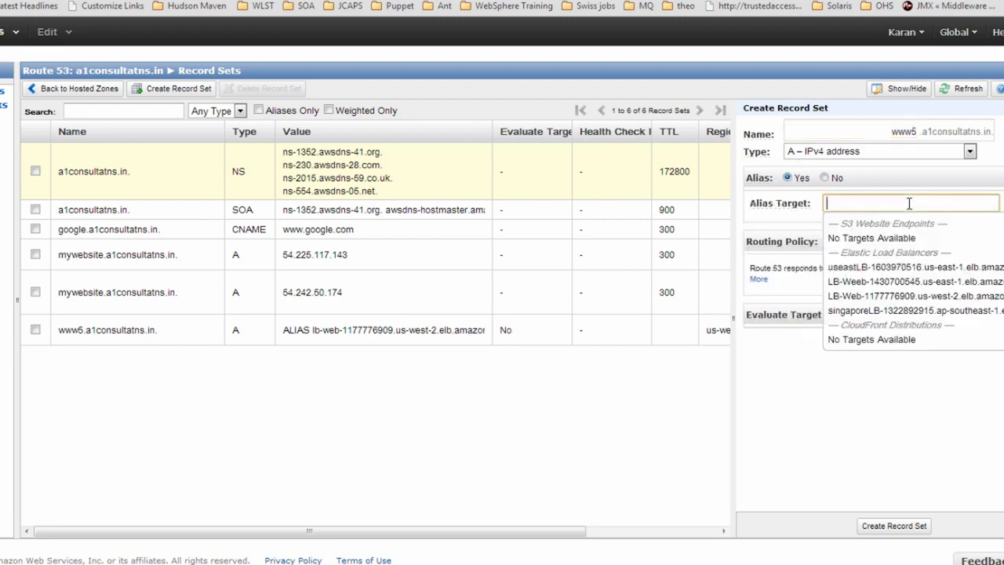
pyautogui.click(855, 311)
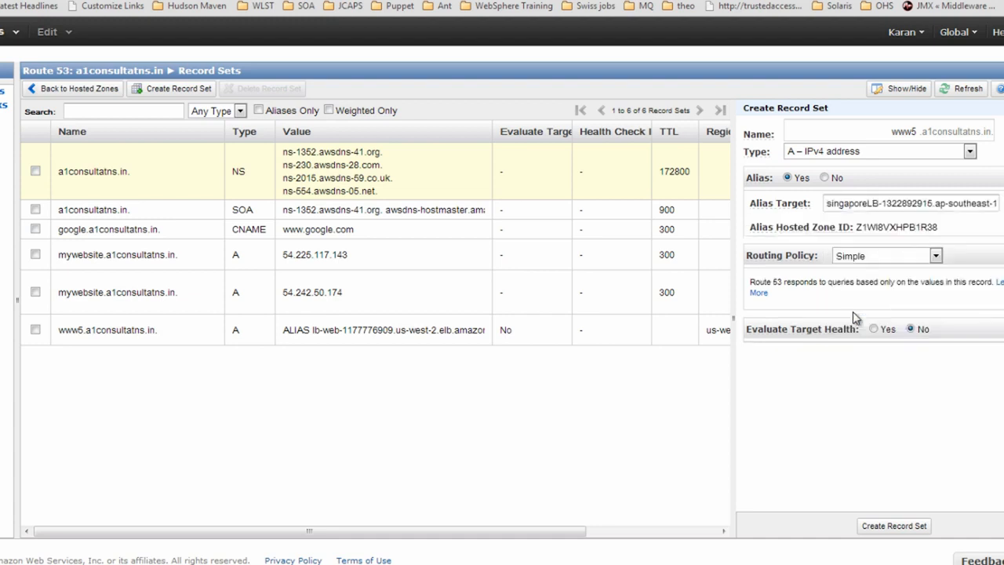
pyautogui.click(886, 260)
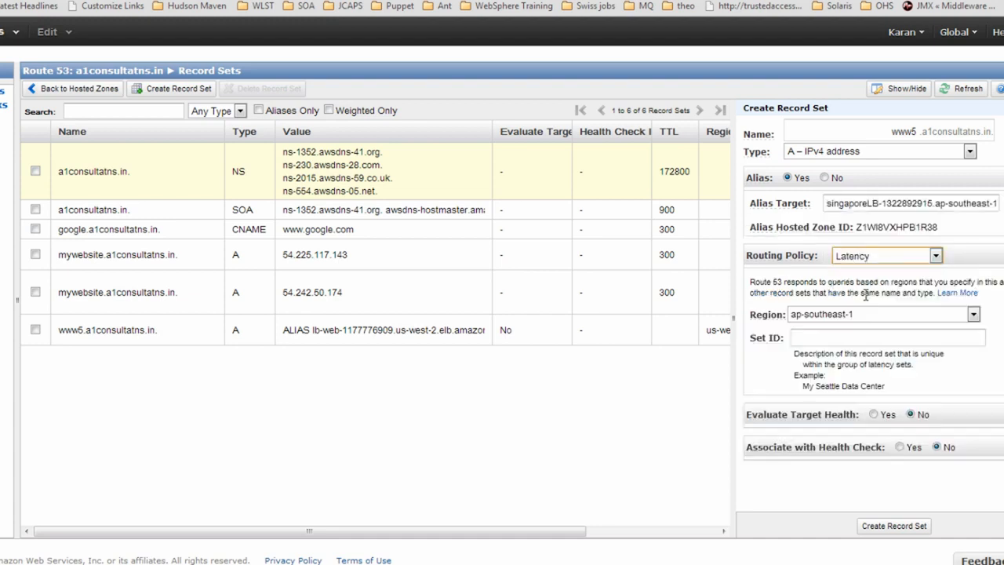
pyautogui.click(868, 298)
pyautogui.click(824, 336)
pyautogui.write('my LB-testing')
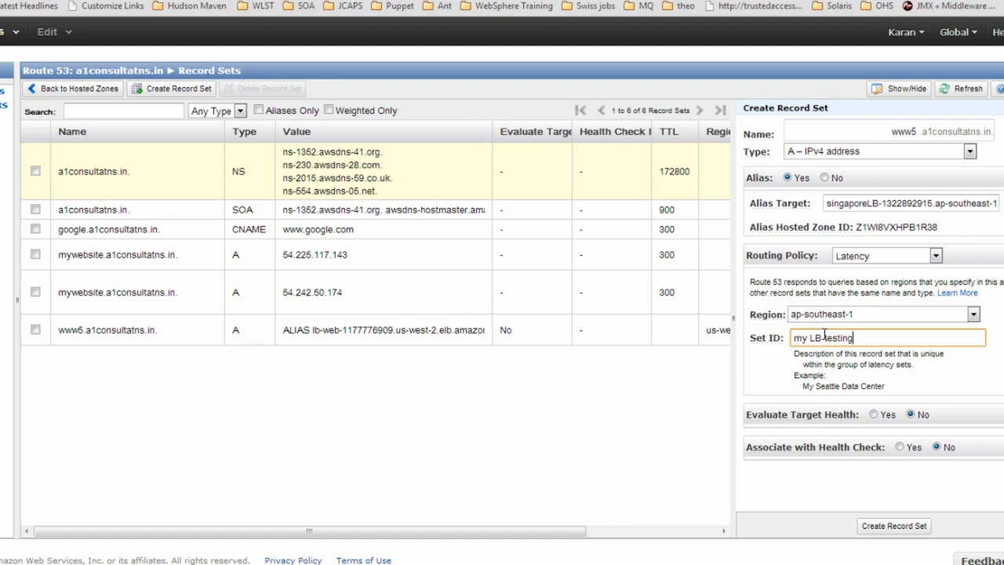
pyautogui.click(875, 531)
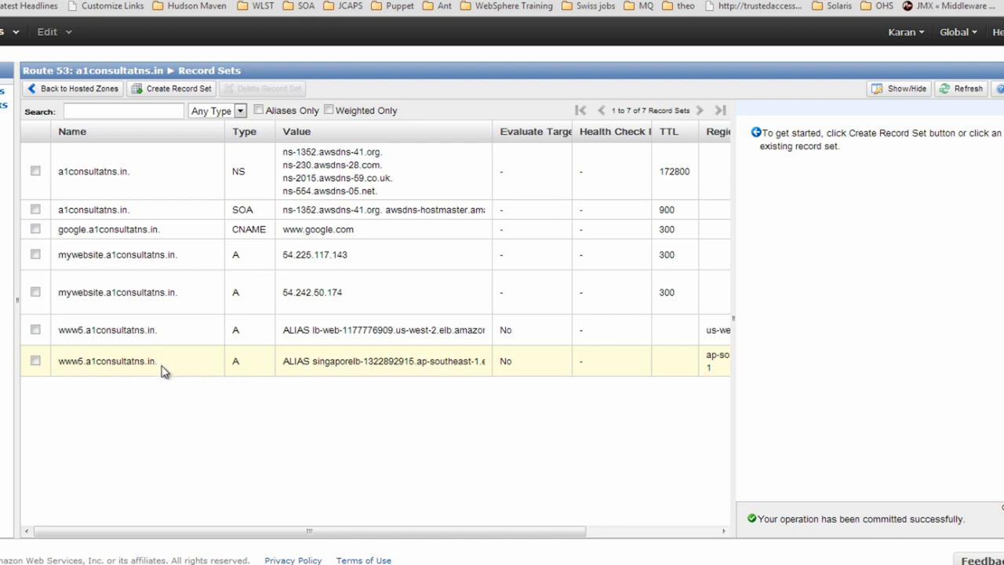
# Review the us-west-2 and Singapore www5 records' settings, then start a new record set
pyautogui.moveTo(158, 361); pyautogui.dragTo(66, 366)
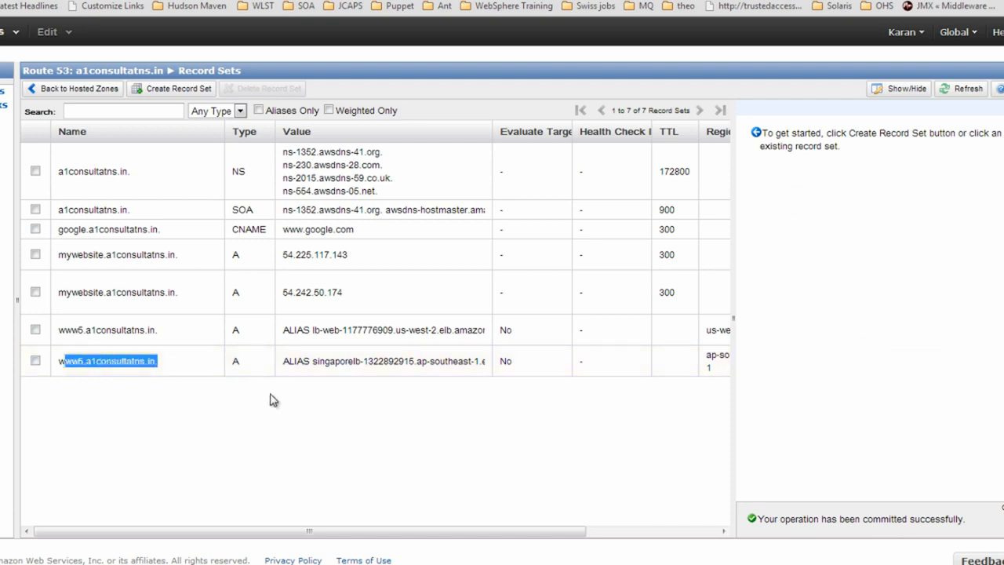
pyautogui.moveTo(285, 364); pyautogui.dragTo(405, 384)
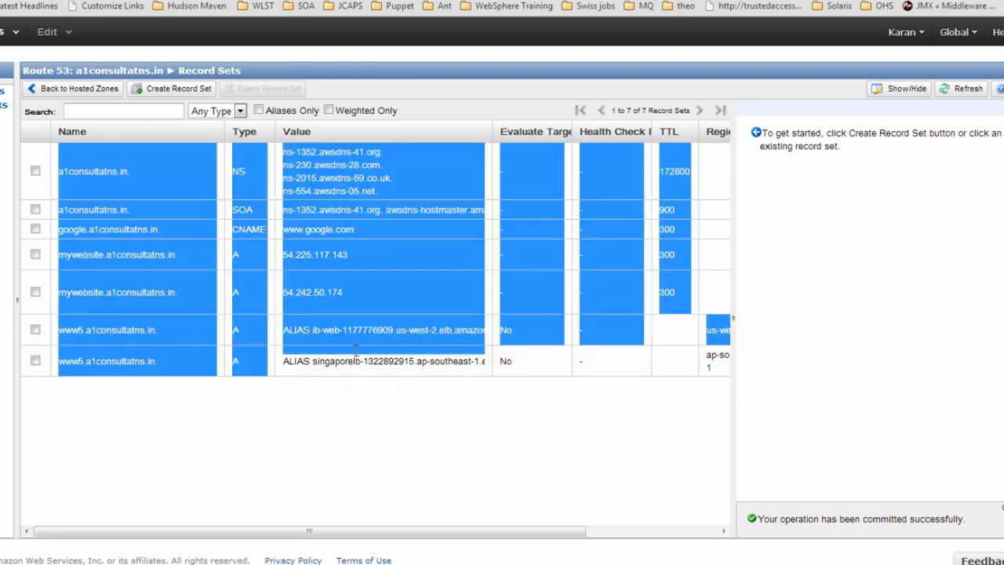
pyautogui.click(356, 359)
pyautogui.moveTo(308, 330); pyautogui.dragTo(385, 337)
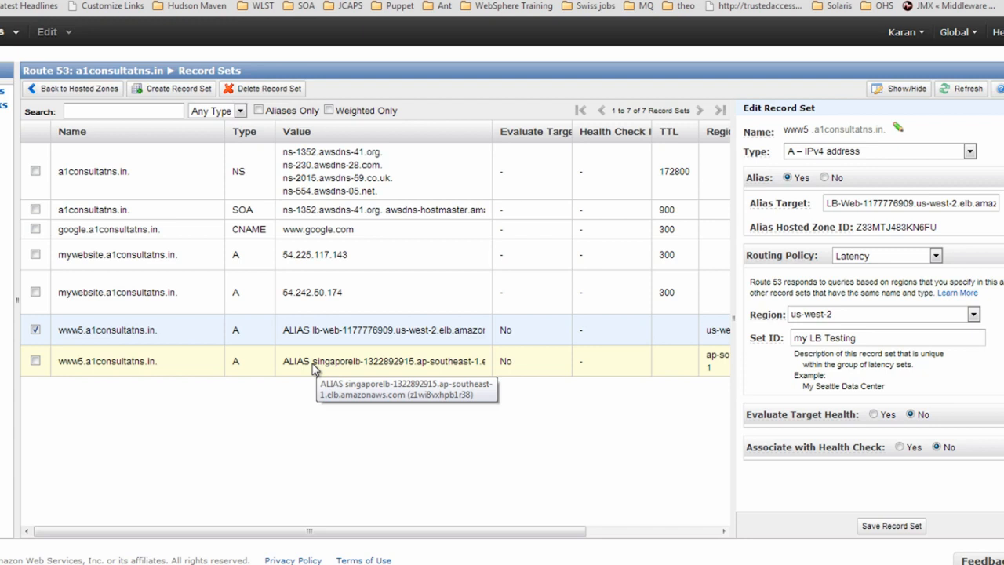
pyautogui.click(35, 330)
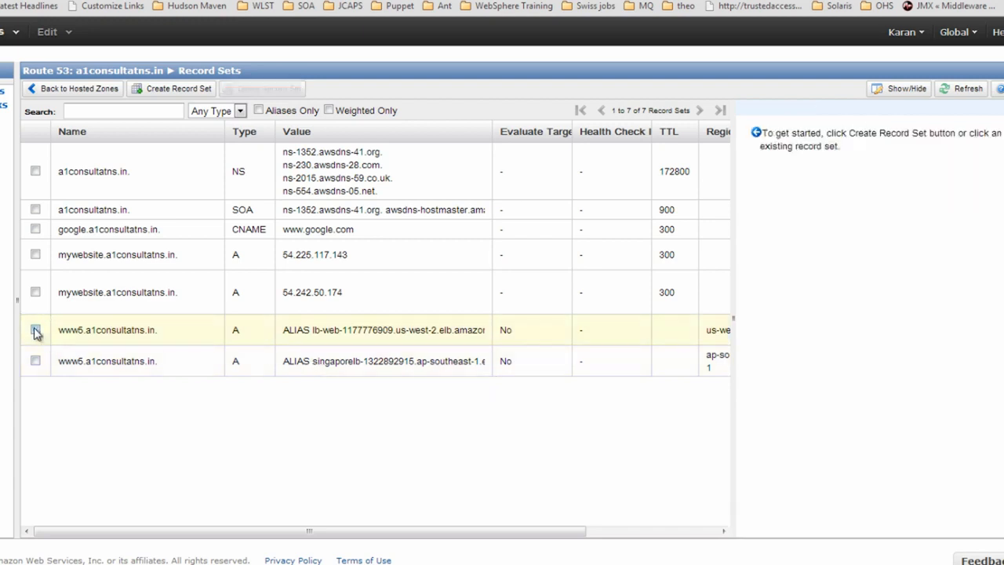
pyautogui.click(184, 92)
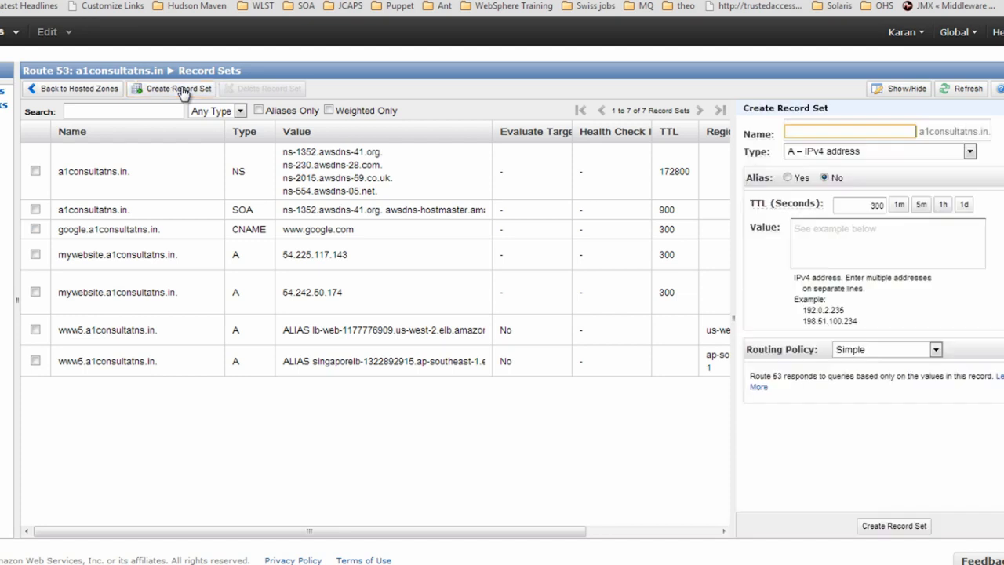
# Set the new record's routing policy to Failover, keeping Primary with Set ID Primary
pyautogui.click(863, 349)
pyautogui.click(855, 405)
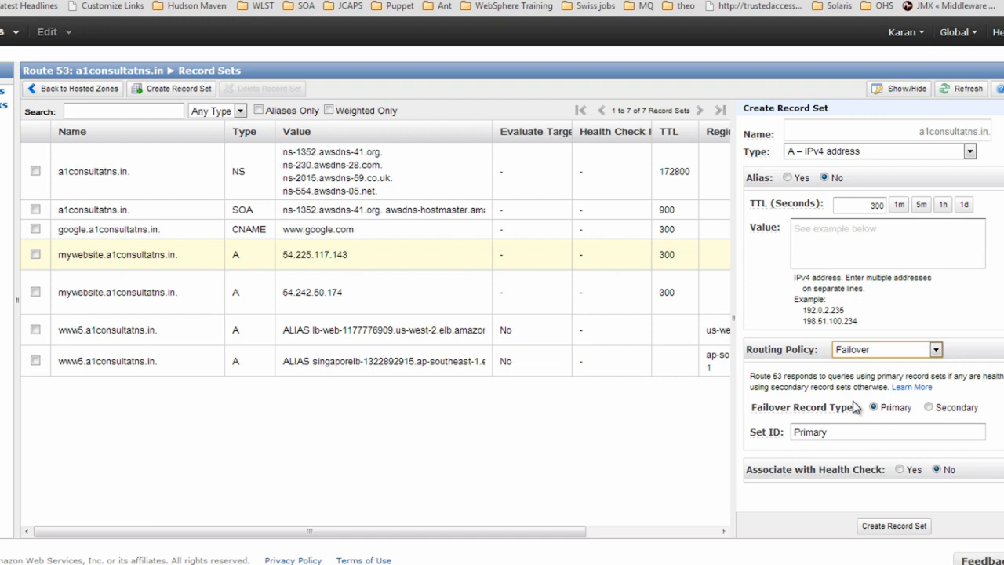
pyautogui.click(904, 134)
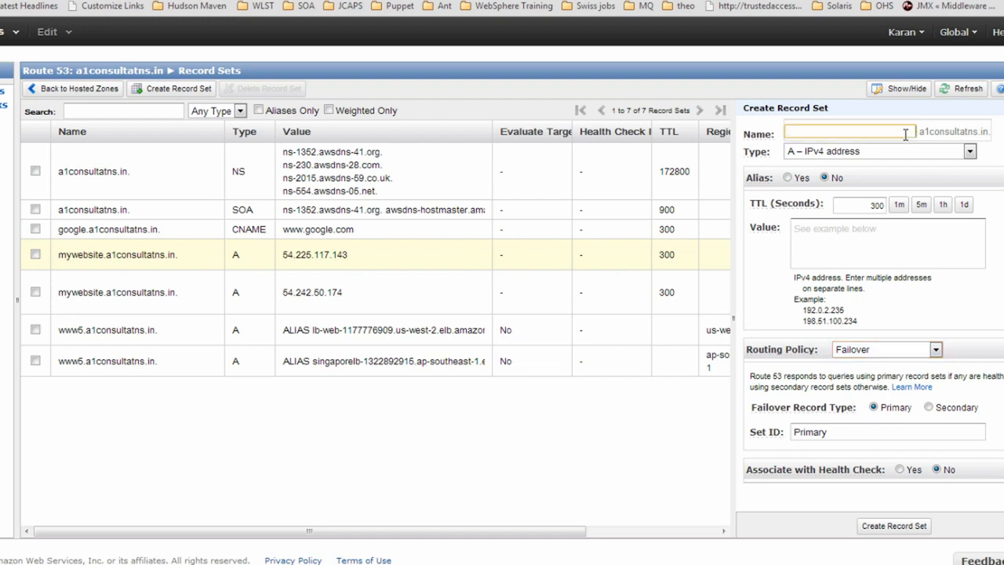
# Create www6 as an alias to the us-west-2 LB-Web balancer with target health evaluation on
pyautogui.write('www6')
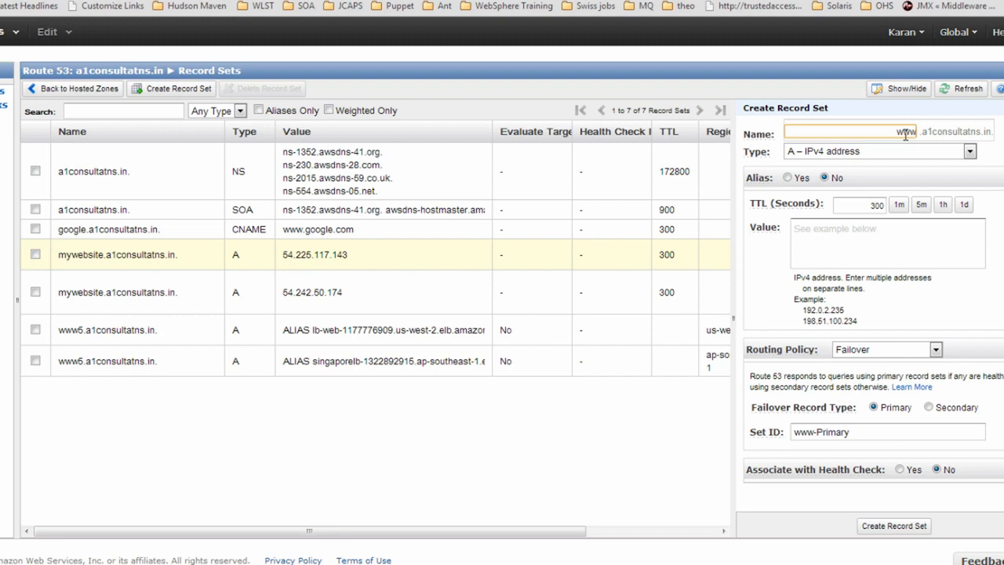
pyautogui.click(788, 178)
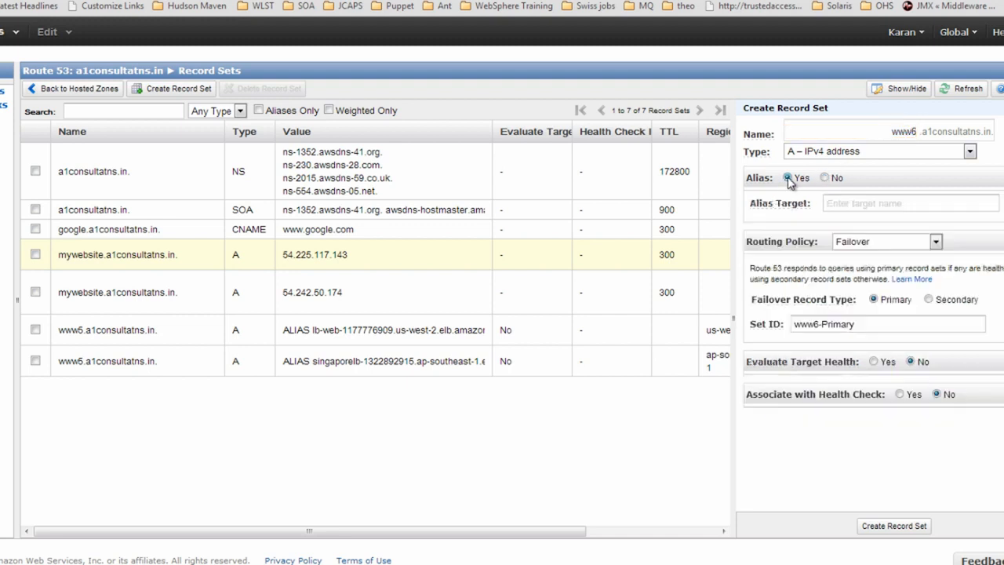
pyautogui.click(888, 204)
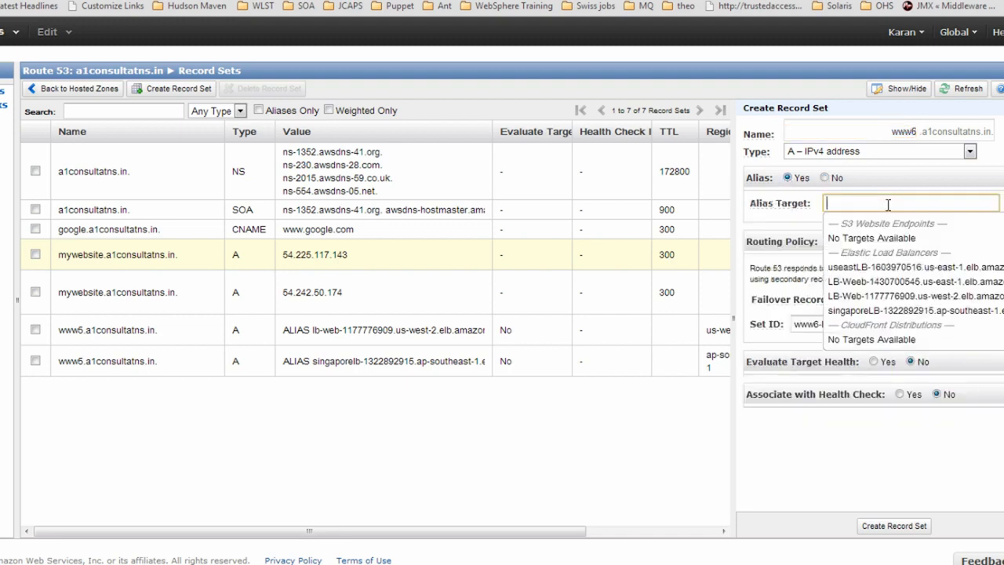
pyautogui.click(861, 302)
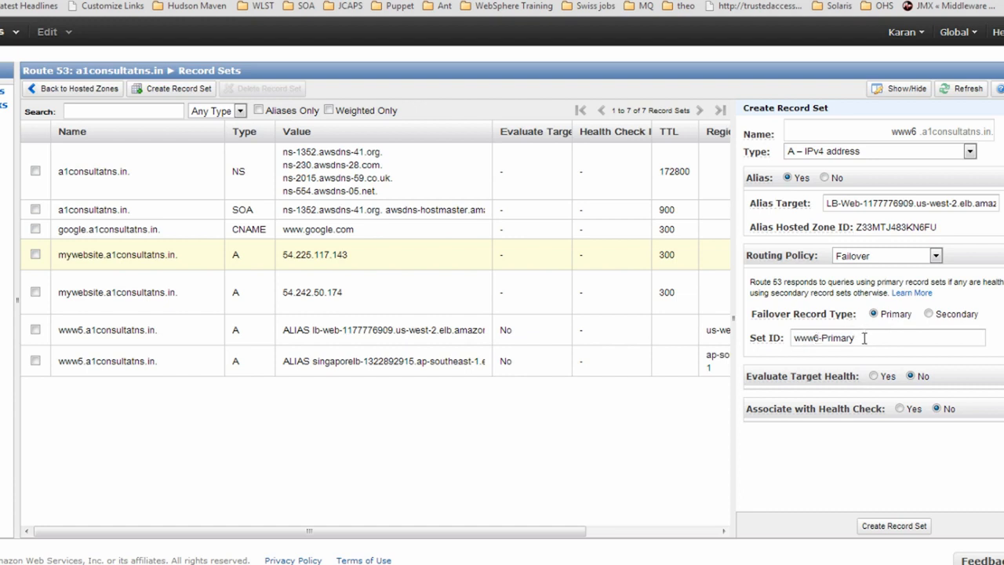
pyautogui.moveTo(864, 337); pyautogui.dragTo(739, 343)
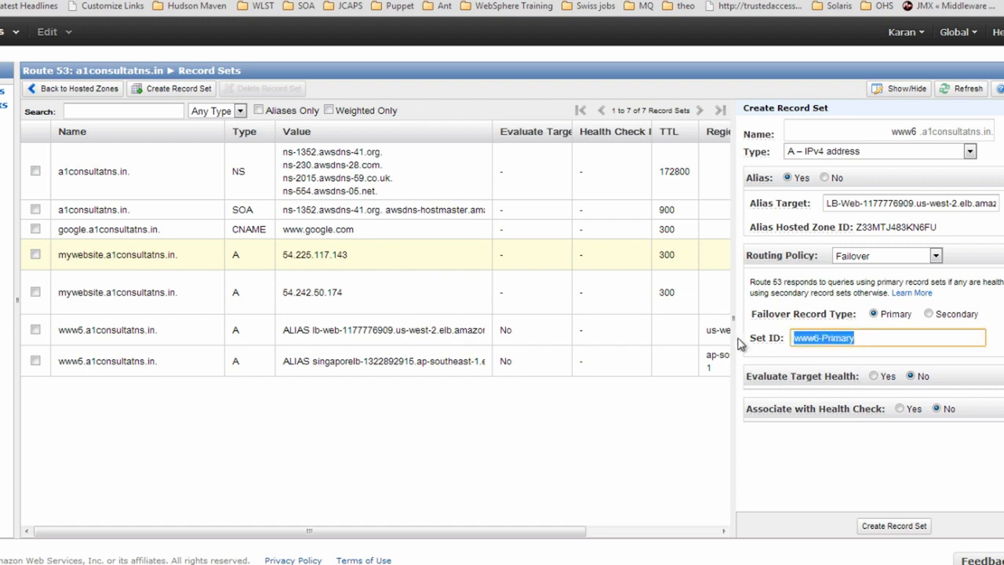
pyautogui.click(875, 377)
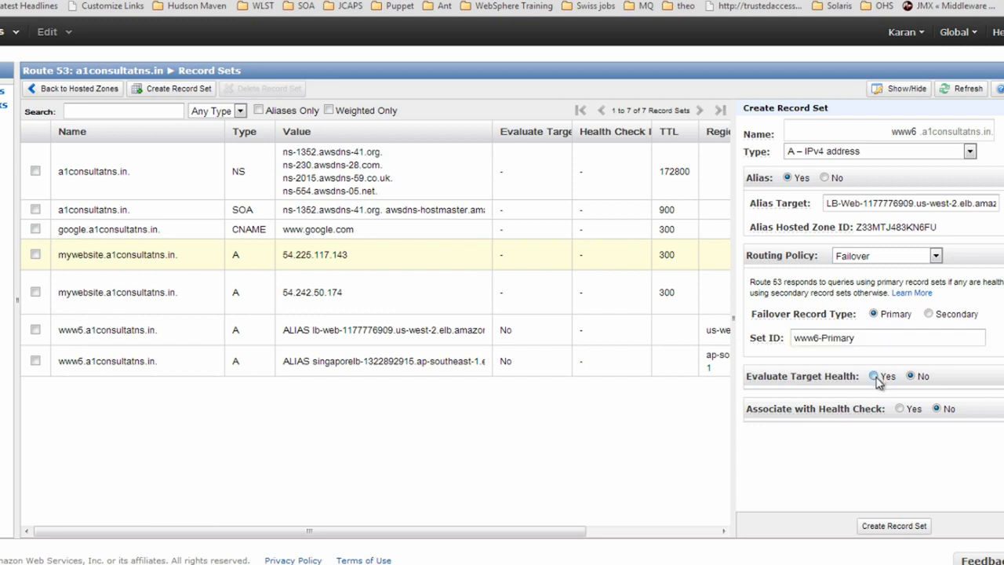
pyautogui.click(893, 530)
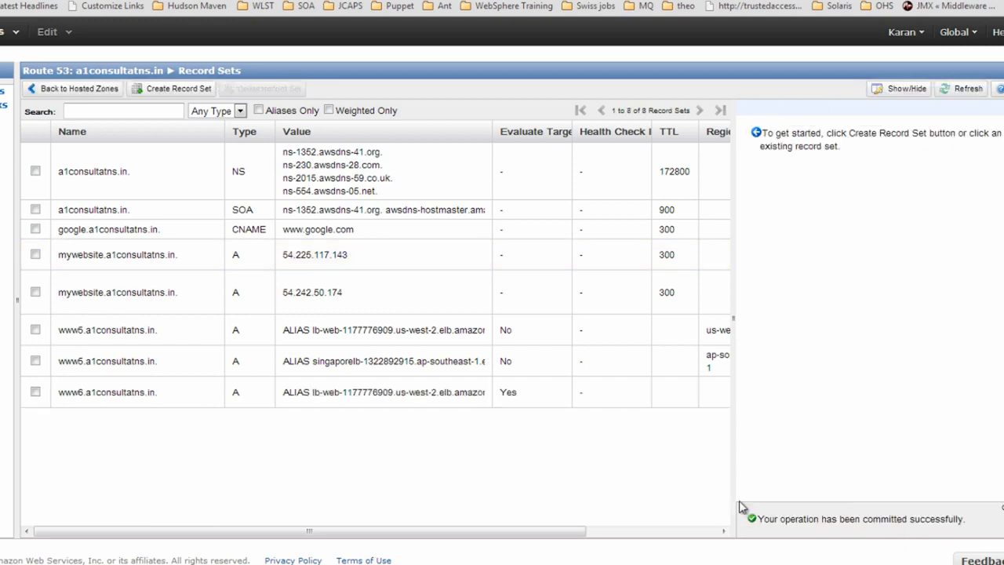
# Check the new www6 record's health evaluation setting, then start another record set
pyautogui.moveTo(501, 396); pyautogui.dragTo(511, 398)
pyautogui.click(508, 395)
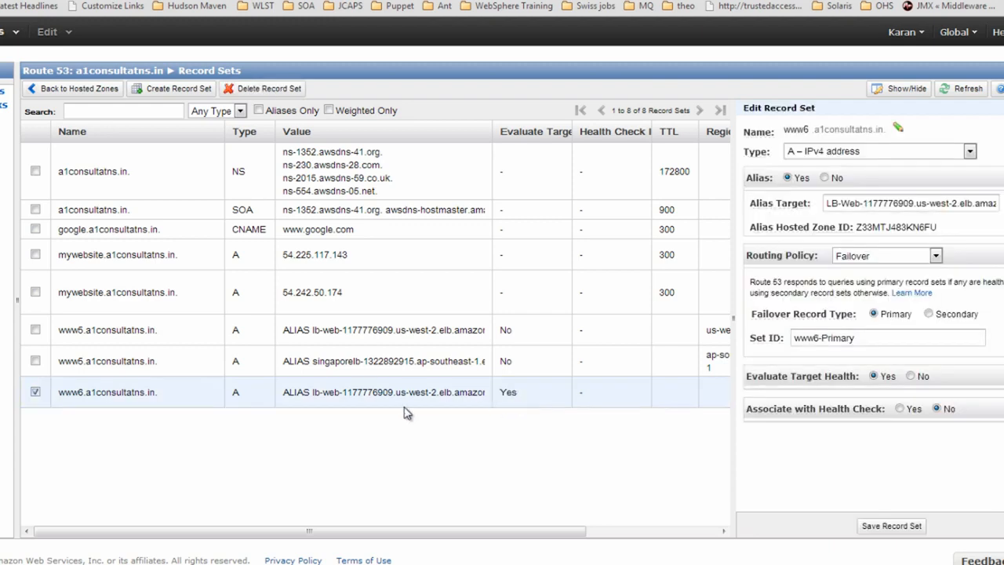
pyautogui.moveTo(529, 397); pyautogui.dragTo(495, 396)
pyautogui.click(191, 92)
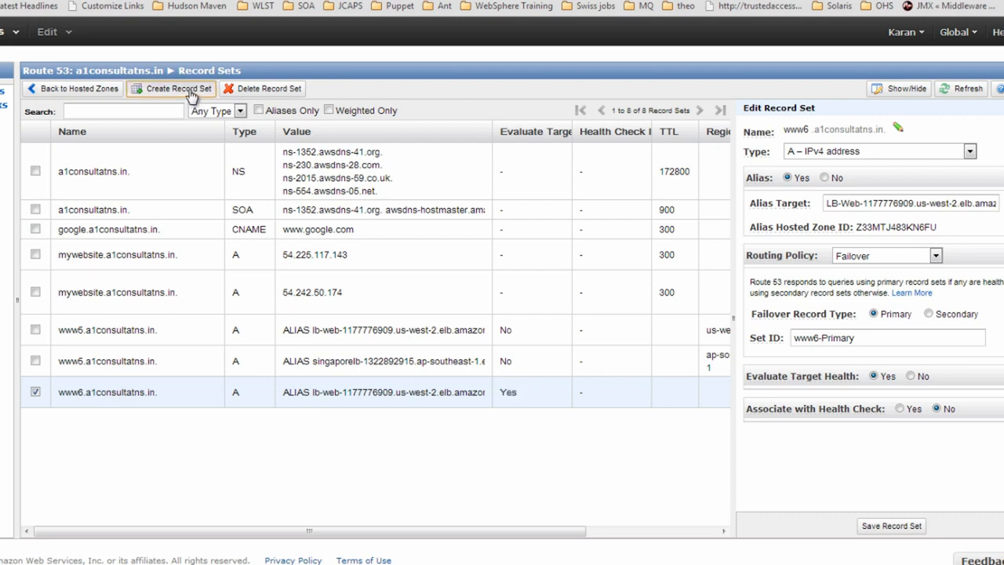
# Create www6 as a Secondary failover alias to singaporeLB, then review both www6 records
pyautogui.click(890, 131)
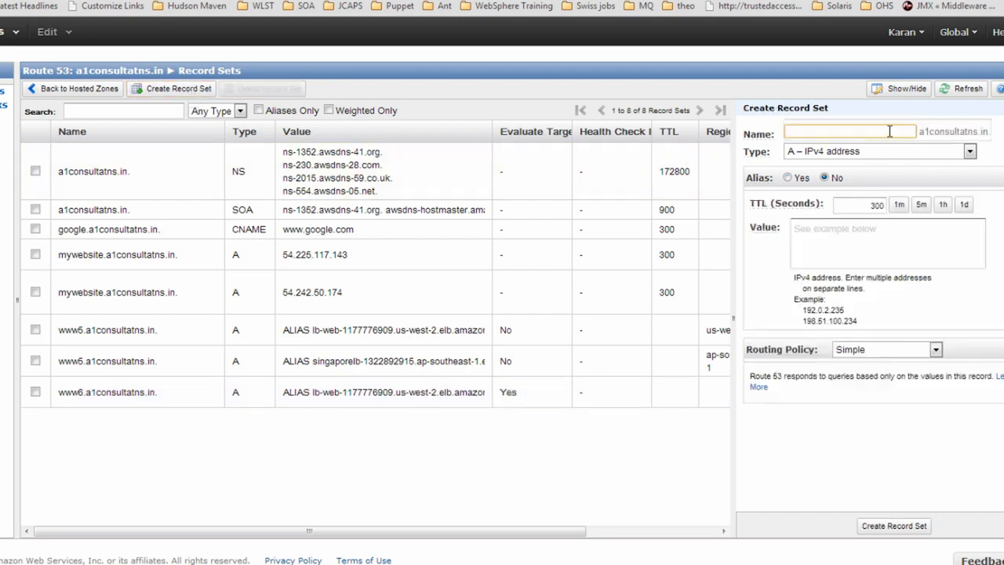
pyautogui.write('www6')
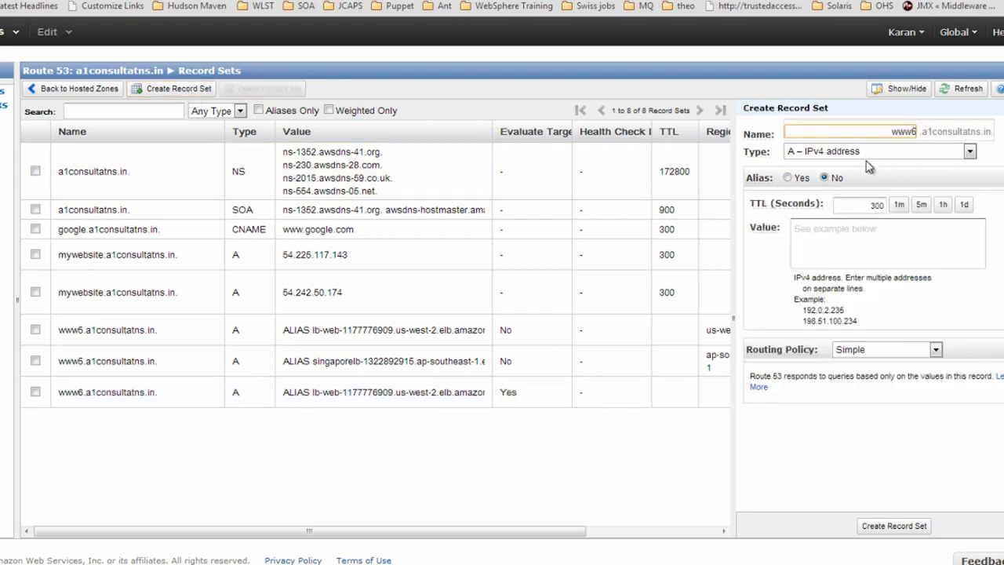
pyautogui.click(803, 179)
pyautogui.click(869, 204)
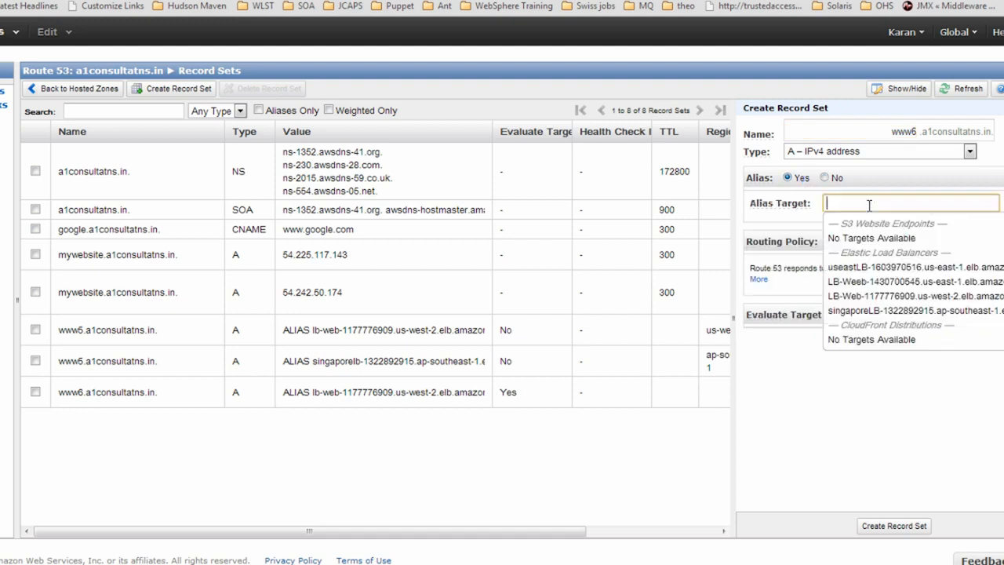
pyautogui.click(877, 312)
pyautogui.click(886, 255)
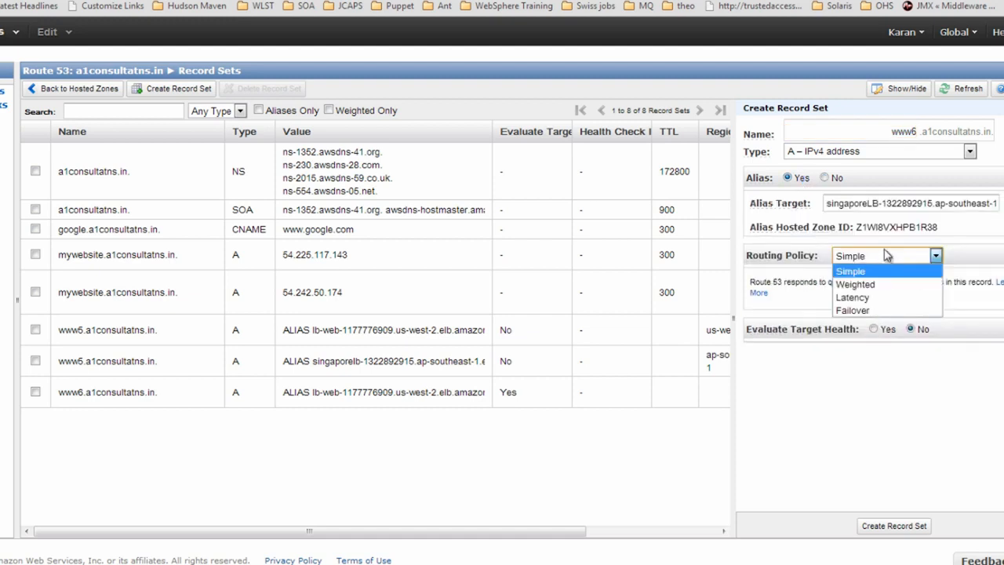
pyautogui.click(855, 310)
pyautogui.click(928, 314)
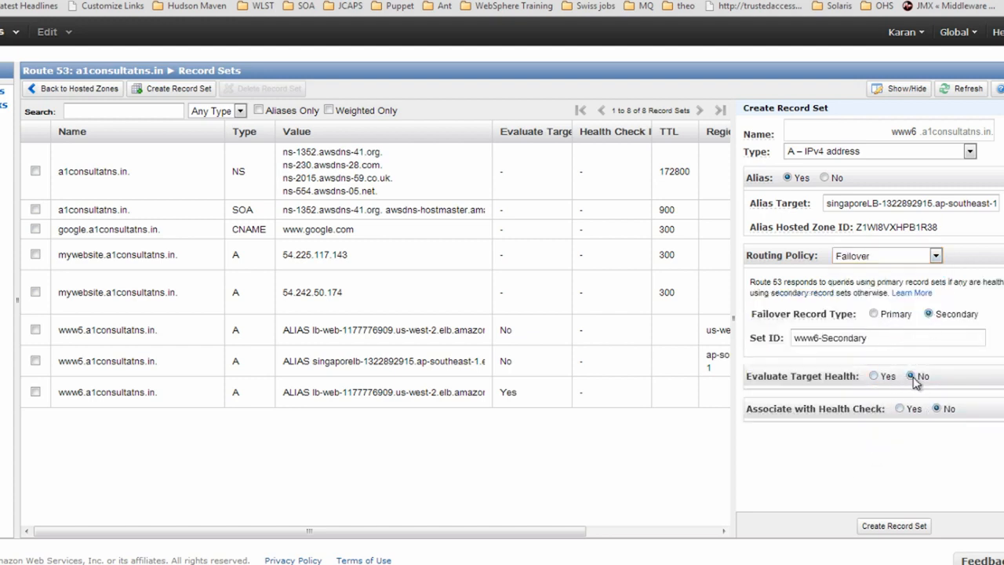
pyautogui.click(898, 527)
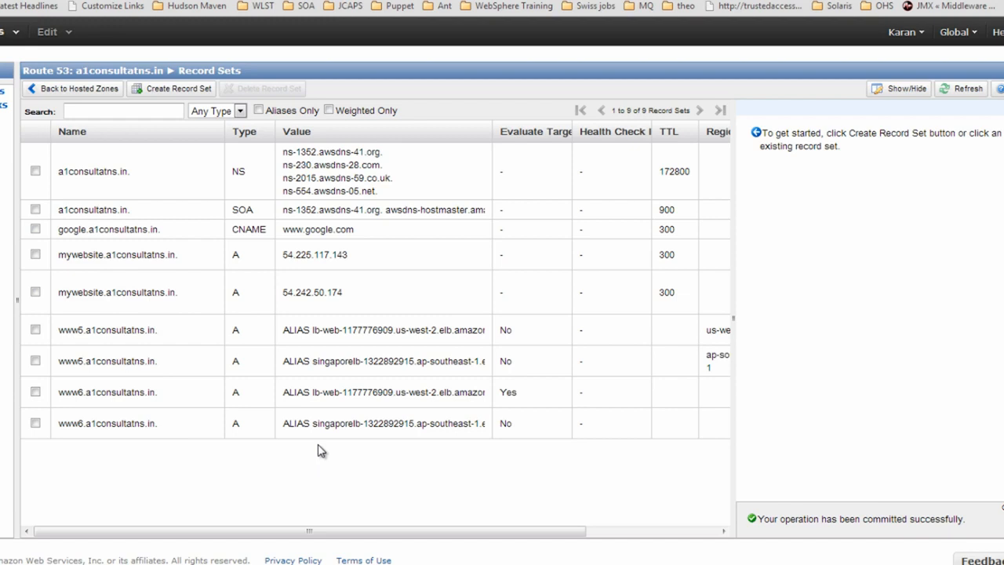
pyautogui.click(146, 393)
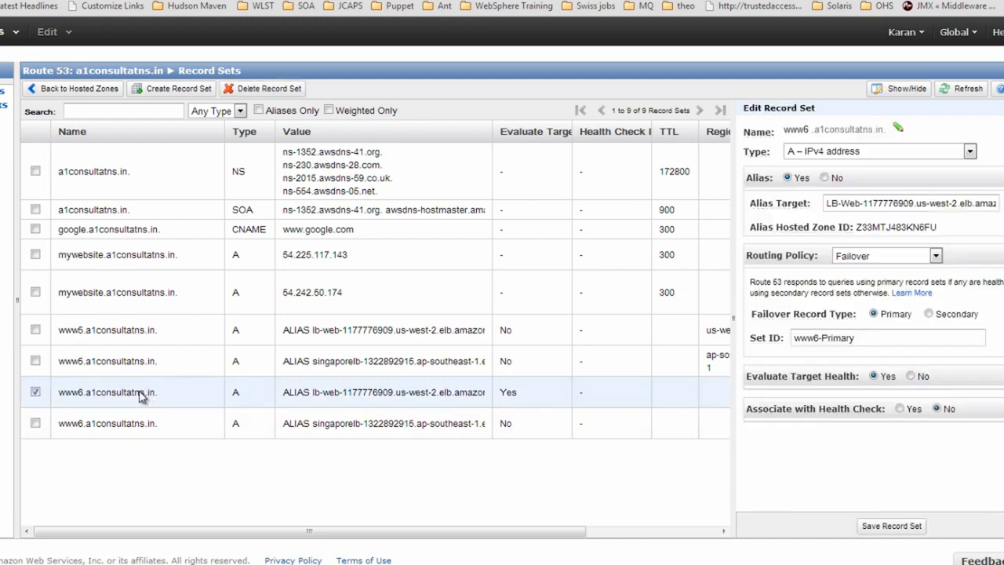
pyautogui.click(132, 427)
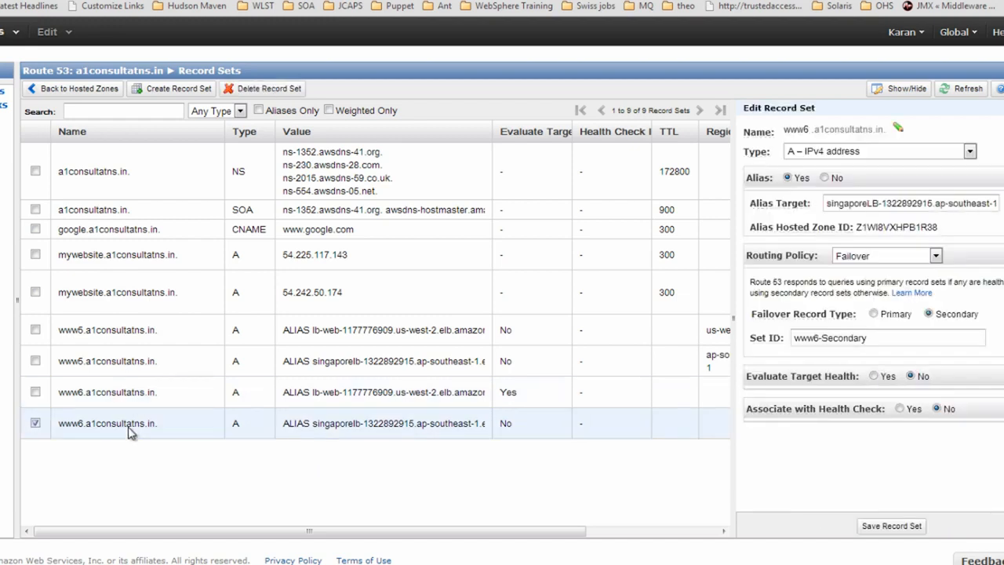
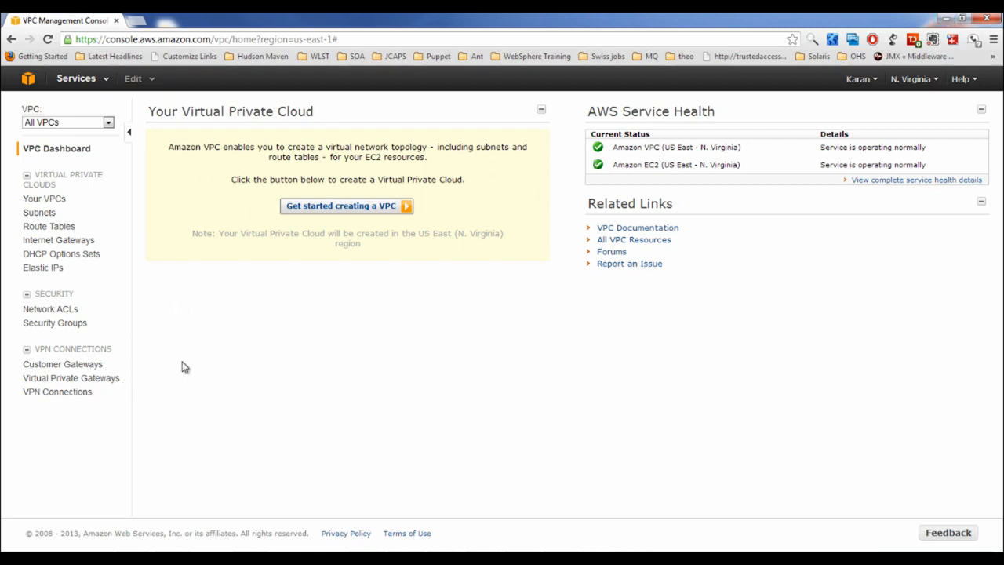
# Start the VPC wizard and pick 'VPC with Public and Private Subnets' over the single-public-subnet option
pyautogui.click(341, 208)
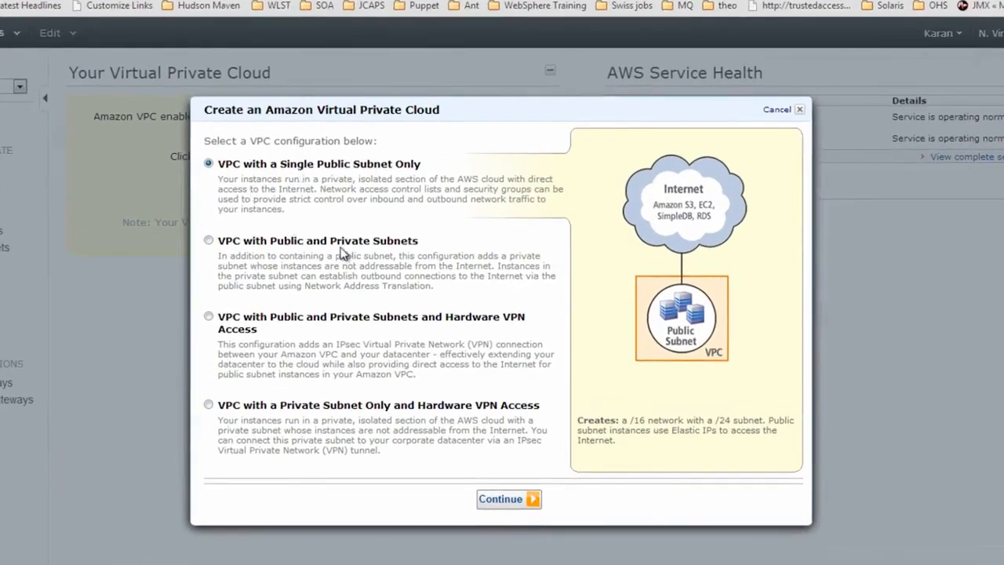
pyautogui.moveTo(331, 165); pyautogui.dragTo(416, 163)
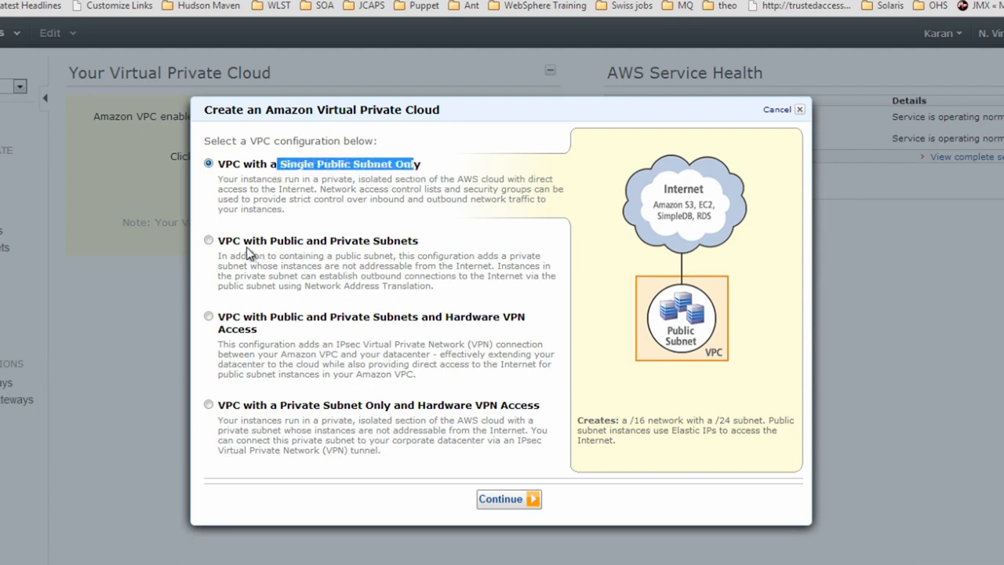
pyautogui.moveTo(246, 243); pyautogui.dragTo(405, 242)
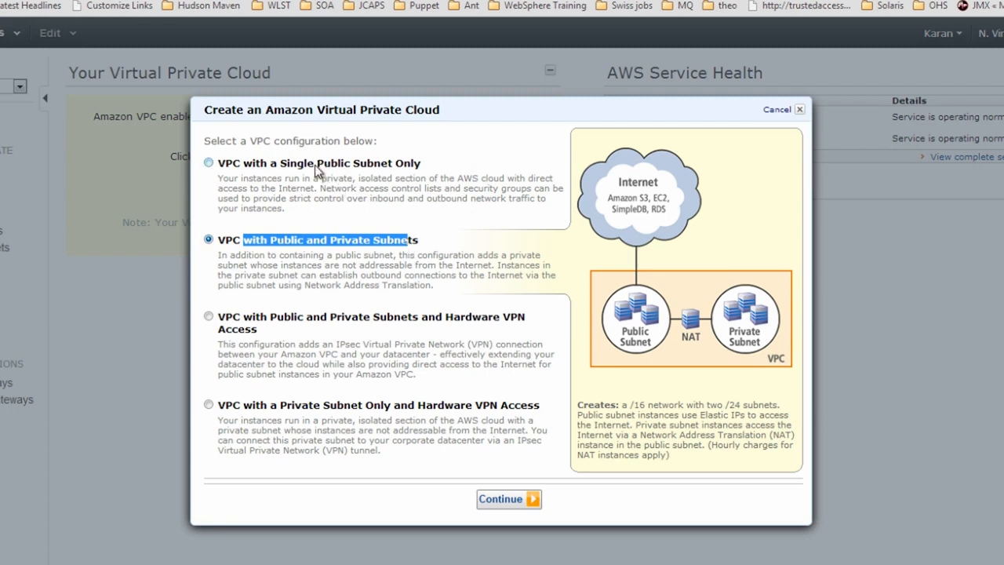
pyautogui.moveTo(316, 167); pyautogui.dragTo(397, 164)
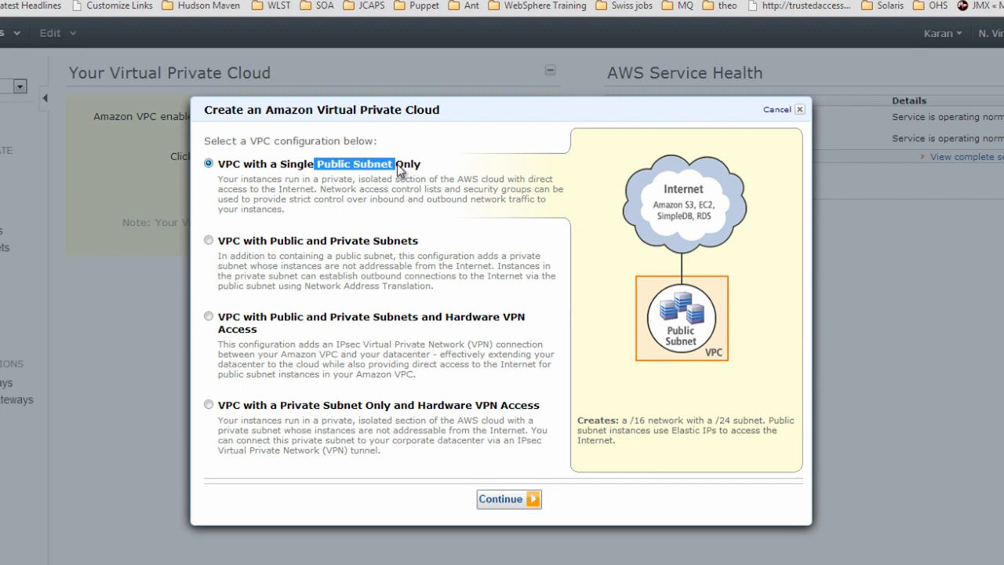
pyautogui.click(308, 243)
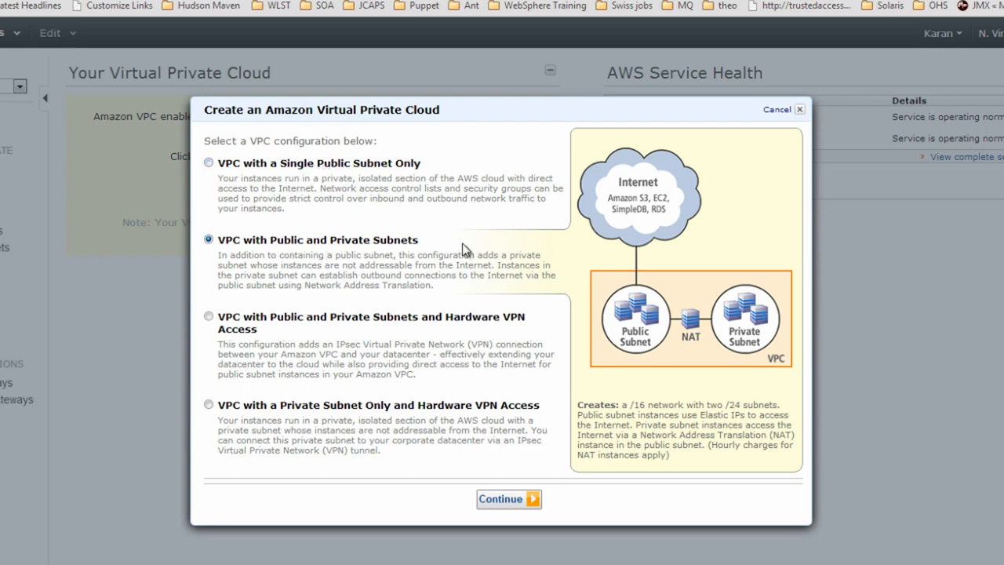
# On the review page, check public subnet 10.0.0.0/24 and private subnet 10.0.1.0/24
pyautogui.click(521, 499)
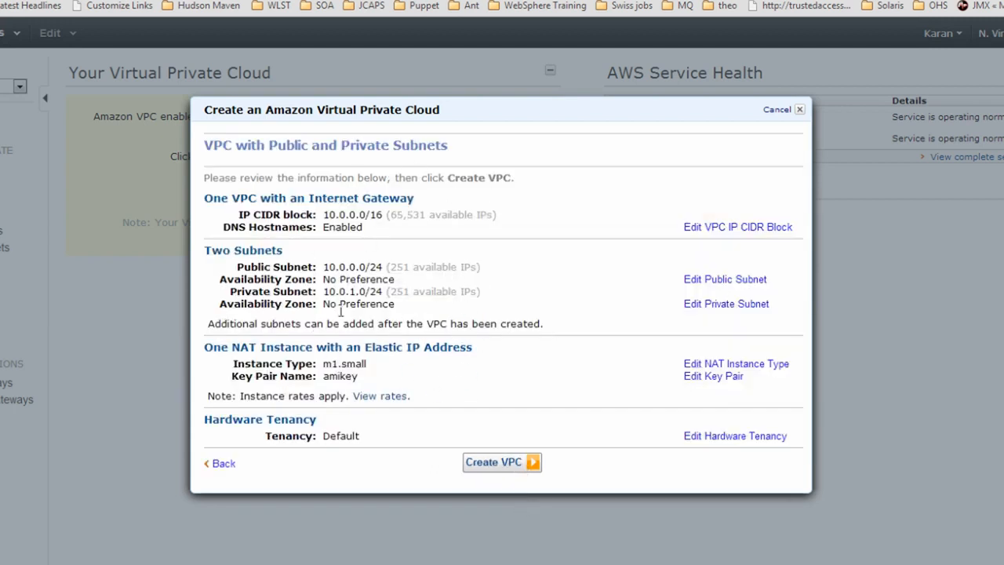
pyautogui.moveTo(323, 267); pyautogui.dragTo(386, 269)
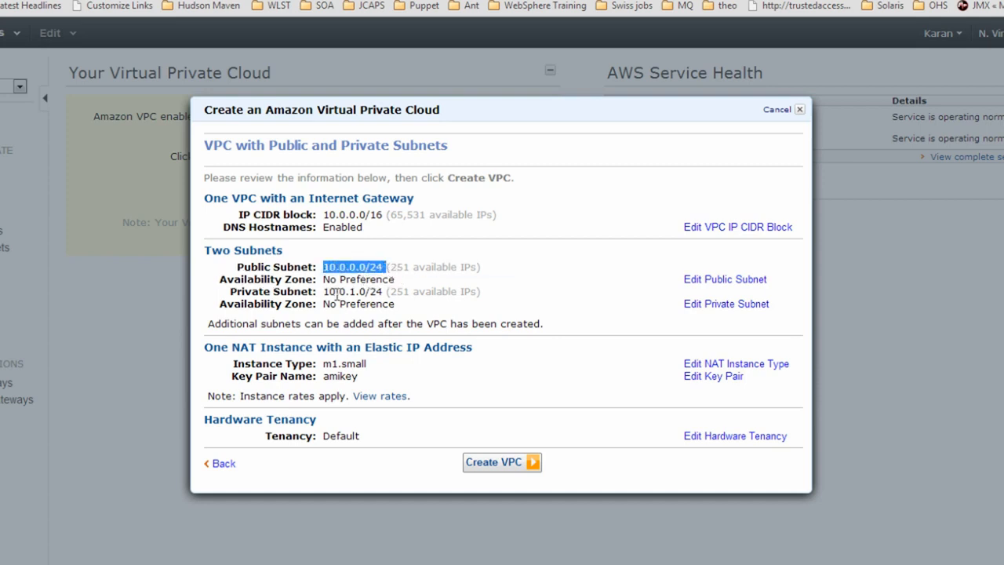
pyautogui.moveTo(324, 291); pyautogui.dragTo(387, 290)
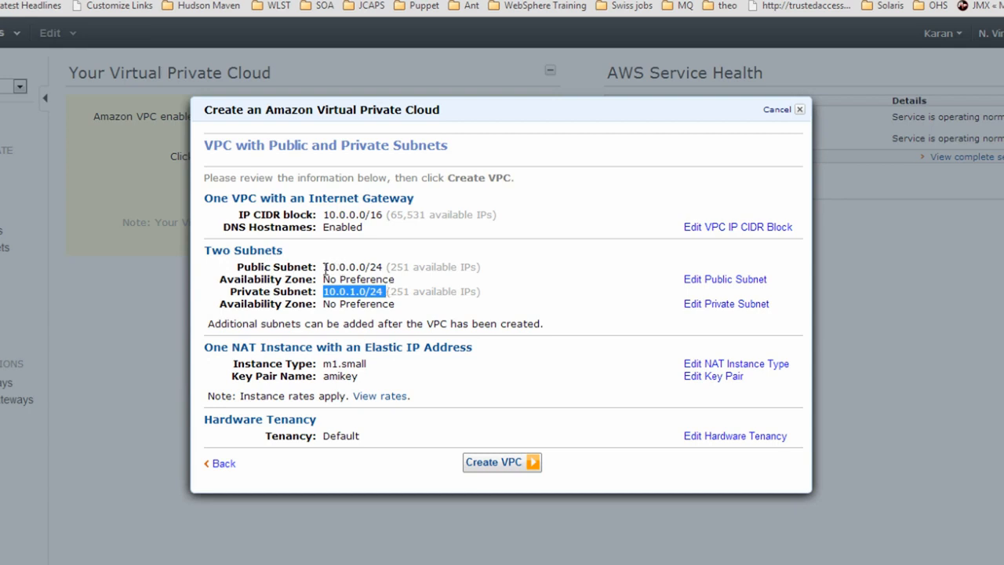
pyautogui.moveTo(325, 270); pyautogui.dragTo(367, 266)
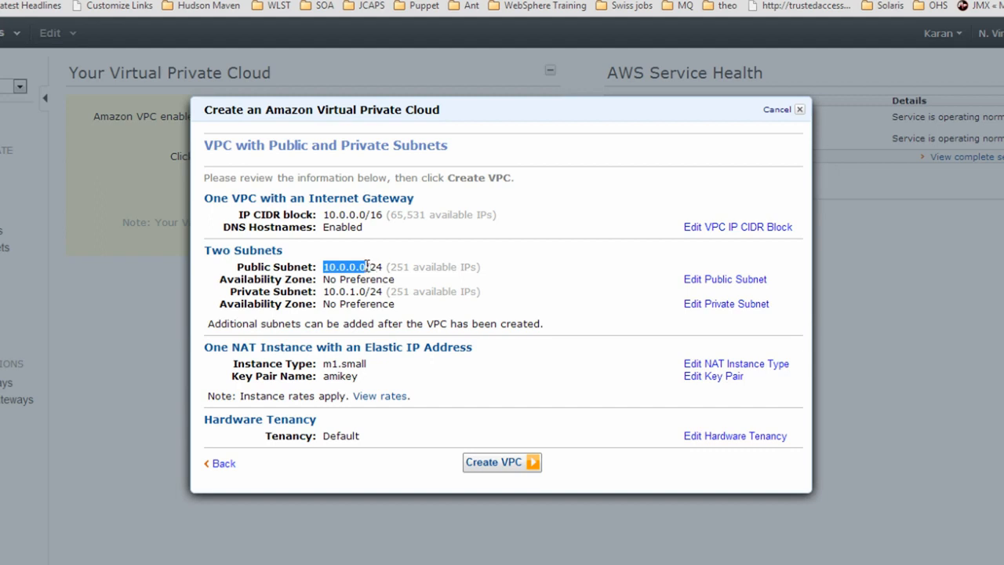
pyautogui.click(325, 292)
pyautogui.moveTo(325, 292); pyautogui.dragTo(368, 293)
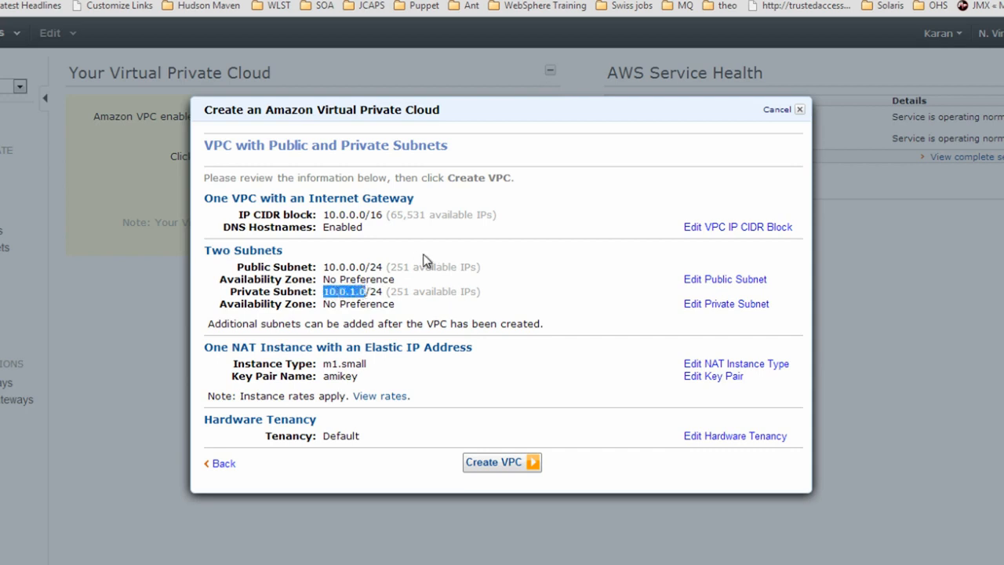
pyautogui.moveTo(390, 266); pyautogui.dragTo(404, 290)
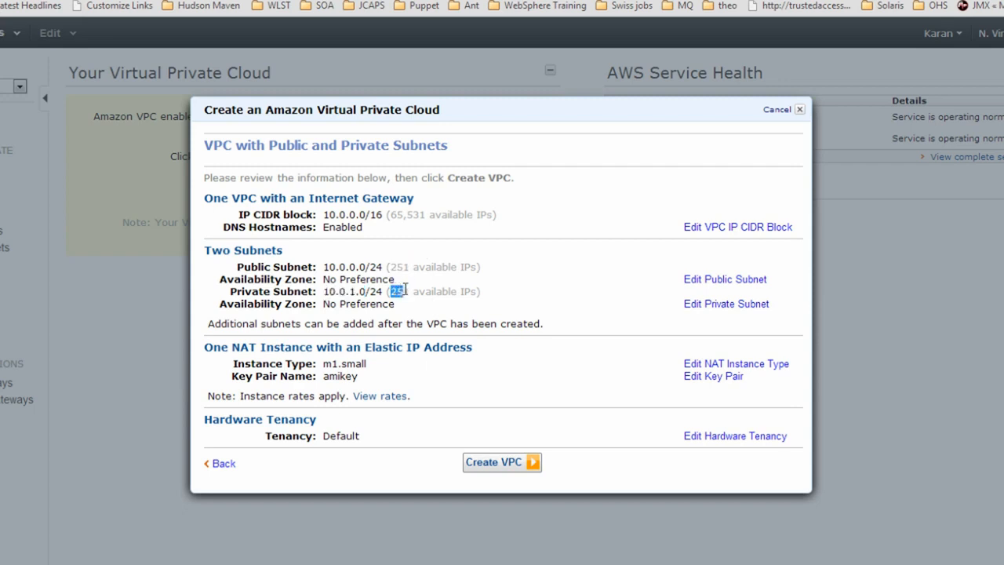
pyautogui.moveTo(497, 298); pyautogui.dragTo(324, 266)
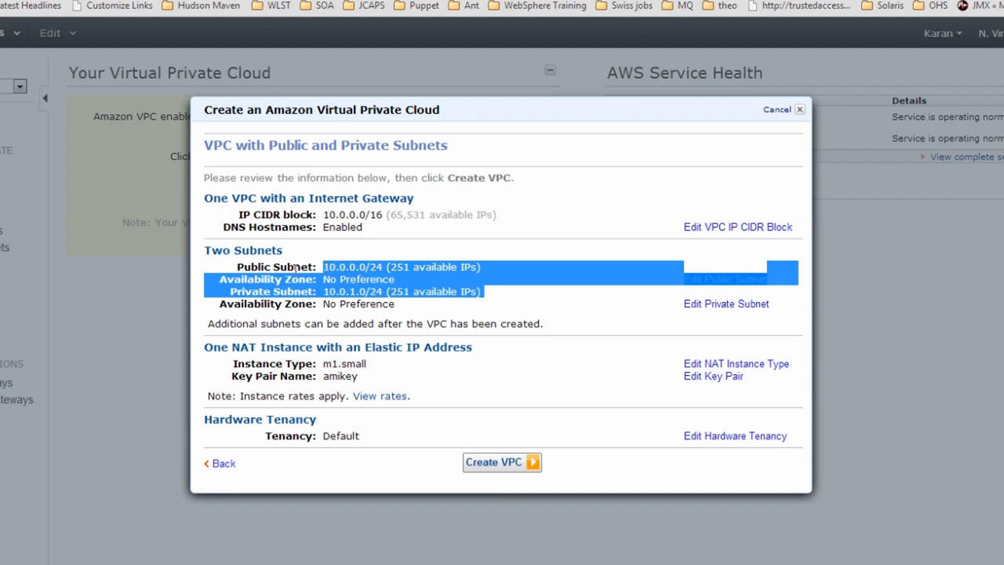
pyautogui.click(356, 268)
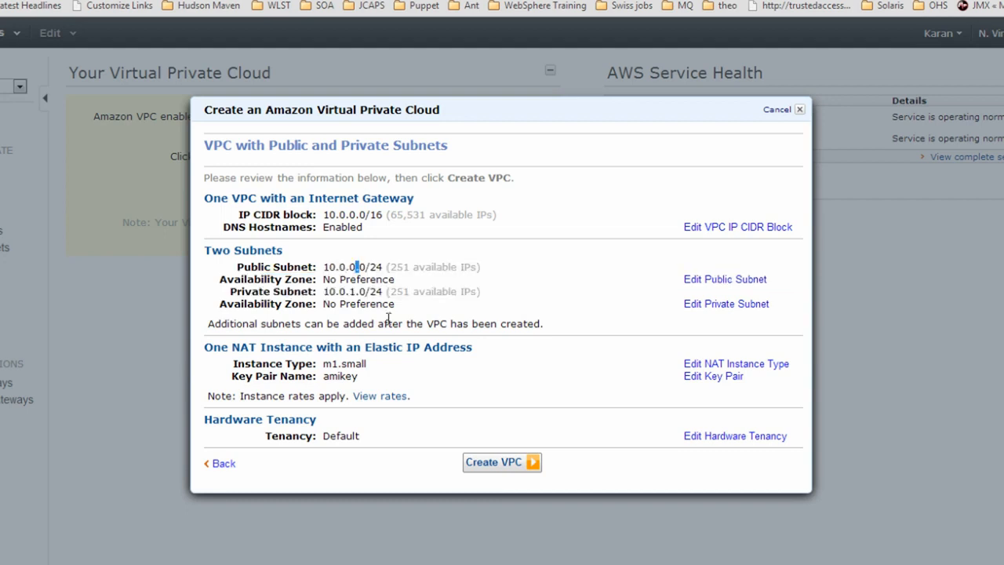
pyautogui.click(362, 306)
# Confirm the m1.small NAT instance with its Elastic IP, then create the VPC
pyautogui.moveTo(209, 348); pyautogui.dragTo(405, 349)
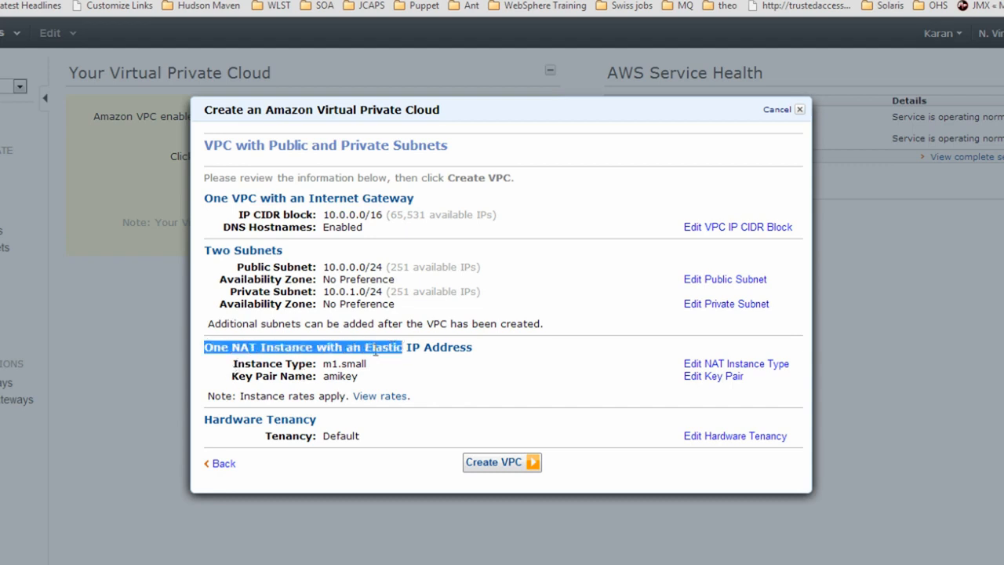
pyautogui.click(374, 350)
pyautogui.moveTo(364, 349); pyautogui.dragTo(432, 350)
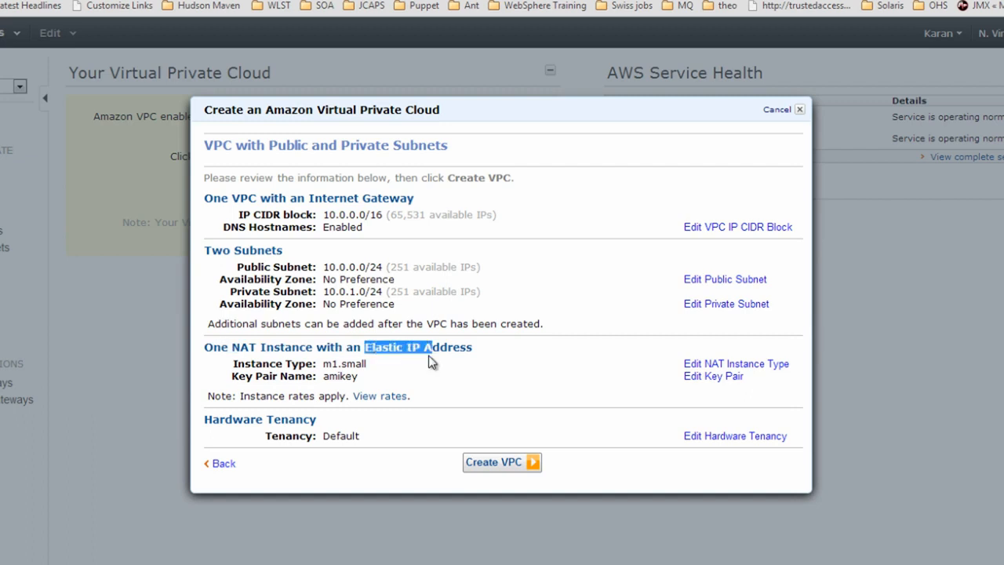
pyautogui.doubleClick(357, 367)
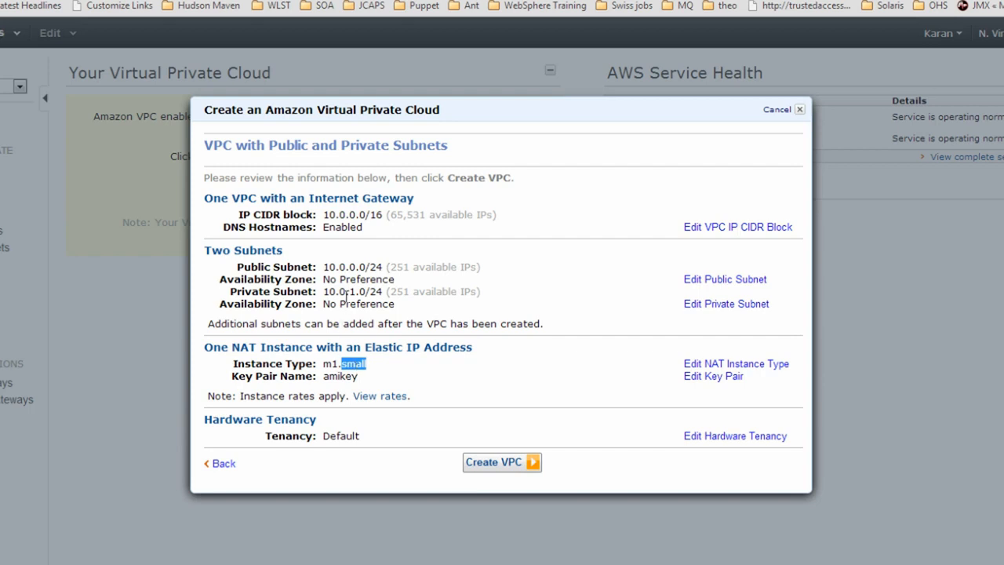
pyautogui.moveTo(324, 267); pyautogui.dragTo(362, 268)
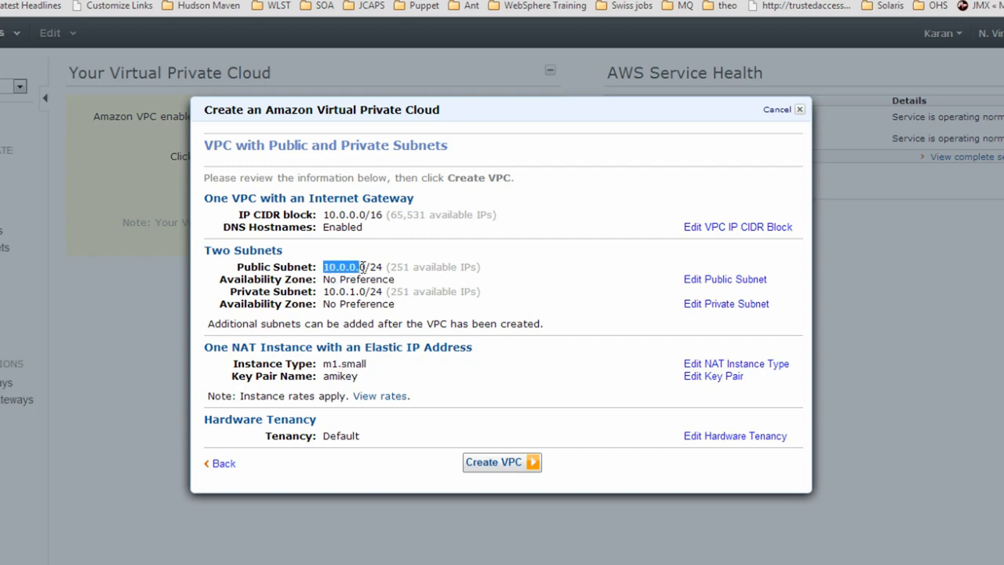
pyautogui.click(347, 447)
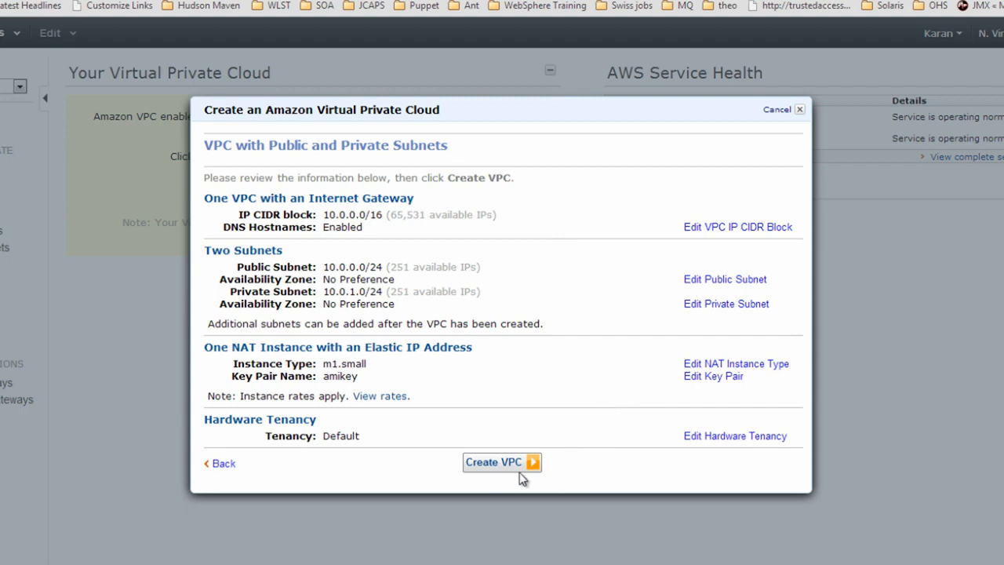
pyautogui.click(497, 462)
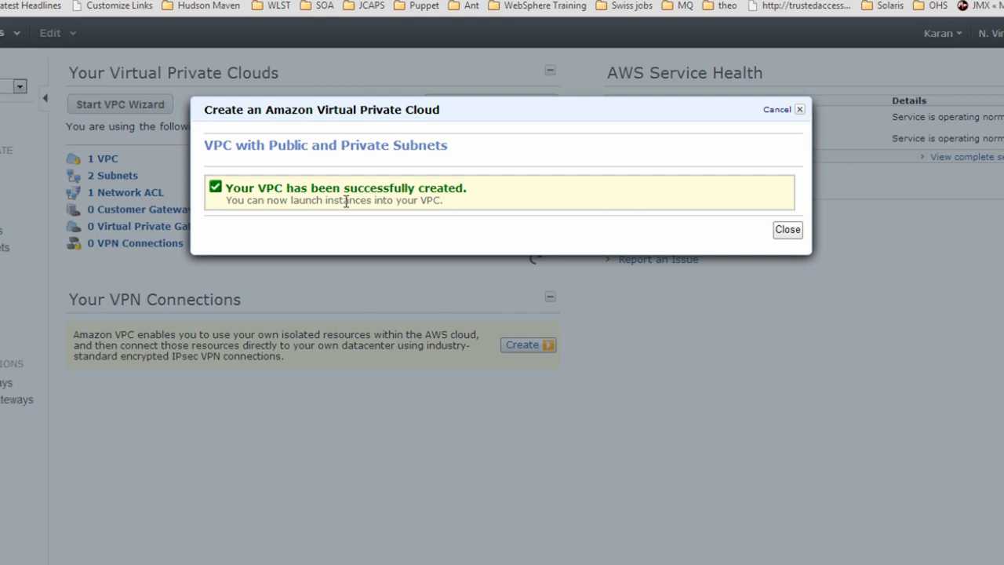
# Close the success dialog and check the dashboard's 1 VPC, 2 subnets and 1 network ACL
pyautogui.click(786, 230)
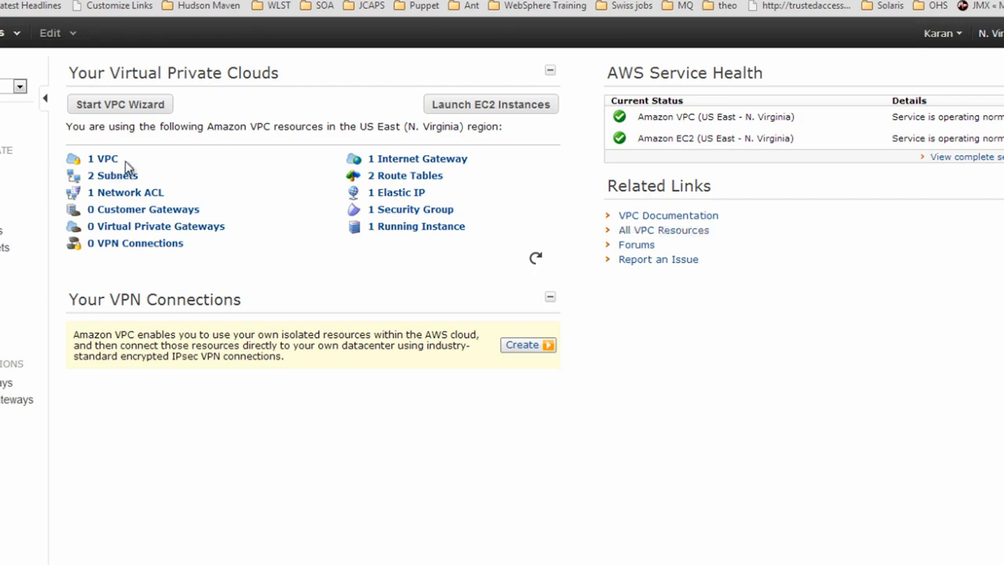
pyautogui.moveTo(121, 160); pyautogui.dragTo(94, 155)
pyautogui.moveTo(141, 176); pyautogui.dragTo(95, 178)
pyautogui.moveTo(167, 195); pyautogui.dragTo(122, 196)
pyautogui.click(246, 184)
# Review the internet gateway, 2 route tables, Elastic IP, security group and running instance, then go to EC2 instances
pyautogui.moveTo(475, 159); pyautogui.dragTo(372, 159)
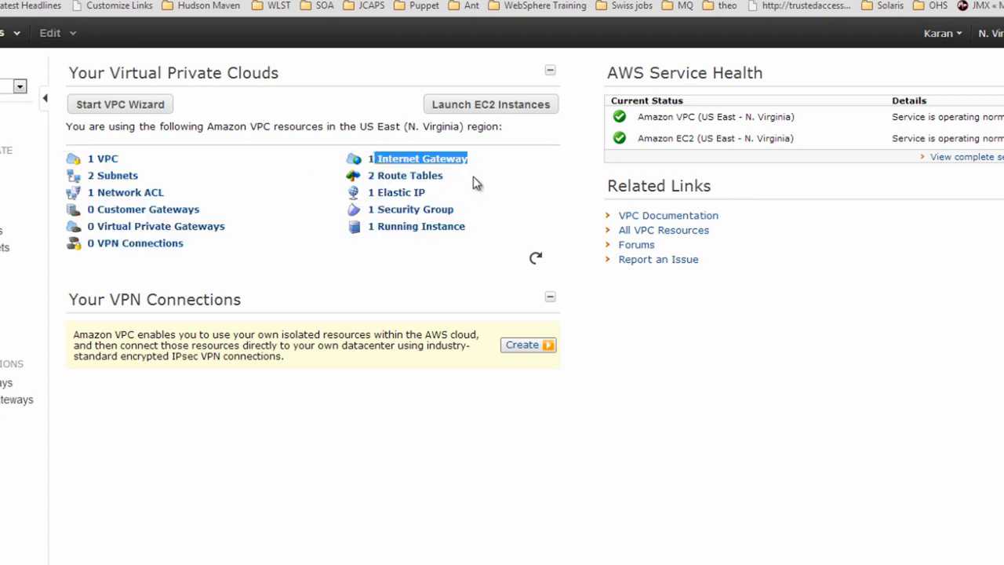
pyautogui.moveTo(467, 177); pyautogui.dragTo(377, 179)
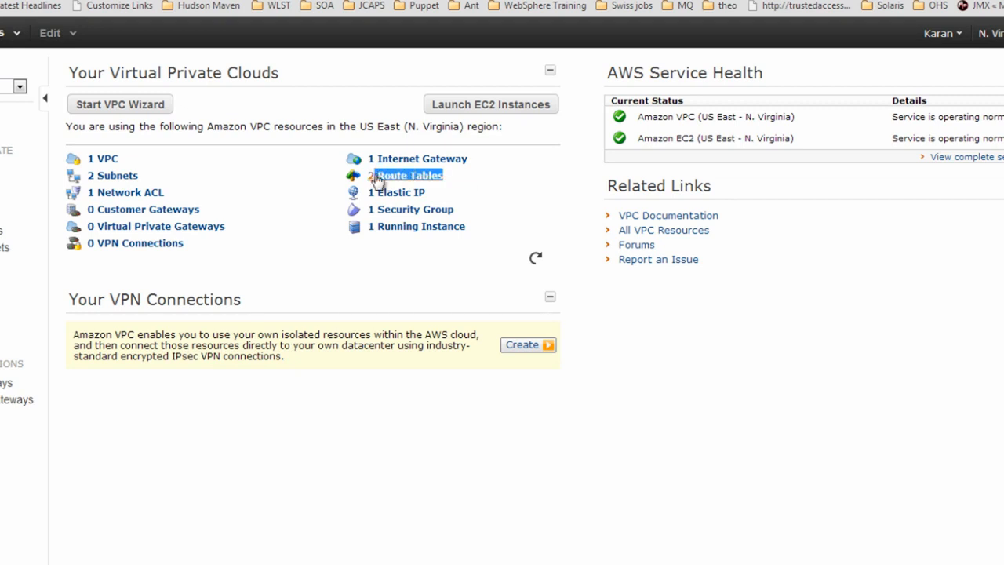
pyautogui.moveTo(436, 196); pyautogui.dragTo(379, 201)
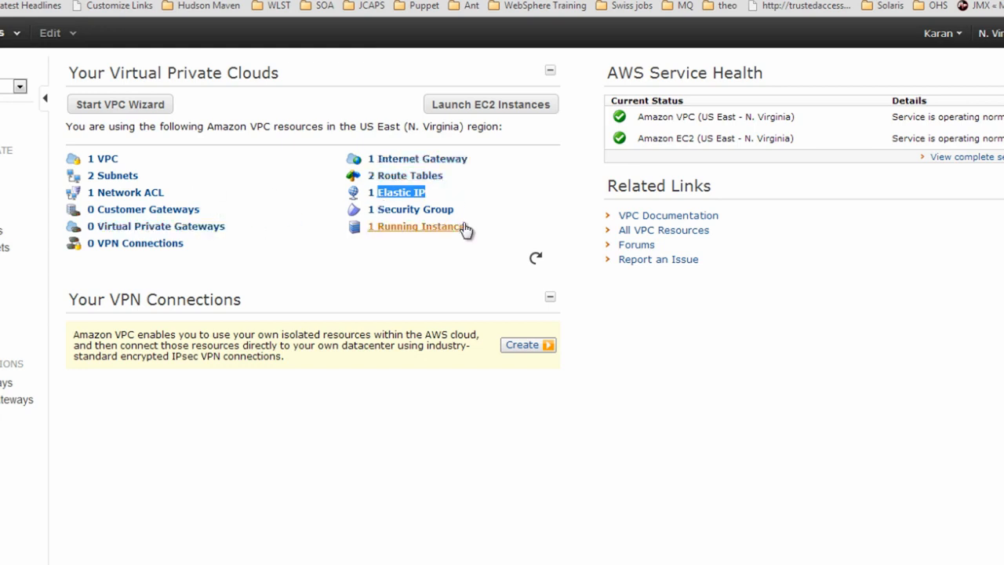
pyautogui.moveTo(461, 218); pyautogui.dragTo(377, 218)
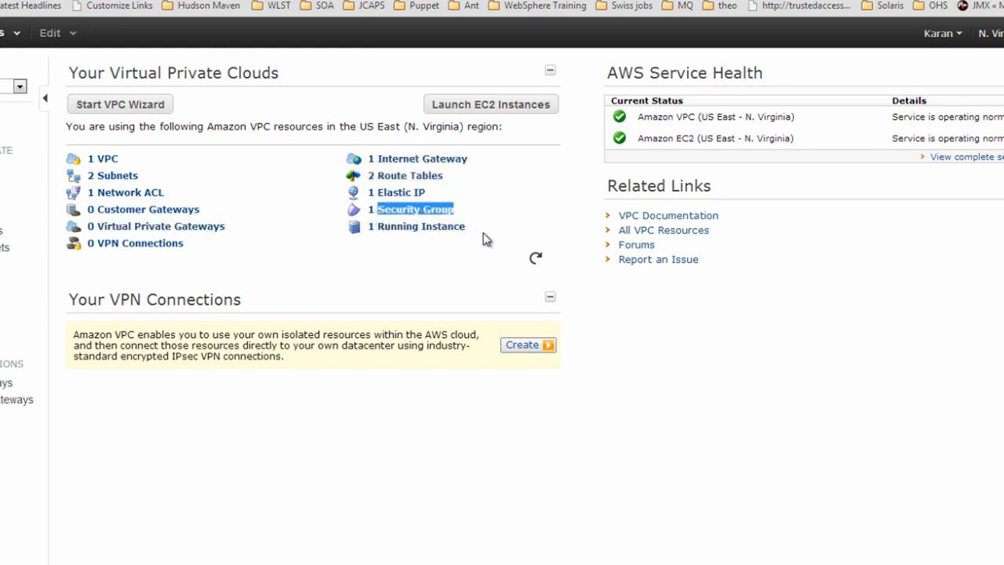
pyautogui.moveTo(466, 226); pyautogui.dragTo(380, 236)
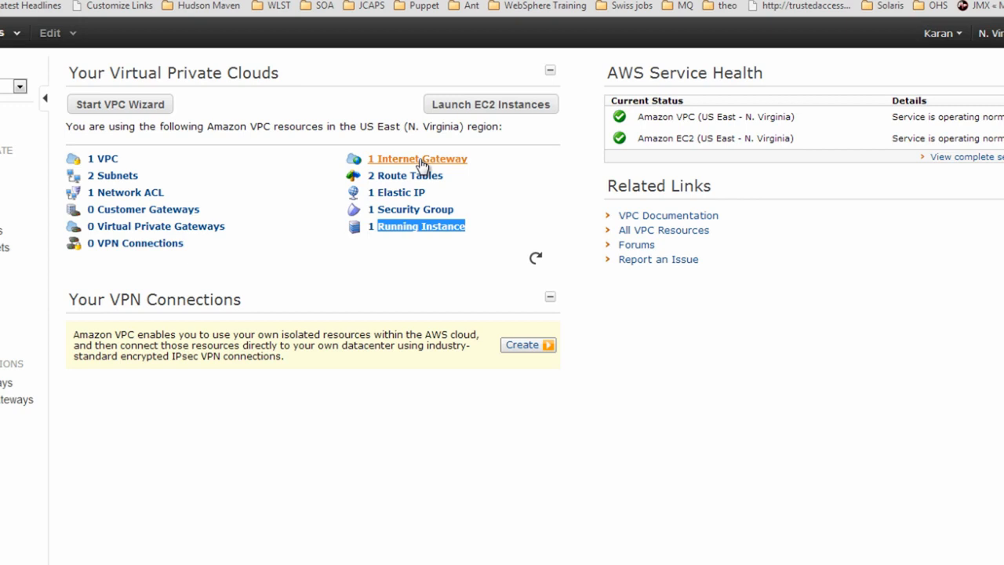
pyautogui.click(546, 171)
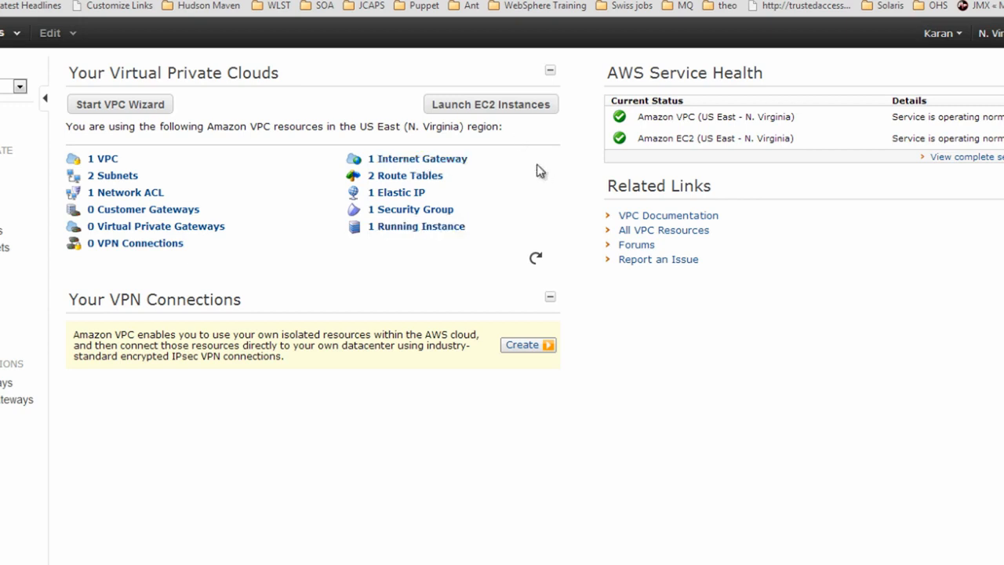
pyautogui.click(514, 104)
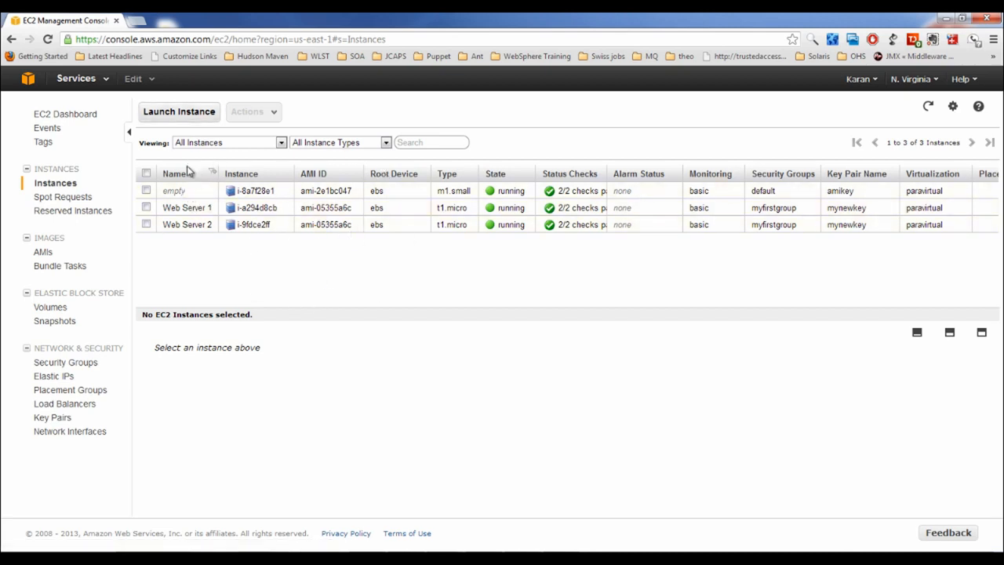
# Start a Classic Wizard launch of Amazon Linux AMI 2013.03.1 into EC2-VPC subnet 10.0.0.0/24
pyautogui.click(180, 115)
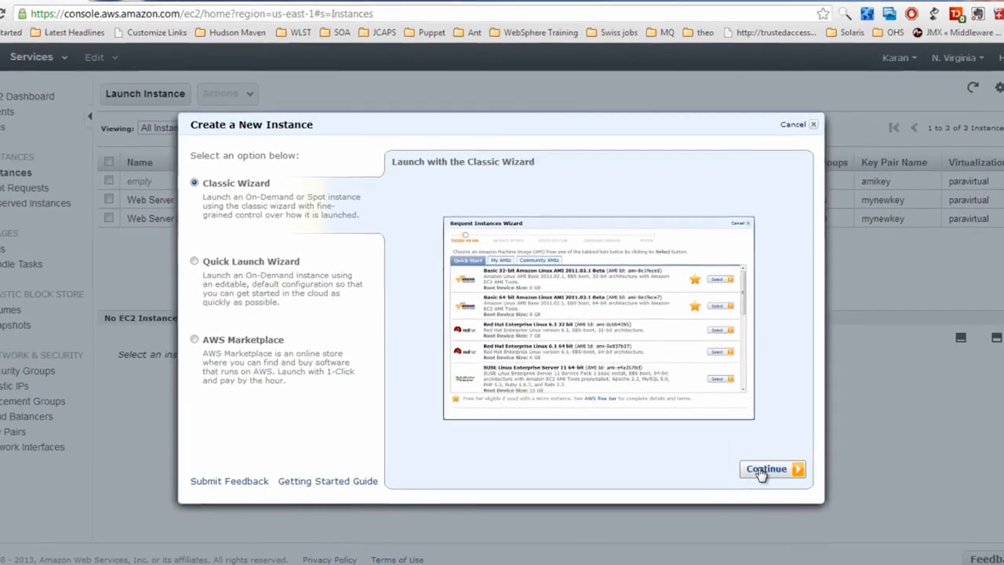
pyautogui.click(741, 452)
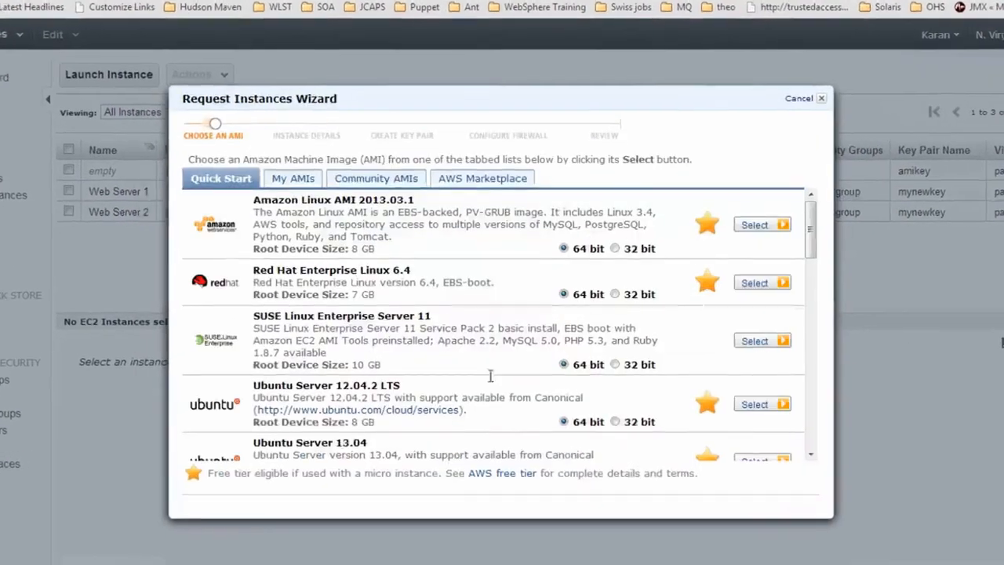
pyautogui.click(757, 225)
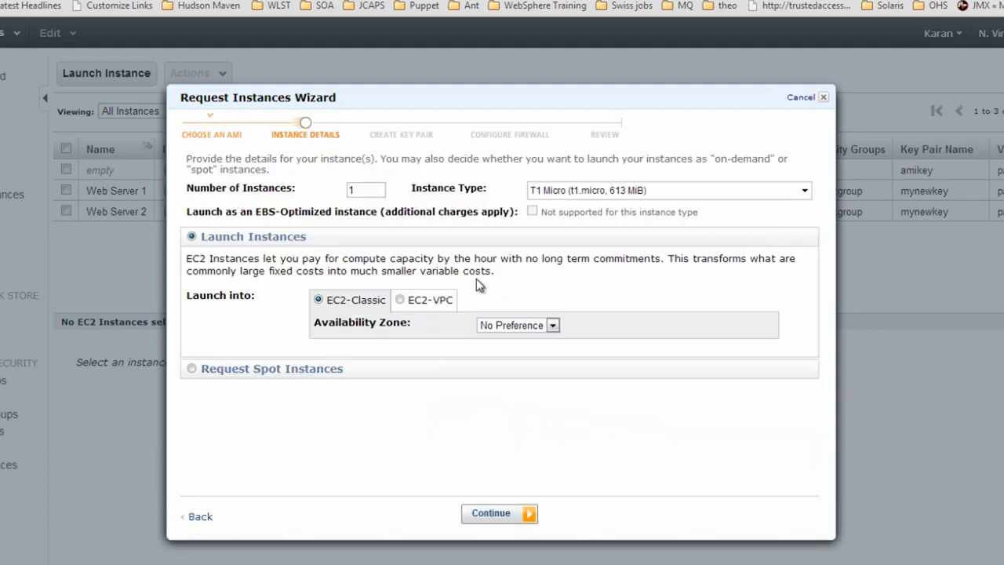
pyautogui.click(405, 302)
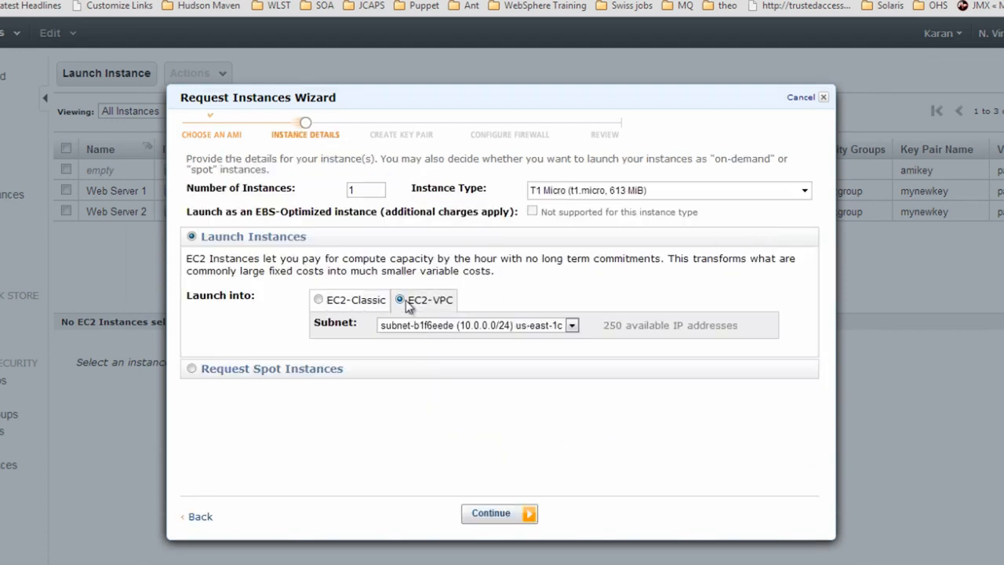
pyautogui.click(319, 300)
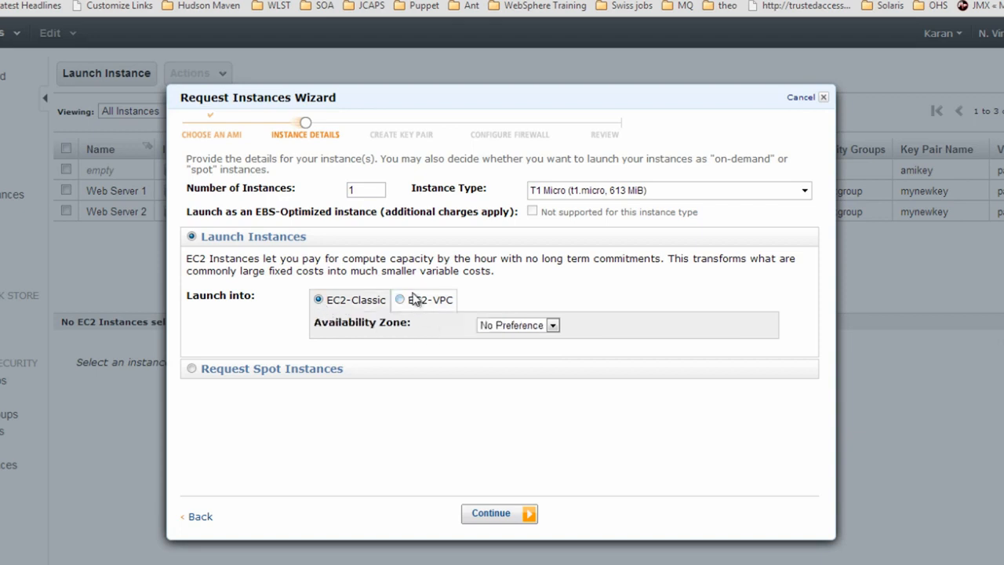
pyautogui.click(415, 305)
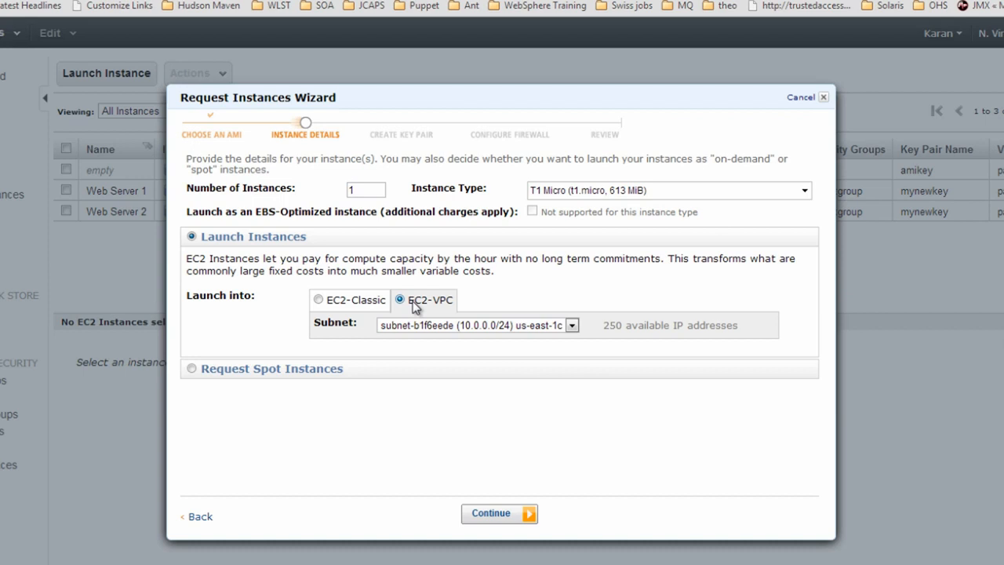
pyautogui.click(486, 330)
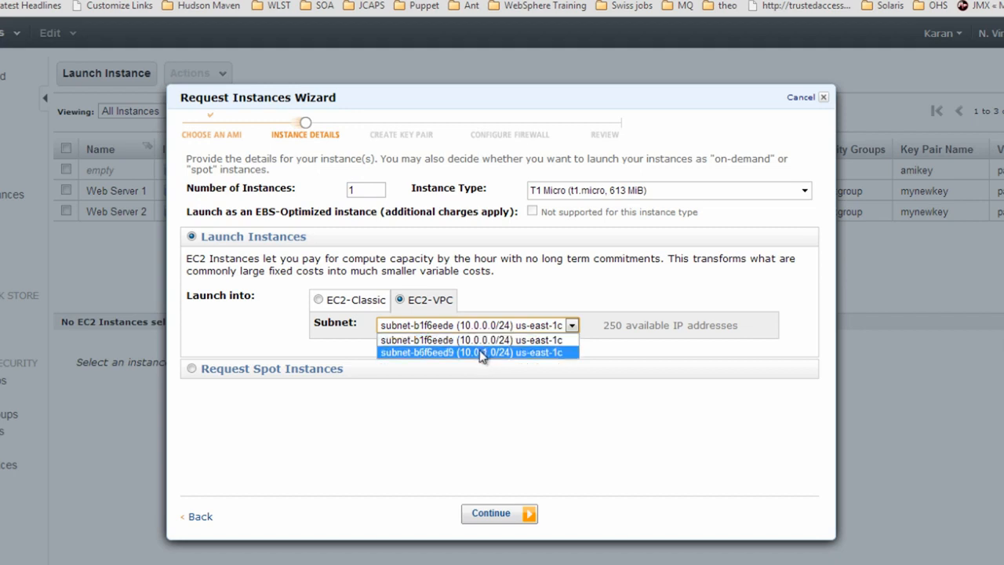
pyautogui.click(479, 341)
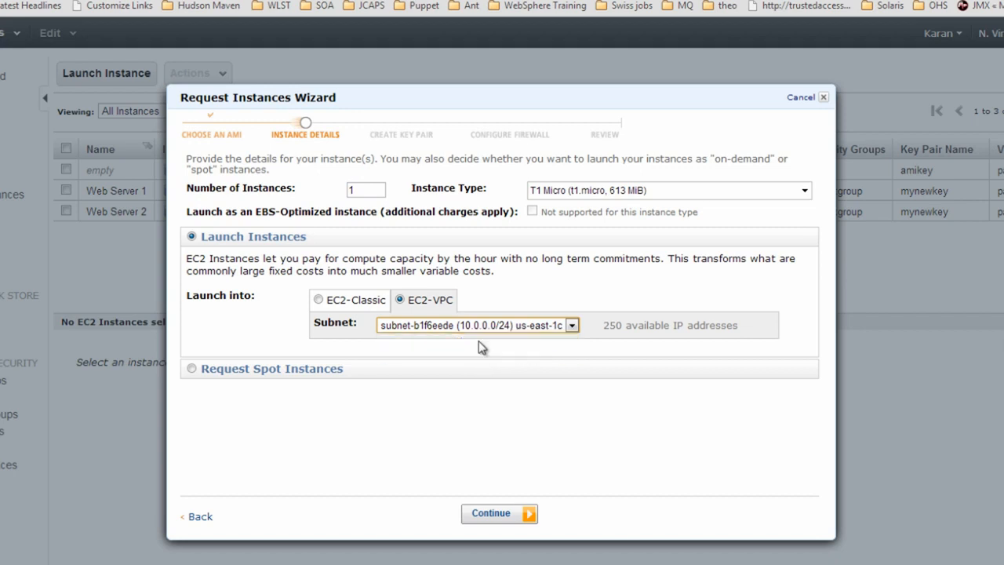
# Tag the instance Name 'my first VPC server' and keep the existing key pair
pyautogui.click(501, 519)
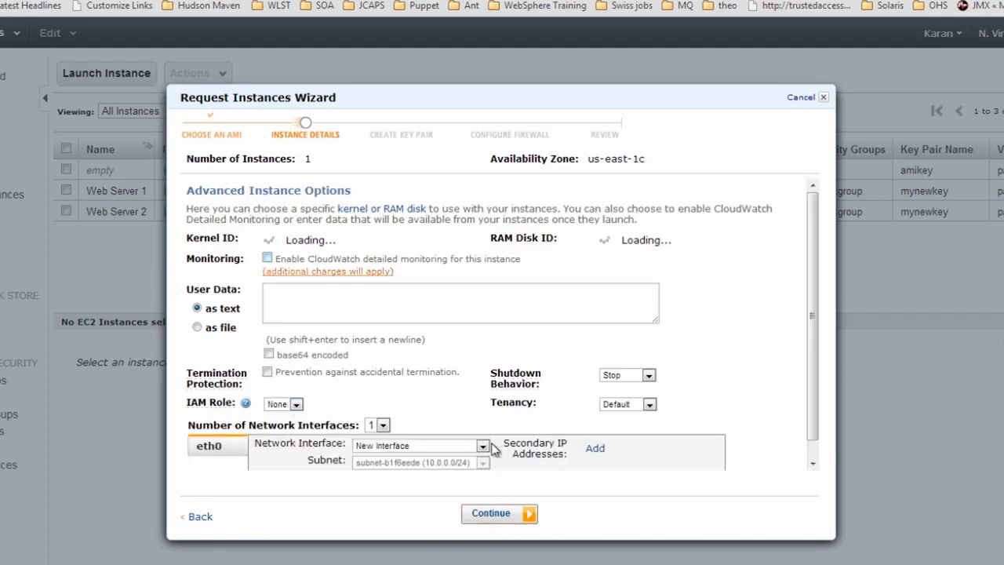
pyautogui.click(478, 519)
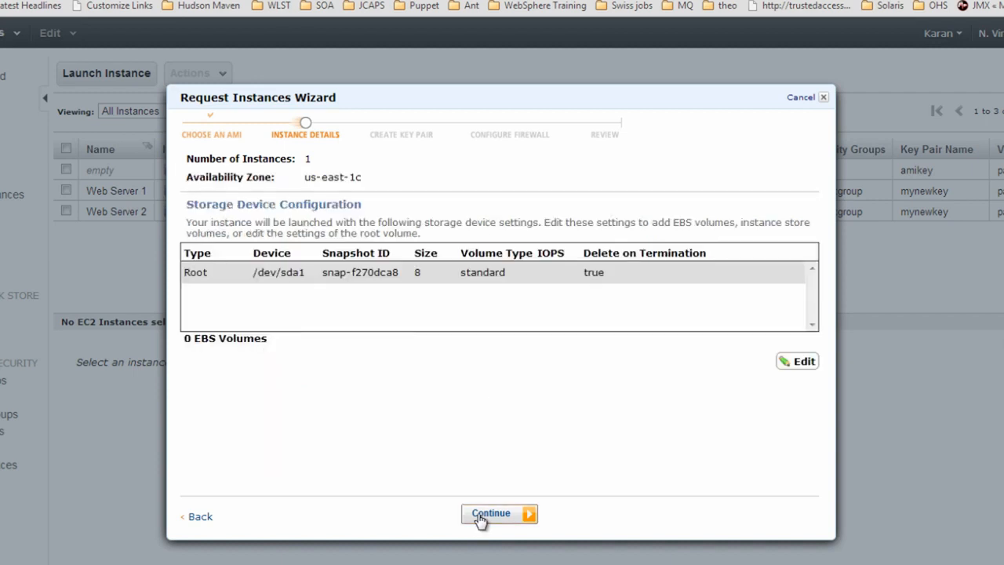
pyautogui.click(480, 520)
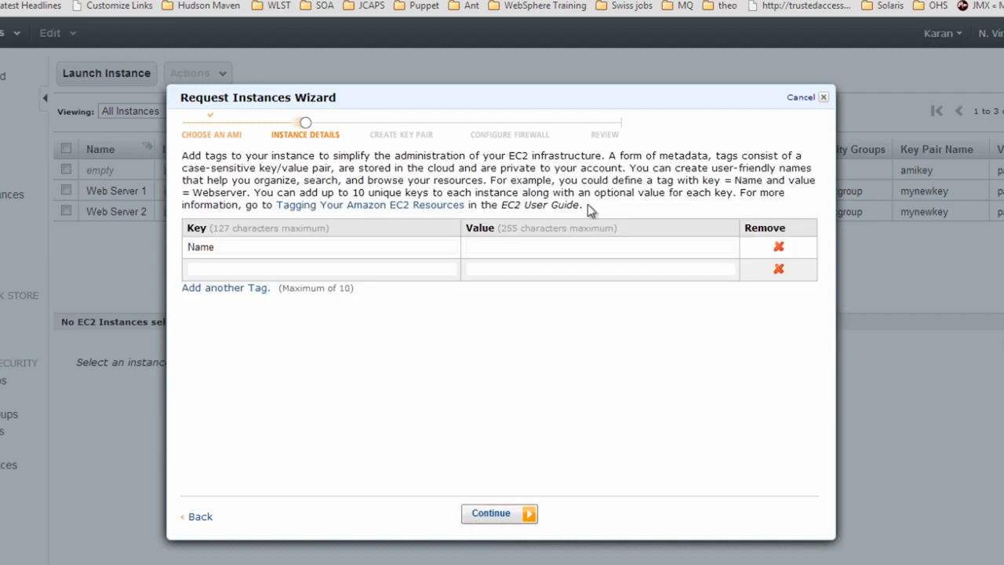
pyautogui.click(533, 248)
pyautogui.write('my ')
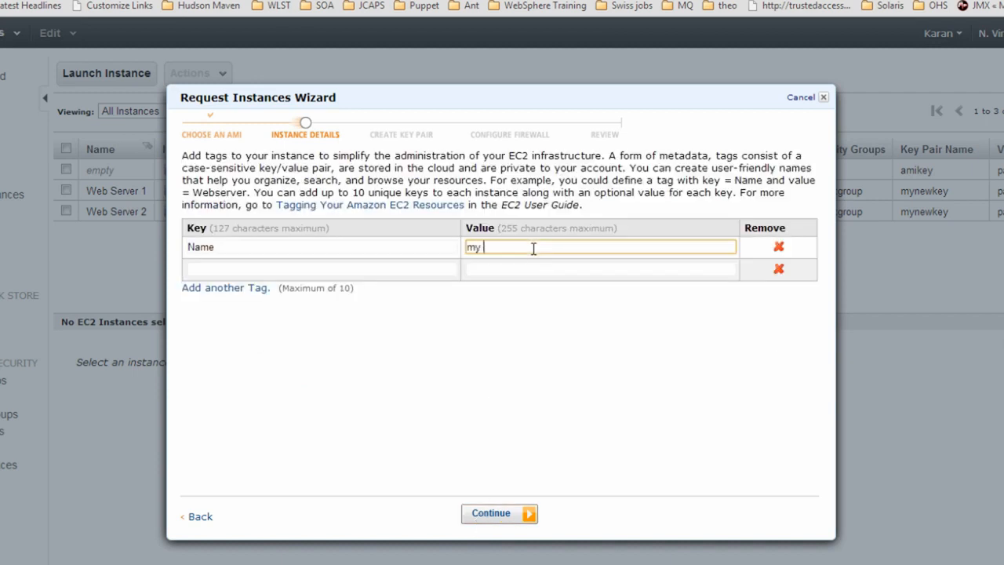
pyautogui.write('first VPC server')
pyautogui.click(488, 515)
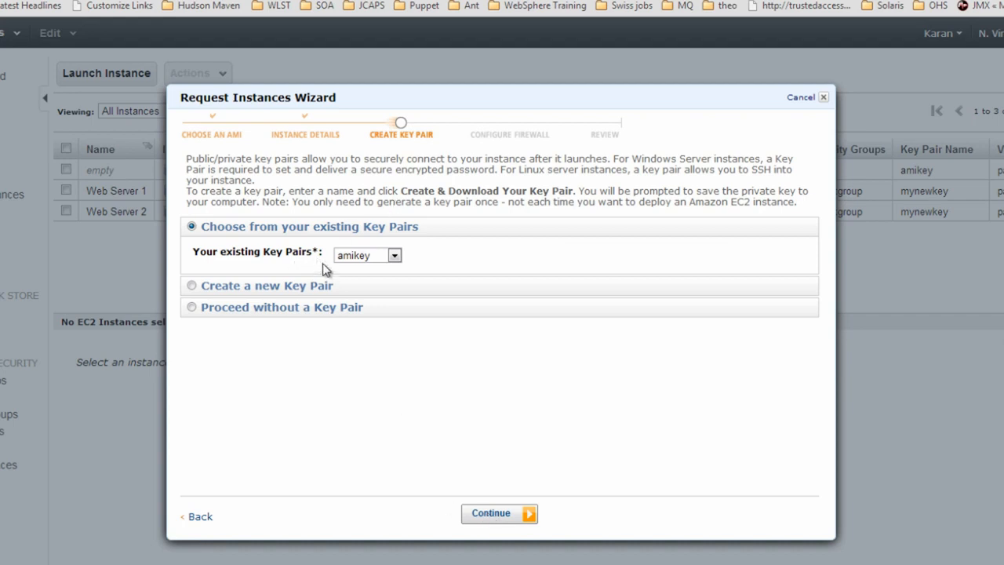
pyautogui.click(510, 516)
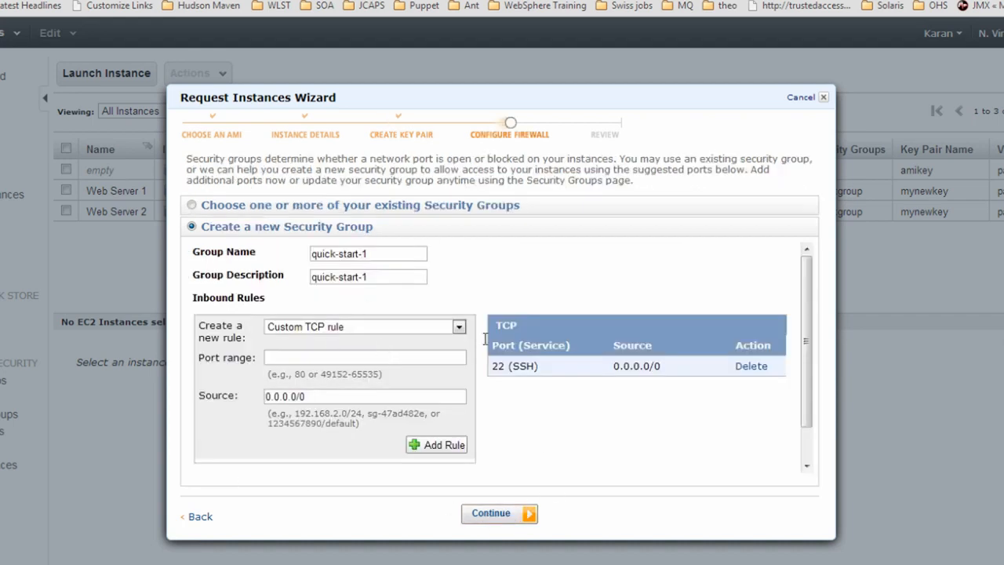
# Create security group 'VPC-group' described 'group for VPC' with an added HTTP port 80 rule
pyautogui.moveTo(382, 252); pyautogui.dragTo(196, 245)
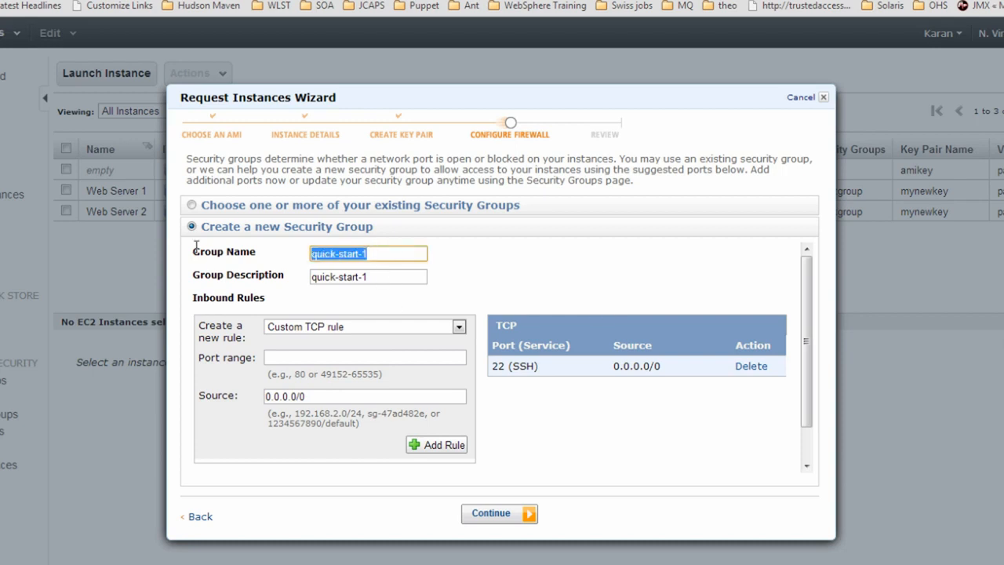
pyautogui.write('VPC-')
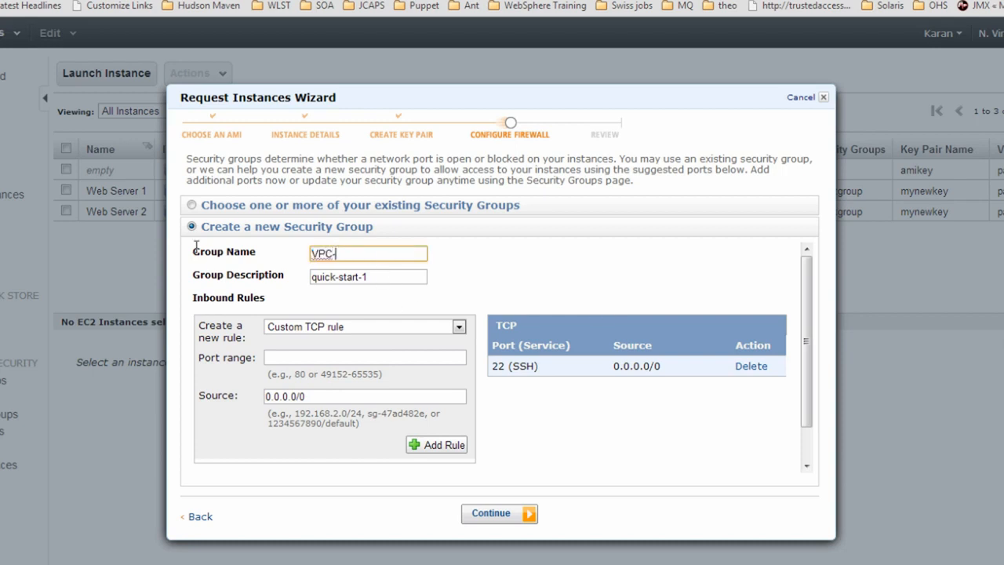
pyautogui.write('group')
pyautogui.press('Tab')
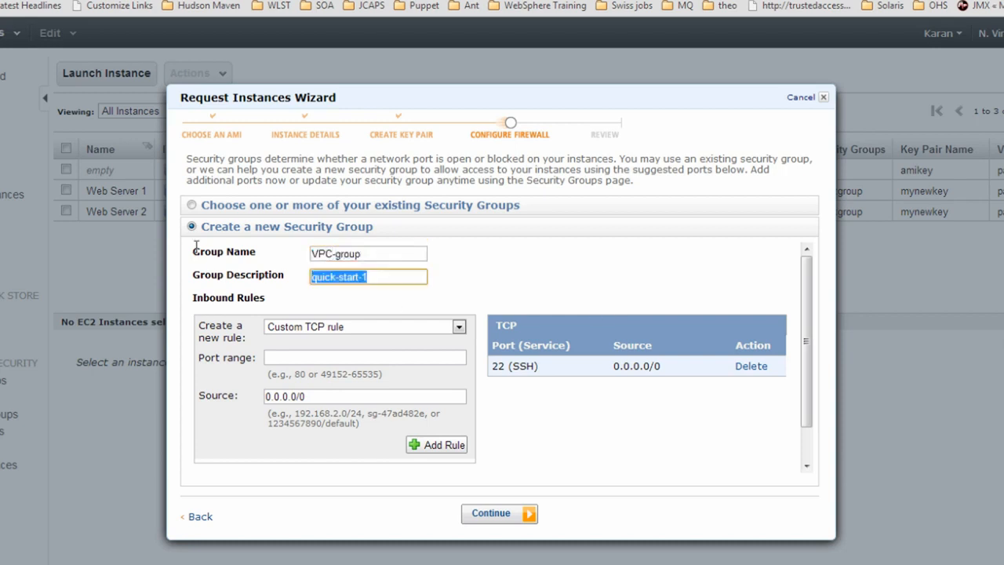
pyautogui.write('group for VPC')
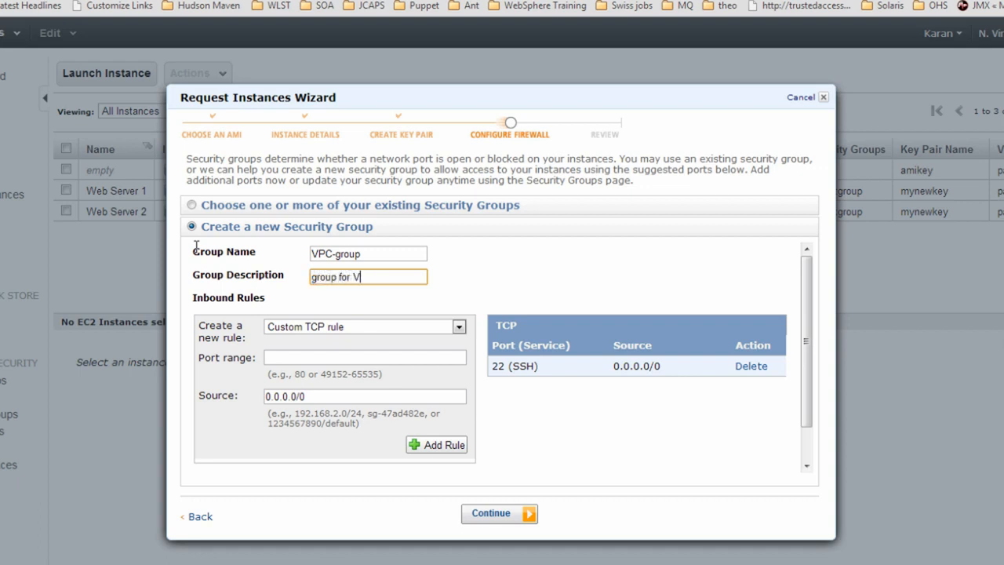
pyautogui.click(374, 327)
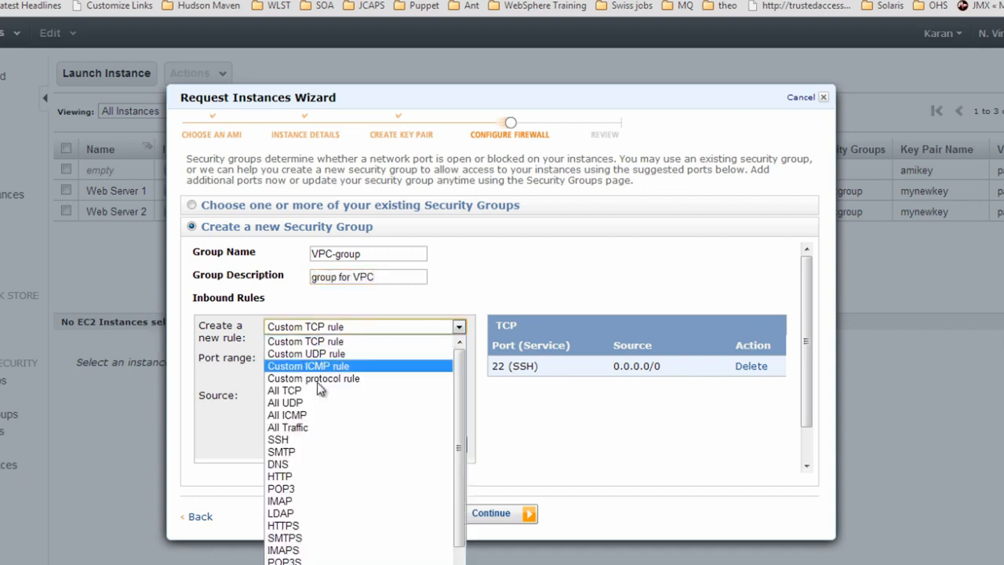
pyautogui.click(303, 475)
pyautogui.click(427, 405)
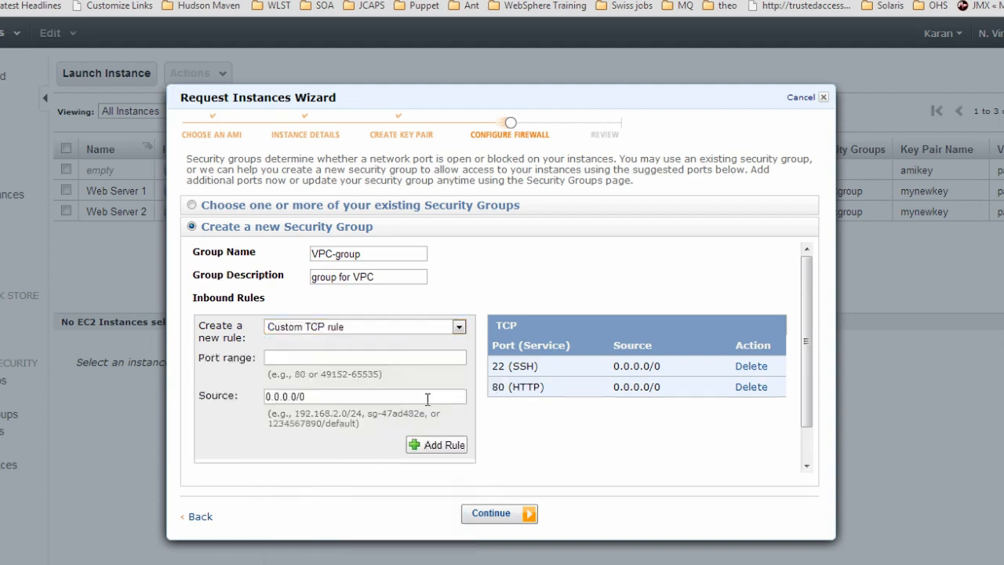
pyautogui.click(503, 518)
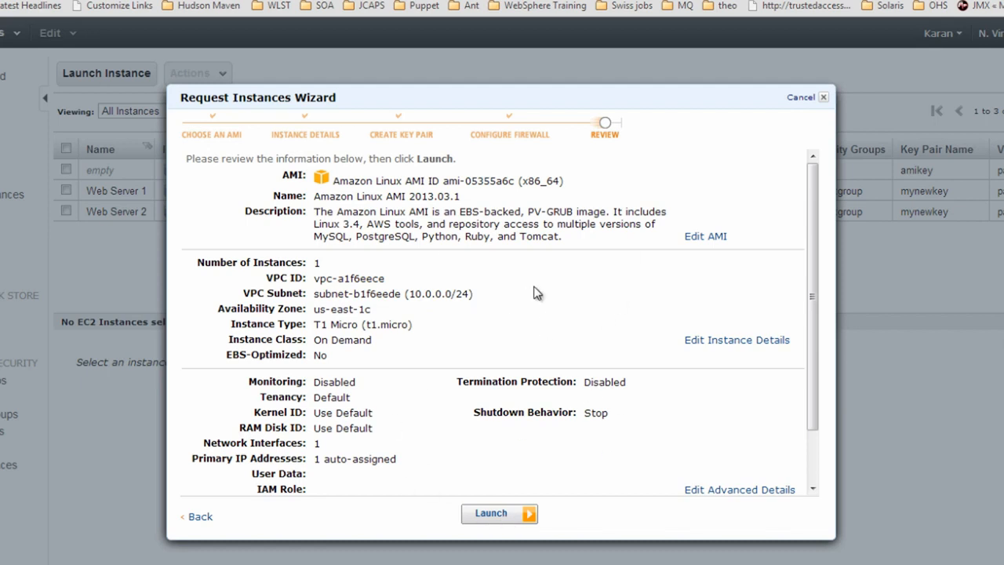
# Launch my first VPC server and confirm it runs in vpc-a1f6eece at 10.0.0.120
pyautogui.click(490, 514)
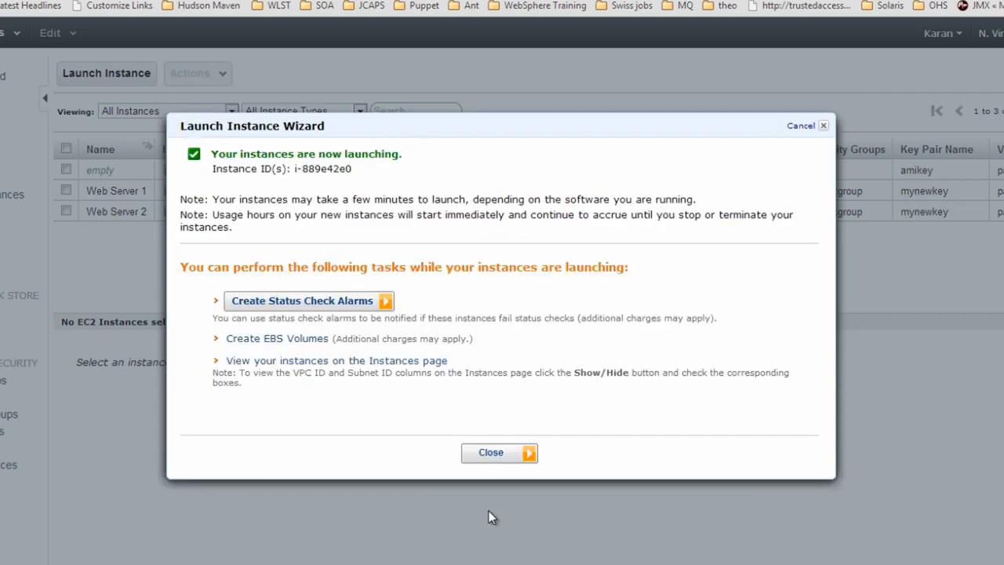
pyautogui.click(492, 459)
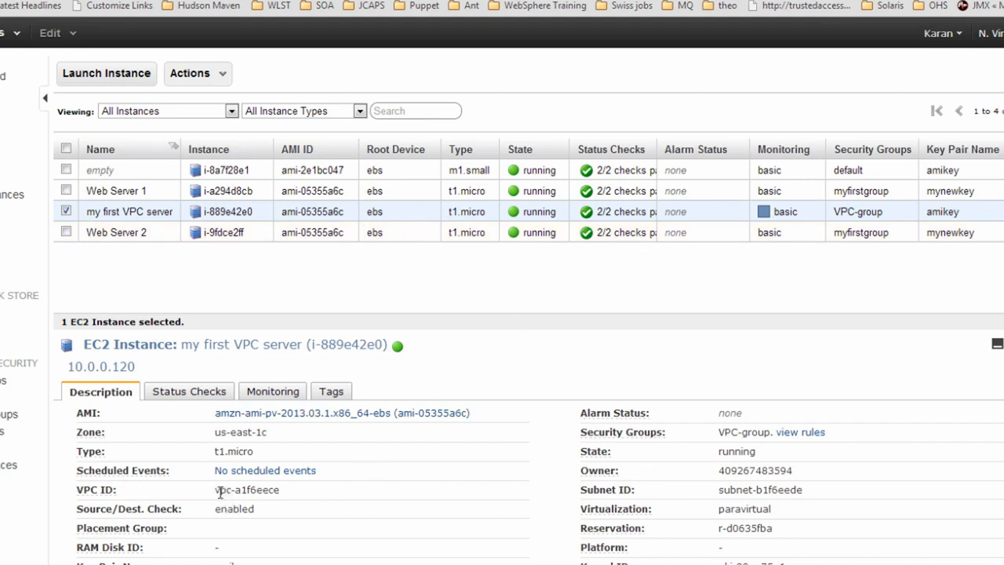
pyautogui.moveTo(218, 492); pyautogui.dragTo(280, 492)
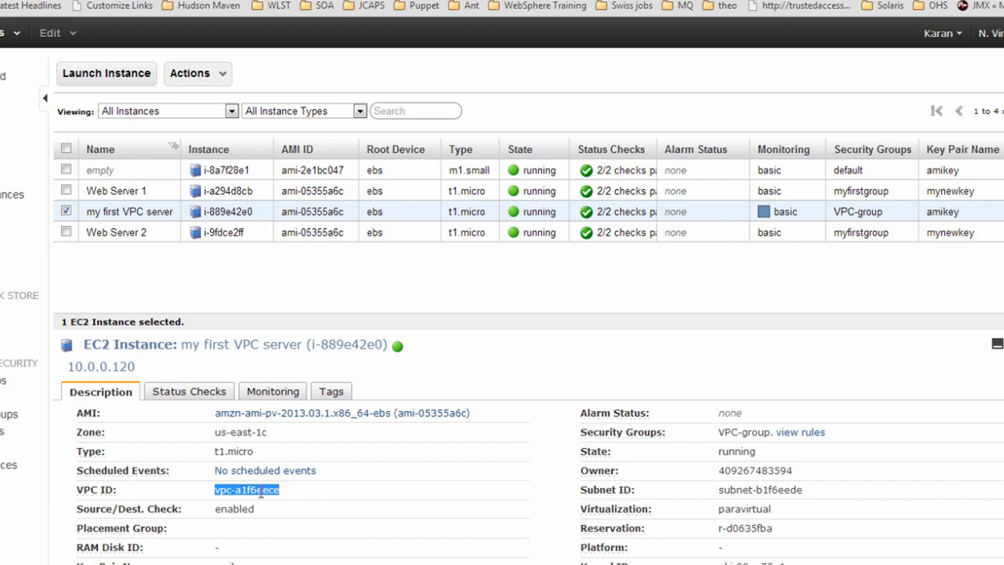
pyautogui.click(260, 490)
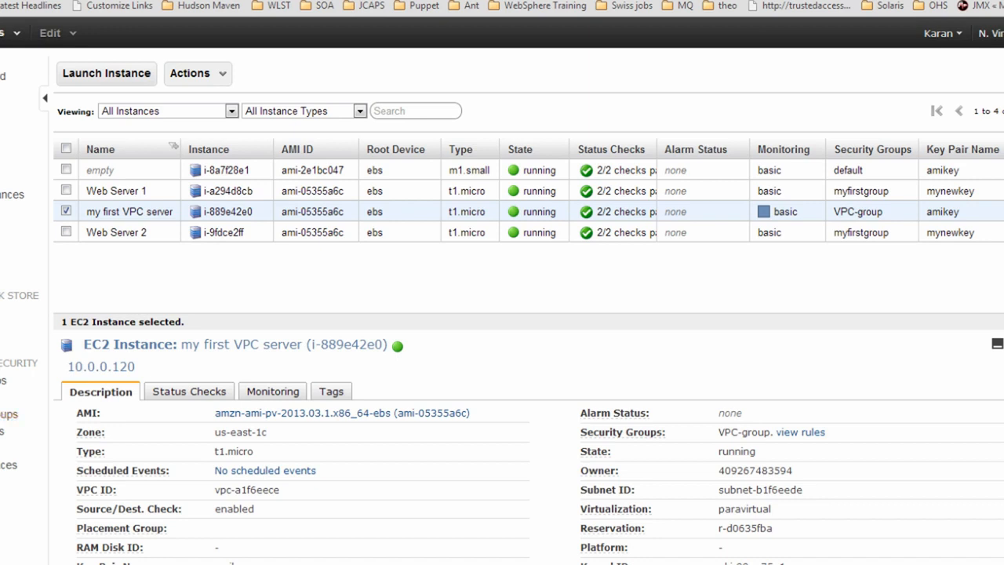
pyautogui.click(6, 381)
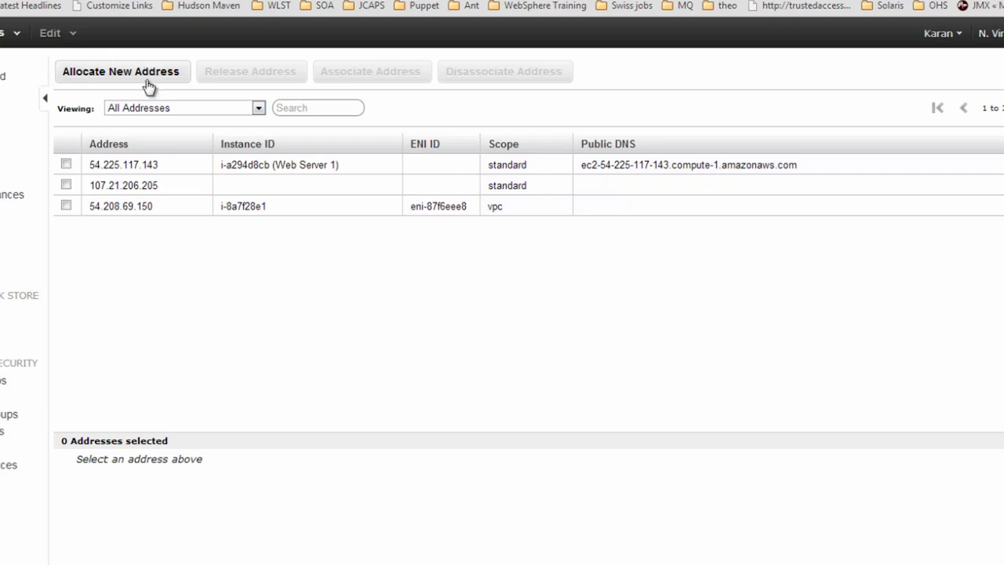
# Allocate a new Elastic IP address for use in VPC
pyautogui.click(141, 74)
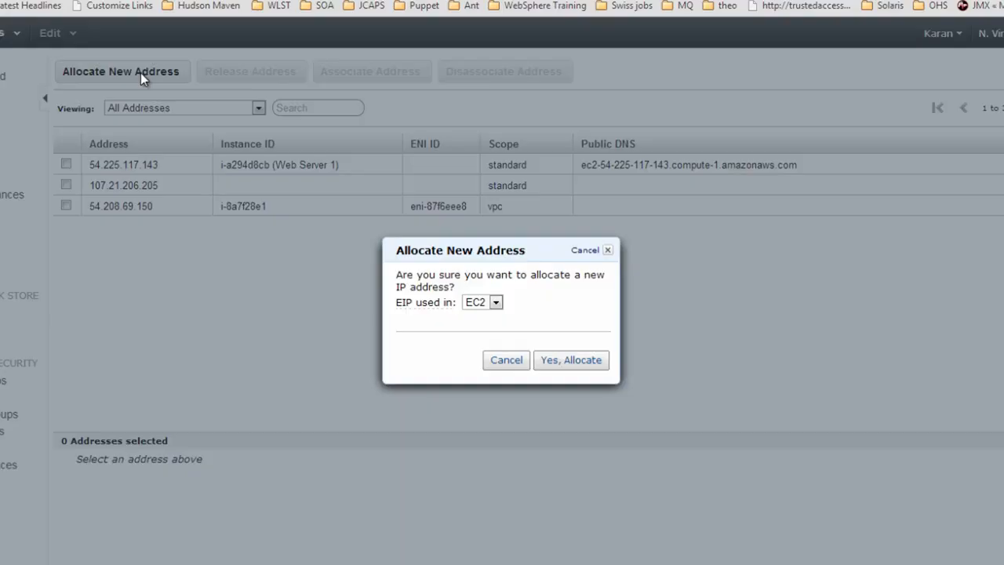
pyautogui.click(495, 302)
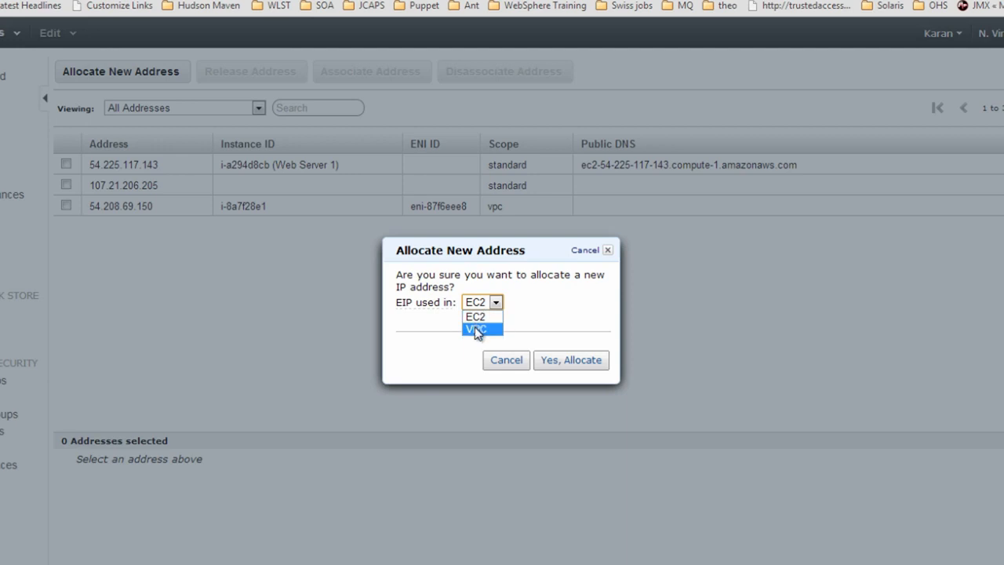
pyautogui.click(476, 329)
pyautogui.click(576, 366)
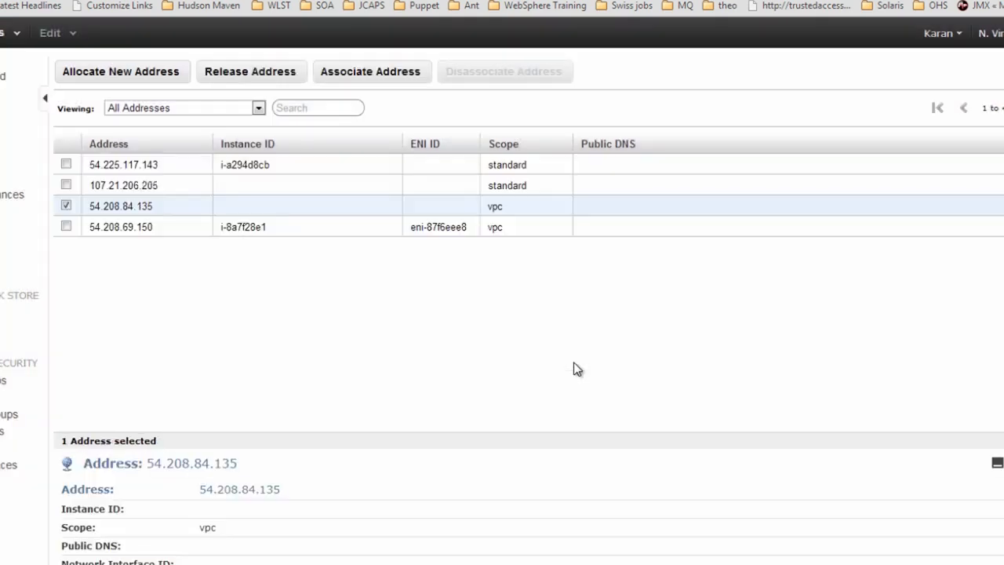
# Associate Elastic IP 54.208.84.135 with my first VPC server and check it in the instance details
pyautogui.rightClick(128, 214)
pyautogui.click(142, 232)
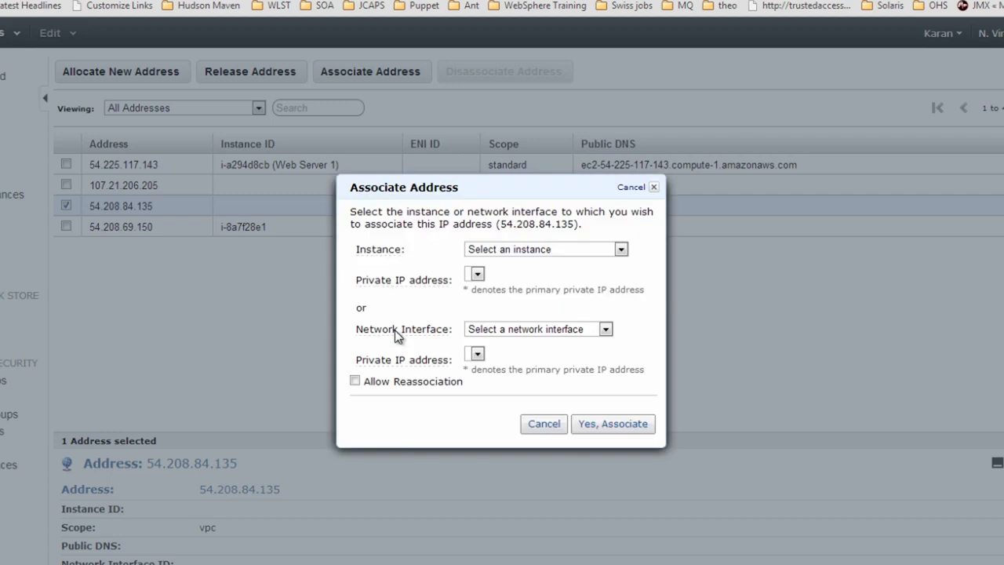
pyautogui.click(546, 249)
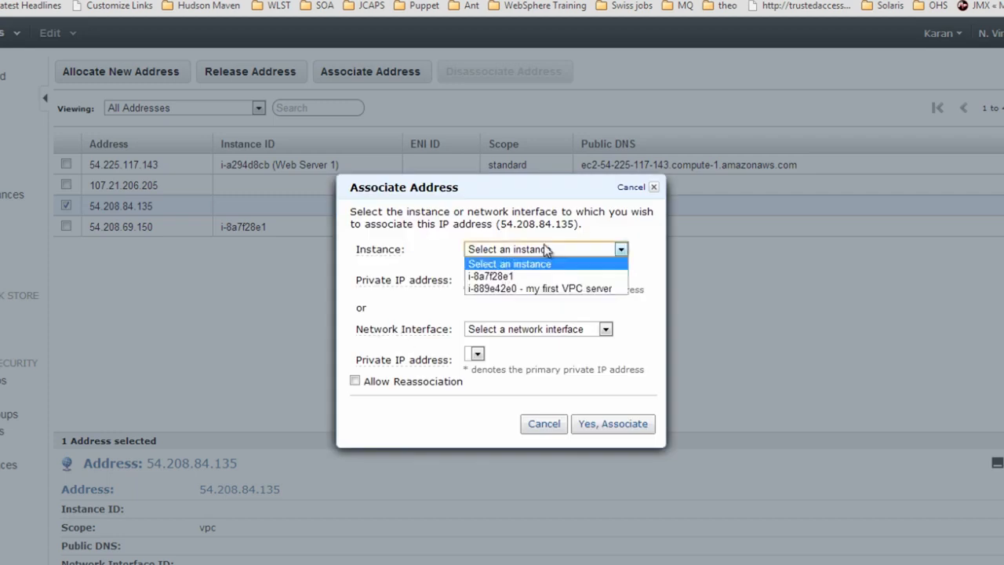
pyautogui.click(542, 289)
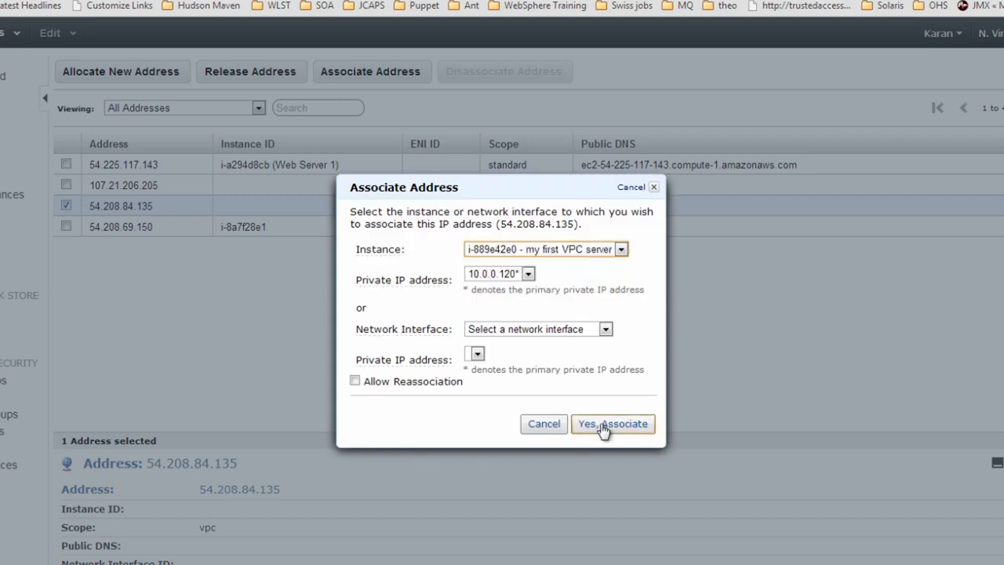
pyautogui.click(602, 427)
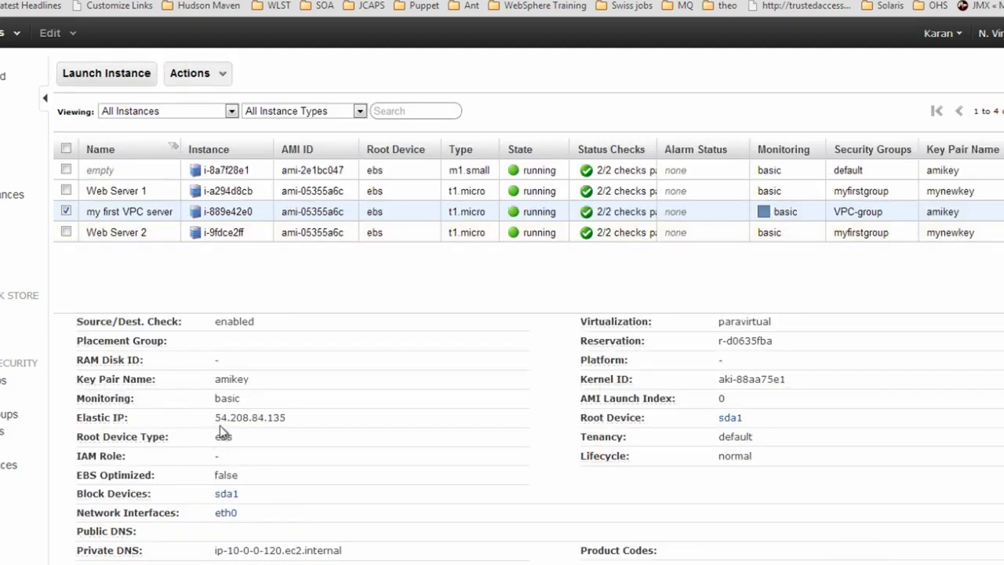
pyautogui.moveTo(214, 417); pyautogui.dragTo(286, 417)
pyautogui.hotkey('ctrl', 'c')
# Open a PuTTY SSH session to 54.208.84.135 using the amikey.ppk private key
pyautogui.rightClick(101, 563)
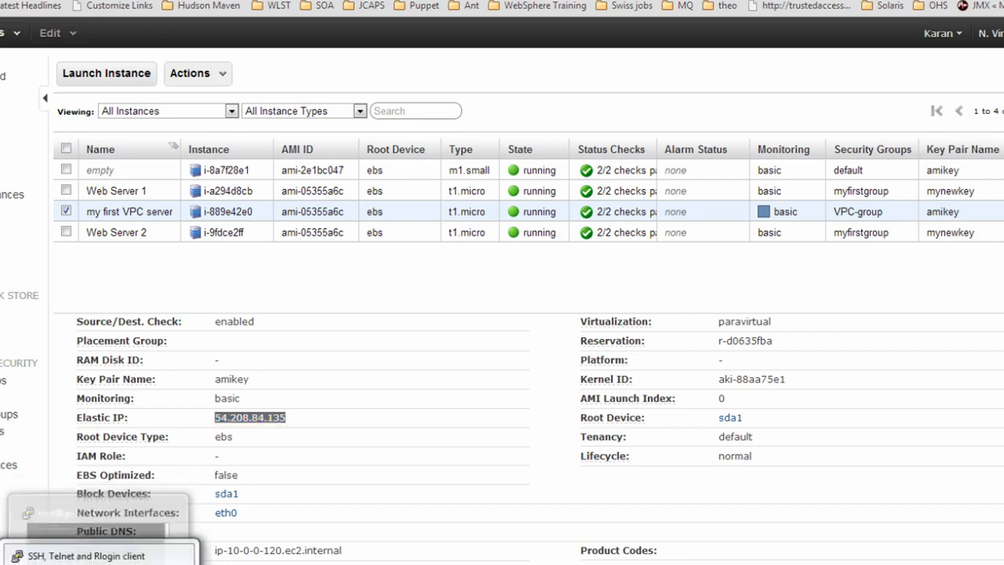
pyautogui.click(102, 555)
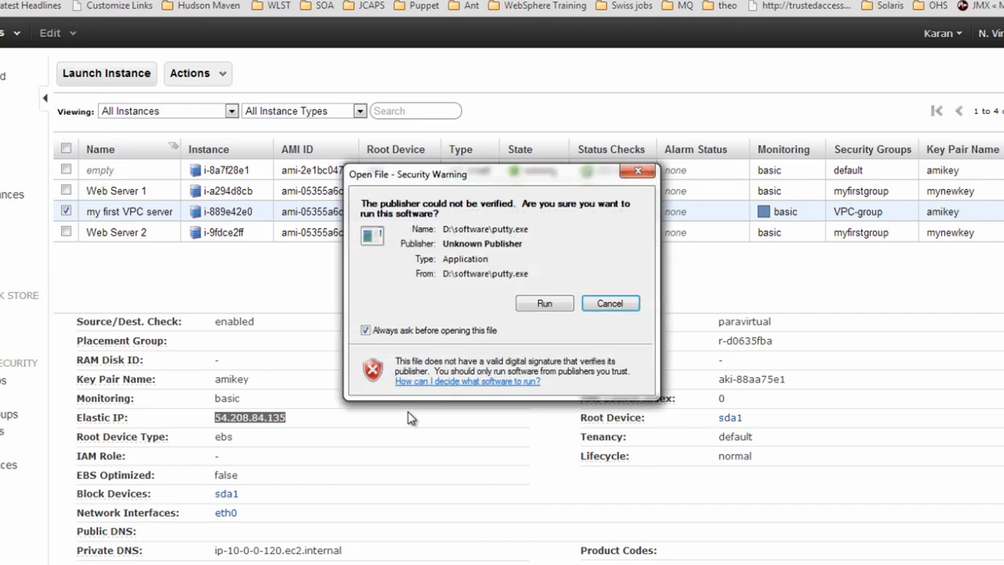
pyautogui.click(537, 303)
pyautogui.hotkey('ctrl', 'v')
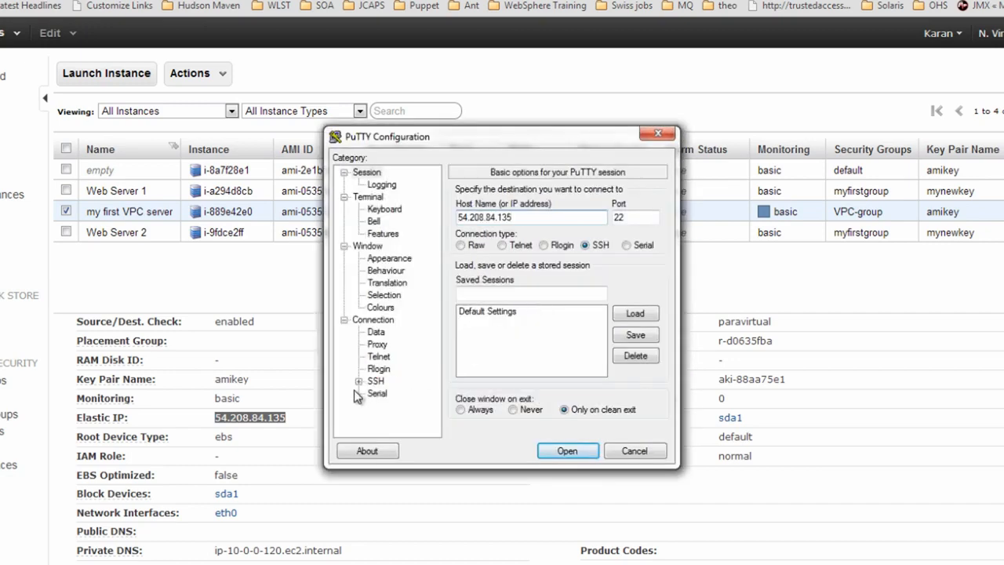
pyautogui.click(359, 380)
pyautogui.click(389, 380)
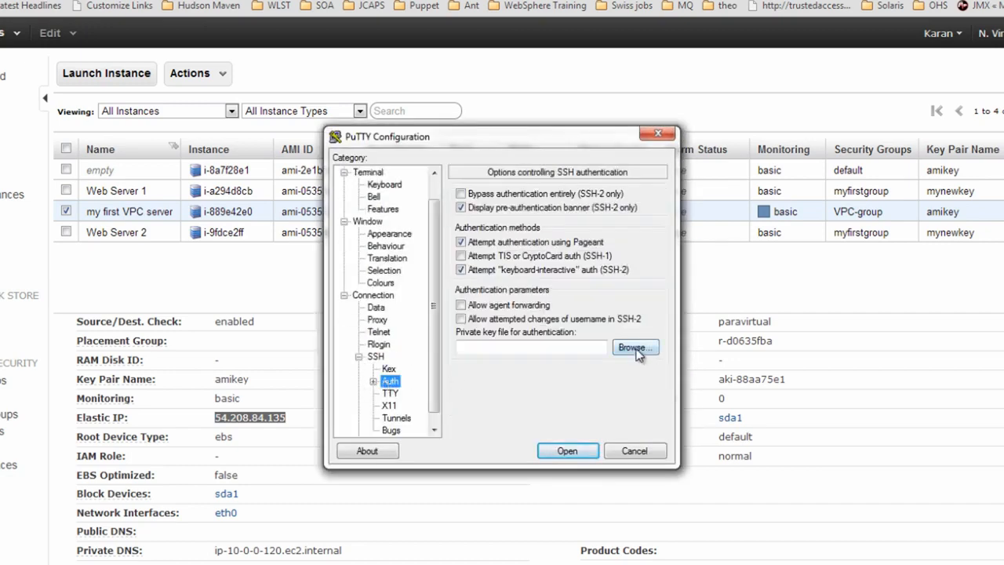
pyautogui.click(635, 348)
pyautogui.doubleClick(510, 256)
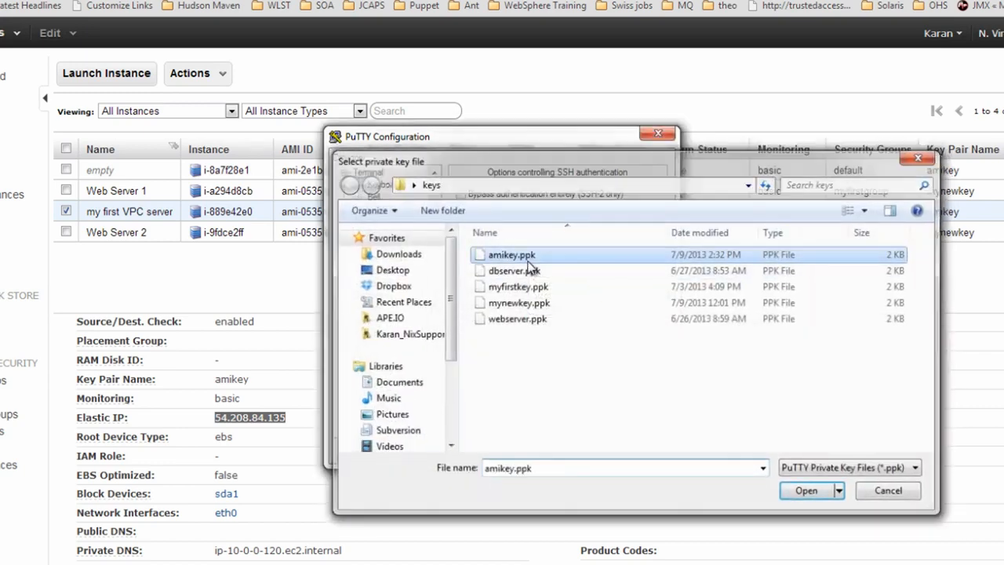
pyautogui.scroll(1, 435, 298)
pyautogui.click(367, 172)
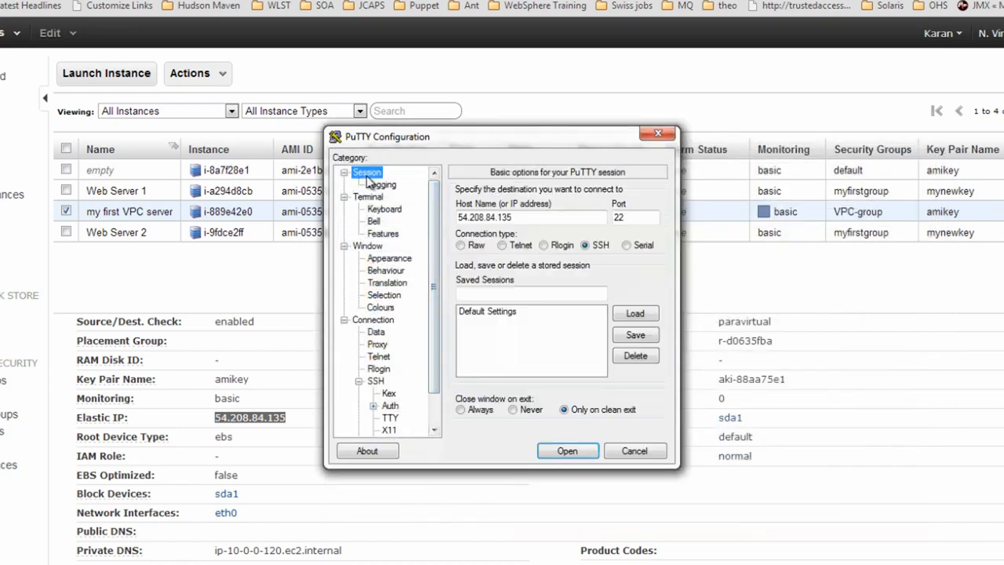
pyautogui.click(567, 451)
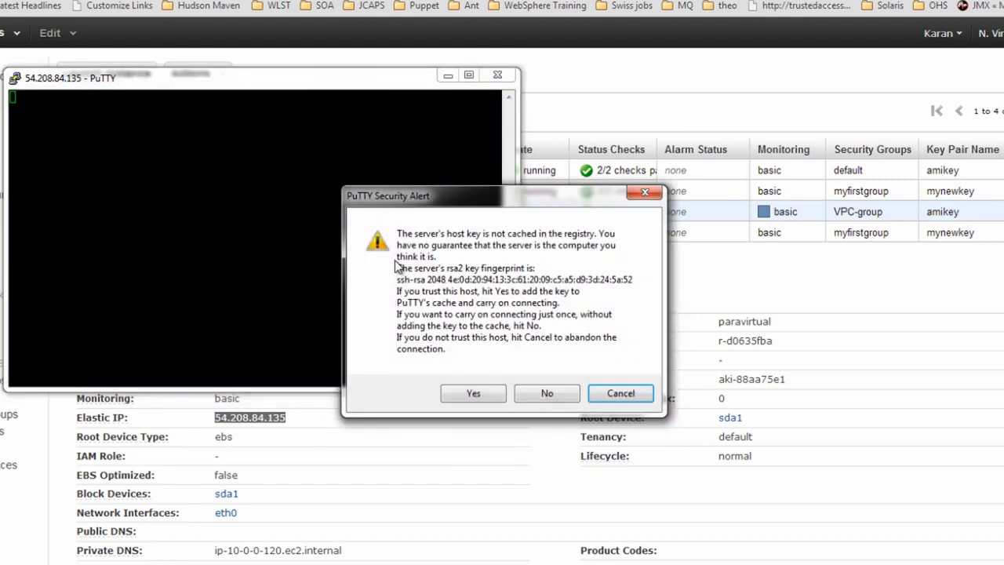
# Accept the host key, log in as ec2-user, ping google.com, then minimize PuTTY
pyautogui.write('yec')
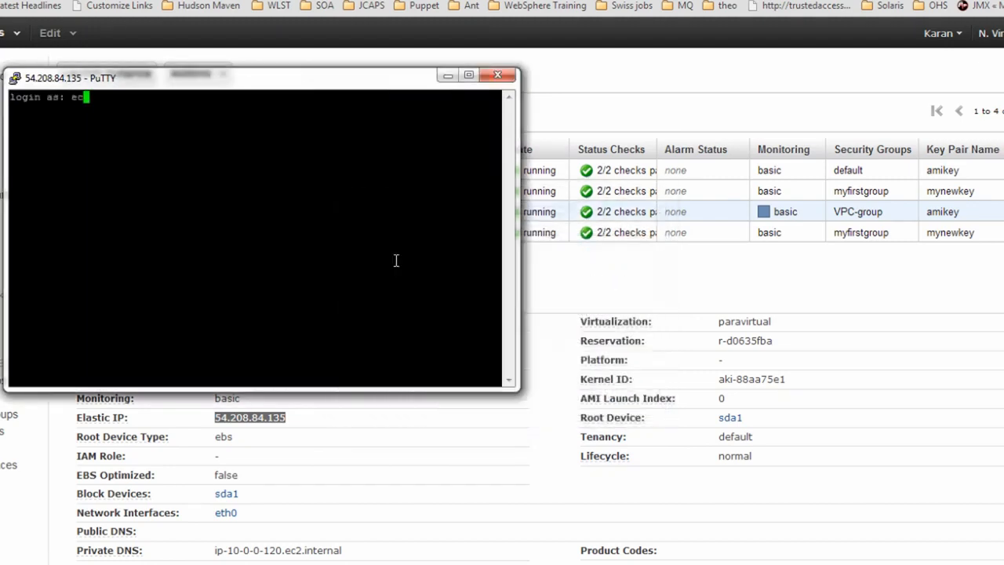
pyautogui.write('2-user')
pyautogui.press('Return')
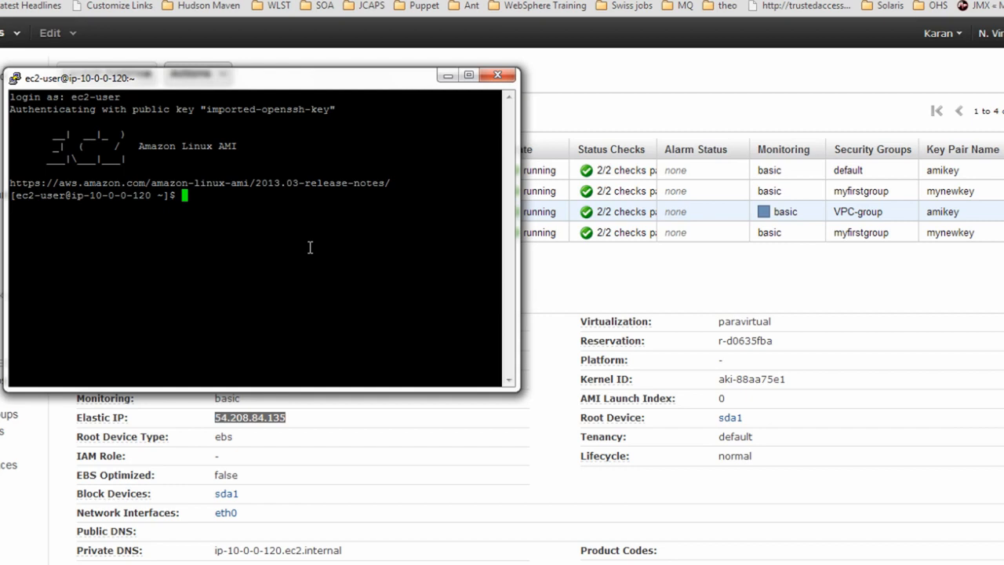
pyautogui.write('ping google.com')
pyautogui.press('Return')
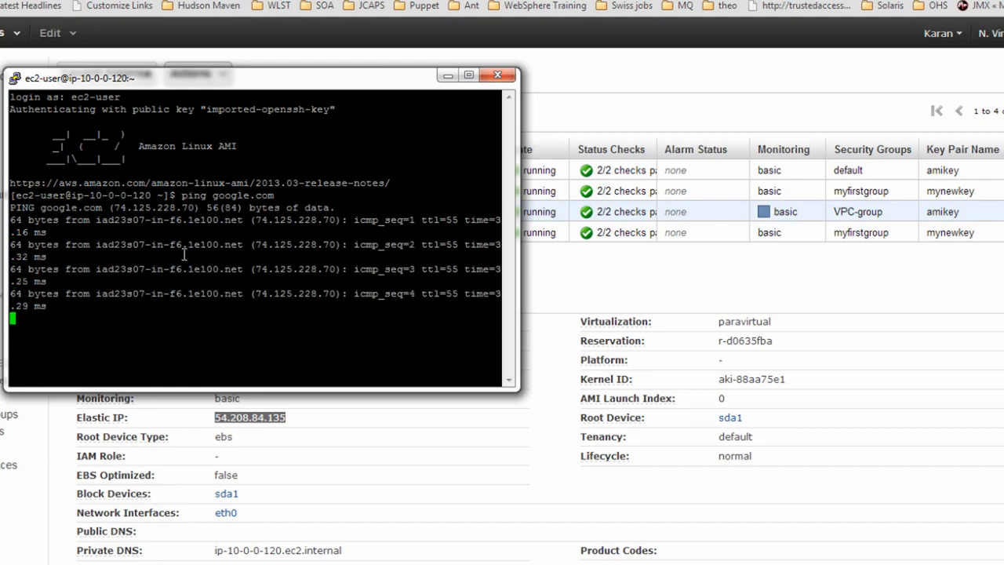
pyautogui.hotkey('ctrl', 'c')
pyautogui.click(446, 76)
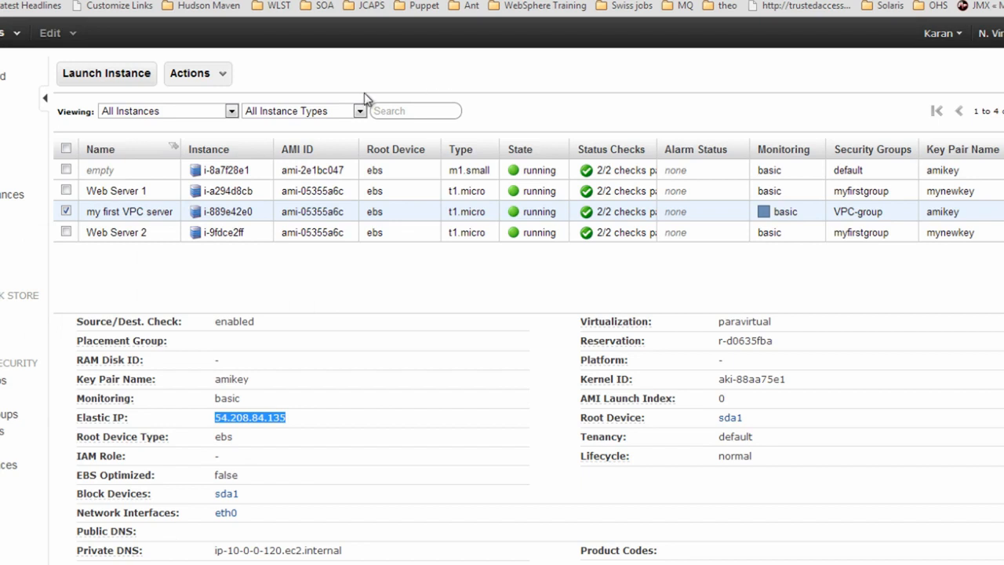
# Start a new Amazon Linux AMI 2013.03.1 instance in subnet 10.0.1.0/24
pyautogui.click(102, 76)
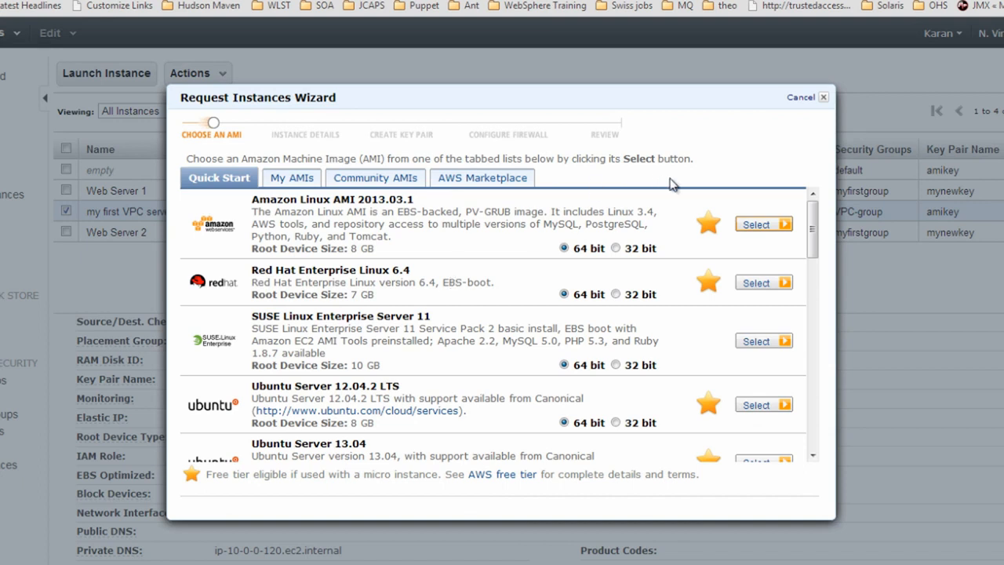
pyautogui.click(756, 225)
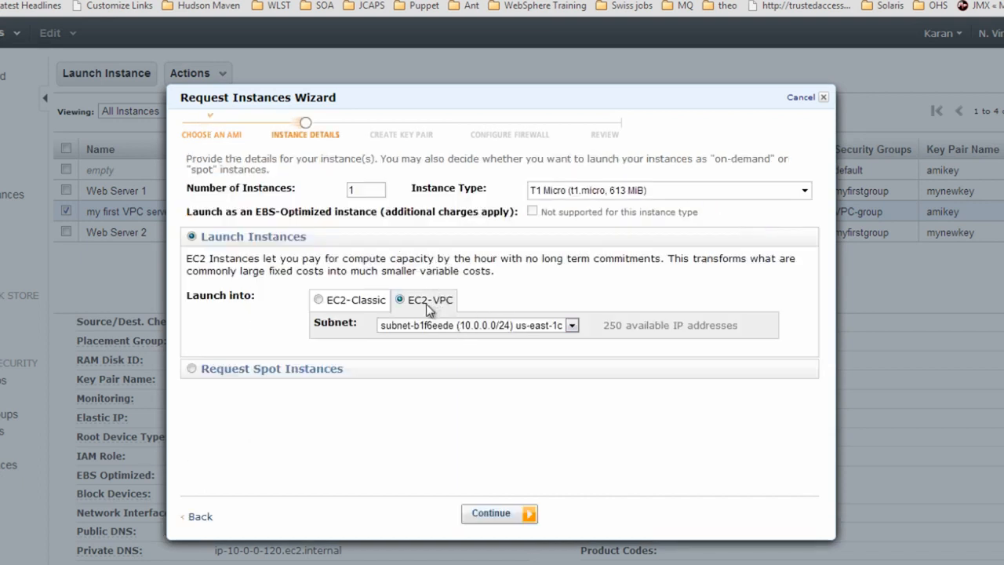
pyautogui.click(477, 324)
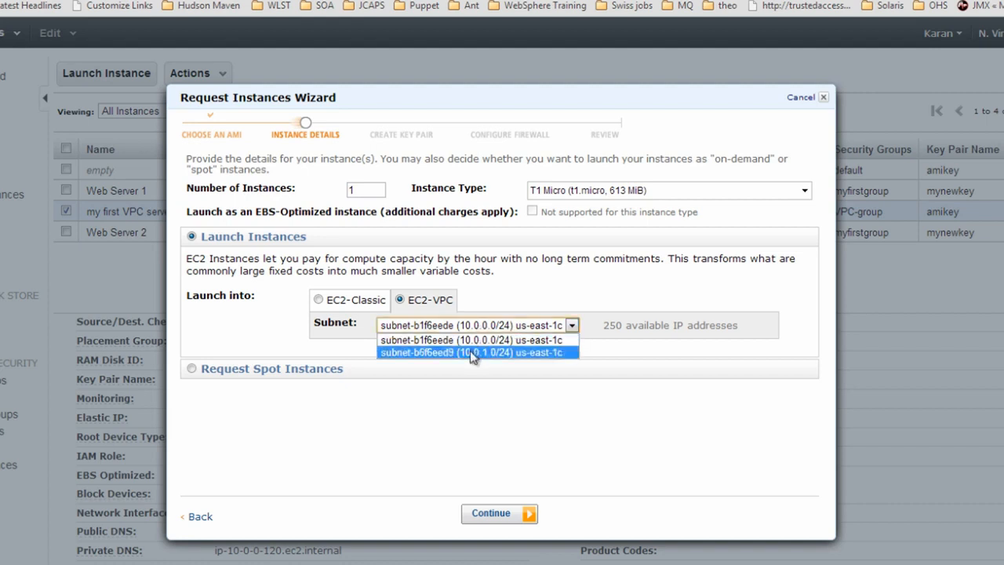
pyautogui.click(473, 353)
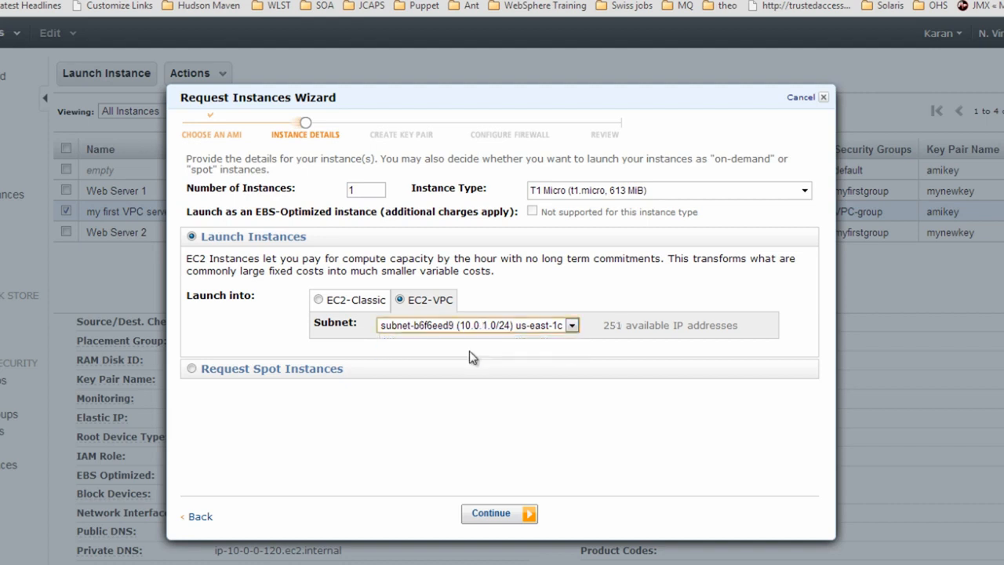
# Name it 'second VPC server', keep the amikey key pair, and launch it
pyautogui.click(491, 515)
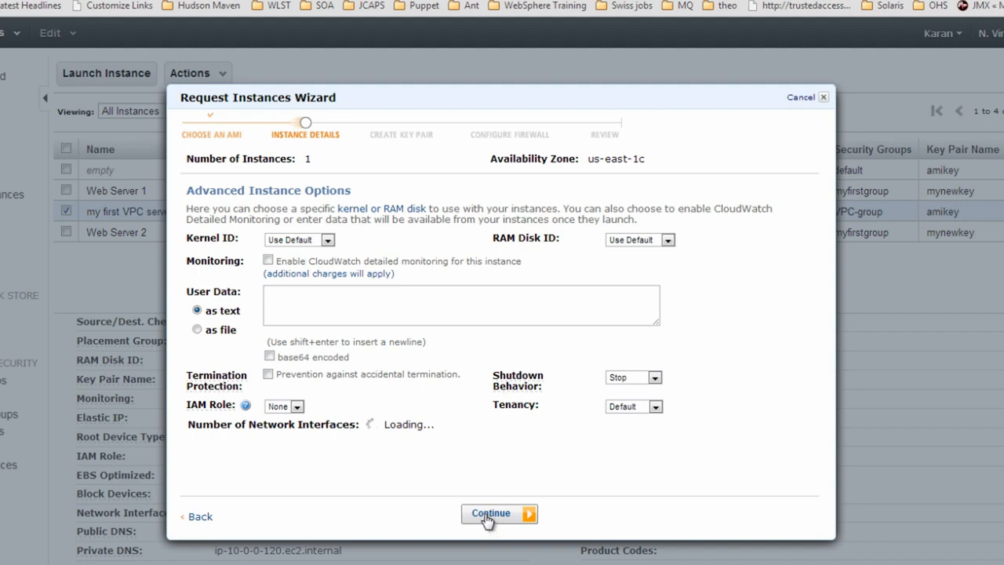
pyautogui.click(489, 515)
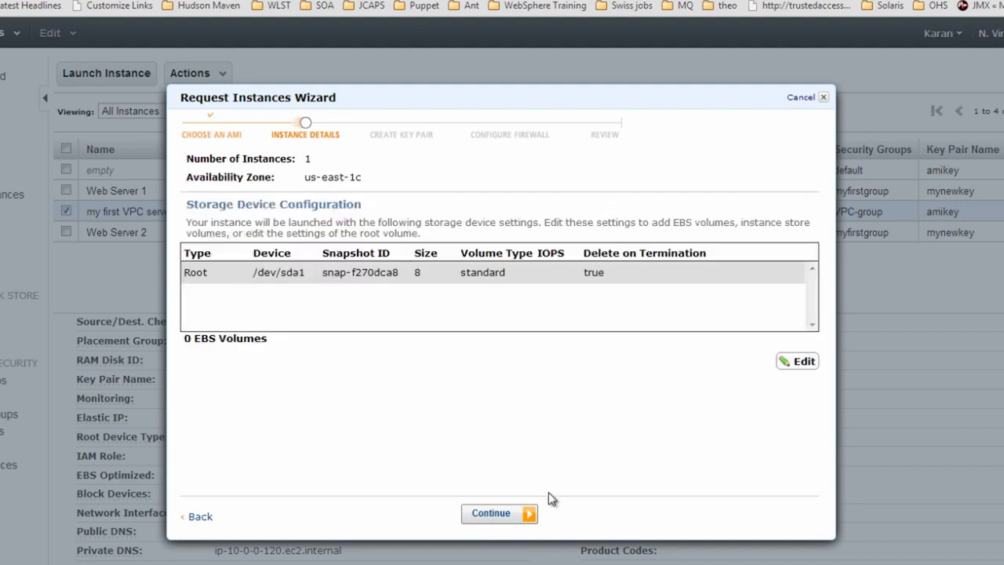
pyautogui.click(517, 514)
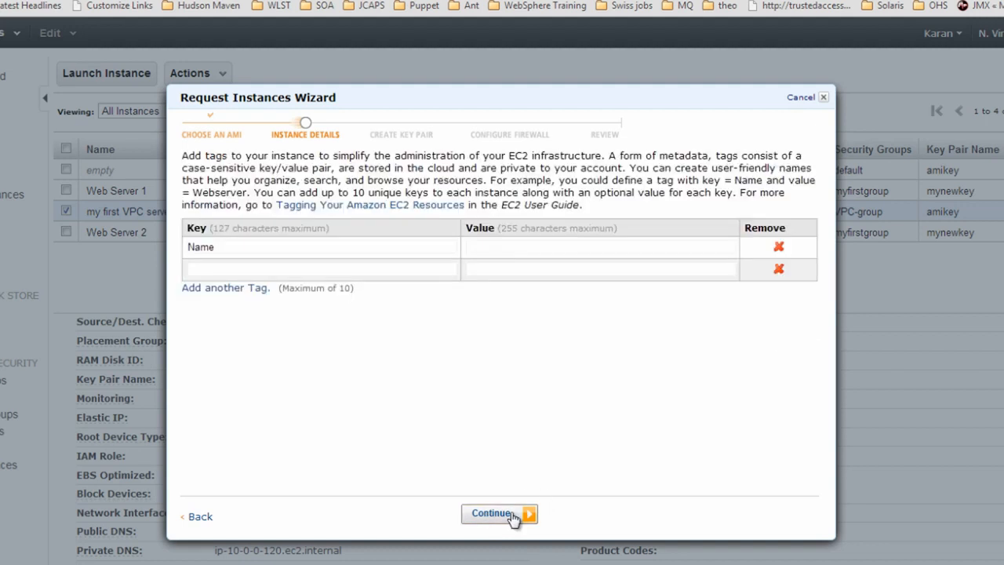
pyautogui.click(538, 248)
pyautogui.write('second ')
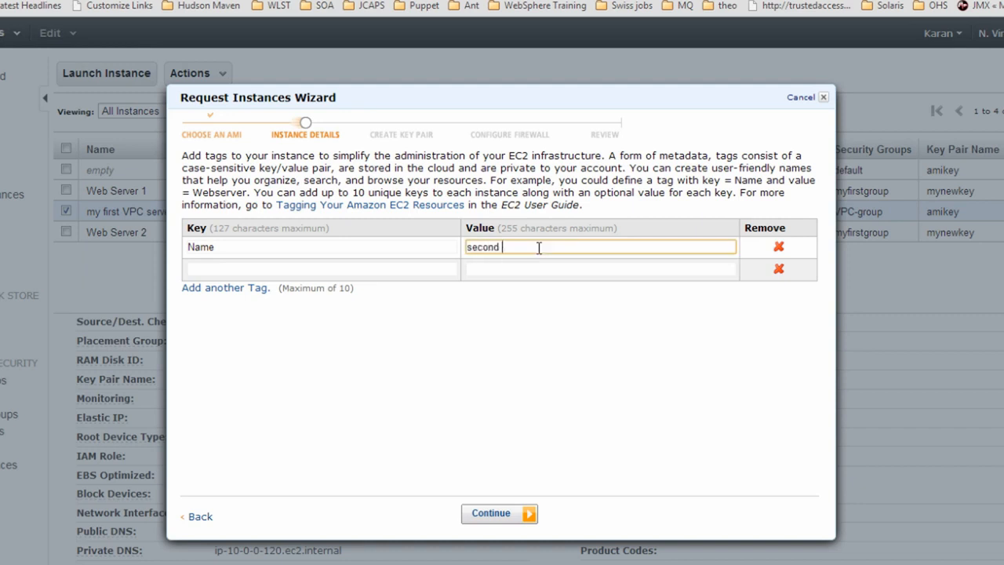
pyautogui.write('VPC server')
pyautogui.click(491, 514)
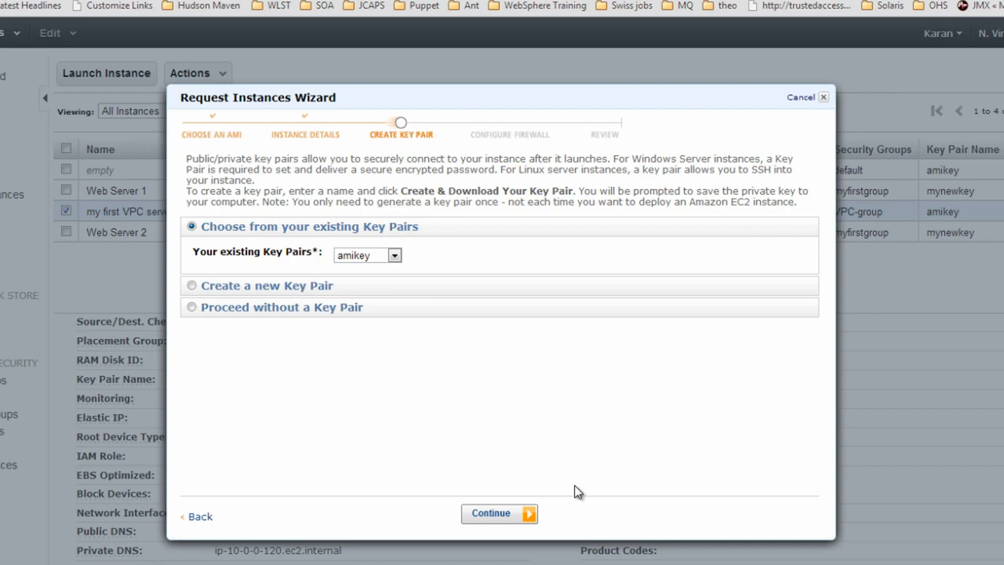
pyautogui.click(491, 518)
pyautogui.click(493, 518)
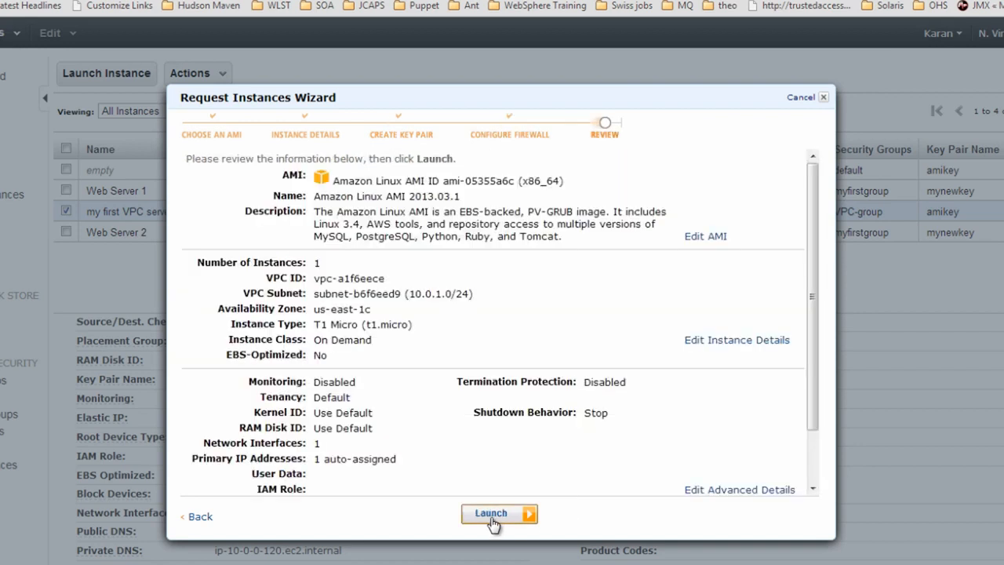
pyautogui.click(492, 516)
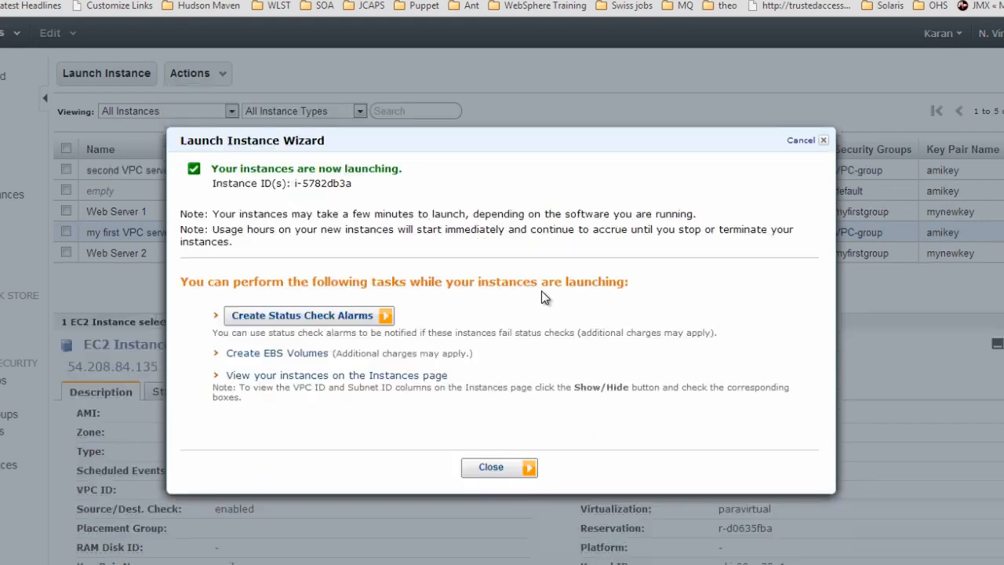
# View the second VPC server's details, including private IP 10.0.0.251, then return to the VPC dashboard
pyautogui.click(501, 471)
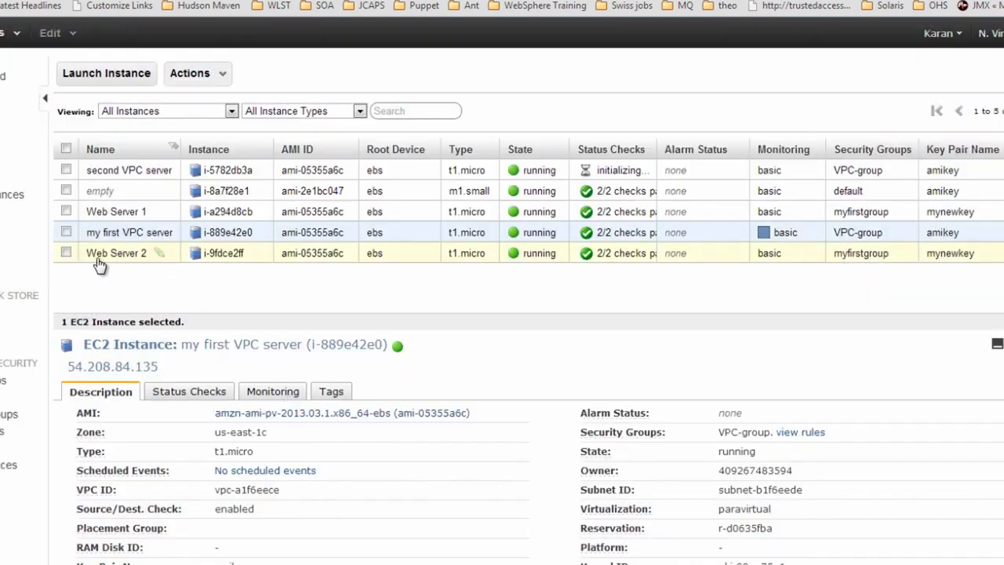
pyautogui.click(66, 170)
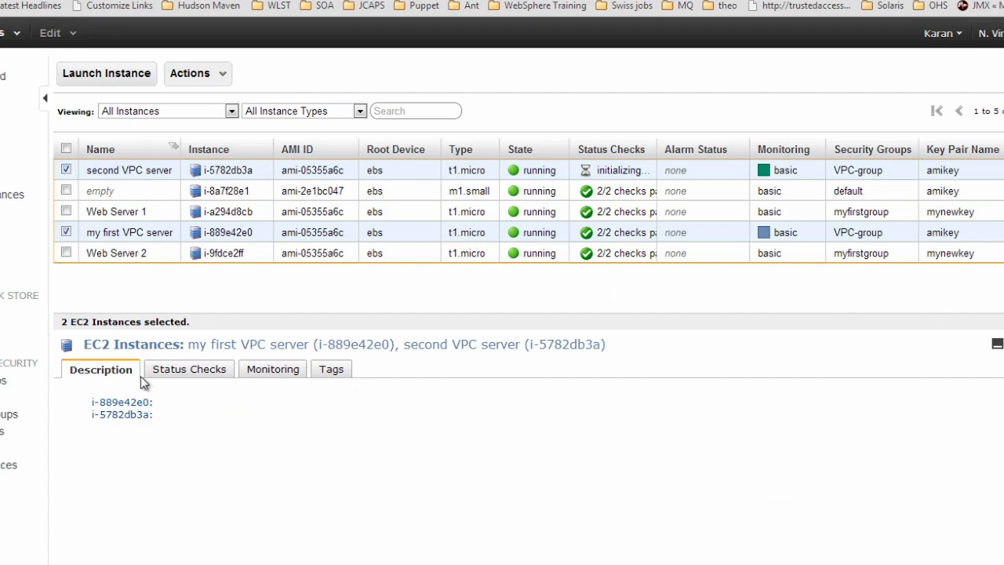
pyautogui.click(67, 232)
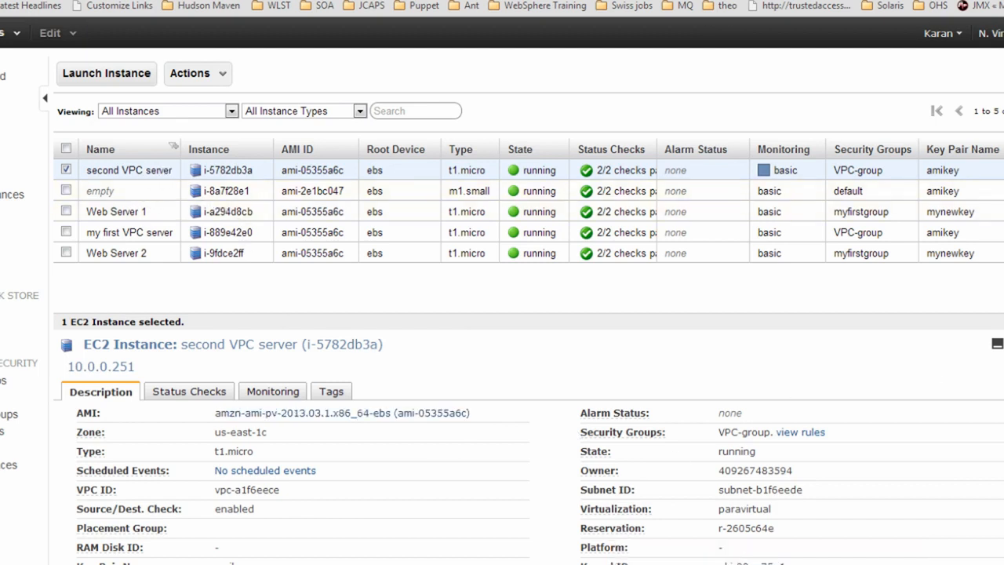
pyautogui.scroll(-3, 437, 534)
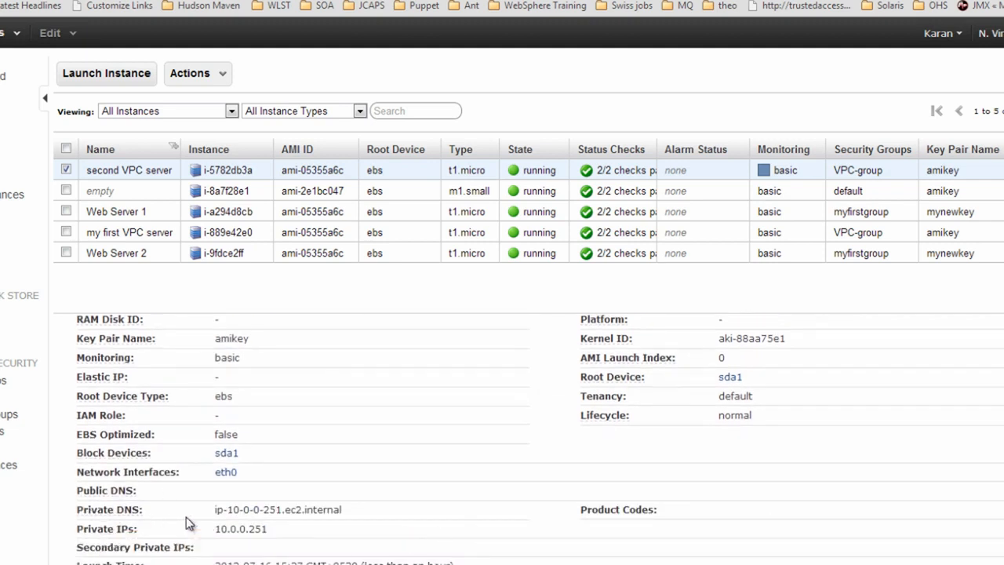
pyautogui.scroll(3, 223, 538)
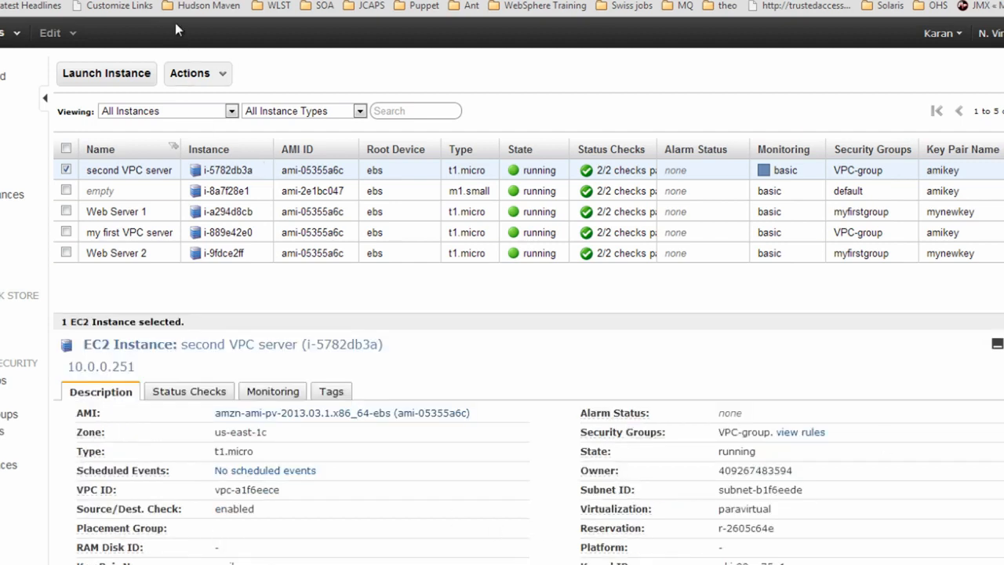
pyautogui.hotkey('ctrl', 'Tab')
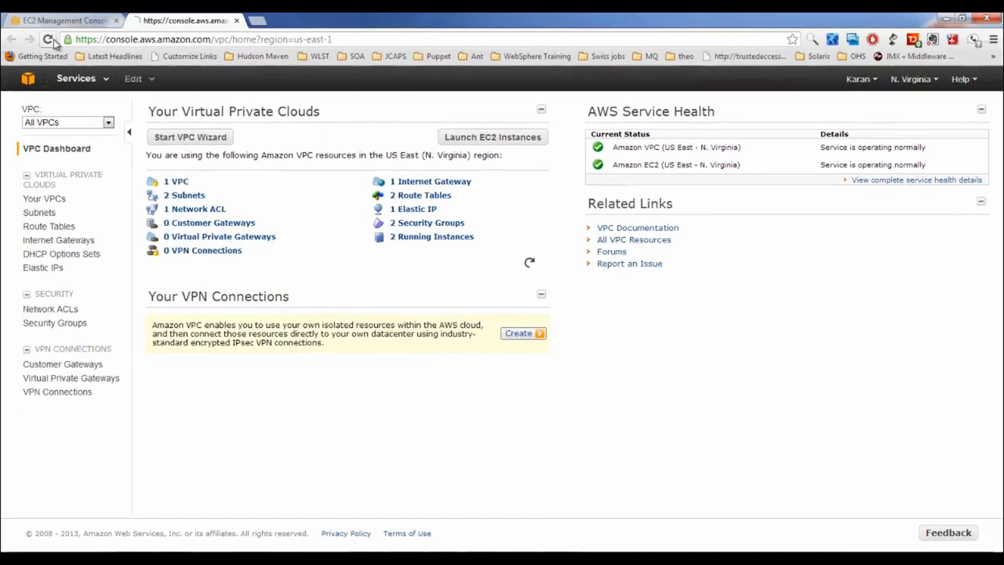
# Refresh the VPC dashboard, view Your VPCs, then list subnets 10.0.0.0/24 and 10.0.1.0/24
pyautogui.click(51, 40)
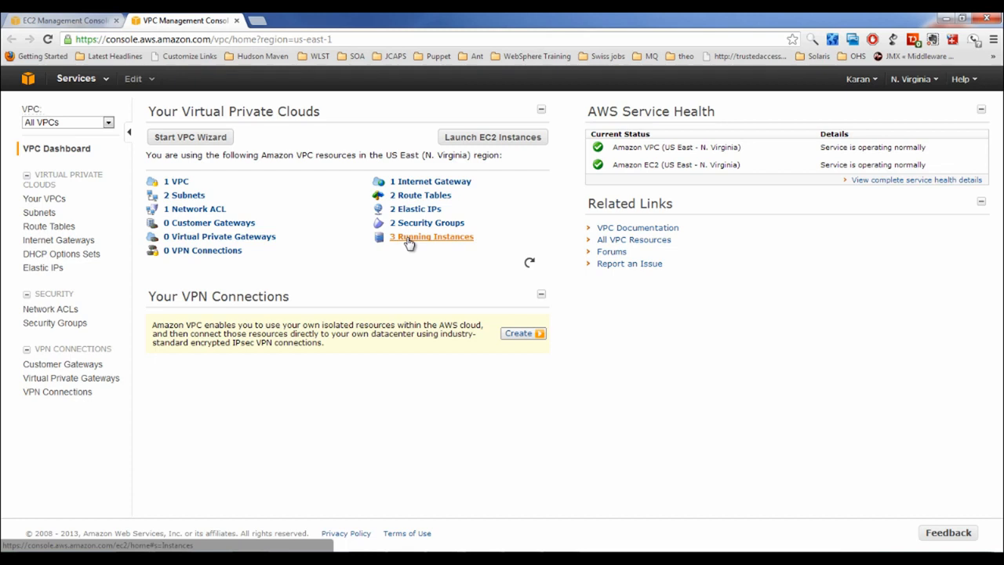
pyautogui.click(48, 200)
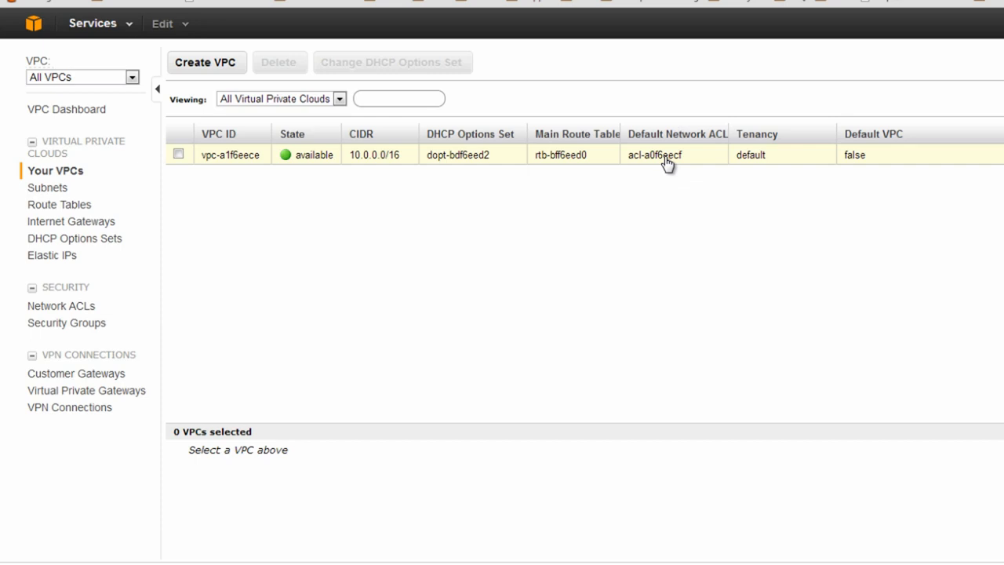
pyautogui.click(56, 189)
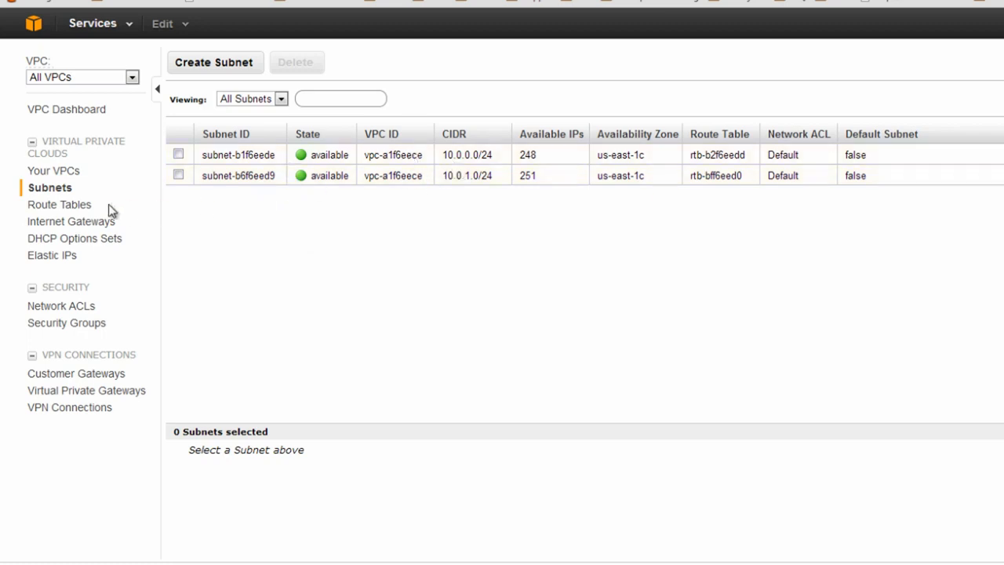
# Inspect route table rtb-b2f6eedd's routes: local 10.0.0.0/16 and internet gateway target igw-baf6eed5
pyautogui.click(70, 207)
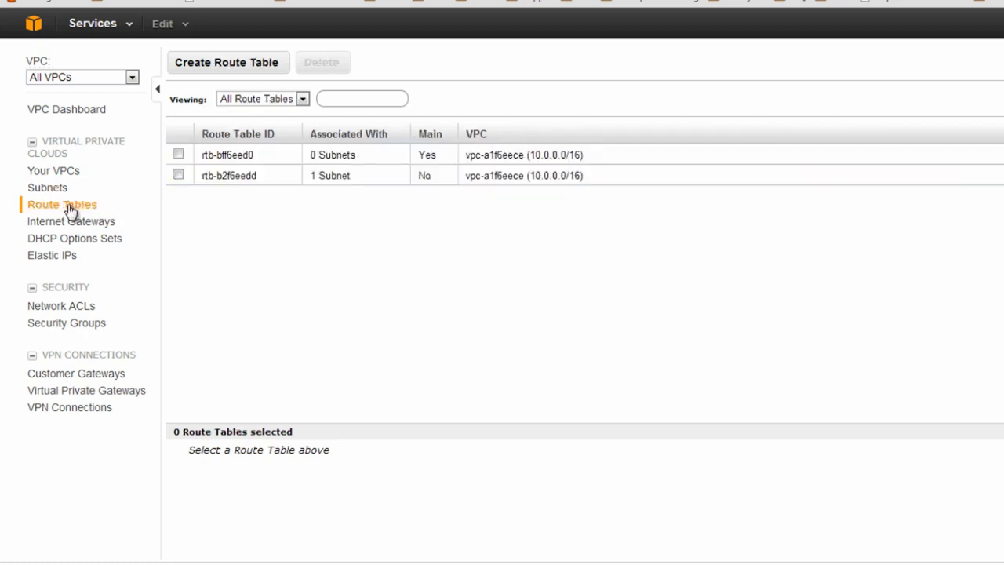
pyautogui.click(178, 174)
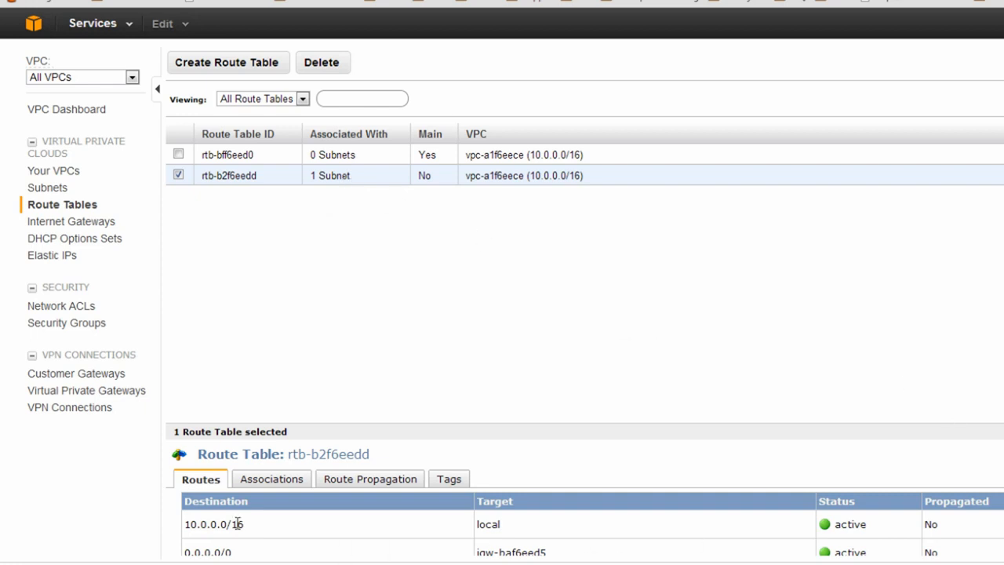
pyautogui.moveTo(248, 524); pyautogui.dragTo(183, 525)
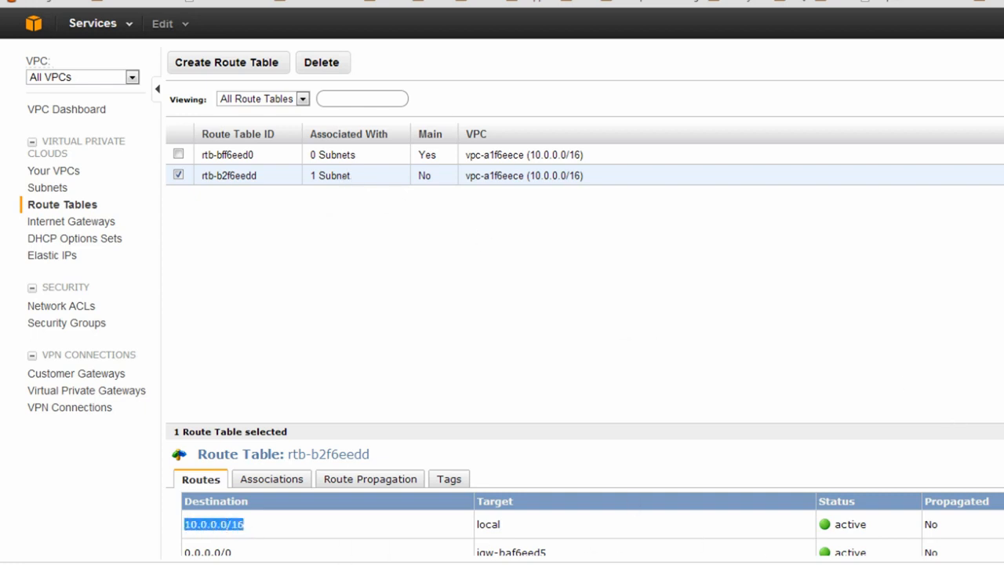
pyautogui.scroll(-2, 585, 492)
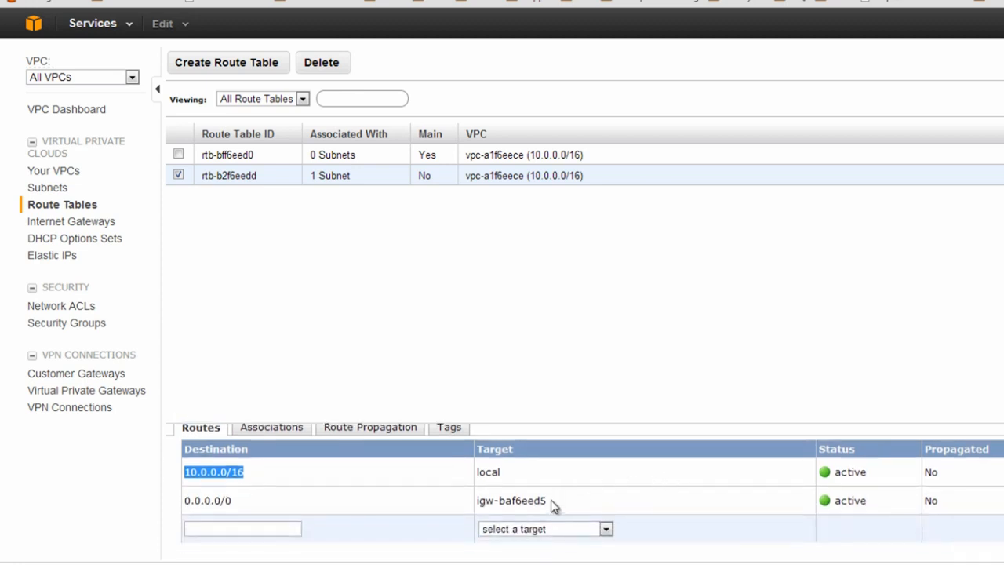
pyautogui.moveTo(551, 499); pyautogui.dragTo(479, 502)
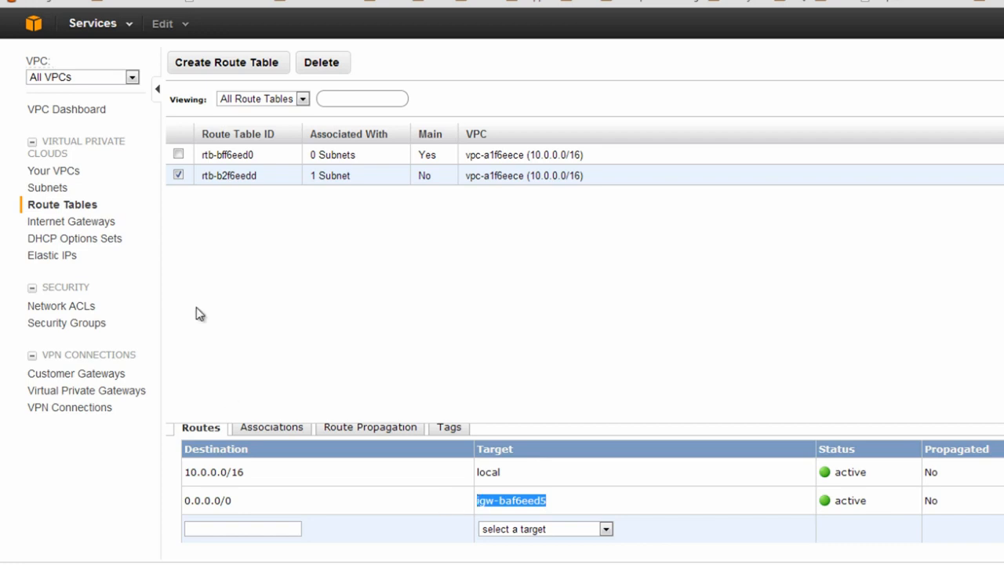
# Review the routes of main route table rtb-bff6eed0, then bring up the Internet Gateways list
pyautogui.click(178, 174)
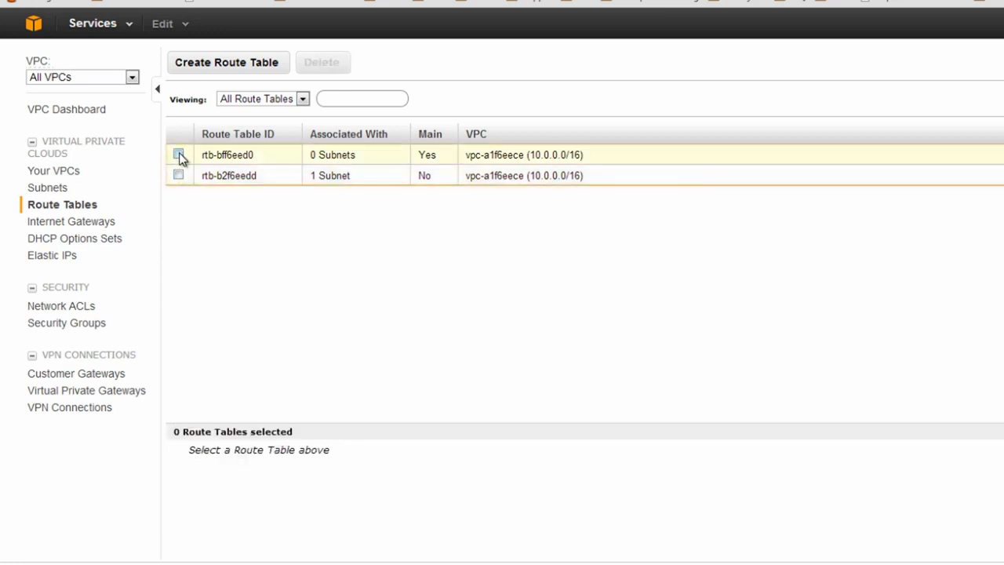
pyautogui.click(179, 154)
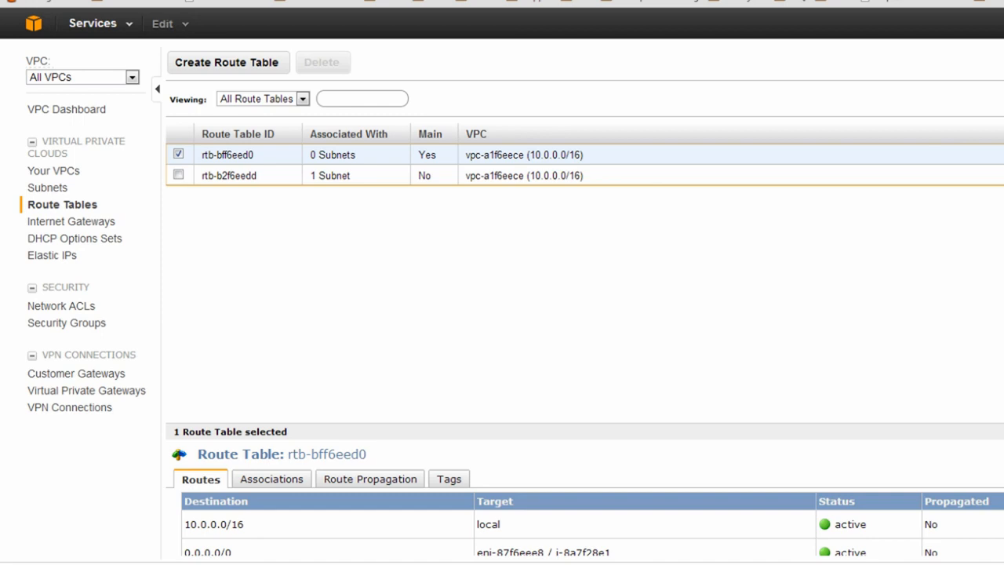
pyautogui.scroll(-2, 584, 490)
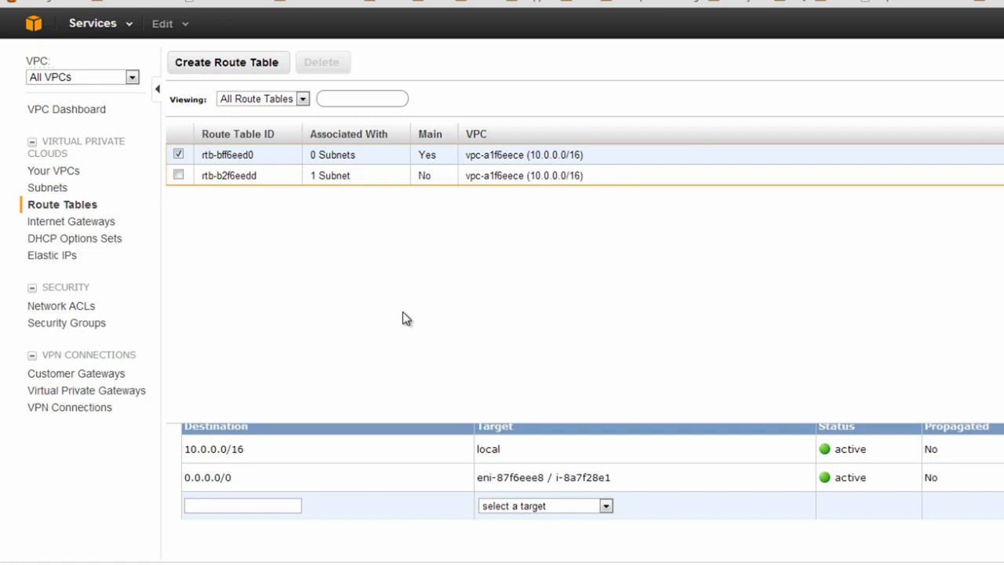
pyautogui.click(87, 224)
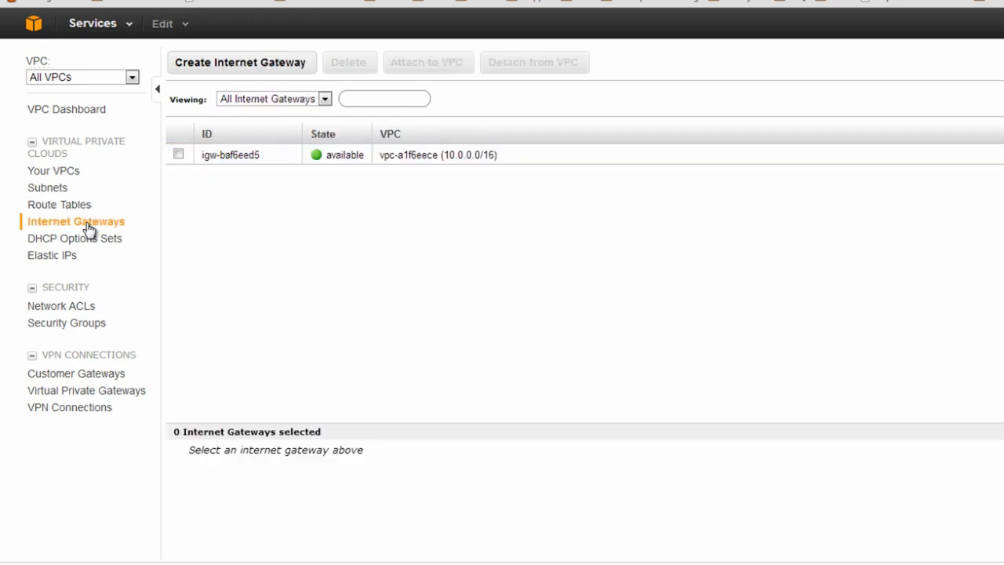
# Check gateway igw-baf6eed5 and DHCP options set dopt-bdf6eed2, then view the Elastic IPs list
pyautogui.click(178, 154)
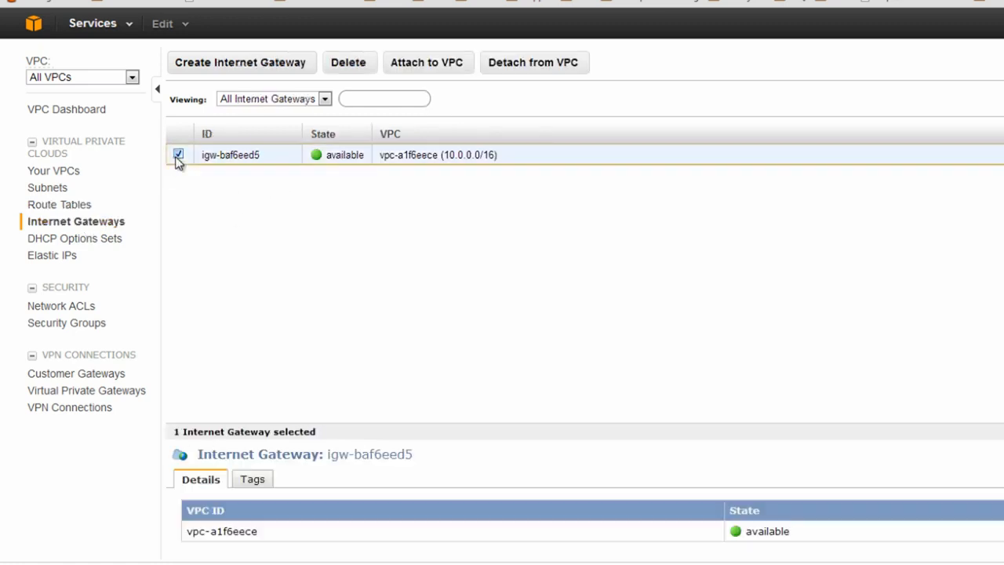
pyautogui.click(77, 240)
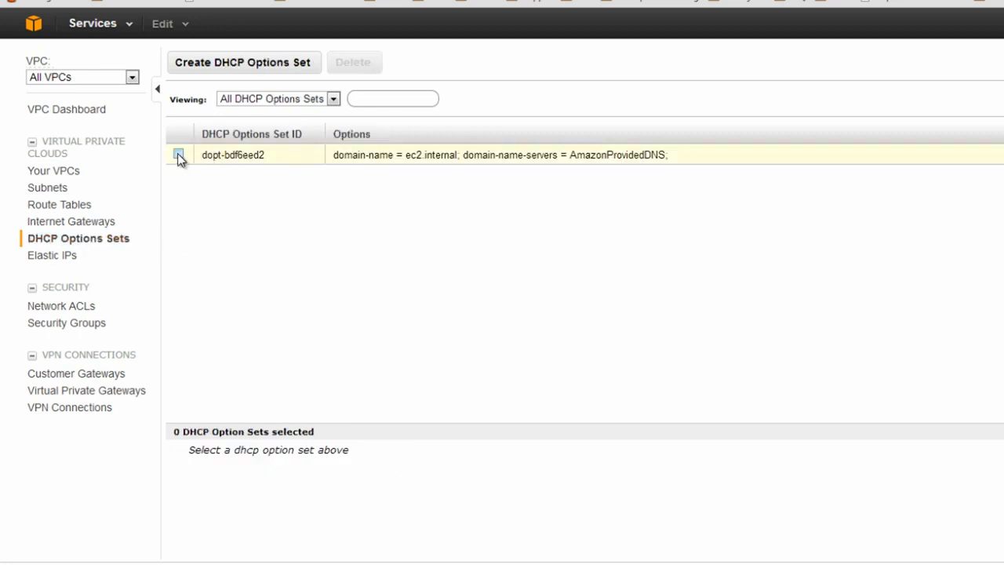
pyautogui.click(178, 154)
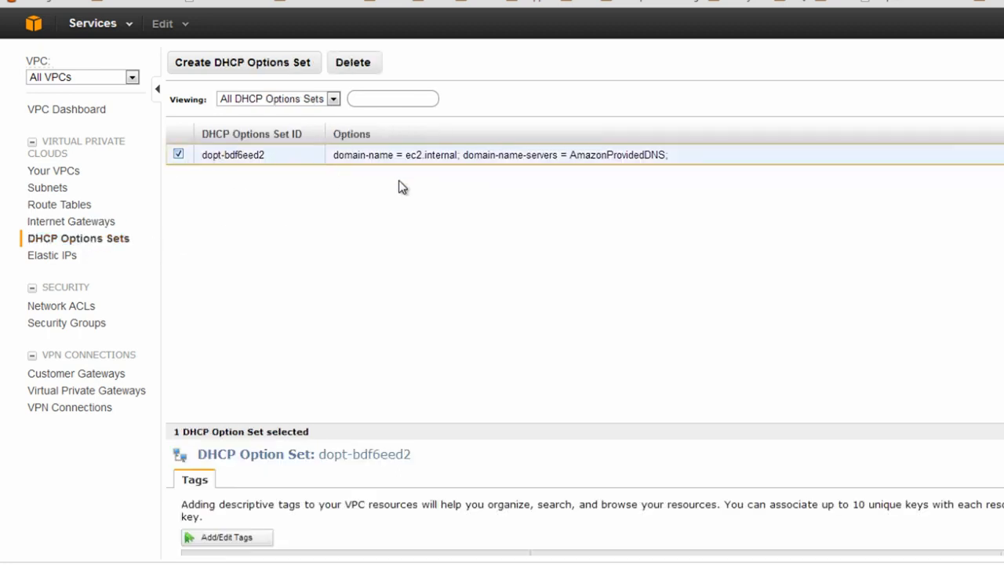
pyautogui.click(58, 259)
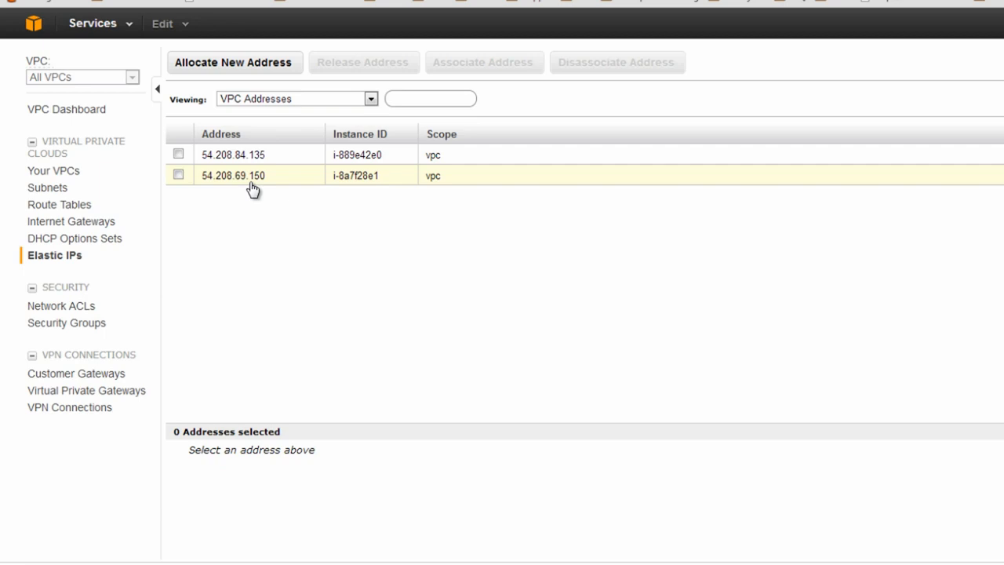
# Review network ACL acl-a0f6eecf's inbound rules and the VPC-group security group's details
pyautogui.click(84, 309)
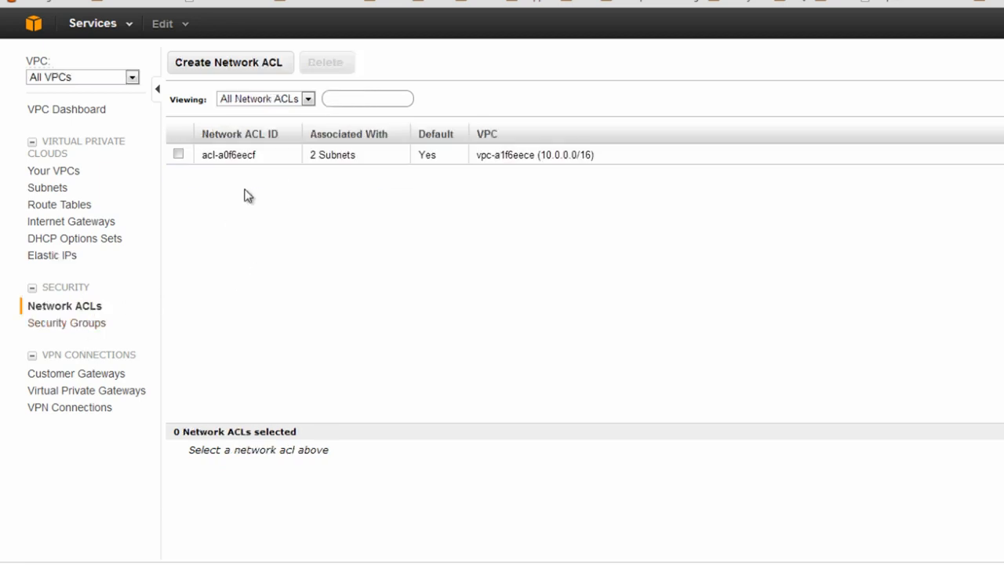
pyautogui.click(179, 155)
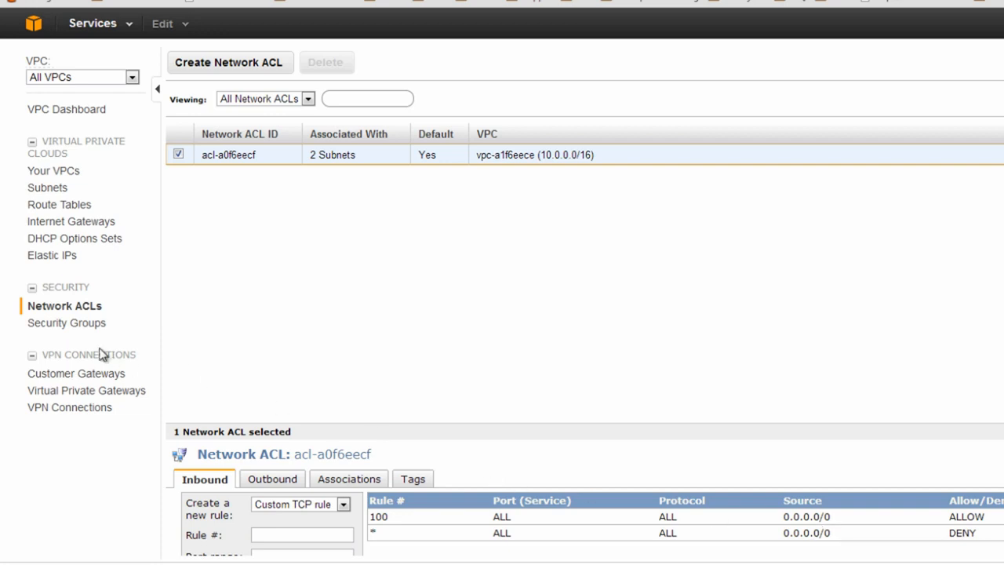
pyautogui.click(82, 326)
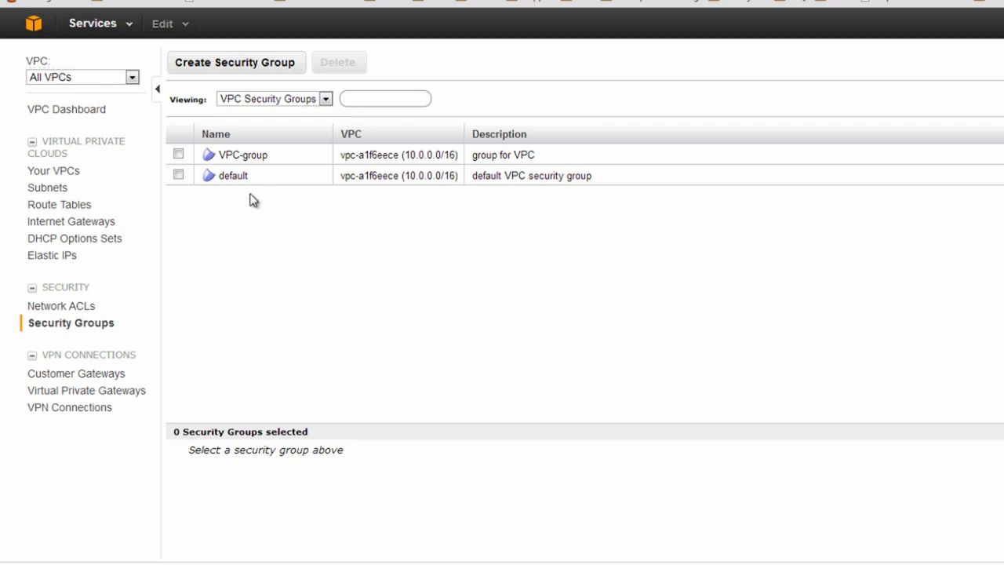
pyautogui.click(178, 154)
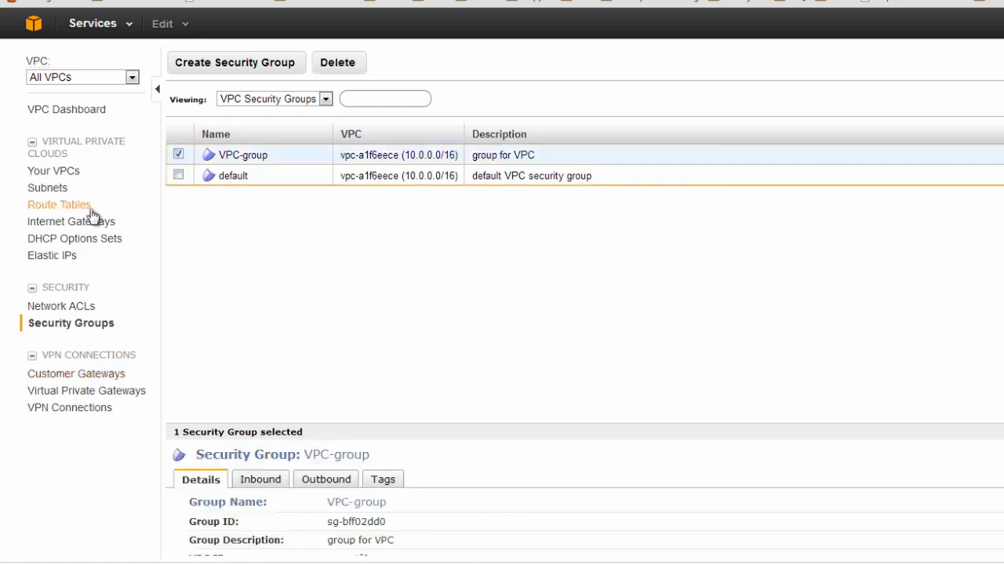
pyautogui.click(178, 155)
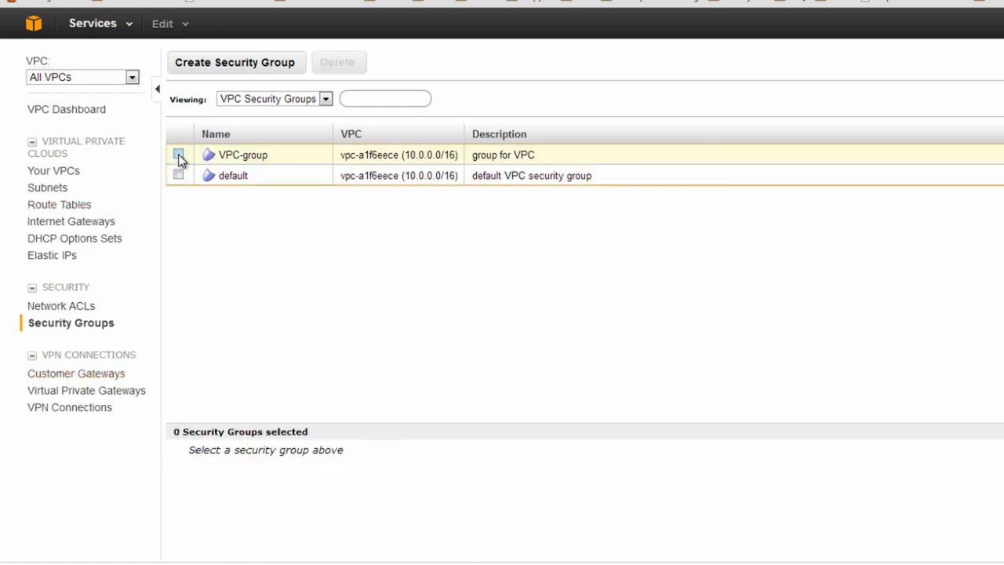